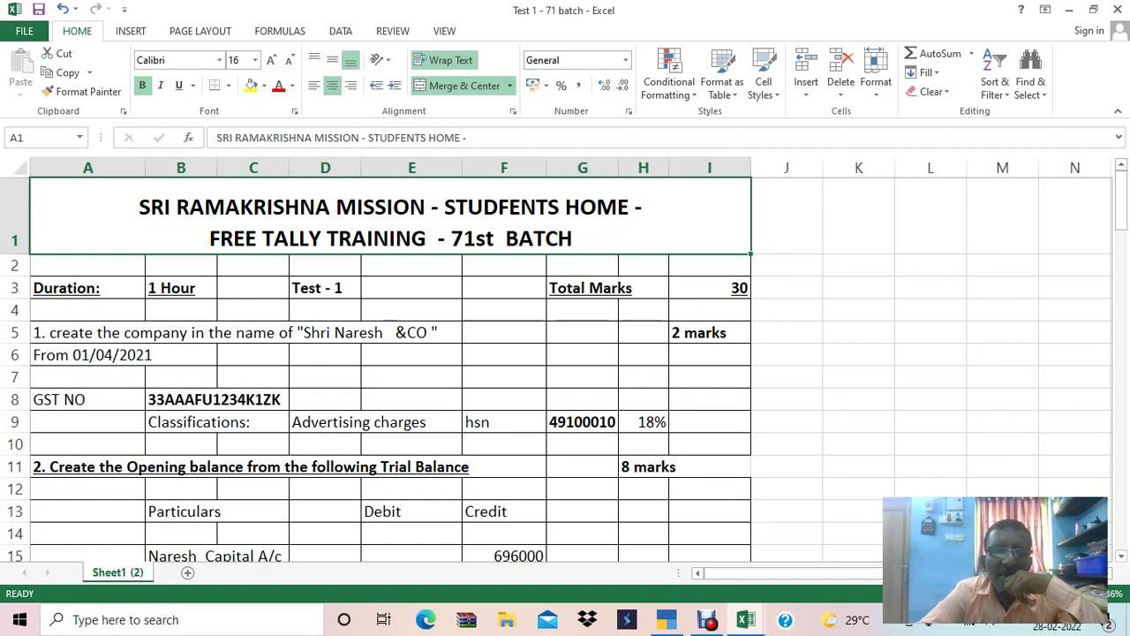
Review the company creation question: GST number, Advertising charges classification, HSN 49100010 at 18%.
click(87, 332)
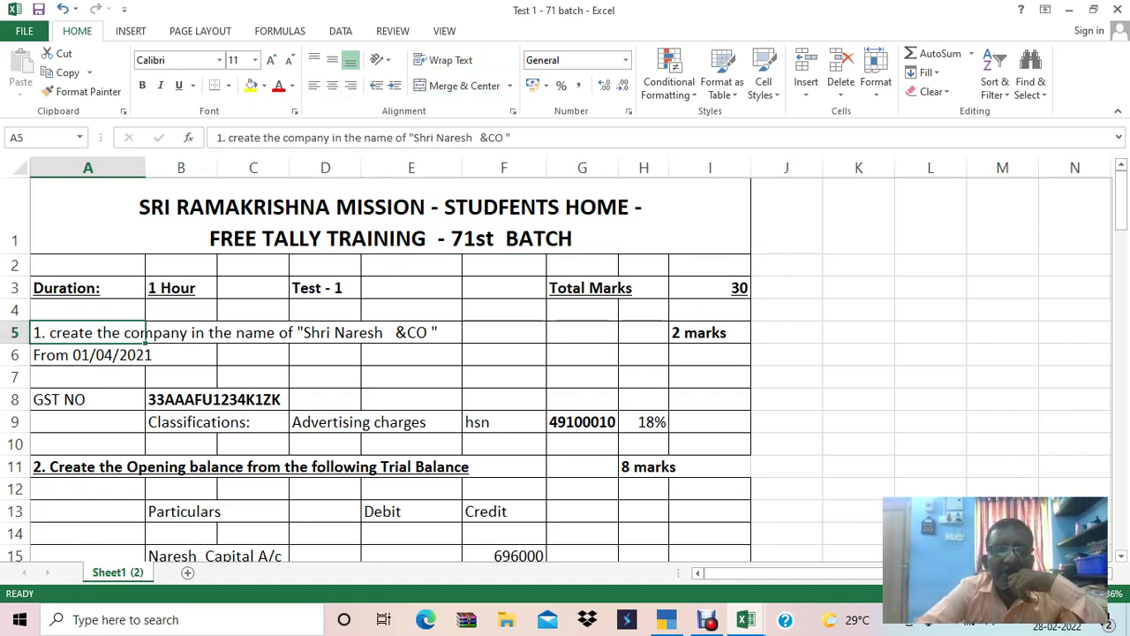
key(Down)
key(Down)
key(Down)
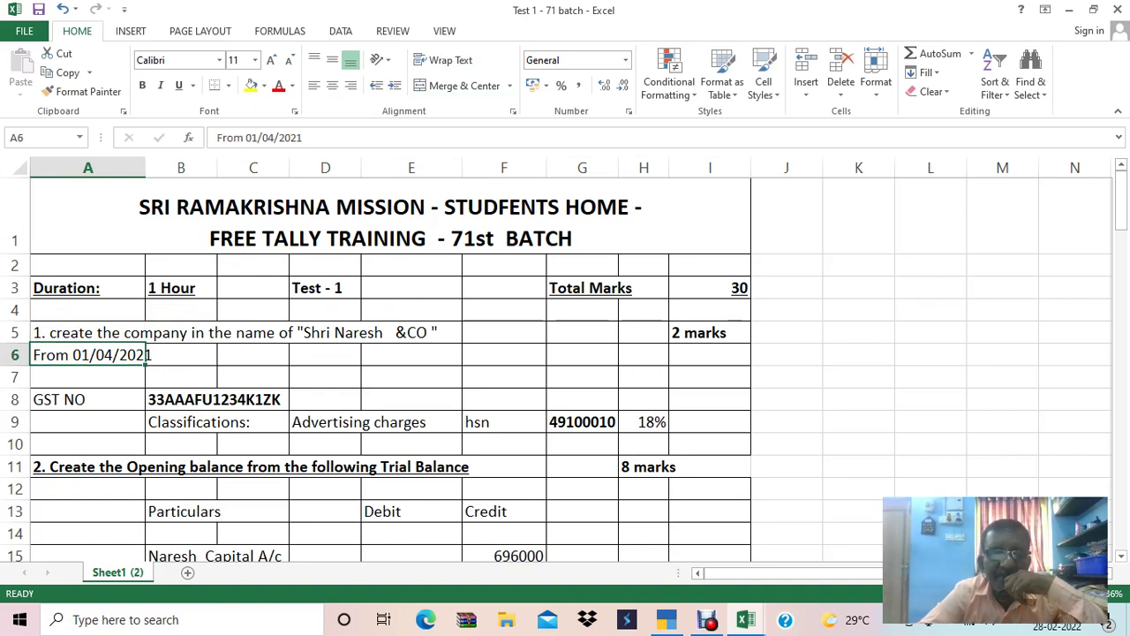
click(181, 399)
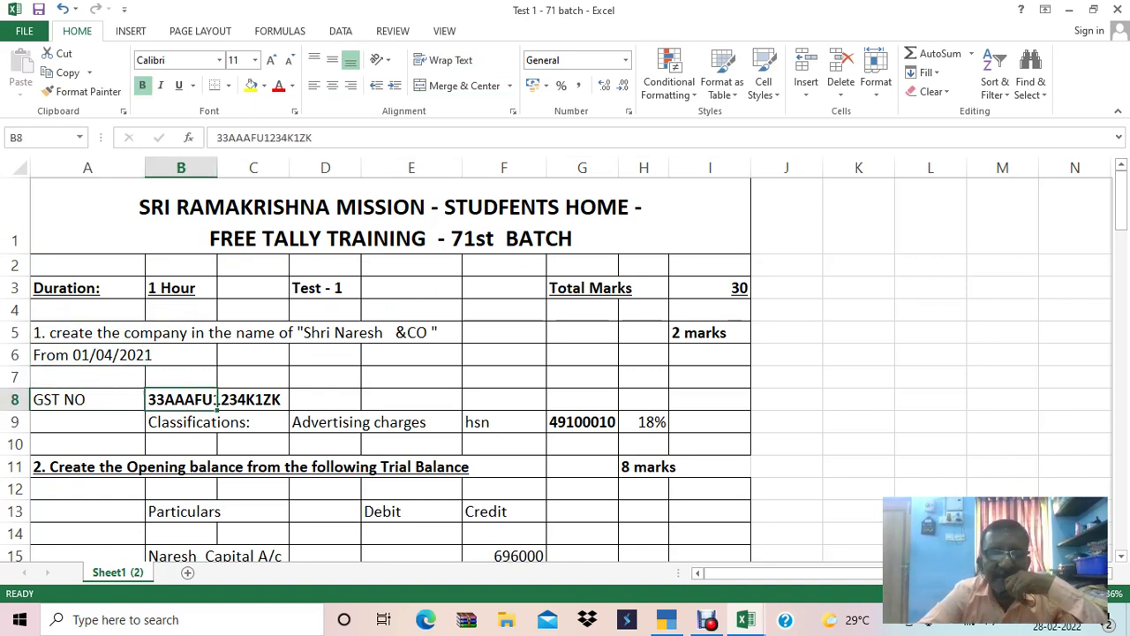
click(181, 422)
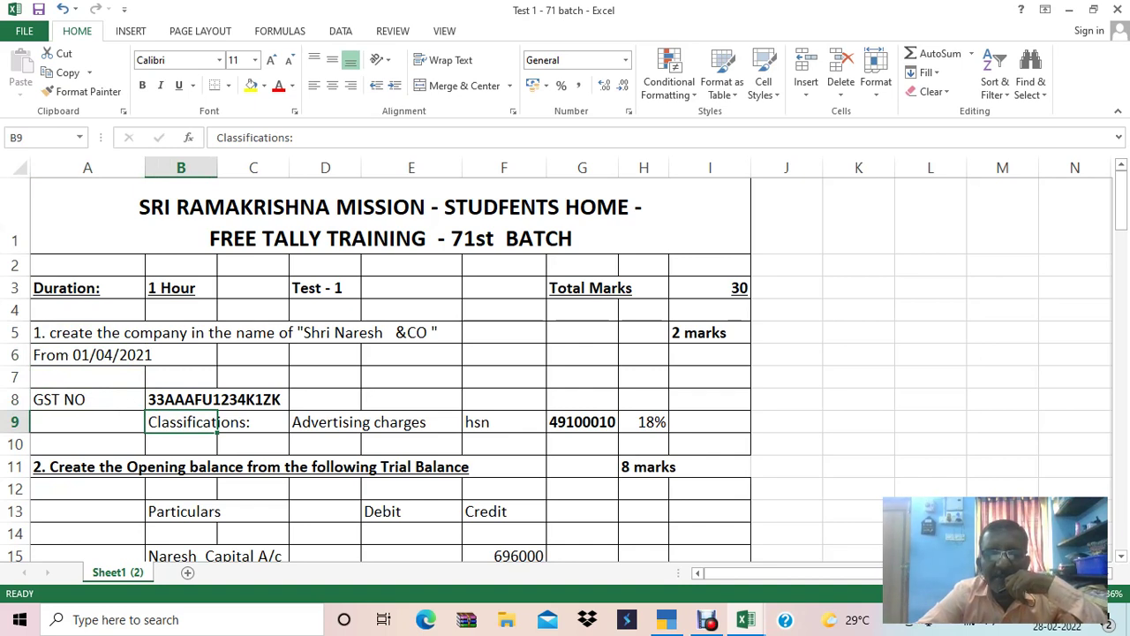
click(360, 422)
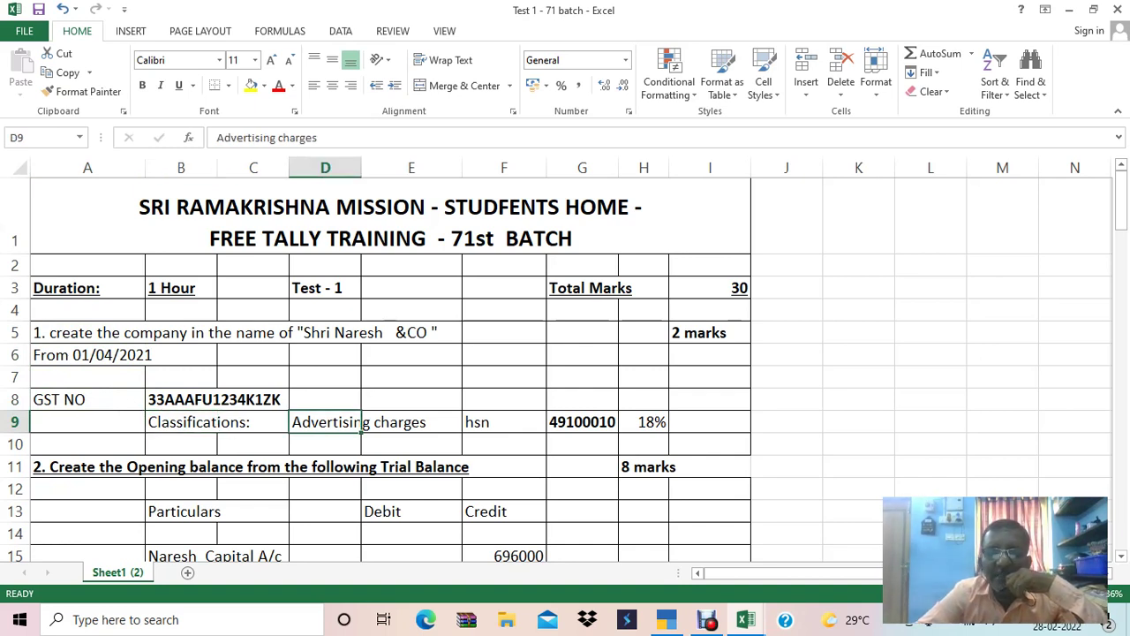
click(583, 422)
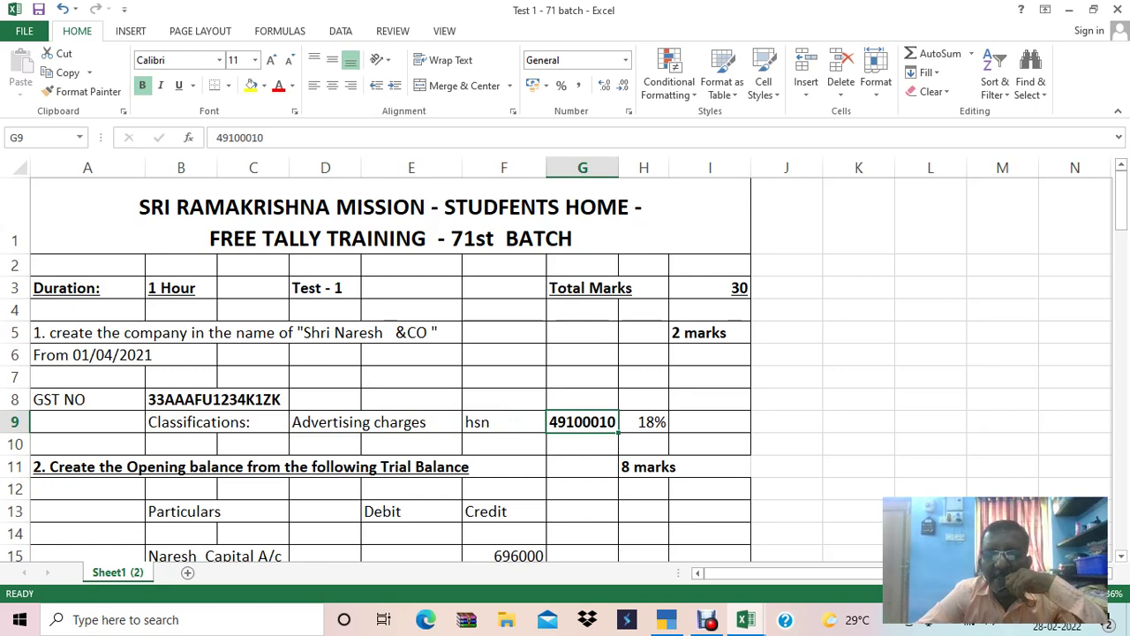
click(643, 422)
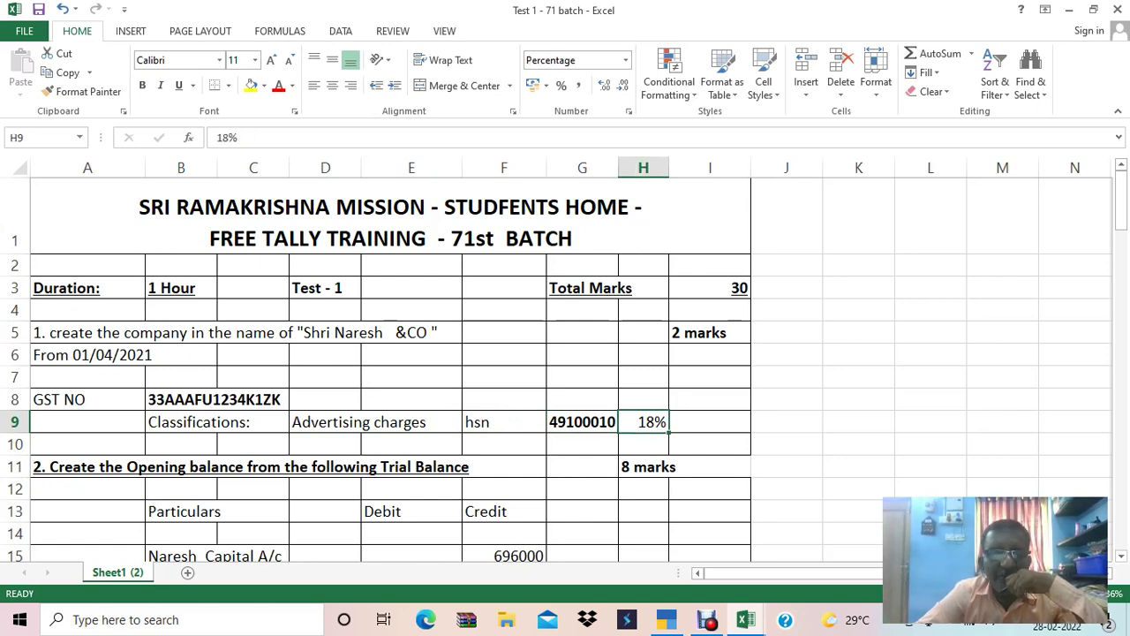
Scroll through the trial balance ledgers and the sundry debtors' bill breakup.
click(144, 472)
key(Down)
key(Down)
key(Down)
key(Down)
key(Down)
key(Down)
key(Down)
key(Down)
key(Down)
key(Down)
key(Down)
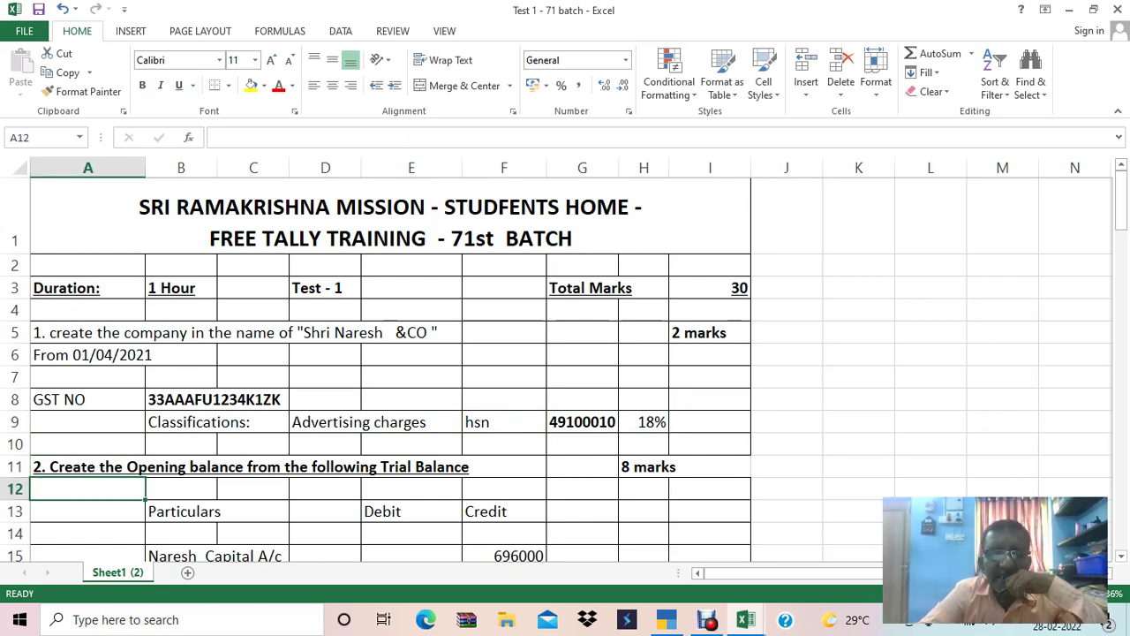
key(Down)
key(Down)
key(Down)
key(Down)
key(Down)
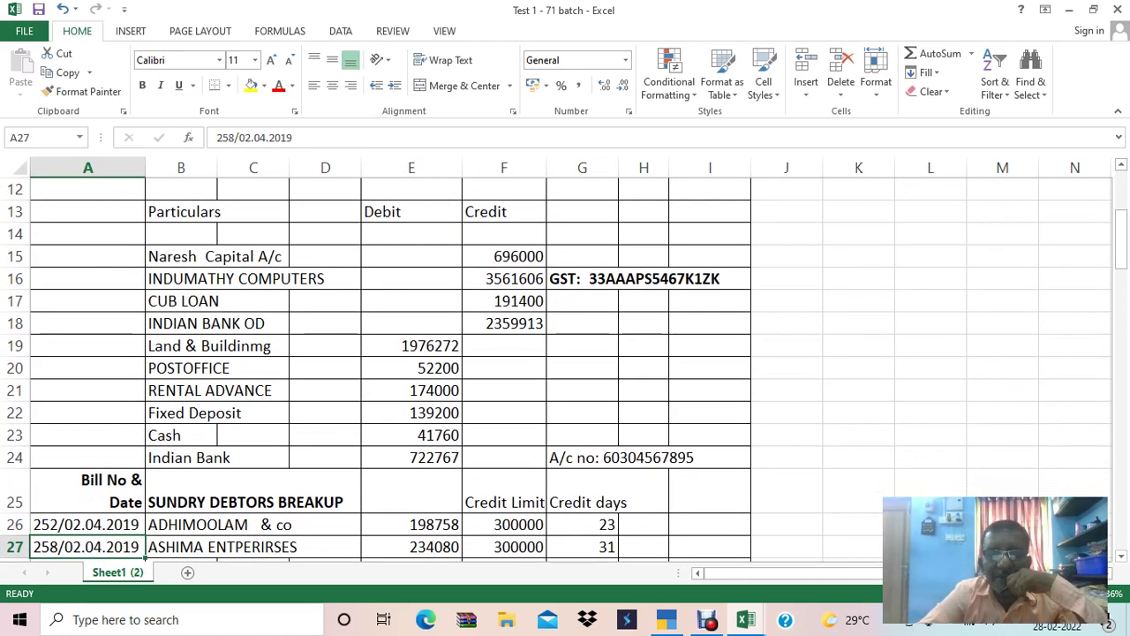
key(Down)
key(Down)
key(Down)
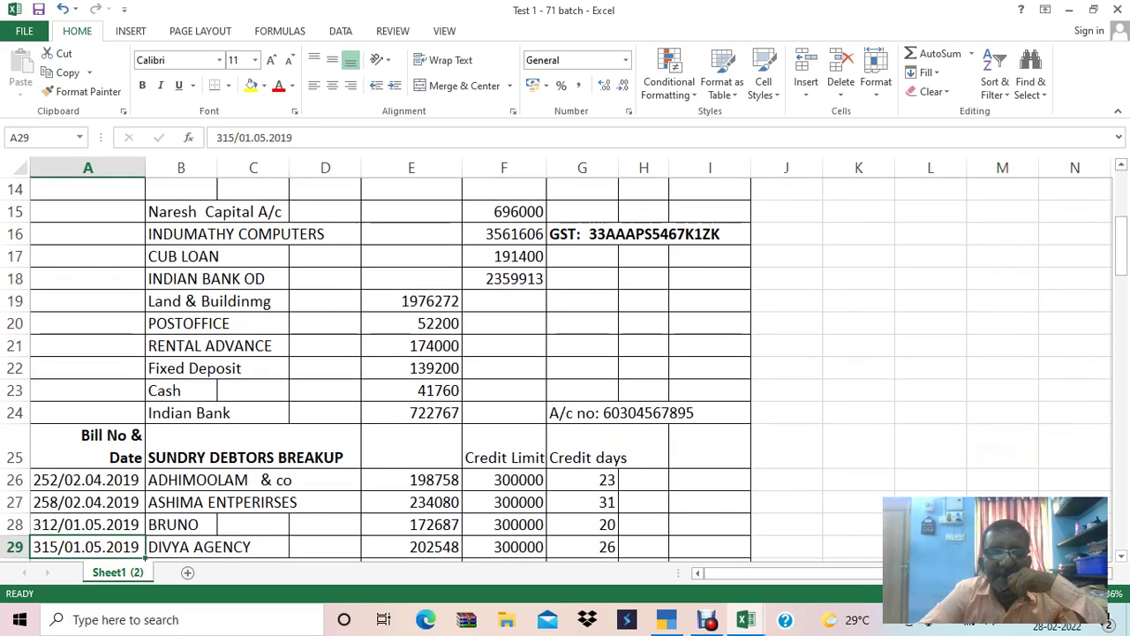
key(Down)
key(Down)
key(Down)
key(Down)
key(Down)
key(Down)
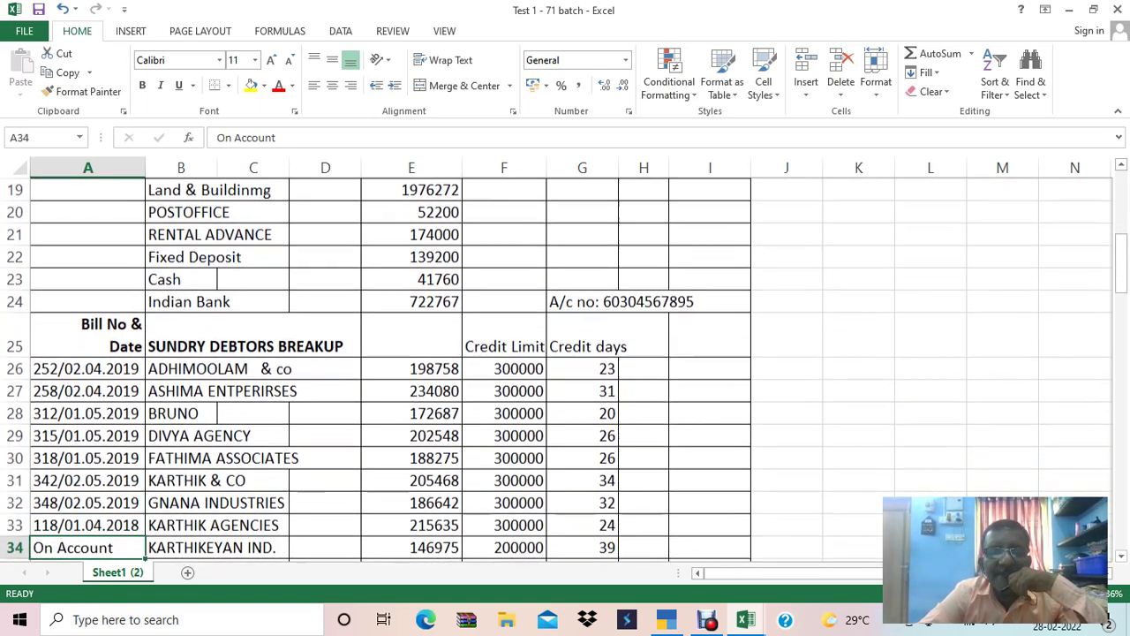
key(Down)
key(Down)
key(Down)
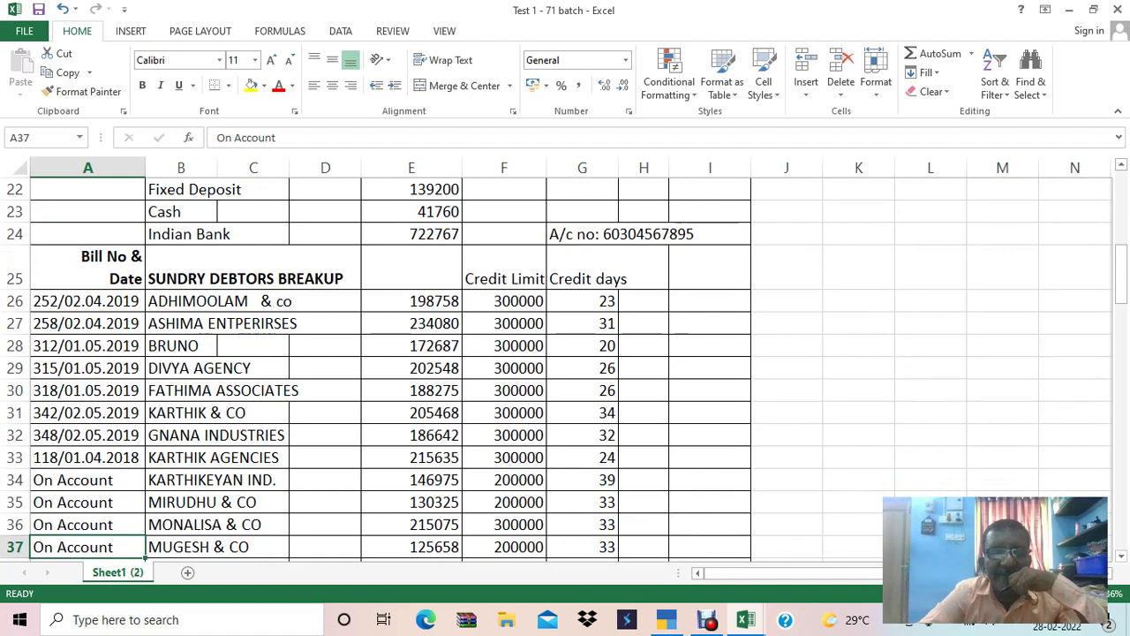
key(Down)
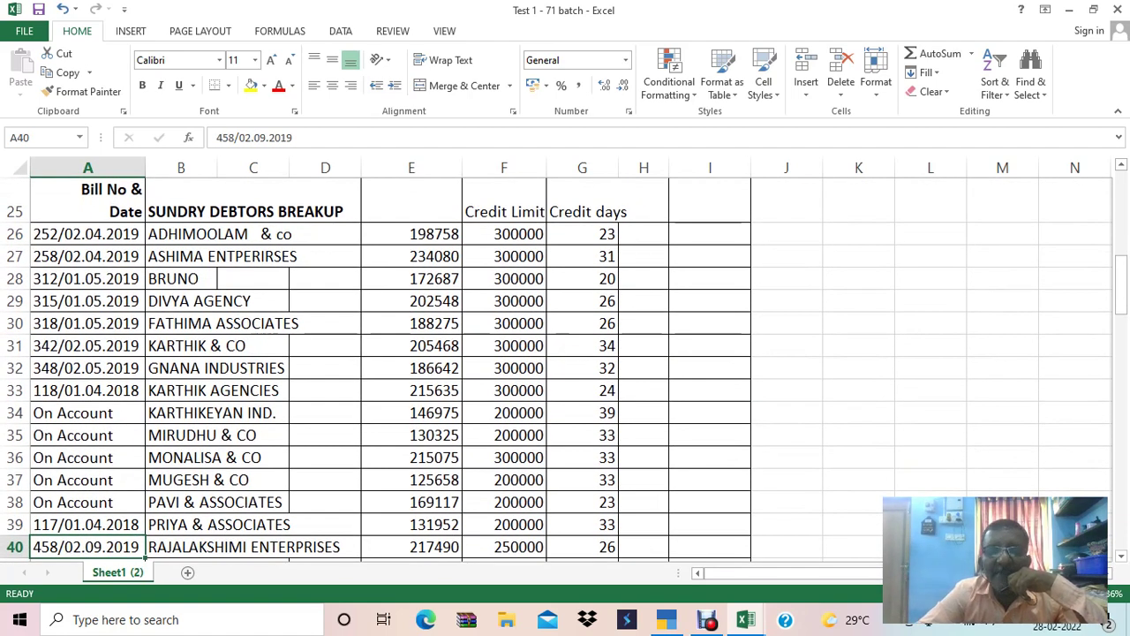
Check the debtors' credit limit and credit days, reaching the sales invoice details.
click(503, 256)
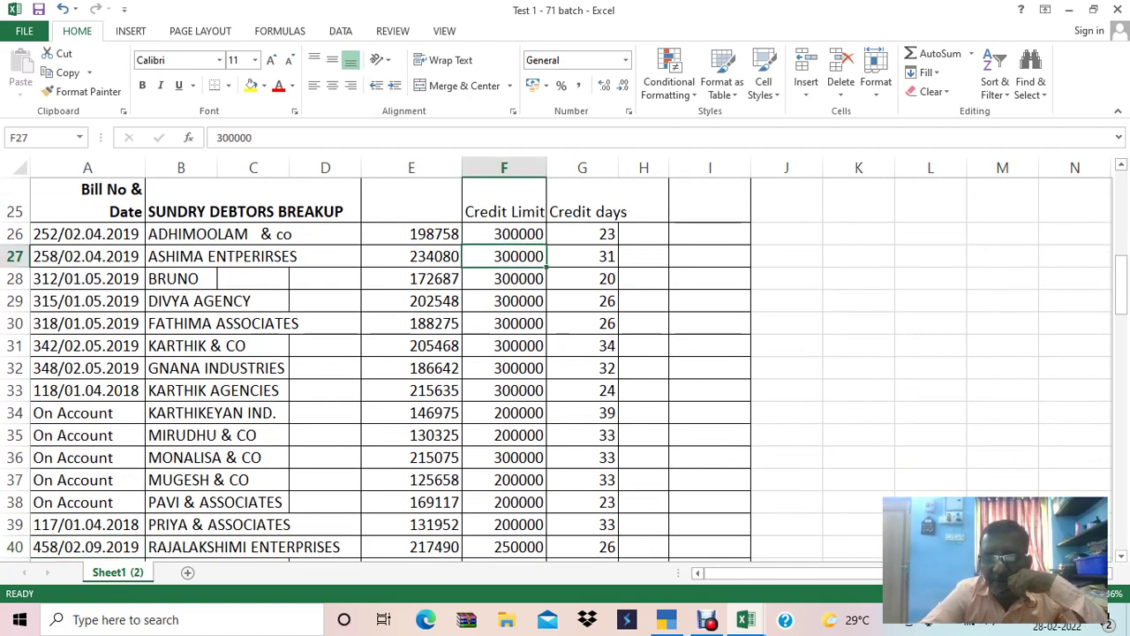
key(Right)
key(Down)
key(Down)
key(Down)
key(Down)
key(Down)
key(Down)
key(Down)
key(Down)
key(Down)
key(Down)
key(Down)
key(Down)
key(Down)
key(Down)
key(Down)
key(Down)
key(Down)
key(Down)
key(Down)
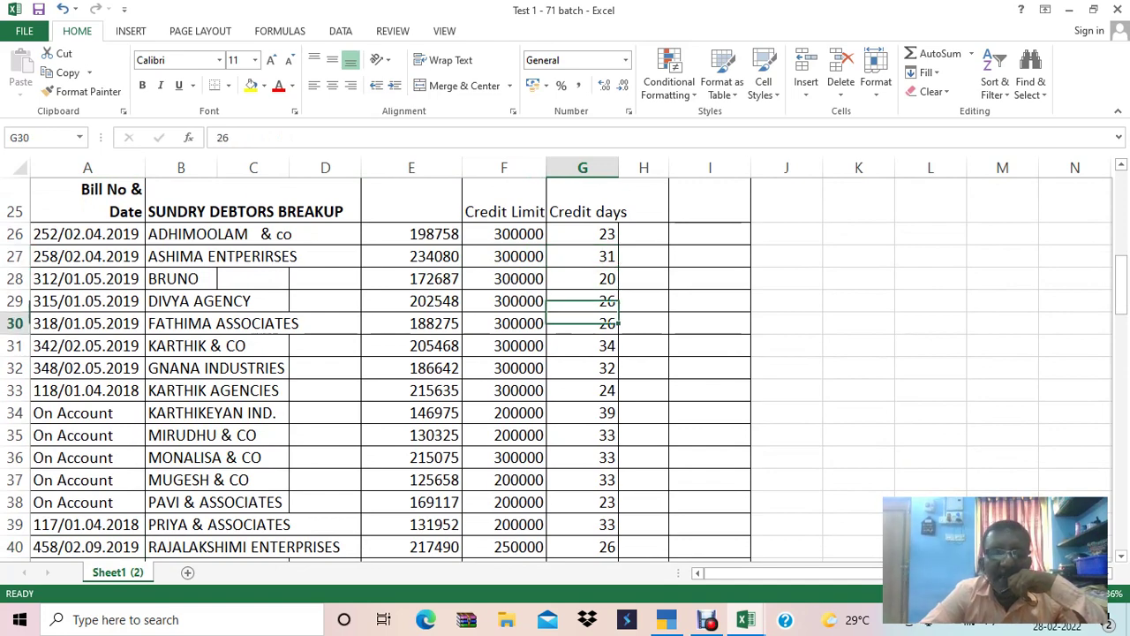
key(Down)
key(Down)
key(Down)
key(Down)
key(Down)
key(Down)
key(Down)
key(Down)
key(Down)
key(Down)
key(Down)
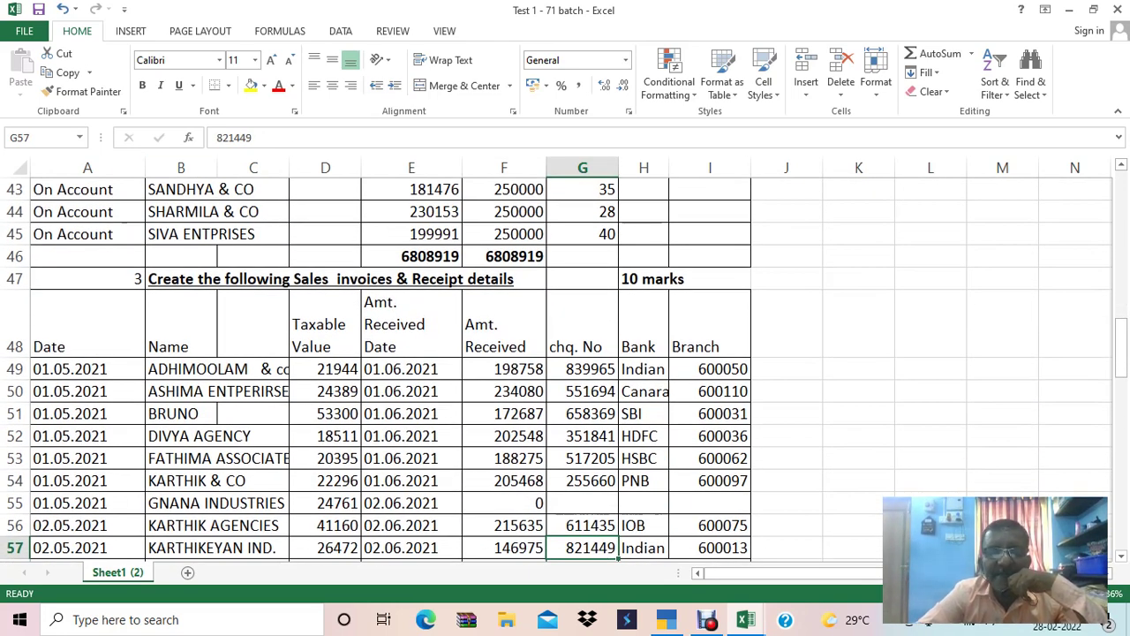
click(181, 369)
click(87, 391)
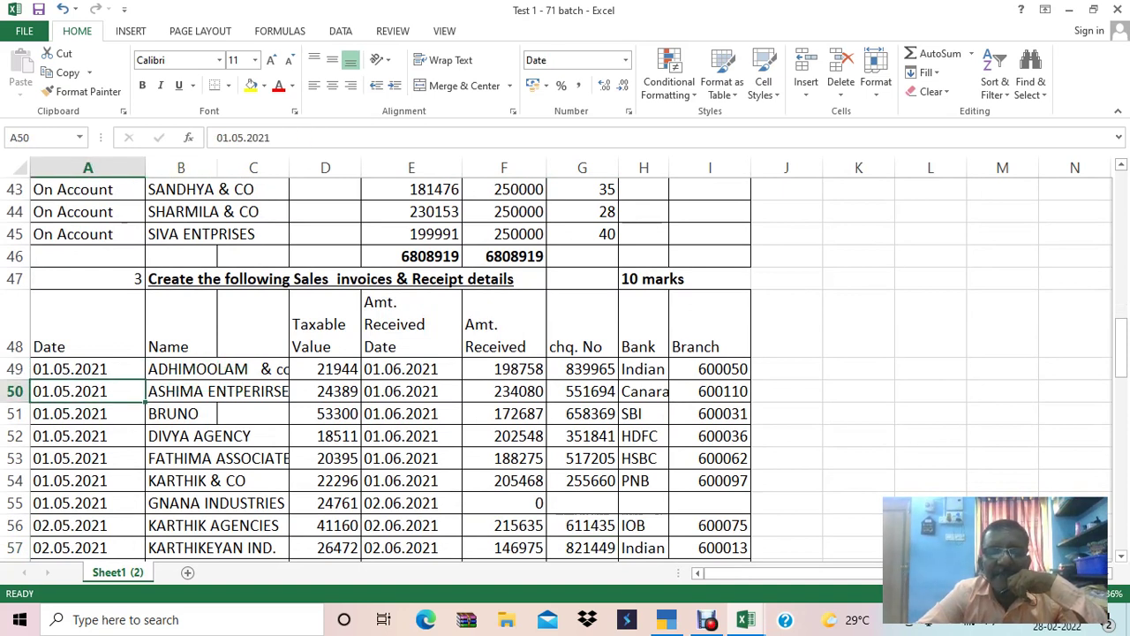
click(411, 369)
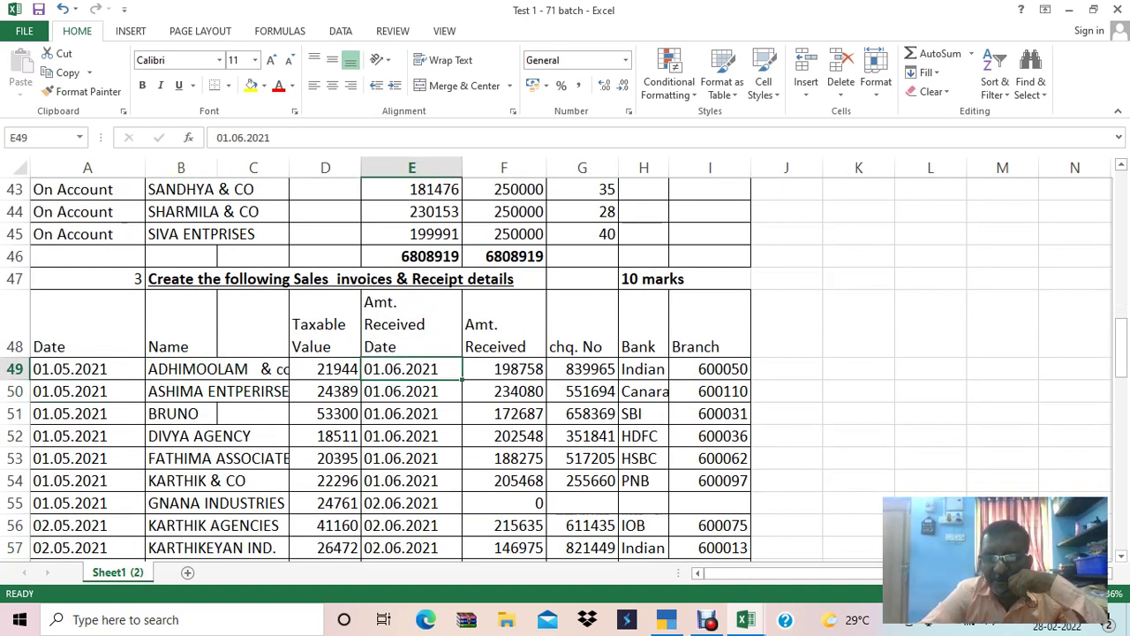
key(Down)
key(Down)
key(Down)
key(Down)
key(Down)
key(Down)
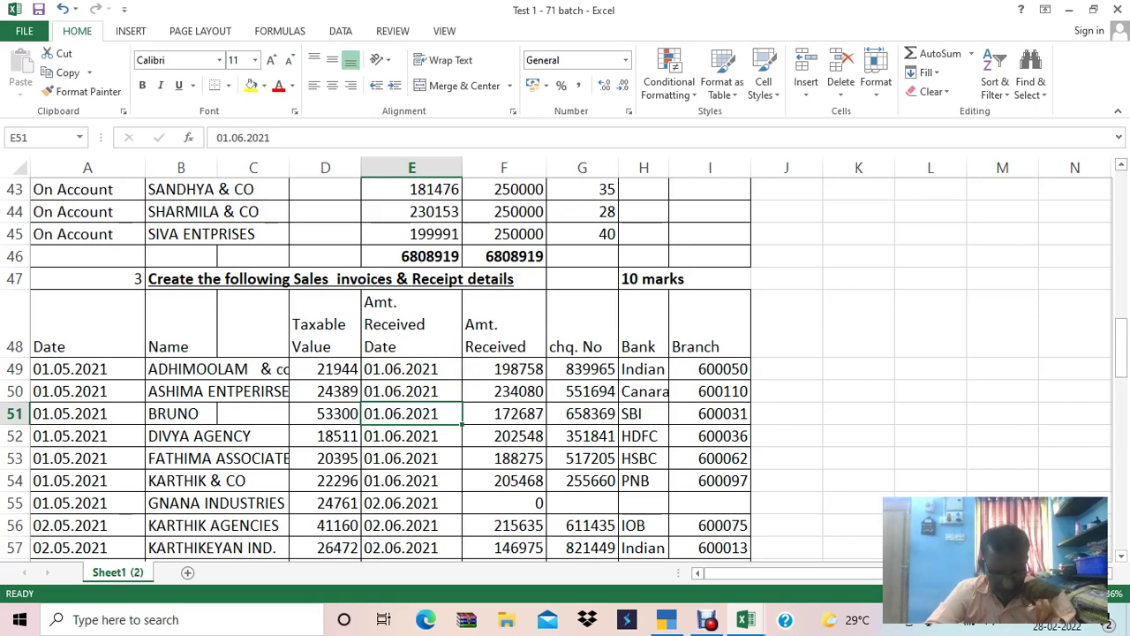
key(Down)
key(Down)
key(Down)
key(Down)
key(Down)
key(Down)
key(Down)
key(Down)
key(Down)
key(Down)
key(Down)
key(Down)
key(Down)
key(Down)
key(Down)
key(Down)
key(Down)
key(Down)
key(Down)
key(Down)
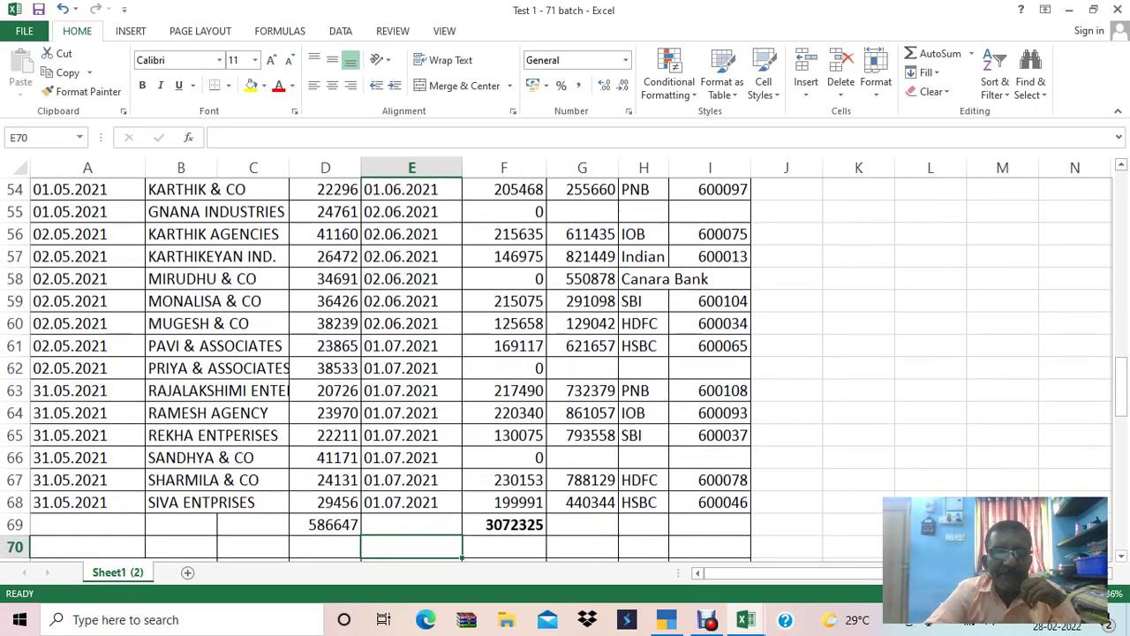
key(Down)
key(Down)
key(Down)
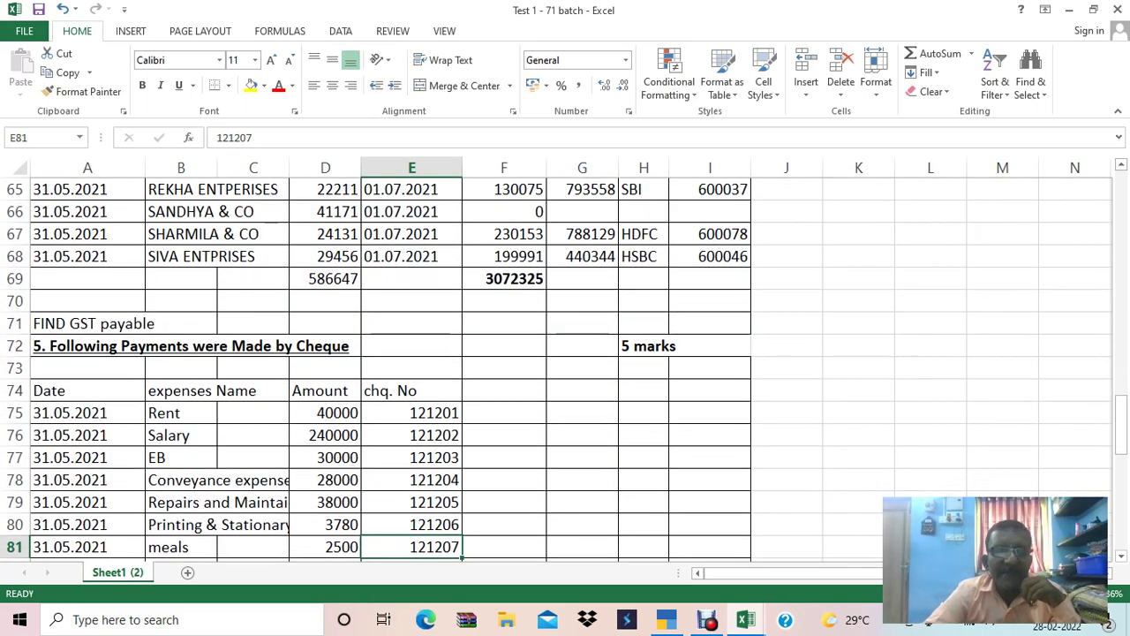
click(142, 323)
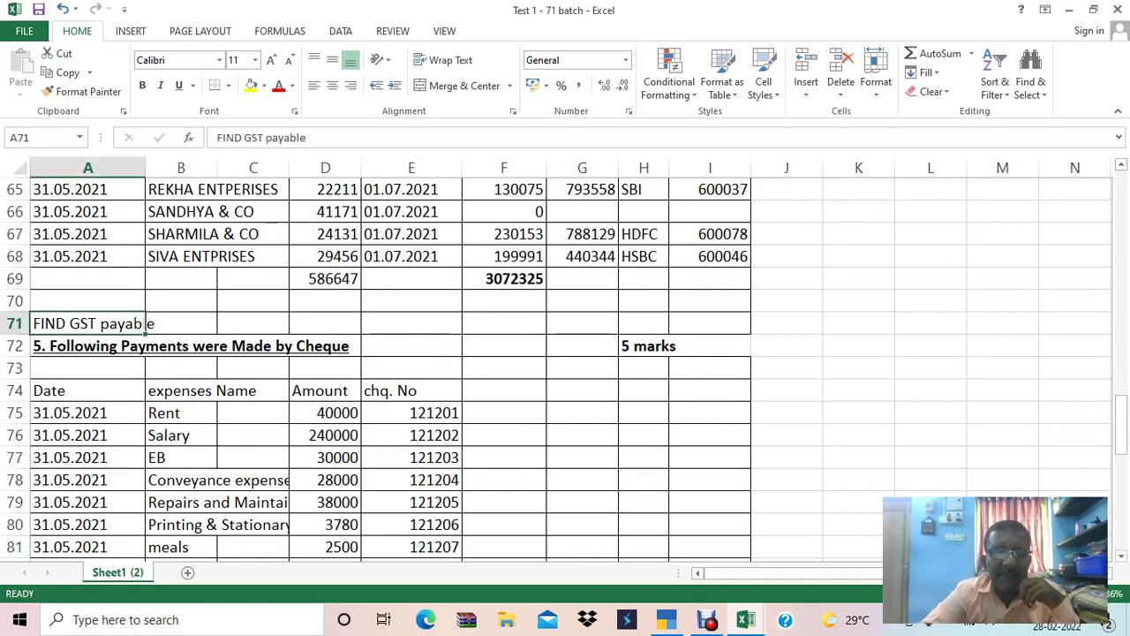
key(Down)
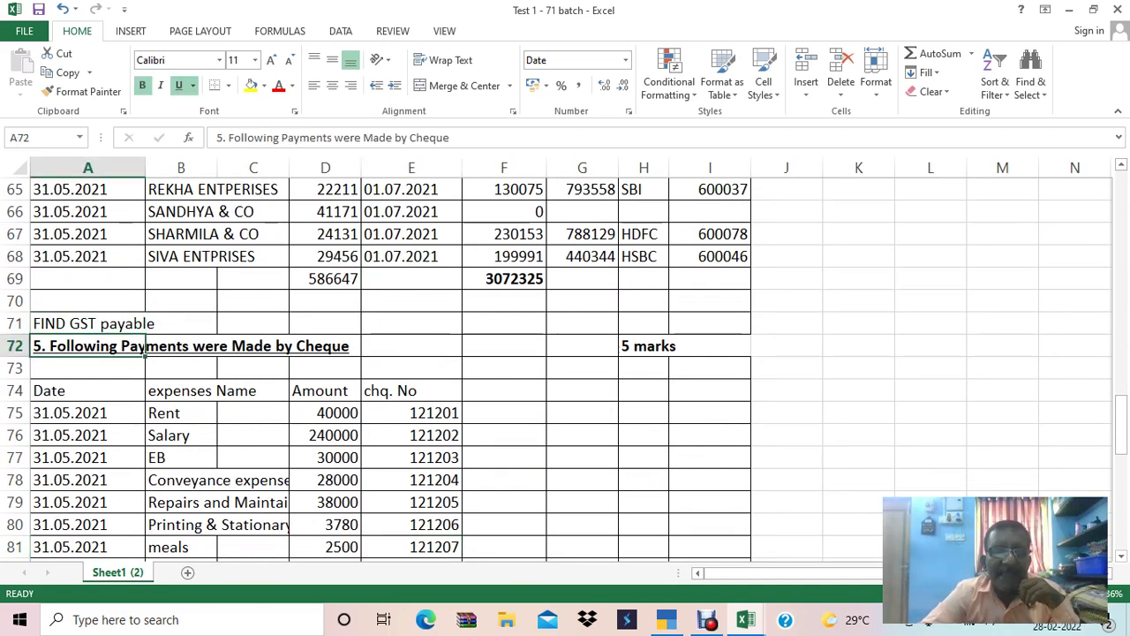
click(181, 435)
key(Down)
key(Down)
key(Down)
key(Down)
key(Down)
key(Down)
key(Down)
key(Down)
key(Down)
key(Down)
key(Down)
key(Down)
key(Down)
key(Down)
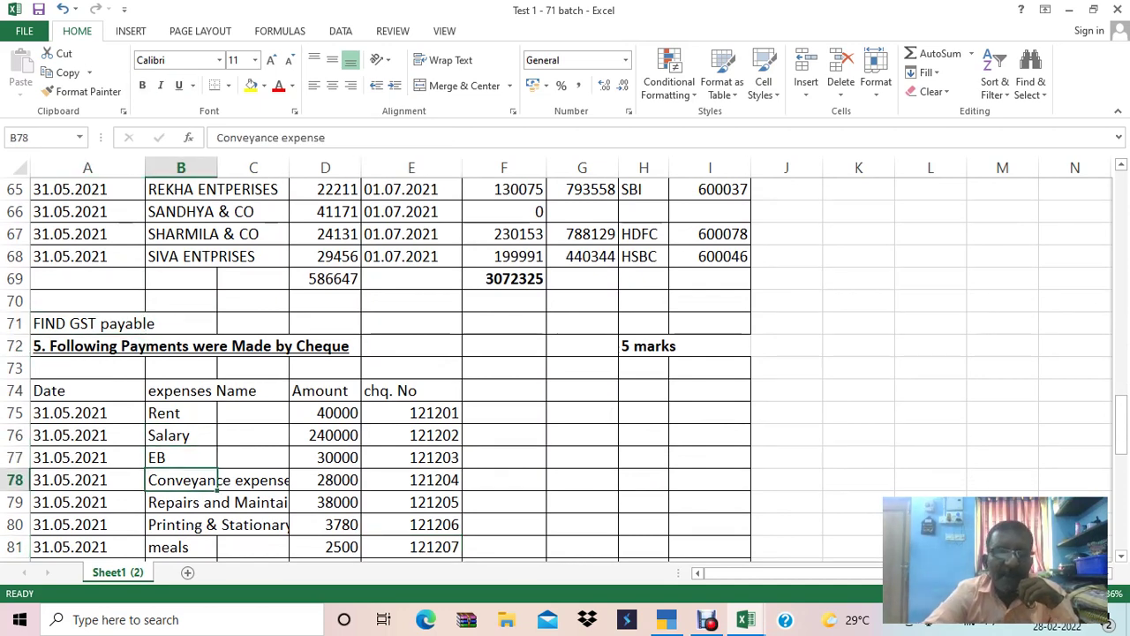
key(Up)
key(Up)
key(Up)
key(Up)
key(Up)
key(Up)
key(Up)
key(Up)
key(Up)
key(Down)
key(Down)
key(Down)
key(Down)
key(Up)
key(Up)
key(Down)
key(Down)
key(Down)
key(Up)
key(Up)
key(Up)
key(Up)
key(Up)
key(Up)
key(Up)
key(Up)
key(Up)
key(Up)
key(Up)
key(Up)
key(Up)
key(Up)
key(Up)
key(Up)
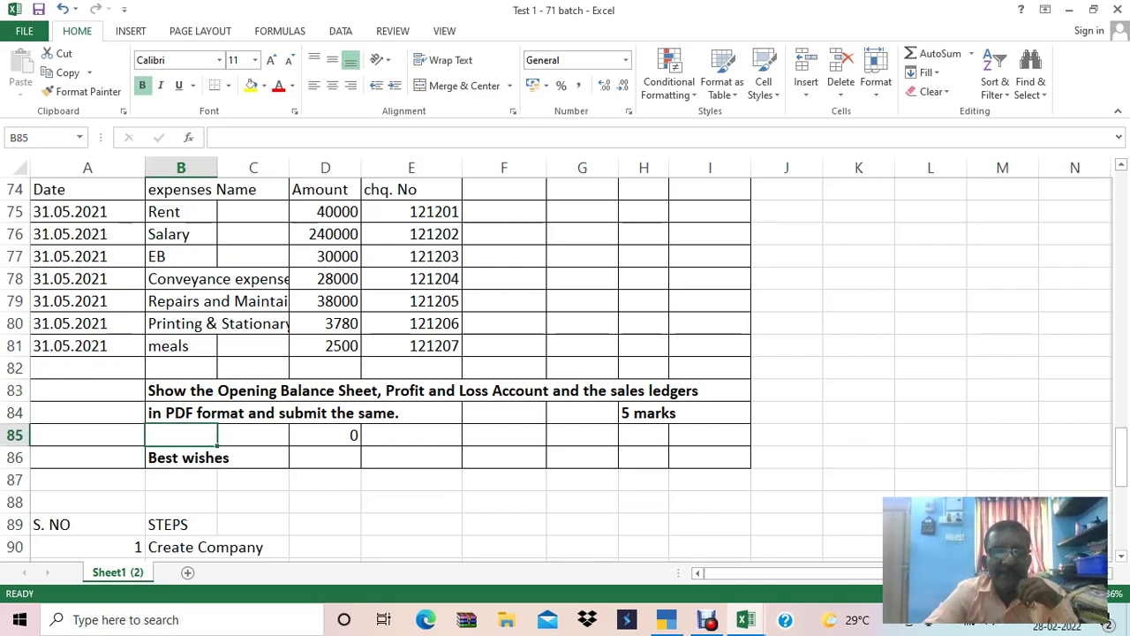
key(Up)
key(Up)
key(Up)
key(Up)
key(Up)
key(Up)
key(Up)
key(Up)
key(Up)
key(Up)
key(Up)
key(Up)
key(Up)
key(Up)
key(Up)
key(Up)
key(Up)
key(Up)
key(Up)
key(Up)
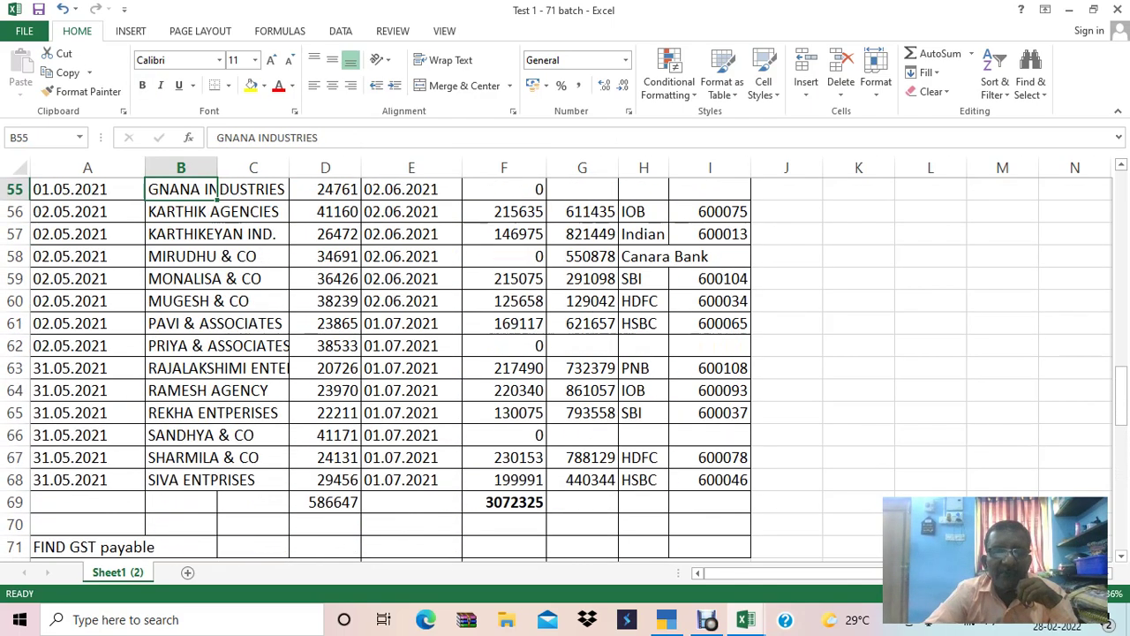
key(Up)
key(Up)
key(Up)
key(Up)
key(Up)
key(Up)
key(Up)
key(Up)
key(Up)
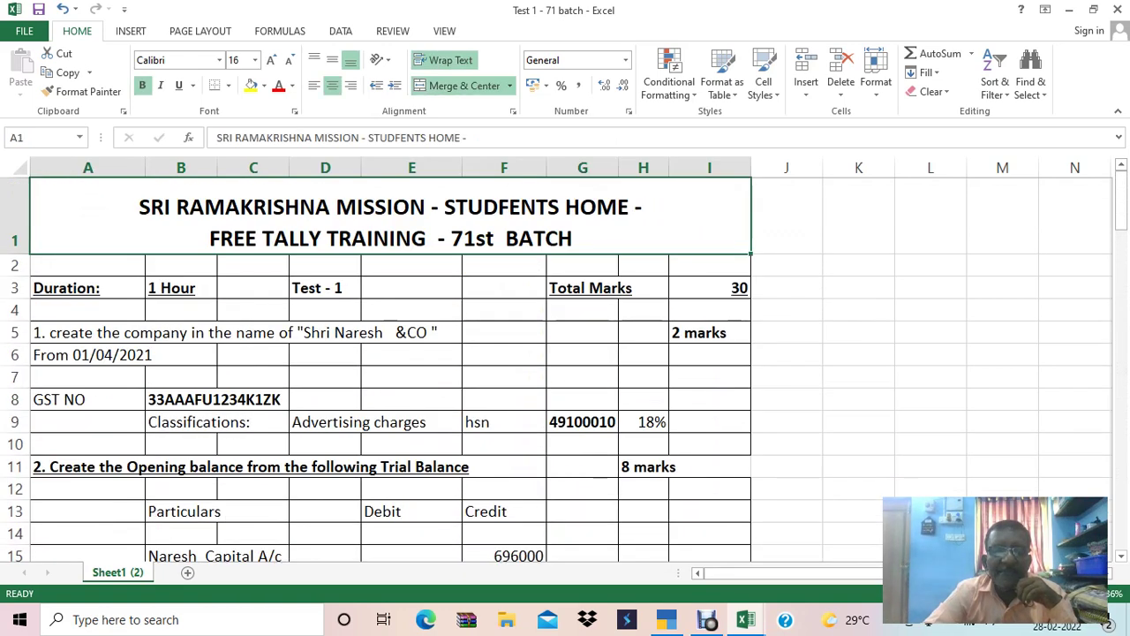
Review the Test 1 header and company creation question, then switch to TallyPrime.
key(Down)
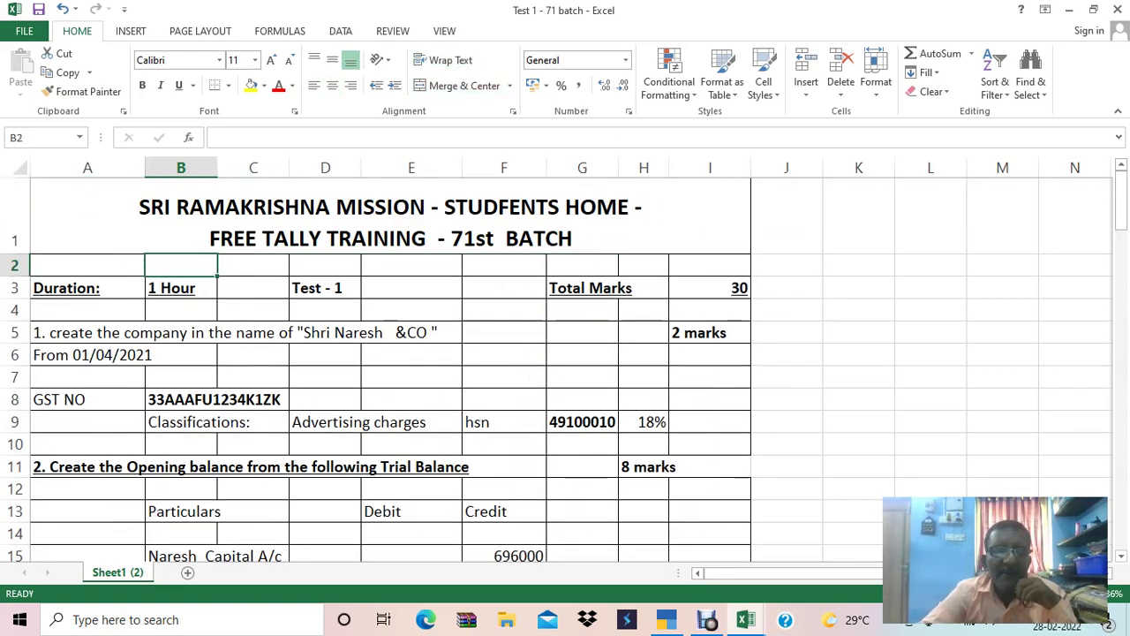
key(Down)
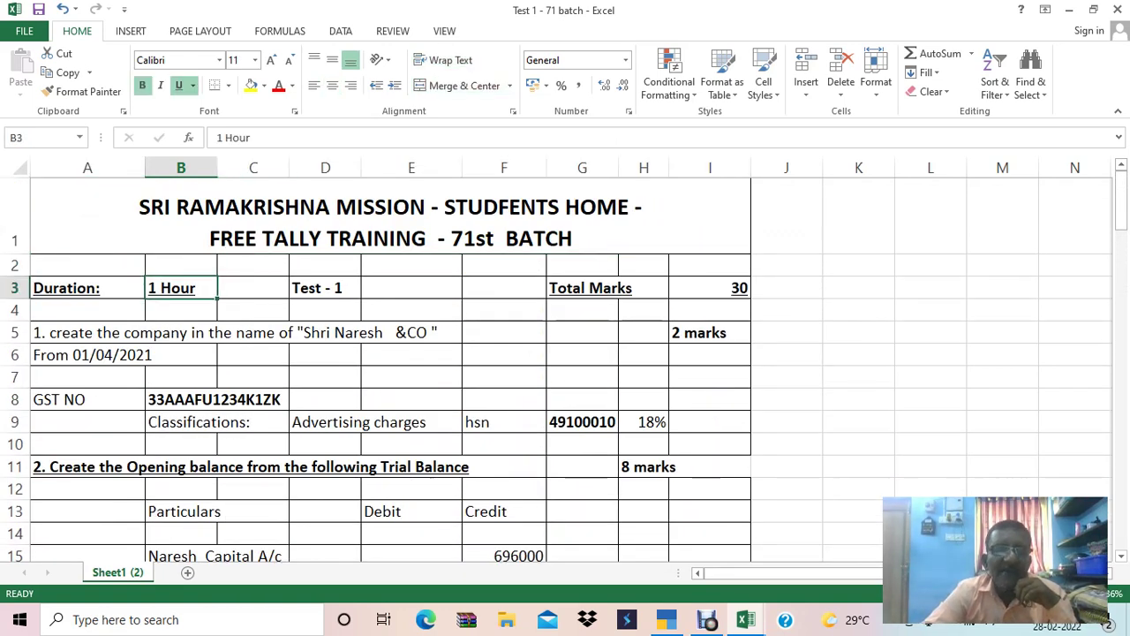
key(Up)
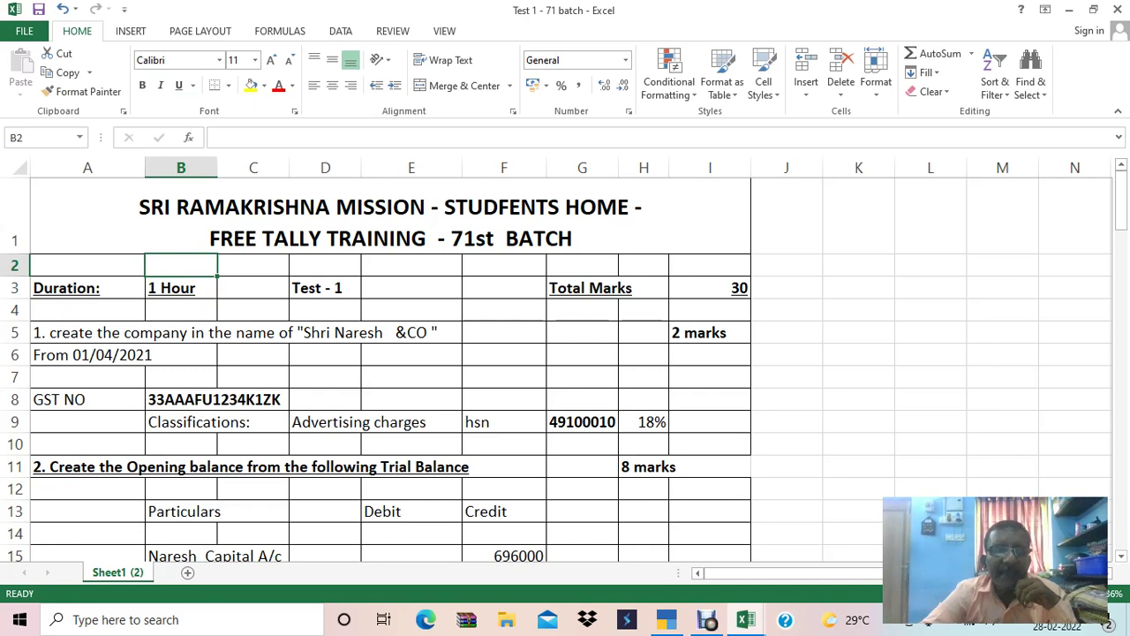
click(88, 332)
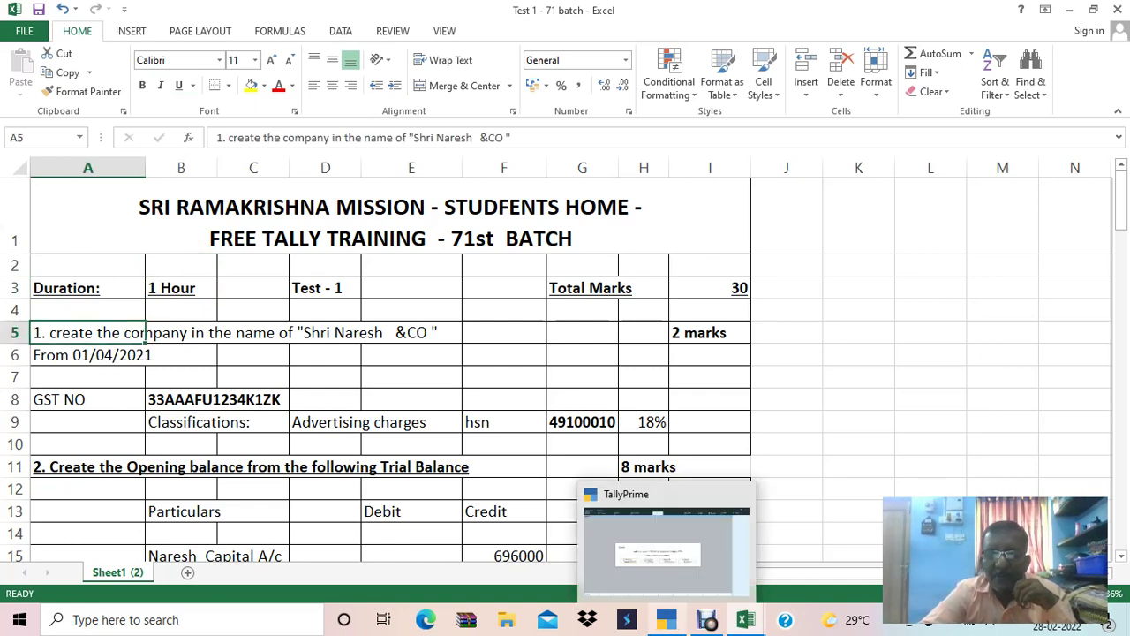
click(667, 621)
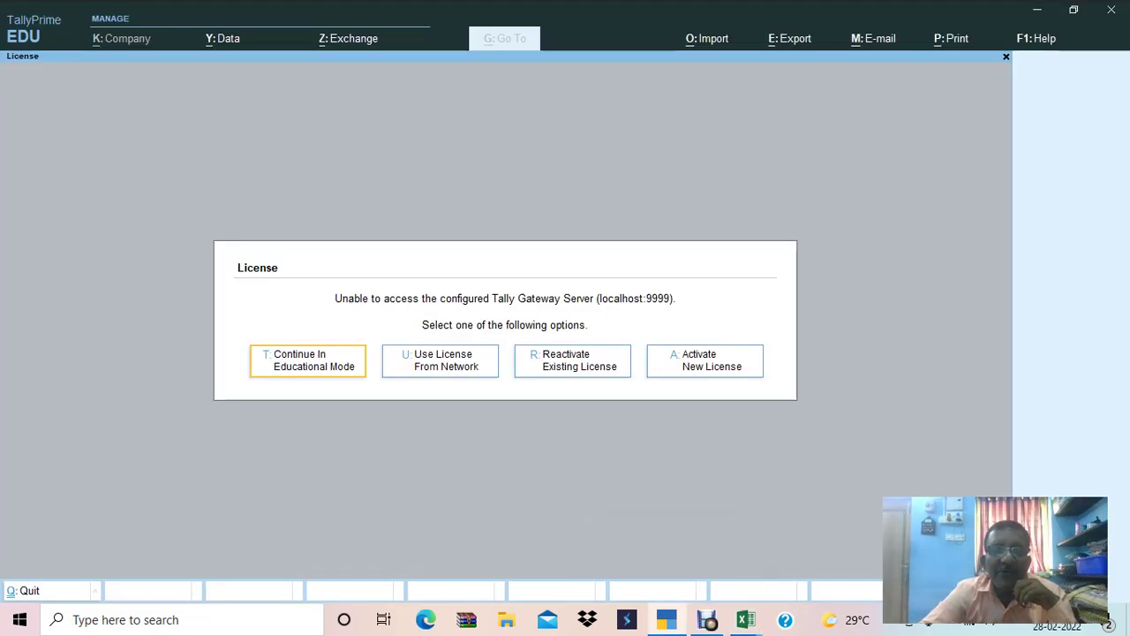
Continue in educational mode and shut the Violet Auto Spares company.
key(Return)
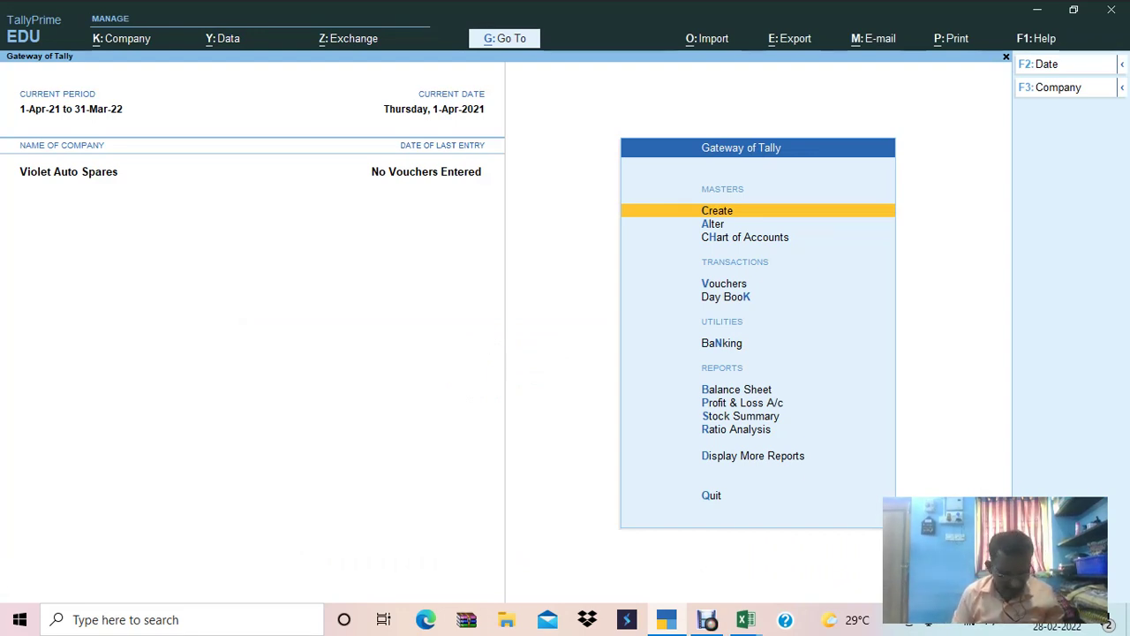
key(alt+k)
key(ctrl+F3)
key(Return)
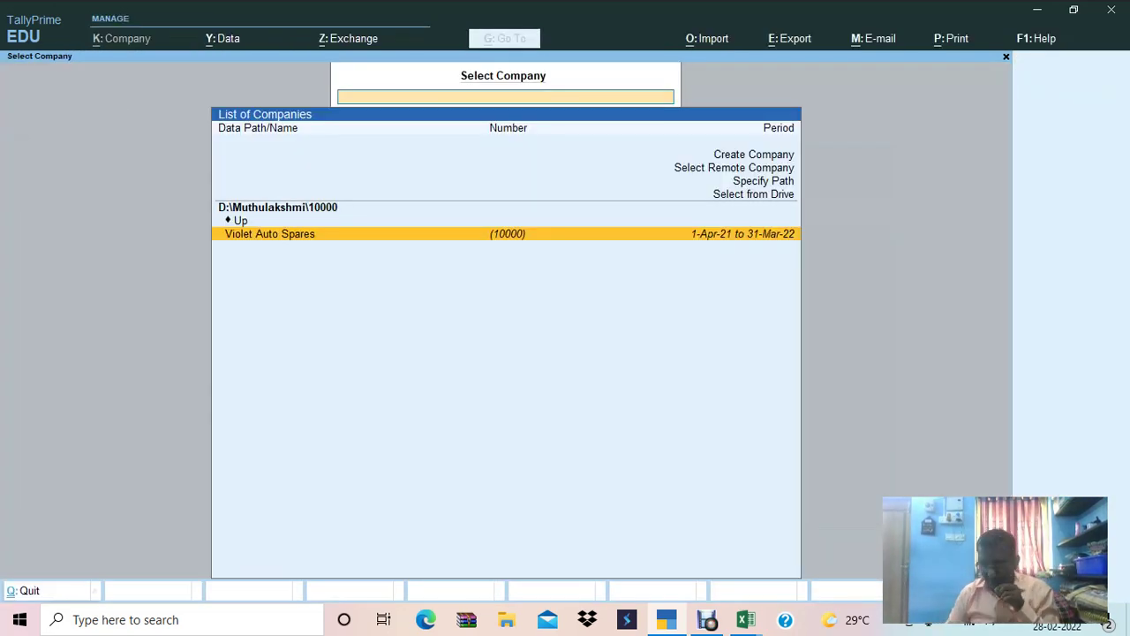
Choose Create Company from the list of companies to get a blank creation form.
key(Up)
key(Up)
key(Up)
key(Up)
key(Up)
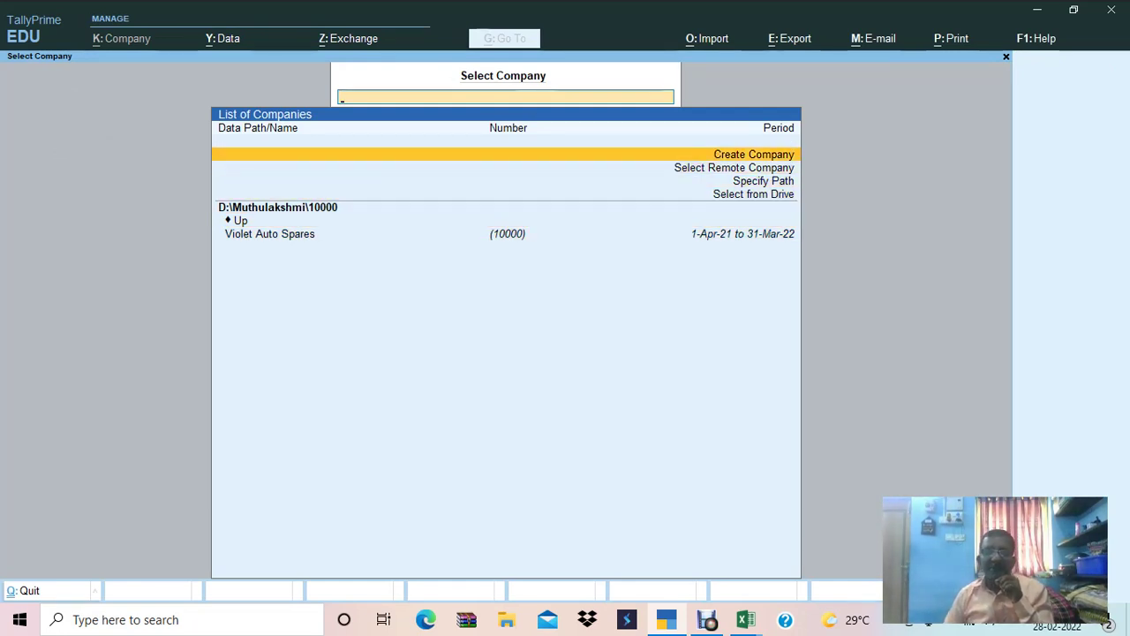
key(Return)
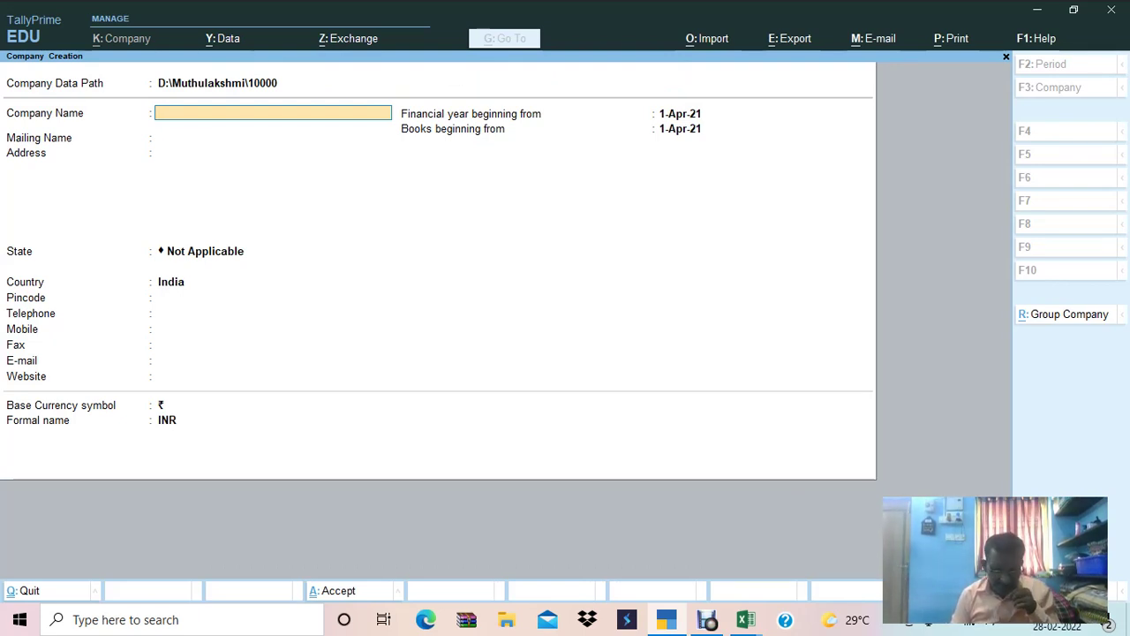
Type 'NAARESH & CO' and 'F.Y' into Company Name, checking the Excel exercise sheet.
text(NAARES)
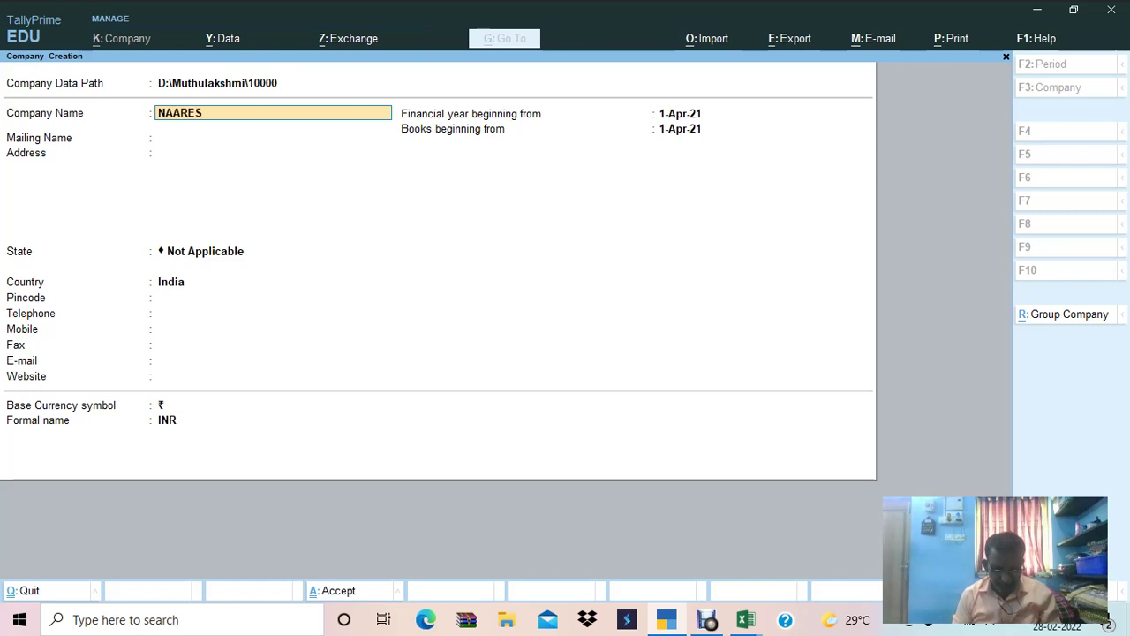
text(H & CO)
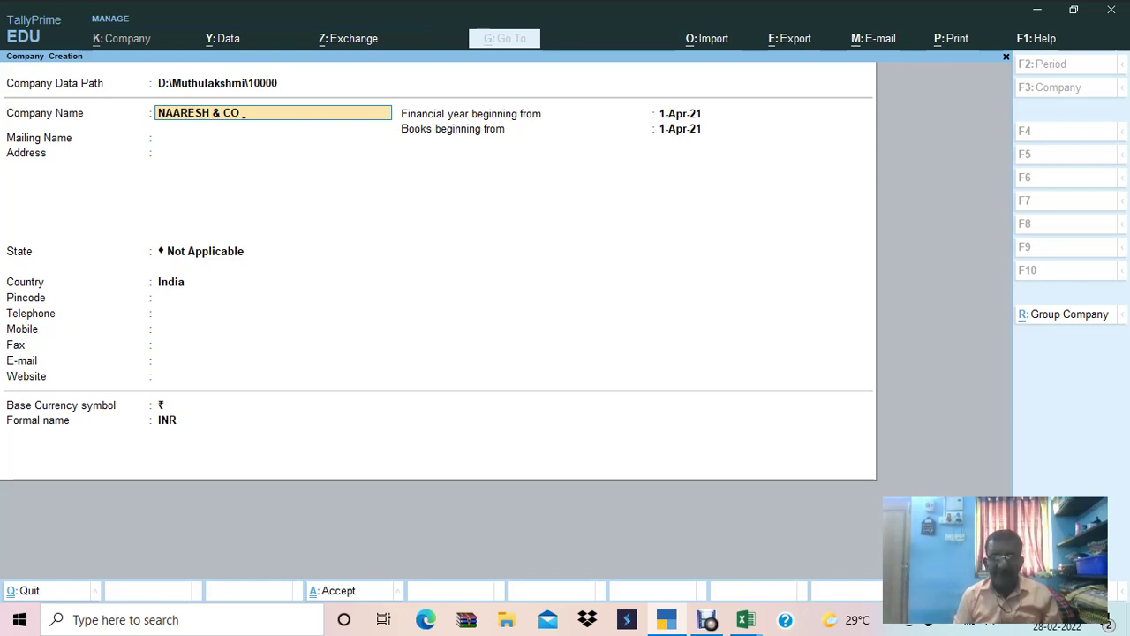
text(F.Y.)
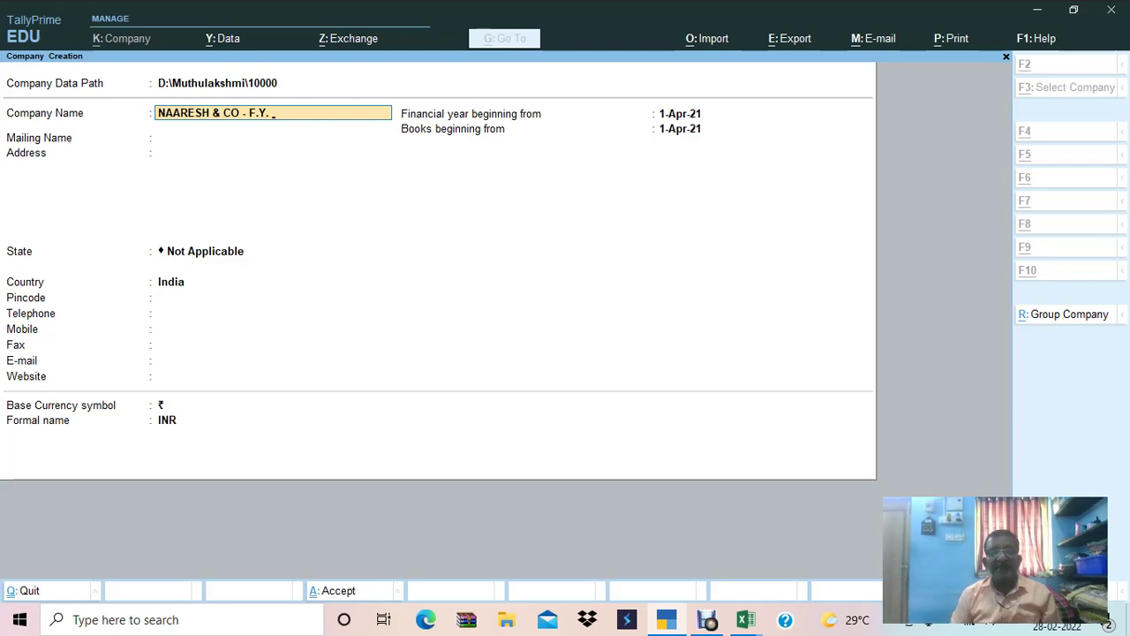
key(alt+Tab)
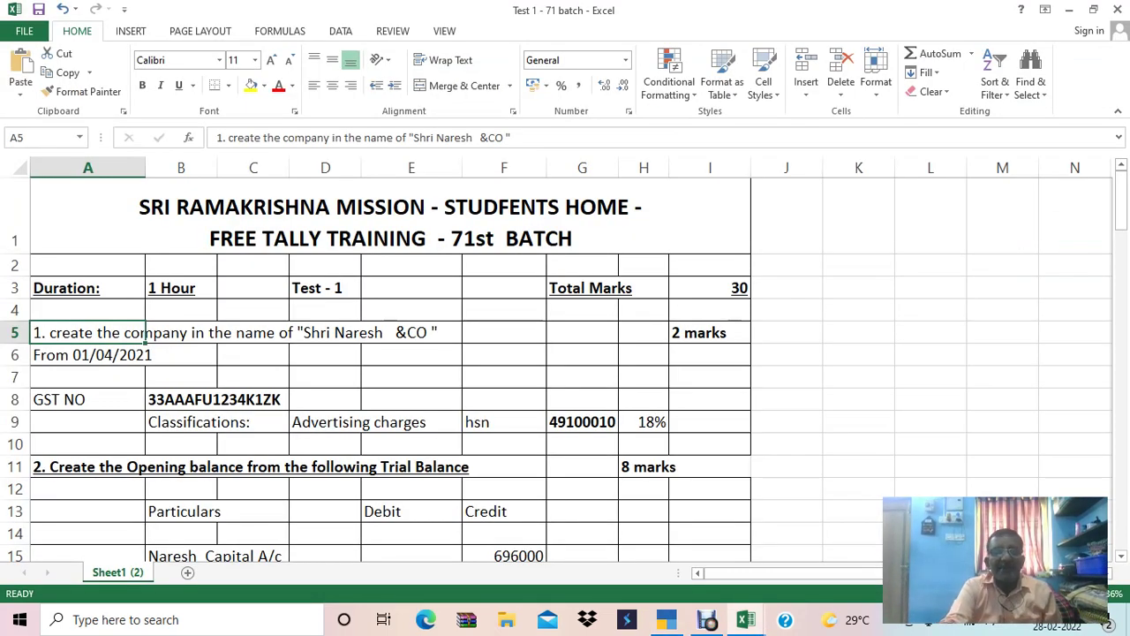
key(alt+Tab)
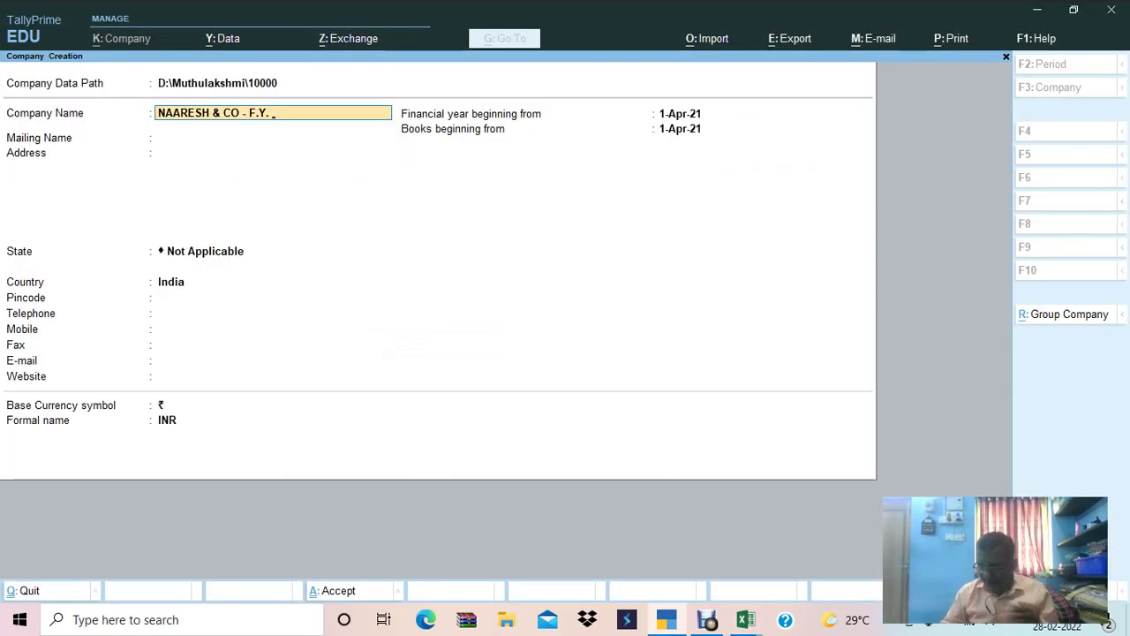
Complete the name 'NAARESH & CO - F.Y. 2021-22' and set mailing name 'NAARESH & CO'.
text(2021-22)
key(Return)
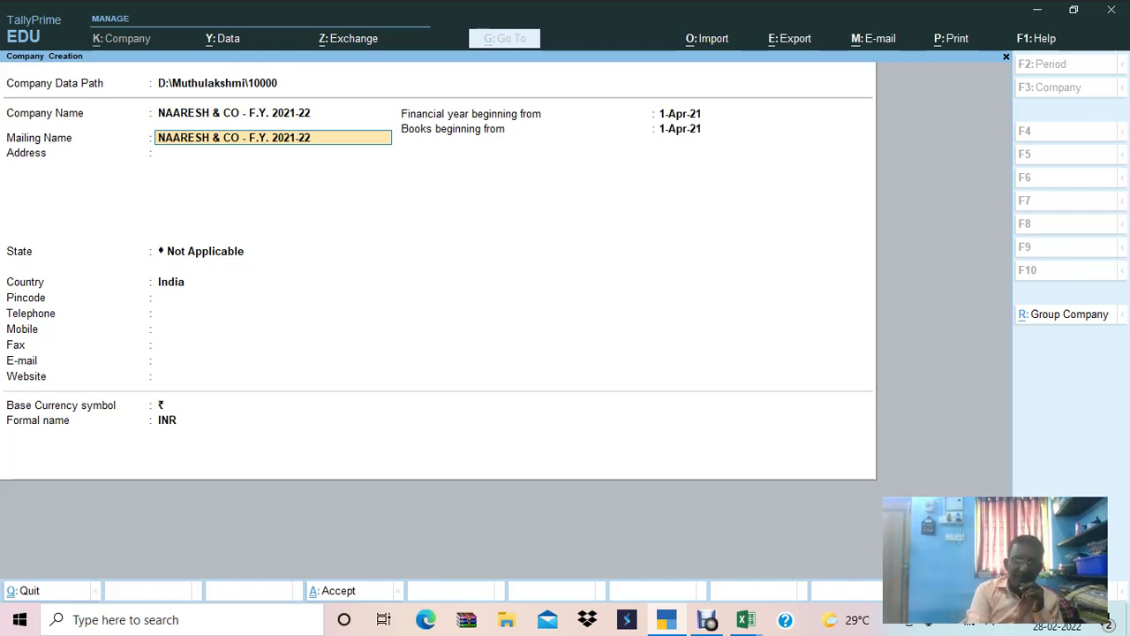
key(BackSpace)
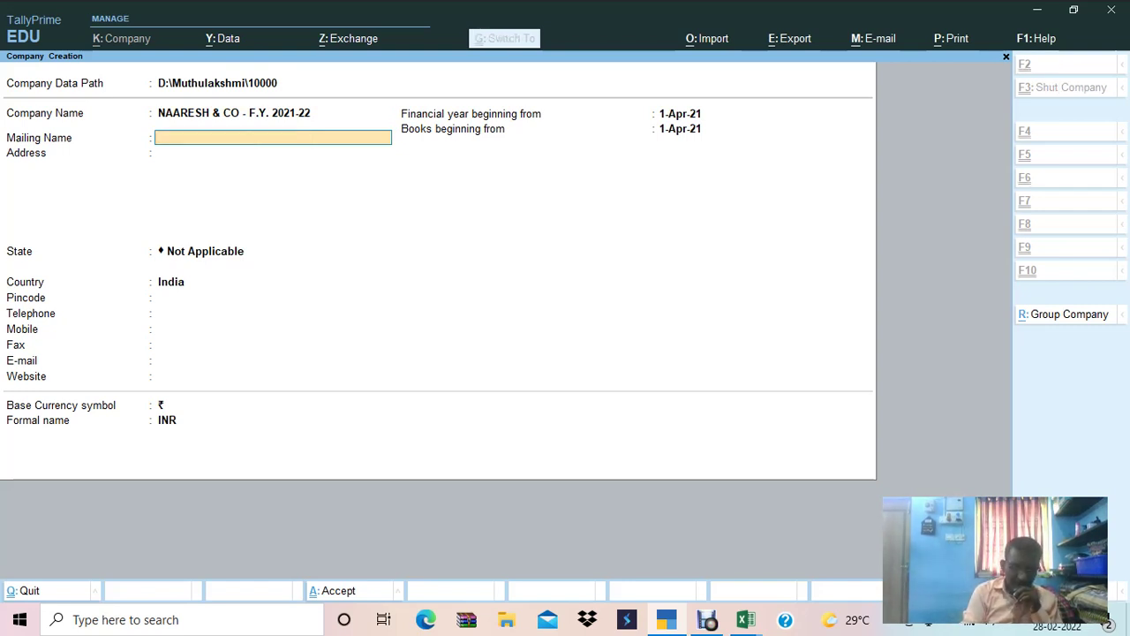
text(NAARESH & CO)
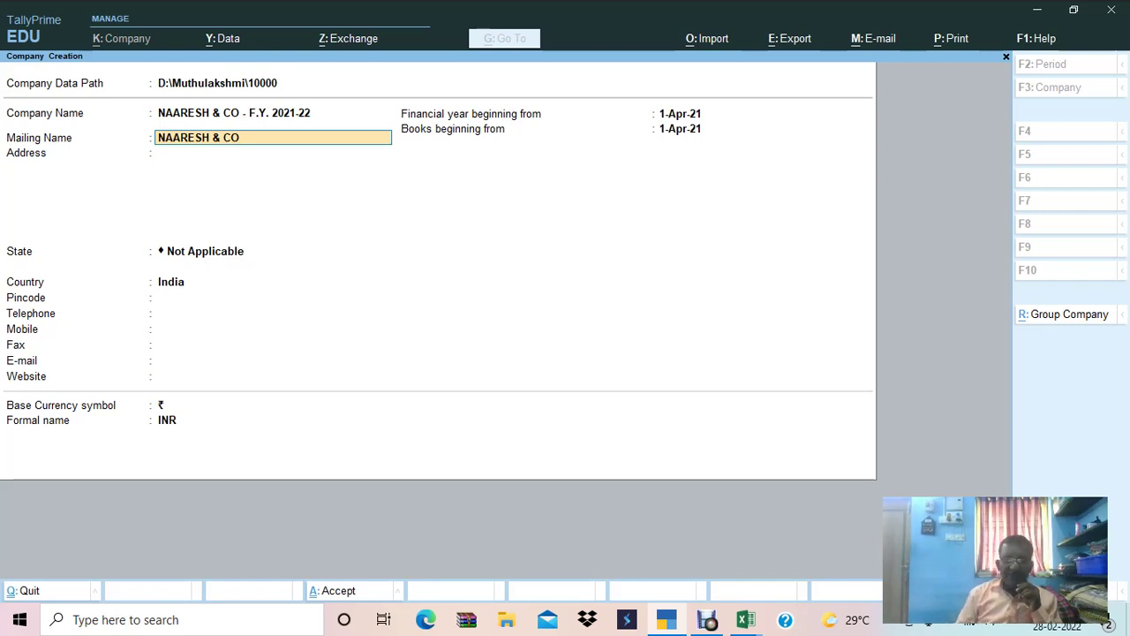
key(Return)
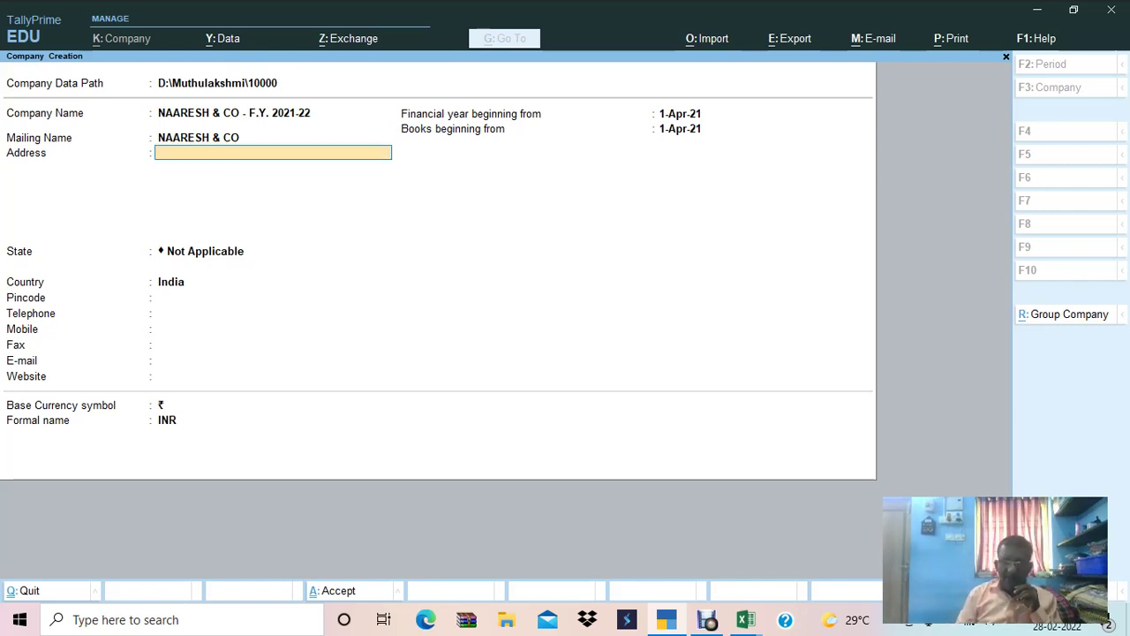
key(BackSpace)
key(BackSpace)
key(BackSpace)
key(Return)
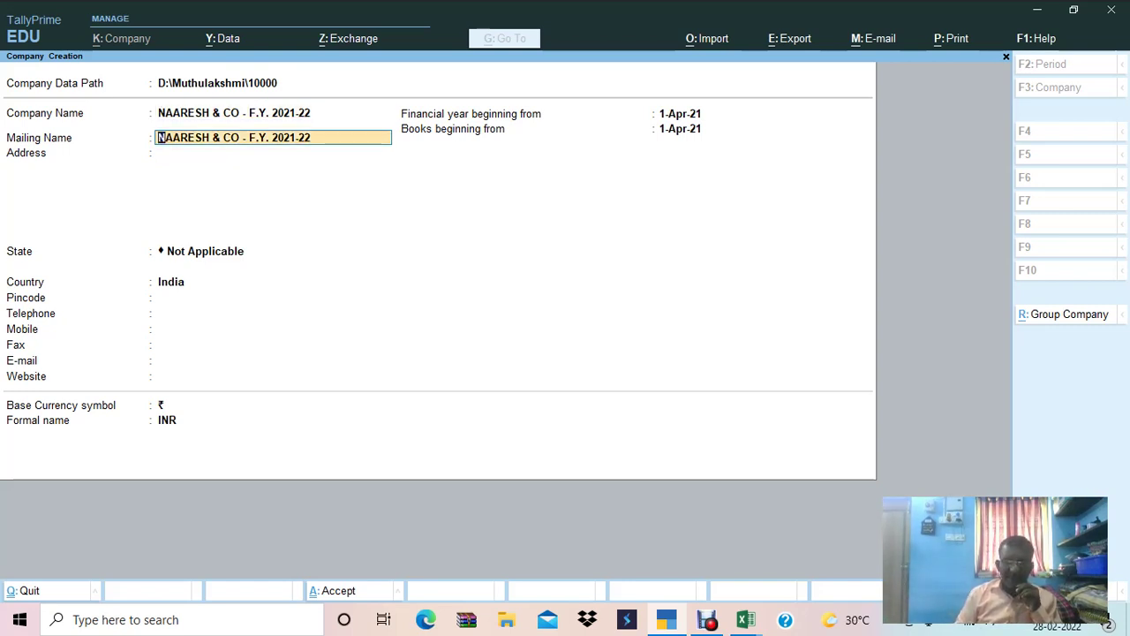
key(BackSpace)
key(BackSpace)
key(BackSpace)
key(BackSpace)
key(BackSpace)
key(BackSpace)
key(BackSpace)
key(BackSpace)
key(BackSpace)
key(BackSpace)
key(BackSpace)
key(BackSpace)
key(BackSpace)
key(BackSpace)
key(Return)
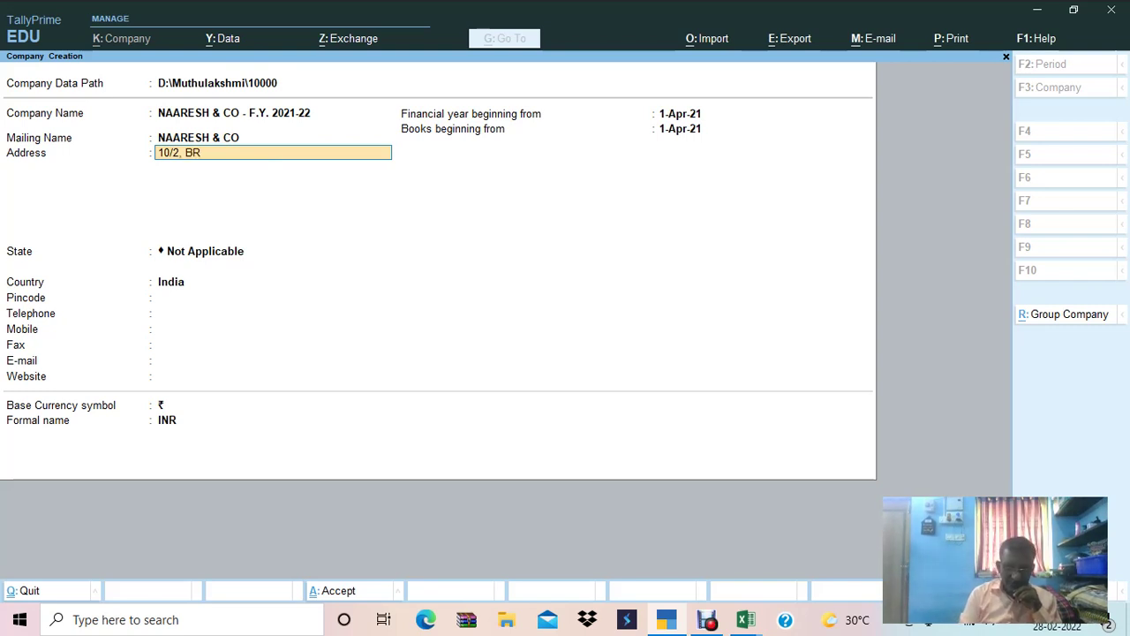
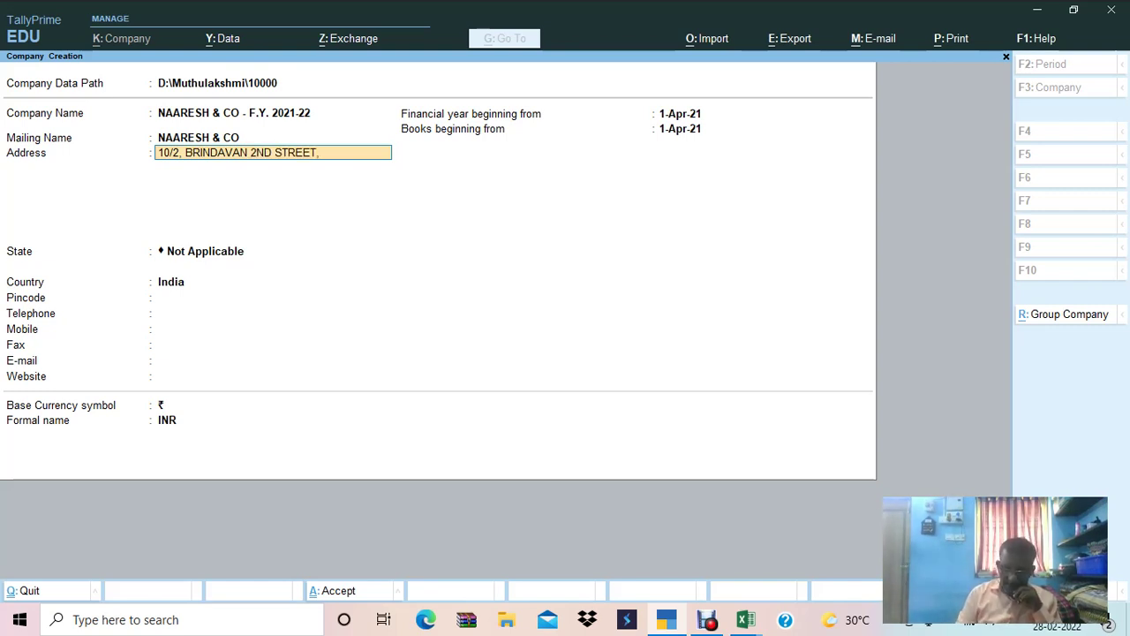
Enter the company's two-line street address in Chennai.
key(Return)
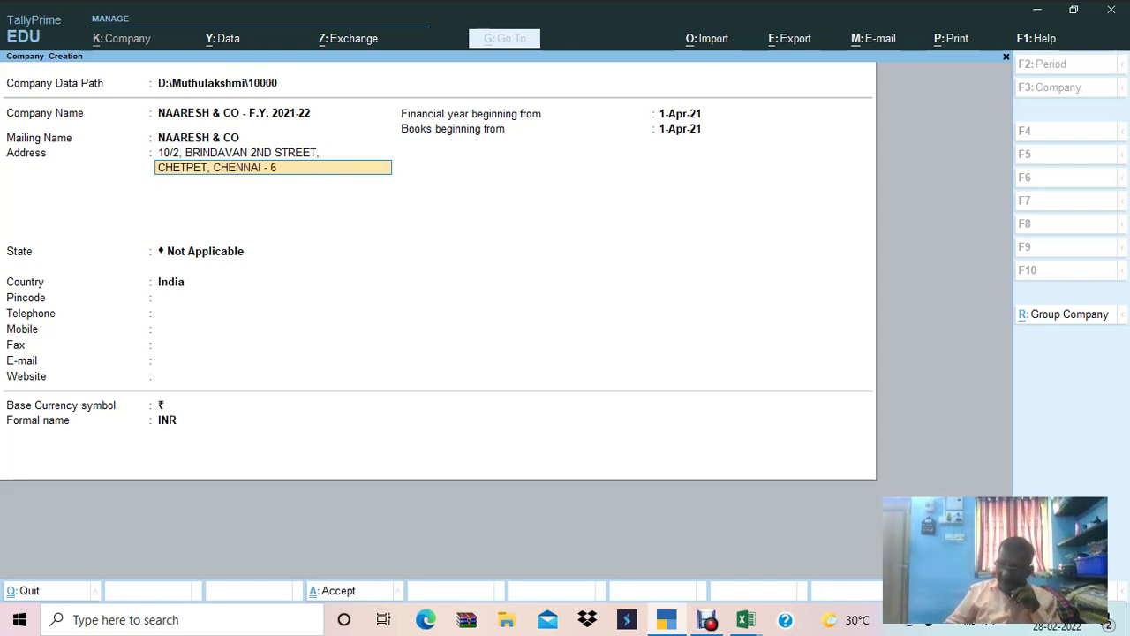
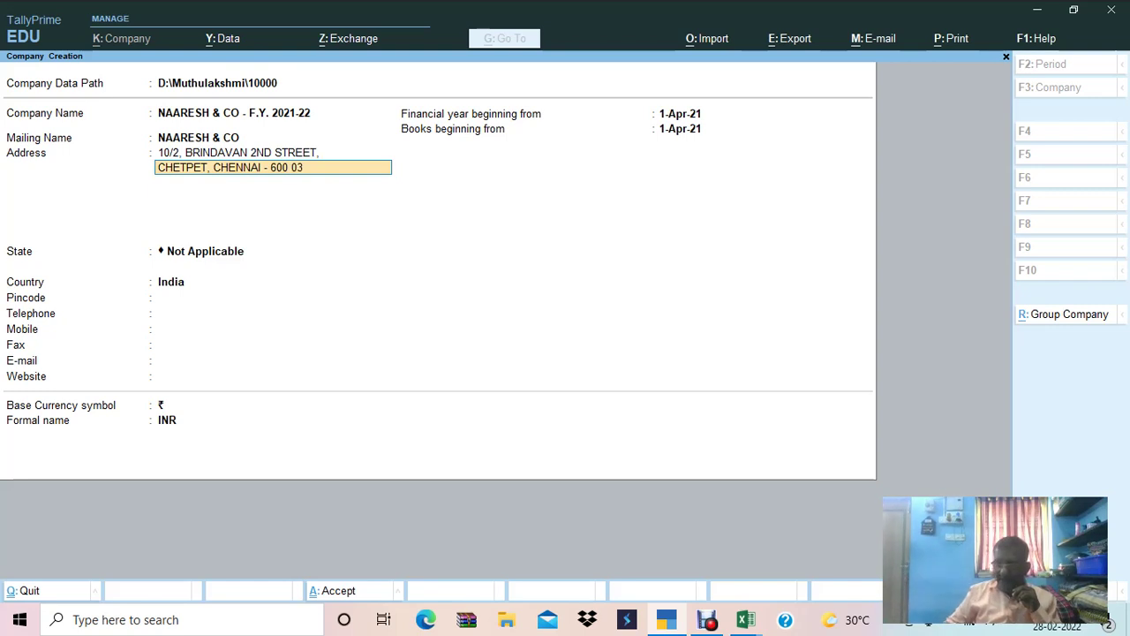
key(Return)
key(Return)
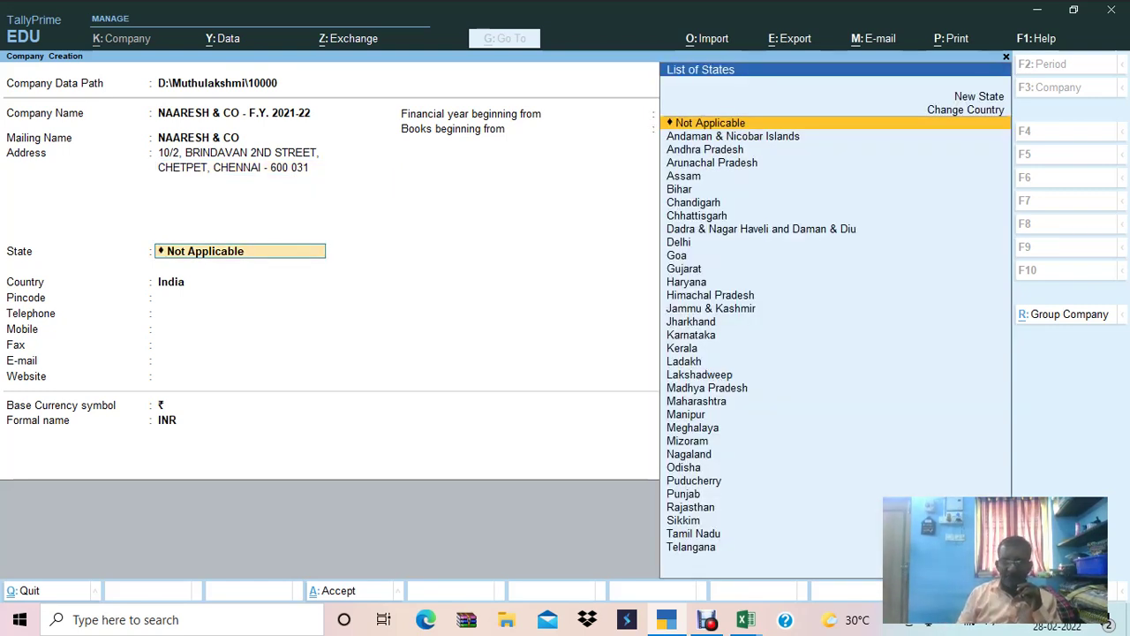
Set the state to Tamil Nadu and enter the pincode, telephone and mobile numbers.
text(TAMI)
key(Return)
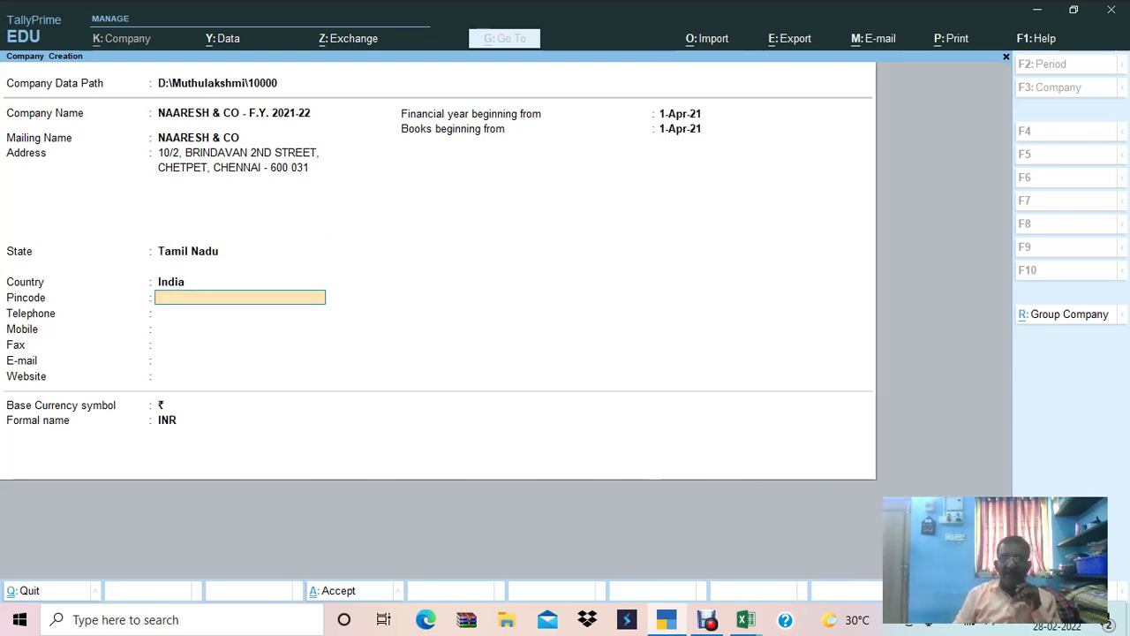
text(60000)
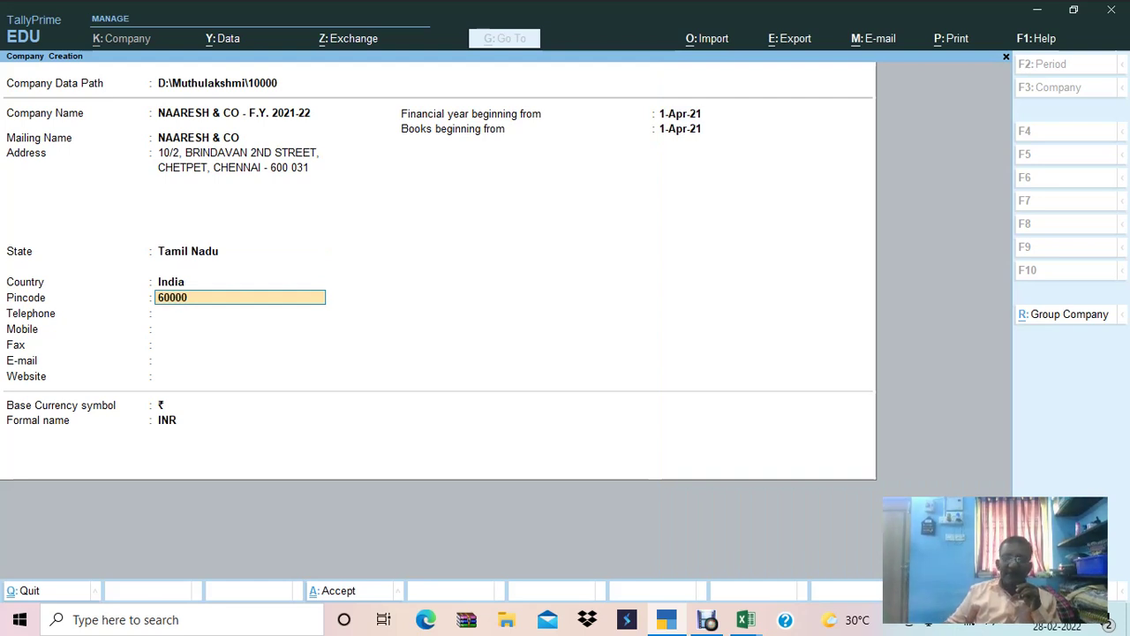
key(BackSpace)
text(31)
key(Return)
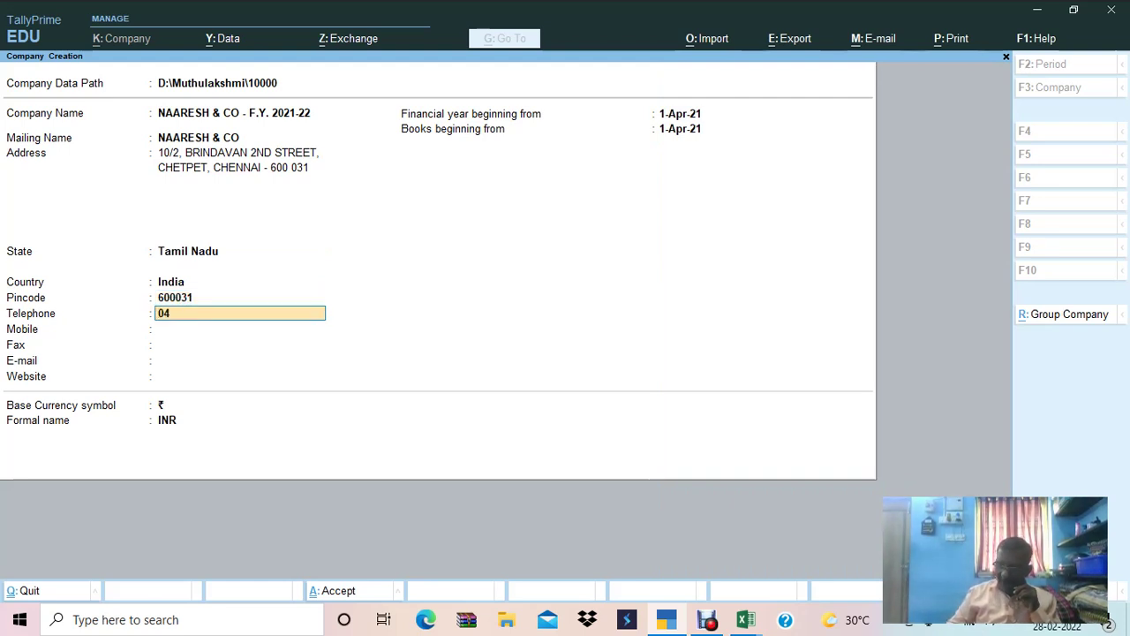
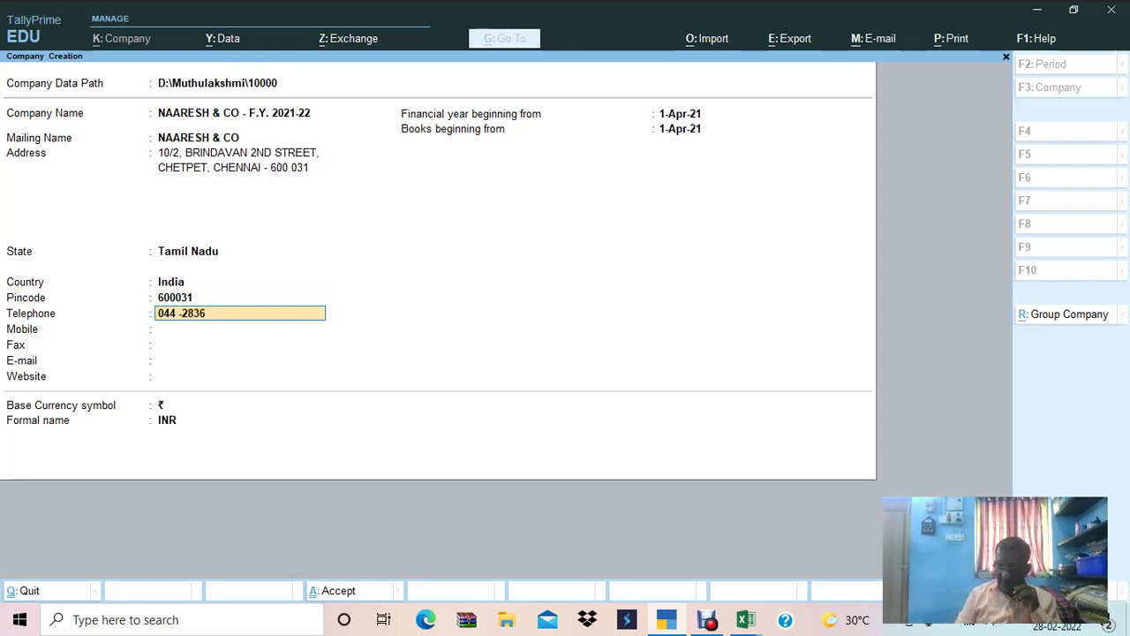
key(Return)
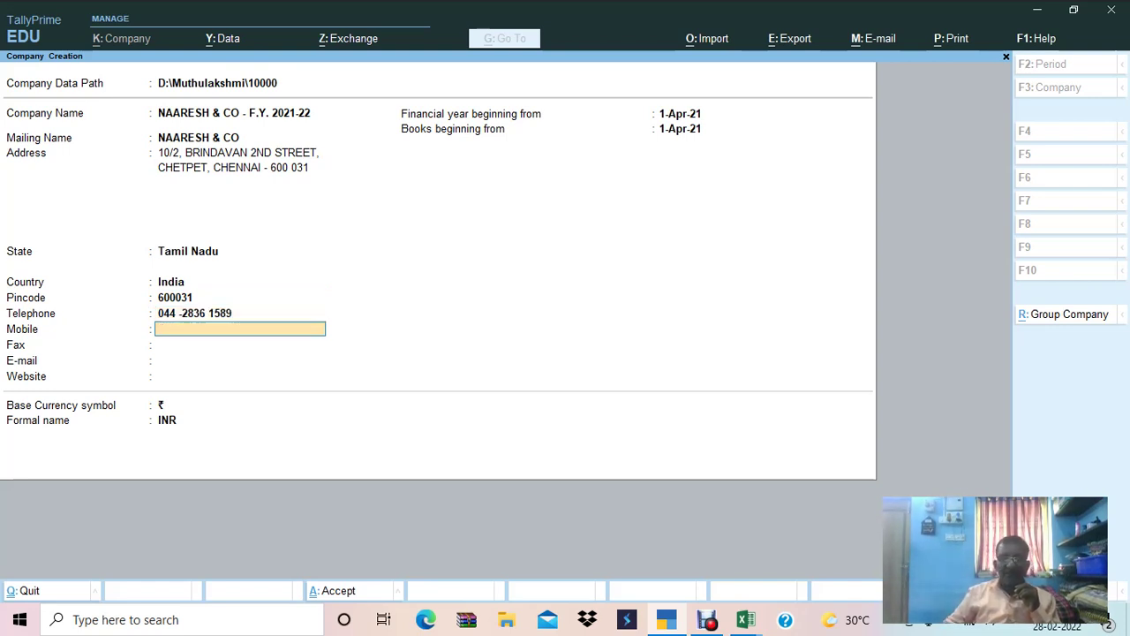
text(254)
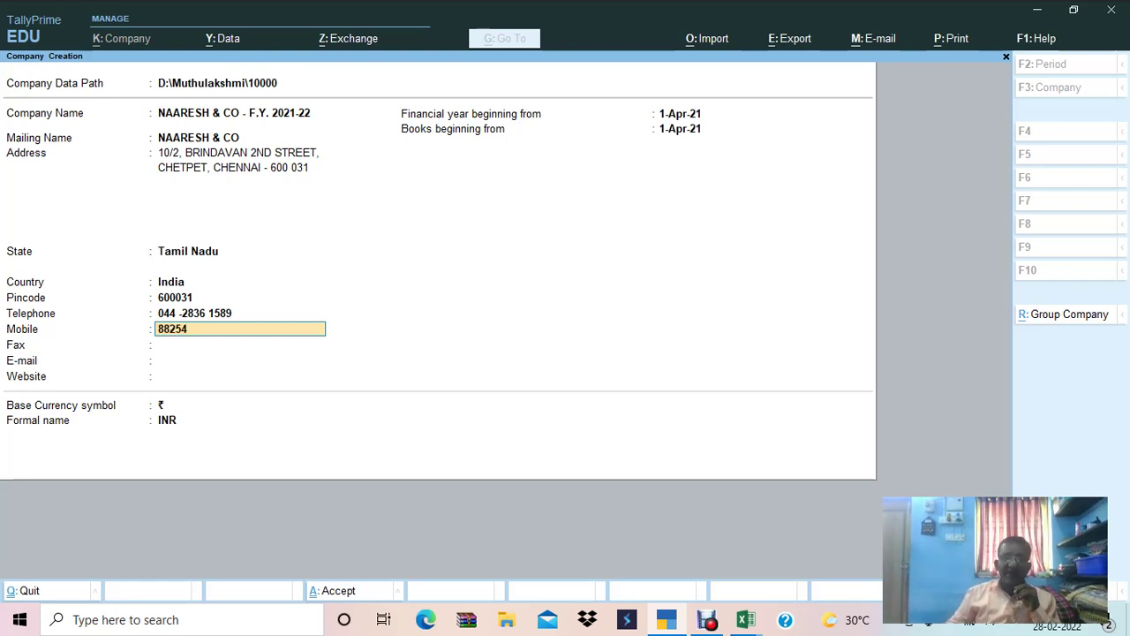
text( 70442)
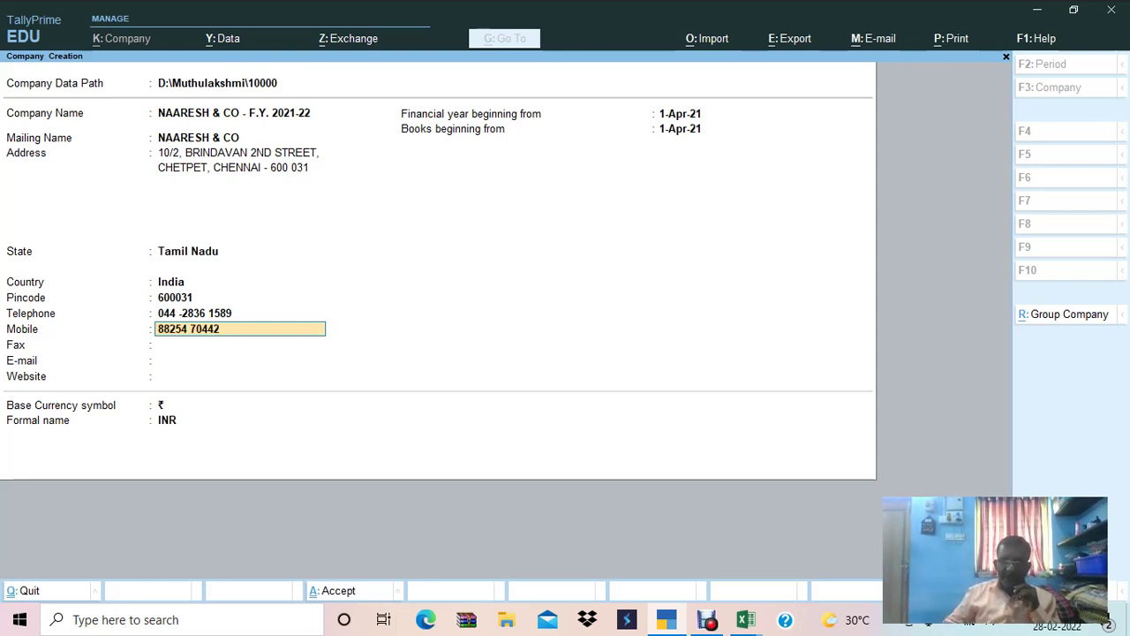
key(Return)
key(Return)
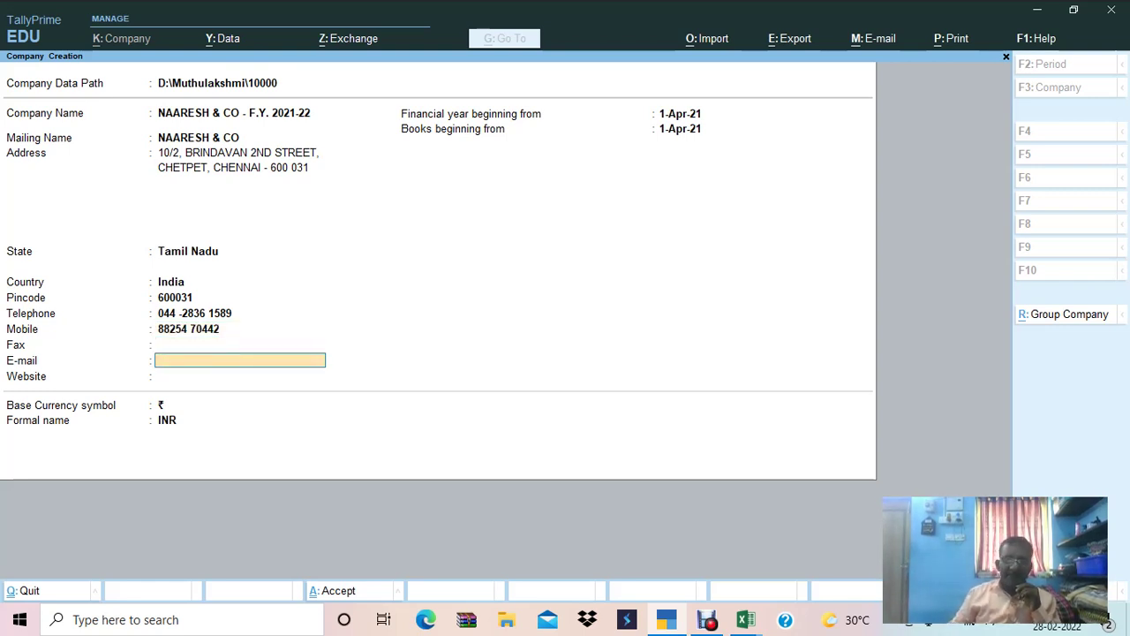
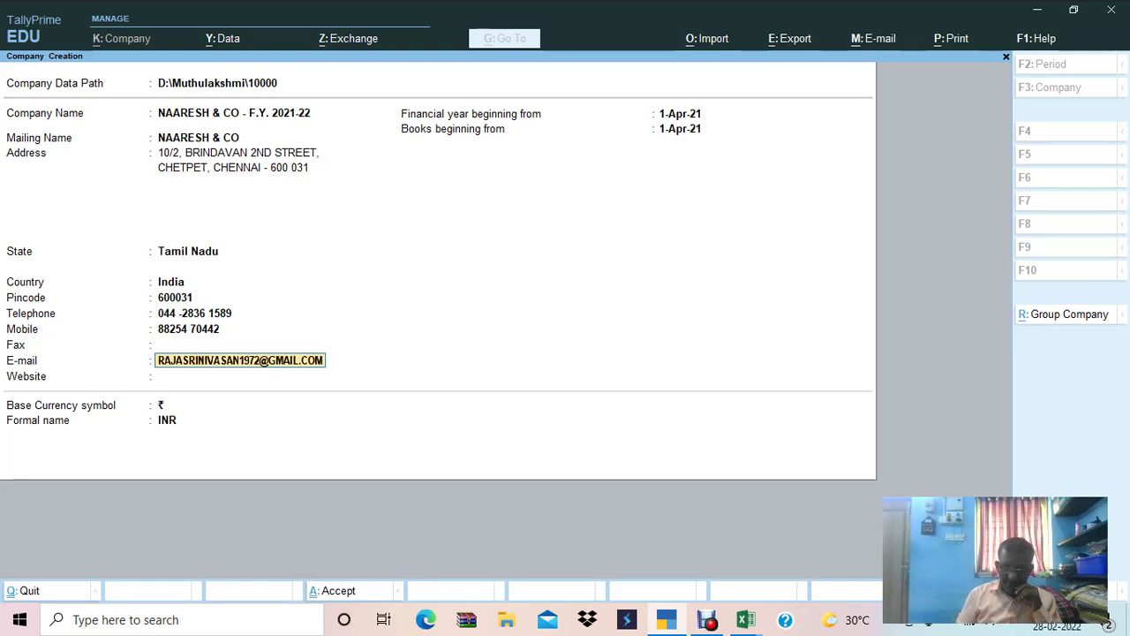
key(Return)
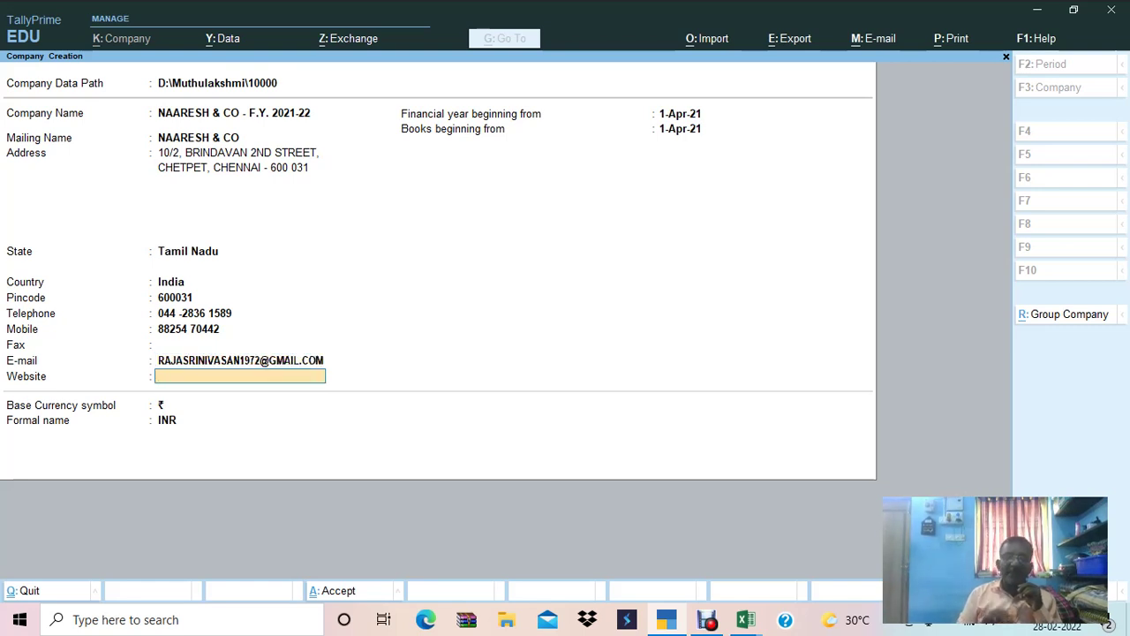
text(WWW.)
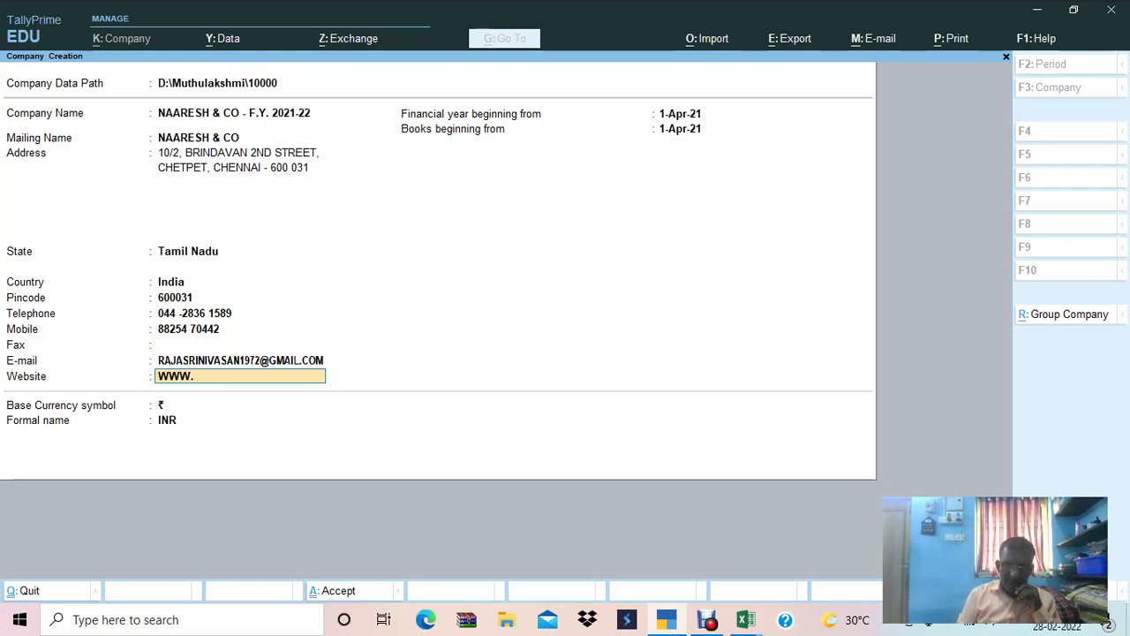
text(NAR)
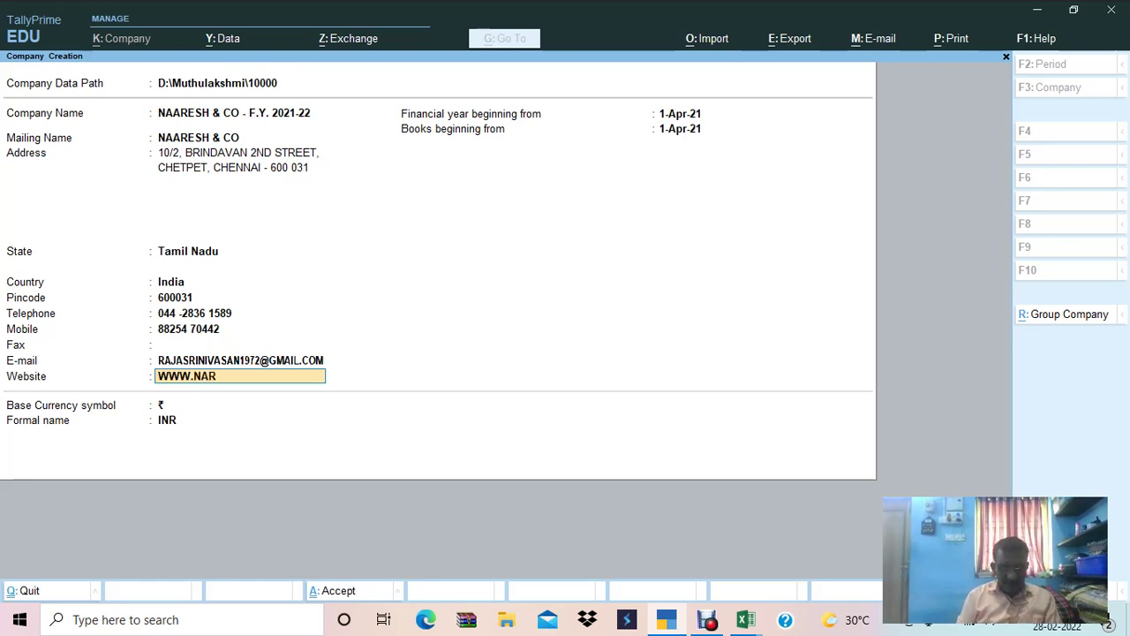
text(ESH.COM)
key(Return)
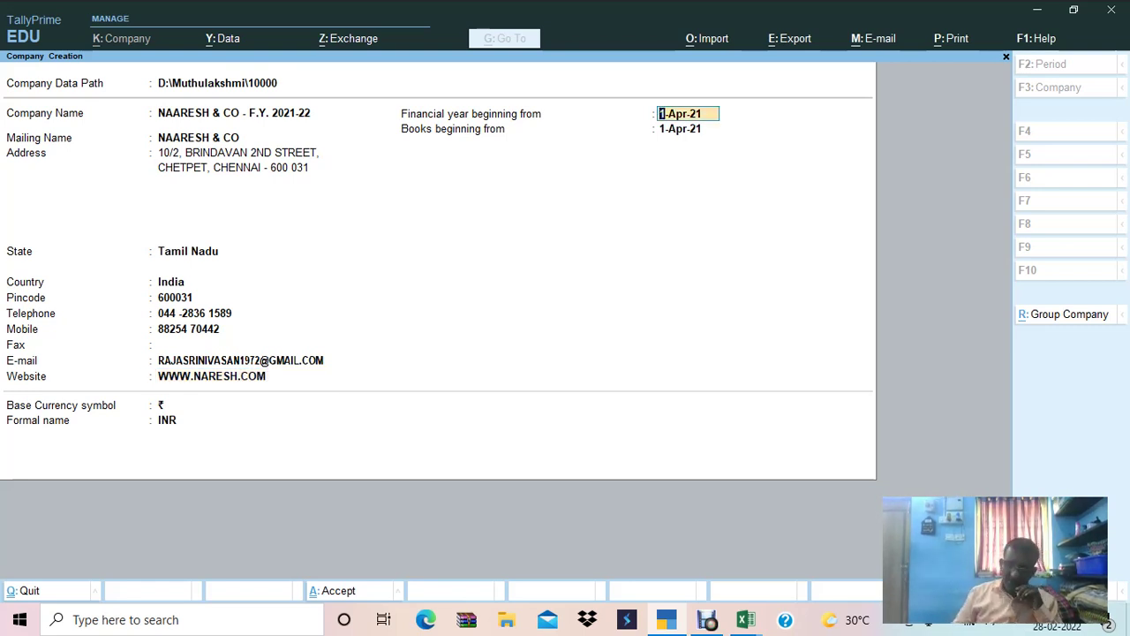
key(Return)
key(Return)
key(Return)
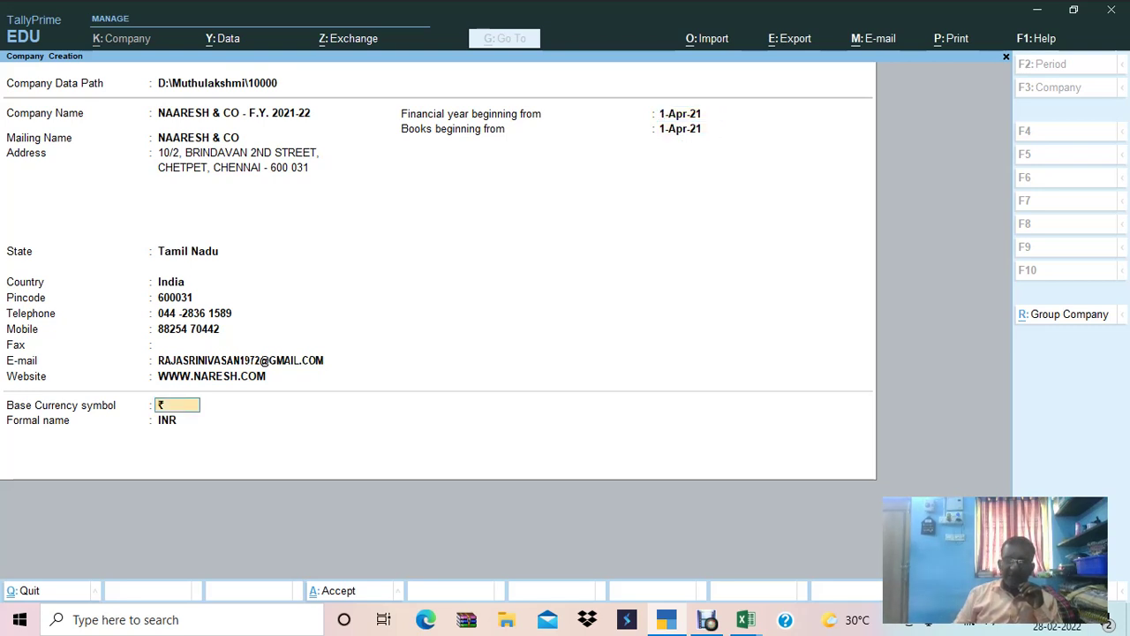
key(Return)
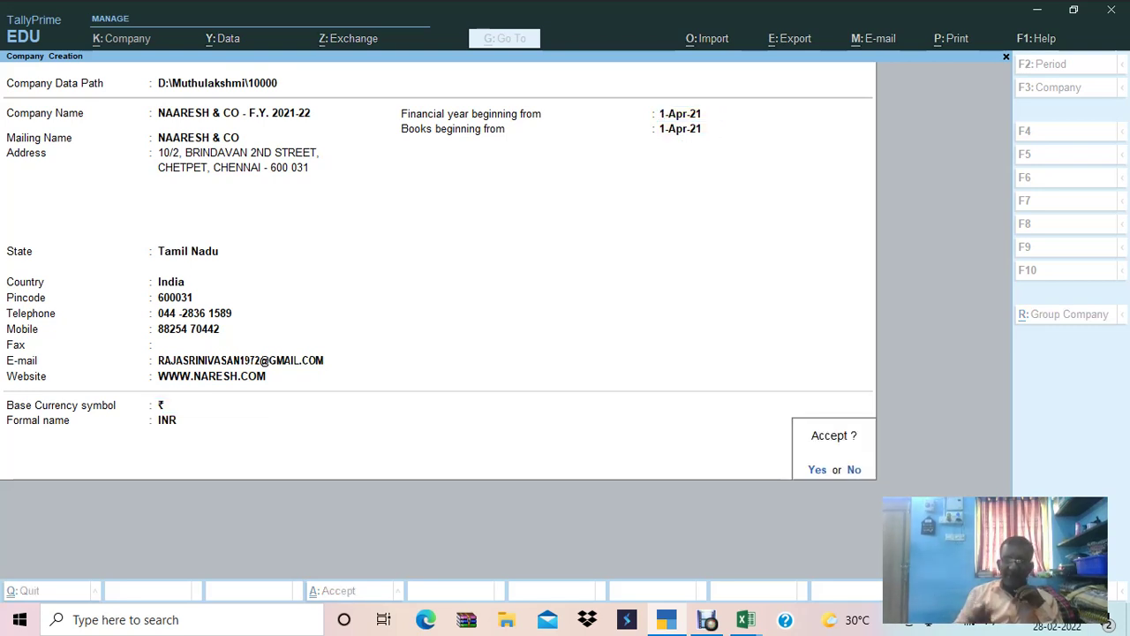
Confirm Yes to save the company NAARESH & CO - F.Y. 2021-22.
key(Return)
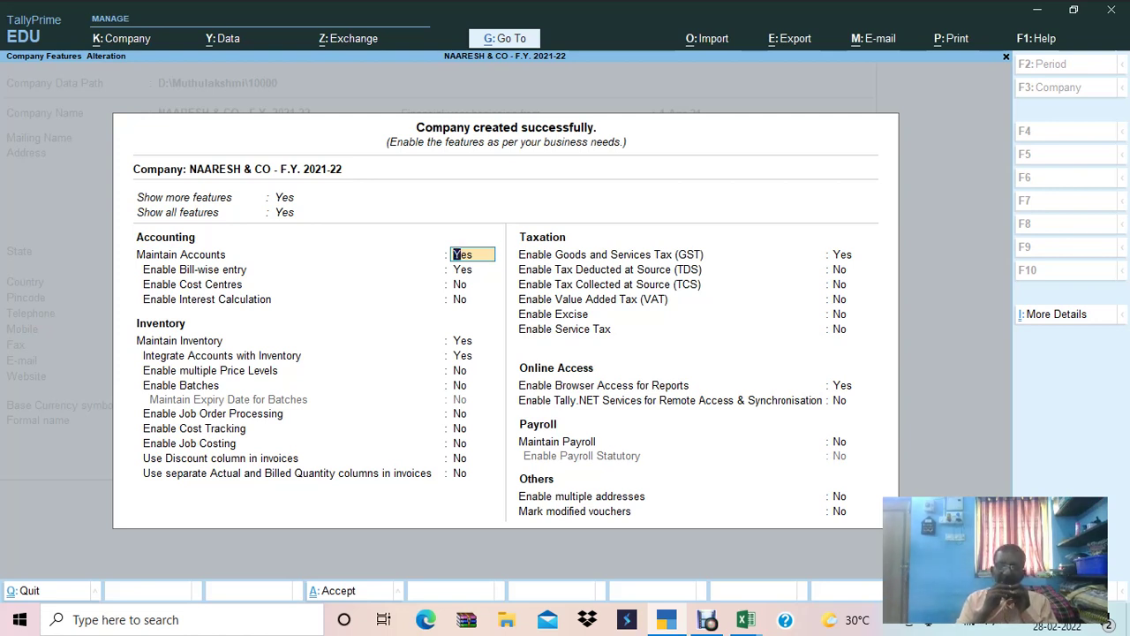
Turn Maintain Accounts off and back to Yes, reopening Company Features with F11.
text(N)
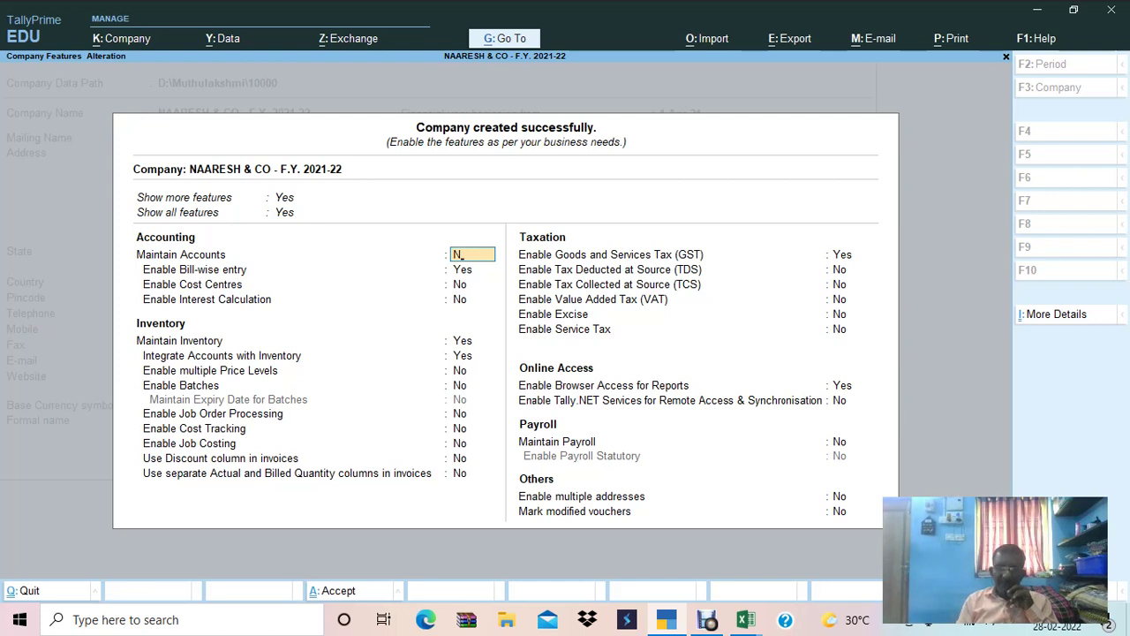
key(Return)
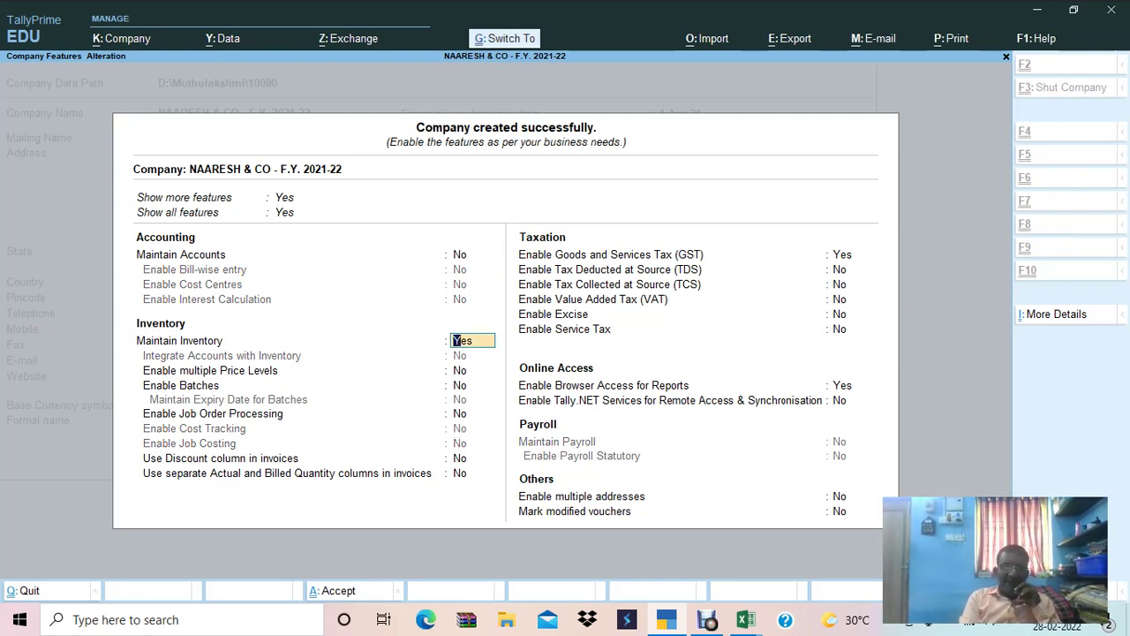
key(ctrl+a)
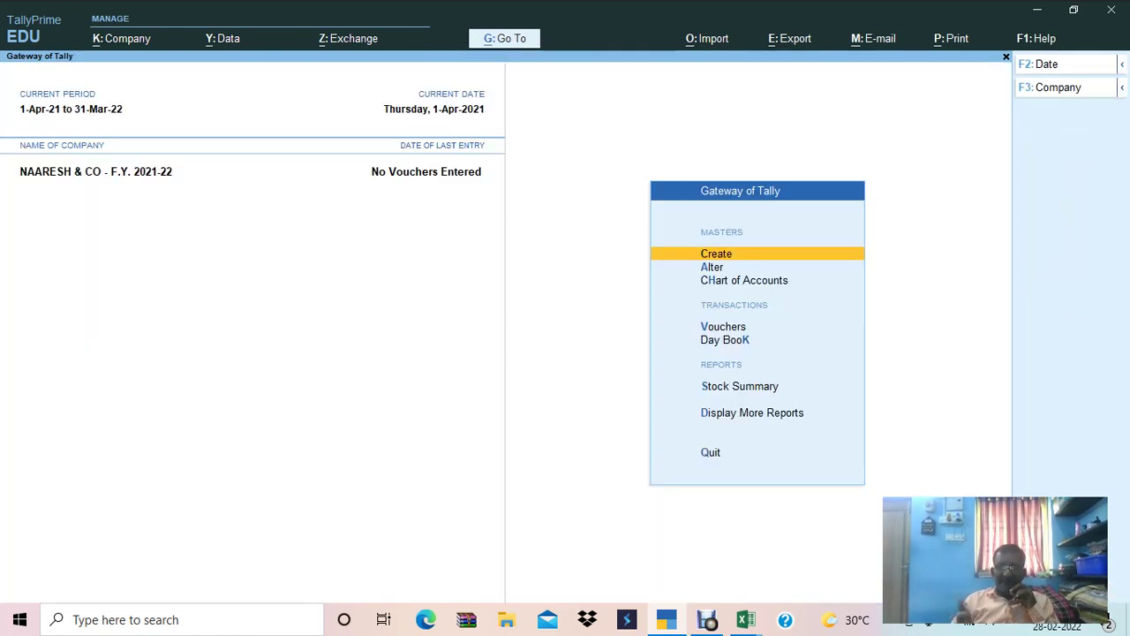
key(Down)
key(Down)
key(Down)
key(Down)
key(Down)
key(Down)
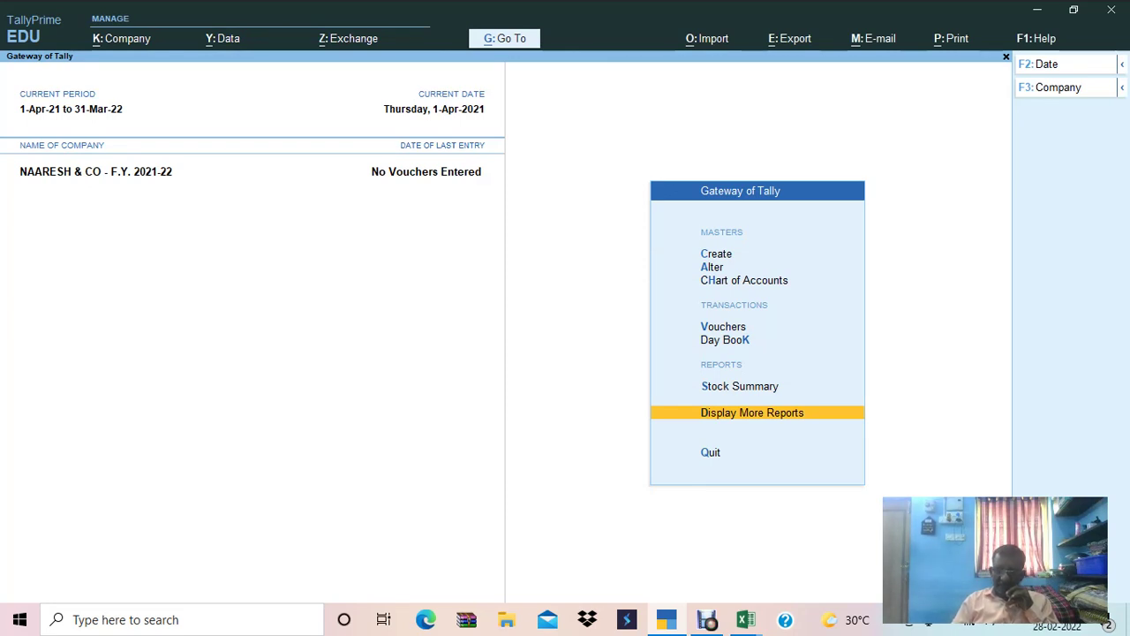
key(F11)
text(y)
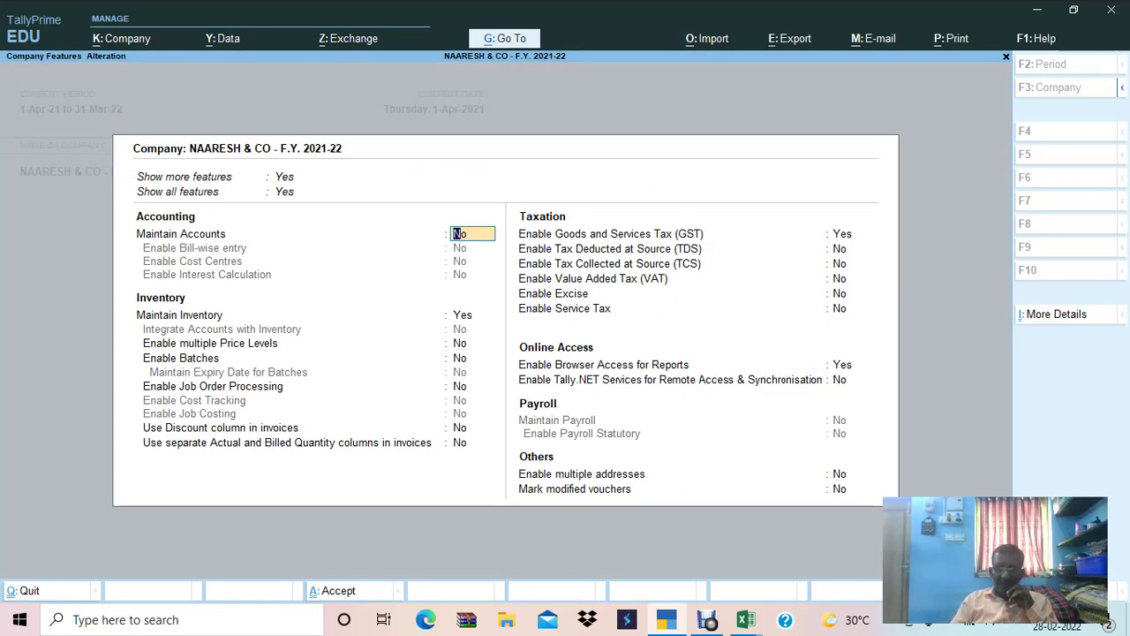
key(Return)
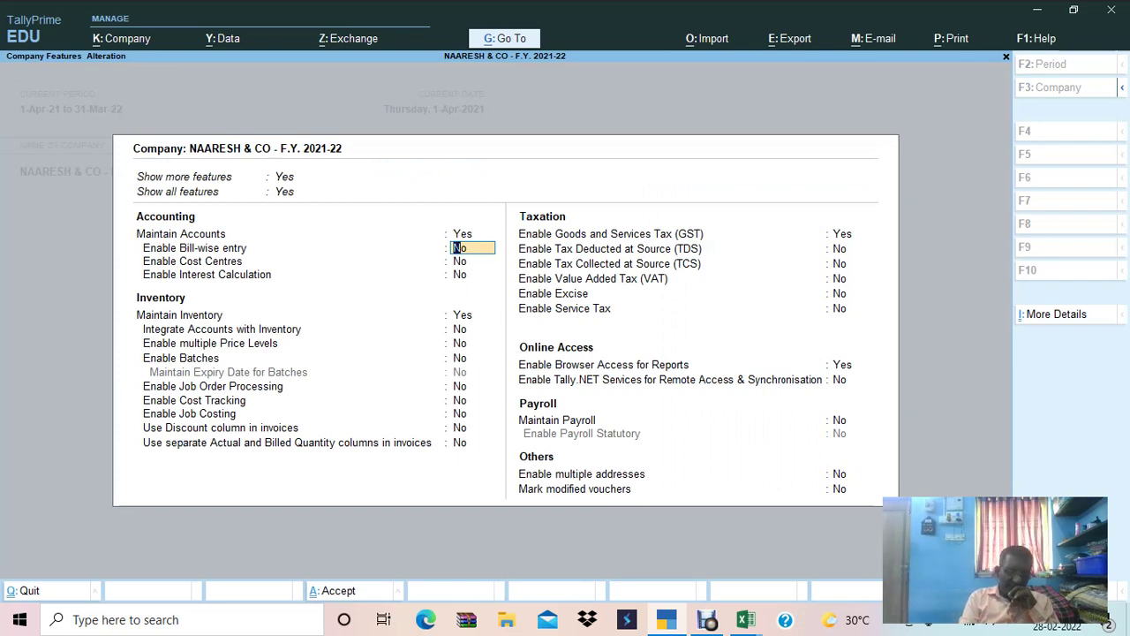
key(ctrl+a)
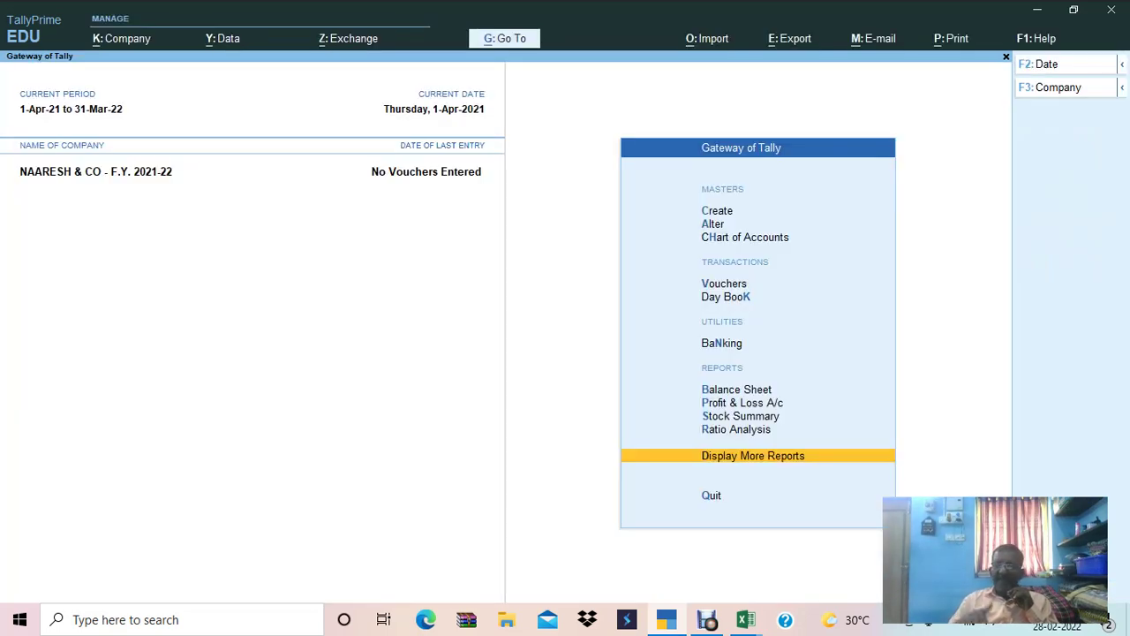
key(Up)
key(Up)
key(Up)
key(Up)
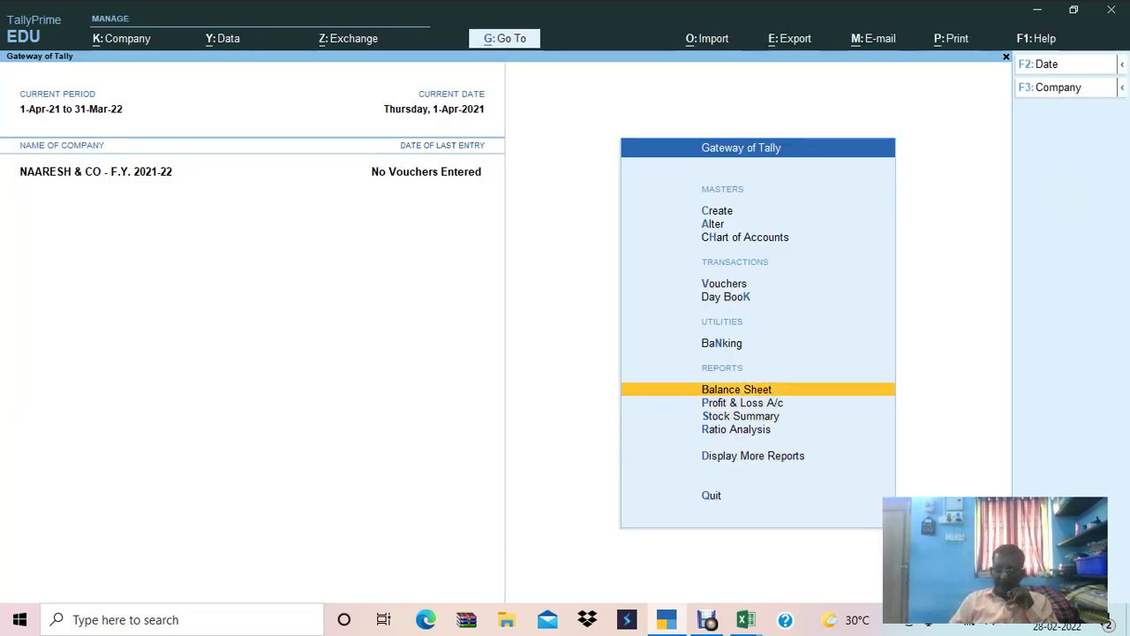
key(F11)
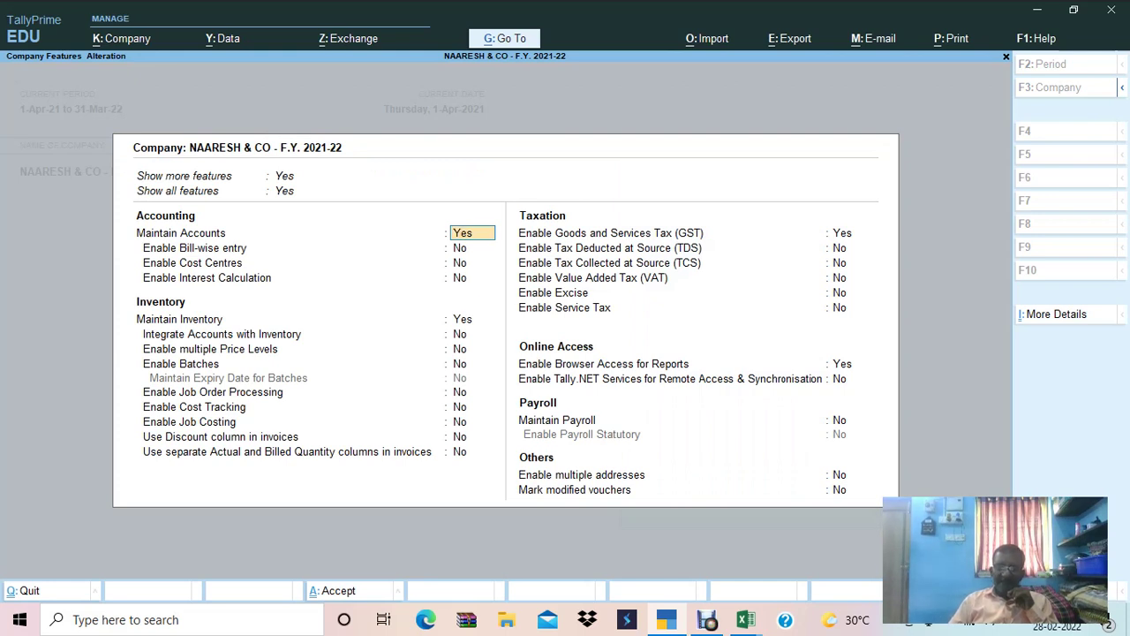
Set Enable Bill-wise entry to Yes and keep GST enabled to open GST Details.
key(Return)
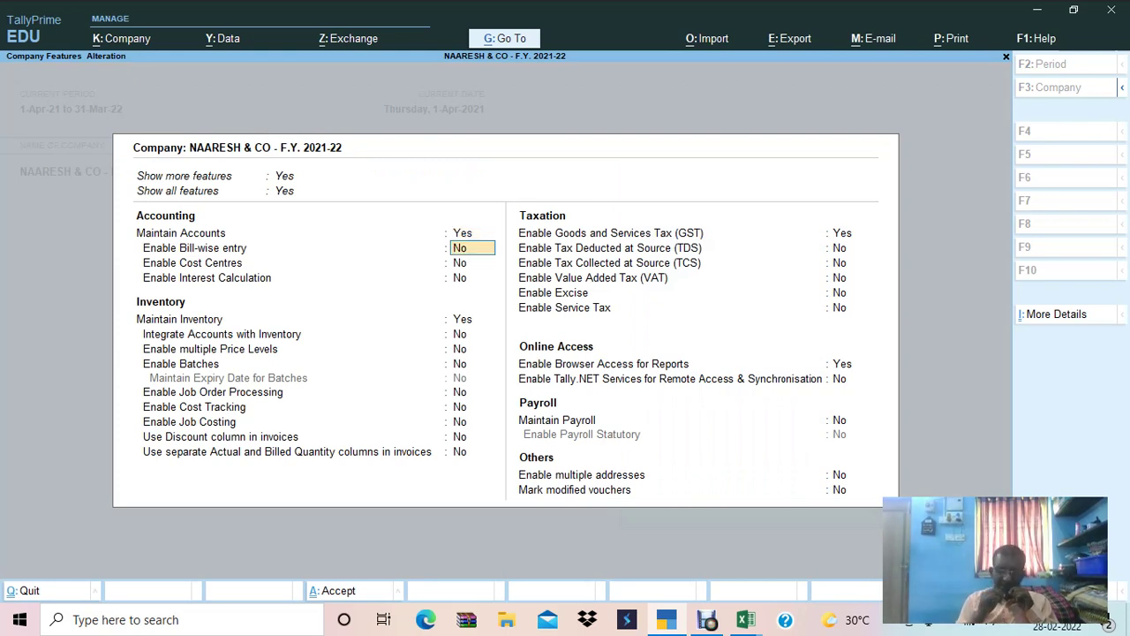
text(Y)
key(Return)
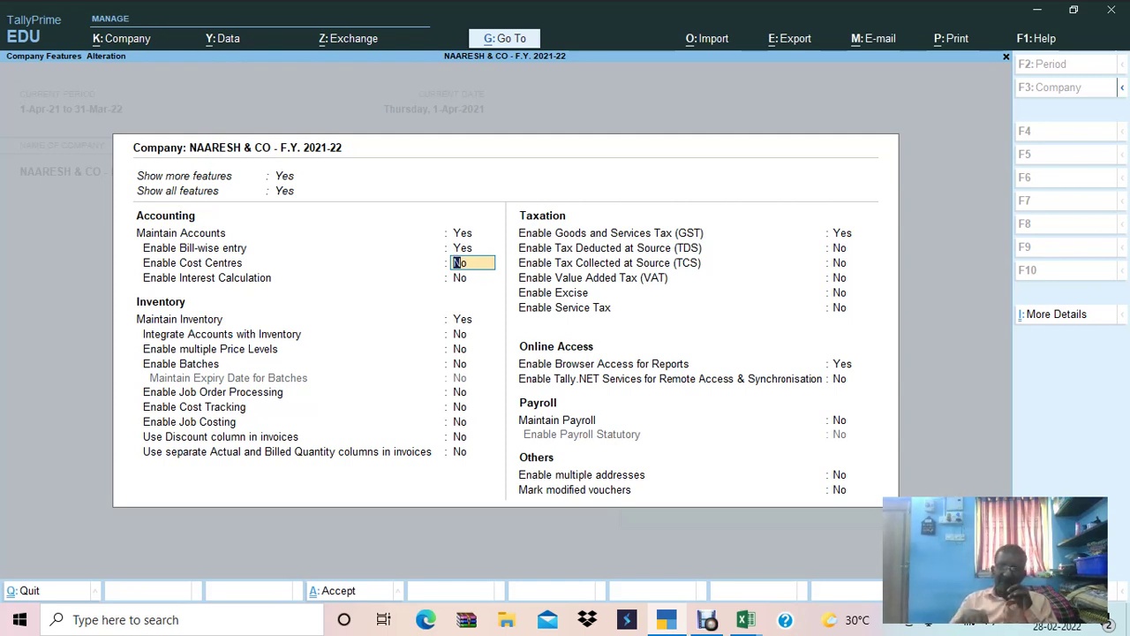
key(Return)
key(Return)
key(Return)
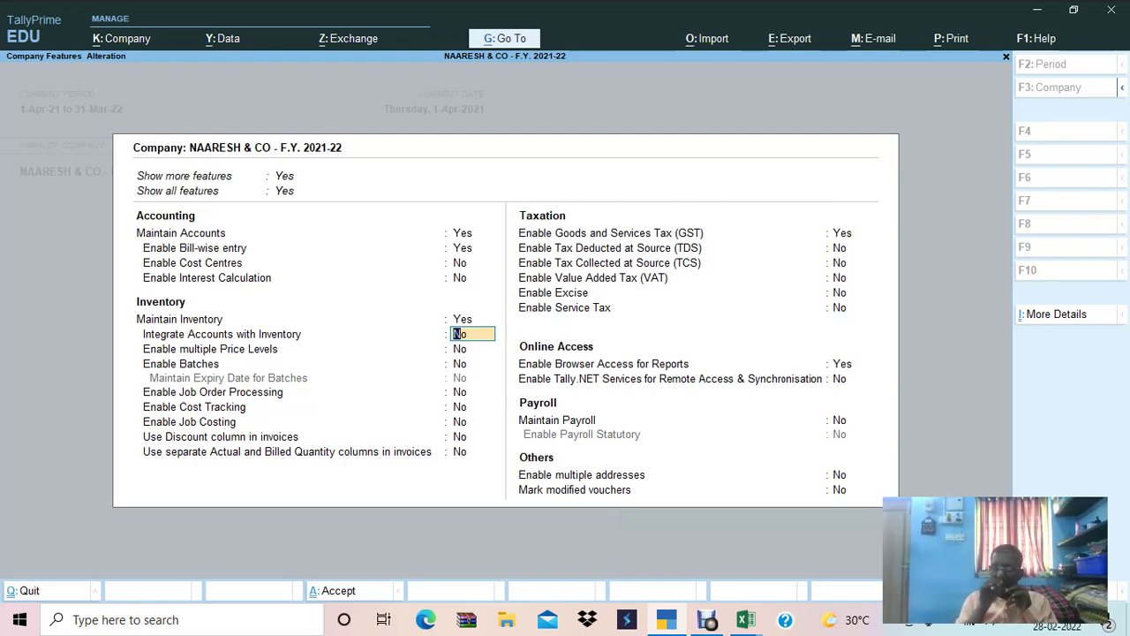
key(Return)
key(Return)
key(Return)
key(Return)
key(Return)
key(Return)
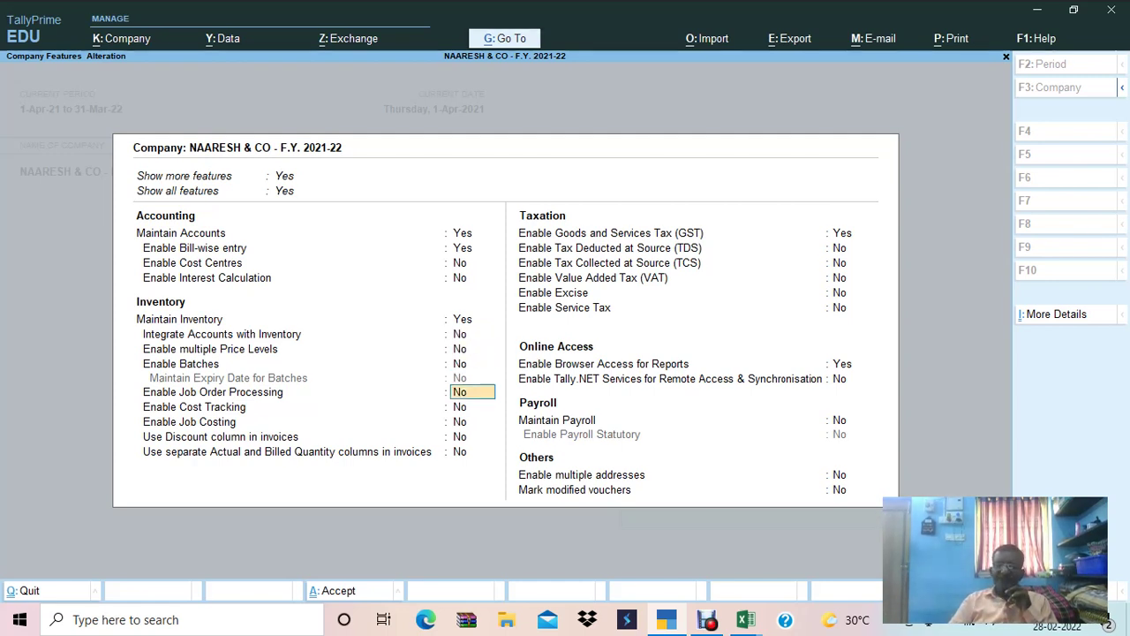
key(Return)
key(Return)
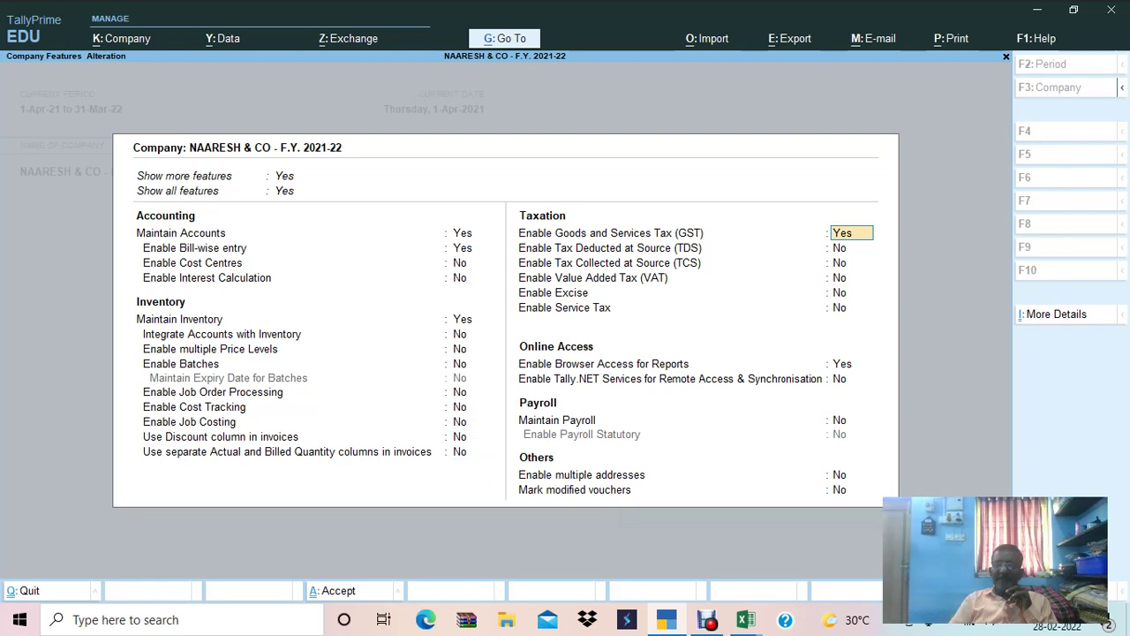
key(Return)
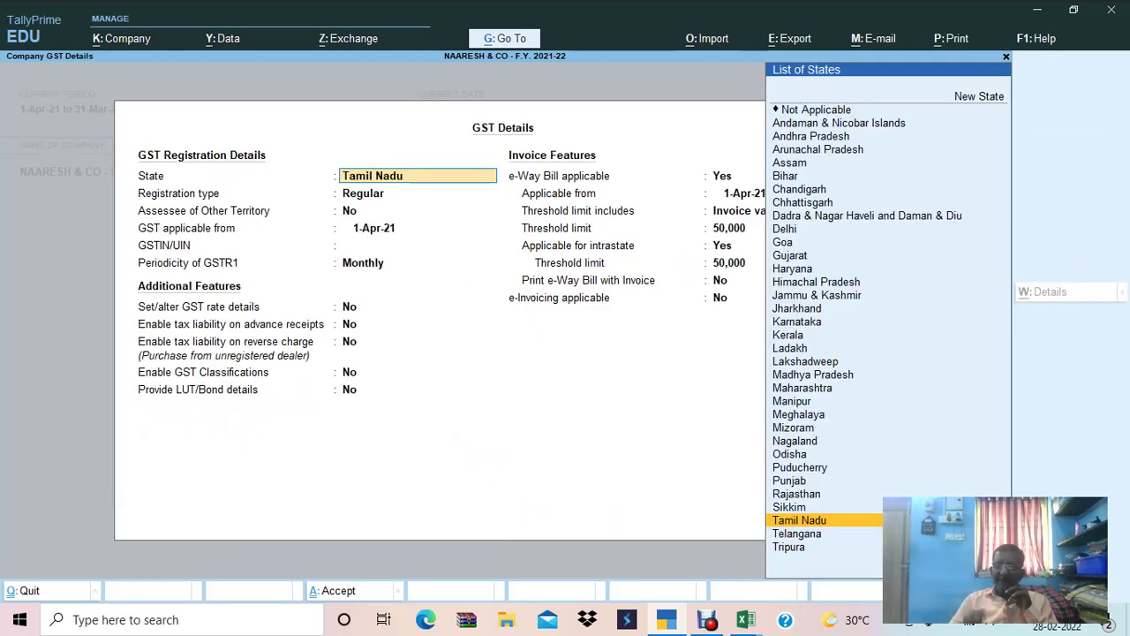
Copy the company GSTIN from Excel cell B8 and paste it into GSTIN/UIN.
key(Return)
key(Return)
key(Return)
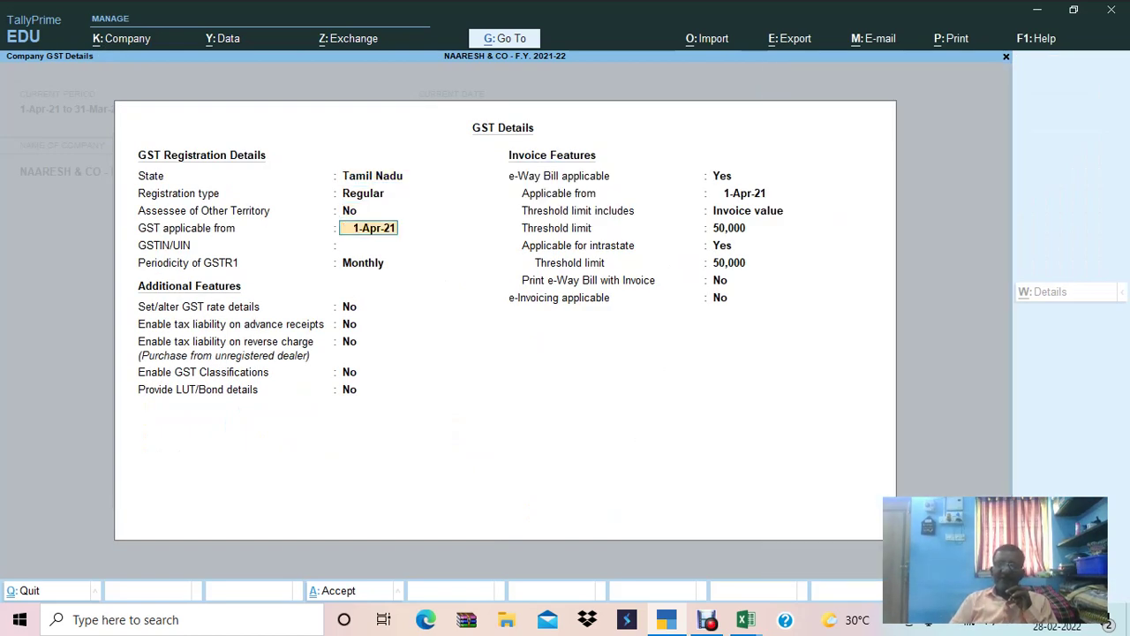
key(Return)
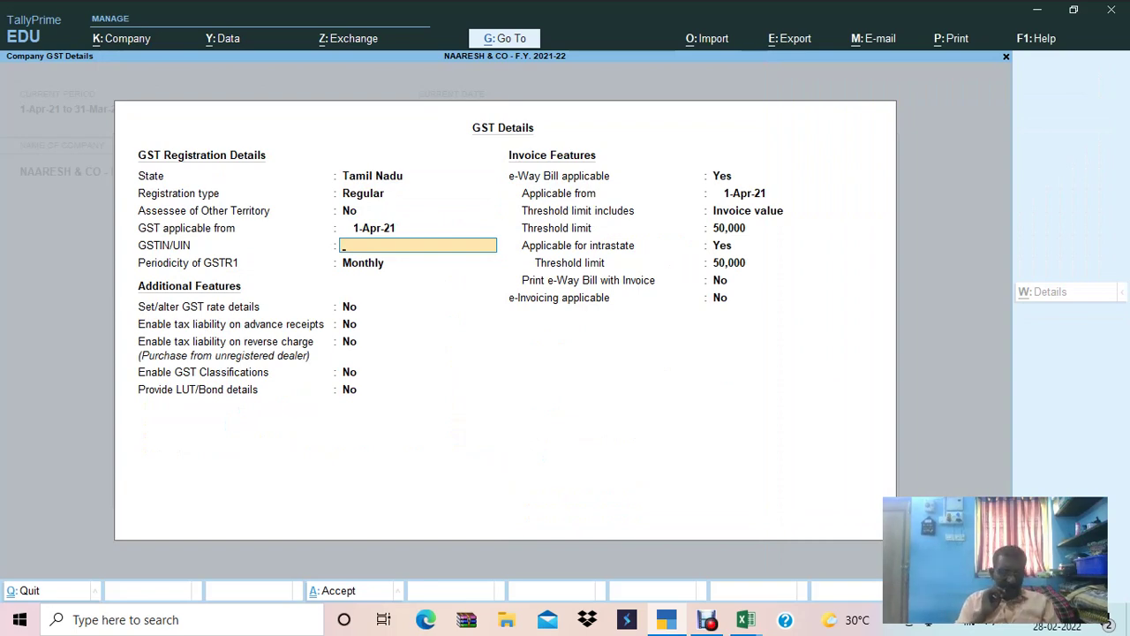
key(alt+Tab)
key(Down)
key(Down)
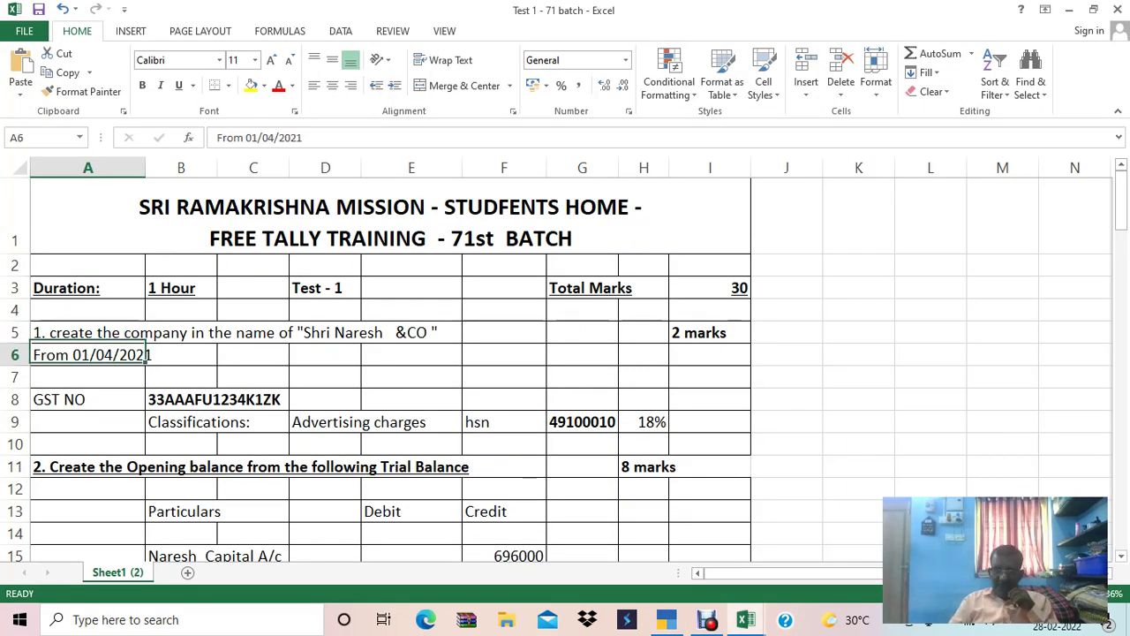
key(Right)
key(Down)
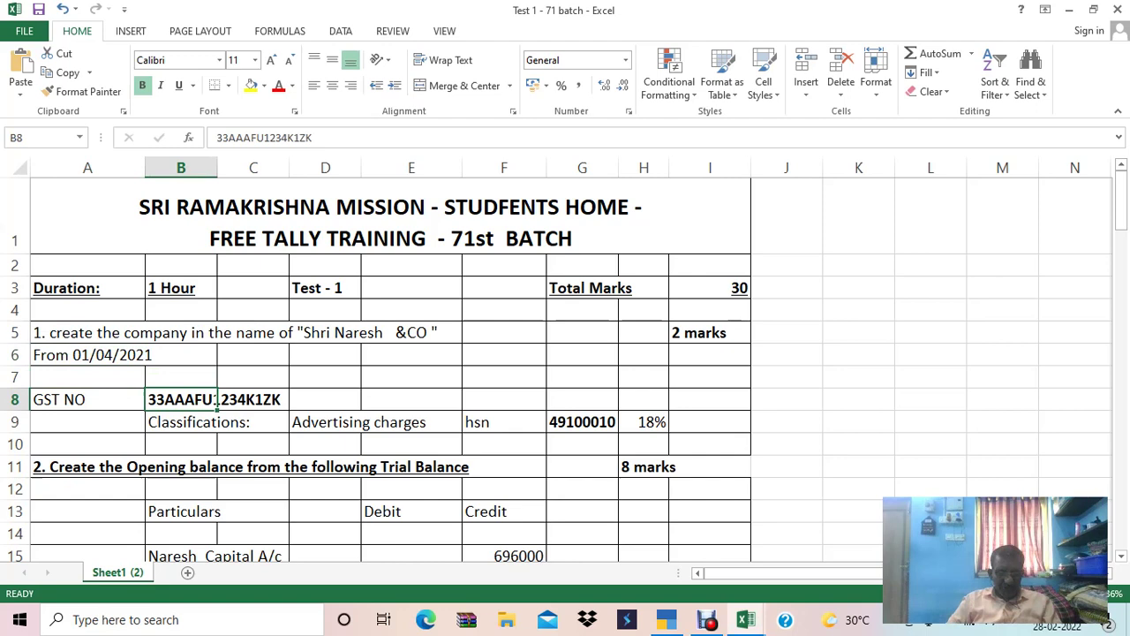
key(F2)
key(shift+Home)
key(ctrl+c)
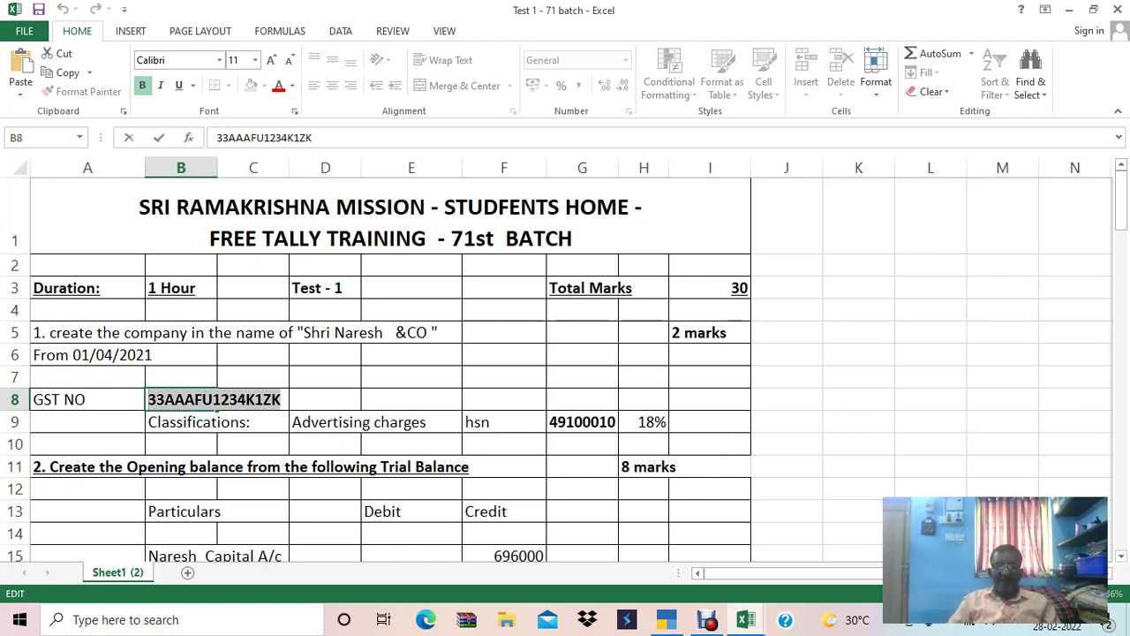
key(alt+Tab)
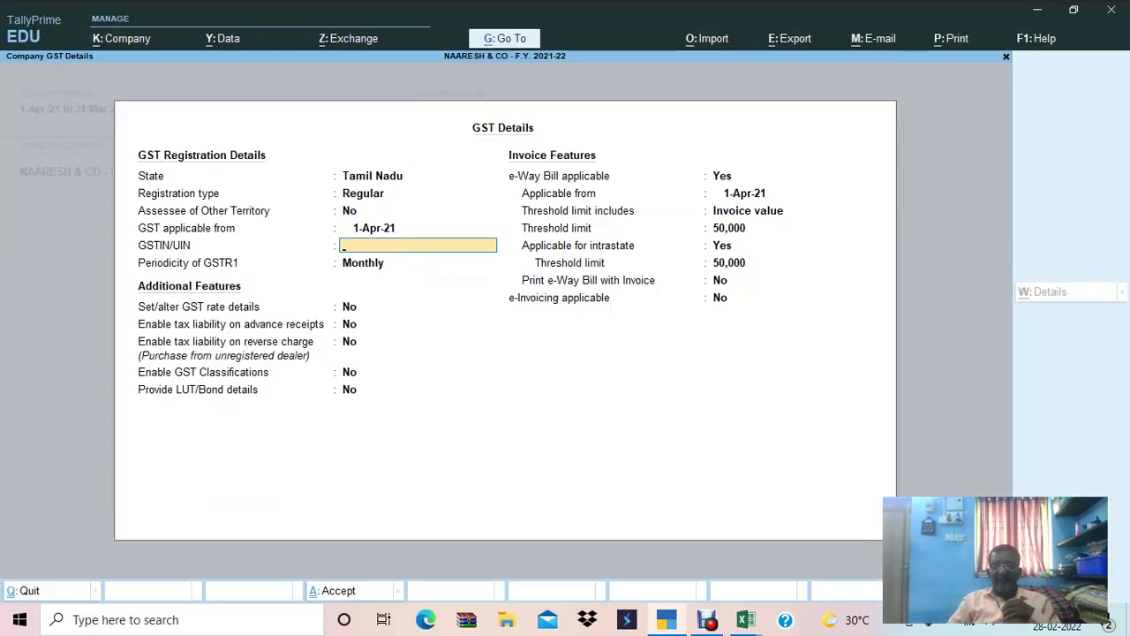
key(ctrl)
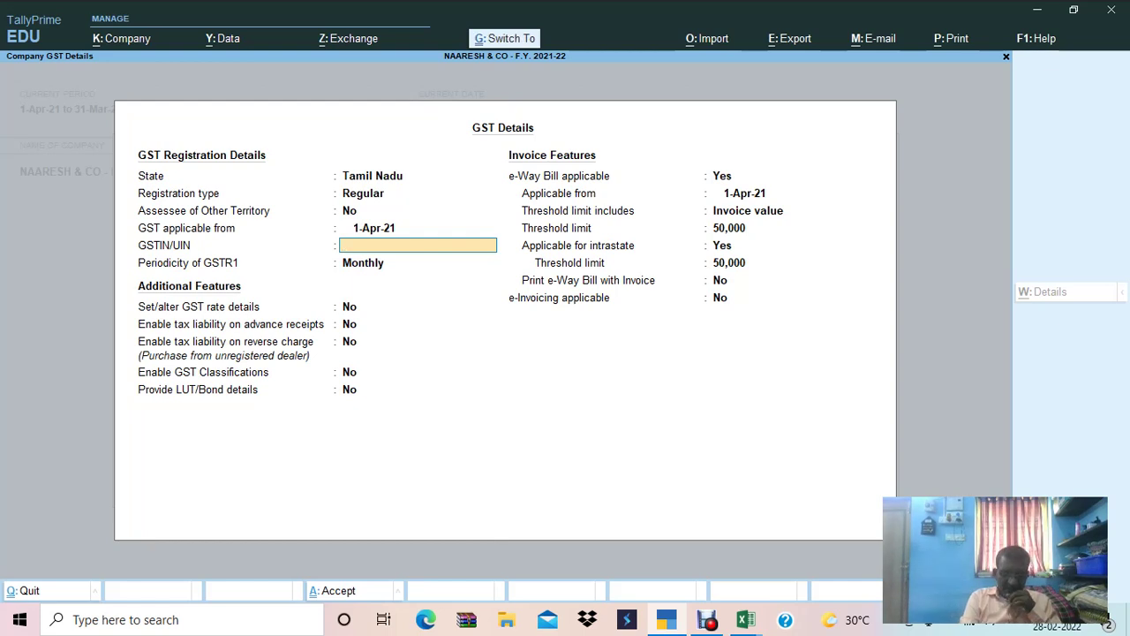
key(ctrl+v)
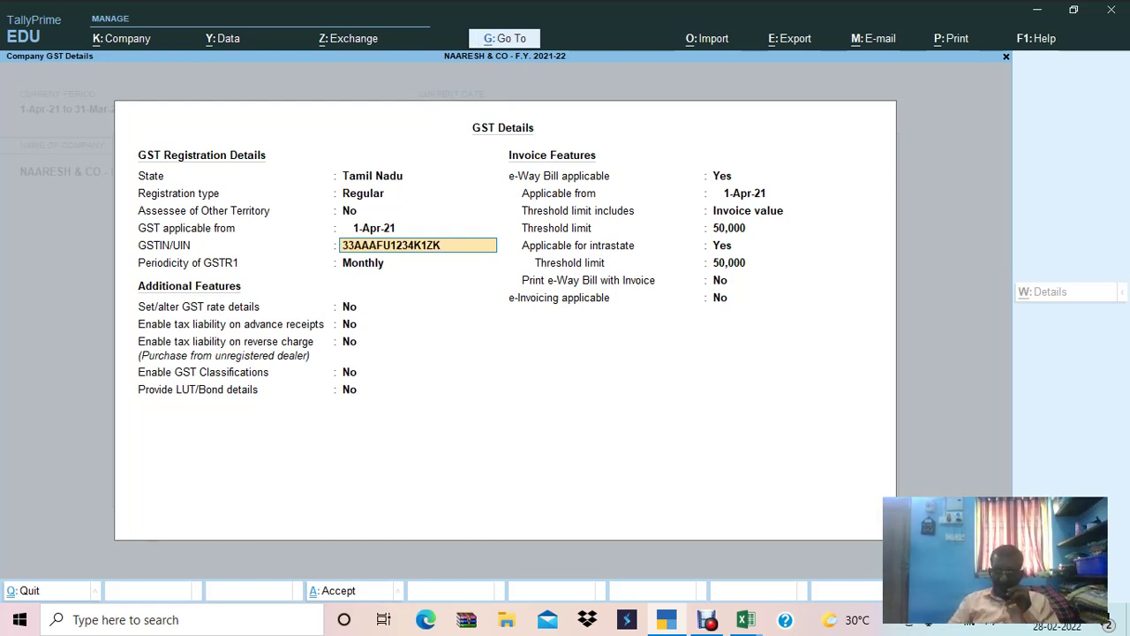
key(Return)
key(Return)
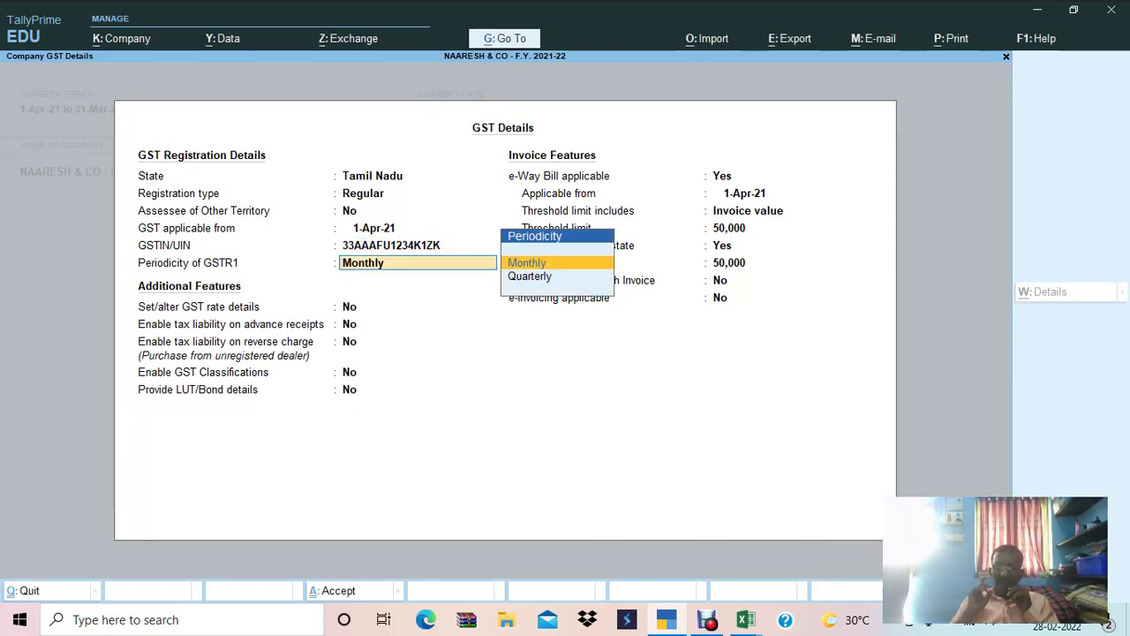
Keep monthly GSTR1, set the intrastate e-Way Bill threshold to 1,00,000 and finish.
key(Return)
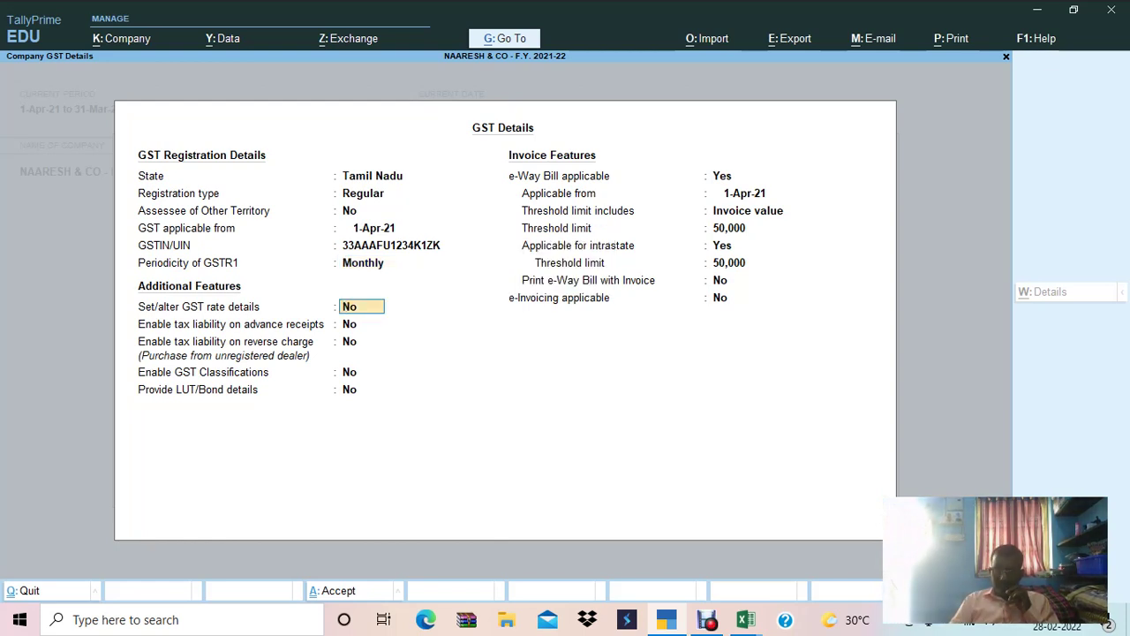
key(Return)
key(Return)
key(Return)
key(Return)
key(Return)
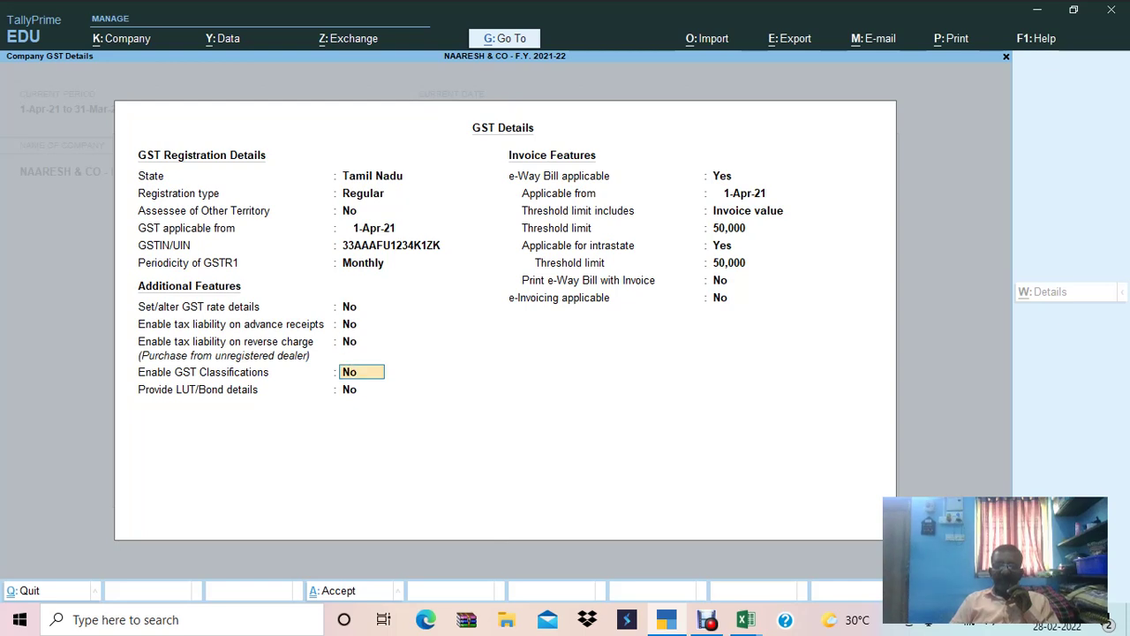
key(Return)
key(Return)
key(Return)
key(Return)
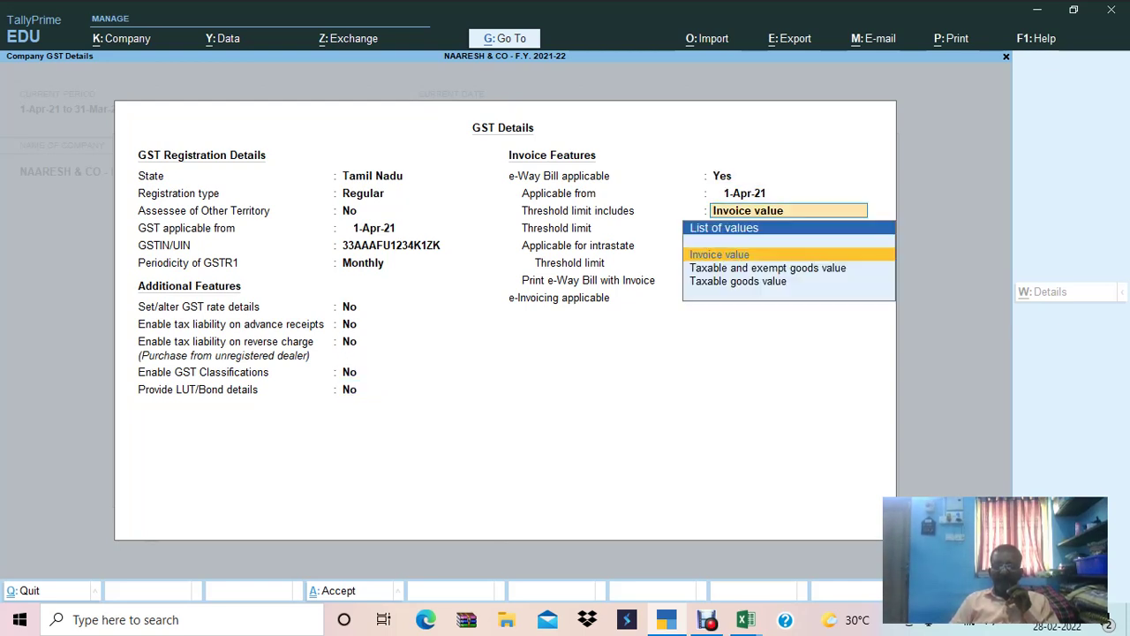
key(Return)
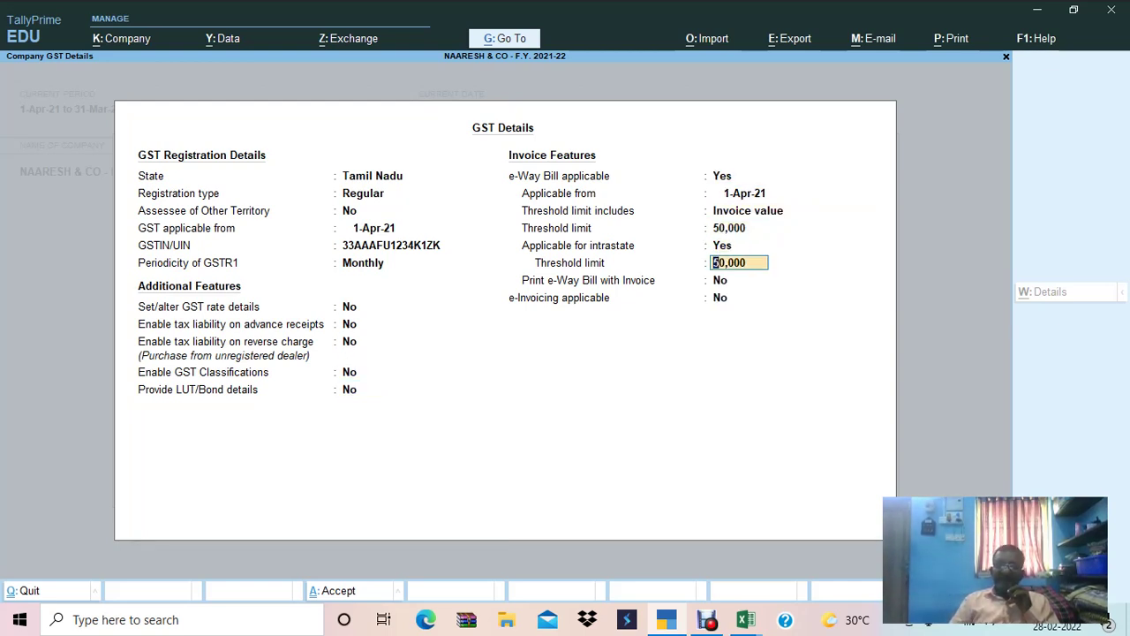
text(10000)
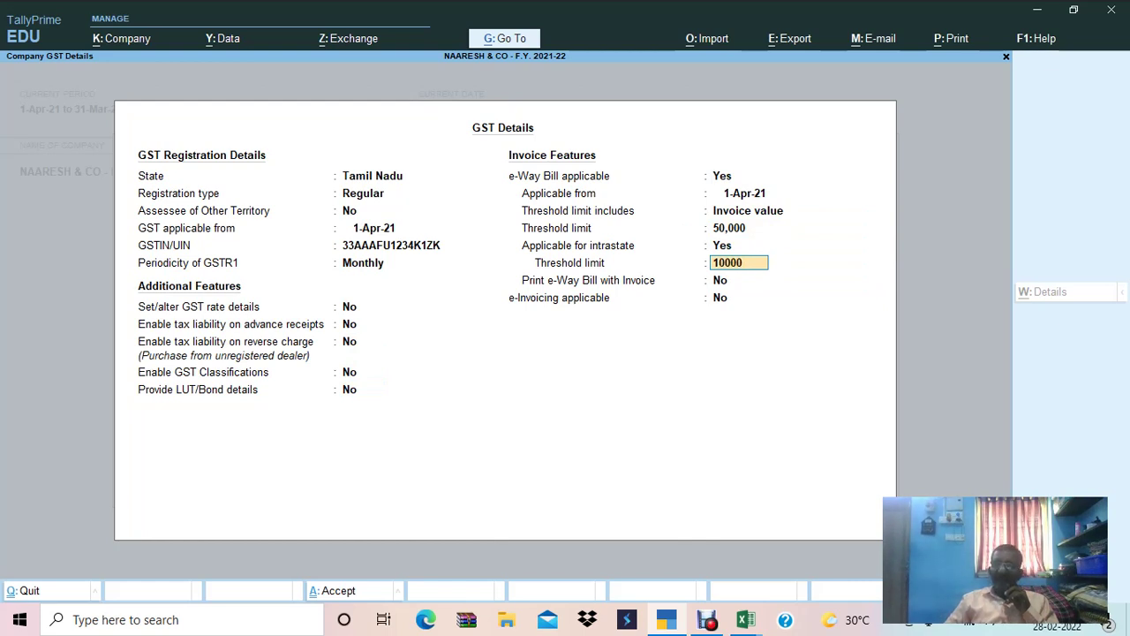
key(Return)
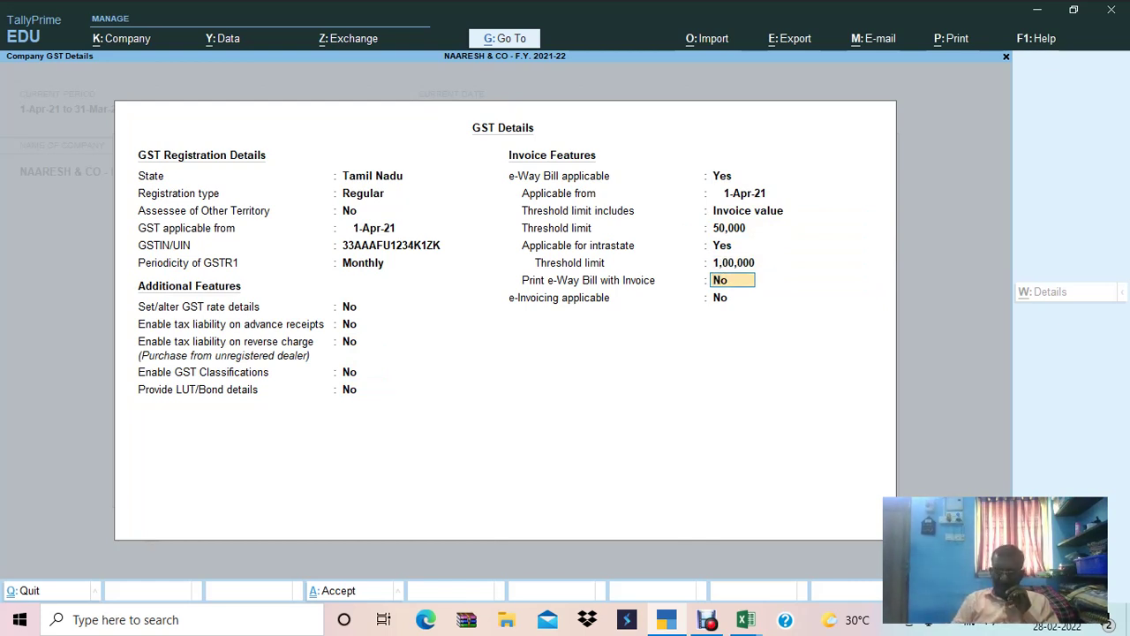
key(Return)
key(Return)
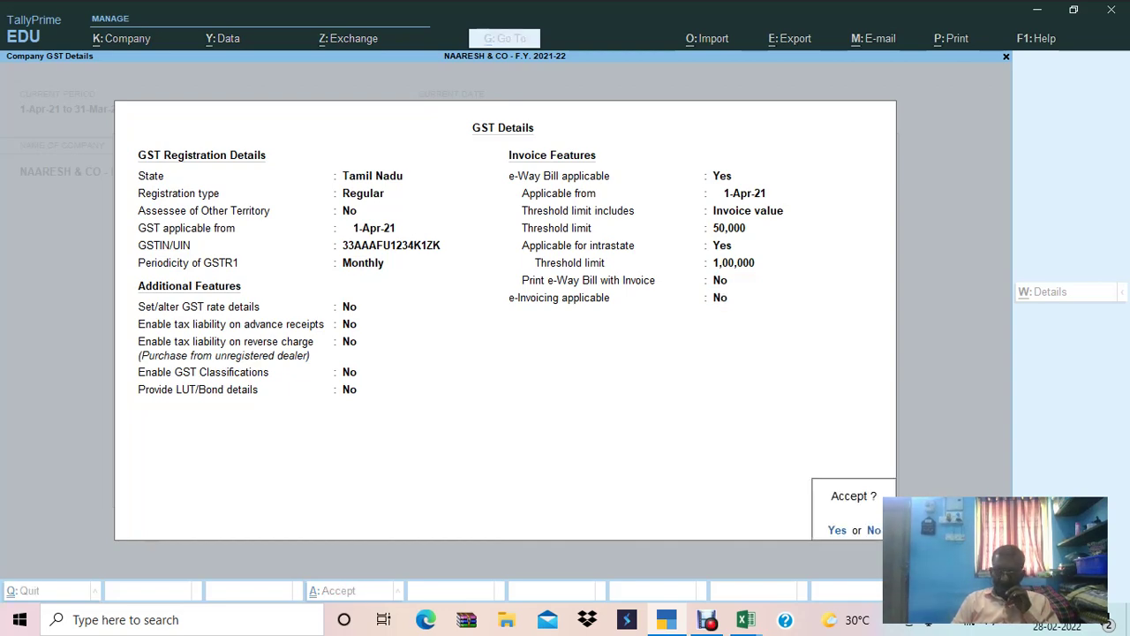
Accept the GST details and save the company features back to the Gateway of Tally.
key(y)
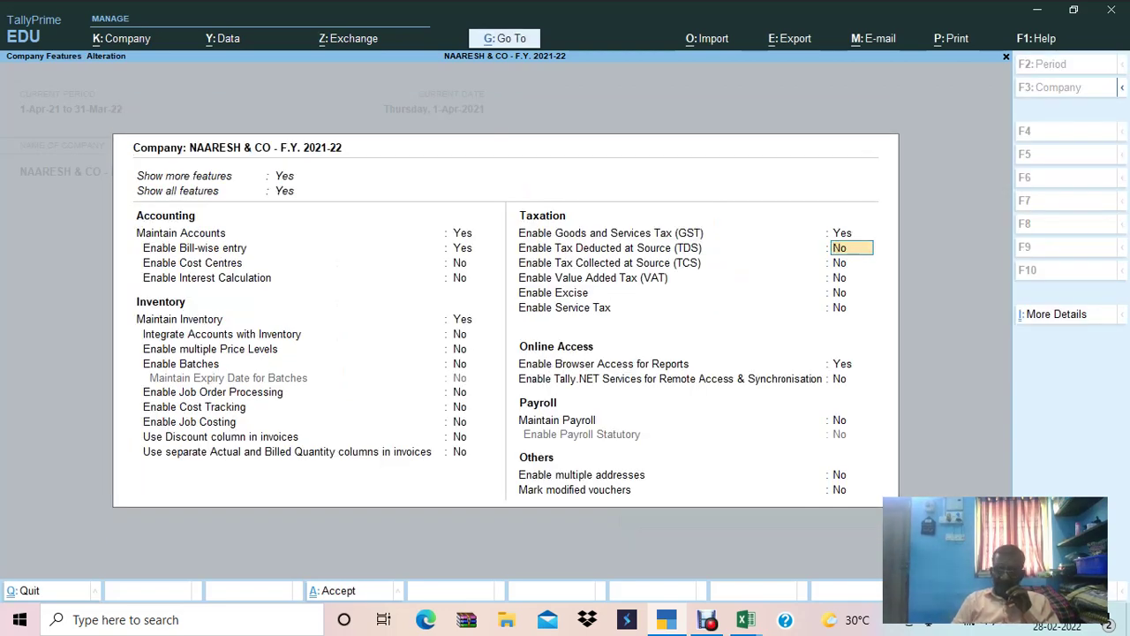
key(Return)
key(Return)
key(Return)
key(Return)
key(Return)
key(Return)
key(Return)
key(Return)
key(Return)
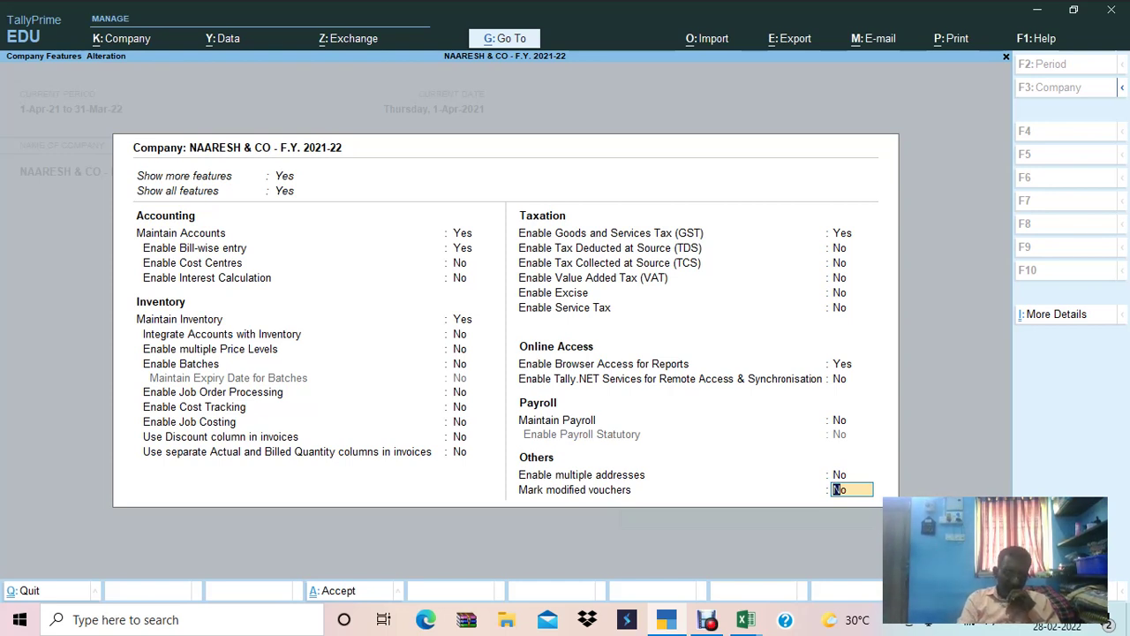
key(ctrl+a)
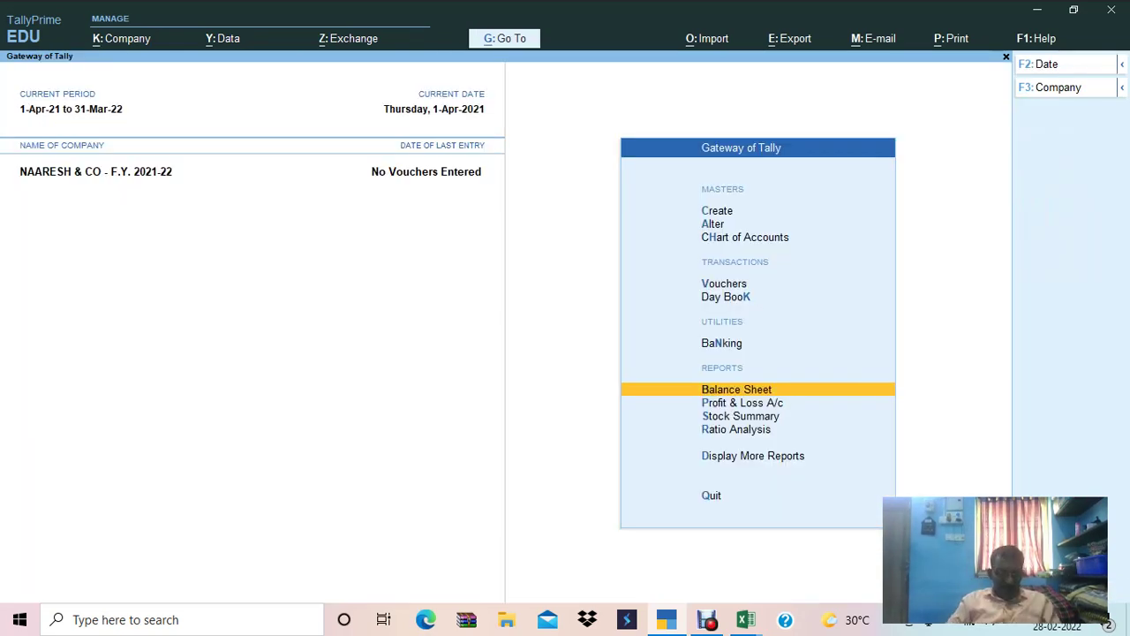
key(alt+Tab)
In the steps workbook, enter OK in the status cell beside Create Company.
key(Tab)
key(Tab)
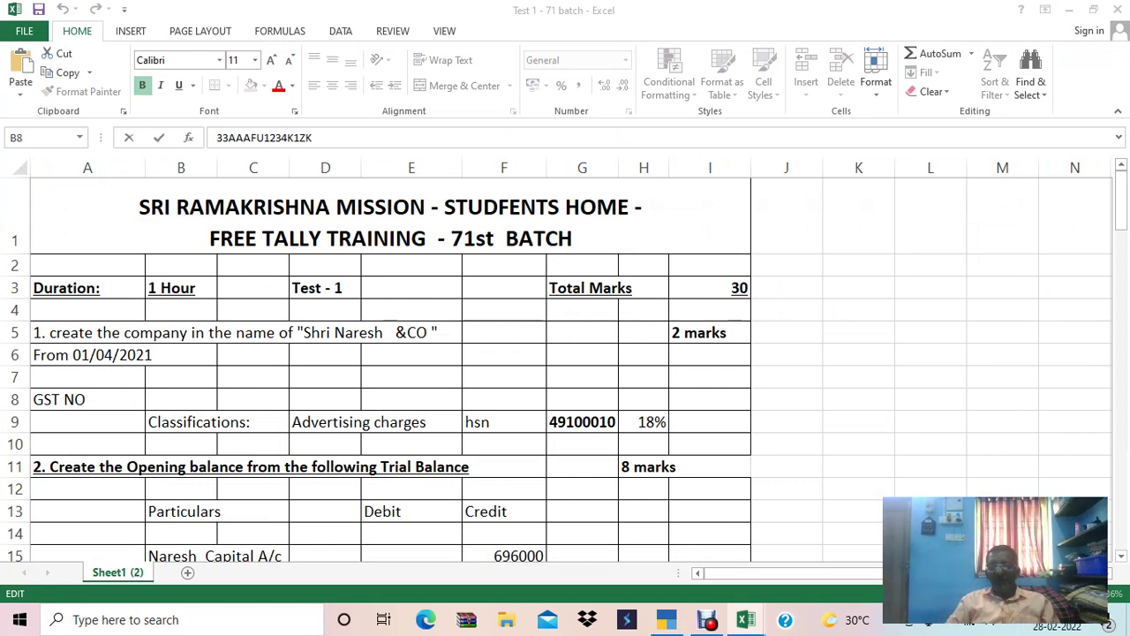
click(463, 212)
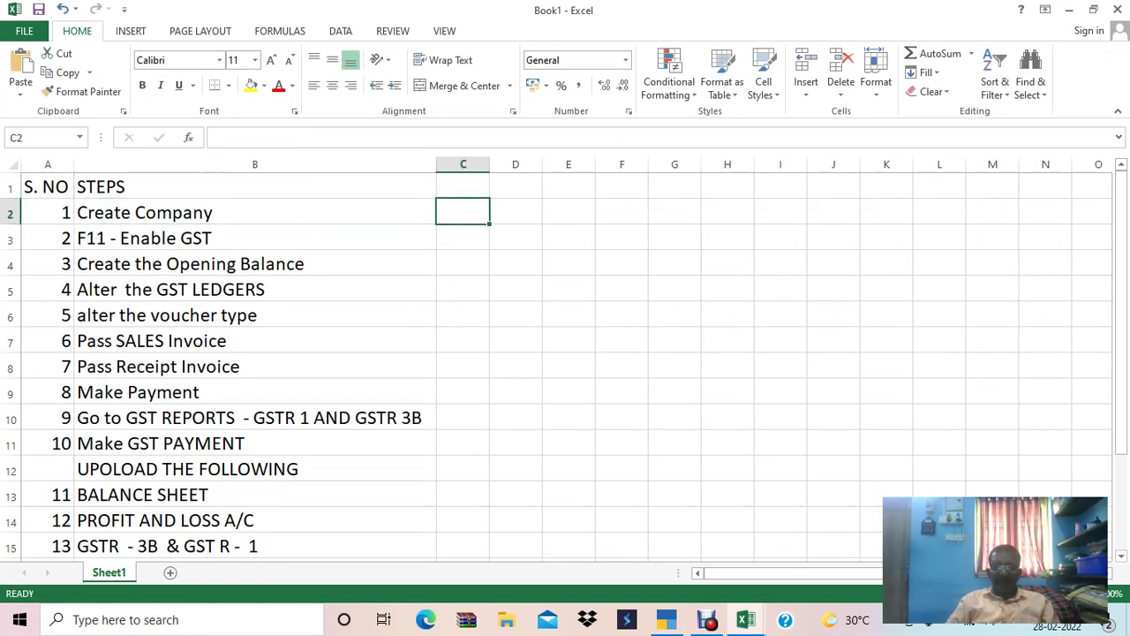
text(OK)
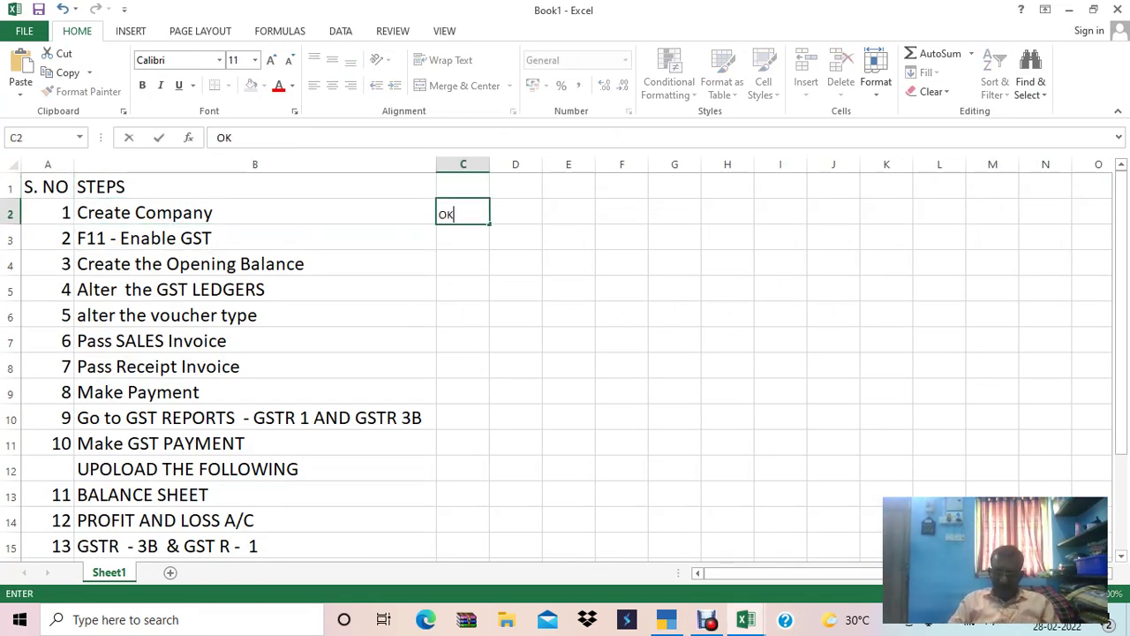
key(Return)
click(463, 211)
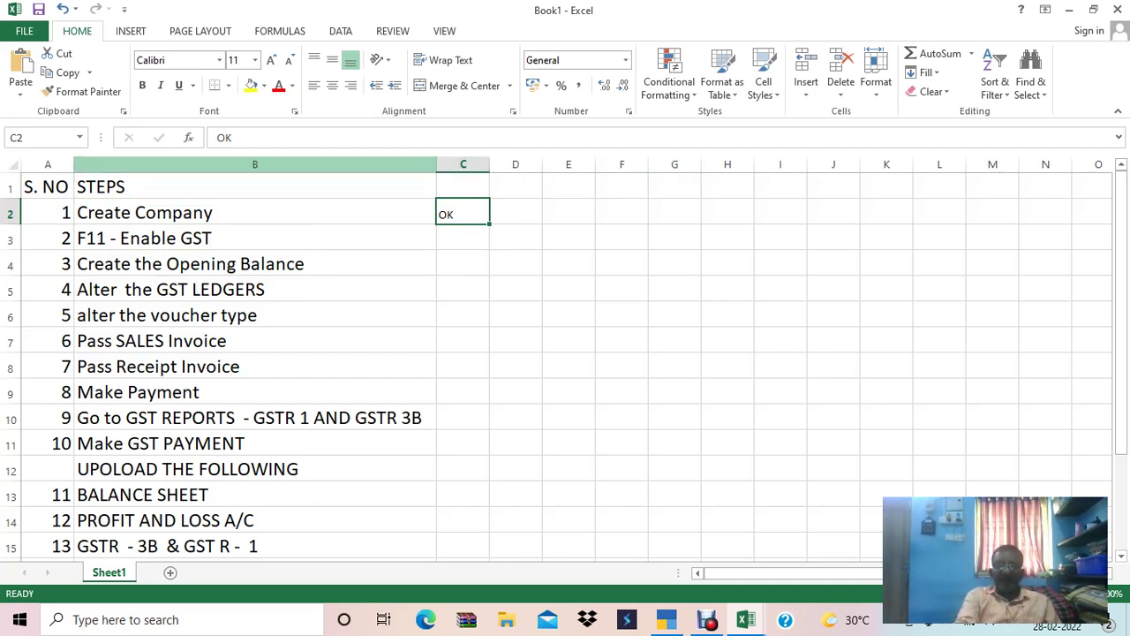
Copy the STEPS column into column C and retitle its heading STATUS.
click(255, 164)
key(ctrl+c)
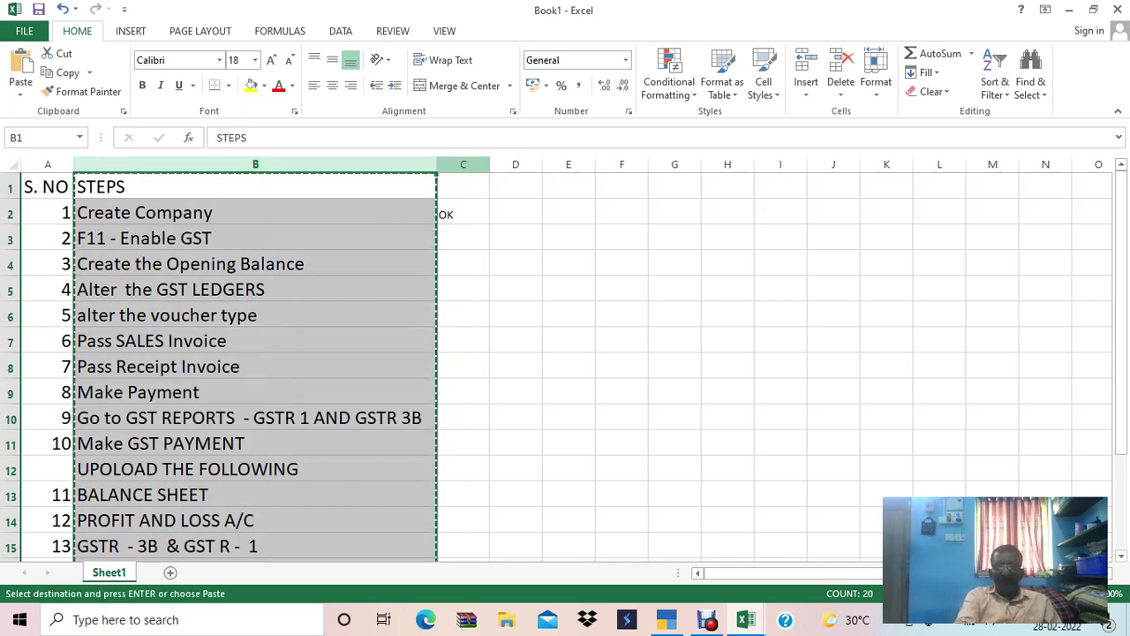
click(462, 164)
key(ctrl+v)
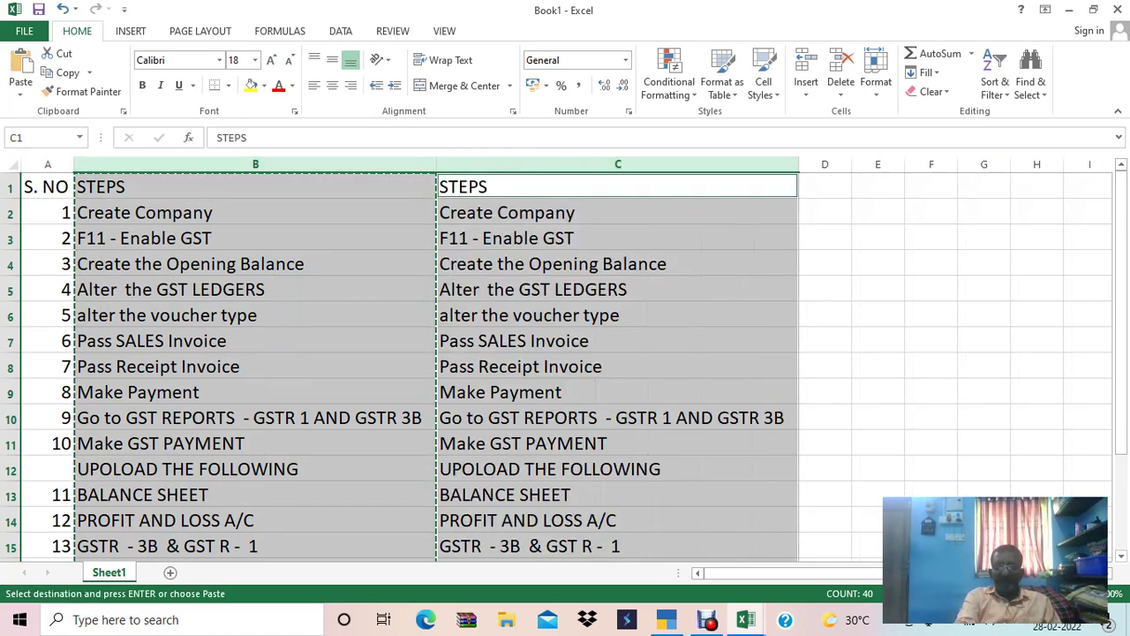
click(617, 186)
text(SALES REGISTER IN COLOUMNER REPORT)
key(Escape)
text(STATUS)
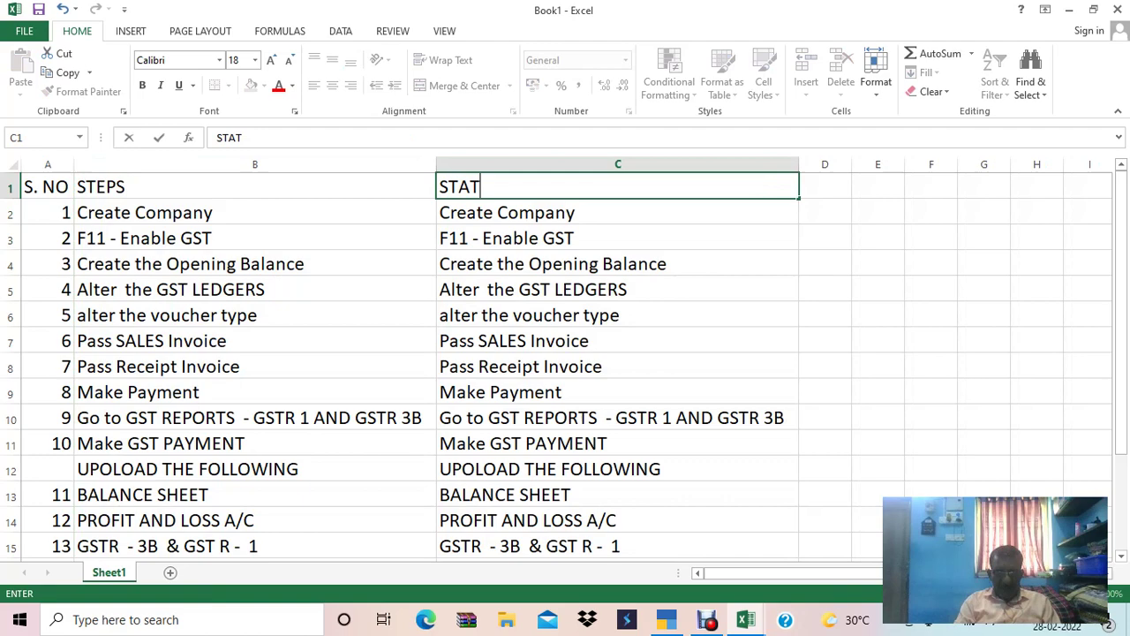
key(Return)
Clear the copied step entries below the STATUS heading in column C.
key(ctrl+shift+Down)
key(ctrl+a)
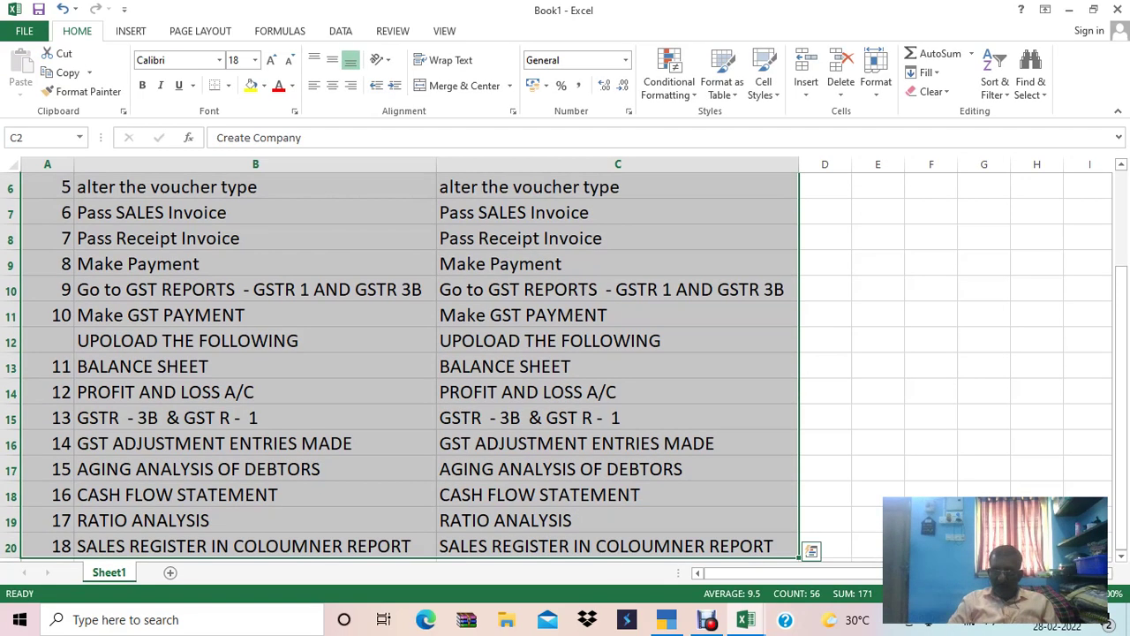
click(825, 186)
key(Left)
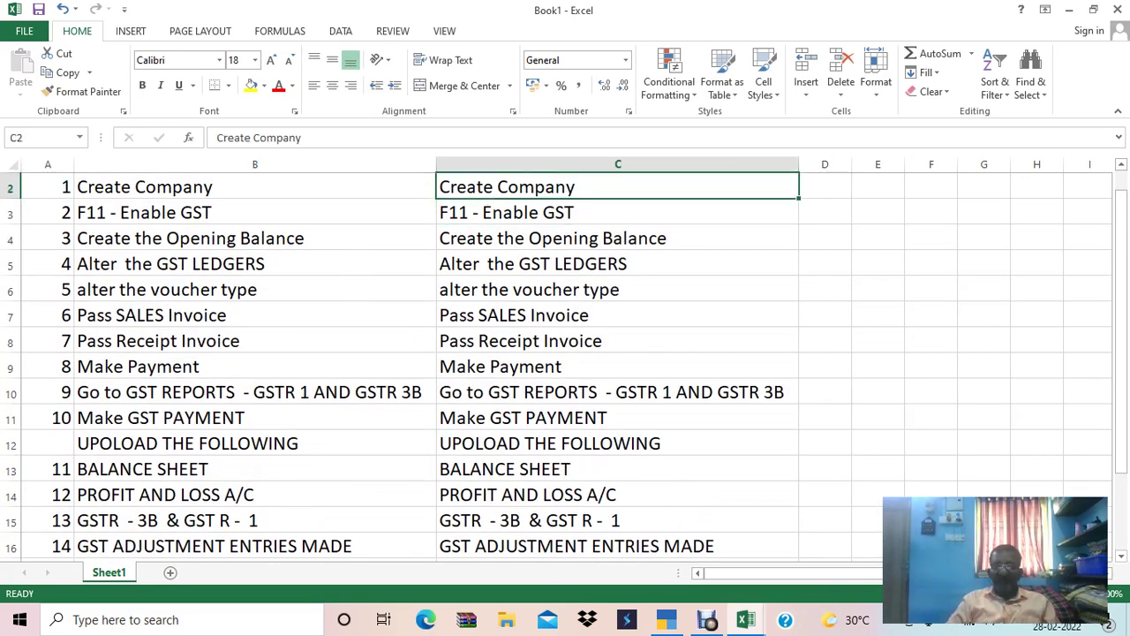
key(ctrl+shift+Down)
key(Delete)
key(Up)
Mark Create Company and Enable GST as OK in cells C2 and C3.
click(617, 212)
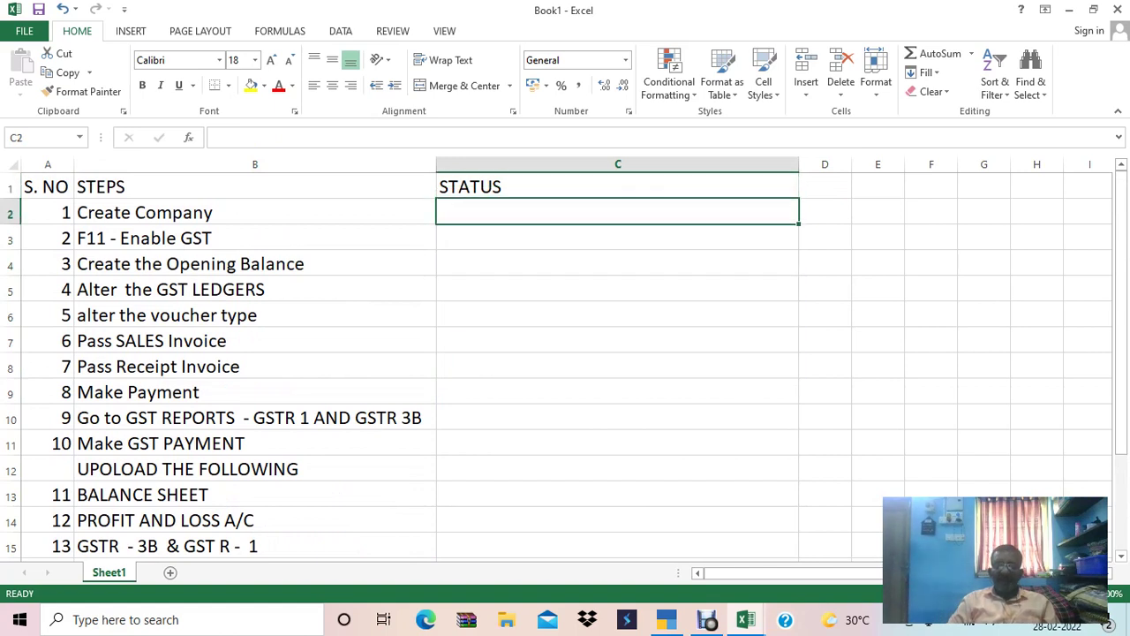
text(OK)
key(Return)
text(OK)
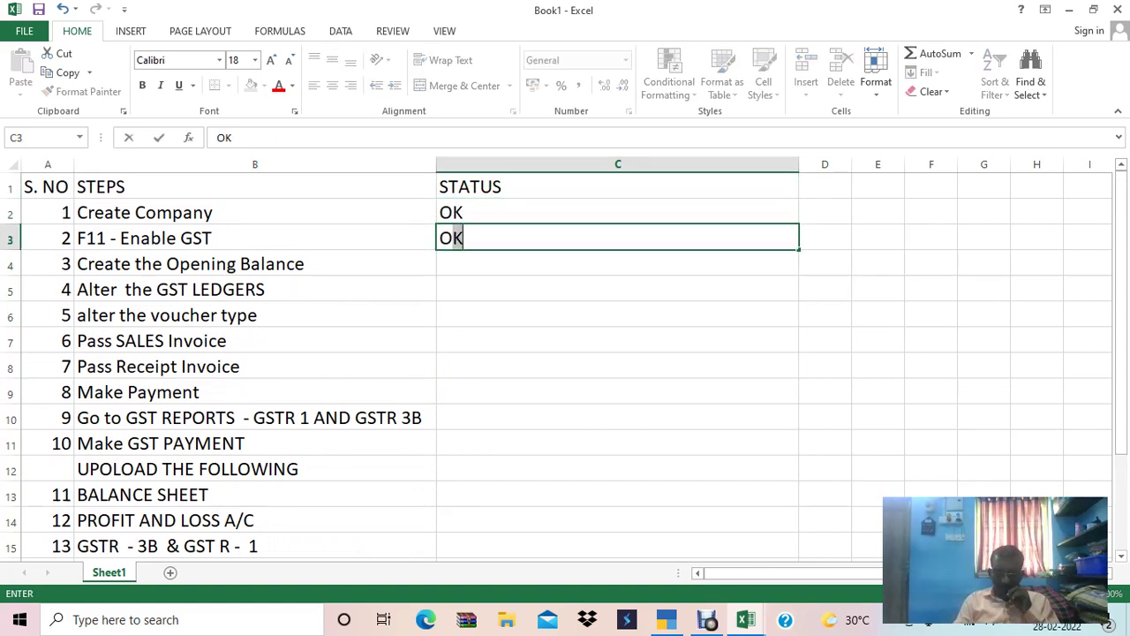
key(Return)
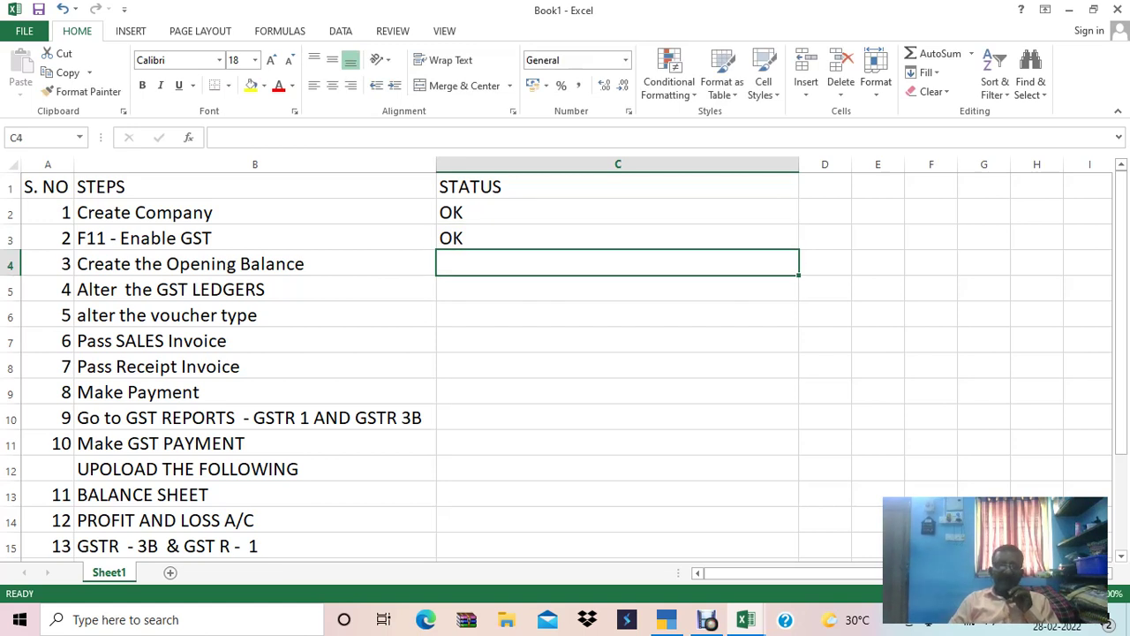
click(254, 263)
click(617, 263)
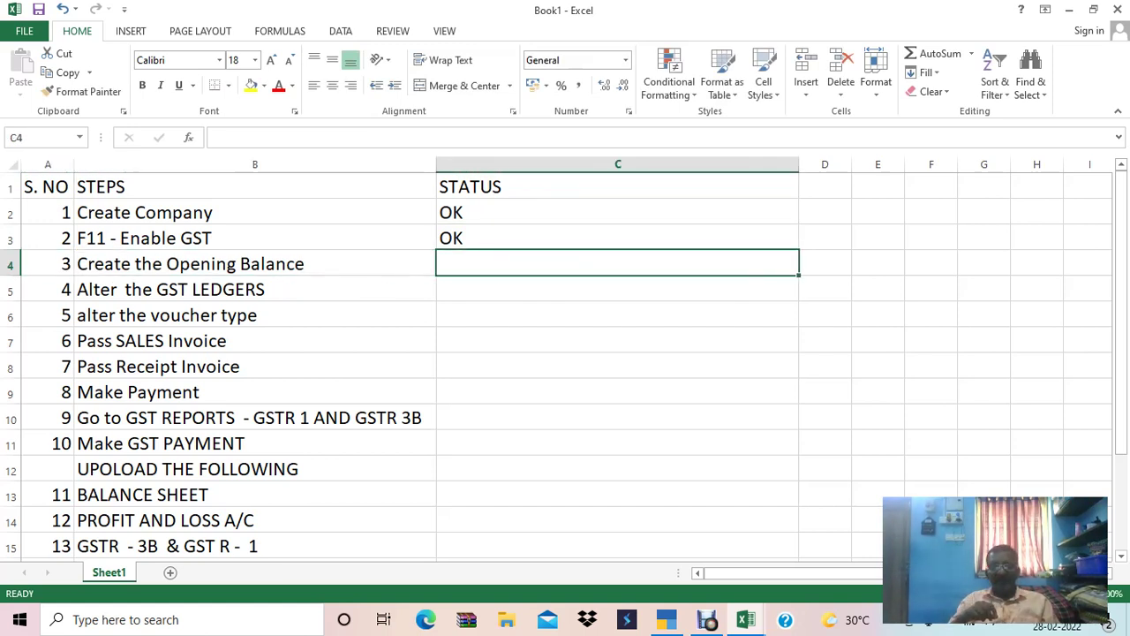
key(alt+Tab)
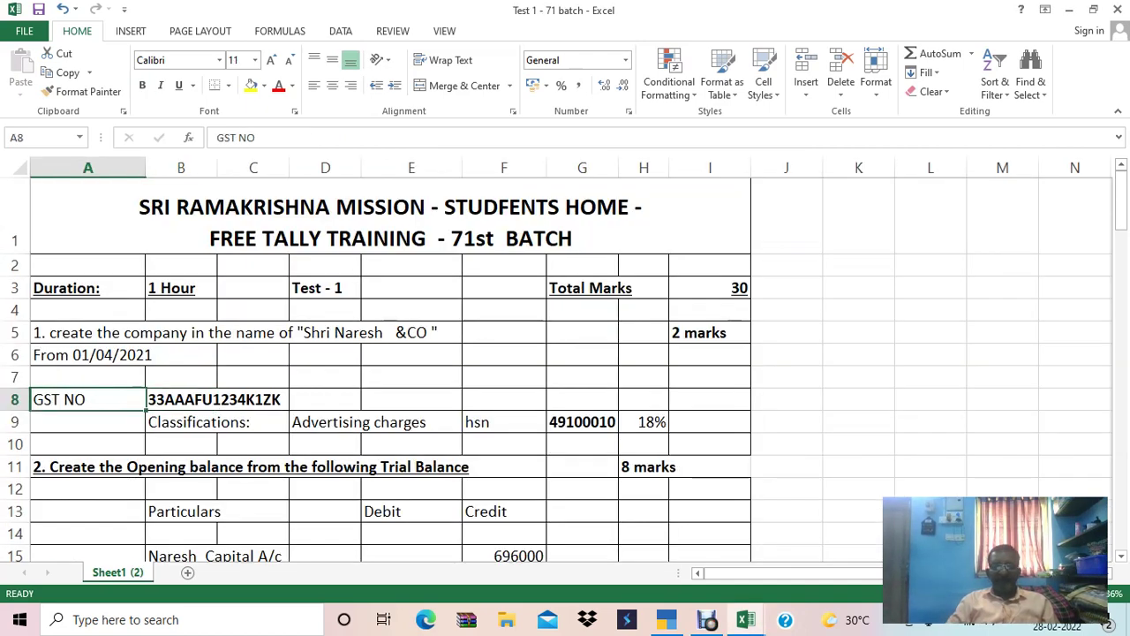
Review the Cash (41760) and Indian Bank (722767) rows of the Test 1 trial balance.
key(Down)
key(Down)
key(Down)
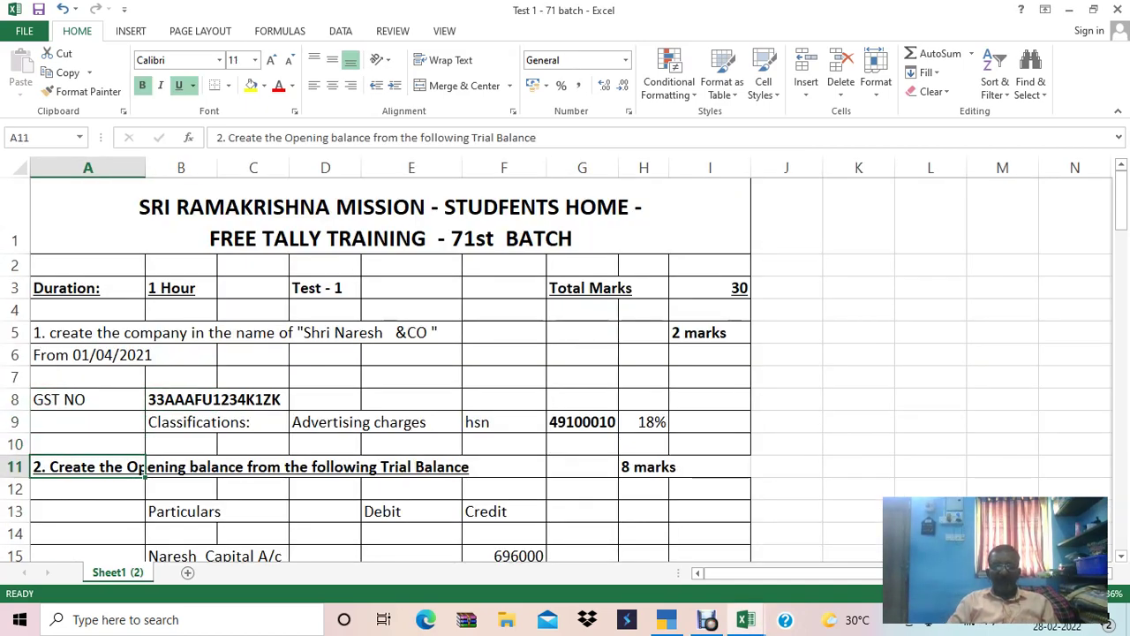
key(Right)
key(Down)
key(Down)
key(Down)
key(Down)
key(Down)
key(Down)
key(Down)
key(Down)
key(Down)
key(Down)
key(Down)
key(Down)
key(Down)
key(Down)
key(Down)
key(Down)
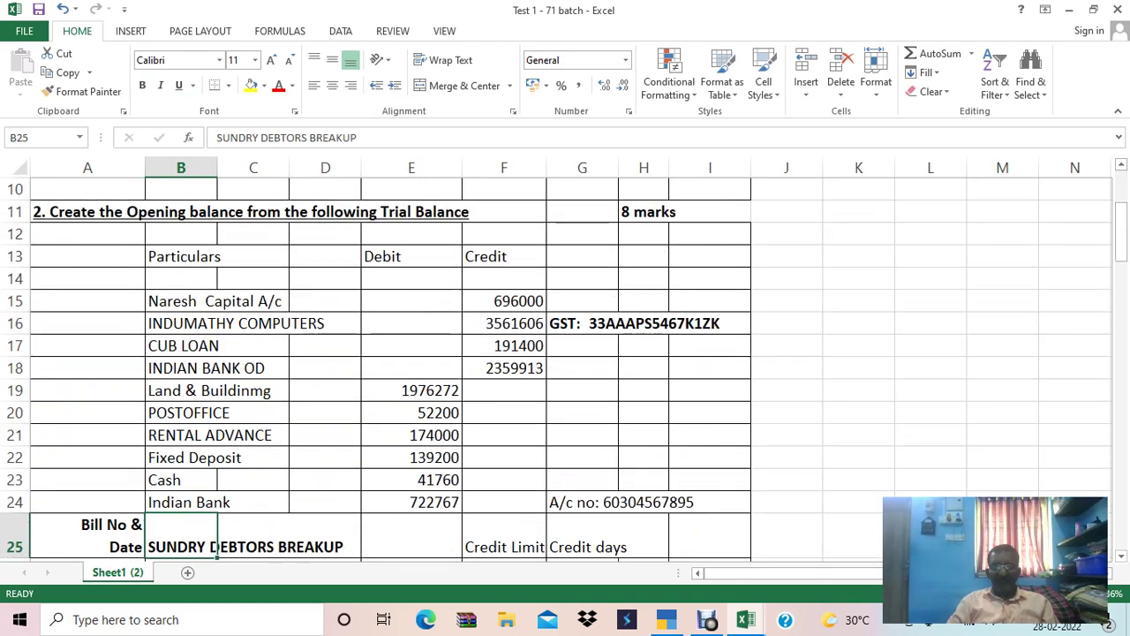
key(Up)
key(Up)
key(Up)
key(Up)
key(Up)
key(Up)
key(Up)
key(Up)
key(Up)
key(Up)
key(Up)
key(Up)
key(Up)
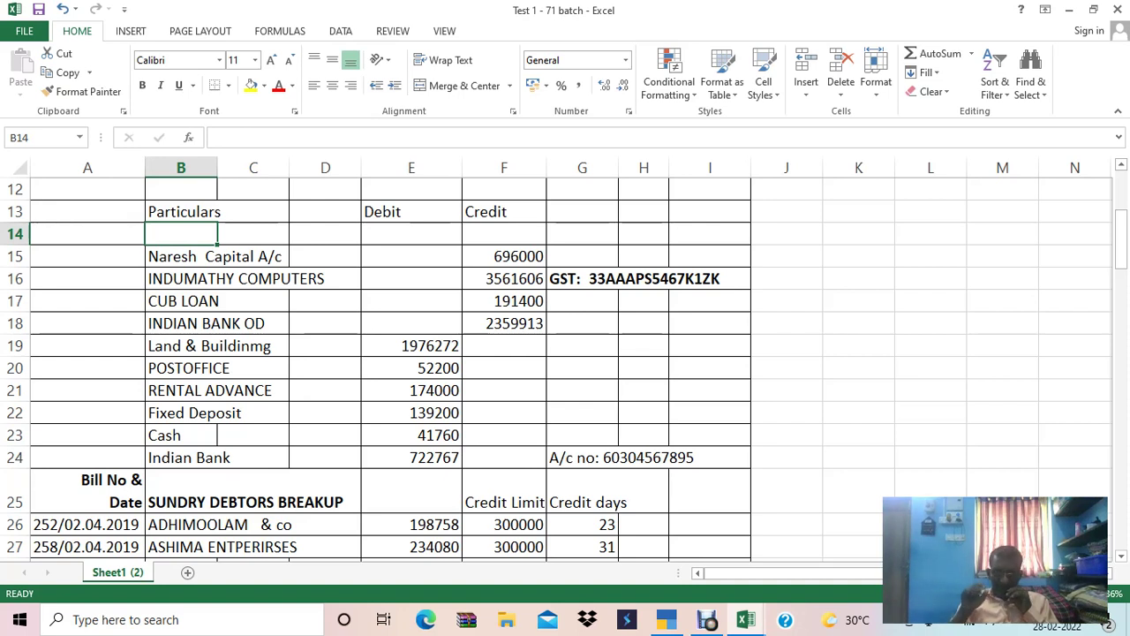
key(Down)
key(Down)
key(Down)
key(Down)
key(Down)
key(Down)
key(Down)
key(Down)
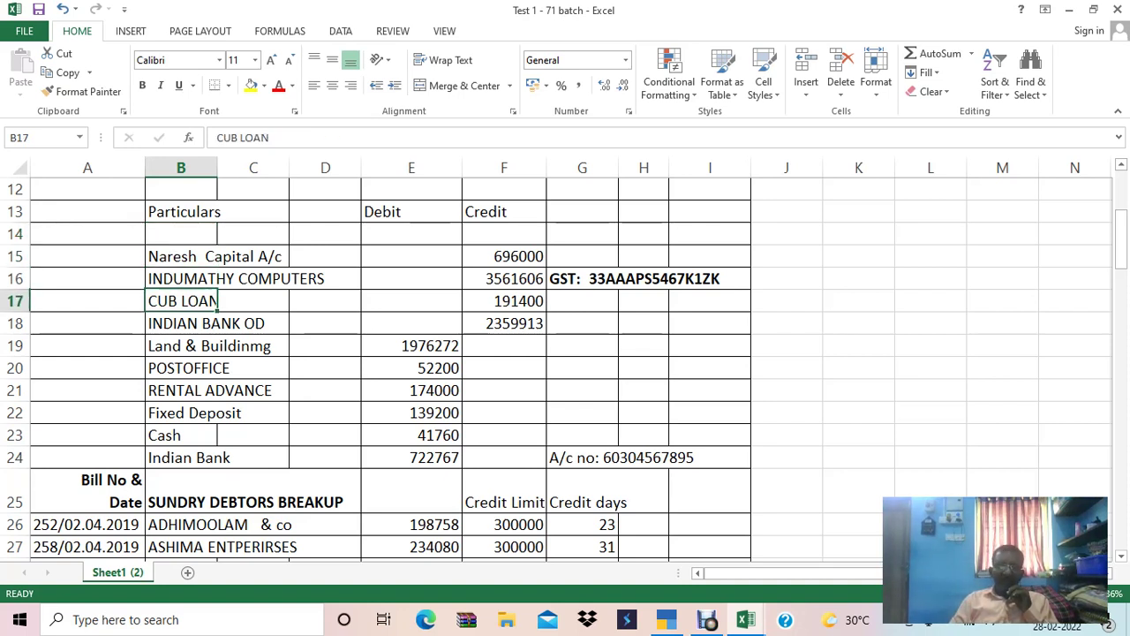
key(Down)
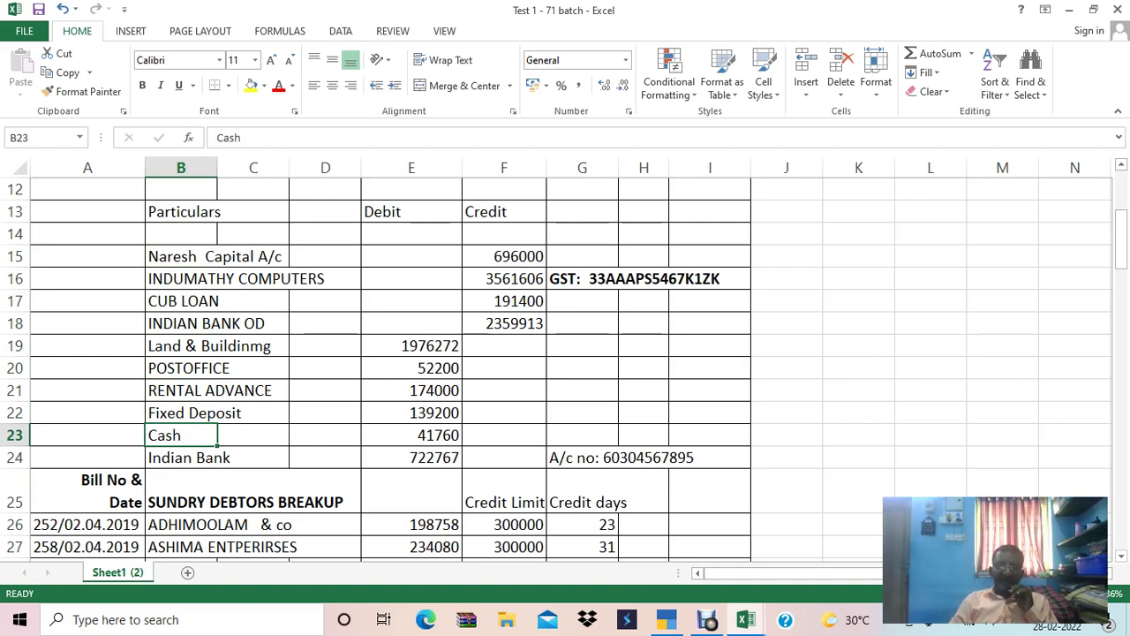
key(Down)
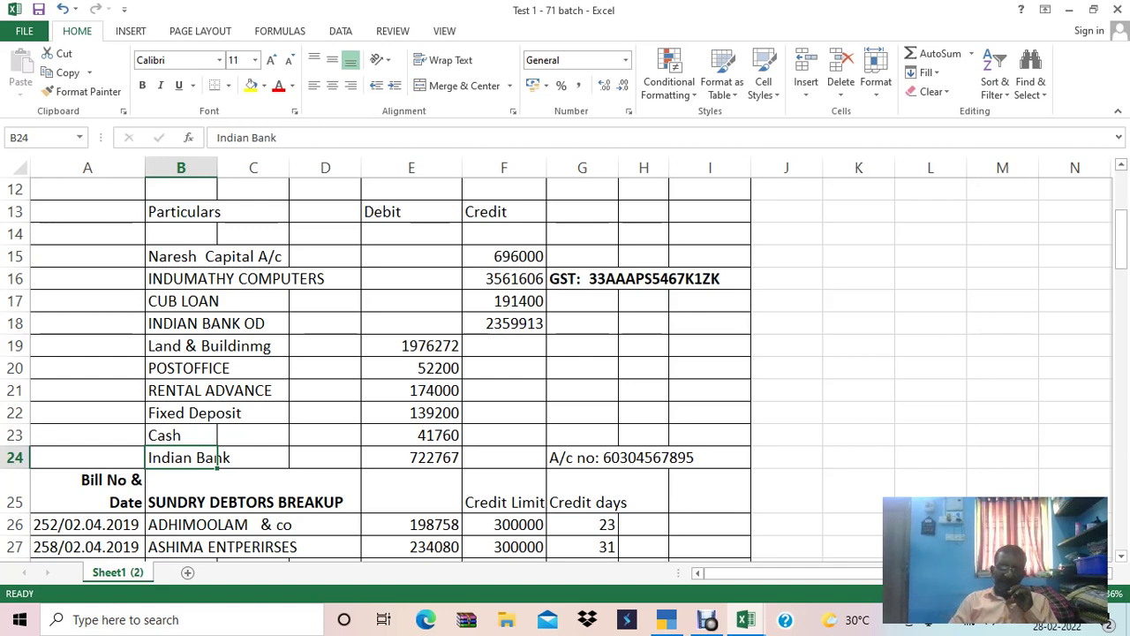
key(Up)
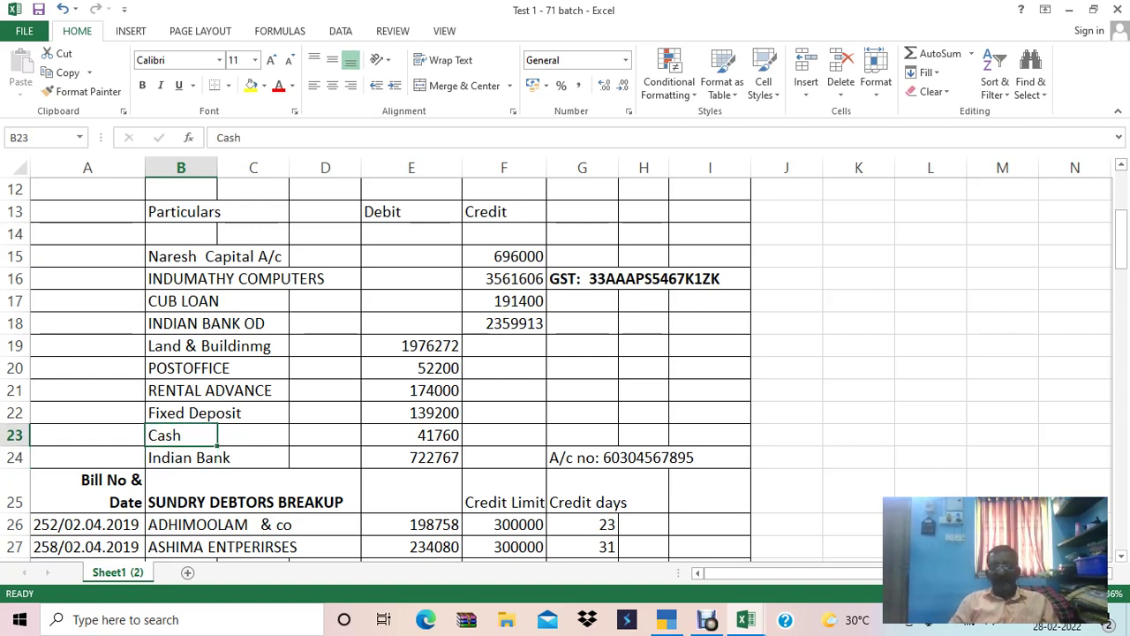
key(alt+Tab)
key(alt+Tab)
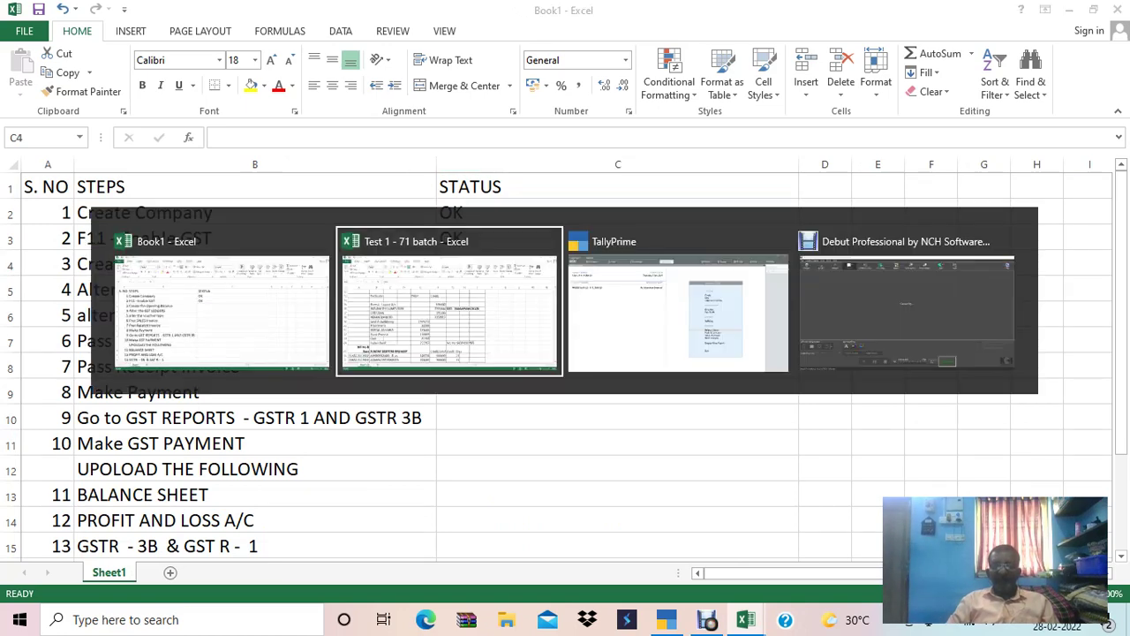
key(alt+Tab)
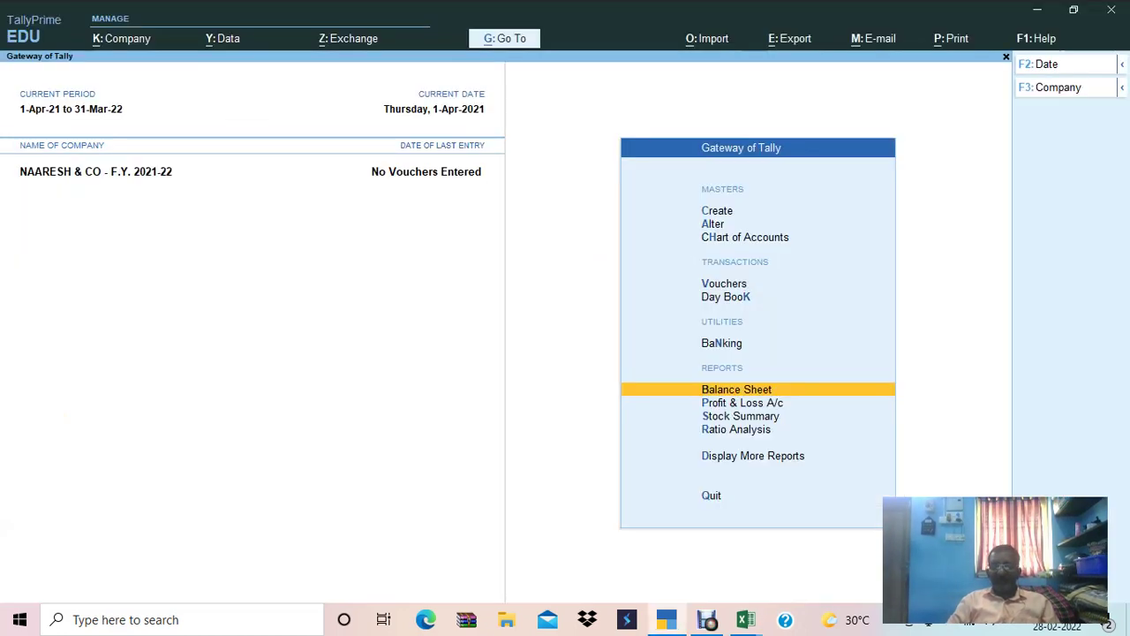
Open the Cash ledger for alteration from the ledger masters list.
key(Up)
key(Up)
key(Up)
key(Up)
key(Up)
key(Up)
key(Down)
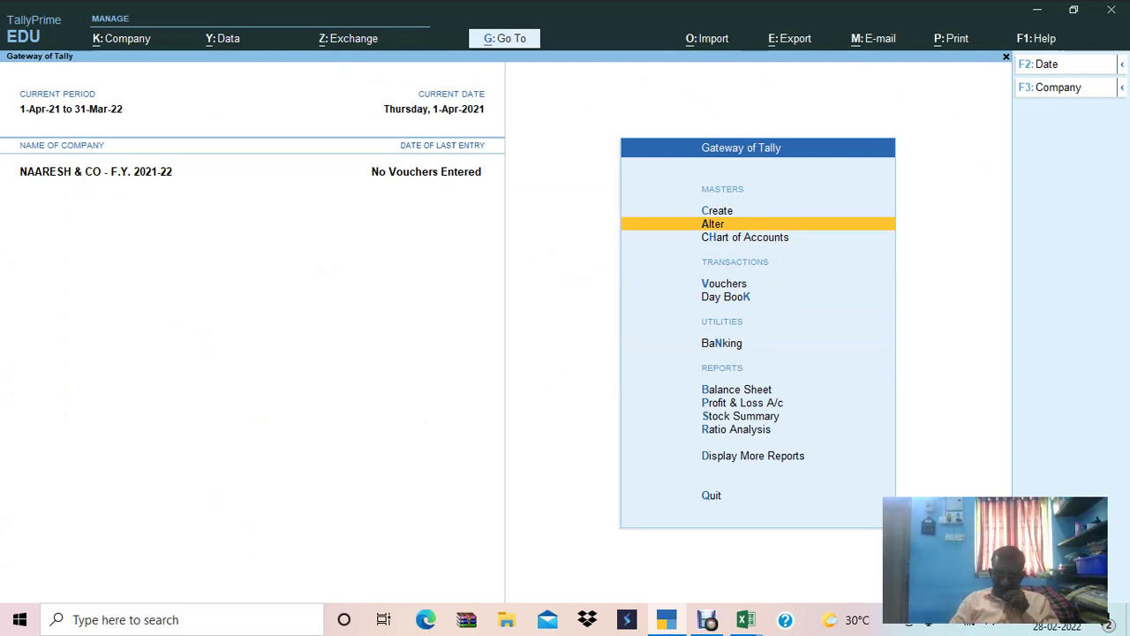
key(Return)
key(Down)
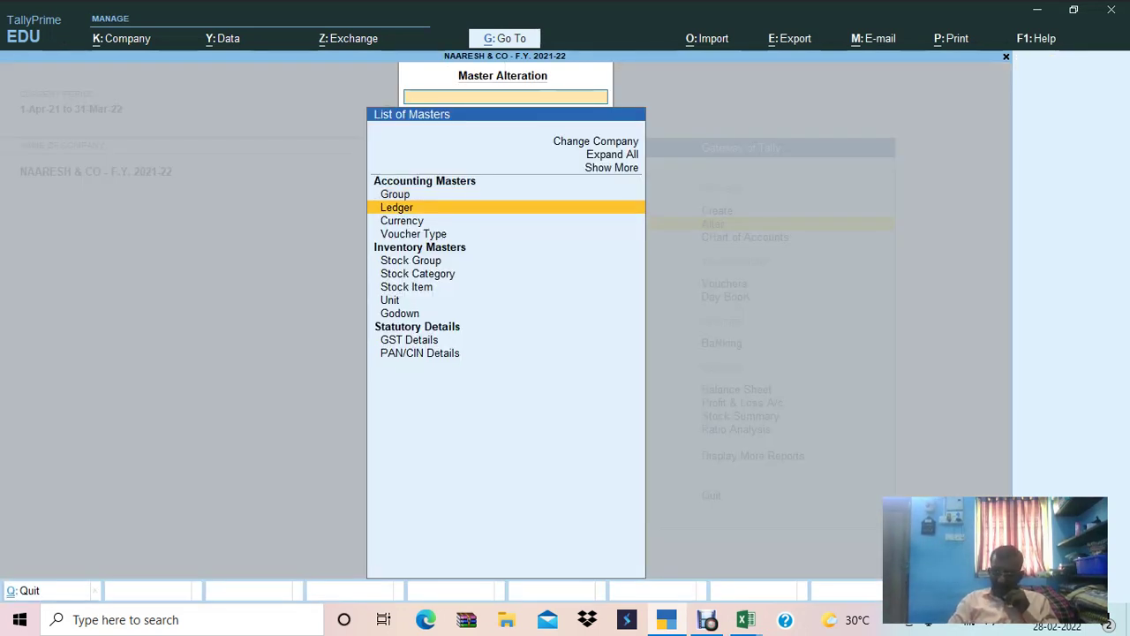
key(Return)
key(Return)
key(Return)
key(Return)
key(Return)
key(Return)
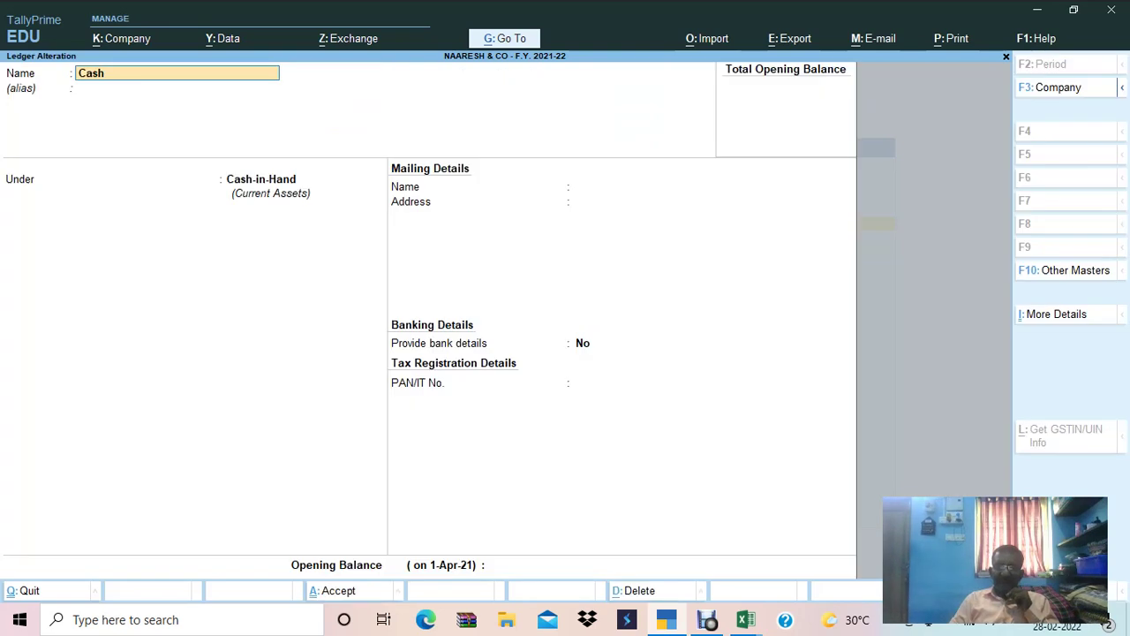
key(Return)
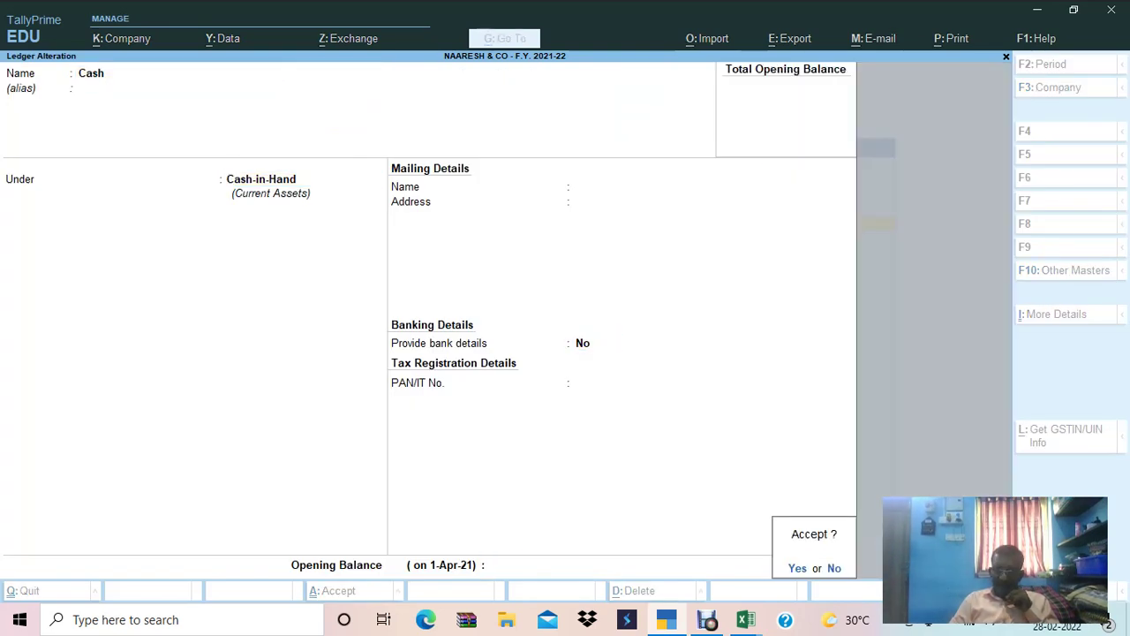
key(Escape)
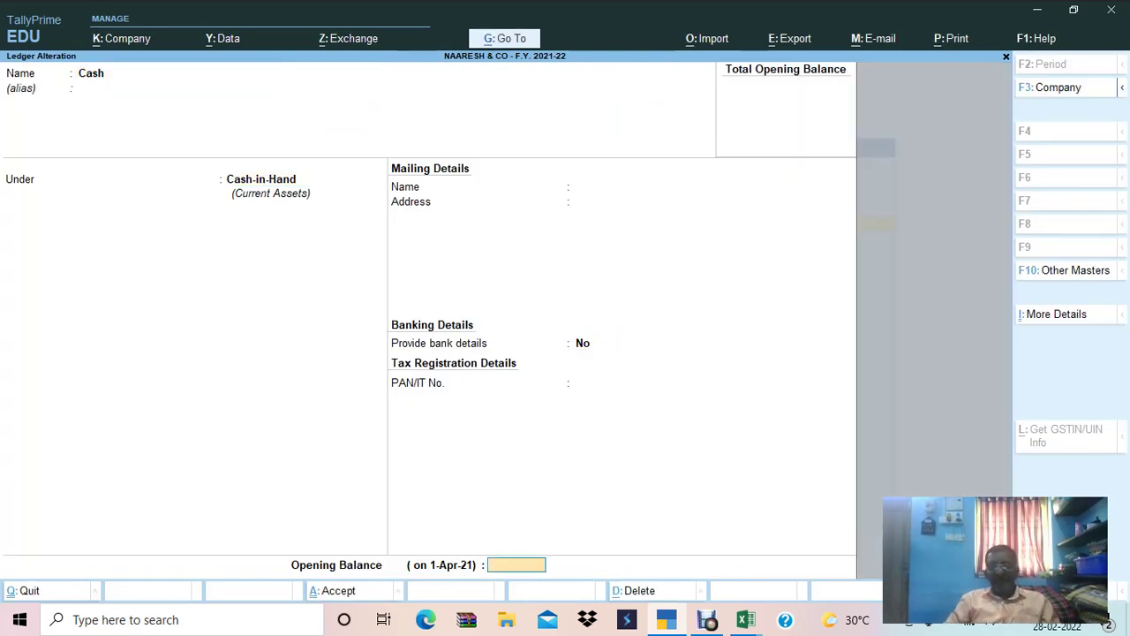
Look up the Cash row's 41760 debit in the Excel trial balance.
key(alt+Tab)
key(alt+Tab)
key(alt+Tab)
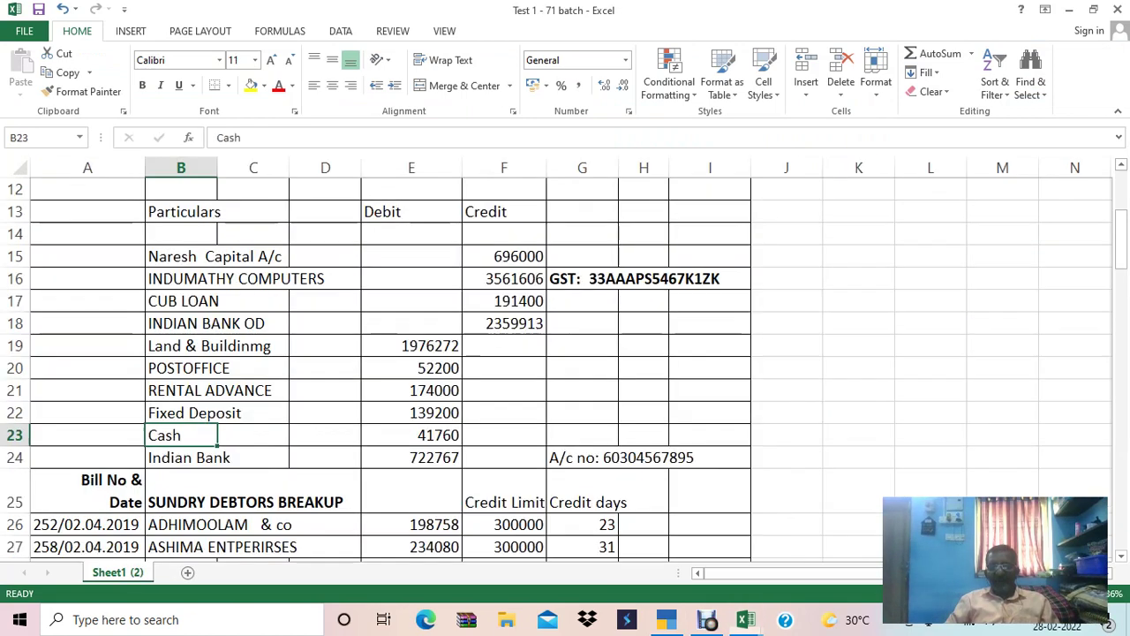
click(88, 434)
key(Up)
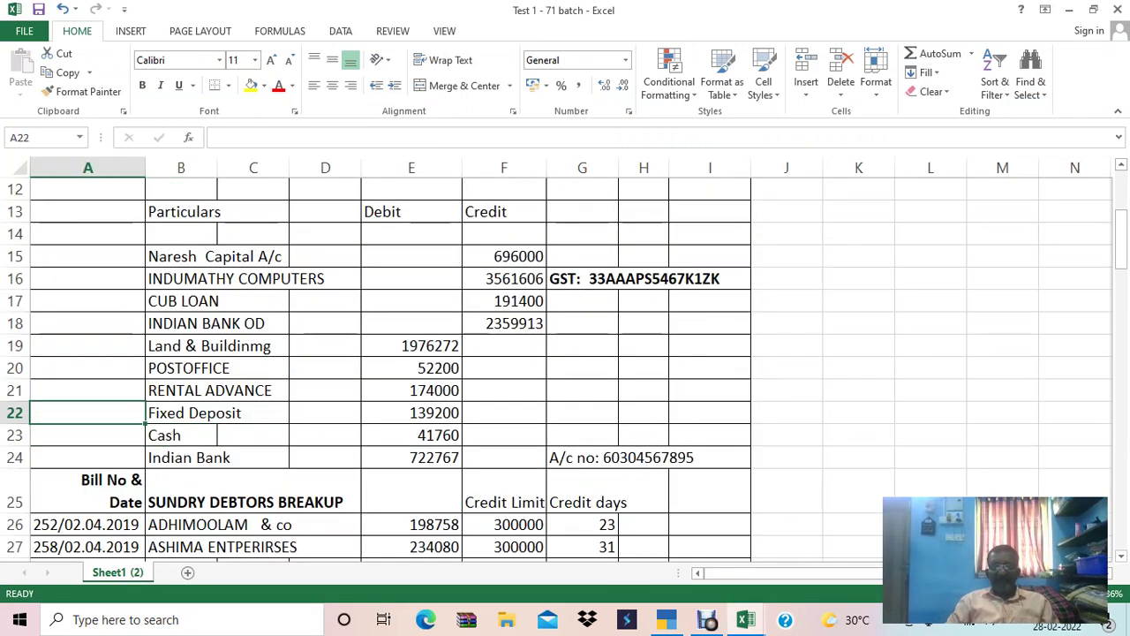
key(Up)
key(Down)
key(Down)
key(Right)
key(Right)
key(Right)
key(Right)
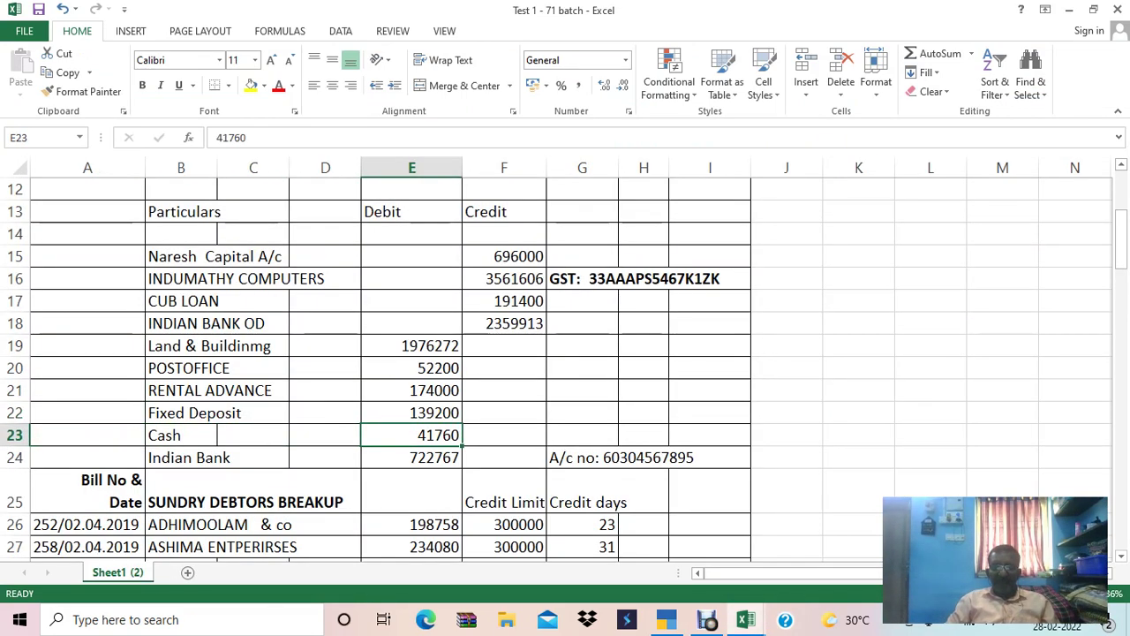
key(shift+space)
key(alt+Tab)
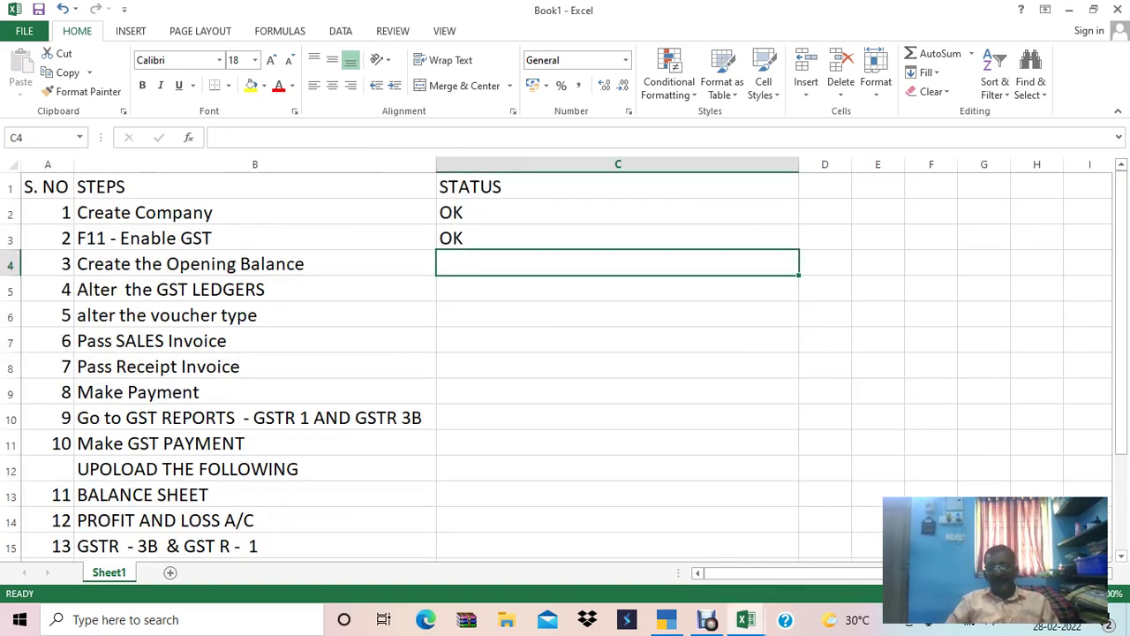
key(alt+Tab)
key(Tab)
Enter 41,760 as the Cash opening balance, Dr, and save the ledger.
text(41760)
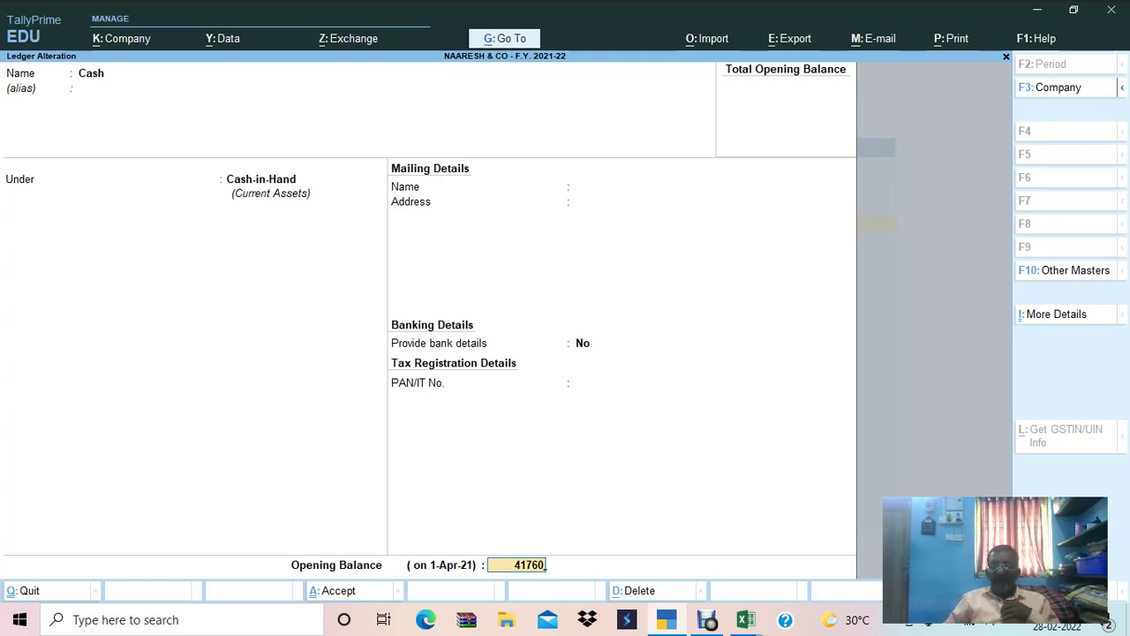
key(Return)
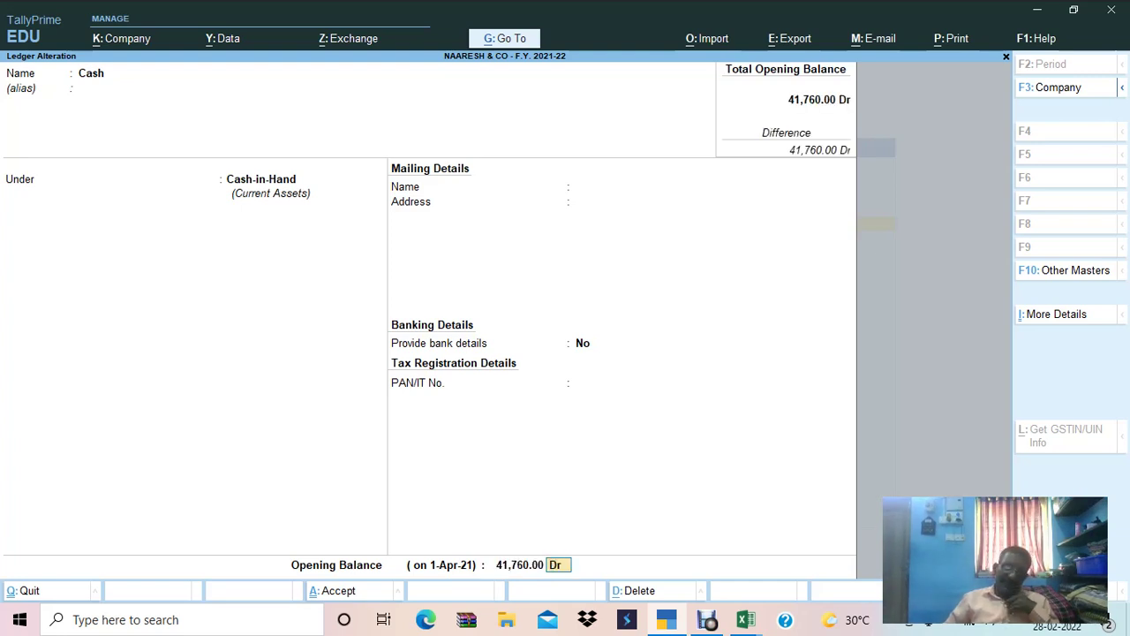
key(Return)
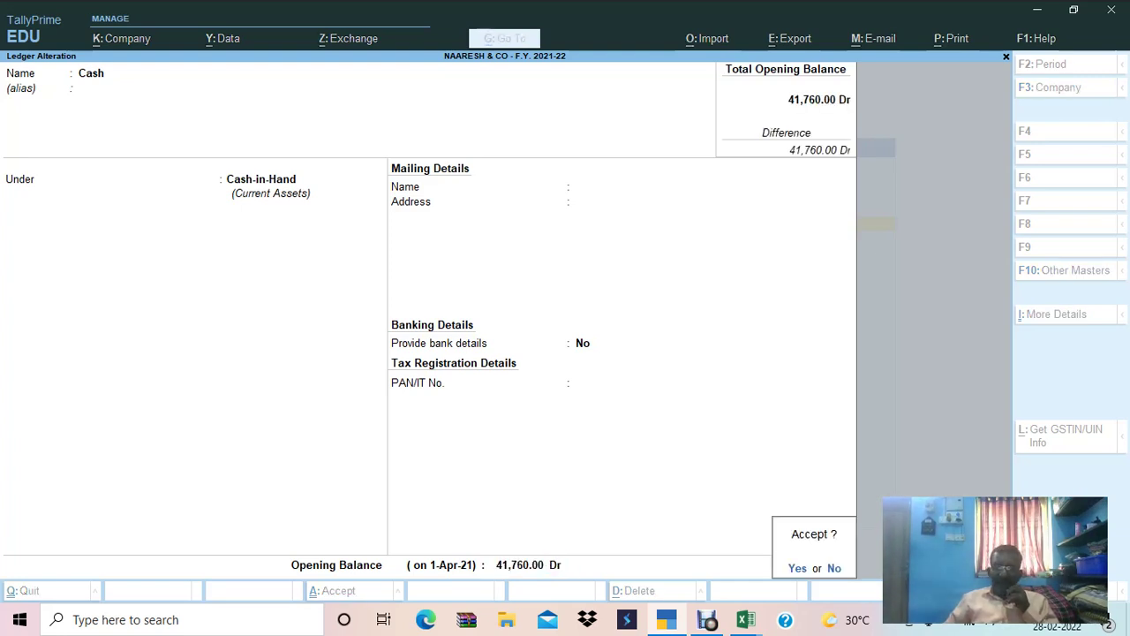
key(Return)
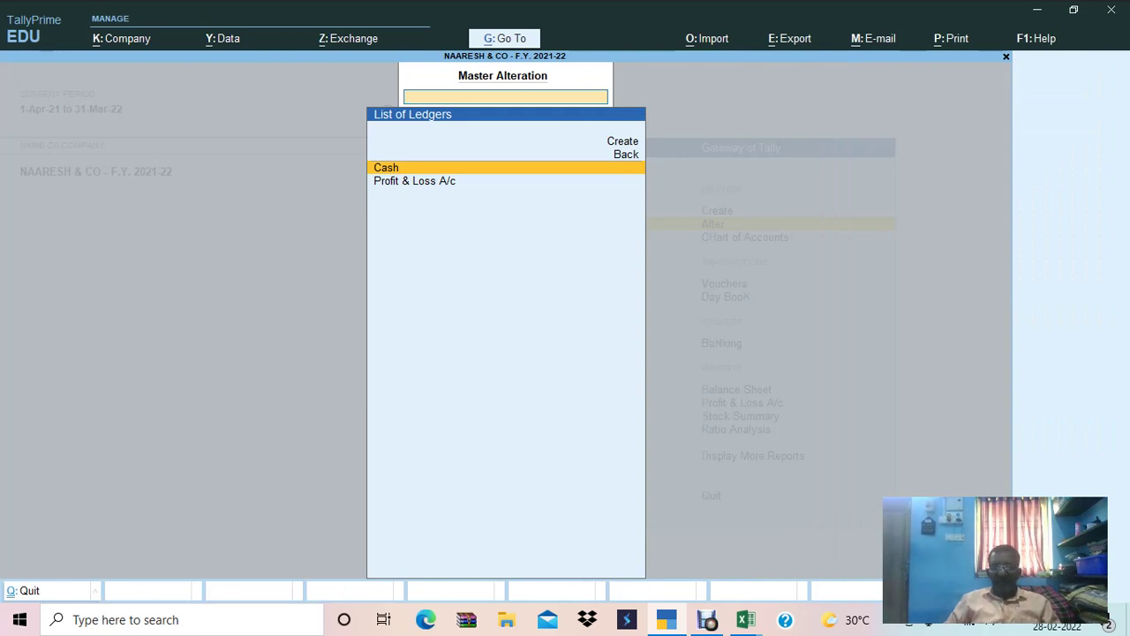
Open a blank Ledger Creation form from the List of Ledgers.
key(Up)
key(Up)
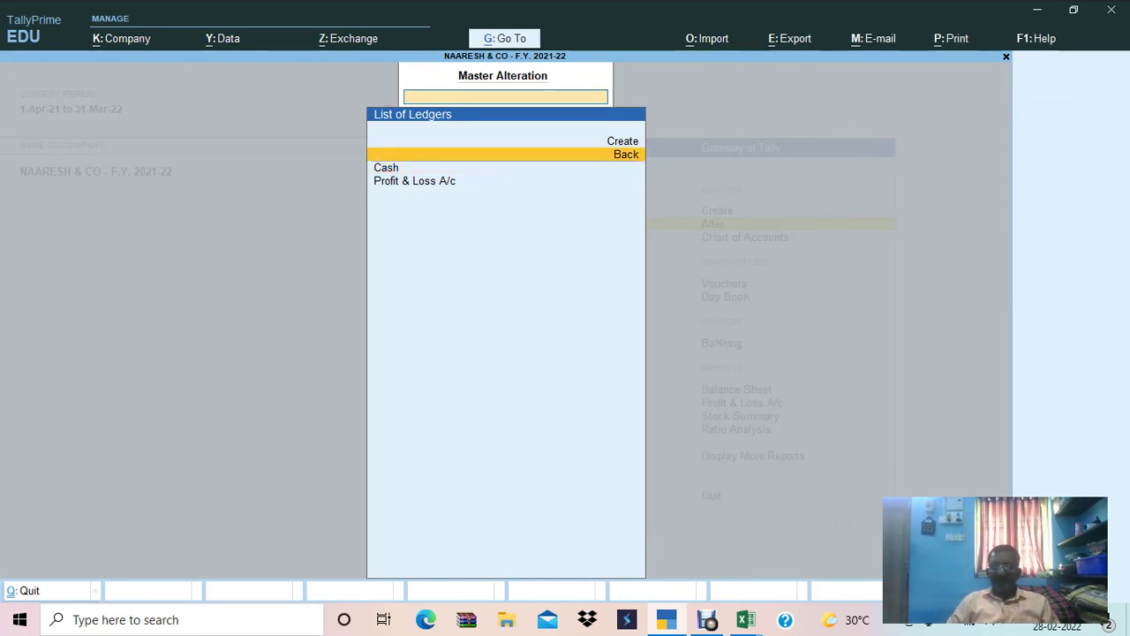
key(Return)
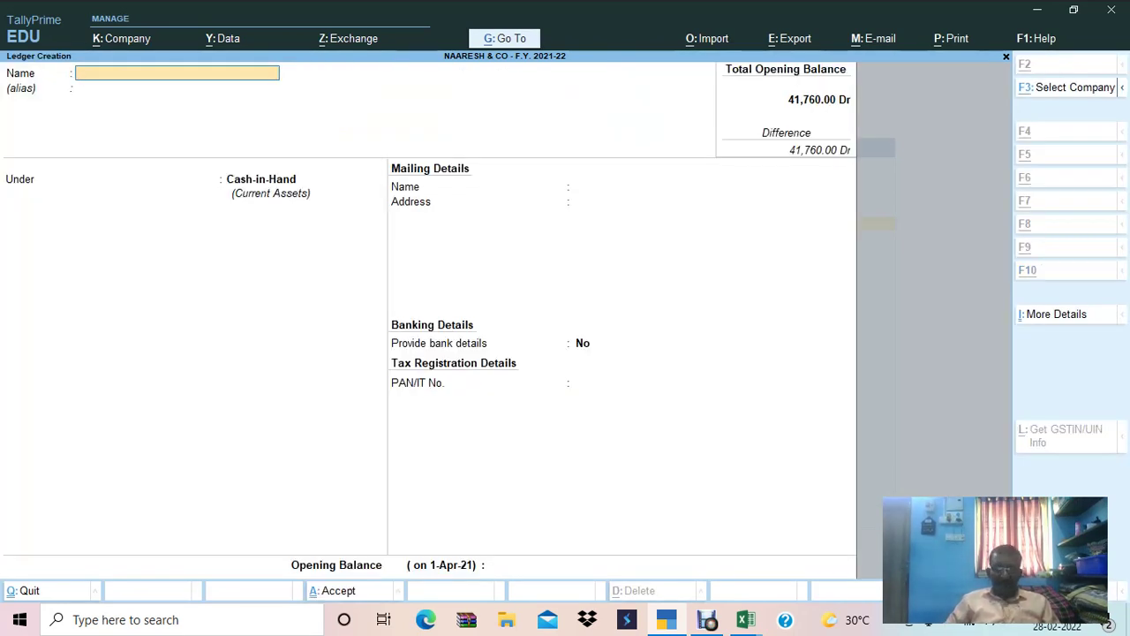
key(alt+Tab)
key(alt+Tab)
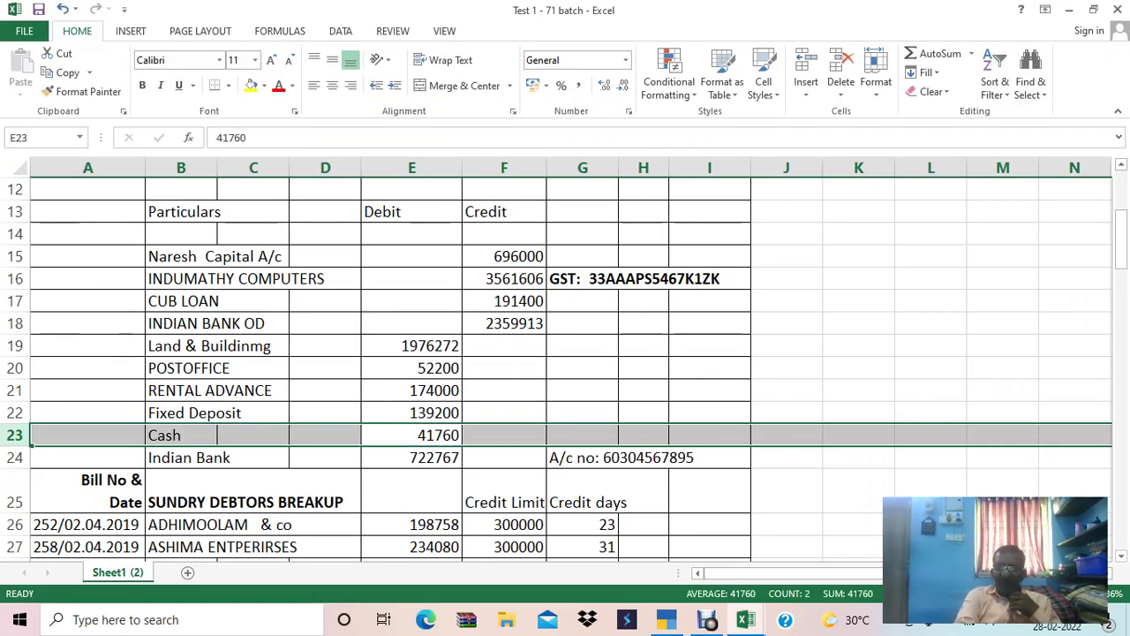
mouse_move(667, 619)
click(666, 547)
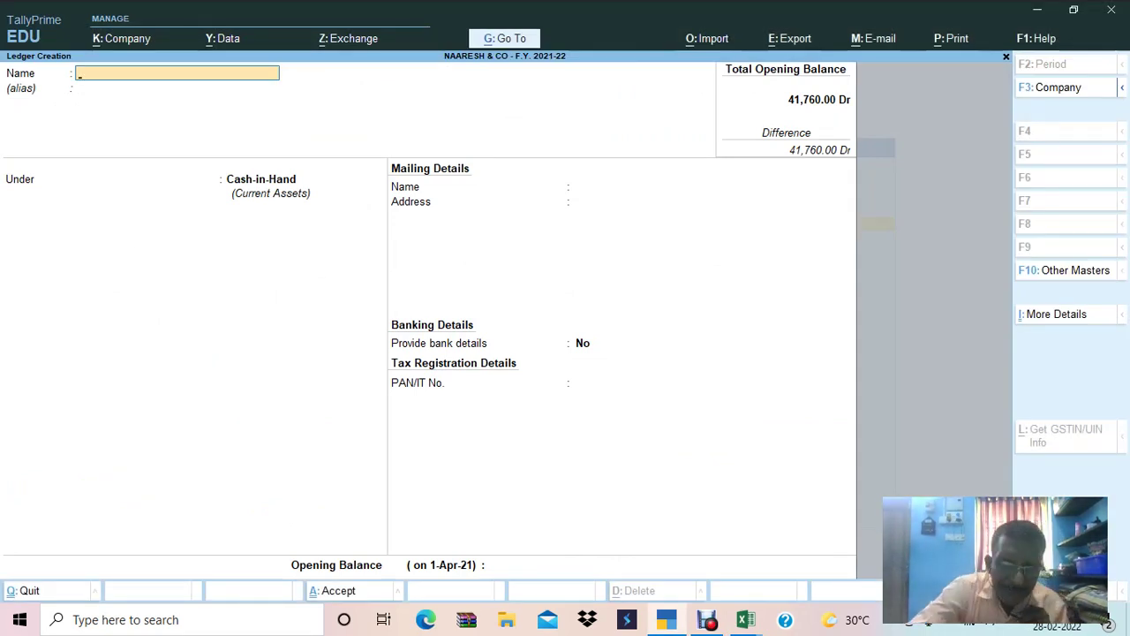
Switch between the trial balance workbook and TallyPrime's ledger creation screen.
mouse_move(746, 619)
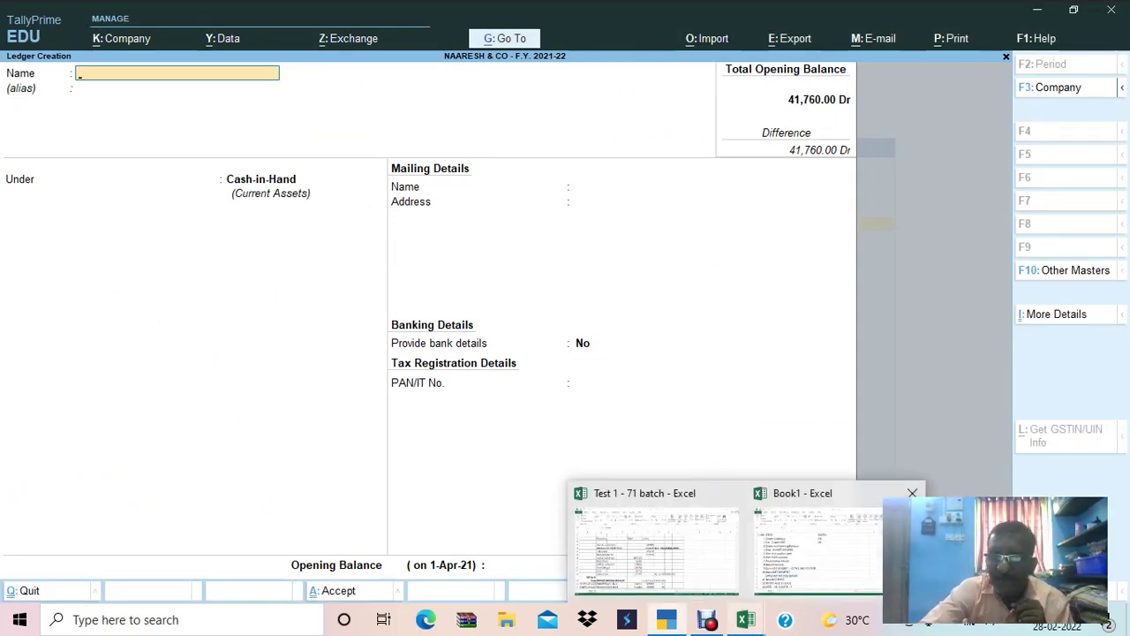
click(732, 494)
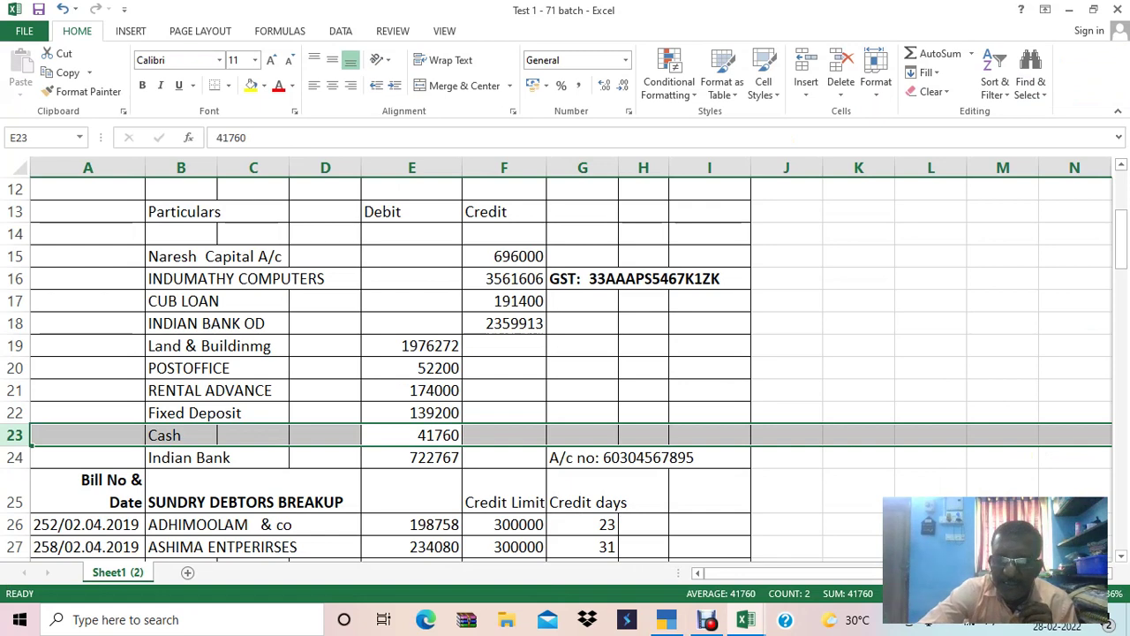
mouse_move(666, 618)
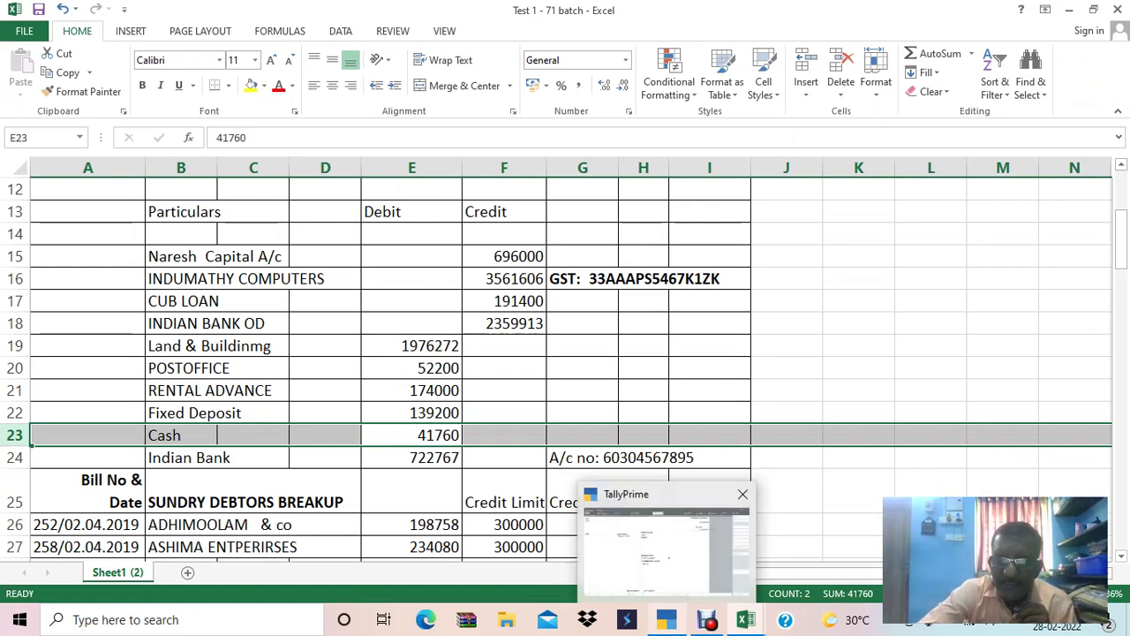
click(668, 543)
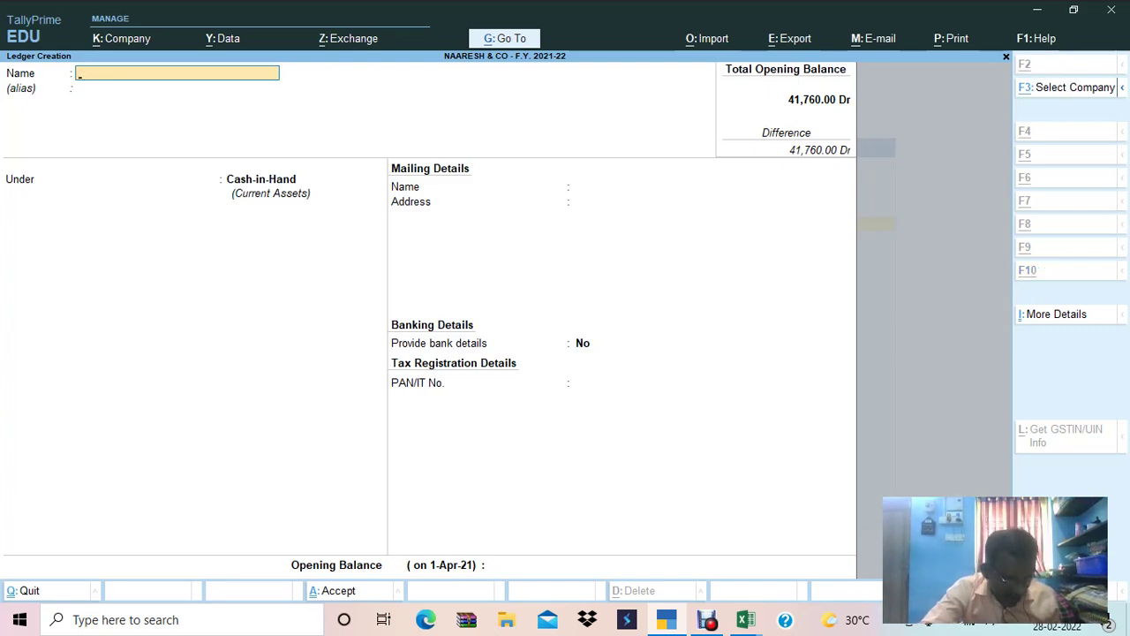
key(alt+Tab)
key(alt+Tab)
key(alt+Tab)
key(alt+Tab)
key(alt+Tab)
key(alt+Tab)
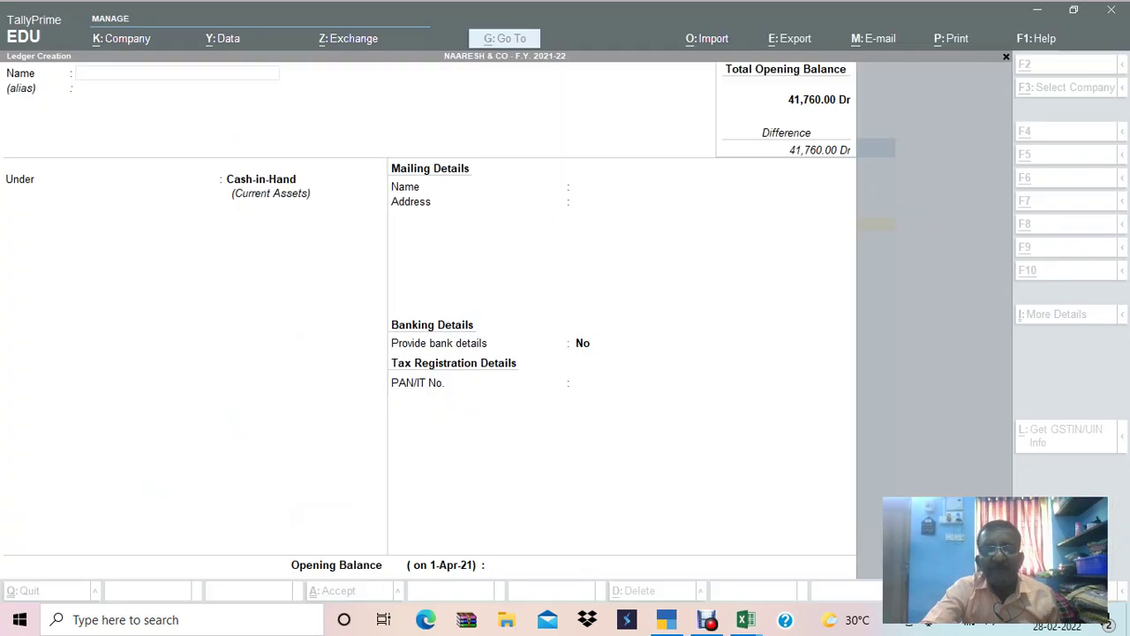
key(alt+Tab)
key(alt+Tab)
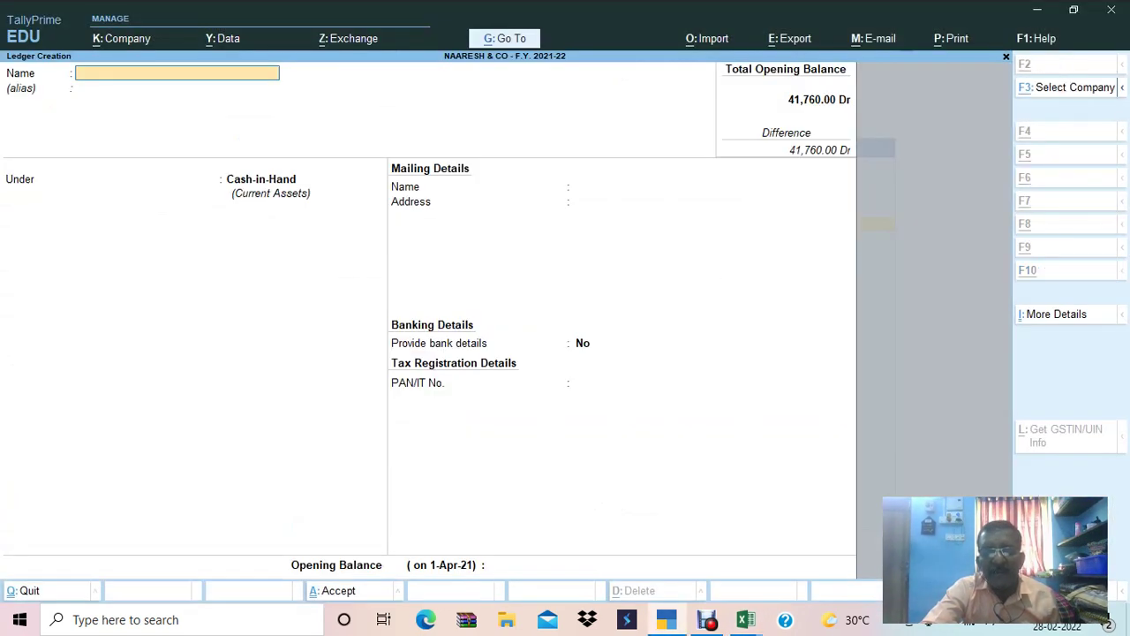
key(alt+Tab)
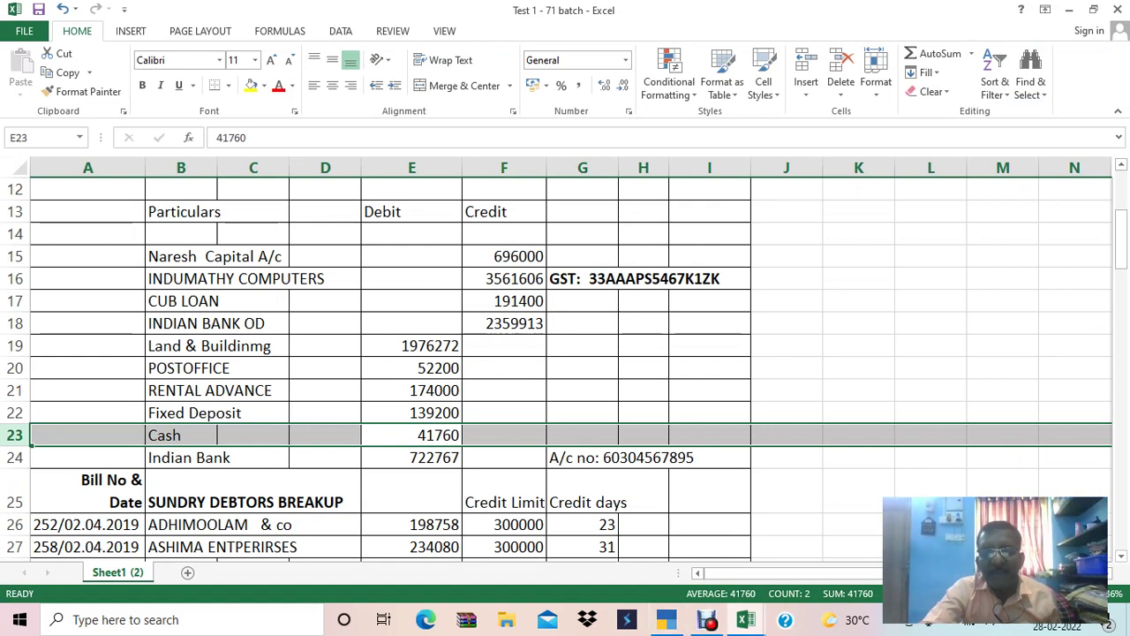
Select the Indian Bank amount cells in row 24 of the trial balance sheet.
key(alt+Tab)
key(alt+Tab)
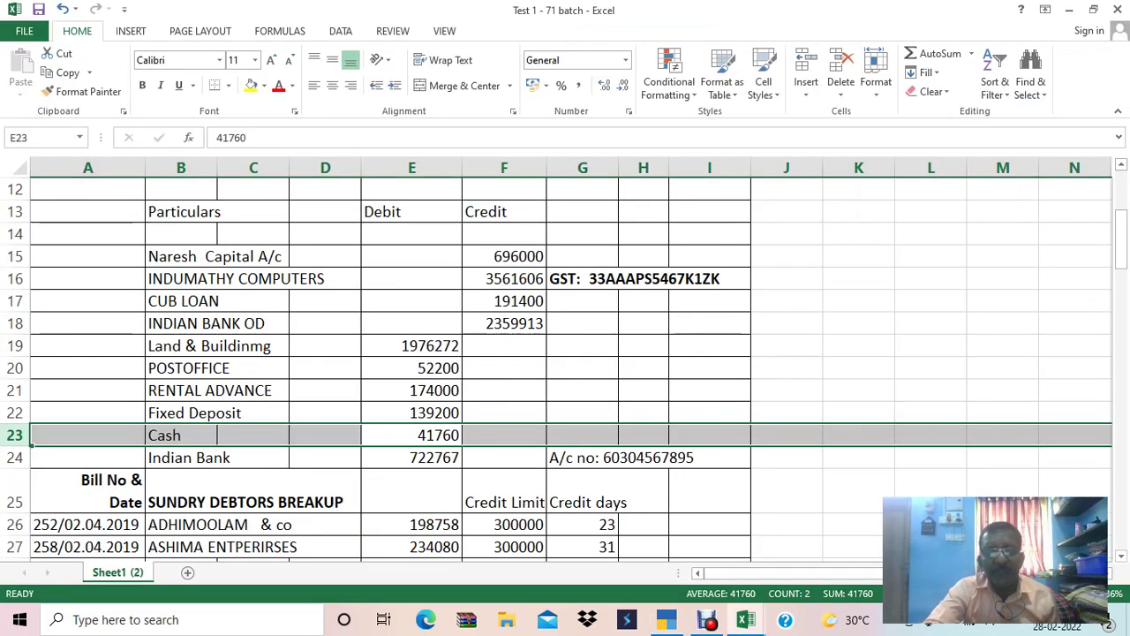
click(411, 456)
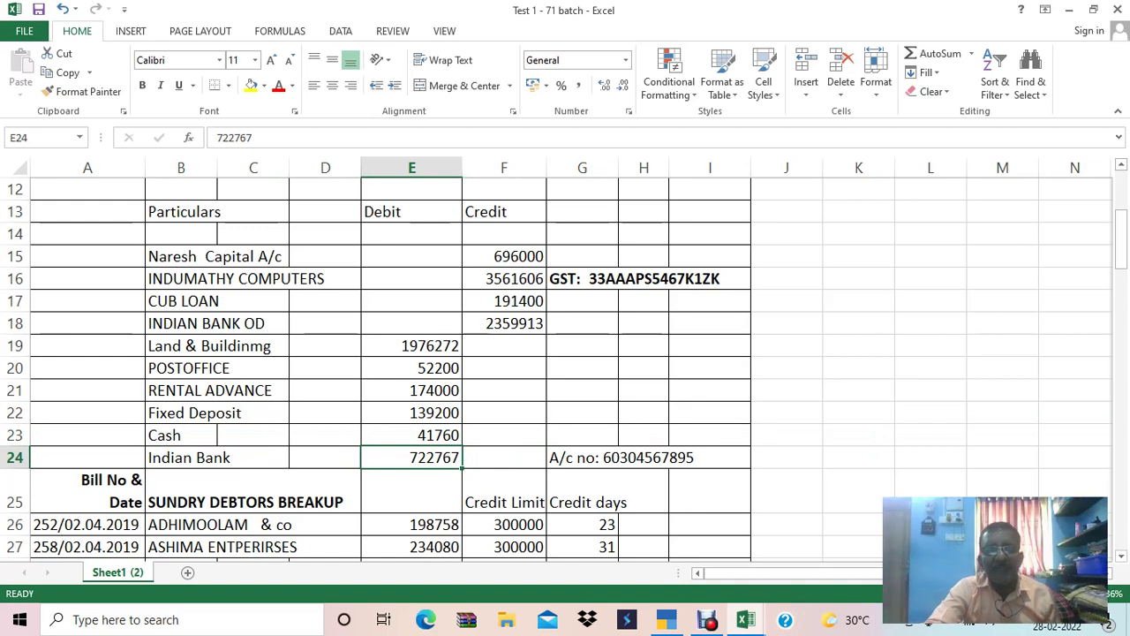
key(alt)
key(Escape)
key(Right)
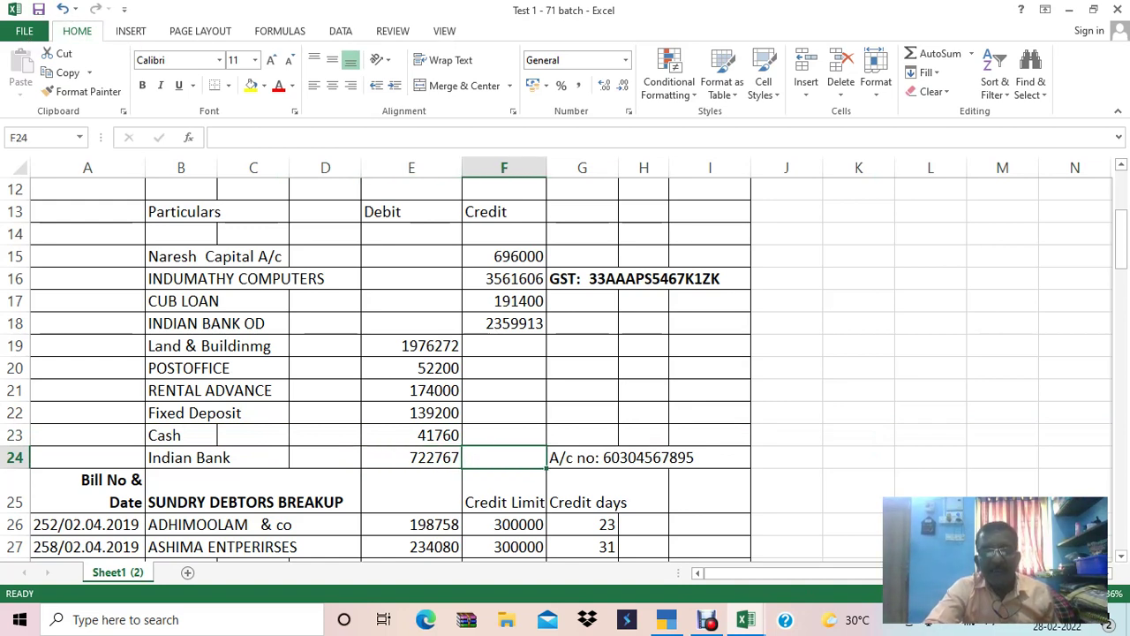
key(Left)
key(shift+Right)
key(ctrl+c)
key(Escape)
Copy the Indian Bank account number from the note in cell G24.
key(Right)
key(Right)
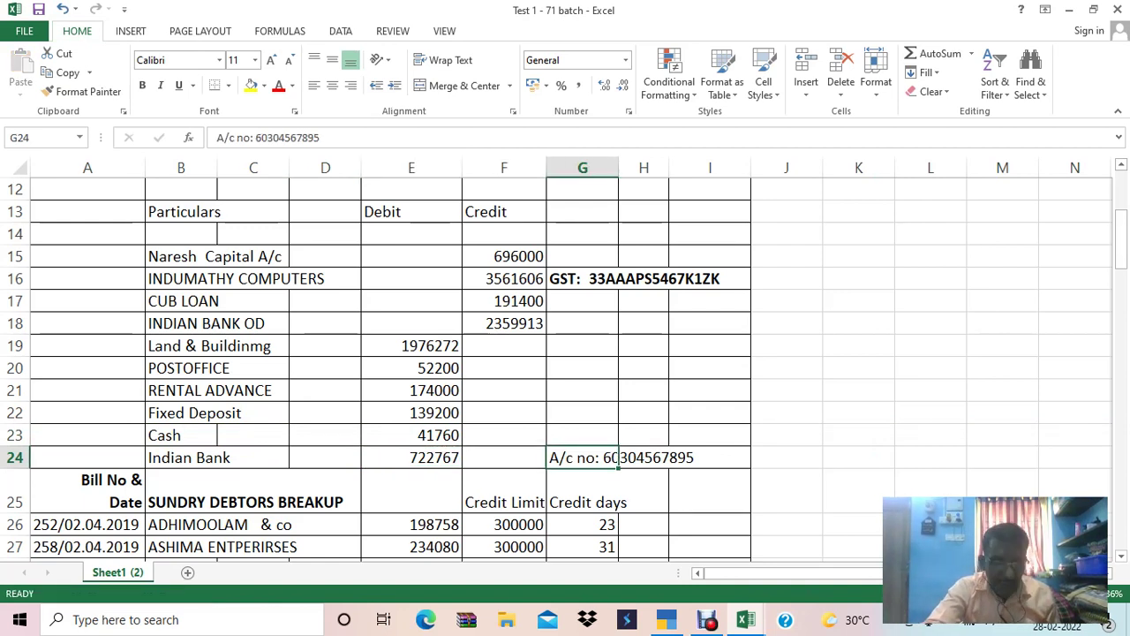
key(F2)
key(shift+Left)
key(shift+Left)
key(shift+Left)
key(shift+Left)
key(shift+Left)
key(shift+Left)
key(shift+Left)
key(shift+Left)
key(shift+Left)
key(shift+Left)
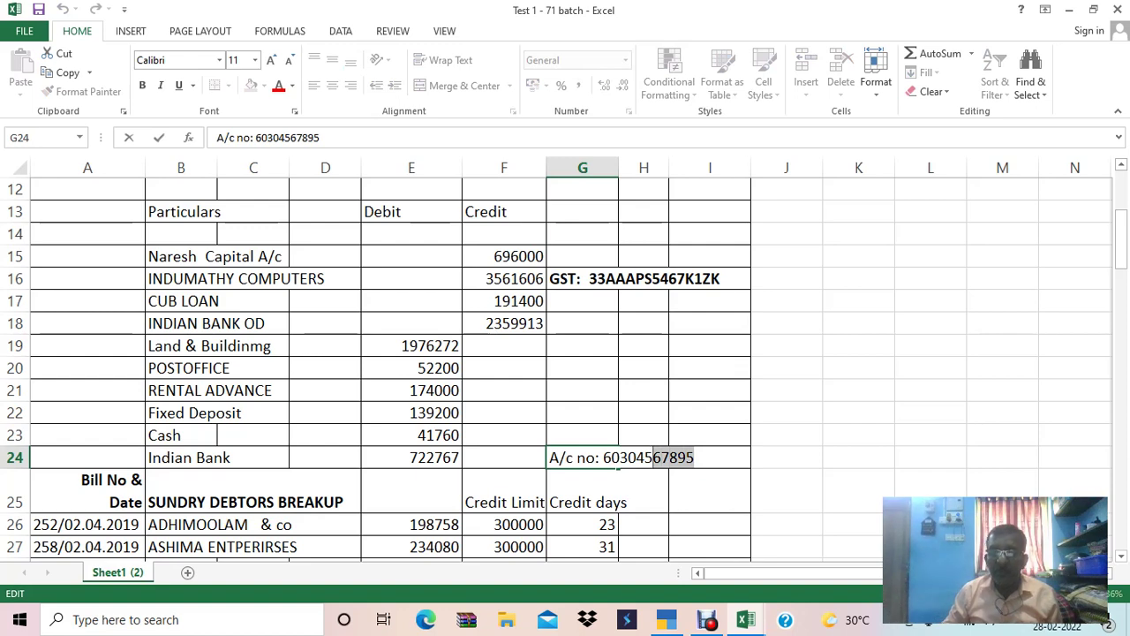
key(shift+Left)
key(ctrl+c)
key(alt+Tab)
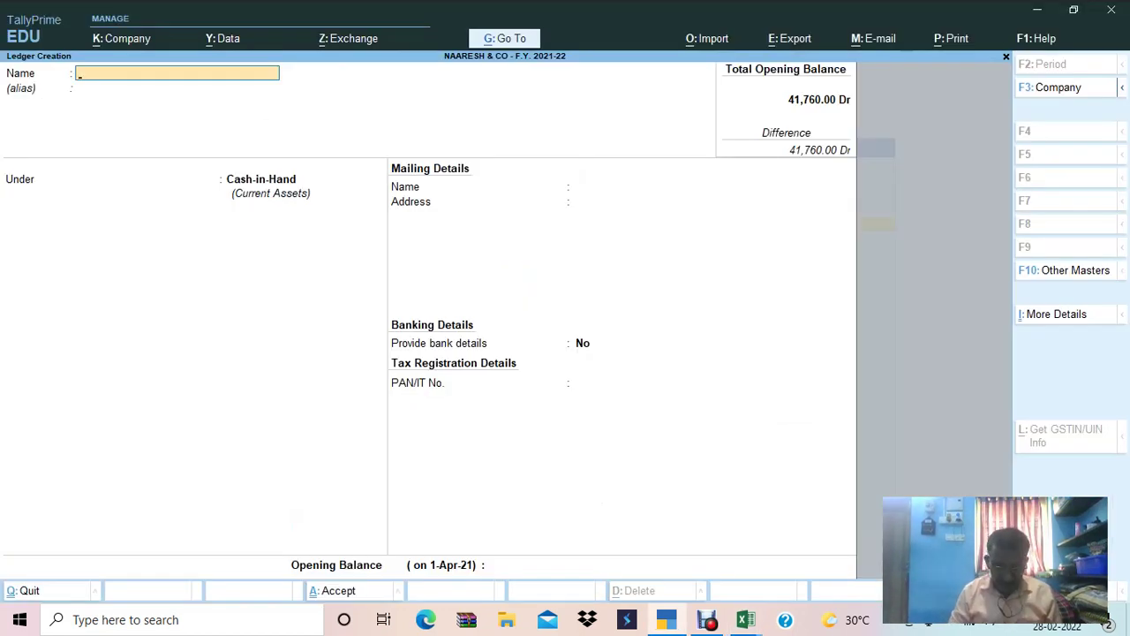
Name the new ledger INDIAN BANK and place it under Bank Accounts.
text(INDIAN BANK)
key(Return)
key(Return)
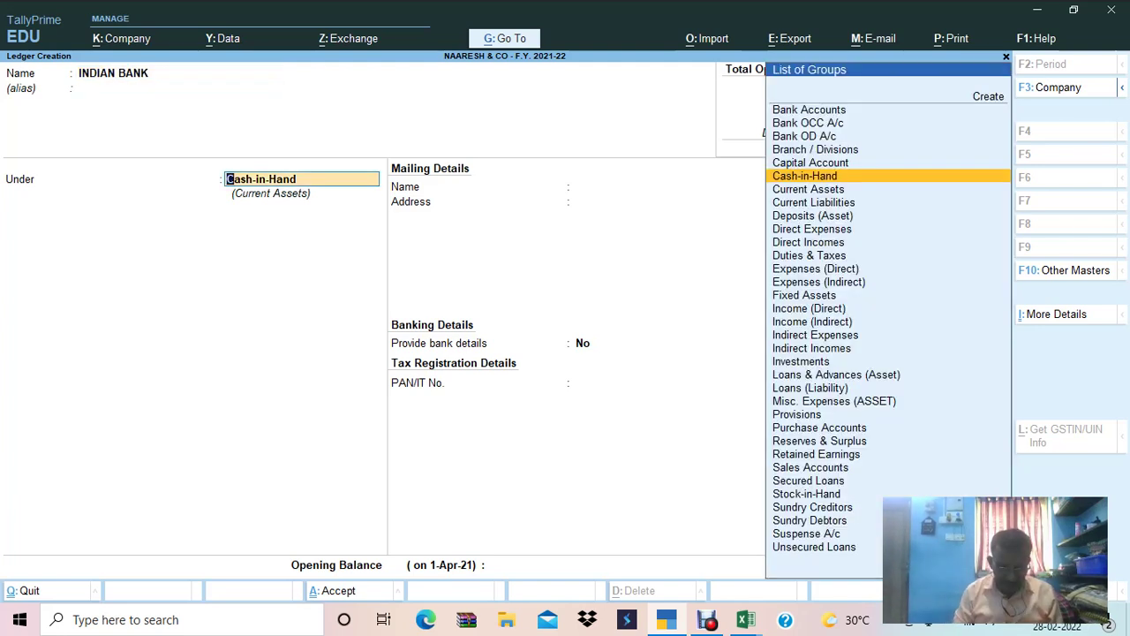
text(BANK)
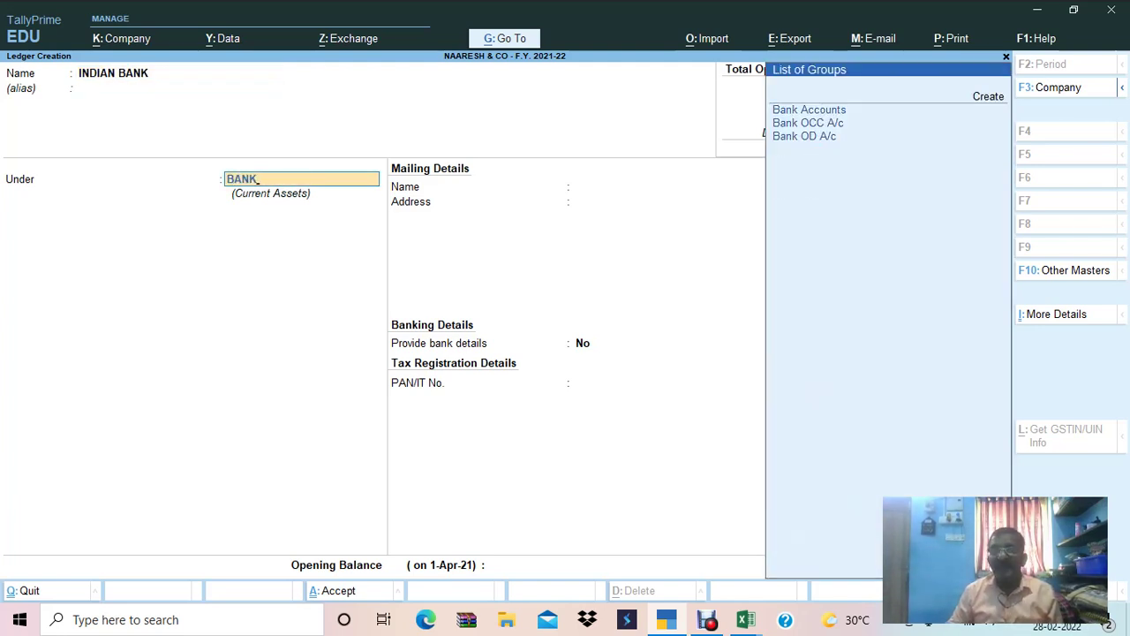
key(Return)
key(Return)
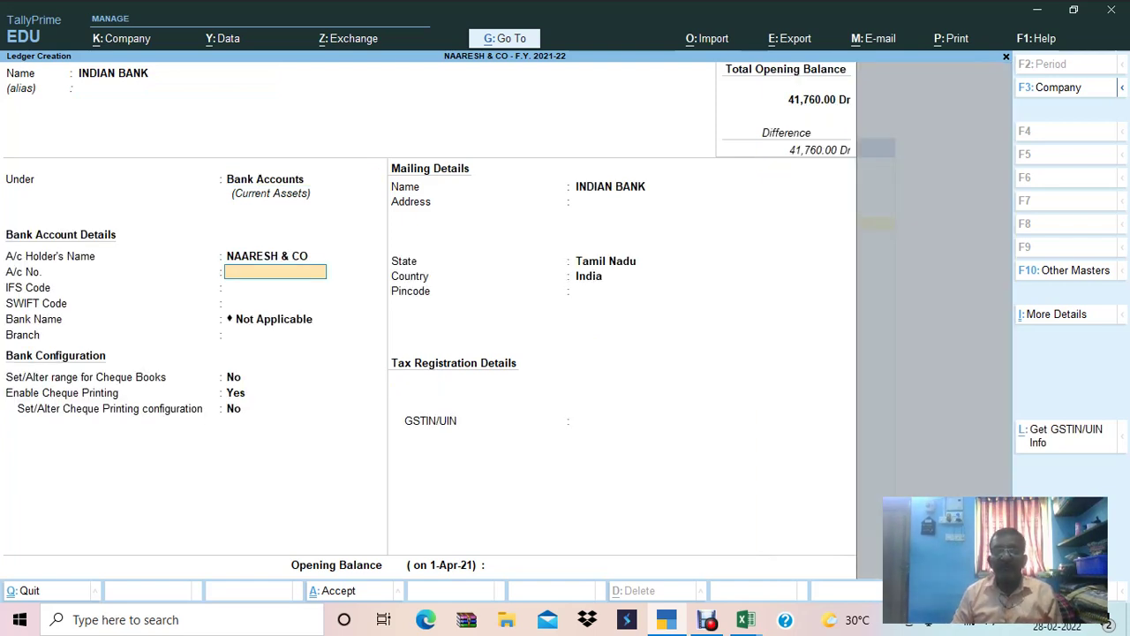
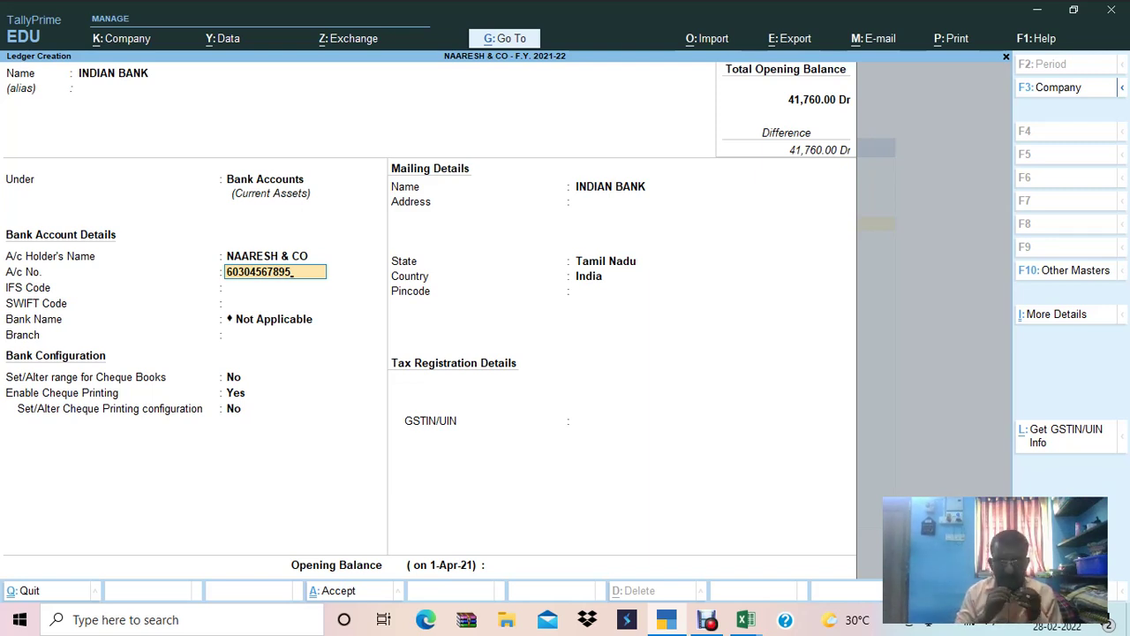
Enter the bank account number, IFS code IDIB0000C01 and branch CHETPET.
click(275, 287)
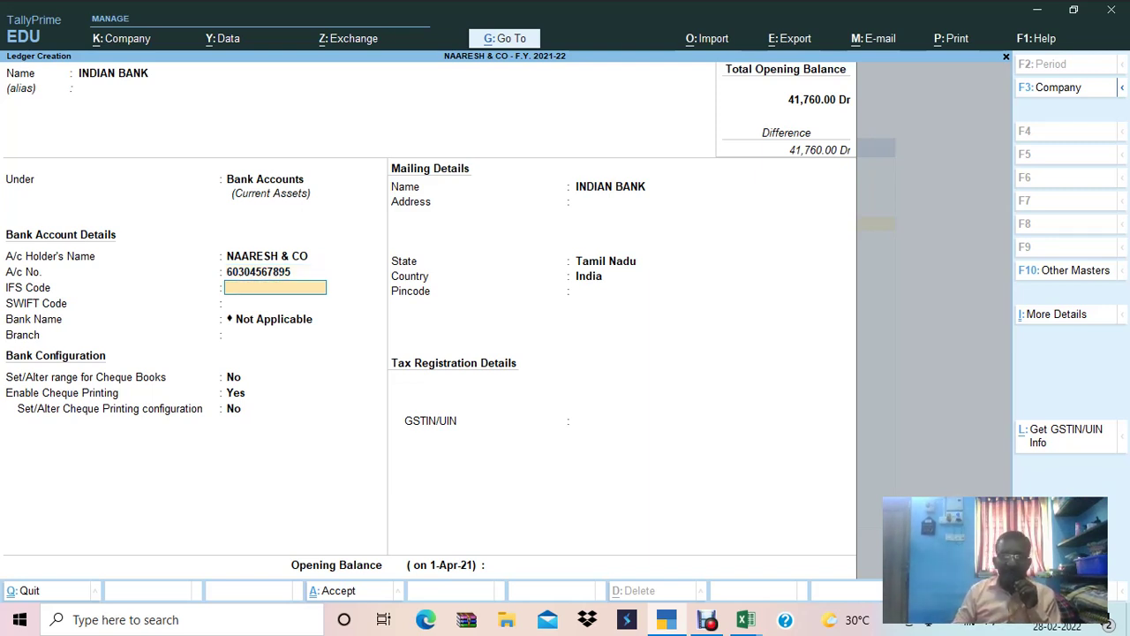
text(IDIB)
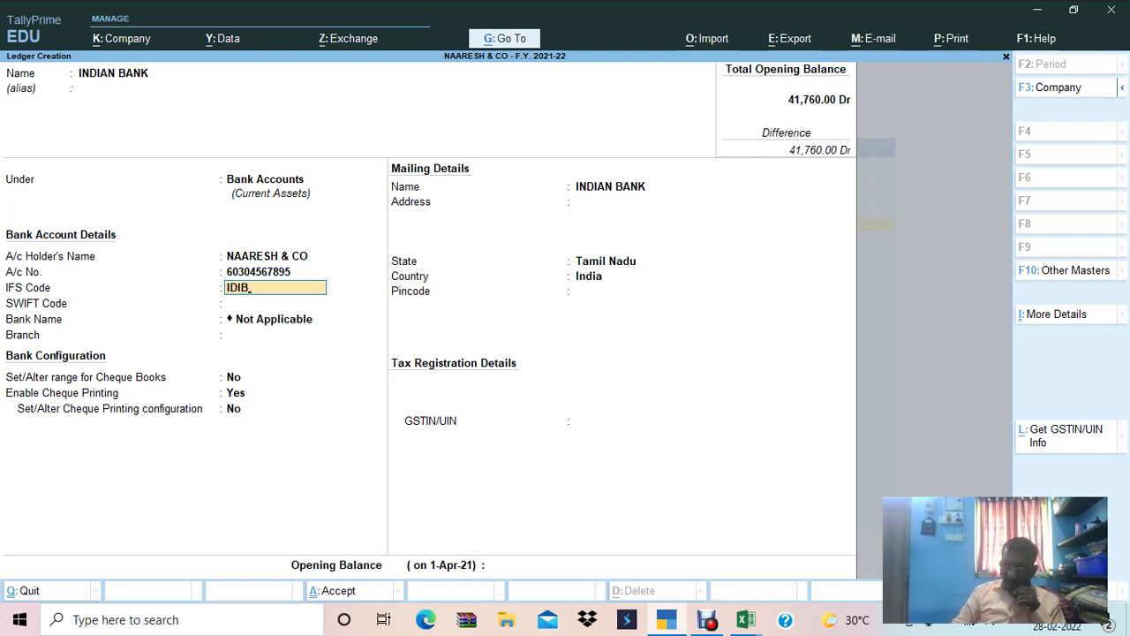
text(0)
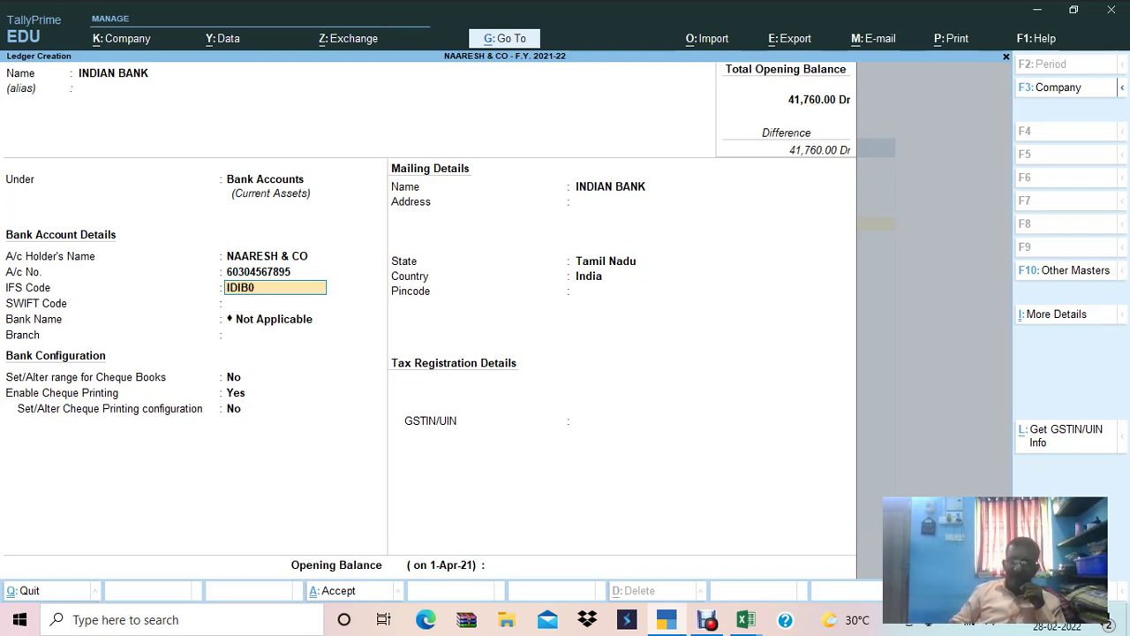
text(000)
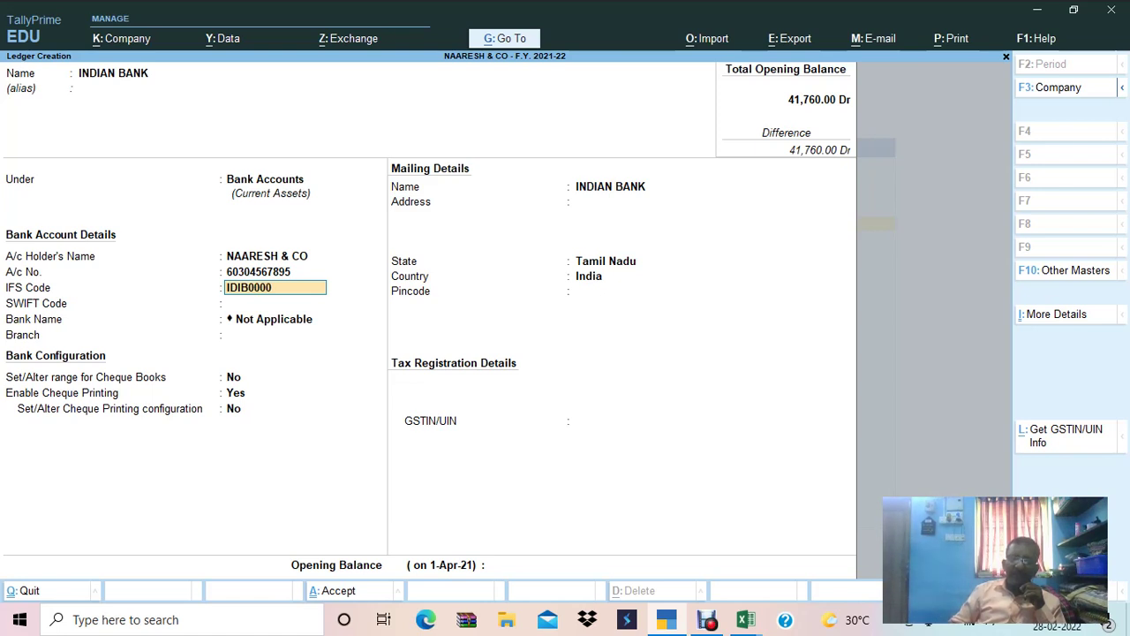
text(C01)
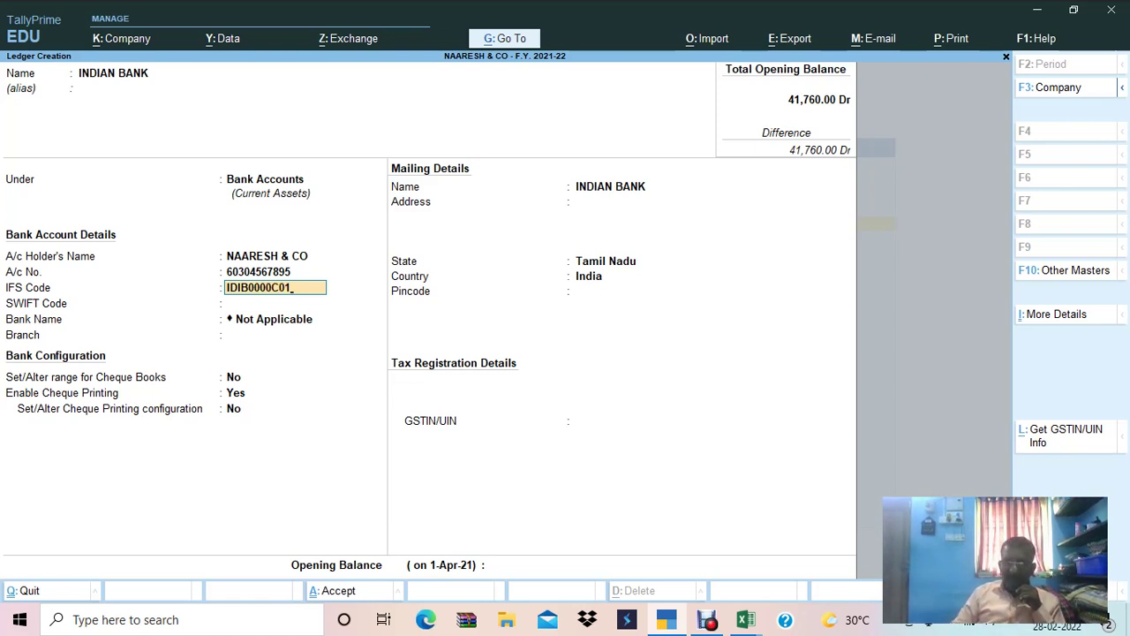
key(Return)
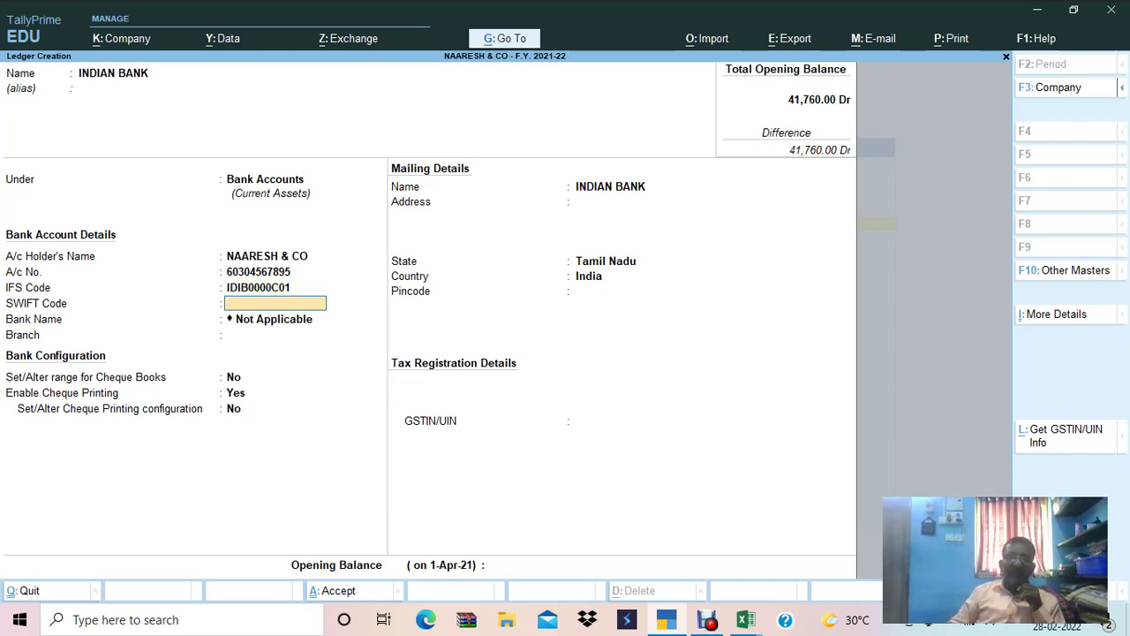
key(Return)
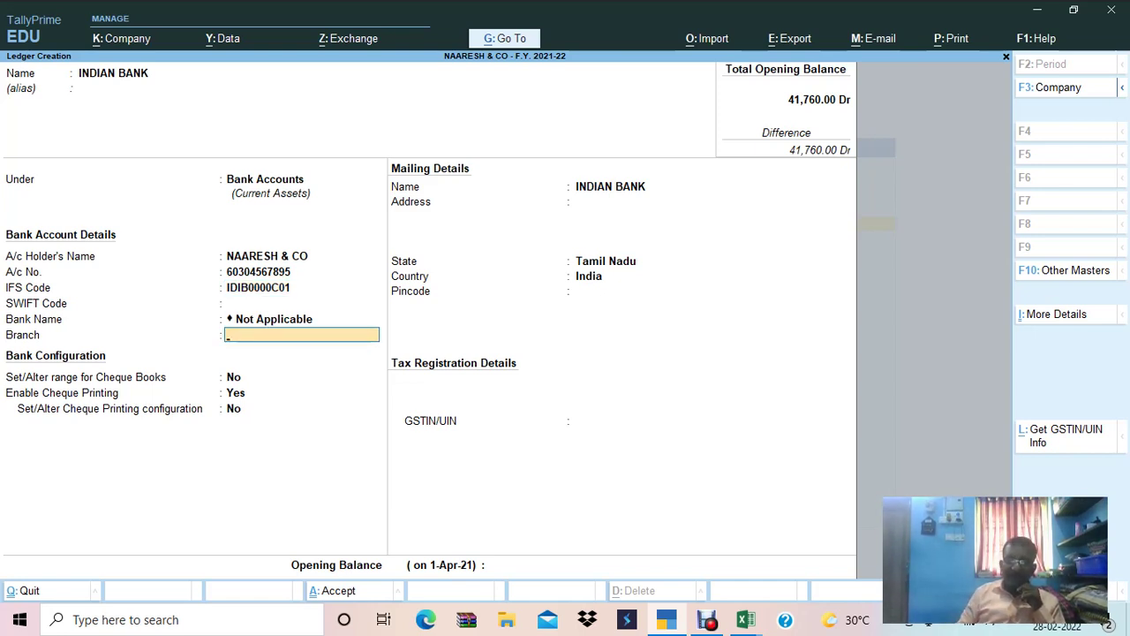
text(C)
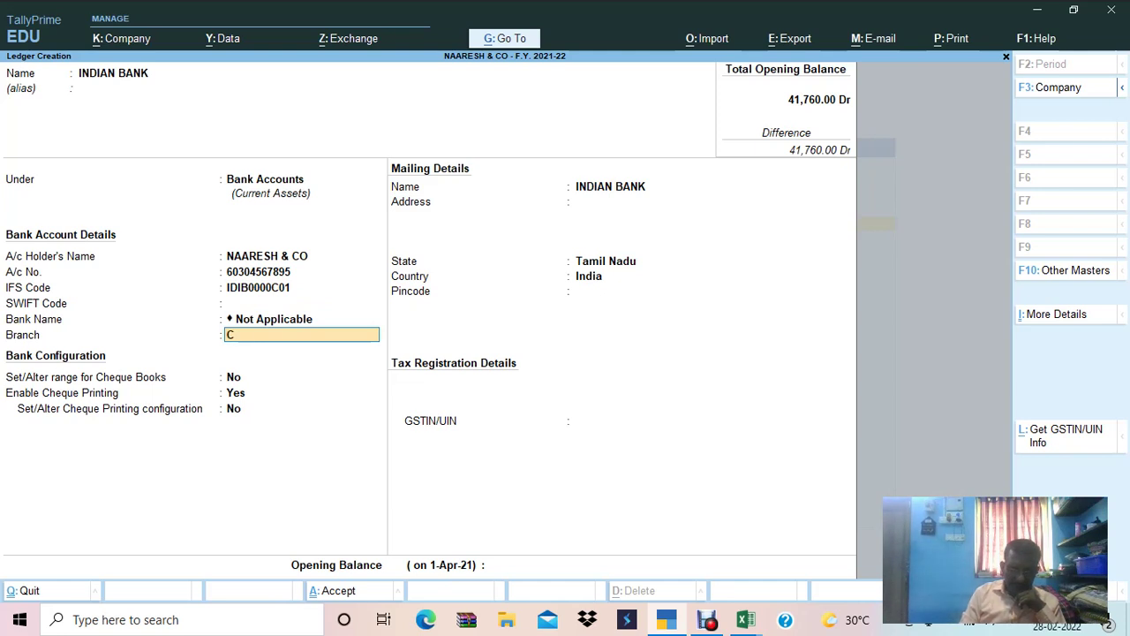
text(HETPET)
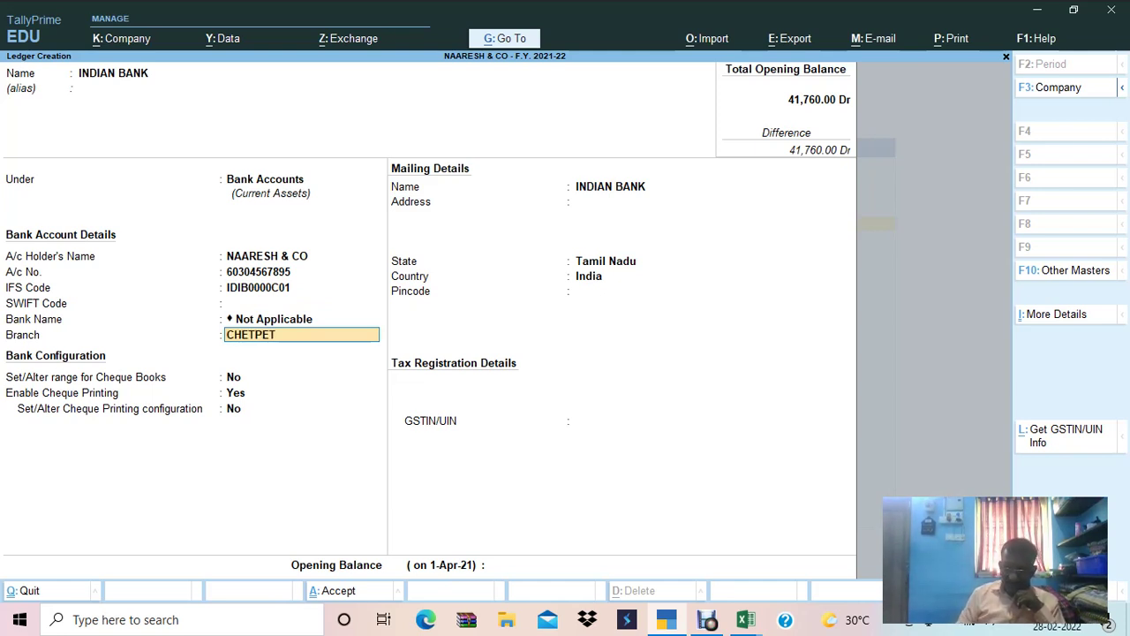
key(Return)
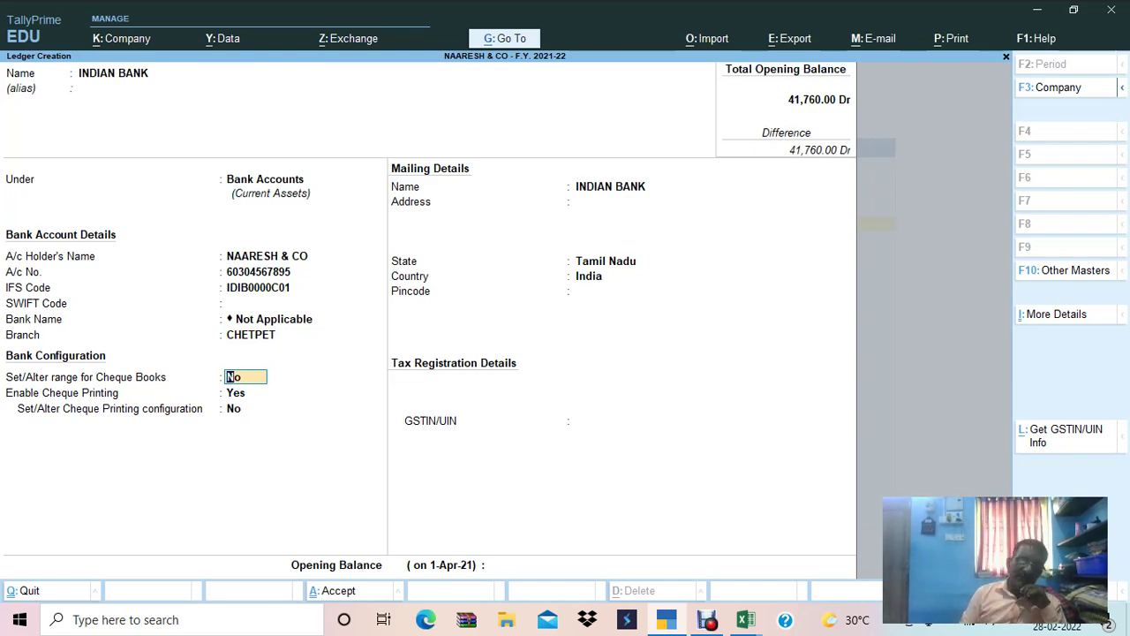
Enable cheque ranges and add BOOK NO: 1 for cheques 120101–120200 (100 cheques).
text(y)
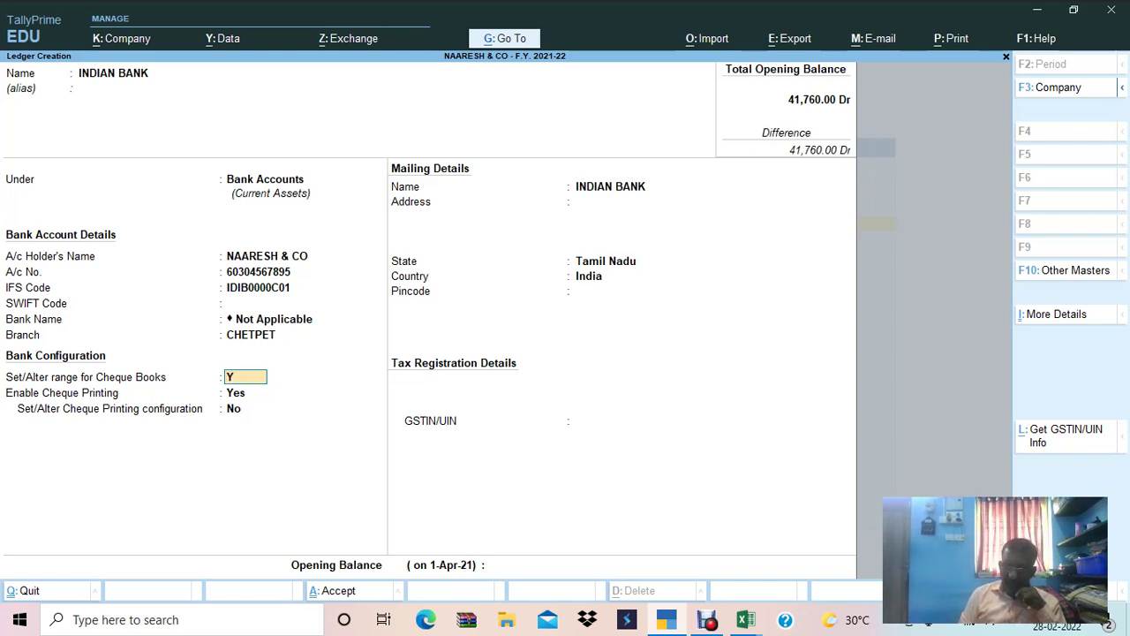
key(Return)
text(120101)
key(Return)
text(120200)
key(Return)
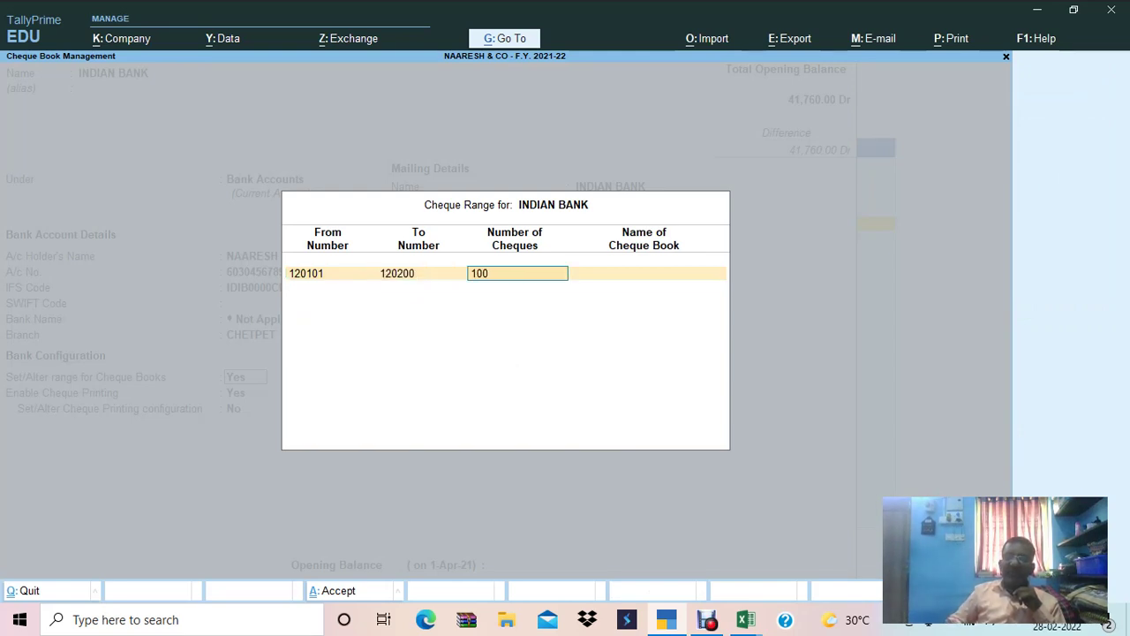
key(Return)
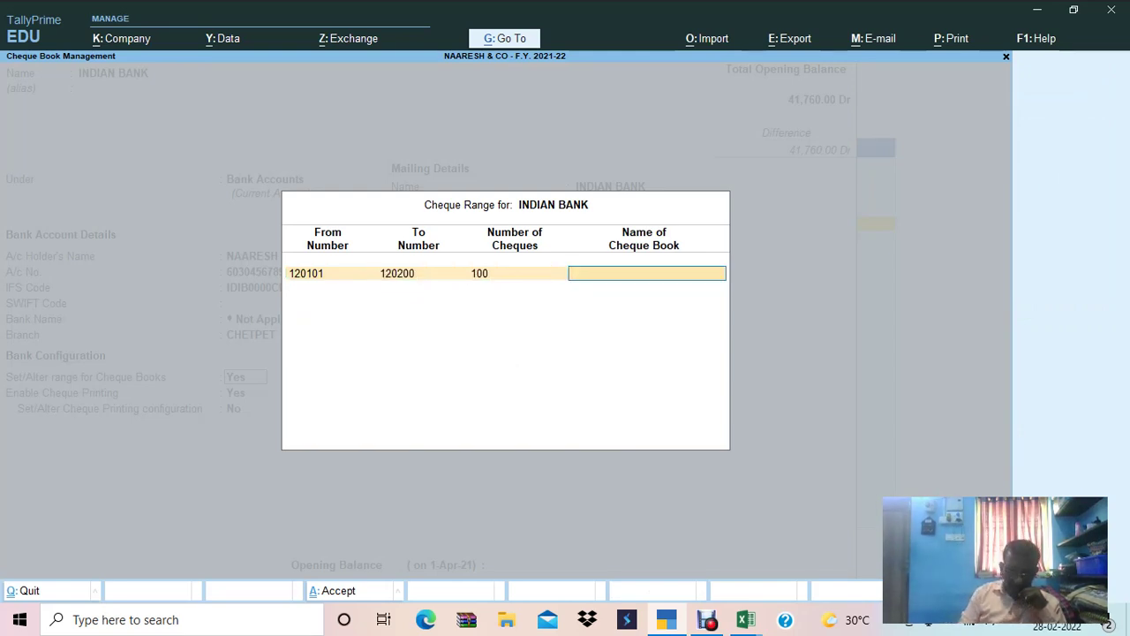
text(BOOK NO)
text(1)
key(Return)
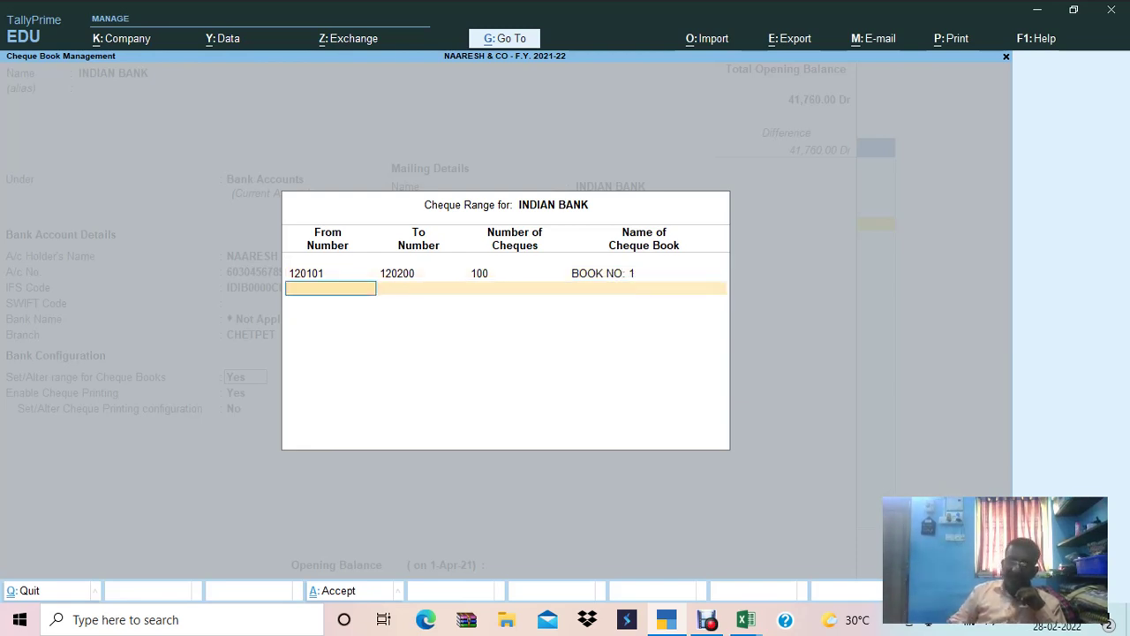
key(Return)
key(Return)
key(Return)
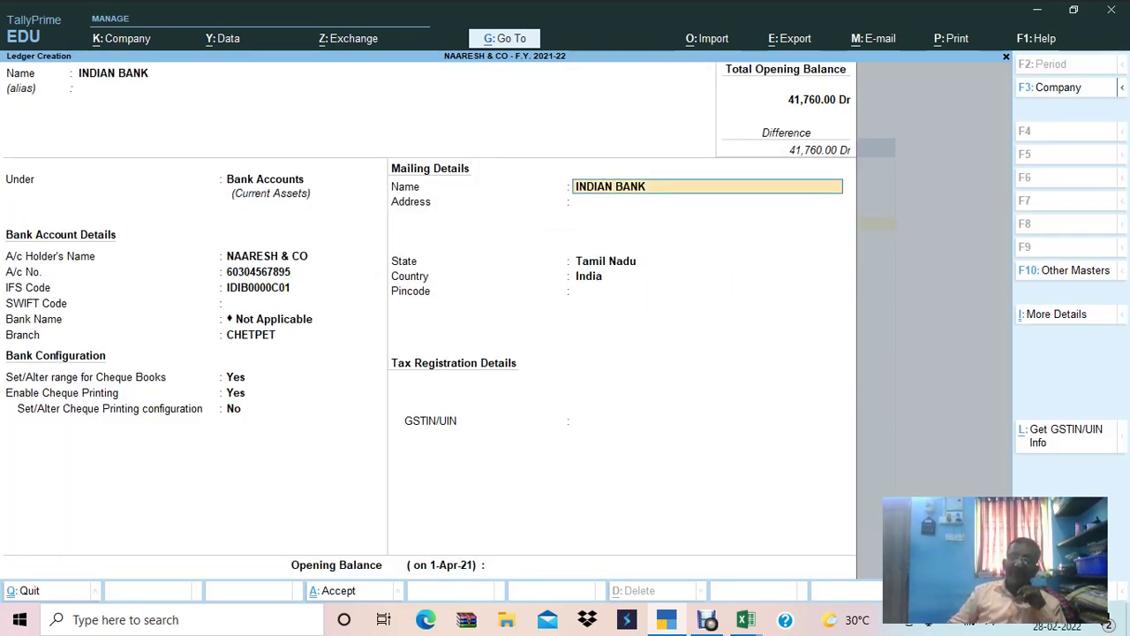
key(Return)
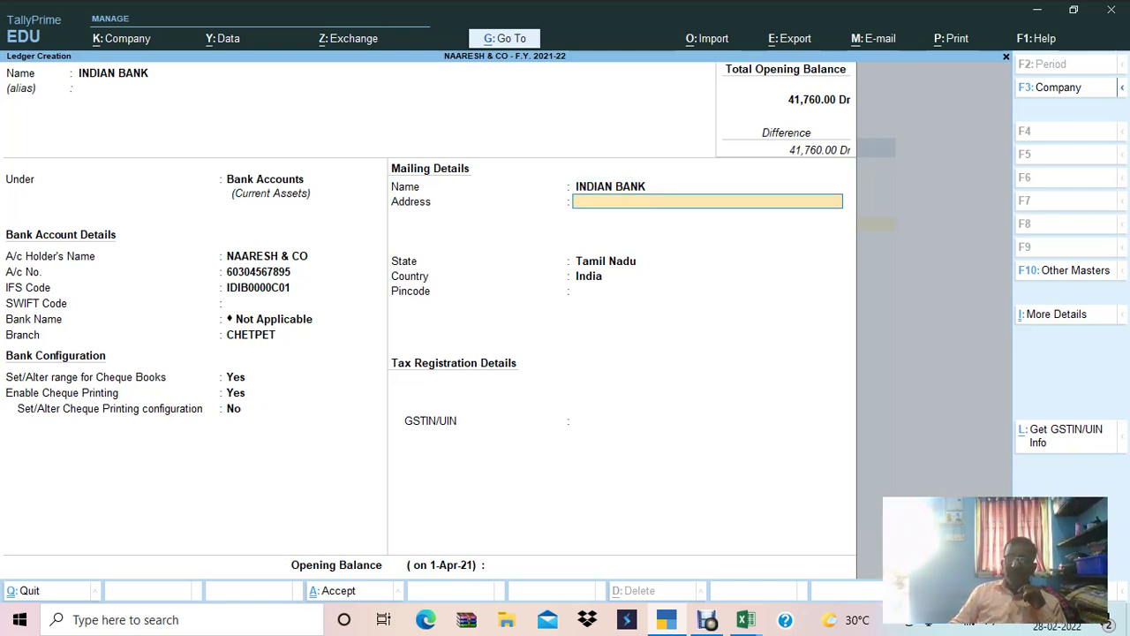
Reach Opening Balance and copy Indian Bank's 722767 from cell E24 in Excel.
key(Return)
key(Return)
key(Return)
key(Return)
key(Return)
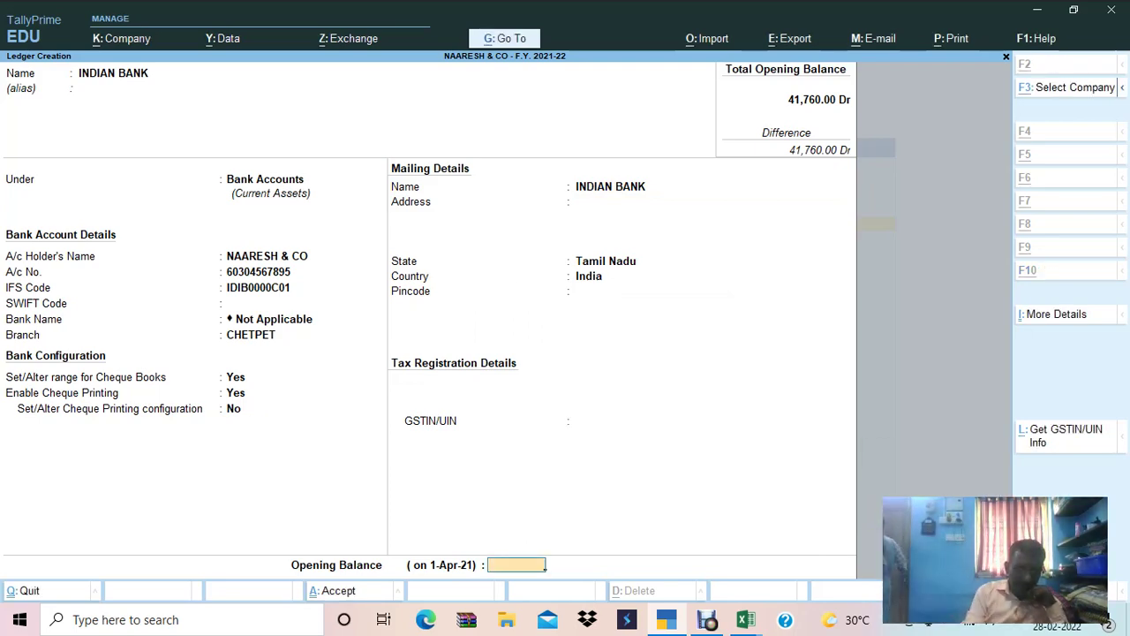
key(alt+Tab)
double_click(618, 458)
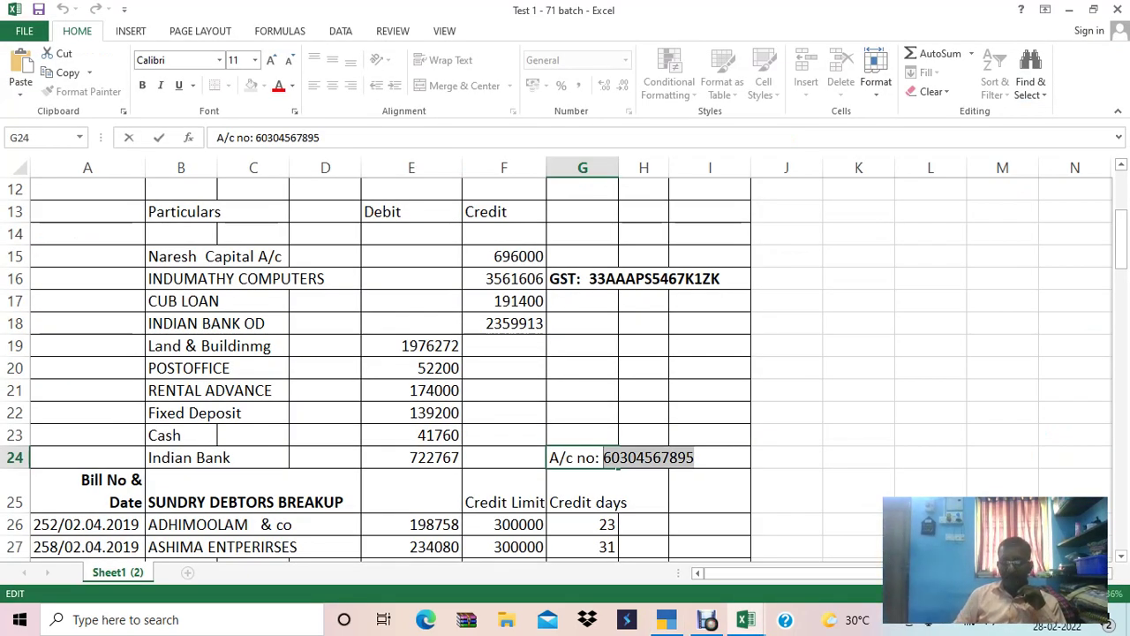
key(Return)
key(Up)
key(Up)
key(Left)
key(Left)
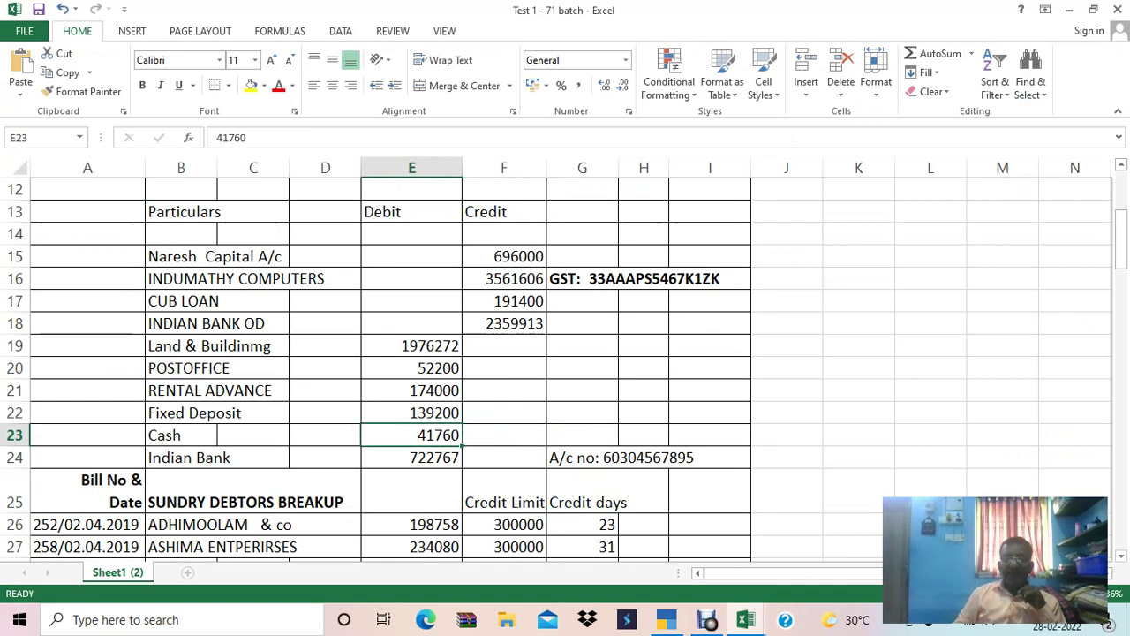
key(Down)
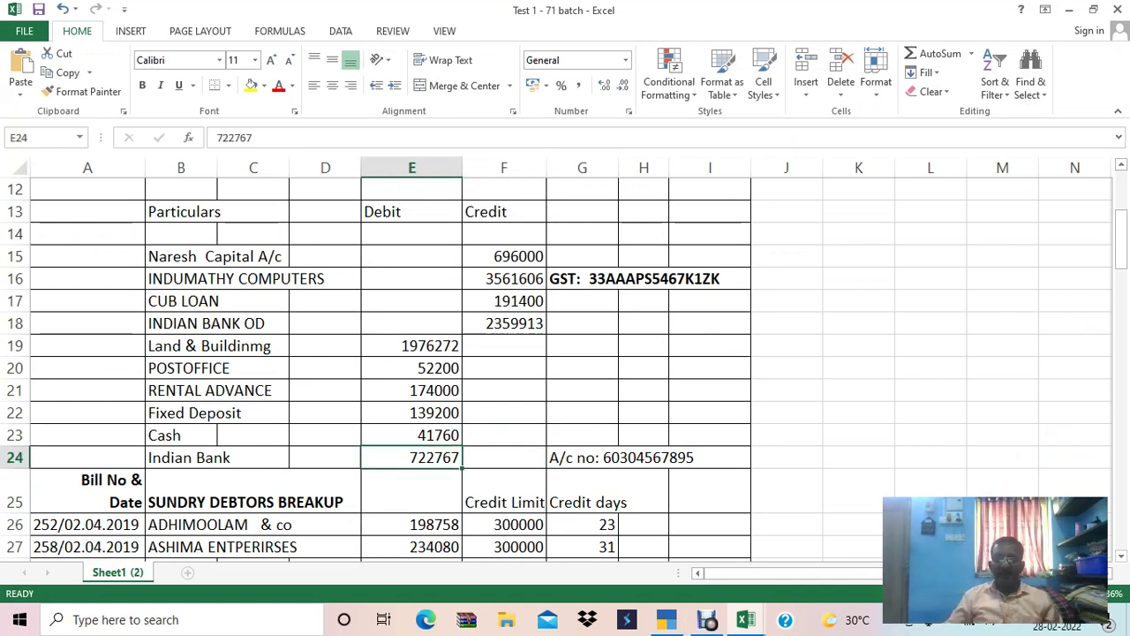
key(ctrl+c)
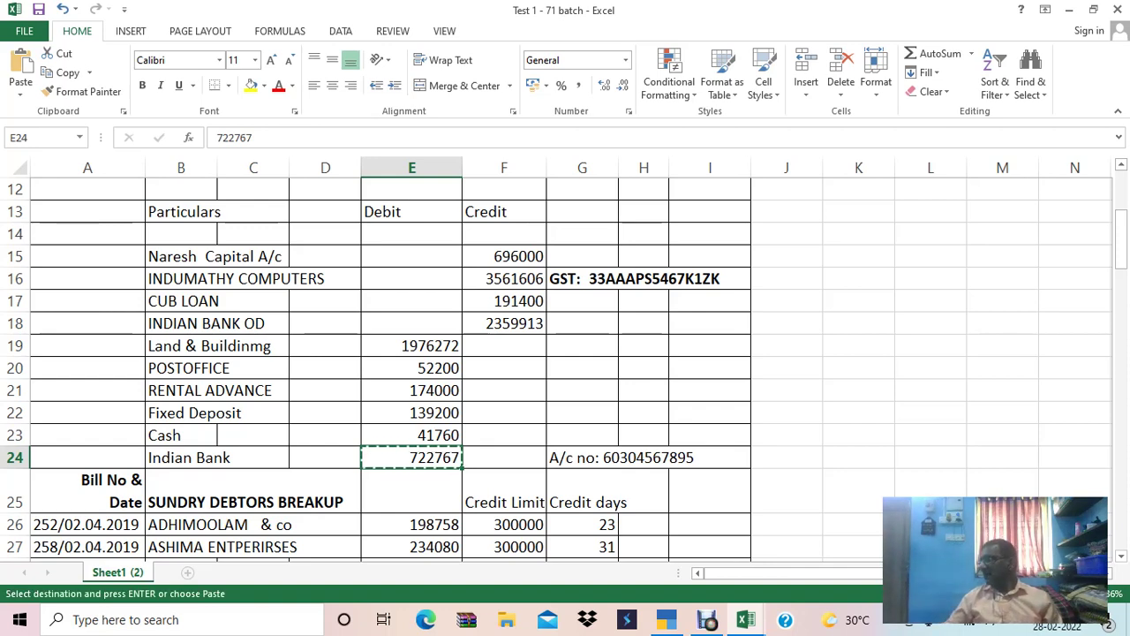
Paste 7,22,767.00 as INDIAN BANK's opening balance and confirm it as Dr.
key(alt+Tab)
key(ctrl+v)
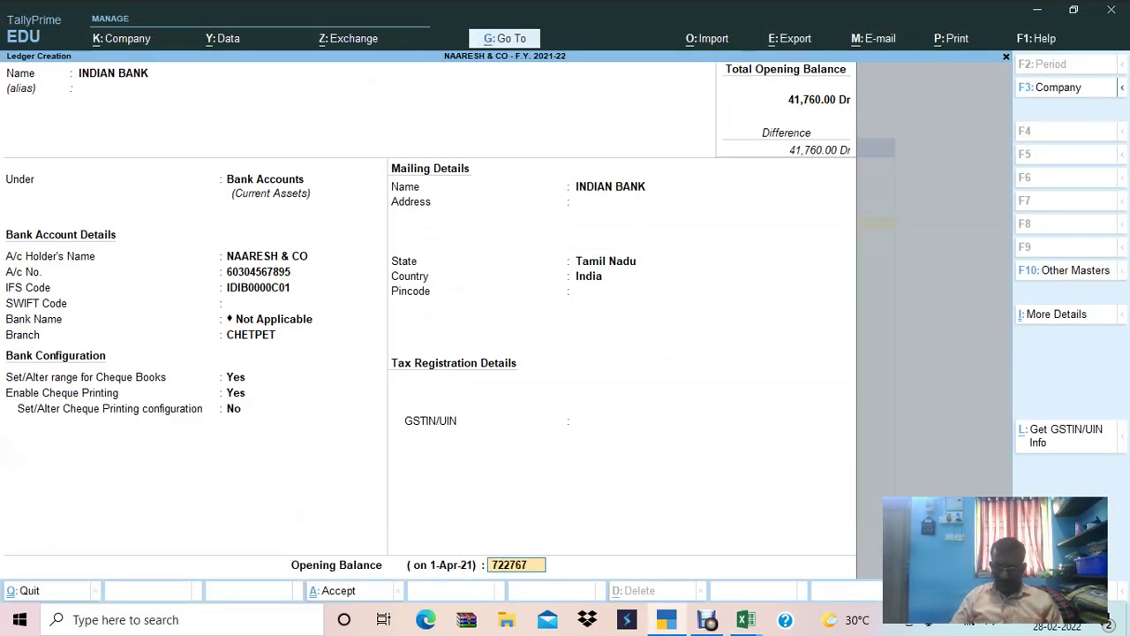
key(Return)
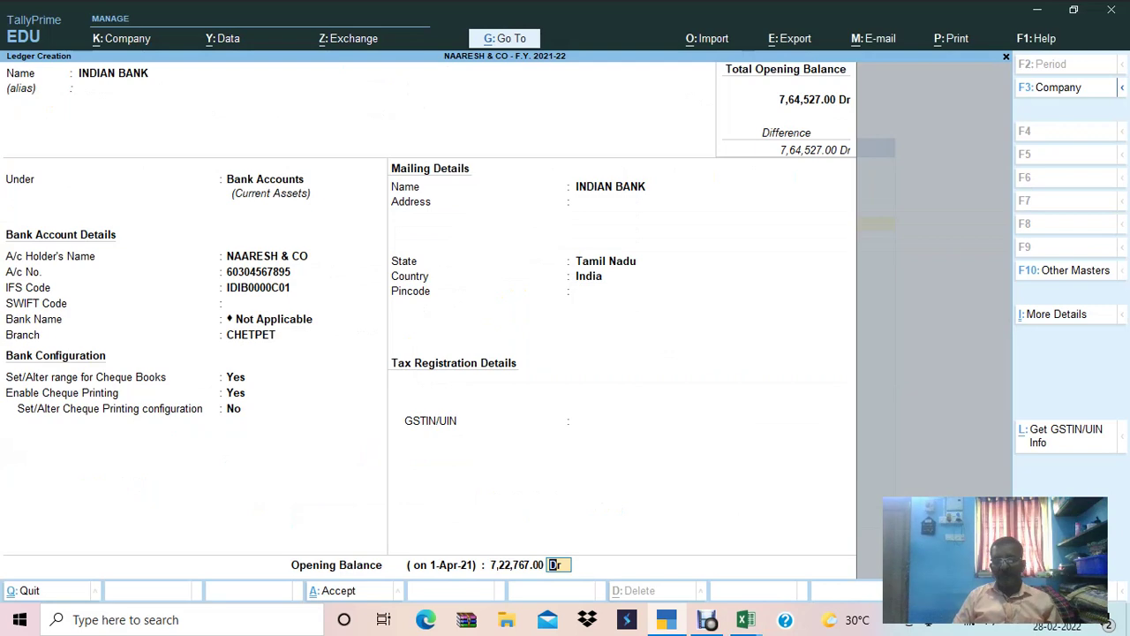
key(Return)
key(Return)
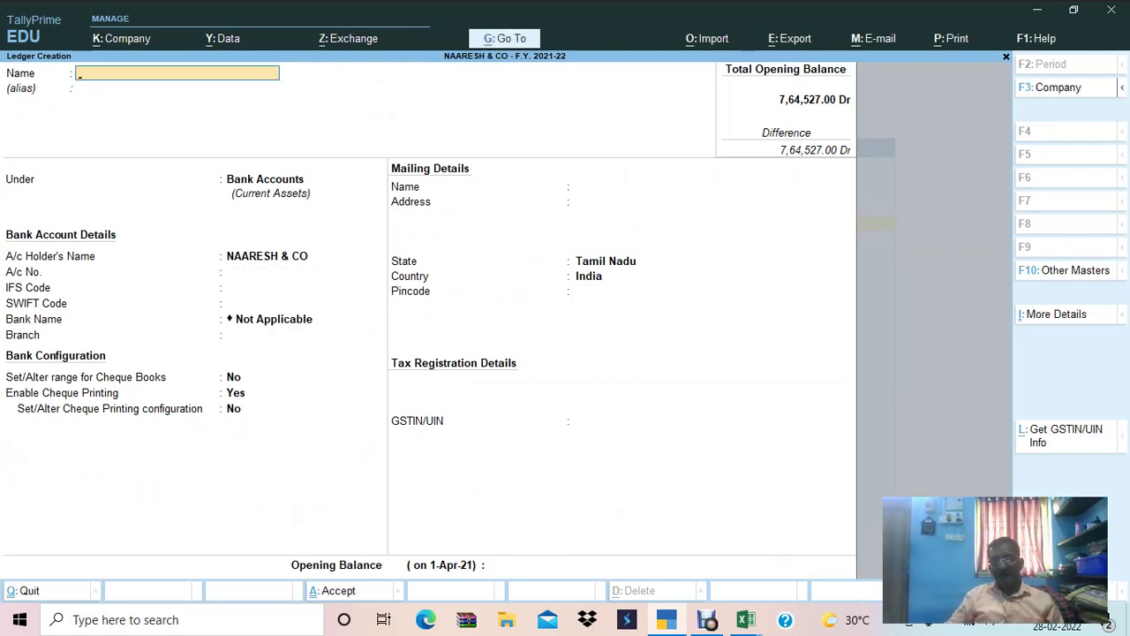
Check row 15 of the Excel trial balance sheet before returning to TallyPrime.
key(alt+Tab)
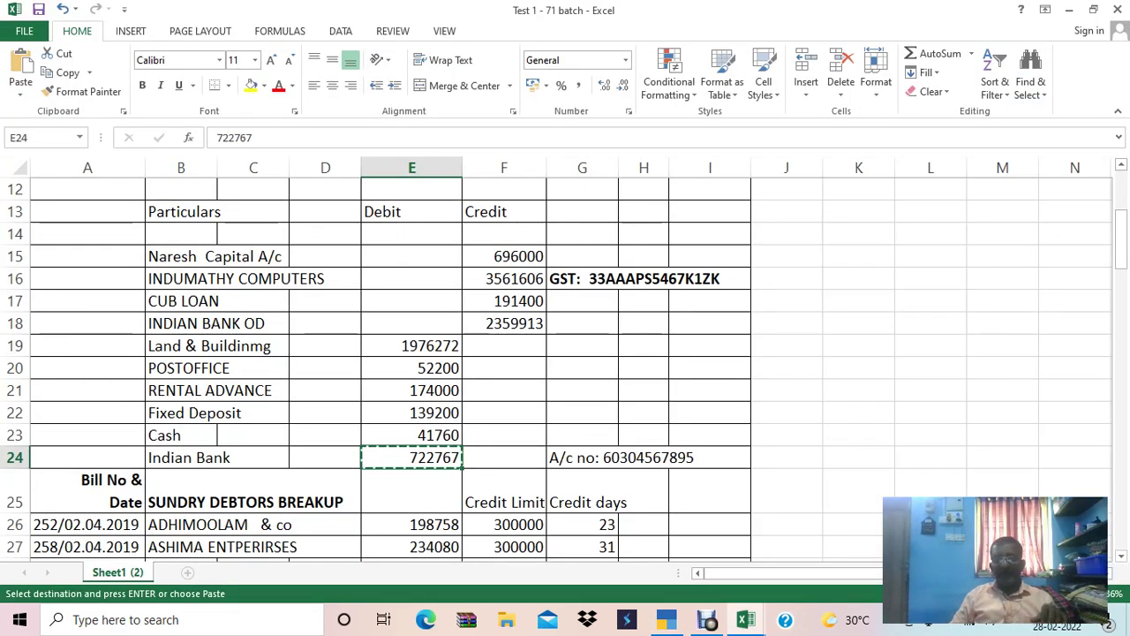
key(Up)
key(Up)
key(Up)
key(Up)
key(Up)
key(Up)
key(Up)
key(Up)
key(Up)
key(Up)
key(Down)
key(alt+Tab)
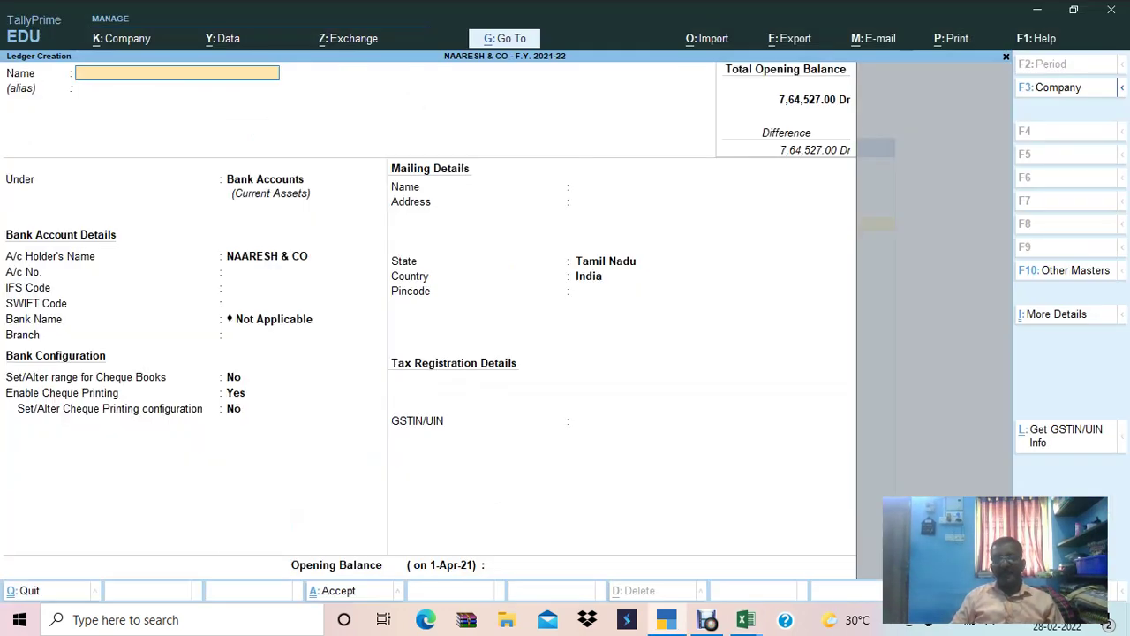
Exit ledger creation and start Multi Create from Chart of Accounts' Multi-Masters options.
key(Escape)
key(Escape)
key(Escape)
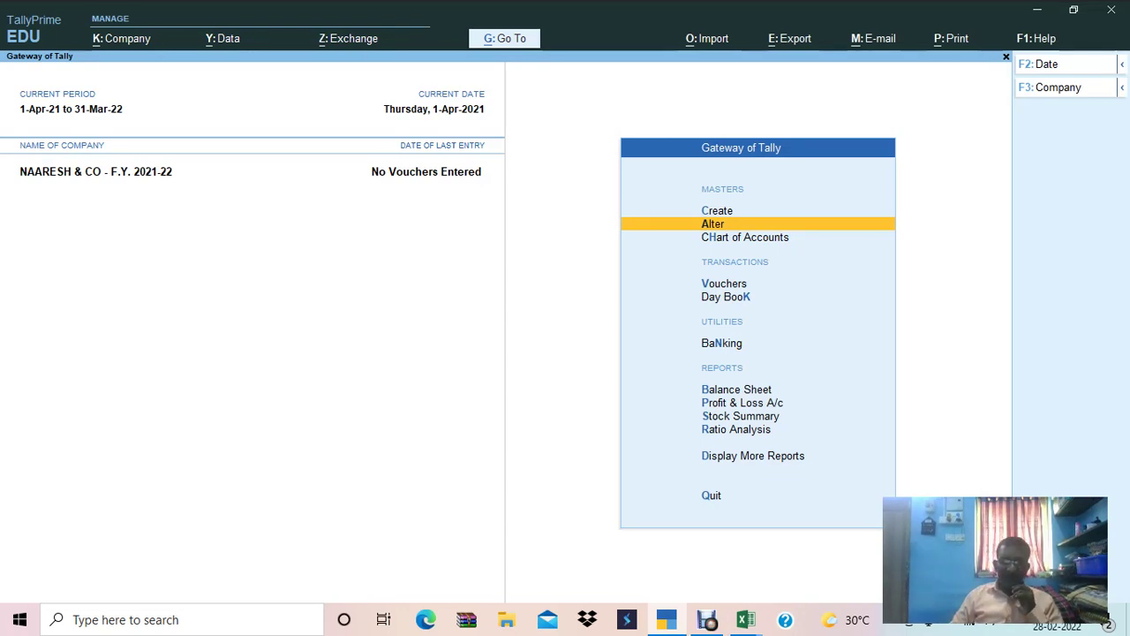
key(Down)
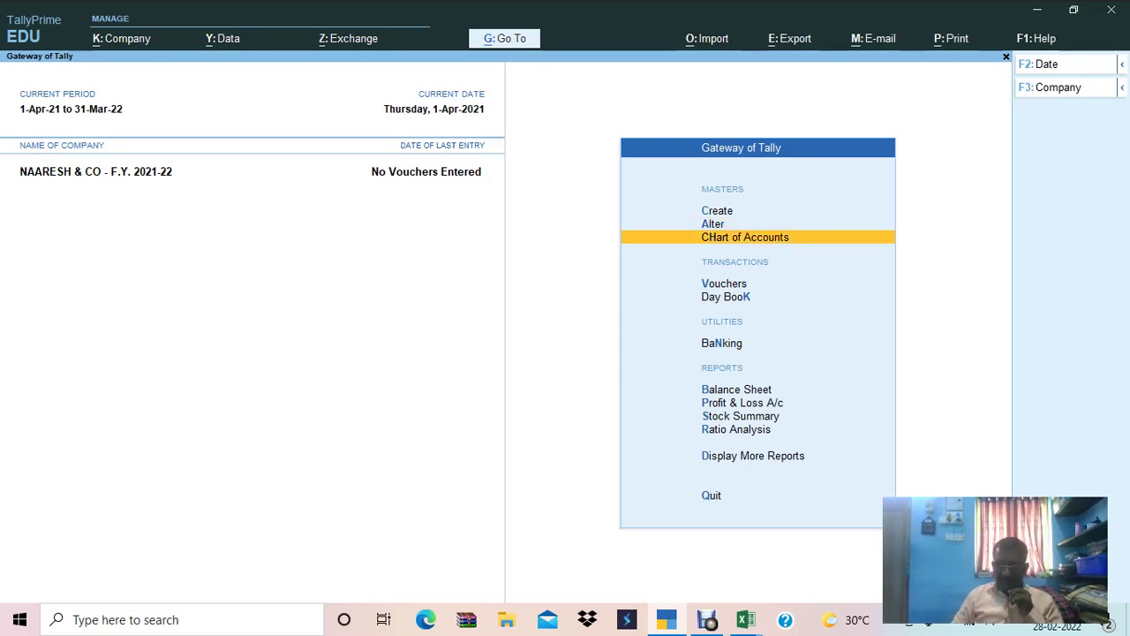
key(Return)
key(Return)
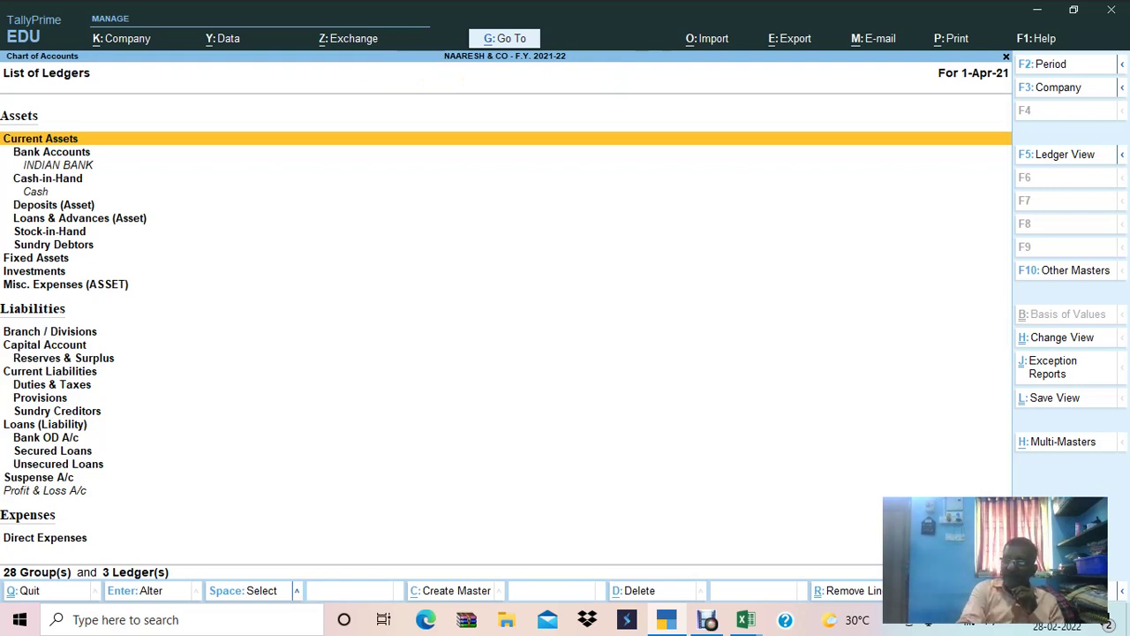
key(alt+h)
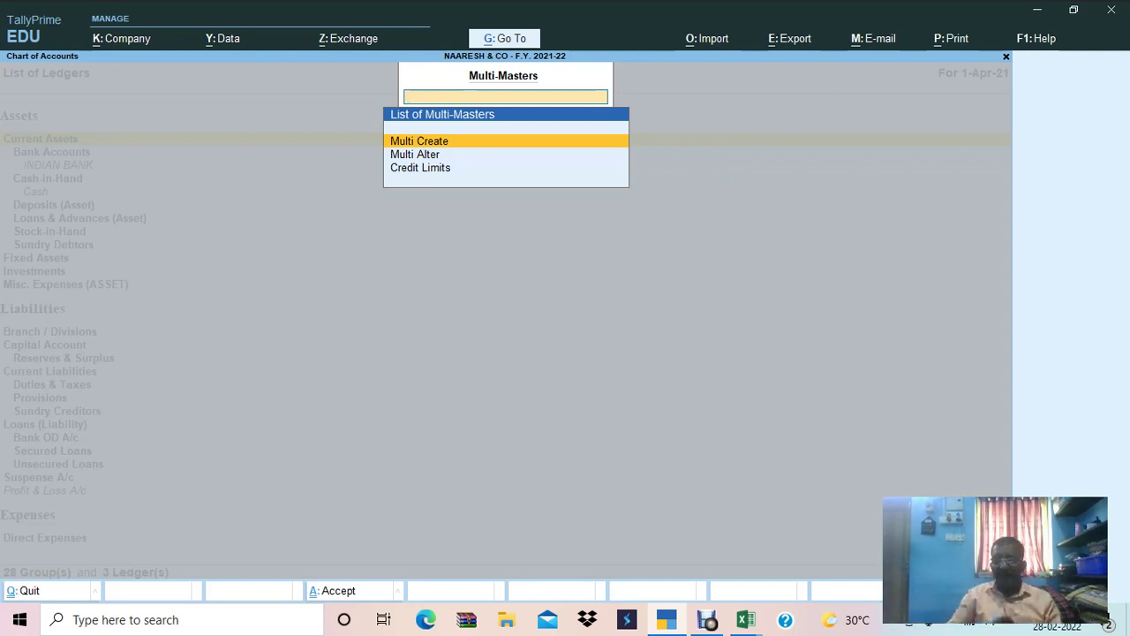
key(Return)
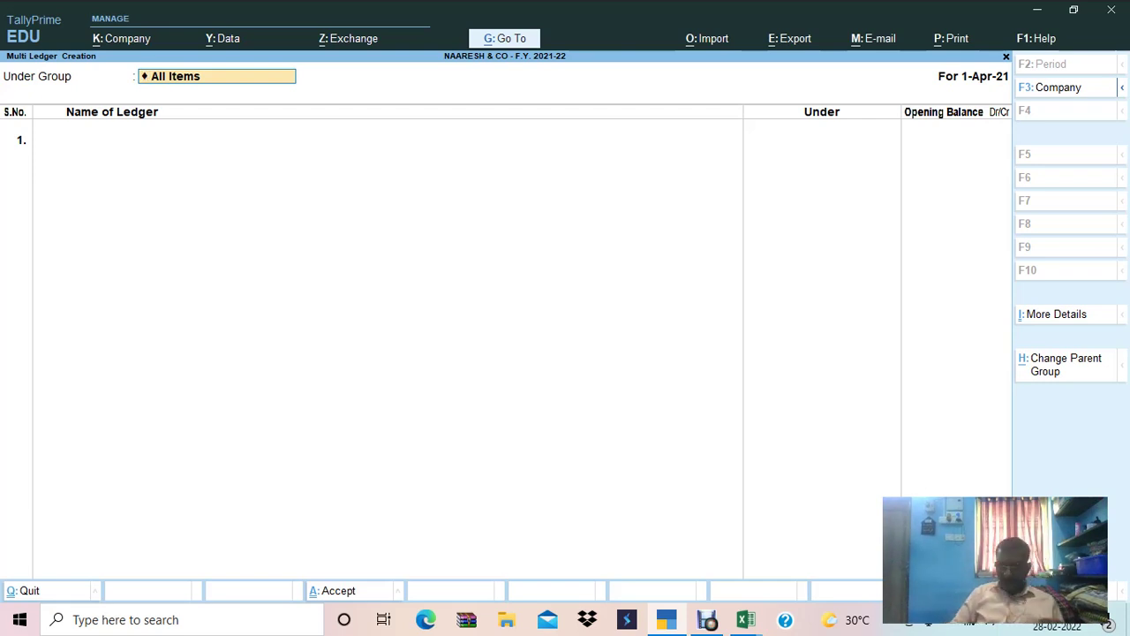
Accept All Items, then add the proprietor's capital ledger name from Excel B15 under Capital Account.
key(Return)
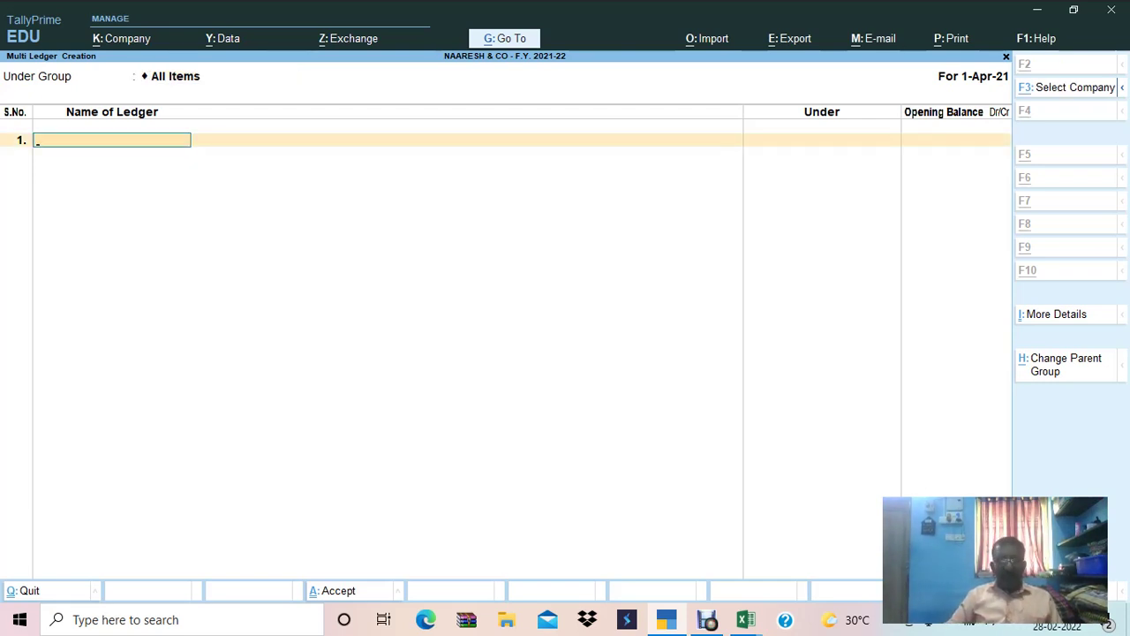
key(alt+Tab)
key(Left)
key(Left)
key(Left)
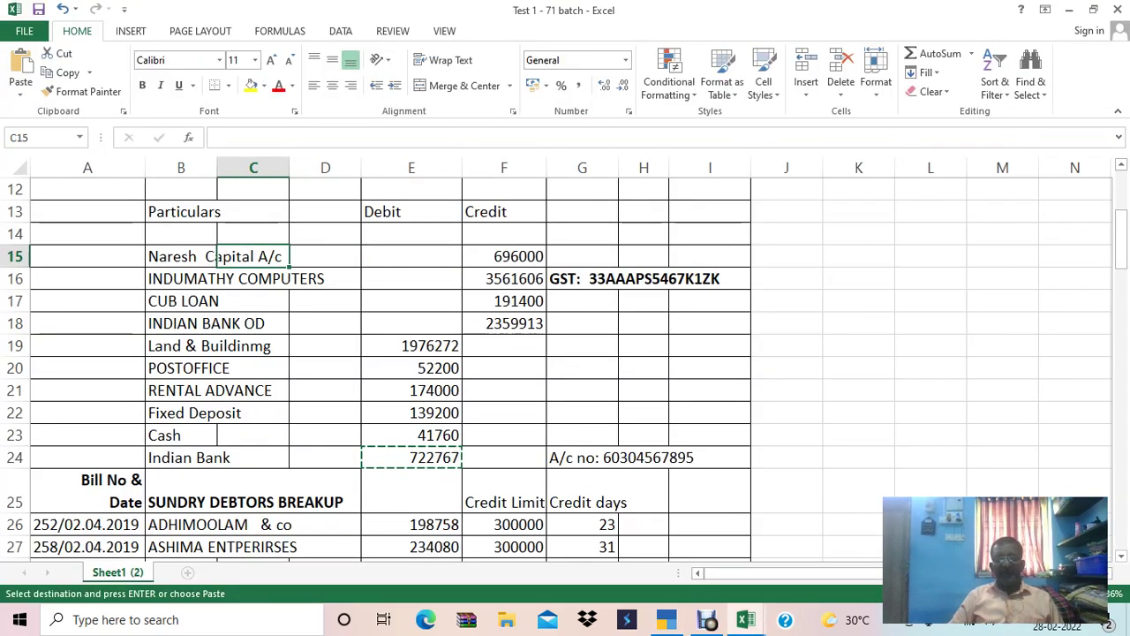
key(ctrl+c)
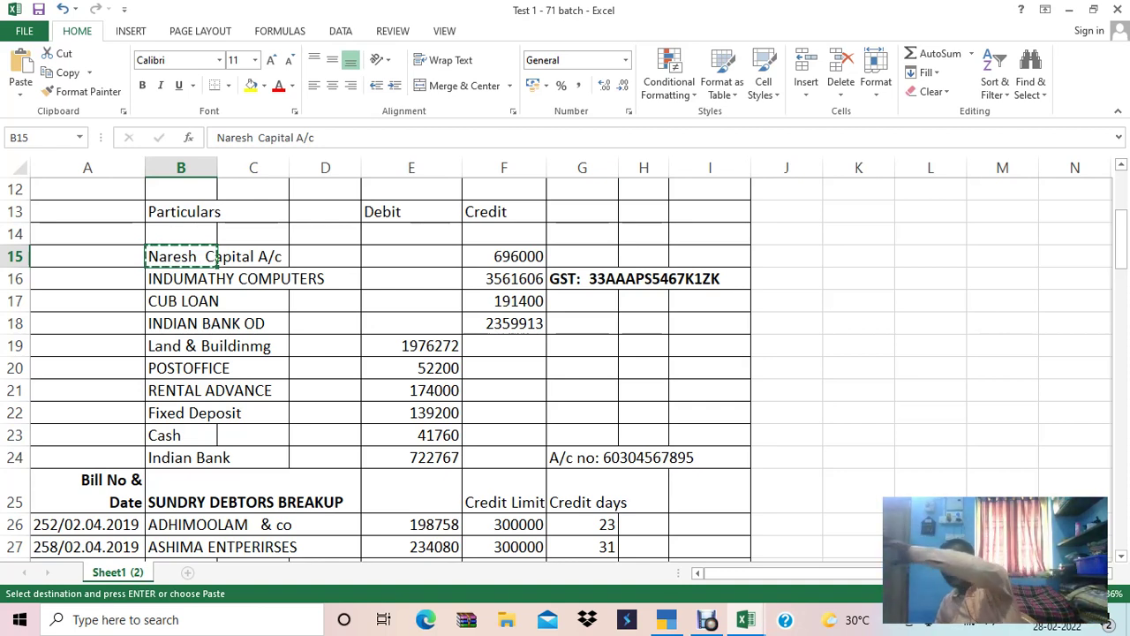
key(alt+Tab)
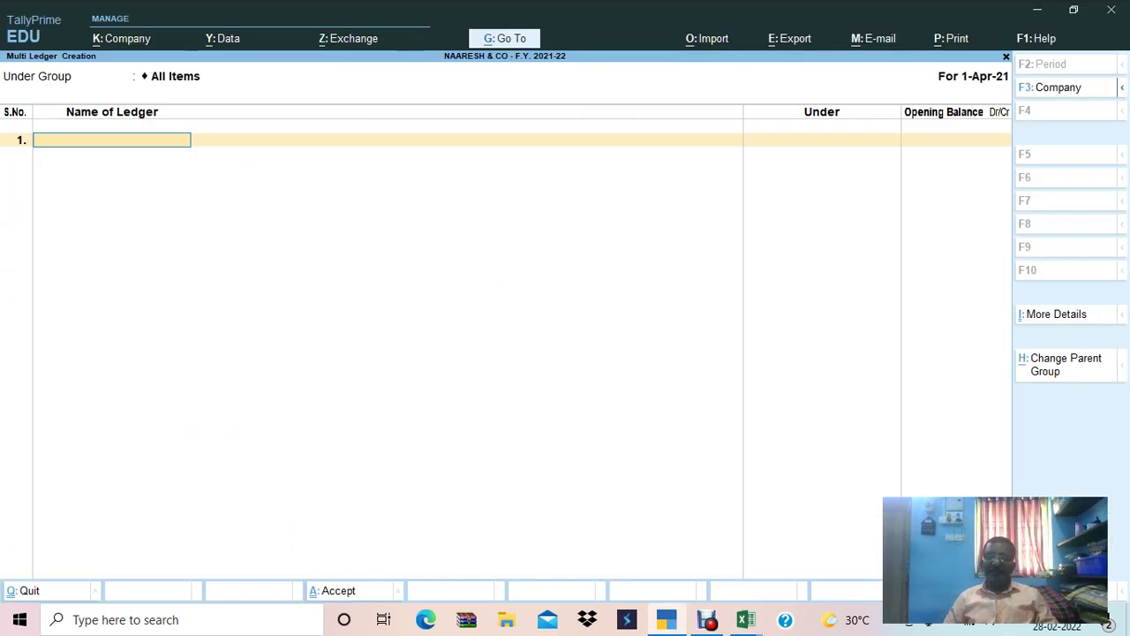
key(ctrl+alt+v)
key(Return)
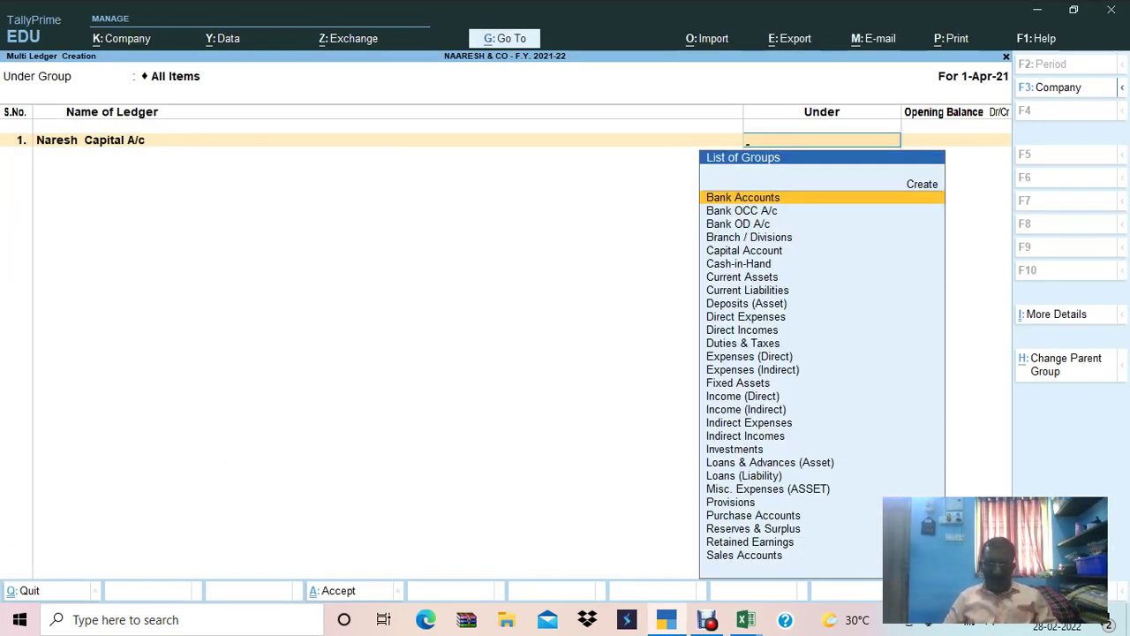
text(CAPI)
key(Return)
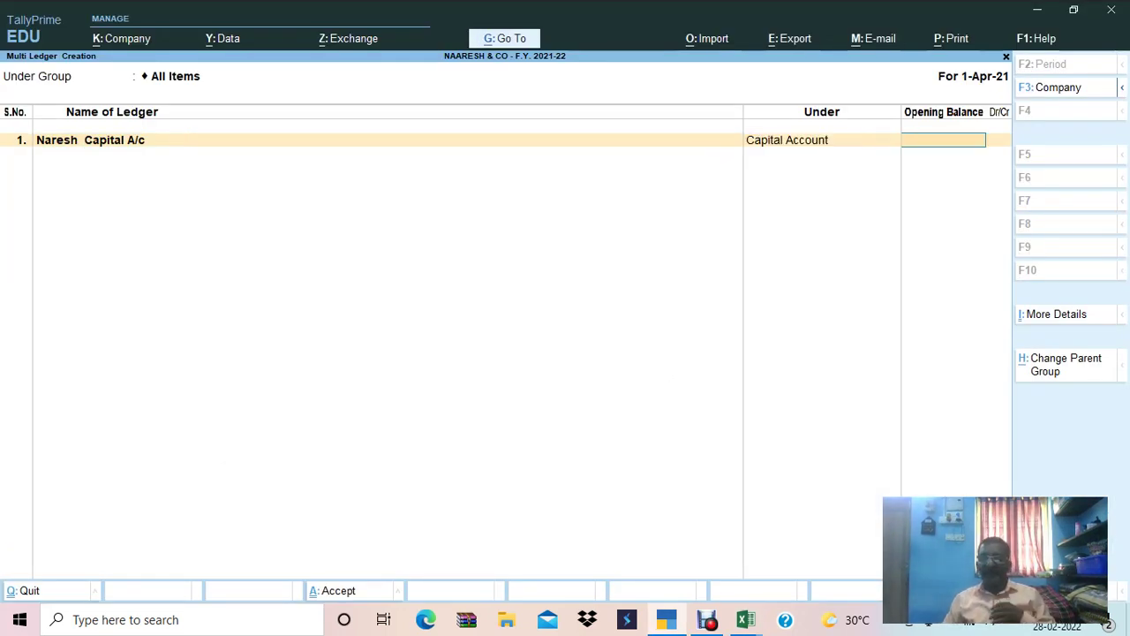
Enter 6,96,000 as the capital ledger's credit opening balance.
key(alt+Tab)
key(Right)
key(Right)
key(Right)
key(Right)
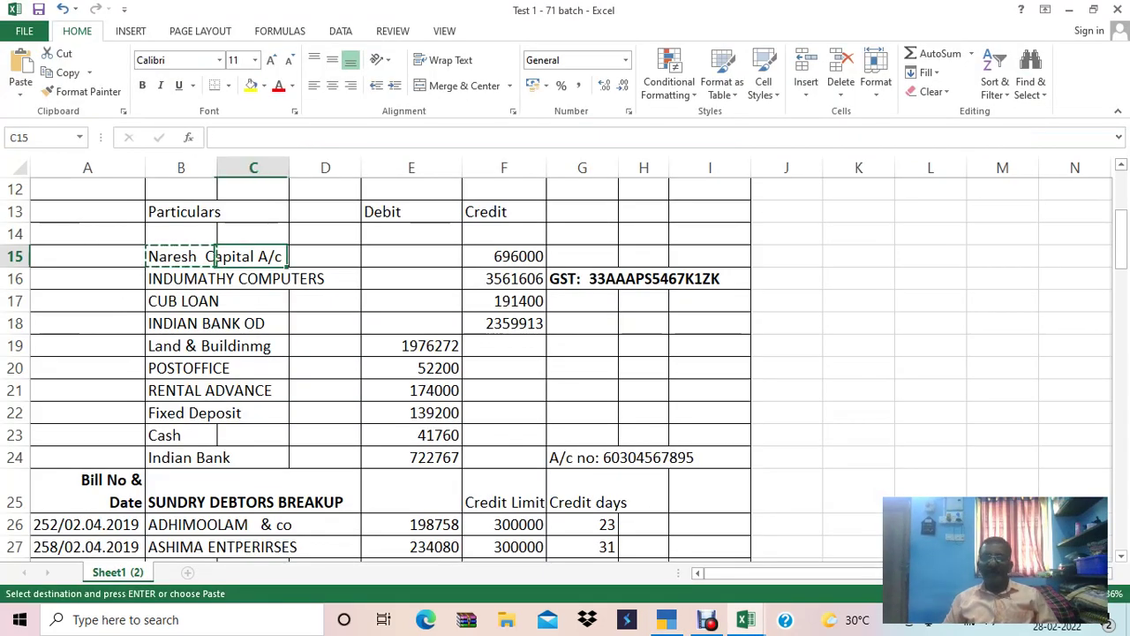
key(shift+space)
key(alt+Tab)
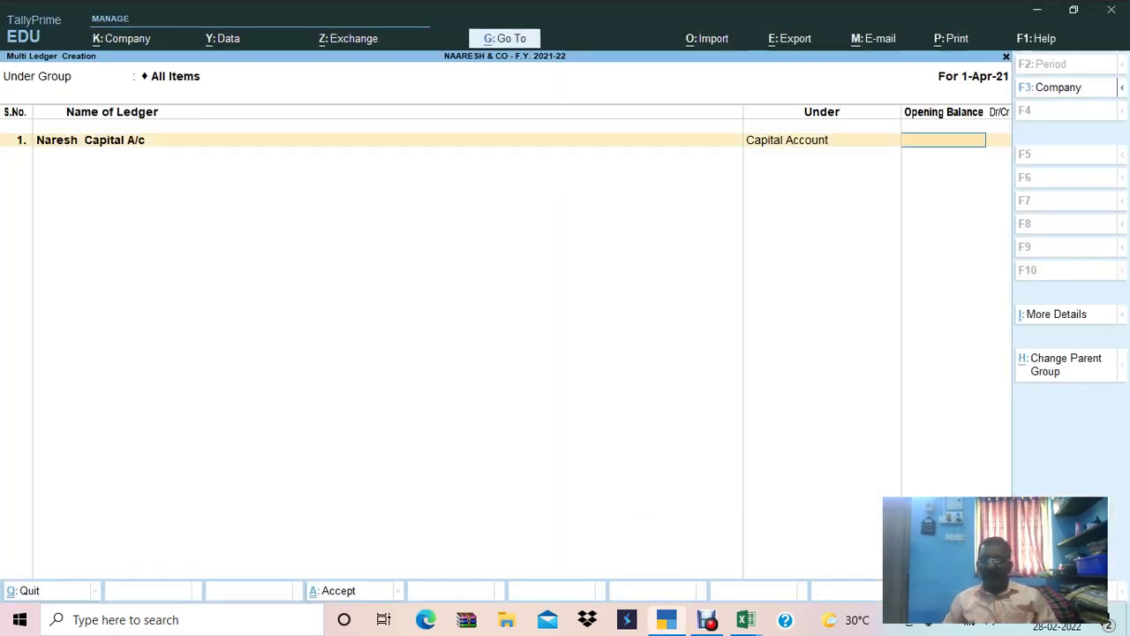
text(6,96,000)
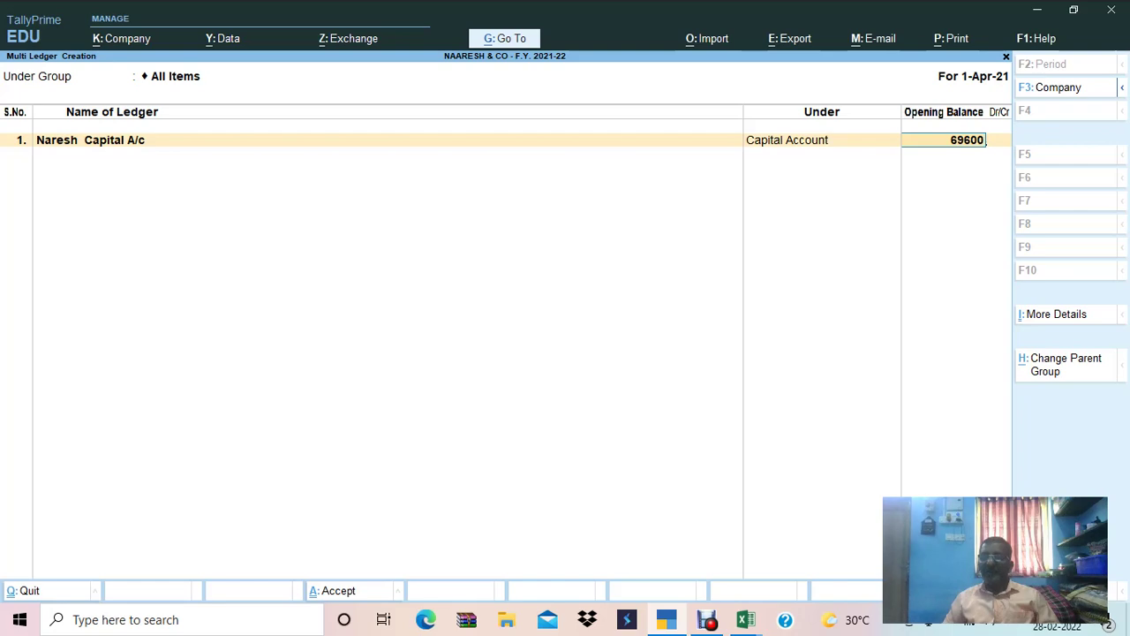
key(Return)
key(Return)
Move to row 16 in the Excel sheet and copy the amount in F16.
key(alt+Tab)
key(Down)
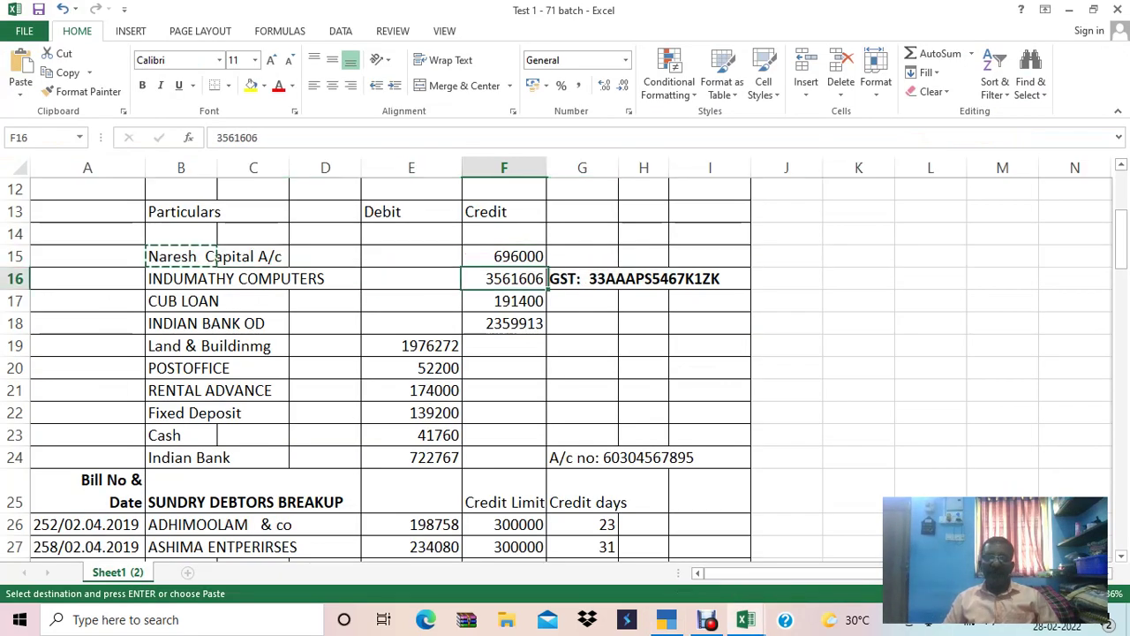
key(Left)
key(Left)
key(Right)
key(Right)
key(Right)
key(Left)
key(ctrl+c)
key(alt+Tab)
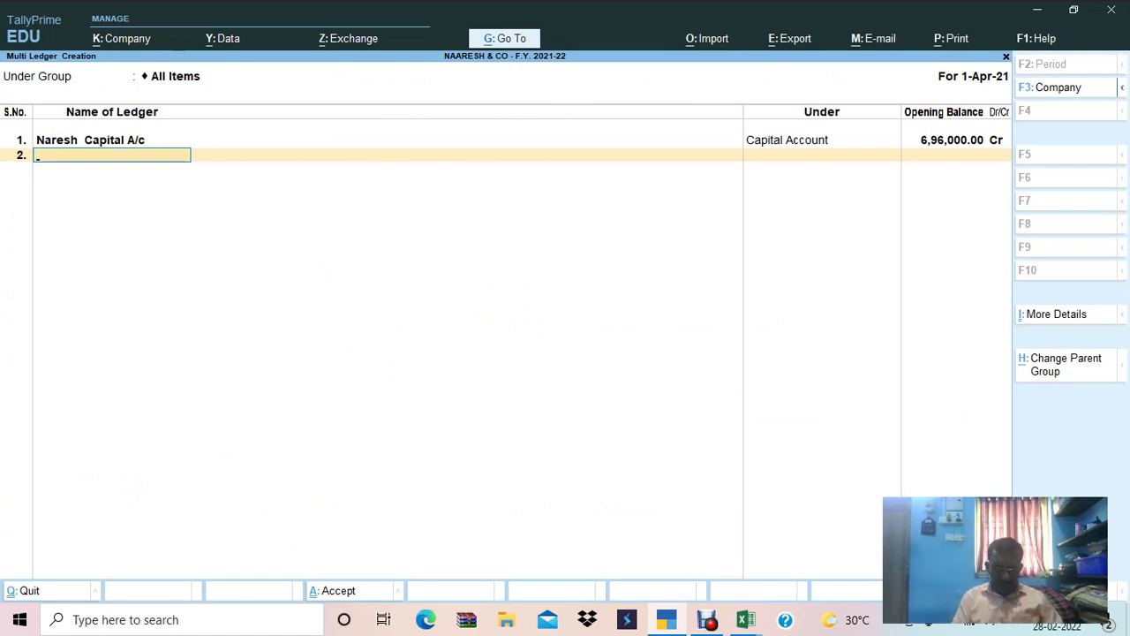
key(alt+Tab)
Add INDUMATHY COMPUTERS, copied from Excel B16, as ledger 2 under Sundry Creditors.
key(Left)
key(Left)
key(Left)
key(Left)
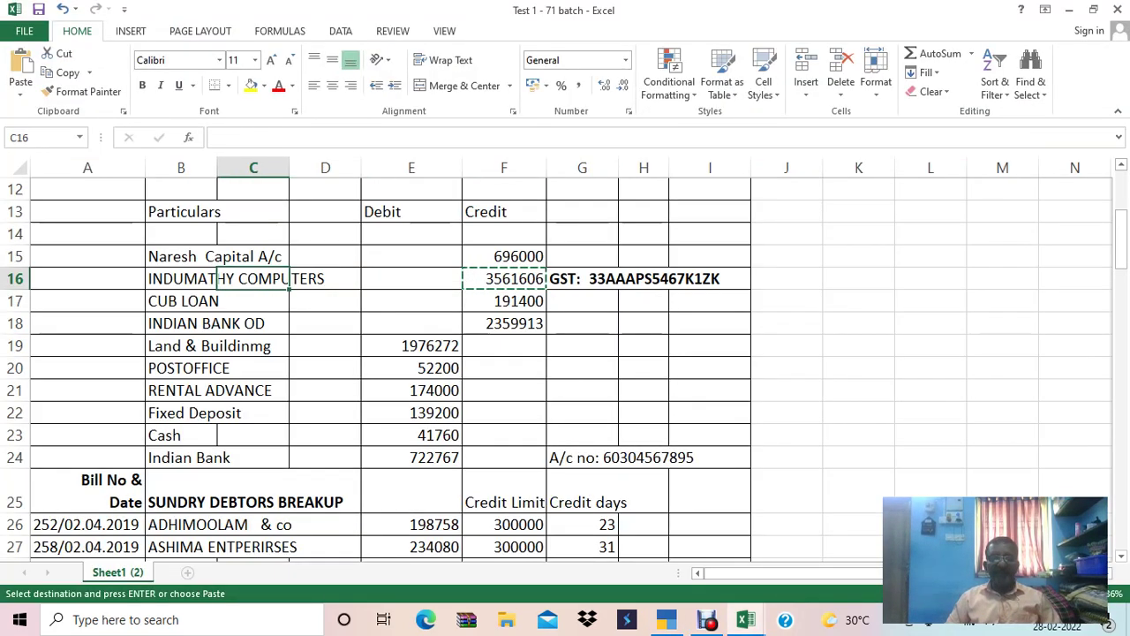
key(ctrl+c)
key(alt+Tab)
key(ctrl+alt+v)
key(Return)
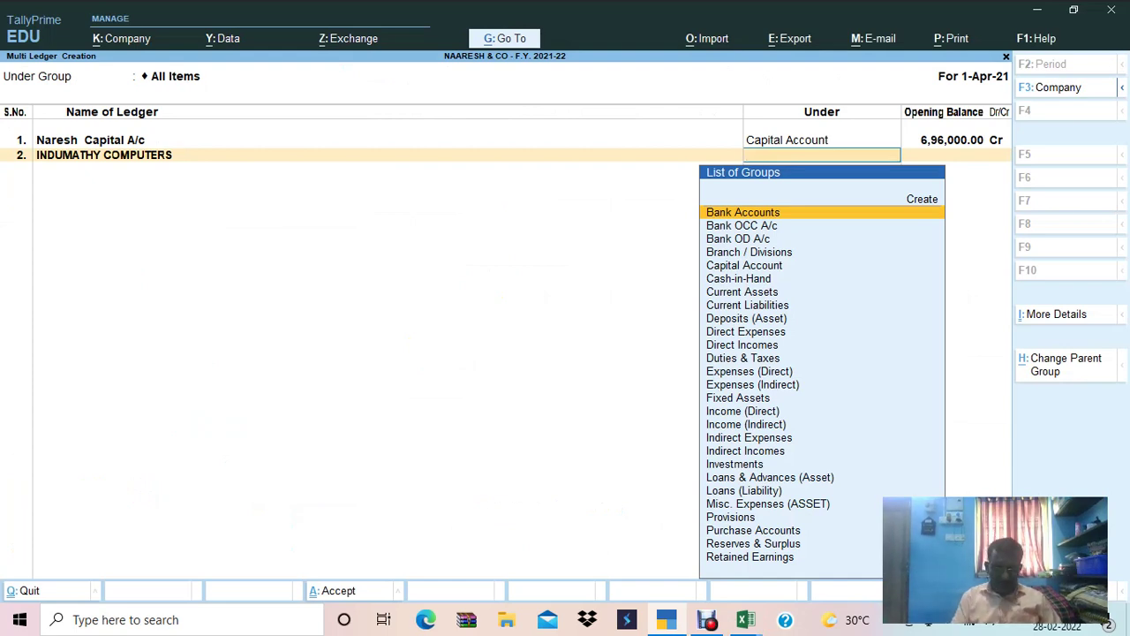
text(SUN)
key(Down)
key(Return)
Paste 35,61,606 from F16 as its credit opening balance and close the bill-wise breakup.
key(alt+Tab)
key(Right)
key(Right)
key(Right)
key(Right)
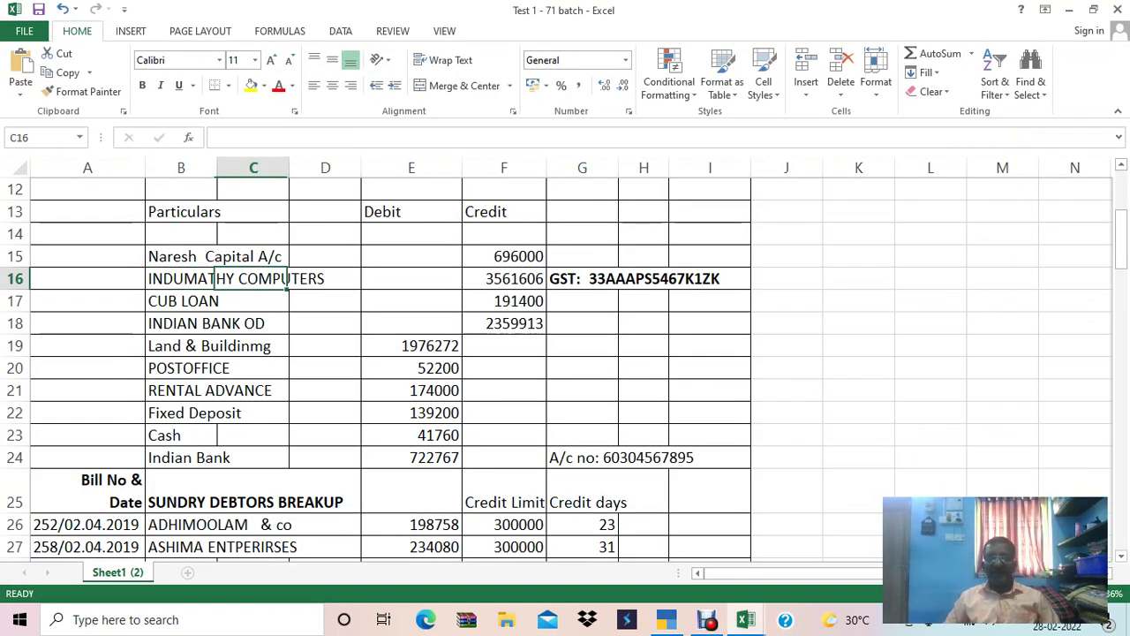
key(ctrl+c)
key(alt+Tab)
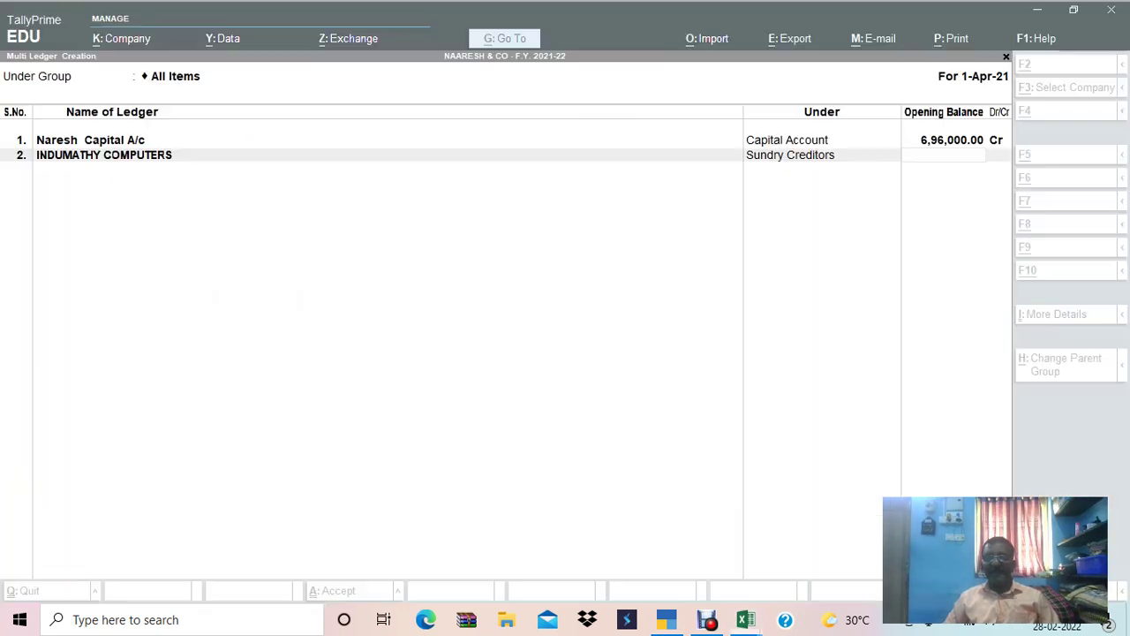
key(ctrl+alt+v)
key(Return)
key(Return)
key(Return)
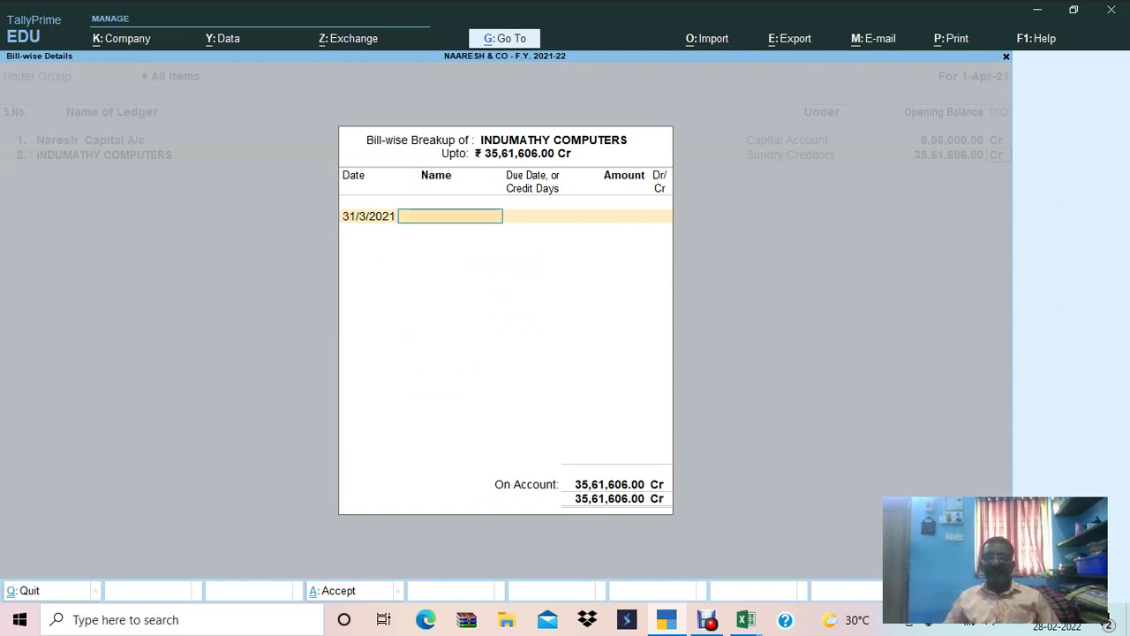
key(Return)
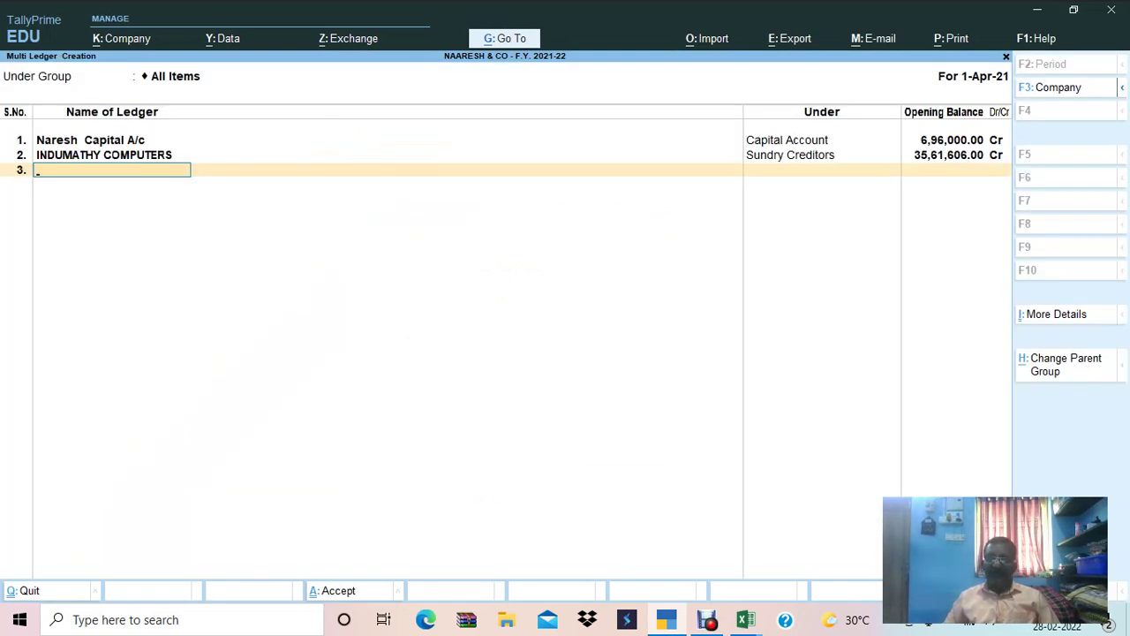
Reopen INDUMATHY COMPUTERS' bill-wise breakup, clear the bill date, and close it again.
key(BackSpace)
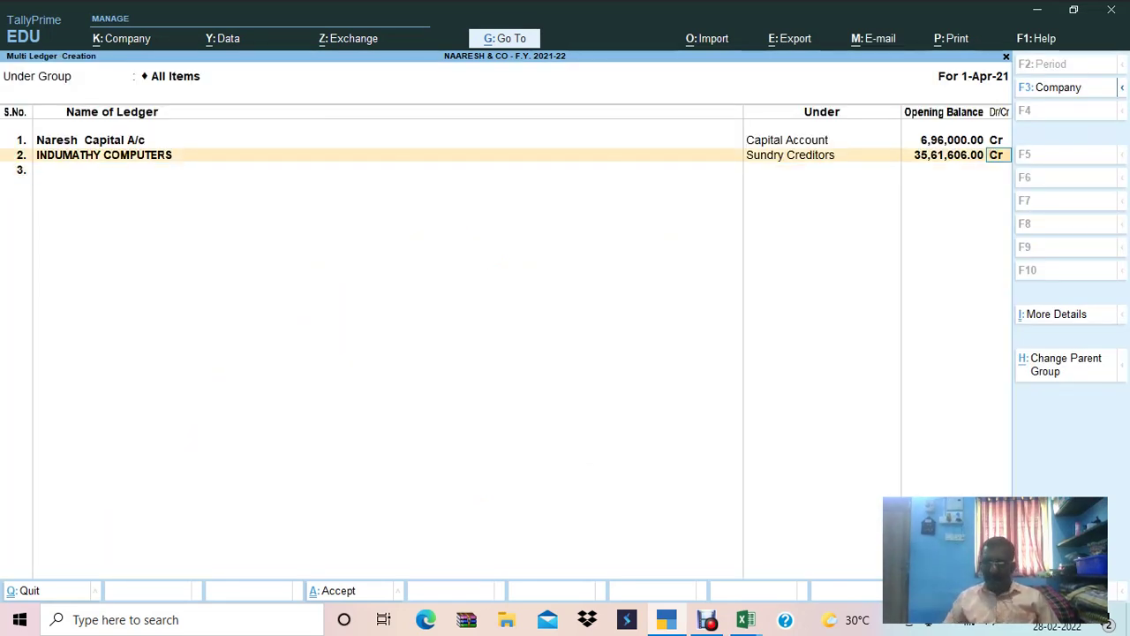
key(Return)
key(BackSpace)
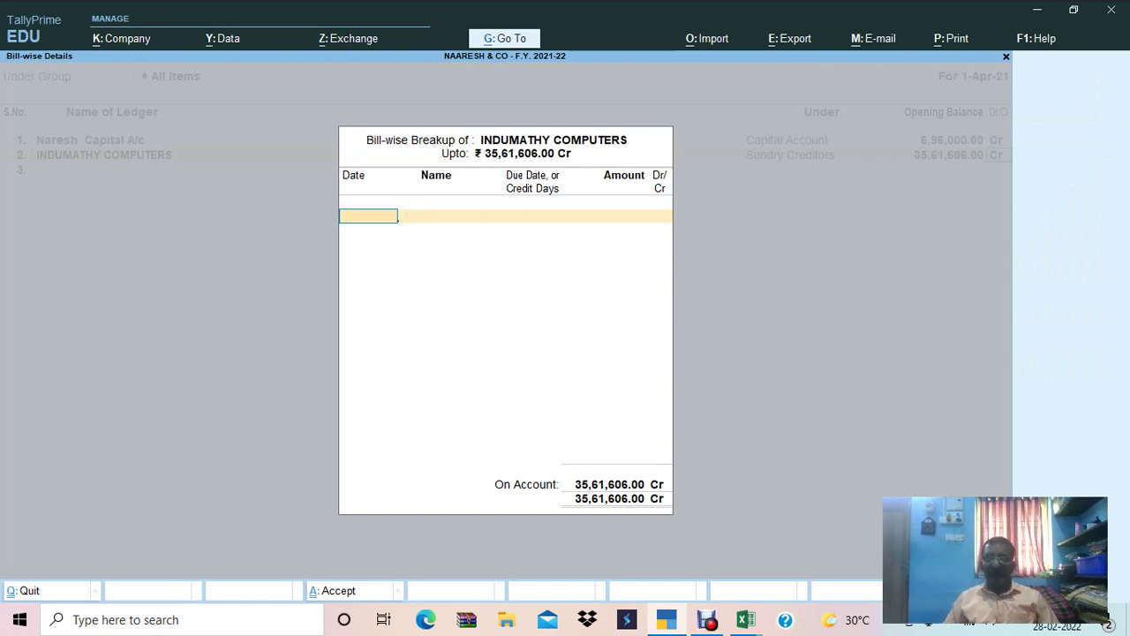
key(Return)
key(BackSpace)
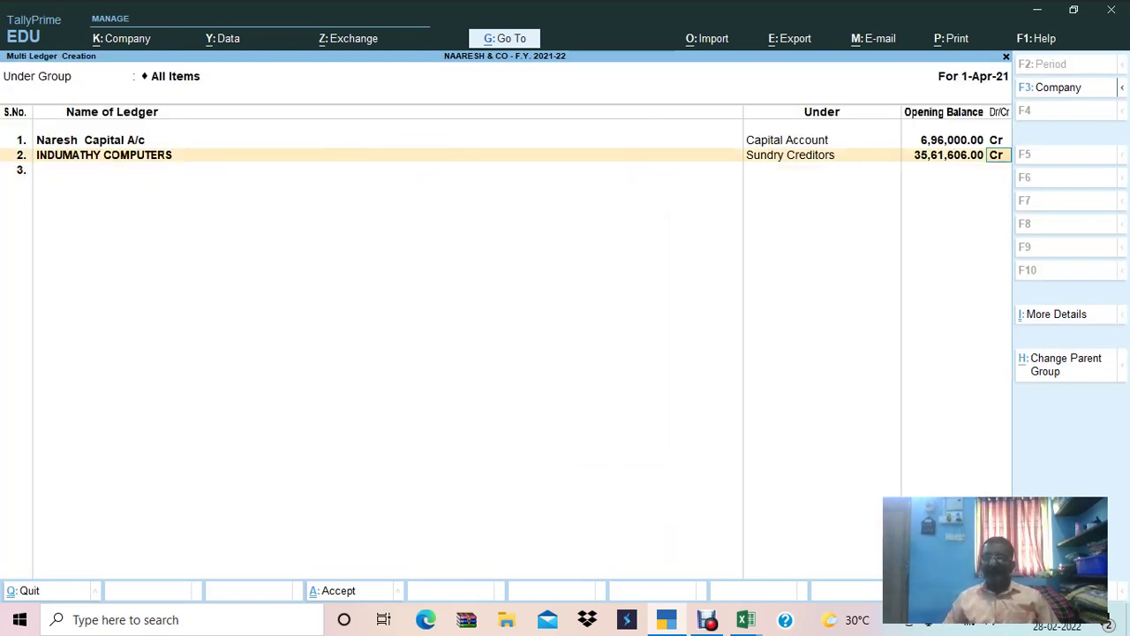
key(Return)
key(Return)
key(Return)
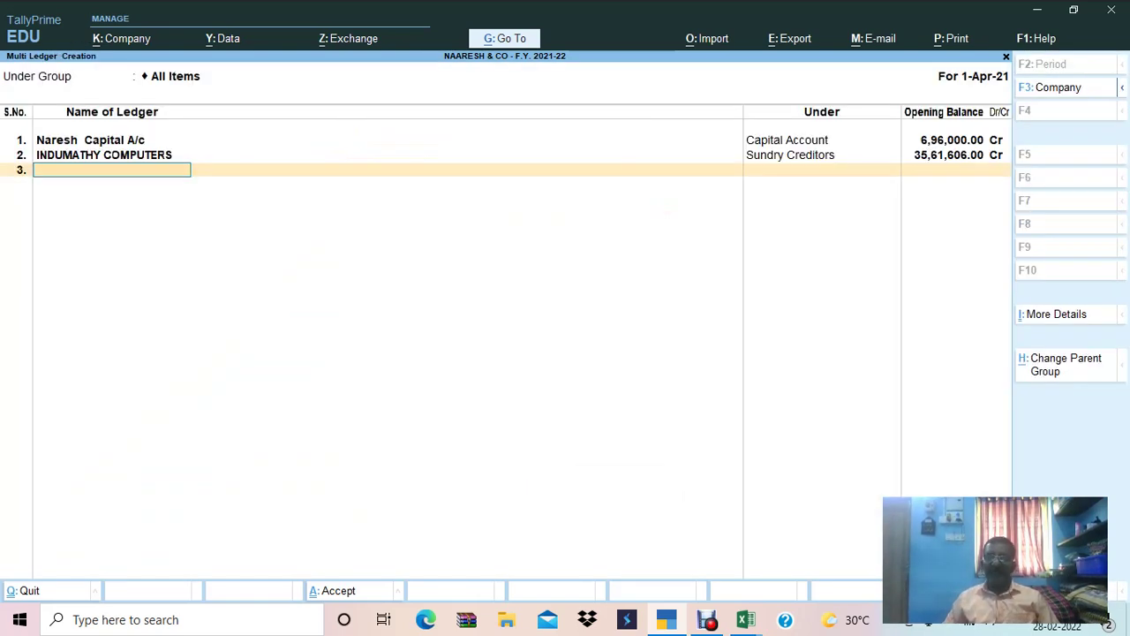
key(alt+Tab)
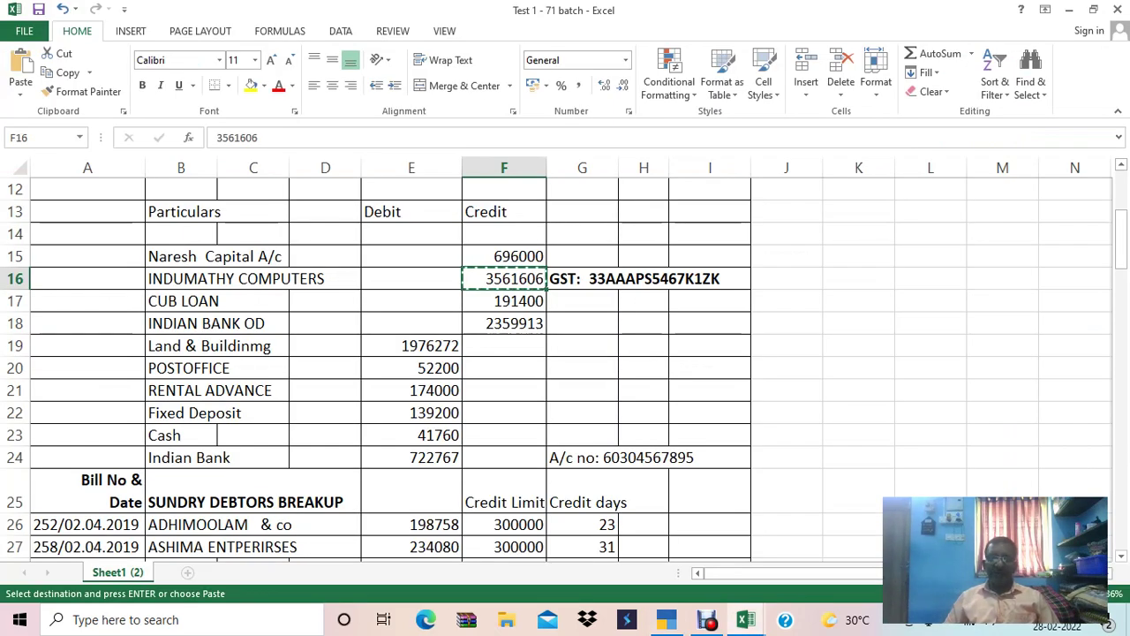
Add CUB LOAN, copied from Excel B17, as ledger 3 under Loans (Liability).
key(Escape)
key(Left)
key(Left)
key(Left)
key(Left)
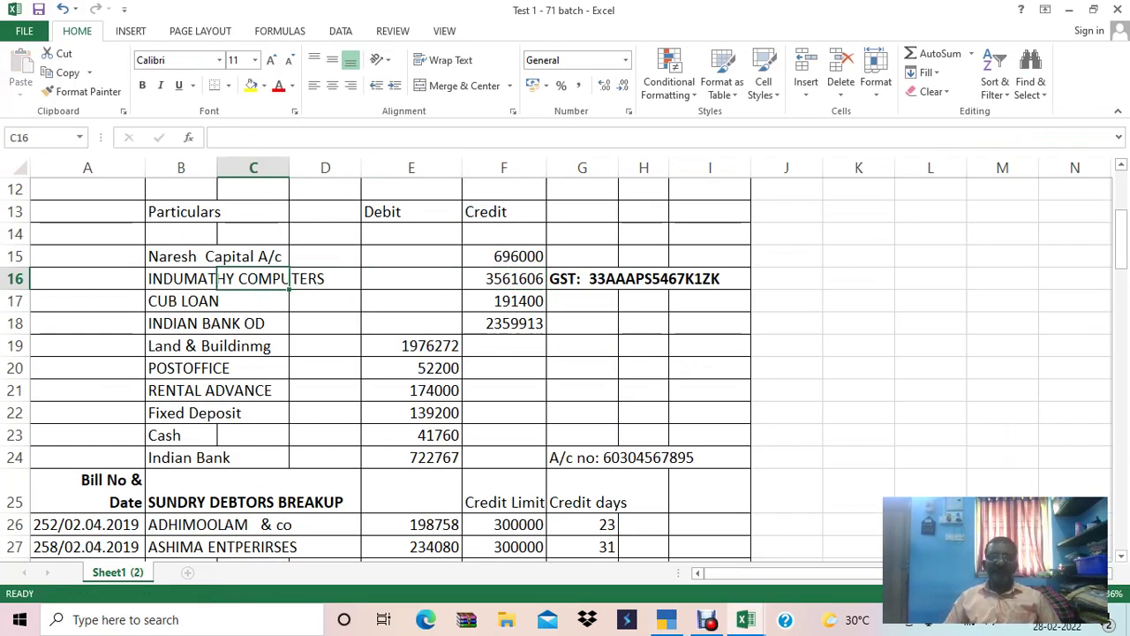
key(Down)
key(ctrl+c)
key(alt+Tab)
key(ctrl+alt+v)
key(Return)
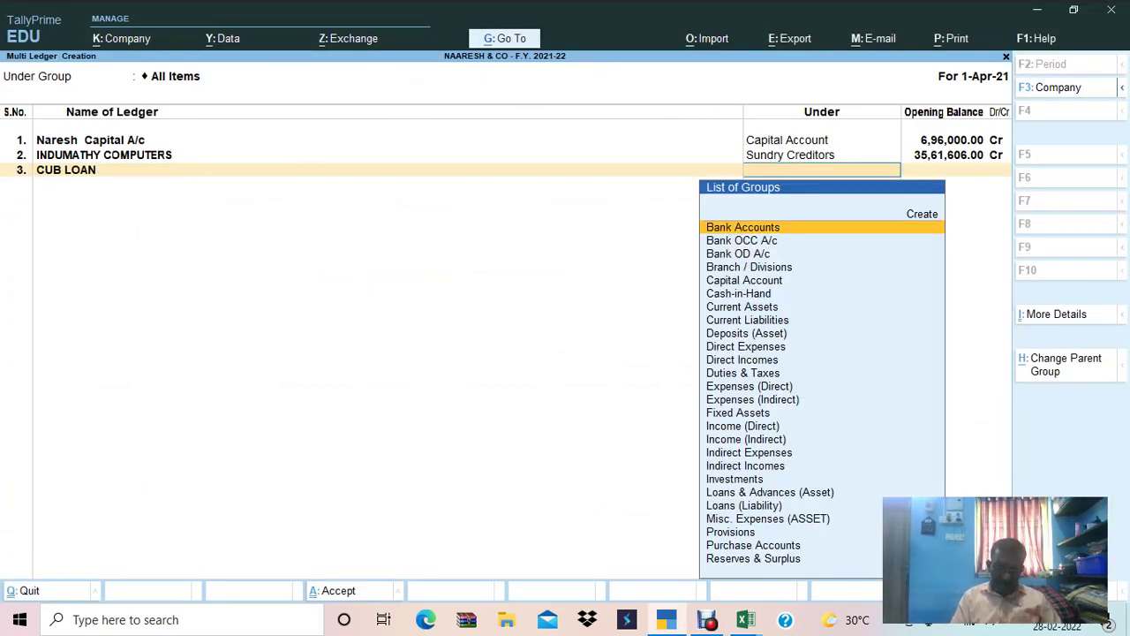
text(lo)
key(Down)
key(Return)
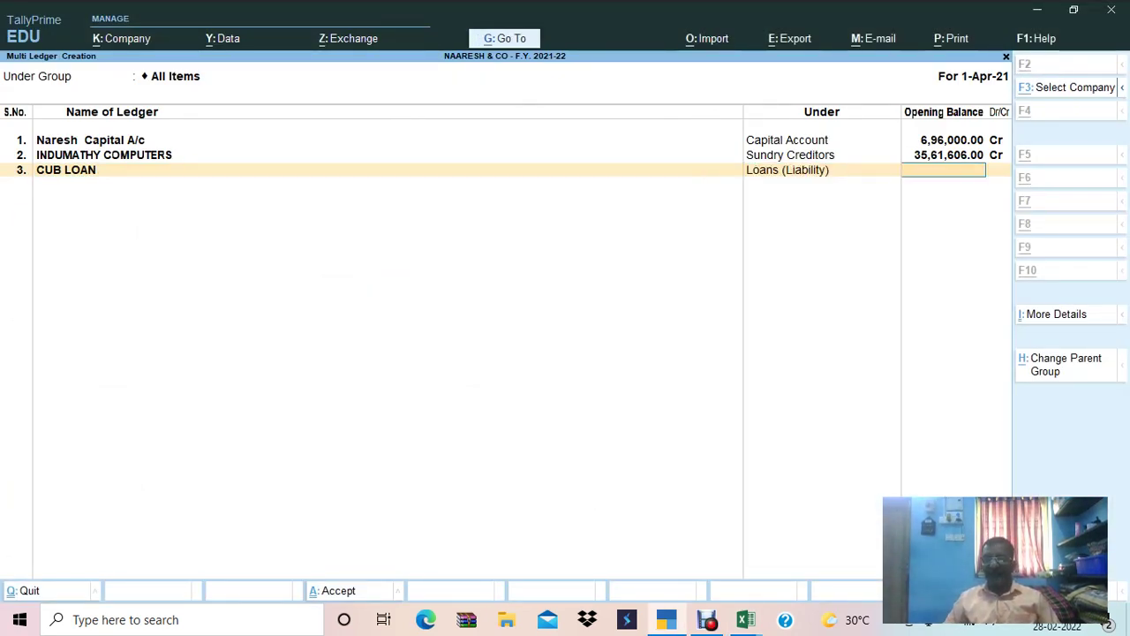
Paste 1,91,400 from Excel as CUB LOAN's credit opening balance.
key(alt+Tab)
key(Right)
key(Right)
key(Right)
key(Right)
key(ctrl+c)
key(alt+Tab)
key(ctrl+alt+v)
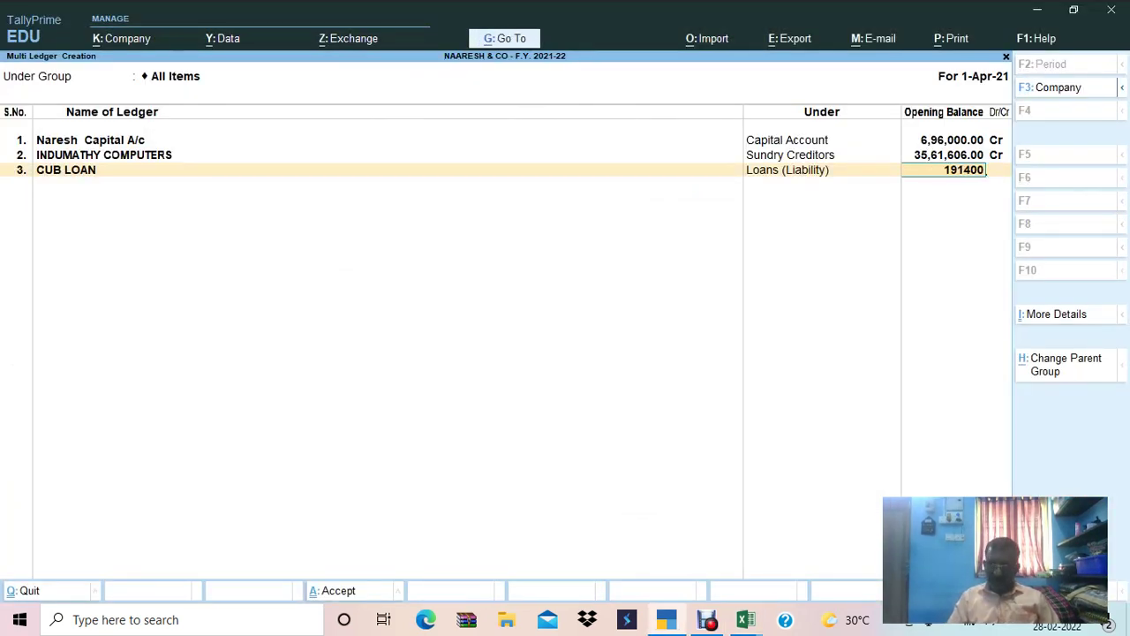
key(Return)
key(Return)
Add INDIAN BANK OD, copied from Excel B18, as ledger 4 under Bank OD A/c.
key(alt+Tab)
key(Down)
key(Left)
key(Left)
key(Left)
key(Left)
key(ctrl+c)
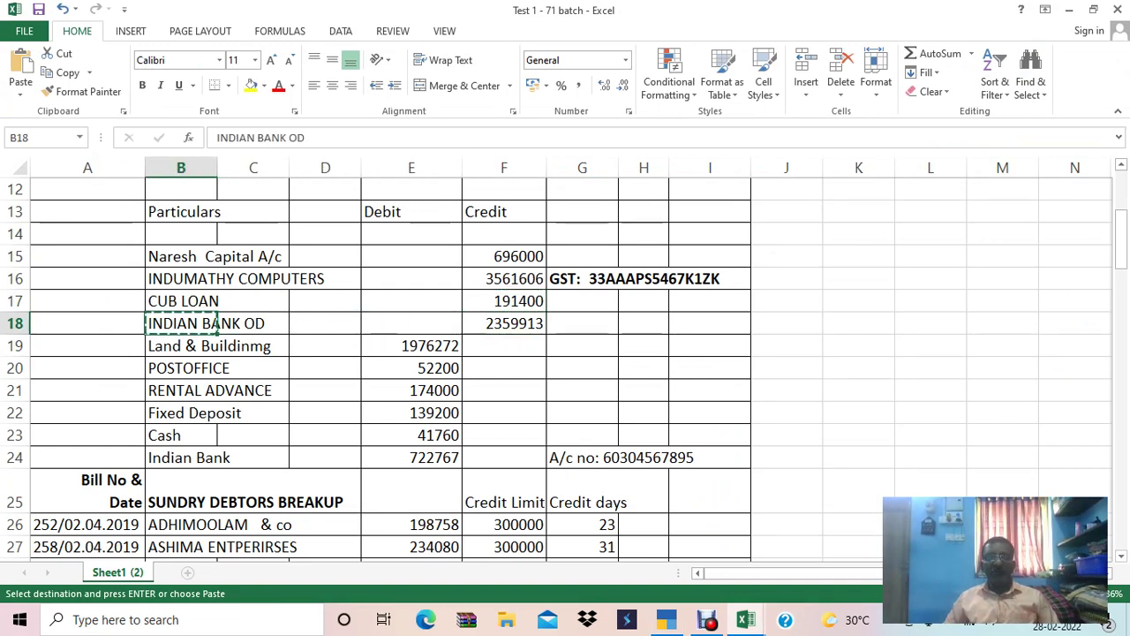
key(alt+Tab)
key(ctrl+alt+v)
key(Return)
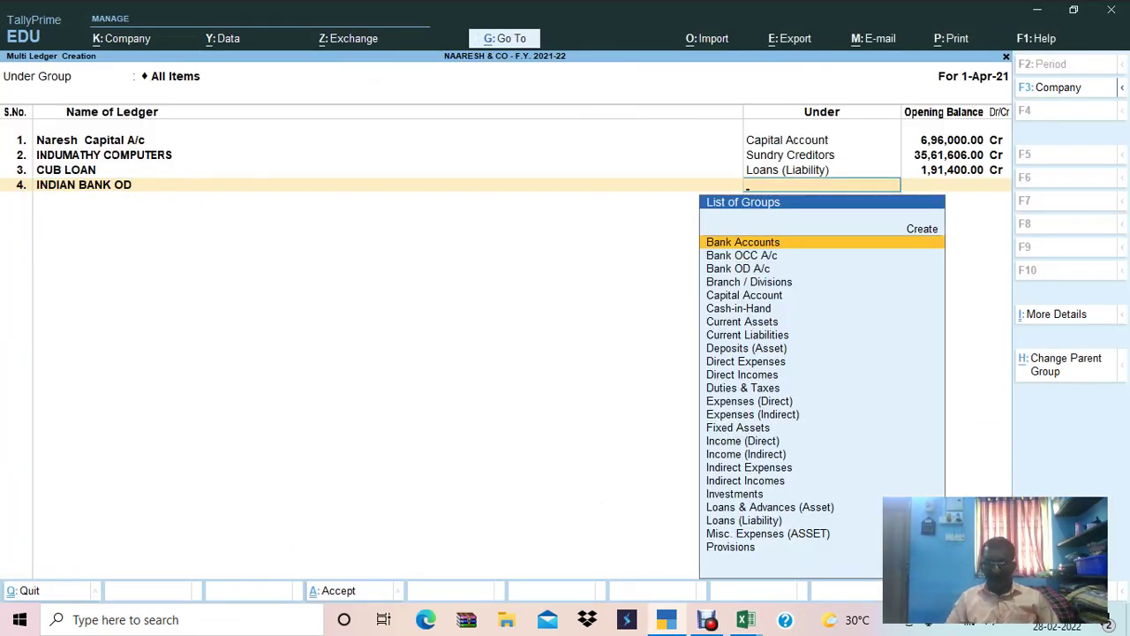
text(OD)
key(Return)
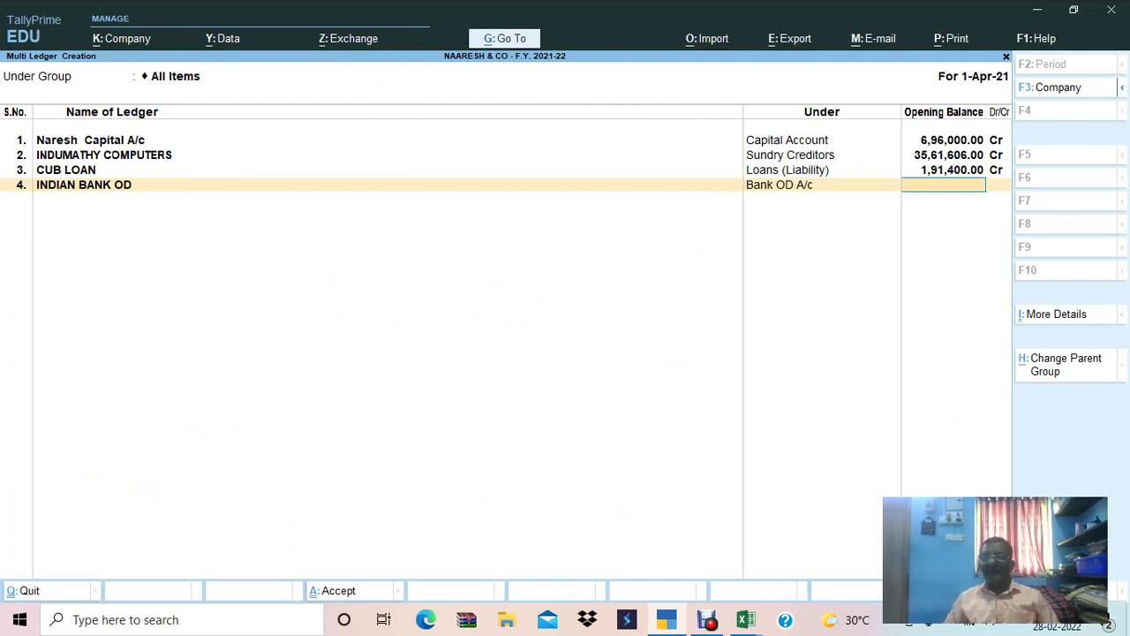
Paste 23,59,913 as INDIAN BANK OD's credit opening balance, then locate the Land & Buildinmg row.
key(alt+Tab)
key(Right)
key(Right)
key(Right)
key(Right)
key(ctrl+c)
key(alt+Tab)
key(ctrl+alt+v)
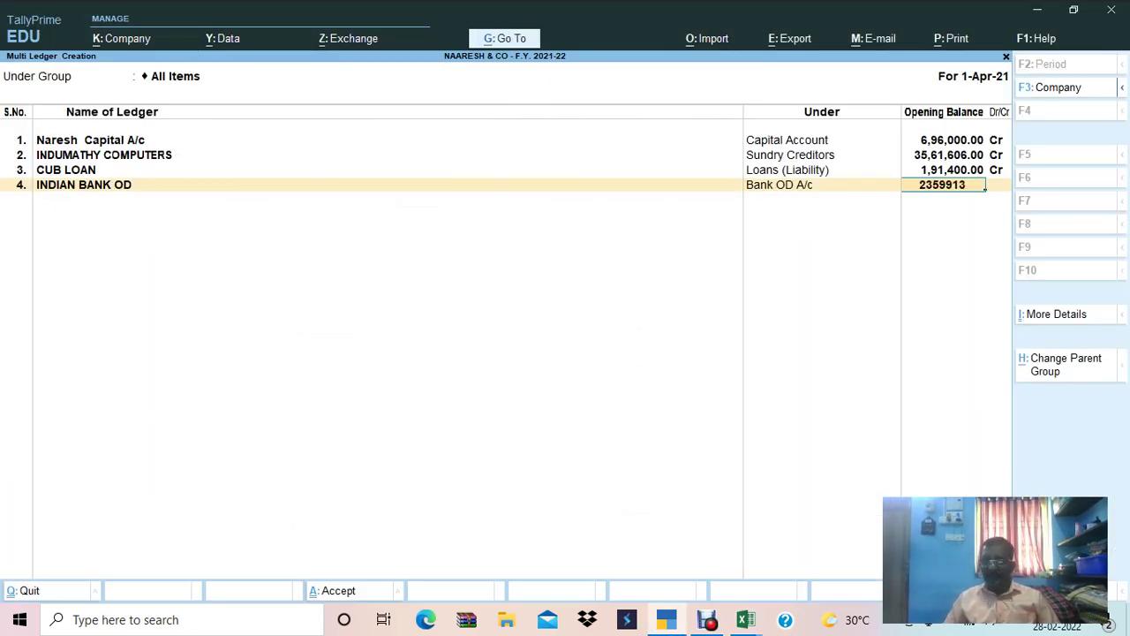
key(Return)
key(Return)
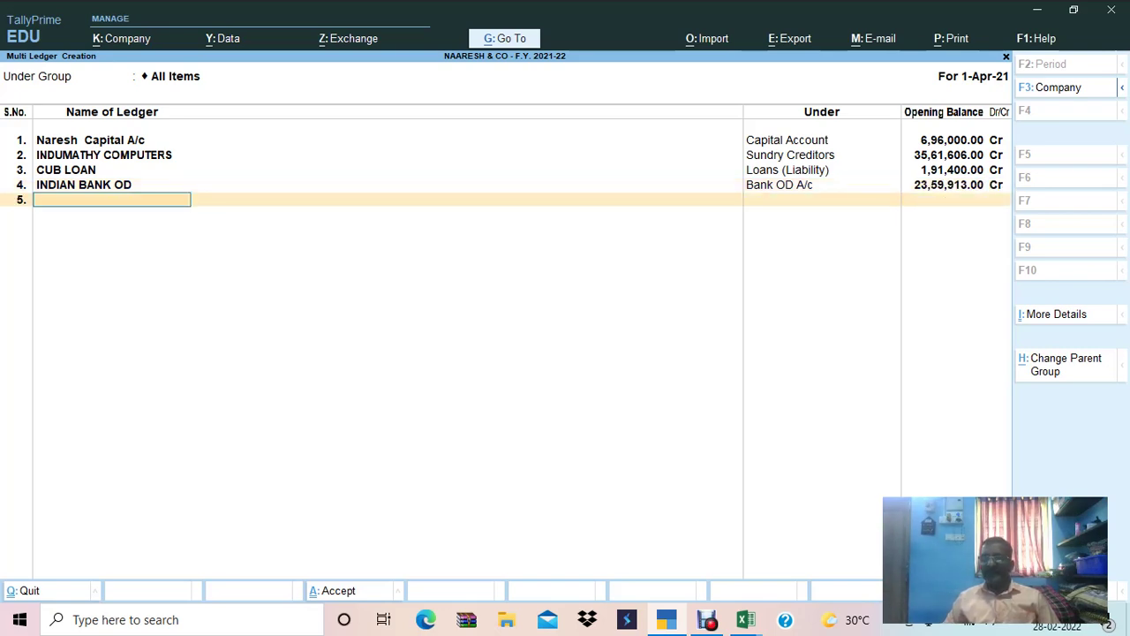
key(alt+Tab)
key(Down)
key(Left)
key(Left)
key(Left)
key(Left)
Add Land & Buildinmg as ledger 5 under Fixed Assets, correcting the group search.
key(ctrl+c)
key(alt+Tab)
key(ctrl+alt+v)
key(Return)
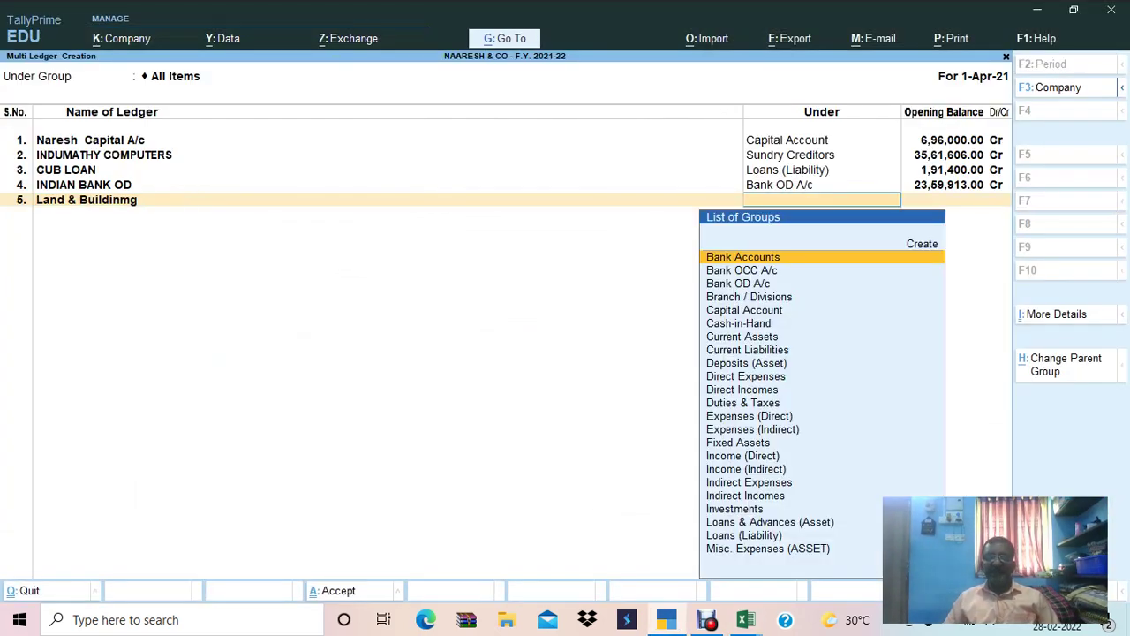
text(D)
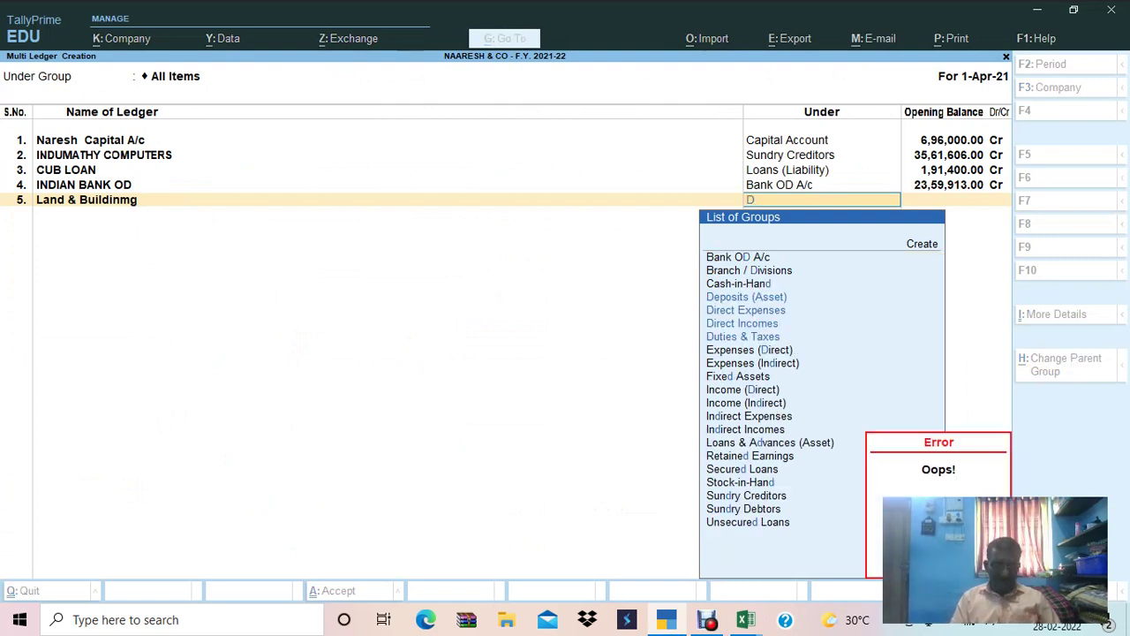
text(I)
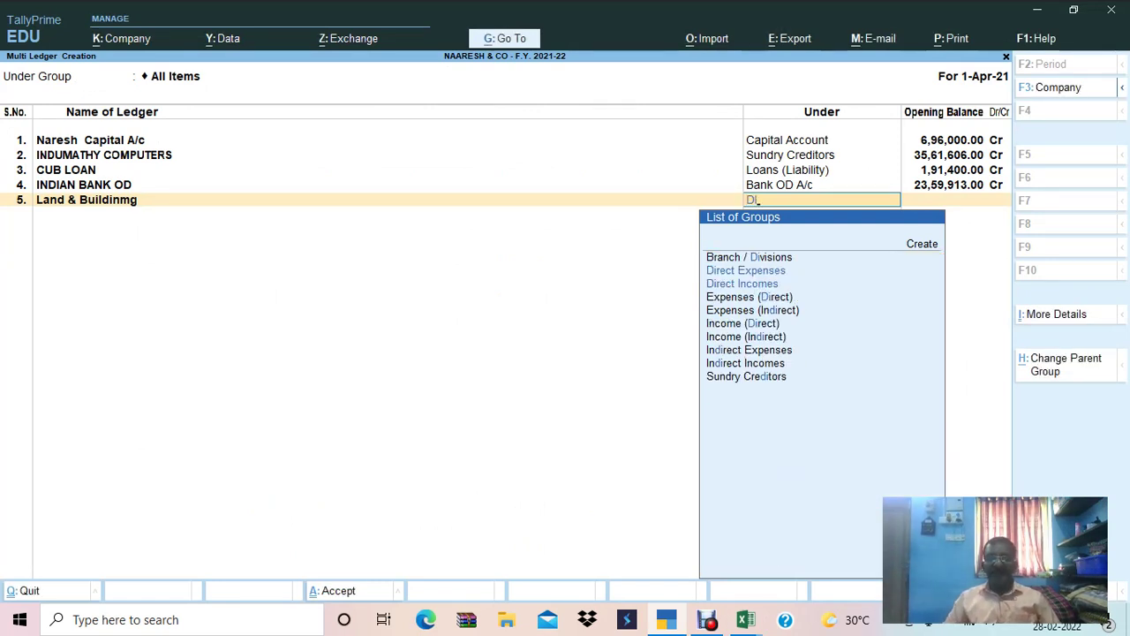
key(BackSpace)
key(BackSpace)
text(fix)
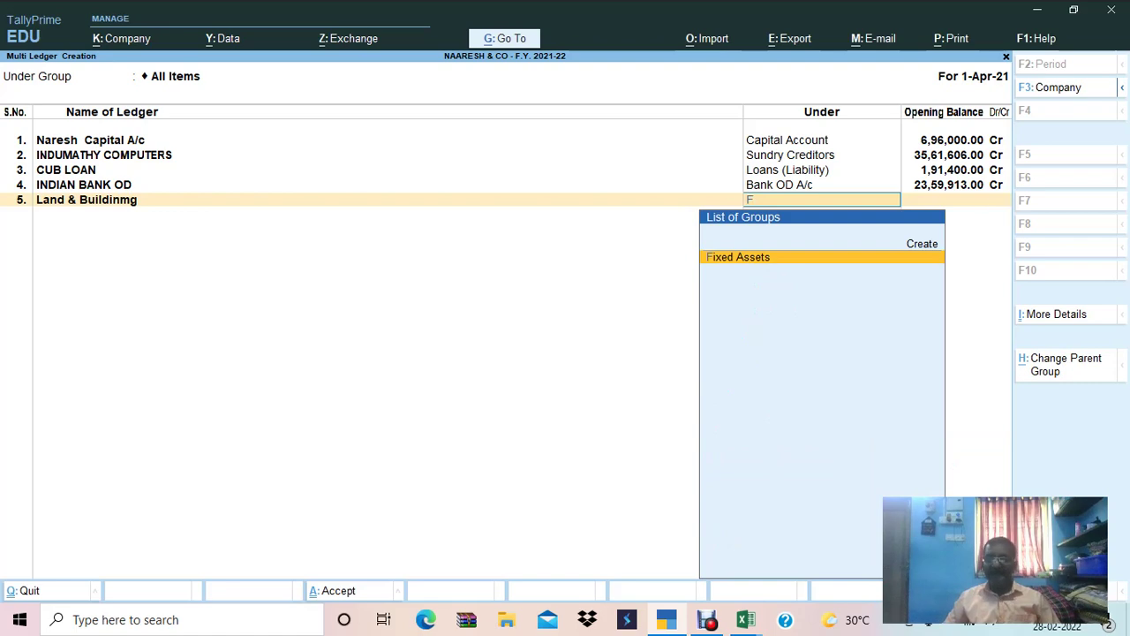
key(Return)
Paste 19,76,272 from Excel as Land & Buildinmg's debit opening balance.
key(alt+Tab)
key(Right)
key(Right)
key(Right)
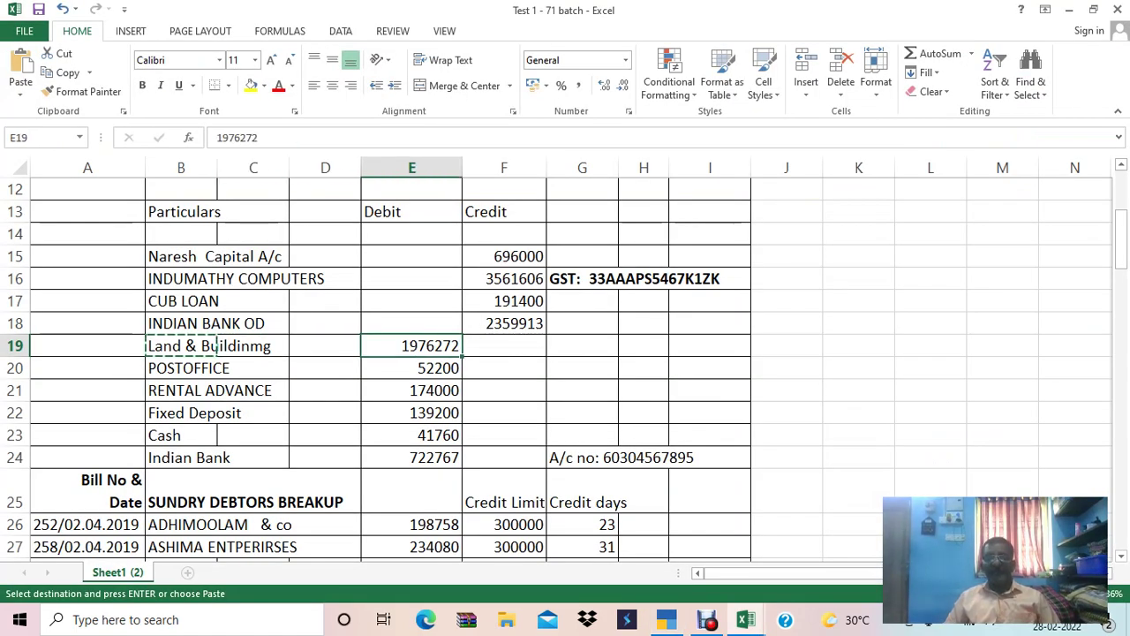
key(ctrl+c)
key(alt+Tab)
key(ctrl+alt+v)
key(Return)
key(Return)
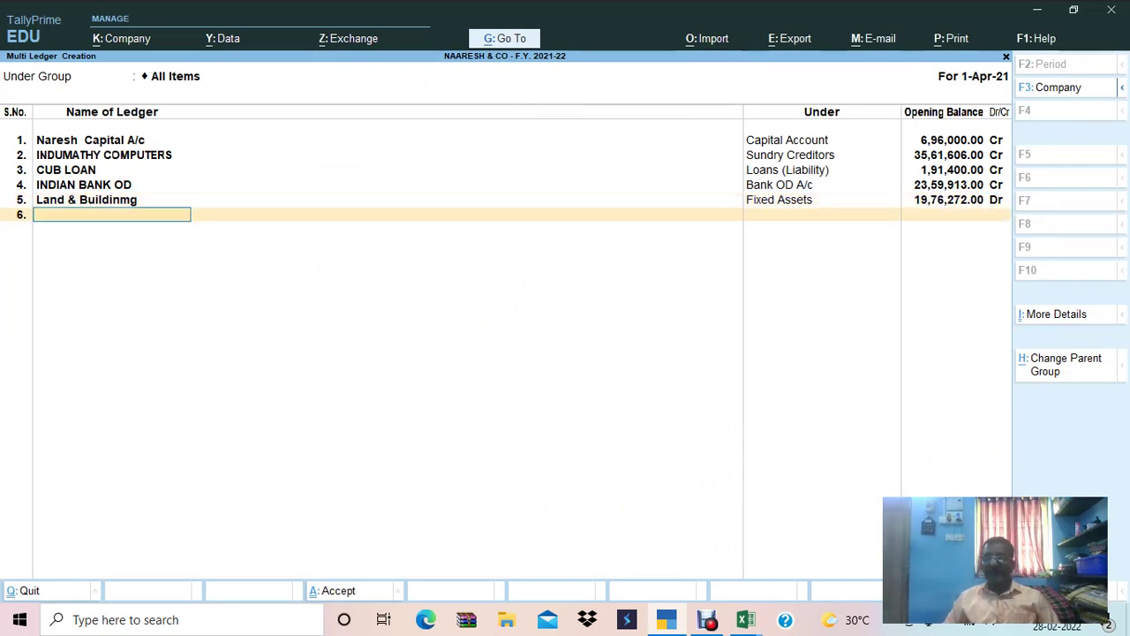
Add POSTOFFICE, copied from Excel row 20, as ledger 6 under Investments.
key(alt+Tab)
key(Down)
key(Left)
key(Left)
key(Left)
key(Left)
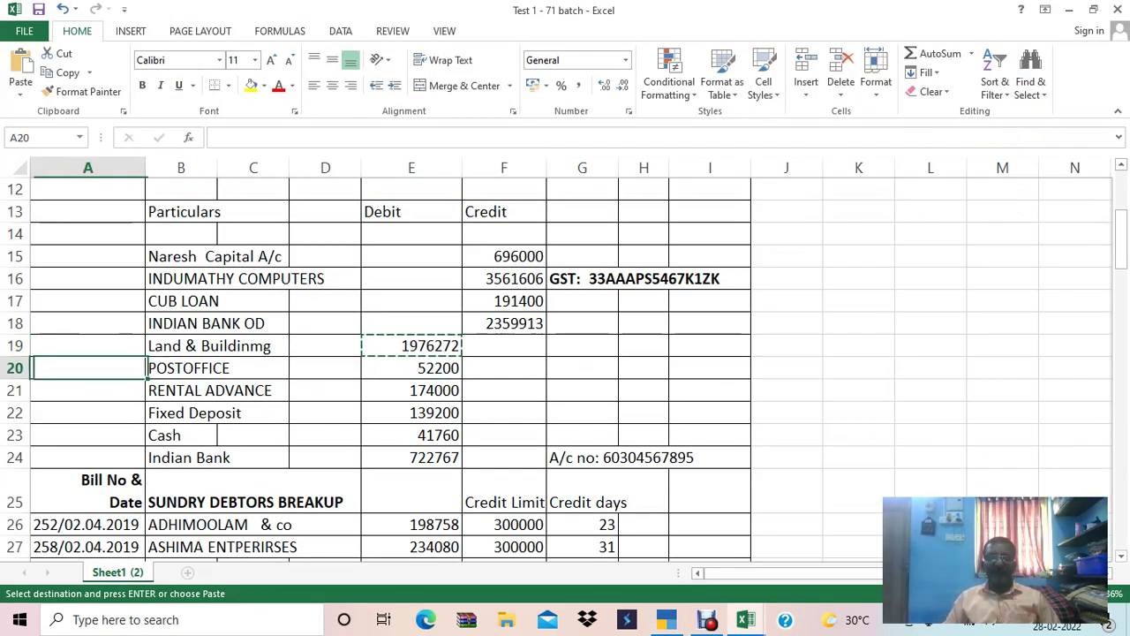
key(Right)
key(ctrl+c)
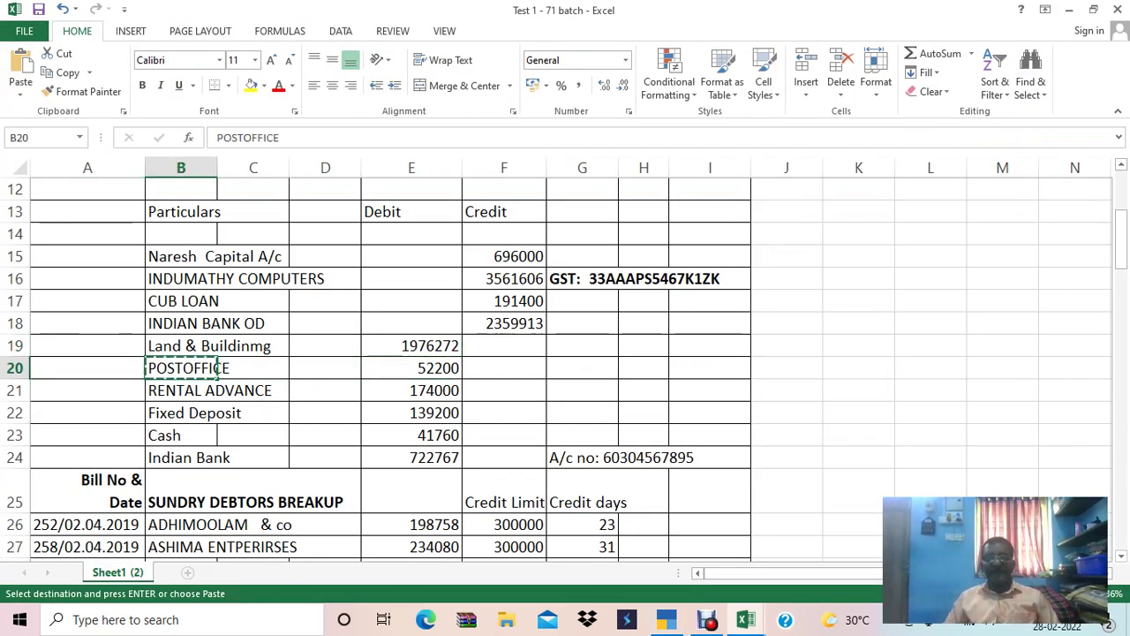
key(alt+Tab)
key(ctrl+alt+v)
key(Return)
text(inv)
key(Return)
Paste 52,200 as POSTOFFICE's debit opening balance and move to ledger row 7.
key(alt+Tab)
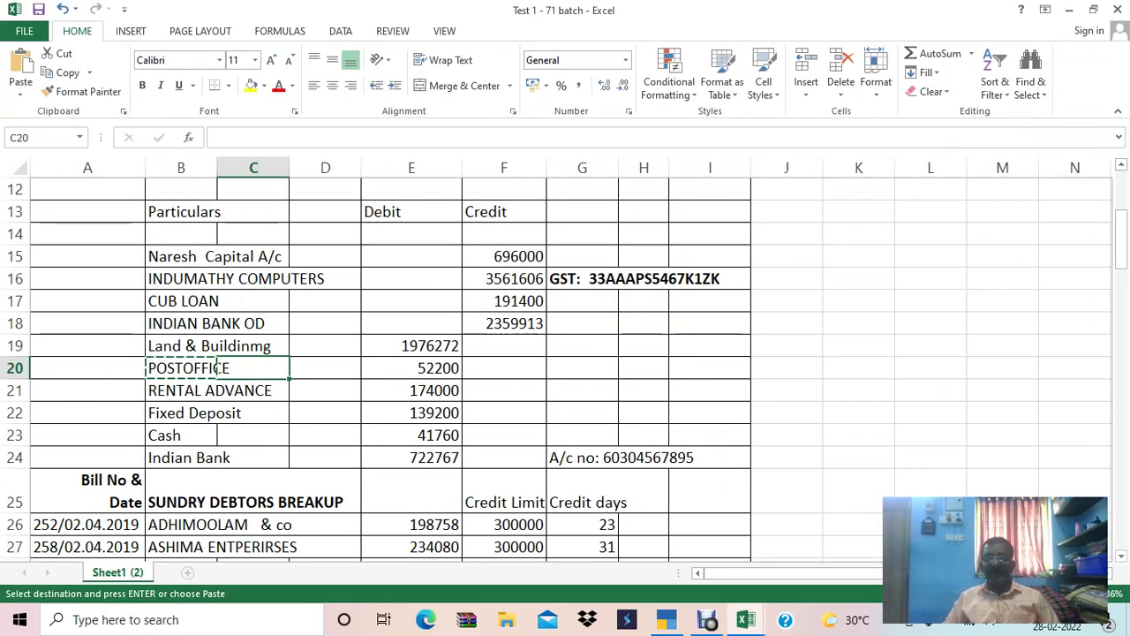
key(Right)
key(Right)
key(ctrl+c)
key(alt+Tab)
key(ctrl+alt+v)
key(Return)
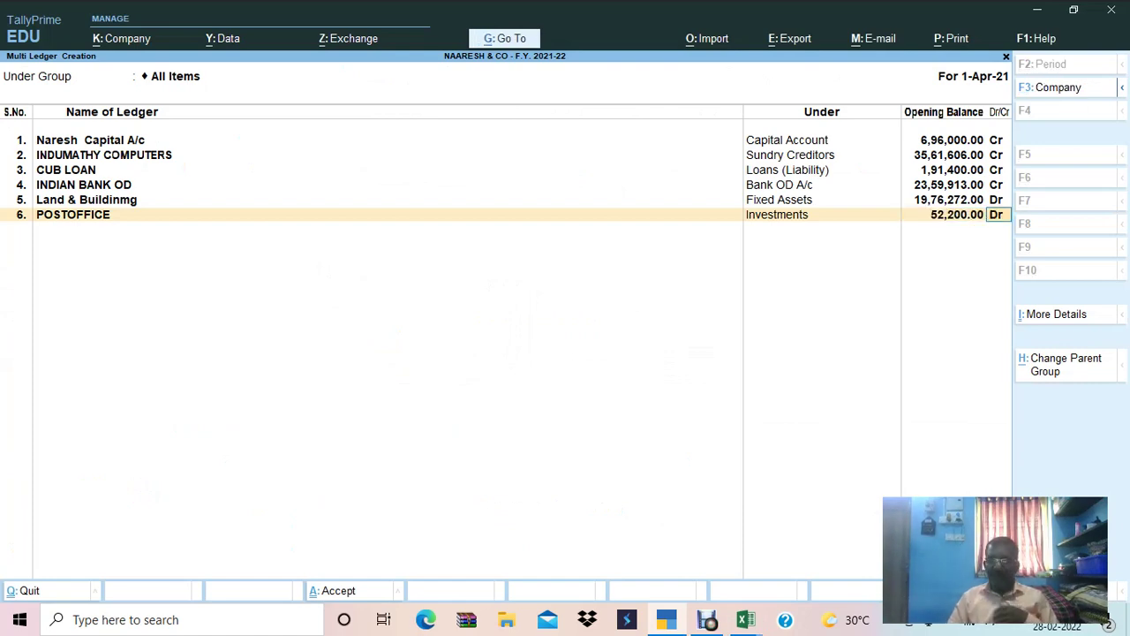
key(Return)
Paste RENTAL ADVANCE from Excel as ledger 7's name and begin searching for its group.
key(alt+Tab)
key(Down)
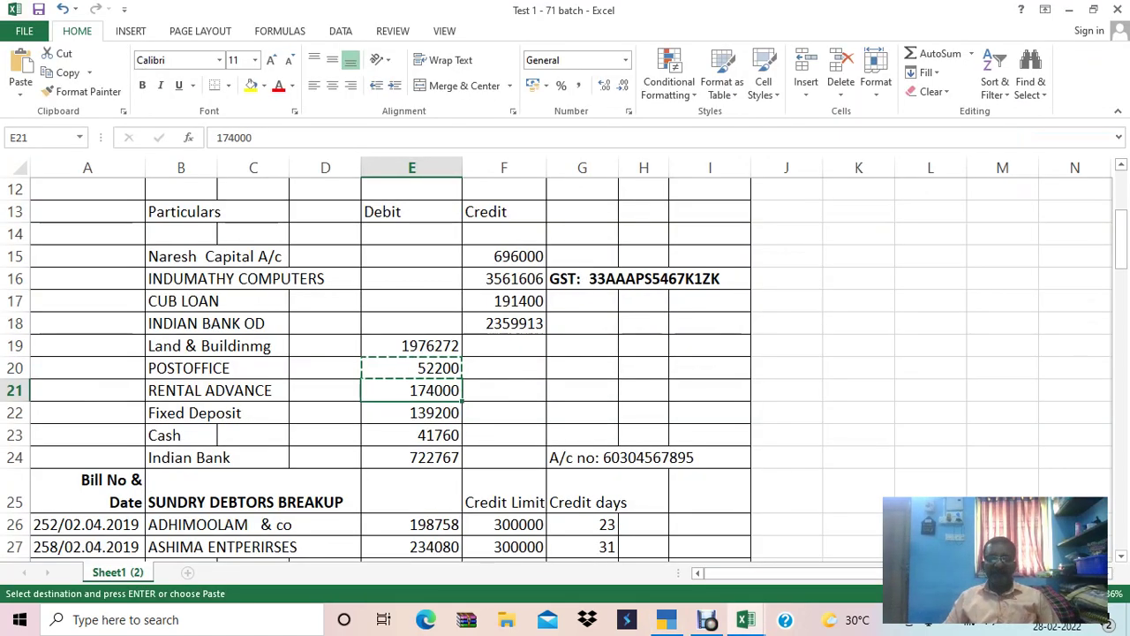
key(Left)
key(Left)
key(Left)
key(ctrl+c)
key(alt+Tab)
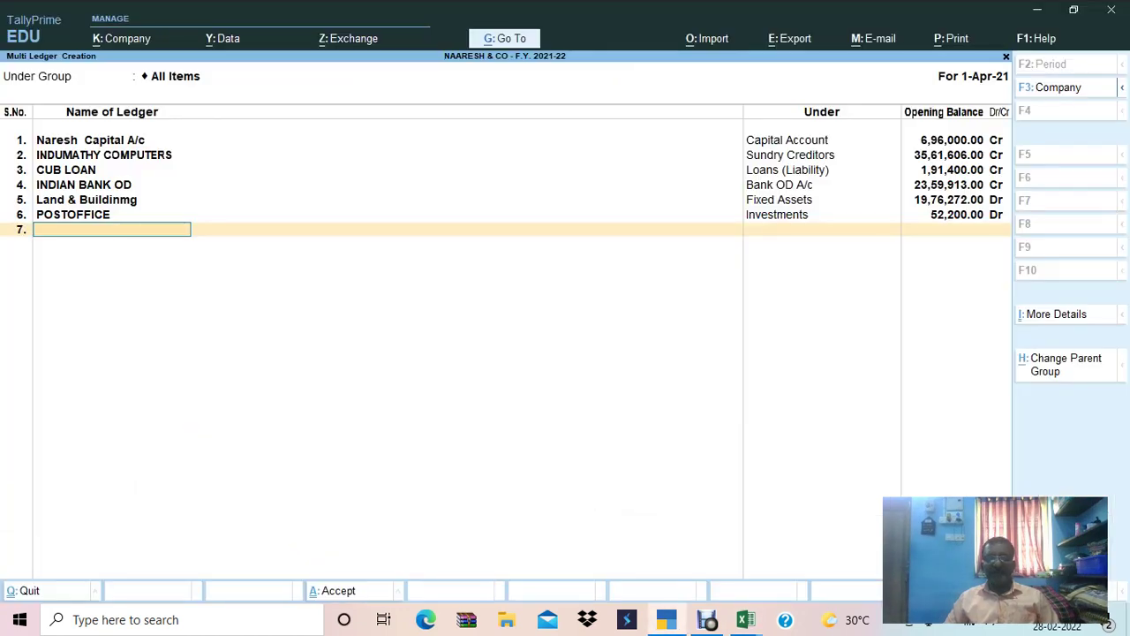
key(ctrl+alt+v)
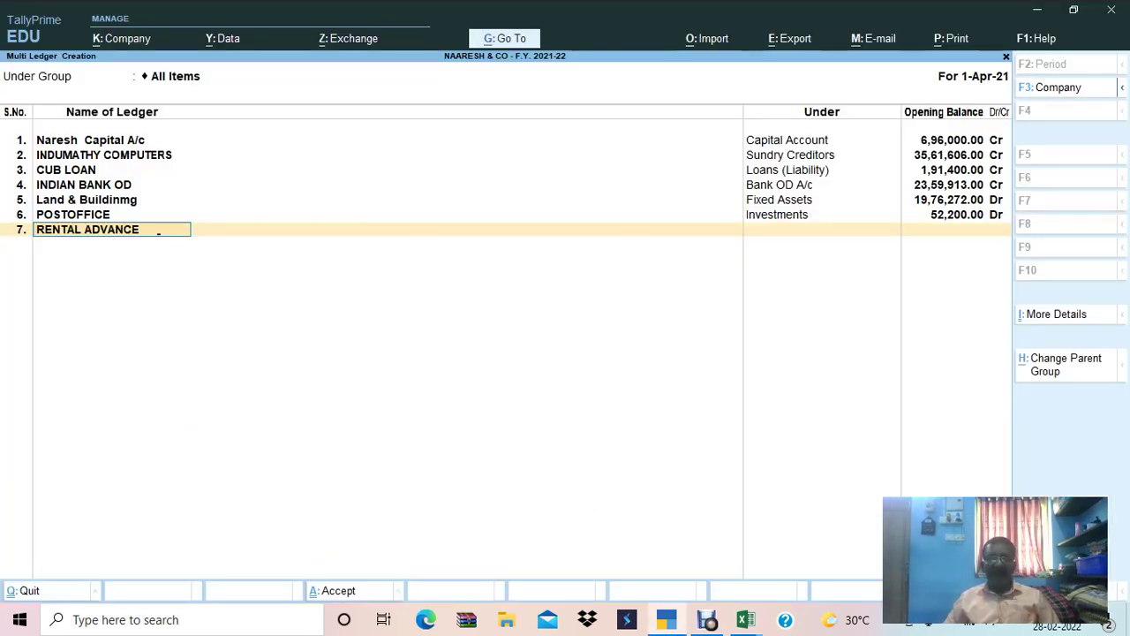
key(Return)
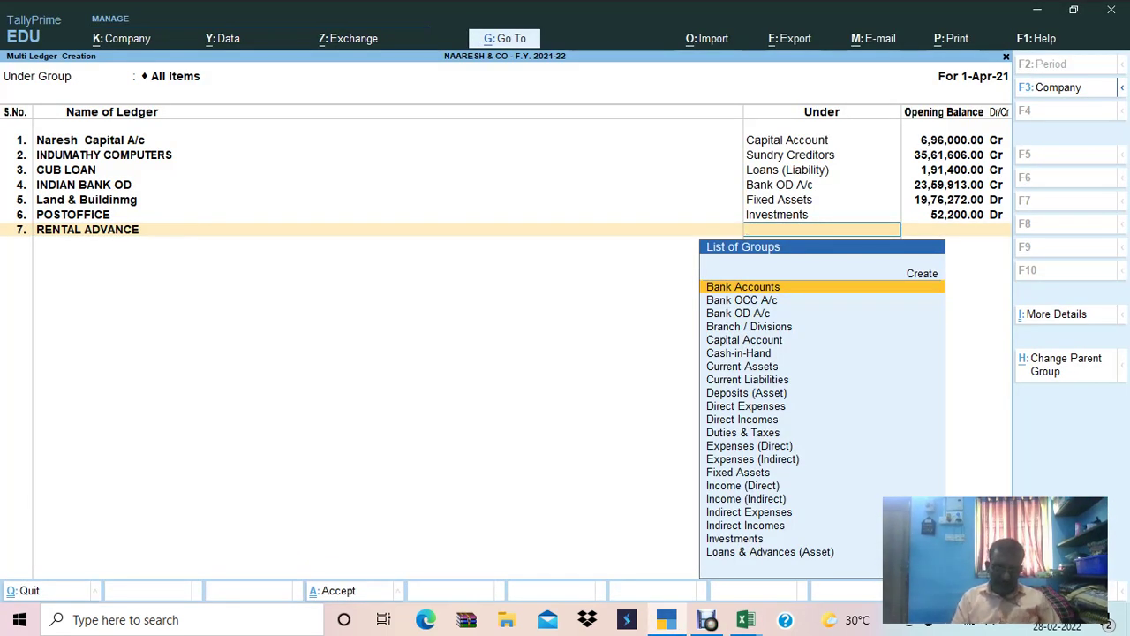
text(LO)
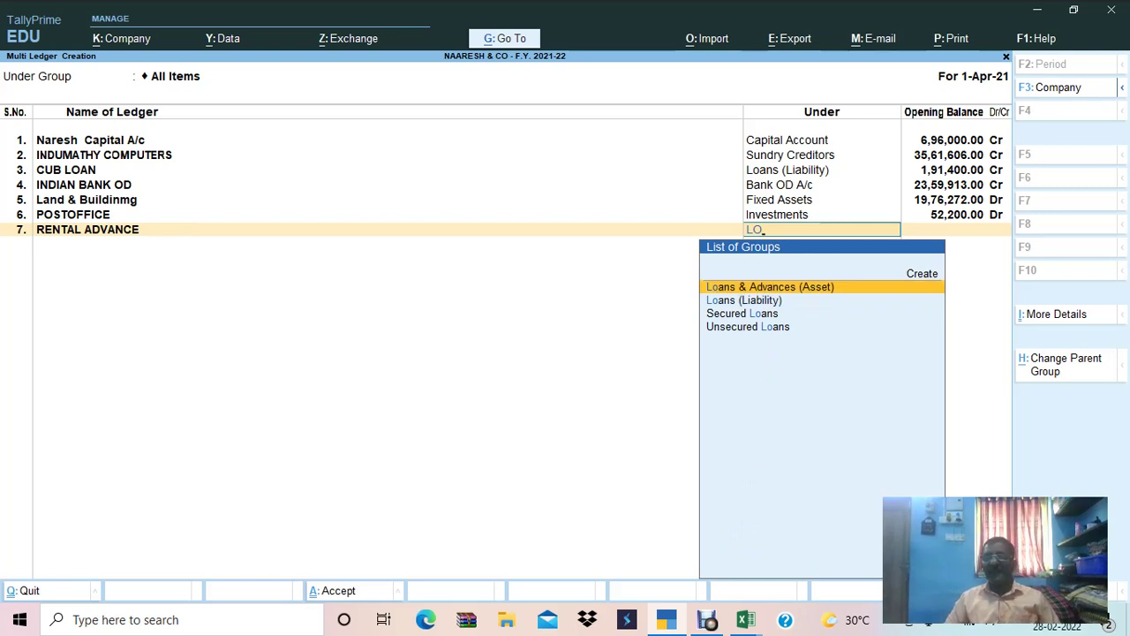
key(BackSpace)
key(BackSpace)
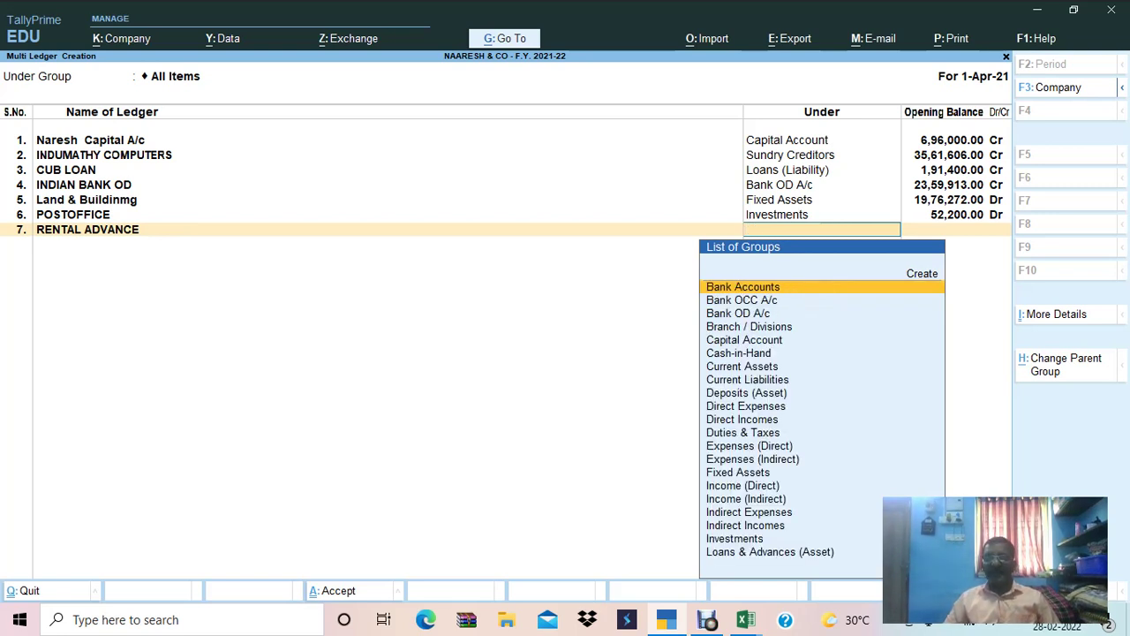
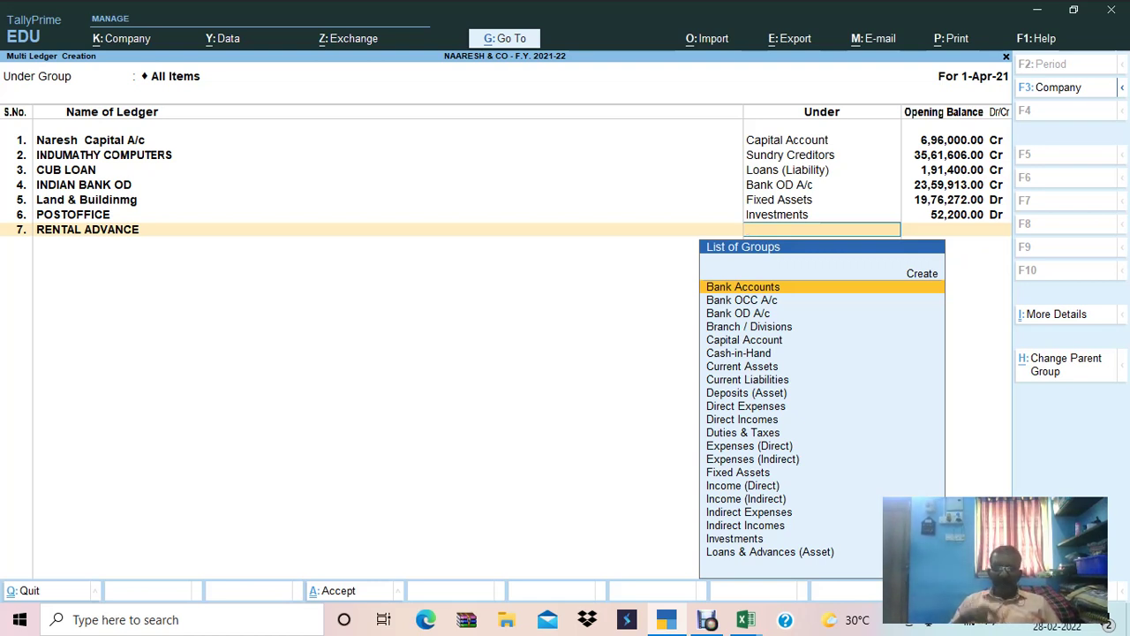
File RENTAL ADVANCE under Deposits (Asset) with a 1,74,000.00 Dr opening balance from Excel.
text(DEPO)
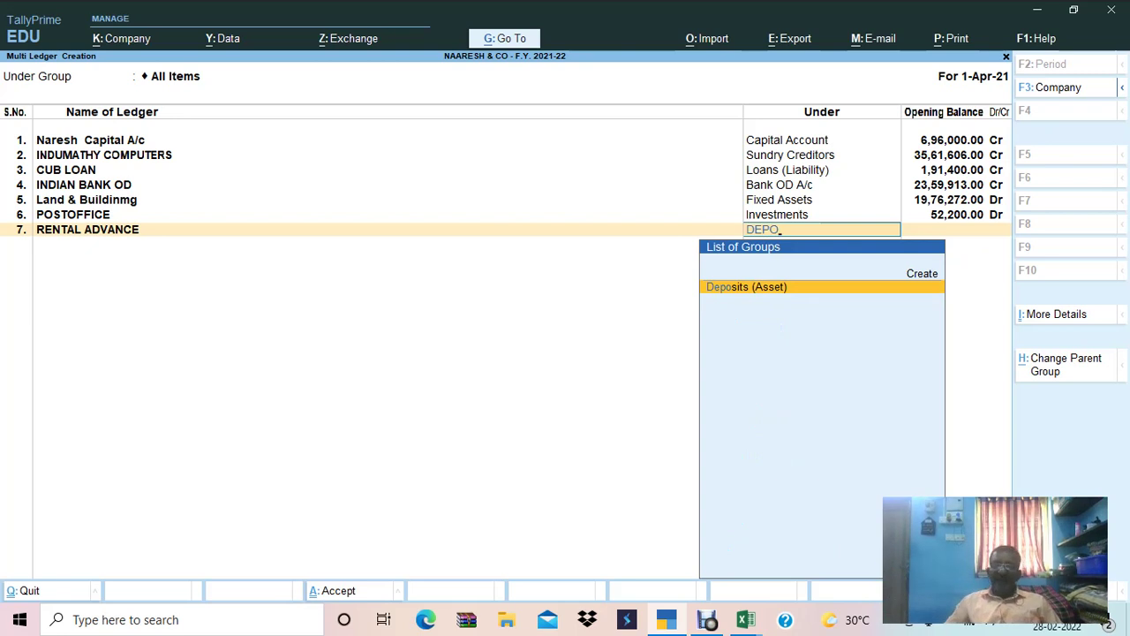
key(Return)
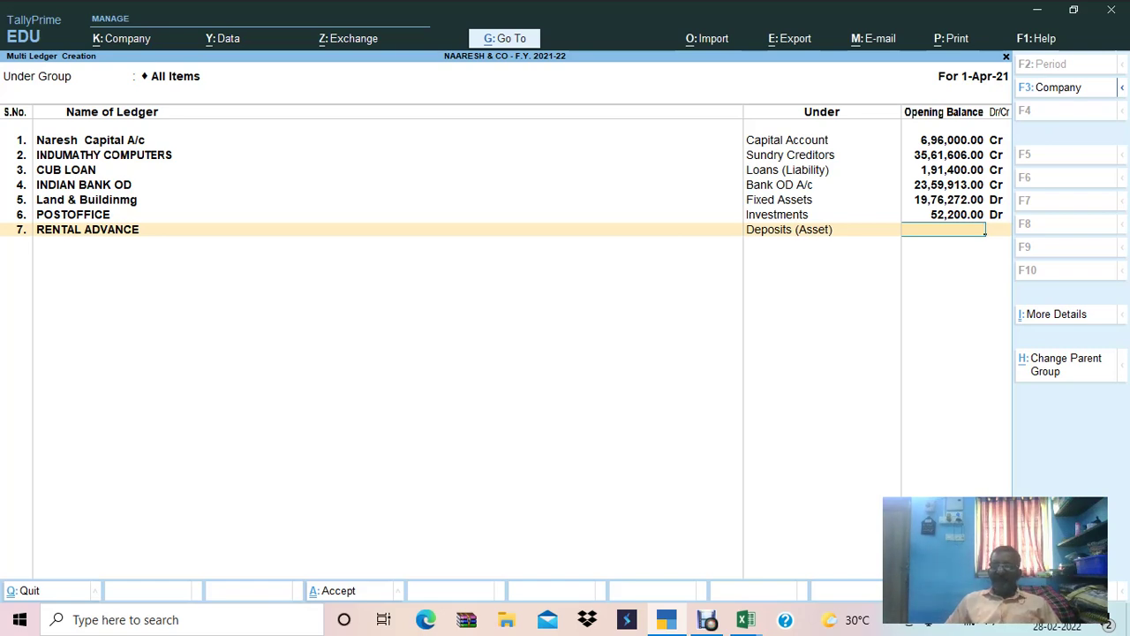
key(alt+Tab)
key(Right)
key(Right)
key(Right)
key(ctrl+c)
key(alt+Tab)
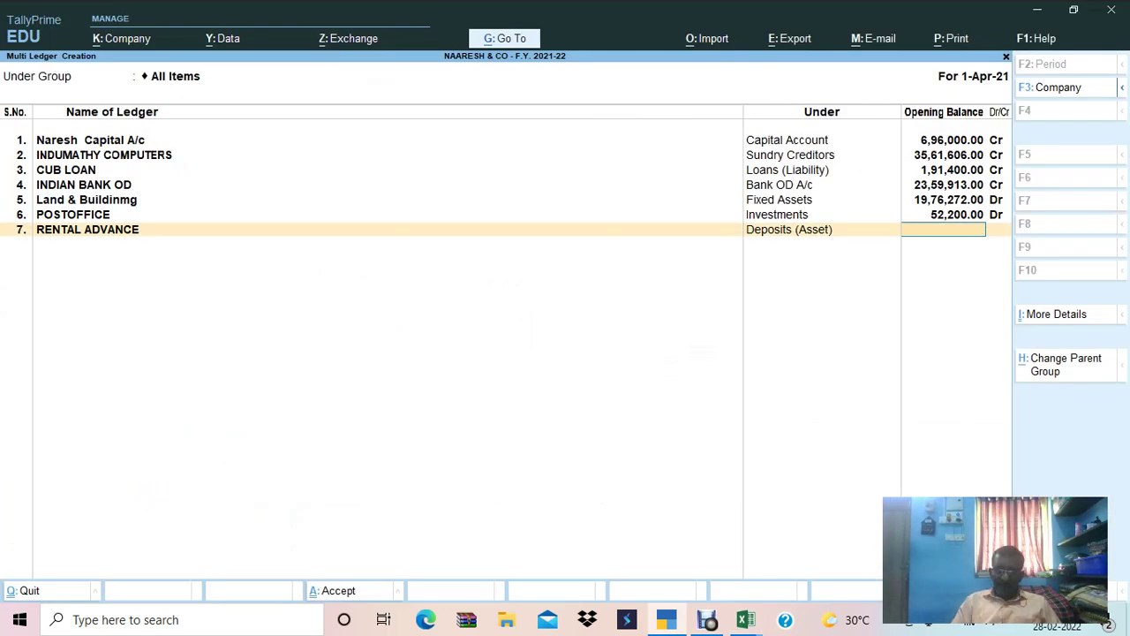
key(ctrl+alt+v)
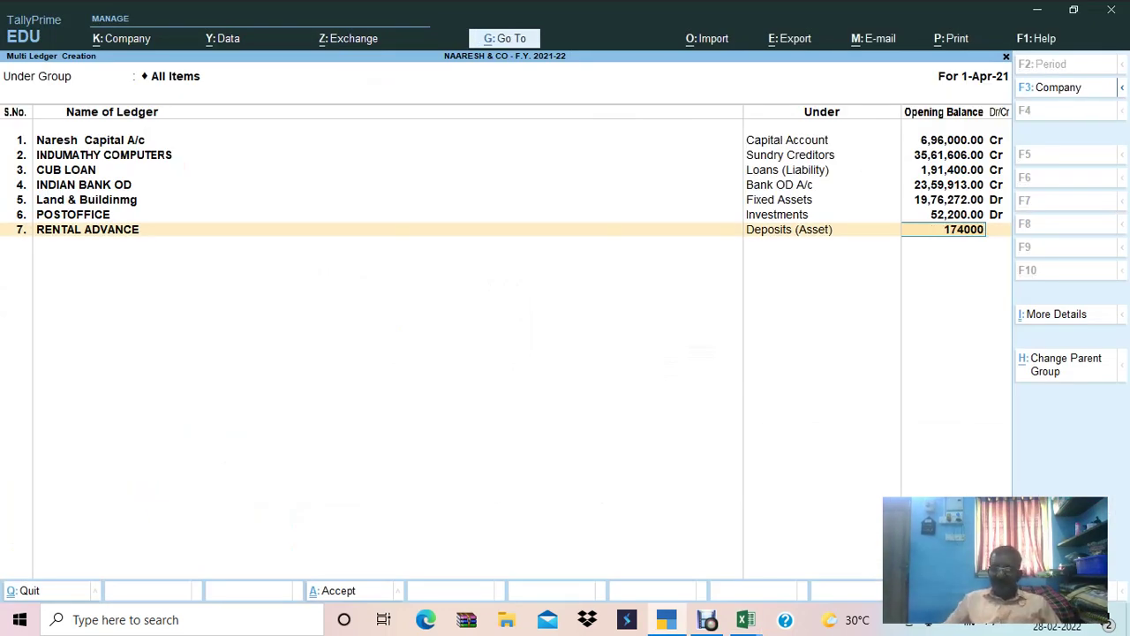
key(Return)
key(Return)
Add Fixed Deposit as the next ledger name, copied from the Excel sheet.
key(alt+Tab)
key(Down)
key(Left)
key(Left)
key(Left)
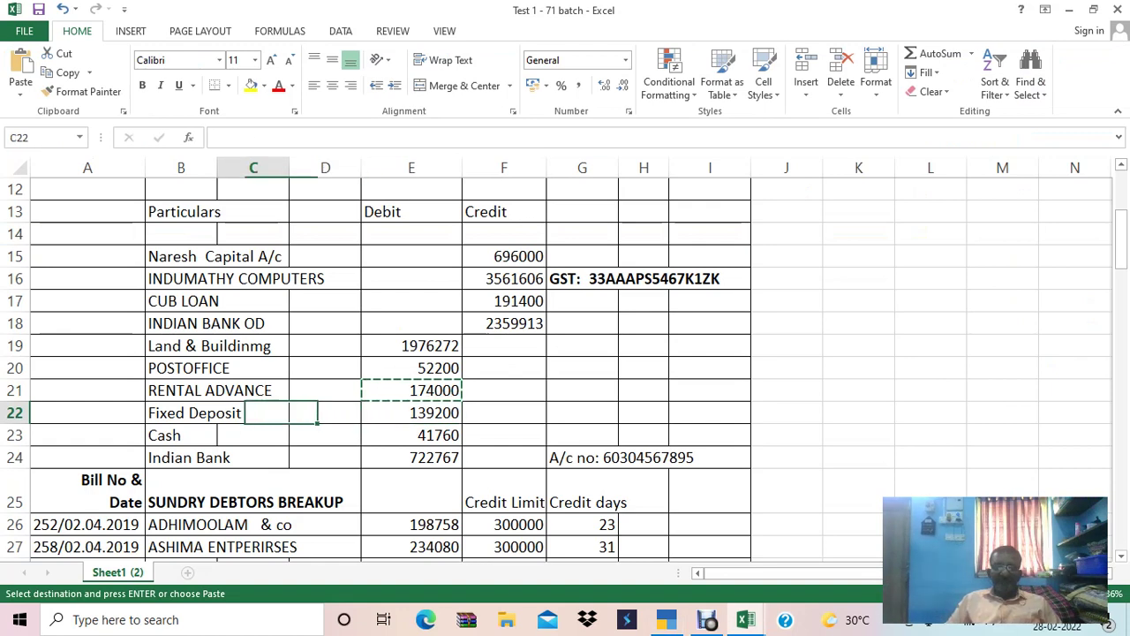
key(ctrl+c)
key(alt+Tab)
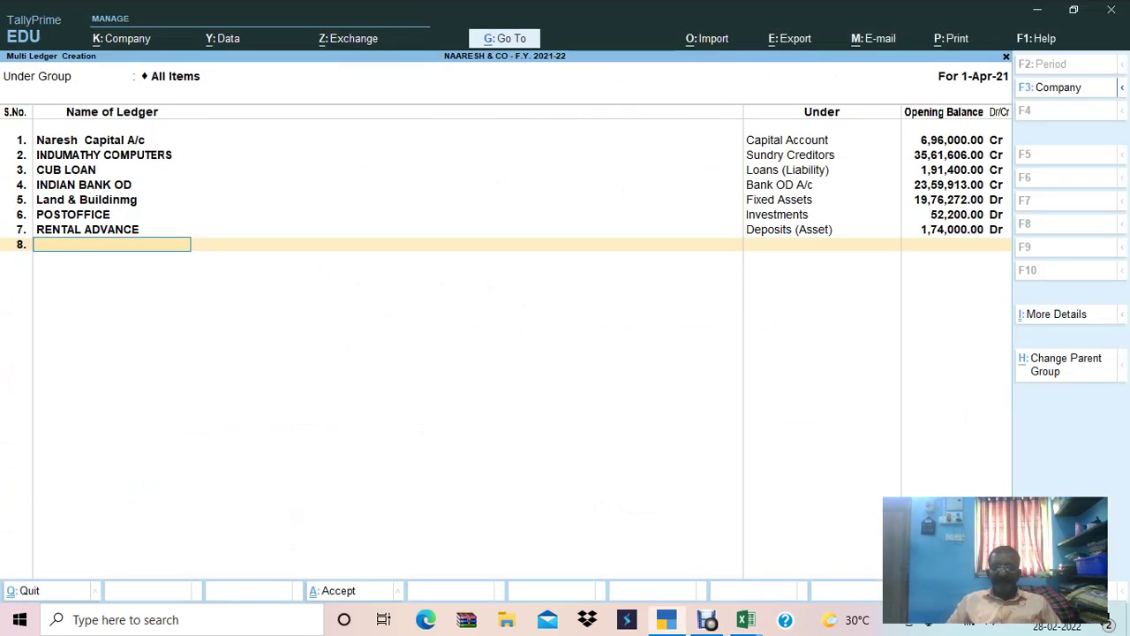
key(ctrl+alt+v)
key(Return)
Put Fixed Deposit under Deposits (Asset) with a 1,39,200.00 Dr opening balance.
text(DEPO)
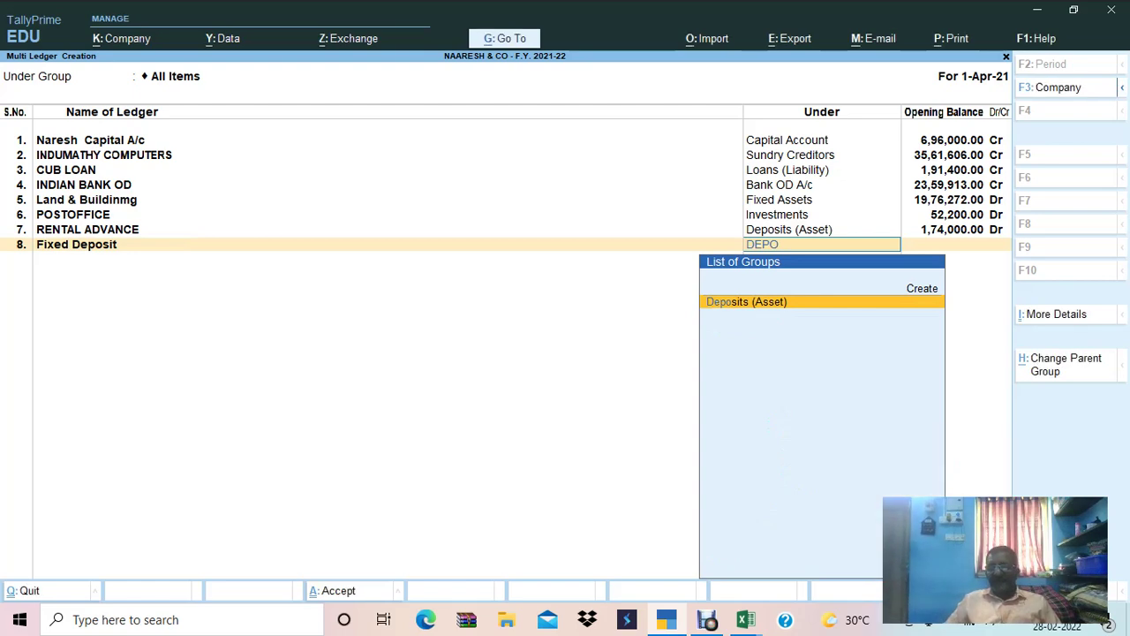
key(Return)
key(alt+Tab)
key(Right)
key(Right)
key(Right)
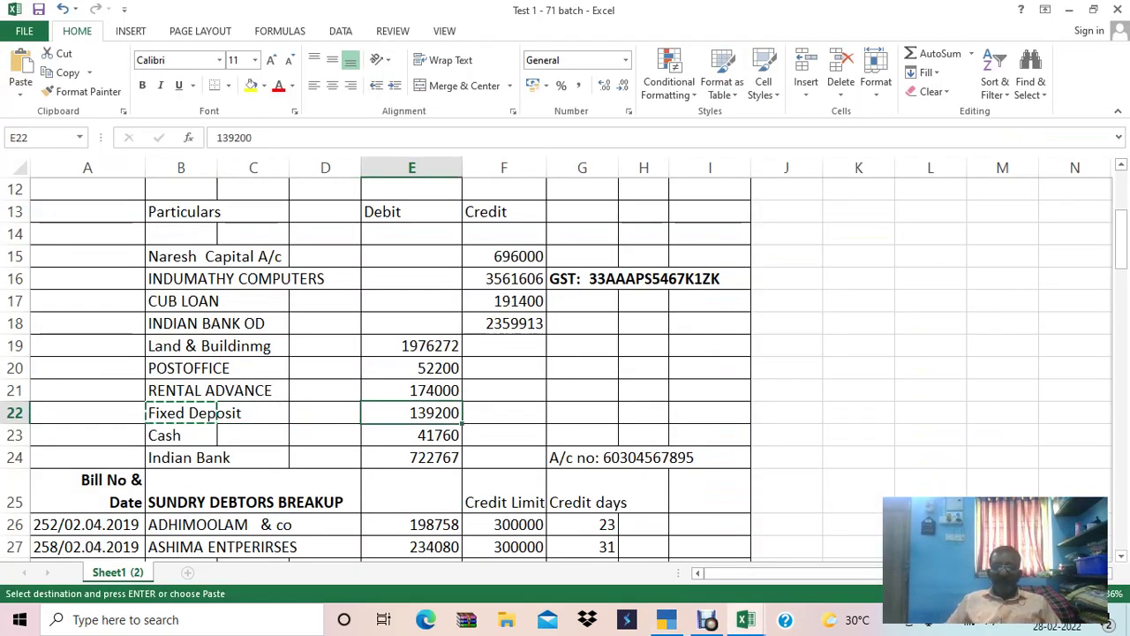
key(ctrl+c)
key(alt+Tab)
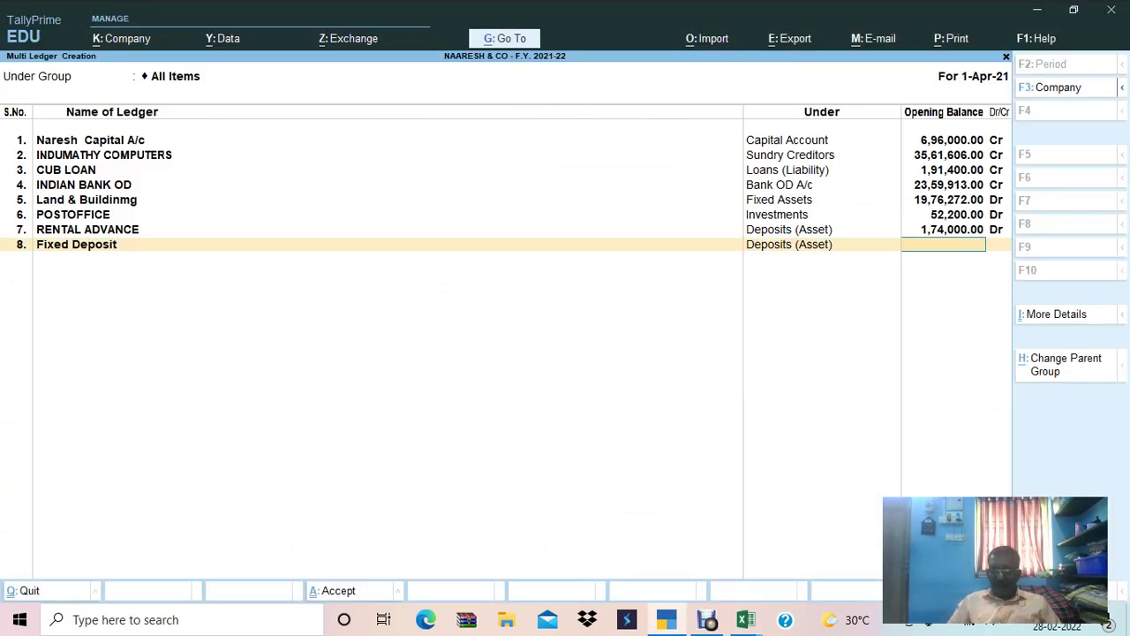
key(ctrl+v)
key(Return)
key(Return)
Check the remaining Excel rows, then save the new ledgers with Ctrl+A.
key(alt+Tab)
key(Down)
key(Left)
key(Left)
key(Left)
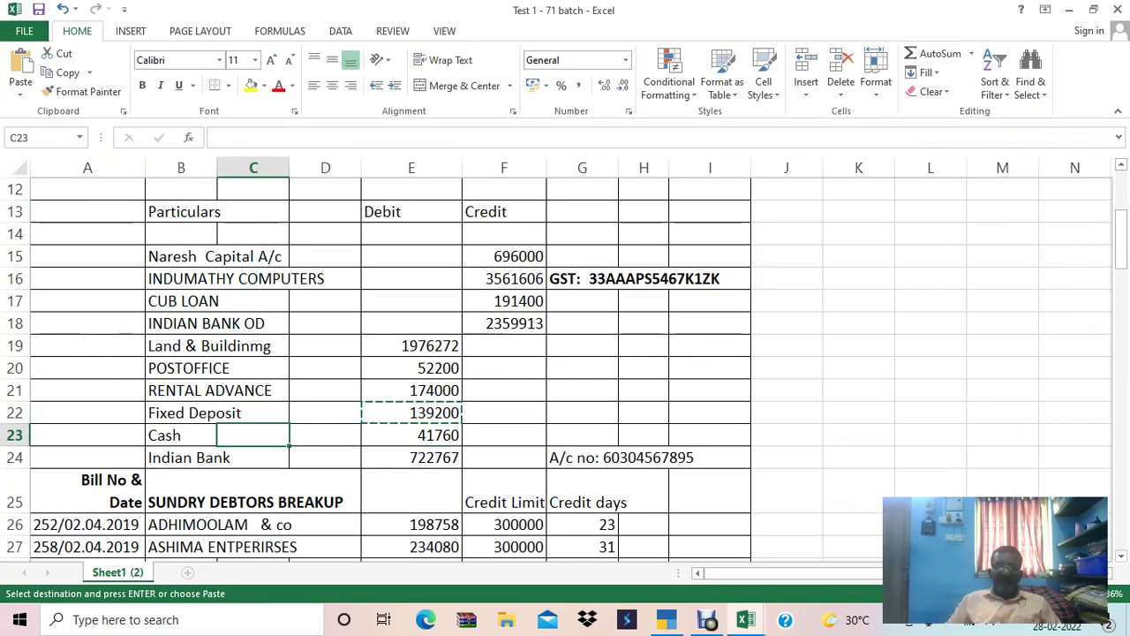
key(Down)
key(Down)
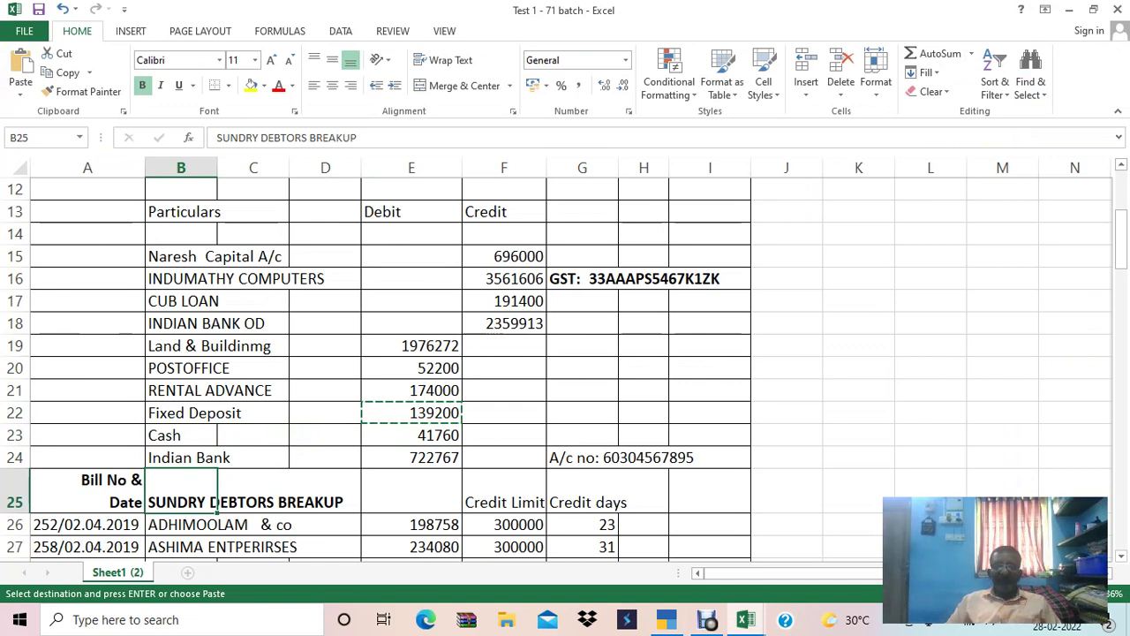
key(alt+Tab)
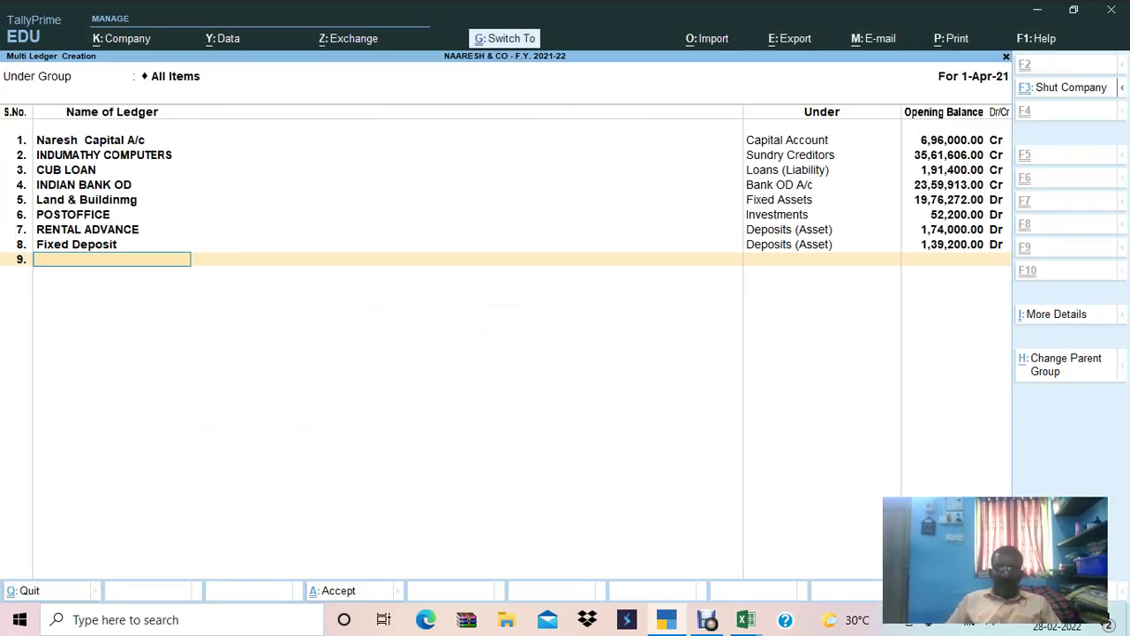
key(ctrl+a)
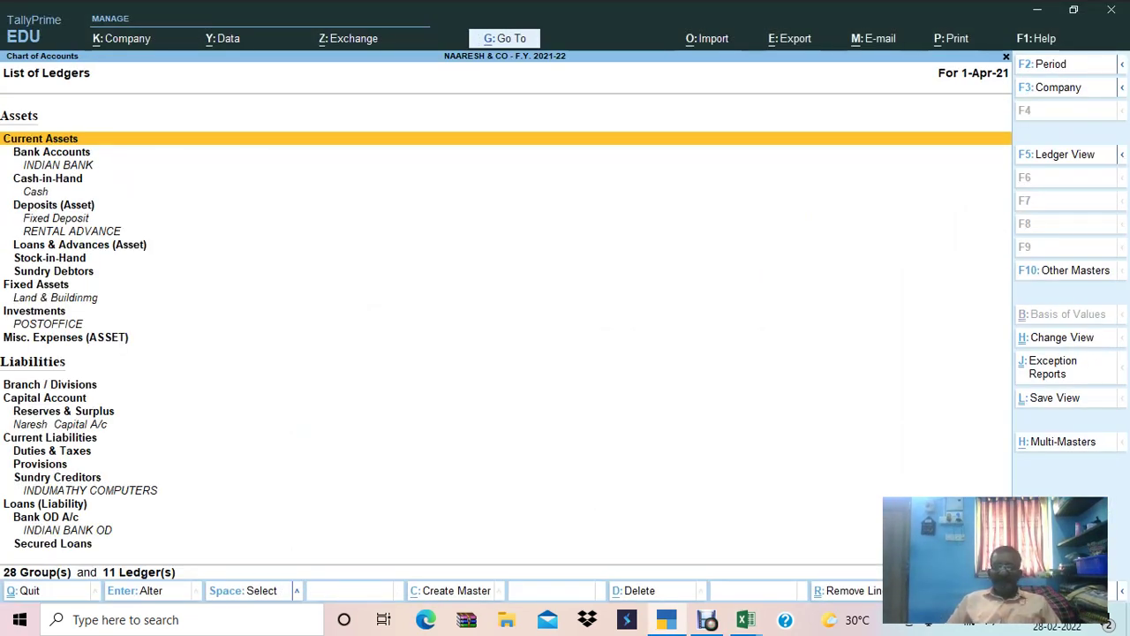
Review the Sundry Debtors breakup list in Excel, down to SIVA ENTPRISES.
key(alt+Tab)
key(Down)
key(Down)
key(Down)
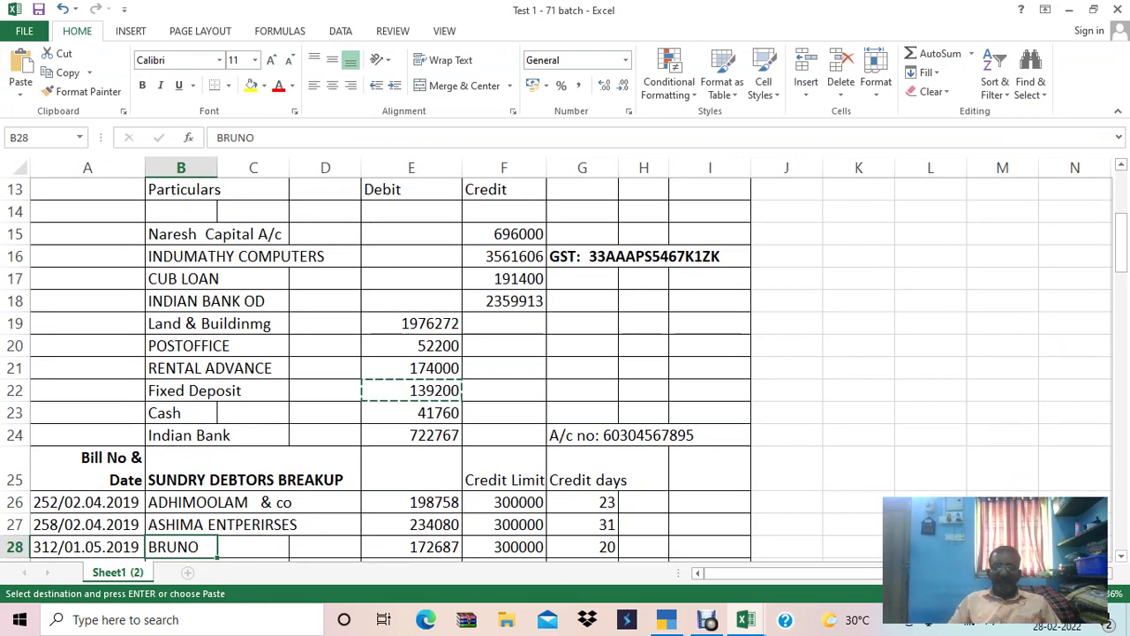
key(Down)
key(Down)
key(Down)
key(Down)
key(Down)
key(Down)
key(Down)
key(Down)
key(Down)
key(Up)
key(Up)
key(Up)
key(Up)
key(Up)
key(Up)
key(Up)
key(Up)
key(Up)
key(Up)
key(Up)
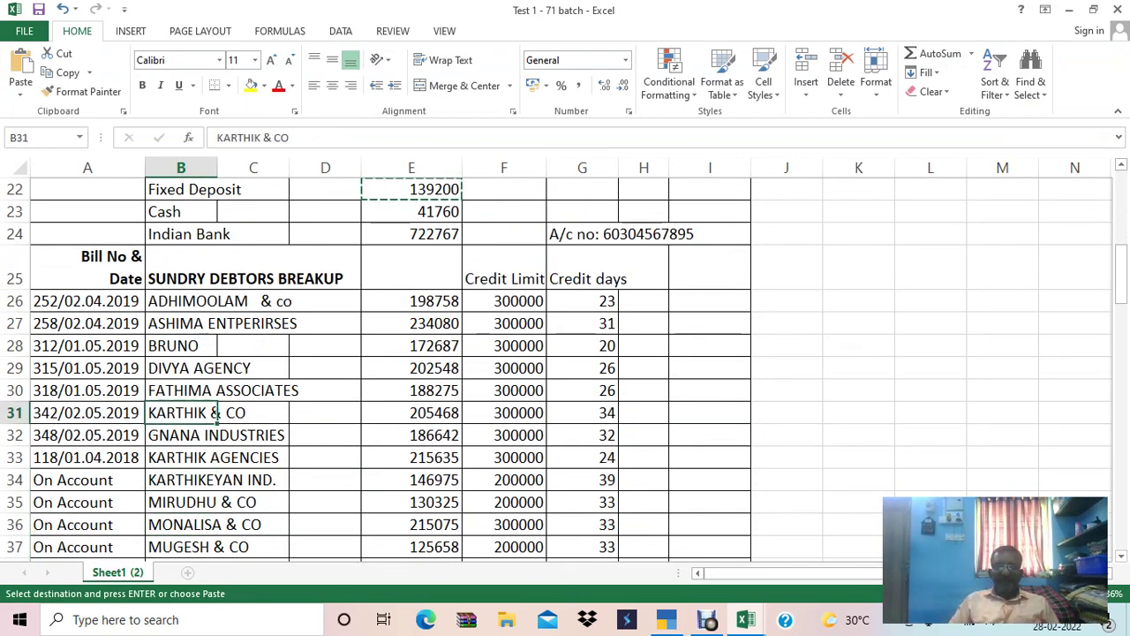
key(Up)
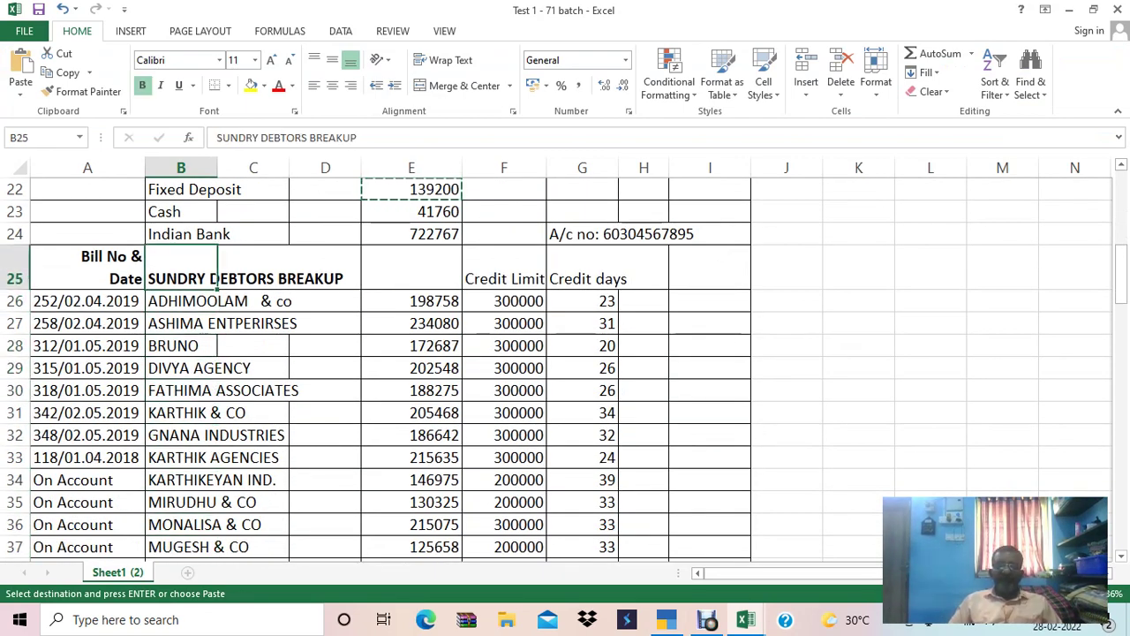
key(Down)
key(Down)
key(Down)
key(Down)
key(Down)
key(Down)
key(Down)
key(Down)
key(Down)
key(Down)
key(Down)
key(Down)
key(Down)
key(Down)
key(Down)
key(Down)
key(Down)
key(Down)
key(Down)
key(Down)
key(Down)
key(Down)
key(Up)
key(Up)
key(Up)
key(Up)
key(Up)
key(Up)
key(Up)
key(Up)
key(Up)
key(Up)
key(Up)
key(Up)
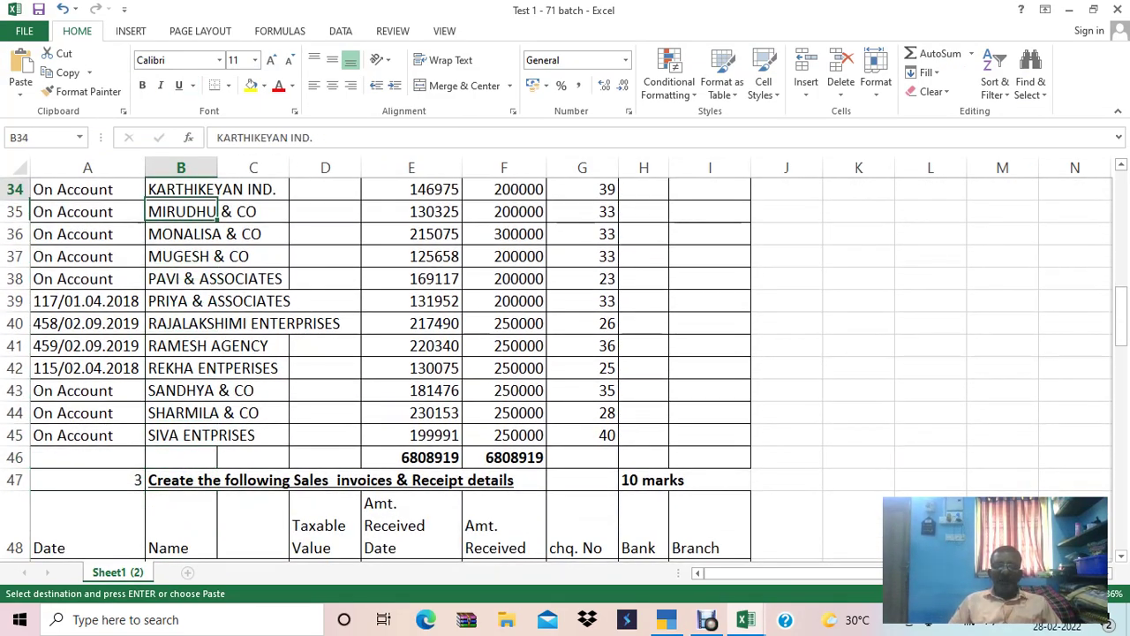
key(Up)
key(Up)
key(Up)
key(Up)
key(Up)
key(Up)
key(Up)
key(Up)
key(Up)
key(Up)
key(Up)
key(Up)
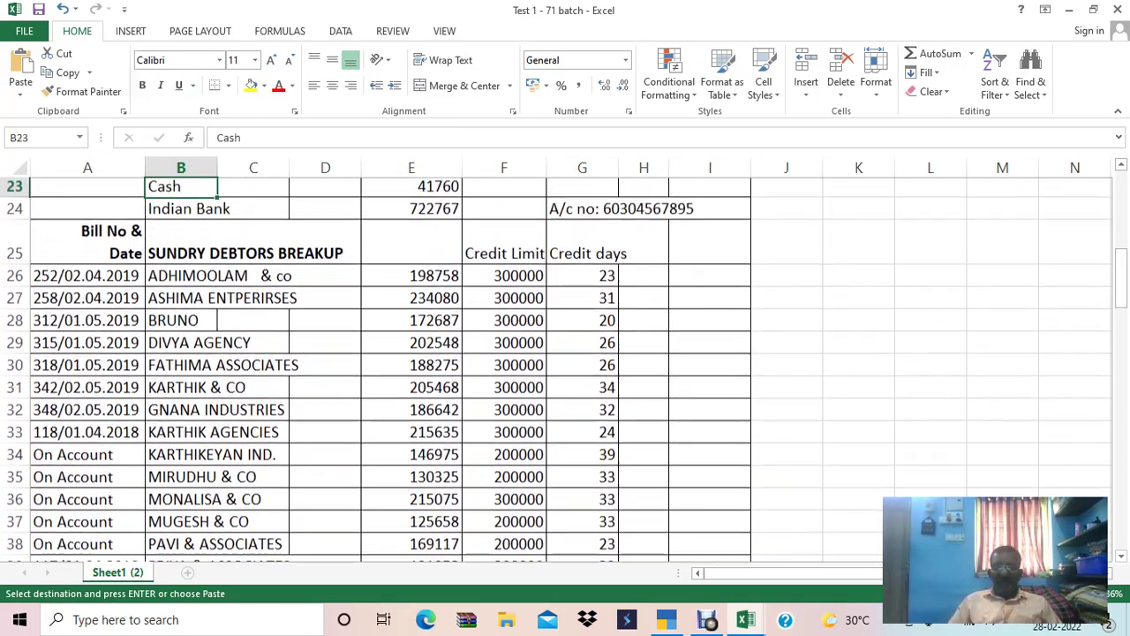
key(Down)
key(Down)
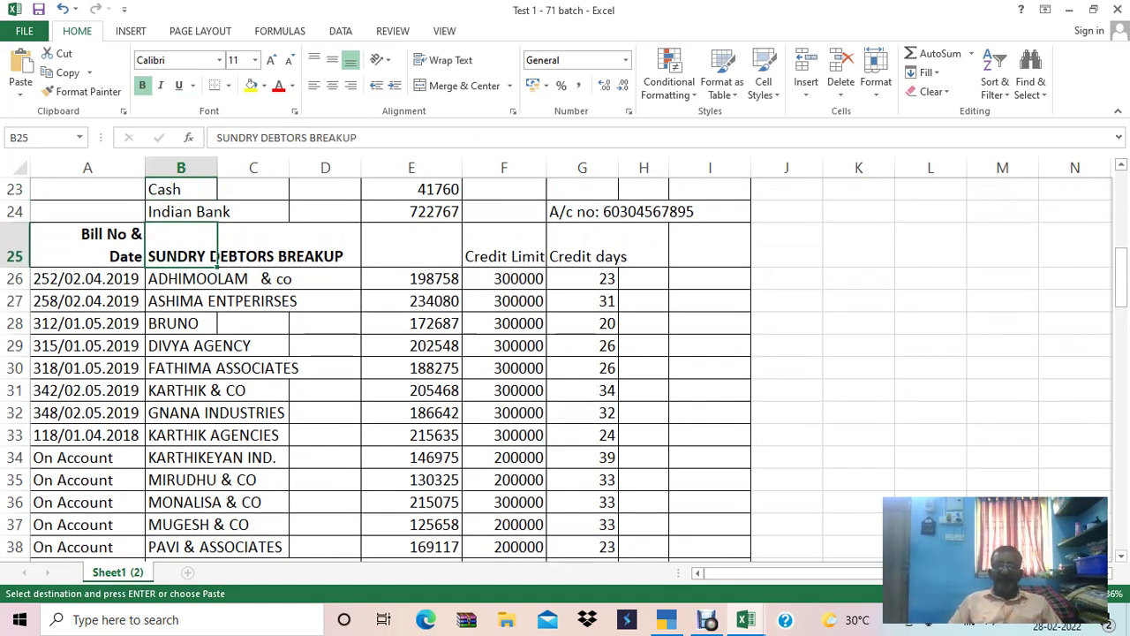
Start a new Multi Ledger Creation from Multi-Masters (Alt+H) in TallyPrime.
key(alt+Tab)
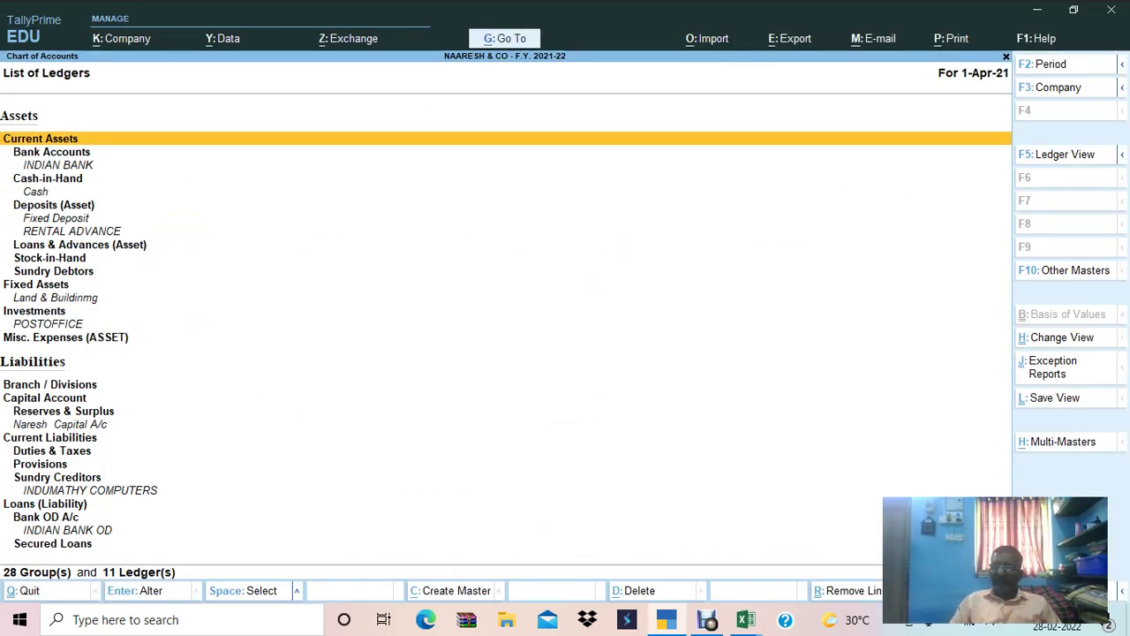
key(alt)
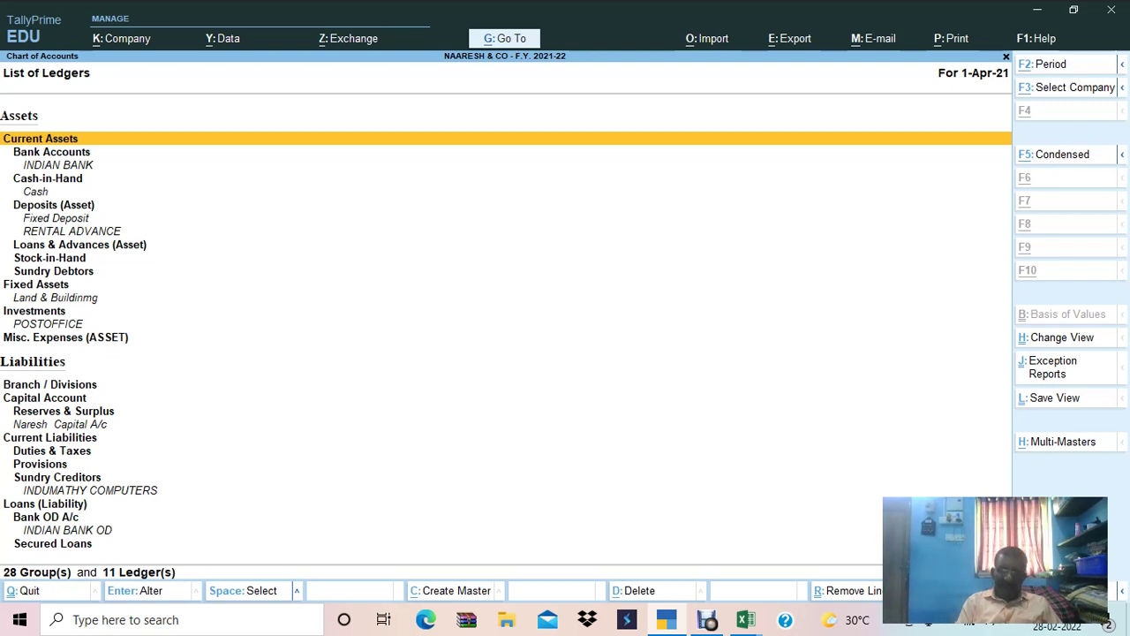
key(alt+h)
key(Return)
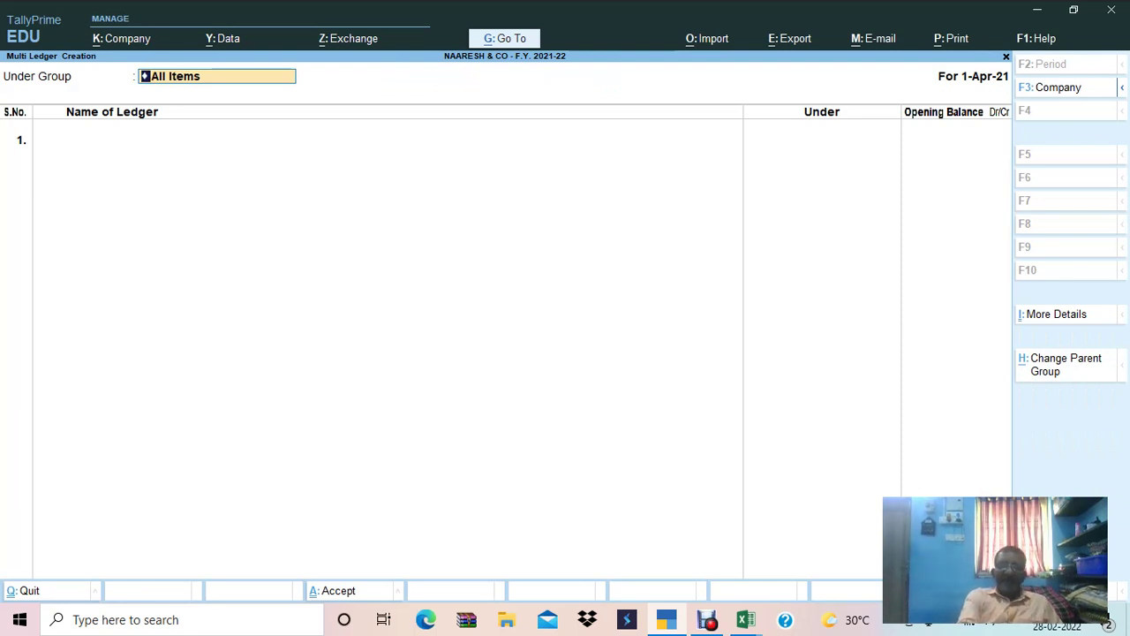
Set the group to Sundry Debtors and enter ADHIMOOLAM & co as the first ledger.
text(SUND)
key(Down)
key(Down)
key(Return)
key(alt+Tab)
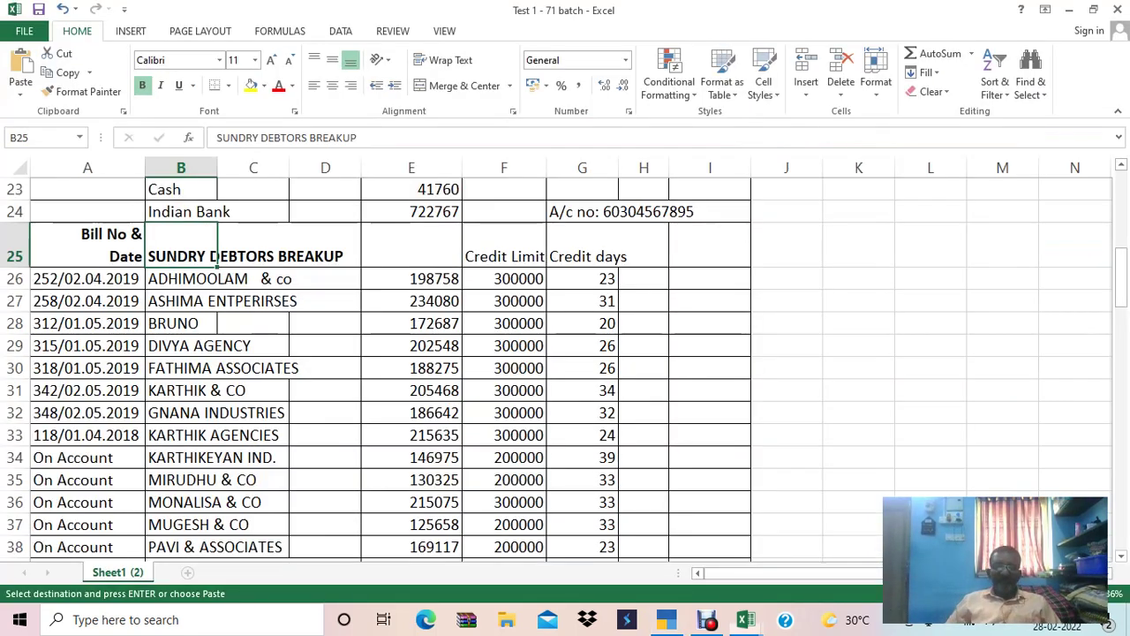
key(Down)
key(ctrl+c)
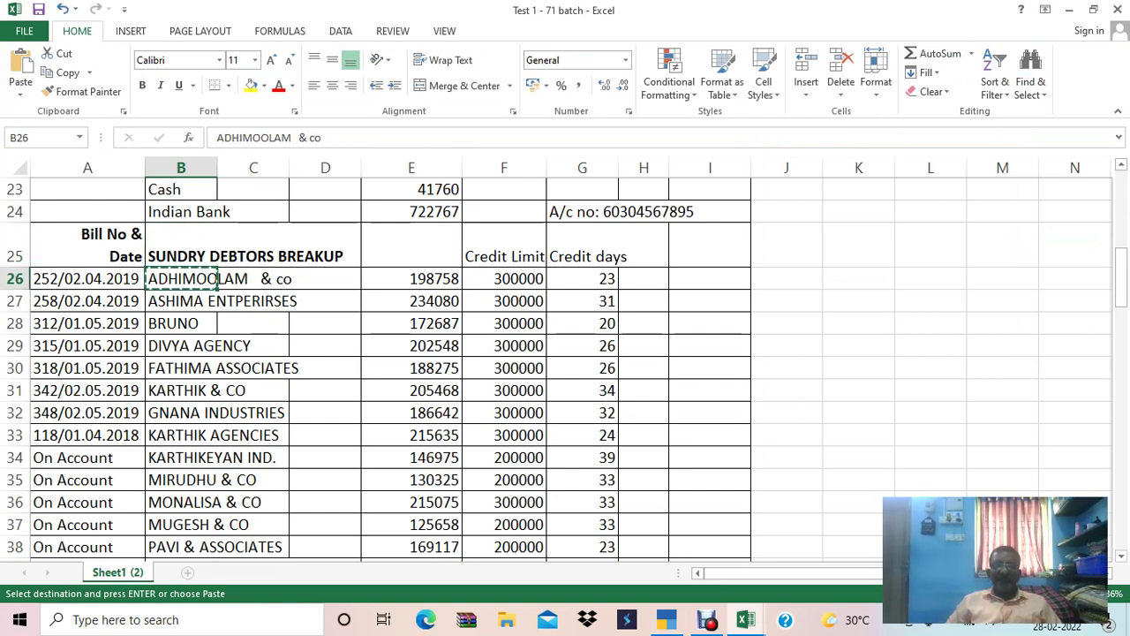
key(alt+Tab)
key(ctrl+alt+v)
key(Return)
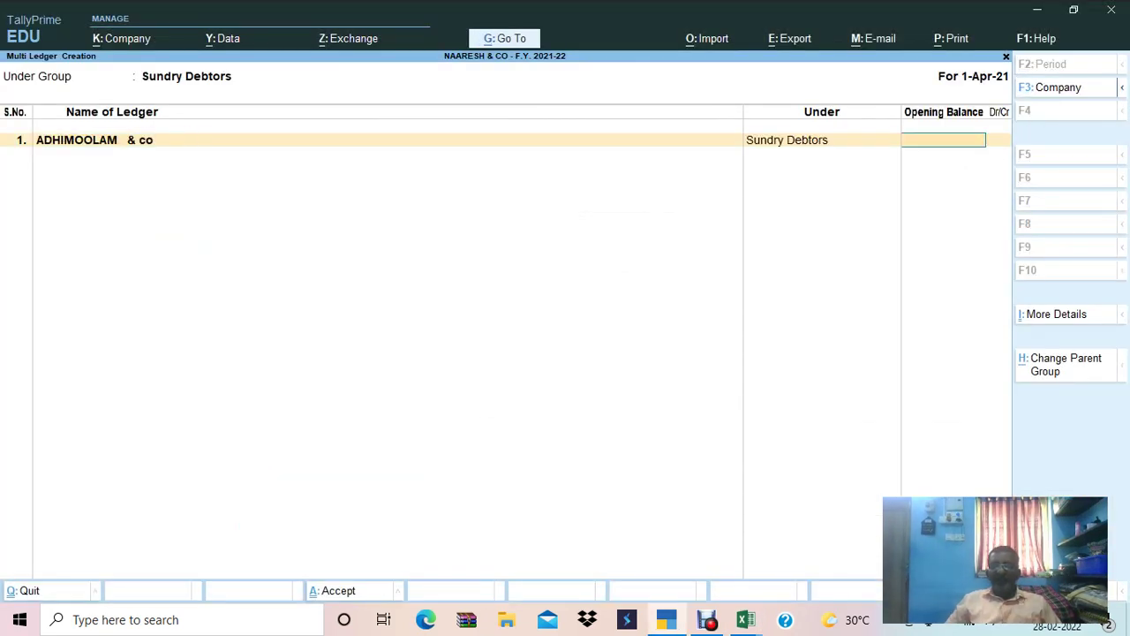
Give ADHIMOOLAM & co an opening balance of 1,98,758.00 copied from Excel.
key(alt+Tab)
key(Right)
key(Right)
key(Right)
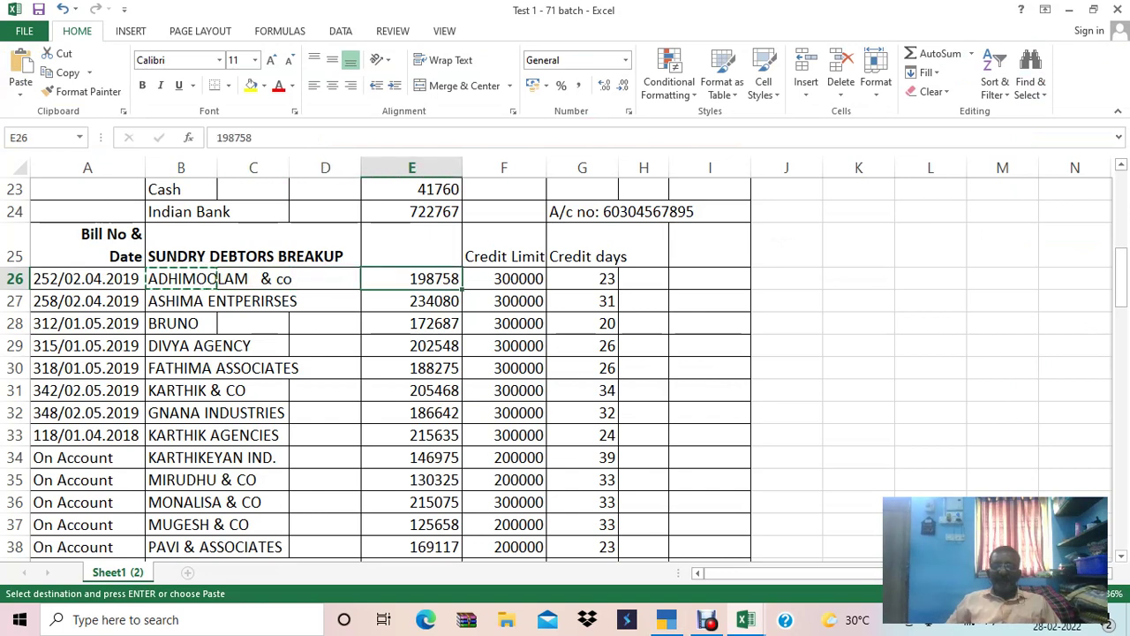
key(ctrl+c)
key(alt+Tab)
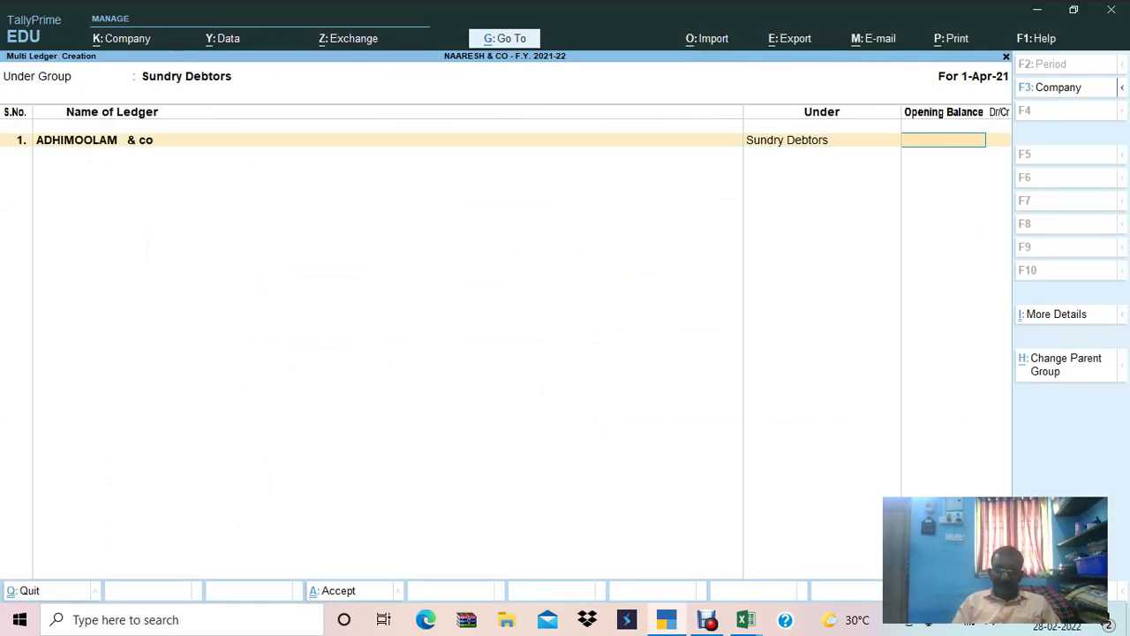
key(ctrl+alt+v)
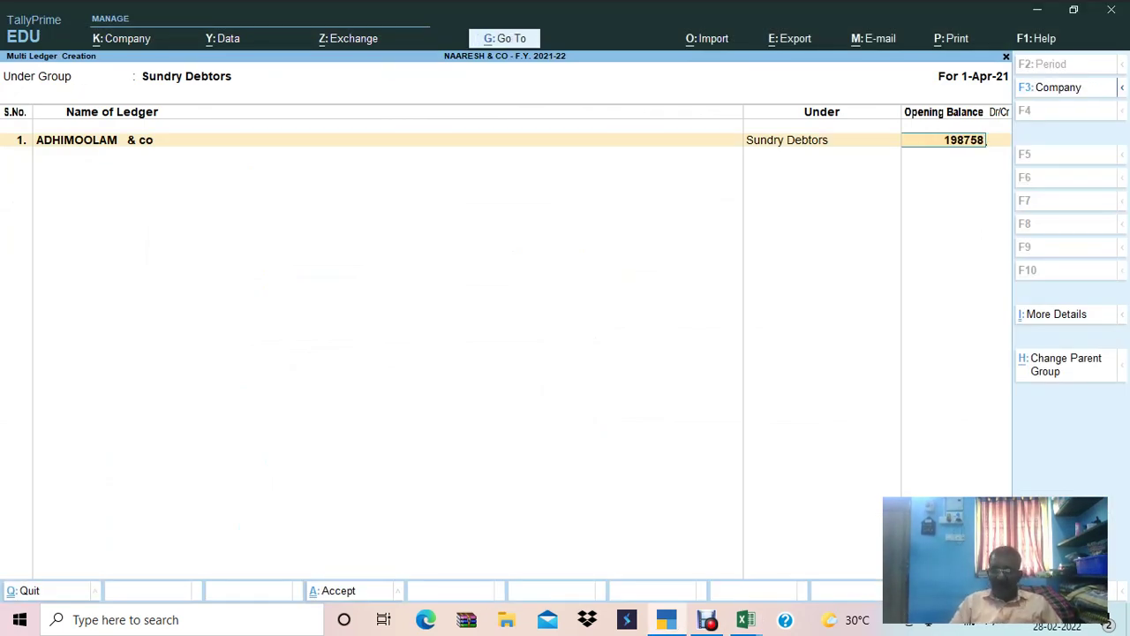
key(Return)
Date ADHIMOOLAM & co's bill 2/4/2019 in the bill-wise breakup.
key(alt+Tab)
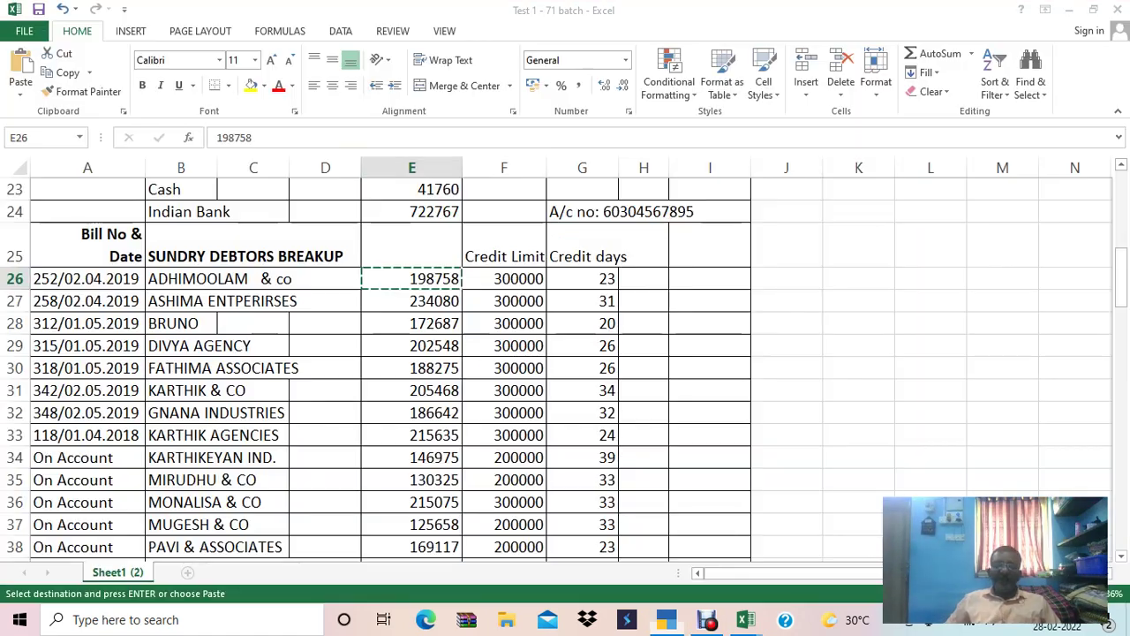
key(Left)
key(Left)
key(ctrl+c)
key(alt+Tab)
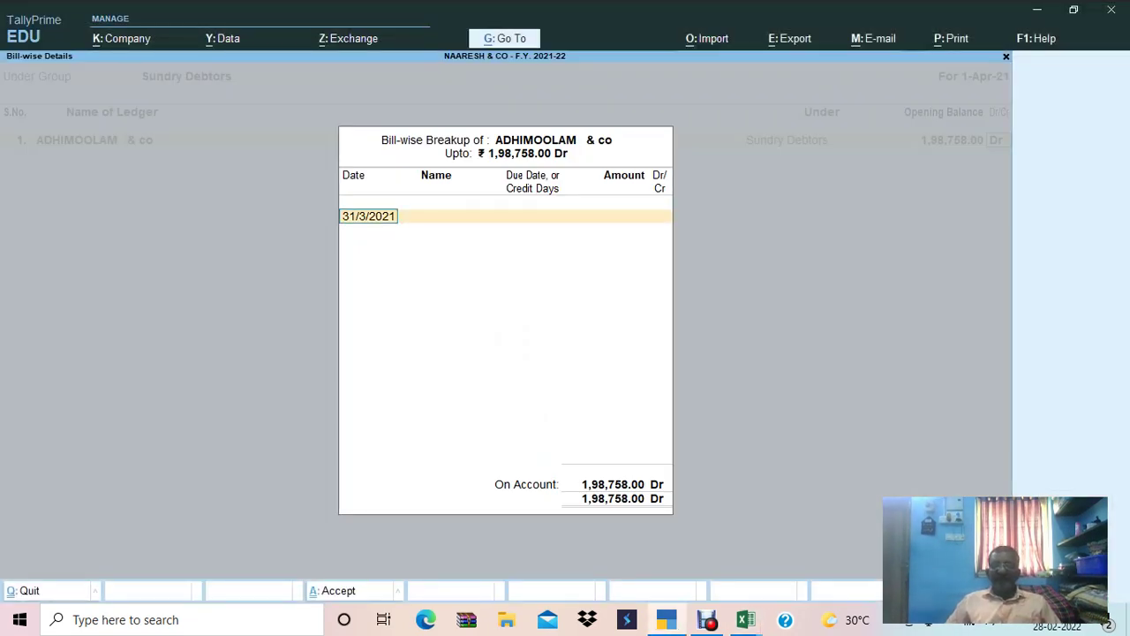
key(alt+Tab)
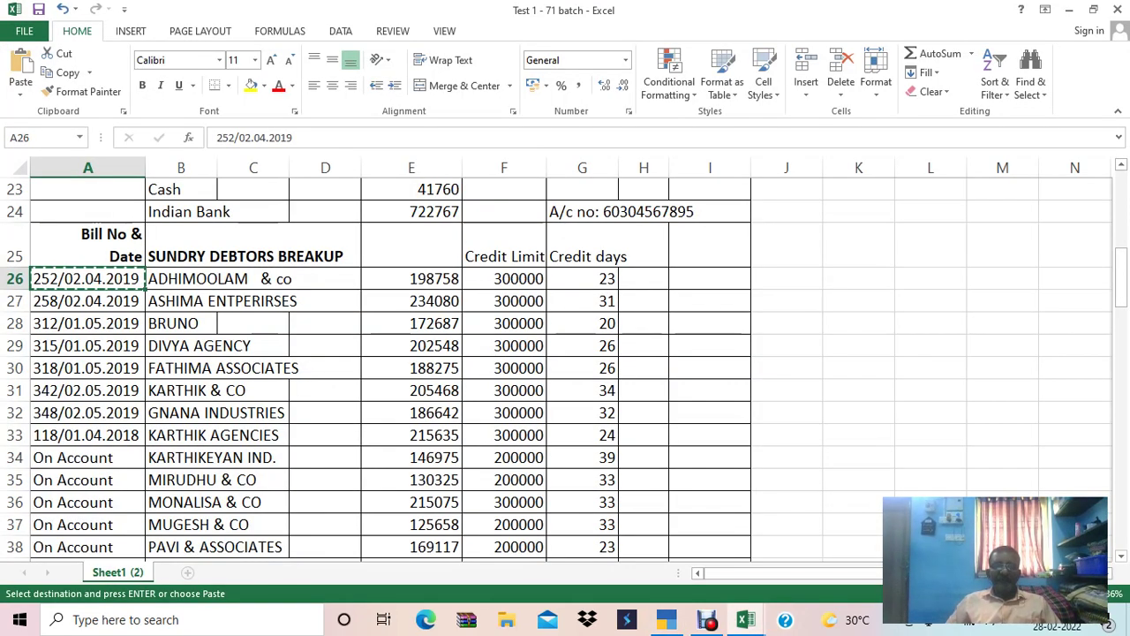
key(alt+Tab)
text(02.04.2014)
key(BackSpace)
text(9)
key(Return)
Name the bill 252 with 30 days' credit, Dr, and close the breakup.
key(alt+Tab)
key(alt+Tab)
text(252)
key(Return)
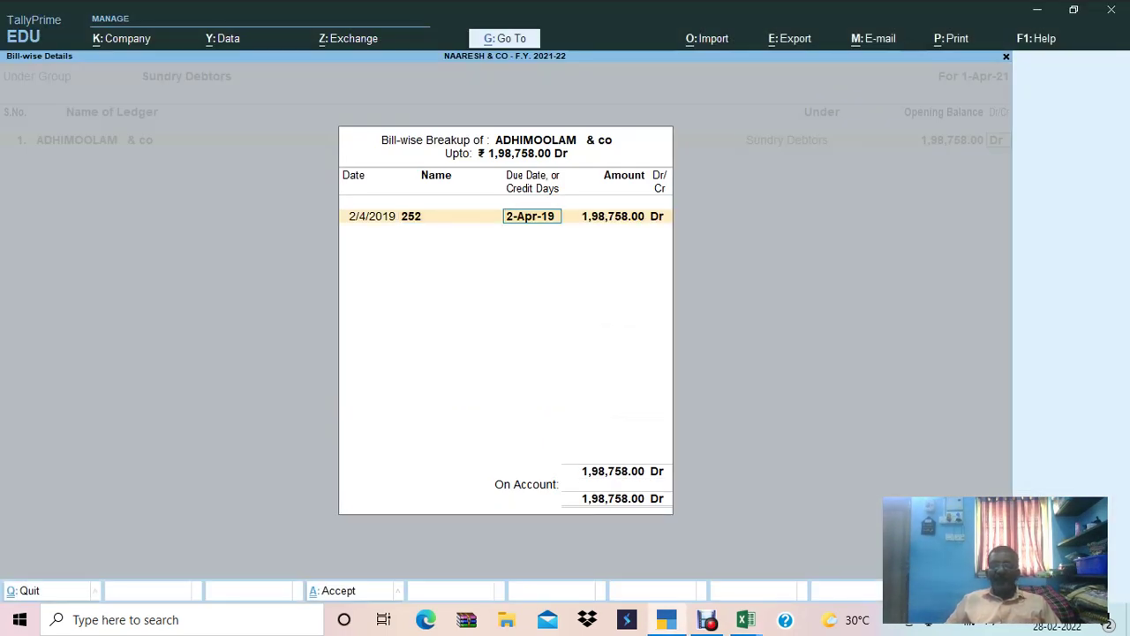
key(alt+Tab)
key(alt+Tab)
text(30)
key(Return)
key(Return)
key(Return)
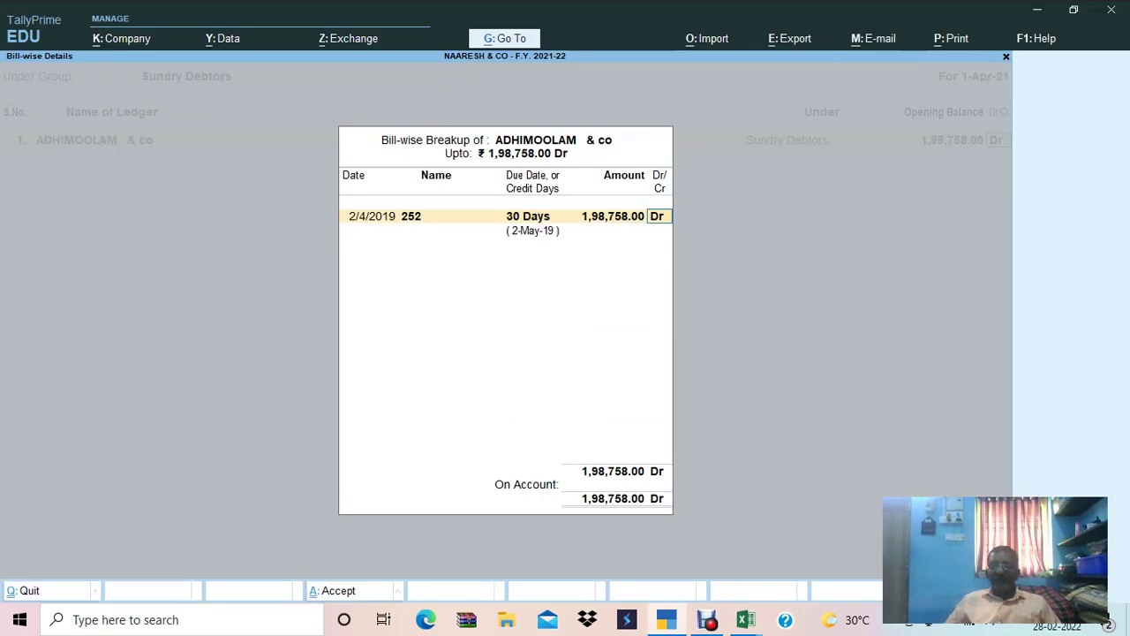
key(Return)
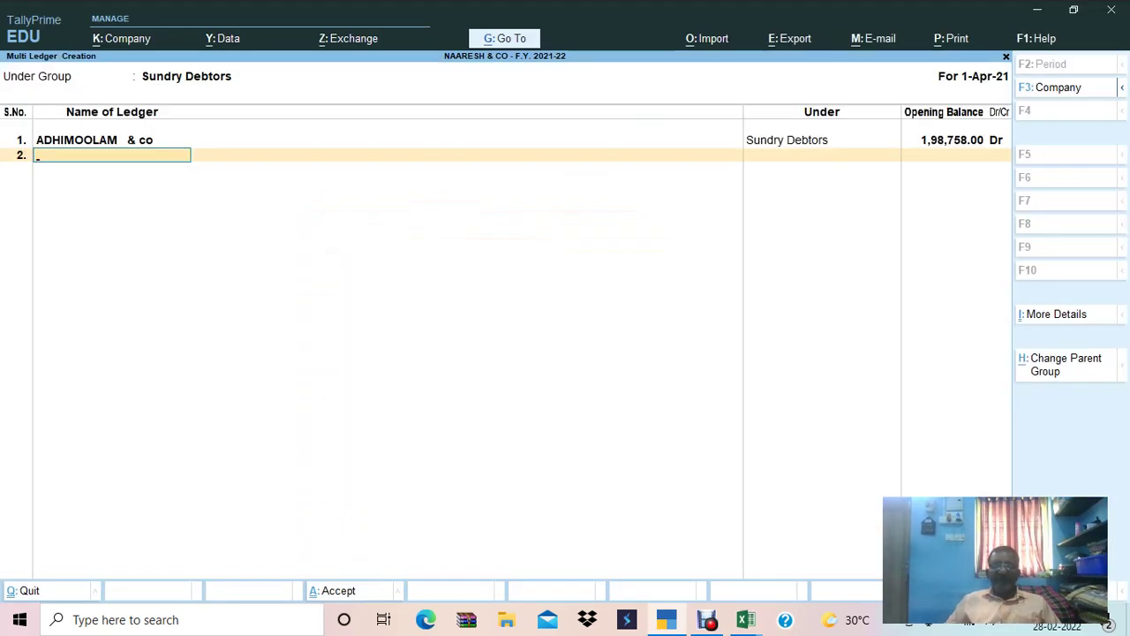
Add ASHIMA ENTPERIRSES from Excel cell B27 as the second debtor ledger.
key(alt+Tab)
click(181, 300)
key(ctrl+c)
key(alt+Tab)
key(ctrl+alt+v)
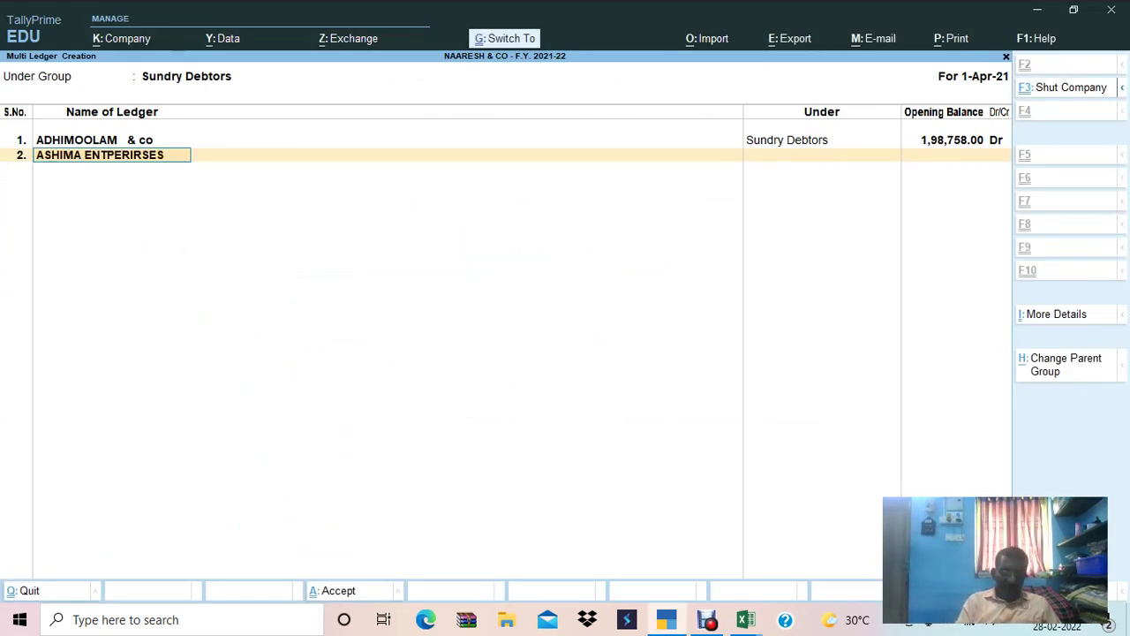
key(Return)
Give ASHIMA ENTPERIRSES a 2,34,080.00 opening balance copied from E27.
key(alt+Tab)
click(325, 300)
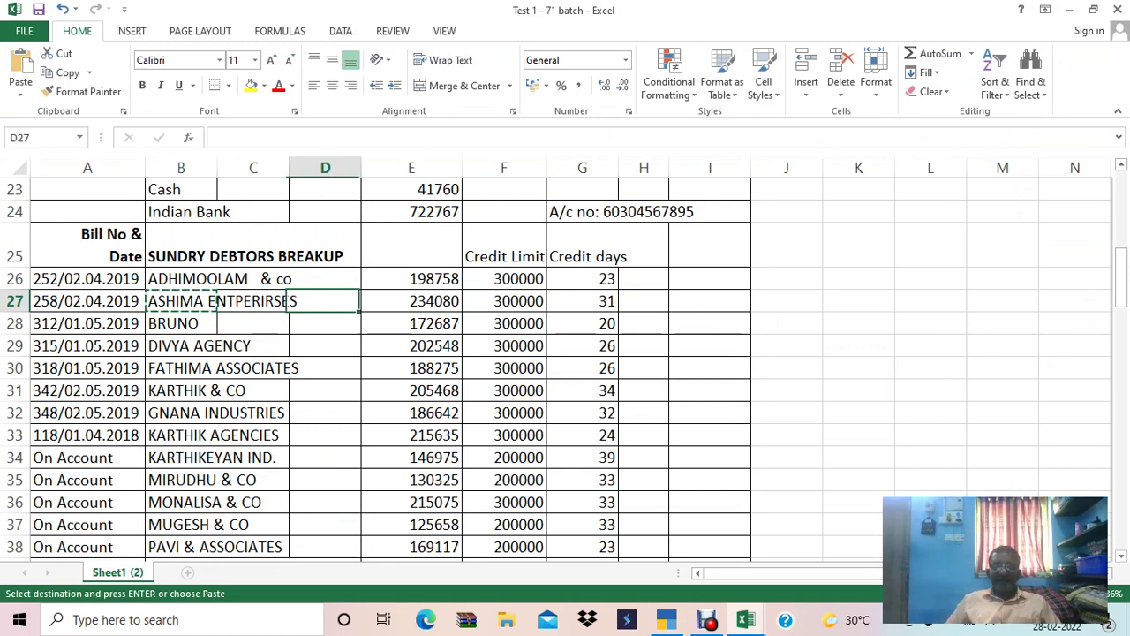
key(Right)
key(Right)
key(Left)
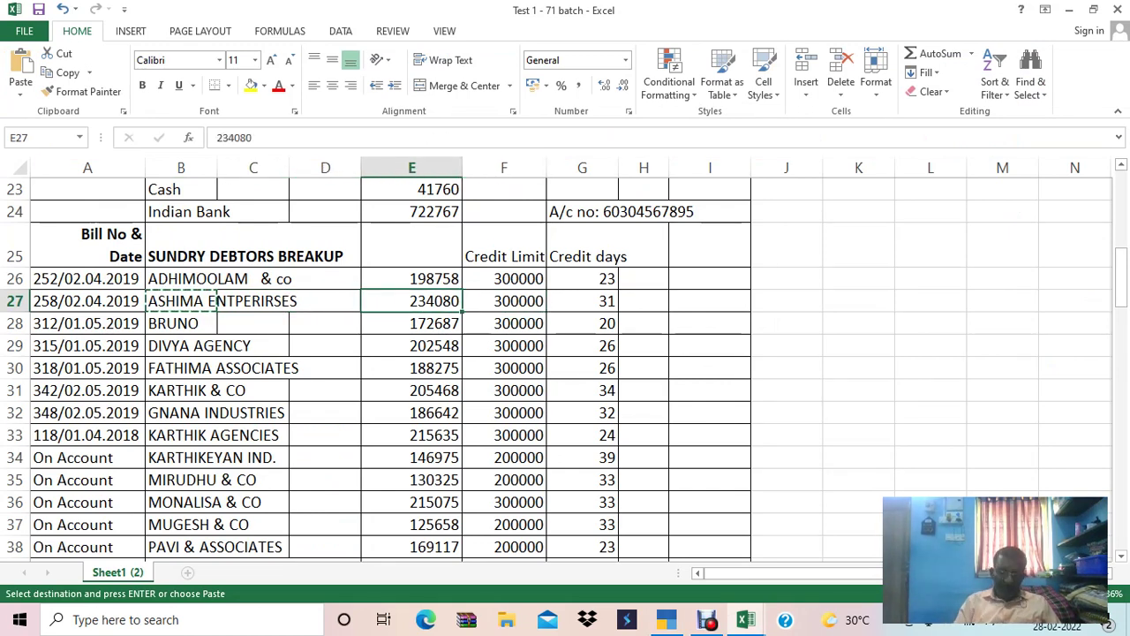
key(ctrl+c)
key(alt+Tab)
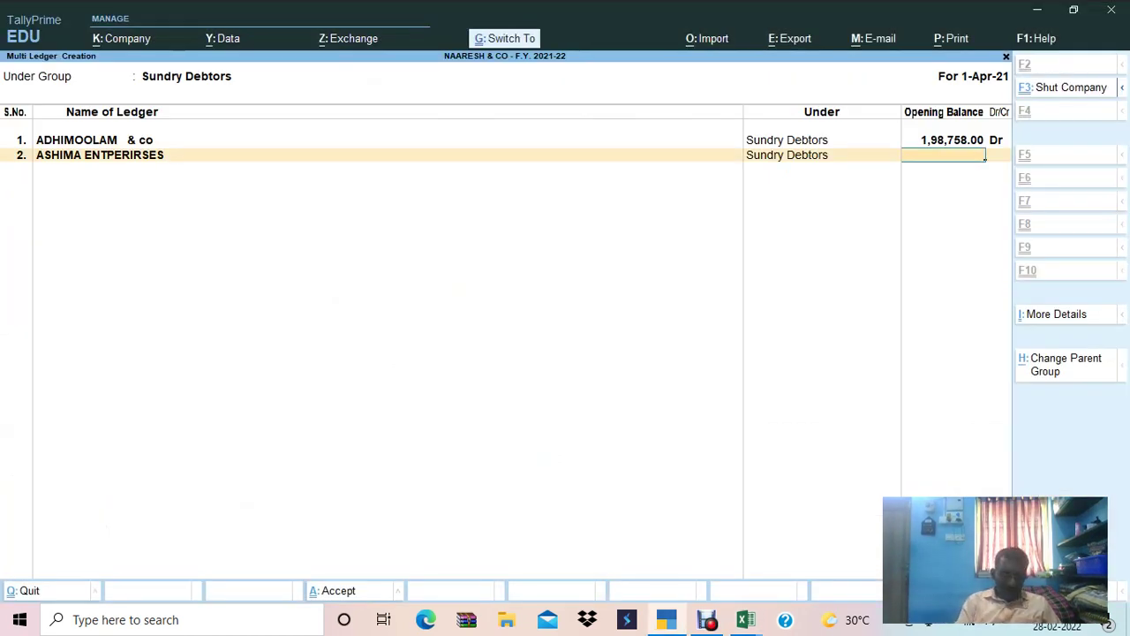
key(ctrl+alt+v)
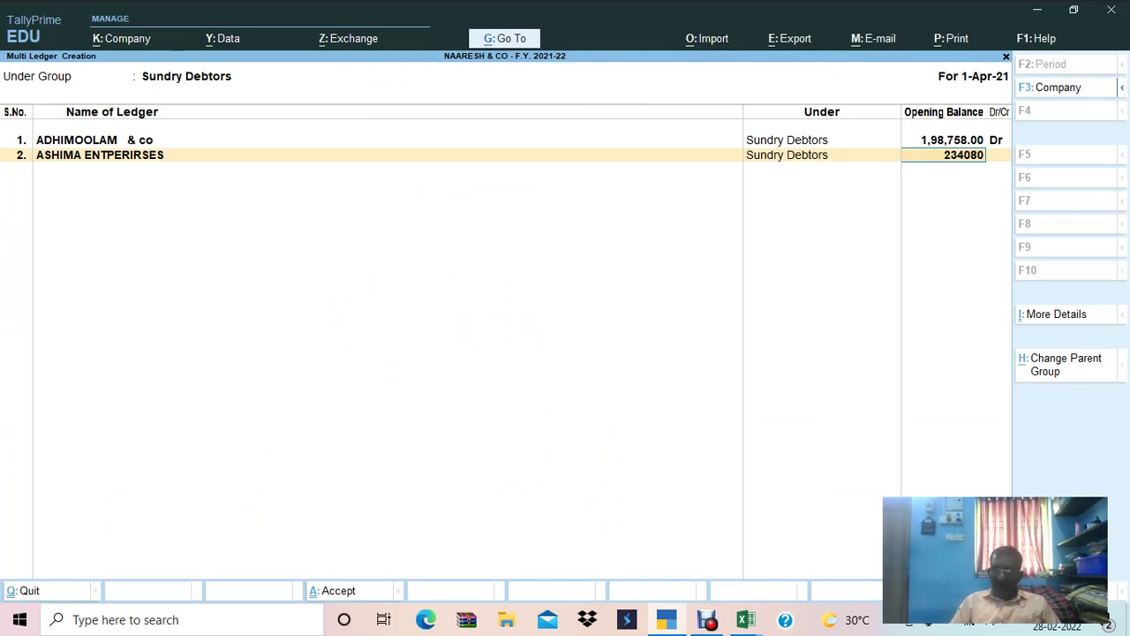
key(Return)
key(Return)
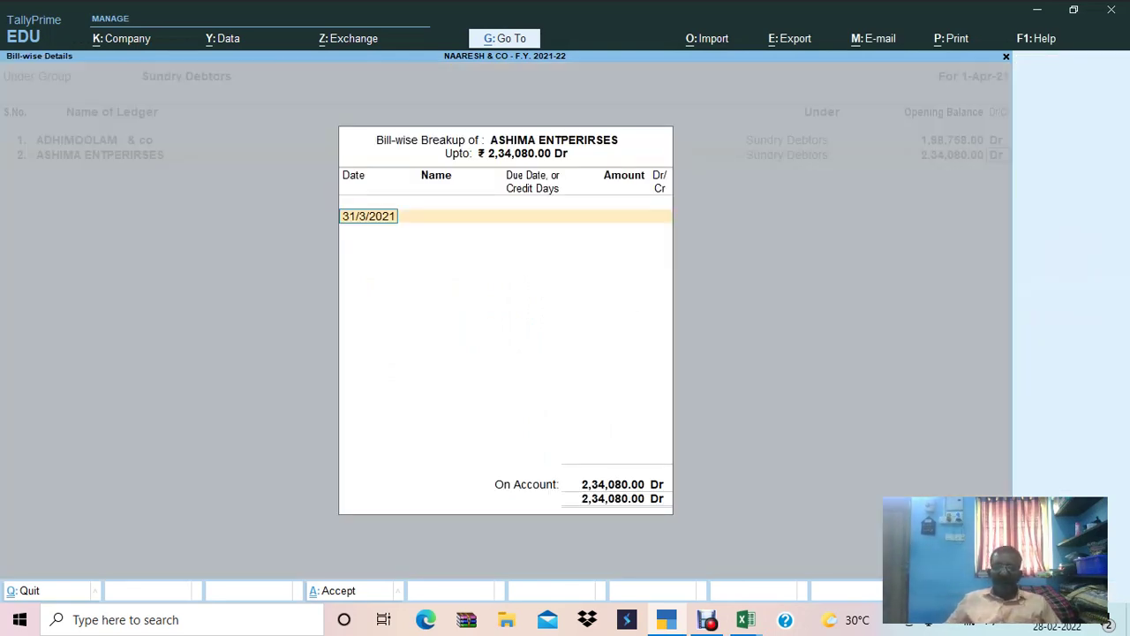
Record the balance as bill 258 dated 2/4/2019 with 30 days' credit.
key(alt+Tab)
key(shift+space)
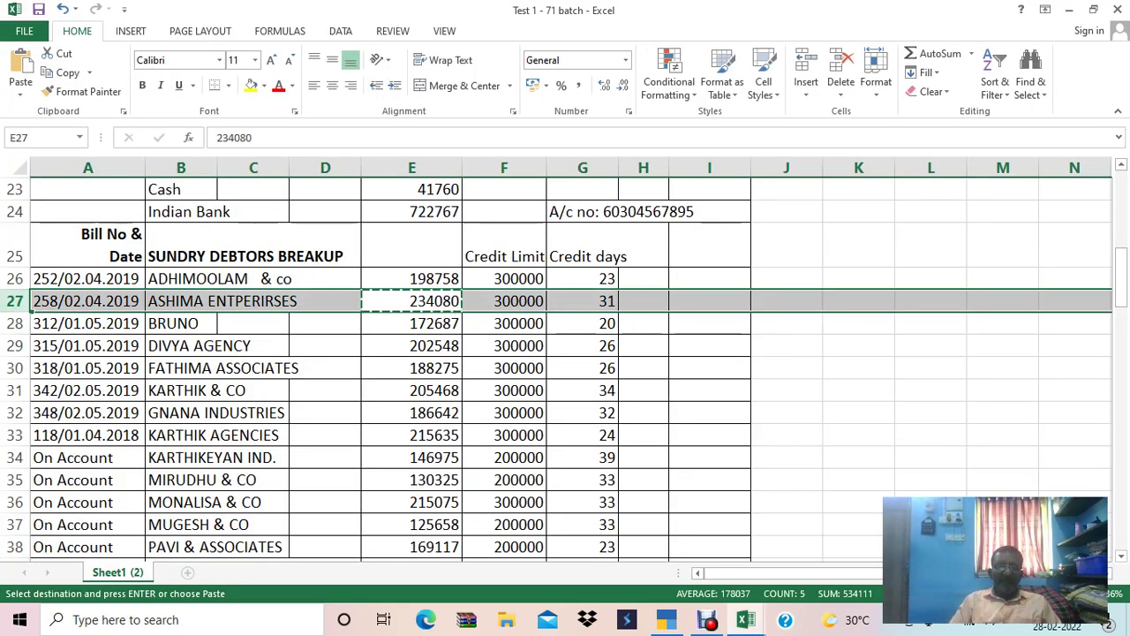
key(alt+Tab)
text(02.04)
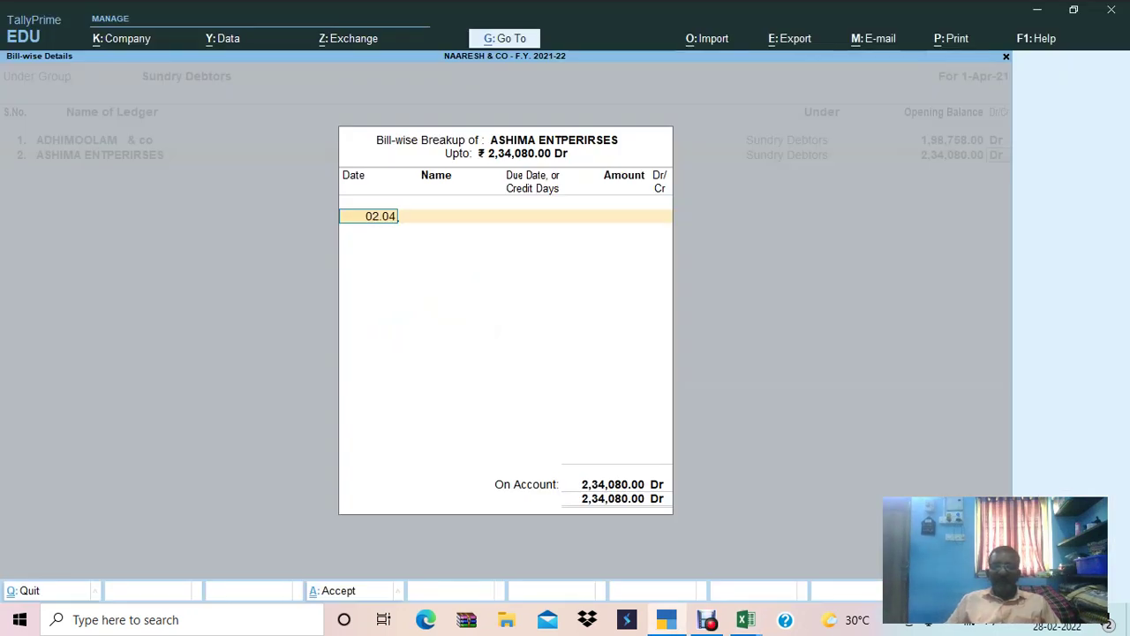
text(.2019)
key(Return)
key(alt+Tab)
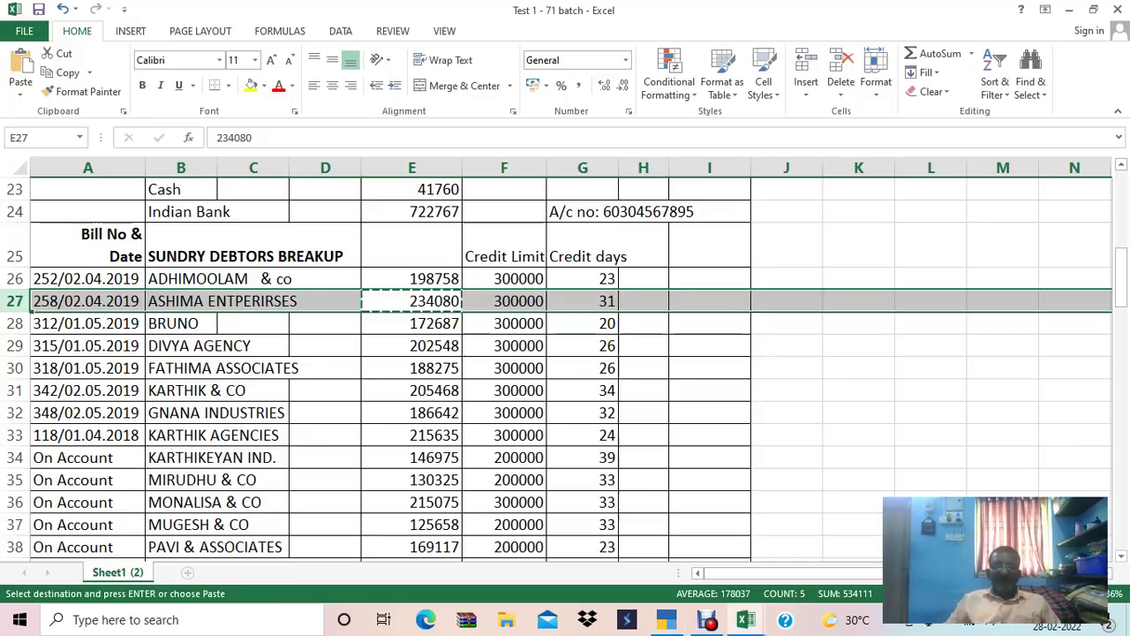
key(alt+Tab)
text(258)
key(Return)
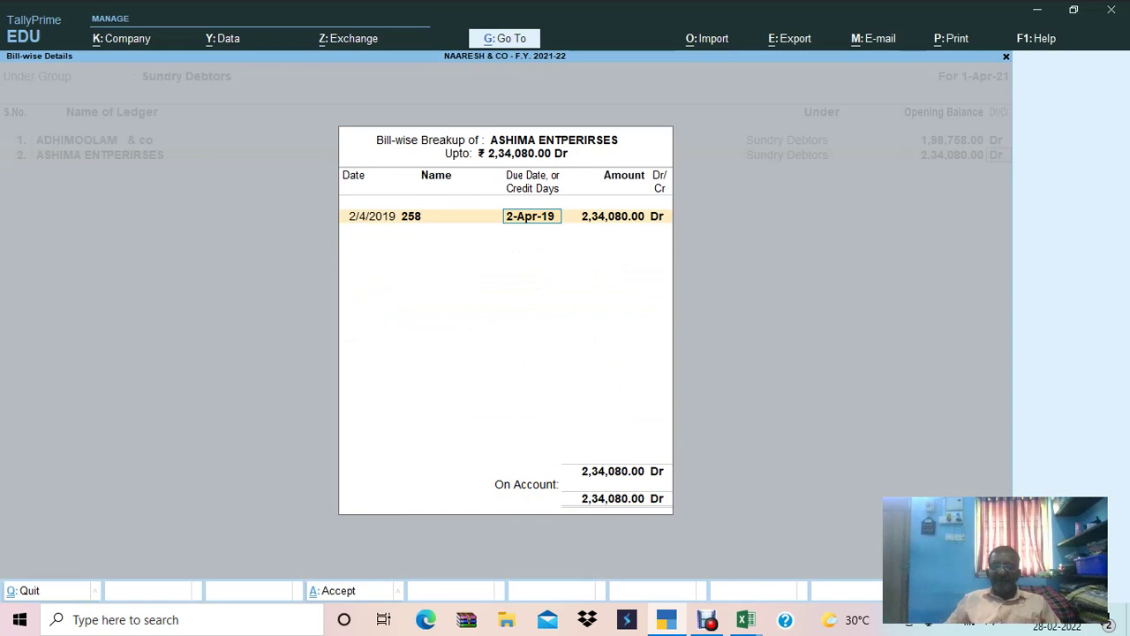
text(30)
key(Return)
key(Return)
key(Return)
key(Return)
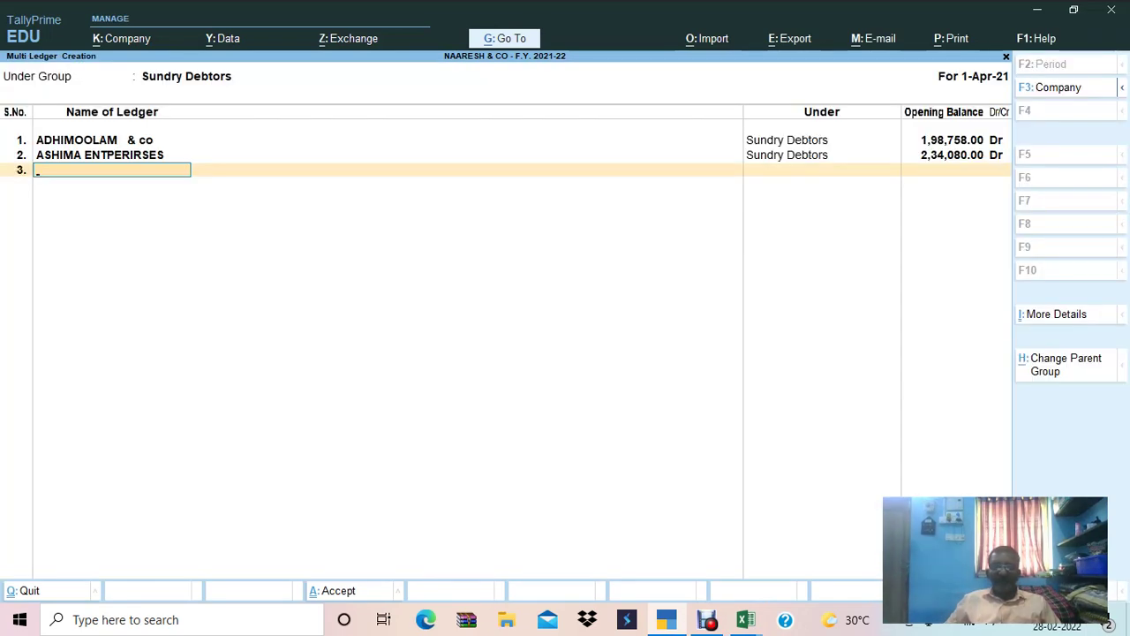
Enter BRUNO from Excel cell B28 as the third debtor ledger name.
key(alt+Tab)
key(Down)
key(Left)
key(Left)
key(Left)
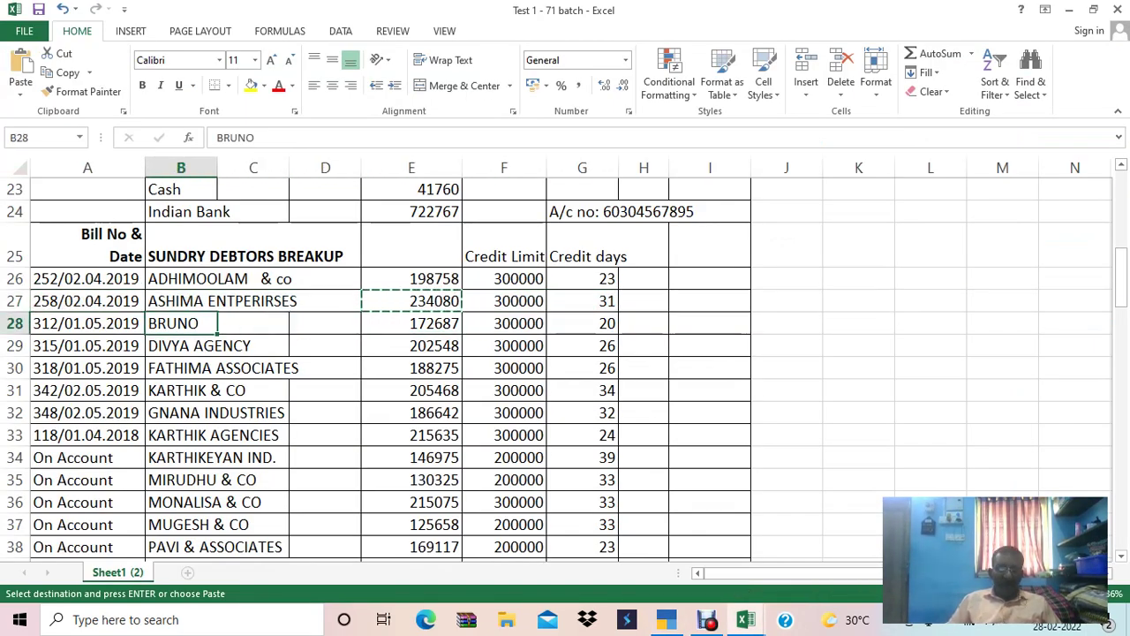
key(ctrl+c)
key(alt+Tab)
key(ctrl+v)
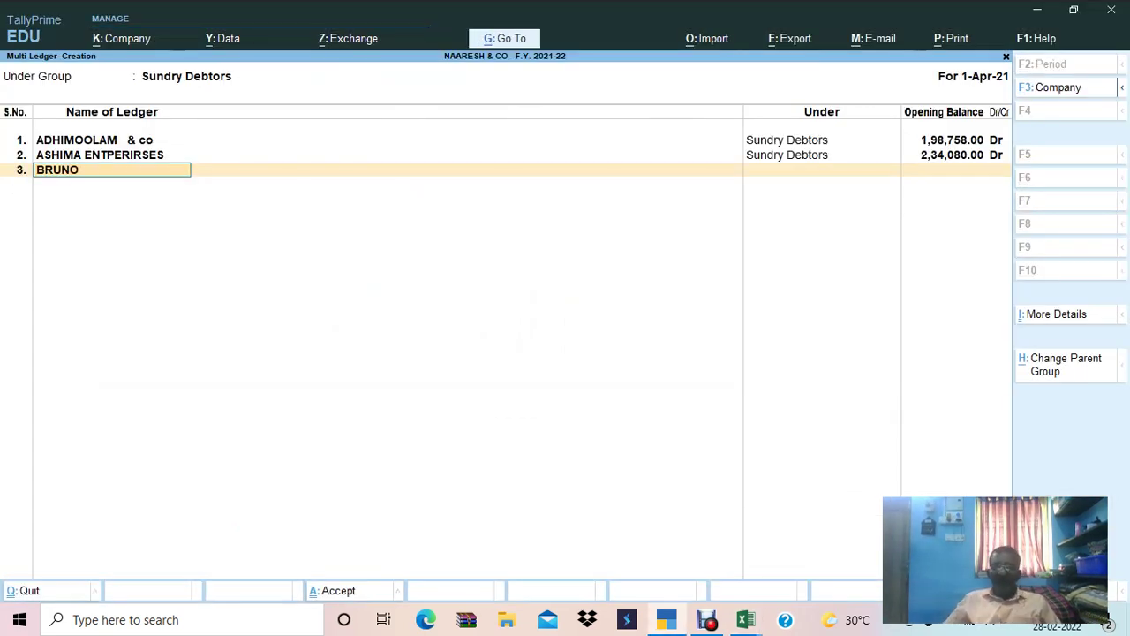
key(Return)
key(alt+Tab)
Give BRUNO an opening balance of 1,72,687.00 copied from Excel cell E28.
key(Right)
key(Right)
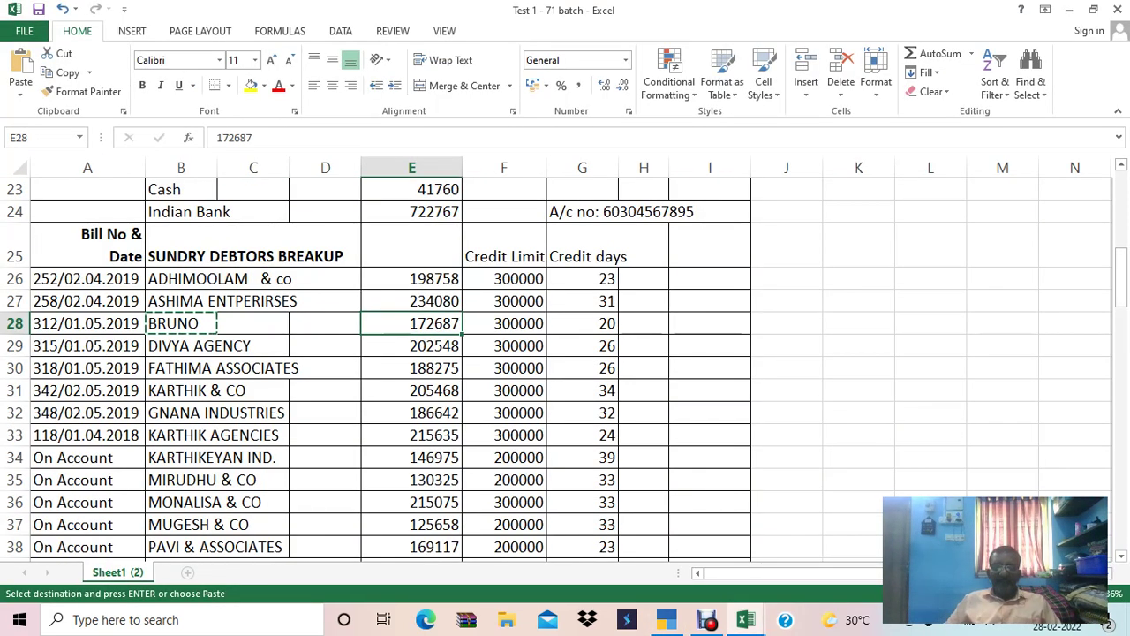
key(ctrl+c)
key(alt+Tab)
key(ctrl+v)
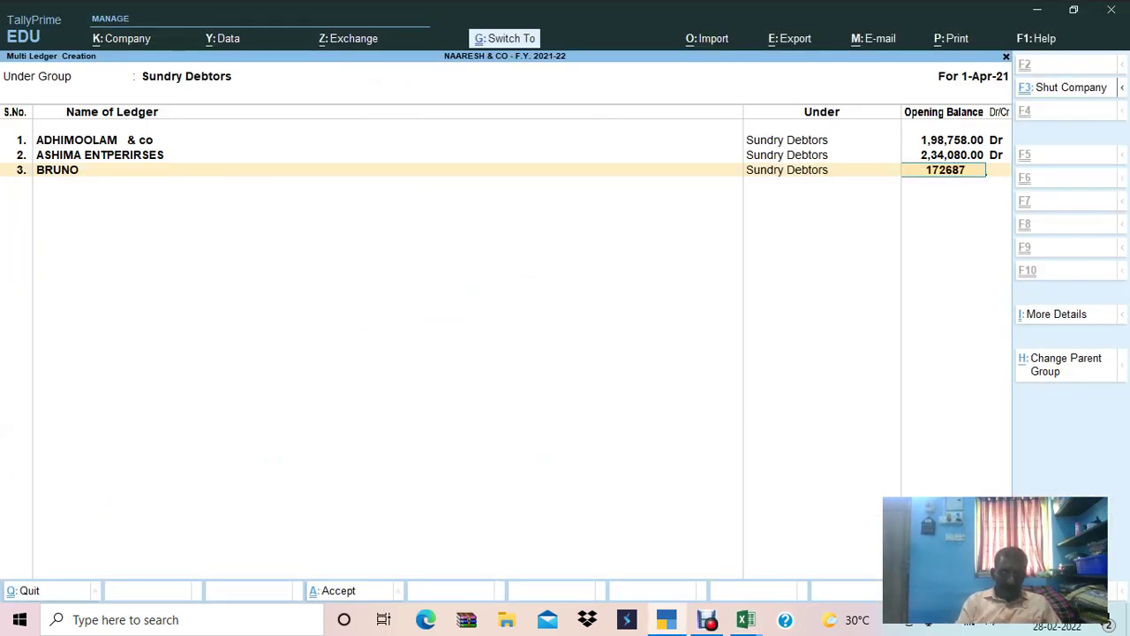
key(Return)
key(Return)
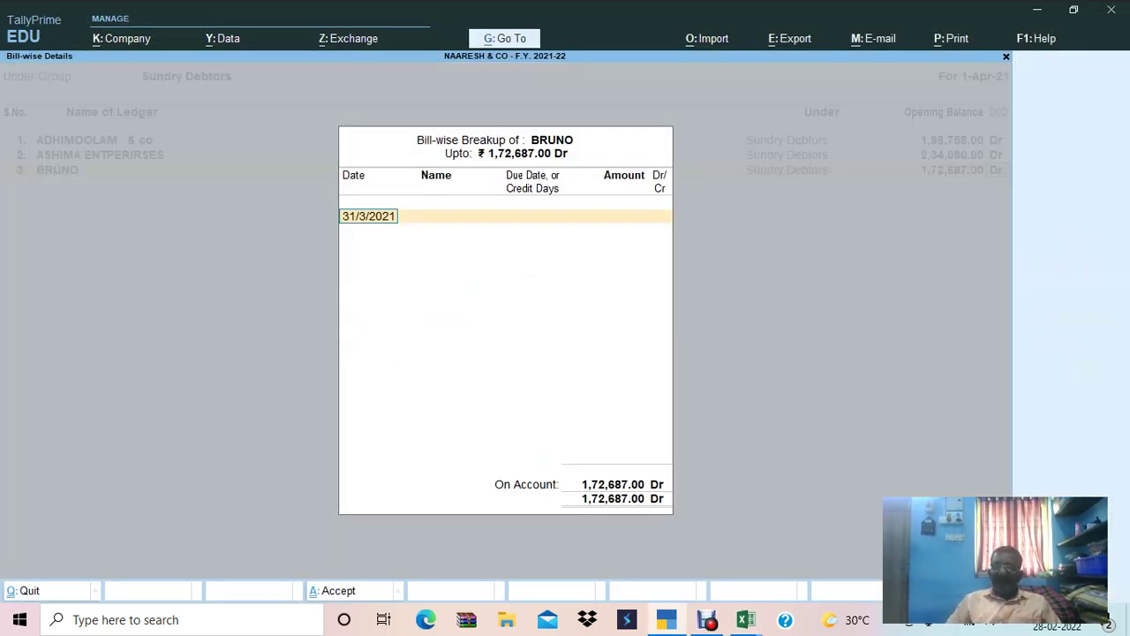
Date BRUNO's bill 1/5/2019 in the bill-wise breakup, correcting the year.
key(alt+Tab)
click(86, 323)
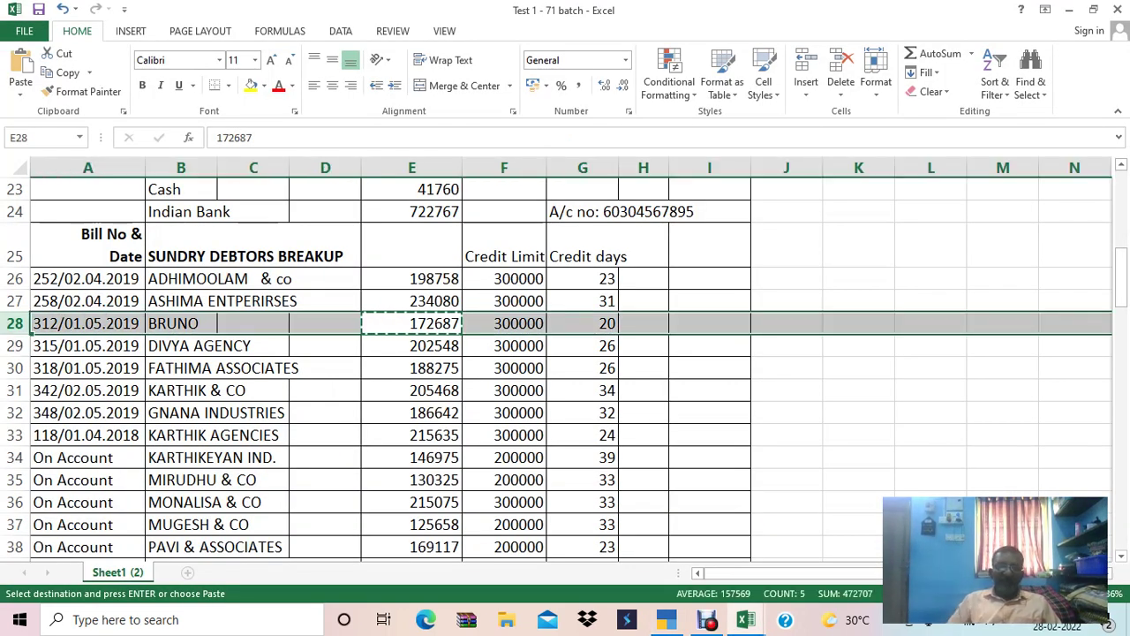
key(alt+Tab)
text(01.05.20)
key(Return)
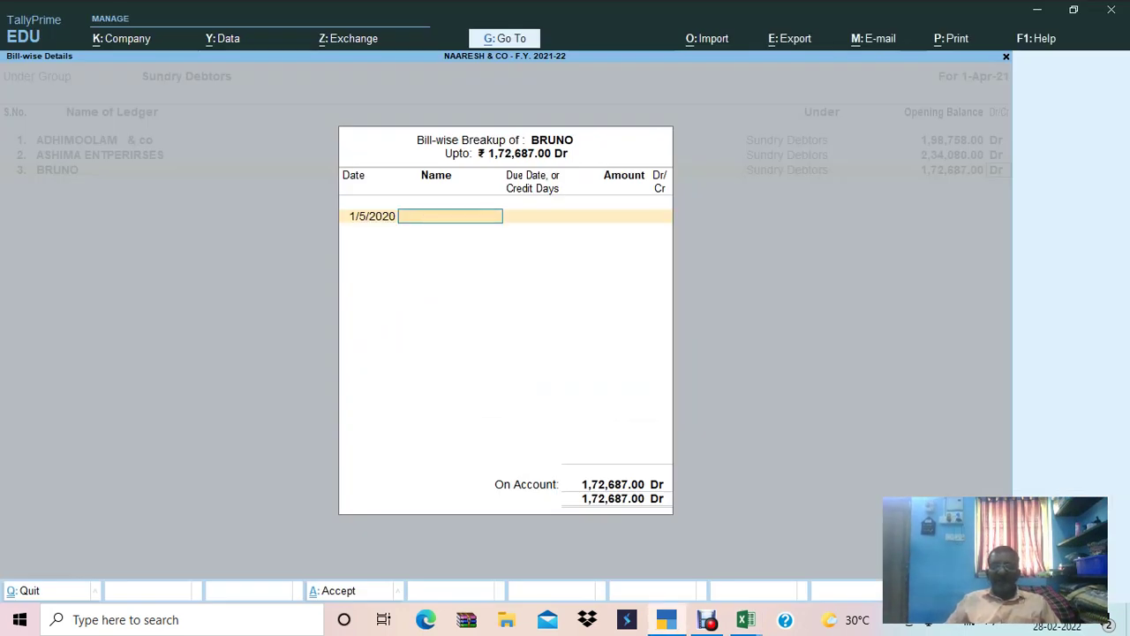
key(BackSpace)
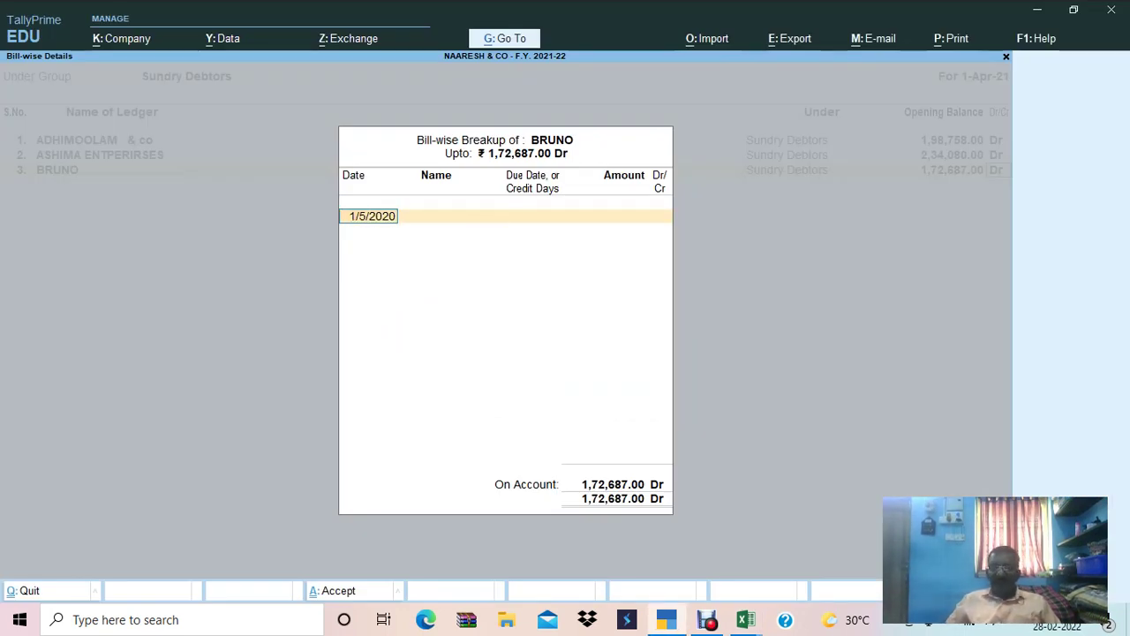
text(01.05)
key(Return)
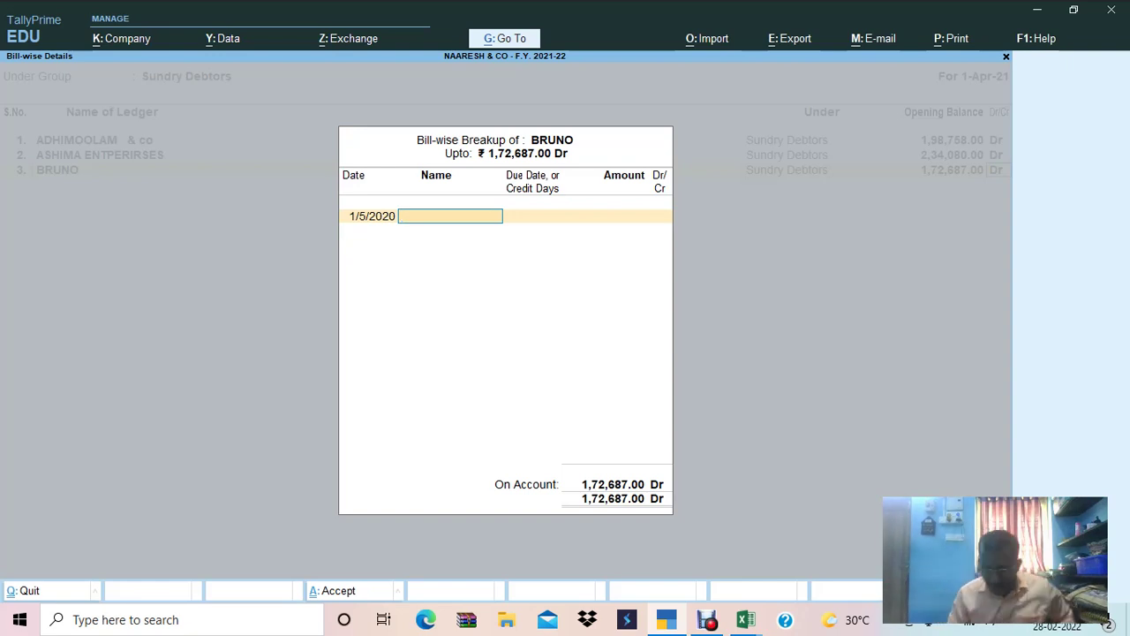
key(BackSpace)
text(01.05.2019)
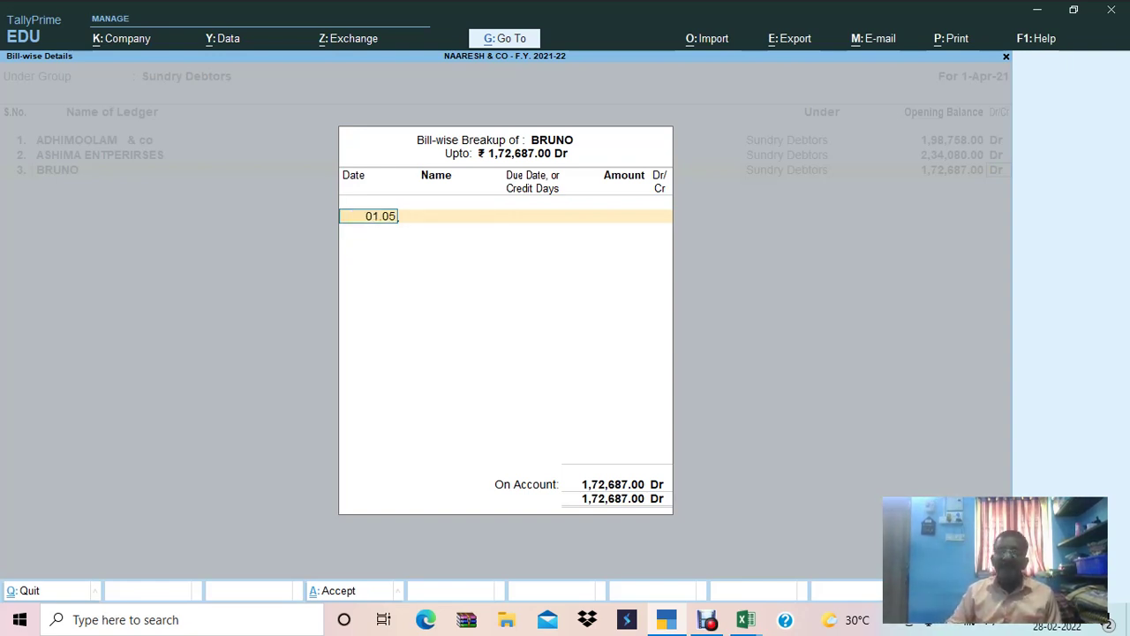
key(Return)
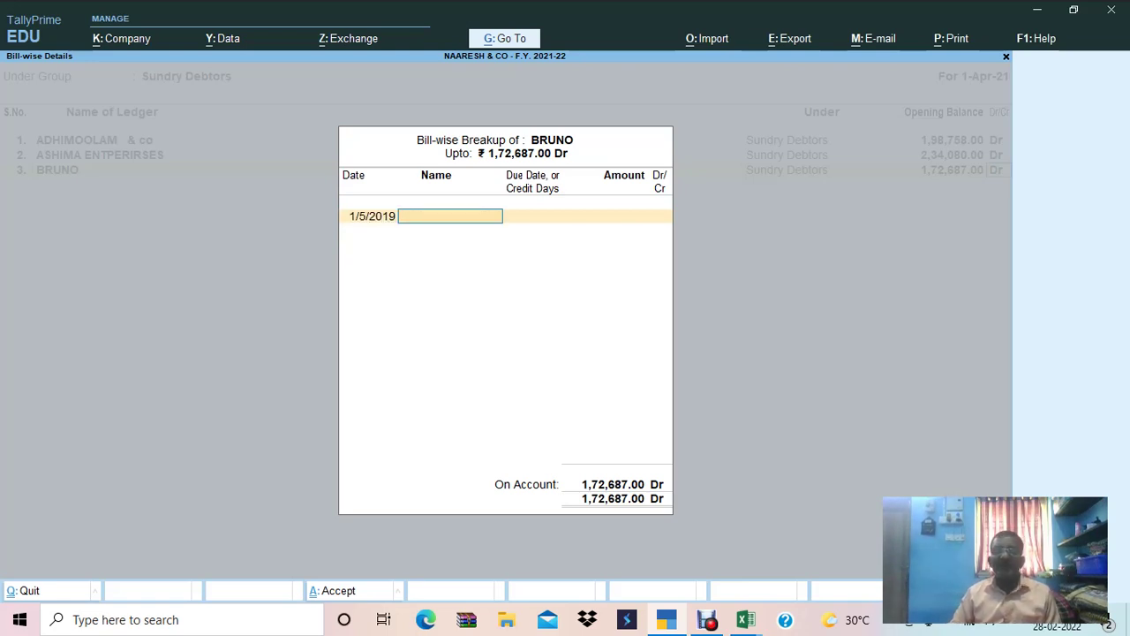
Name the bill 312 with 30 days' credit and accept the Dr amount.
key(alt+Tab)
key(alt+Tab)
text(312)
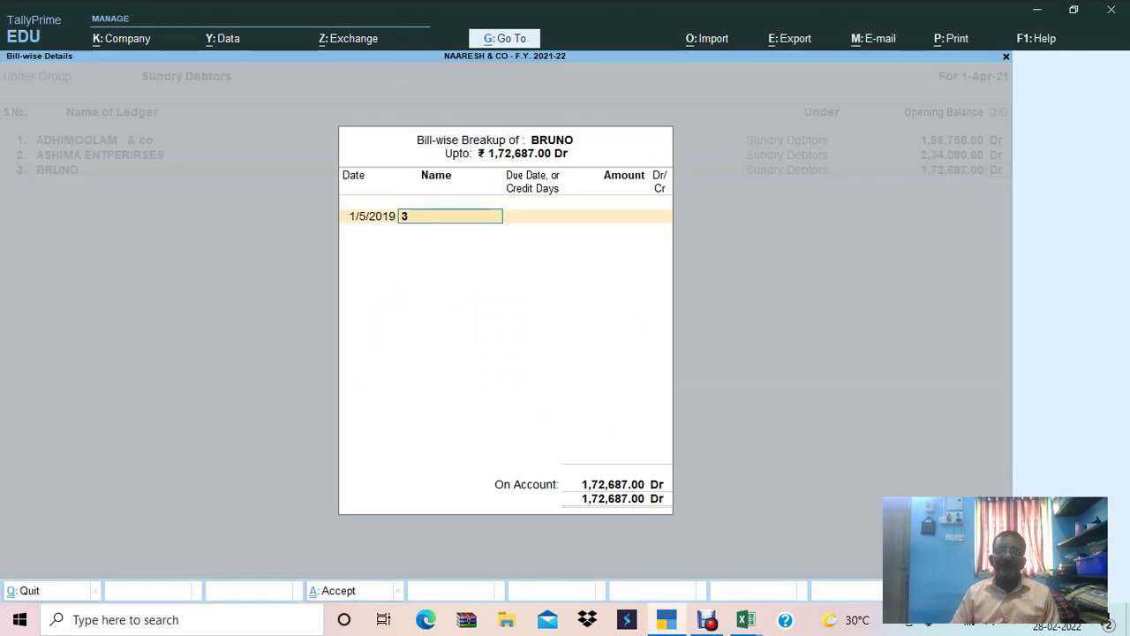
key(Return)
text(30)
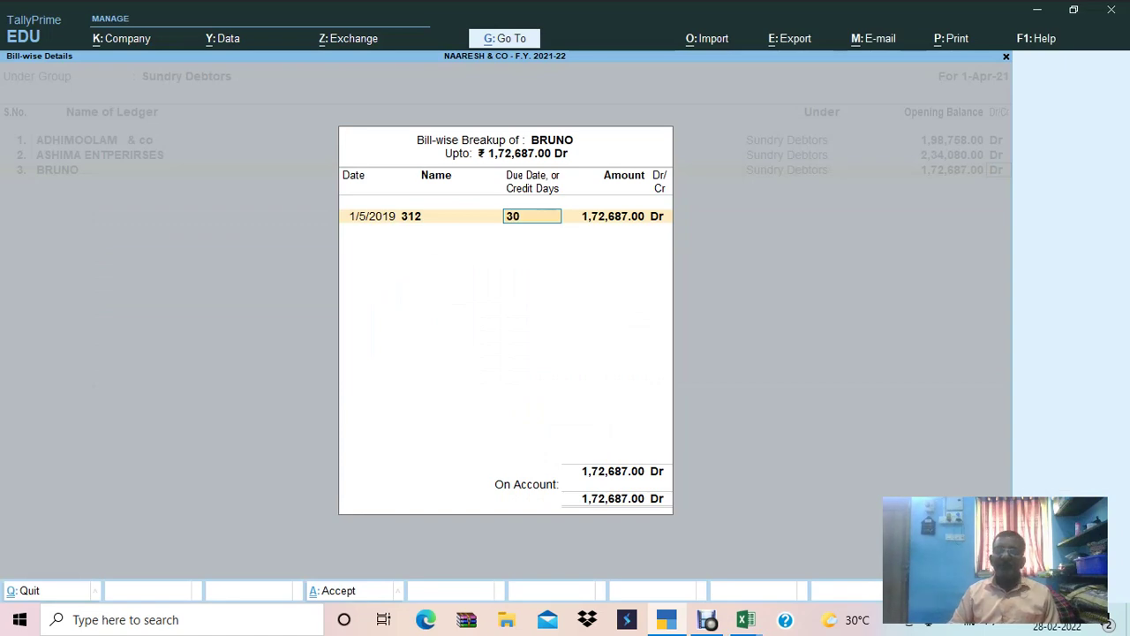
key(Return)
key(Return)
key(Return)
key(Return)
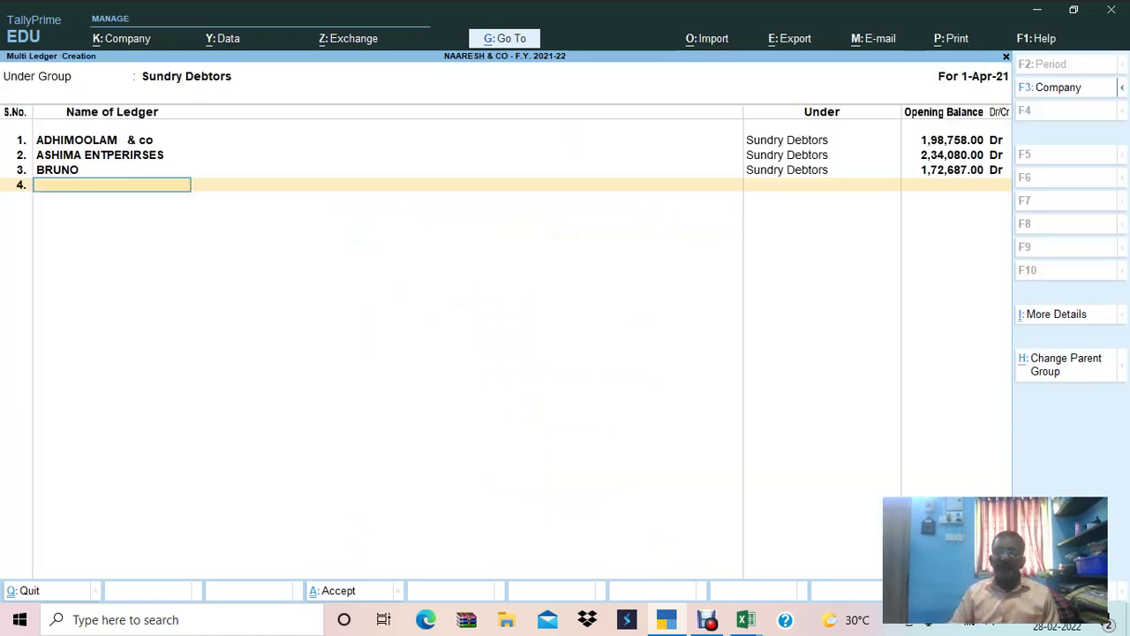
Copy DIVYA AGENCY from Excel row 29 in as ledger 4's name, undoing an accidental paste.
key(alt+Tab)
key(Down)
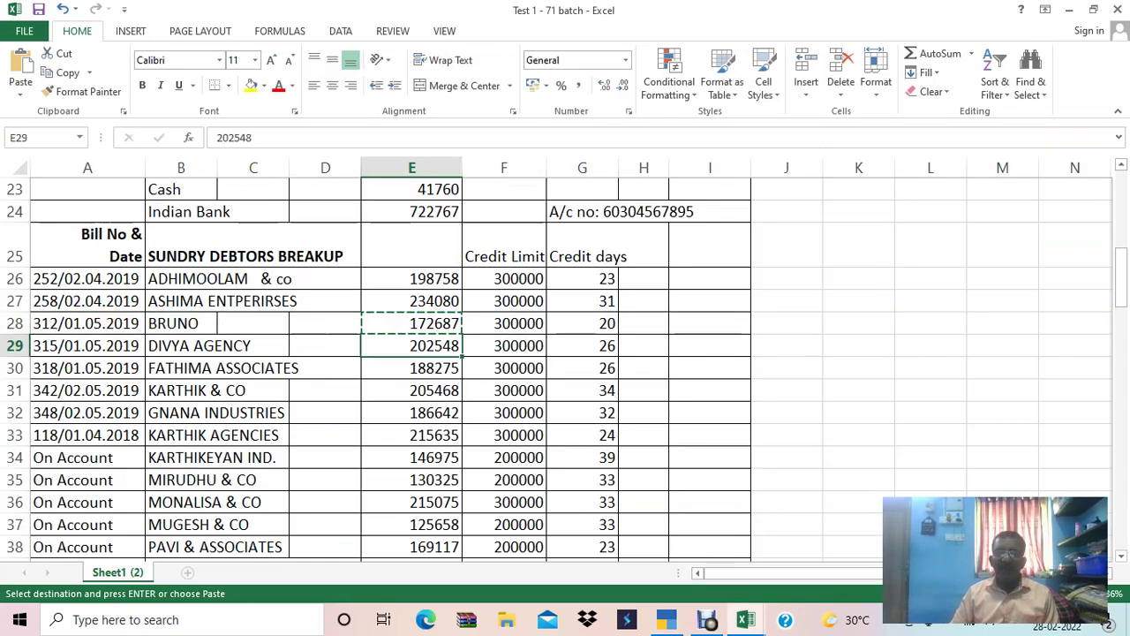
key(Left)
key(Left)
key(Left)
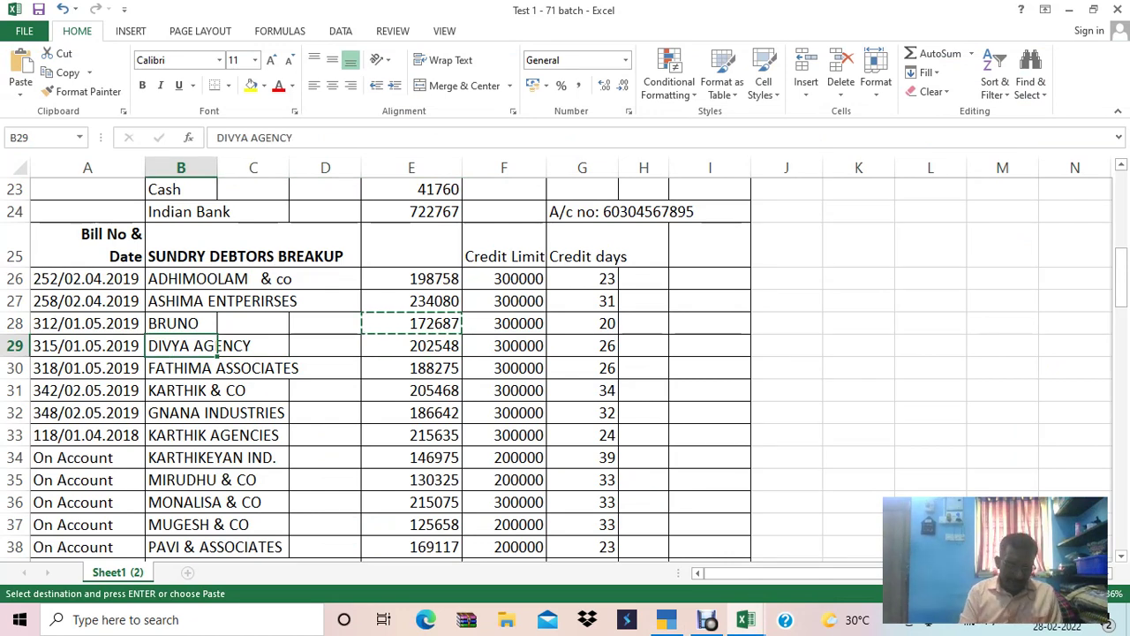
key(ctrl+v)
key(Escape)
key(ctrl+z)
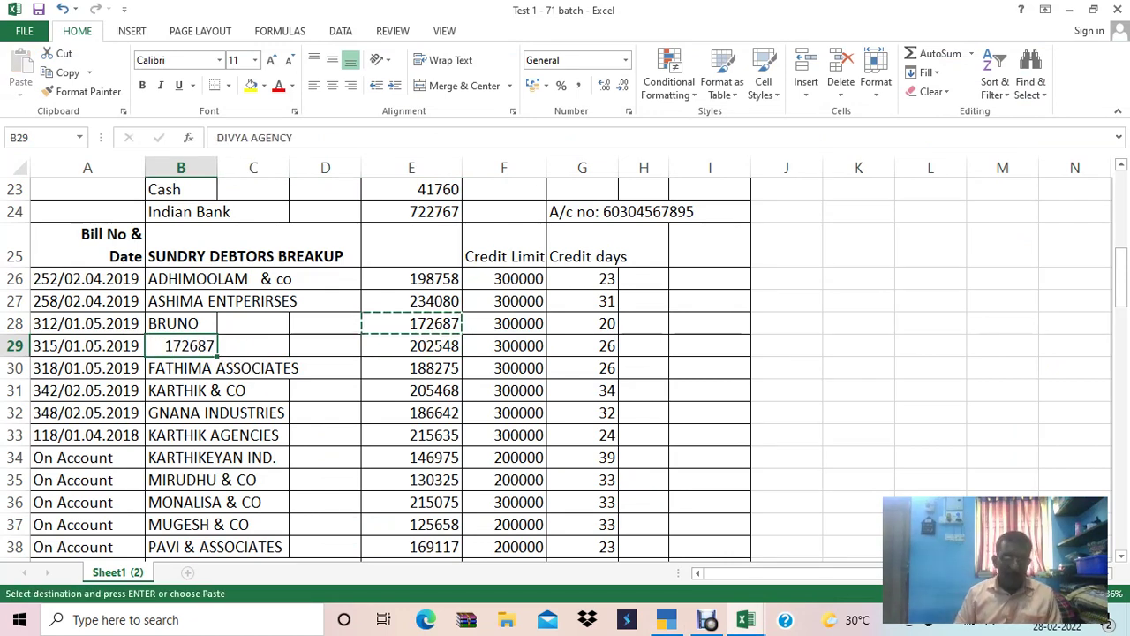
key(ctrl+c)
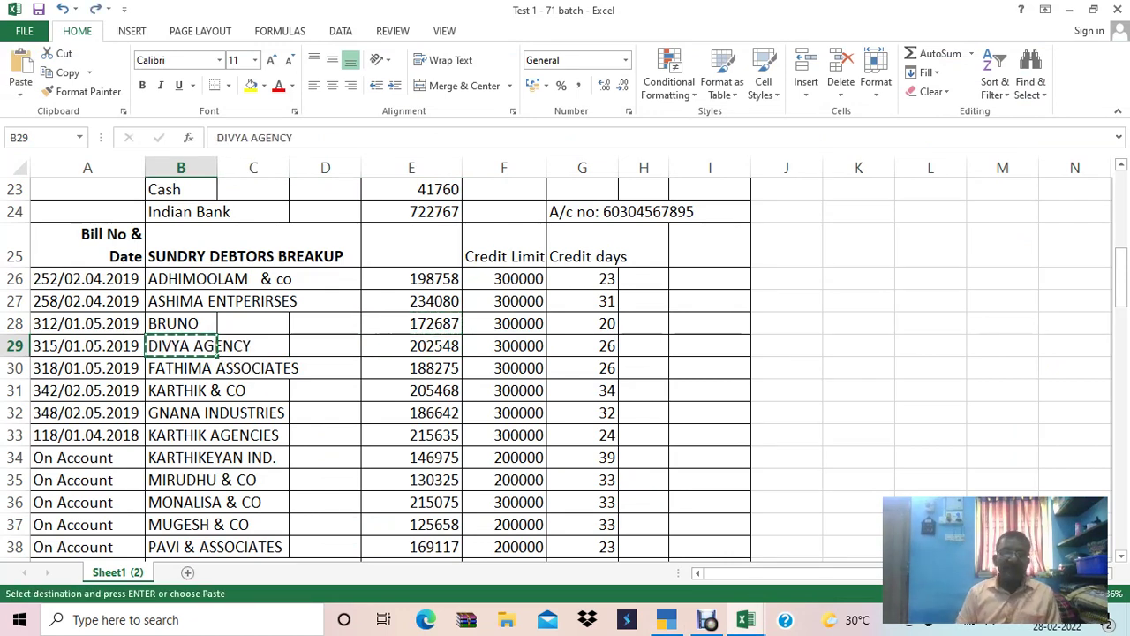
key(alt+Tab)
key(ctrl+alt+v)
key(Return)
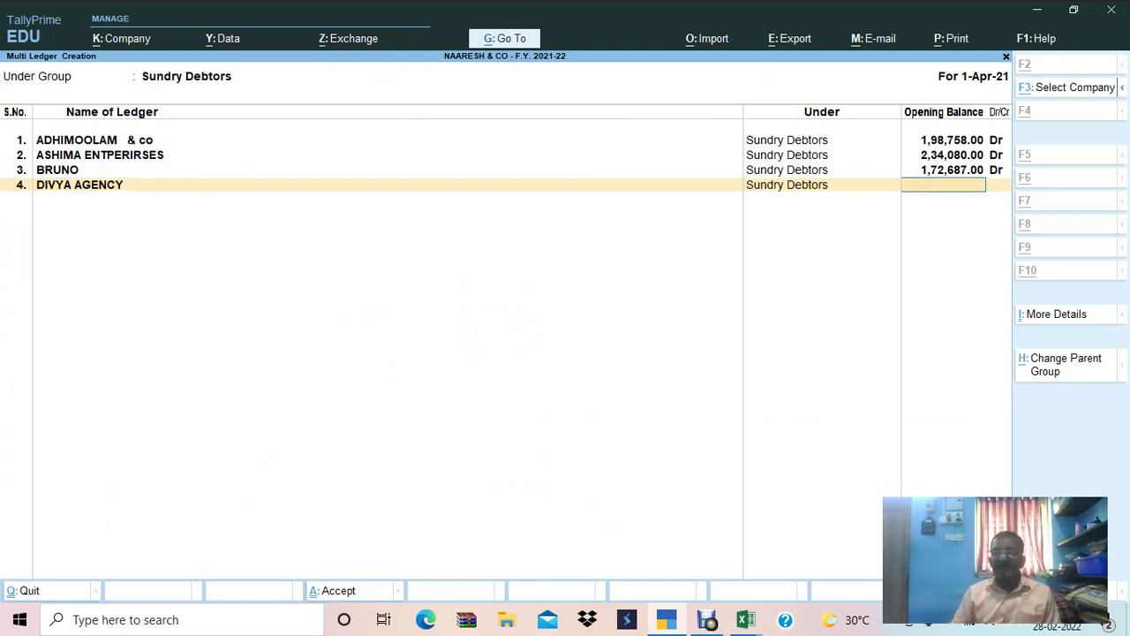
Enter DIVYA AGENCY's opening balance of 2,02,548.00 Dr copied from the sheet.
key(alt+Tab)
key(Right)
key(Right)
key(Right)
key(Right)
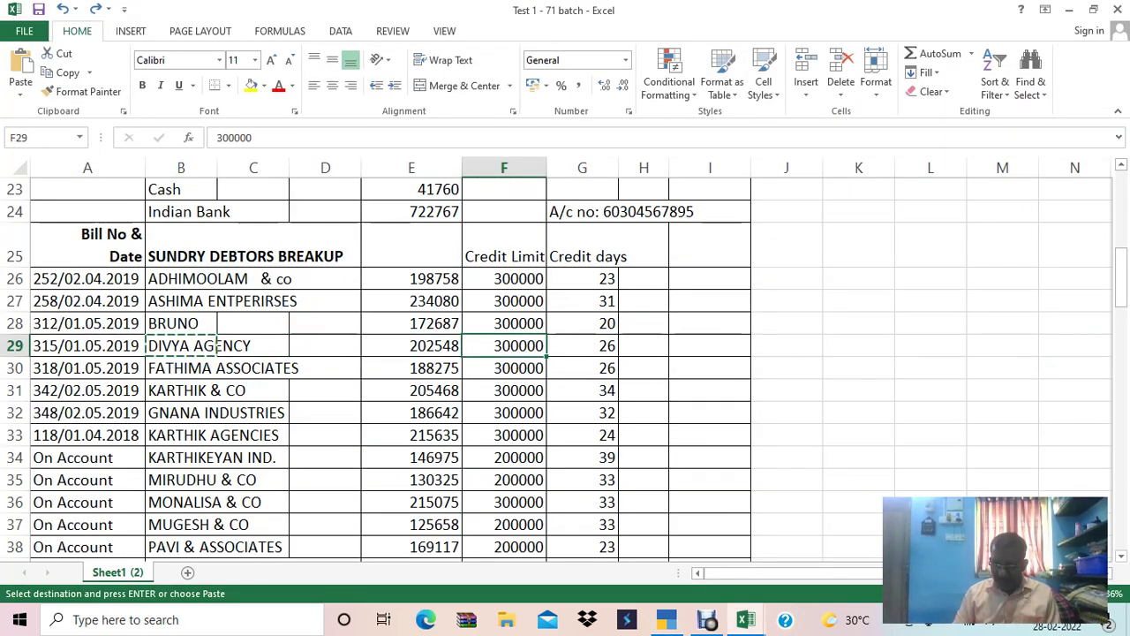
click(411, 345)
key(ctrl+c)
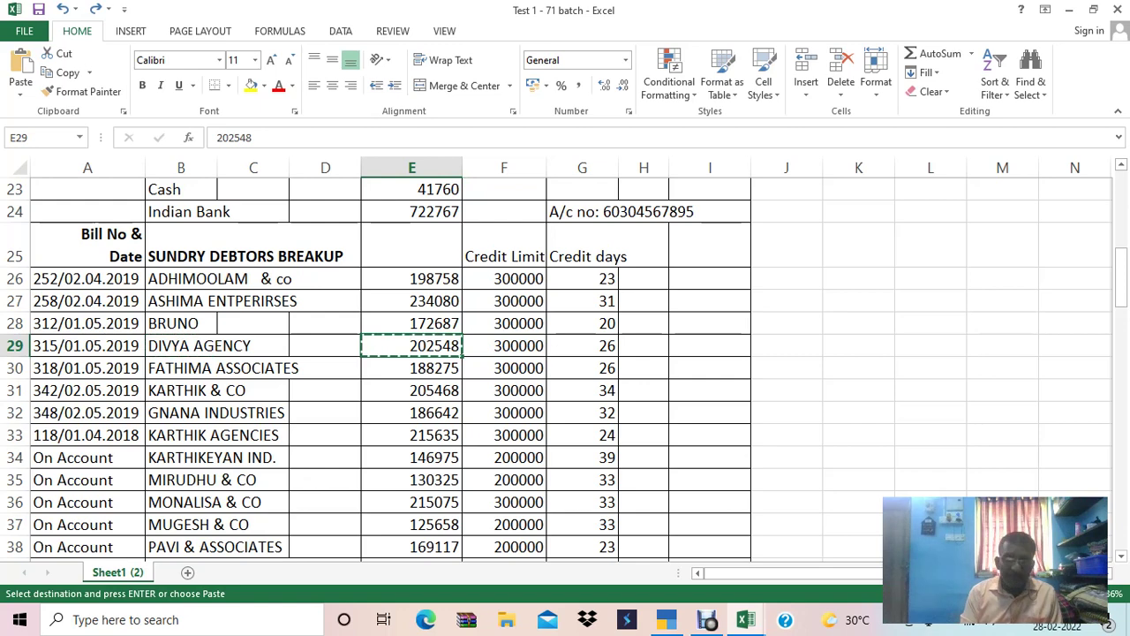
key(alt+Tab)
key(ctrl+v)
key(Return)
key(Return)
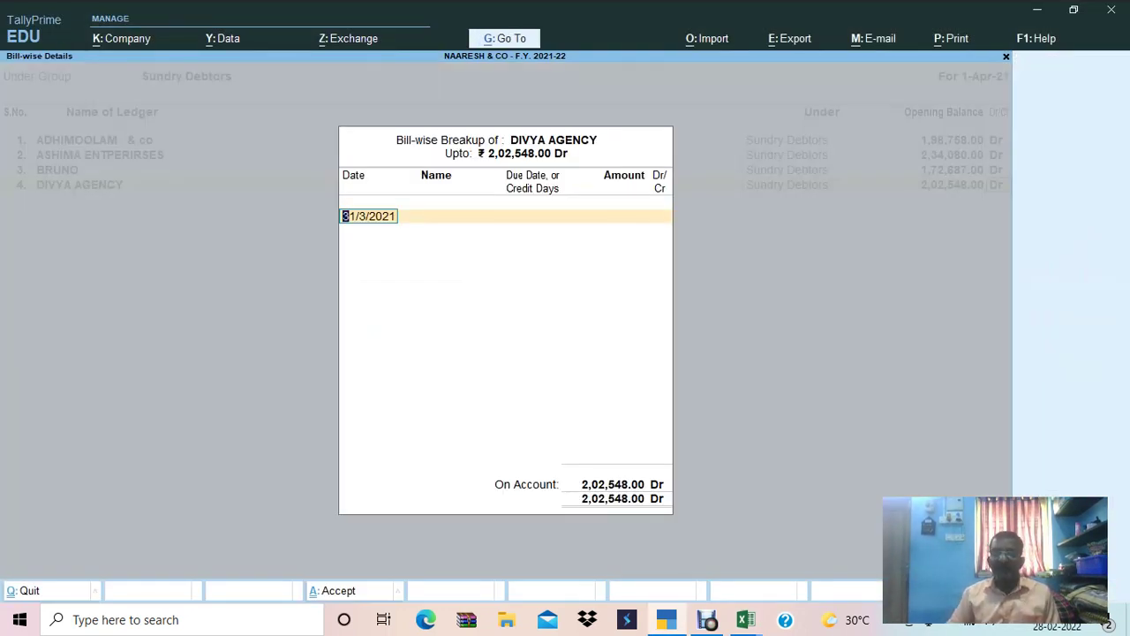
Record the bill-wise breakup as bill 315 dated 01.05.2019 with 30 days' credit.
key(alt+Tab)
key(shift+space)
key(alt+Tab)
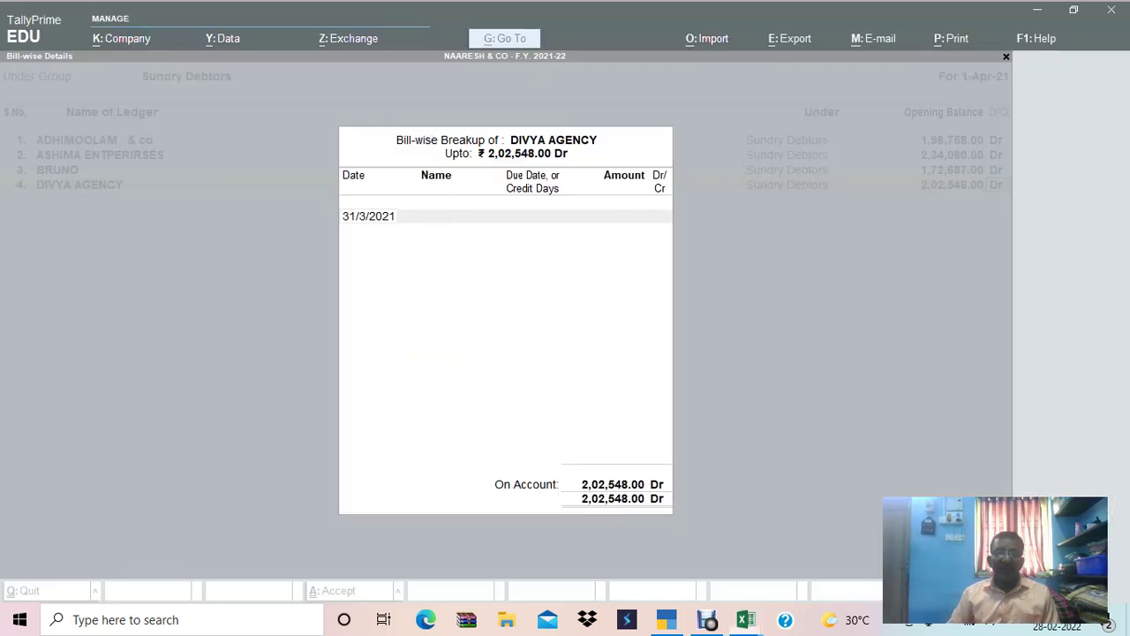
text(01.05.201)
text(9)
key(Return)
key(alt+Tab)
key(alt+Tab)
text(315)
key(Return)
key(Return)
key(BackSpace)
text(30)
key(Return)
key(Return)
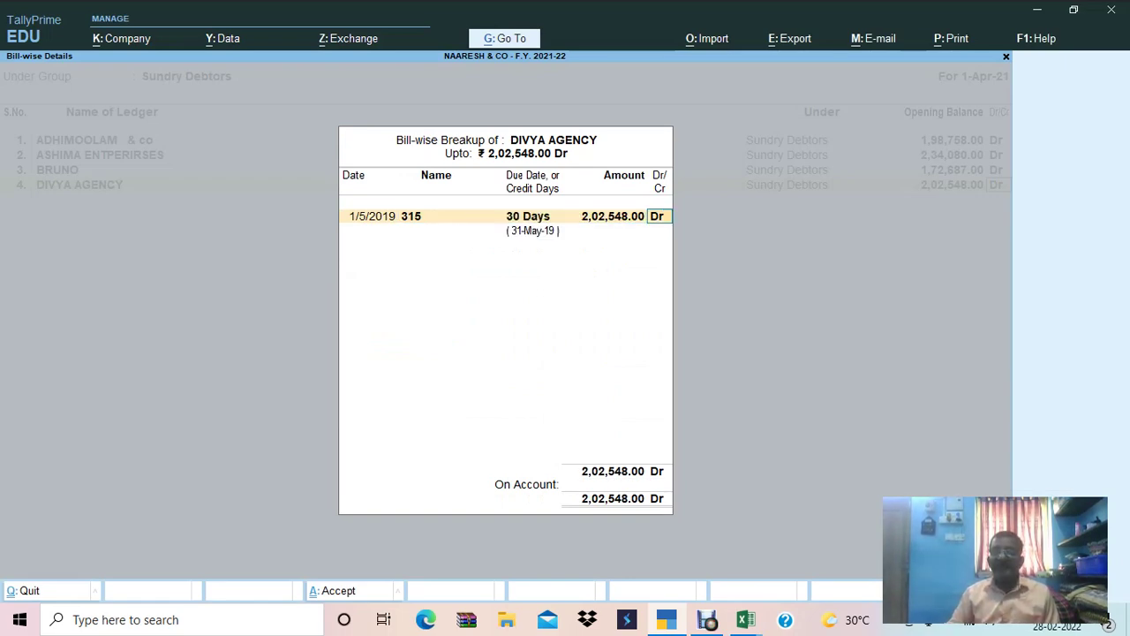
key(Return)
key(Return)
key(alt+Tab)
Copy the next debtor name, FATHIMA ASSOCIATES, from the Excel sheet.
click(411, 367)
key(Left)
key(Left)
key(Left)
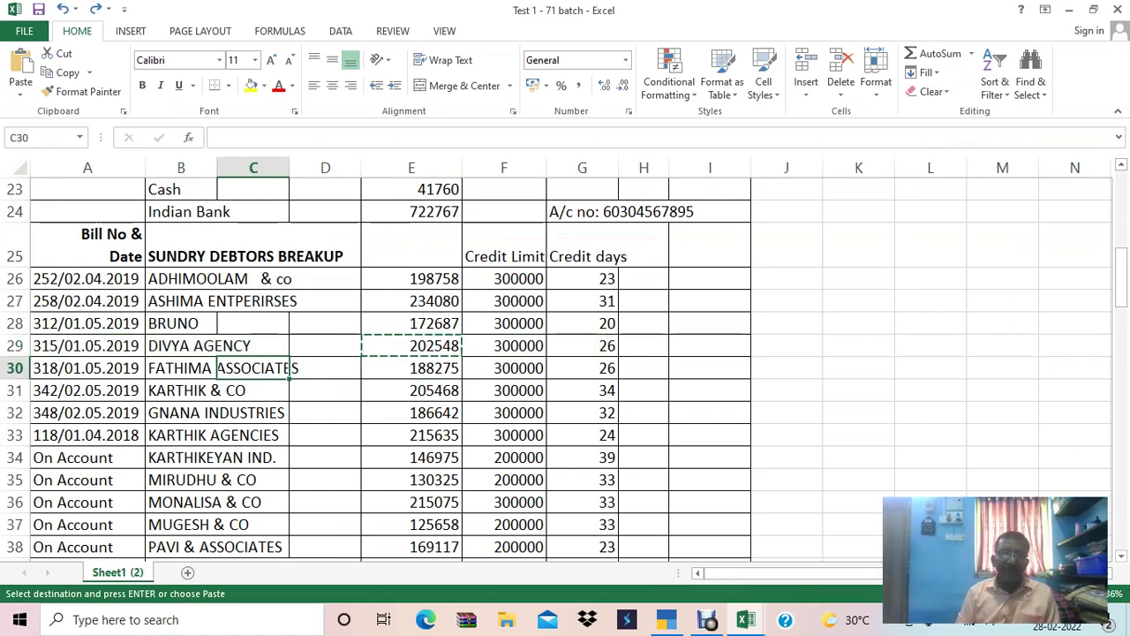
key(ctrl+c)
key(alt+Tab)
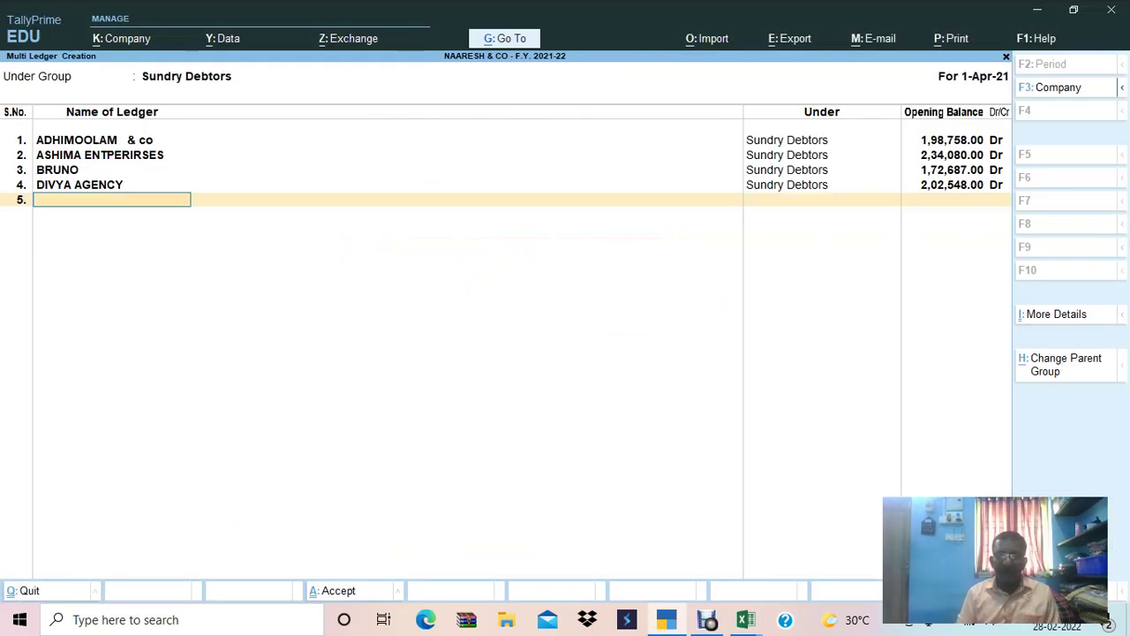
Name ledger 5 FATHIMA ASSOCIATES with a 1,88,275.00 Dr opening balance.
key(ctrl+alt+v)
key(Return)
key(alt+Tab)
key(Right)
key(Right)
key(Right)
key(ctrl+c)
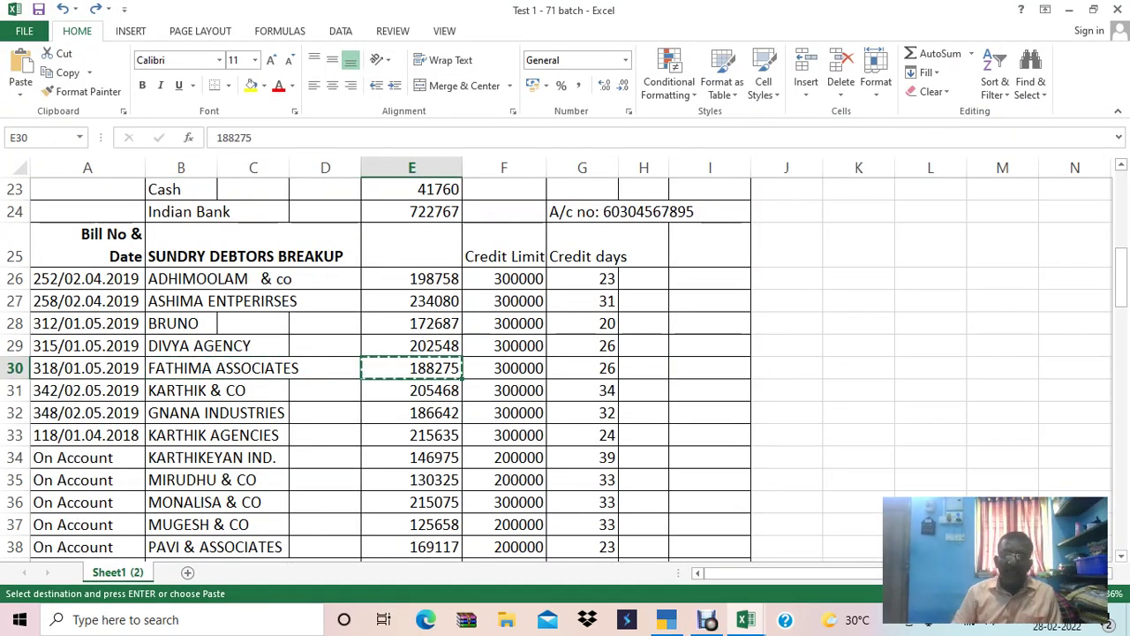
key(alt+Tab)
text(188275)
key(Return)
key(Return)
Record FATHIMA ASSOCIATES' bill-wise breakup as bill 318 dated 01.05.2019.
key(alt+Tab)
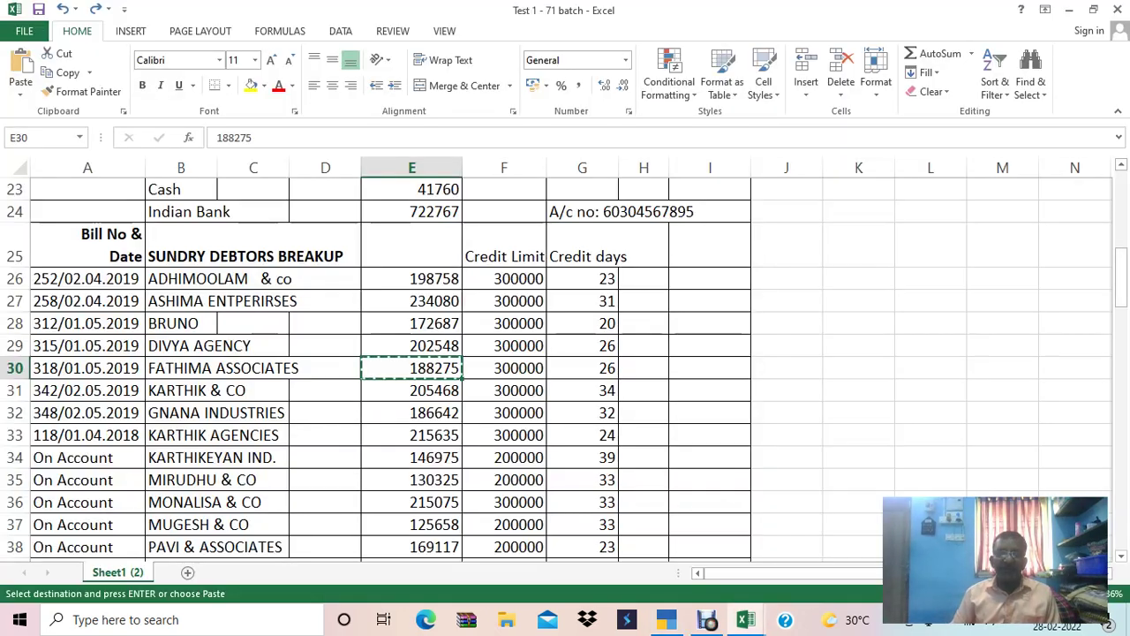
key(shift+space)
key(alt+Tab)
text(0)
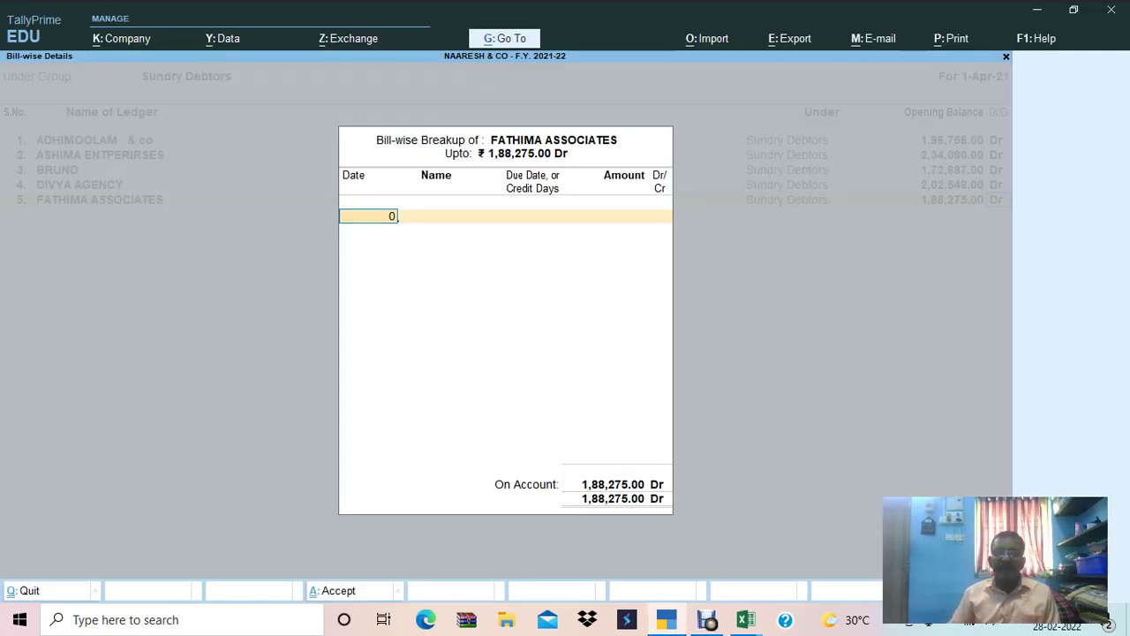
text(1.05.2019)
key(Return)
key(alt+Tab)
Copy KARTHIK & CO from the next Excel row in as ledger 6's name.
key(alt+Tab)
text(318)
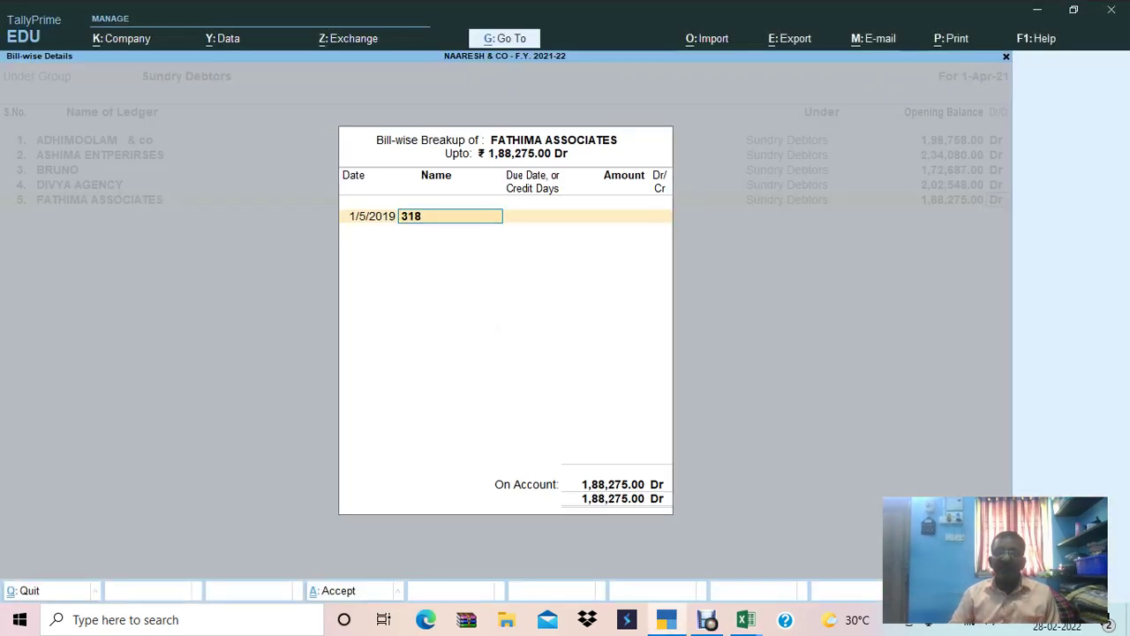
key(Return)
text(34,0)
key(Return)
key(Return)
key(Return)
key(Return)
key(alt+Tab)
key(Down)
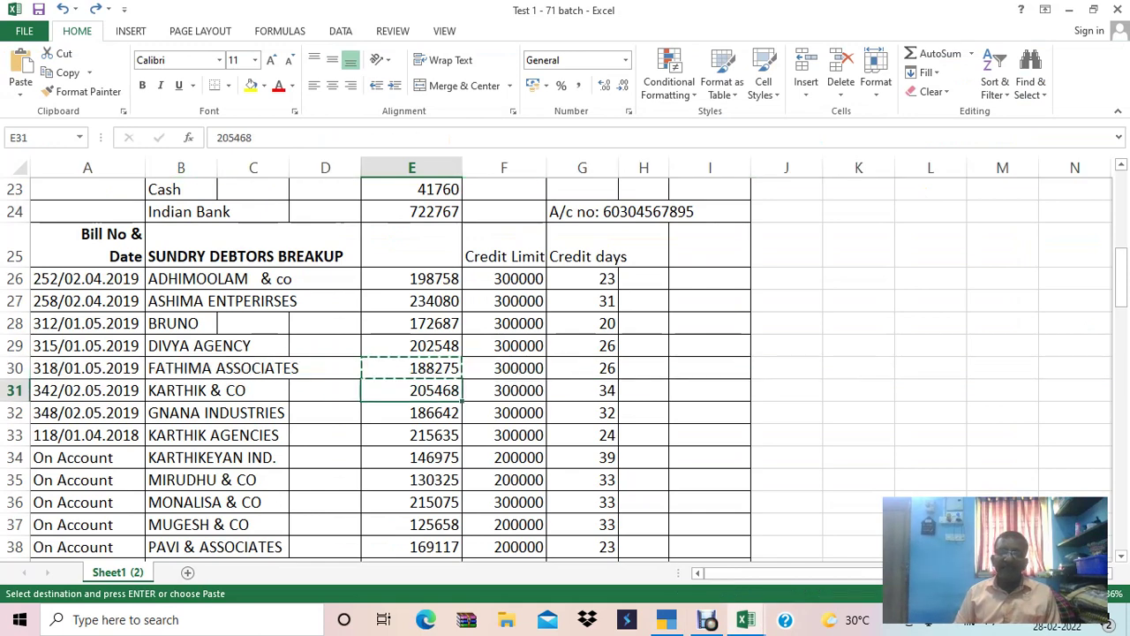
key(Left)
key(Left)
key(Left)
key(ctrl+c)
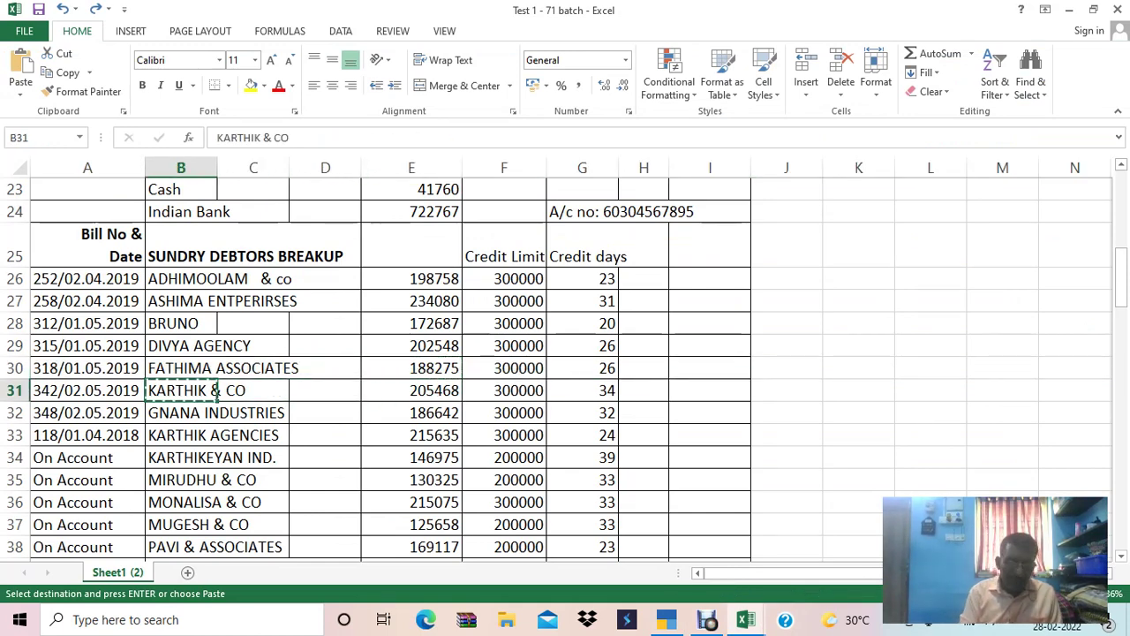
key(alt+Tab)
key(ctrl+alt+v)
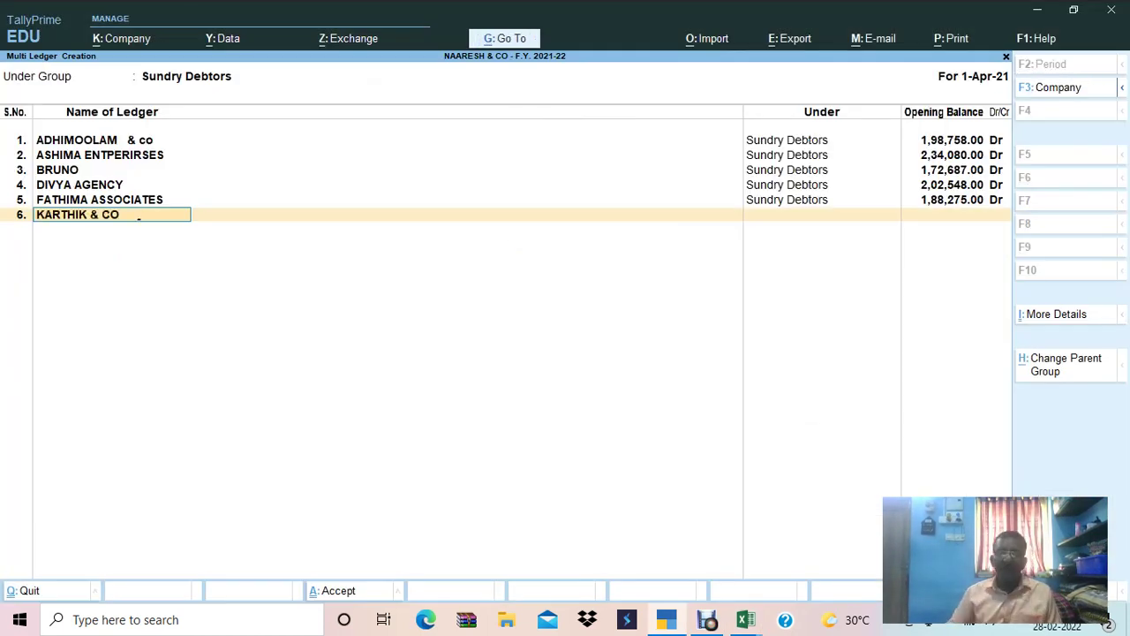
key(Return)
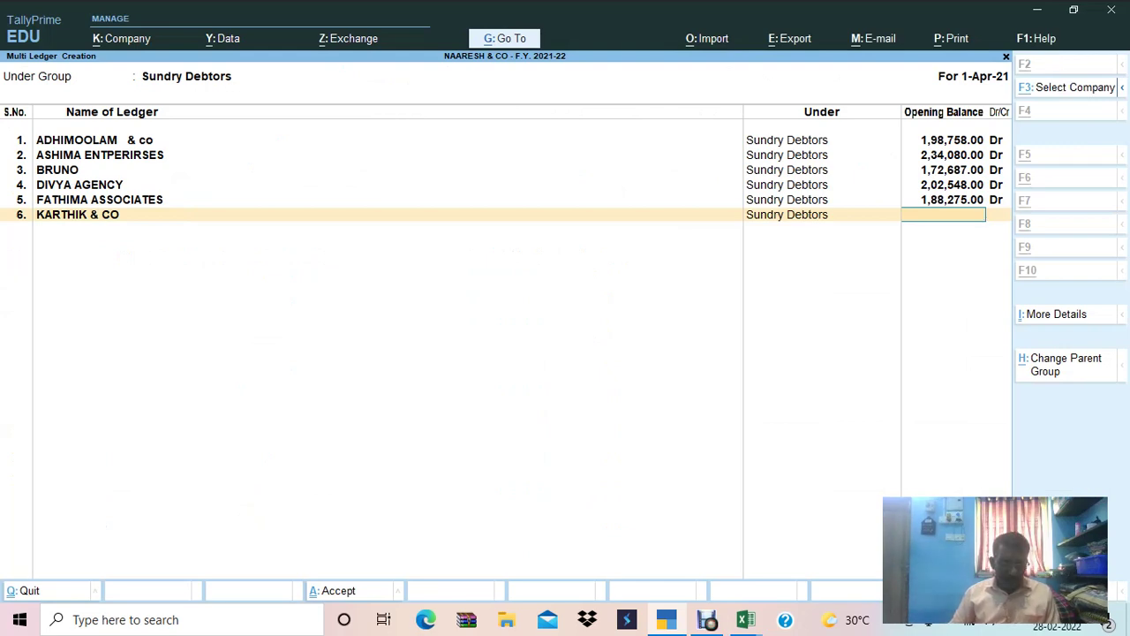
Enter KARTHIK & CO's opening balance of 2,05,468.00 Dr from the sheet.
key(alt+Tab)
key(Right)
key(Right)
key(Right)
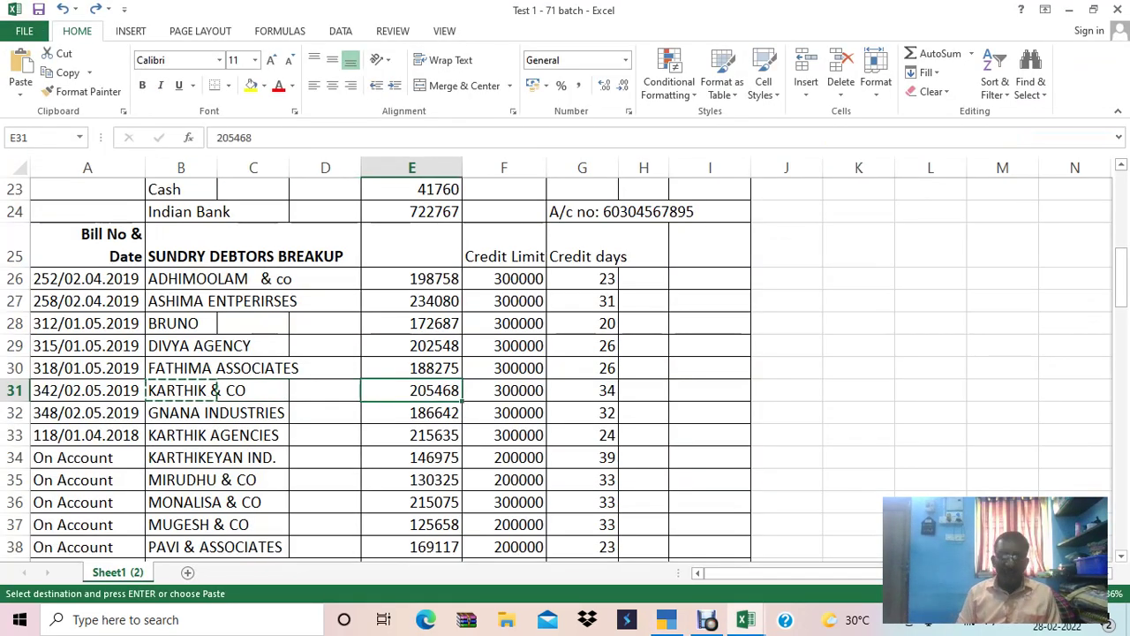
key(ctrl+c)
key(alt+Tab)
key(ctrl+alt+v)
key(Return)
key(Return)
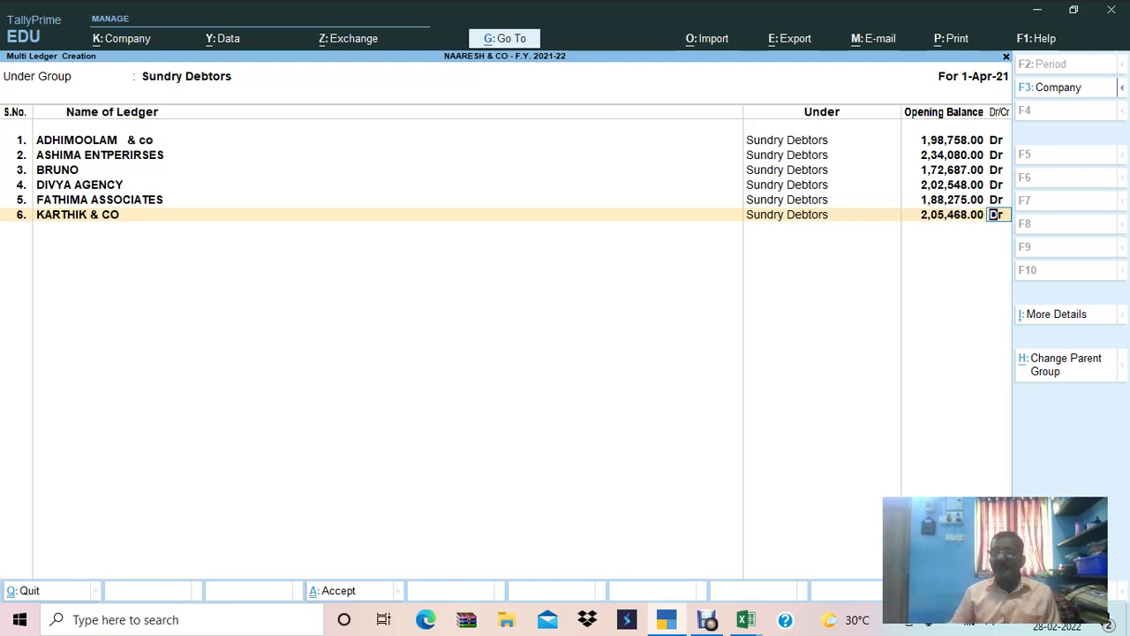
Record KARTHIK & CO's bill 342 dated 02.05.2019 with 30 days' credit.
key(alt+Tab)
key(shift+space)
key(alt+Tab)
text(02)
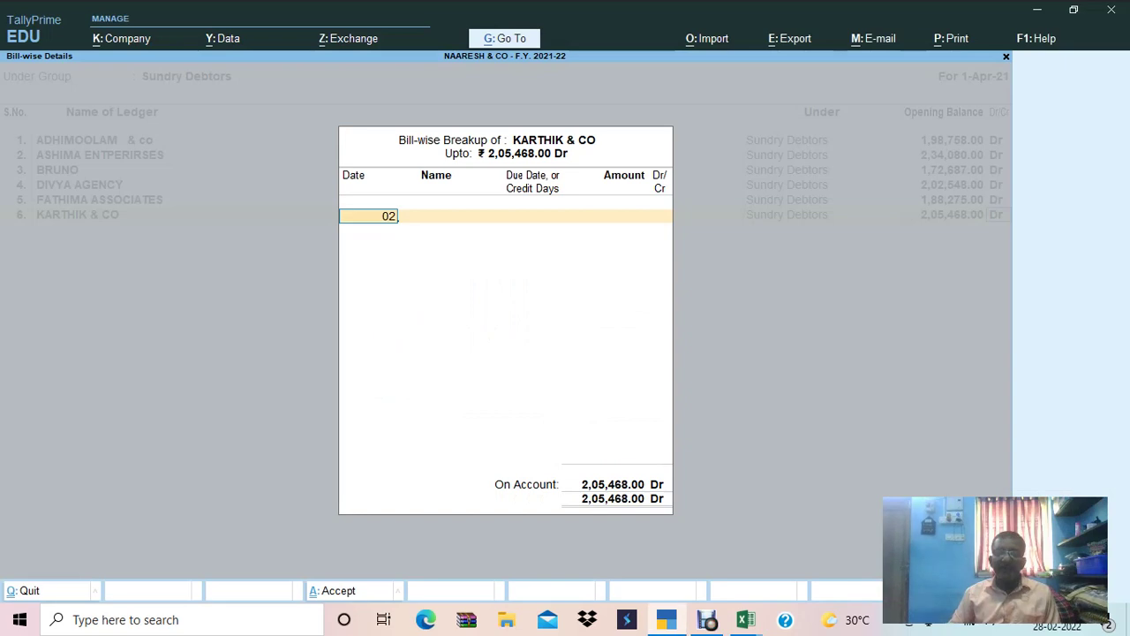
text(.05.2019)
key(Return)
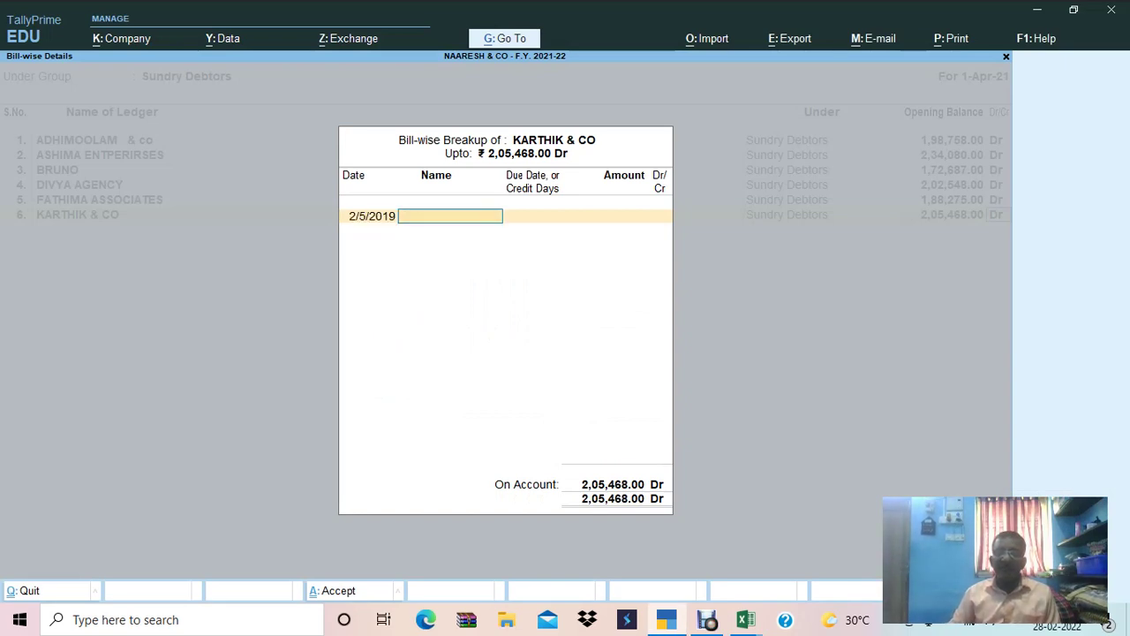
key(alt+Tab)
key(alt+Tab)
text(3)
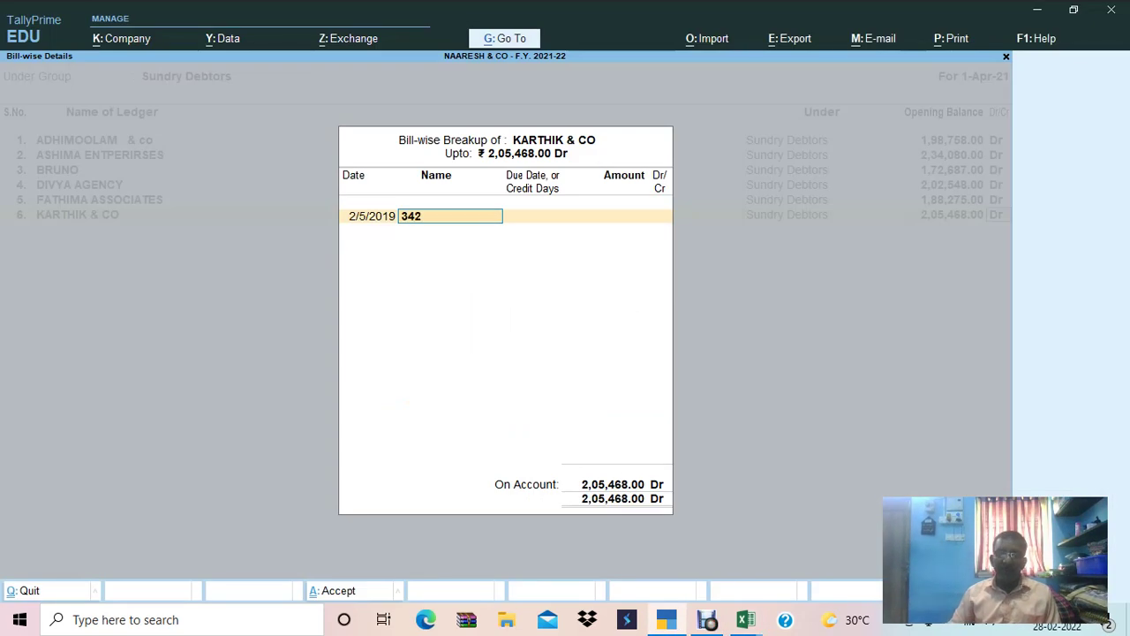
key(Return)
text(30)
key(Return)
key(Return)
key(Return)
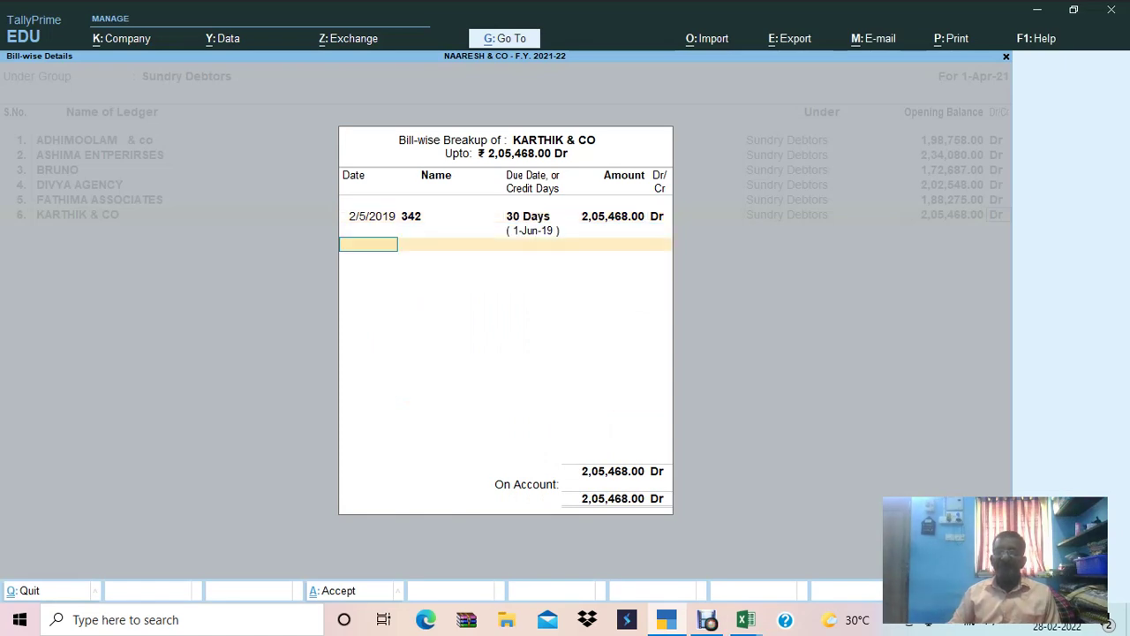
key(Return)
key(alt+Tab)
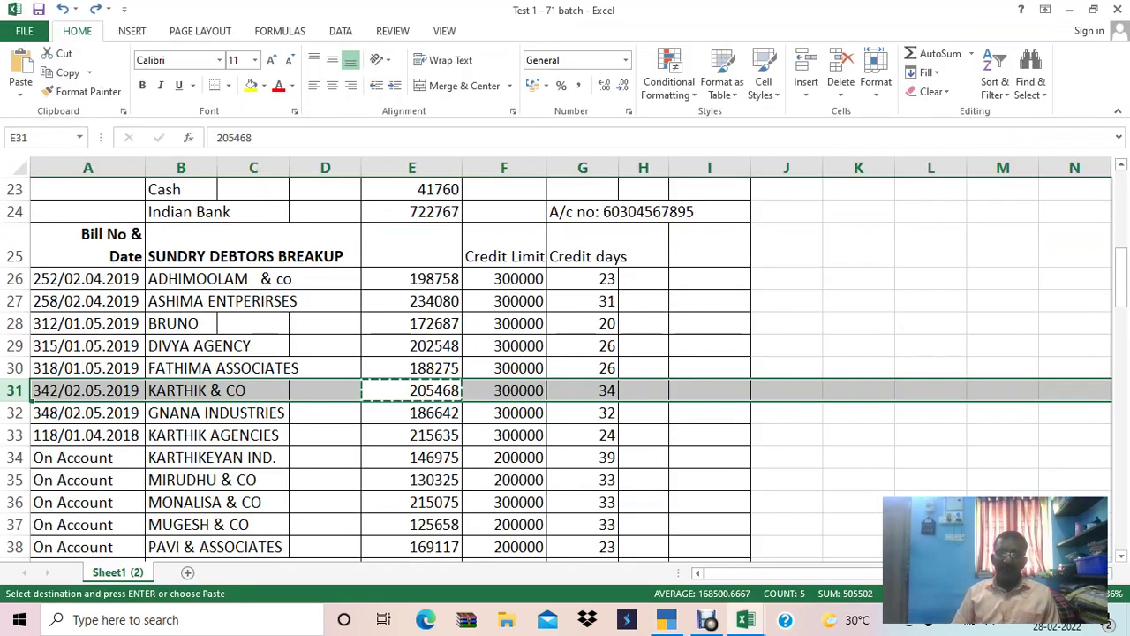
Add GNANA INDUSTRIES as ledger 7 with a 1,86,642.00 Dr opening balance.
key(Down)
key(Left)
key(Left)
key(Left)
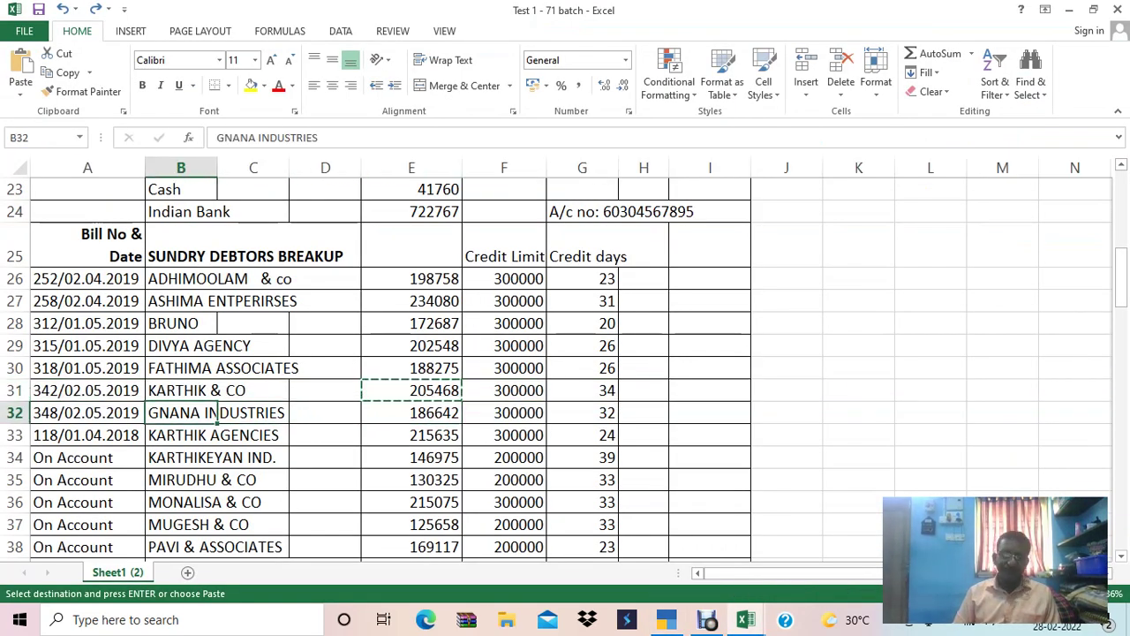
key(ctrl+c)
key(alt+Tab)
key(ctrl+alt+v)
key(Return)
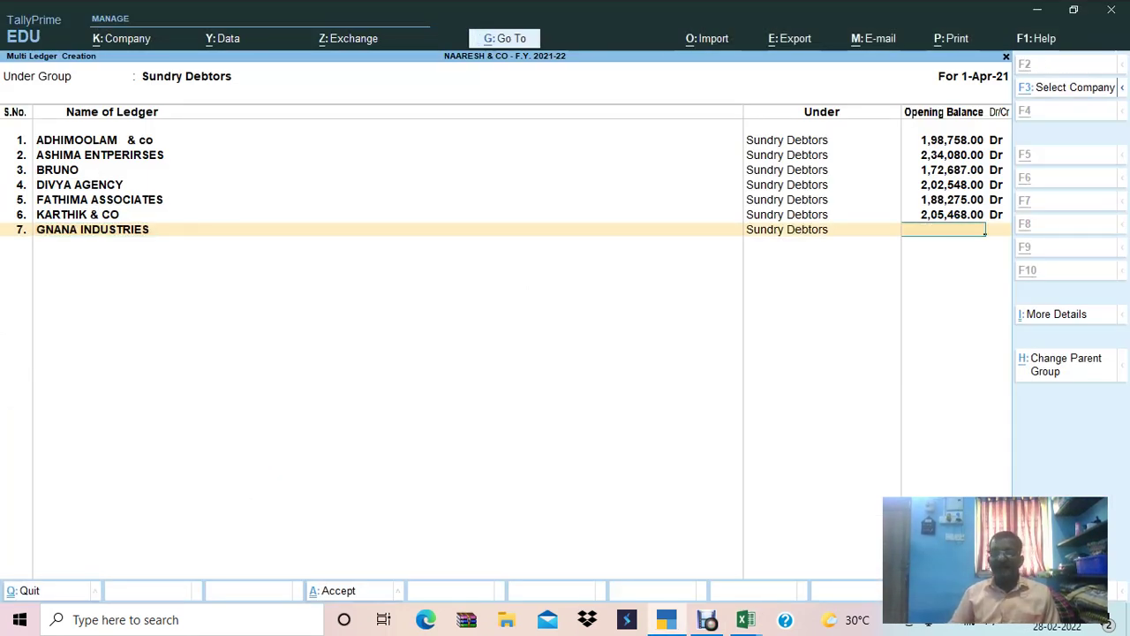
key(alt+Tab)
key(Right)
key(Right)
key(Right)
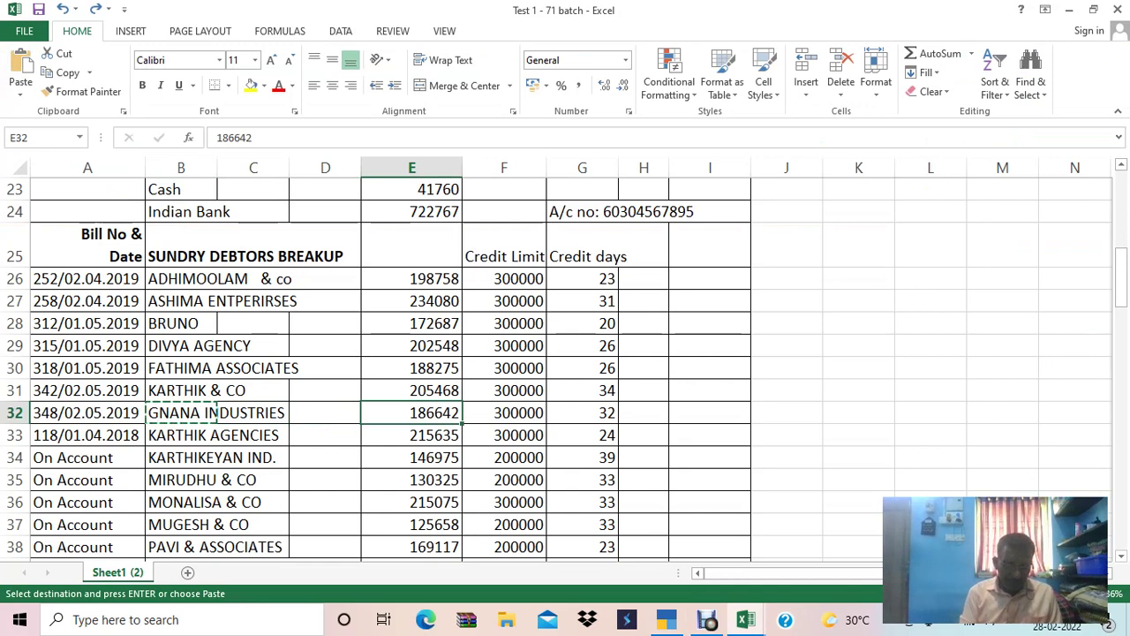
key(ctrl+c)
key(alt+Tab)
key(Return)
key(Return)
Record the bill-wise breakup as bill 348 dated 2-5-2019 with 30 days' credit.
key(alt+Tab)
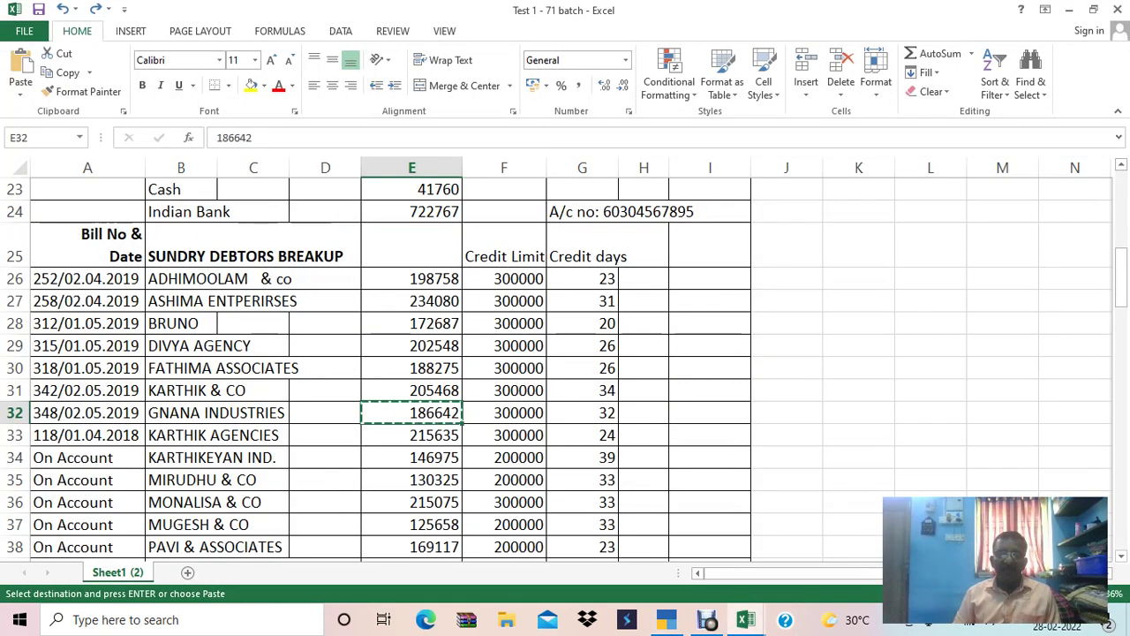
key(shift+Home)
key(alt+Tab)
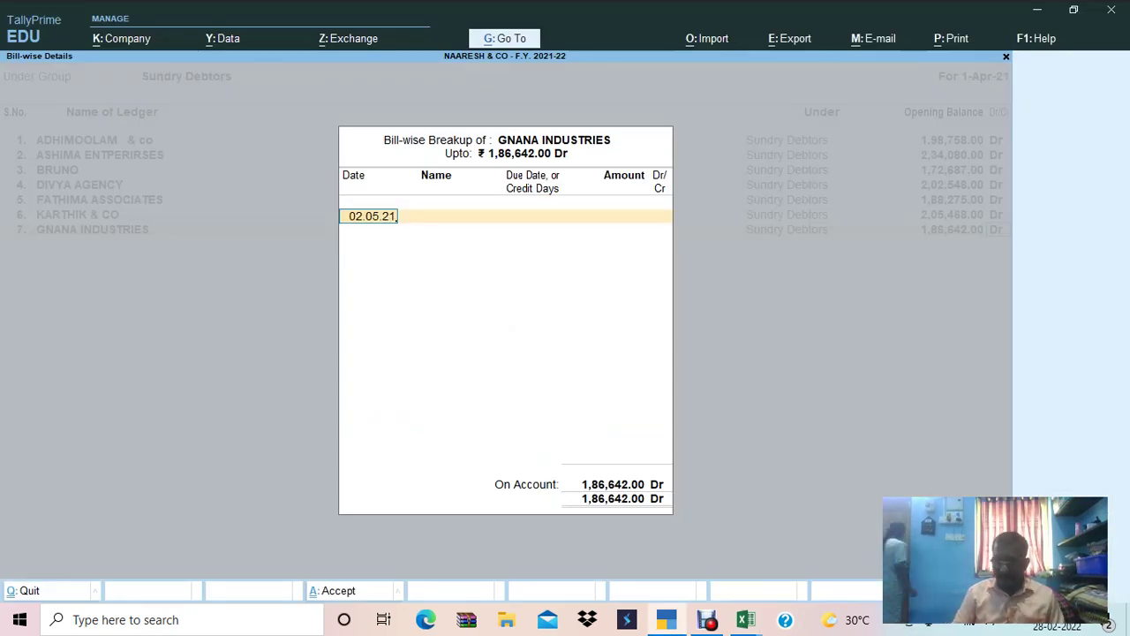
text(019)
key(Return)
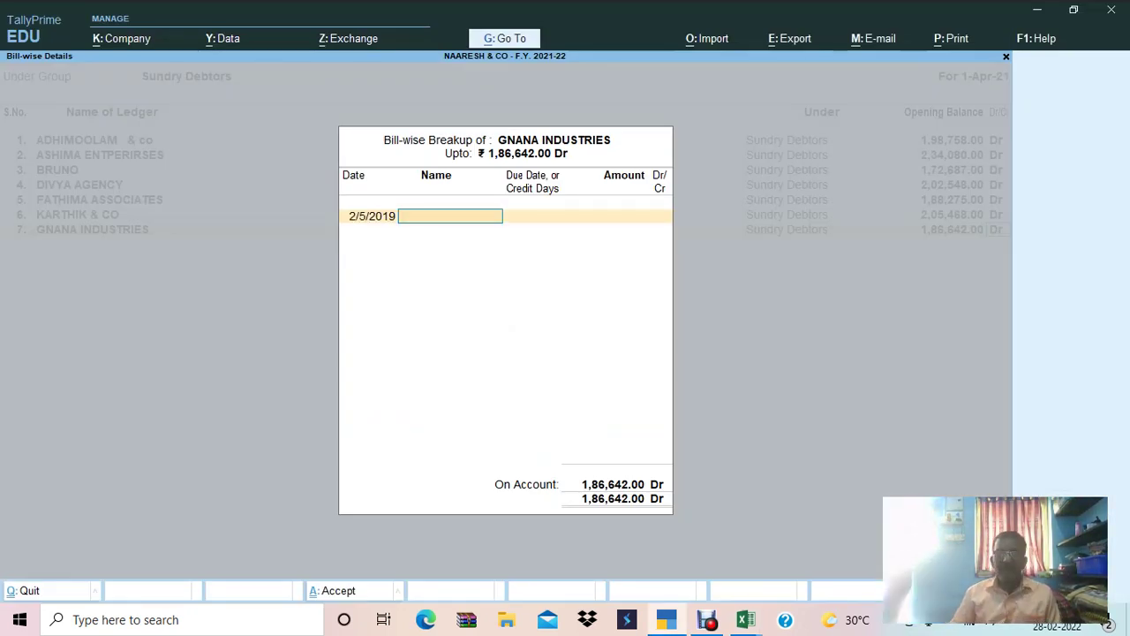
key(alt+Tab)
key(alt+Tab)
text(348)
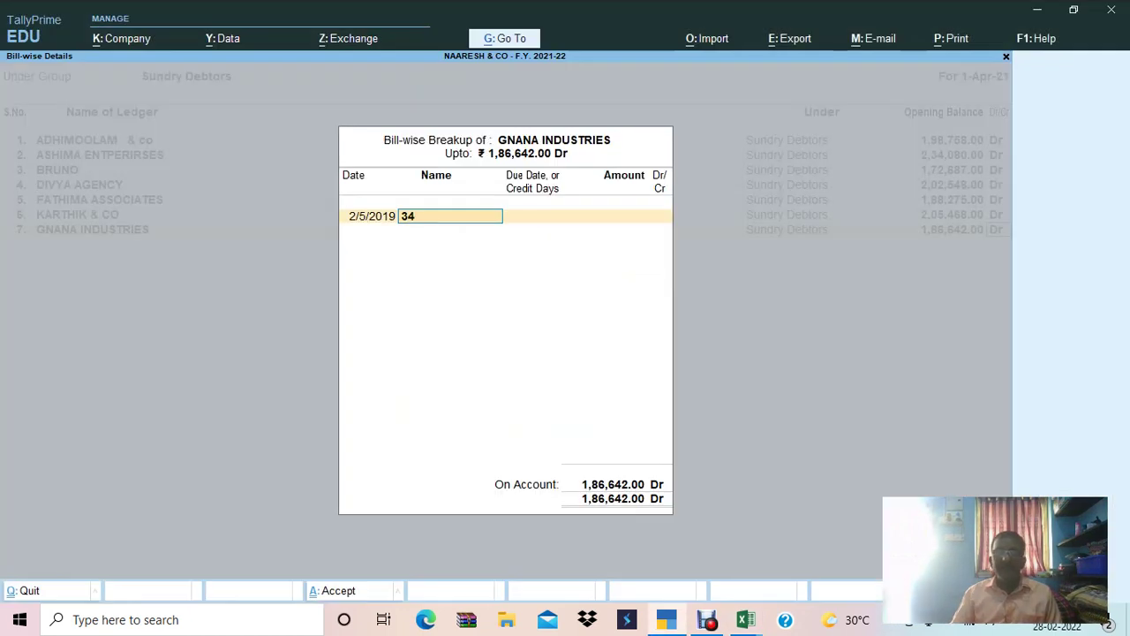
key(Return)
text(30 Days)
key(Return)
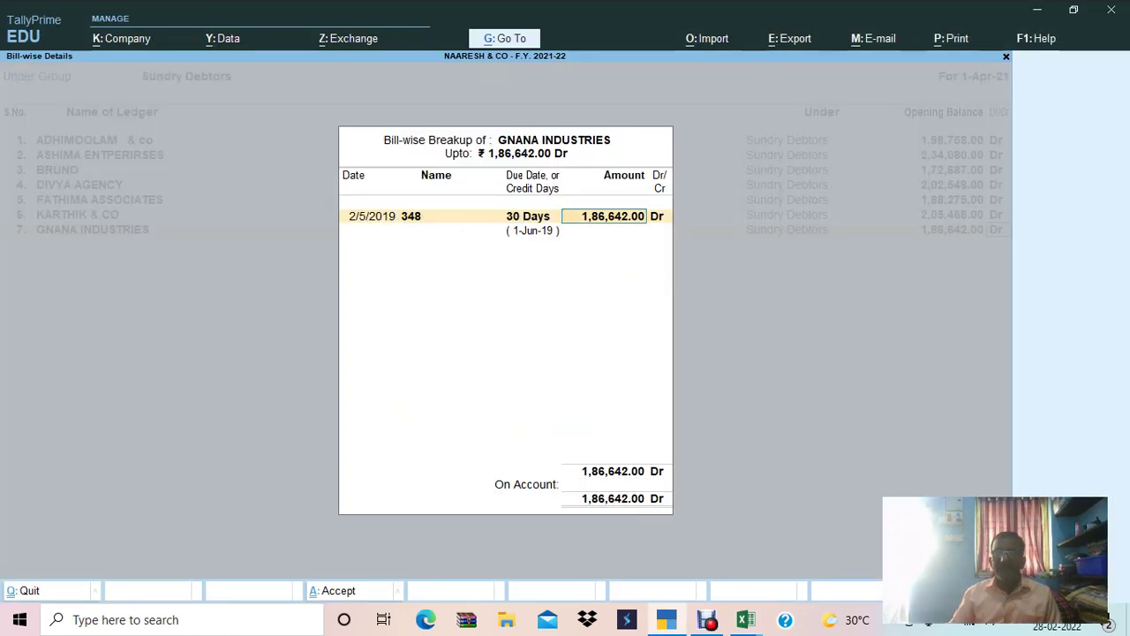
key(Return)
key(Return)
Copy the next debtor name, KARTHIK AGENCIES, from the spreadsheet.
key(alt+Tab)
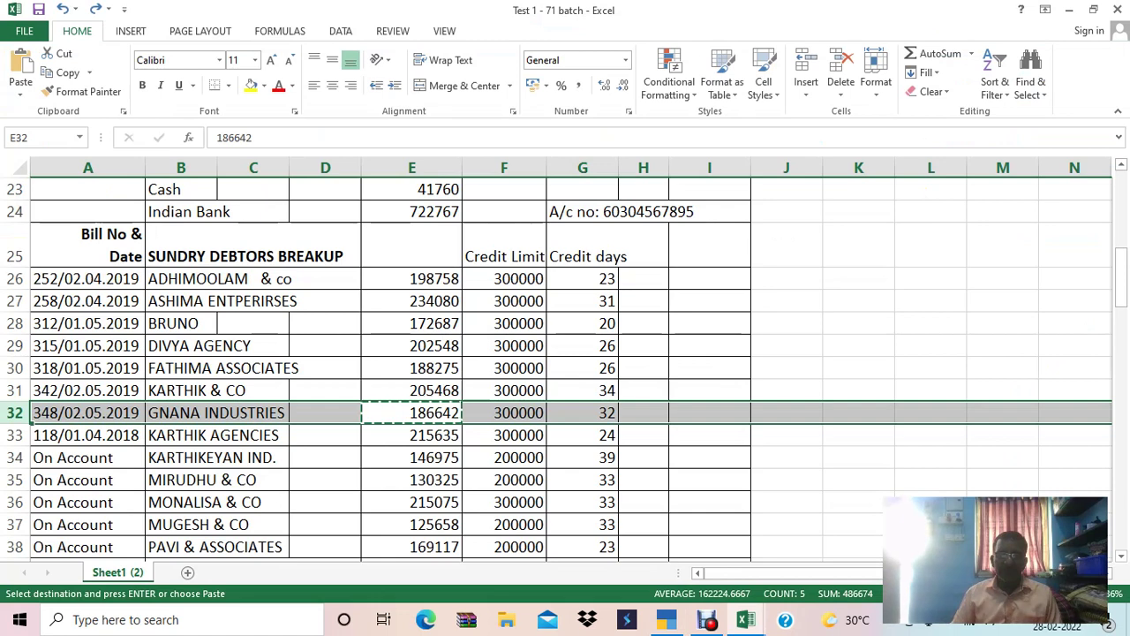
key(Down)
key(Left)
key(Left)
key(Left)
key(ctrl+c)
key(alt+Tab)
Name ledger 8 KARTHIK AGENCIES with a 2,15,635.00 Dr opening balance.
key(ctrl+alt+v)
key(Return)
key(alt+Tab)
key(Right)
key(Right)
key(Right)
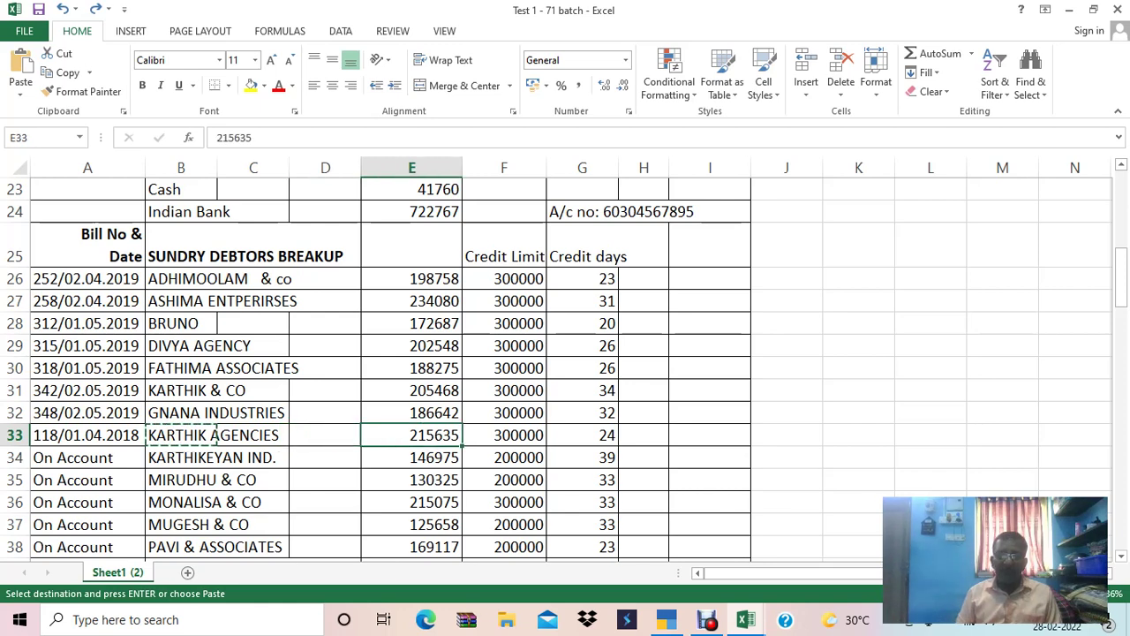
key(ctrl+c)
key(alt+Tab)
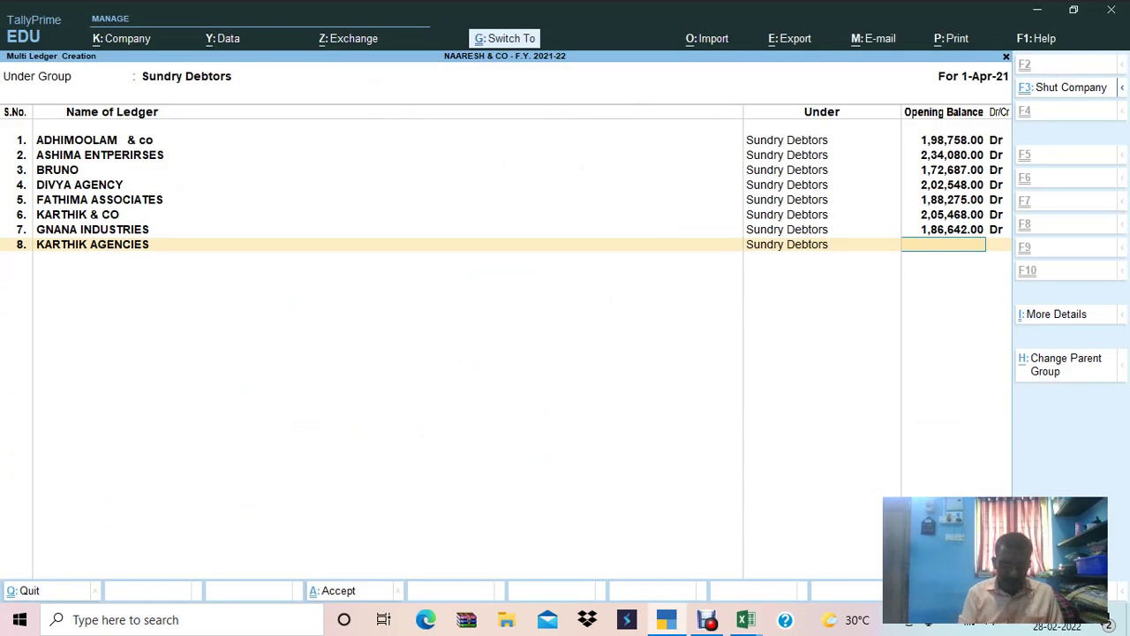
key(ctrl+alt+v)
key(Return)
Enter bill 118 dated 1-4-2018 with 30 days' credit in the bill-wise breakup.
key(alt+Tab)
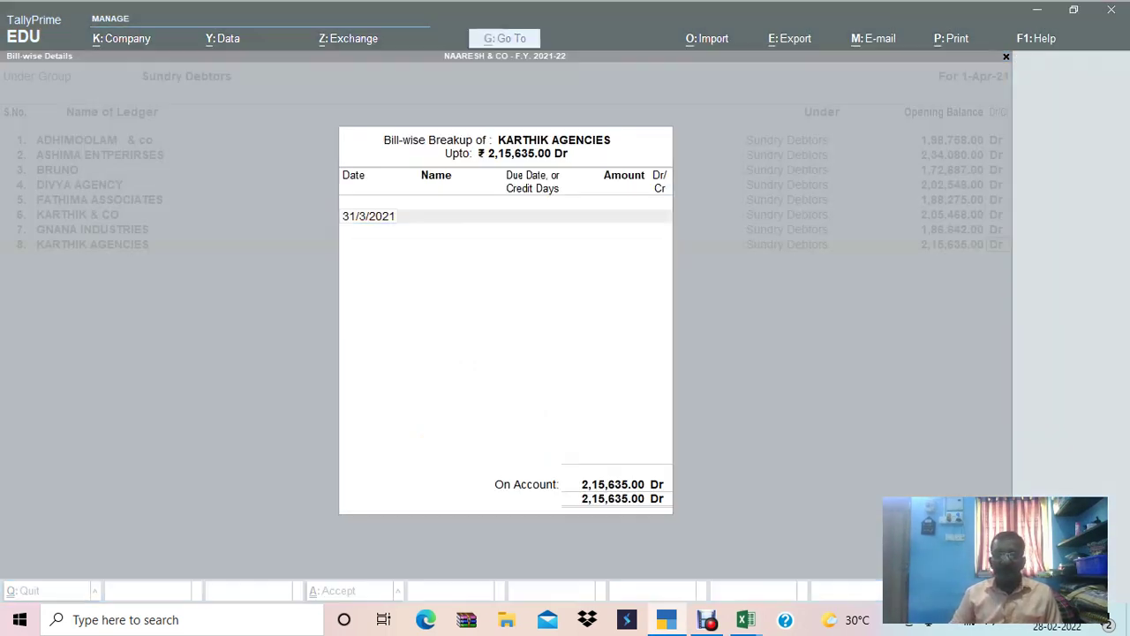
key(shift+space)
key(alt+Tab)
text(01)
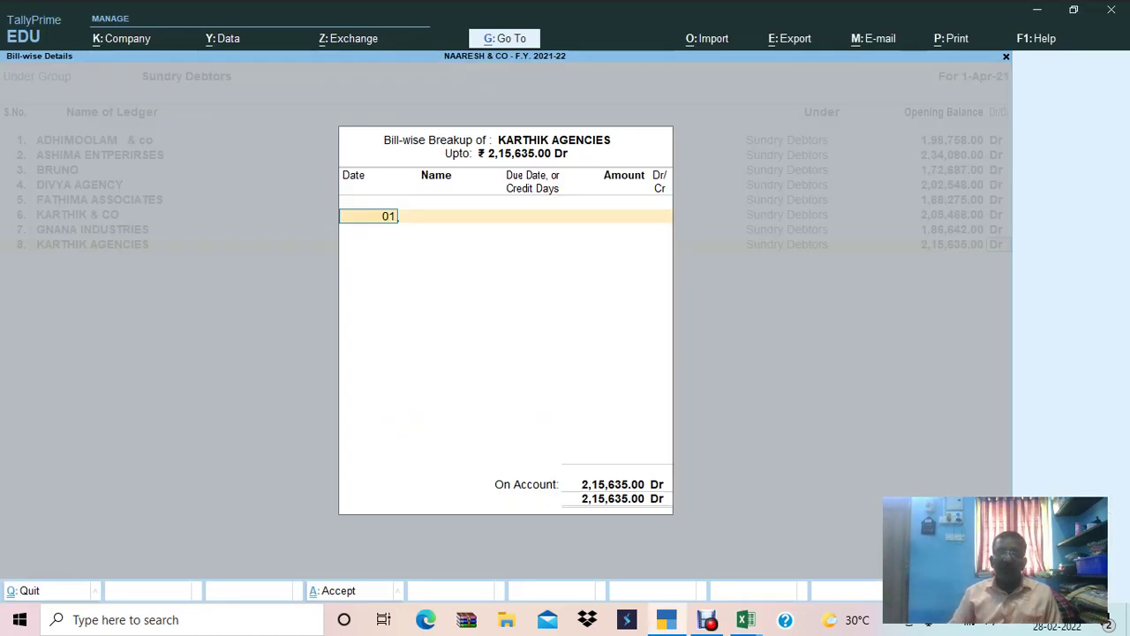
text(.04.2019)
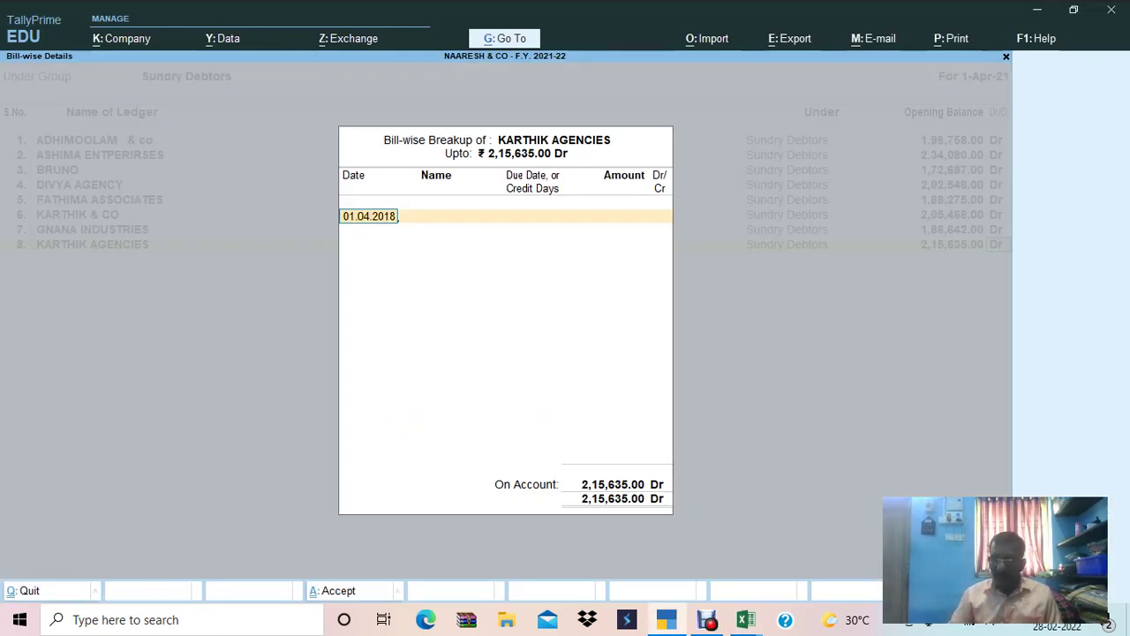
key(Return)
key(alt+Tab)
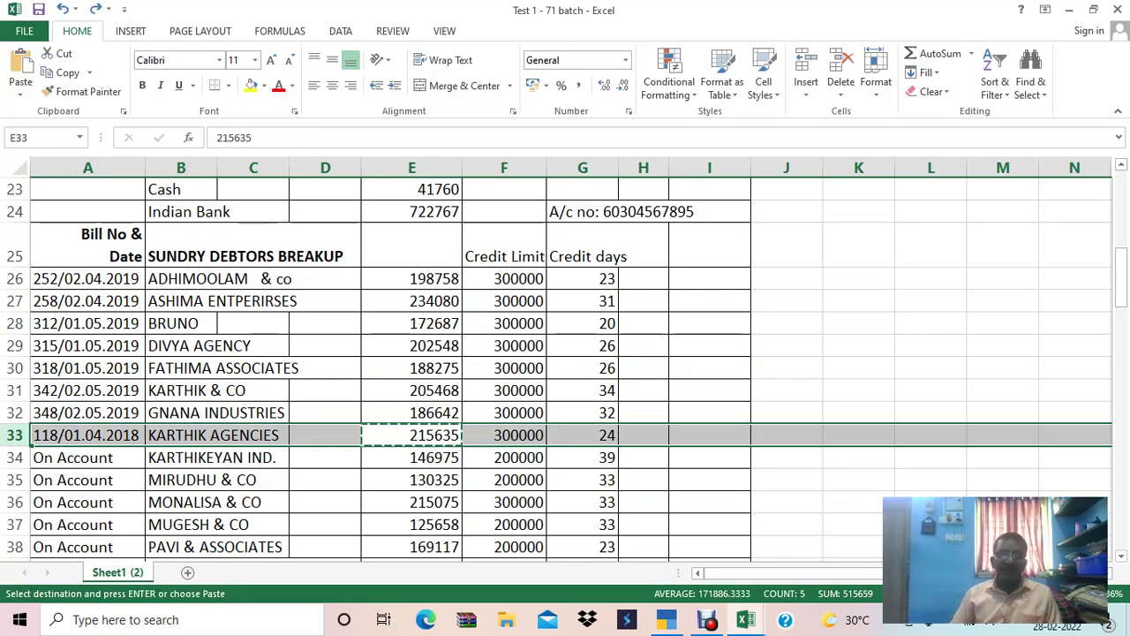
key(alt+Tab)
text(1)
key(Return)
text(30)
key(Return)
key(Return)
key(Return)
key(Return)
key(alt+Tab)
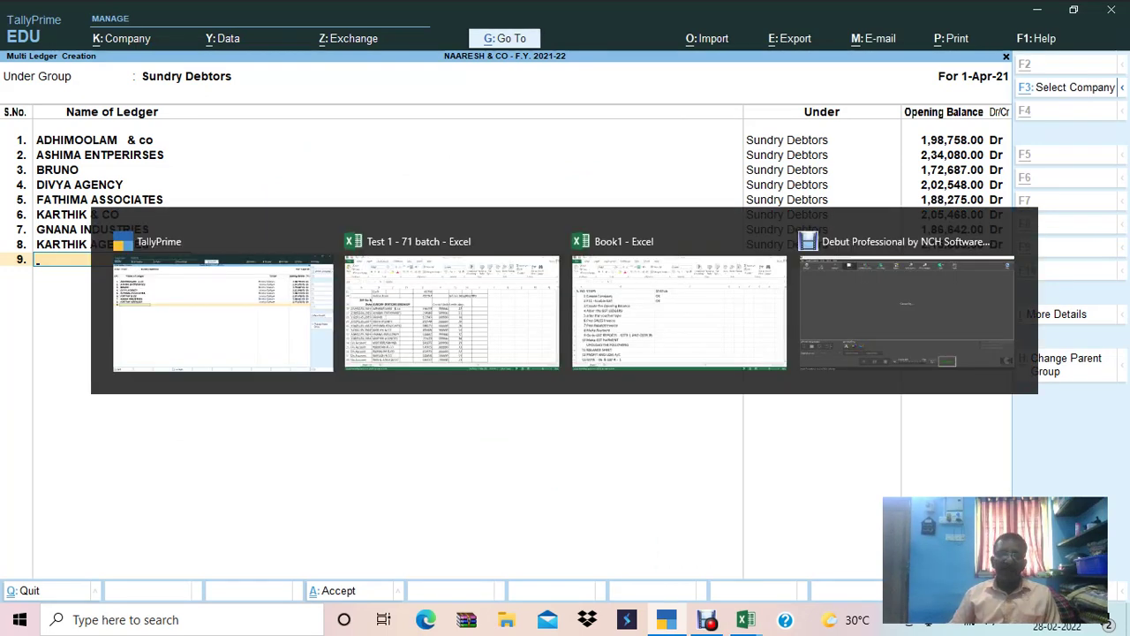
Copy KARTHIKEYAN IND. from Excel as the name of ledger 9.
key(Down)
key(Left)
key(Left)
key(Left)
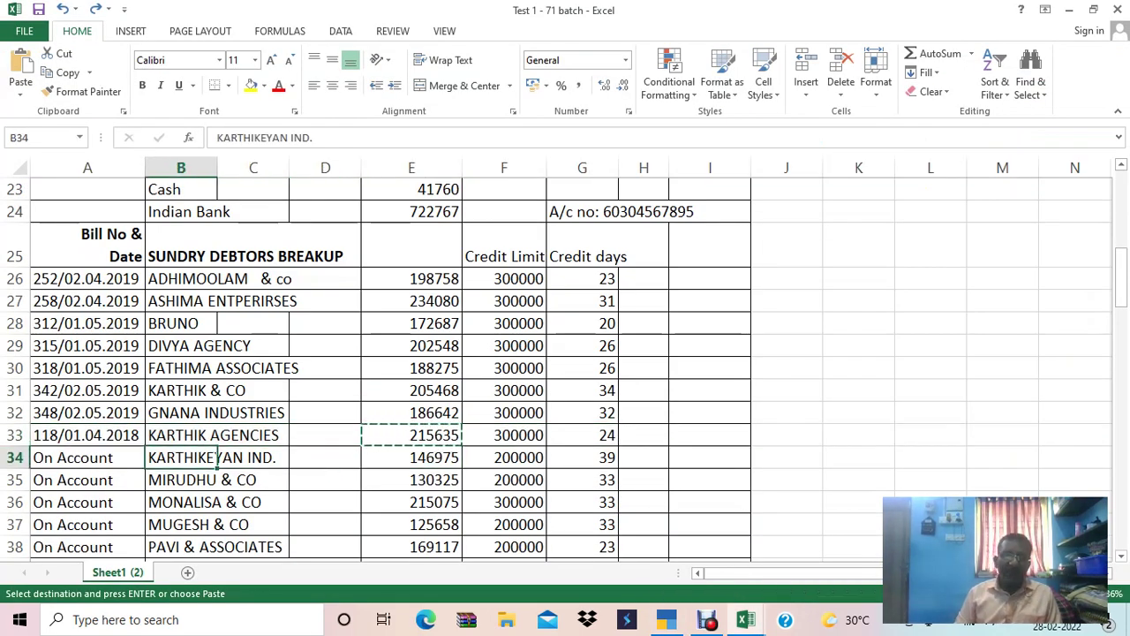
key(ctrl+c)
key(alt+Tab)
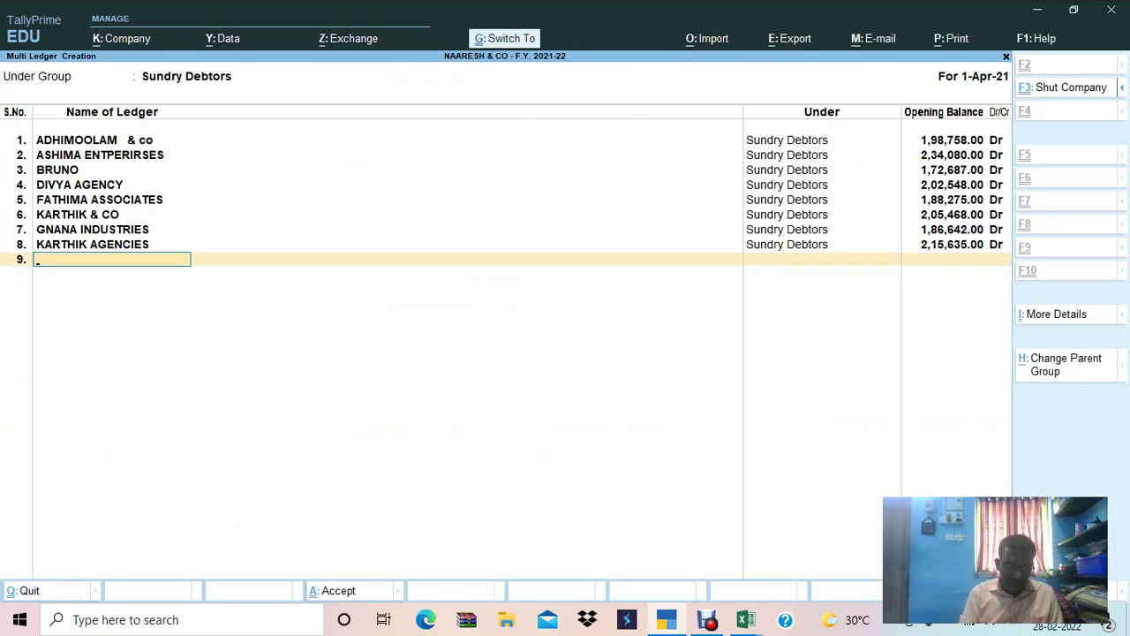
key(ctrl+alt+v)
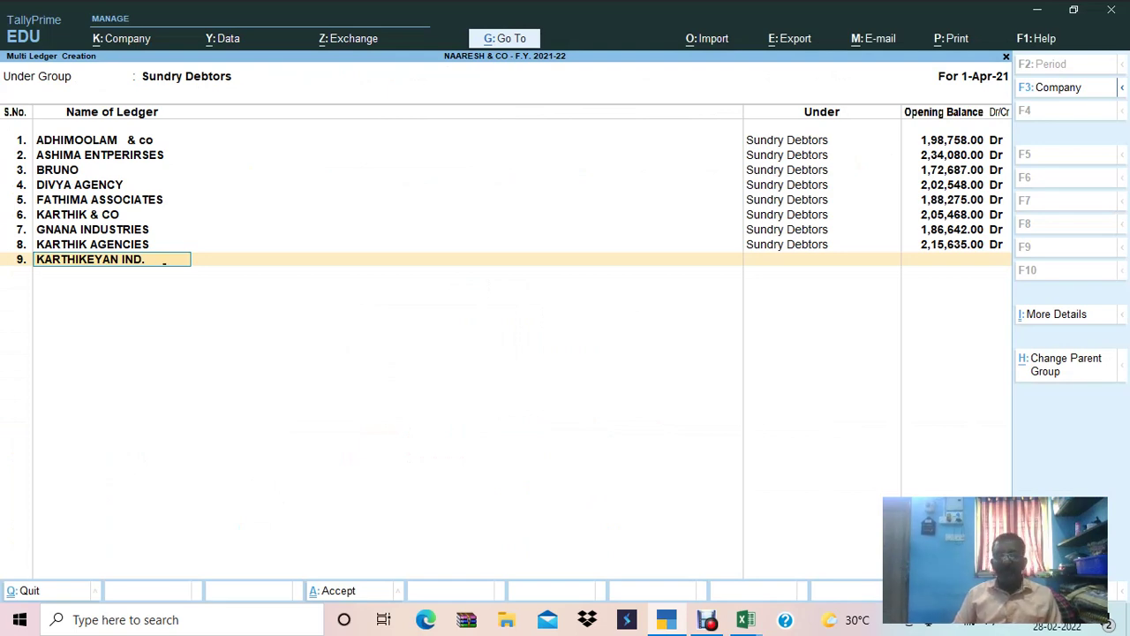
key(Return)
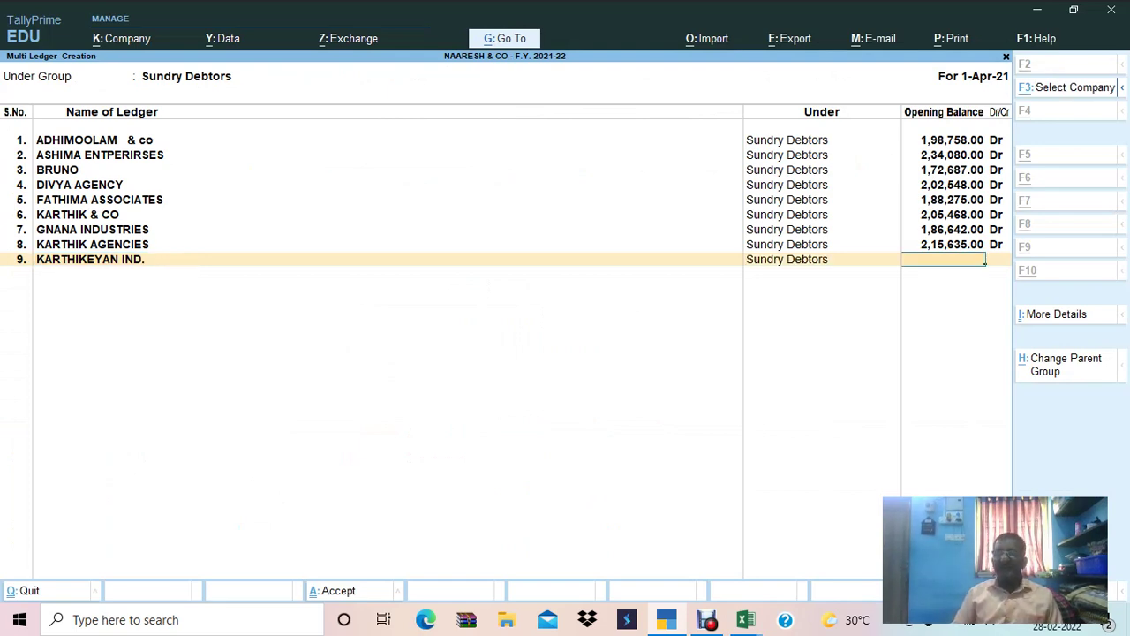
Give KARTHIKEYAN IND. an opening balance of 1,46,975.00 Dr copied from Excel.
key(alt+Tab)
key(Right)
key(Right)
key(Right)
key(Right)
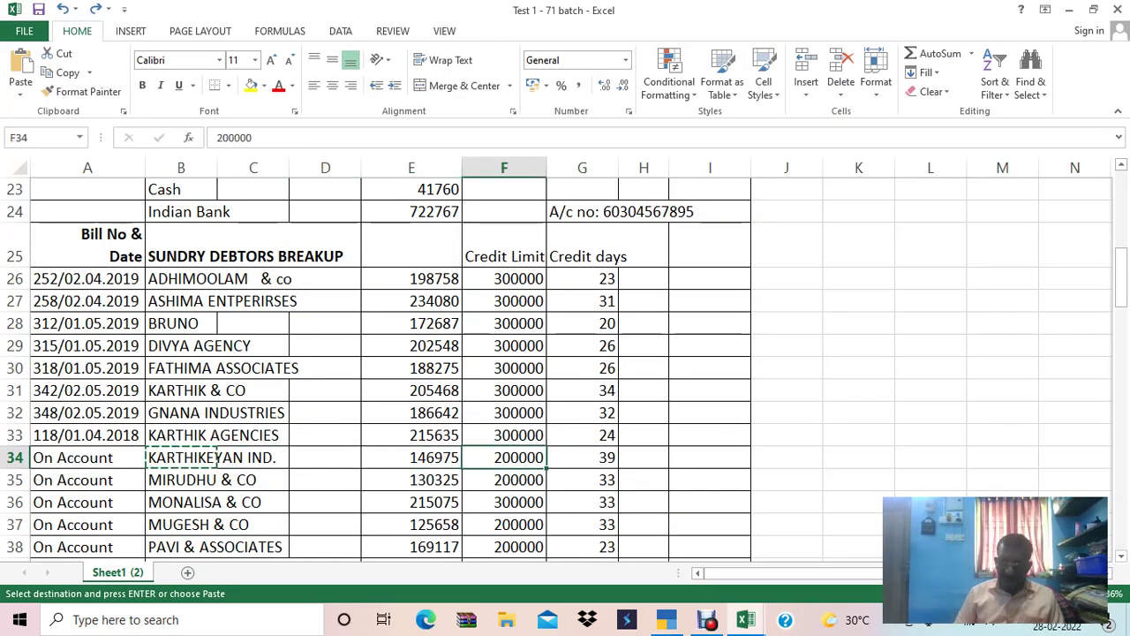
key(Left)
key(ctrl+c)
key(alt+Tab)
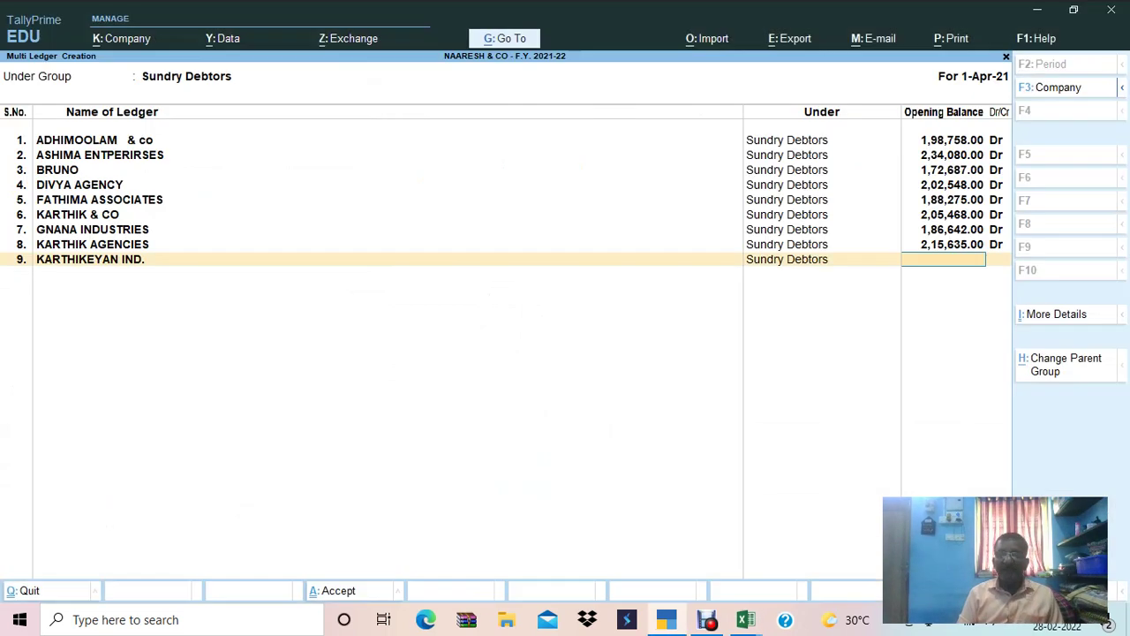
key(ctrl+alt+v)
key(Return)
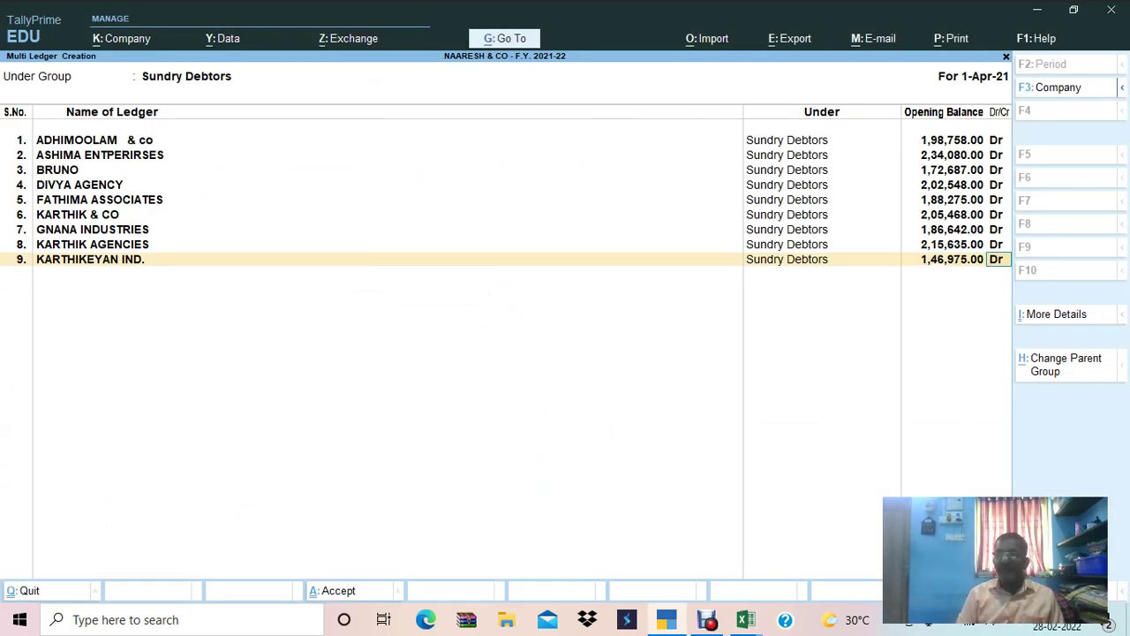
Leave KARTHIKEYAN IND.'s Bill-wise Breakup on account with the default date.
key(Return)
key(alt+Tab)
key(shift+space)
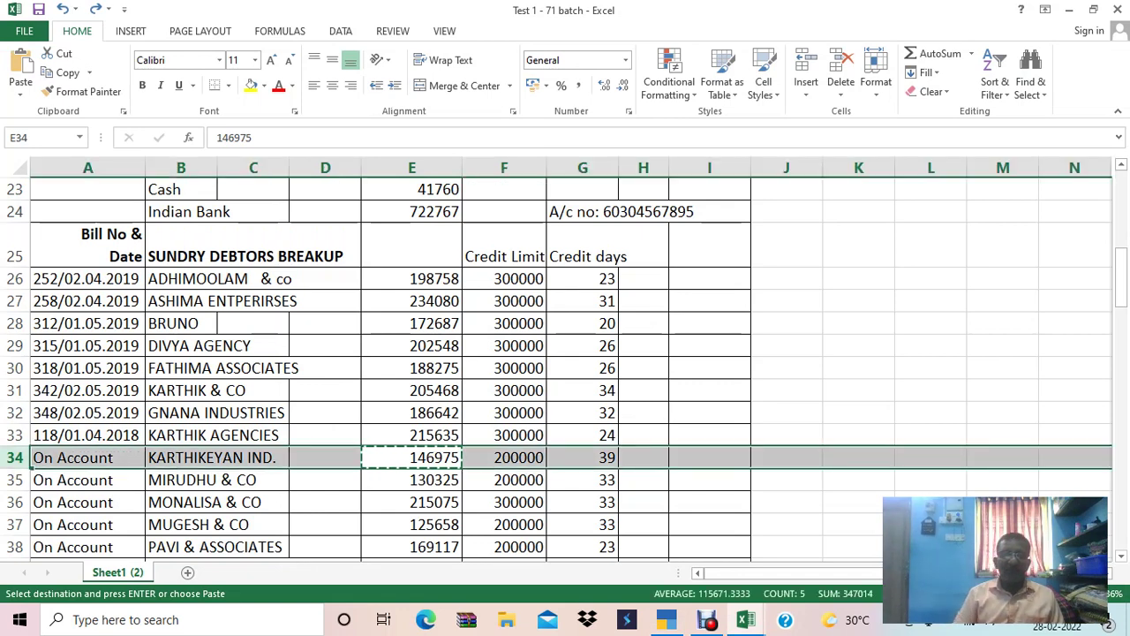
key(alt+Tab)
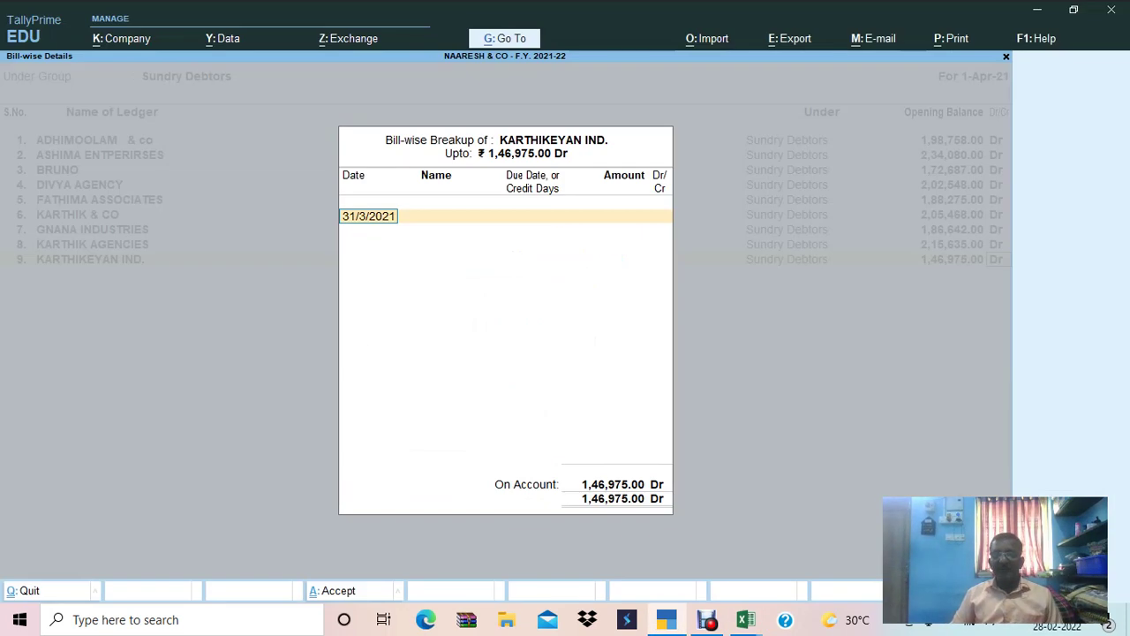
key(Return)
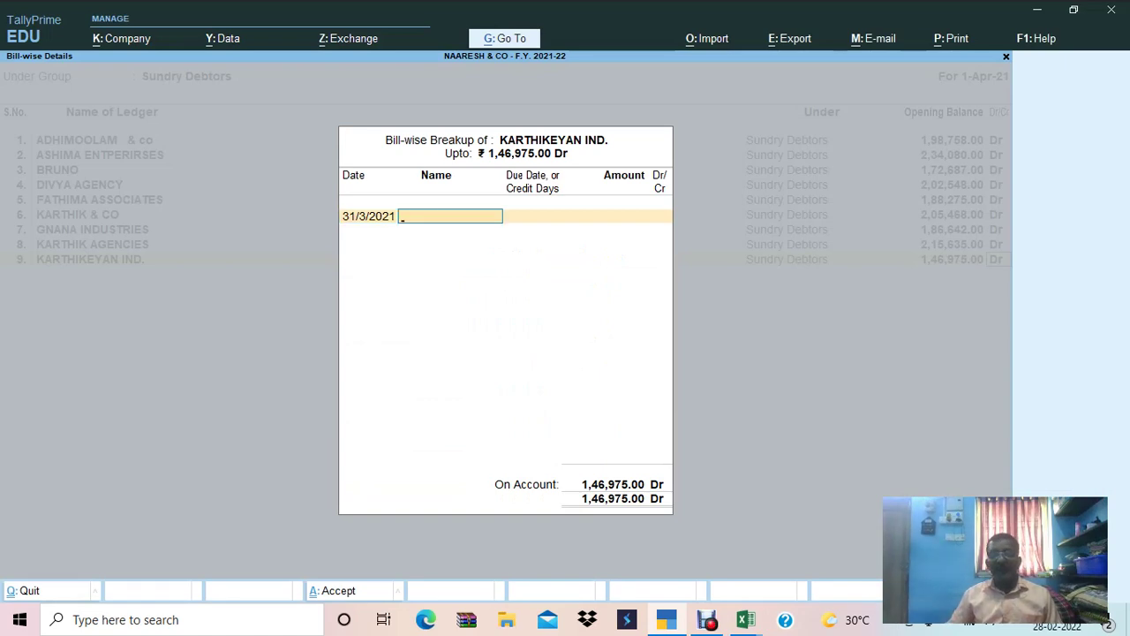
key(Return)
Name ledger 10 MIRUDHU & CO and copy its 130325 balance from Excel.
key(alt+Tab)
key(Down)
key(Left)
key(Left)
key(Left)
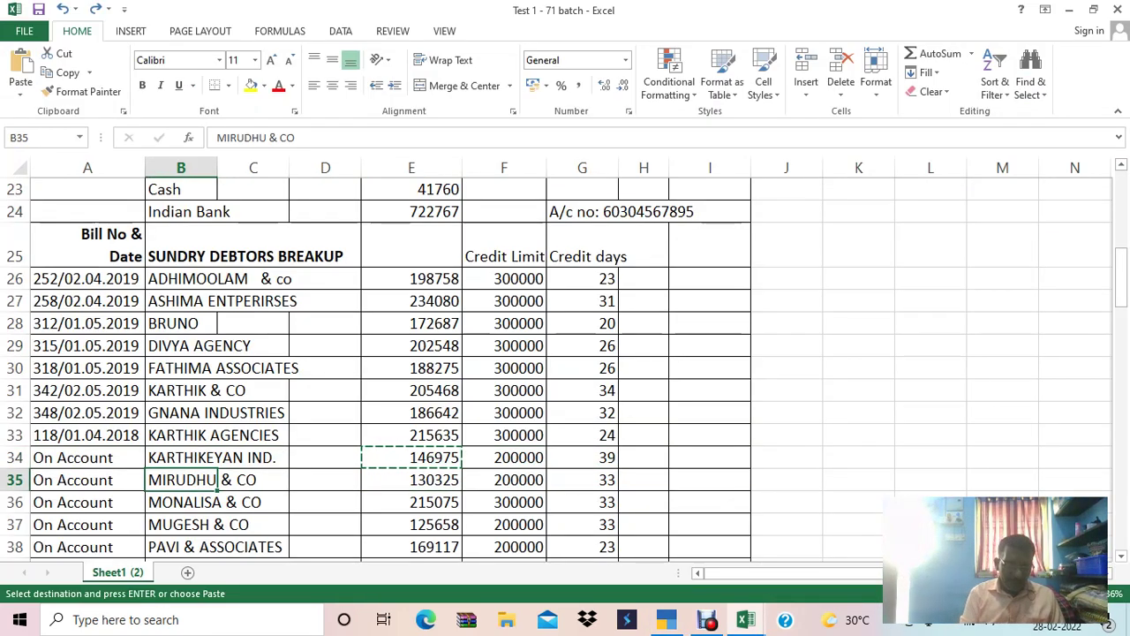
key(ctrl+c)
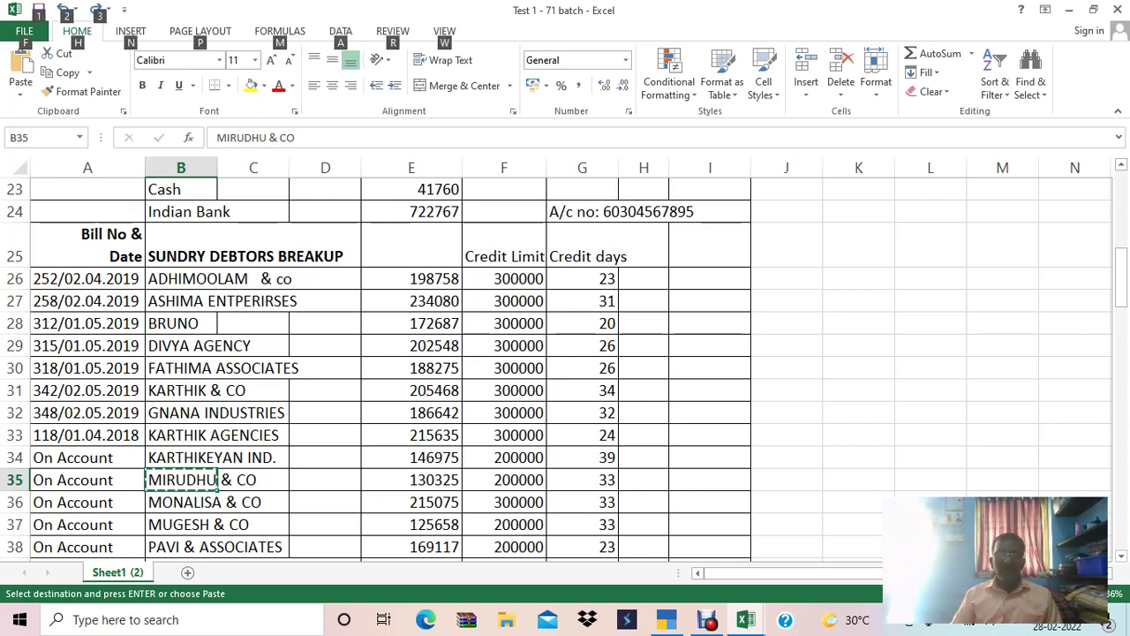
key(alt+Tab)
key(ctrl+alt+v)
key(Return)
key(alt+Tab)
key(Right)
key(Right)
key(Right)
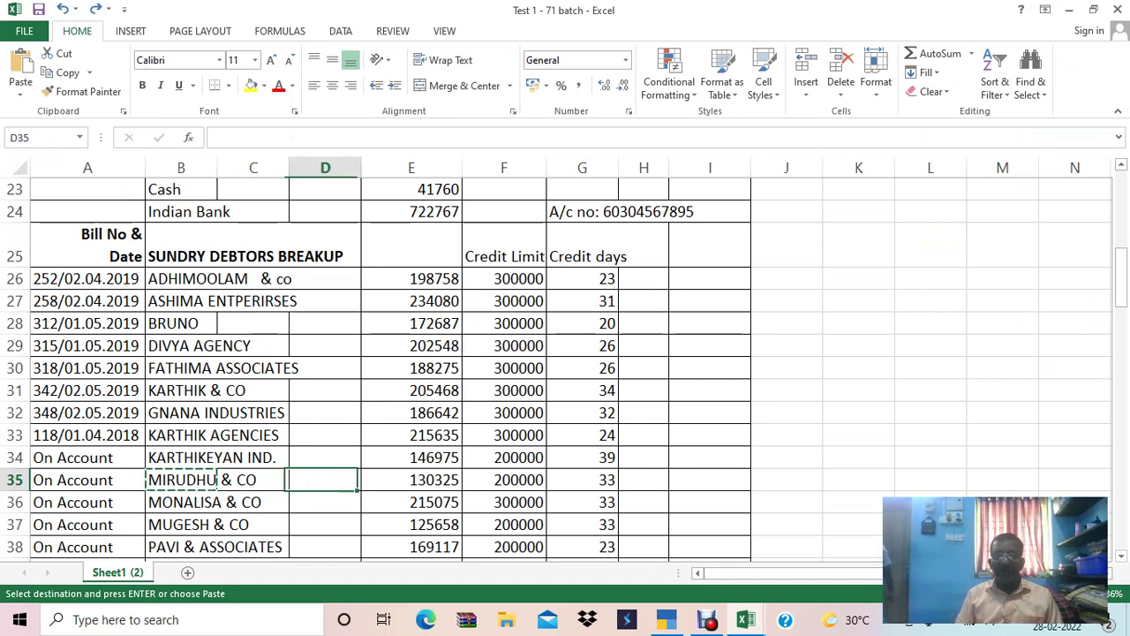
key(ctrl+c)
key(alt+Tab)
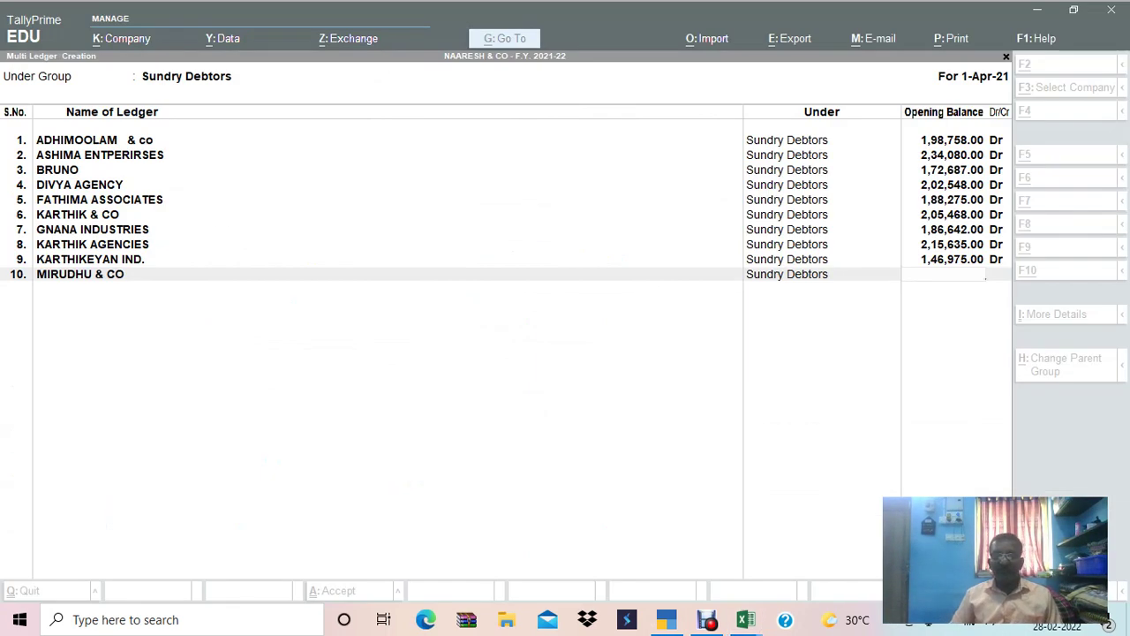
Enter MIRUDHU & CO's 1,30,325.00 Dr balance and name ledger 11 MONALISA & CO.
key(ctrl+alt+v)
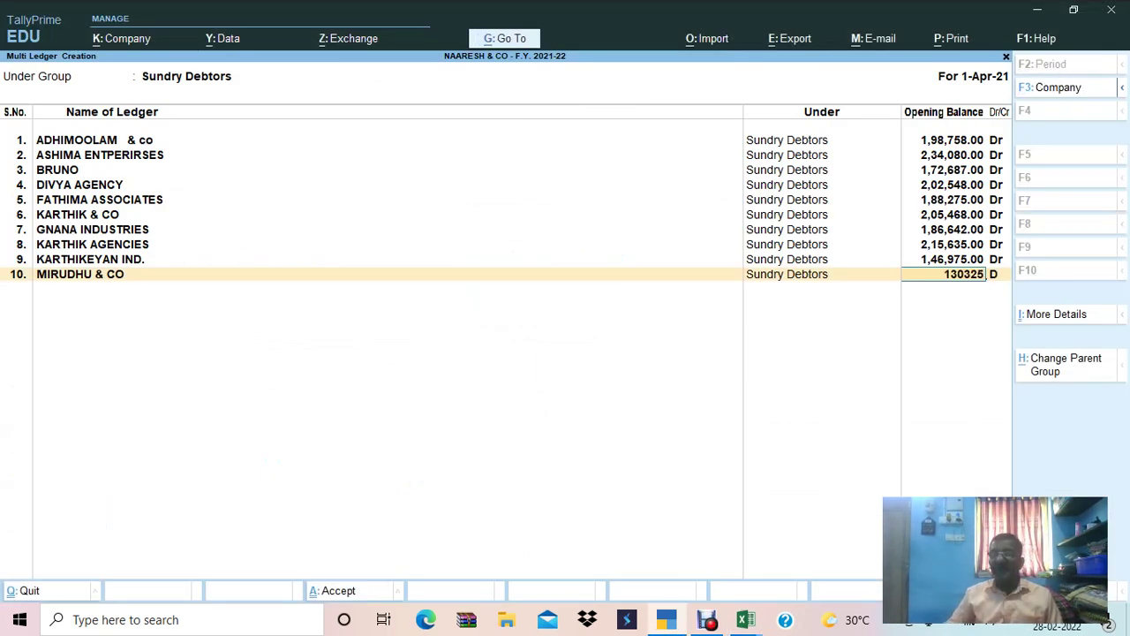
key(Return)
key(Return)
key(Return)
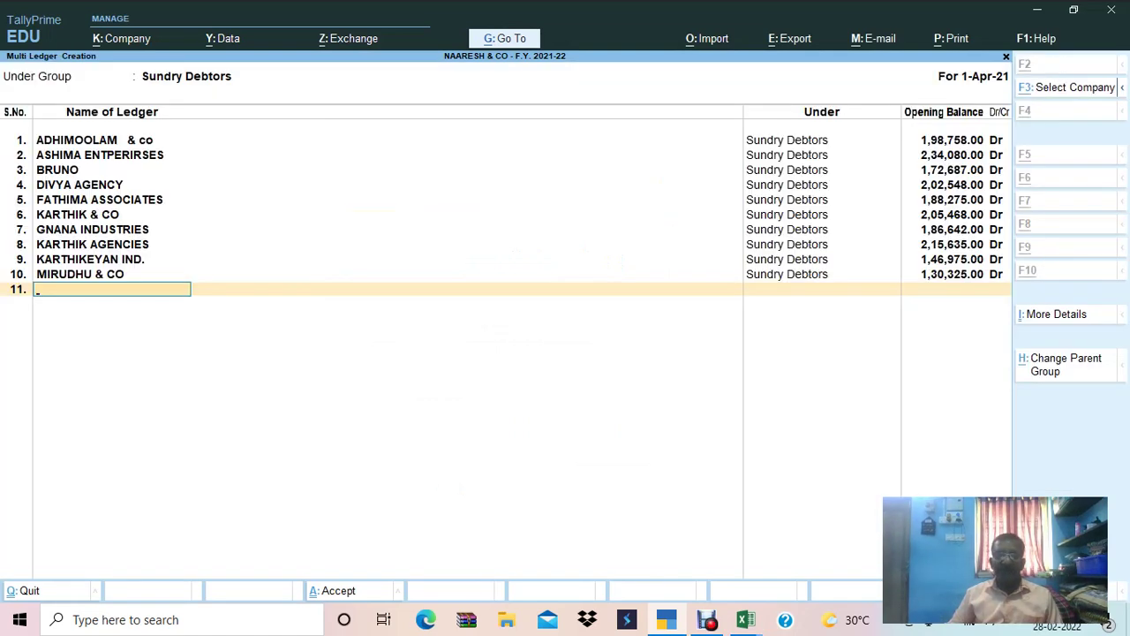
key(alt+Tab)
key(Down)
key(Left)
key(Left)
key(Left)
key(ctrl+c)
key(alt+Tab)
key(ctrl+alt+v)
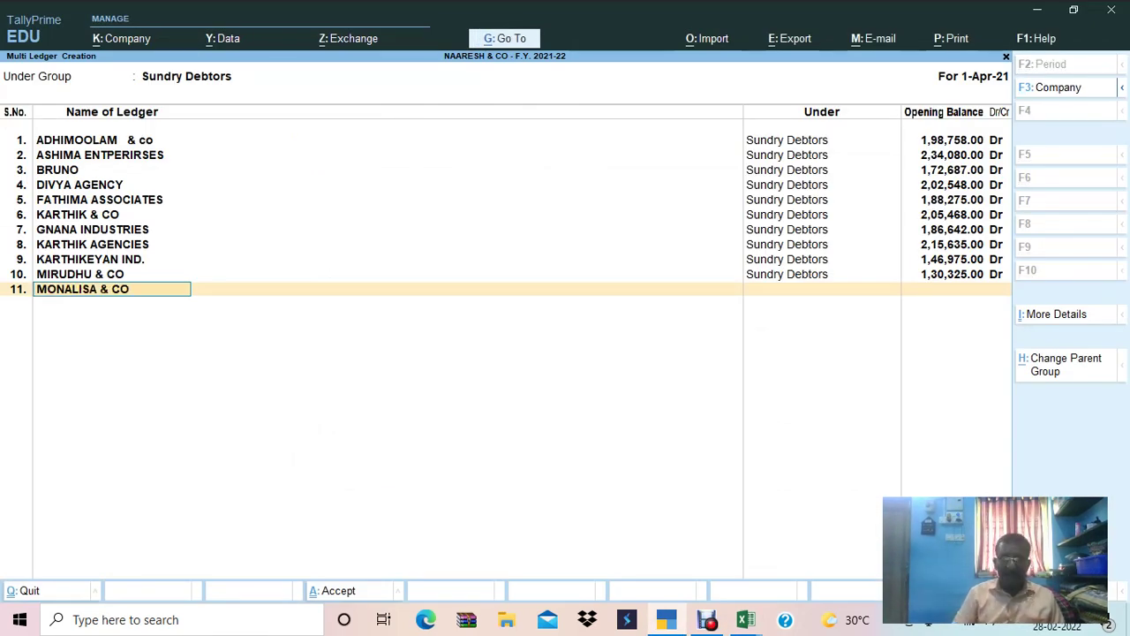
key(Return)
Give MONALISA & CO an opening balance of 2,15,075.00 Dr from Excel cell E36.
key(alt+Tab)
key(Right)
key(Right)
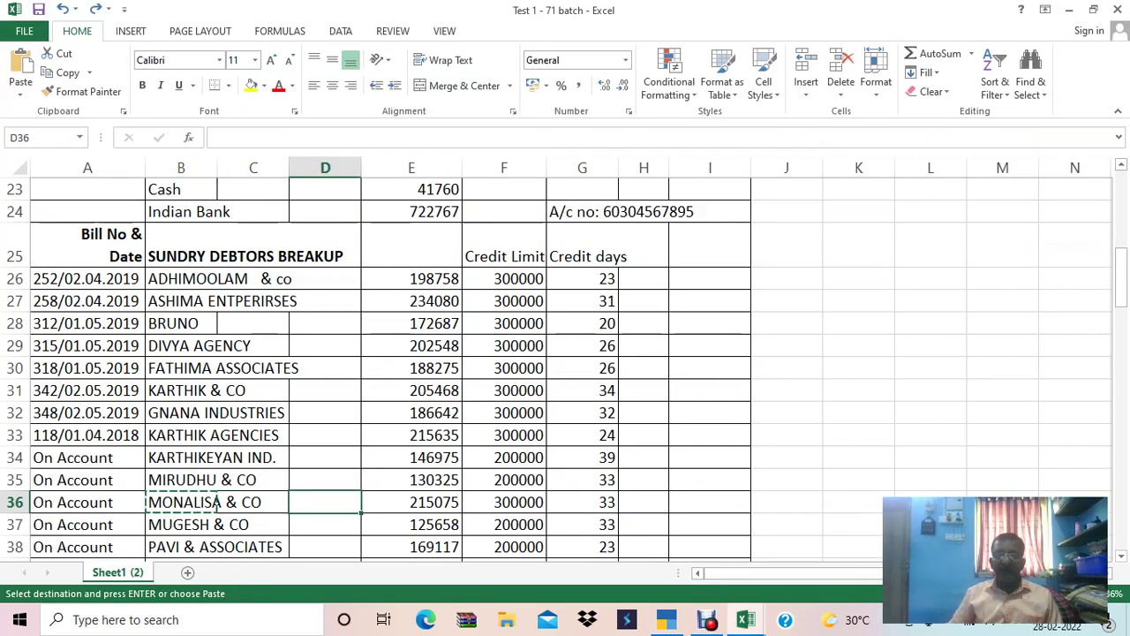
key(Right)
key(ctrl+c)
key(alt+Tab)
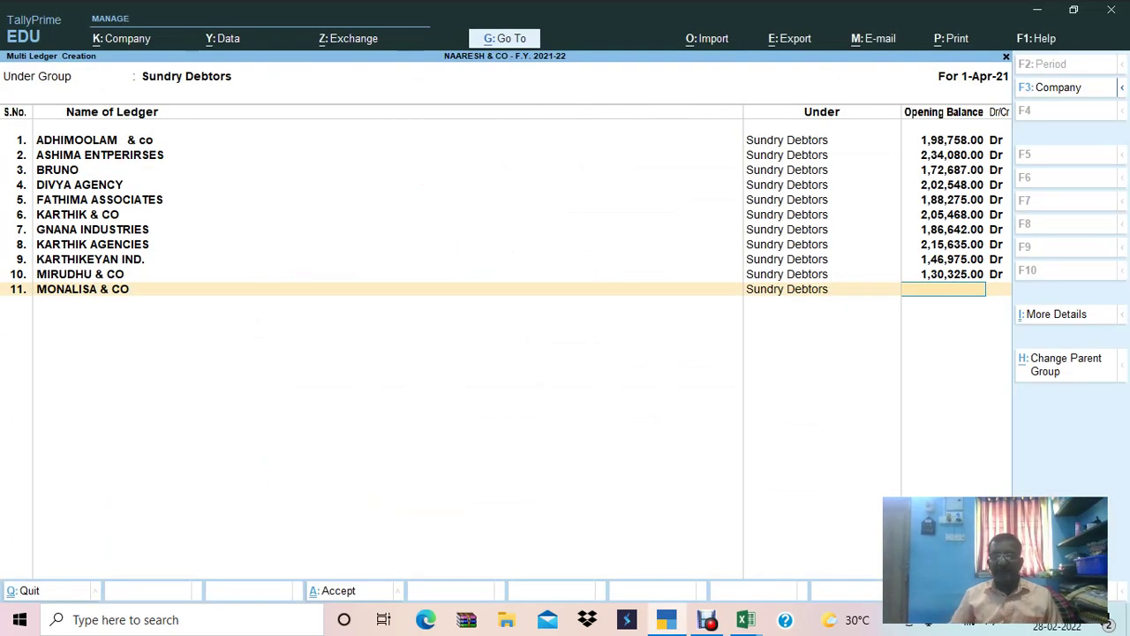
key(ctrl+alt+v)
key(Return)
key(Return)
key(Return)
key(Return)
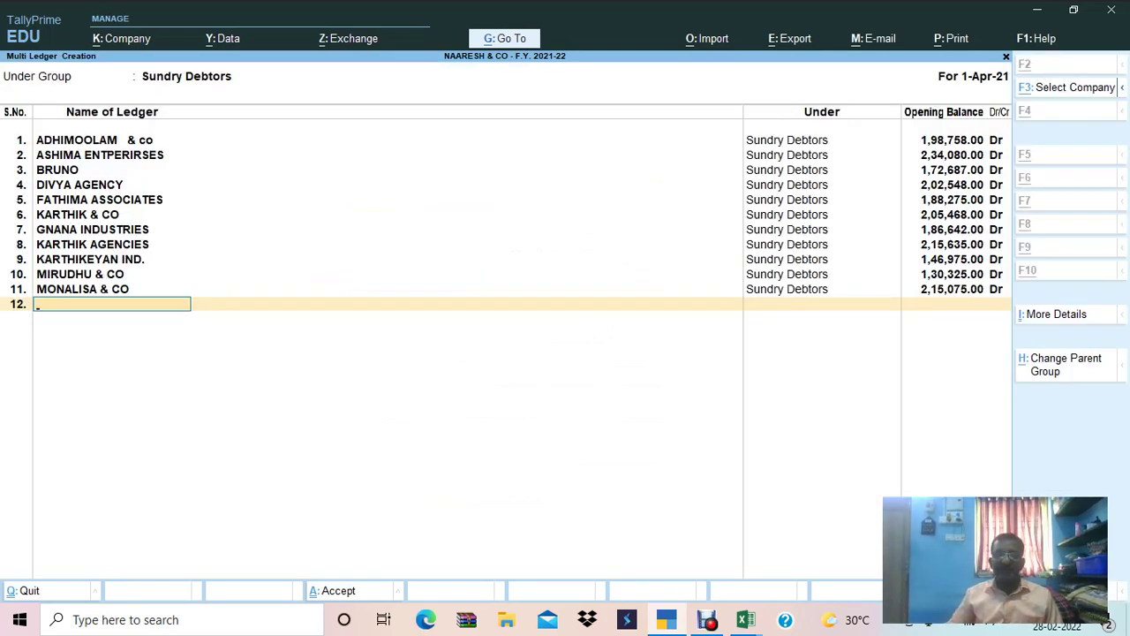
Add ledger 12 named MUGESH & CO, copied from Excel cell B37.
key(alt+Tab)
key(Down)
key(Left)
key(Left)
key(Left)
key(ctrl+c)
key(alt+Tab)
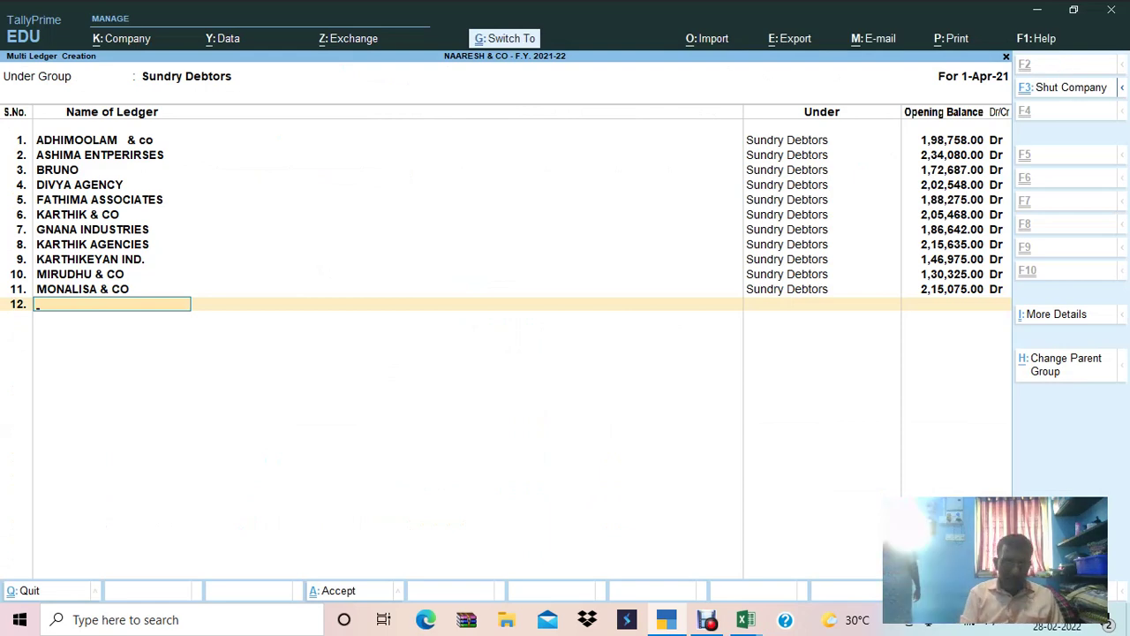
key(ctrl+alt+v)
key(Return)
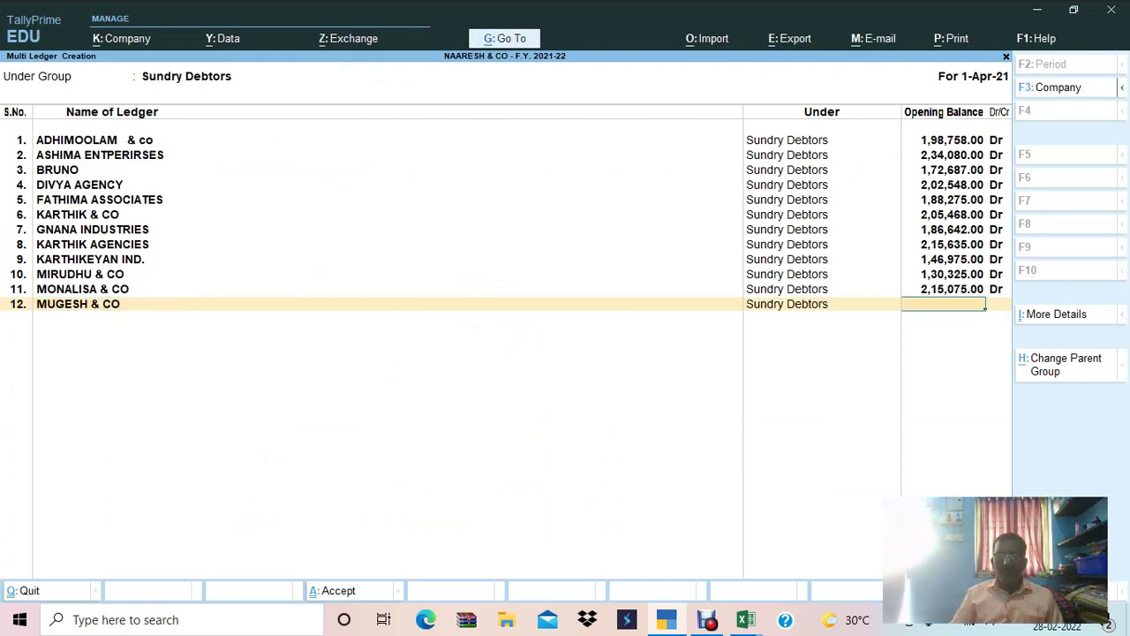
Enter MUGESH & CO's 1,25,658.00 Dr balance, then locate PAVI & ASSOCIATES in Excel.
key(alt+Tab)
key(Right)
key(Right)
key(Right)
key(ctrl+c)
key(alt+Tab)
key(ctrl+alt+v)
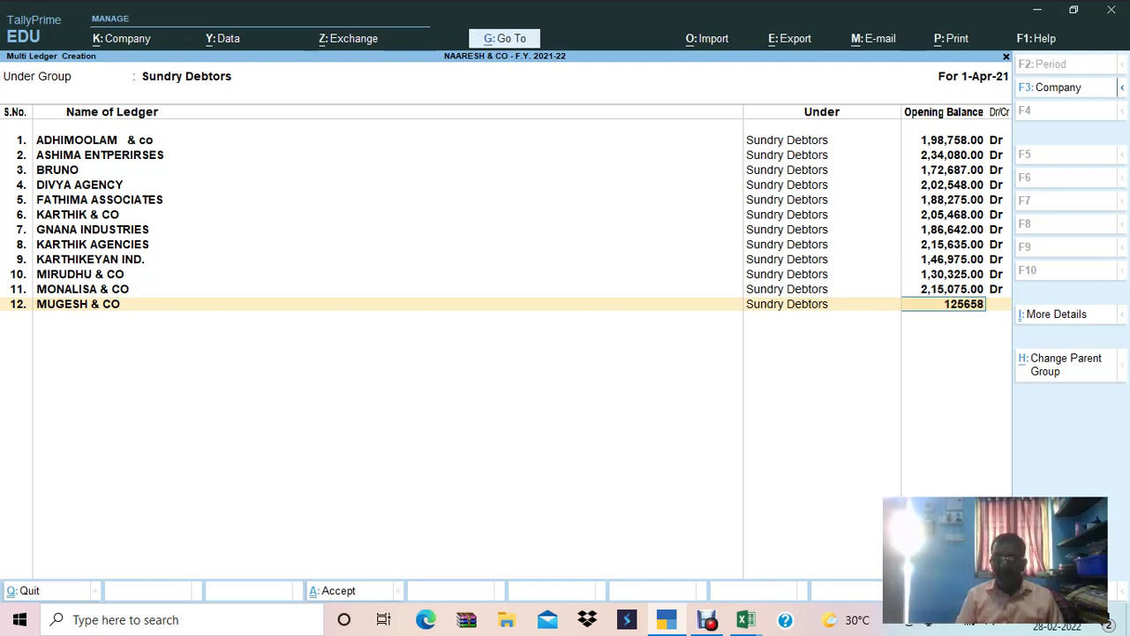
key(Return)
key(Return)
key(Return)
key(Return)
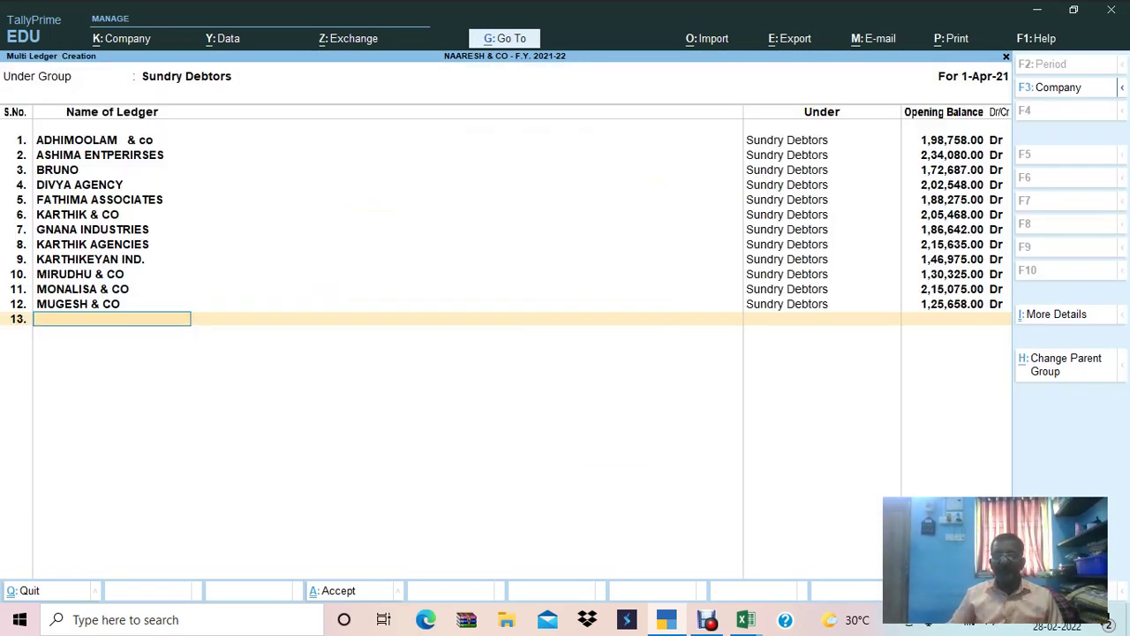
key(alt+Tab)
key(Left)
key(Down)
key(Left)
key(Left)
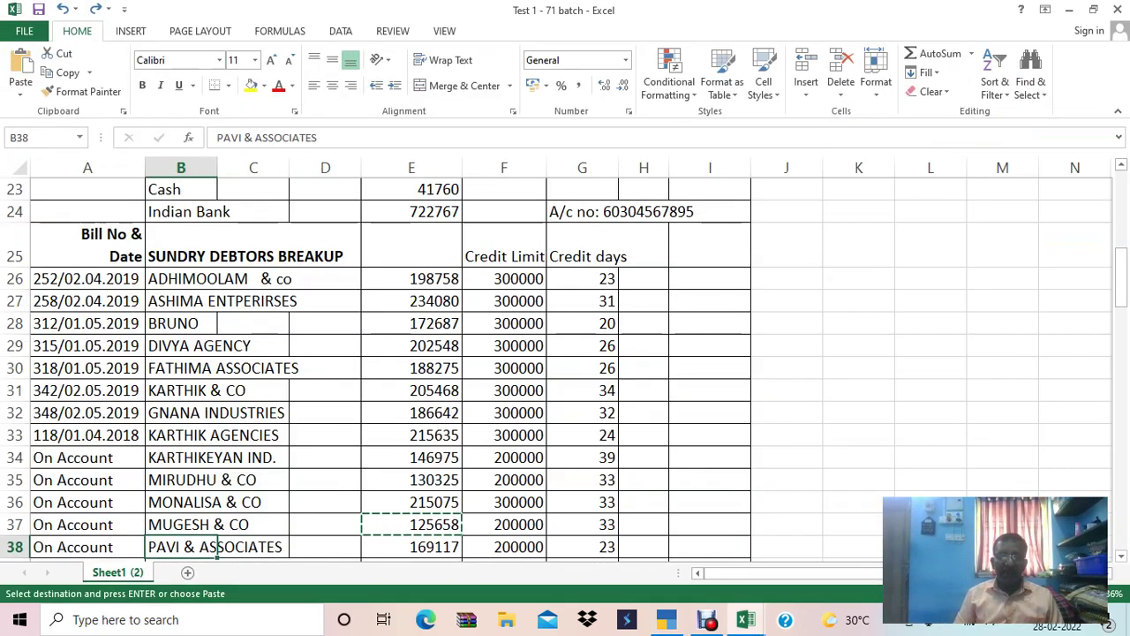
Name ledger 13 PAVI & ASSOCIATES, copied from Excel.
key(ctrl+c)
key(alt+Tab)
key(ctrl+alt+v)
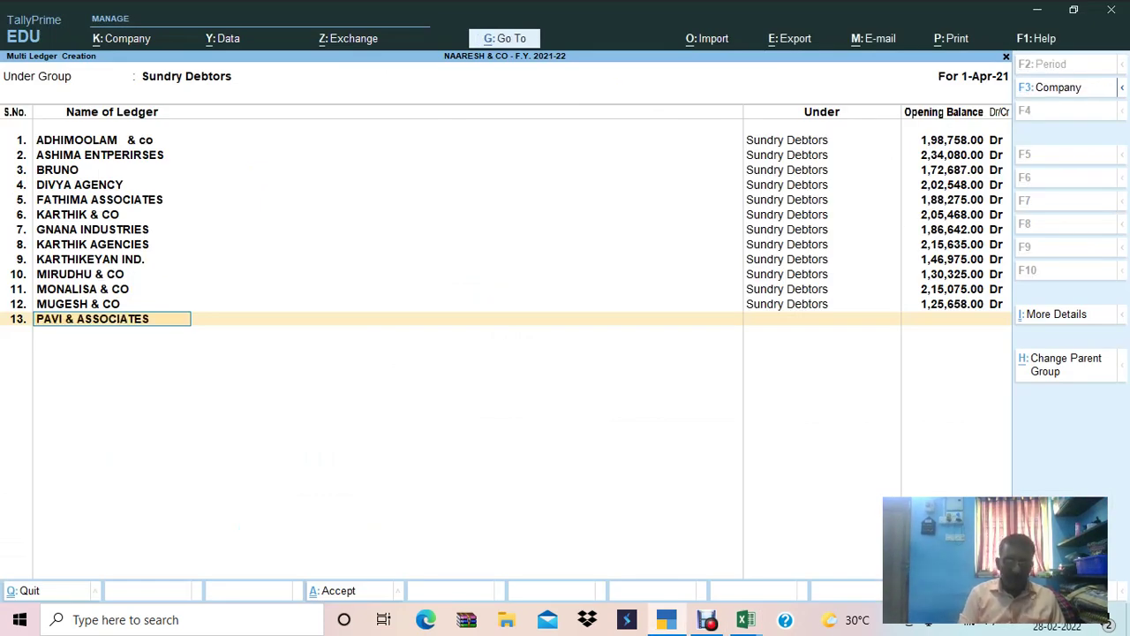
key(Return)
Give PAVI & ASSOCIATES an opening balance of 1,69,117.00 Dr from cell E38.
key(alt+Tab)
key(Right)
key(Right)
key(Right)
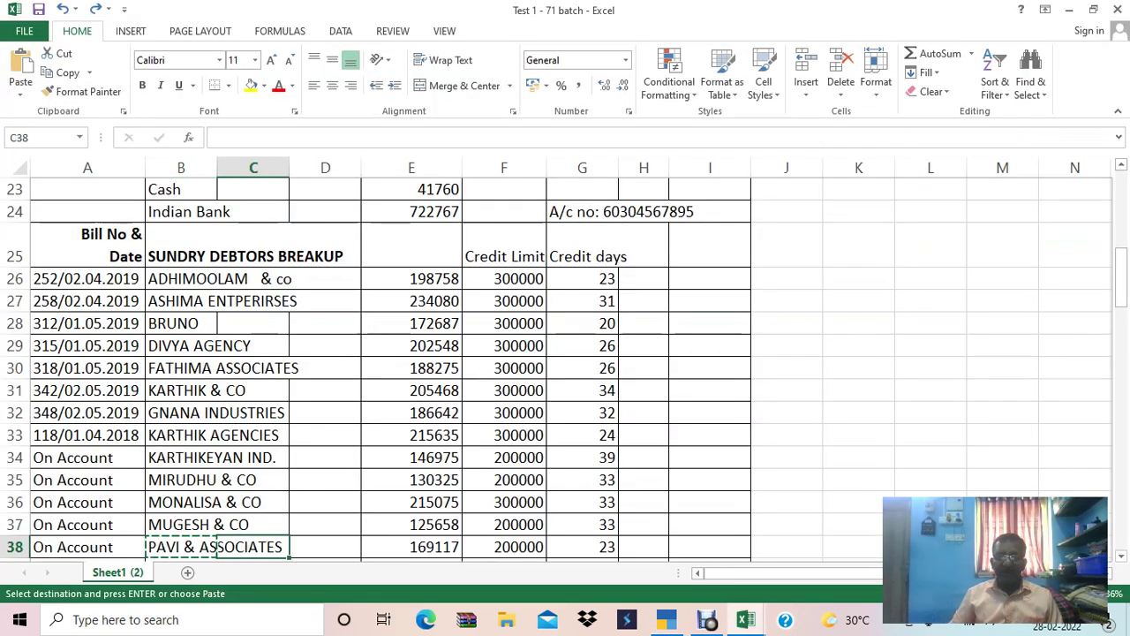
key(ctrl+c)
key(alt+Tab)
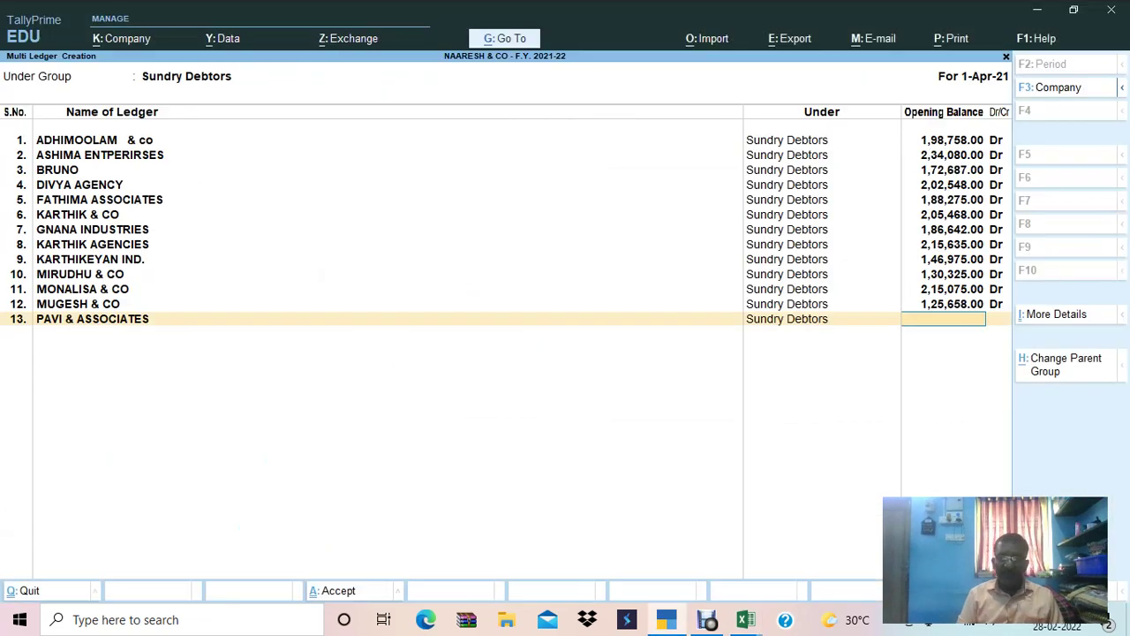
key(ctrl+alt+v)
key(Return)
key(Return)
key(Return)
key(Return)
key(alt+Tab)
Name ledger 14 PRIYA & ASSOCIATES, copied from Excel cell B39.
key(Down)
key(Left)
key(Left)
key(Left)
key(ctrl+c)
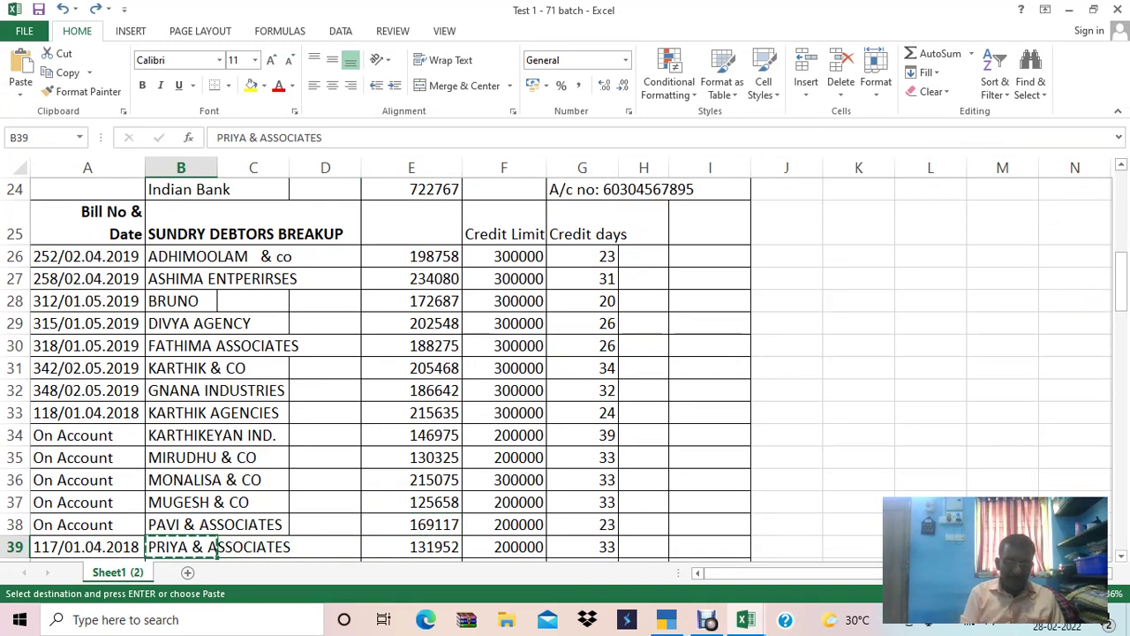
key(alt+Tab)
key(ctrl+alt+v)
key(Return)
Give PRIYA & ASSOCIATES an opening balance of 1,31,952.00 Dr from cell E39.
key(alt+Tab)
key(Right)
key(Right)
key(Right)
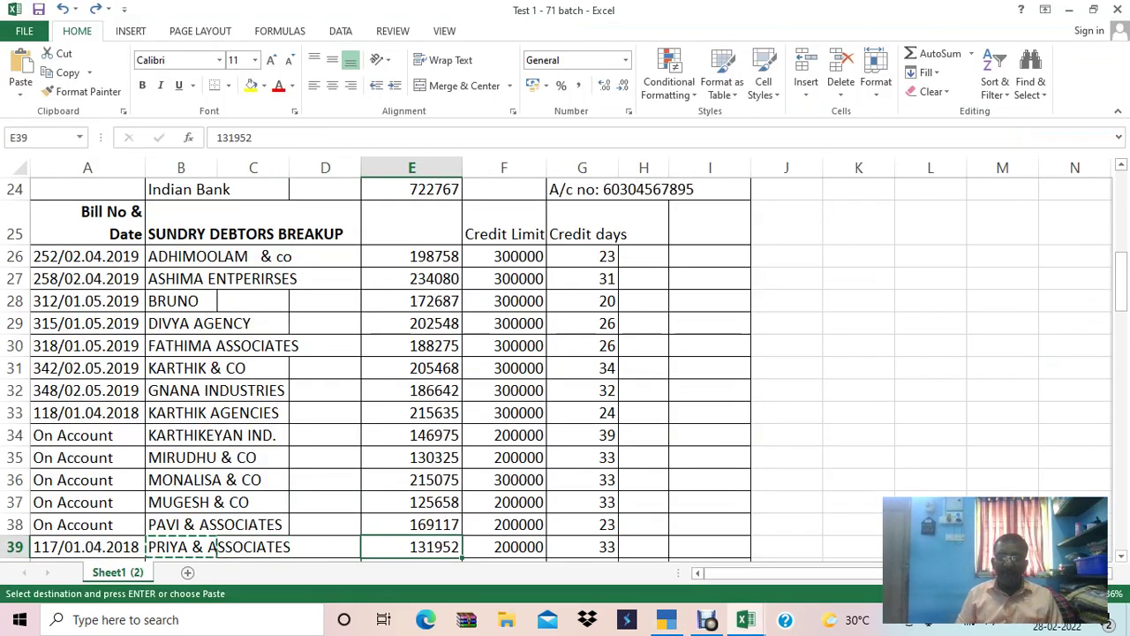
key(ctrl+c)
key(alt+Tab)
key(ctrl+alt+v)
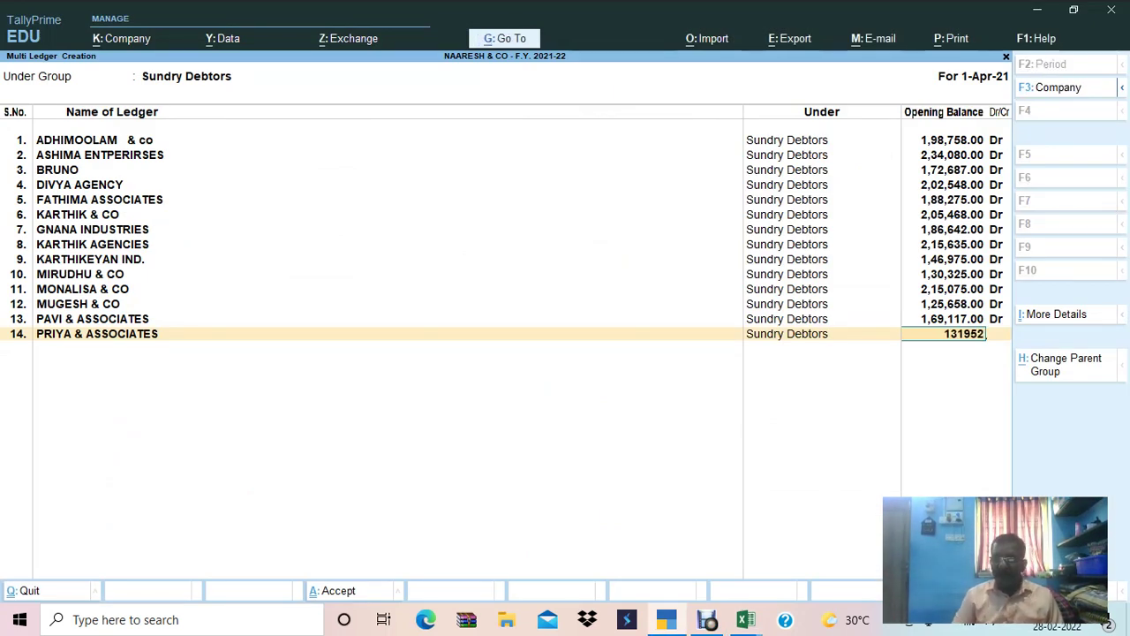
key(Return)
key(Return)
Record PRIYA's breakup as bill 117 dated 1.4.18 with 30 days credit.
key(alt+Tab)
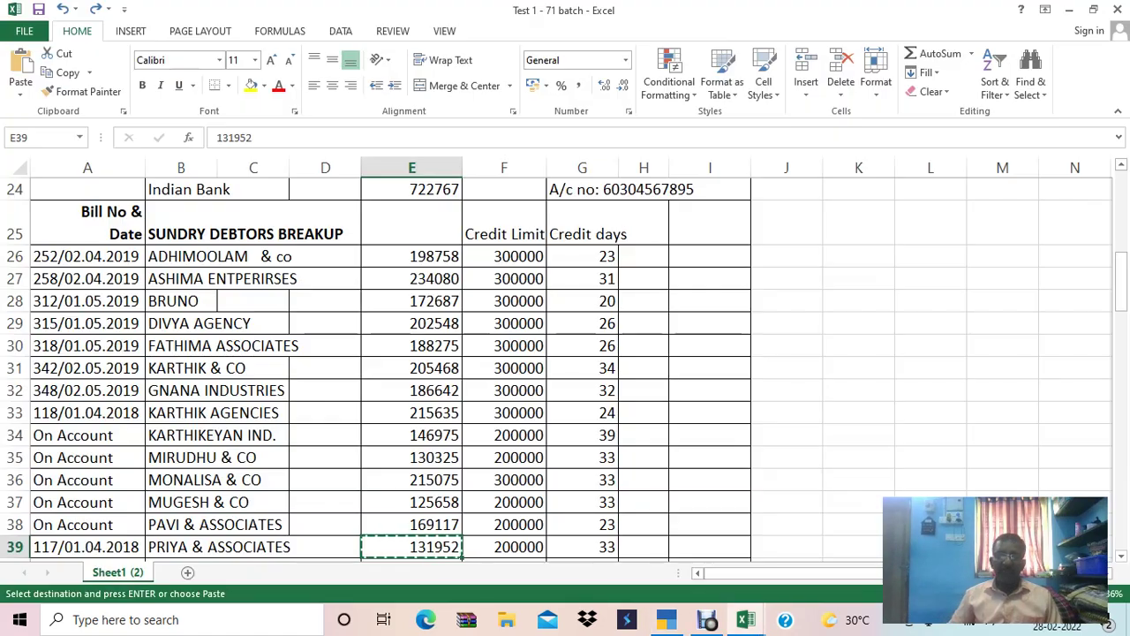
key(alt+Tab)
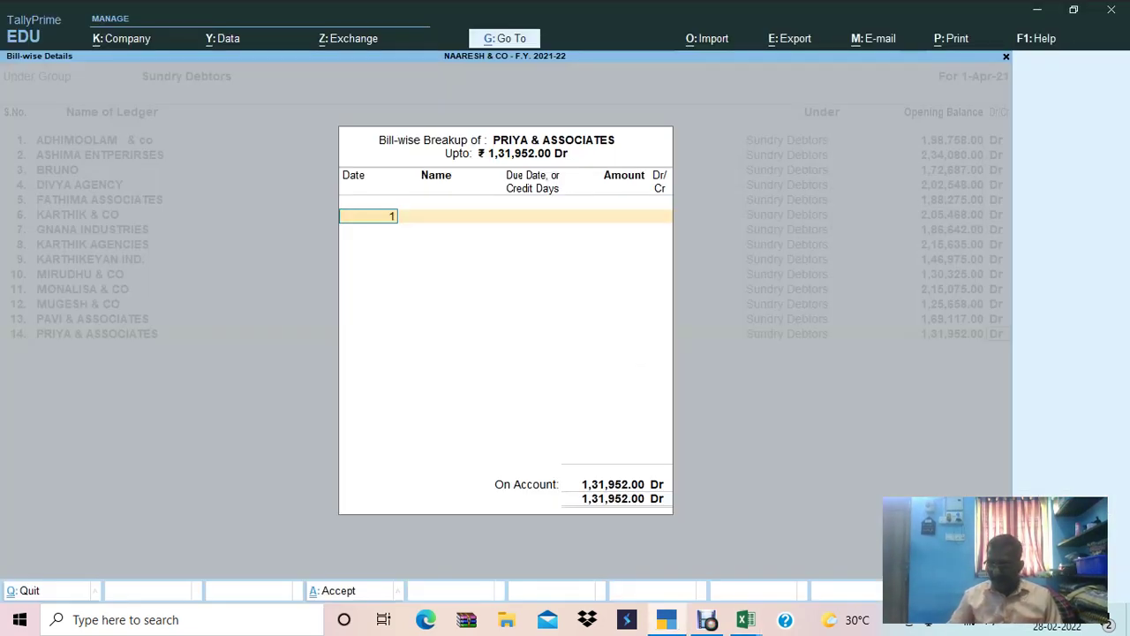
text(1.4.18)
key(Return)
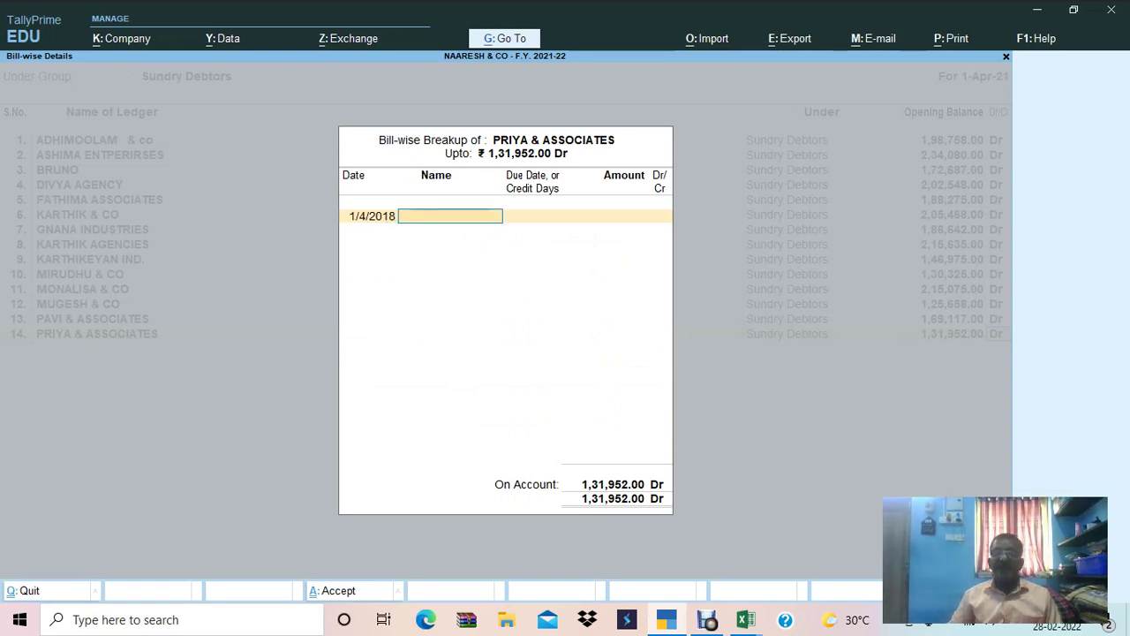
key(alt+Tab)
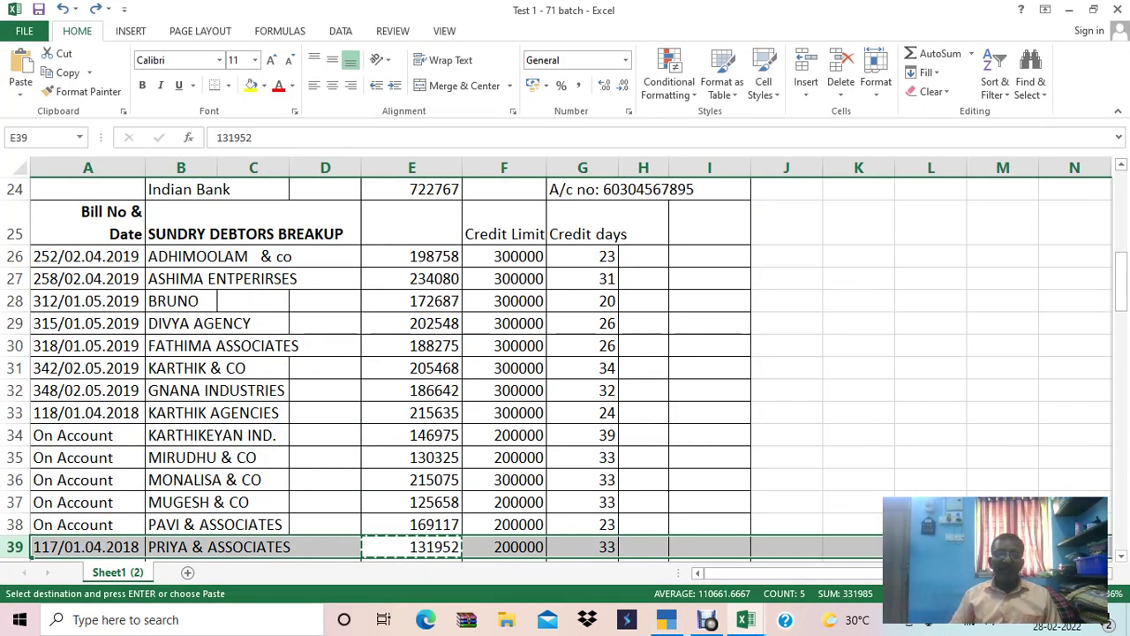
key(alt+Tab)
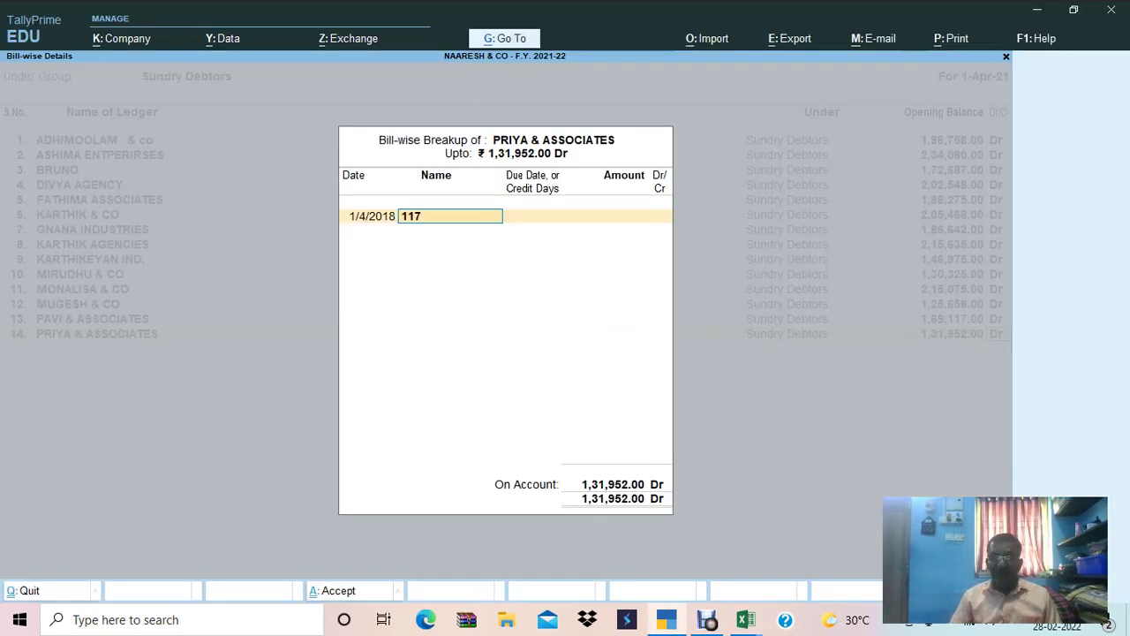
key(Return)
text(30)
key(Return)
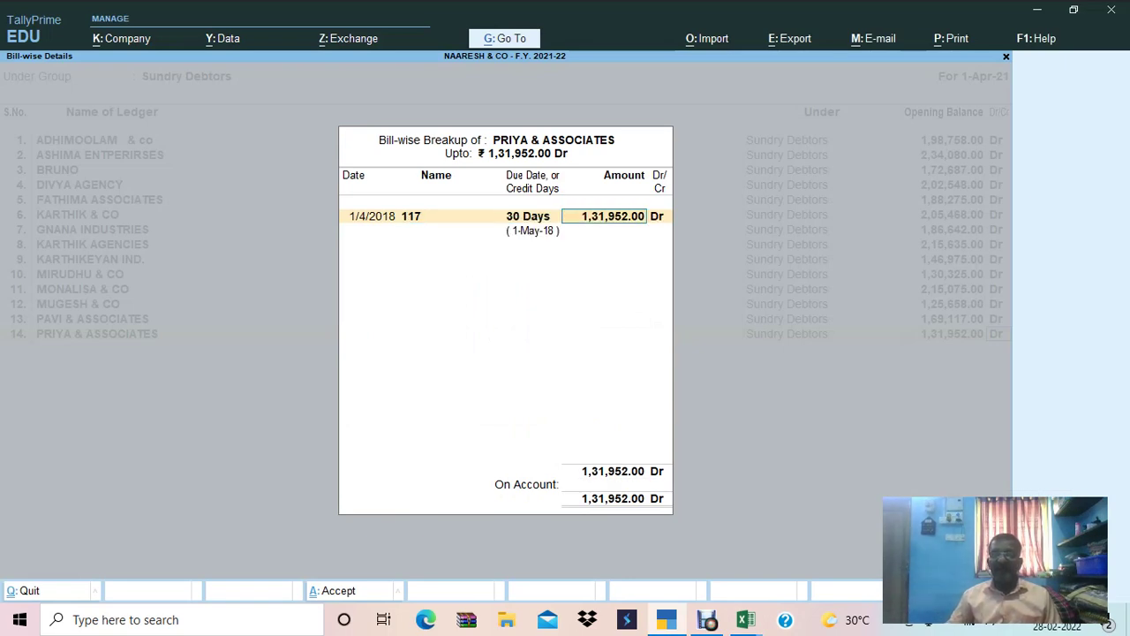
key(Return)
key(Return)
key(Return)
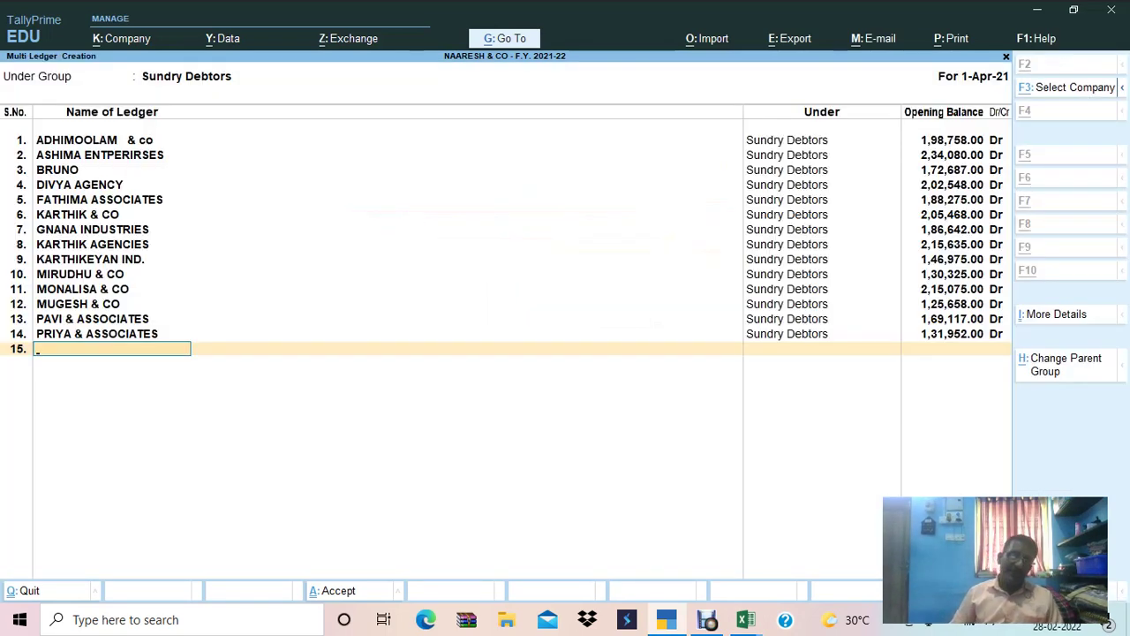
Copy the next debtor name, RAJALAKSHIMI ENTERPRISES, from Excel cell B40.
key(alt+Tab)
key(Down)
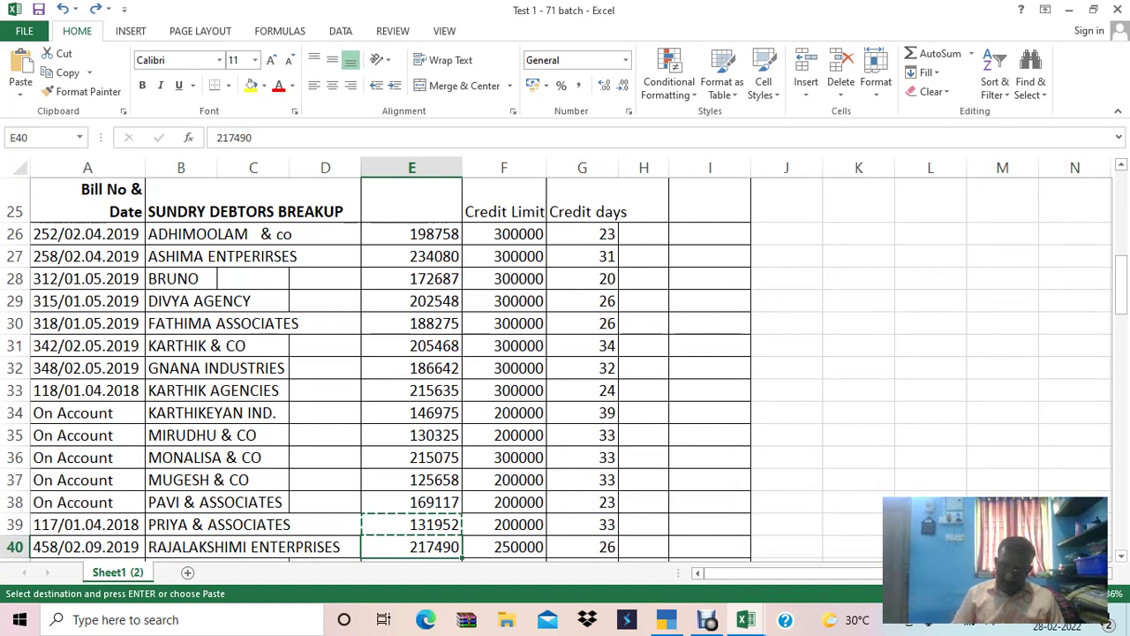
key(Left)
key(Left)
key(Left)
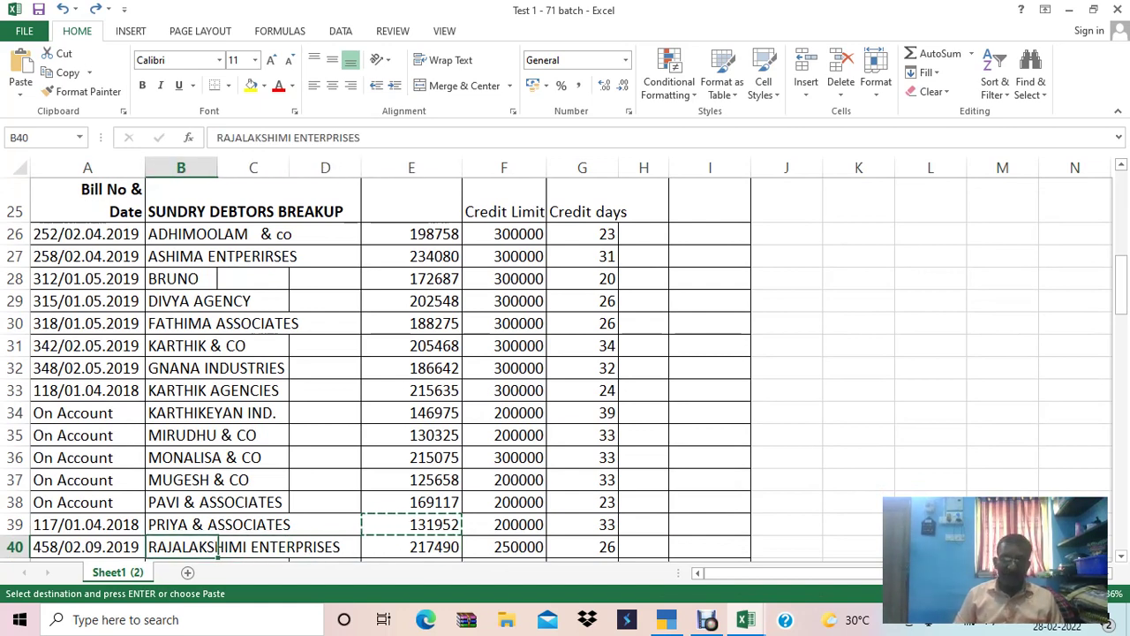
key(ctrl+c)
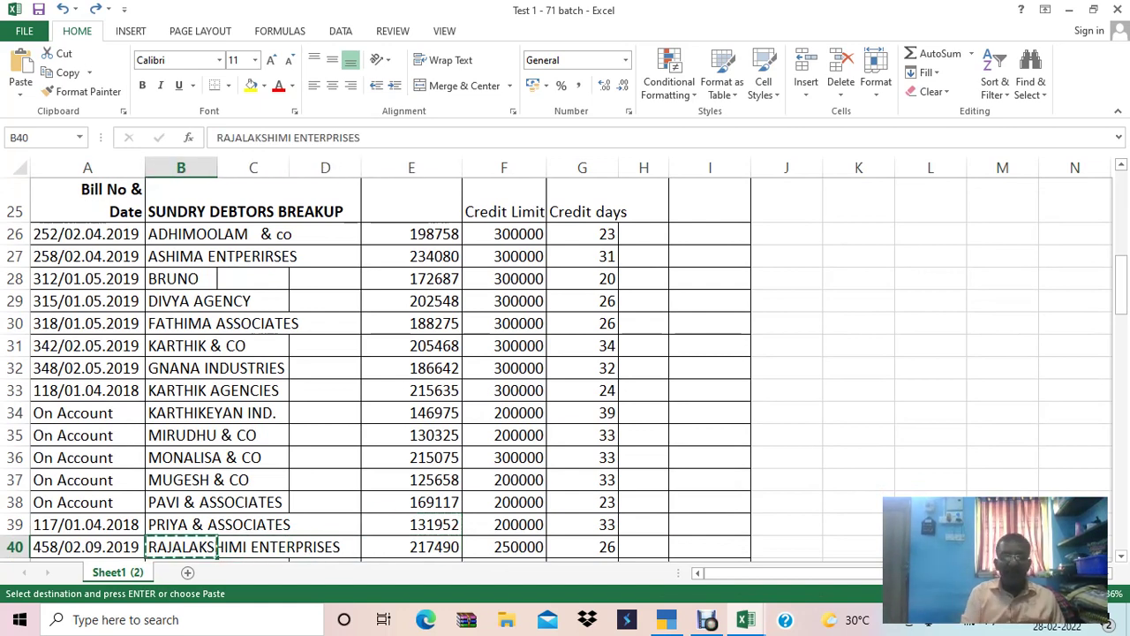
Add RAJALAKSHIMI ENTERPRISES with an opening balance of 2,17,490 copied from cell E40.
key(alt+Tab)
key(ctrl+alt+v)
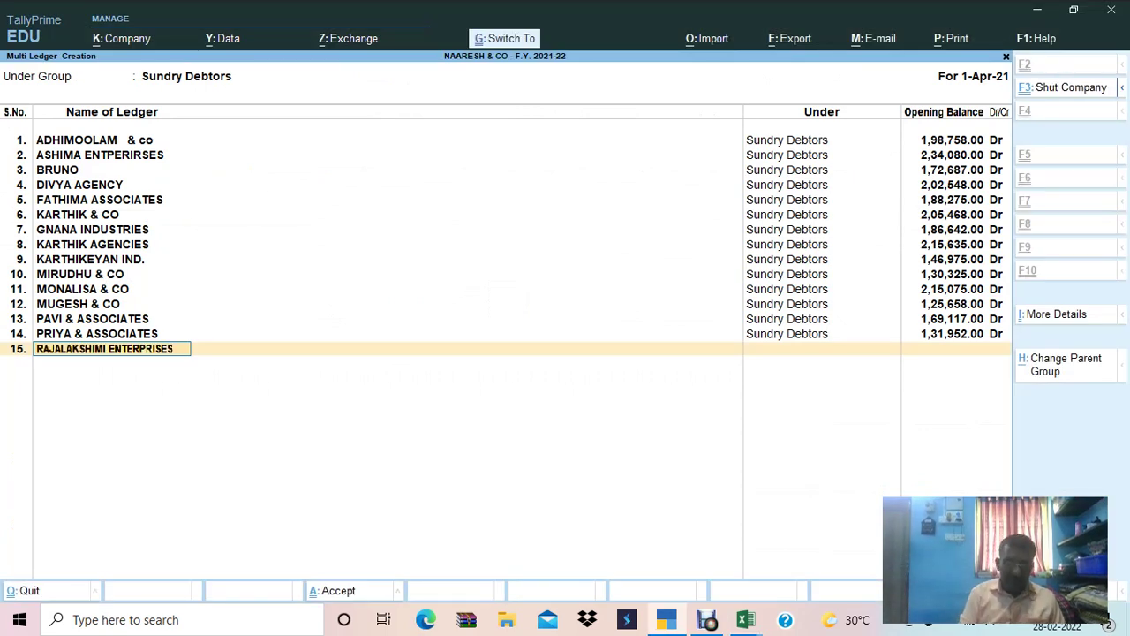
key(Return)
key(alt+Tab)
key(Right)
key(Right)
key(Right)
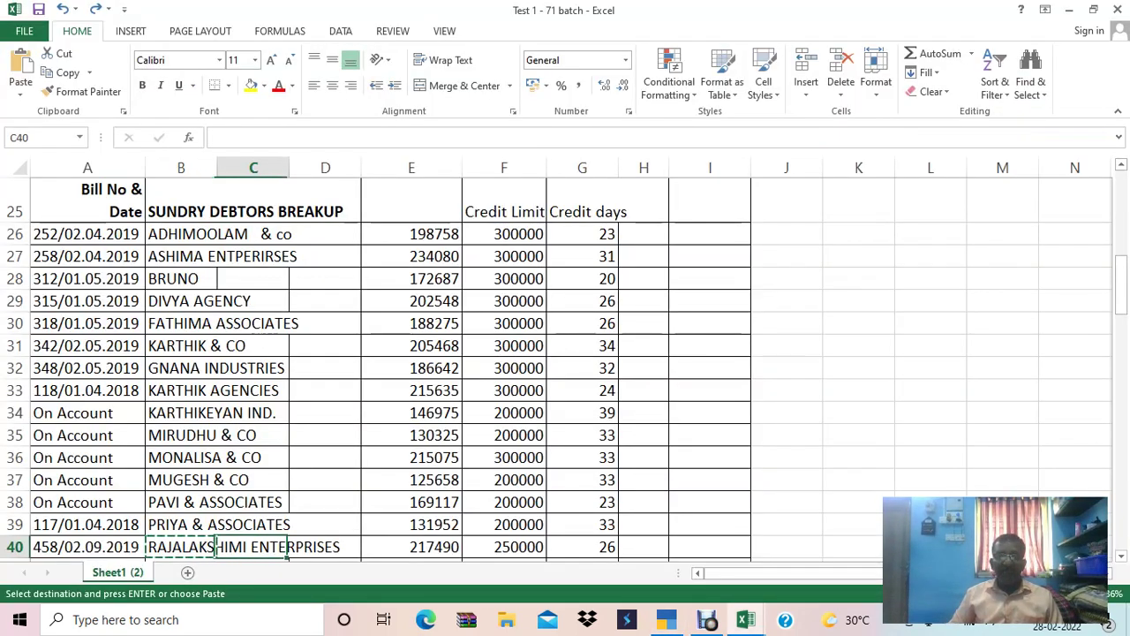
key(ctrl+c)
key(alt+Tab)
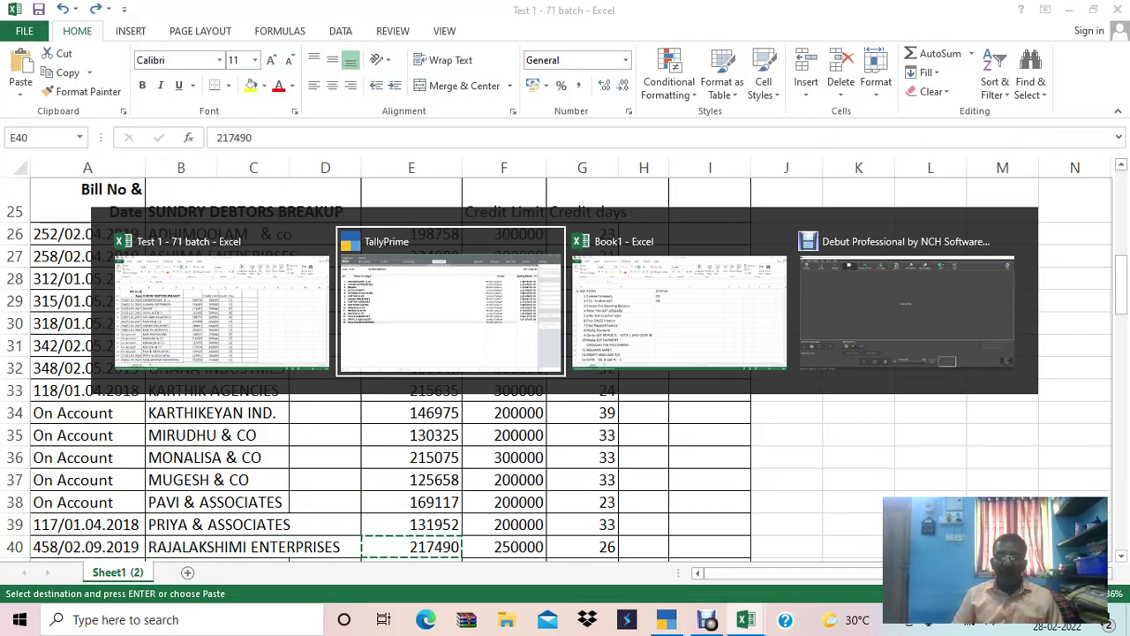
key(ctrl+alt+v)
key(Return)
key(Return)
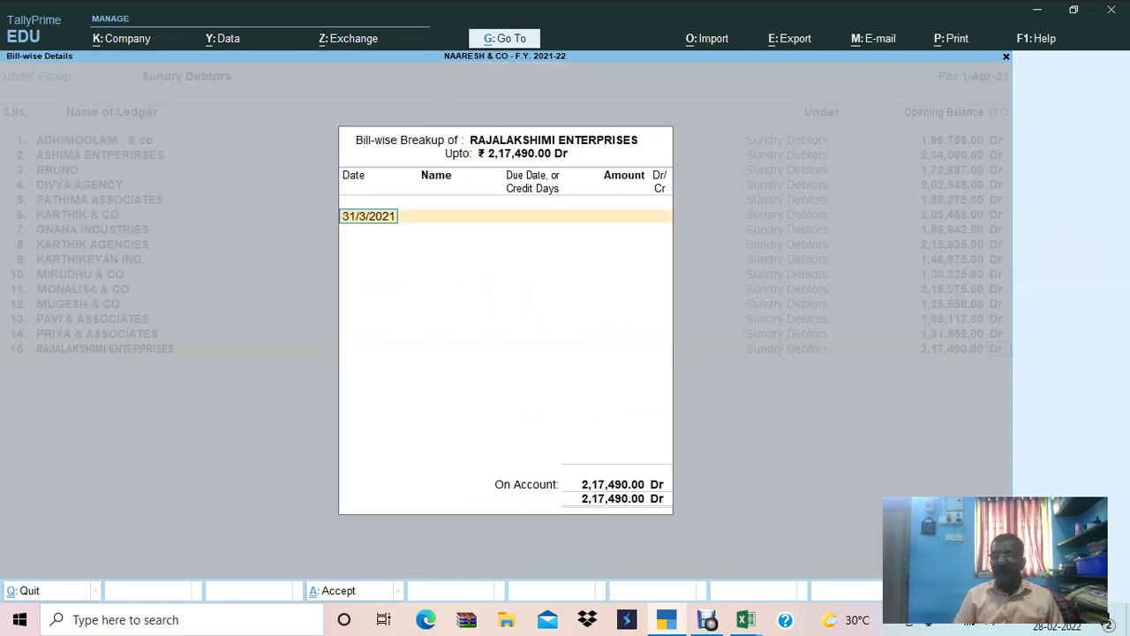
Enter bill date 02.09.2019 in RAJALAKSHIMI ENTERPRISES's Bill-wise Breakup.
key(alt+Tab)
key(shift+space)
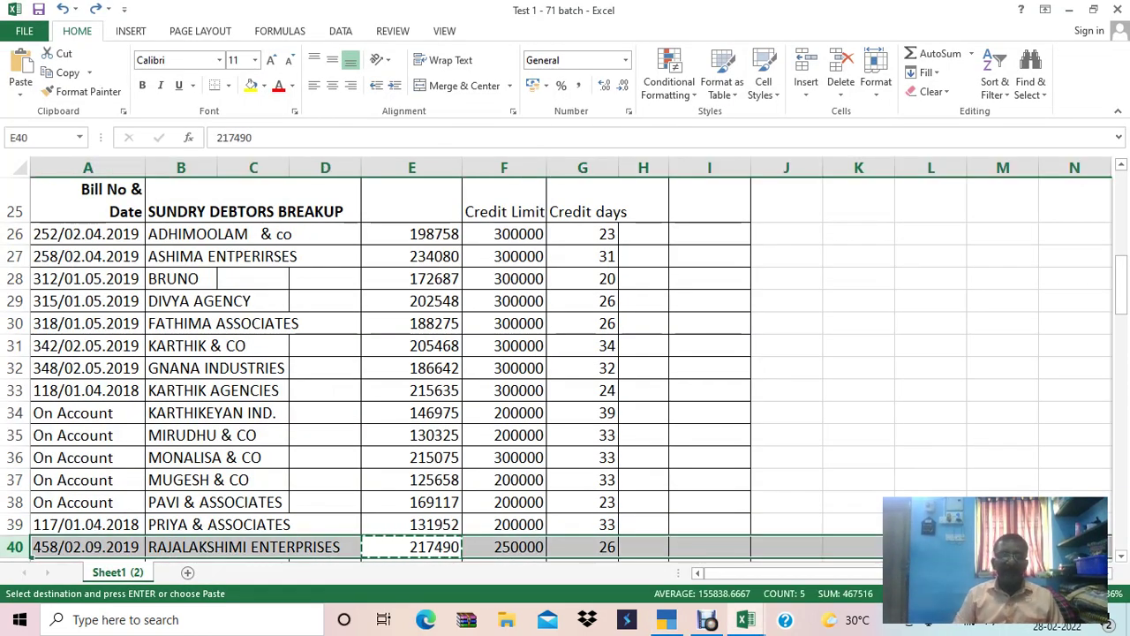
key(alt+Tab)
text(45)
key(alt+Tab)
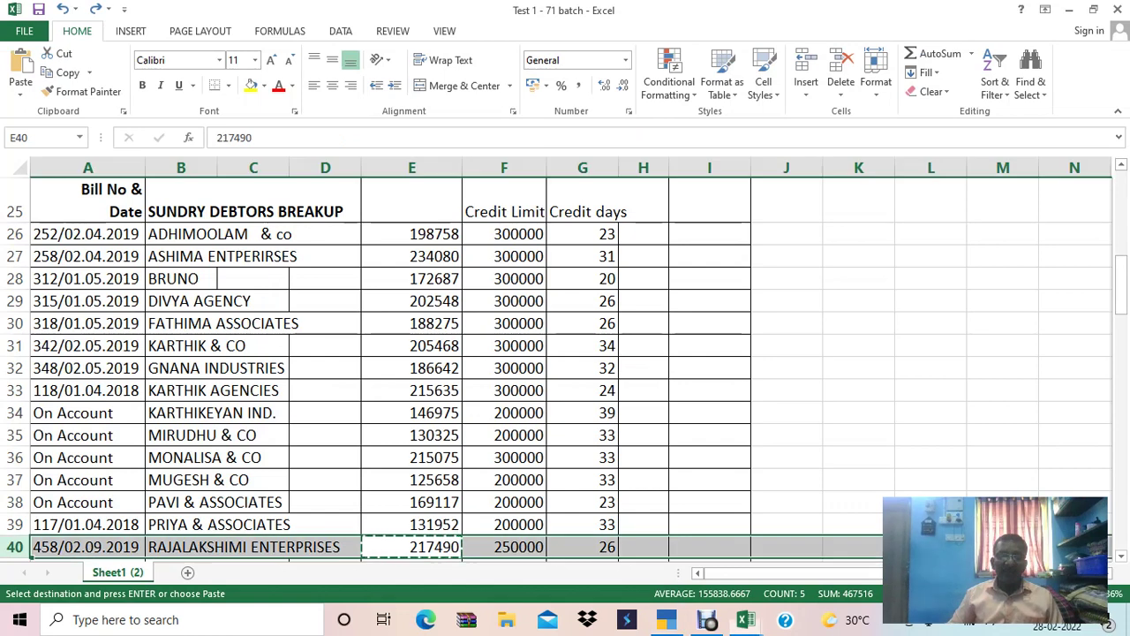
key(alt+Tab)
text(02.09.2019)
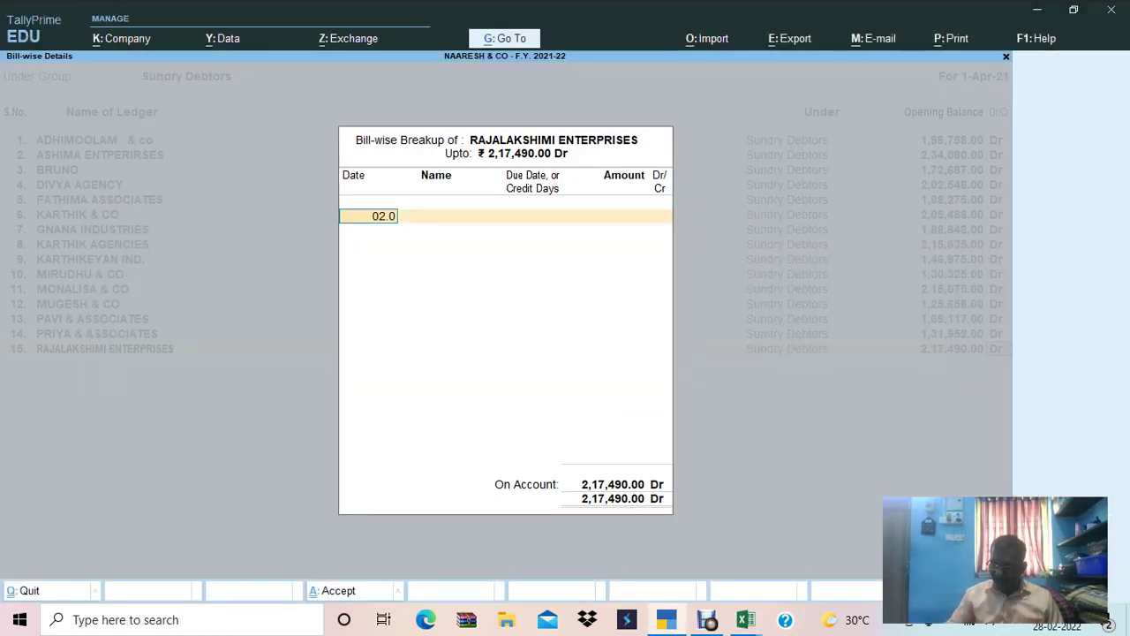
key(Return)
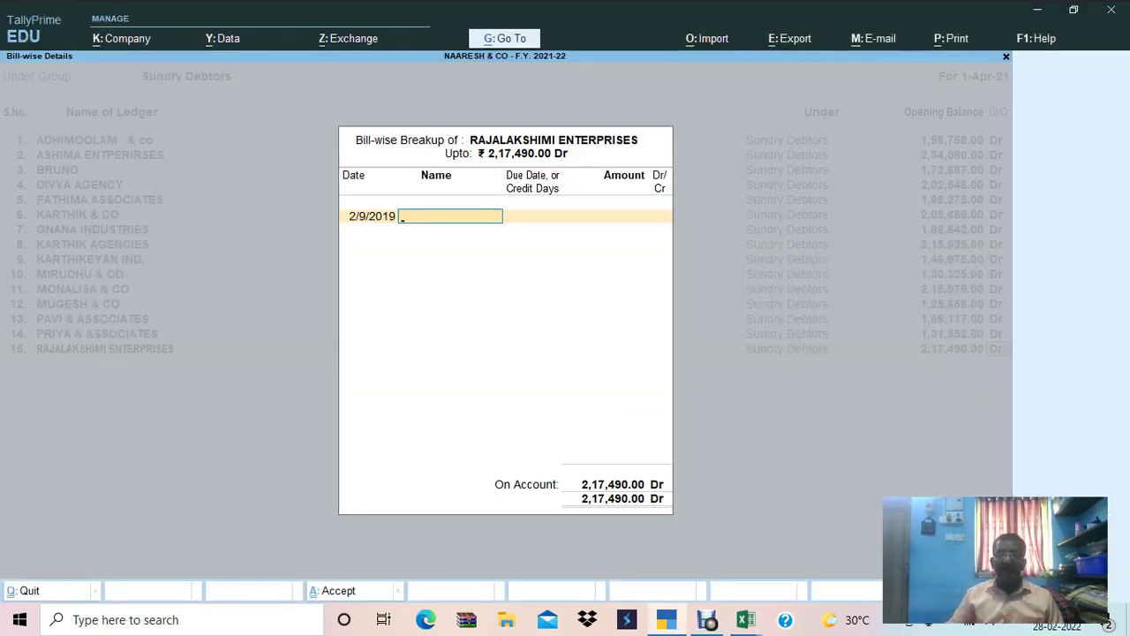
Set the bill name to 458 with 30 days credit, keeping the amount Dr.
key(alt+Tab)
key(alt+Tab)
text(458)
key(Return)
key(Return)
key(shift+Tab)
text(30)
key(Return)
key(Return)
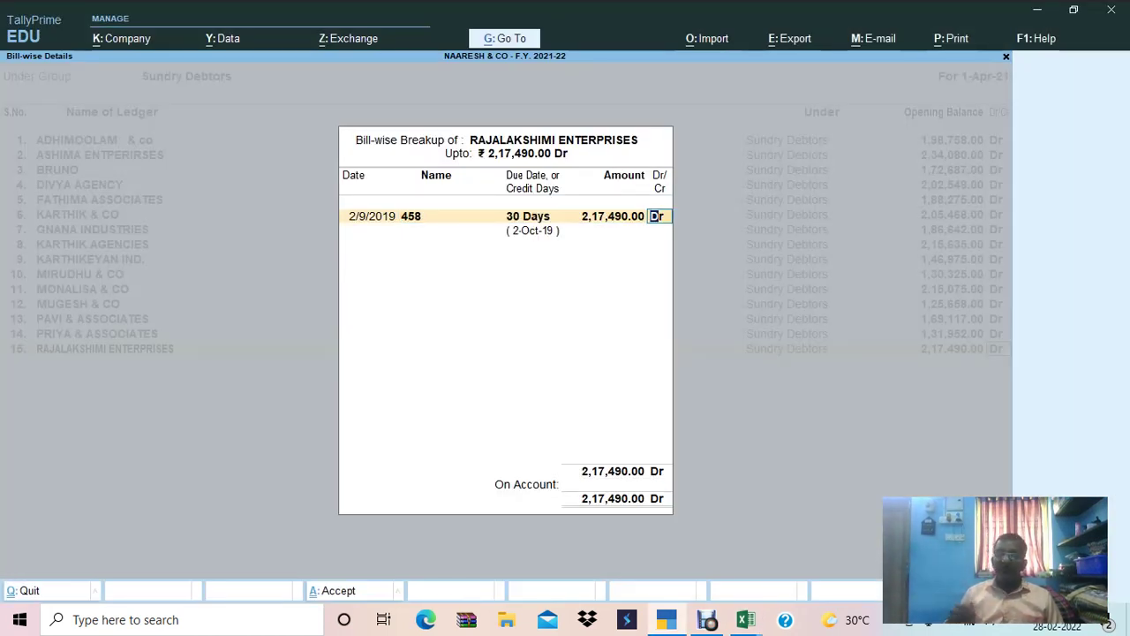
key(Return)
key(Return)
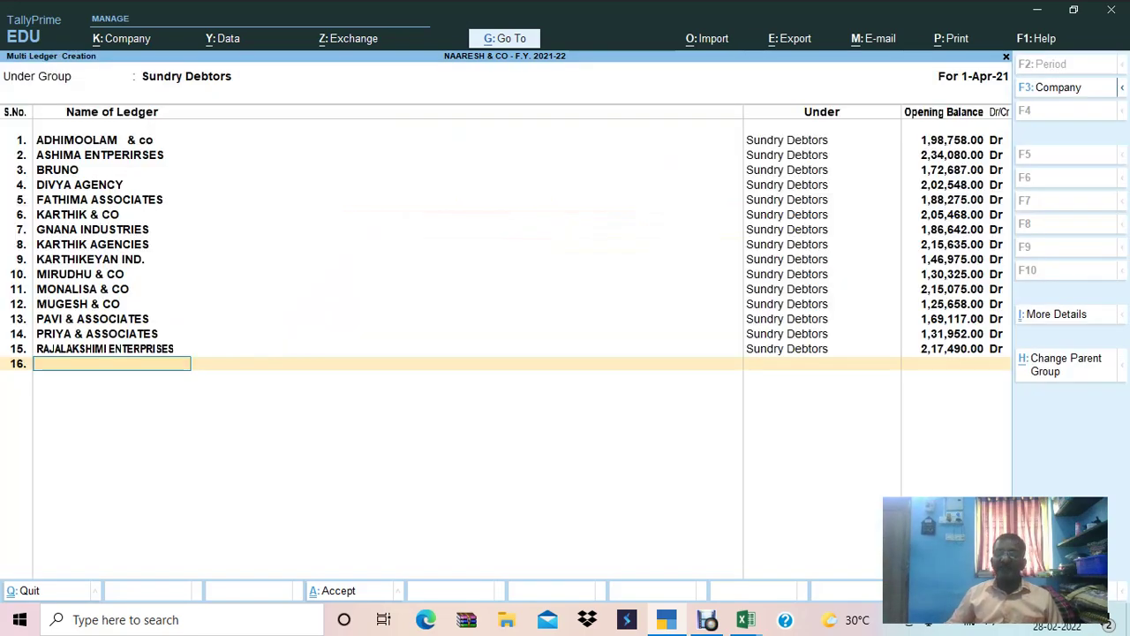
Add RAMESH AGENCY as the sixteenth Sundry Debtors ledger, with the name copied from Excel.
key(alt+Tab)
key(Down)
key(Down)
key(Down)
key(Down)
key(Down)
key(Down)
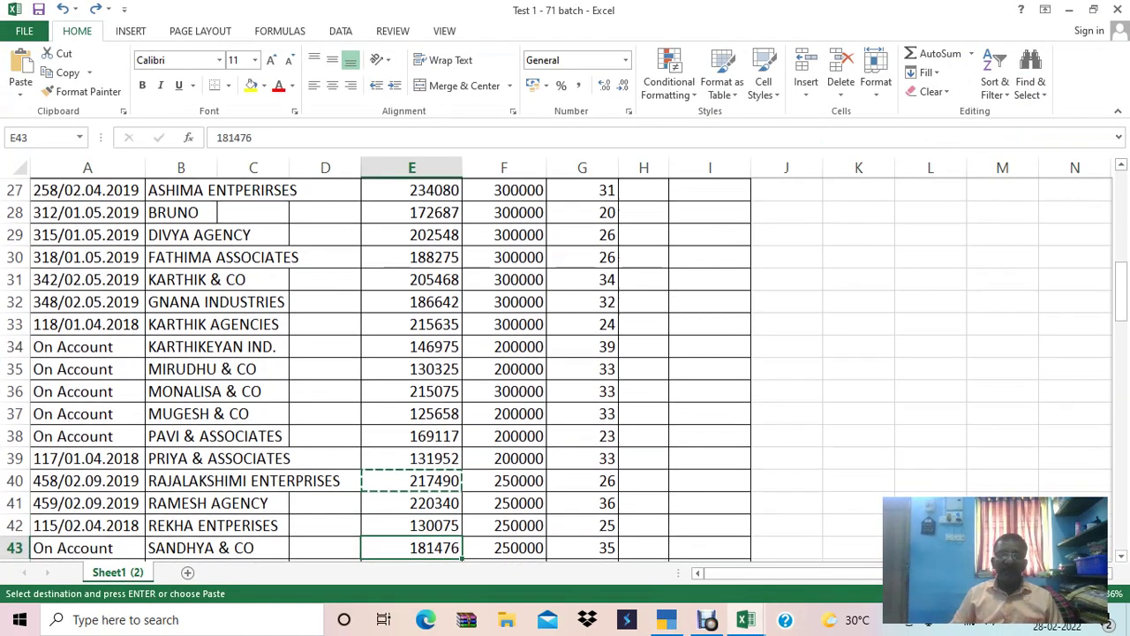
key(Up)
key(Up)
key(Up)
key(Up)
key(Left)
click(212, 435)
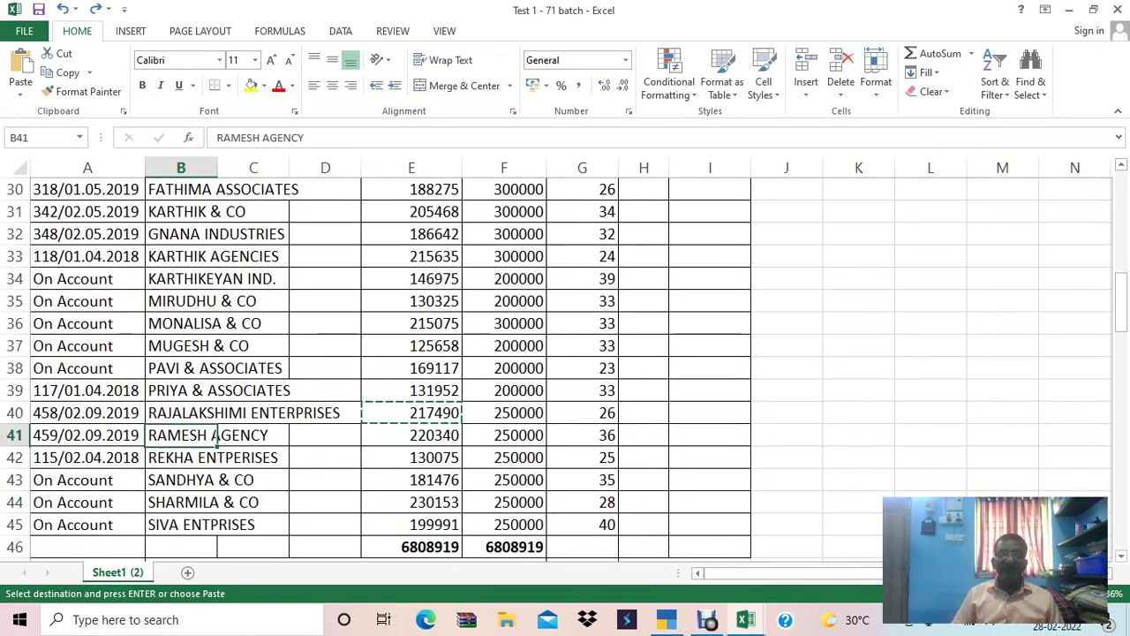
key(ctrl+c)
key(alt+Tab)
key(ctrl+alt+v)
key(Return)
Enter RAMESH AGENCY's opening balance of 2,20,340.00 Dr from the Excel sheet.
key(alt+Tab)
key(Right)
key(Right)
key(Right)
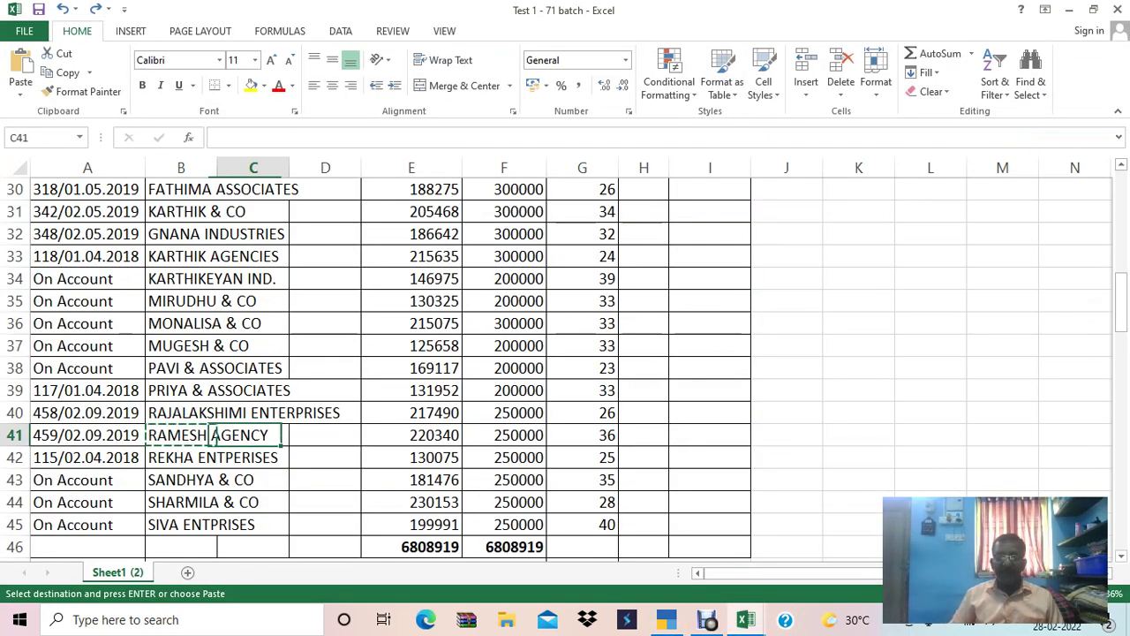
key(ctrl+c)
key(alt+Tab)
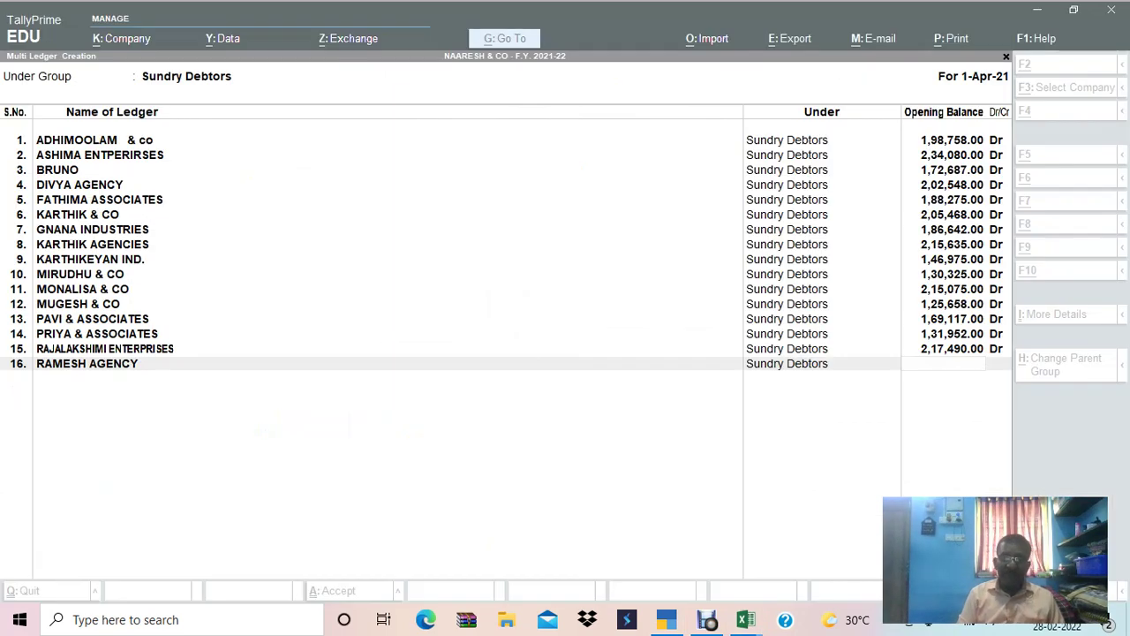
key(ctrl+alt+v)
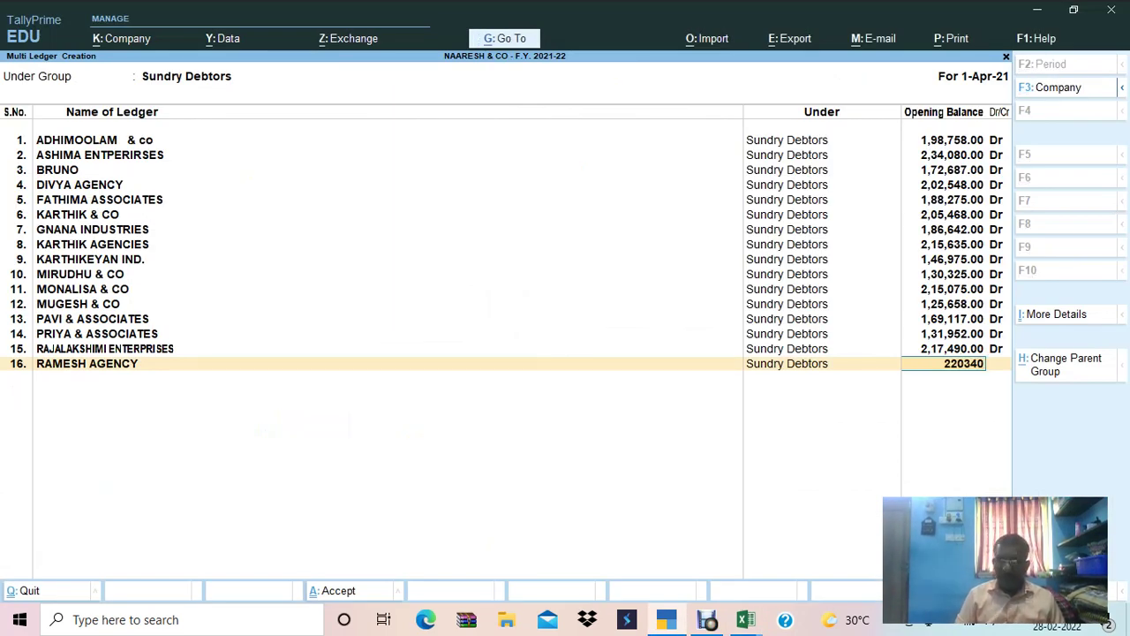
key(Return)
In the bill-wise breakup, enter bill date 02.09.2019 and bill reference 459.
key(alt+Tab)
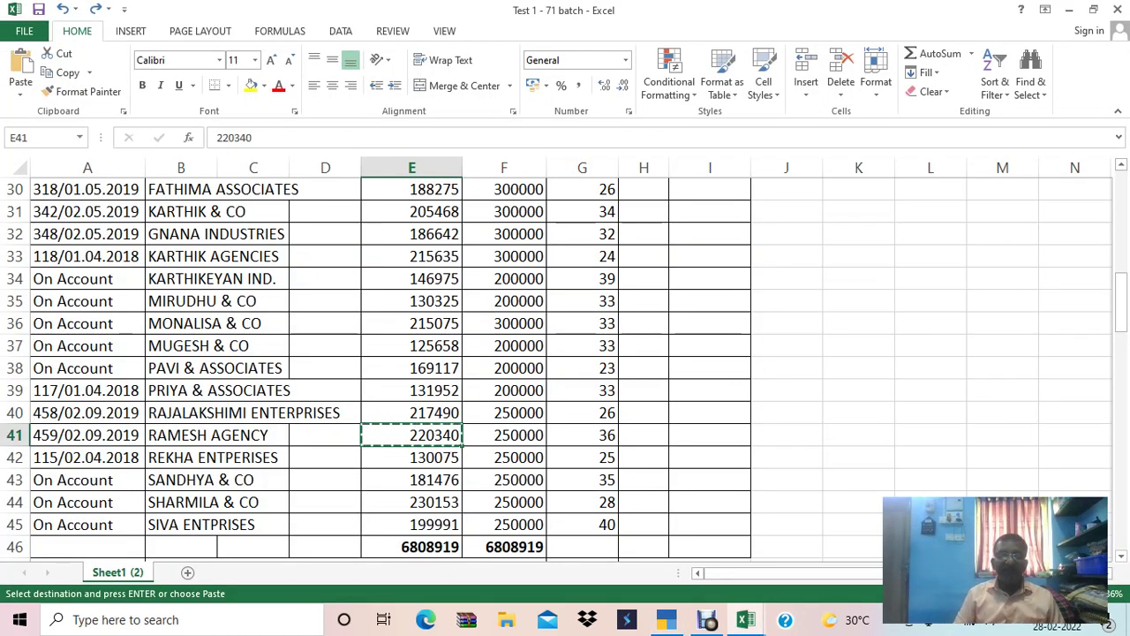
key(shift+space)
key(alt+Tab)
text(02.09.2019)
key(alt+Tab)
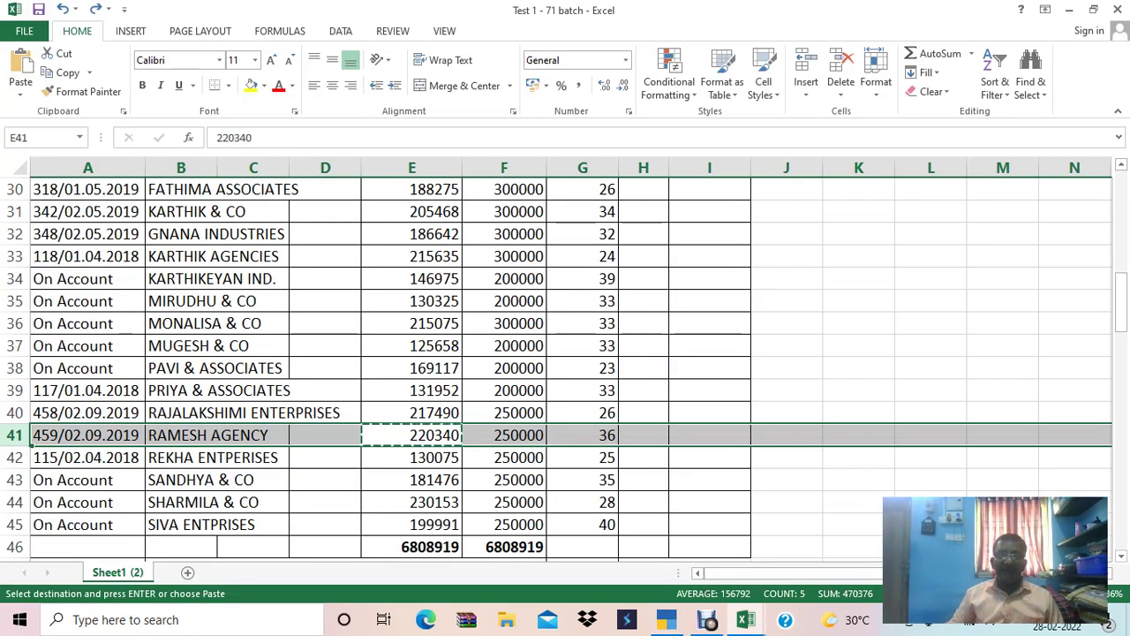
key(alt+Tab)
text(459)
key(Return)
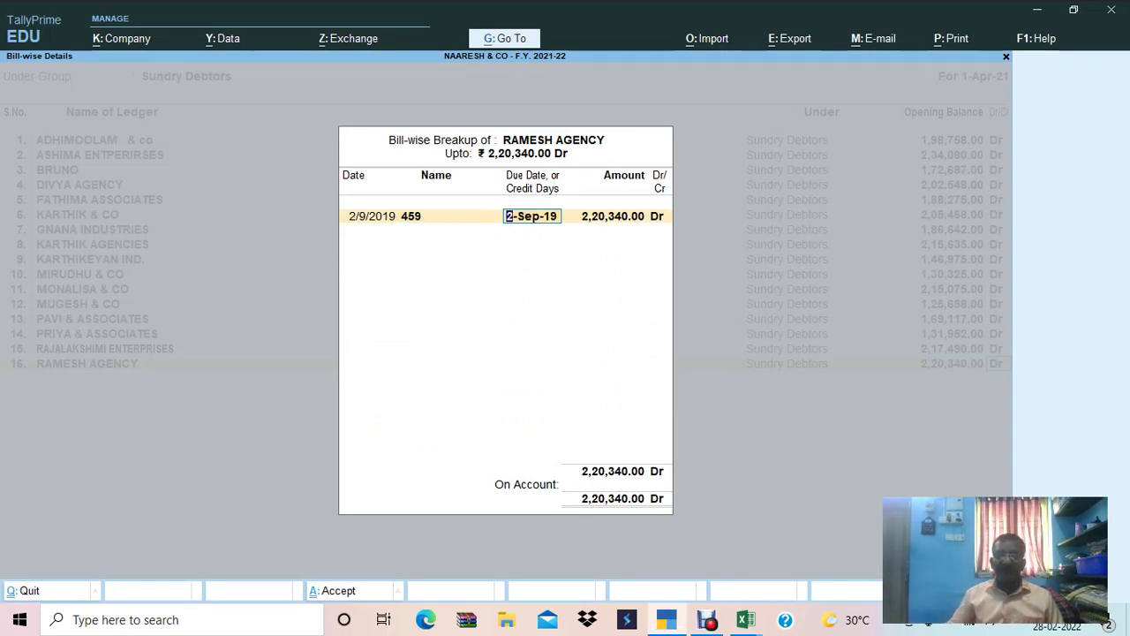
Set 30 days credit and accept the 2,20,340.00 Dr bill amount.
key(alt+Tab)
key(alt+Tab)
text(30)
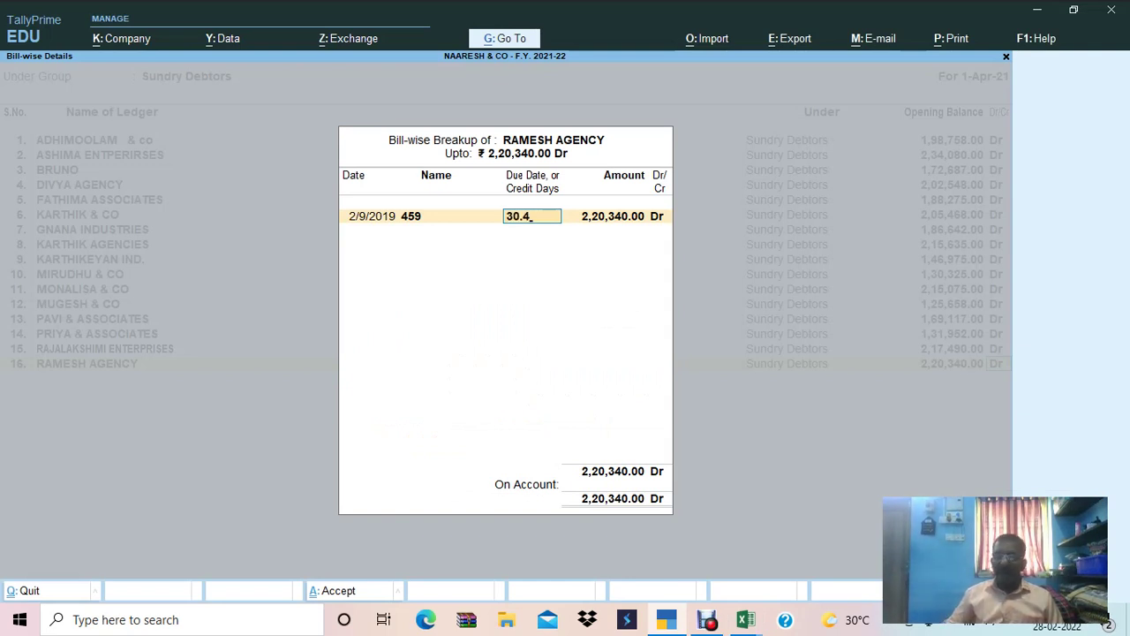
text(0)
key(BackSpace)
key(BackSpace)
key(BackSpace)
text(30)
key(Return)
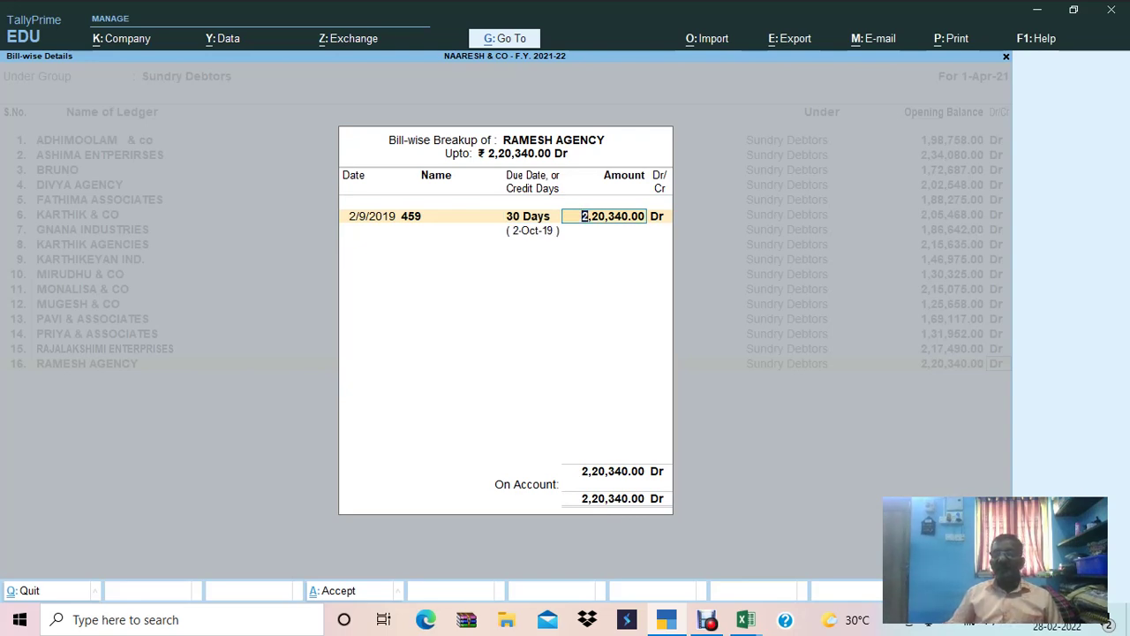
key(Return)
key(Return)
key(Return)
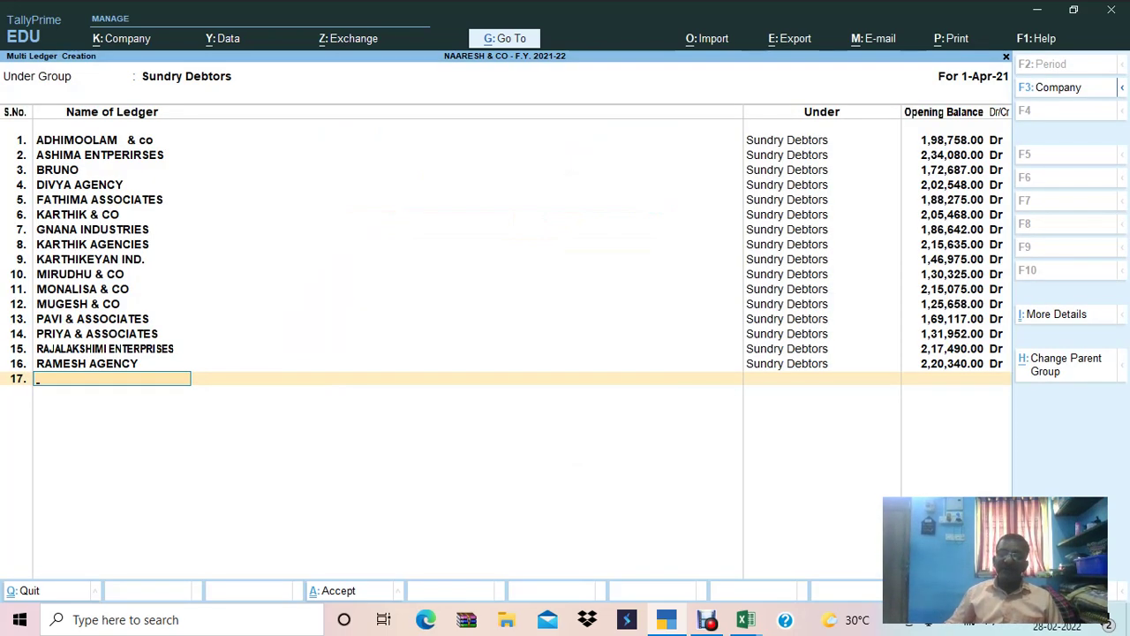
Add REKHA ENTPERISES as the seventeenth ledger, with the name pasted from Excel.
key(alt+Tab)
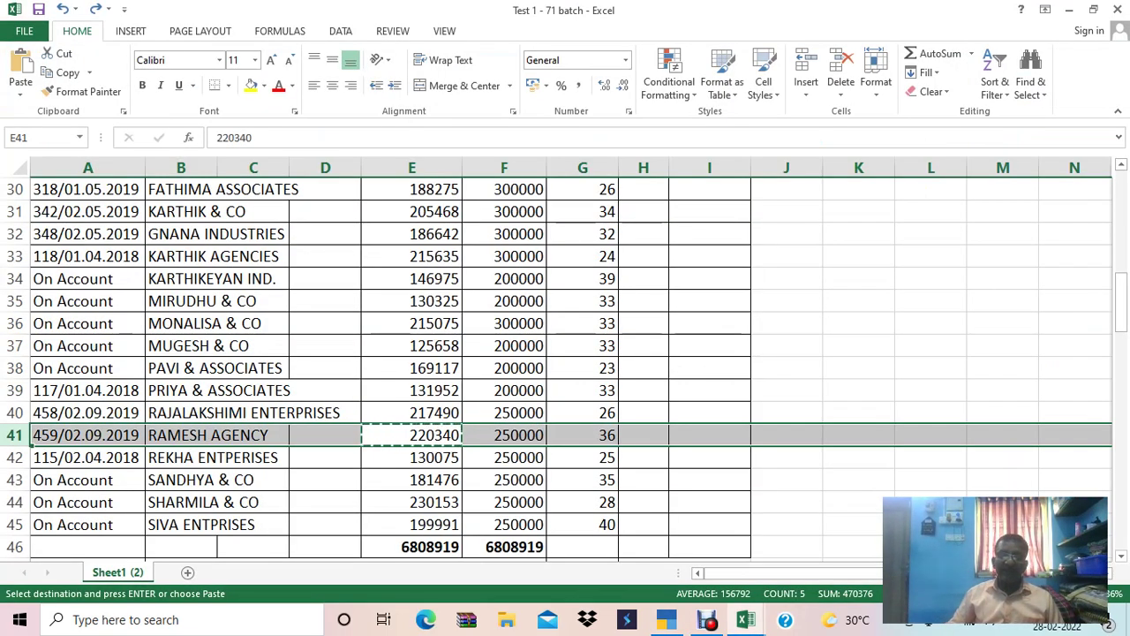
key(Down)
key(Left)
key(Left)
key(Left)
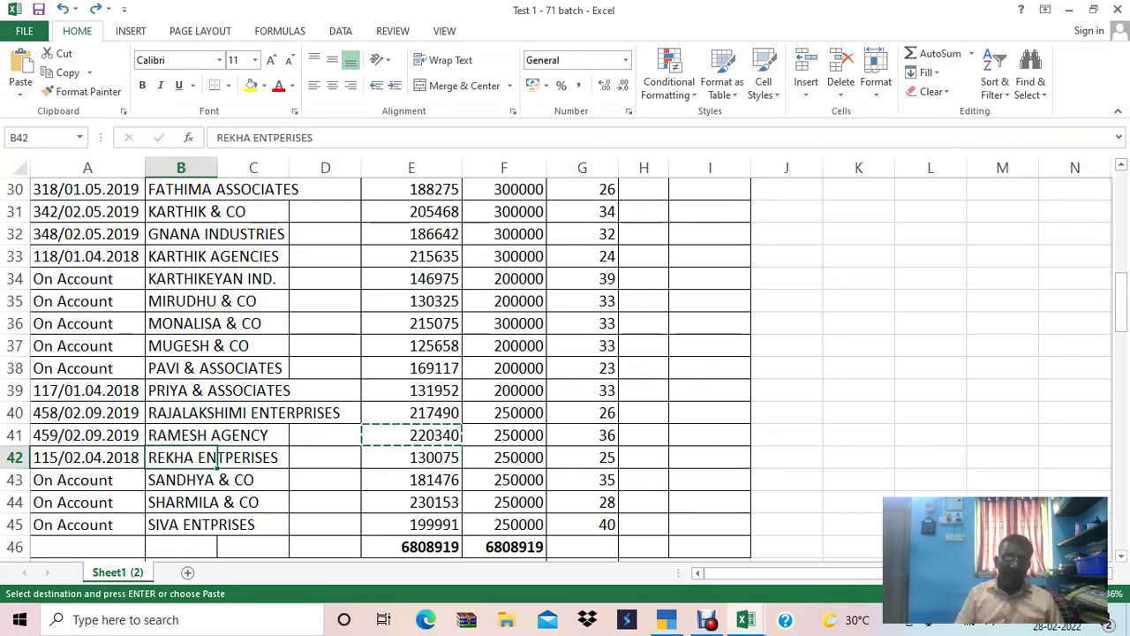
key(alt+Tab)
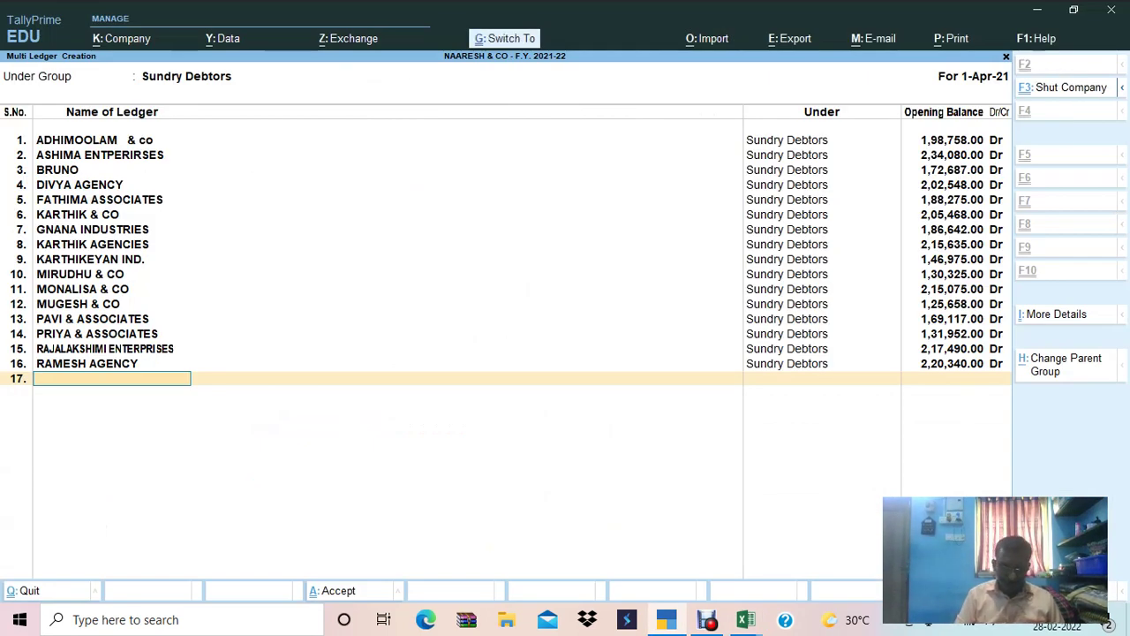
key(ctrl+alt+v)
key(Return)
Enter REKHA ENTPERISES's opening balance of 1,30,075.00 Dr from Excel.
key(alt+Tab)
key(Right)
key(Right)
key(Right)
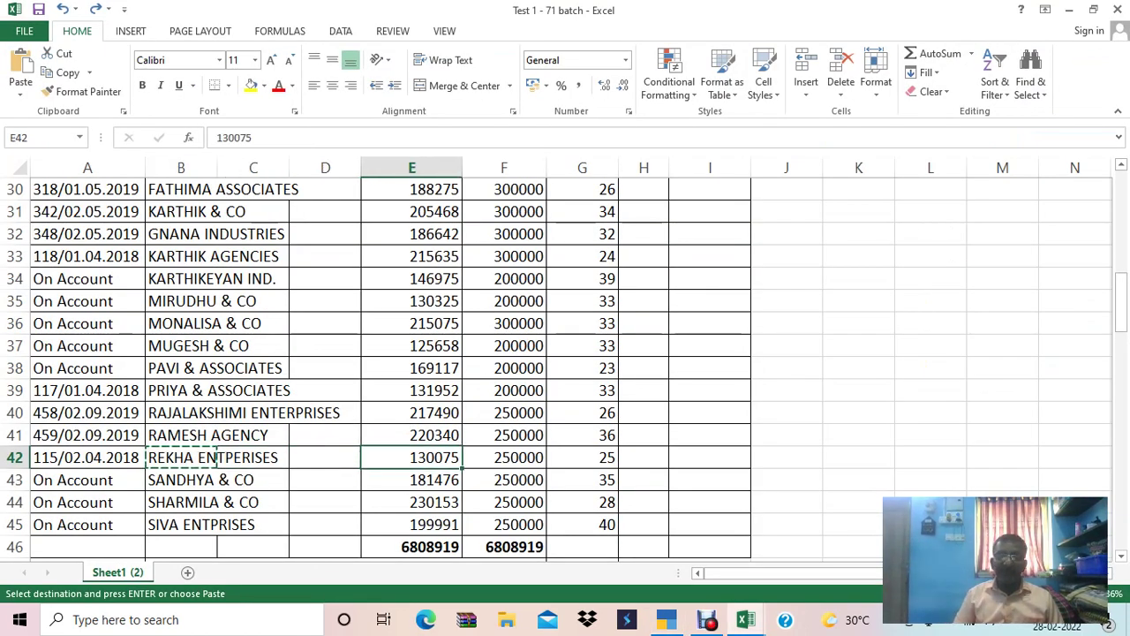
key(ctrl+c)
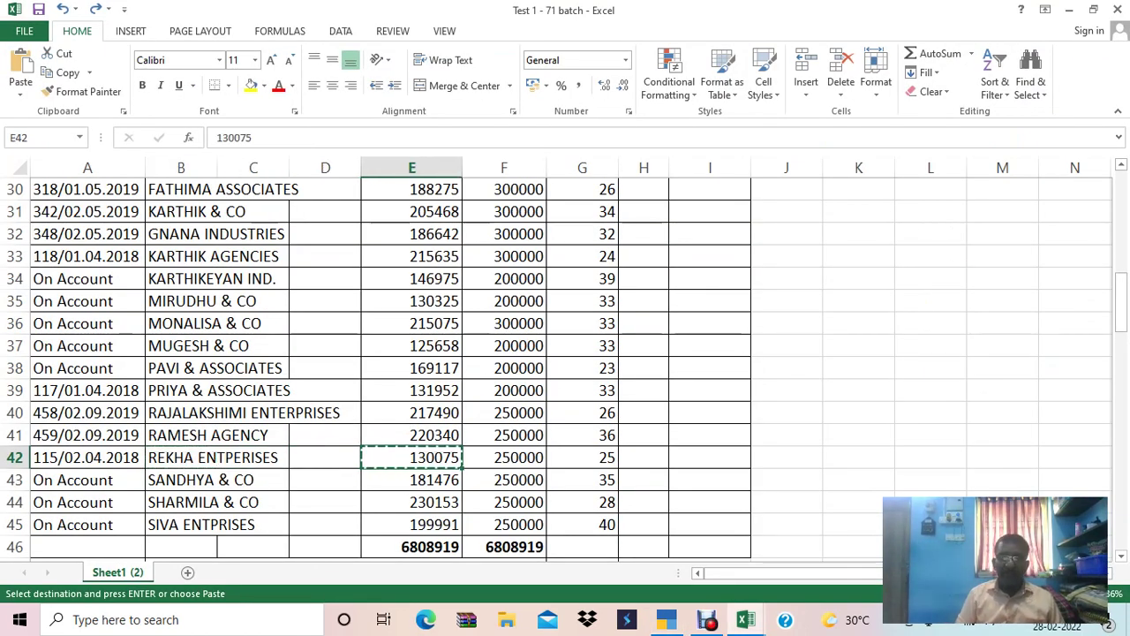
key(alt+Tab)
key(alt+Tab)
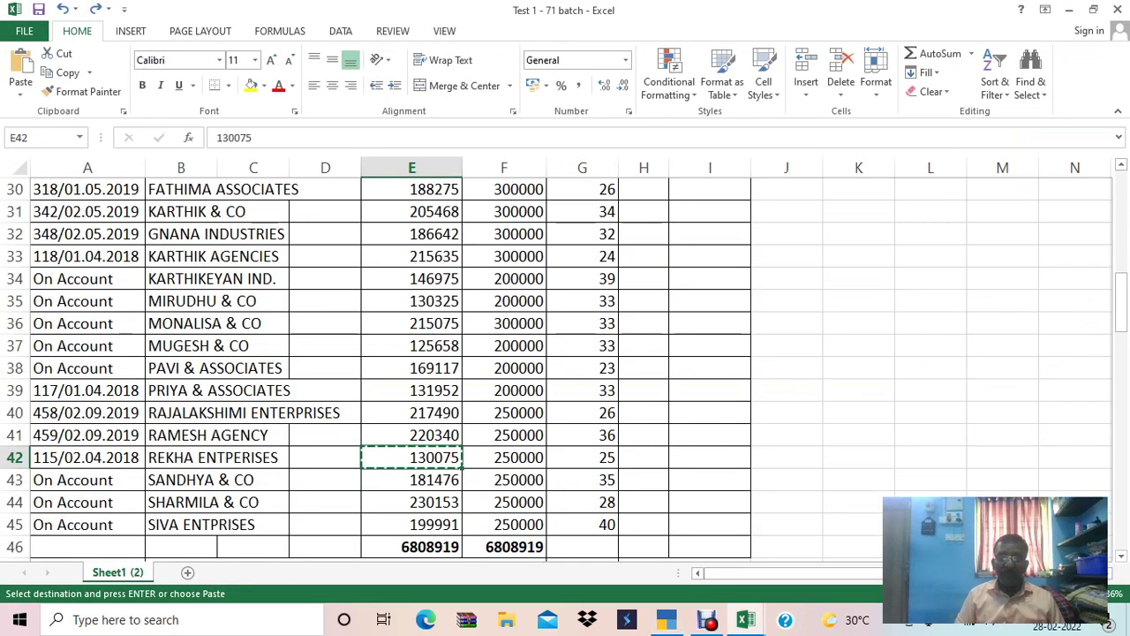
key(alt+Tab)
key(ctrl+alt+v)
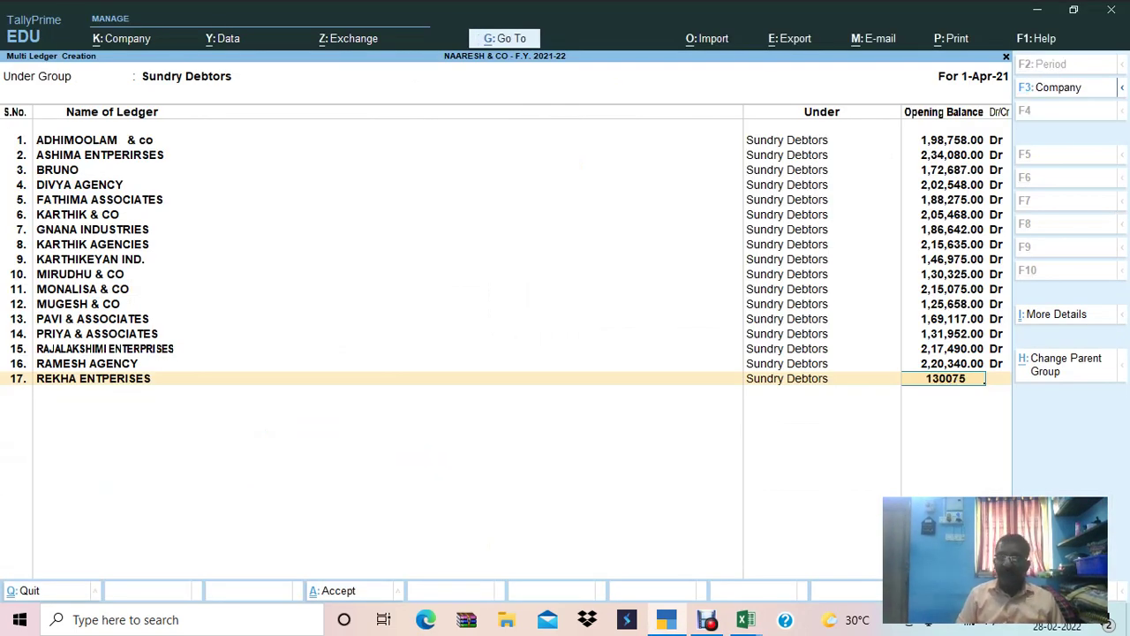
key(Return)
key(Return)
key(Return)
Check the Excel row, then reopen REKHA ENTPERISES's bill-wise breakup from the balance entry.
key(alt+Tab)
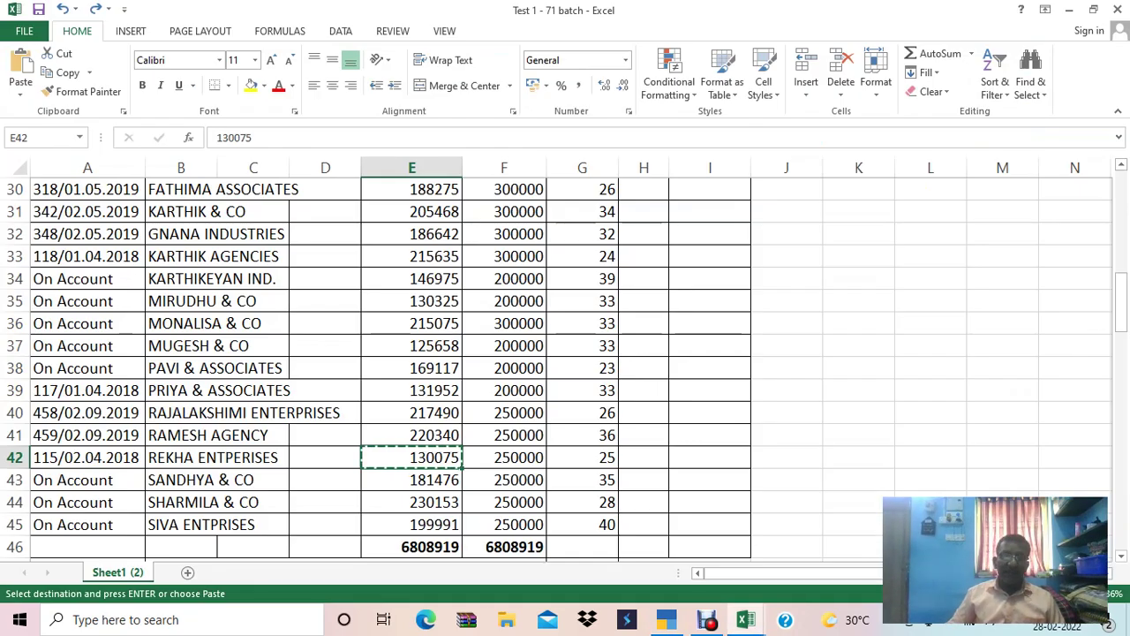
key(Down)
key(Left)
key(Left)
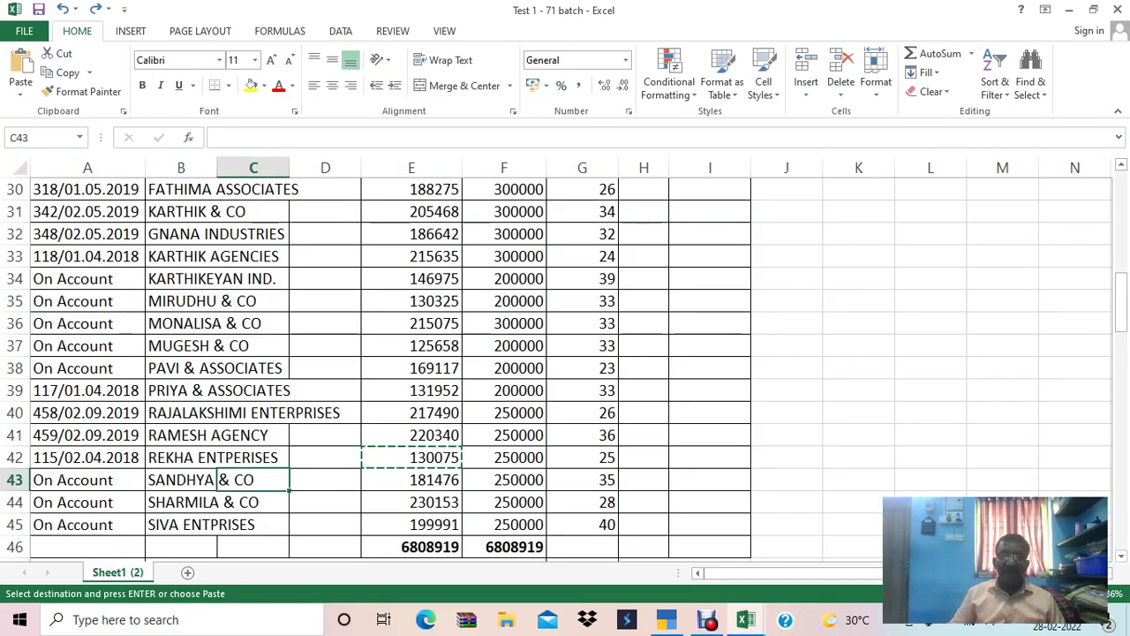
key(Up)
key(Right)
key(Right)
key(Left)
key(Left)
key(Left)
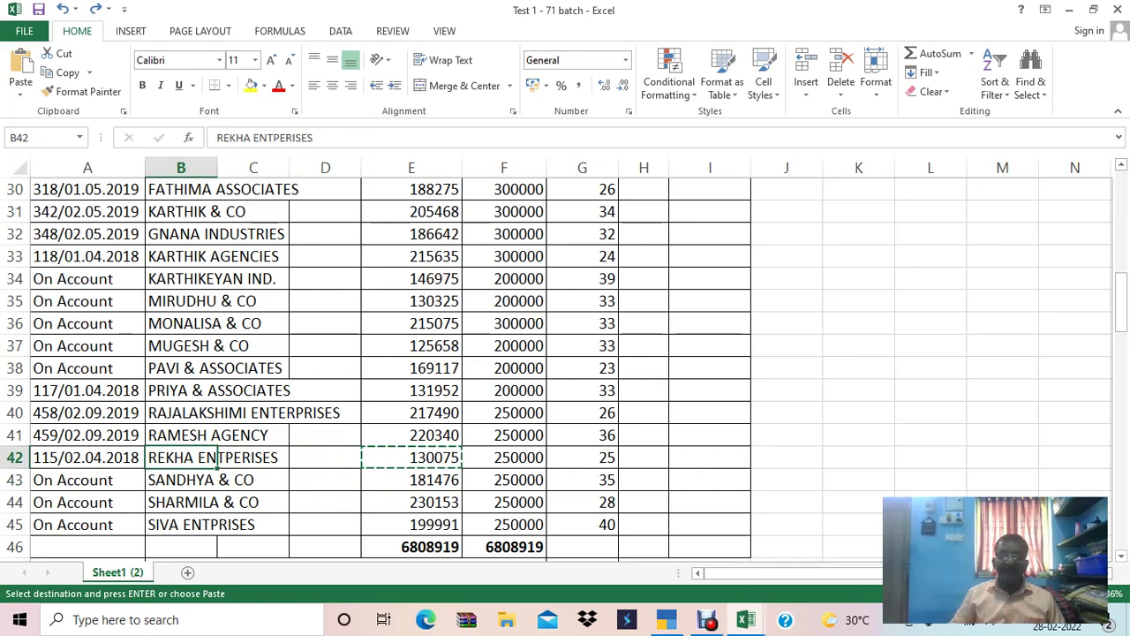
key(alt+Tab)
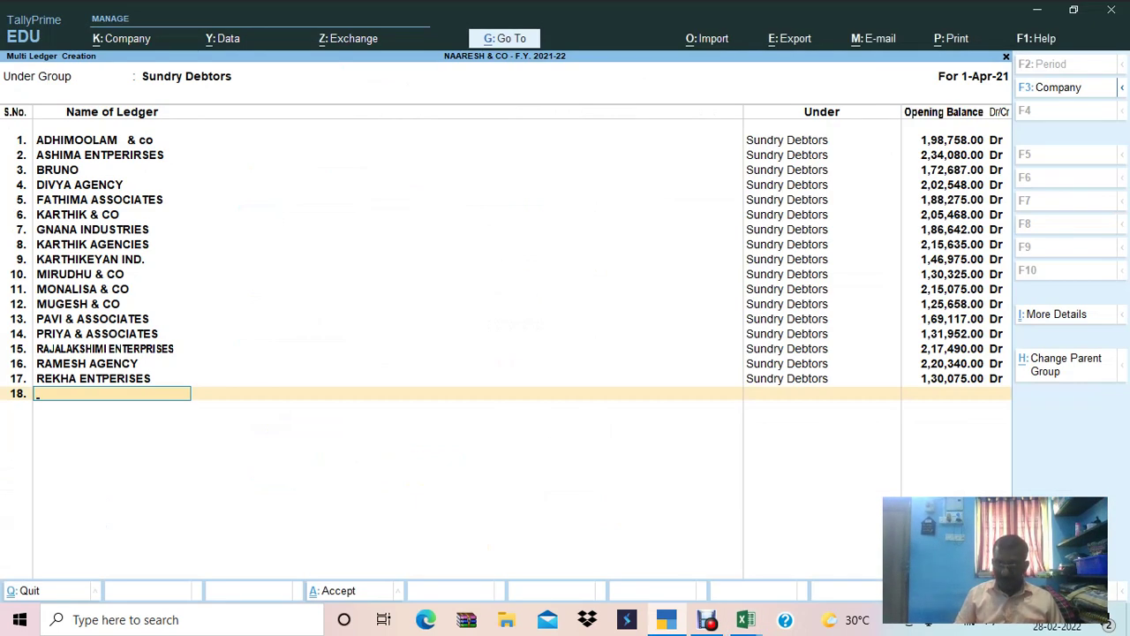
key(BackSpace)
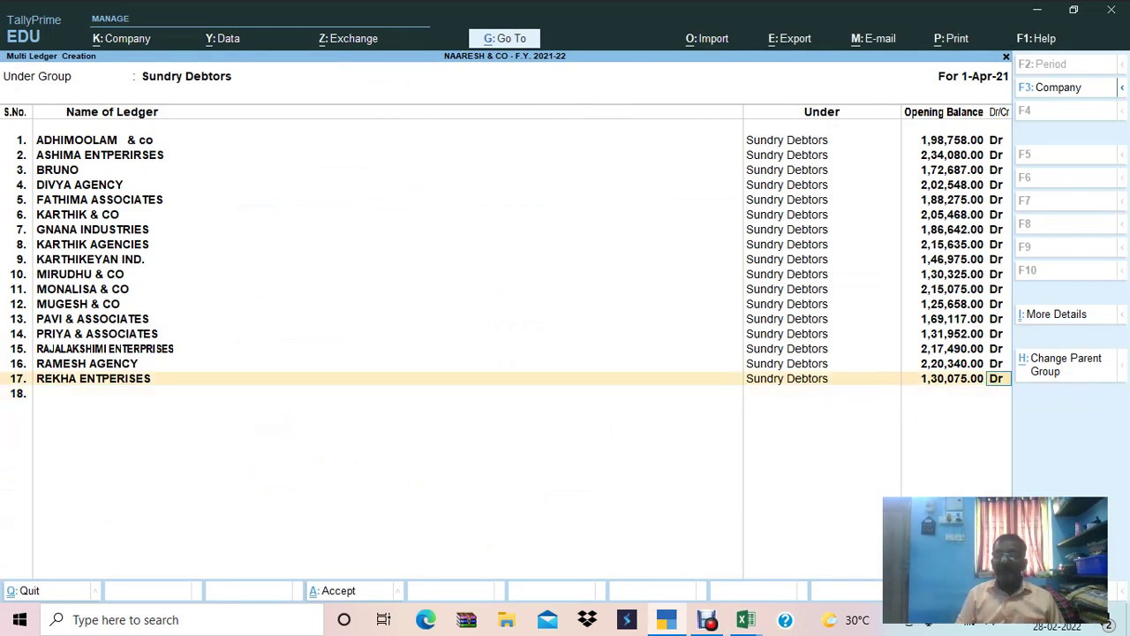
key(Return)
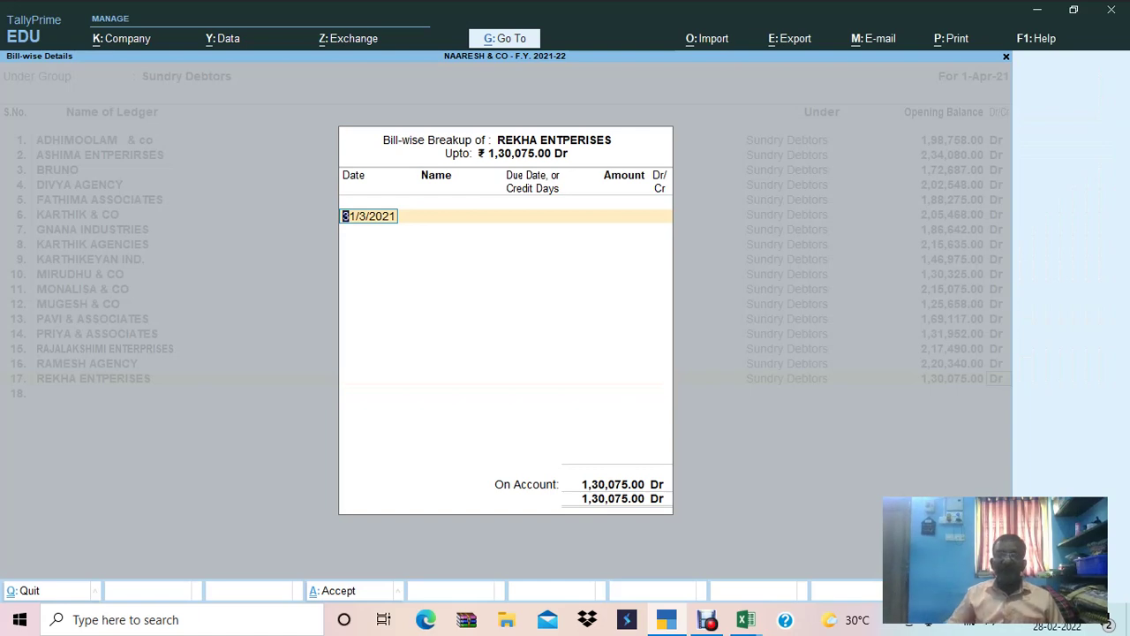
Record bill 115 dated 02.04.2018 in the breakup and close it.
key(alt+Tab)
key(alt+Tab)
text(02.04.20198)
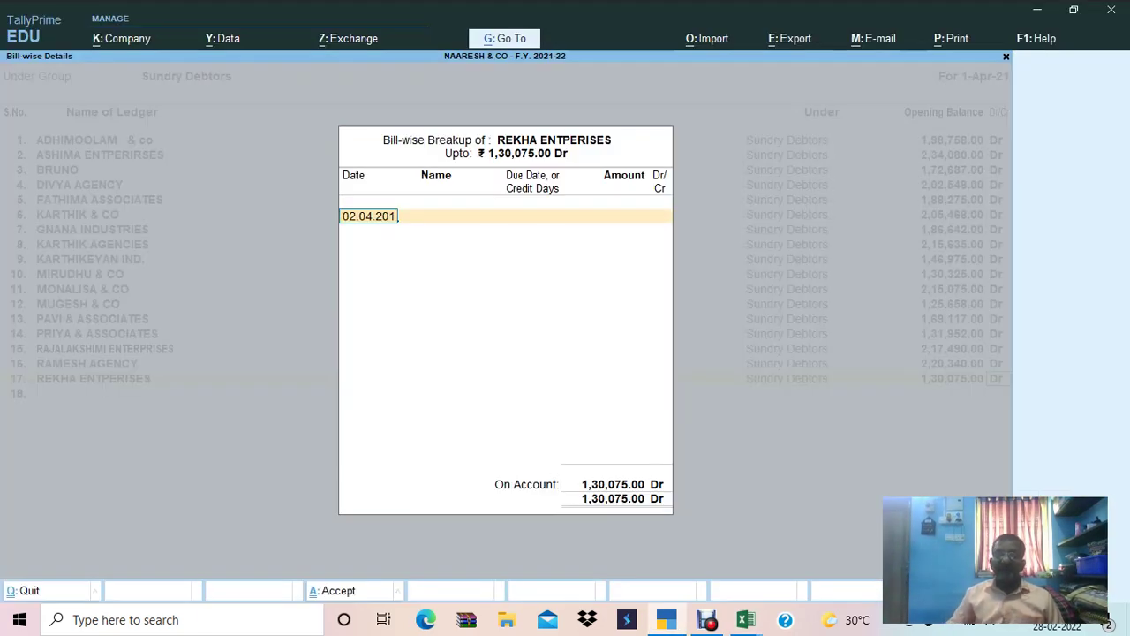
key(BackSpace)
key(BackSpace)
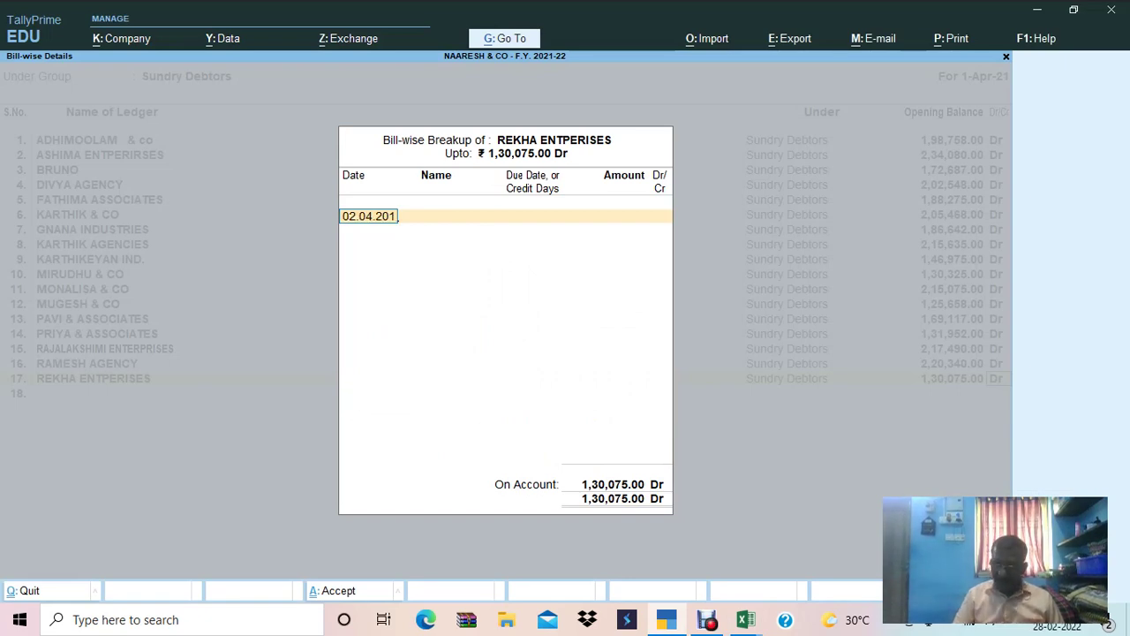
text(8)
key(Return)
key(alt+Tab)
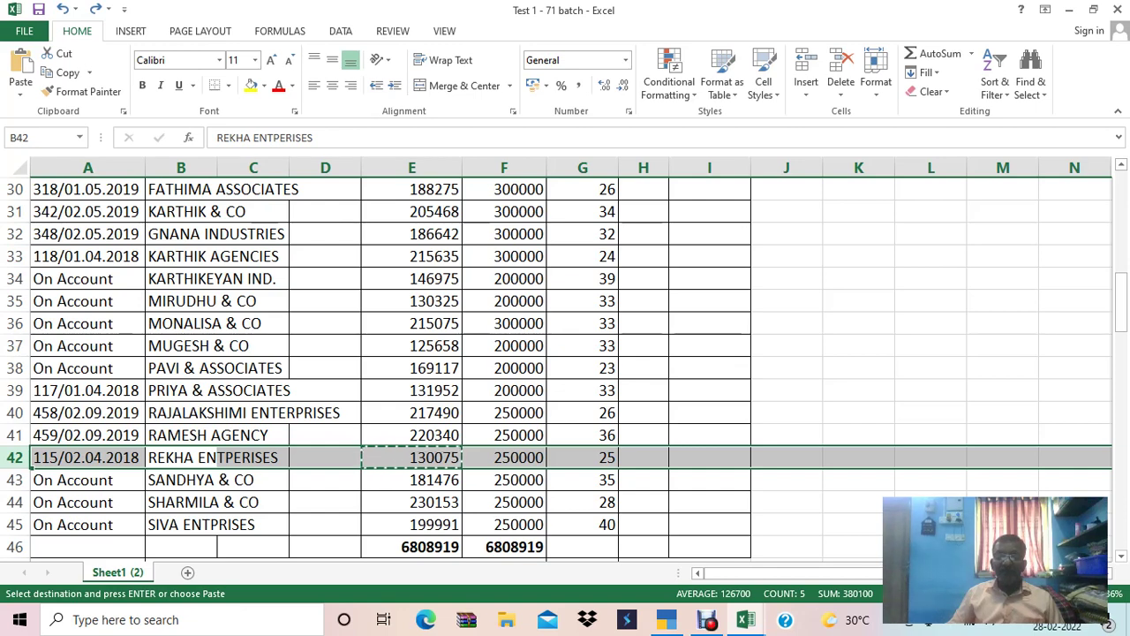
key(alt+Tab)
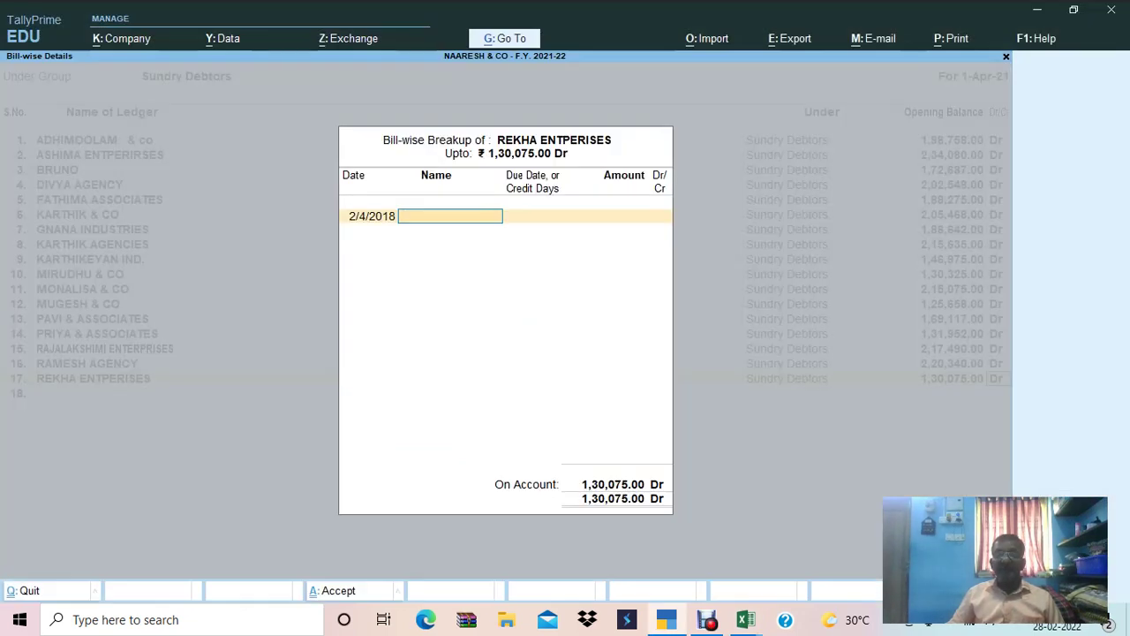
key(alt+Tab)
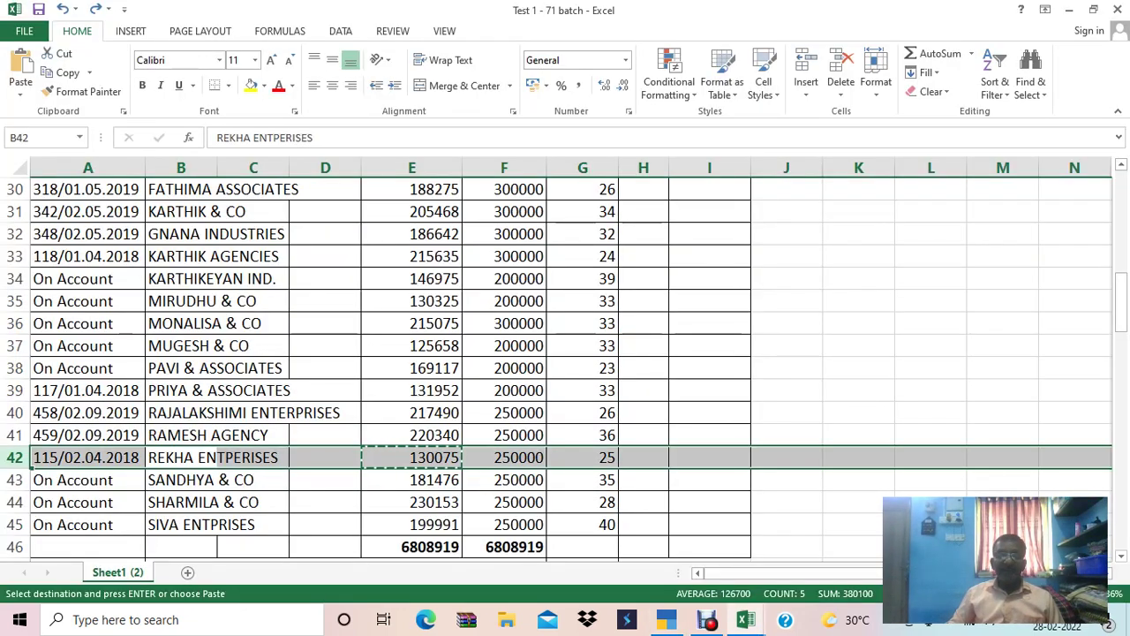
key(alt+Tab)
key(alt+Tab)
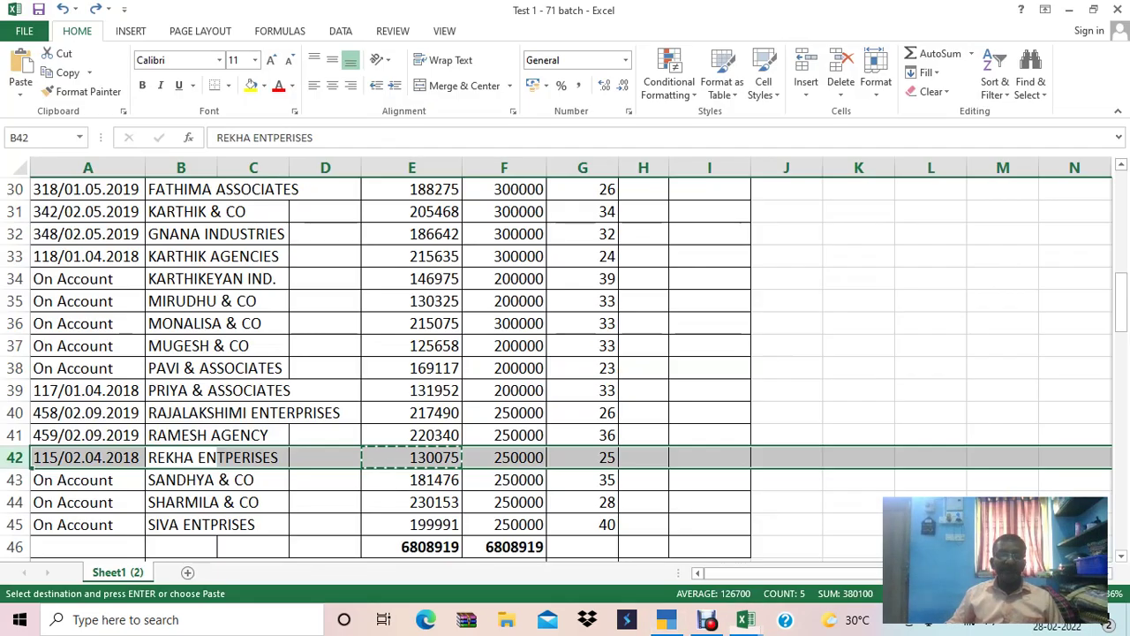
key(alt+Tab)
text(115)
key(Return)
key(Return)
key(Return)
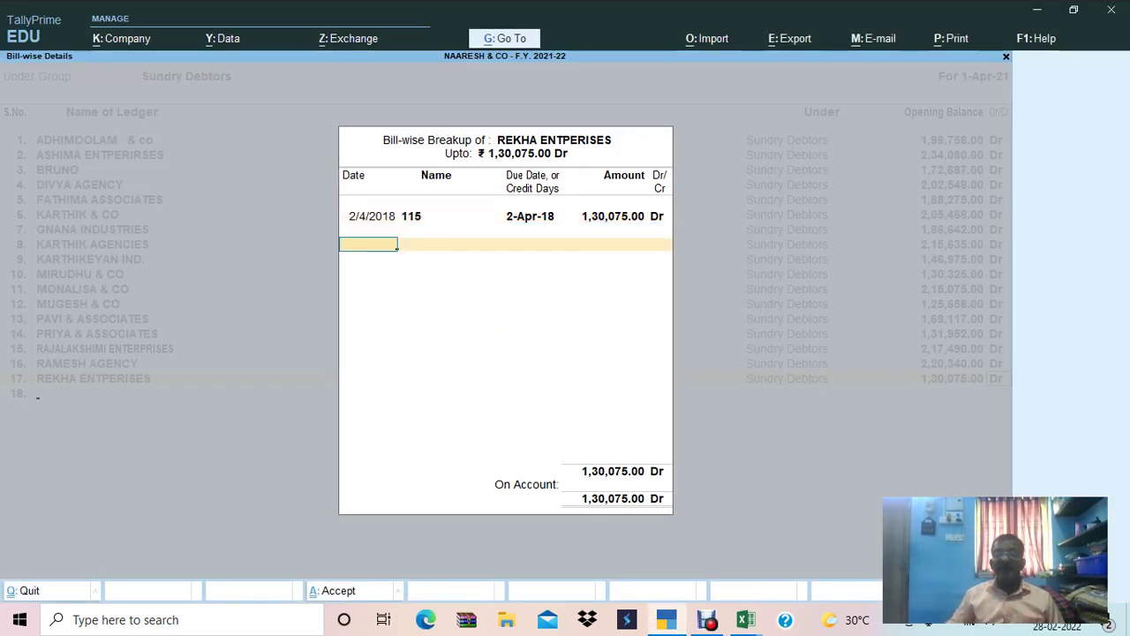
key(Return)
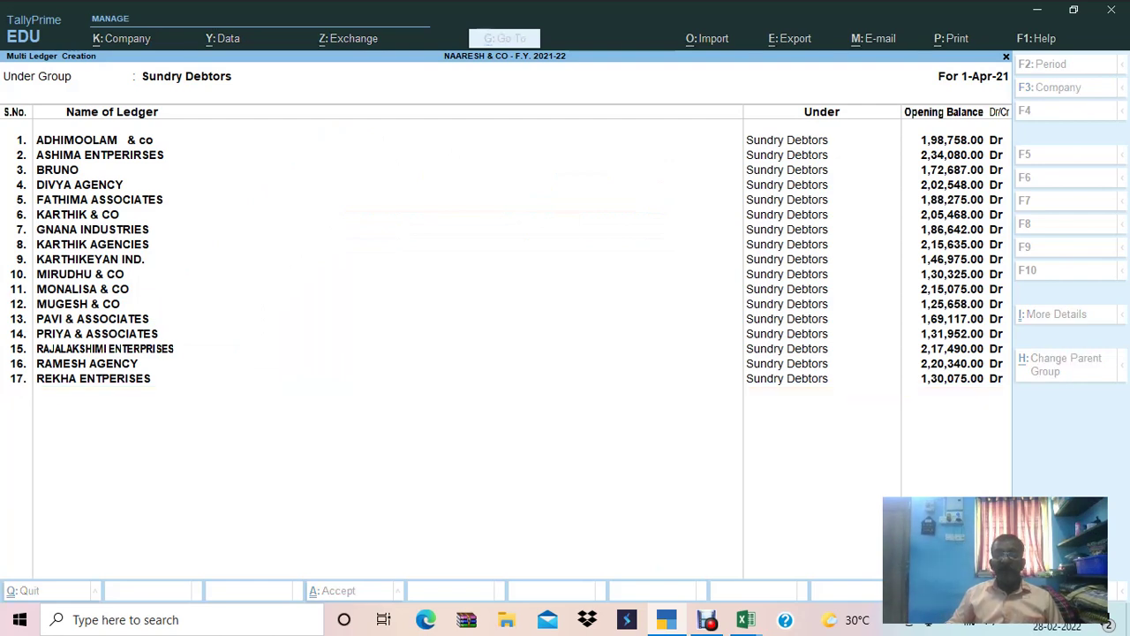
Save the ledger batch and start Multi Create ledgers under the Sundry Debtors group.
key(ctrl+a)
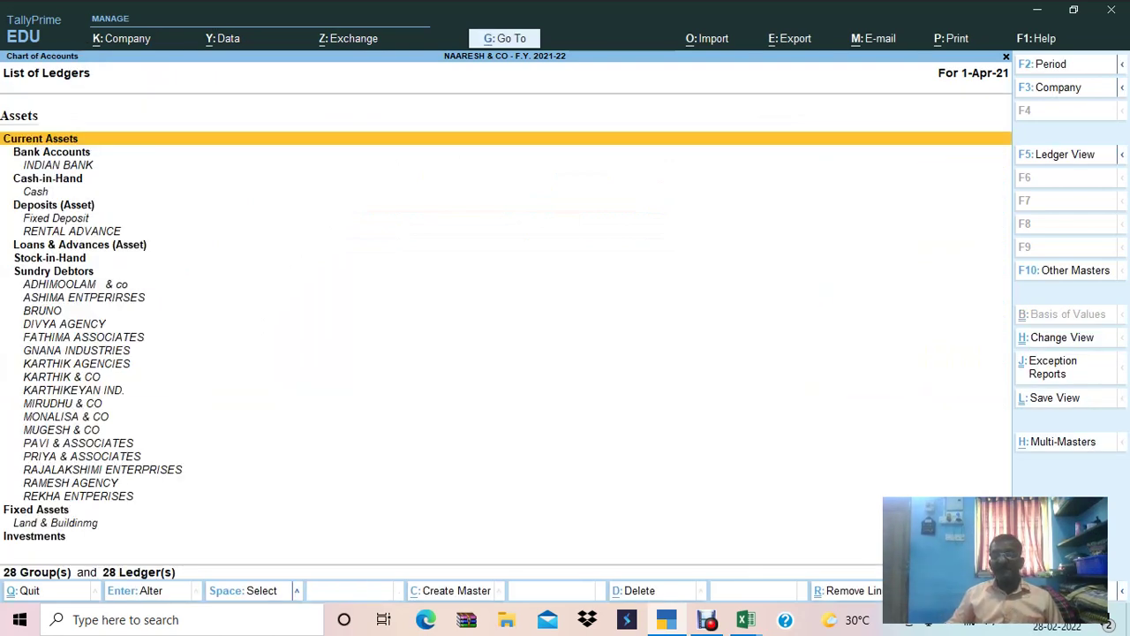
key(alt+Tab)
click(220, 477)
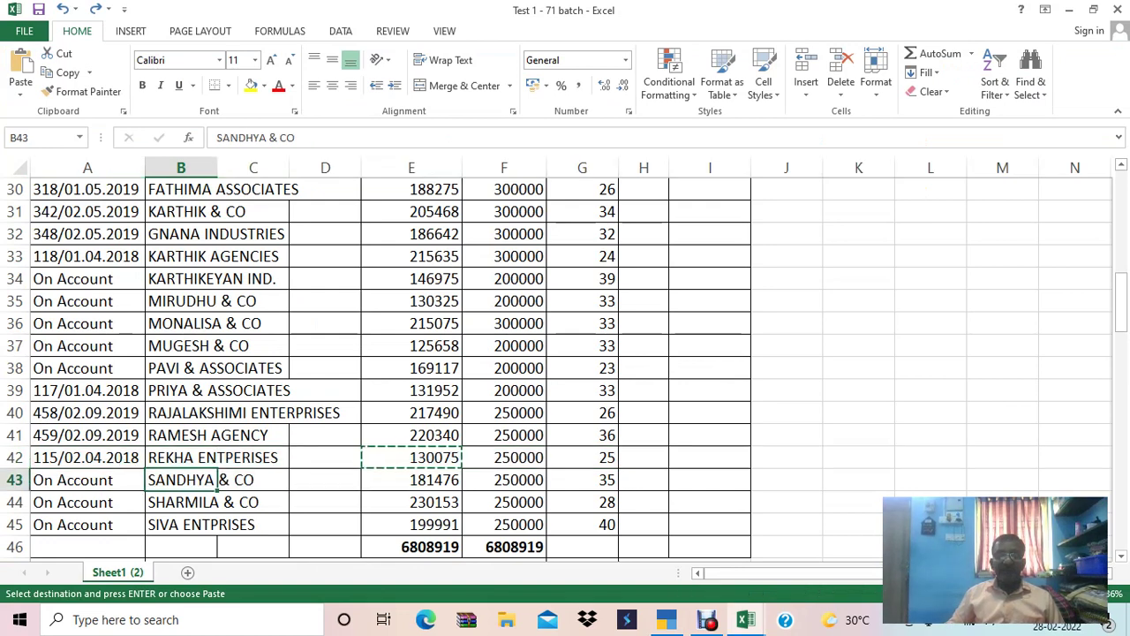
key(alt+Tab)
key(Down)
key(Down)
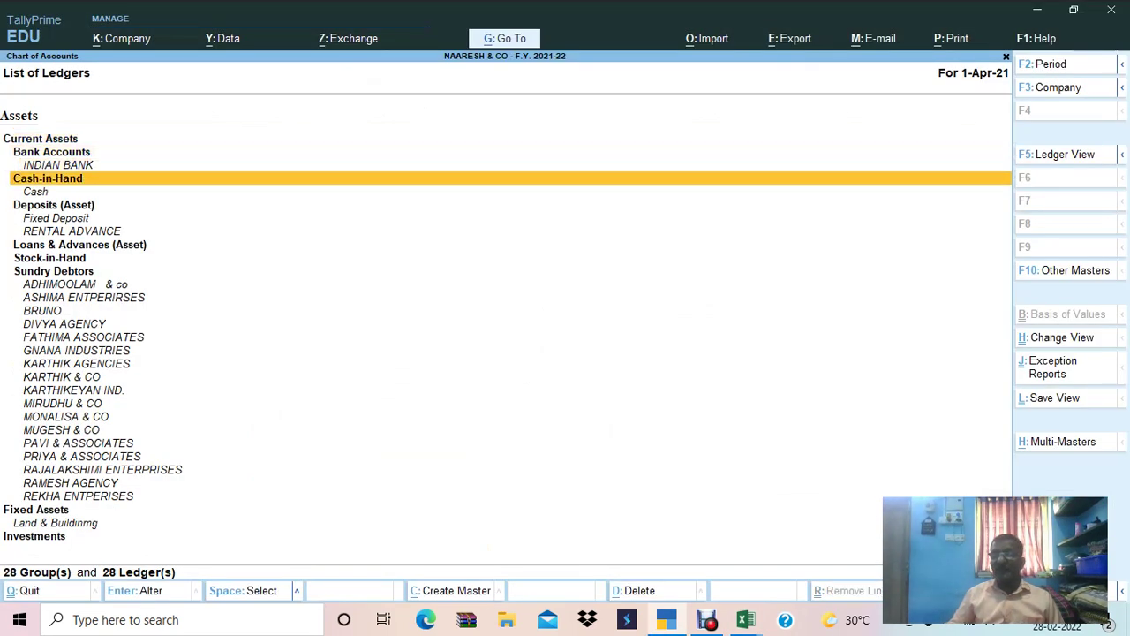
key(ctrl+h)
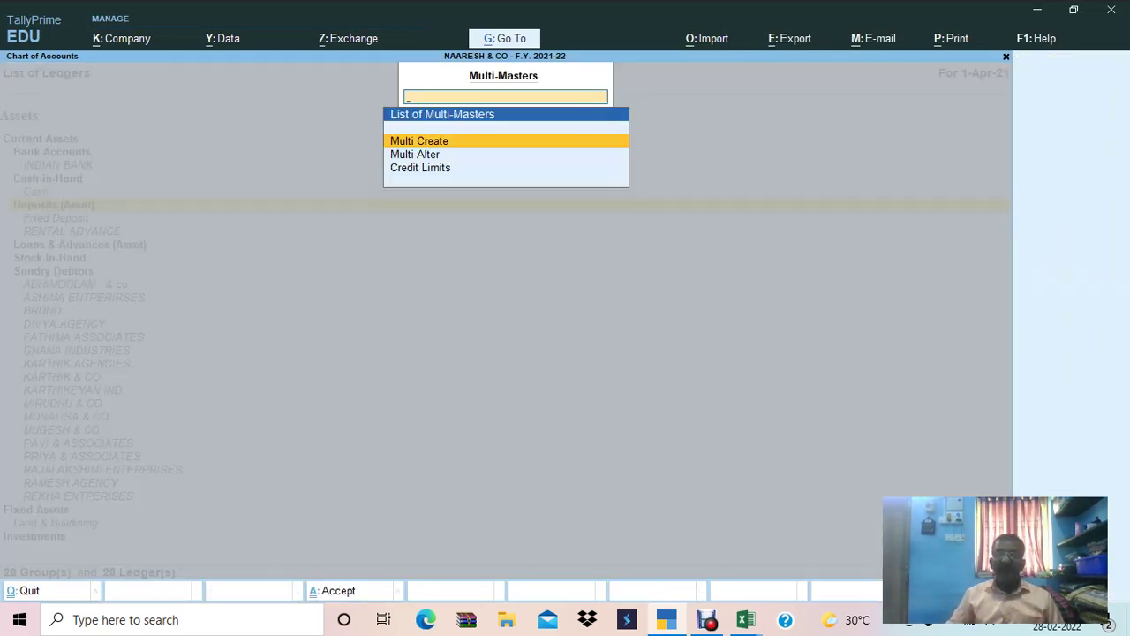
key(Return)
text(SUN)
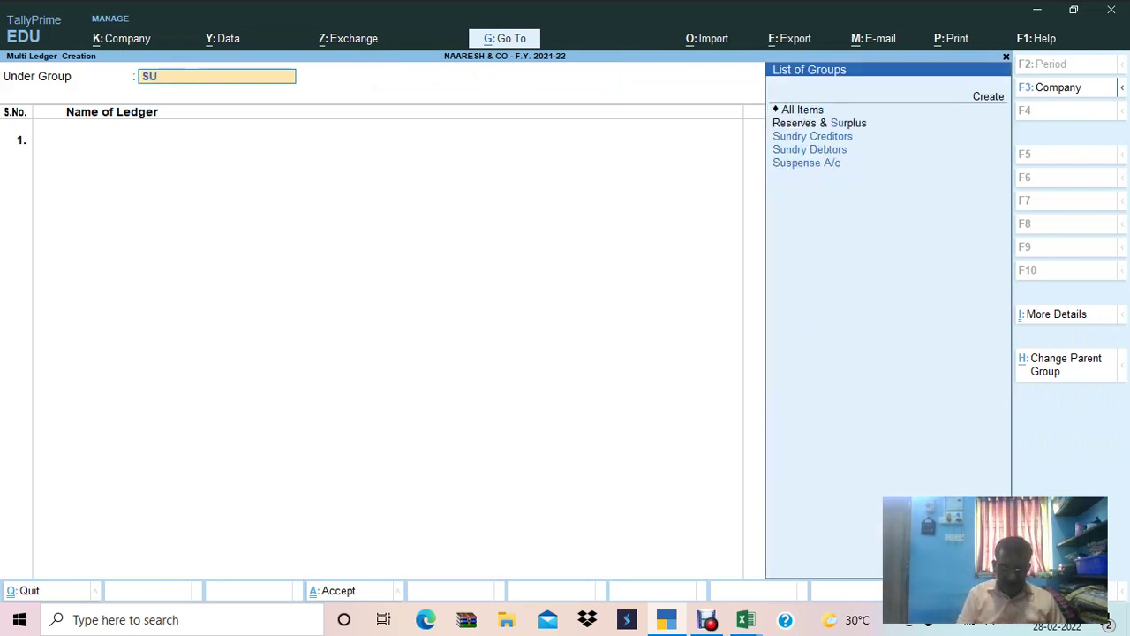
key(Down)
key(Return)
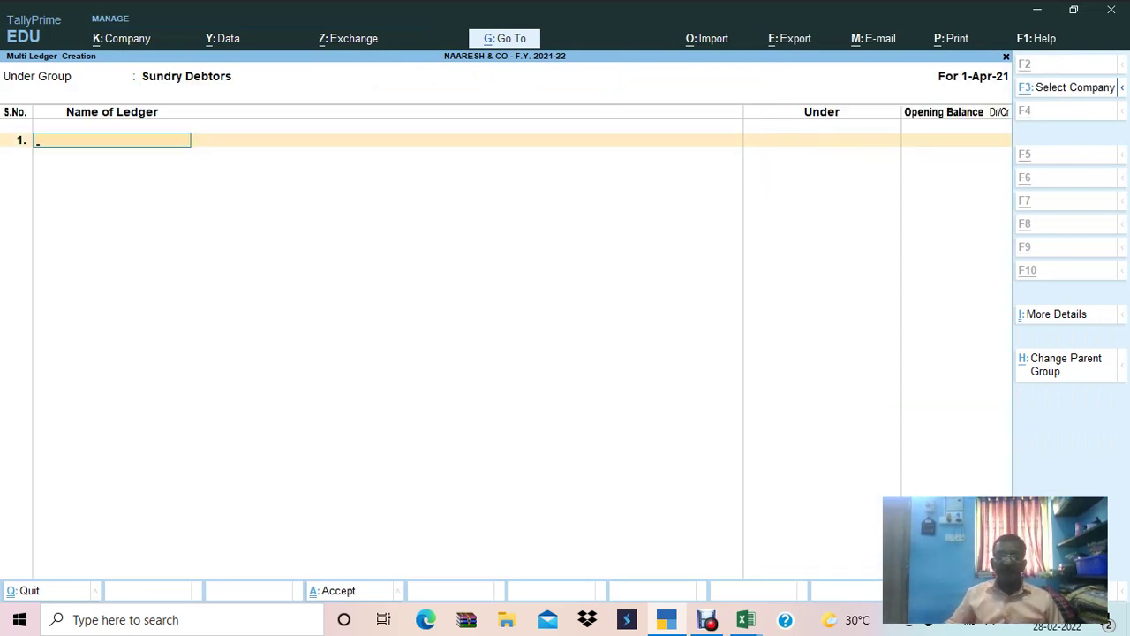
Add ledger SANDHYA & CO with a 1,81,476 Dr opening balance from Excel.
key(alt+Tab)
key(Left)
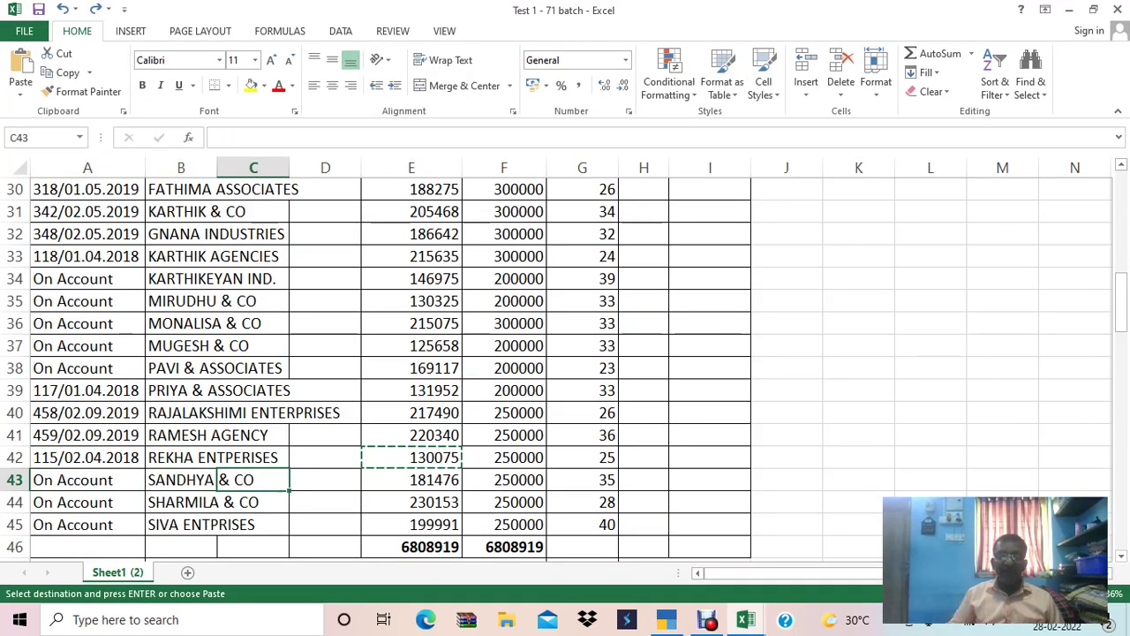
key(Right)
key(ctrl+c)
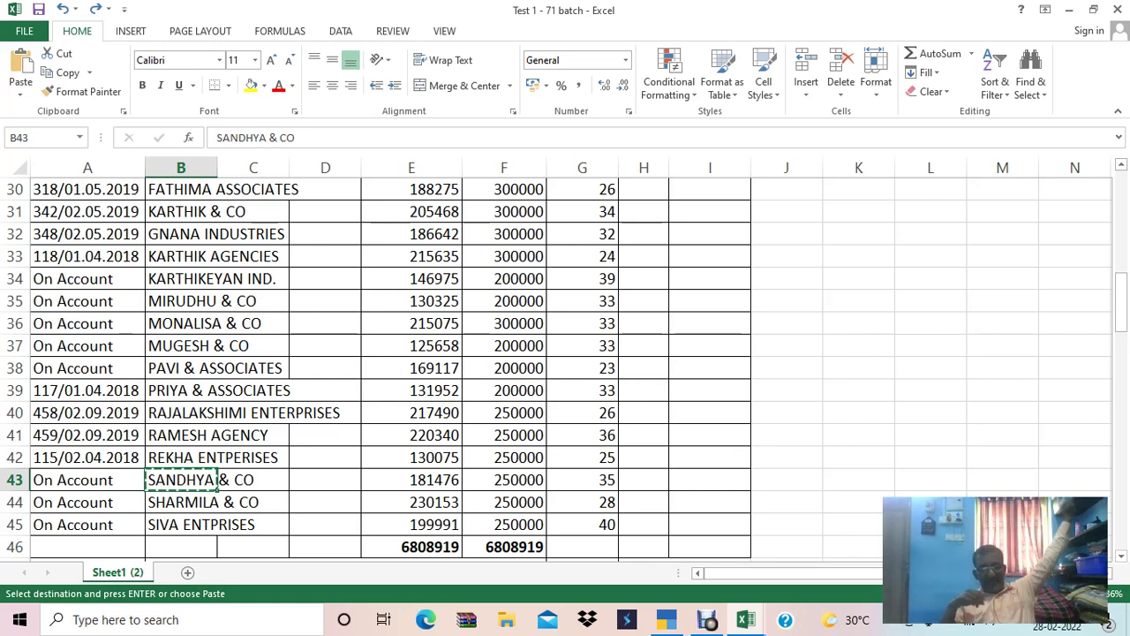
key(alt+Tab)
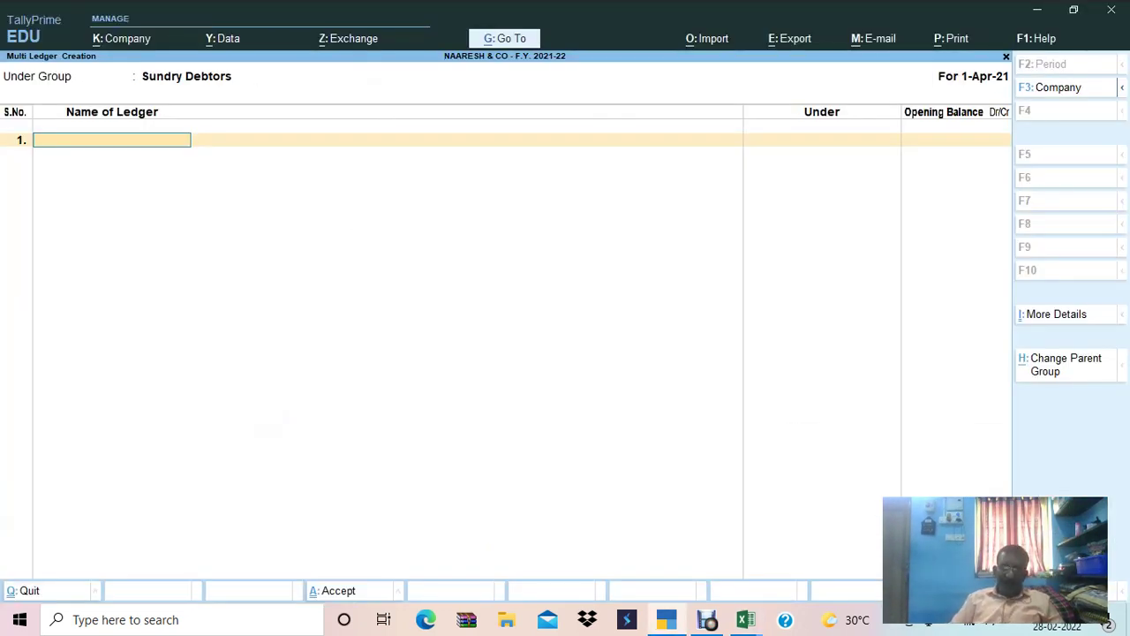
key(ctrl+alt+v)
key(Return)
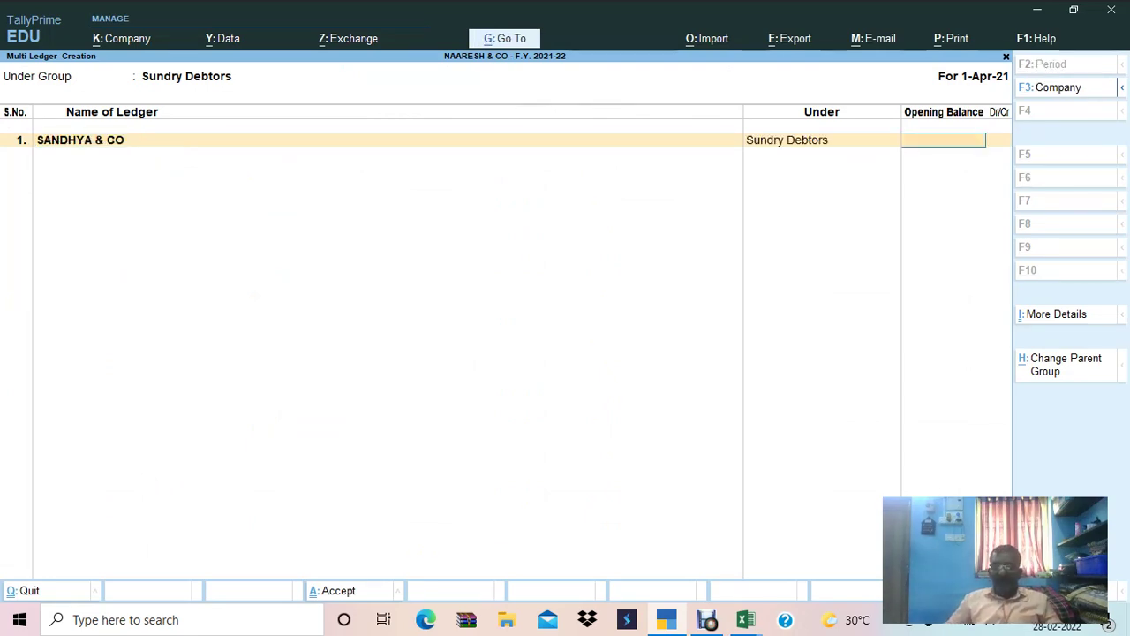
key(alt+Tab)
key(Right)
key(Right)
key(Right)
key(ctrl+c)
key(alt+Tab)
key(ctrl+alt+v)
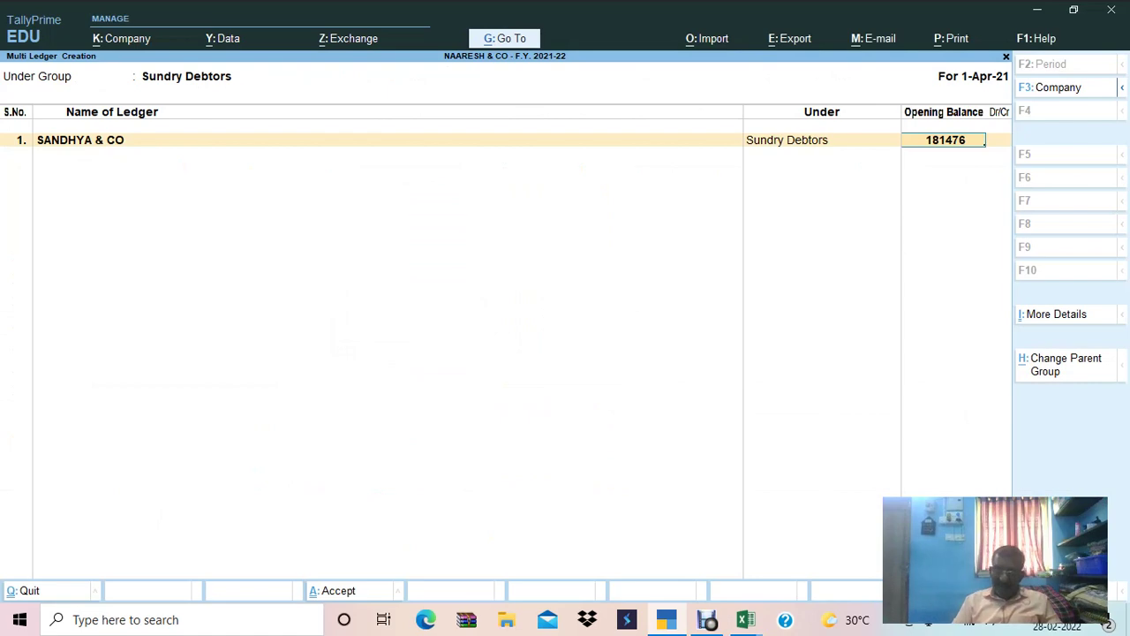
key(Return)
key(Return)
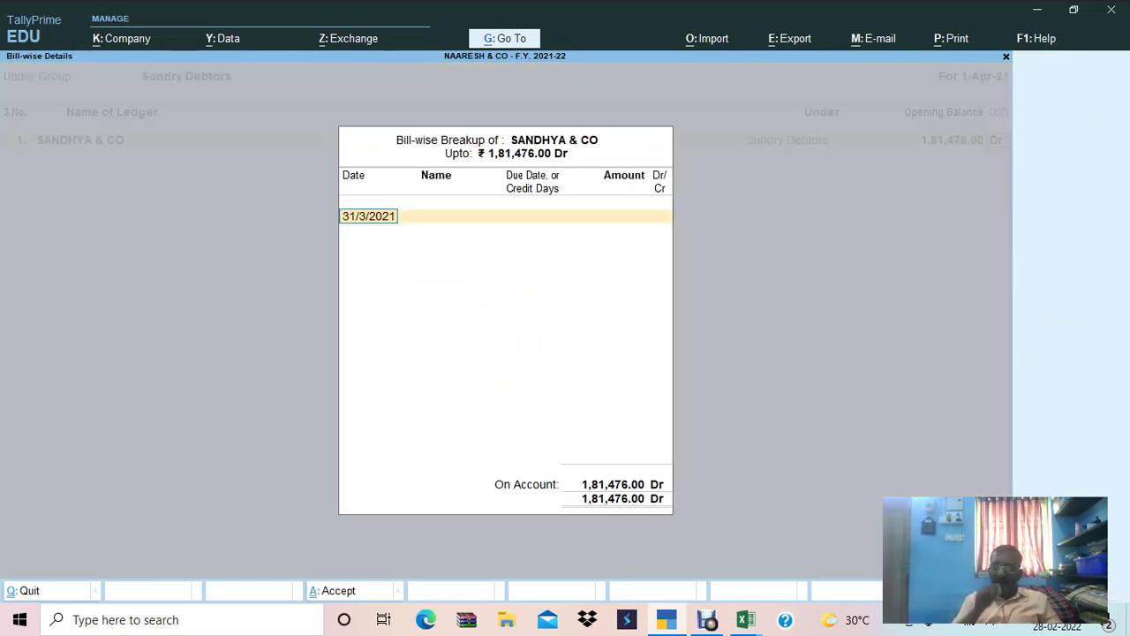
key(Return)
key(Return)
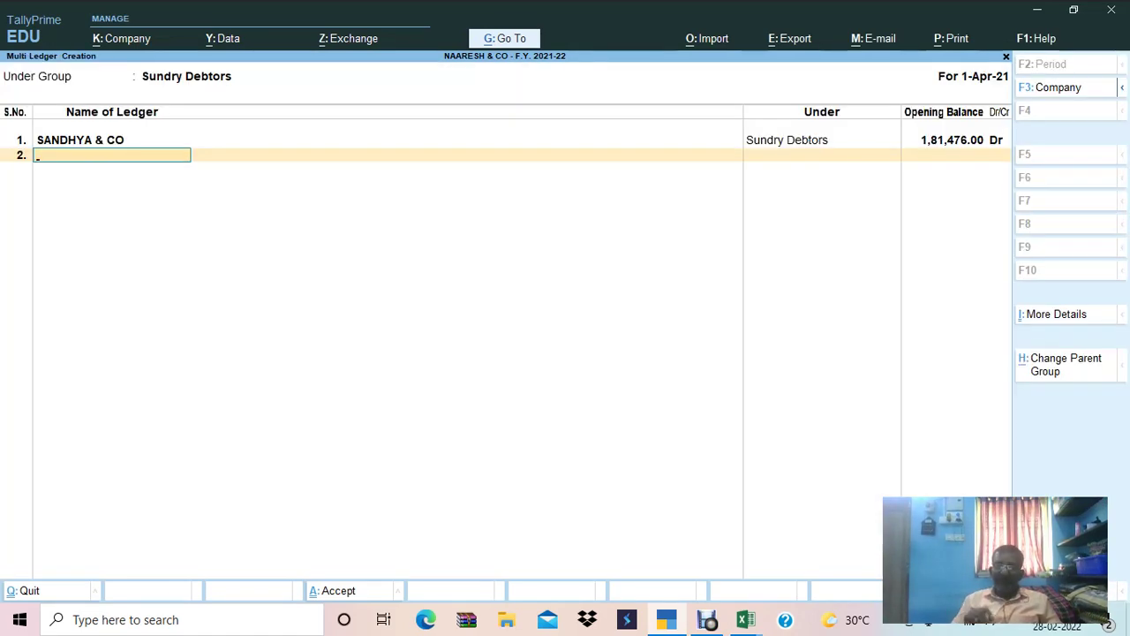
key(alt+Tab)
Add ledger SHARMILA & CO with a 2,30,153 Dr opening balance.
key(Down)
key(Left)
key(Left)
key(Left)
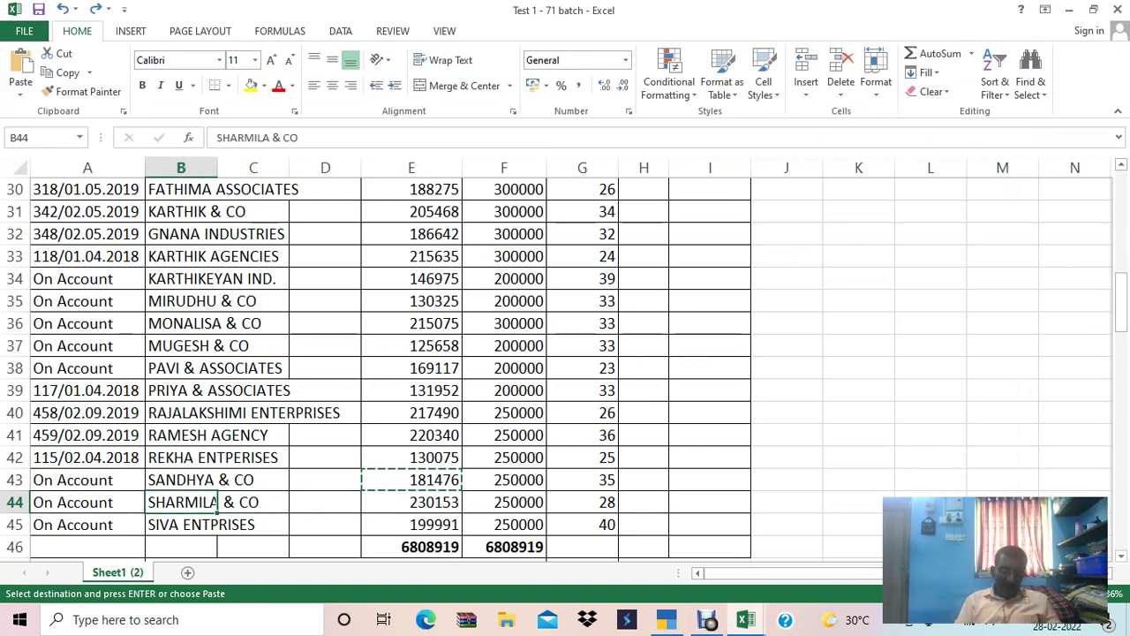
key(ctrl+c)
key(alt+Tab)
key(ctrl+alt+v)
key(Return)
key(alt+Tab)
key(Right)
key(Right)
key(Right)
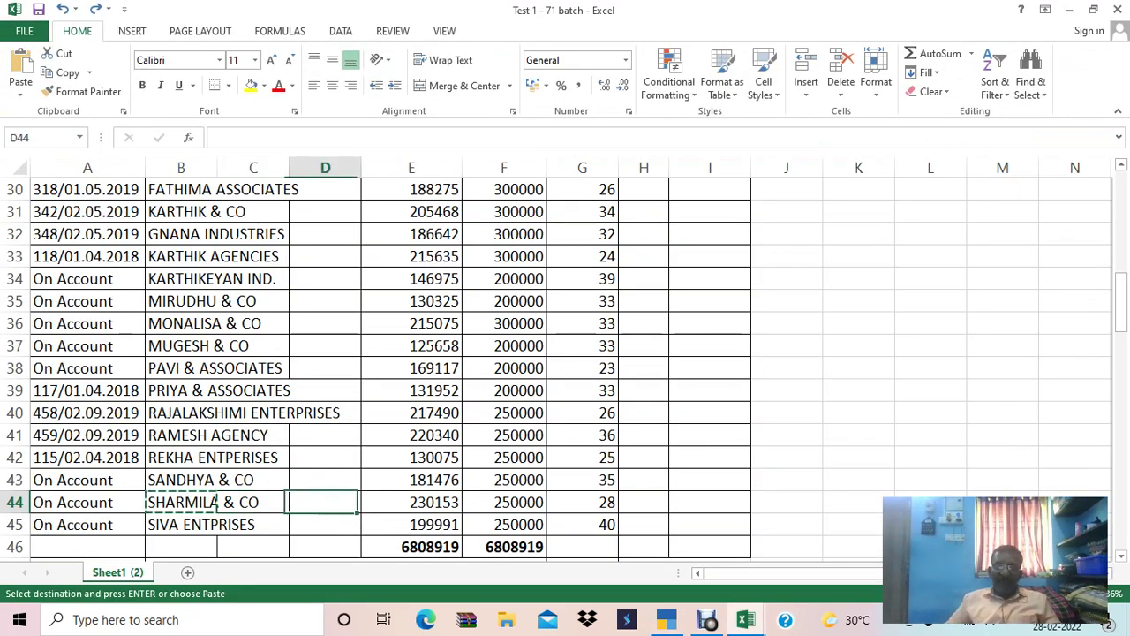
key(ctrl+c)
key(alt+Tab)
key(ctrl+alt+v)
key(Return)
key(Return)
key(Return)
key(Return)
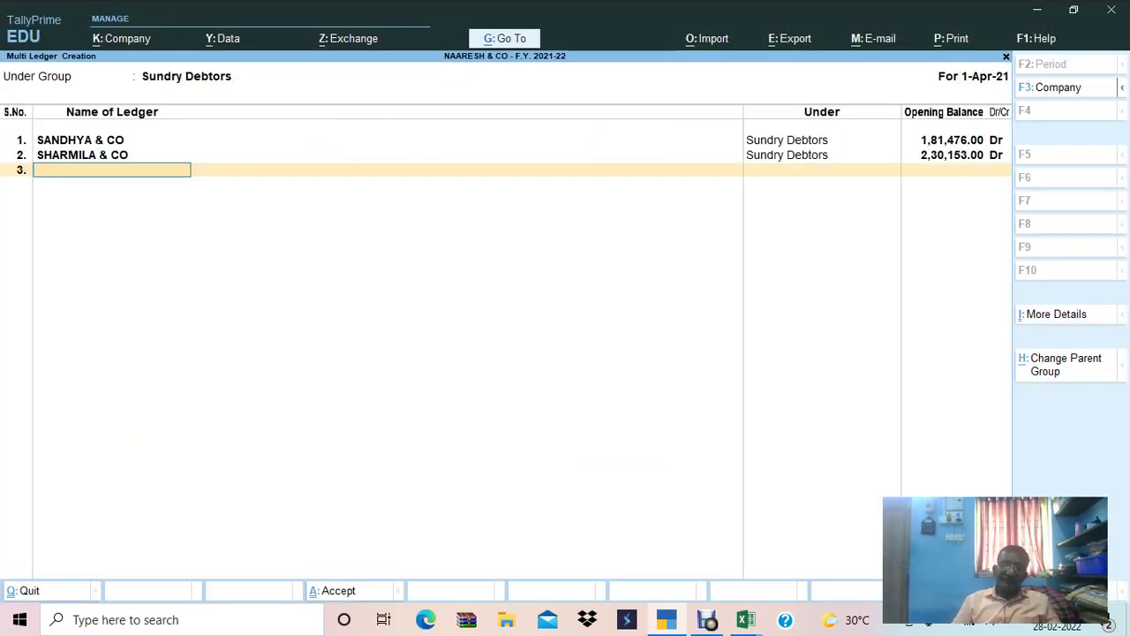
Add SIVA ENTPRISES at 1,99,991 Dr on account, save the ledgers, and return to Gateway of Tally.
key(alt+Tab)
key(Down)
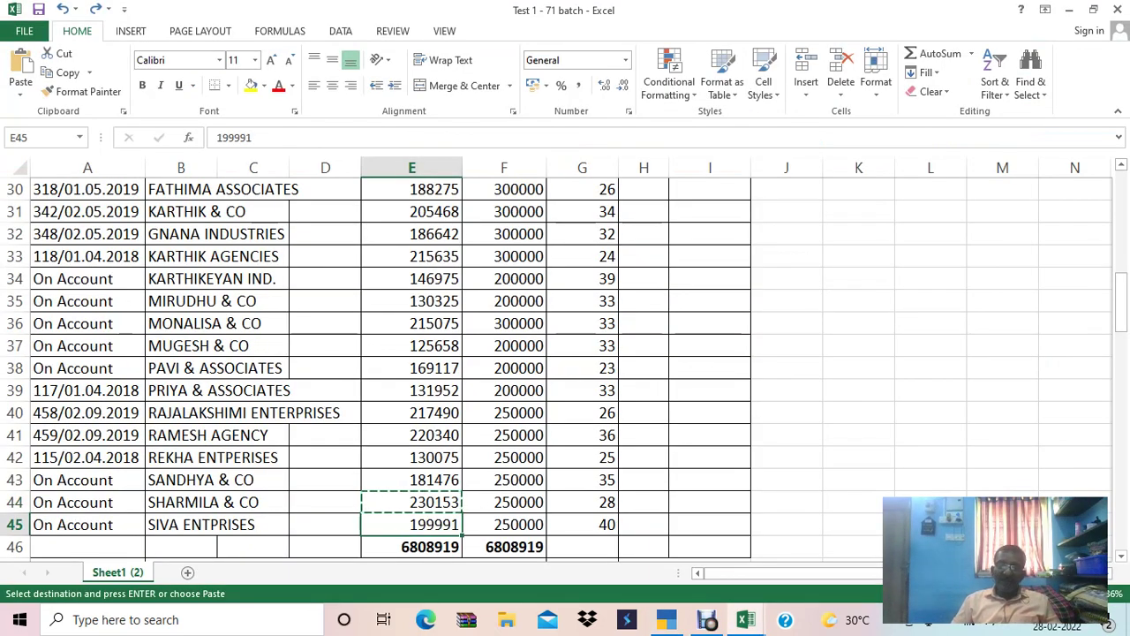
key(Left)
key(Left)
key(Left)
key(ctrl+c)
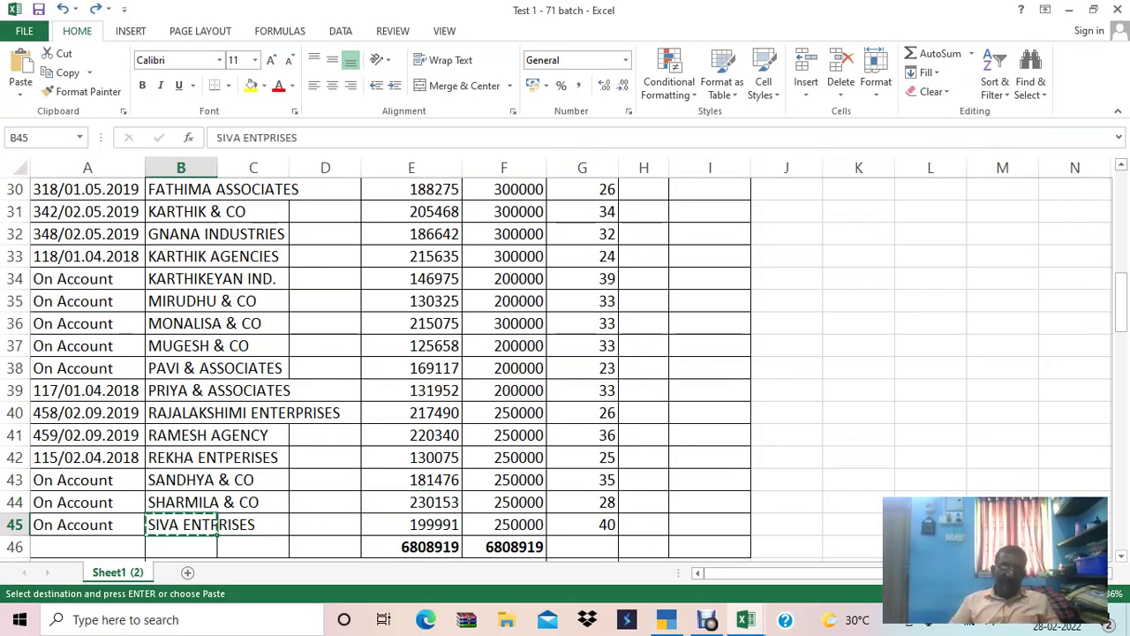
key(alt+Tab)
key(ctrl+alt+v)
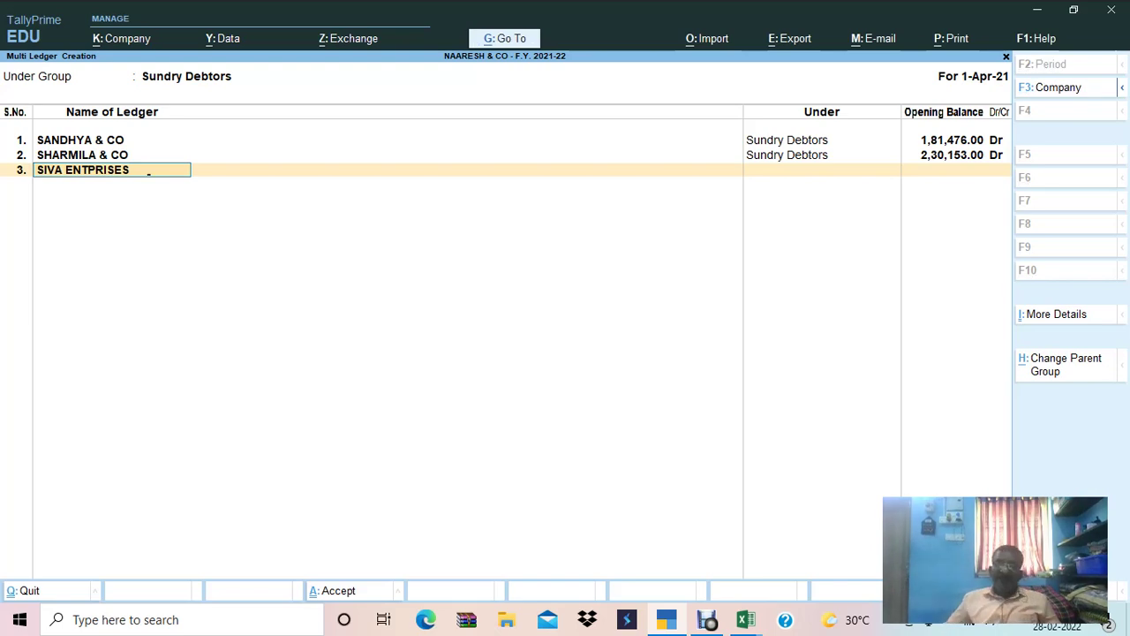
key(Return)
key(alt+Tab)
key(Right)
key(Right)
key(Right)
key(Right)
key(Left)
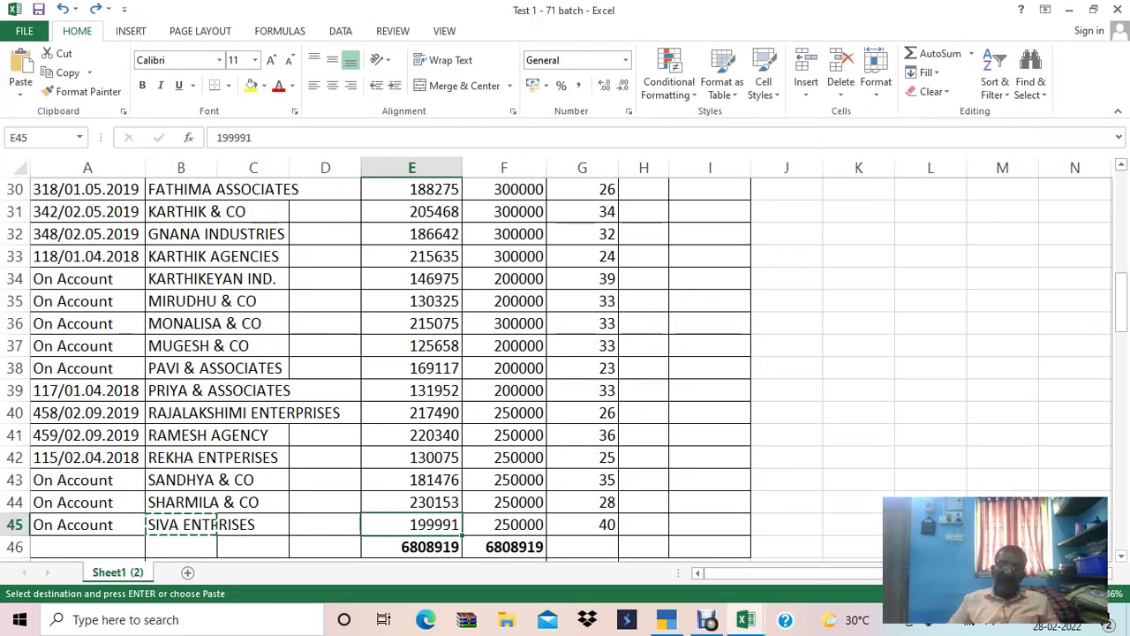
key(ctrl+c)
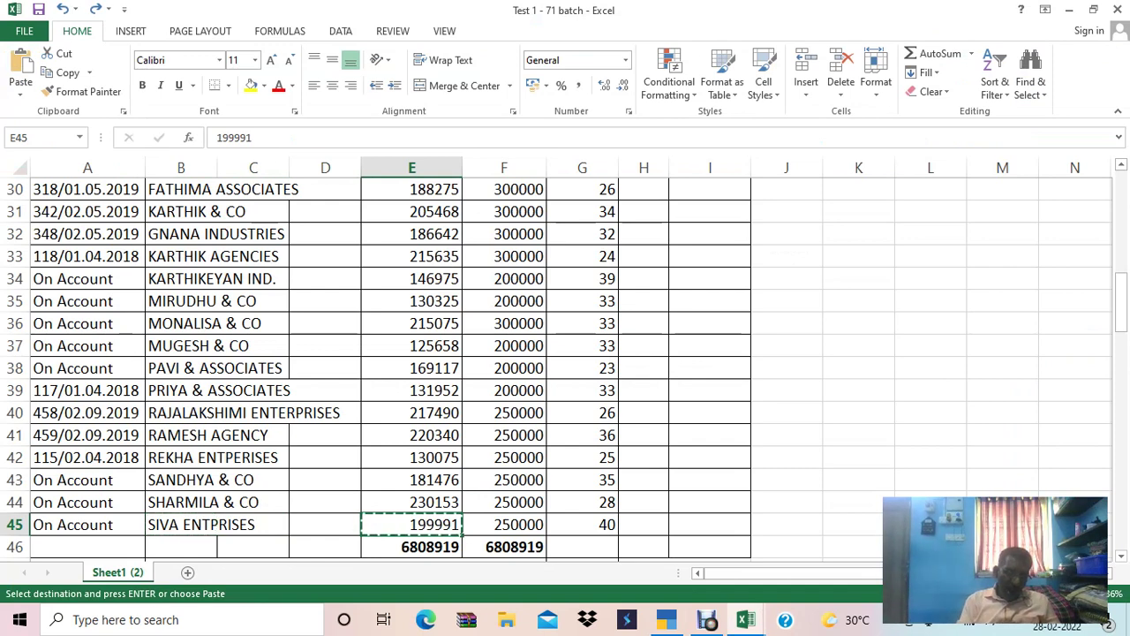
key(alt+Tab)
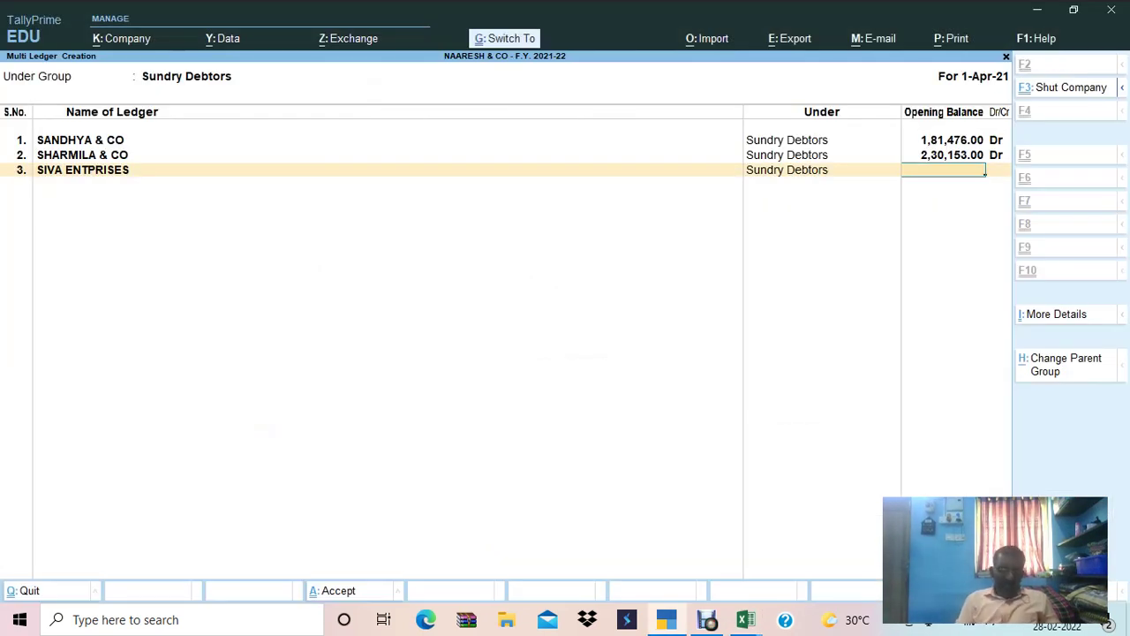
key(ctrl+alt+v)
key(Return)
key(Return)
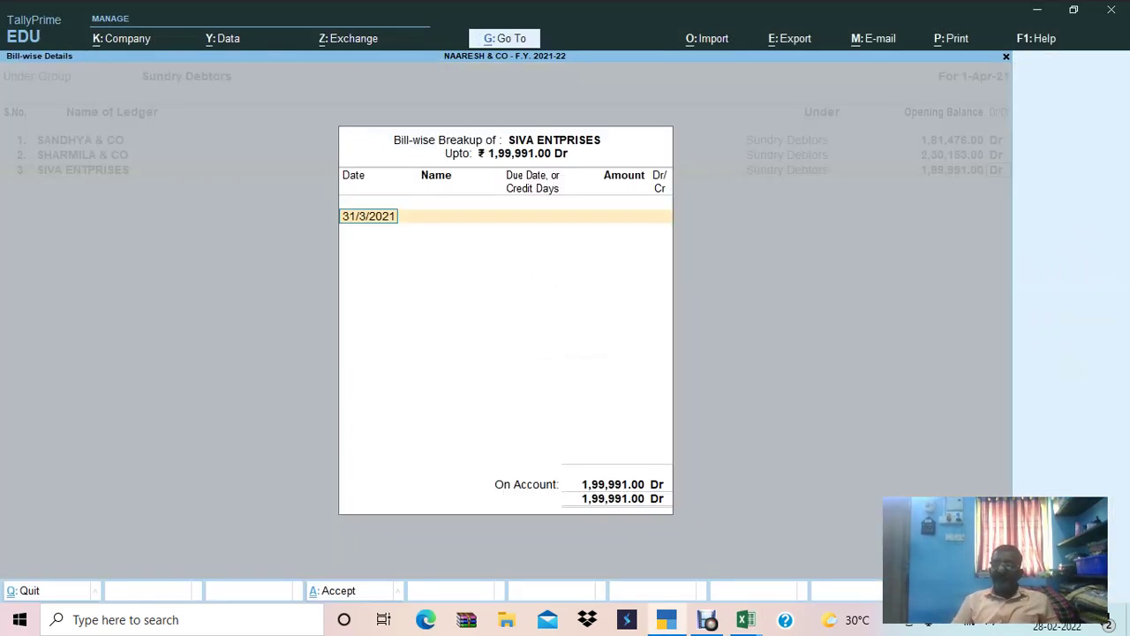
key(Return)
key(ctrl+a)
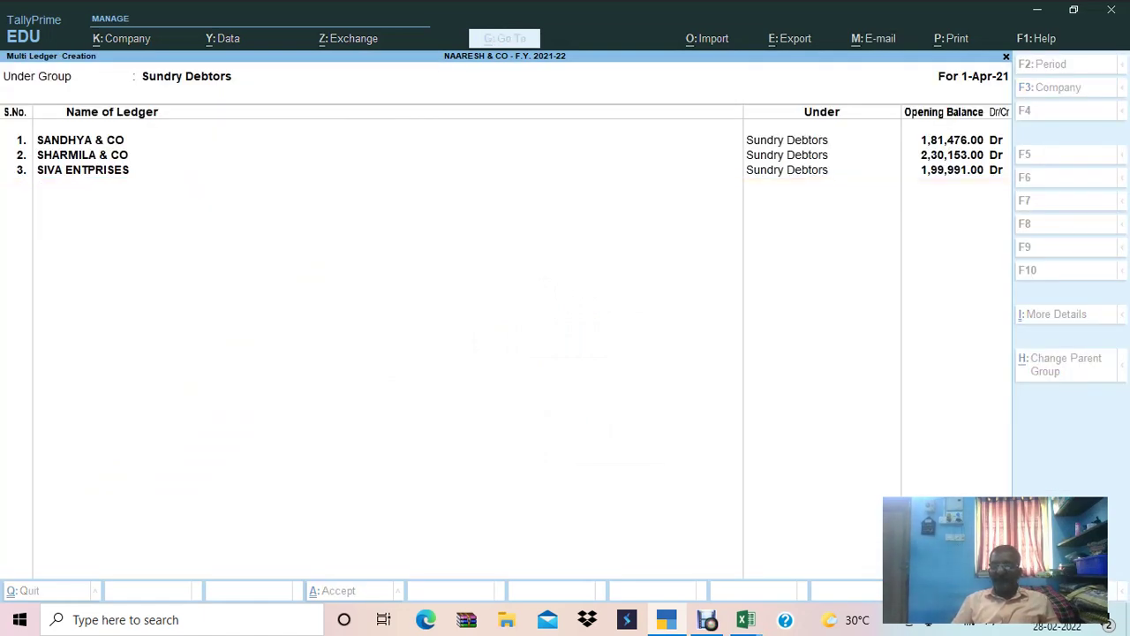
key(Escape)
key(Escape)
key(Escape)
key(Escape)
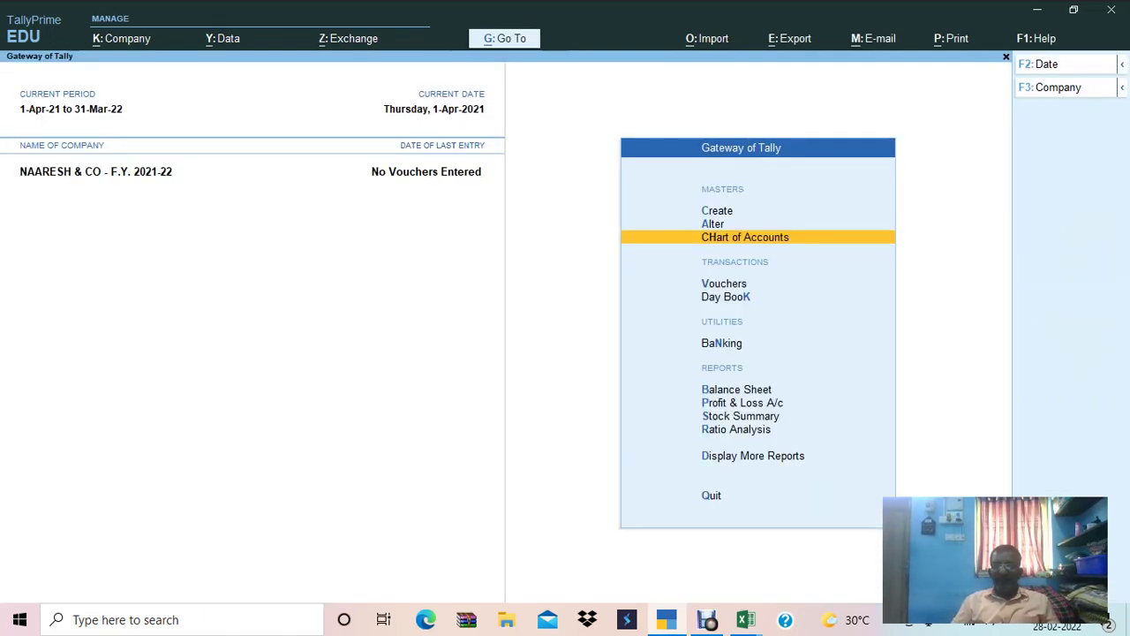
Open the detailed Balance Sheet and confirm its 68,08,919.00 total matches Excel's column F total.
key(b)
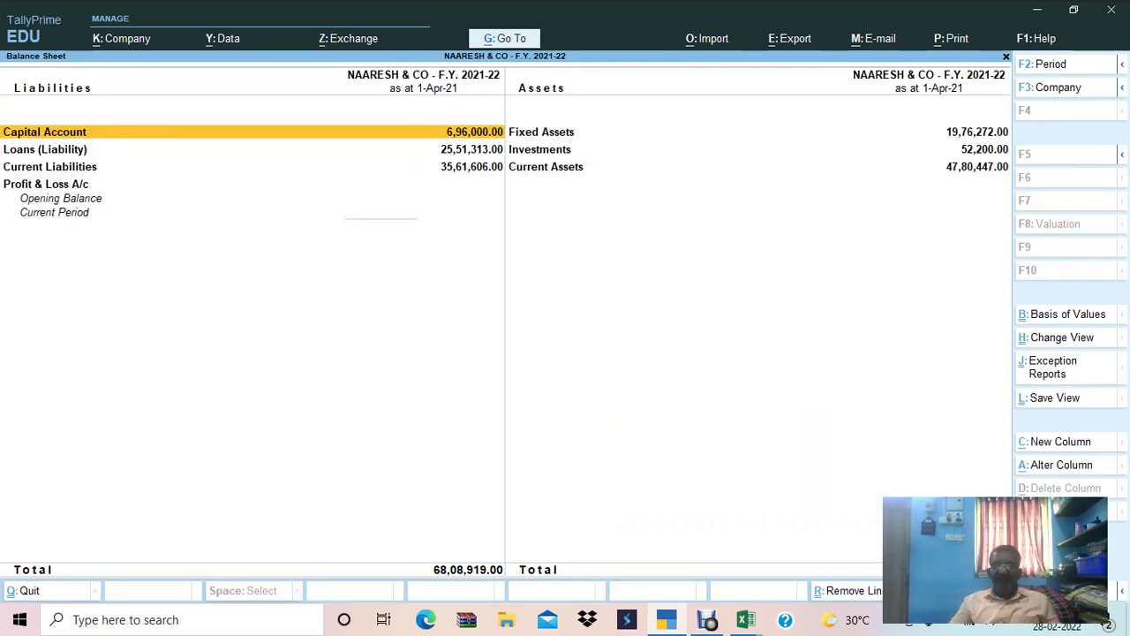
key(alt+F5)
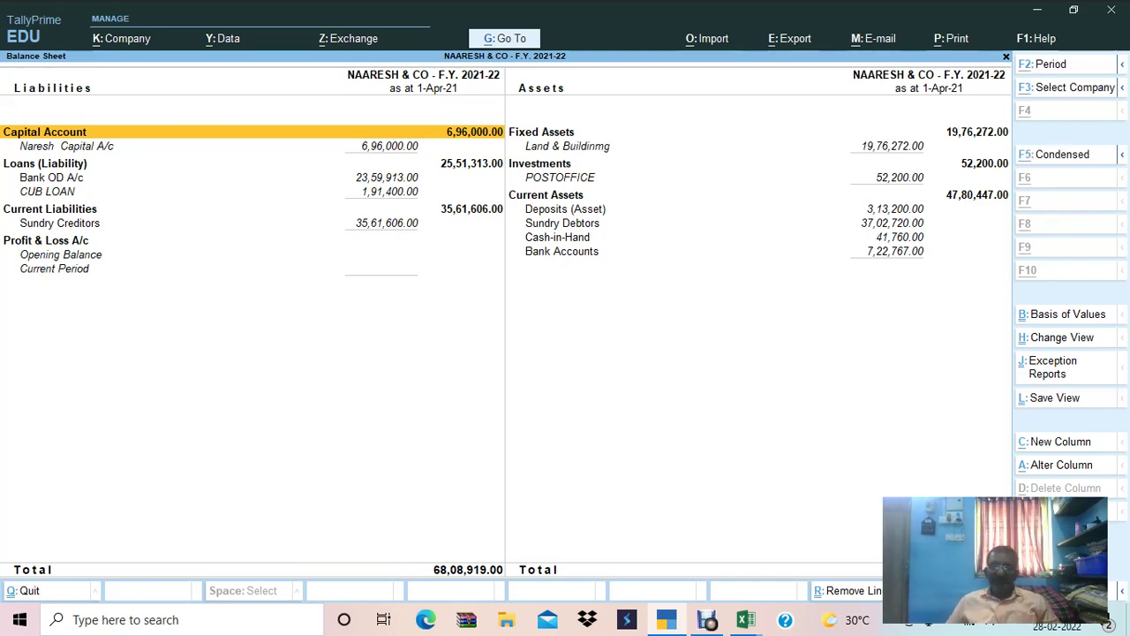
key(alt+Tab)
key(Escape)
key(Down)
click(503, 546)
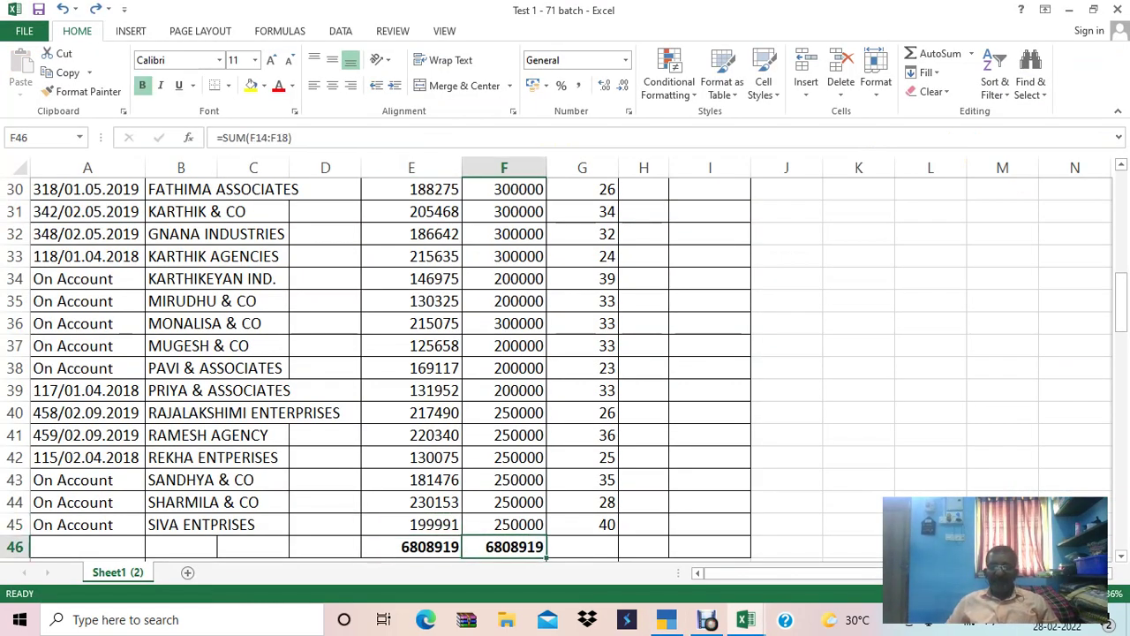
key(alt+Tab)
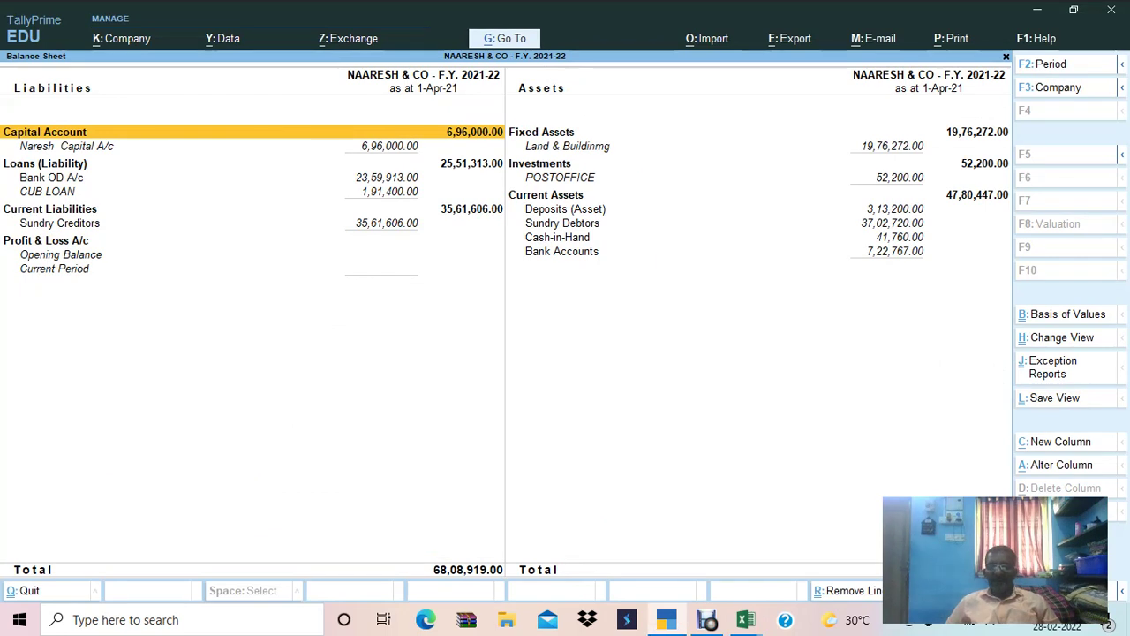
Drill into Sundry Debtors to view its ledgers totalling 37,02,720.00.
key(Right)
key(Down)
key(Down)
key(Down)
key(Down)
key(Down)
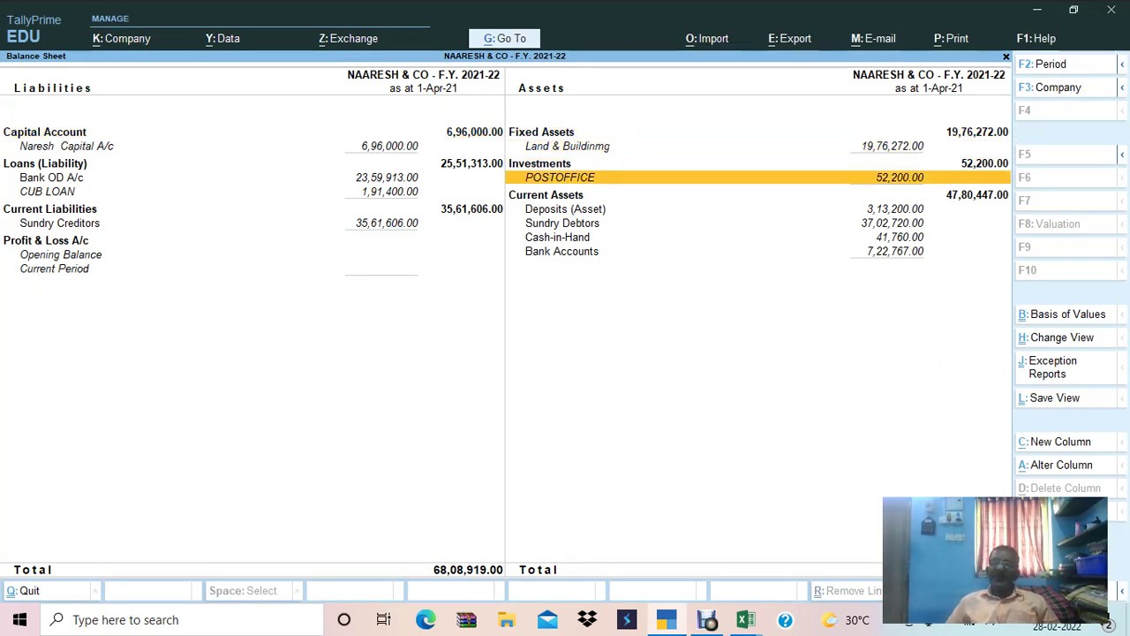
key(Down)
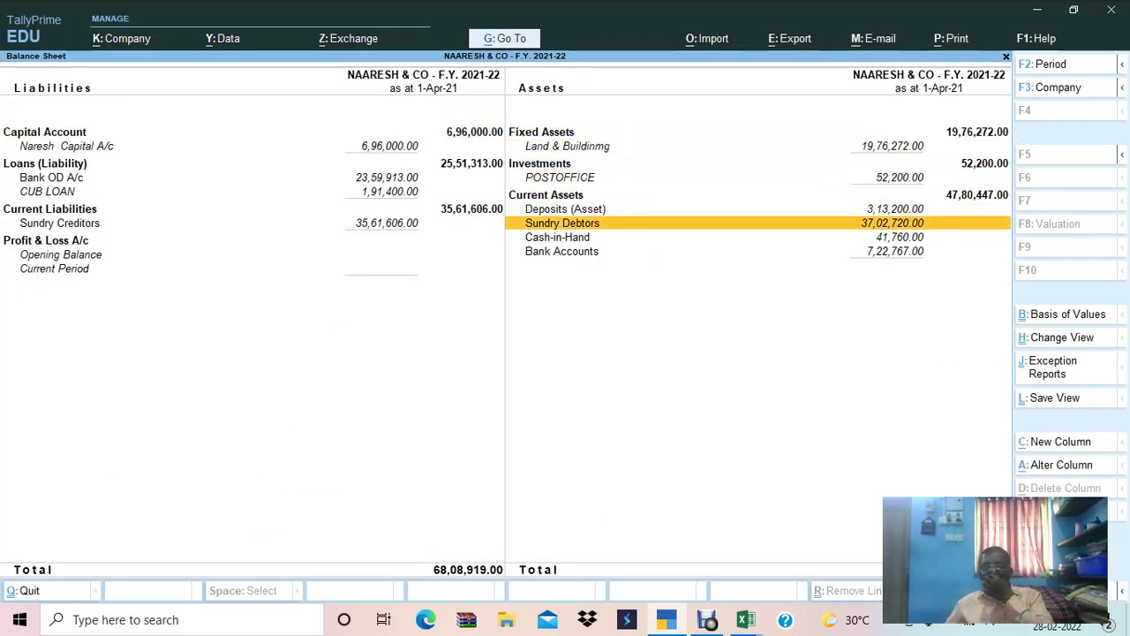
key(Return)
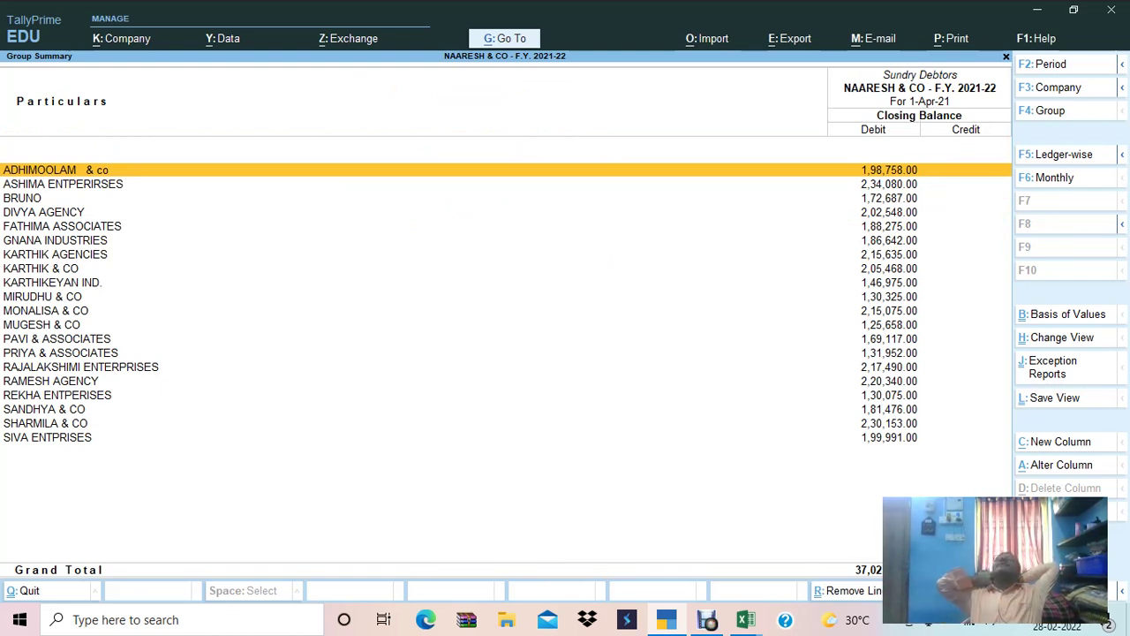
key(alt+Tab)
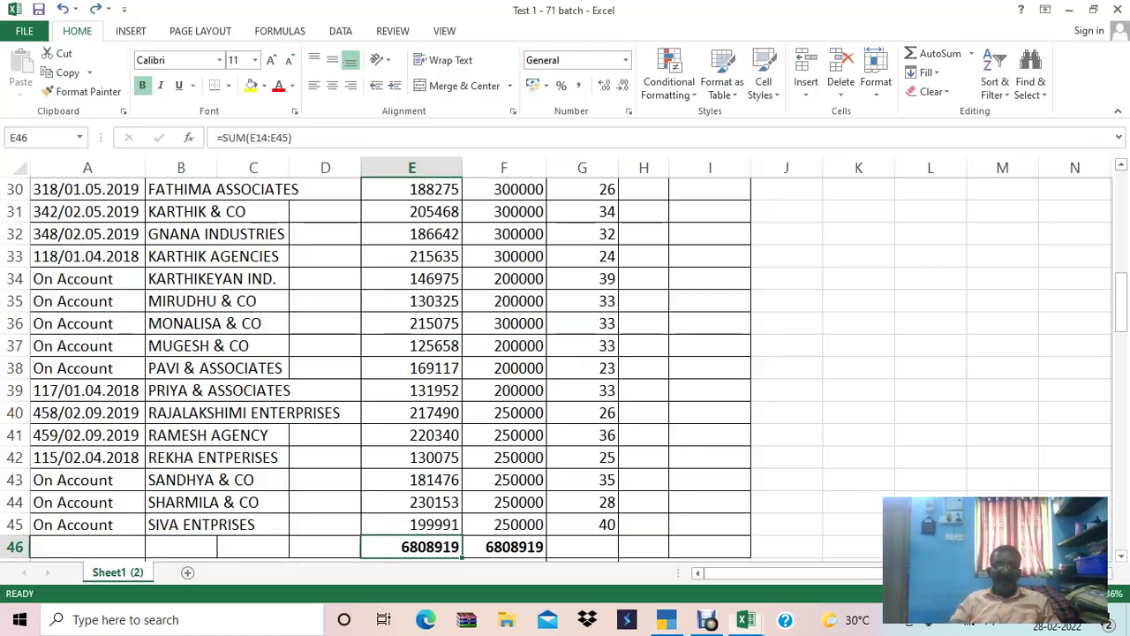
key(alt+Tab)
key(Tab)
key(Tab)
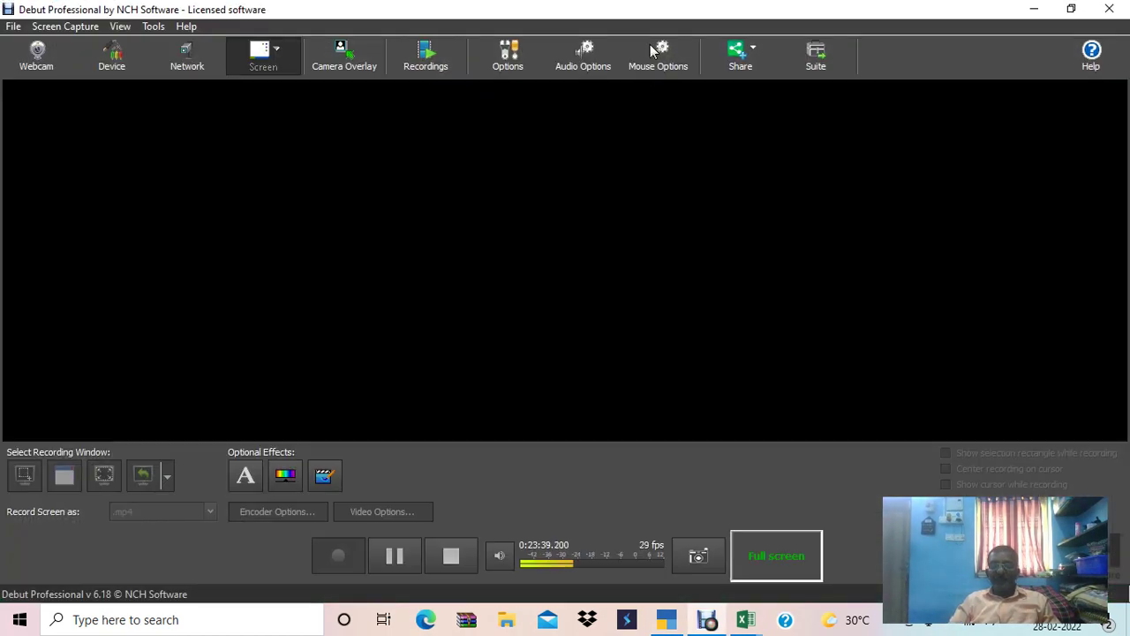
Switch to the Excel checklist and mark Create the Opening Balance as OK in C4.
key(alt+Tab)
key(Tab)
key(Tab)
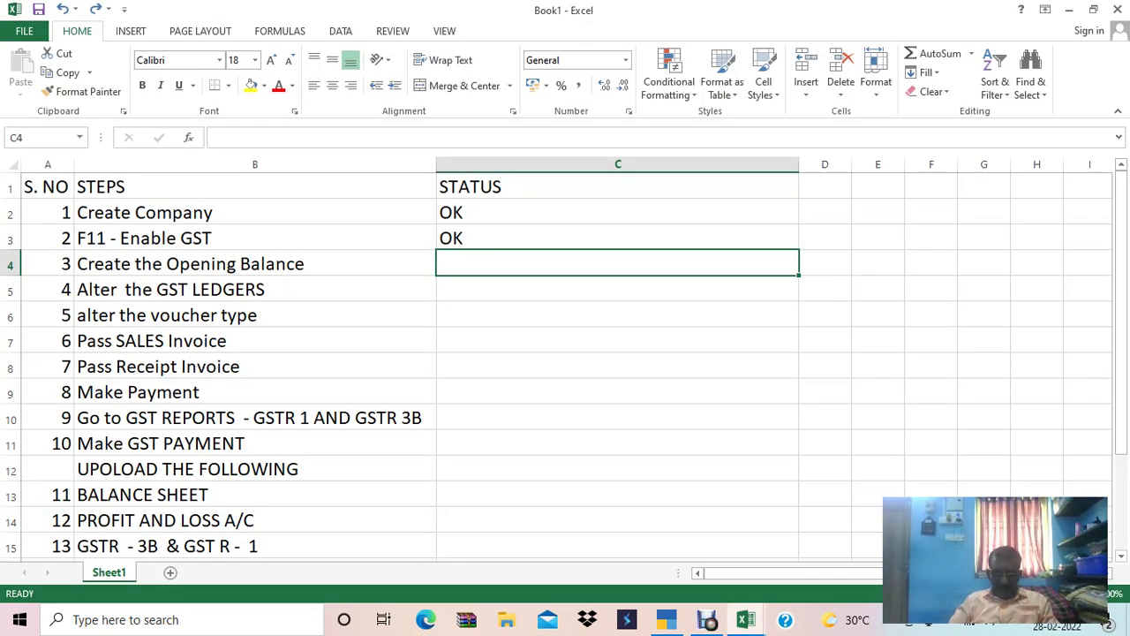
text(OK)
key(Return)
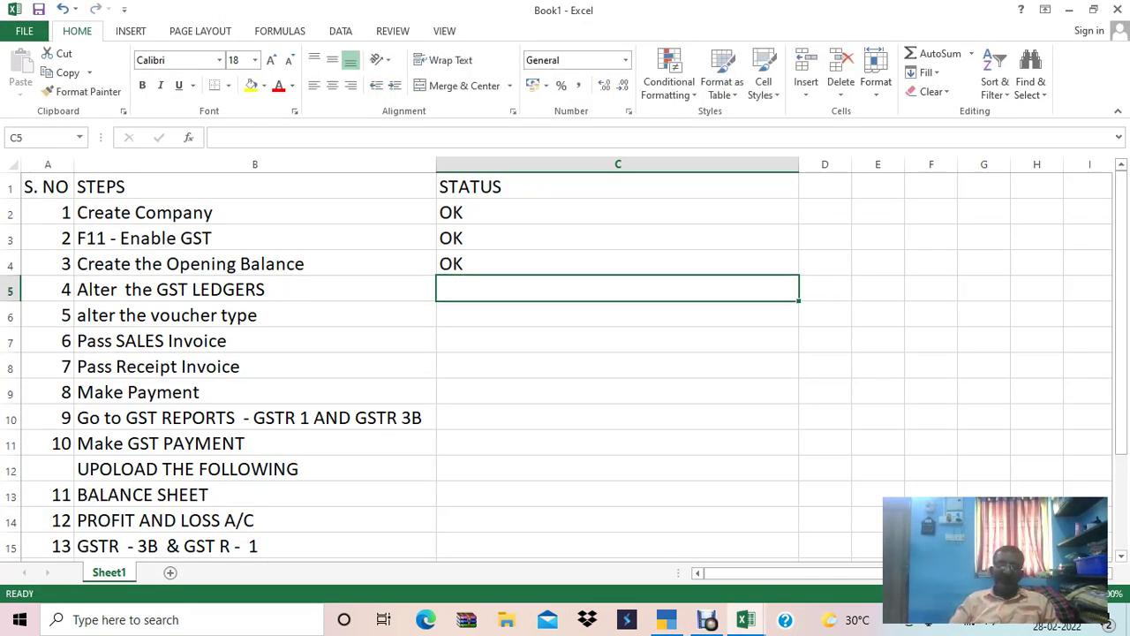
Reword step 4 in B5 from Alter to Create the GST LEDGERS.
click(47, 289)
click(254, 289)
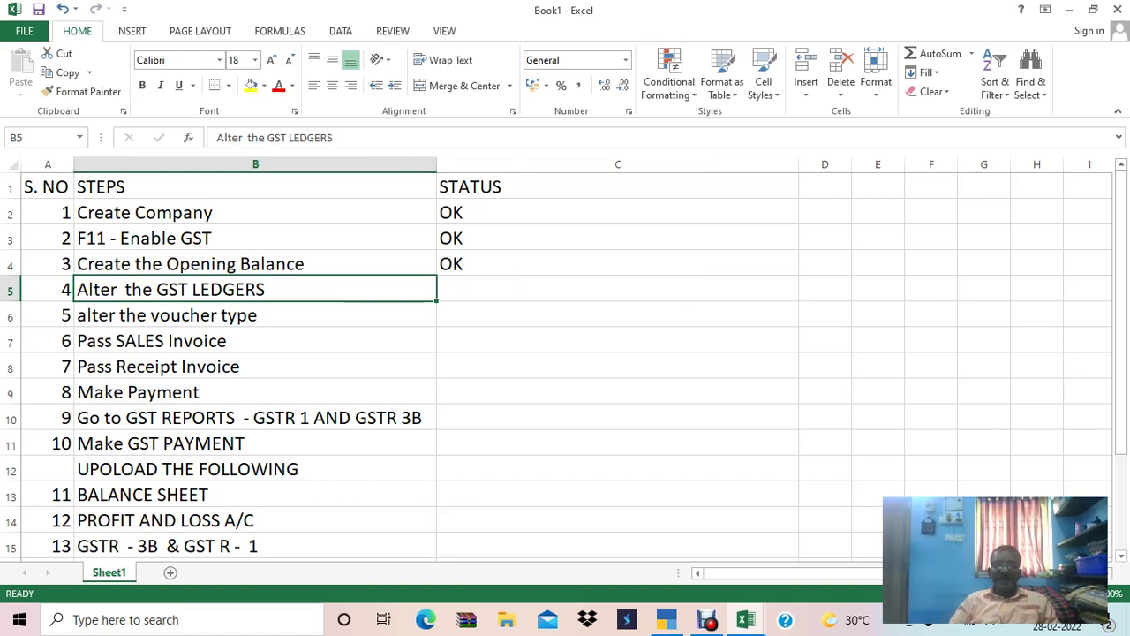
key(F2)
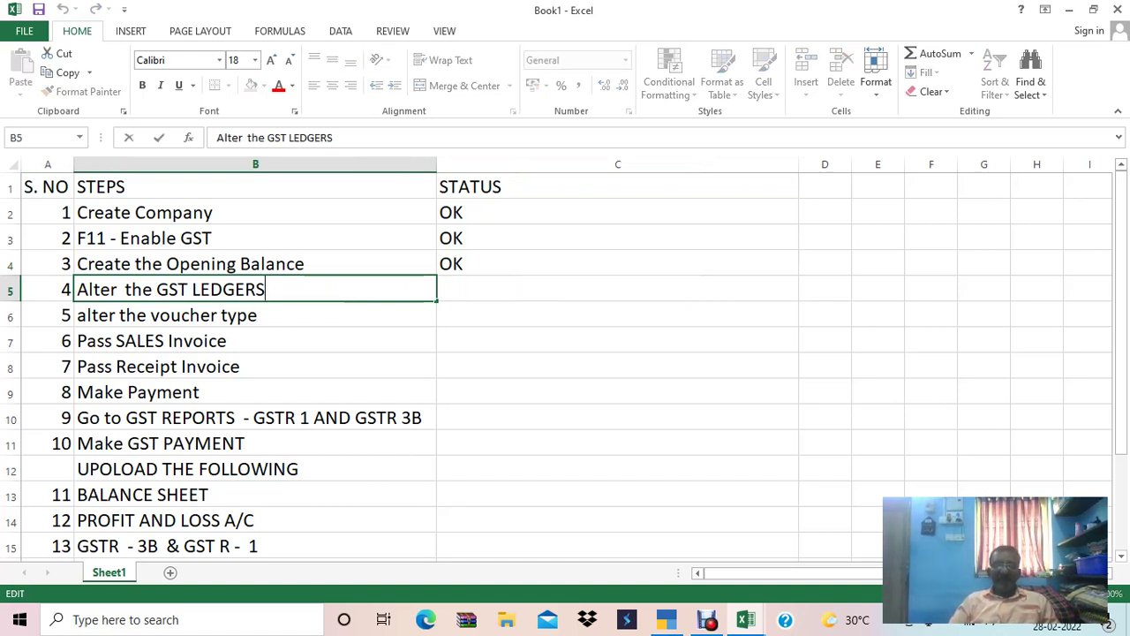
key(Left)
key(Left)
key(Left)
key(Left)
key(Left)
key(Left)
key(Left)
key(Left)
key(Left)
key(Left)
key(Left)
key(Left)
key(Left)
key(Left)
key(Left)
key(Left)
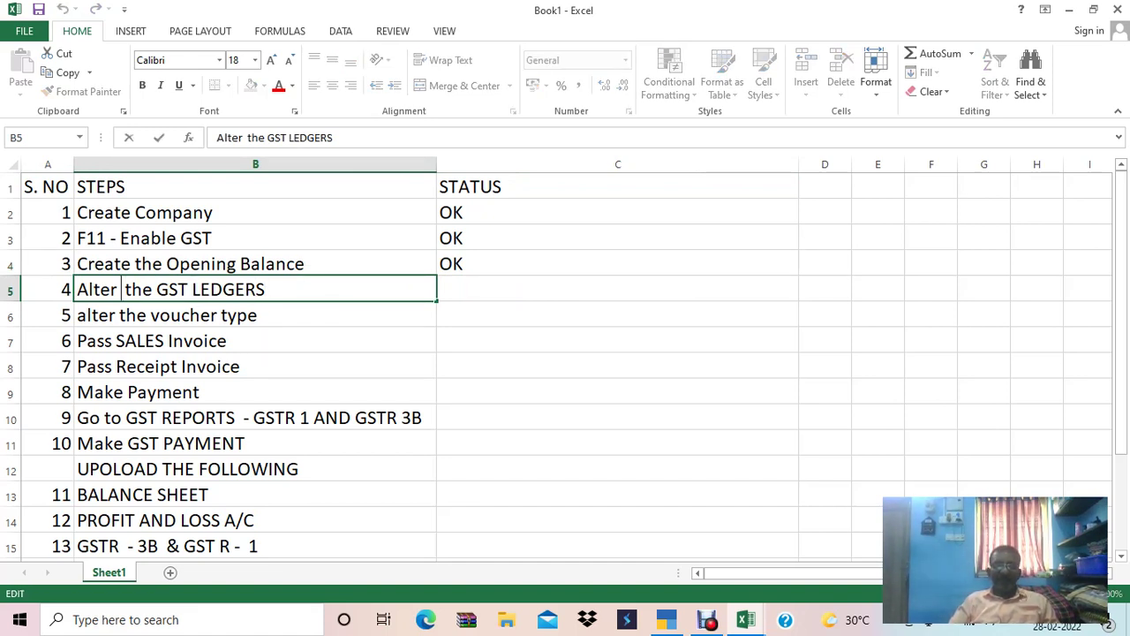
key(BackSpace)
key(BackSpace)
key(BackSpace)
key(BackSpace)
key(BackSpace)
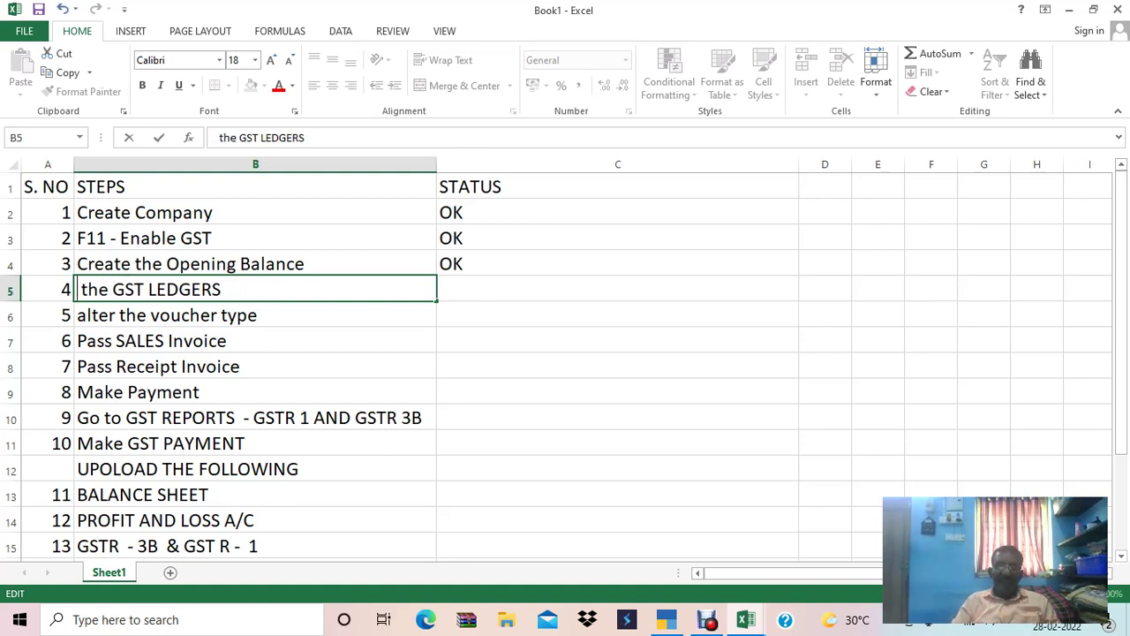
text(Create)
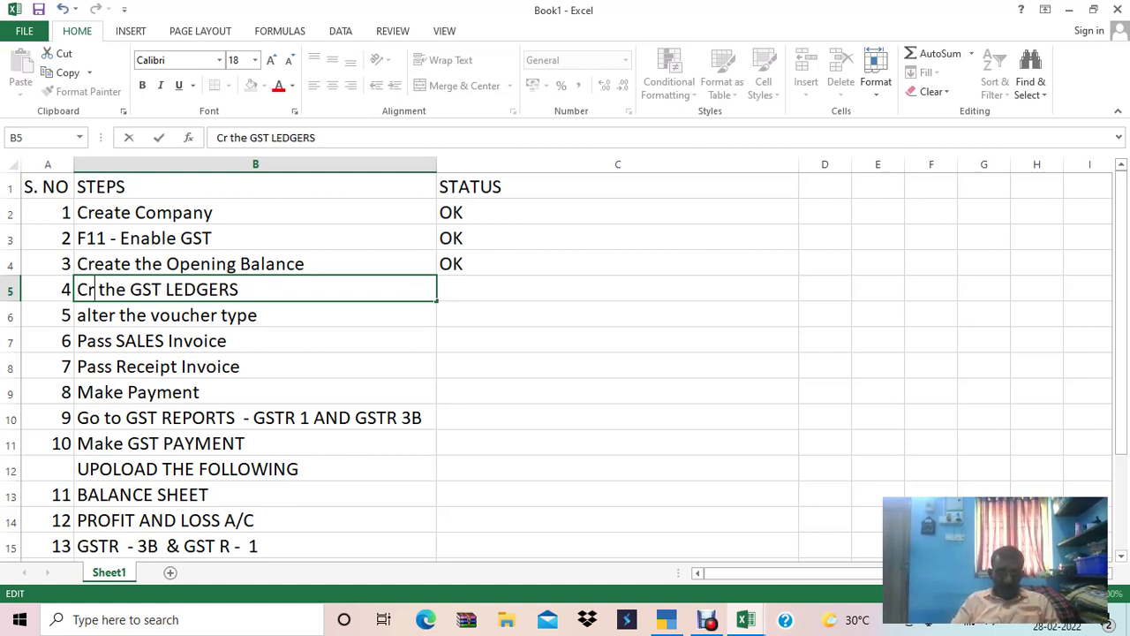
key(Tab)
key(Tab)
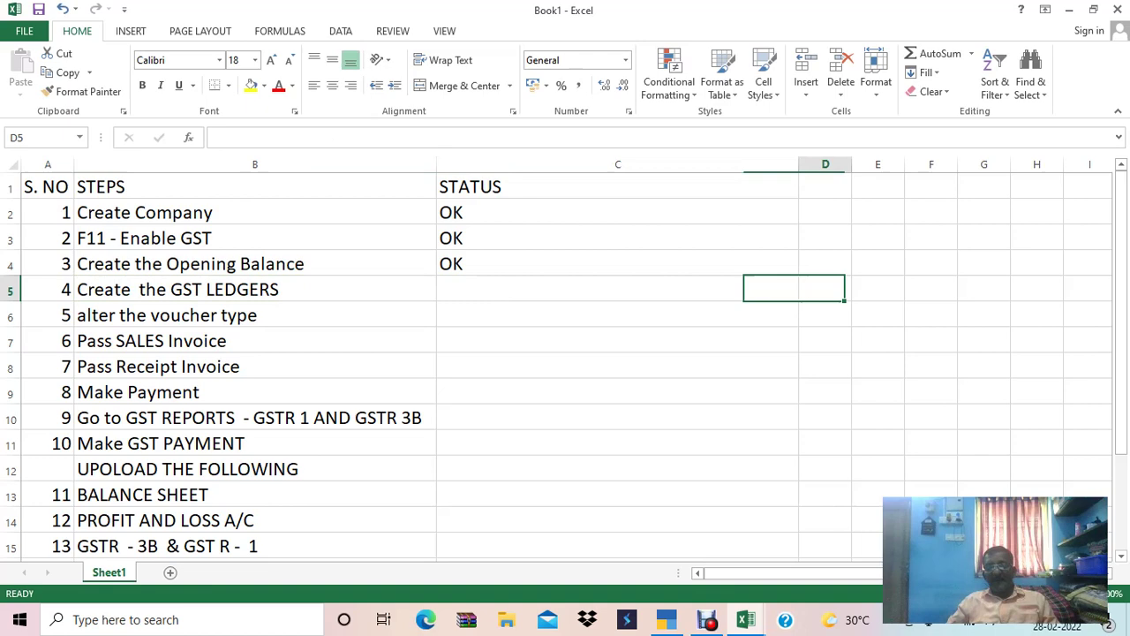
Move to the empty steps-column cell just below the last checklist item.
key(Up)
key(Up)
key(Left)
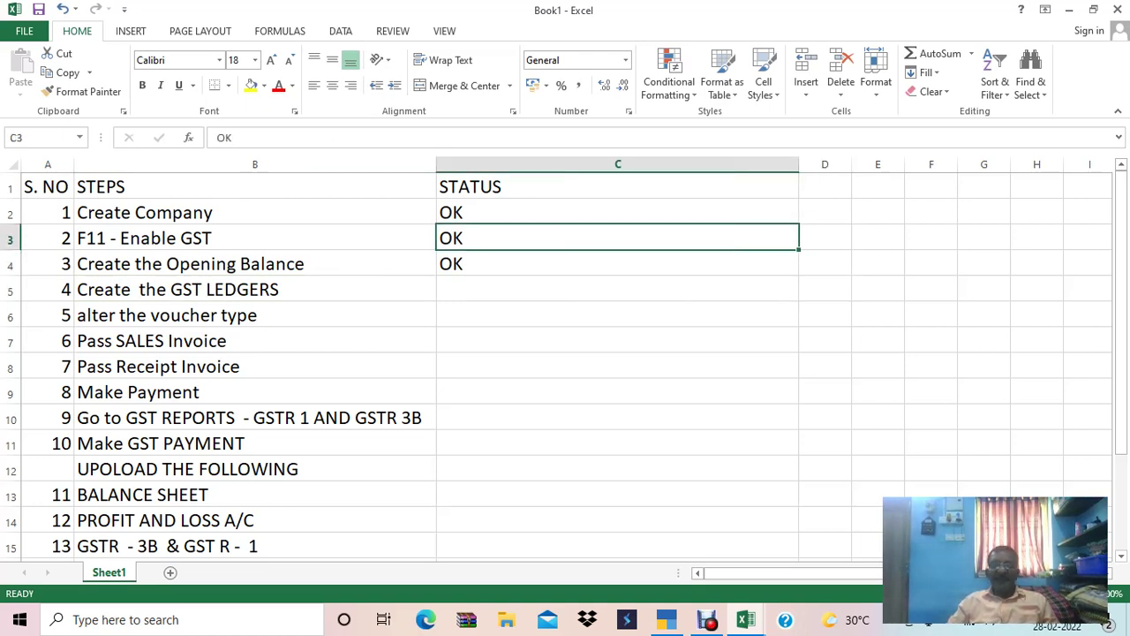
key(Down)
key(Down)
key(Down)
key(Down)
key(Down)
key(Down)
key(Down)
key(Down)
key(Down)
key(Down)
key(Down)
key(Down)
key(Down)
key(Down)
key(Down)
key(Down)
key(Down)
key(Down)
key(Down)
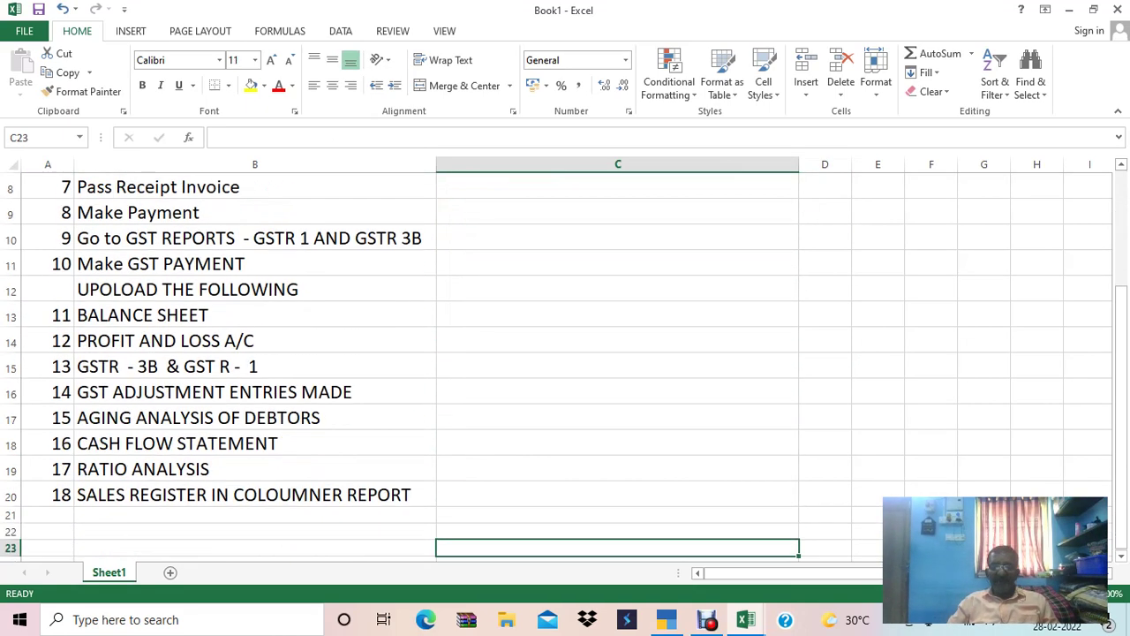
key(Up)
key(Up)
key(Up)
key(Down)
key(Down)
key(Down)
key(Down)
key(Down)
key(Left)
key(Left)
key(Down)
key(Down)
key(Down)
key(Up)
key(Up)
key(Right)
key(Up)
key(Up)
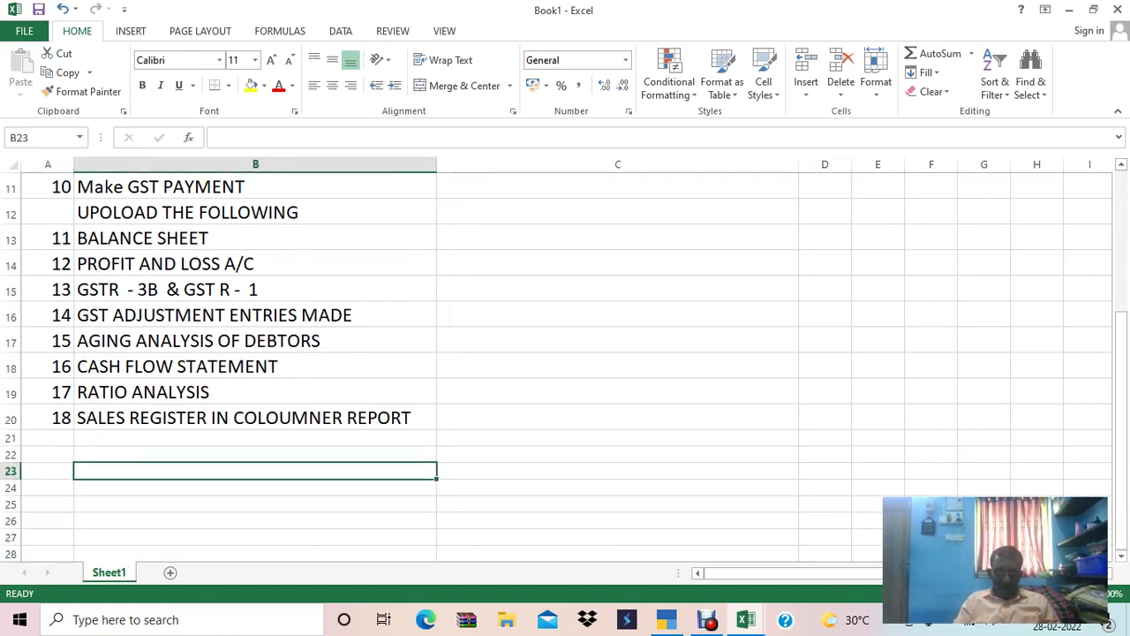
text(gst)
key(Escape)
Copy step 18's text down below the list, then clear the pasted copies.
key(Up)
key(Up)
key(Up)
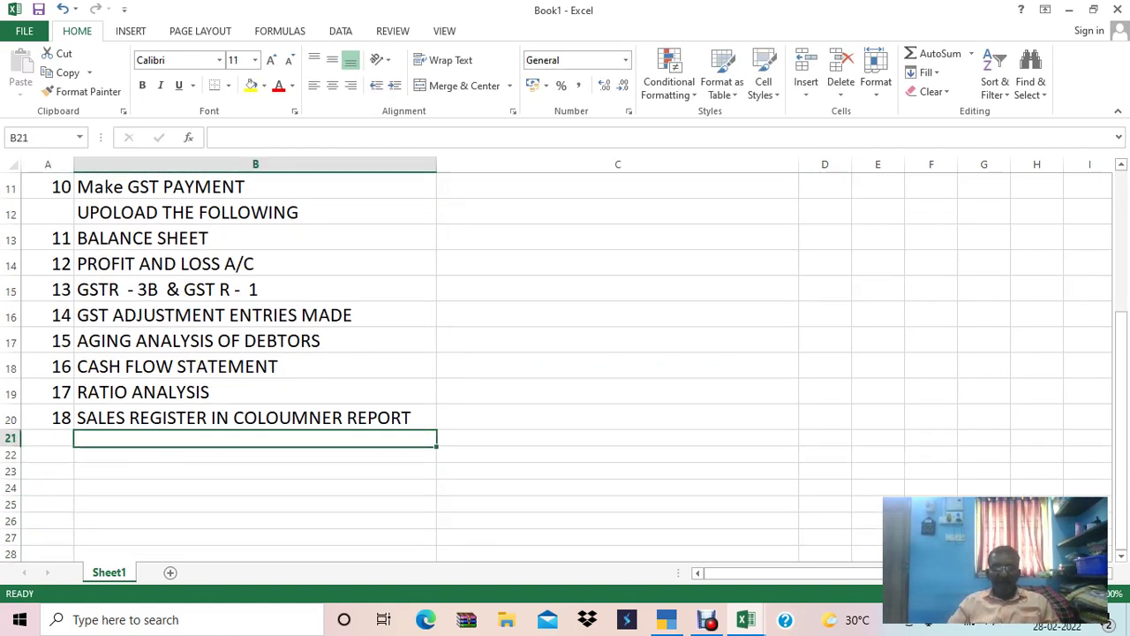
key(ctrl+c)
key(shift+Down)
key(shift+Down)
key(shift+Down)
key(shift+Down)
key(shift+Down)
key(shift+Down)
key(shift+Down)
key(shift+Down)
key(shift+Down)
key(shift+Down)
key(shift+Down)
key(shift+Down)
key(shift+Down)
key(shift+Down)
key(shift+Down)
key(shift+Down)
key(shift+Down)
key(shift+Down)
key(shift+Down)
key(shift+Down)
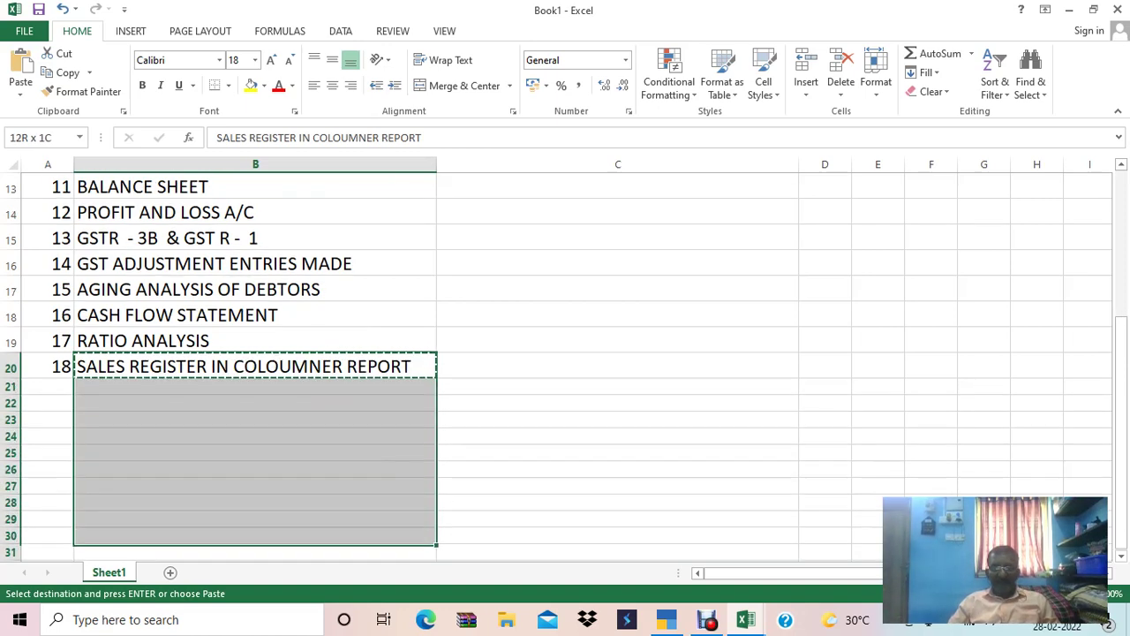
key(Return)
key(Down)
key(ctrl+shift+Down)
key(Delete)
key(Down)
Enter 'GST Ledgers' in B22 below the checklist.
key(Up)
key(Down)
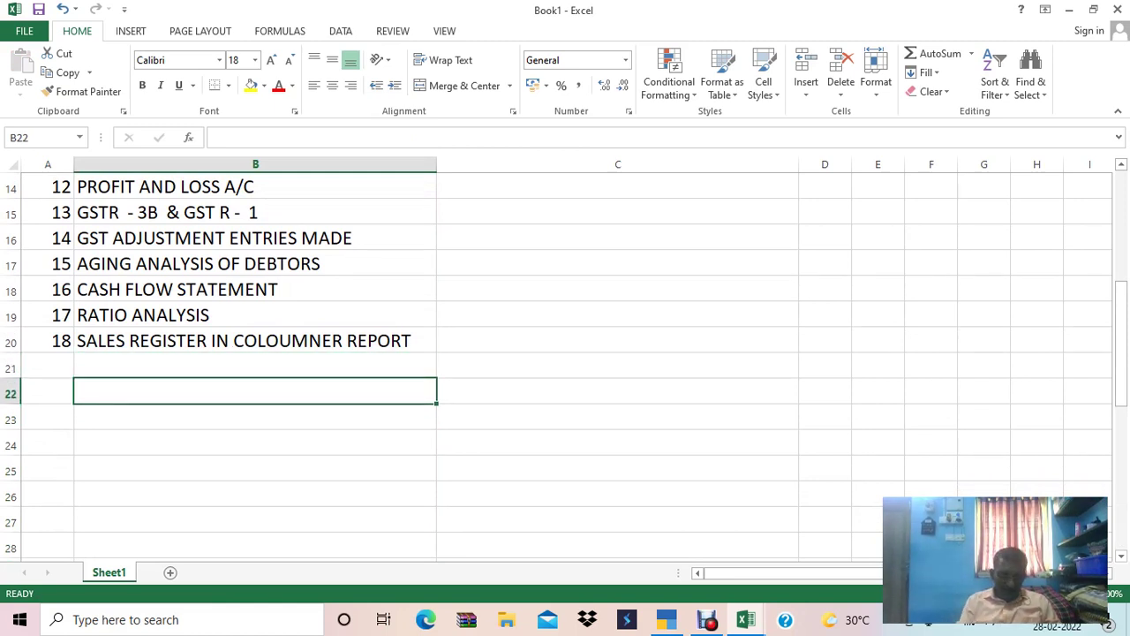
text(gst ledg)
key(Escape)
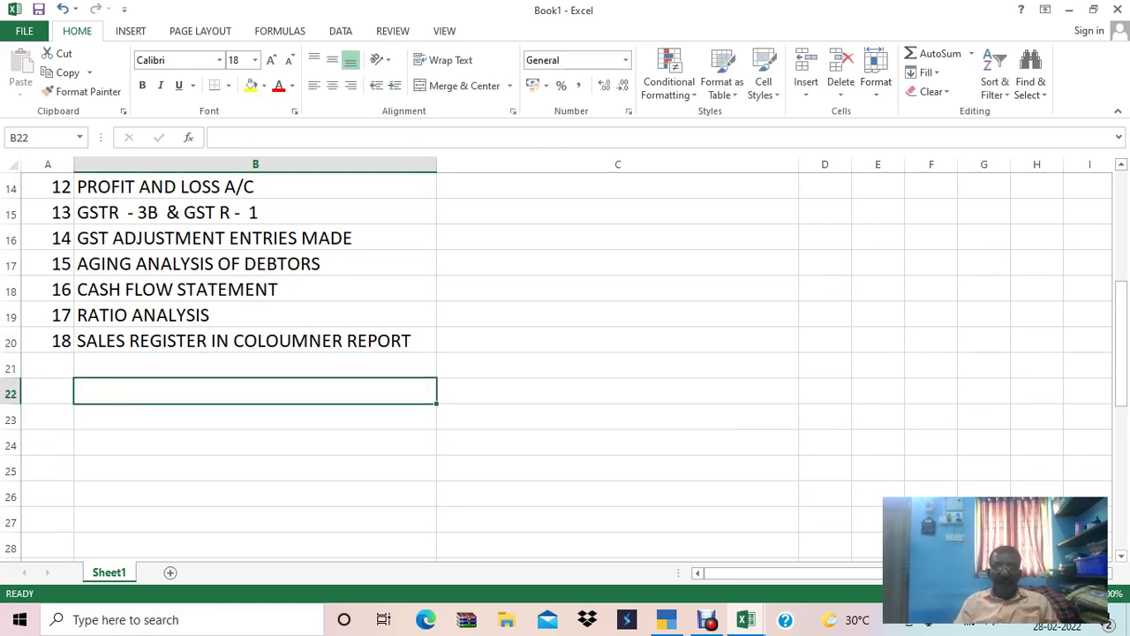
text(GST )
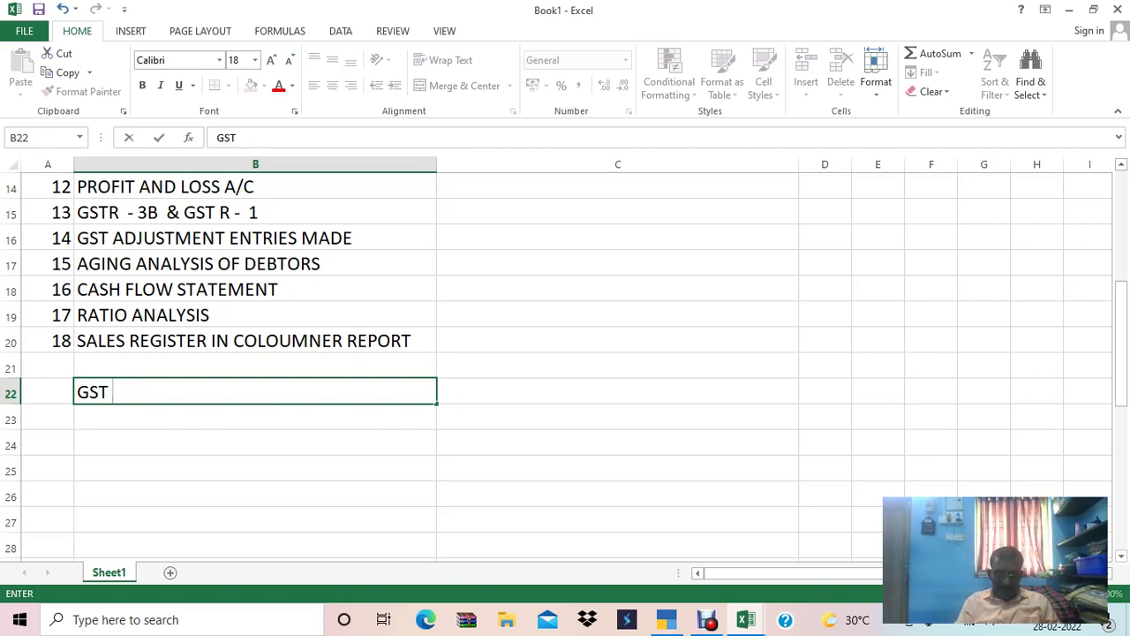
text(Les)
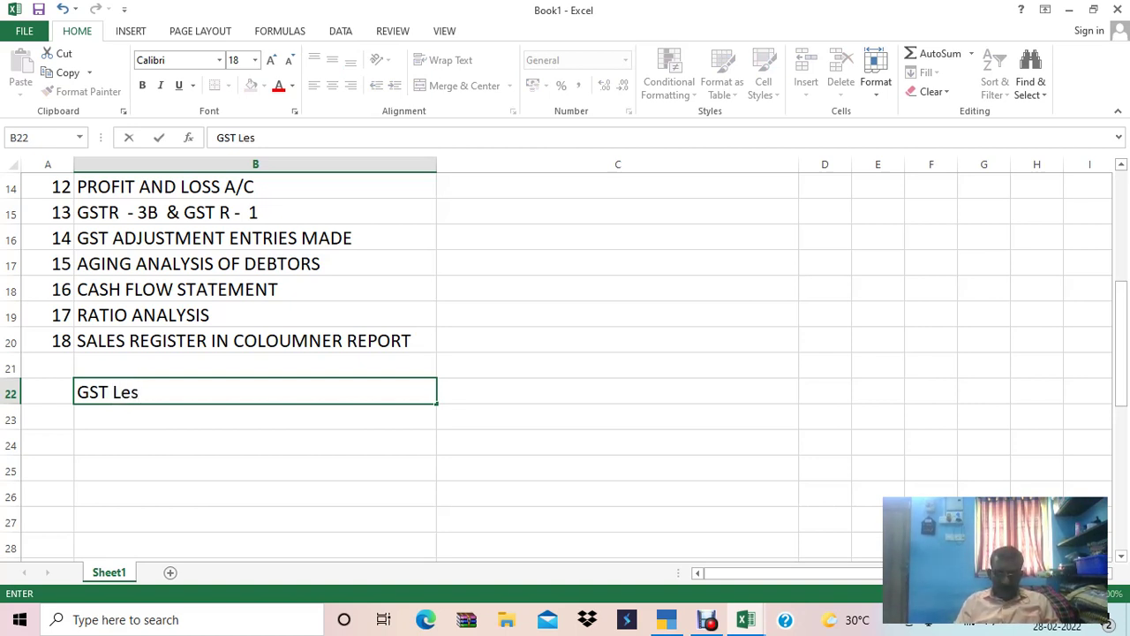
key(BackSpace)
text(dgers)
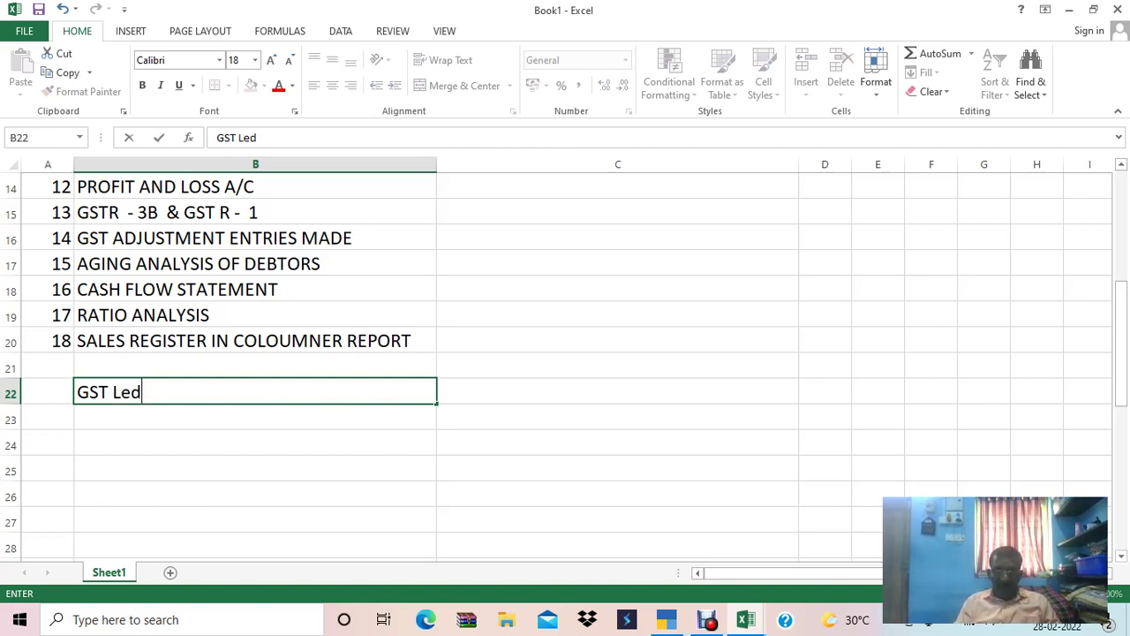
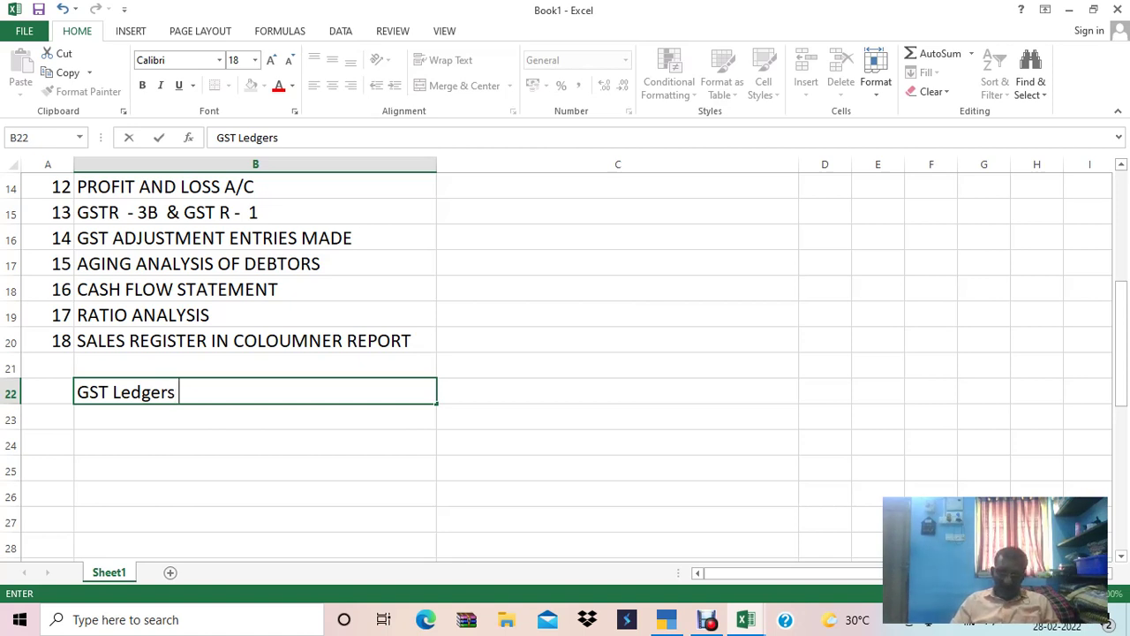
Enter 'Advertising charges /Inddirect income' below the GST Ledgers heading.
key(Return)
text(A)
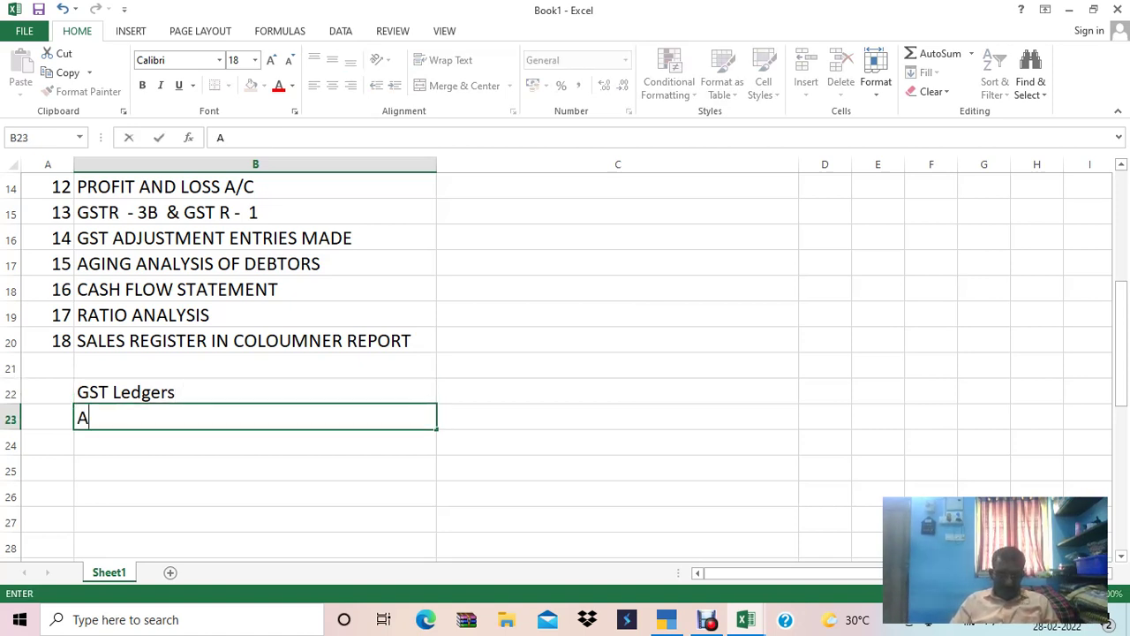
text(dvertising chargt)
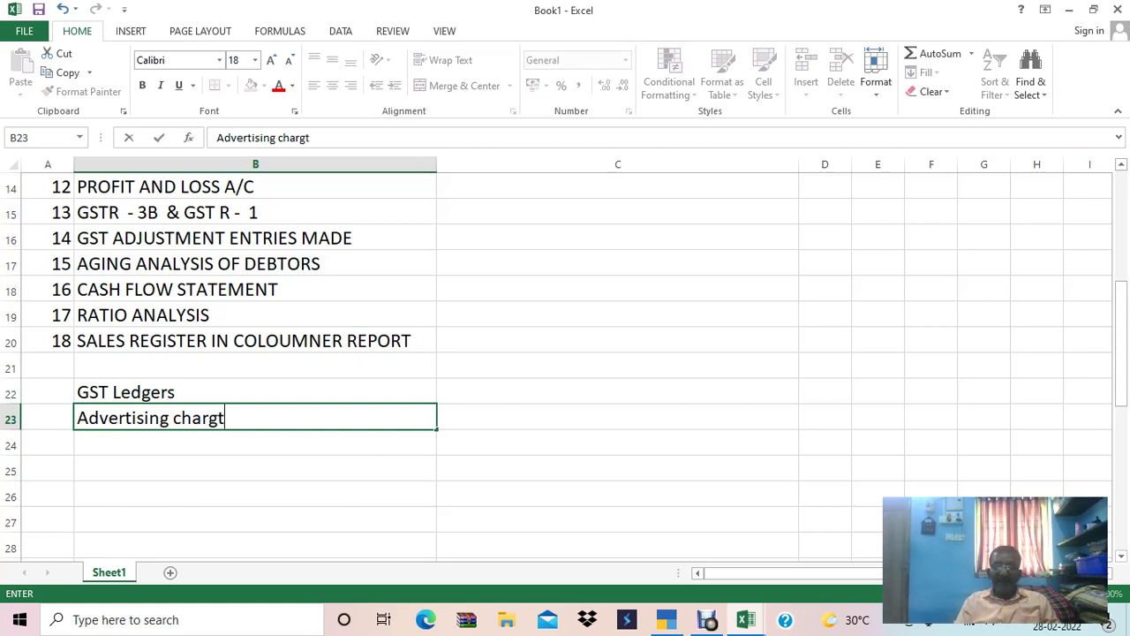
key(BackSpace)
text(es /.)
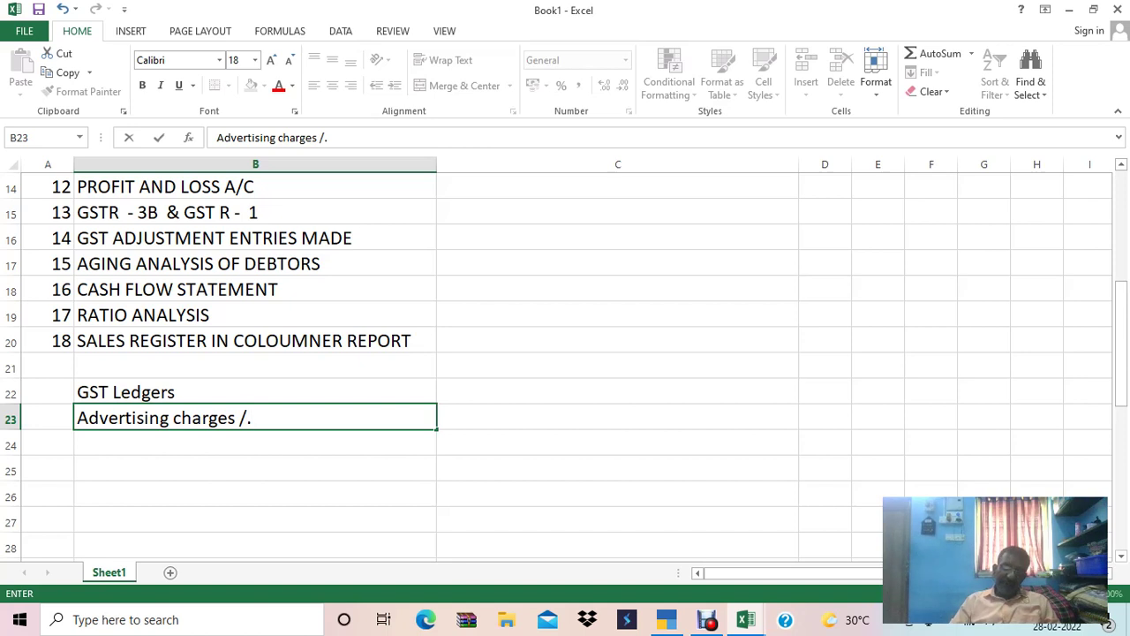
key(BackSpace)
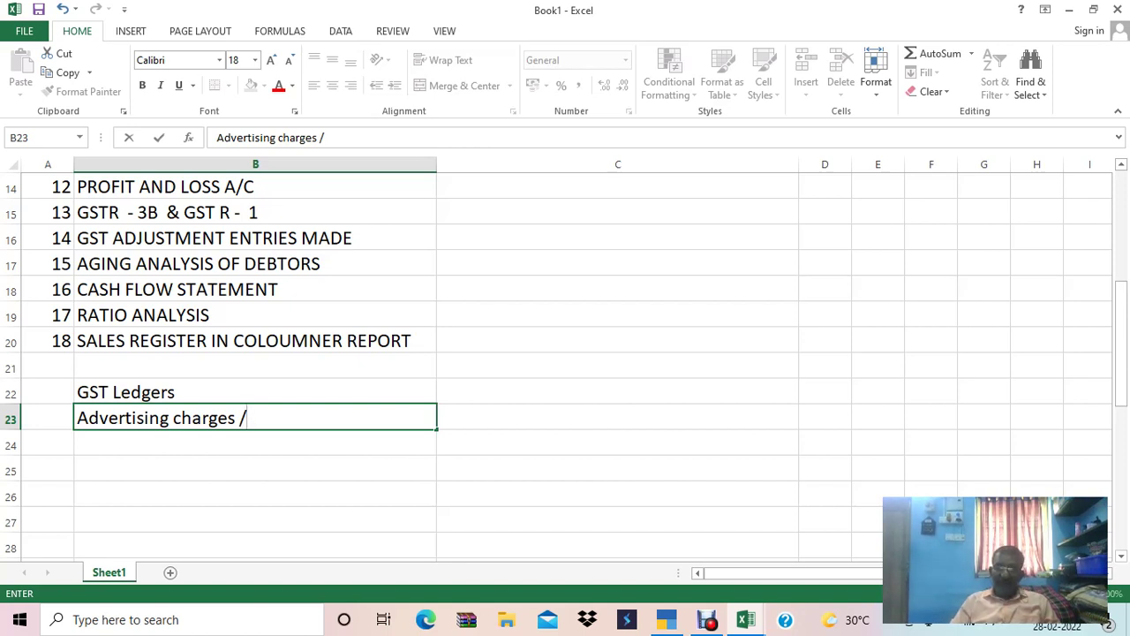
text(INdd)
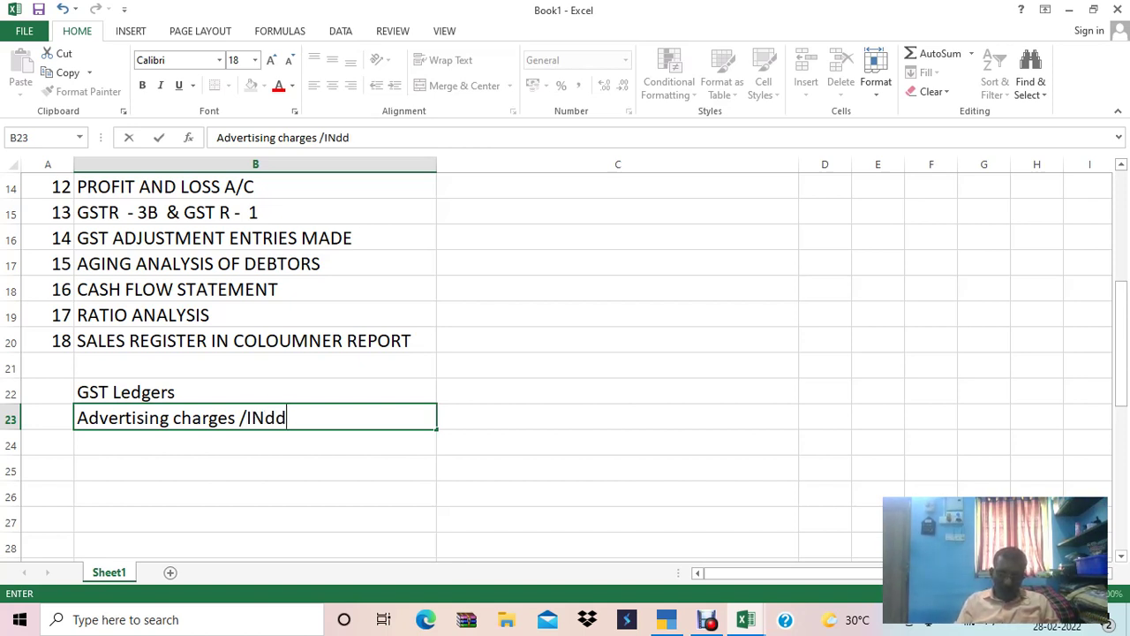
text(irect \)
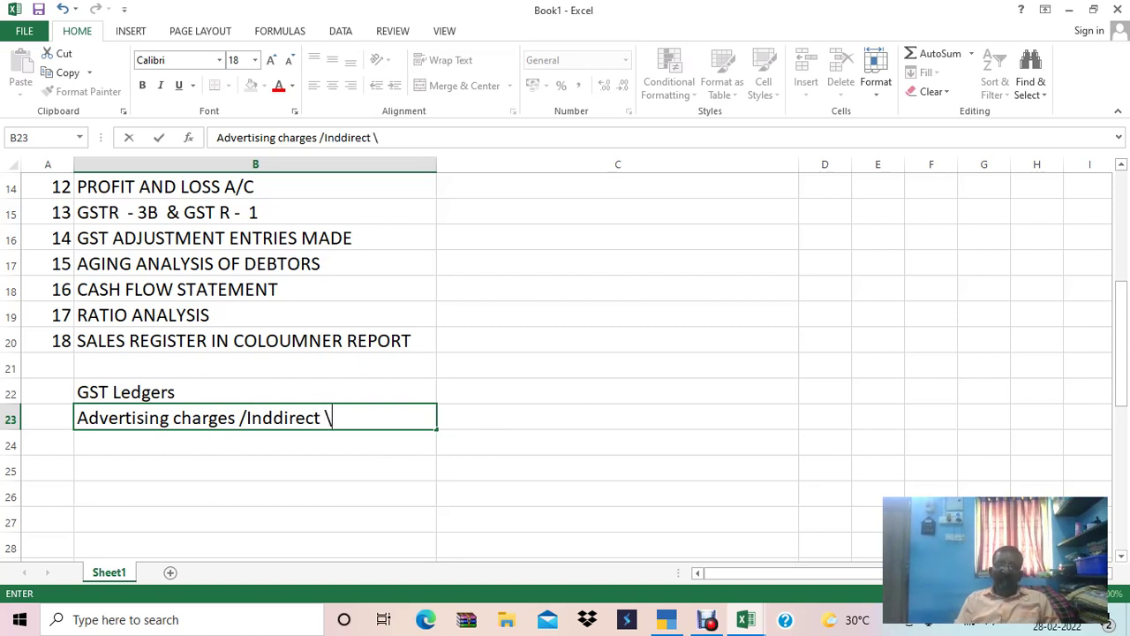
key(BackSpace)
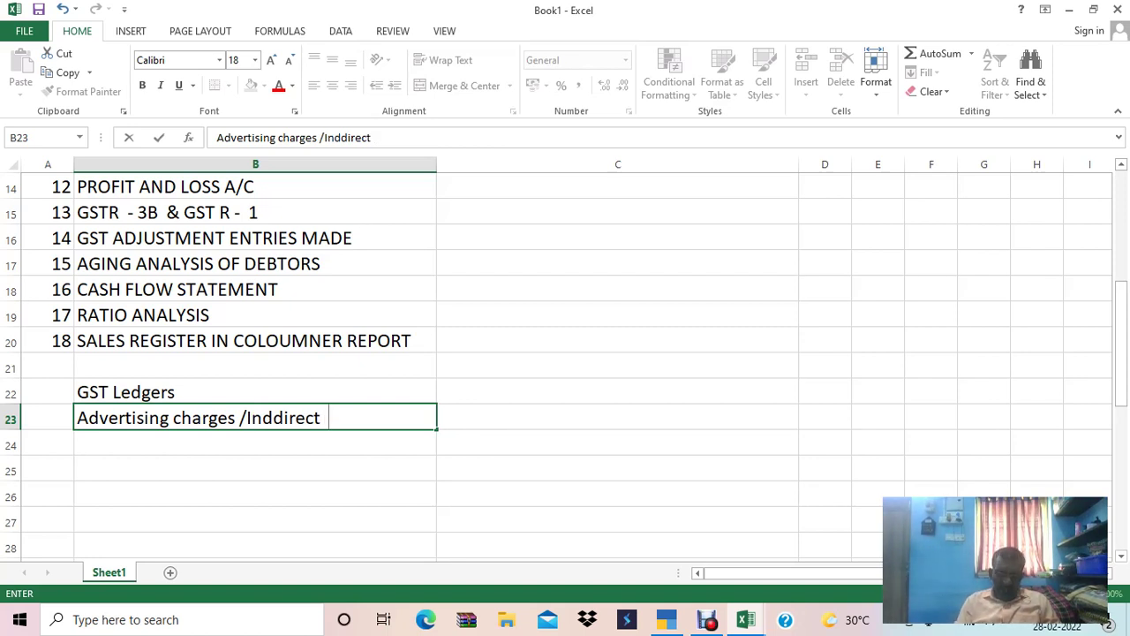
text(income)
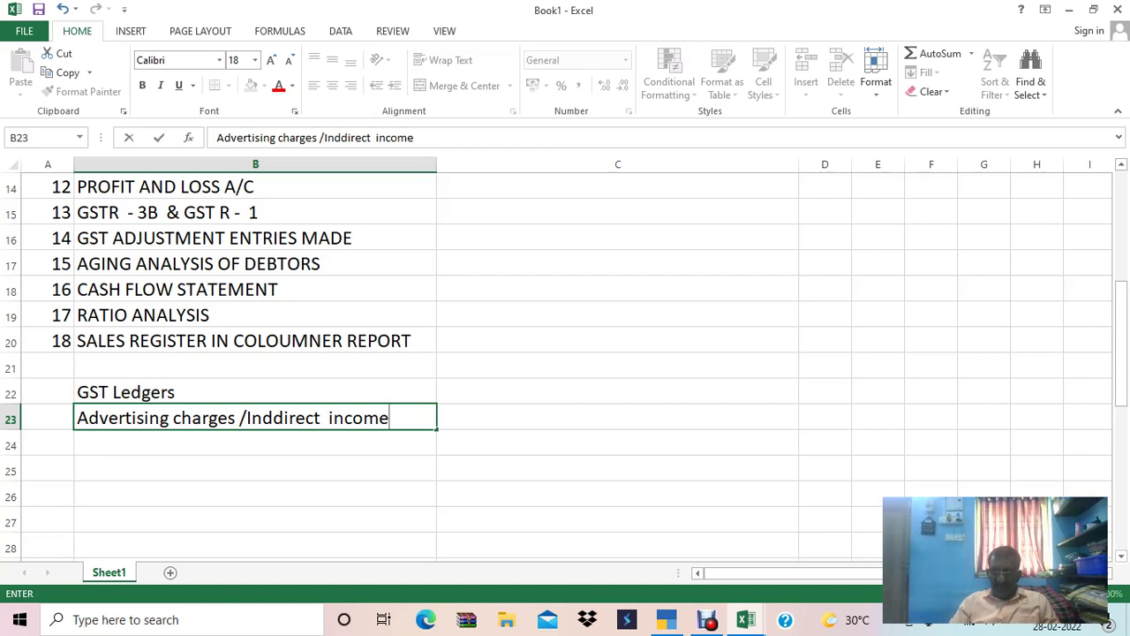
key(Return)
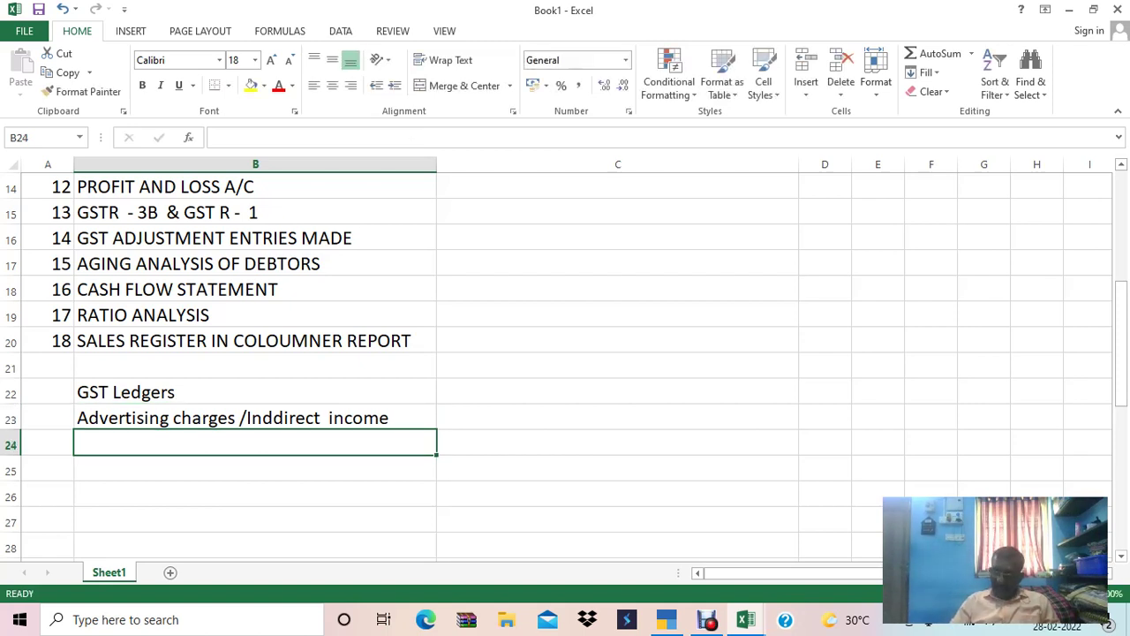
Add the 'OUTPUT CGST/Duties & taxes' line and copy it into the row below.
text(OUTPUT CGST)
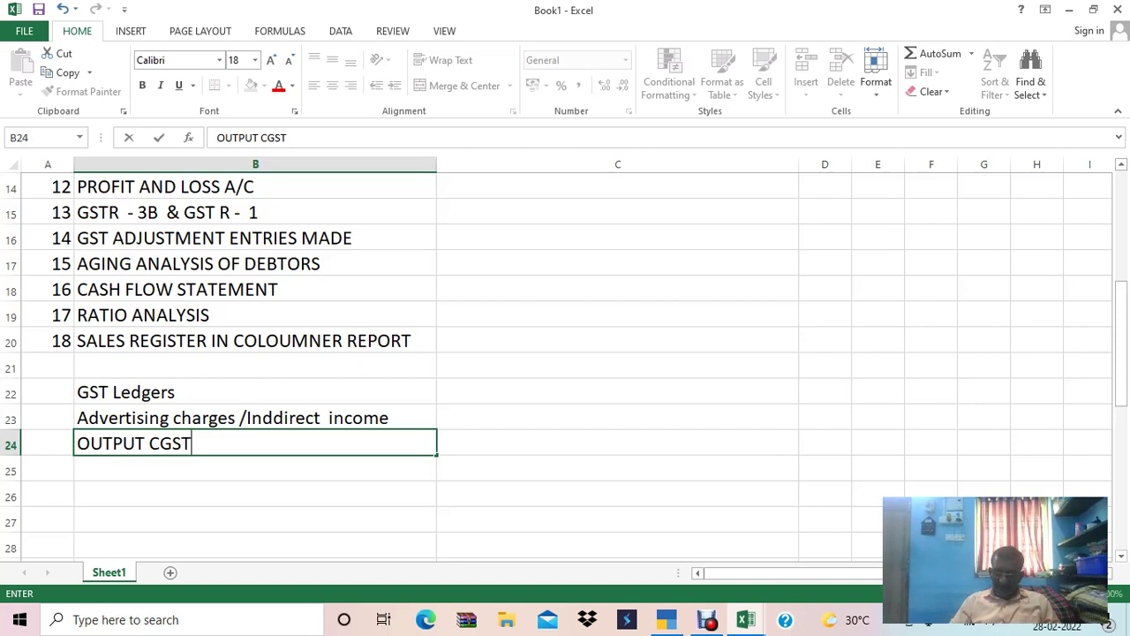
text(/)
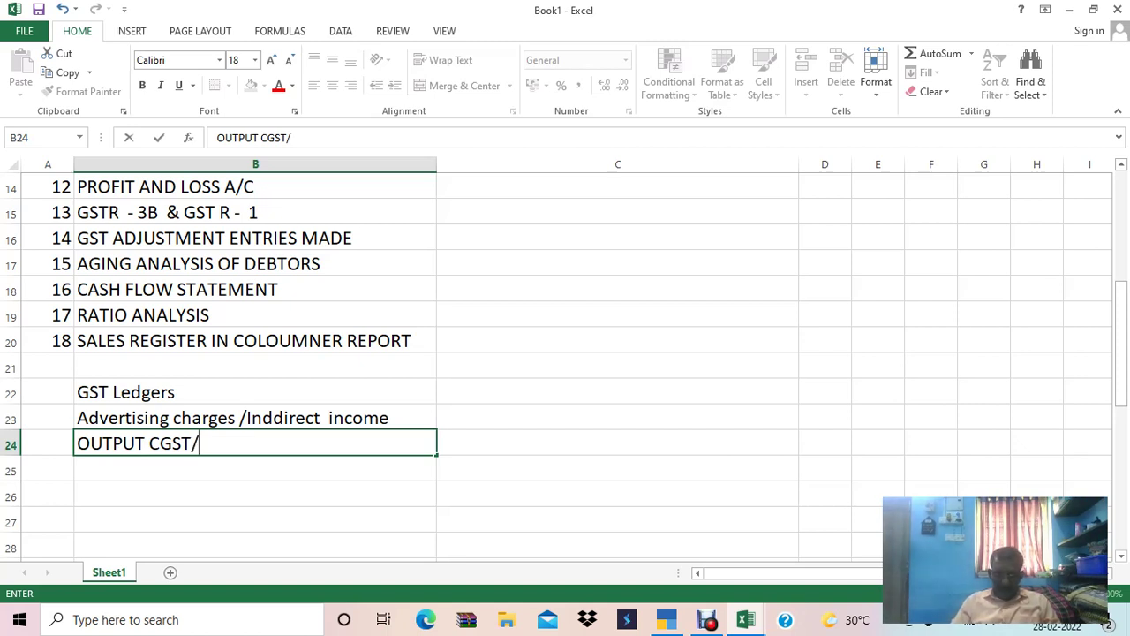
text(Duties & taxes)
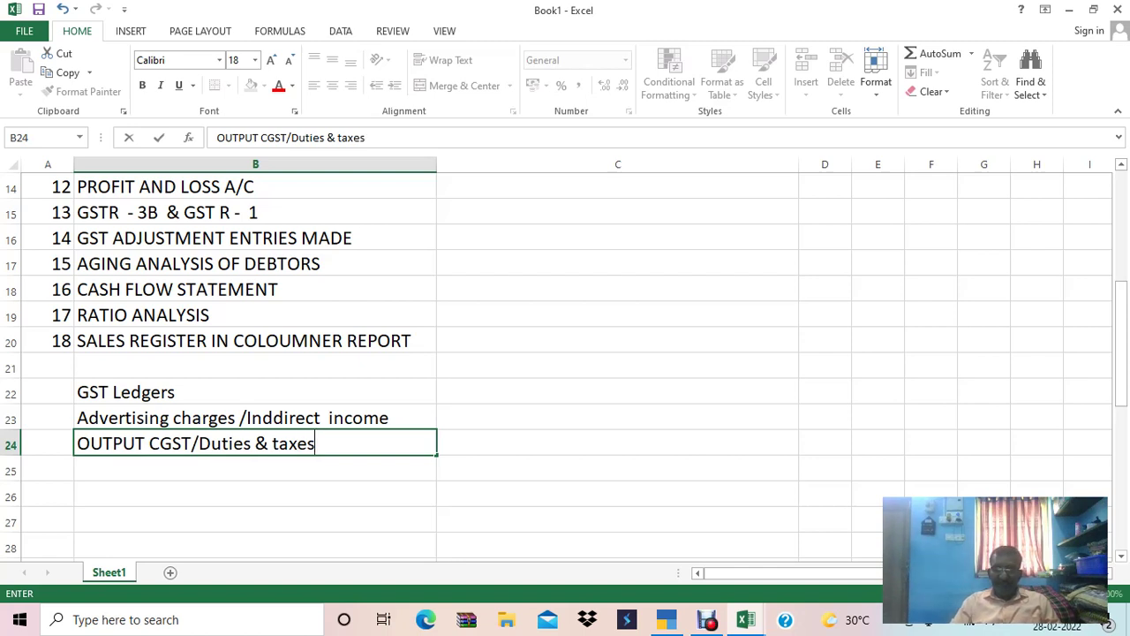
key(Return)
key(ctrl+d)
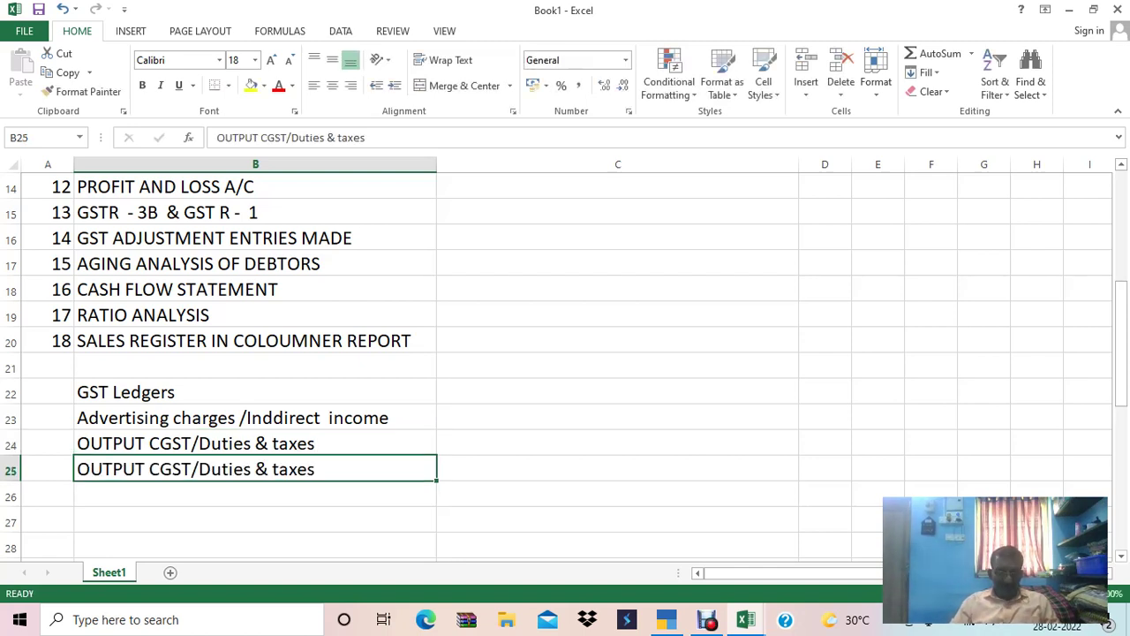
Change the copied row in B25 from OUTPUT CGST to OUTPUT SGST.
key(F2)
key(Left)
key(Left)
key(Left)
key(Left)
key(Left)
key(Left)
key(Left)
key(Left)
key(Left)
key(Left)
key(Left)
key(Left)
key(Left)
key(Left)
key(Left)
key(Left)
key(Left)
key(Left)
text(s)
key(Delete)
key(Return)
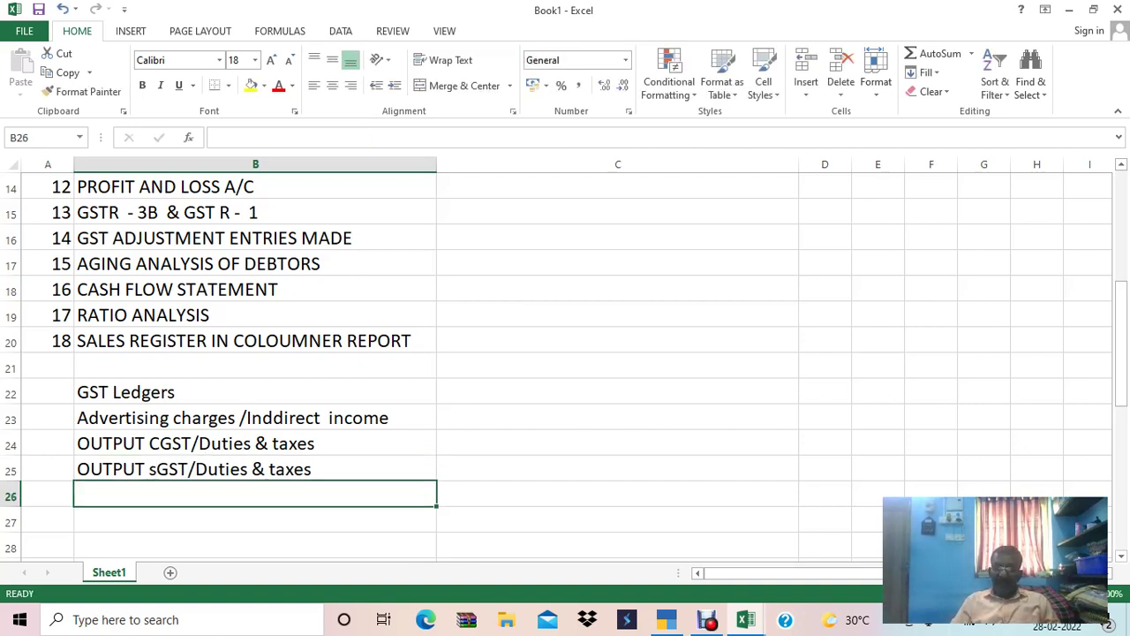
Copy the line into row 26 and edit it to 'OUTPUT IGST/Duties & taxes'.
key(ctrl+d)
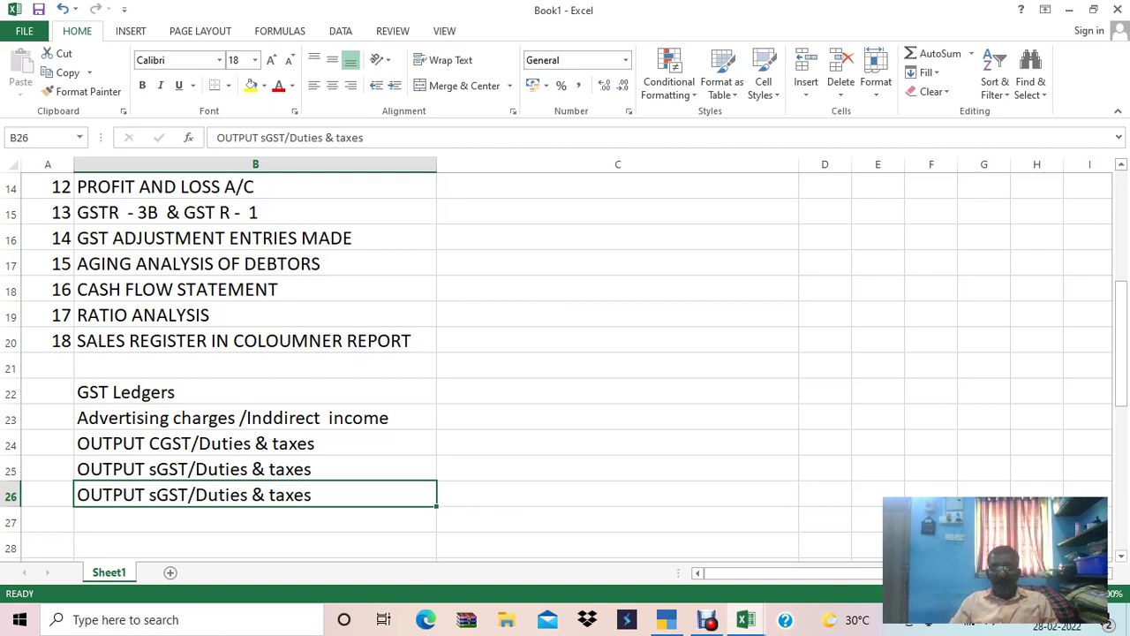
key(F2)
key(Left)
key(Left)
key(Left)
key(Left)
key(Left)
key(Left)
key(Left)
key(Left)
key(Left)
key(Left)
key(Left)
key(Left)
key(Left)
key(Left)
key(Left)
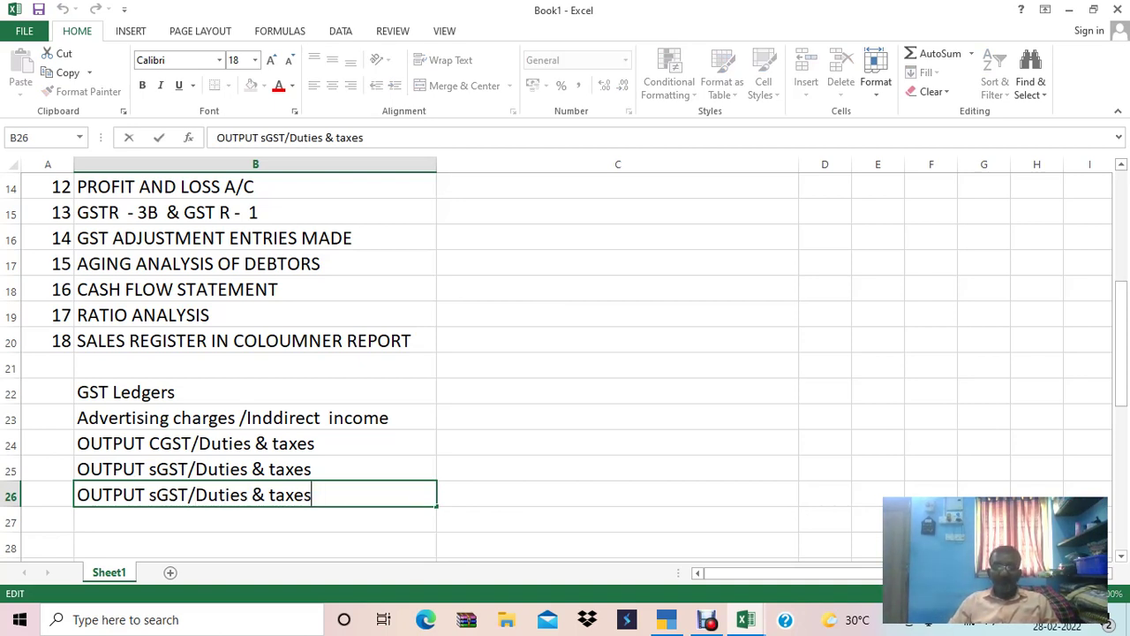
key(BackSpace)
key(BackSpace)
key(BackSpace)
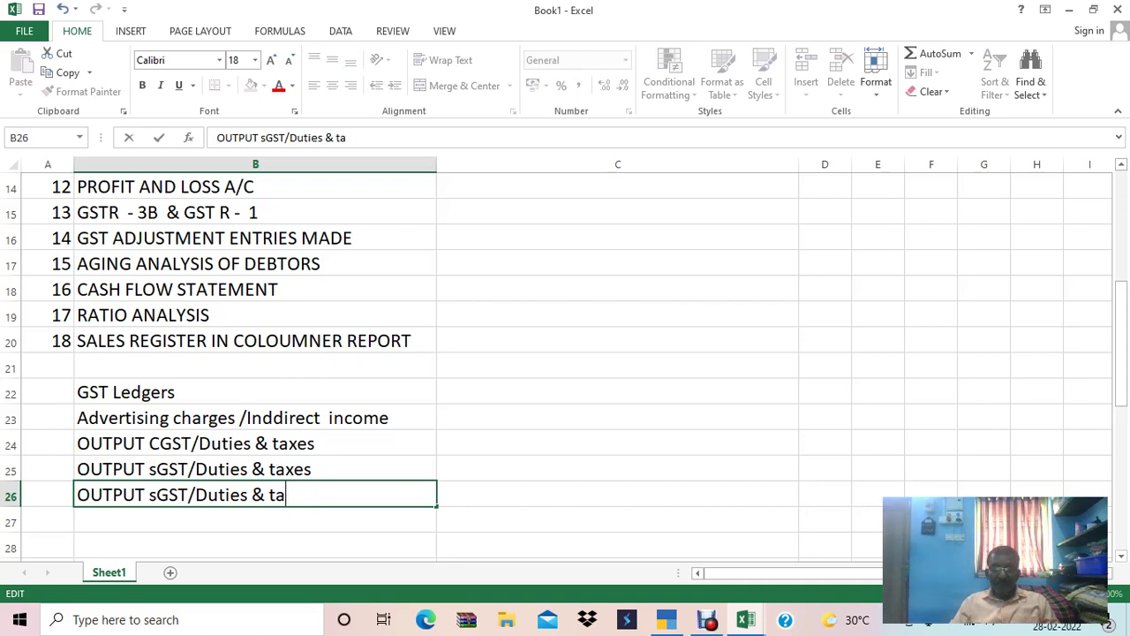
text(xes)
key(ctrl+Return)
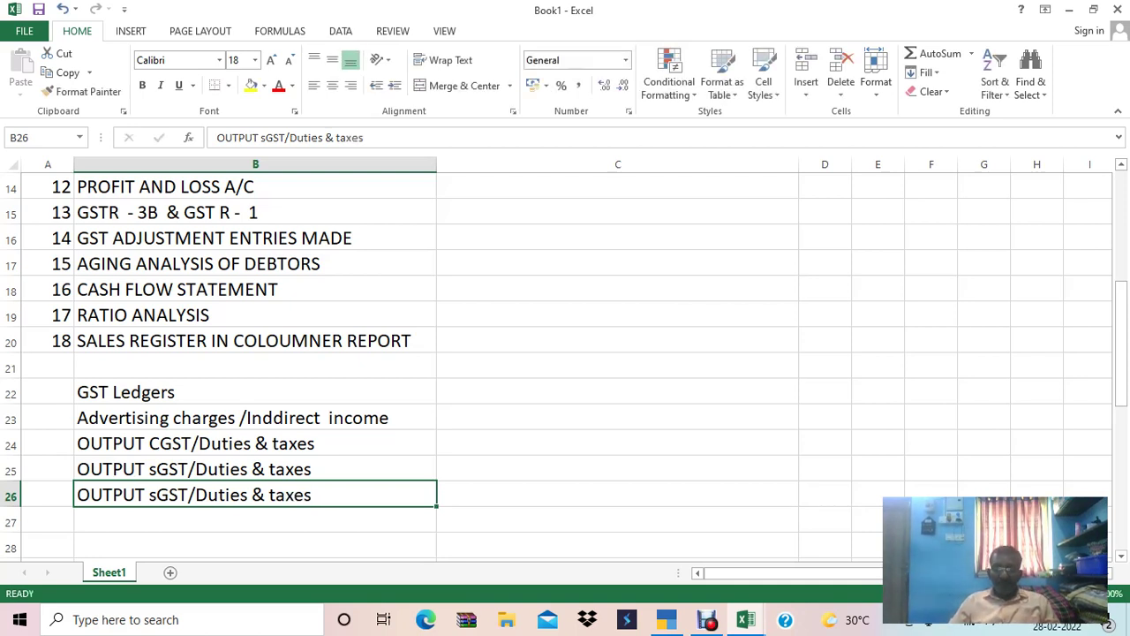
key(Down)
key(Up)
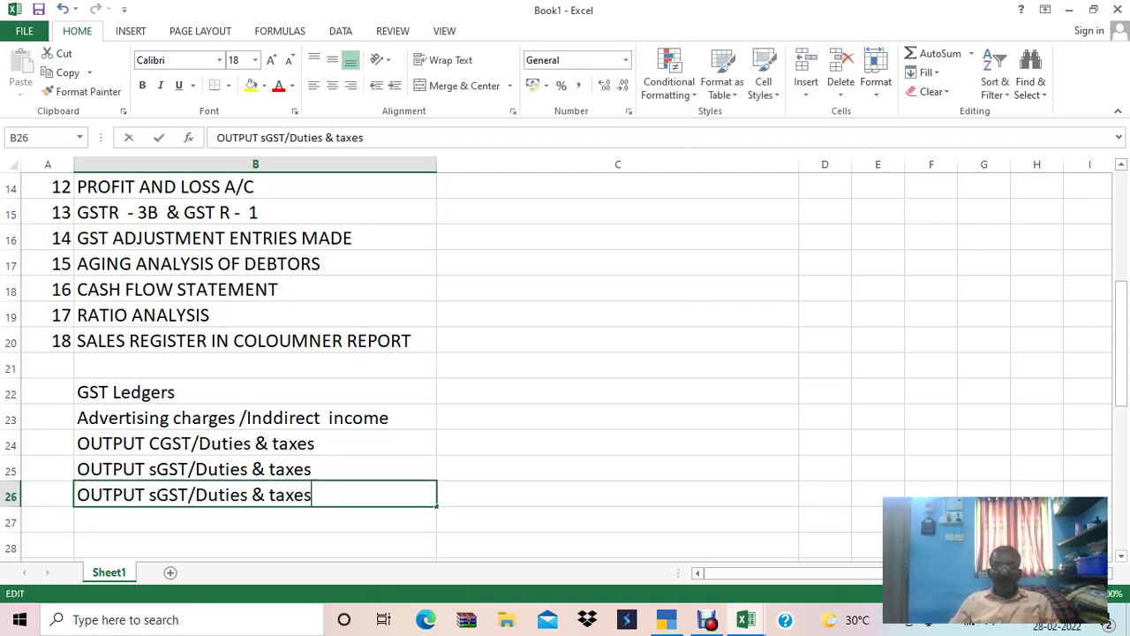
key(F2)
key(Left)
key(Left)
key(Left)
key(Left)
key(Left)
key(Left)
key(Left)
key(Left)
key(Left)
key(Left)
key(Left)
key(Left)
key(Left)
key(Left)
key(Left)
key(Left)
key(Left)
key(Left)
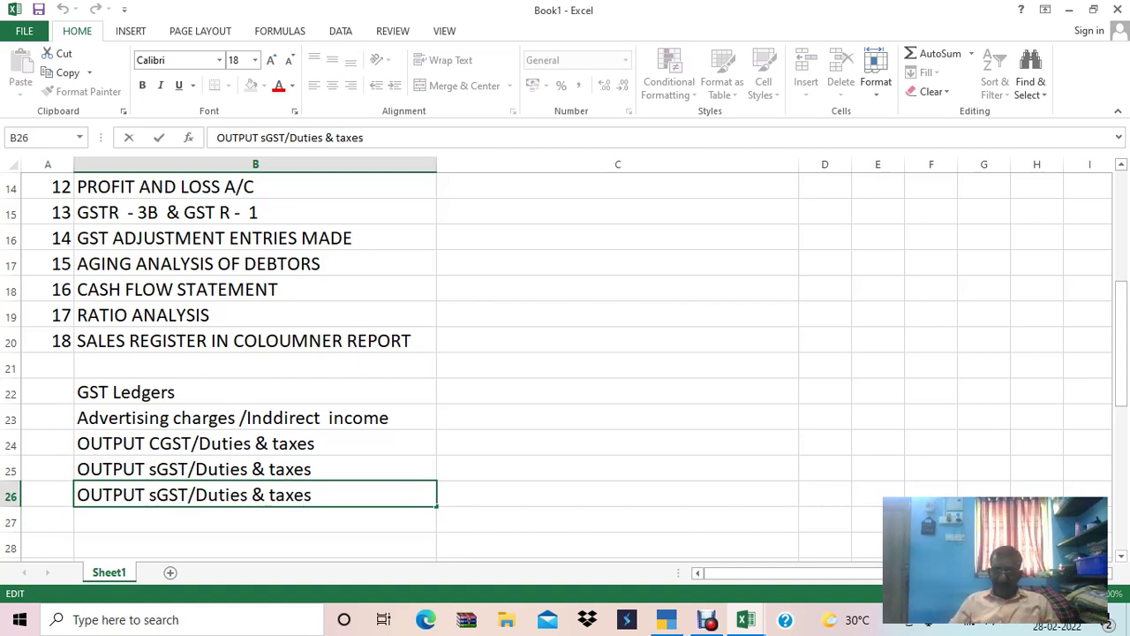
key(BackSpace)
text(I)
key(Return)
Correct the lowercase 'sGST' to 'OUTPUT SGST' and move to empty cell B27.
key(Up)
key(Up)
key(F2)
key(Left)
key(Left)
key(Left)
key(Left)
key(Left)
key(Left)
key(Left)
key(Left)
key(Left)
key(Left)
key(Left)
key(Left)
key(Left)
key(Left)
key(Left)
key(Left)
key(Left)
key(Left)
key(BackSpace)
text(S)
key(Return)
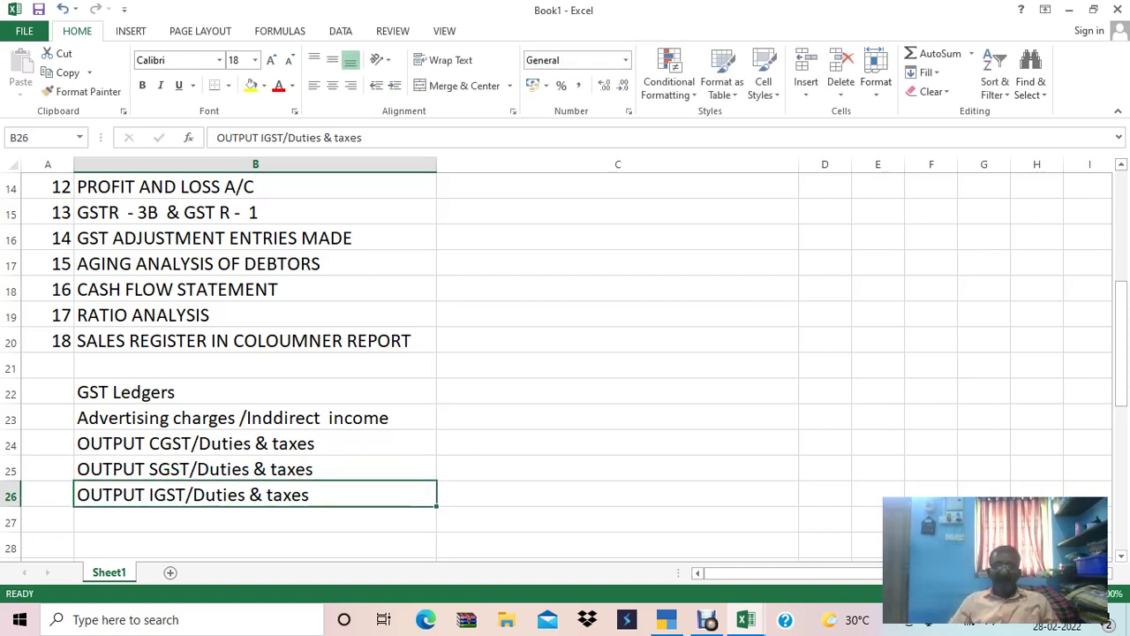
click(255, 520)
Enter 'CGST PAYABLE/C.L' in cell B27.
text(cgs)
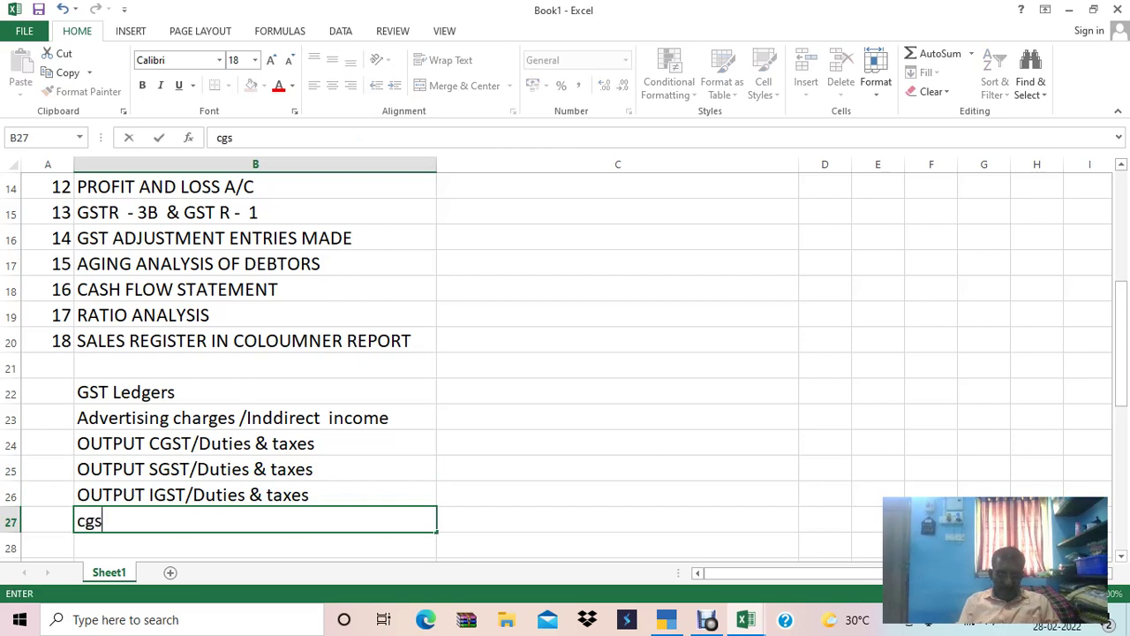
text(t pa)
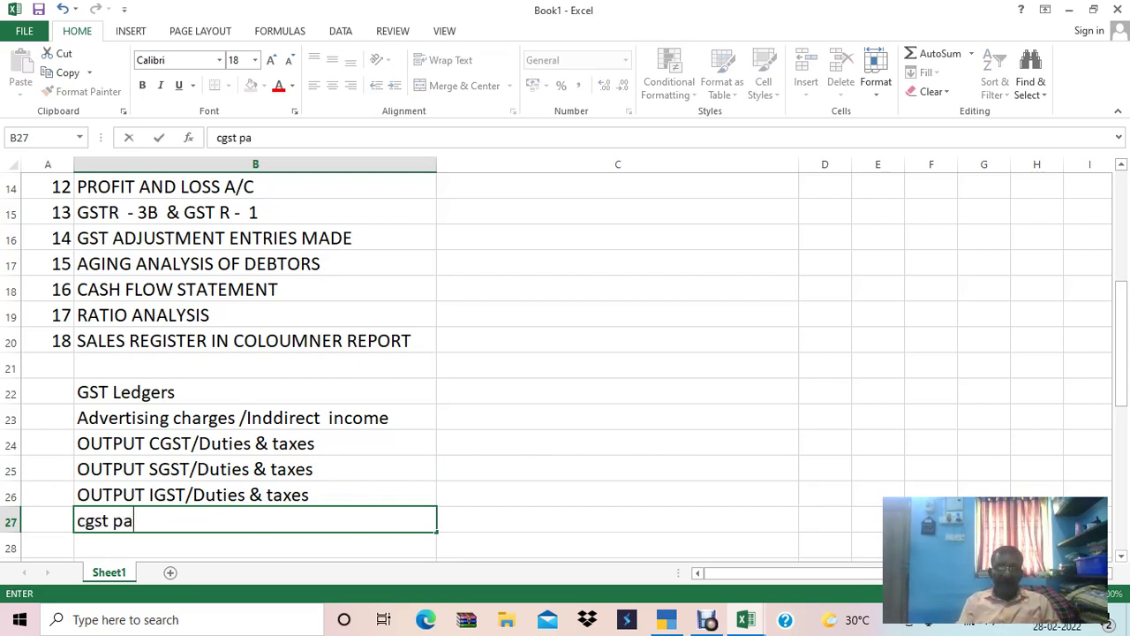
key(Escape)
text(C)
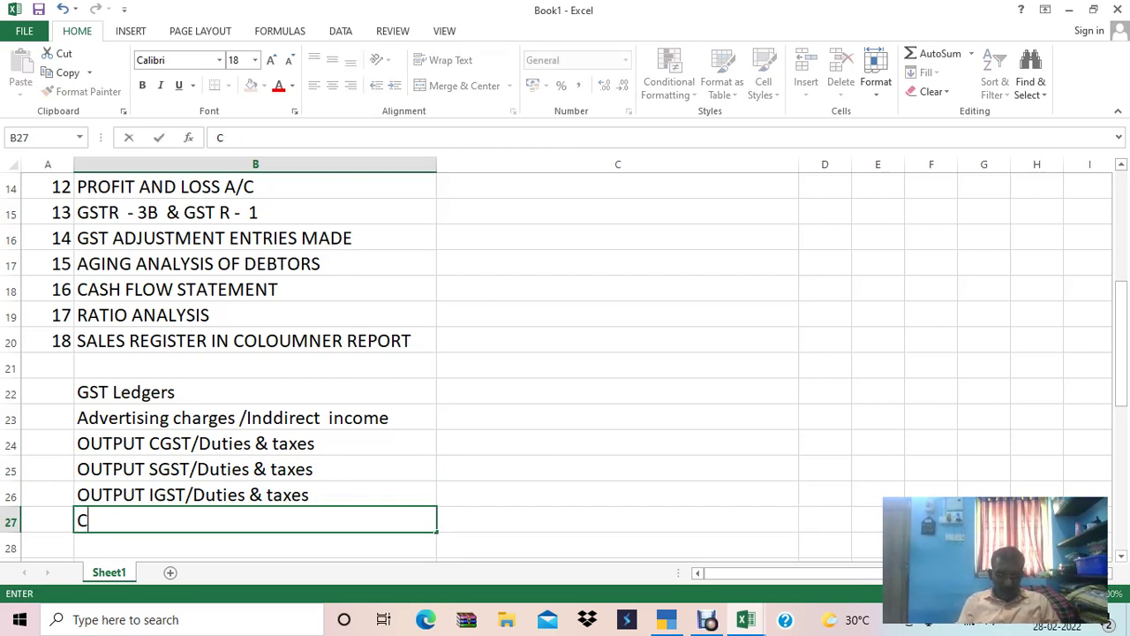
text(GST PA)
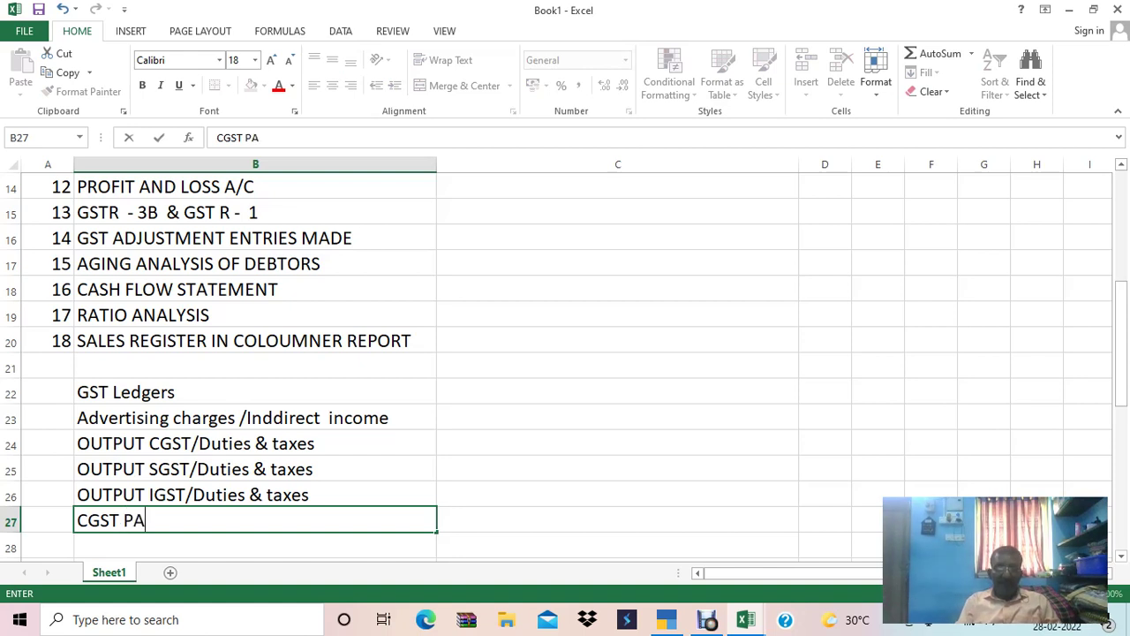
text(YABLE)
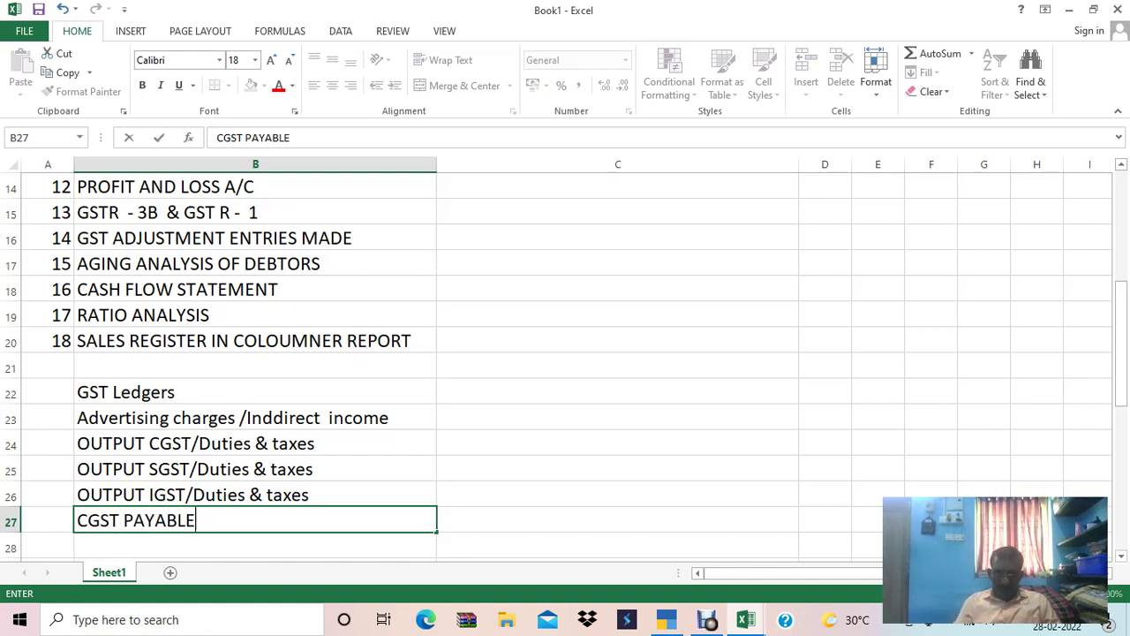
key(Return)
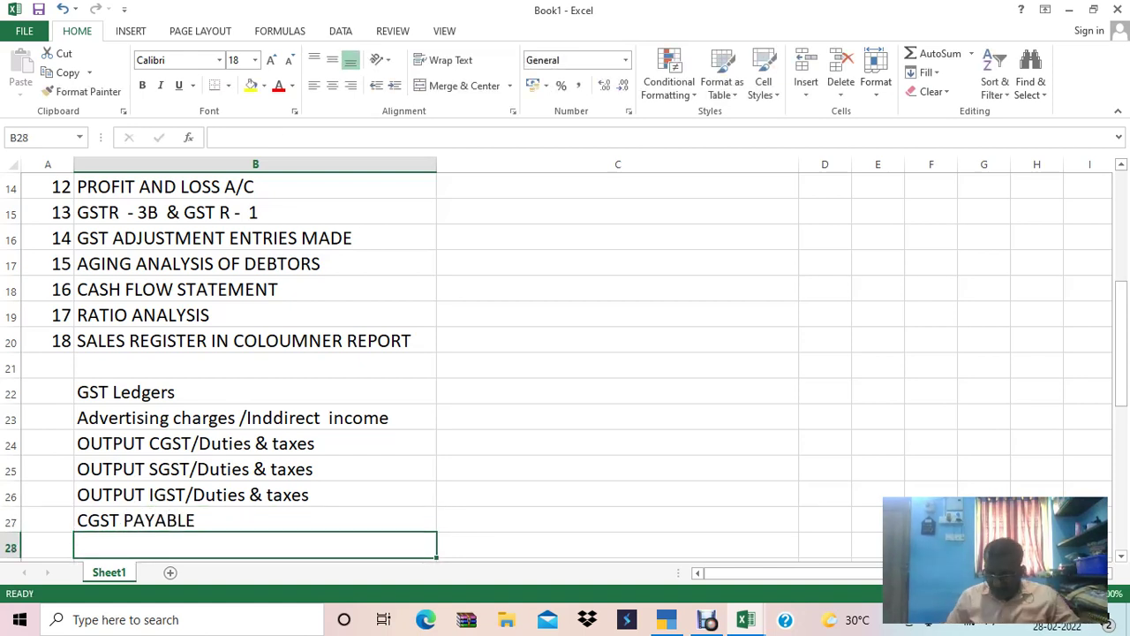
key(Down)
key(Down)
key(Down)
key(Down)
key(Down)
key(Up)
key(Up)
key(Up)
key(Up)
key(Up)
key(Up)
key(F2)
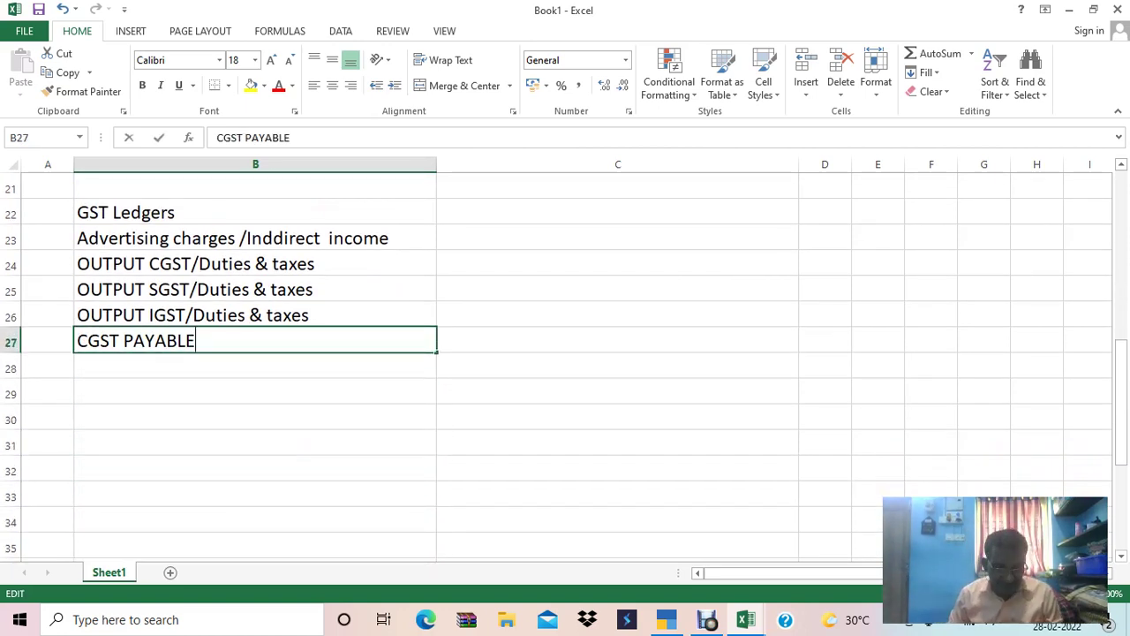
text(/C.L.)
key(Return)
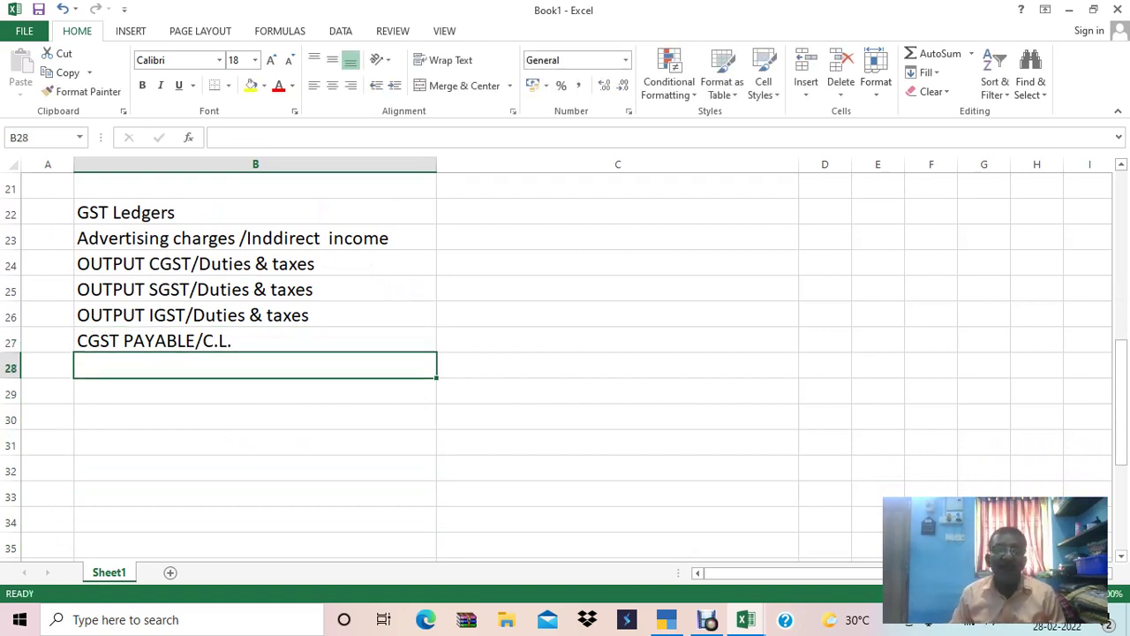
Add 'SGST PAYABLE /C.L.' and 'IGST PAYABLE/C.L.' in B28 and B29.
text(SGST )
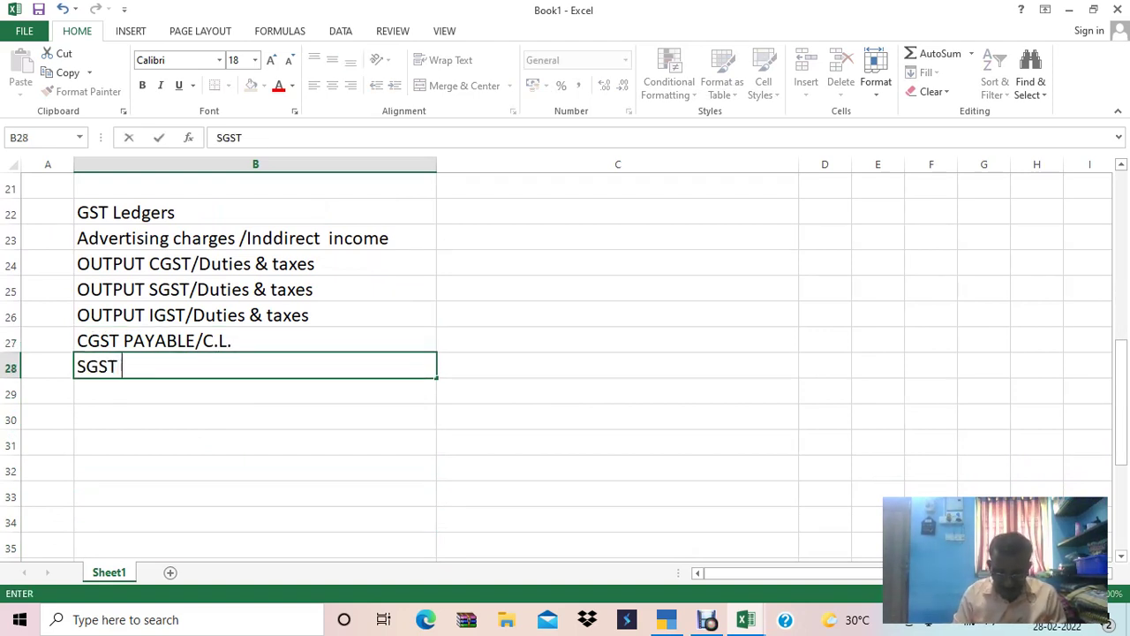
text(PAYABLE /)
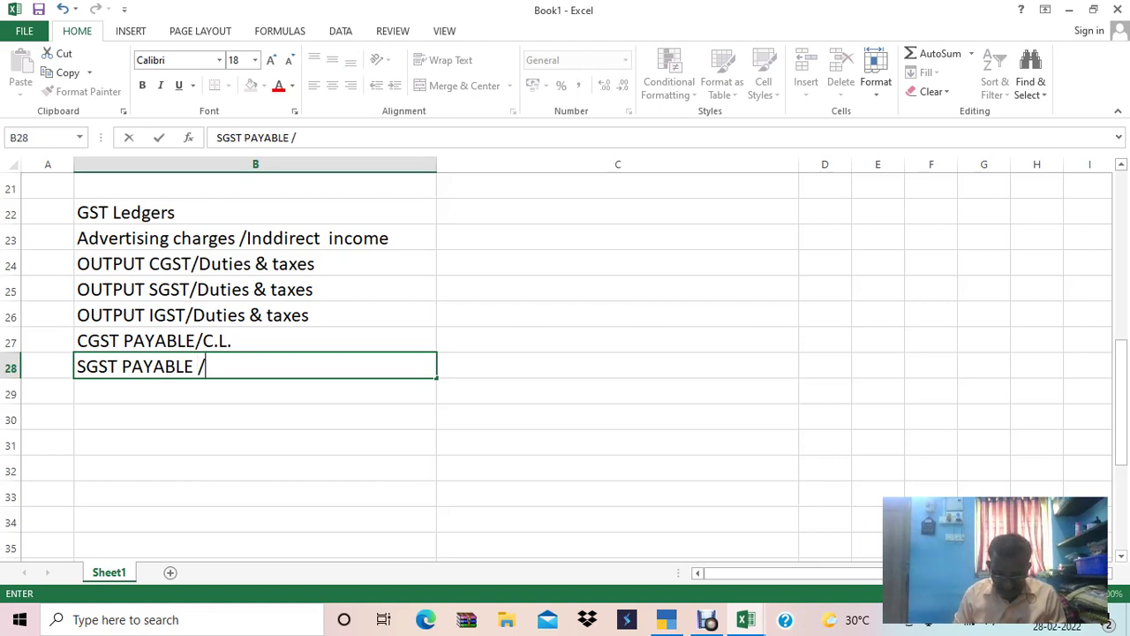
text(C.L.)
key(Return)
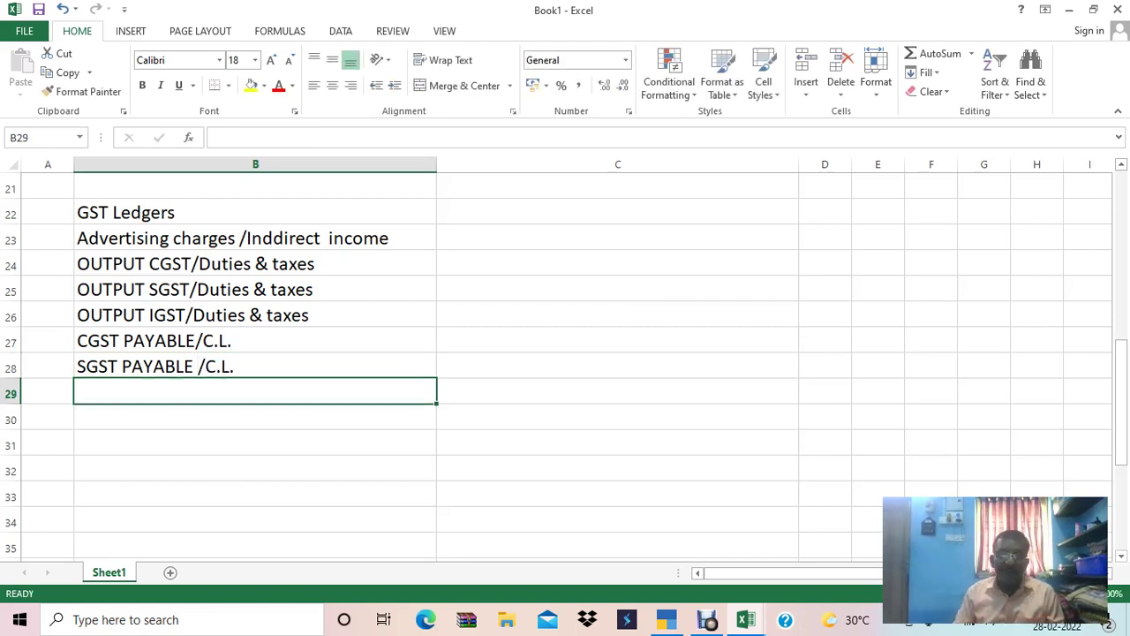
text(IGST PAYABLKE/)
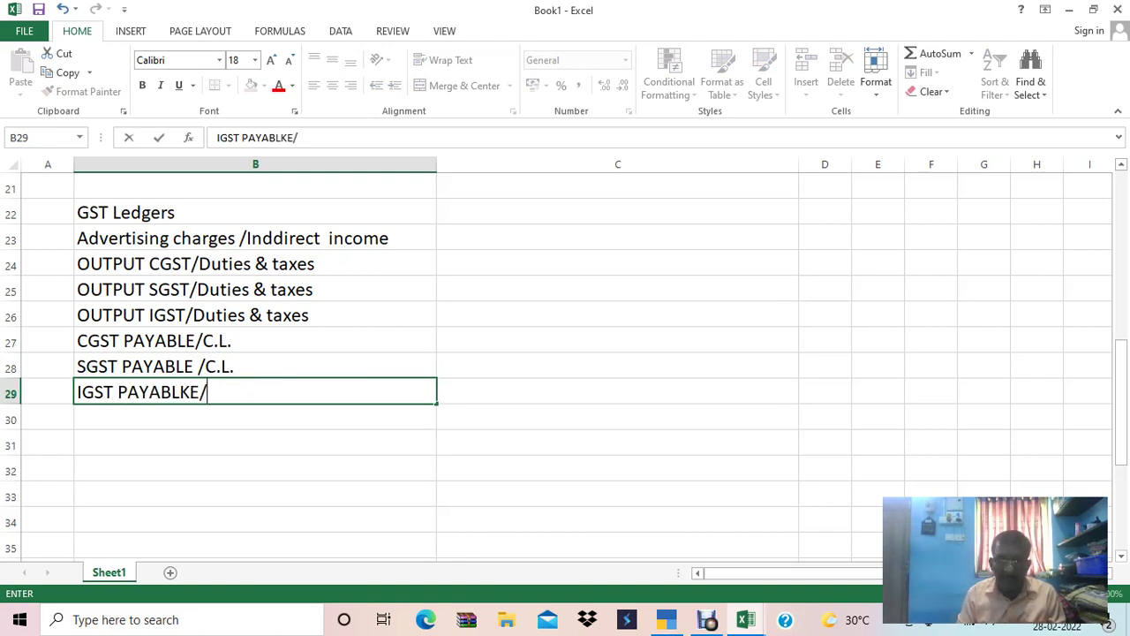
key(BackSpace)
key(BackSpace)
key(BackSpace)
text(E/C.L.)
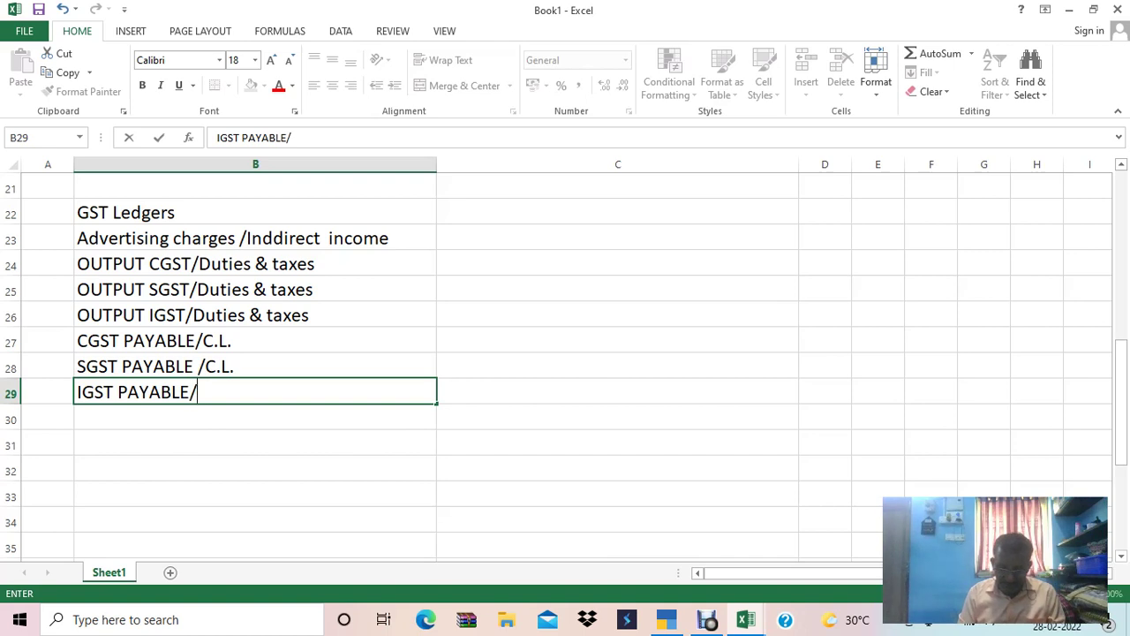
key(Return)
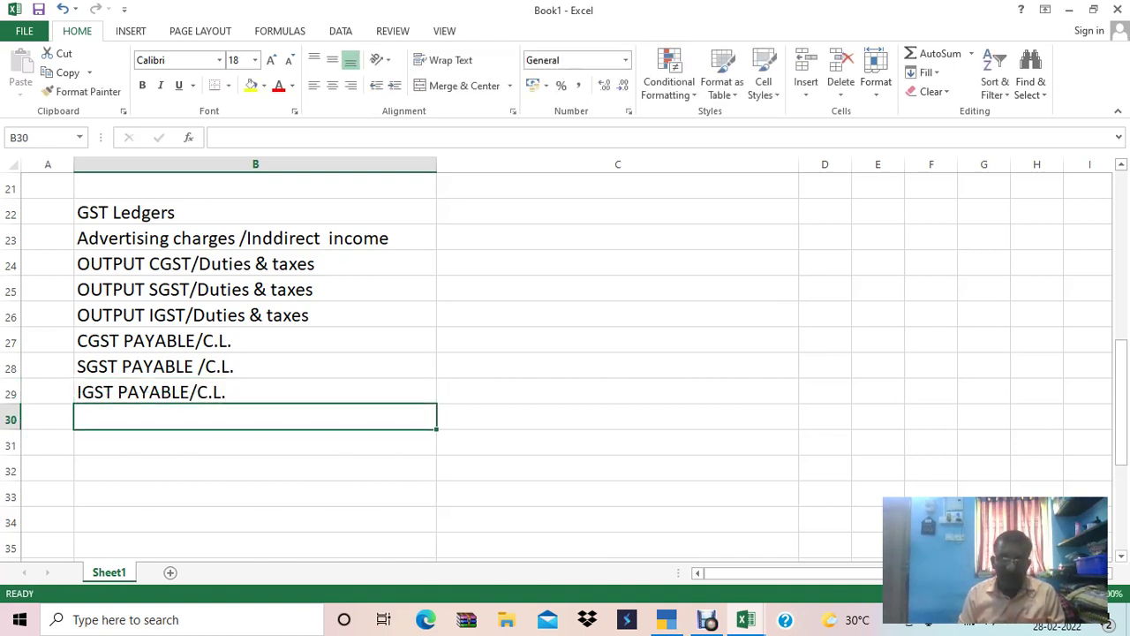
Add the Round off / Indirect expenses line in B30 and return to TallyPrime.
text(Ro)
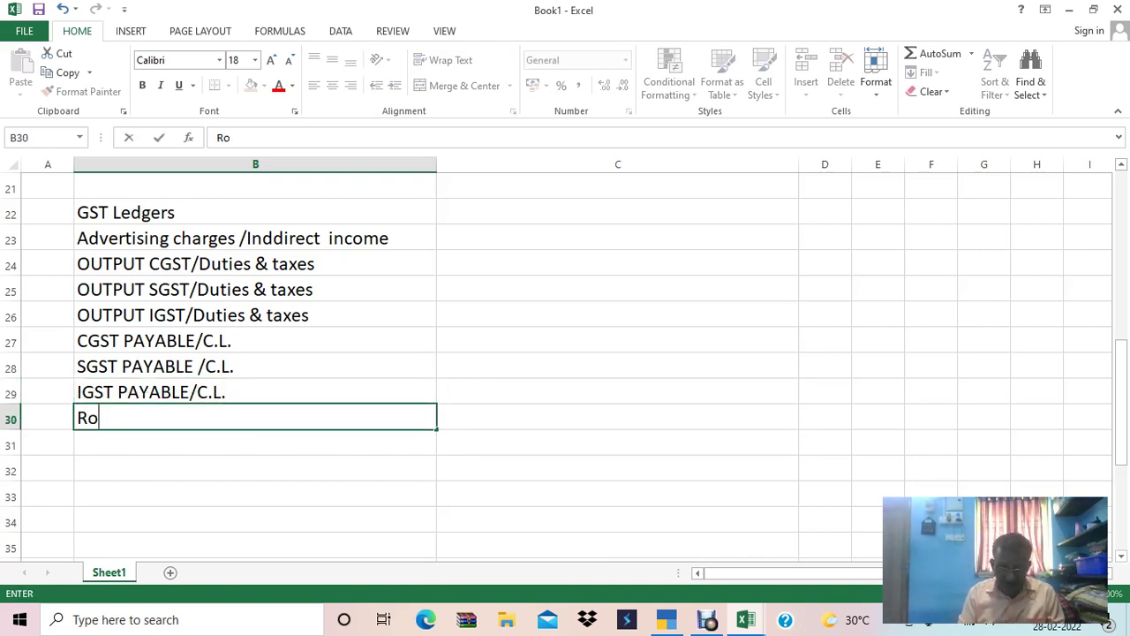
text(und off /Indirect exep)
key(BackSpace)
key(BackSpace)
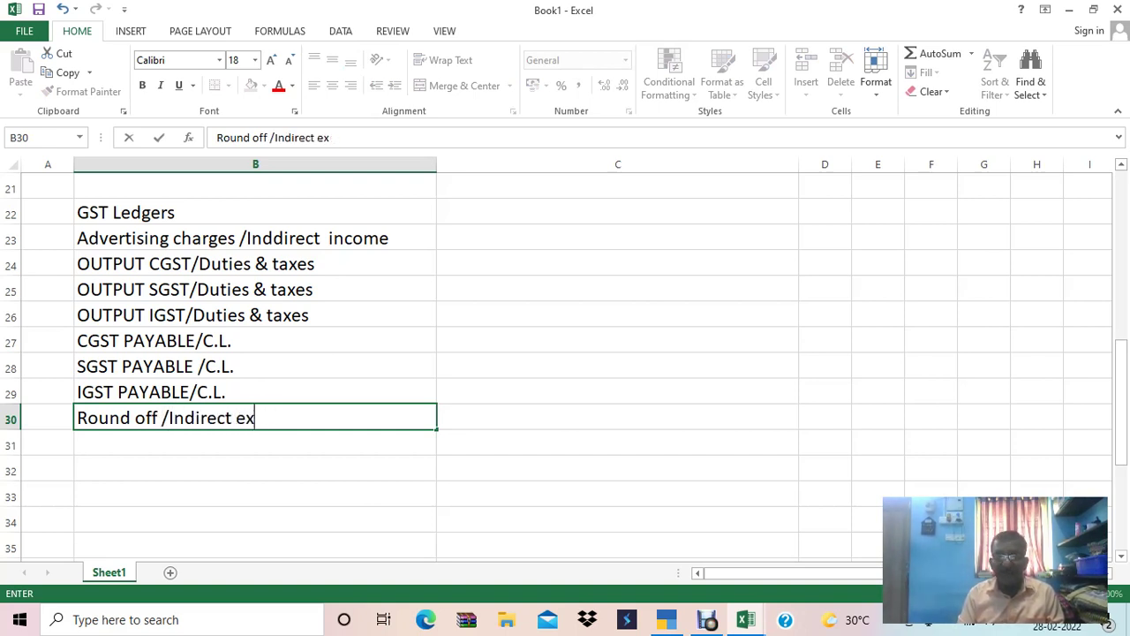
text(pneses)
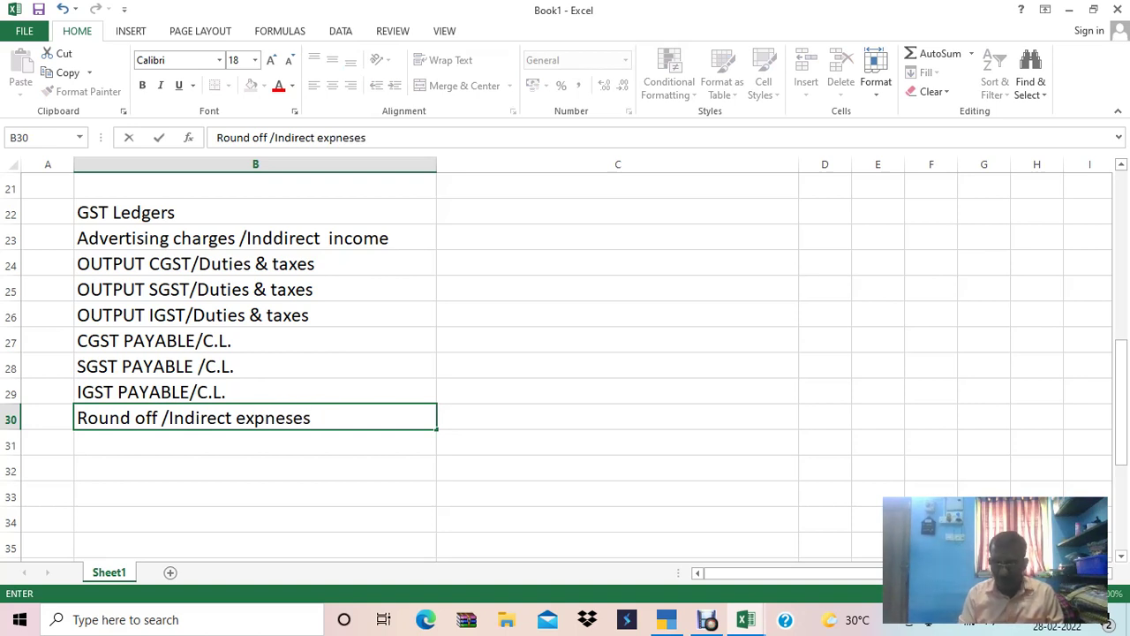
text( - GST 2 TIME S )
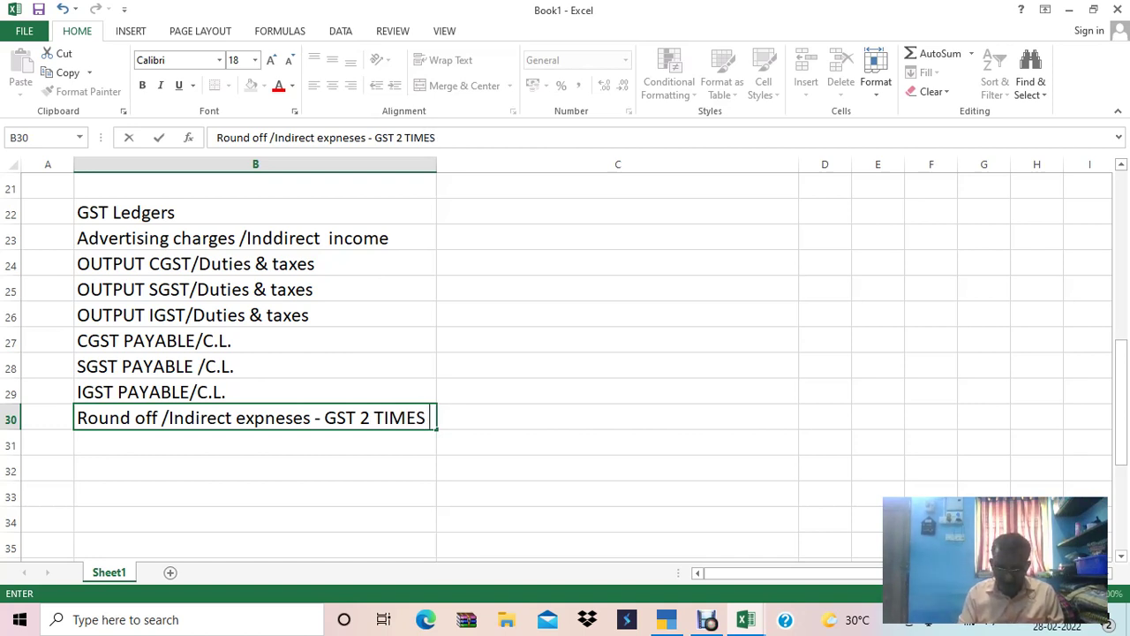
text(N.A., )
text(N.A.)
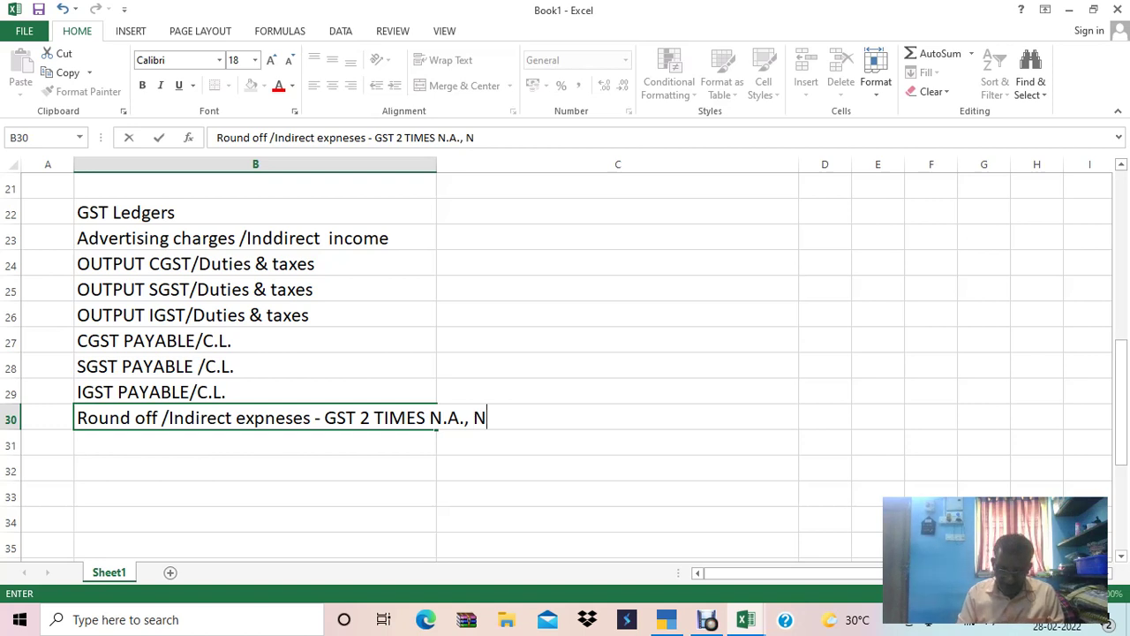
key(Return)
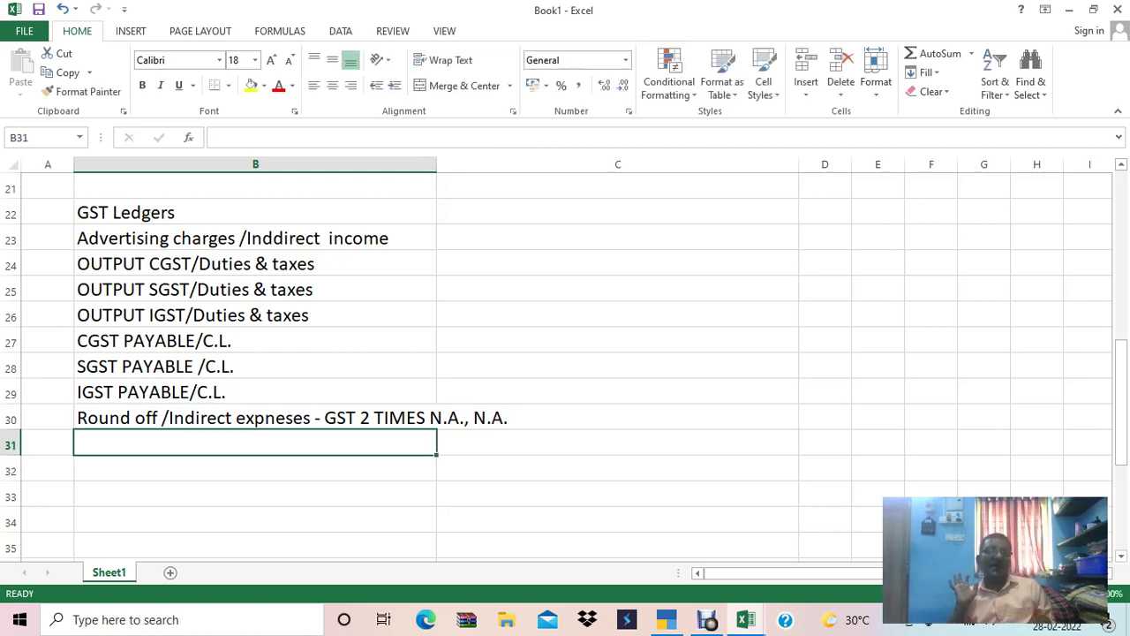
key(Up)
key(Up)
key(Up)
key(Up)
key(Up)
key(Up)
key(Up)
key(Up)
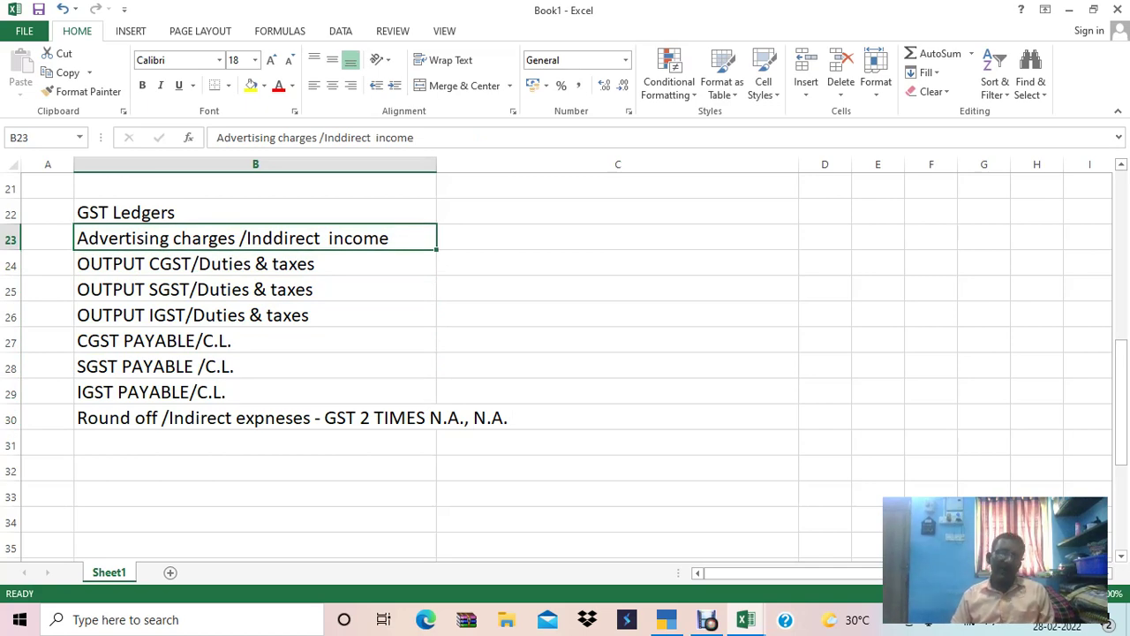
key(alt+Tab)
key(alt+Tab)
key(alt+Tab)
key(alt+Tab)
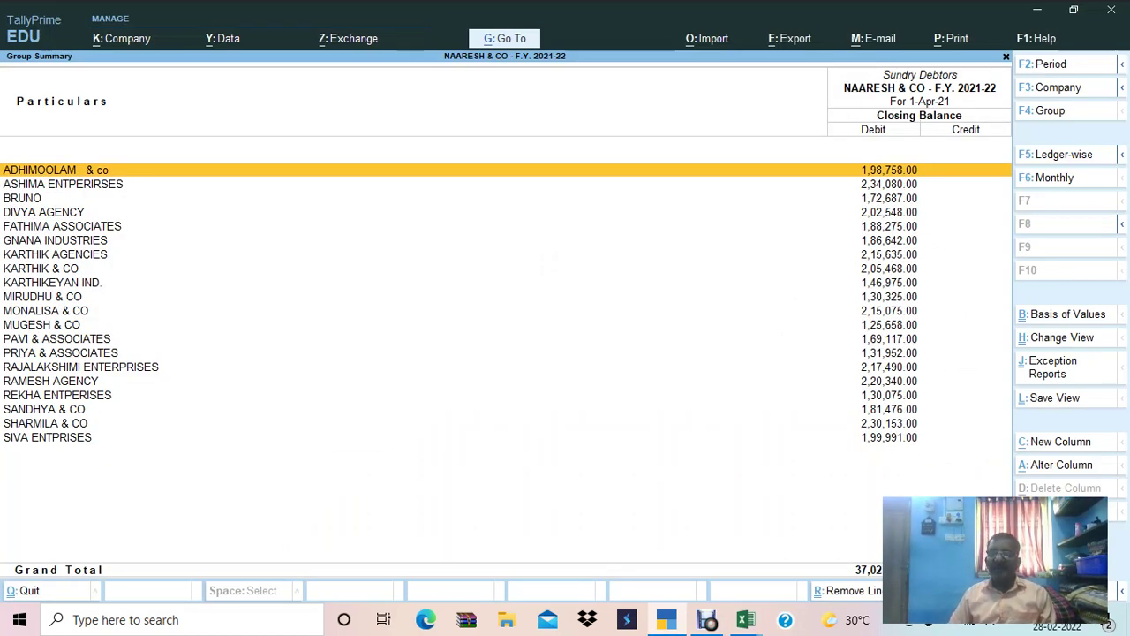
key(Escape)
key(Escape)
Open a new ledger creation form from the Gateway of Tally's Create menu.
key(Up)
key(Up)
key(Up)
key(Up)
key(Up)
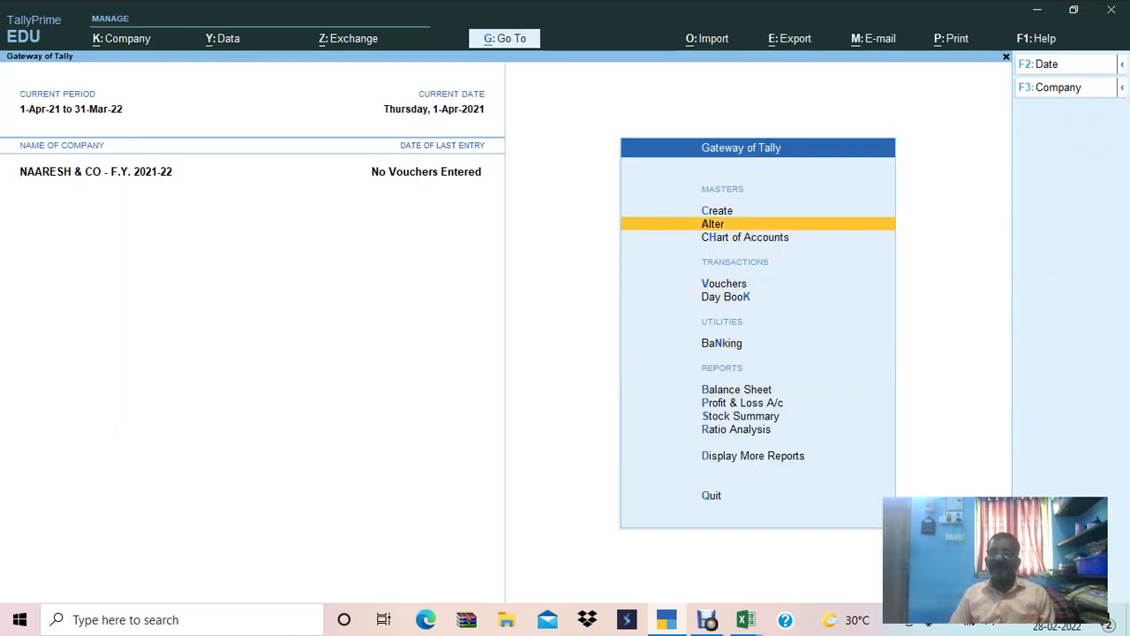
key(Up)
key(Return)
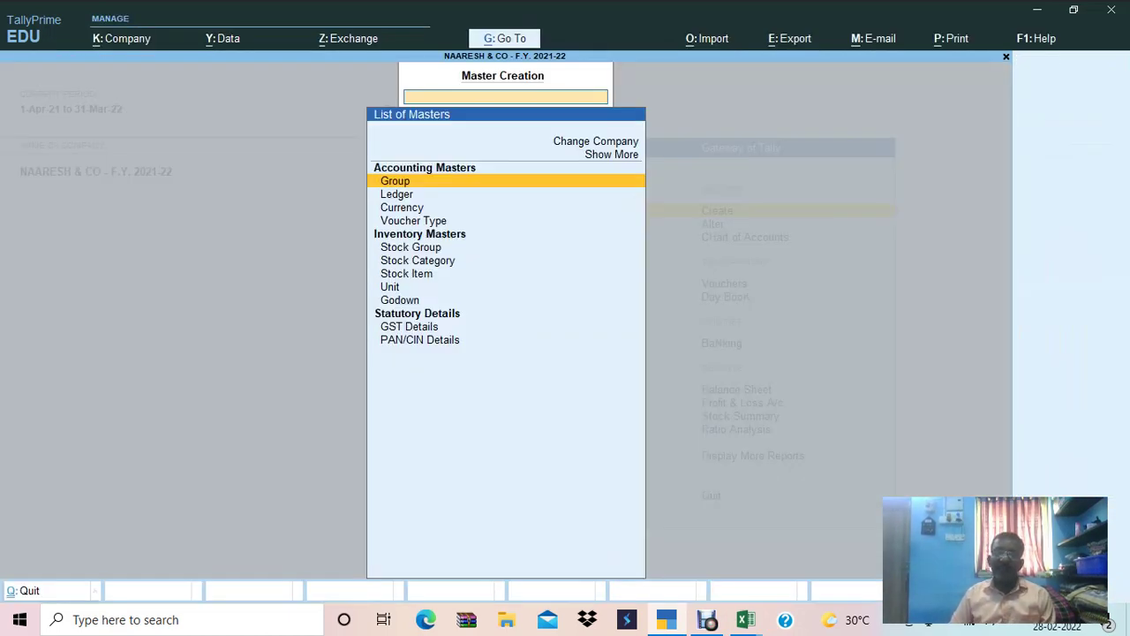
key(Down)
key(Return)
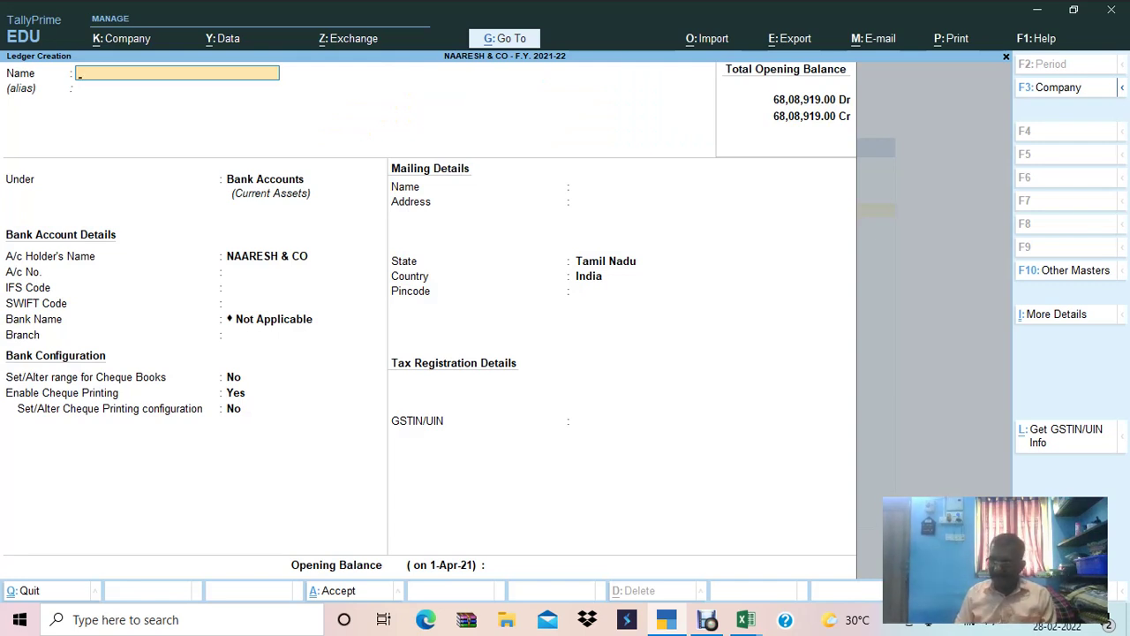
Name the ledger ADVERTISING CHARGES and place it under Direct Incomes.
text(GST)
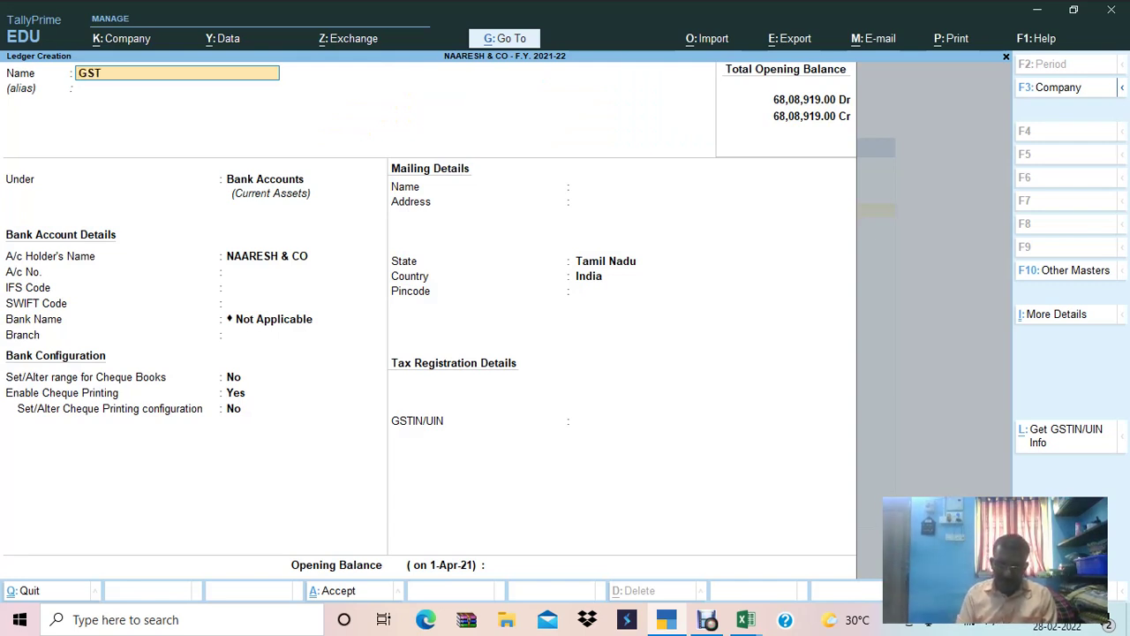
key(alt+Tab)
key(alt+Tab)
key(alt+Tab)
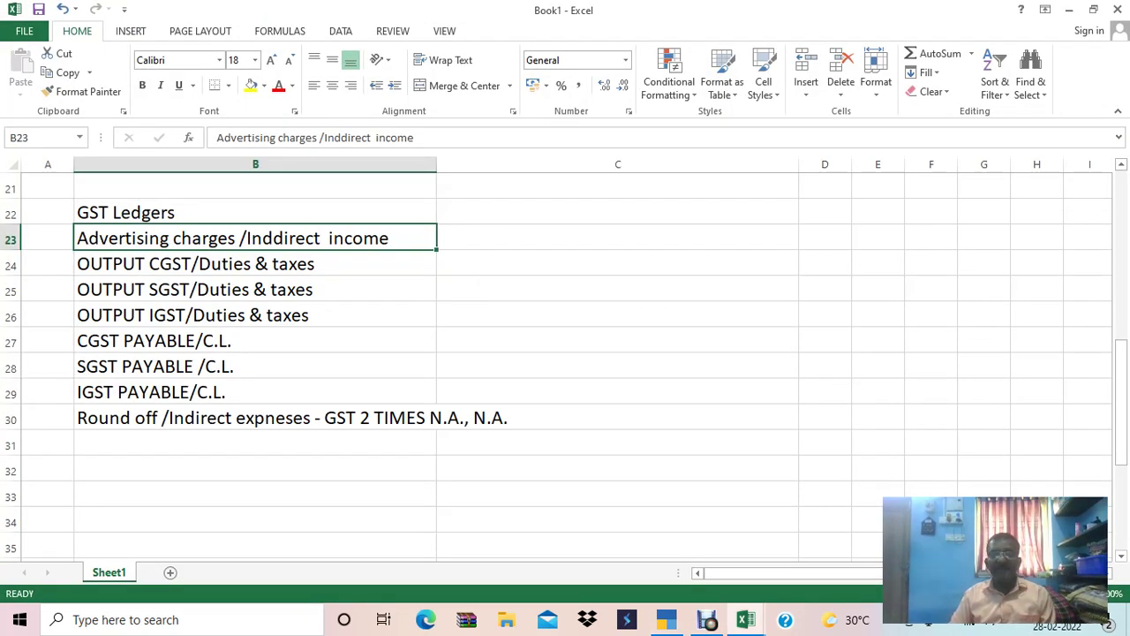
key(alt+Tab)
key(alt+Tab)
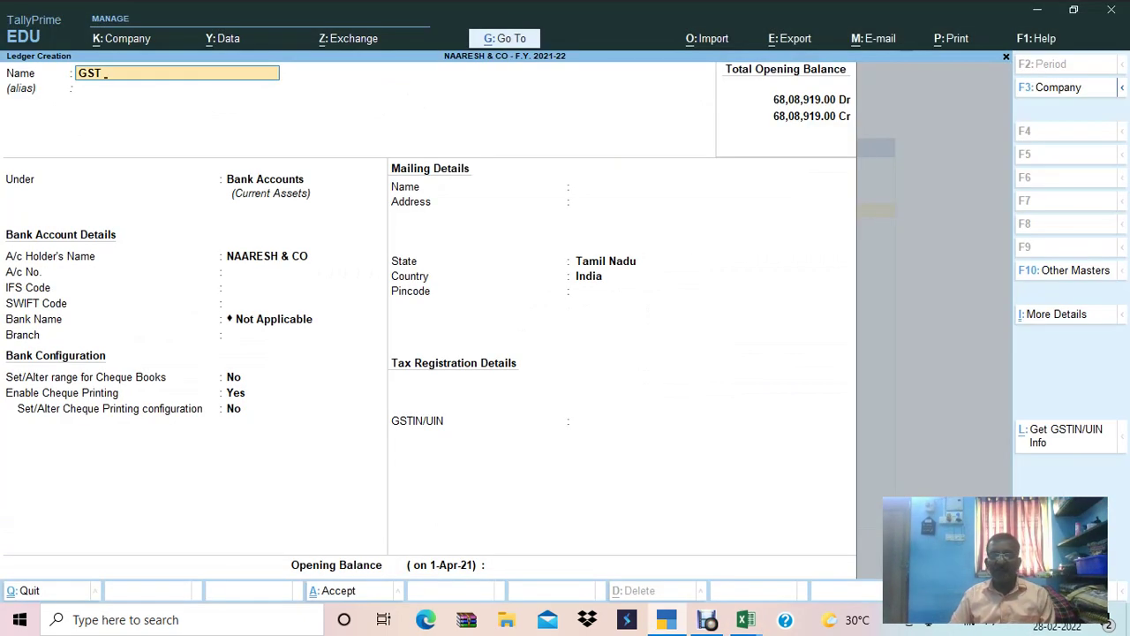
key(BackSpace)
key(BackSpace)
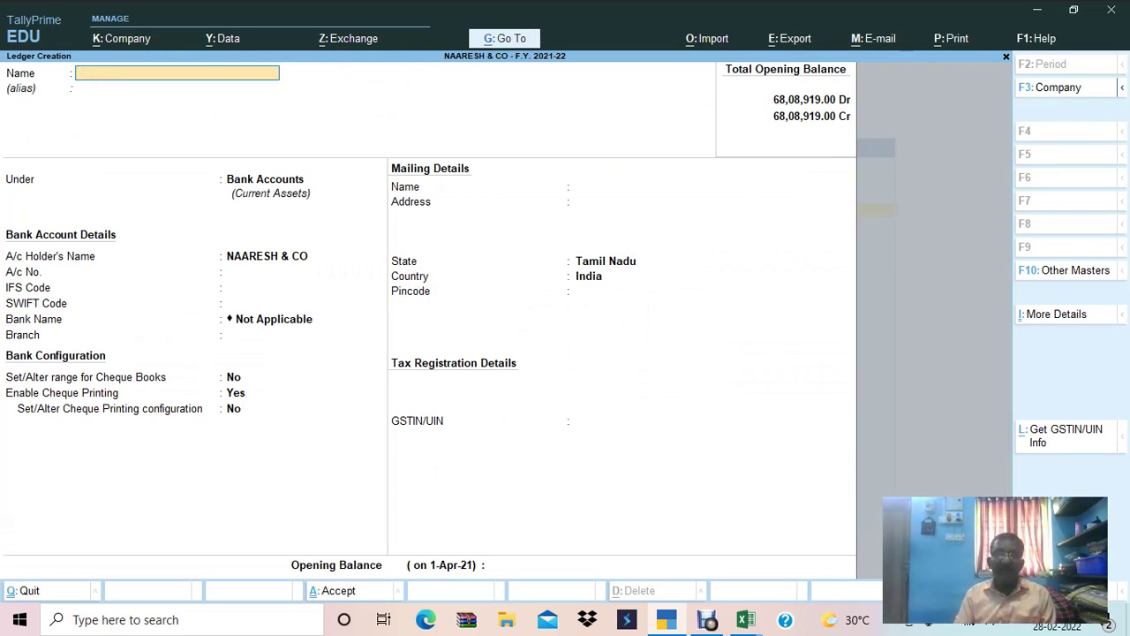
text(ADVERT)
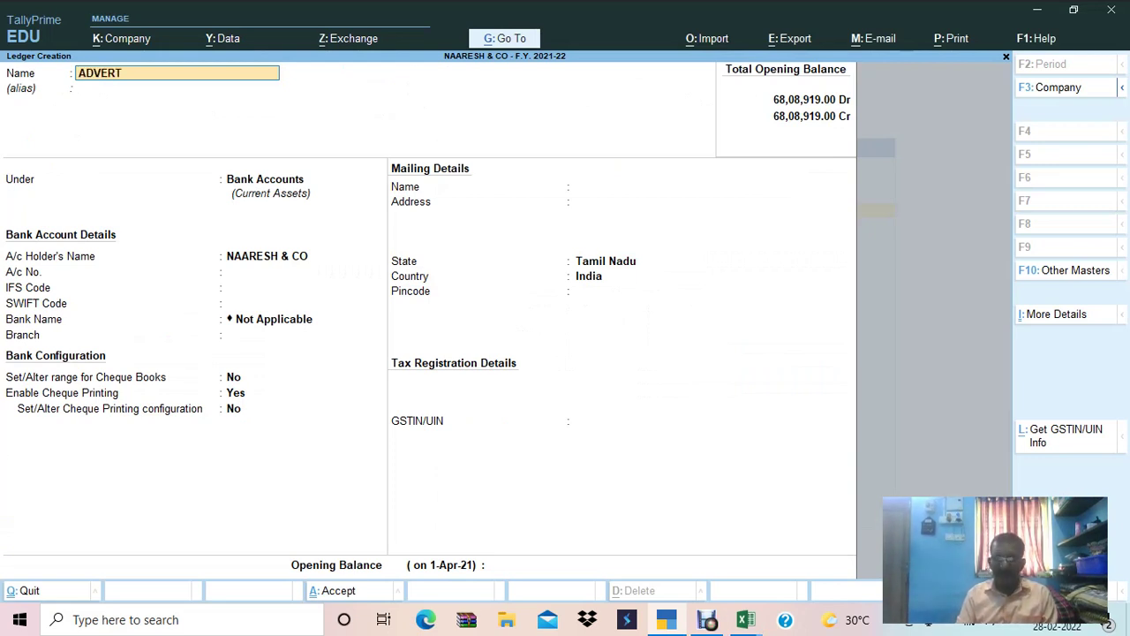
text(ISING CH)
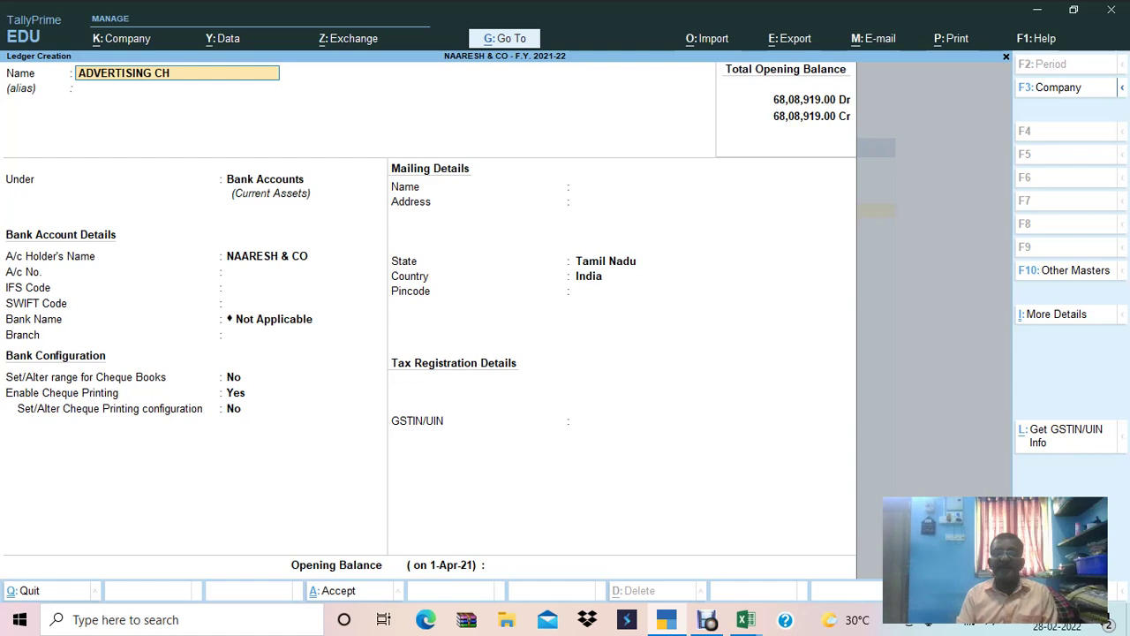
text(ARGES)
key(Return)
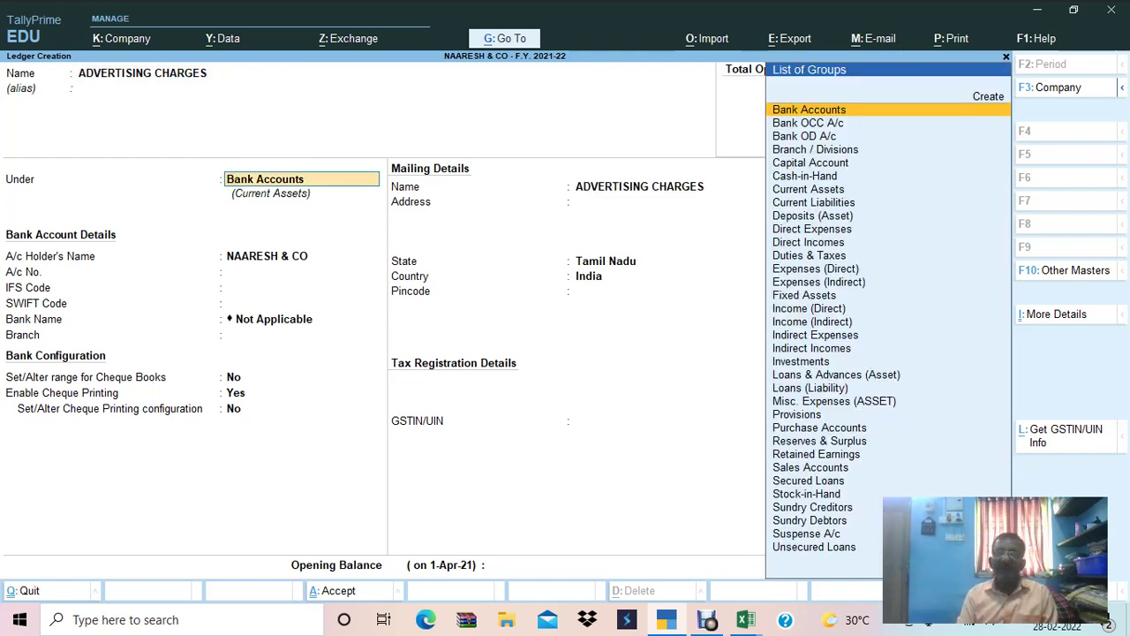
text(DIRE)
key(Down)
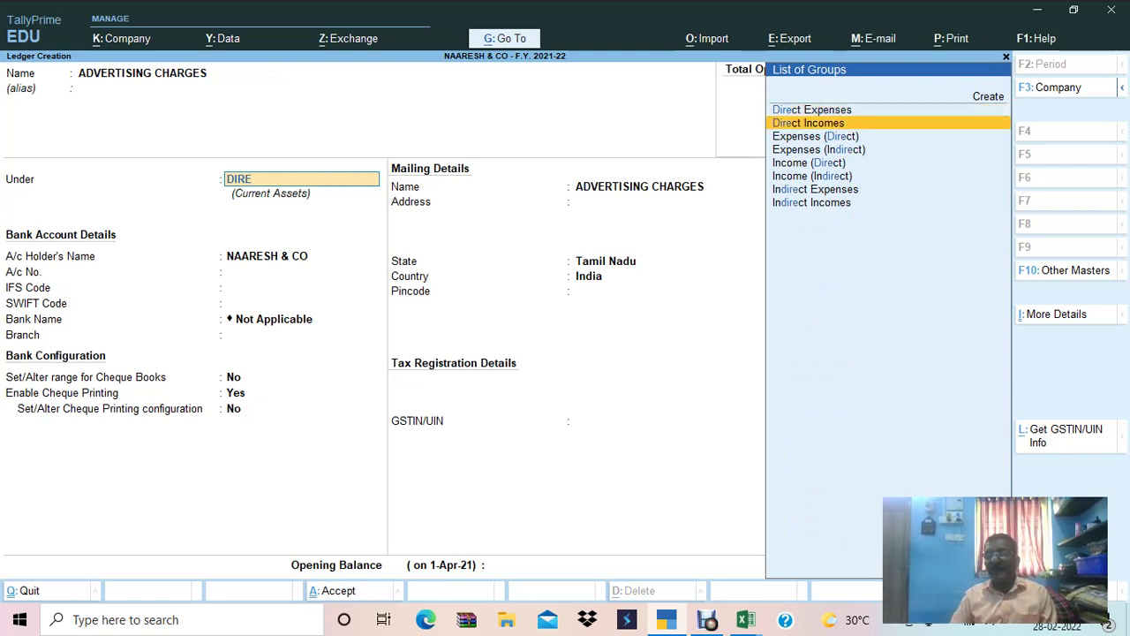
key(Return)
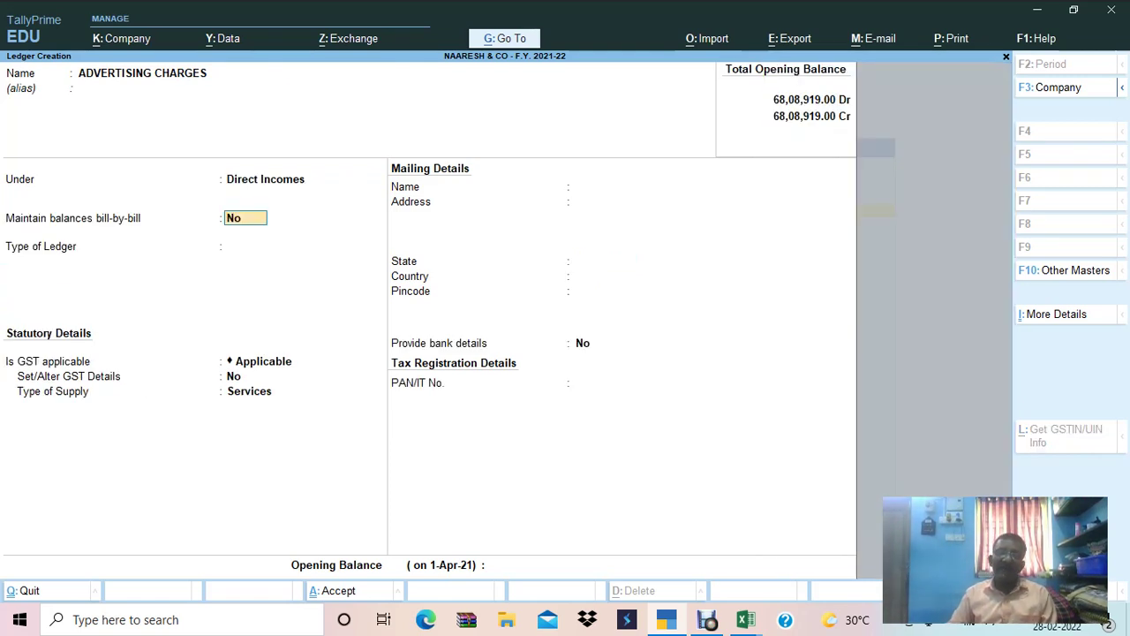
Enable GST details for the ledger and enter the description ADVERTSING CHARGES.
key(Return)
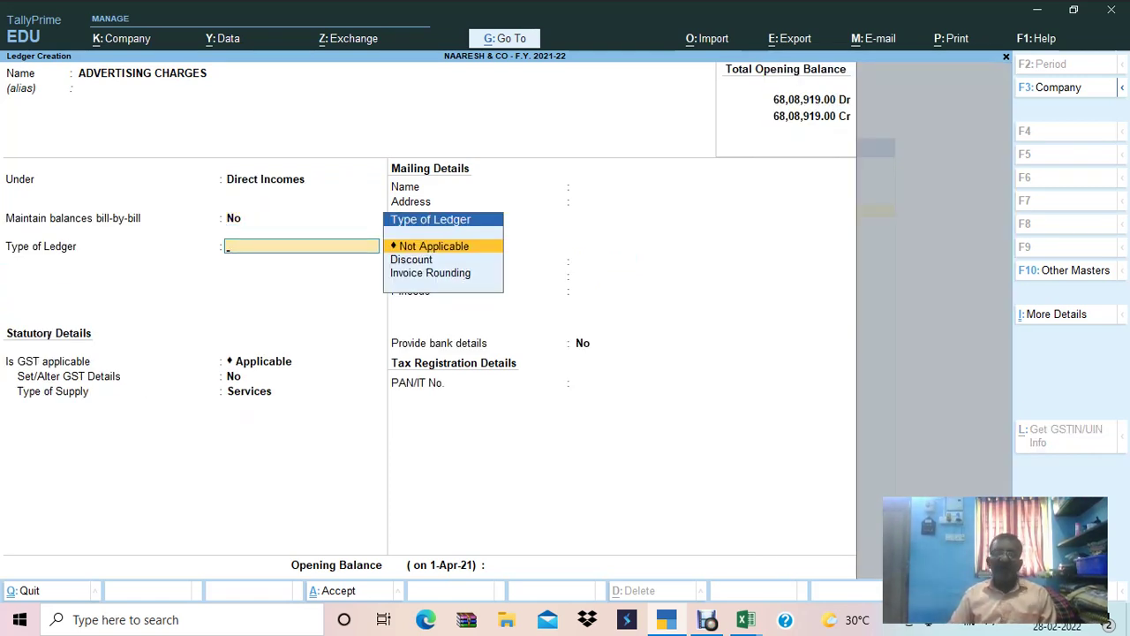
key(Return)
key(Return)
text(Y)
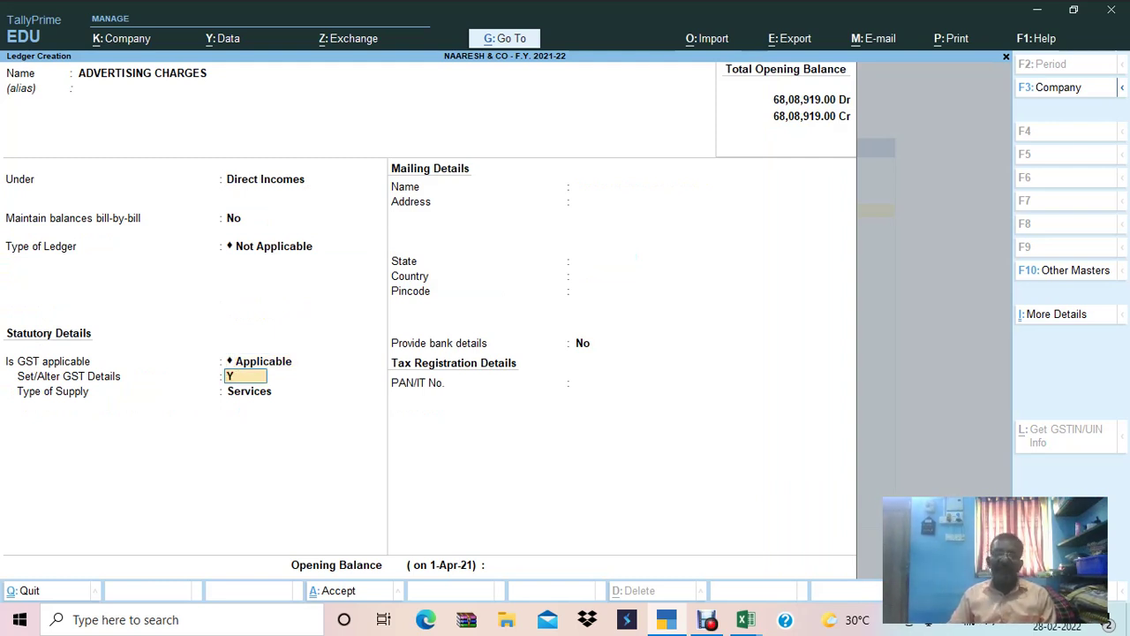
key(Return)
text(ADVBER)
key(BackSpace)
key(BackSpace)
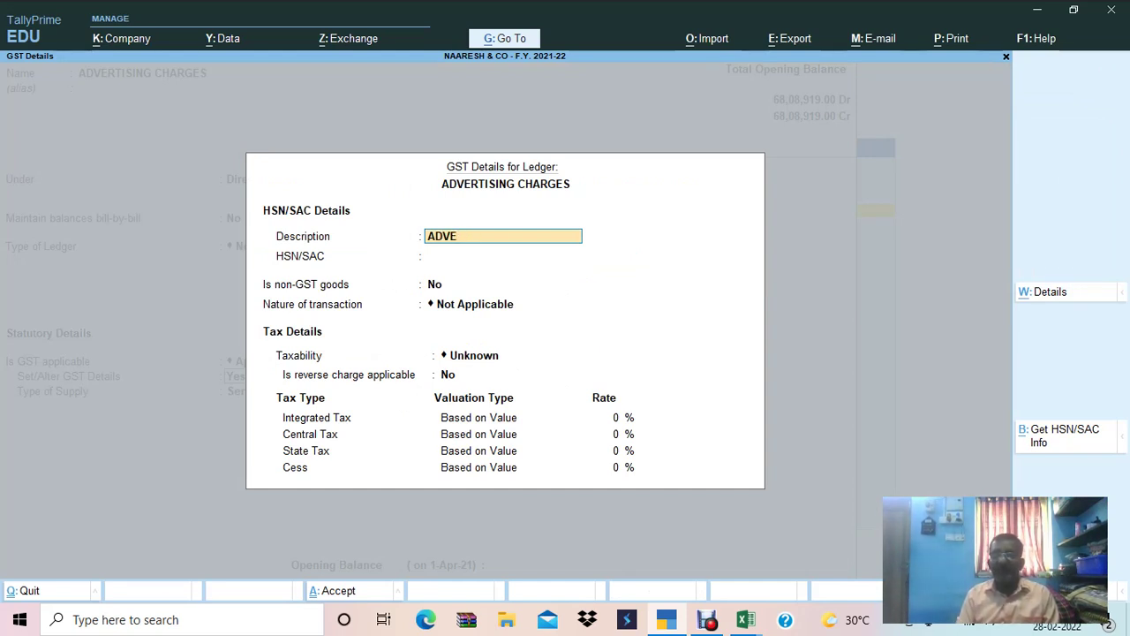
text(RTSING CHARGES)
key(Return)
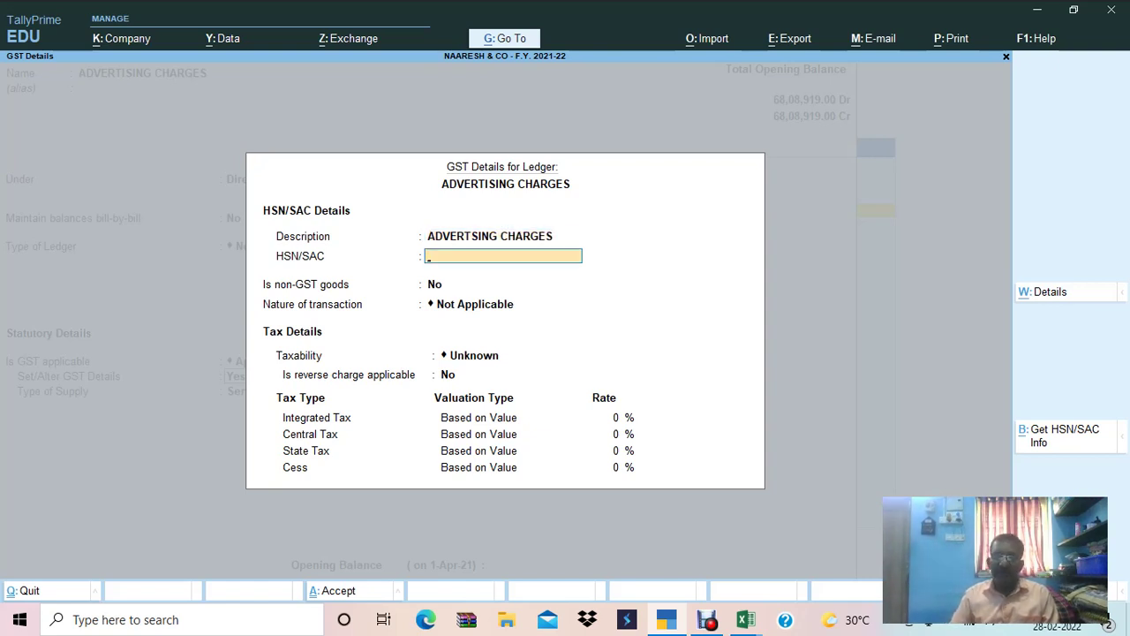
key(alt+Tab)
key(alt+Tab)
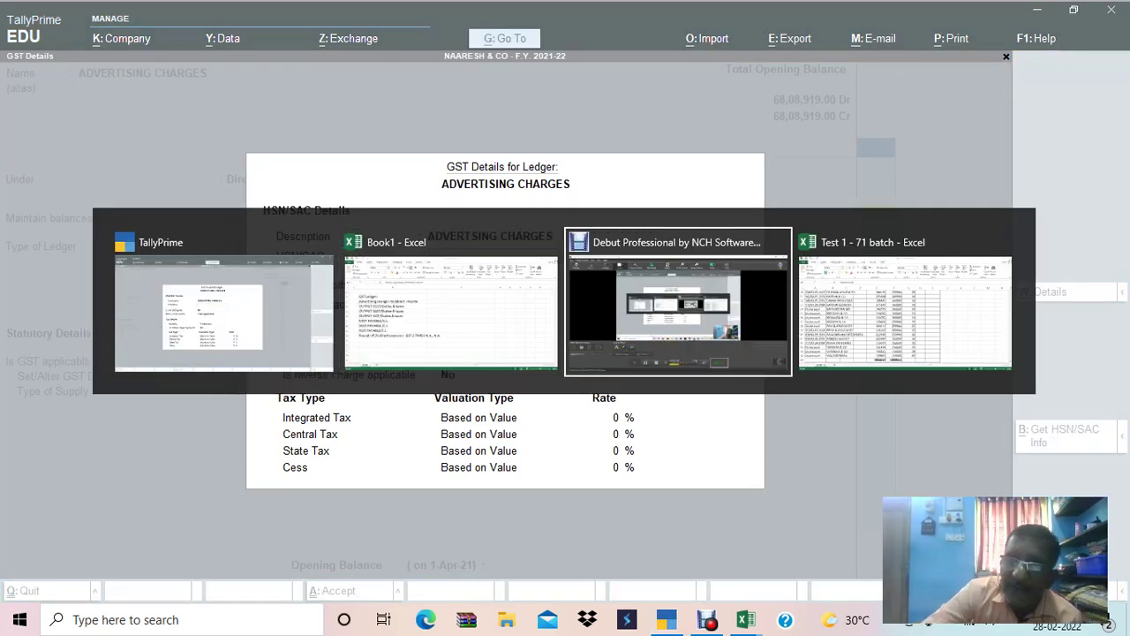
key(alt+Tab)
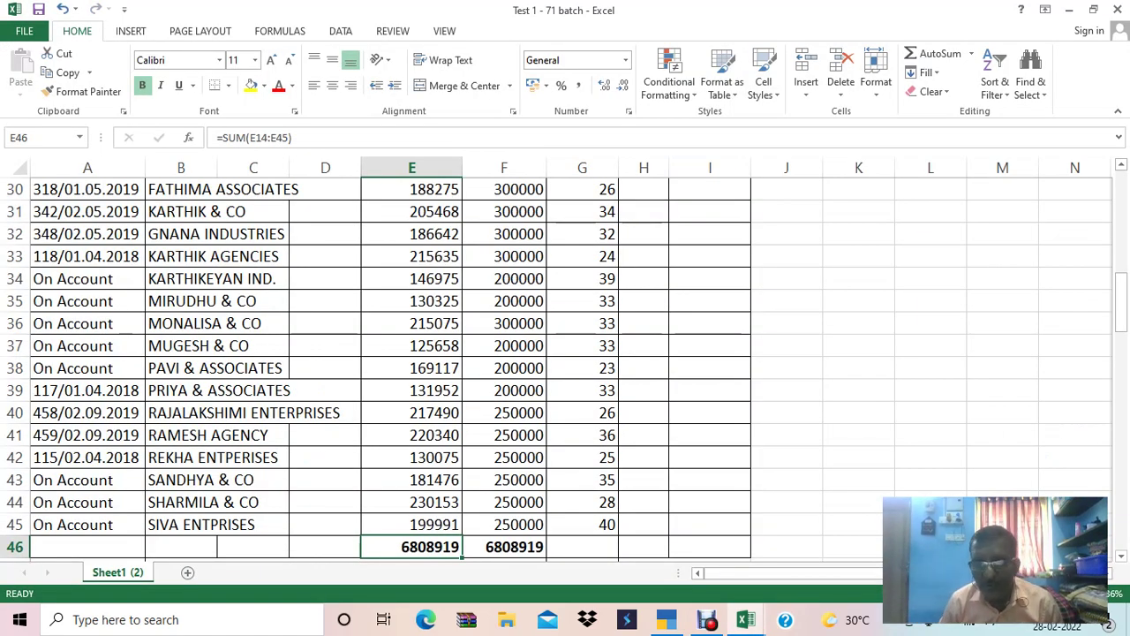
Copy HSN code 49100010 from cell G9 of the Excel question sheet.
click(504, 300)
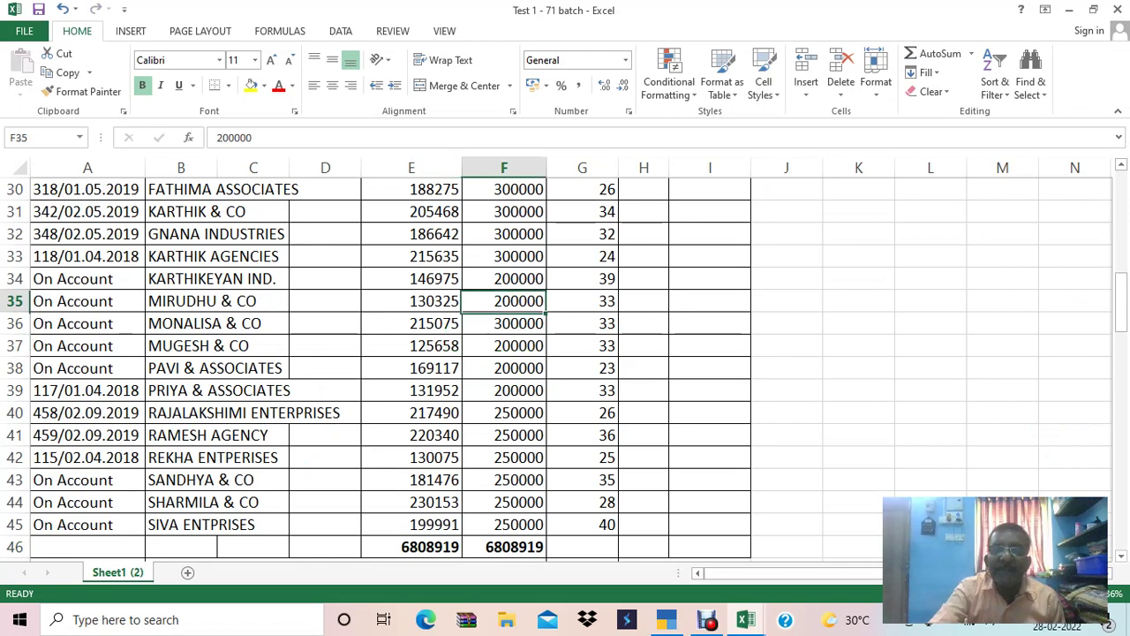
key(Up)
key(Up)
key(Up)
key(Up)
key(Up)
key(Up)
key(Up)
key(Up)
key(Up)
key(Up)
key(Up)
key(Up)
key(Up)
key(Up)
key(Up)
key(Up)
key(Up)
key(Up)
key(Up)
key(Up)
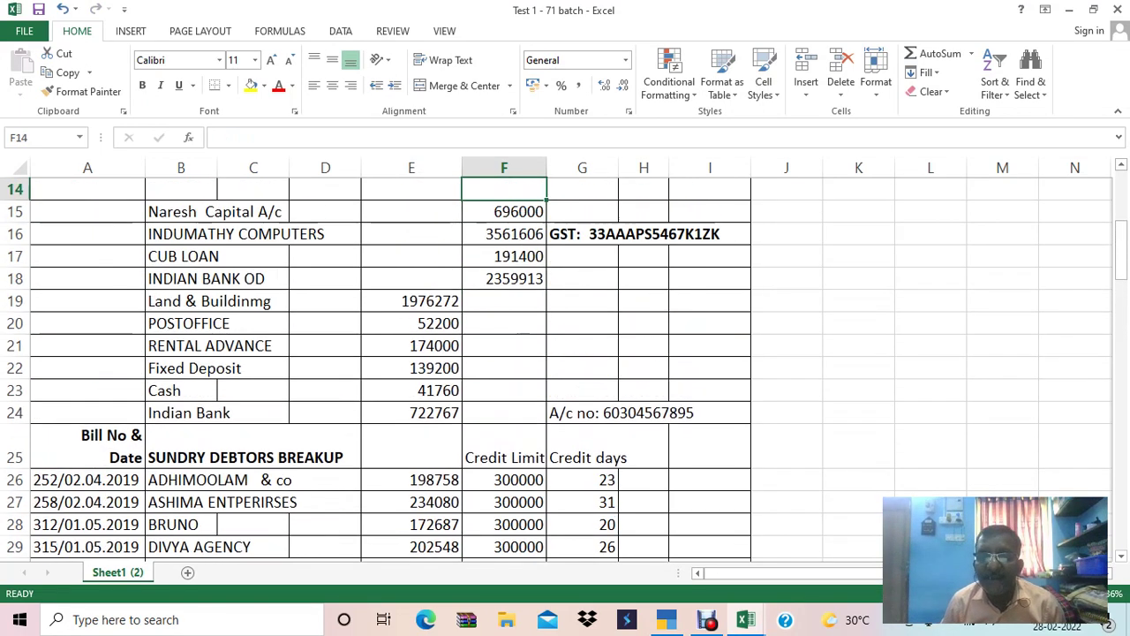
key(Down)
key(Right)
key(Down)
key(Down)
key(Down)
key(Down)
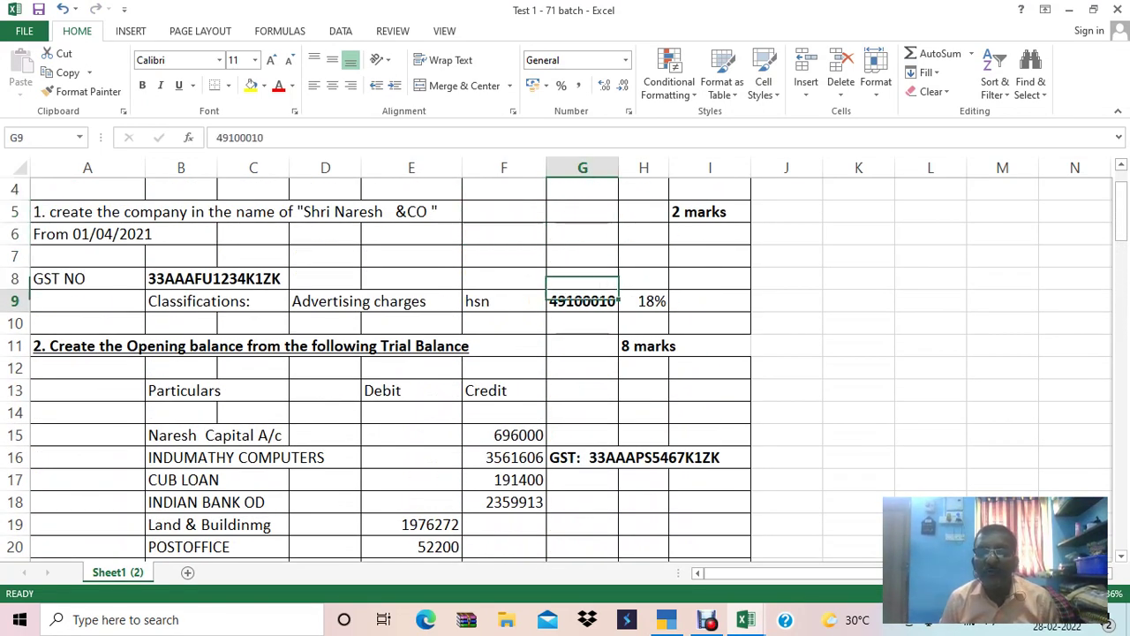
key(ctrl+c)
key(alt+Tab)
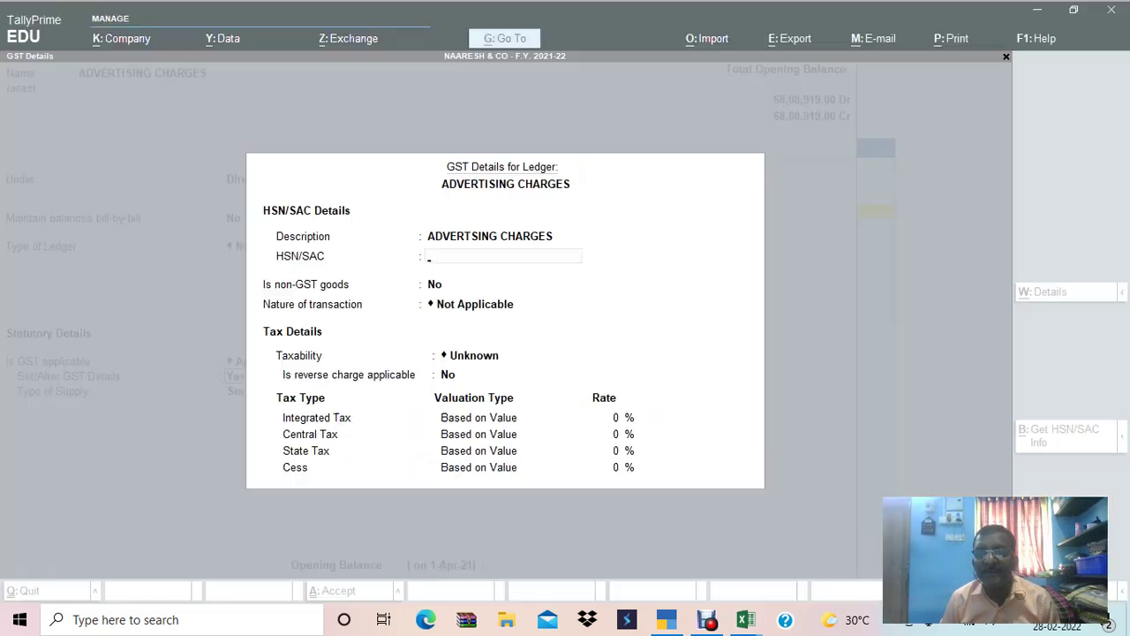
Set HSN 49100010, Taxable, 18% integrated tax, Services supply type, and save the ledger.
key(ctrl+alt+v)
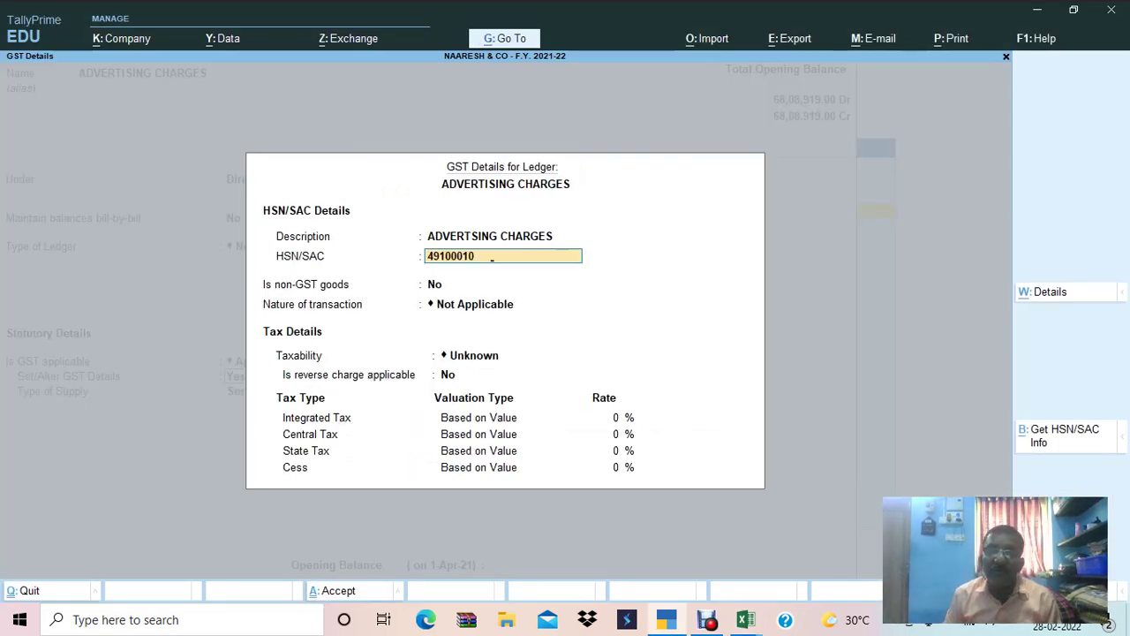
key(Return)
key(Return)
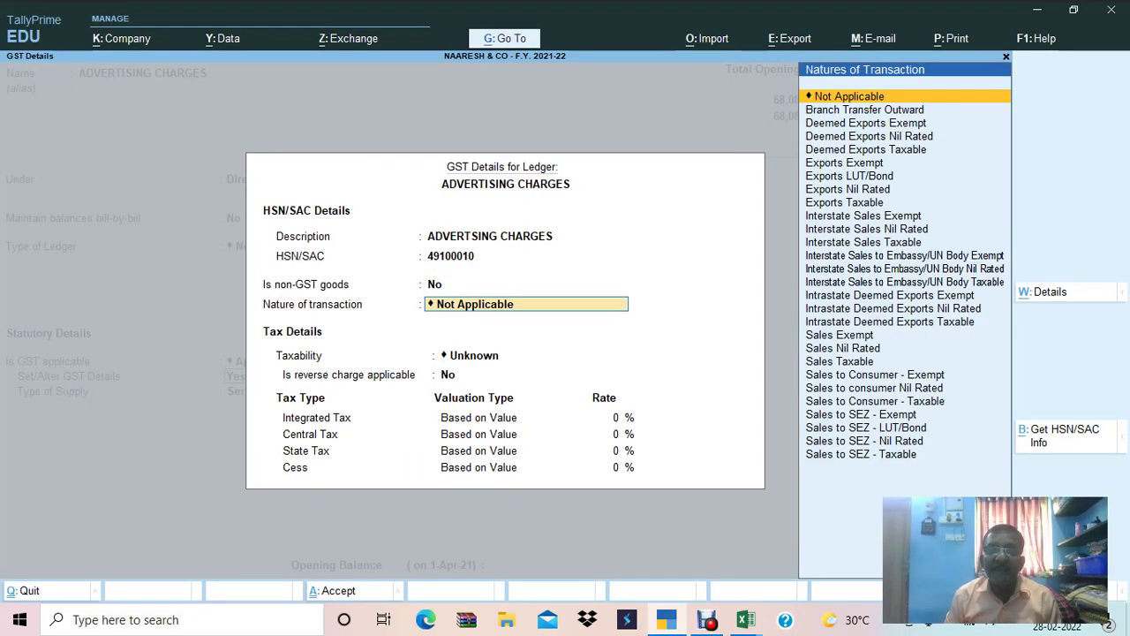
key(Return)
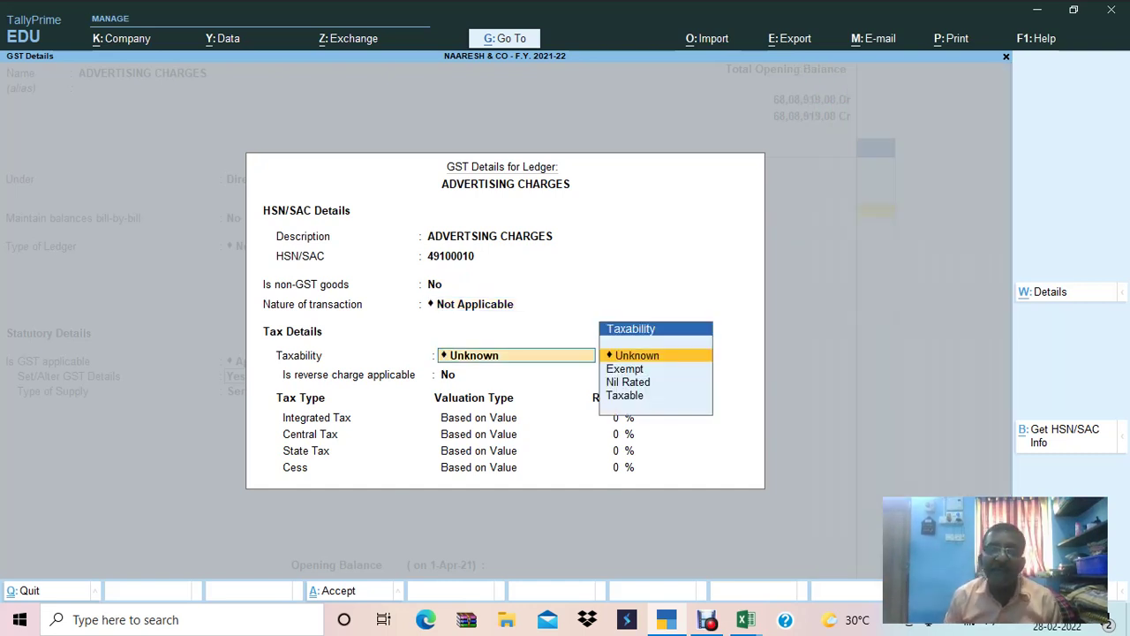
key(Down)
key(Down)
key(Down)
key(Return)
key(Return)
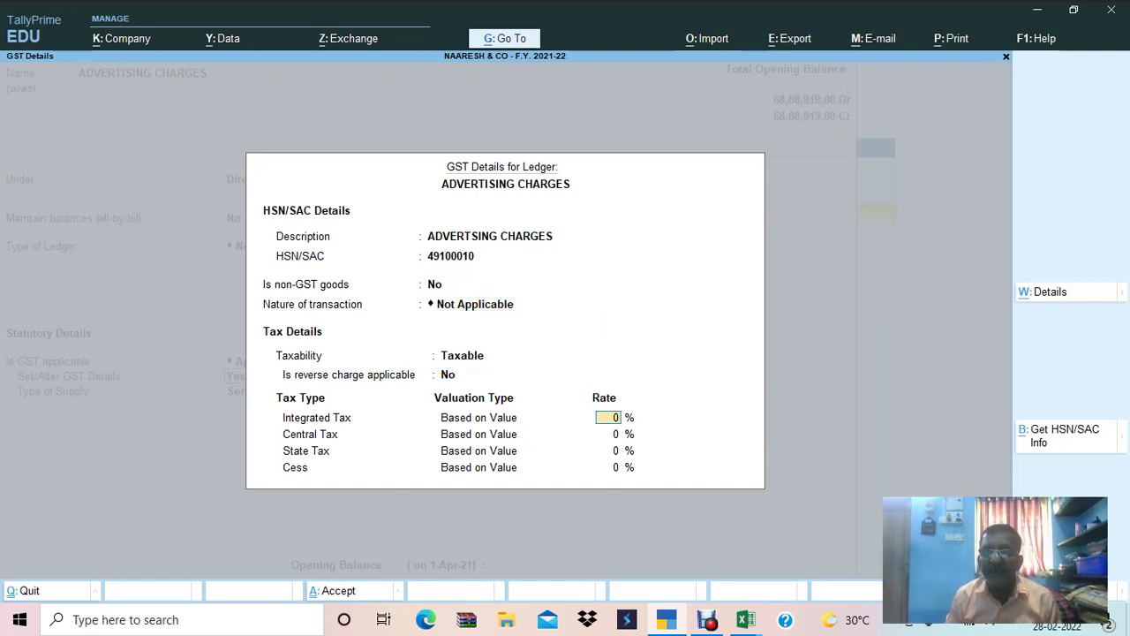
text(18)
key(Return)
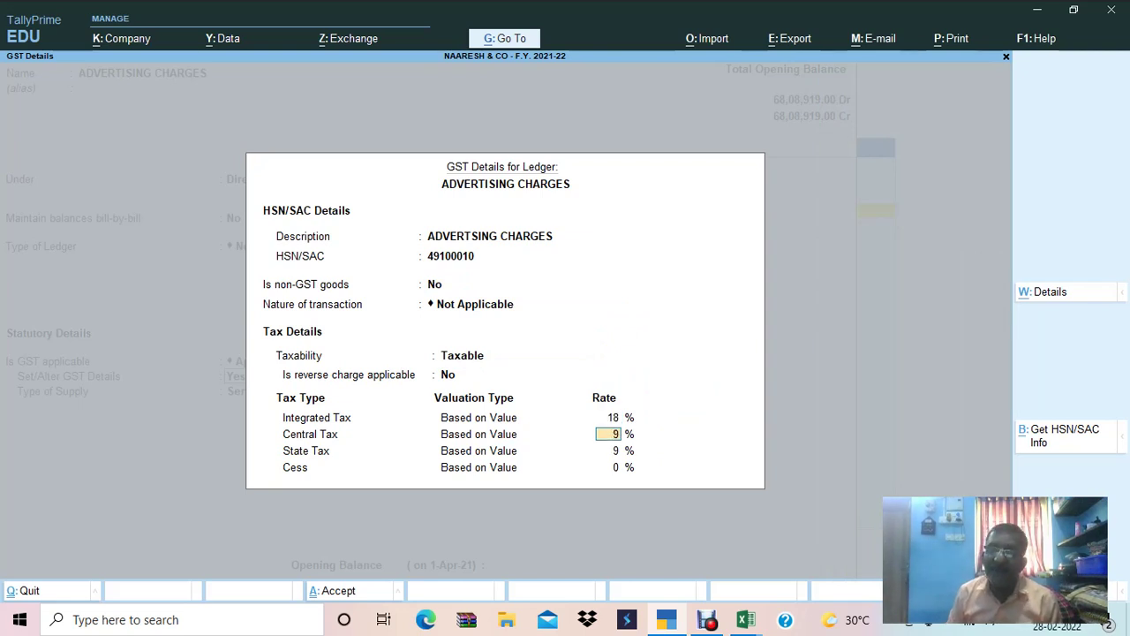
key(Return)
key(Return)
key(Return)
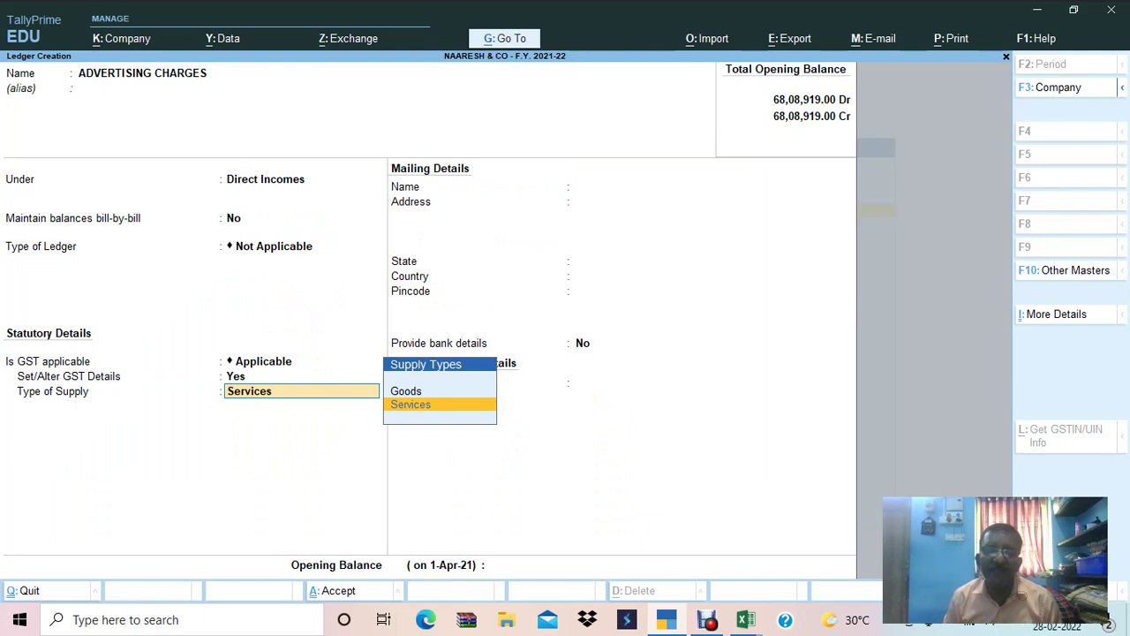
key(Return)
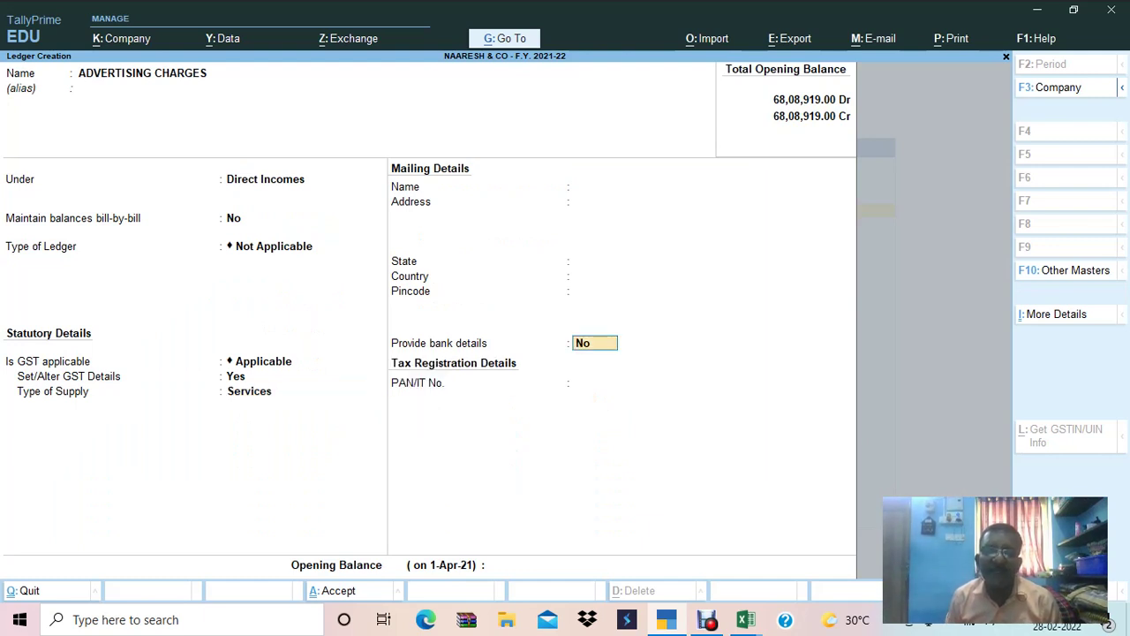
key(Return)
key(Return)
key(Return)
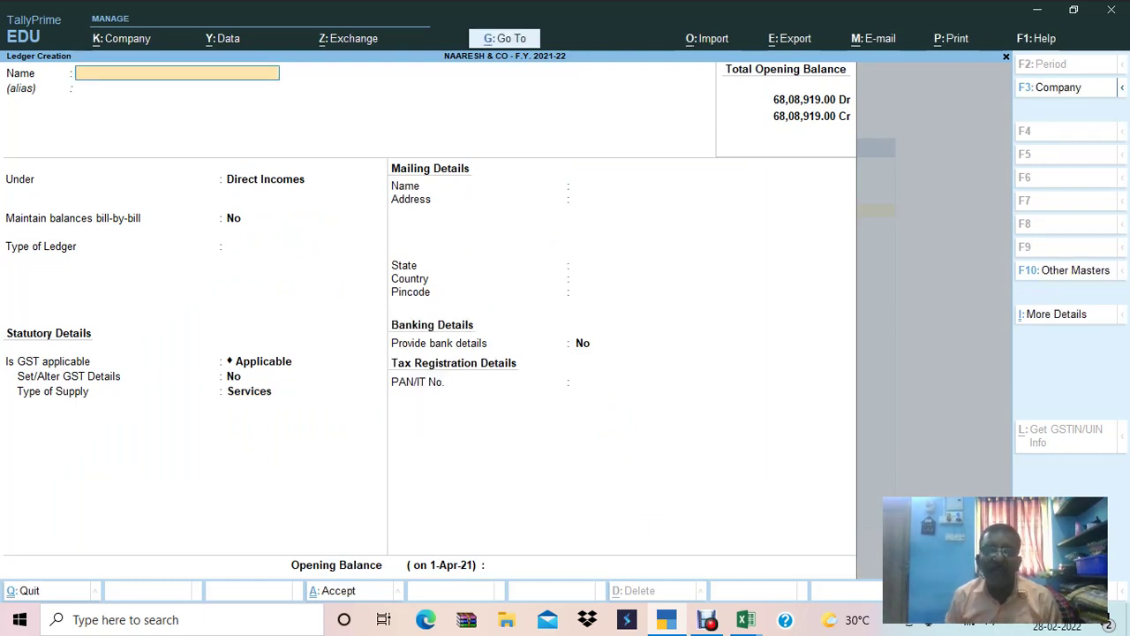
Create the OUTPUT CGST ledger under Duties & Taxes as GST Central Tax.
text(OUTPUT CGST)
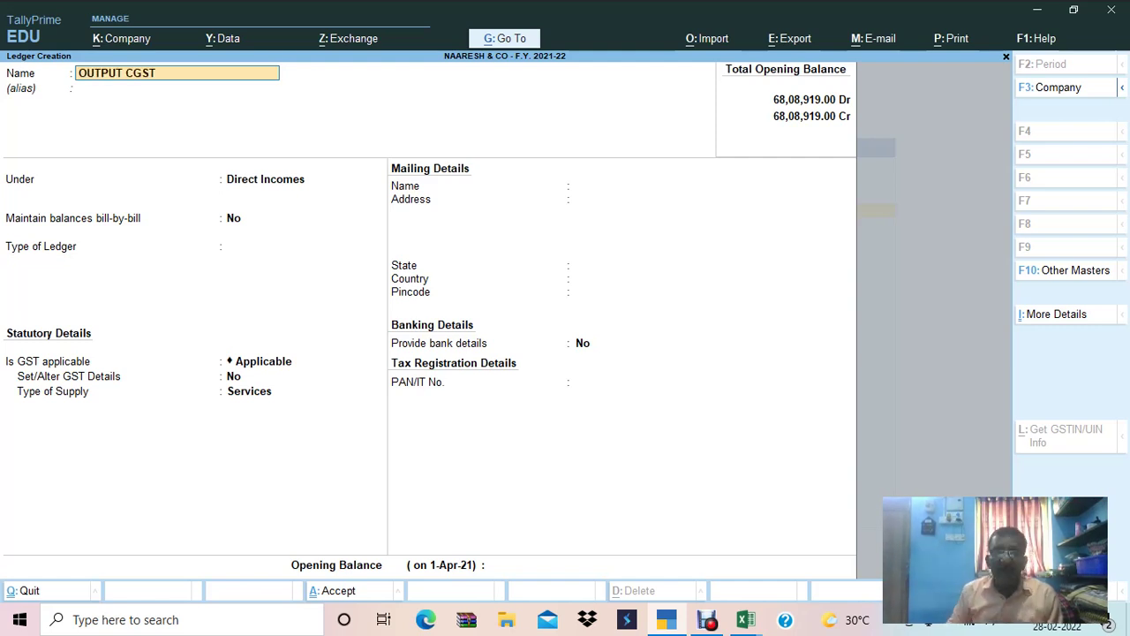
key(Return)
key(Return)
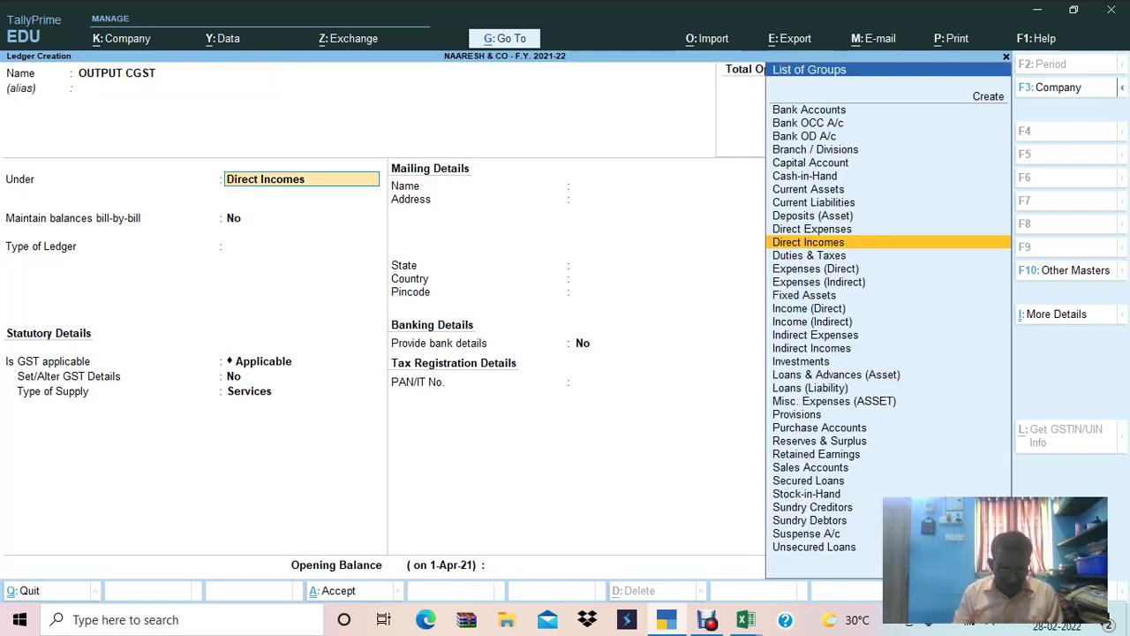
text(DU)
key(Return)
key(Up)
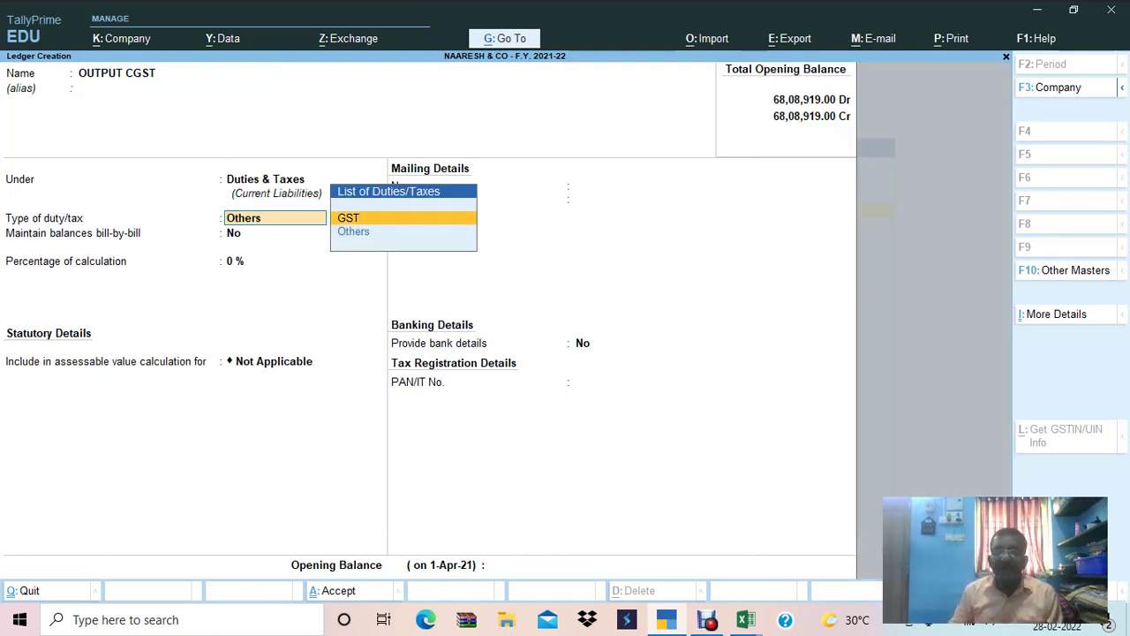
key(Return)
key(Return)
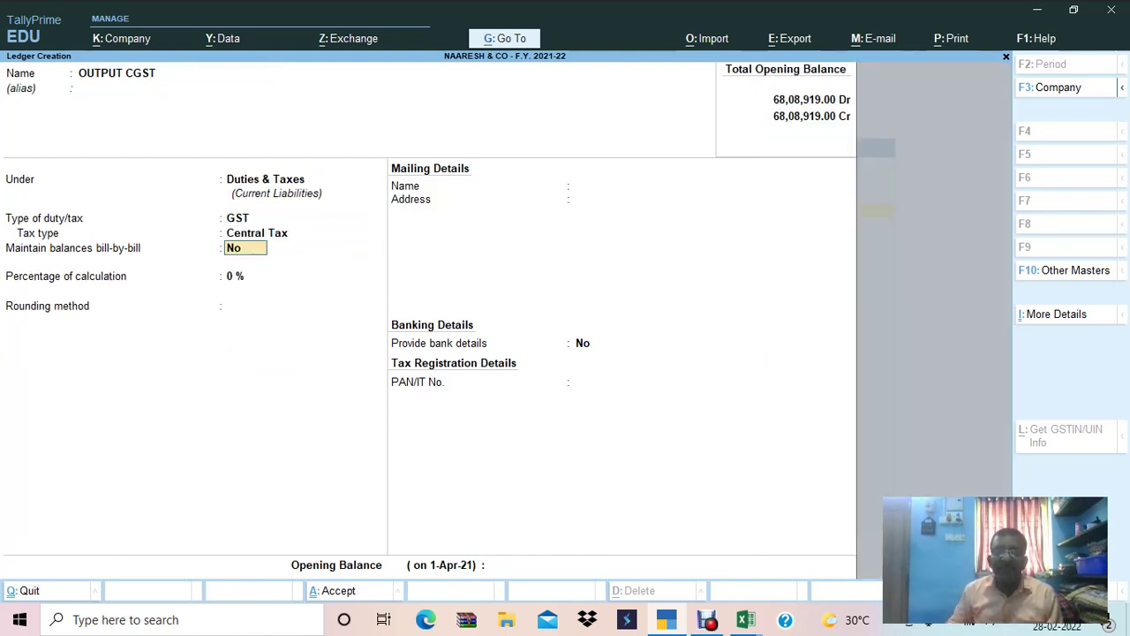
key(ctrl)
key(ctrl+a)
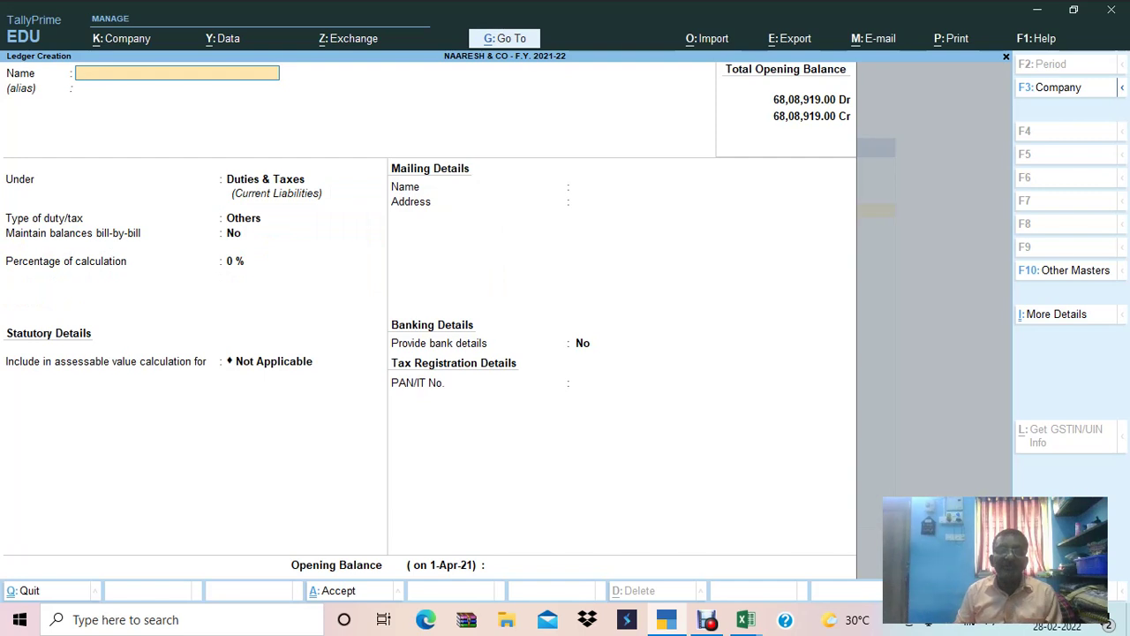
Create the OUTPUT SGST ledger under Duties & Taxes as GST State Tax.
text(OUTPUT SGST)
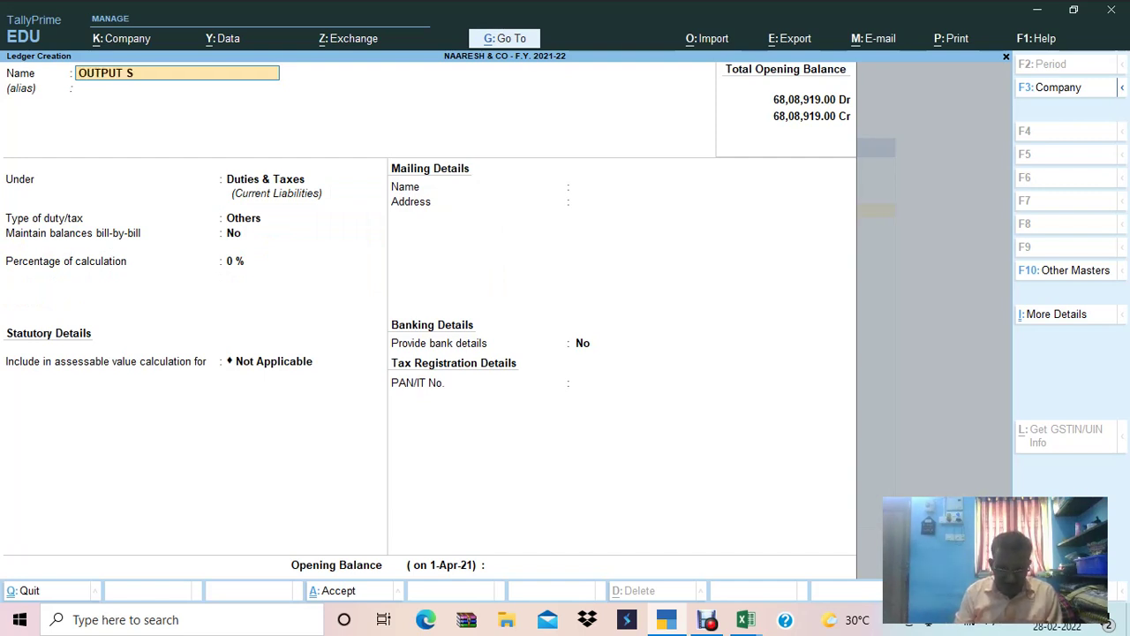
key(Return)
key(Return)
key(Up)
key(Return)
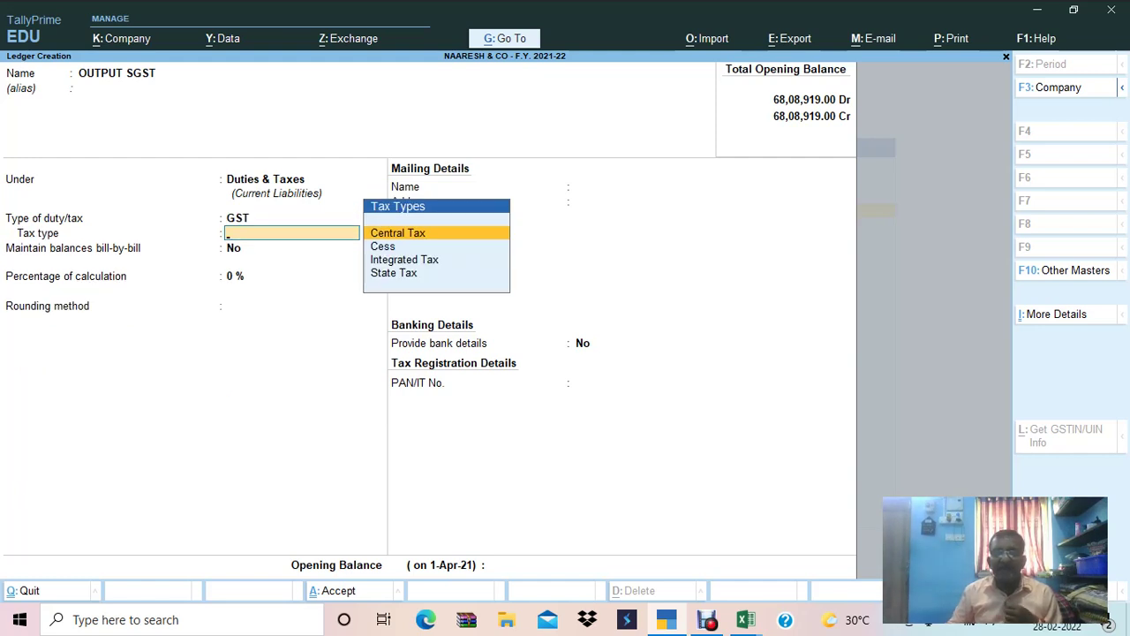
key(Down)
key(Down)
key(Down)
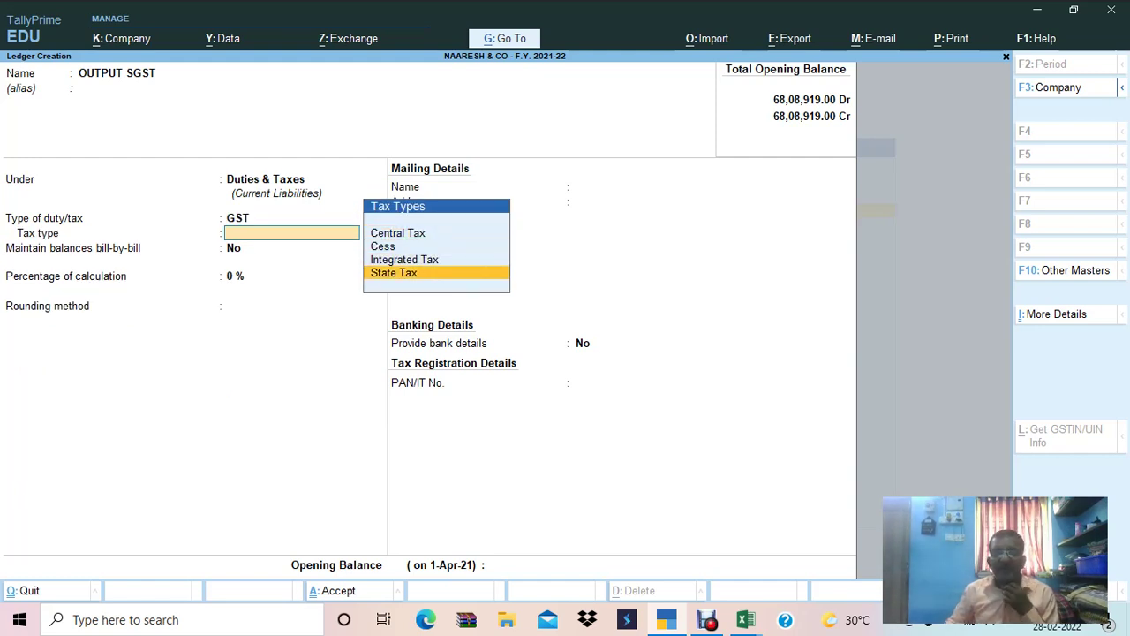
key(Return)
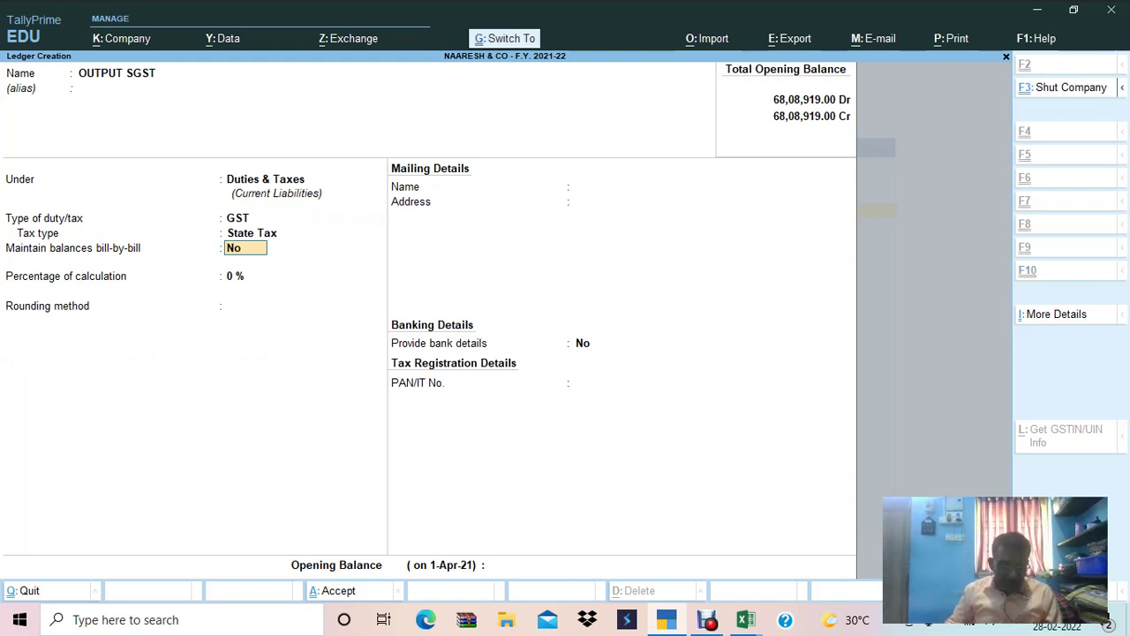
key(ctrl+a)
Create the OUTPUT IGST ledger under Duties & Taxes as GST Integrated Tax.
text(OUTPUT IGST)
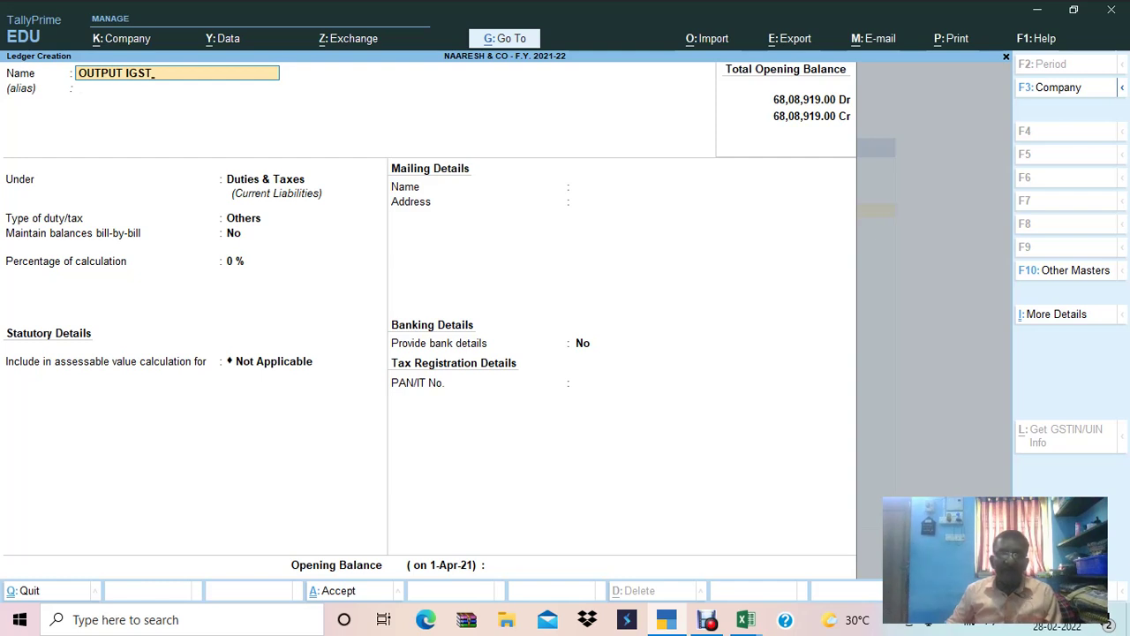
key(Return)
key(Return)
key(Return)
key(Up)
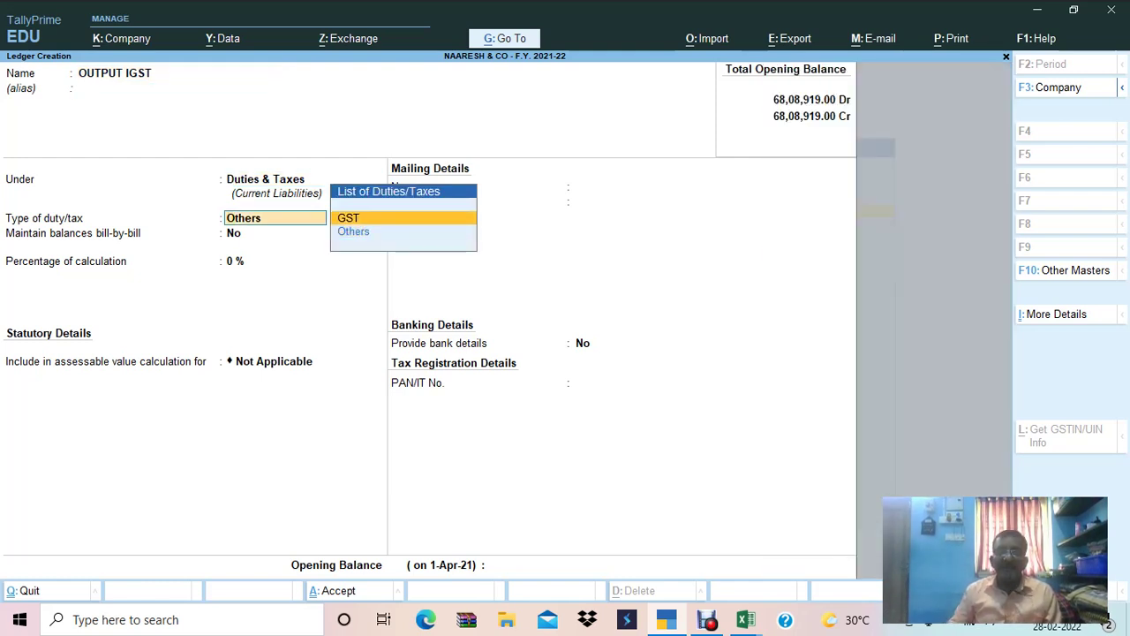
key(Return)
key(Down)
key(Down)
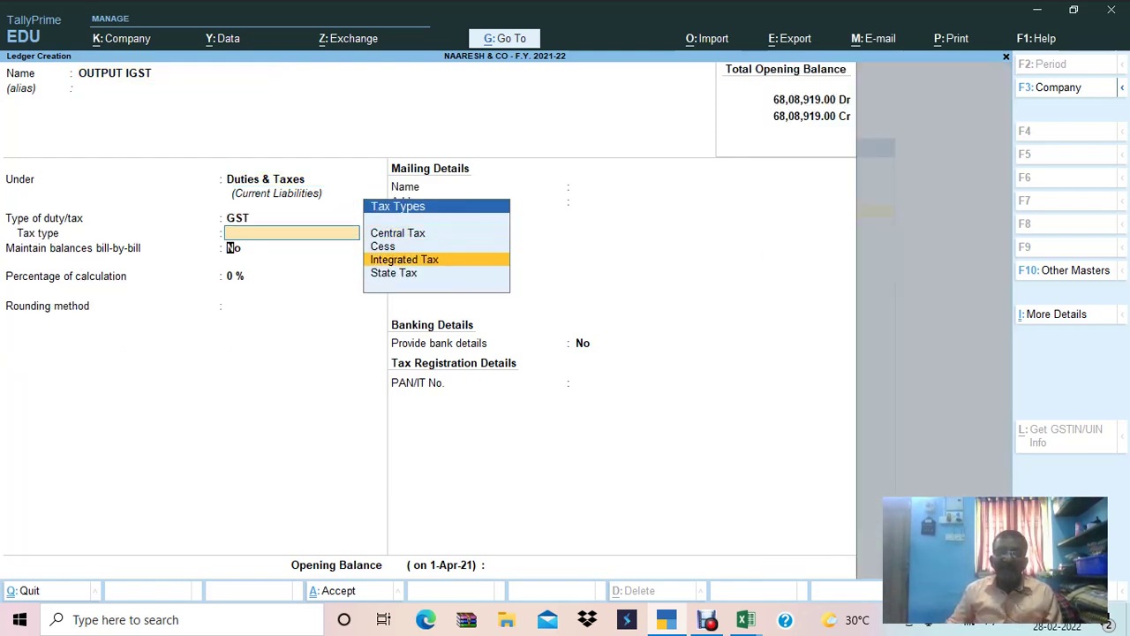
key(Return)
key(ctrl)
key(ctrl+a)
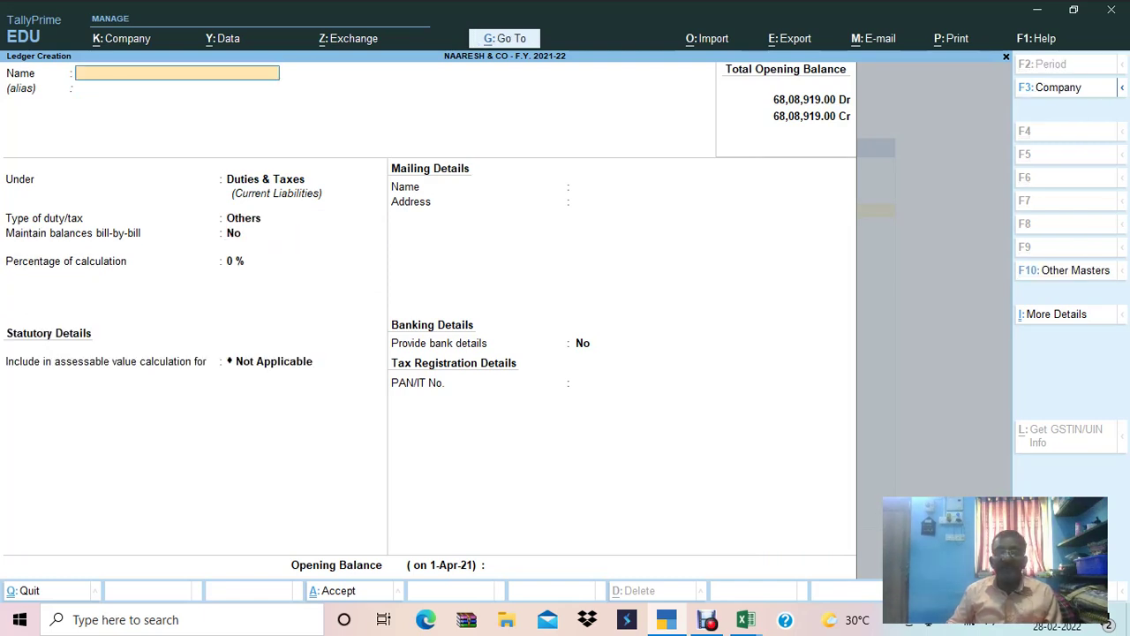
Create the CGST PAYBLE ledger under Current Liabilities.
text(CGST)
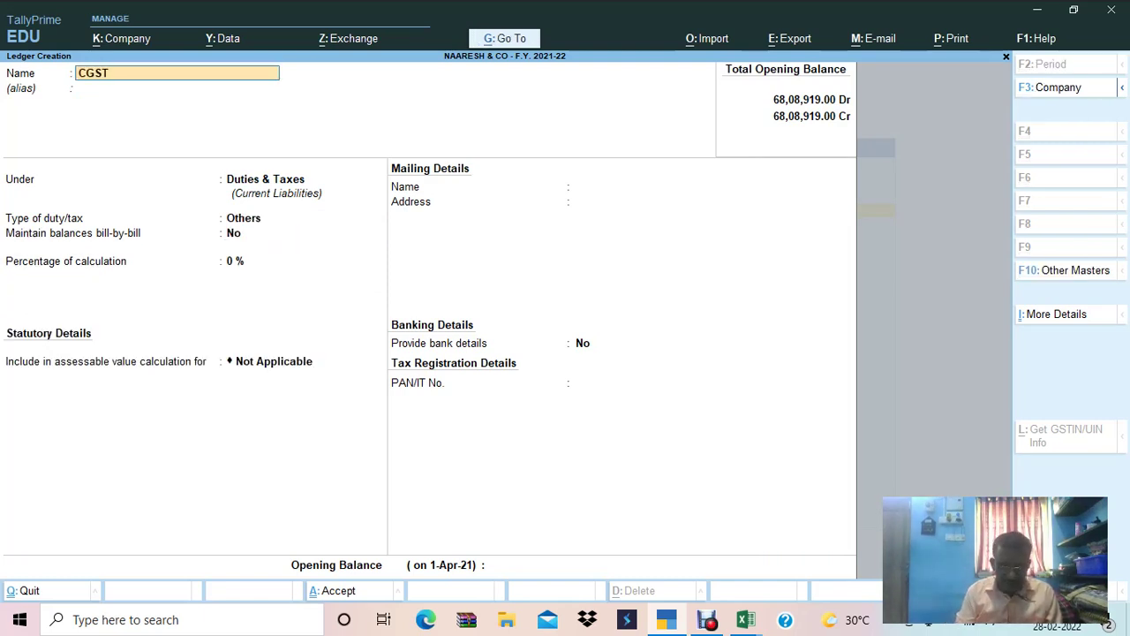
text( PAYBLE)
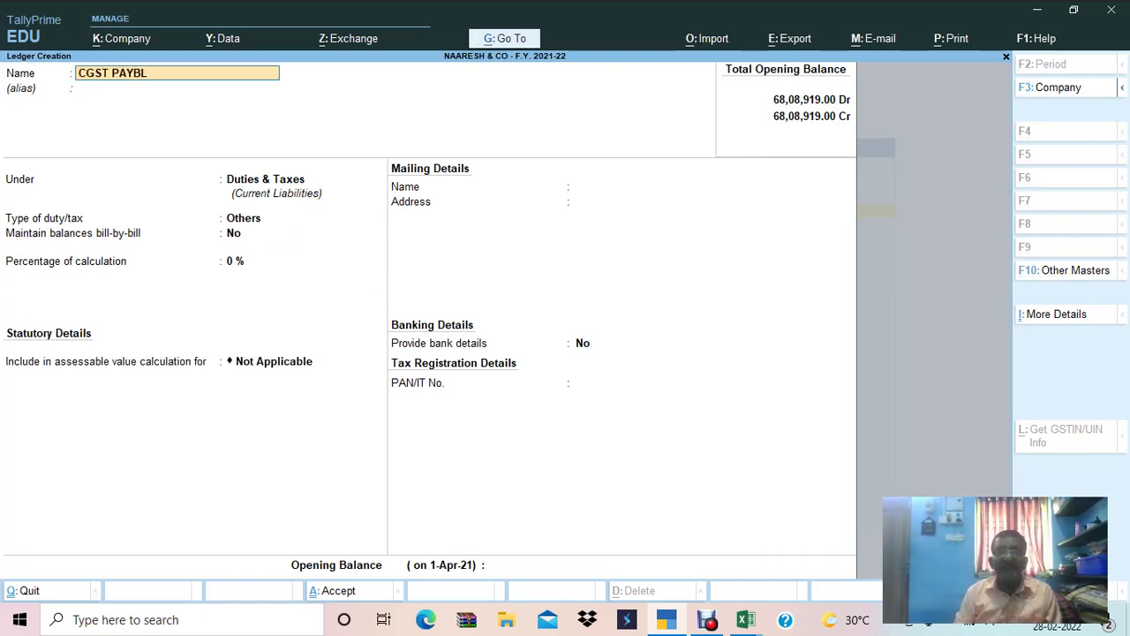
key(Return)
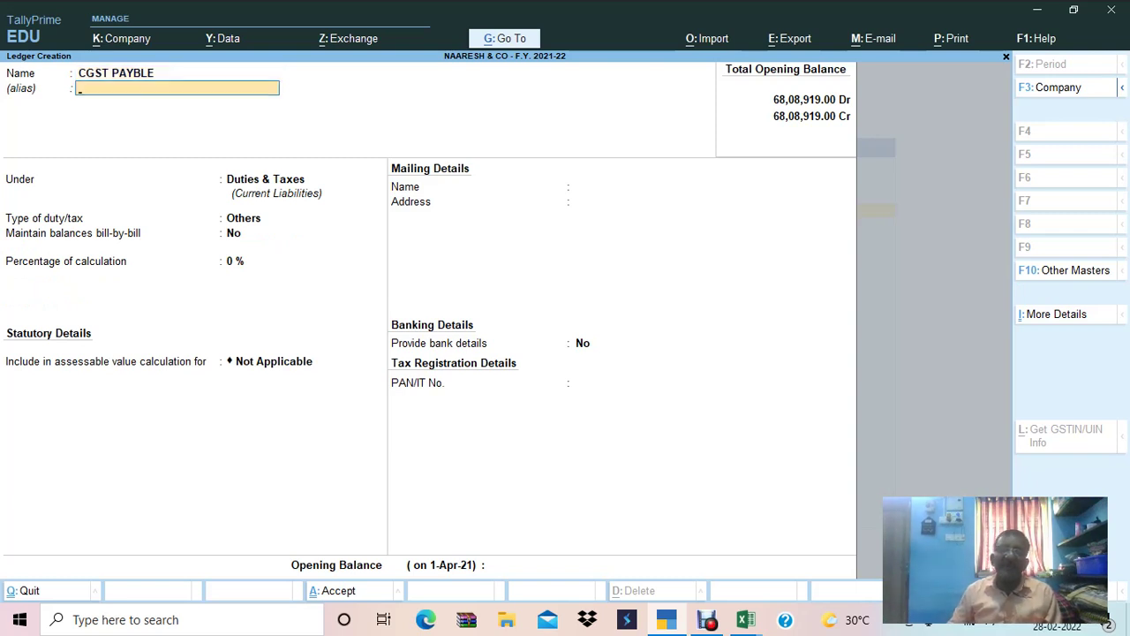
key(Return)
text(CUR)
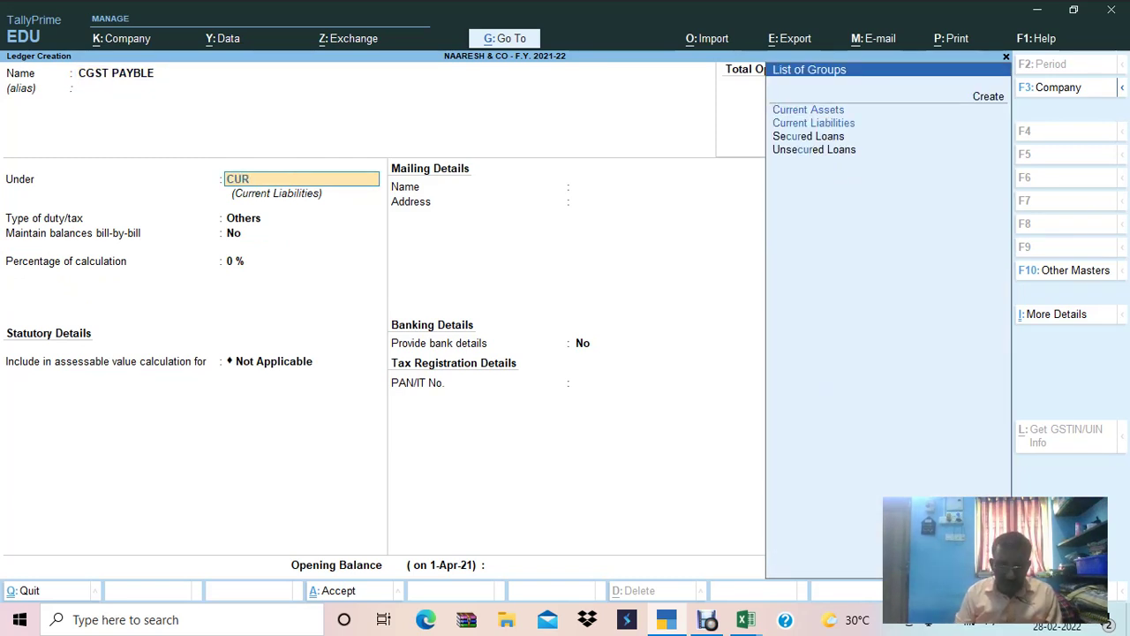
key(Down)
key(Return)
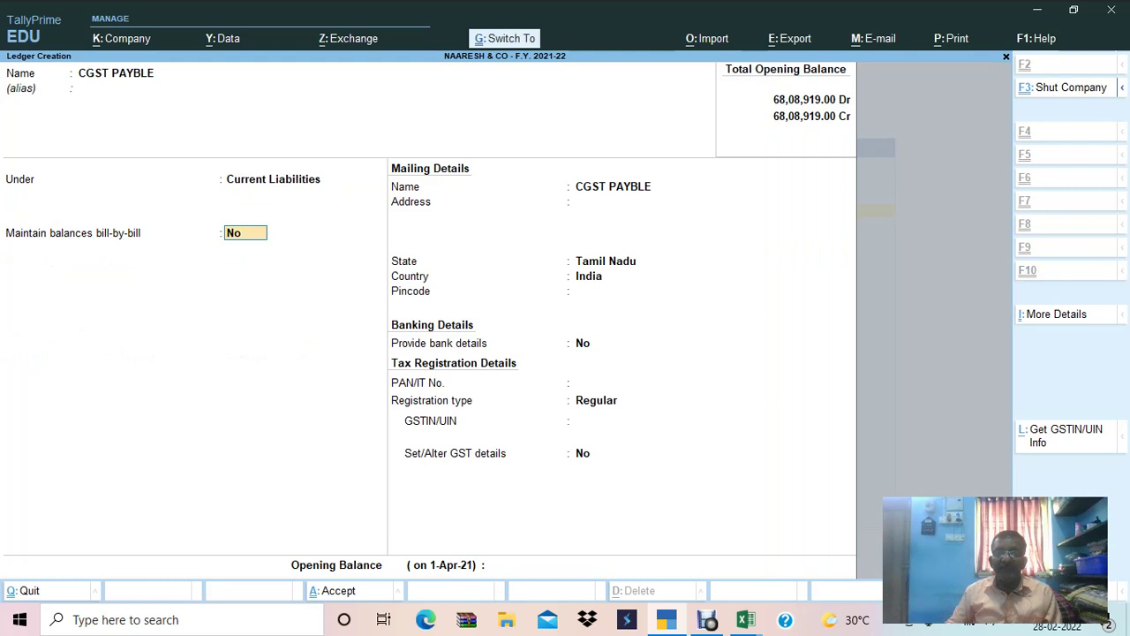
key(Return)
Create the SGST PAYABLE and IGST PAYABLE ledgers under Current Liabilities.
text(SGST PAYABLE)
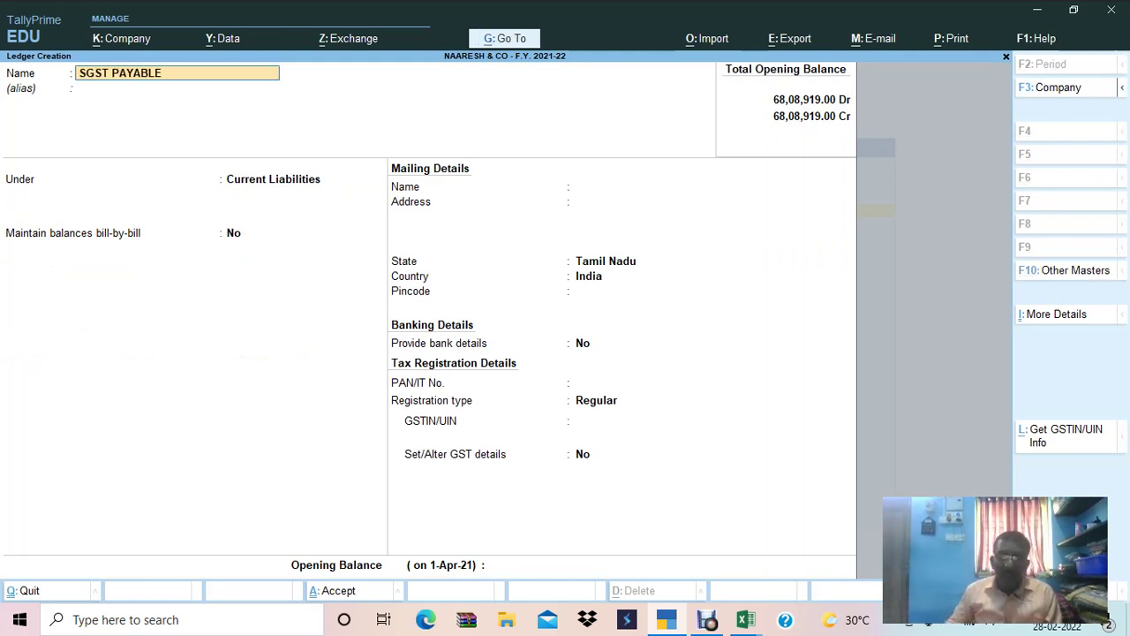
key(Return)
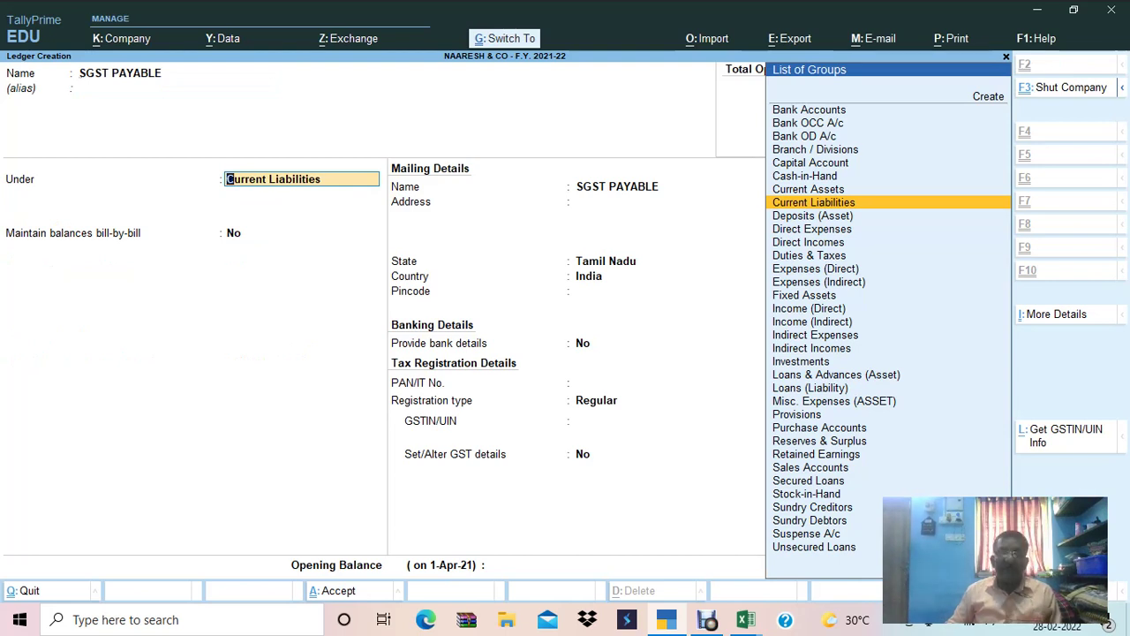
key(ctrl+a)
text(IGS)
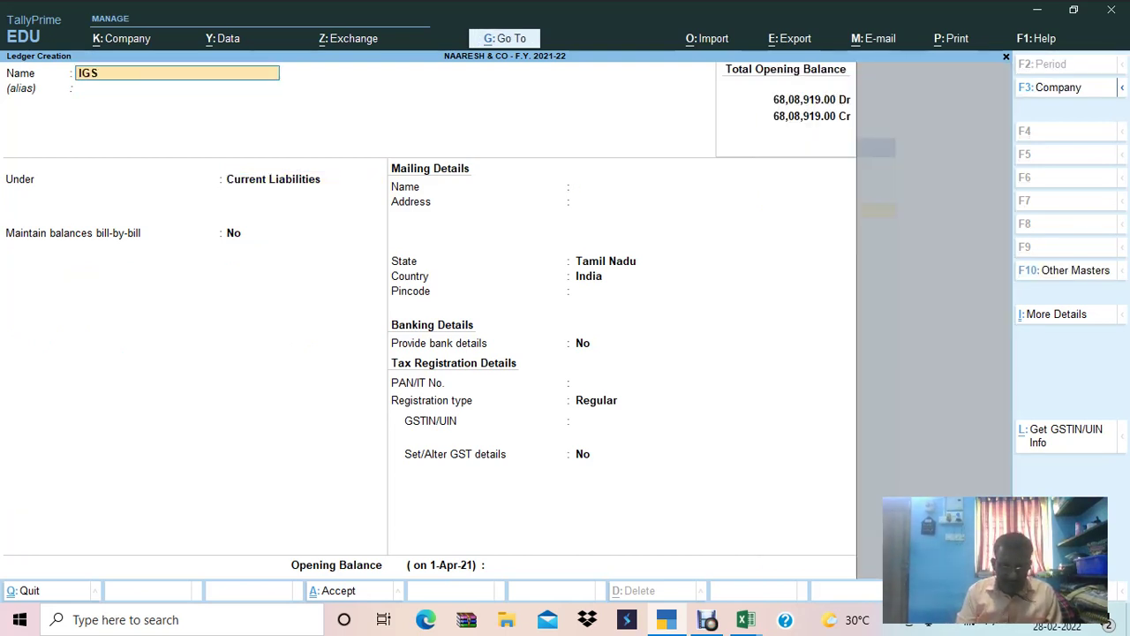
text(T PAYABLE)
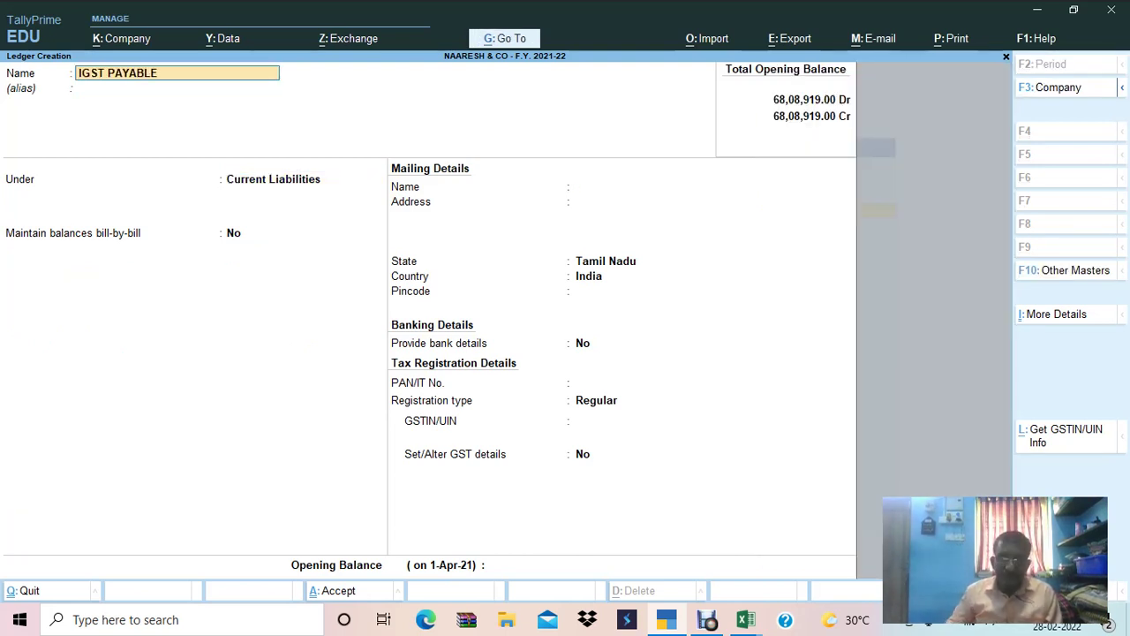
key(Return)
key(Return)
key(Return)
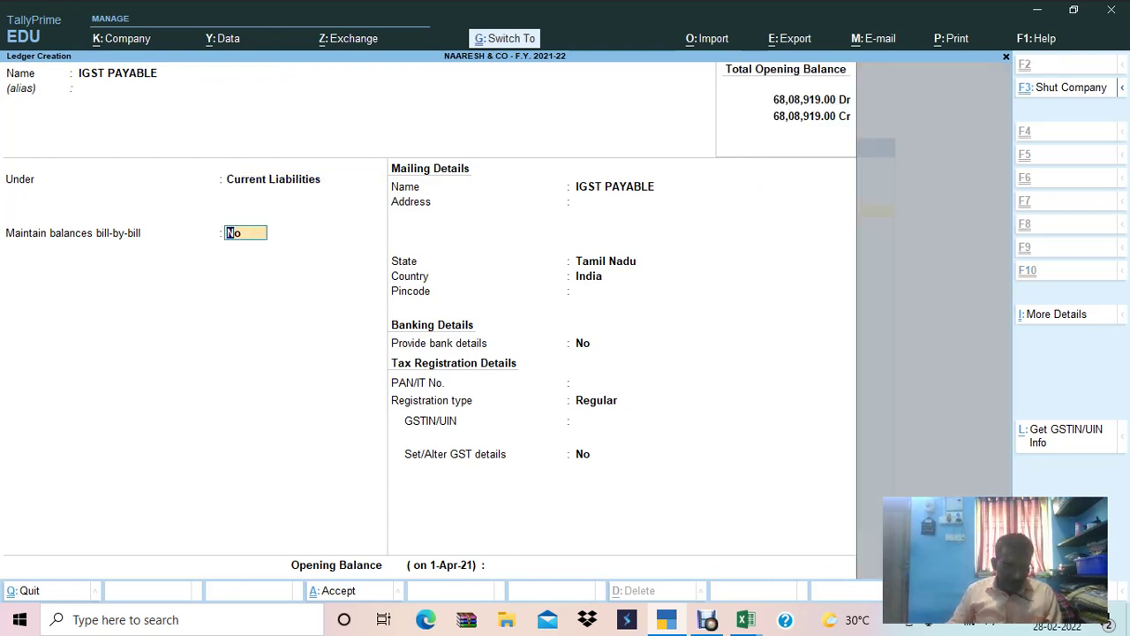
key(ctrl+a)
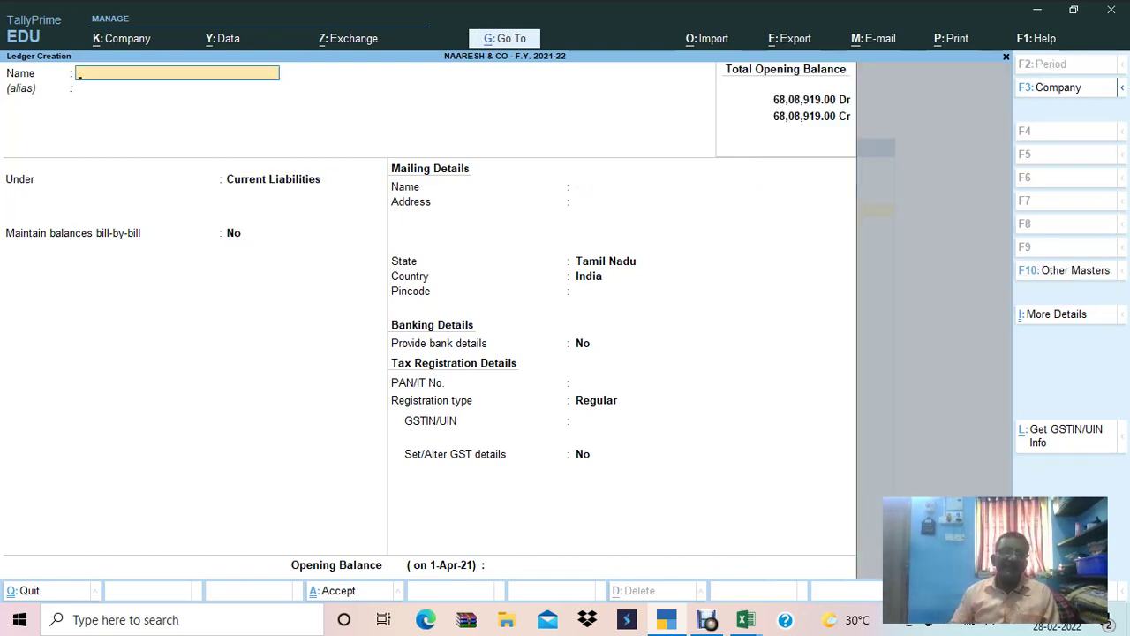
key(alt+Tab)
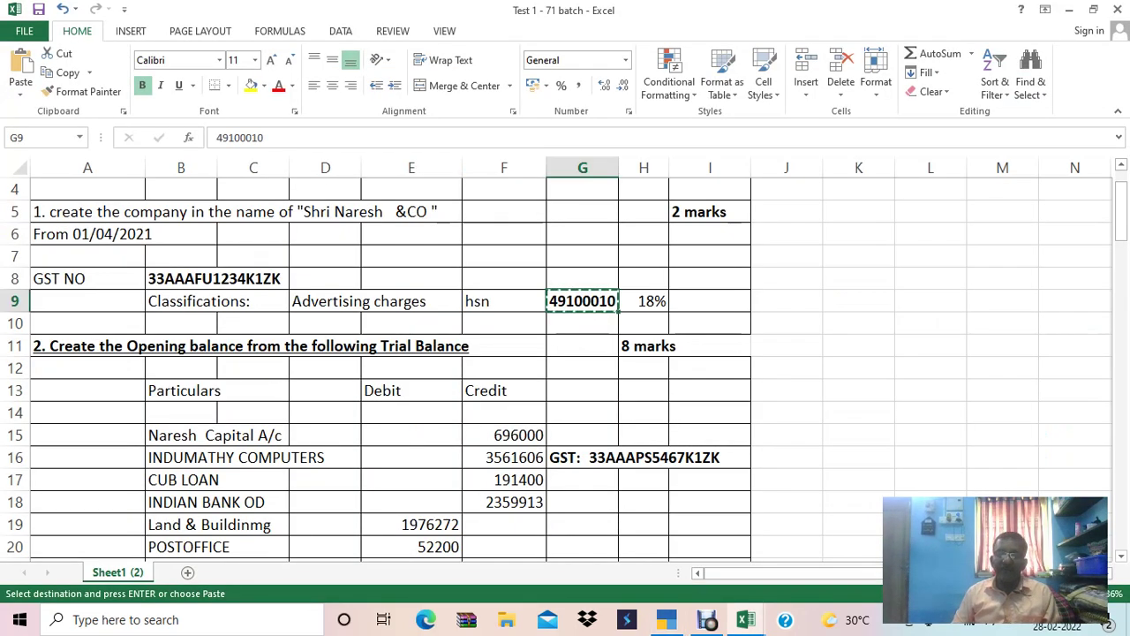
key(Left)
key(Left)
key(Left)
key(Down)
key(Down)
key(Down)
key(Down)
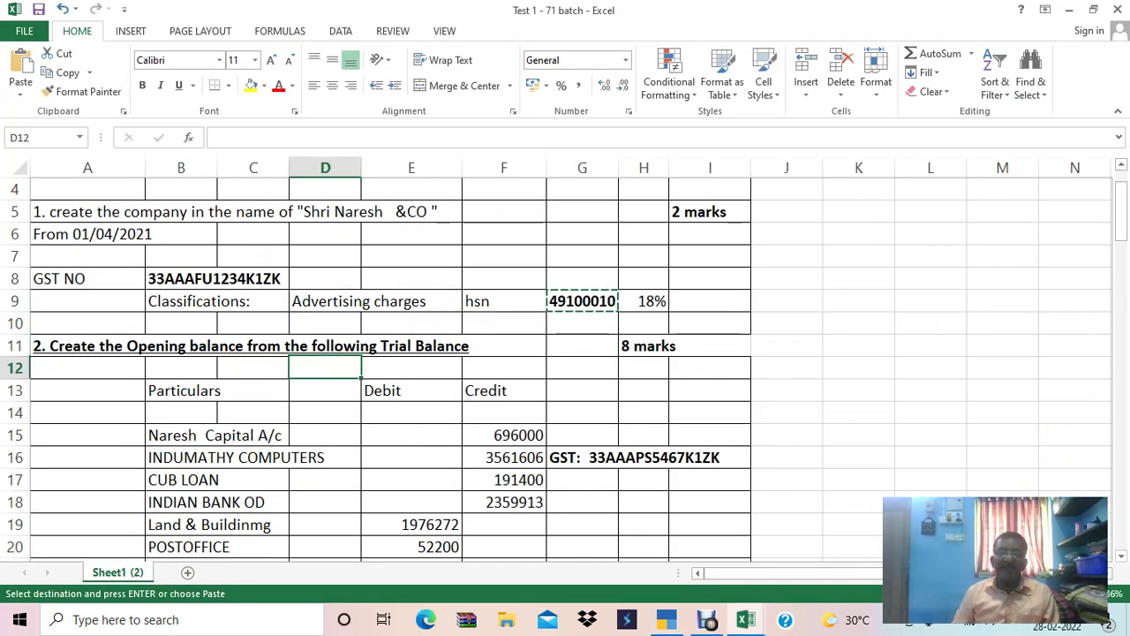
key(Down)
key(Down)
key(Down)
key(Down)
key(Down)
key(Down)
key(Down)
key(Down)
key(Down)
key(Down)
key(Down)
key(Down)
key(Down)
key(Down)
key(Down)
key(Down)
key(Down)
key(Down)
key(Down)
key(Down)
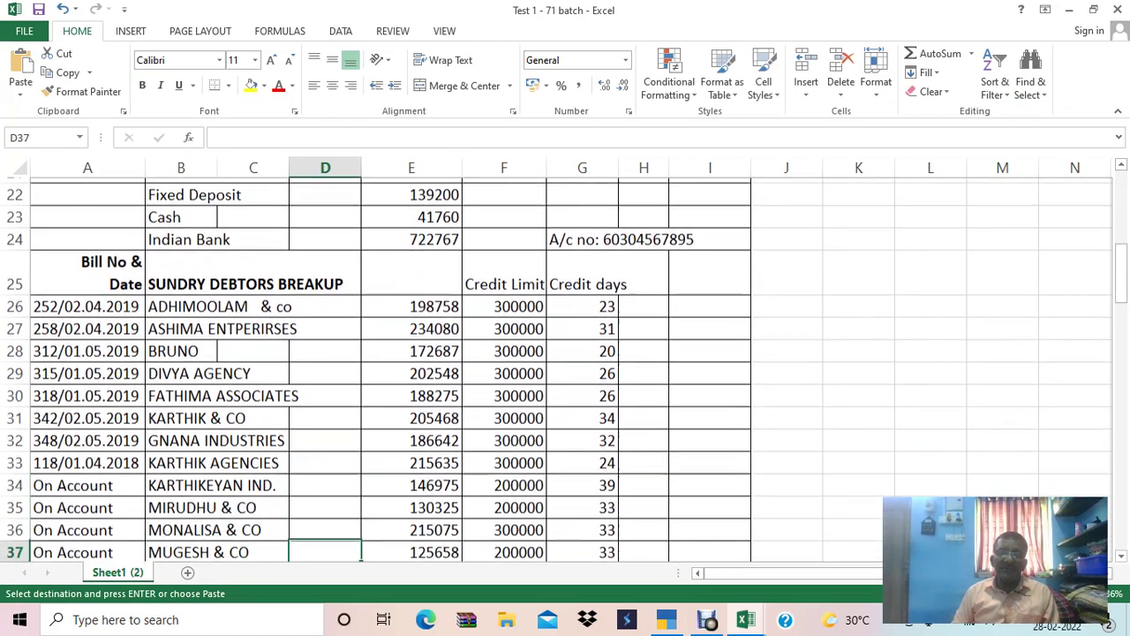
key(Left)
key(Left)
key(Left)
key(Up)
key(Up)
key(Up)
key(Up)
key(Up)
key(Up)
key(Up)
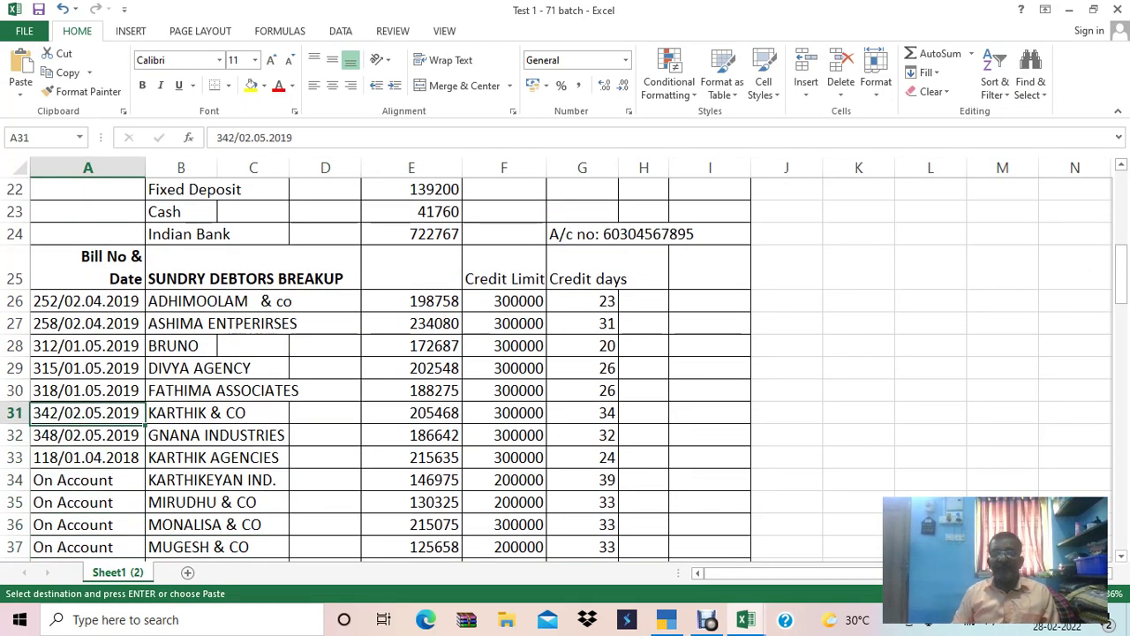
key(Up)
key(Up)
key(Up)
key(Up)
key(Up)
key(Up)
key(Up)
key(Up)
key(Up)
key(Up)
key(Up)
key(Up)
key(Up)
key(Up)
key(Up)
key(Up)
key(Up)
key(Up)
key(Up)
key(Up)
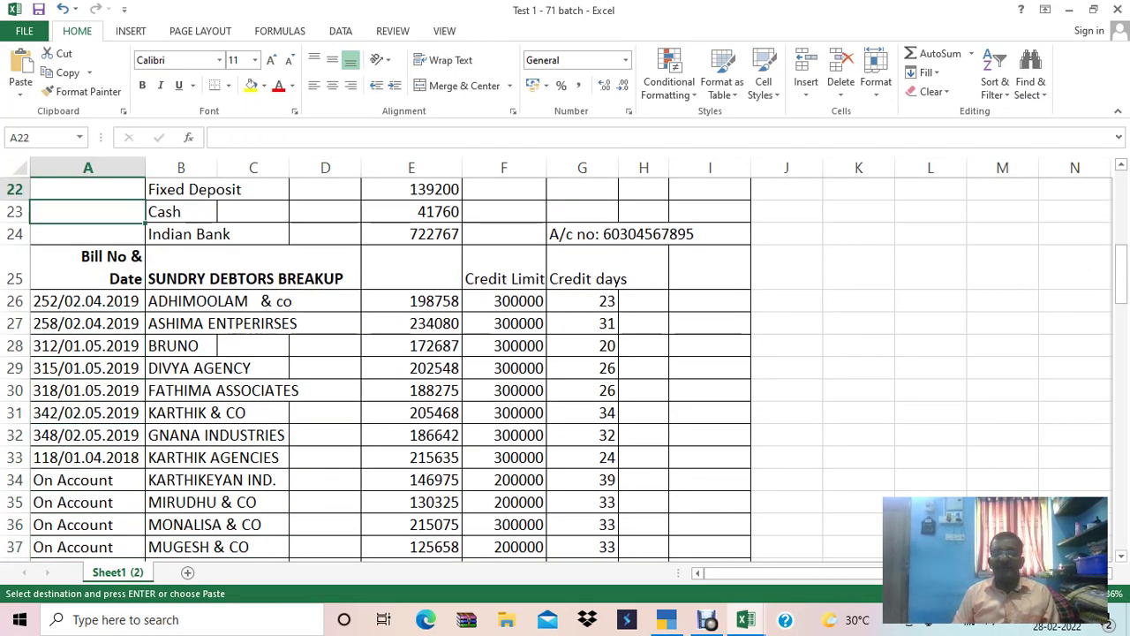
key(Down)
key(Down)
key(Down)
key(Down)
key(Down)
key(Down)
key(Down)
key(Down)
key(Down)
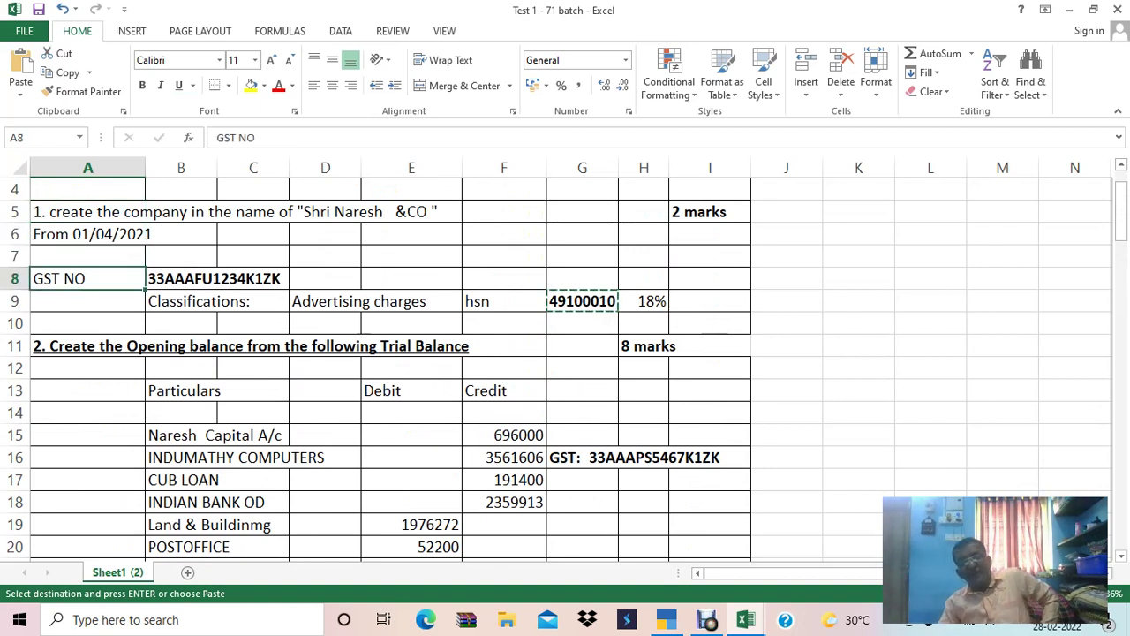
key(Down)
key(Down)
key(Right)
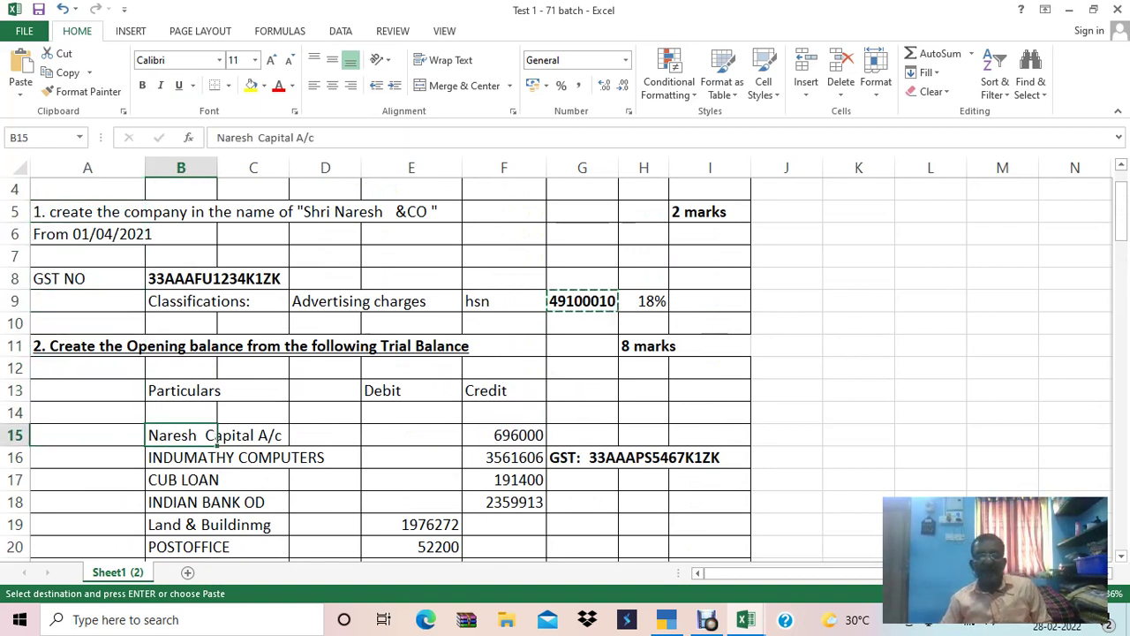
key(Down)
key(Down)
key(Down)
key(Down)
key(Down)
key(Down)
key(Down)
key(Down)
key(Down)
key(Down)
key(Down)
key(Down)
key(Down)
key(Down)
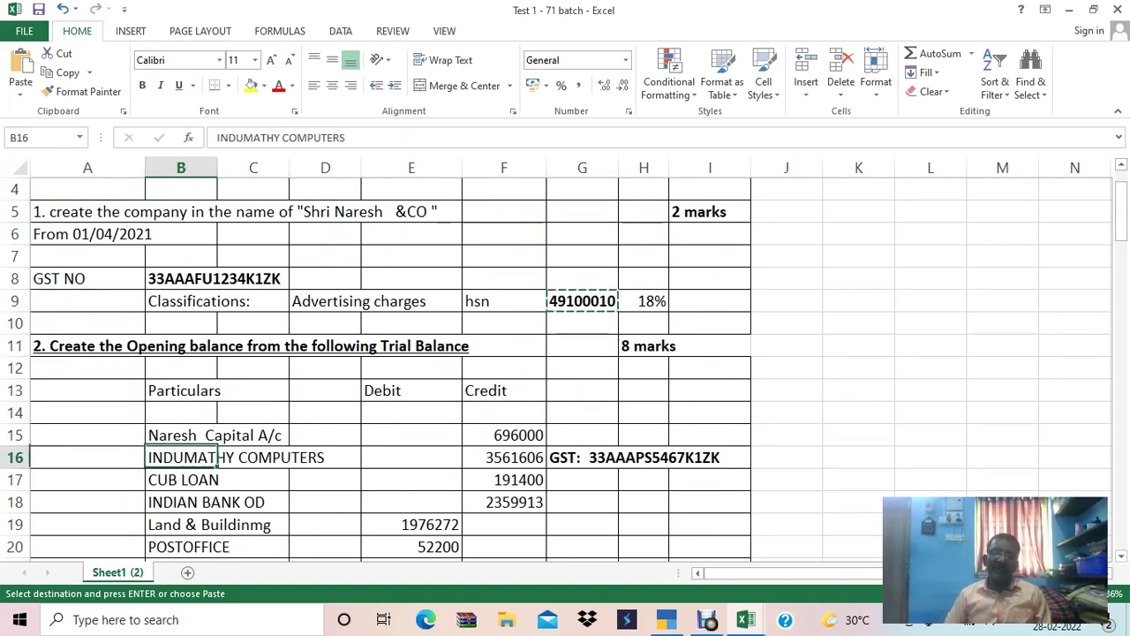
key(Down)
key(Down)
key(Down)
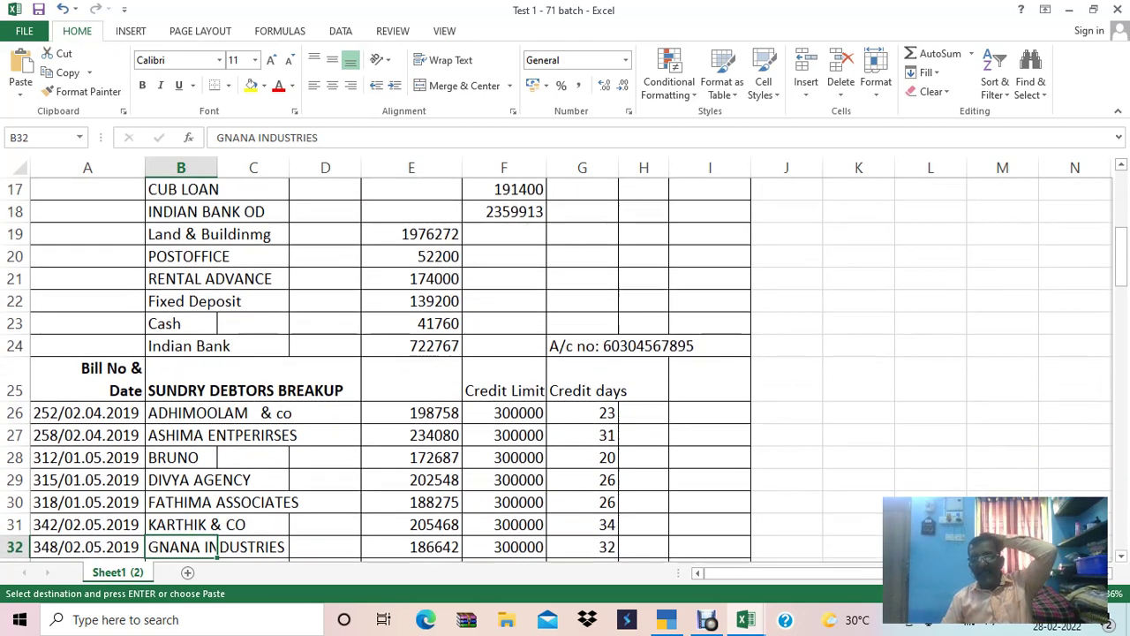
key(Right)
key(Right)
key(Right)
key(Right)
key(Up)
key(Up)
key(Up)
key(Up)
key(Up)
key(Up)
key(Up)
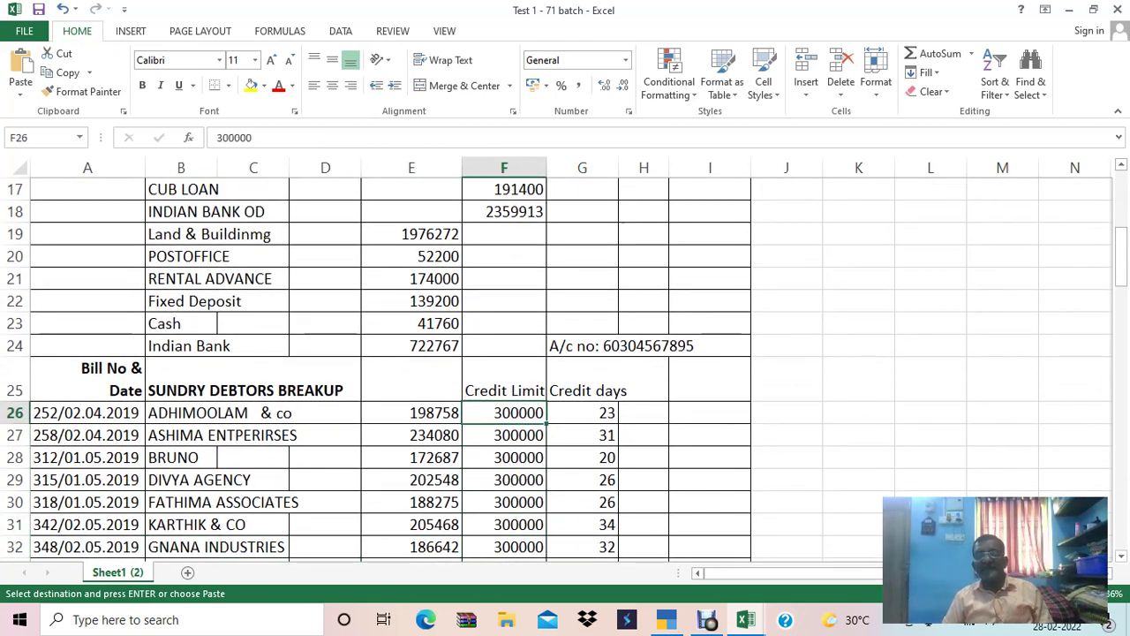
key(Right)
key(Left)
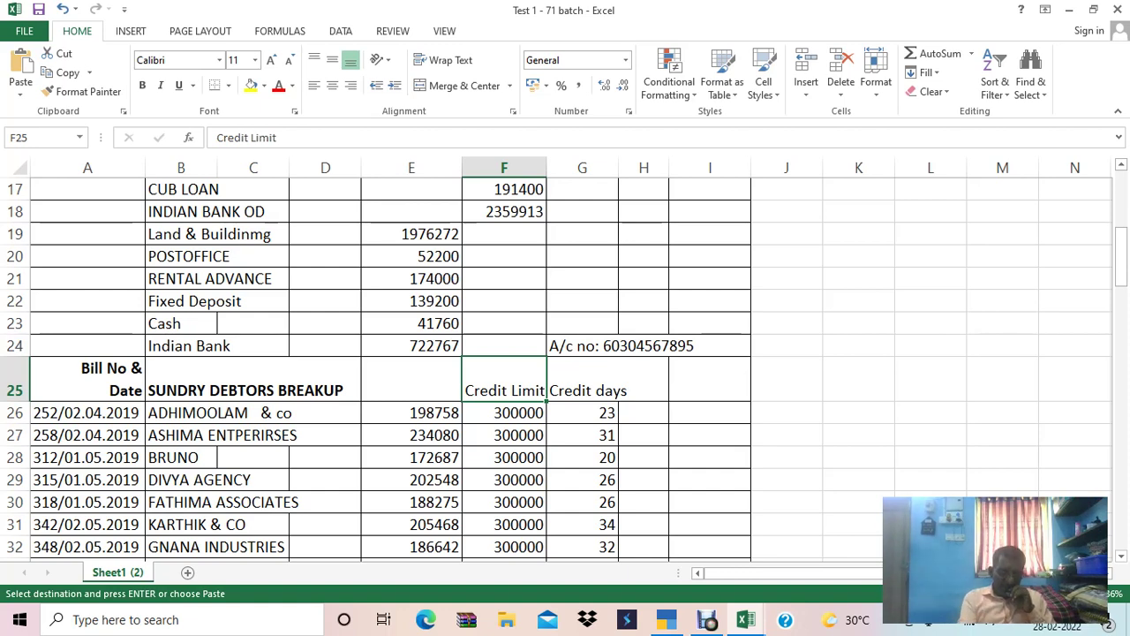
key(alt+Tab)
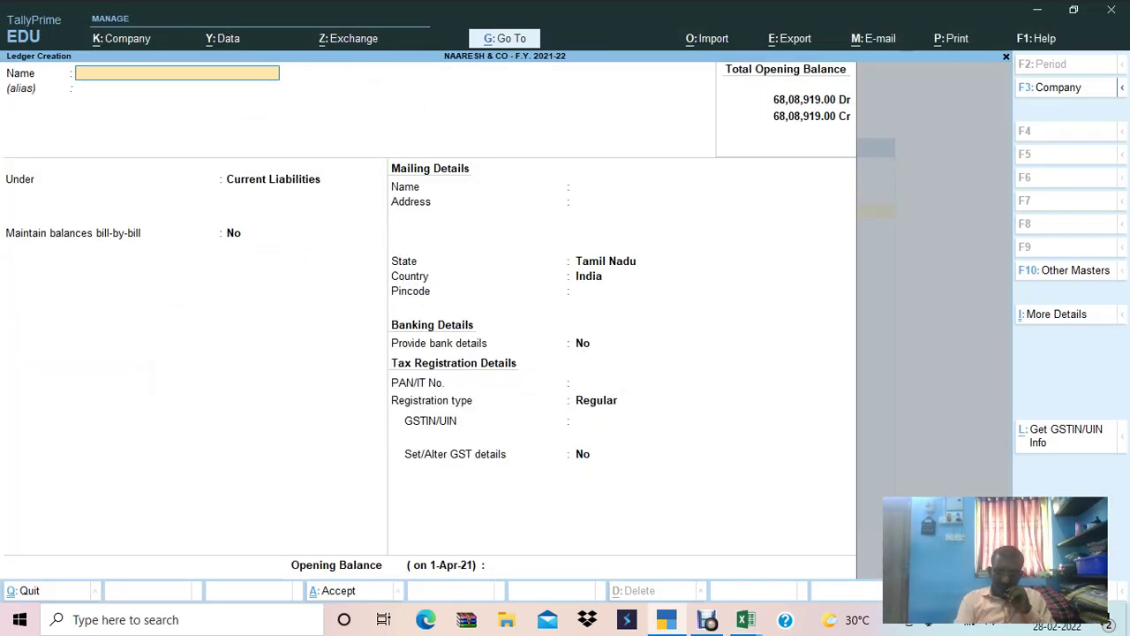
Turn off bill-wise entry in the company features and quit ledger creation.
key(F11)
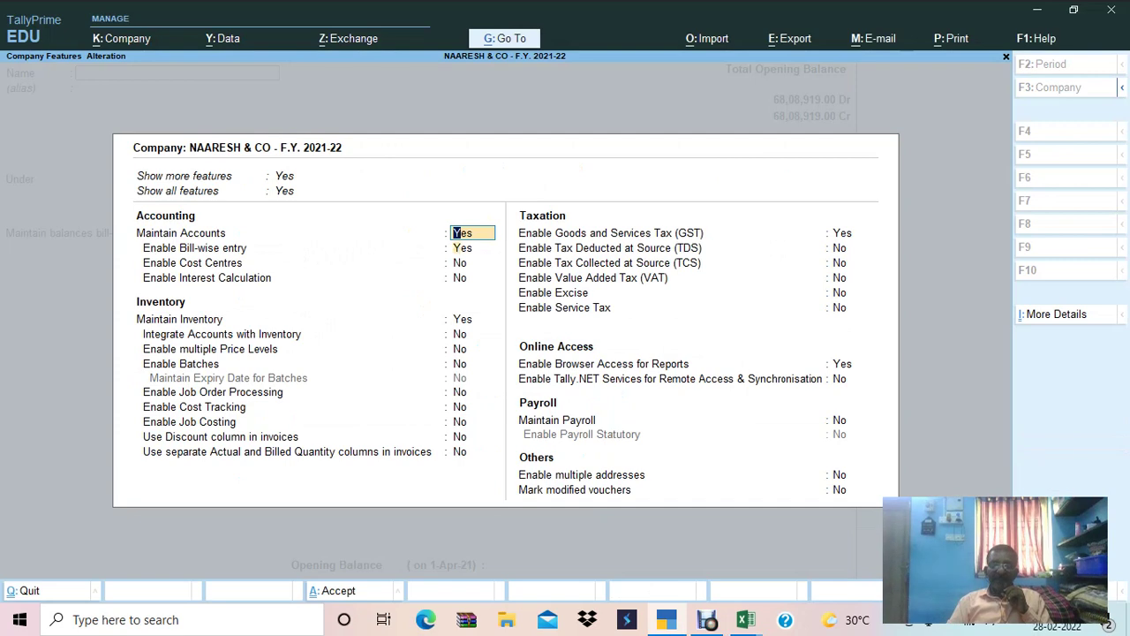
key(Down)
key(n)
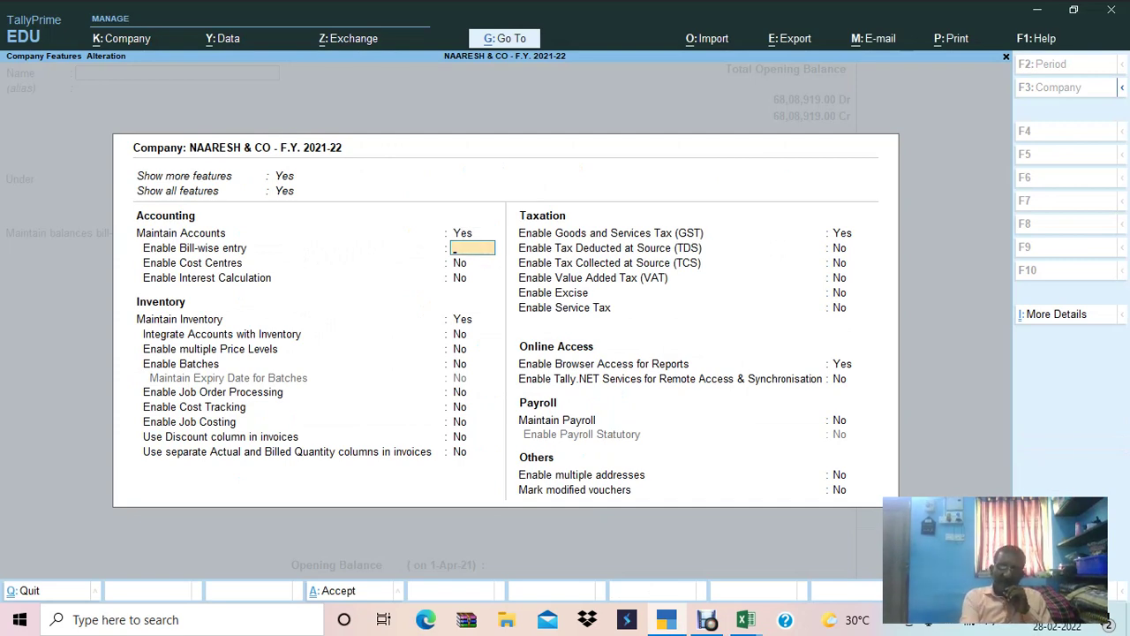
key(ctrl+a)
key(Escape)
key(y)
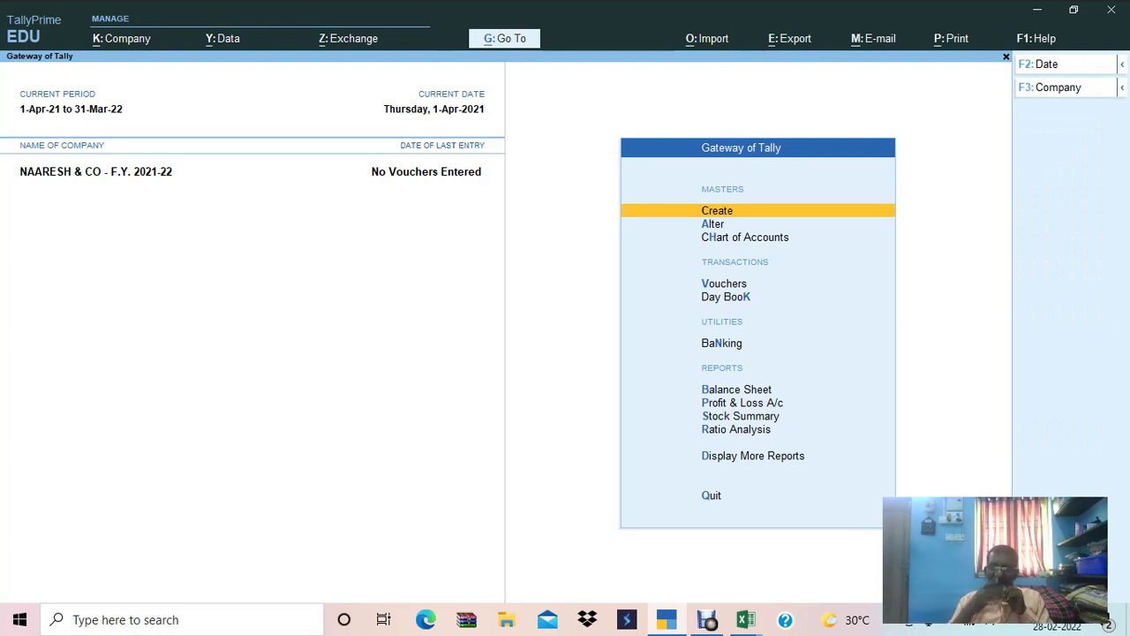
Open the Credit Limits master for the Sundry Debtors group.
key(Return)
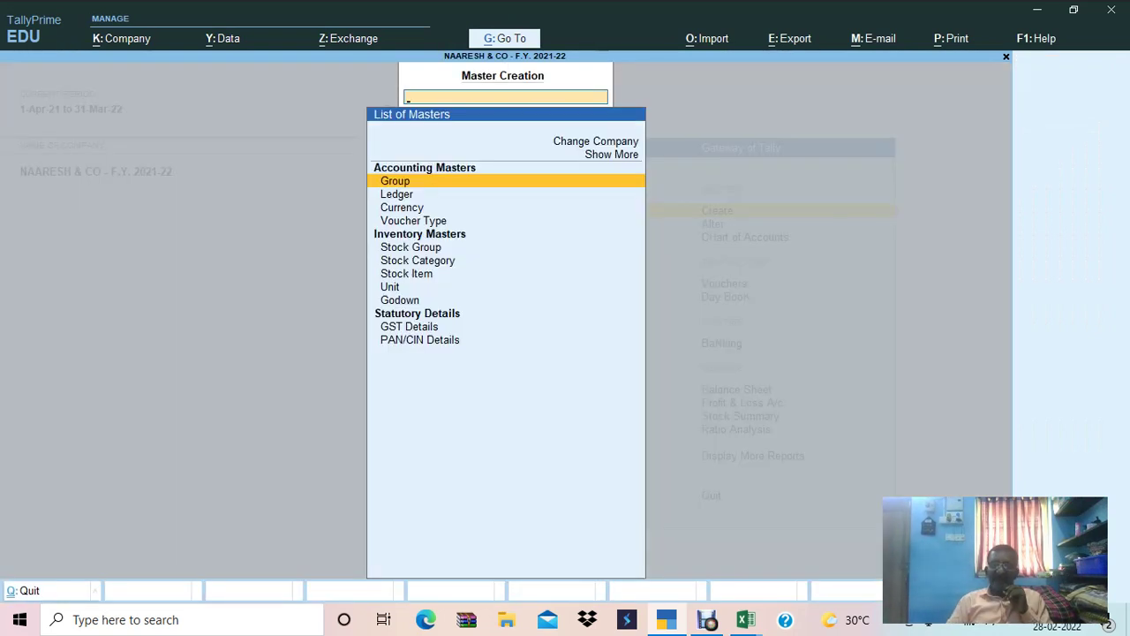
key(Down)
key(Down)
key(Down)
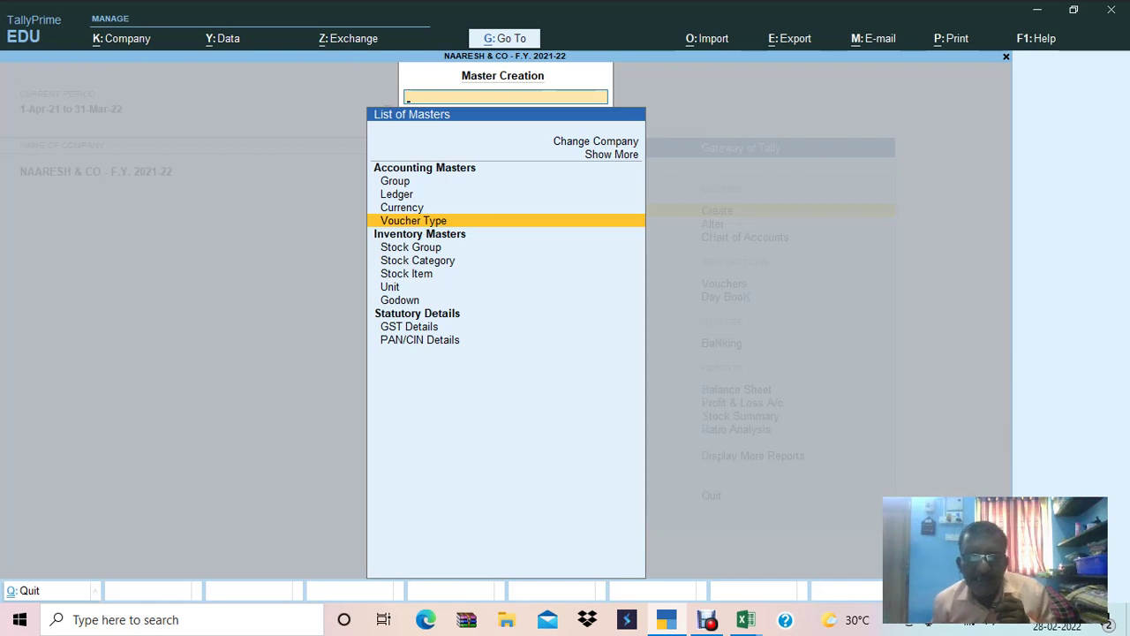
key(Up)
key(Up)
key(Up)
key(Up)
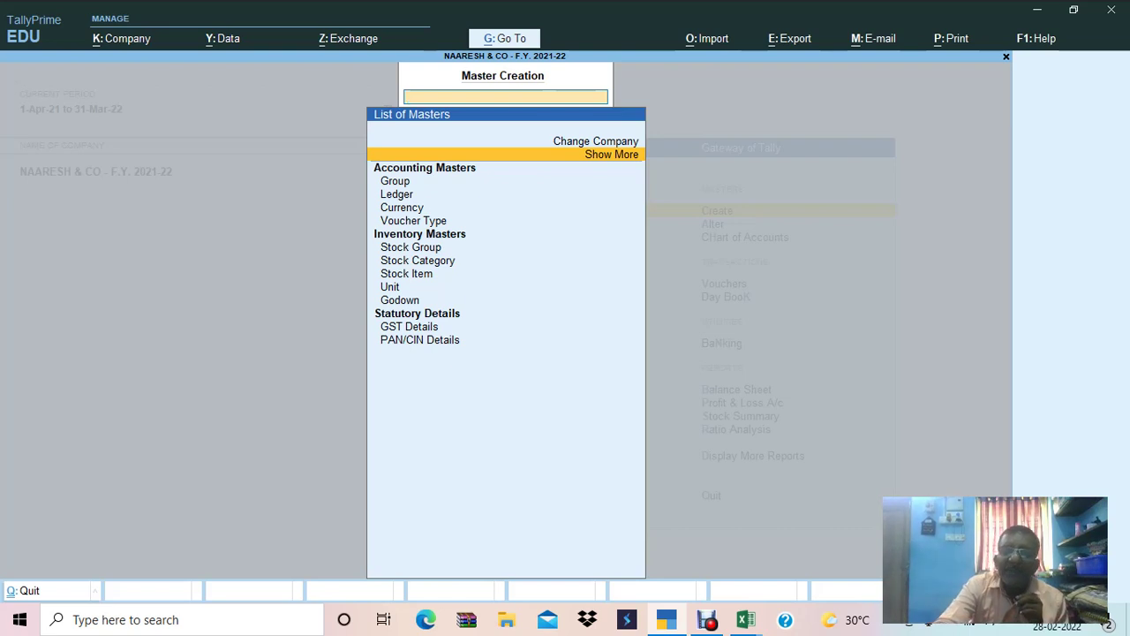
key(Return)
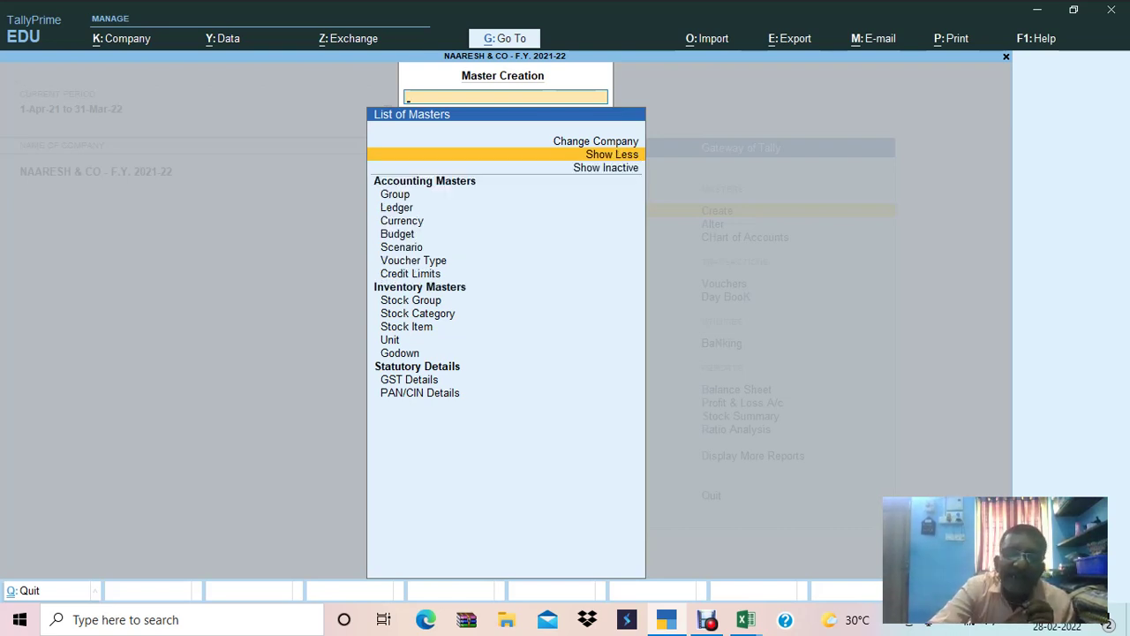
click(410, 274)
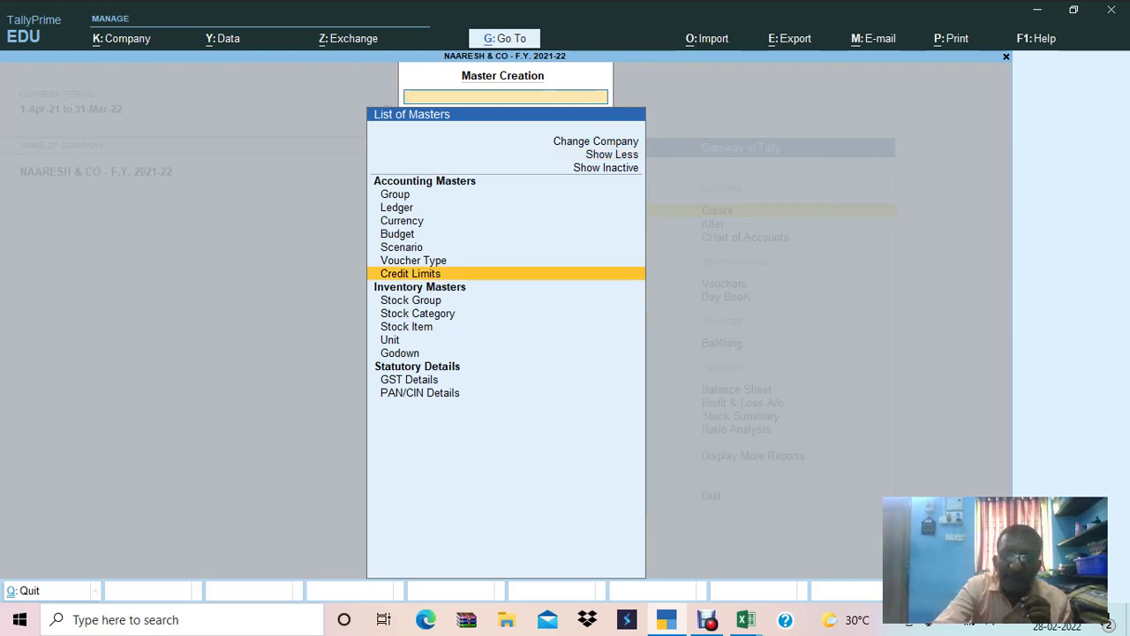
key(Return)
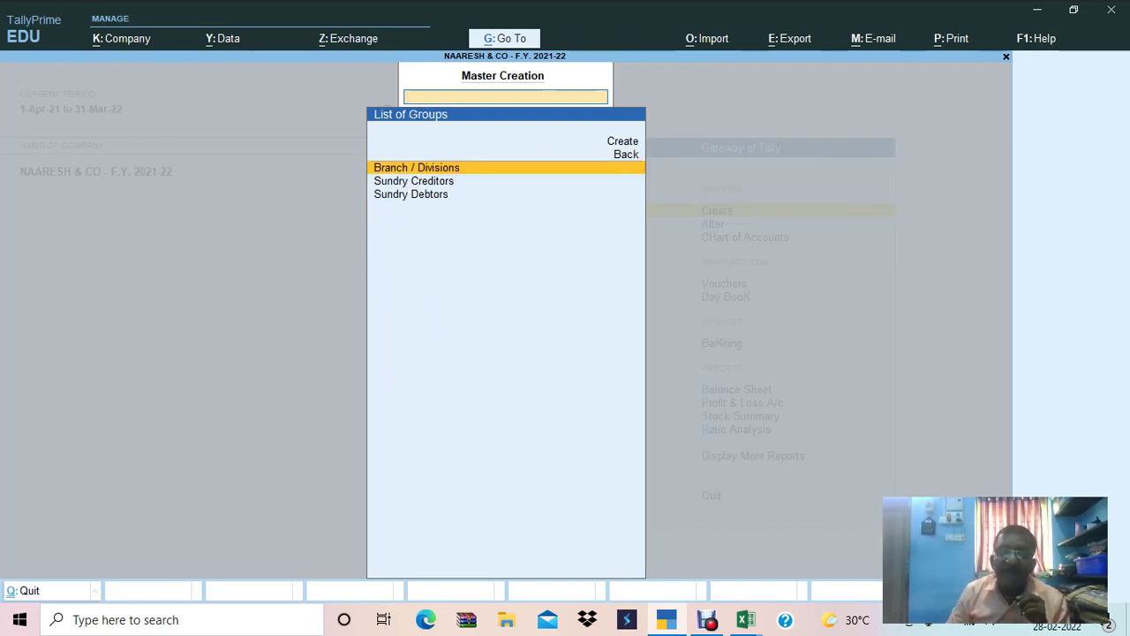
click(413, 180)
click(410, 194)
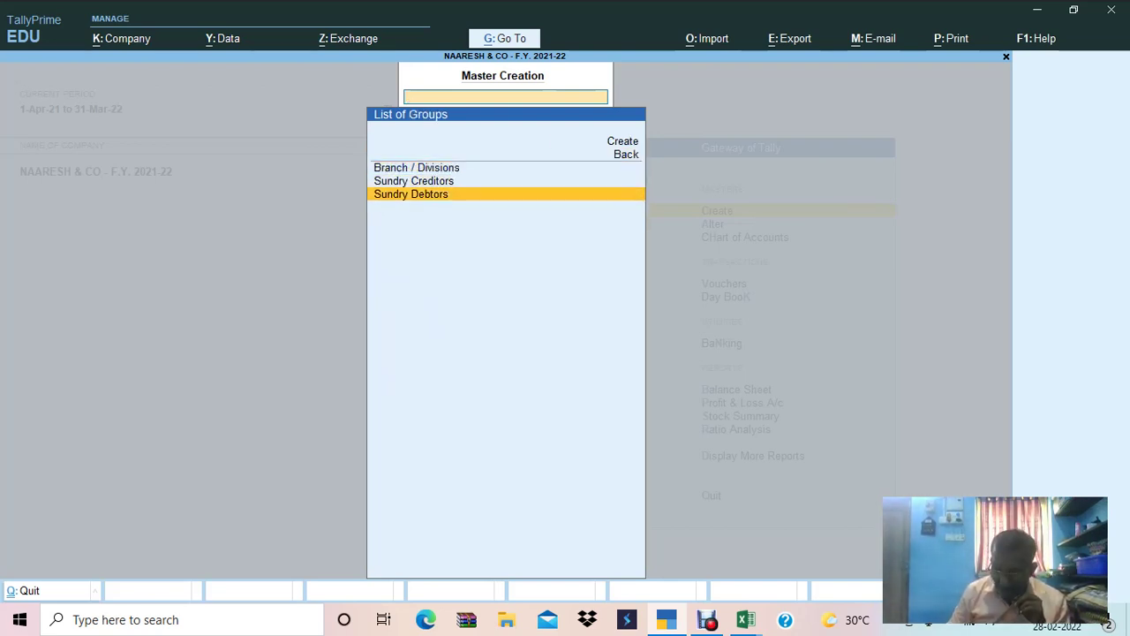
key(Return)
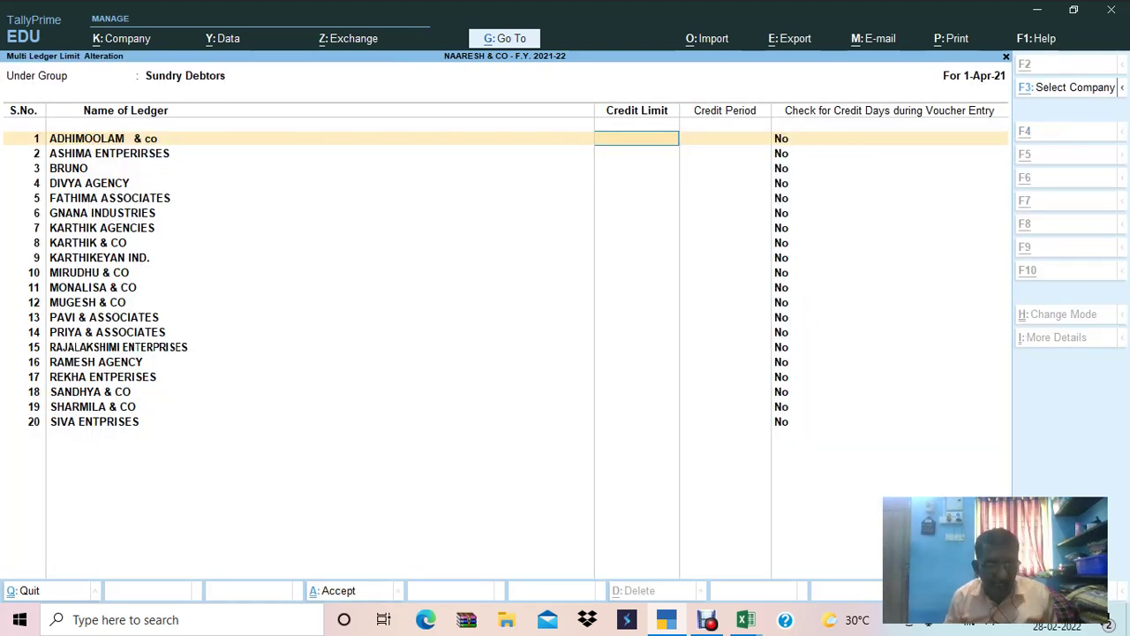
Give ADHIMOOLAM & co a 3,00,000 credit limit, 23 credit days and check Y.
key(alt+Tab)
key(Down)
key(Down)
key(Right)
key(Up)
key(alt+Tab)
text(000000)
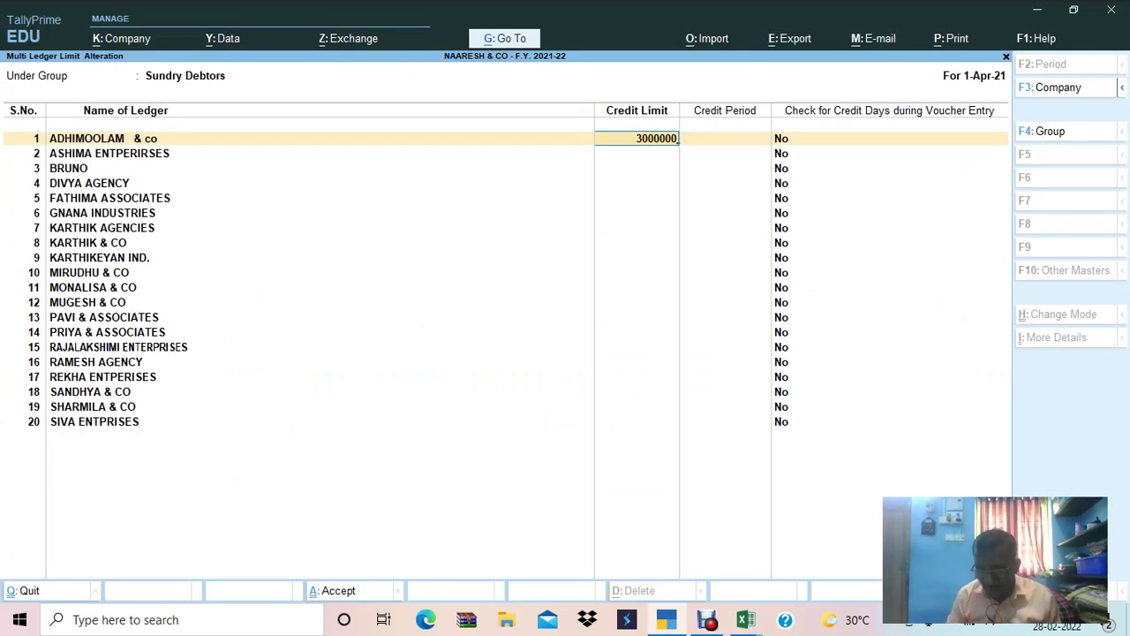
key(Return)
key(alt+Tab)
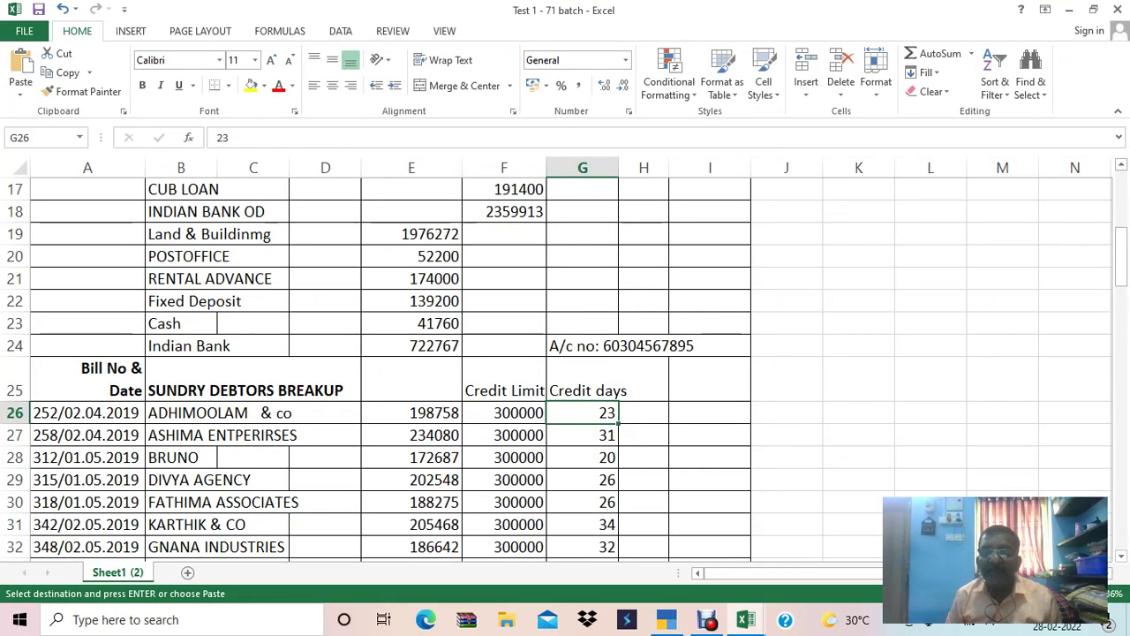
key(alt+Tab)
text(23)
key(Return)
text(y)
key(Return)
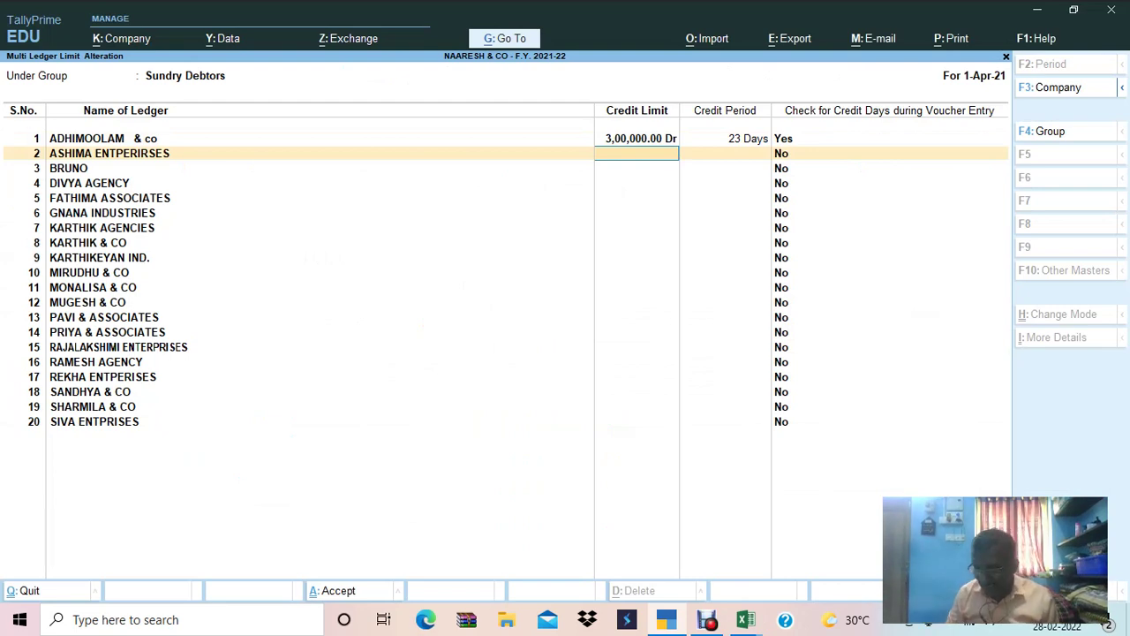
Give ASHIMA ENTPERIRSES the copied 3,00,000 limit, 31 credit days and check Y.
key(Up)
key(ctrl+c)
key(Down)
key(ctrl+v)
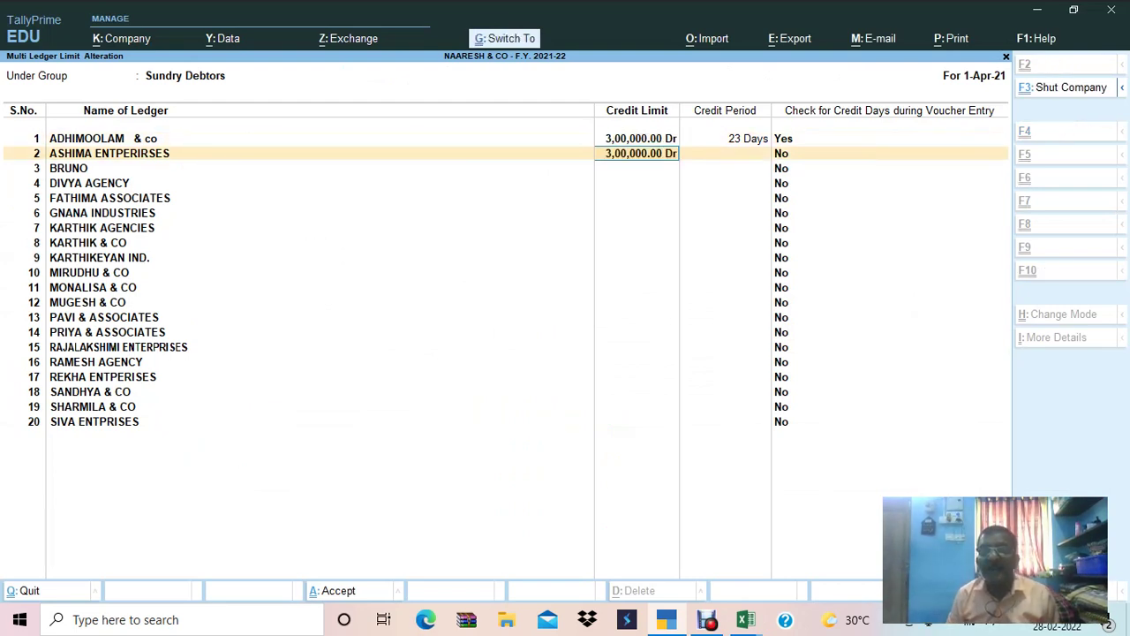
key(Return)
key(alt+Tab)
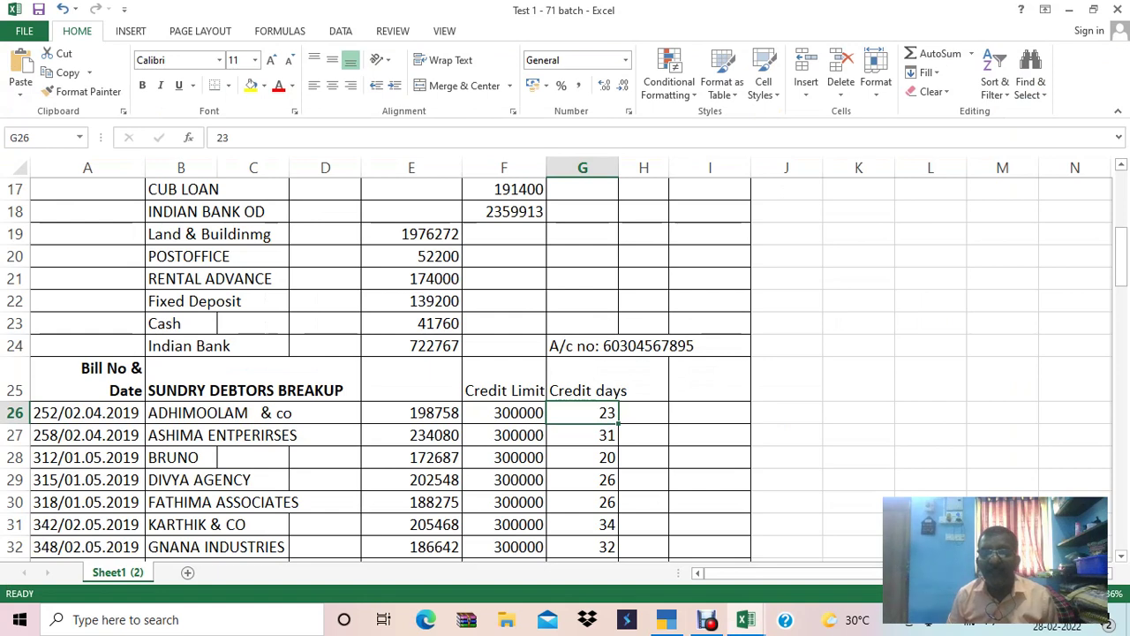
key(Down)
key(alt+Tab)
text(31)
key(Return)
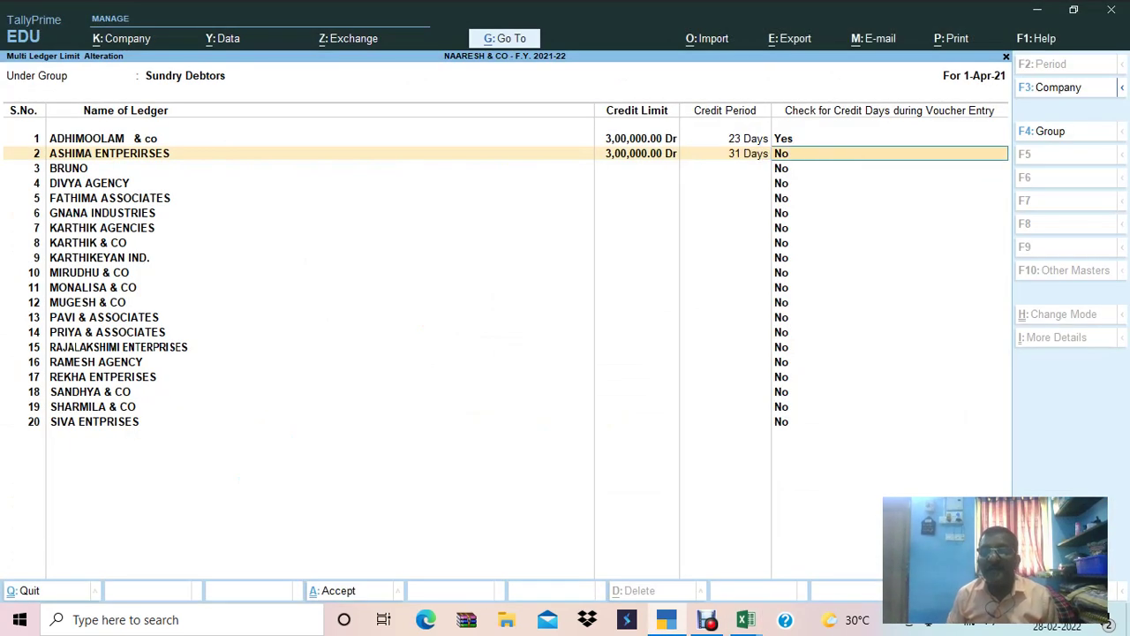
text(y)
key(Return)
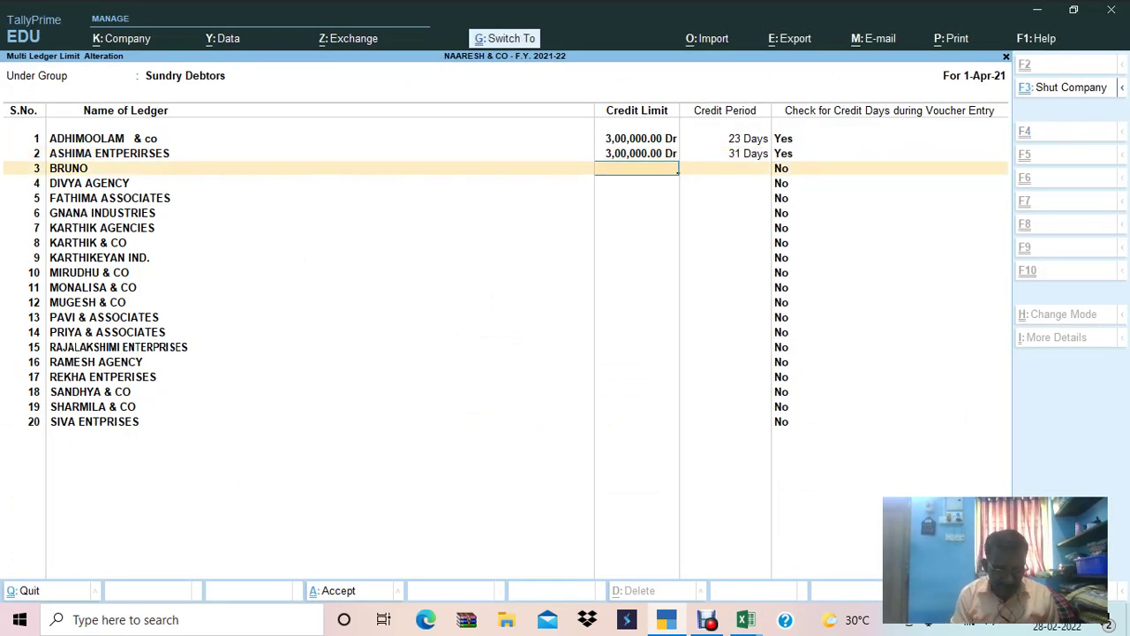
Give BRUNO a 3,00,000 credit limit, 20 credit days and check Y.
key(ctrl+v)
key(Return)
key(alt+Tab)
key(Down)
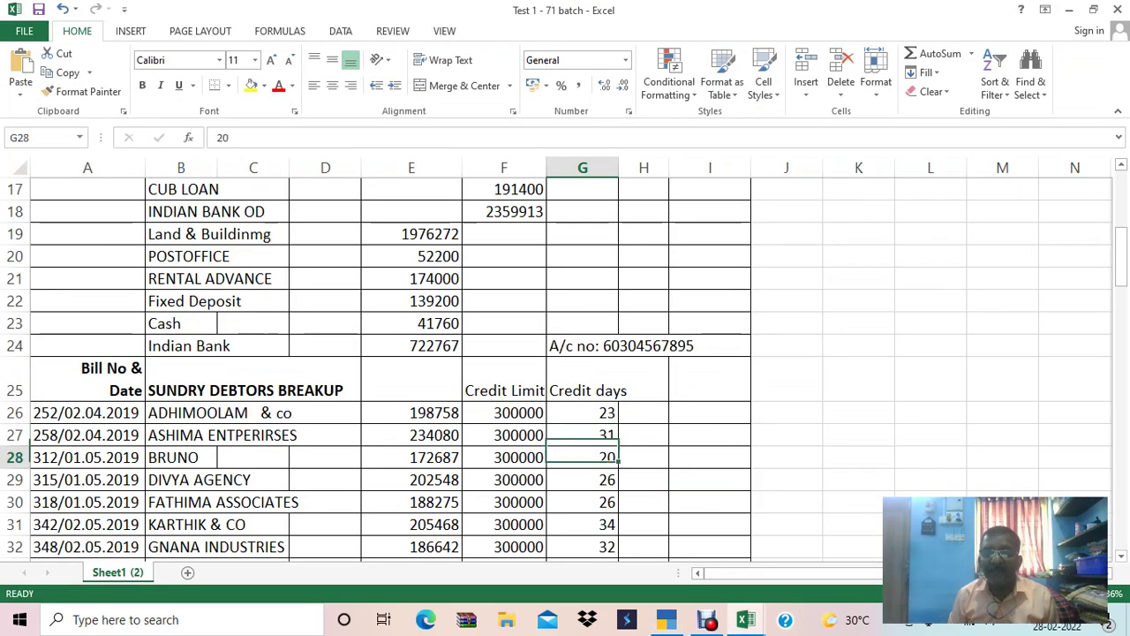
key(alt+Tab)
text(20)
key(Return)
text(y)
key(Return)
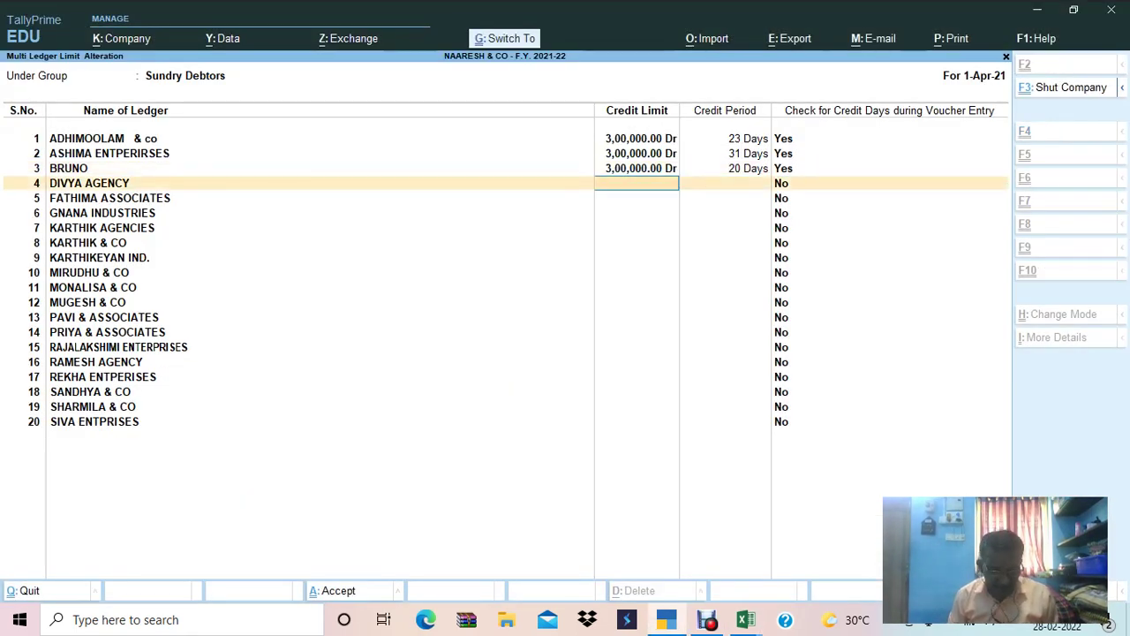
Give DIVYA AGENCY a 300000 credit limit, 26 credit days and check Y.
text(300000)
key(Return)
text(26 Days)
key(Return)
text(y)
key(Return)
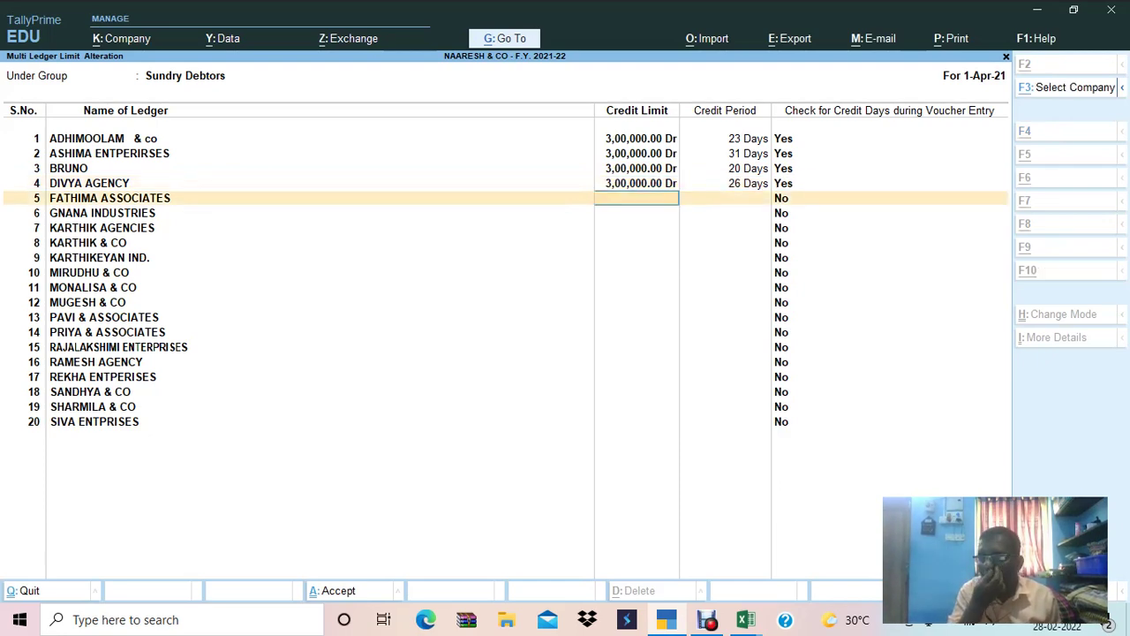
Give FATHIMA ASSOCIATES a 3,00,000 credit limit, 26 credit days and check Y.
key(alt+Tab)
key(Down)
key(Down)
key(alt+Tab)
key(ctrl+v)
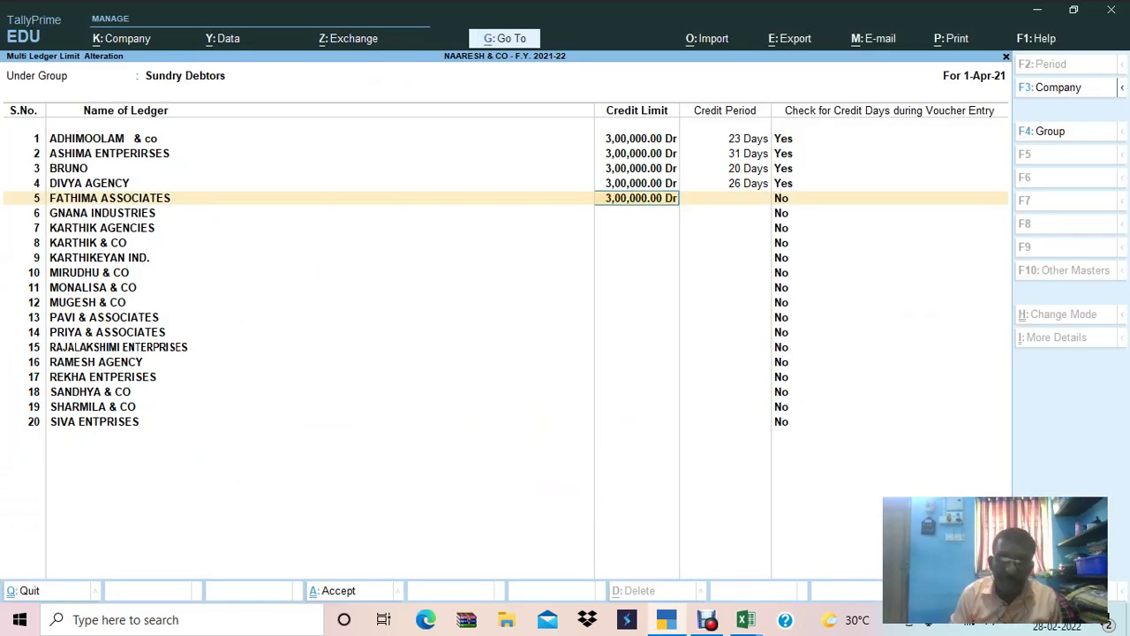
key(Return)
text(26)
key(Return)
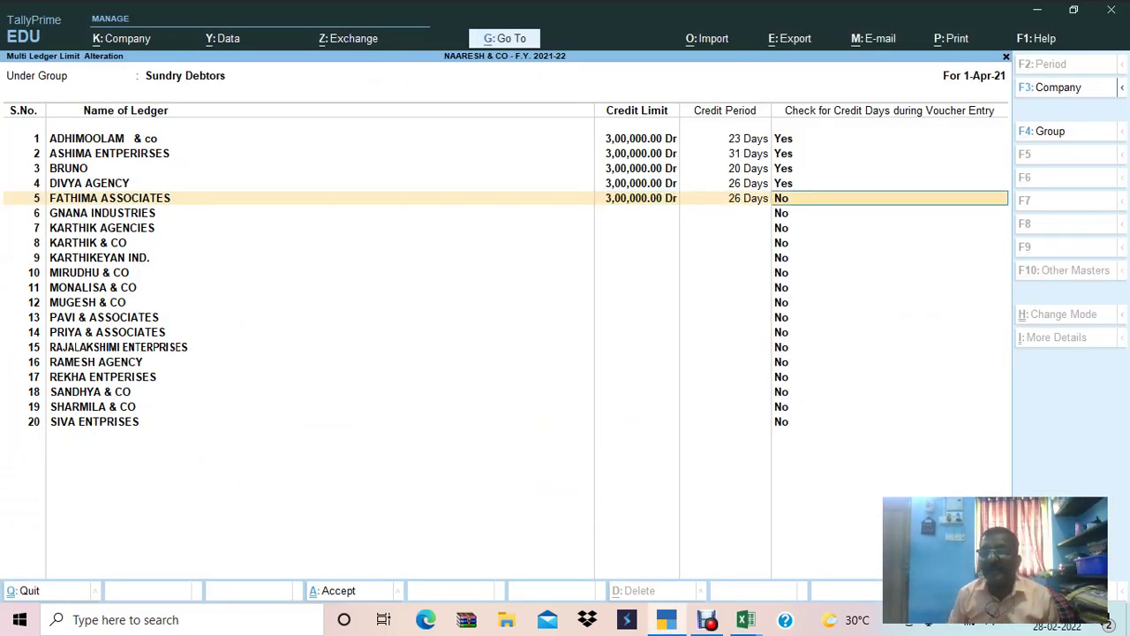
text(y)
key(Return)
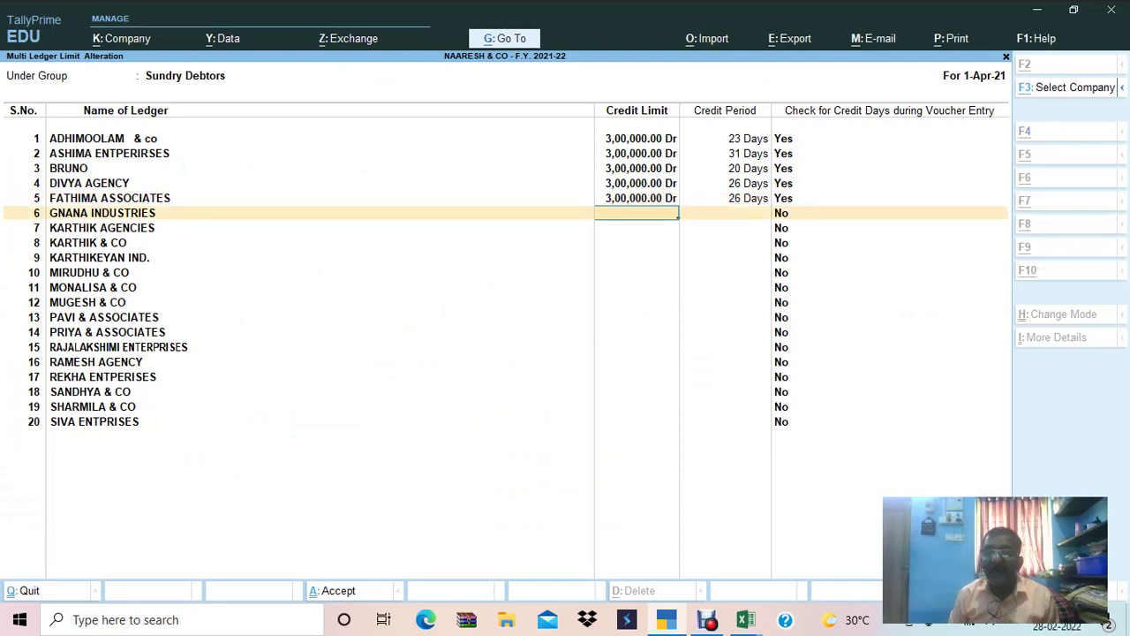
Set KARTHIK & CO's credit limit and a 34-day credit period.
key(alt+Tab)
key(Down)
key(alt+Tab)
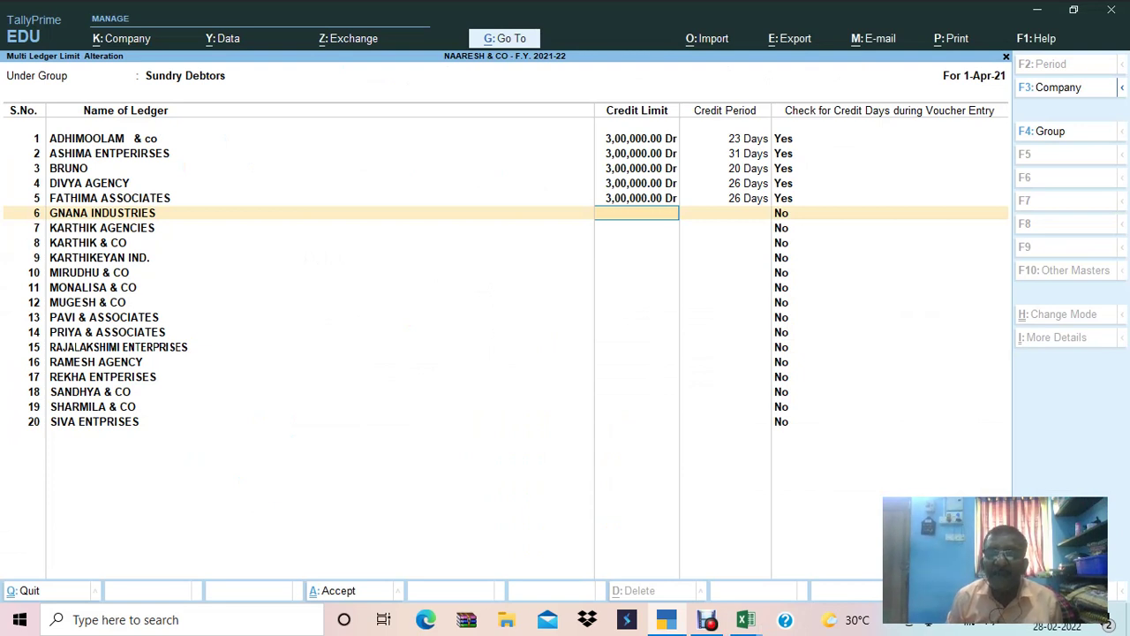
key(Down)
key(Down)
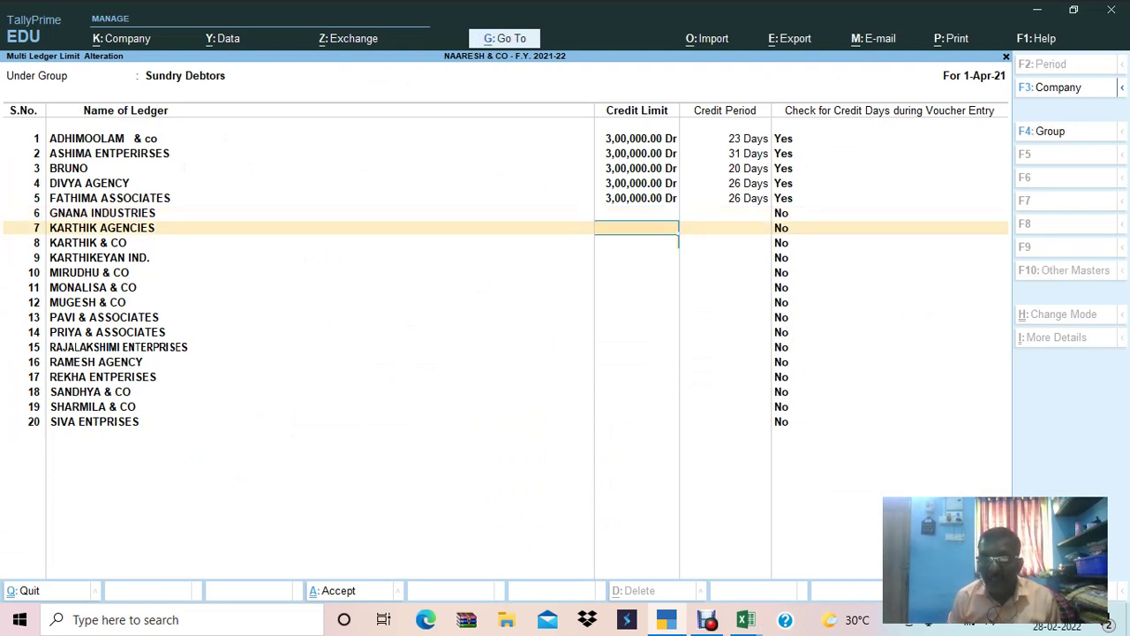
text(300000)
key(alt+Tab)
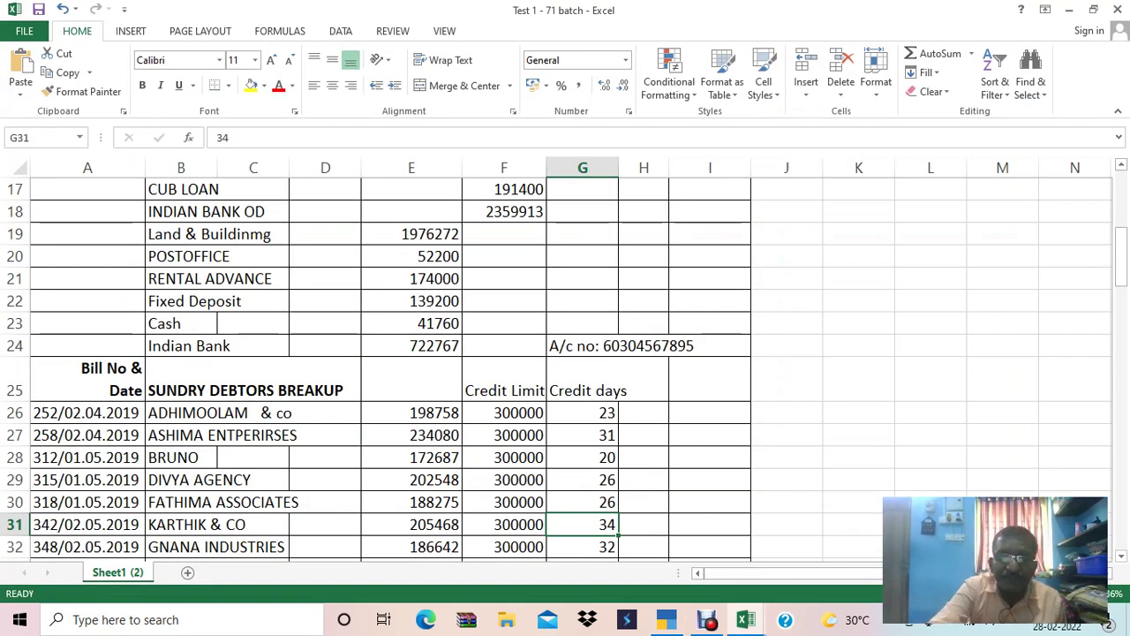
key(alt+Tab)
text(3)
key(Return)
text(34)
key(Return)
Enter the 300000 credit limit for GNANA INDUSTRIES.
key(Up)
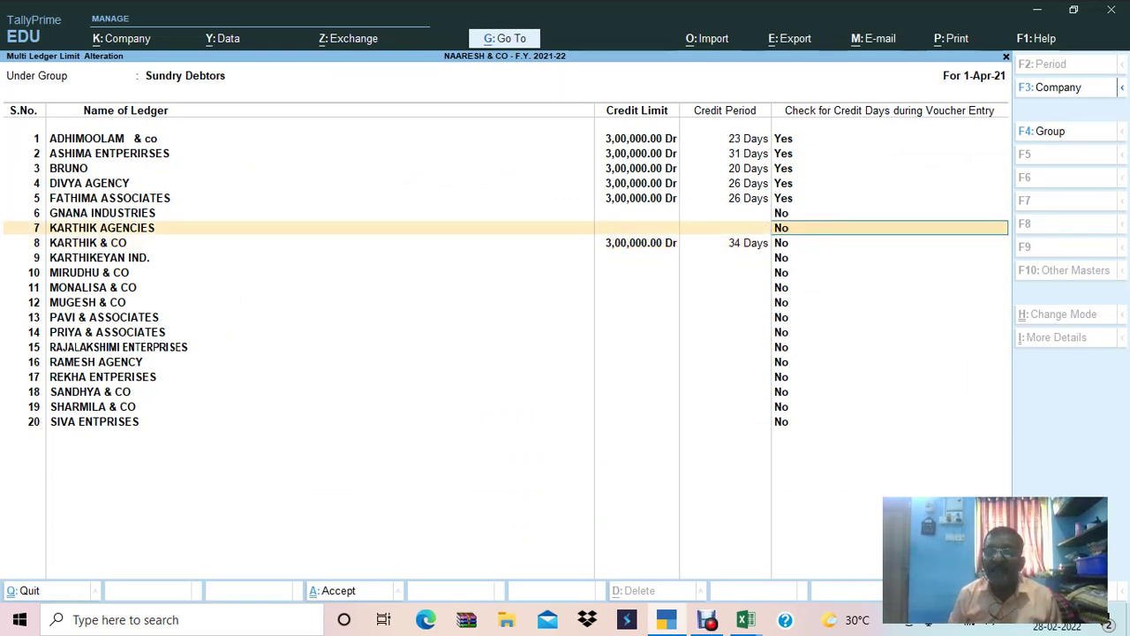
key(Up)
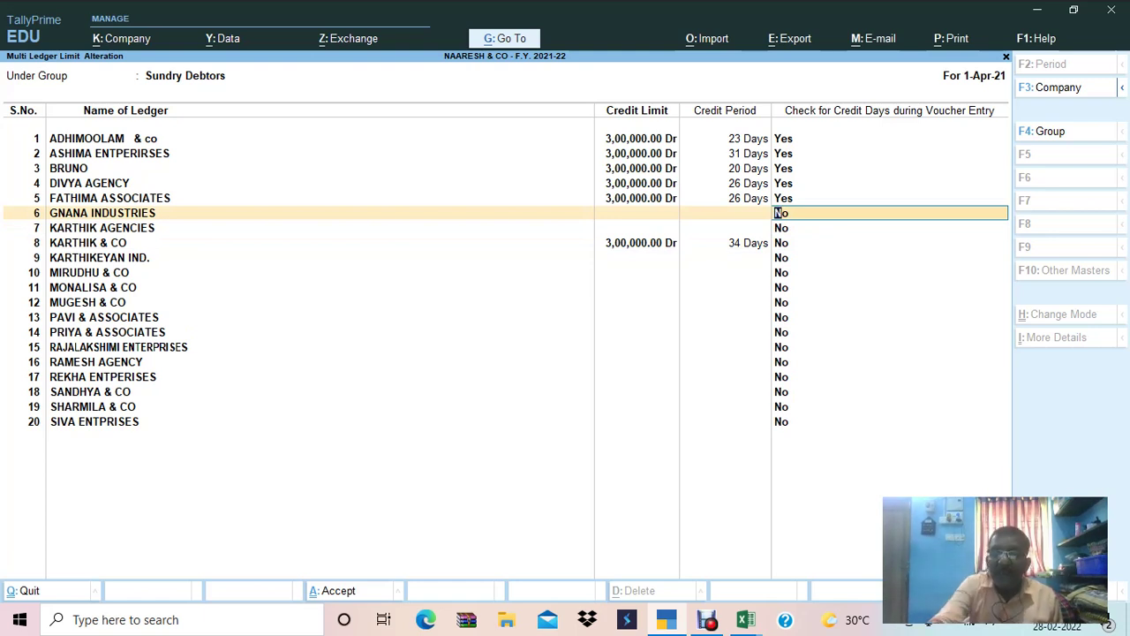
key(BackSpace)
text(300000)
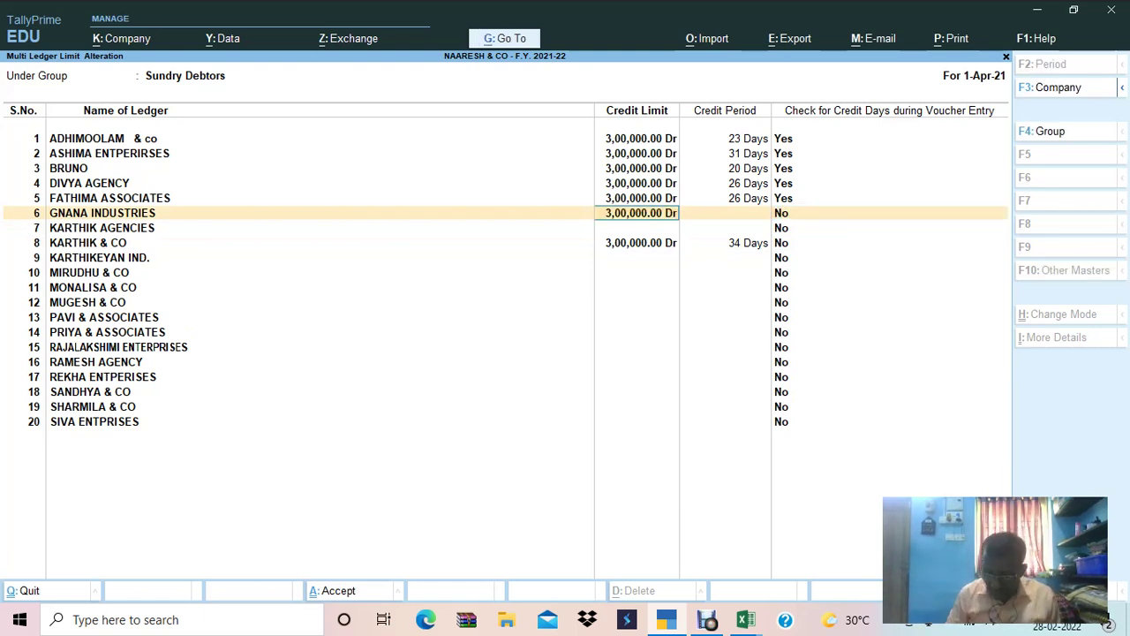
key(Down)
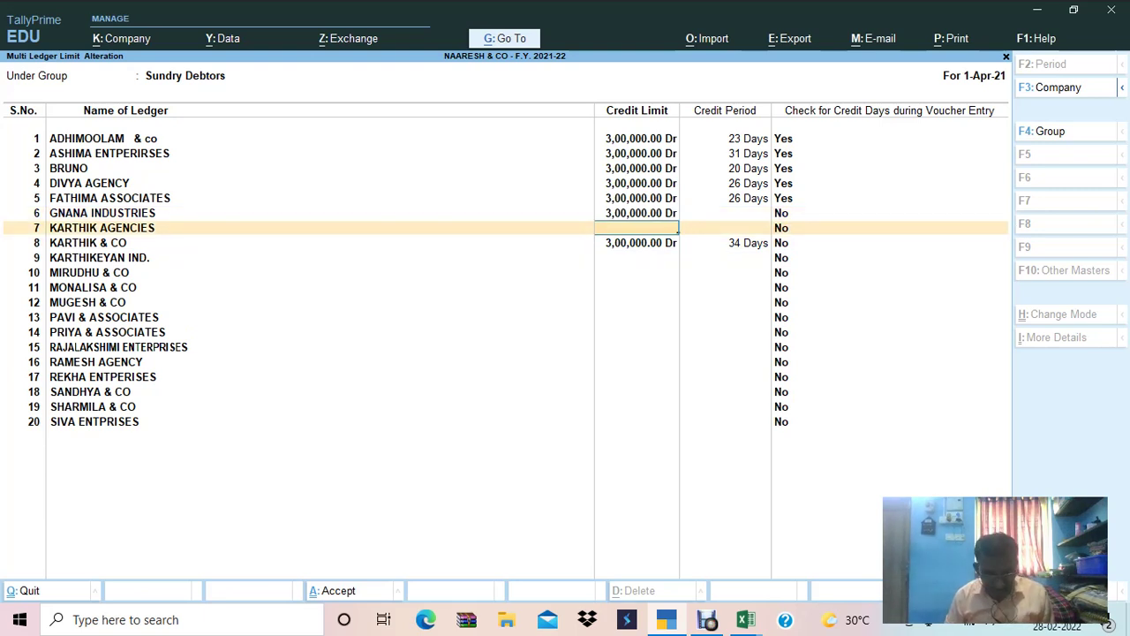
Repeat the 3,00,000 limit for the remaining debtors, KARTHIK AGENCIES through SIVA ENTPRISES.
key(ctrl+r)
key(Down)
key(Down)
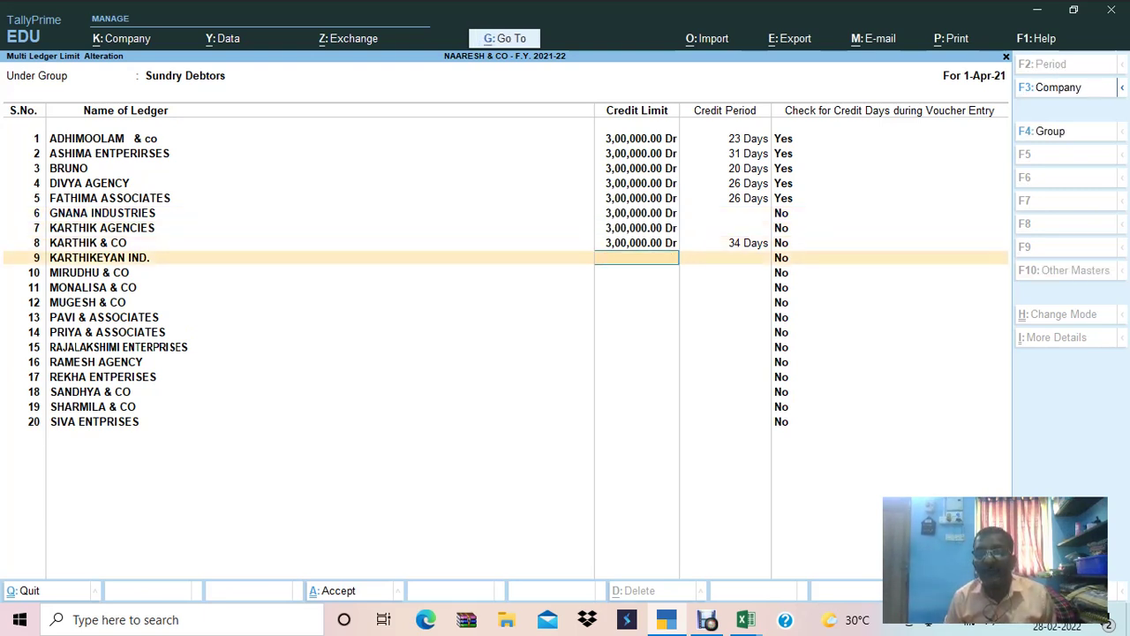
key(ctrl+r)
key(Down)
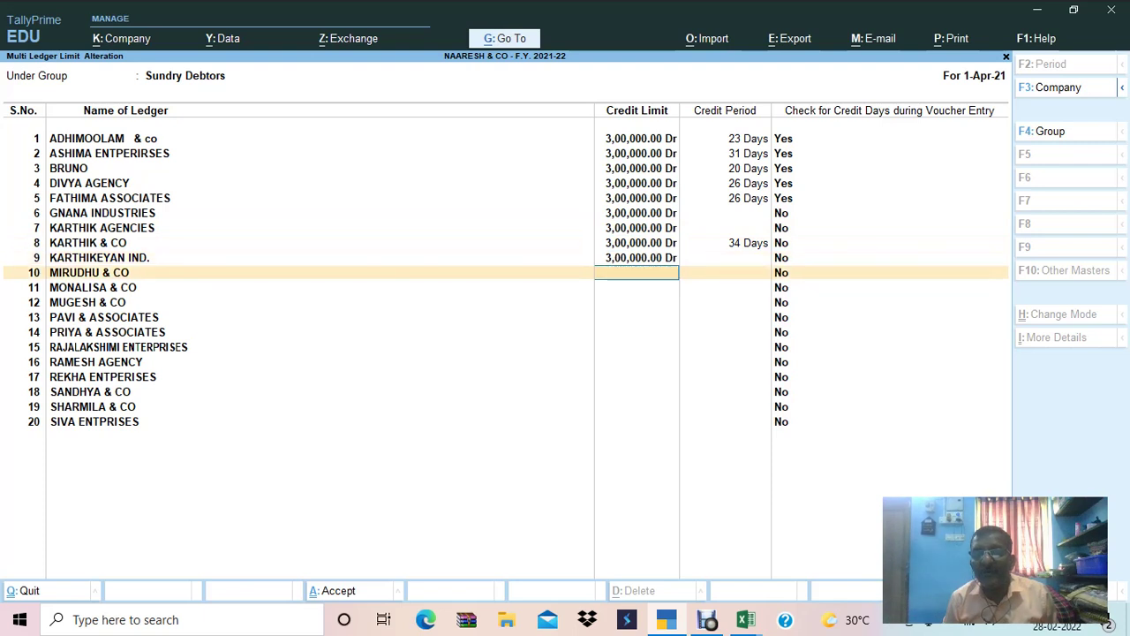
key(ctrl+r)
key(Down)
key(ctrl+r)
key(Down)
key(ctrl+r)
key(Down)
key(ctrl+r)
key(Down)
key(ctrl+r)
key(Down)
key(ctrl+r)
key(Down)
key(ctrl+r)
key(Down)
key(ctrl+r)
key(Down)
key(ctrl+r)
key(Down)
key(ctrl+r)
key(Down)
key(ctrl+r)
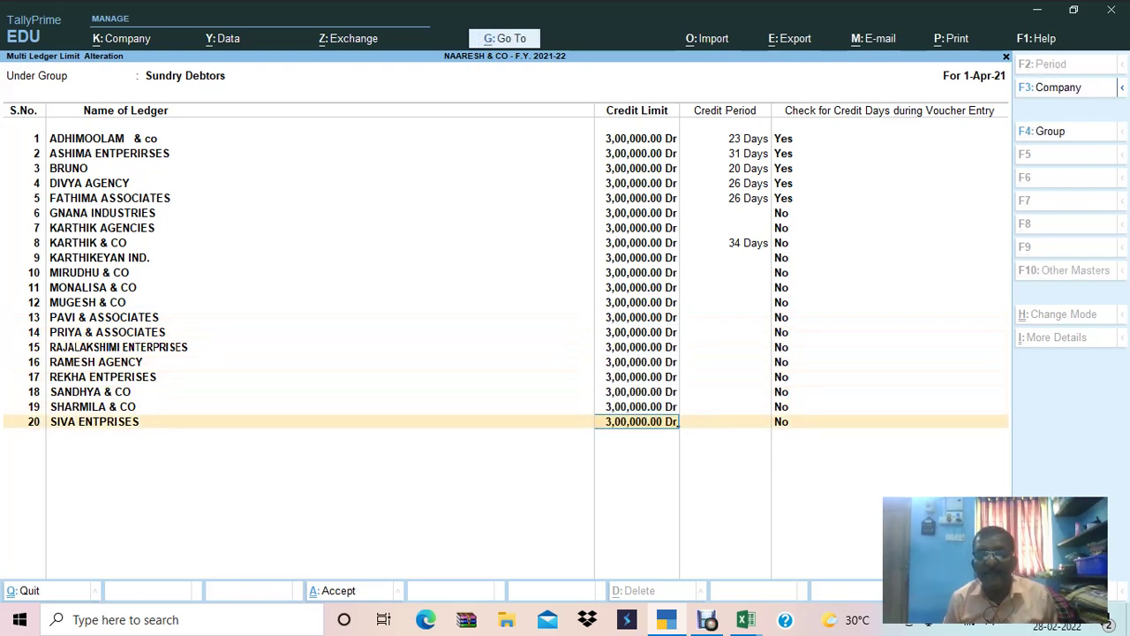
Give GNANA INDUSTRIES and KARTHIK AGENCIES 30-day credit periods with credit-day checking set to Yes.
key(Return)
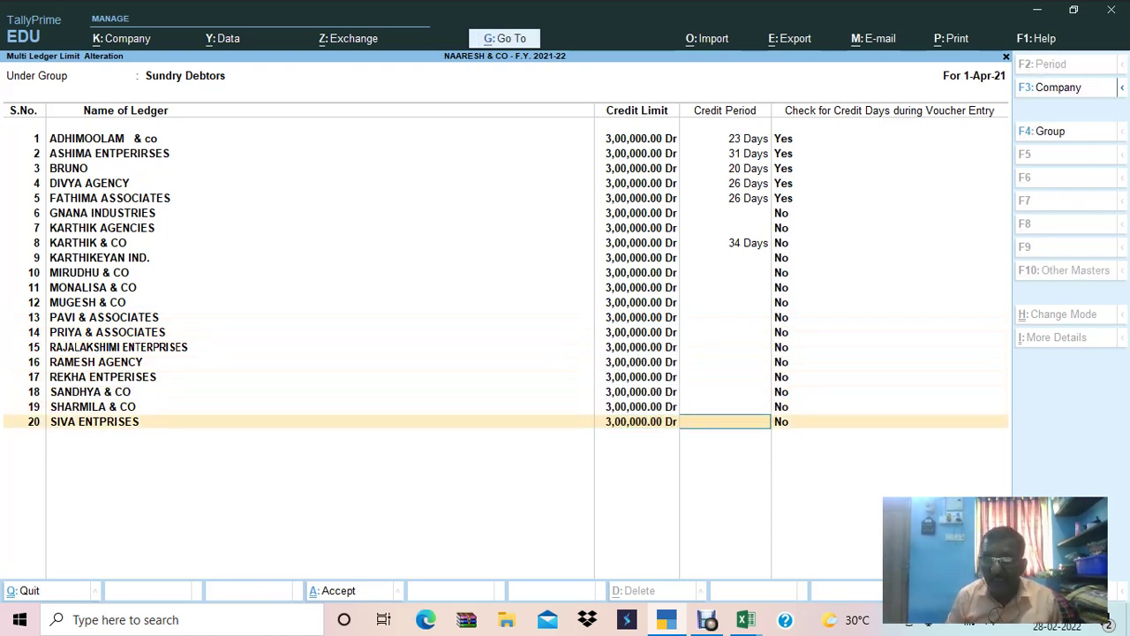
key(Up)
key(Up)
key(Up)
key(Up)
key(Up)
key(Up)
key(Up)
key(Up)
key(Up)
key(Up)
key(Up)
key(Up)
key(Up)
key(Up)
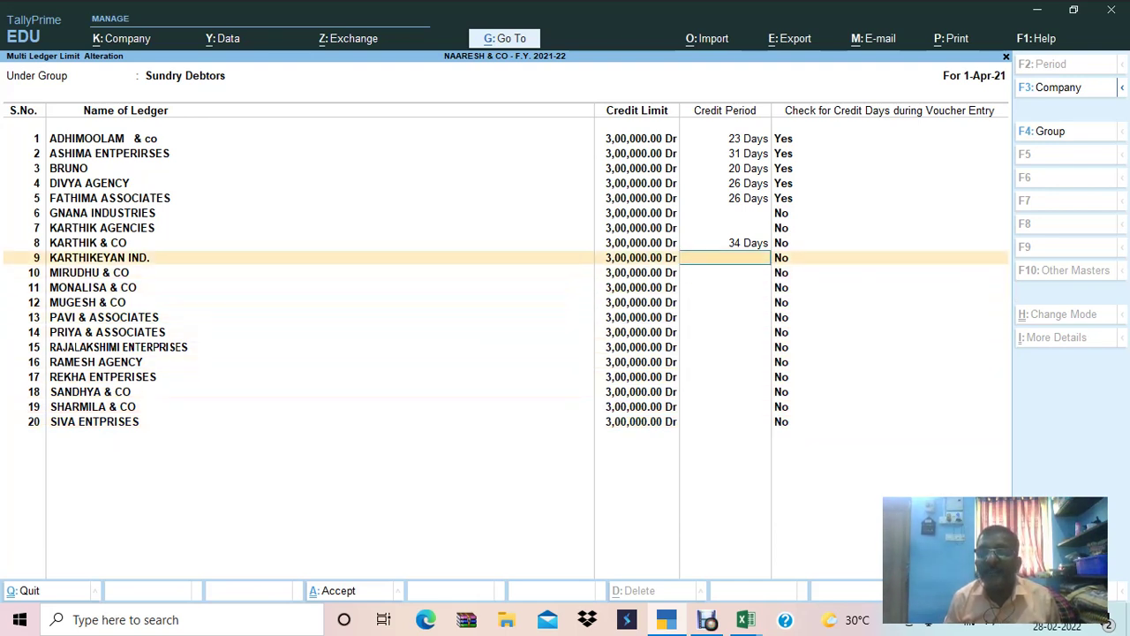
text(30)
key(Return)
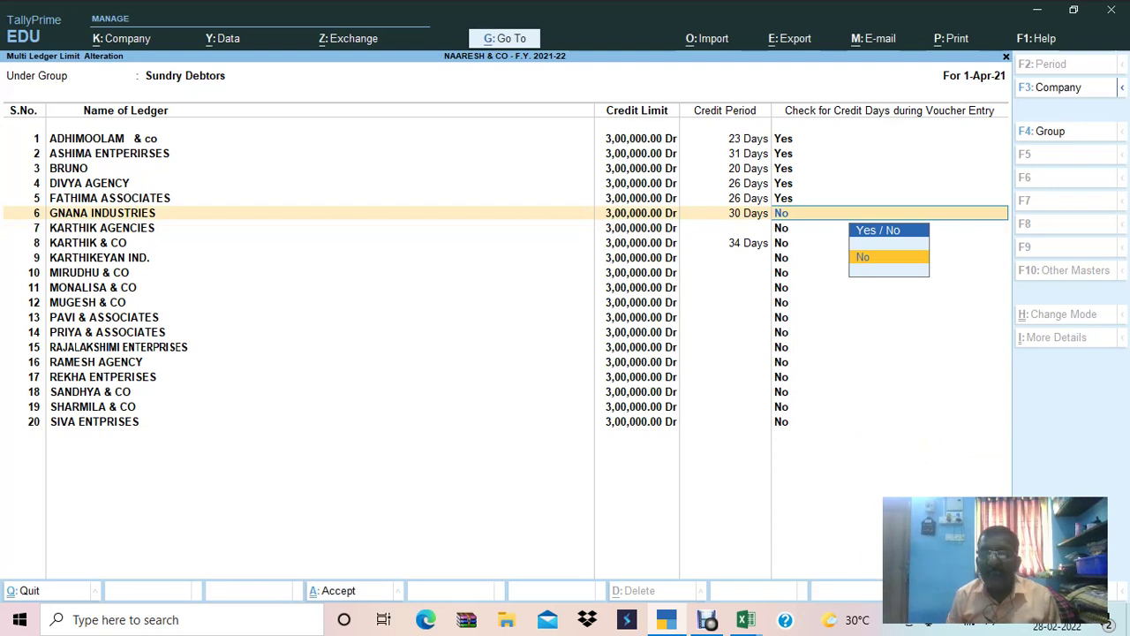
key(BackSpace)
key(Down)
key(Return)
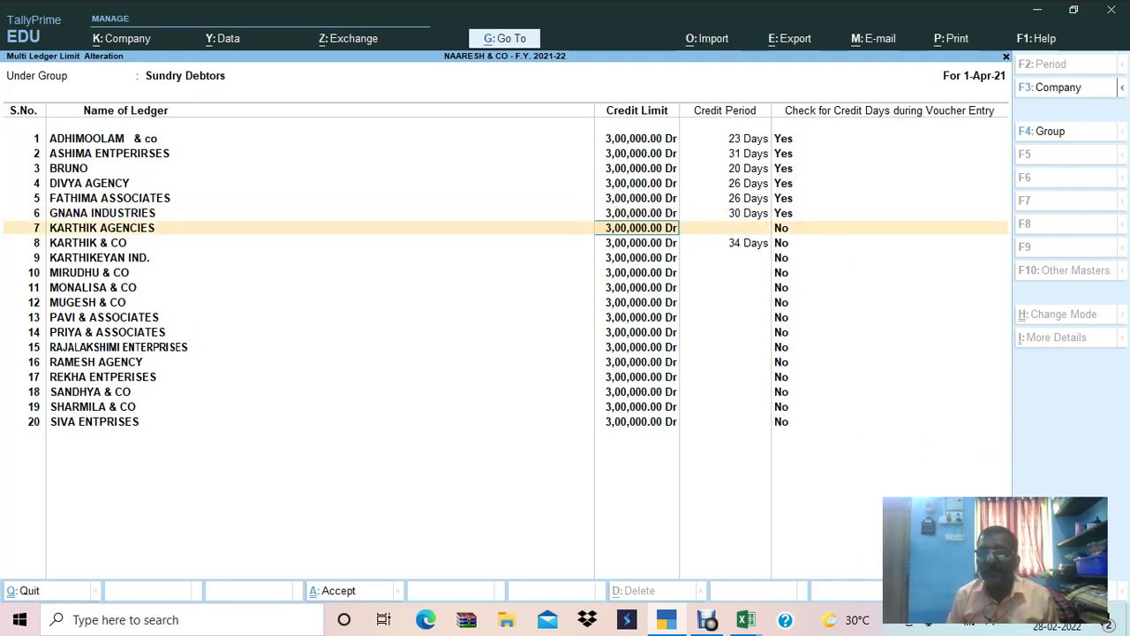
key(Return)
text(30)
key(Return)
text(y)
key(Return)
Enter credit periods with checking Yes for KARTHIK & CO, KARTHIKEYAN IND. and MIRUDHU & CO.
text(30)
key(Return)
text(y)
key(Return)
key(Return)
text(28)
key(Return)
text(y)
key(Return)
text(30)
key(Return)
text(y)
key(Return)
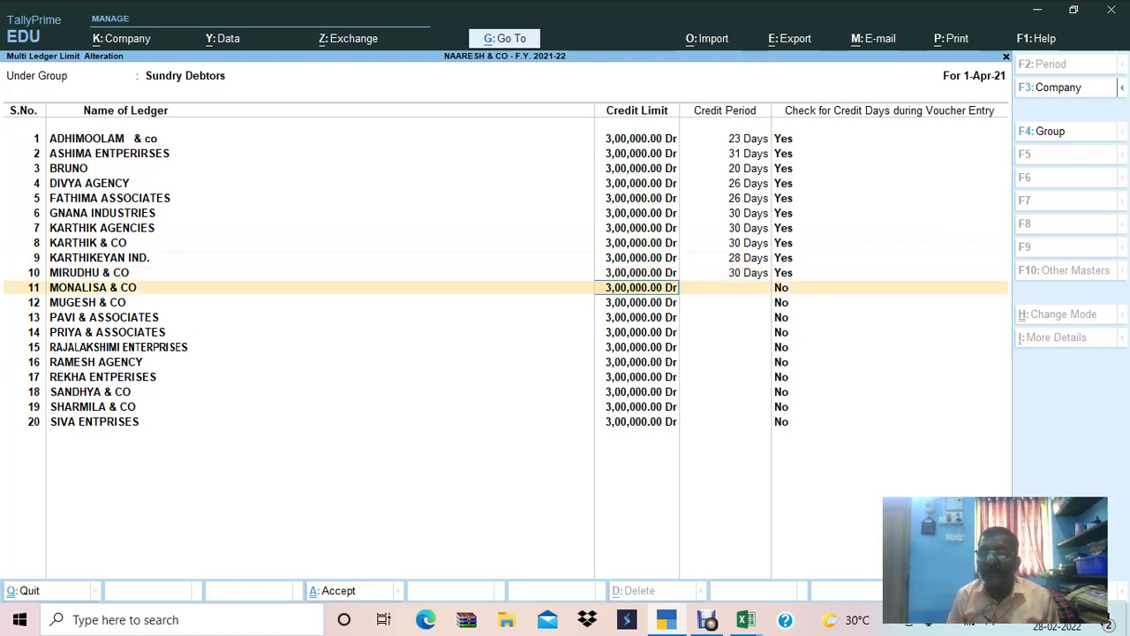
Set MONALISA & CO's credit period to 28 days with credit-day checking on.
text(28)
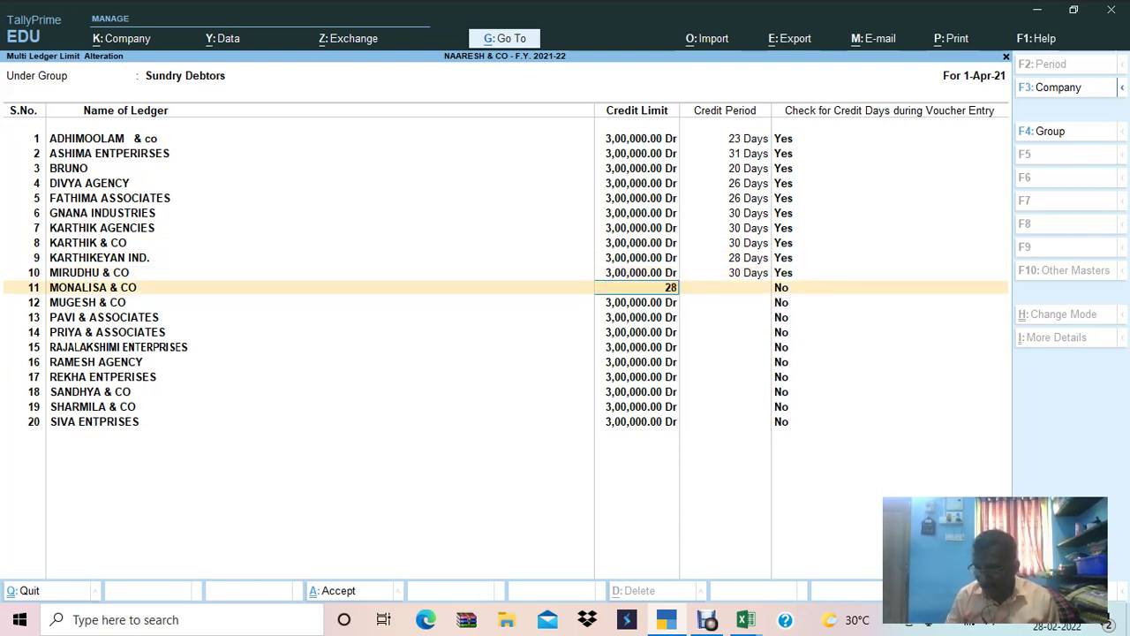
key(Return)
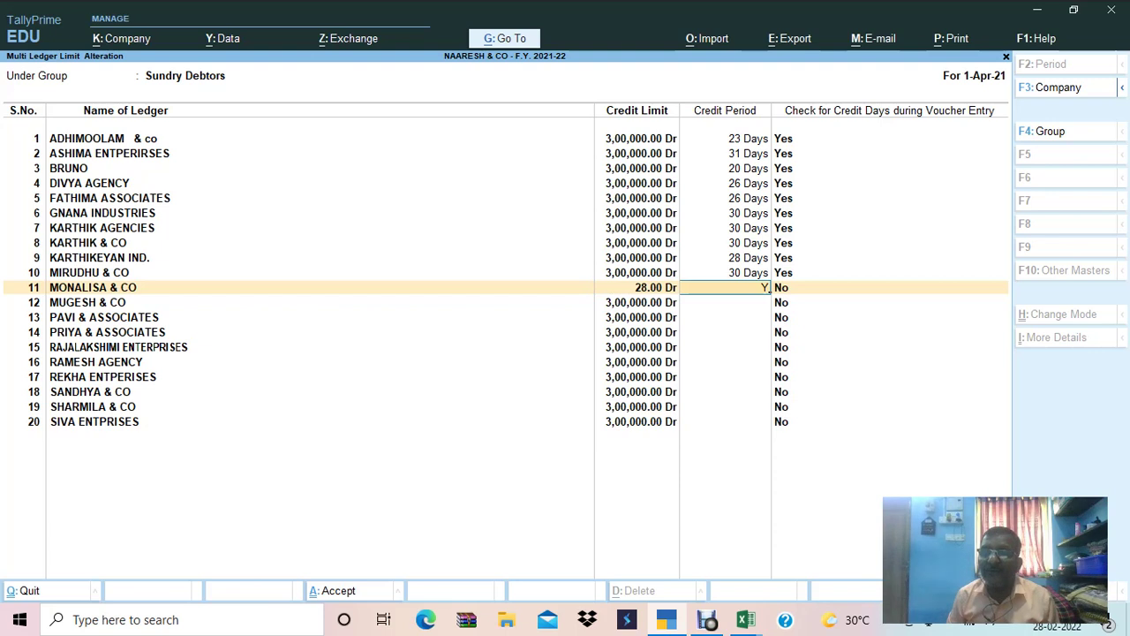
text(28)
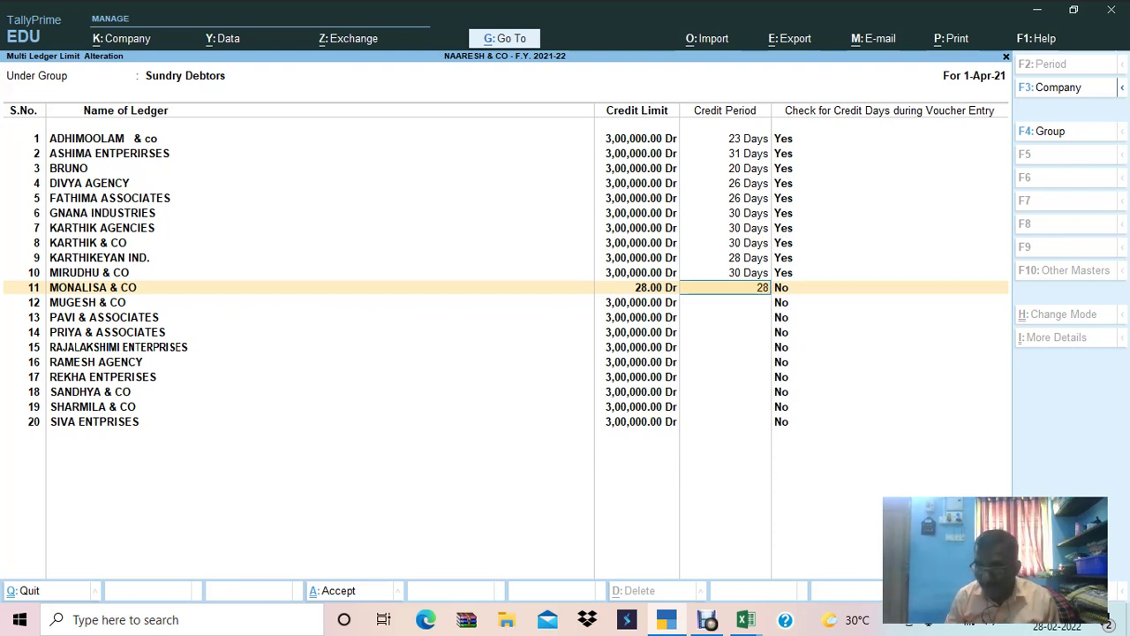
key(Return)
text(y)
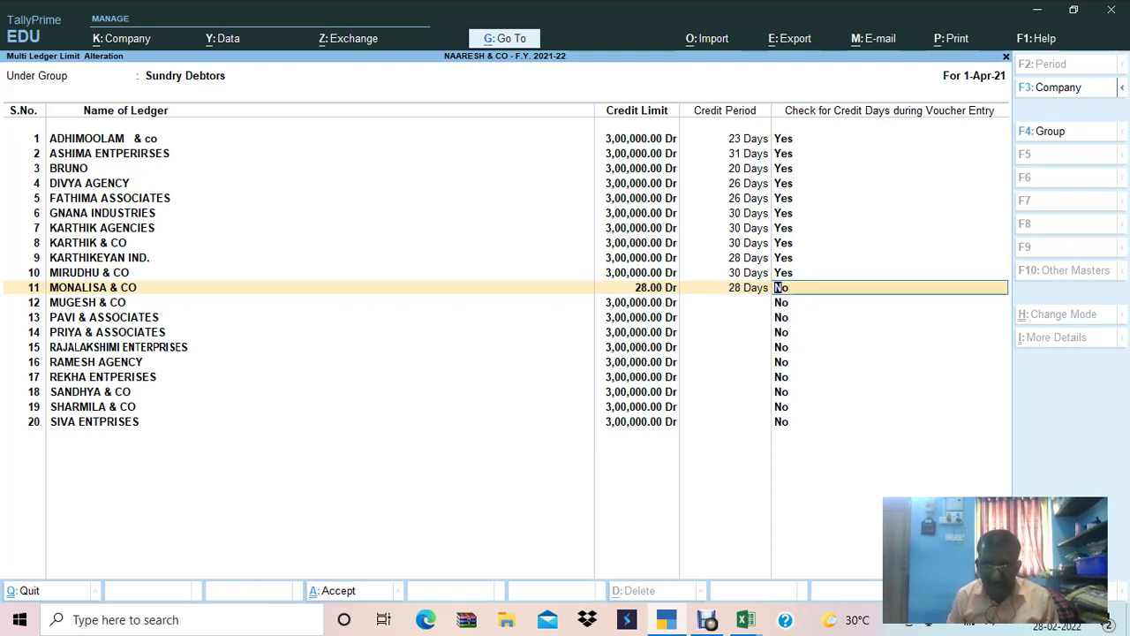
key(Return)
key(Return)
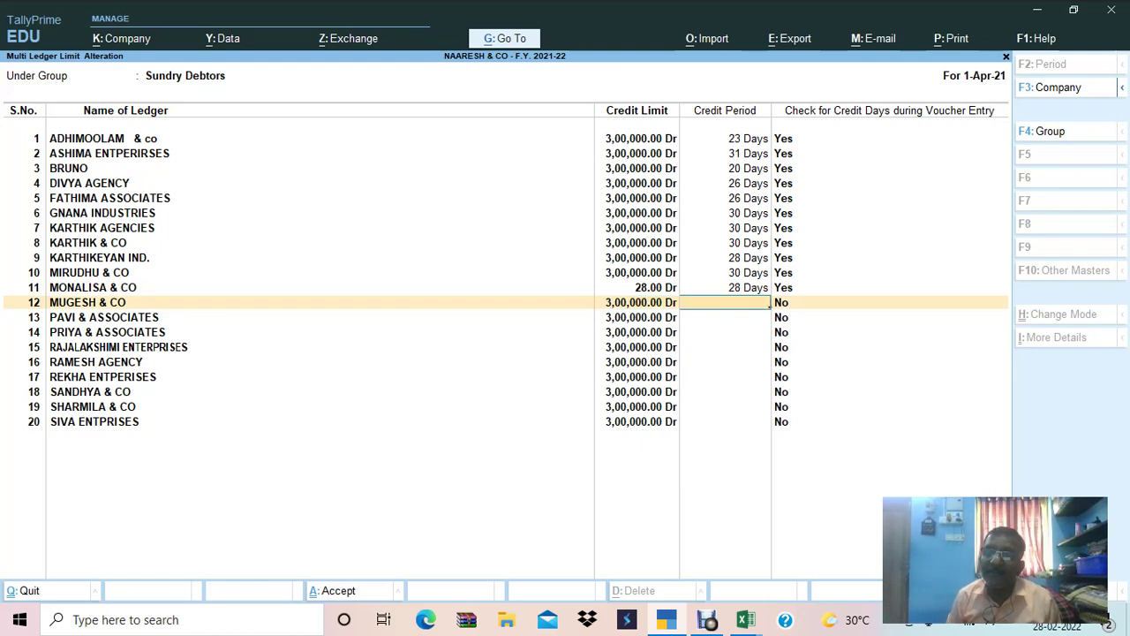
key(Up)
key(Up)
key(Down)
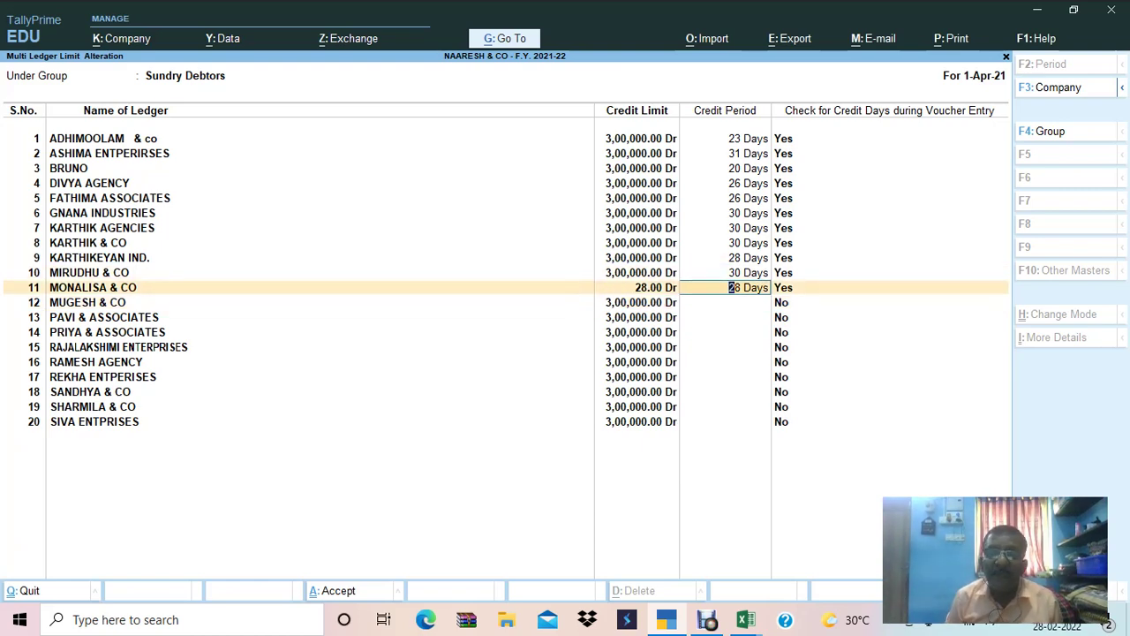
Copy MONALISA & CO's amount from the Excel debtors sheet to re-enter its credit limit.
key(alt+Tab)
key(Left)
key(Left)
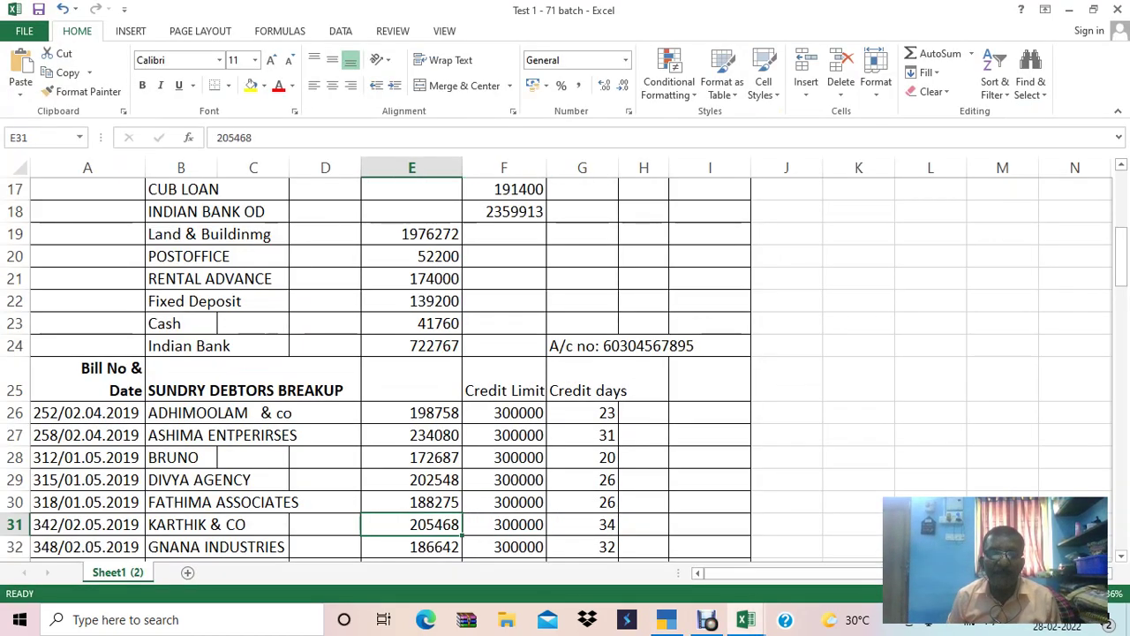
key(Down)
key(Down)
key(Down)
key(Down)
key(Down)
key(Down)
key(Down)
key(Down)
key(Down)
key(Down)
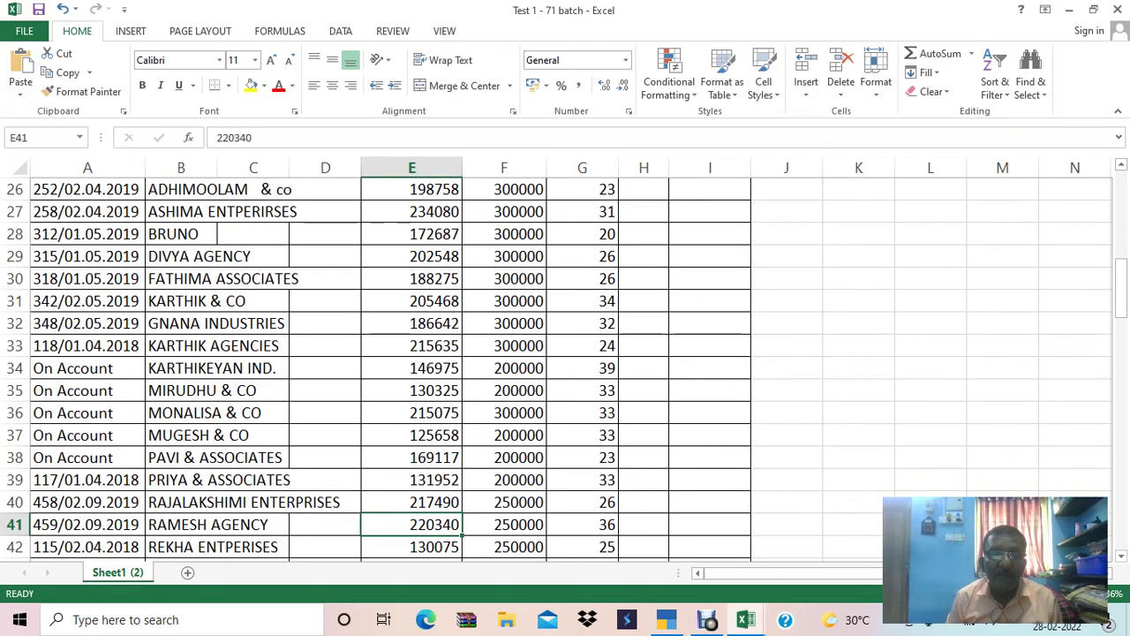
key(Up)
key(Up)
key(Up)
key(Up)
key(Up)
key(ctrl+c)
key(alt+Tab)
key(BackSpace)
key(BackSpace)
Restore MONALISA & CO's 3,00,000 credit limit and give MUGESH & CO 30 days with checking on.
text(3,00,00)
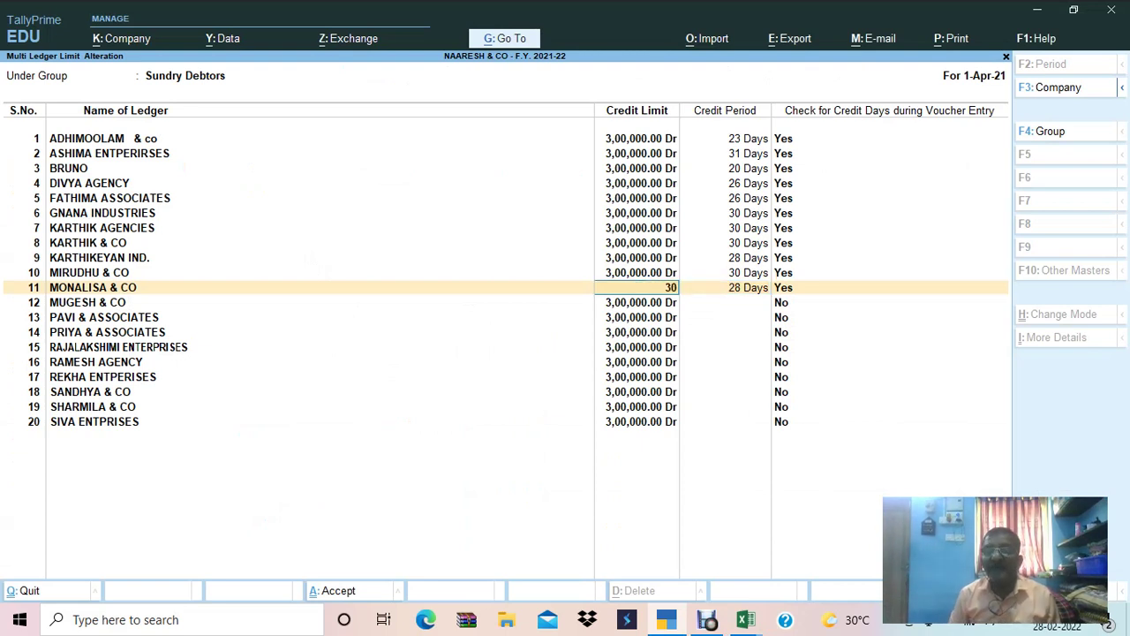
text(0000)
key(Return)
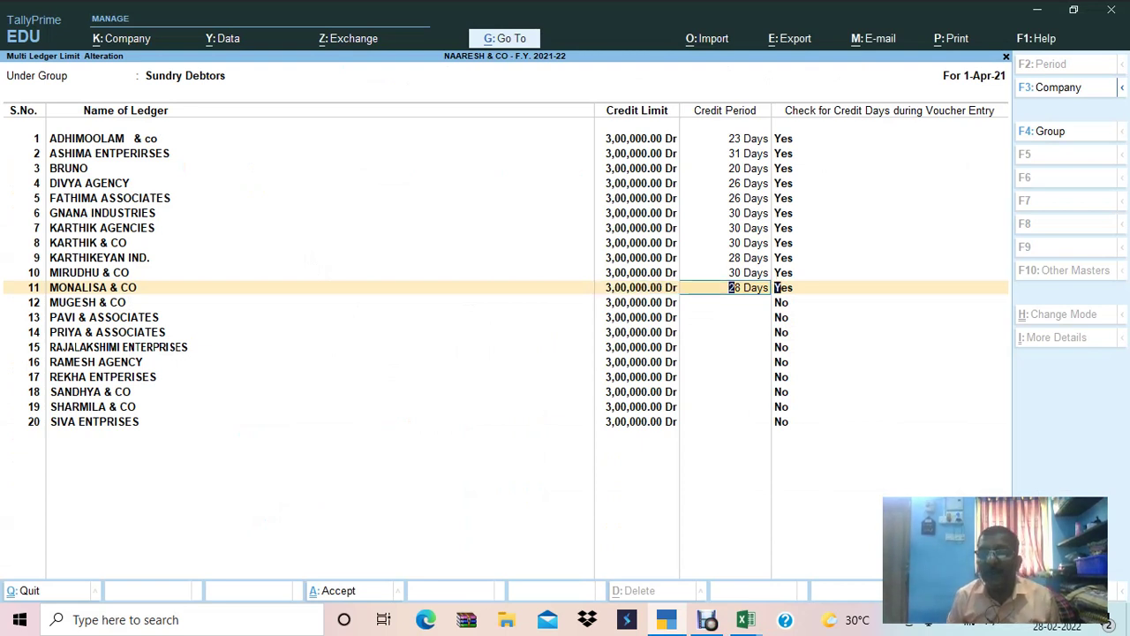
key(Return)
key(Return)
key(Return)
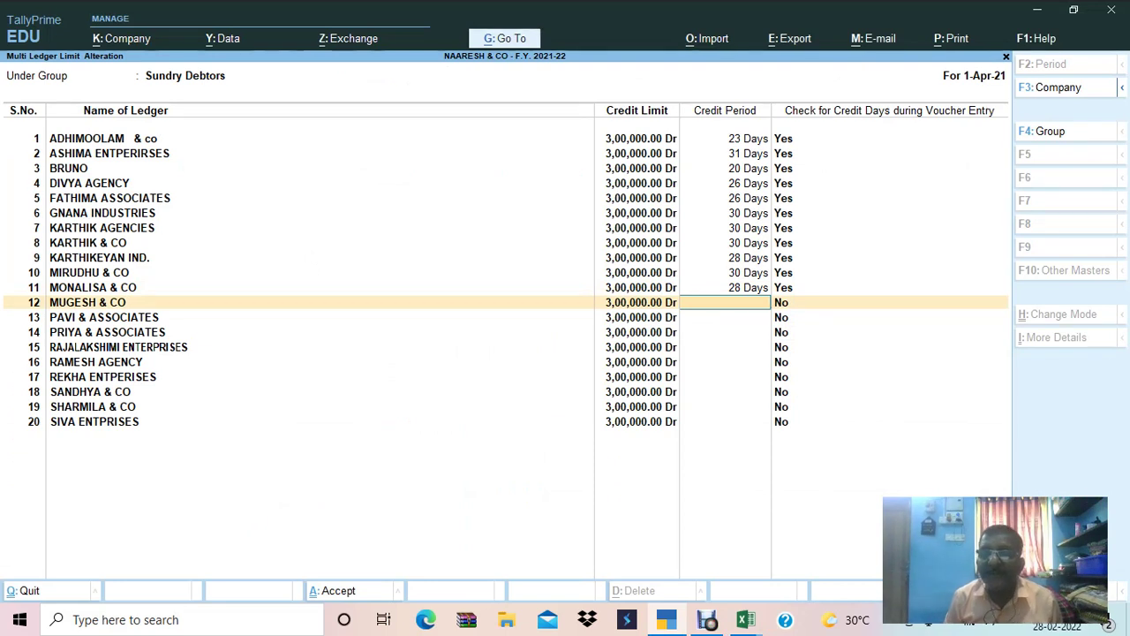
text(30)
key(Return)
text(ys)
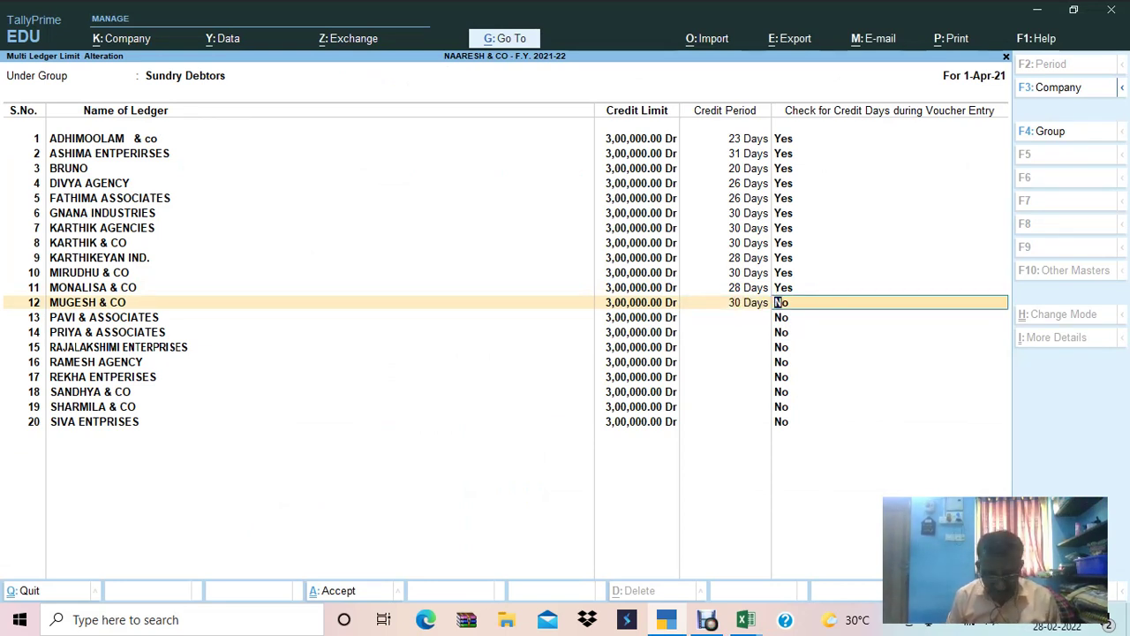
key(Return)
Set PAVI & ASSOCIATES' credit limit to 3,00,000 with a 30-day period and checking on.
text(30)
key(BackSpace)
key(BackSpace)
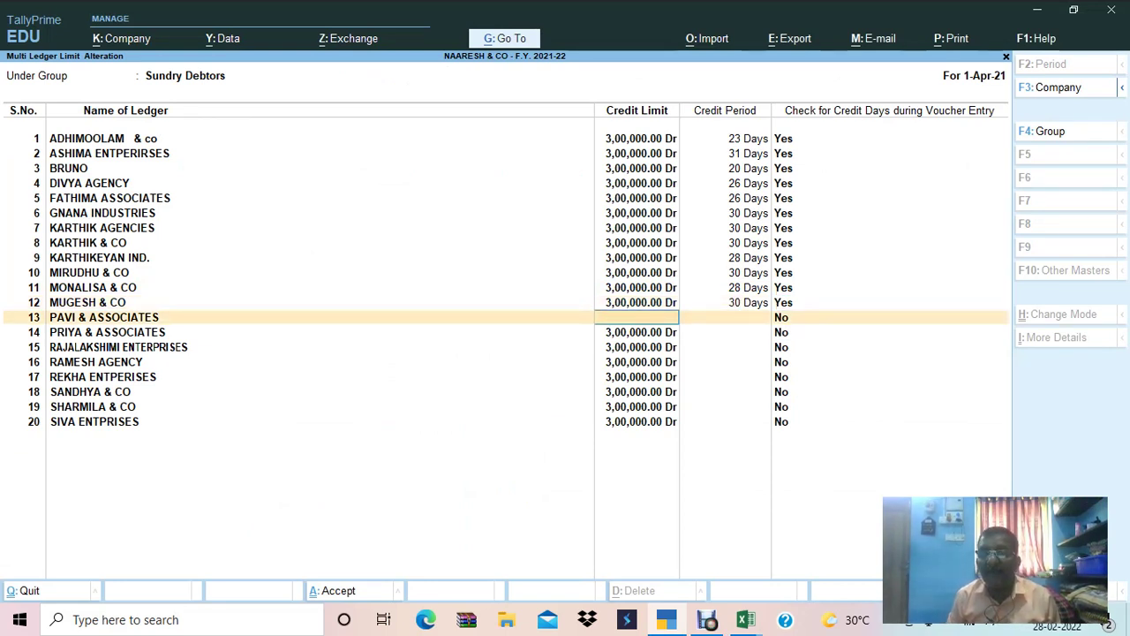
text(215075)
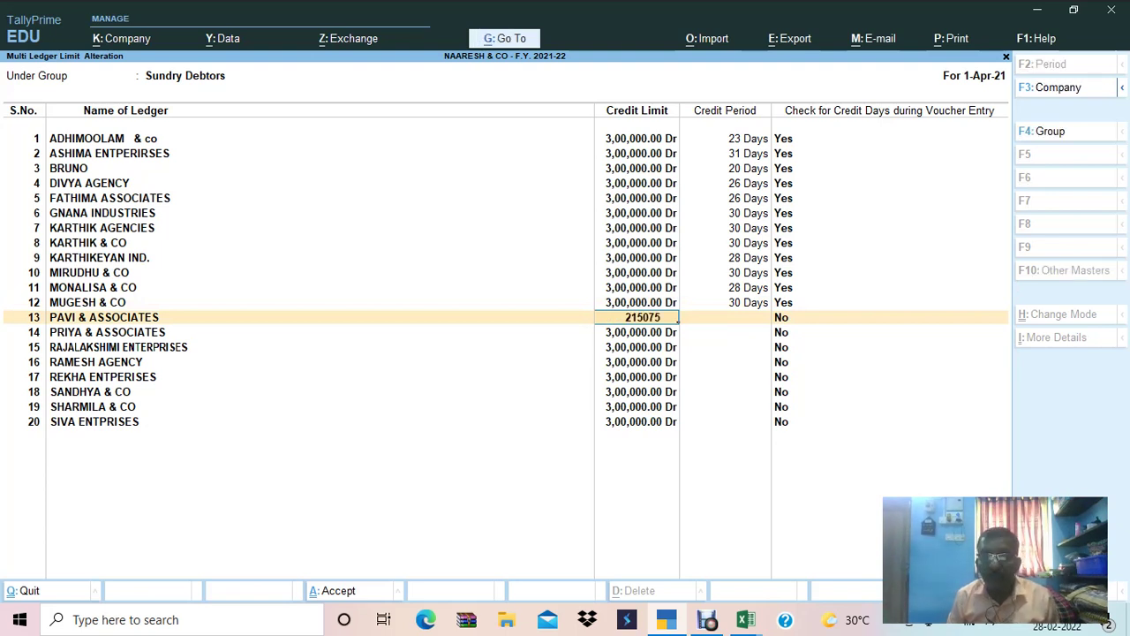
key(BackSpace)
key(BackSpace)
key(BackSpace)
key(BackSpace)
key(BackSpace)
key(BackSpace)
text(300000)
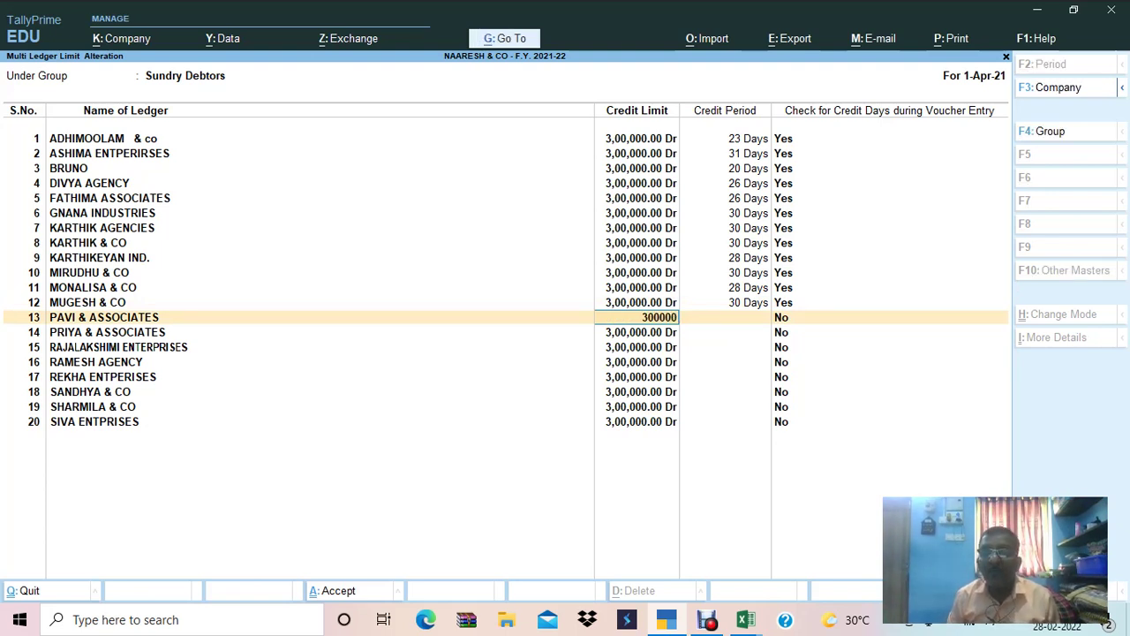
key(Return)
text(30)
key(Return)
text(y)
key(Return)
Give PRIYA & ASSOCIATES a 30-day credit period with credit-day checking on.
key(Return)
text(30)
key(Return)
text(y)
key(Return)
key(Return)
text(30y)
key(Return)
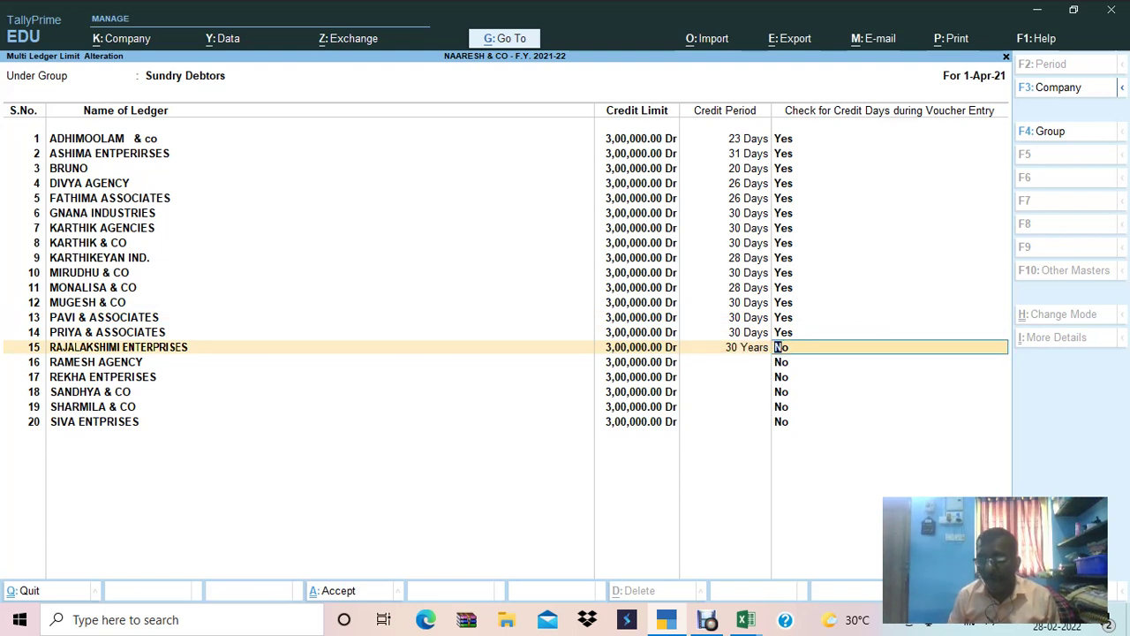
Try RAJALAKSHIMI ENTERPRISES' credit period as 30 Days, then 30 Months.
key(BackSpace)
text(30)
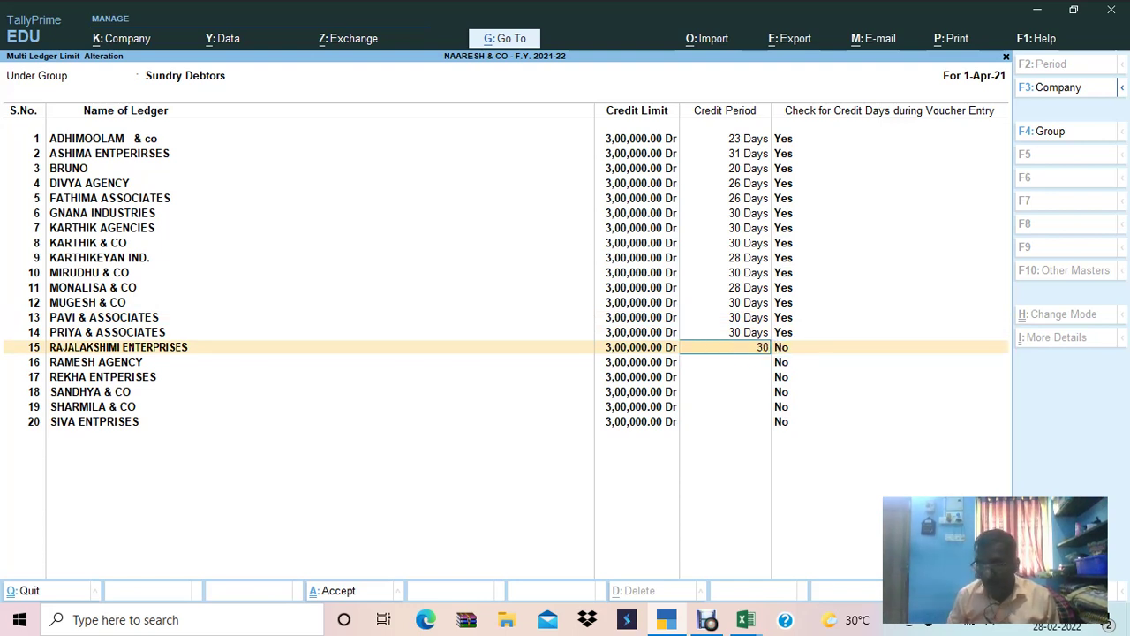
text(F)
key(BackSpace)
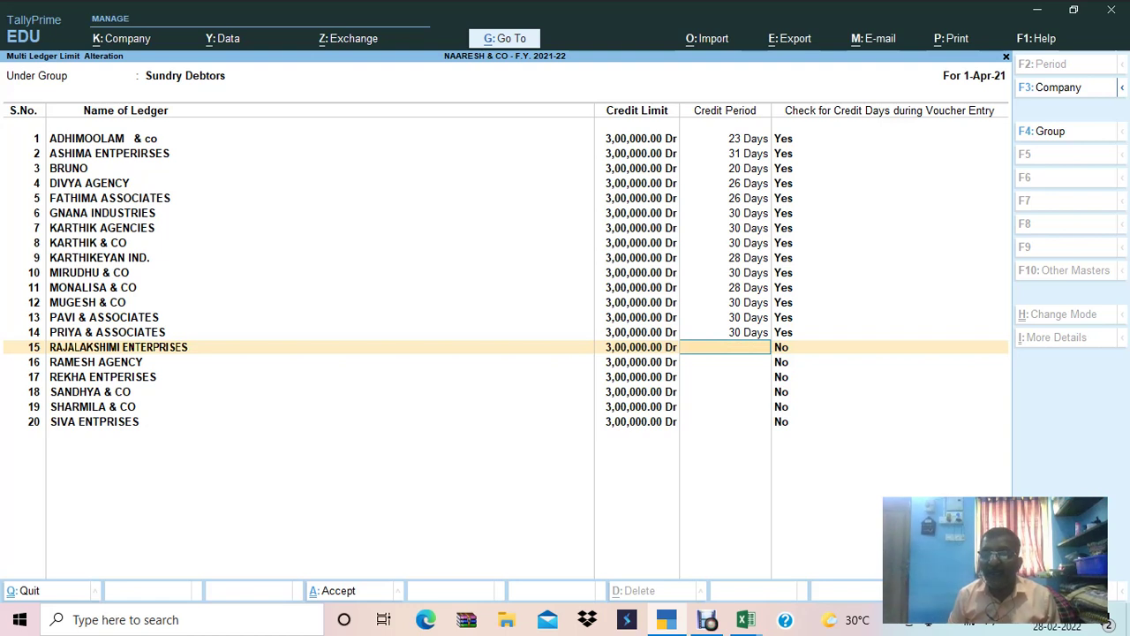
text(D)
key(Return)
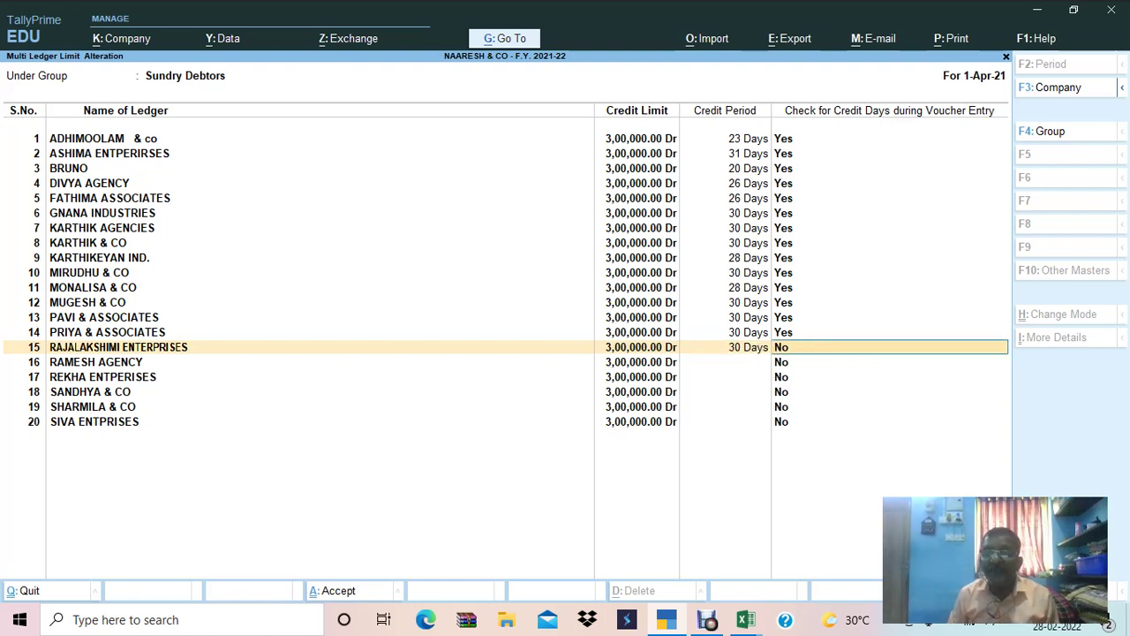
key(BackSpace)
text(30M)
key(Return)
key(BackSpace)
Set RAJALAKSHIMI ENTERPRISES' credit period to 30 Years with credit-day checking on.
text(30 Y)
key(Return)
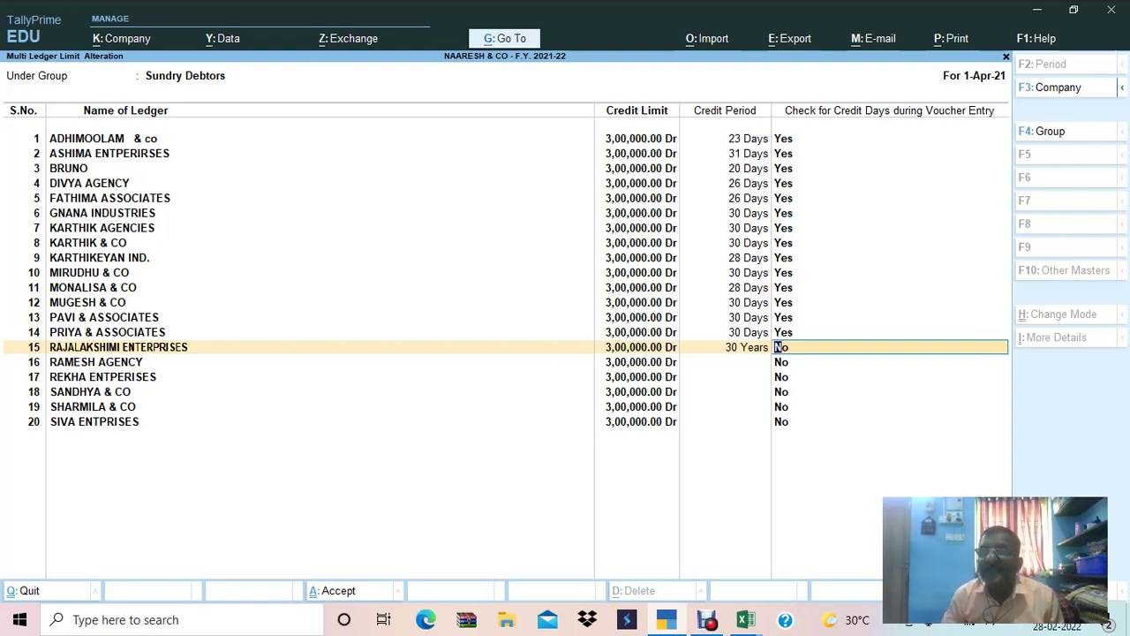
text(Y)
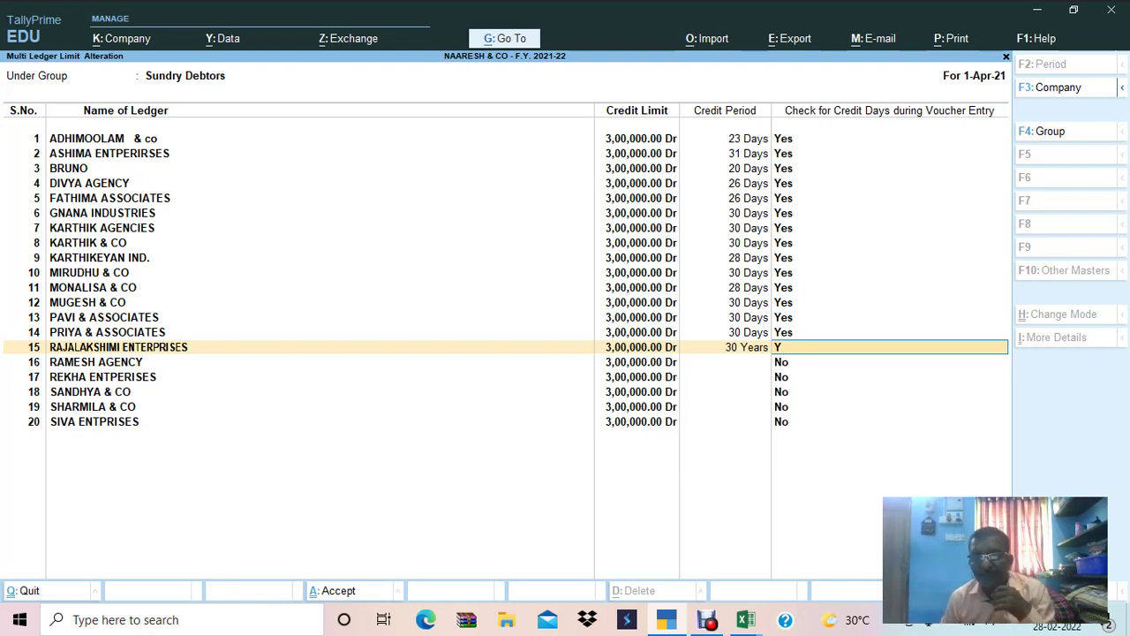
key(Return)
Give RAMESH AGENCY and REKHA ENTPERISES 30-day credit periods with checking on.
key(Return)
text(30)
key(Return)
text(y)
key(Return)
key(Return)
text(30)
key(Return)
text(y)
key(Return)
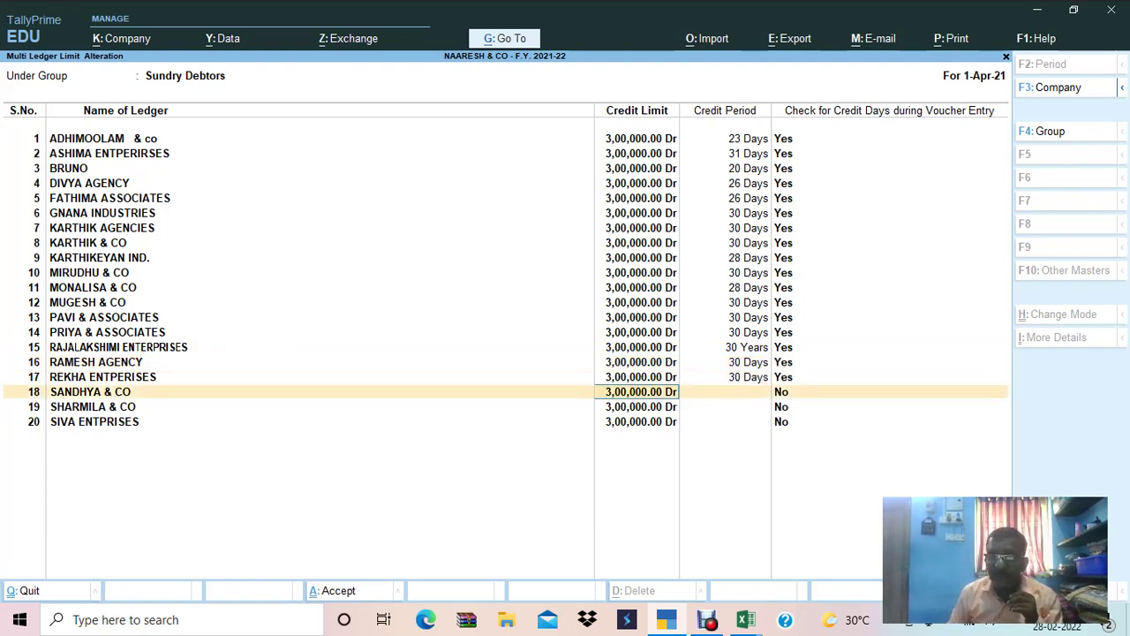
Keep SANDHYA & CO's 3,00,000 limit and give SANDHYA and SHARMILA 30-day periods with checking.
text(3000)
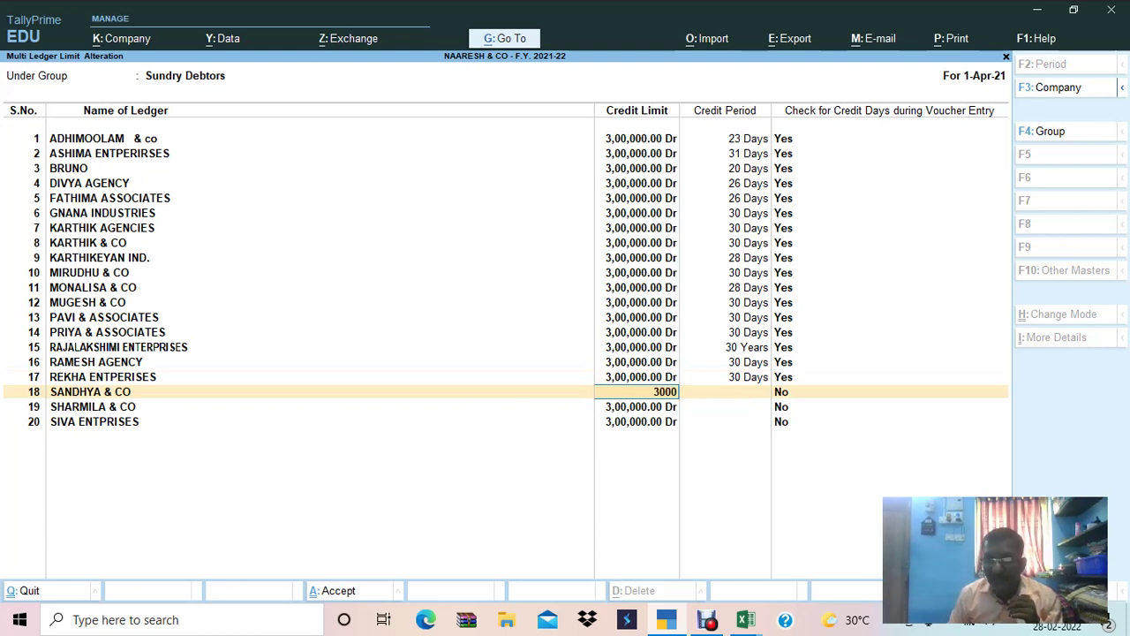
key(Return)
text(30)
key(Return)
text(Y)
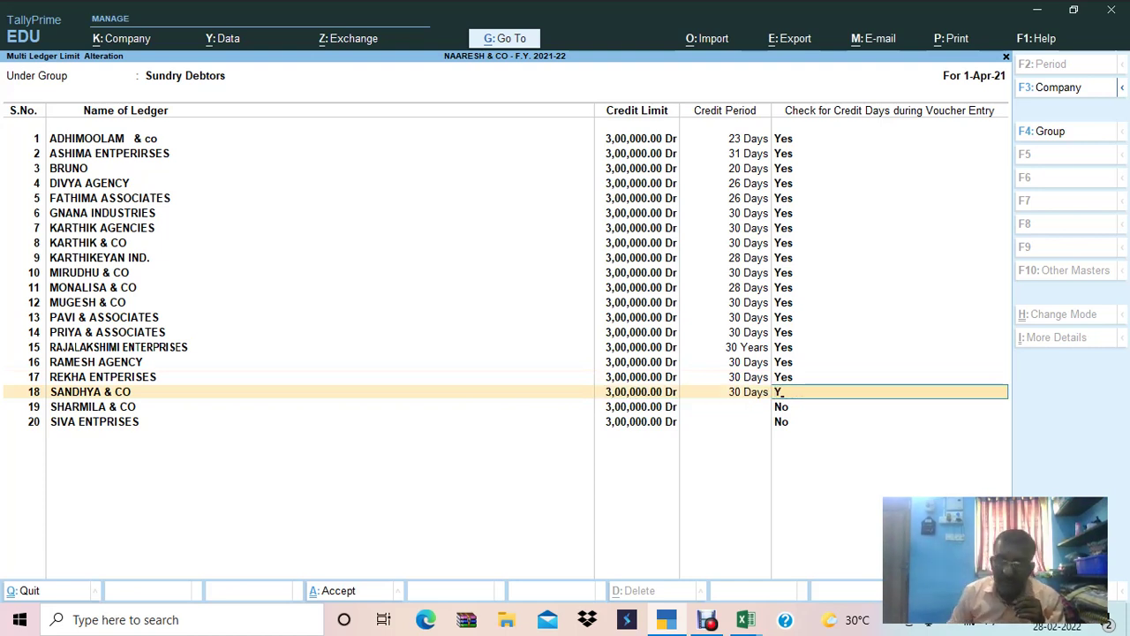
key(Return)
key(Return)
text(30)
key(Return)
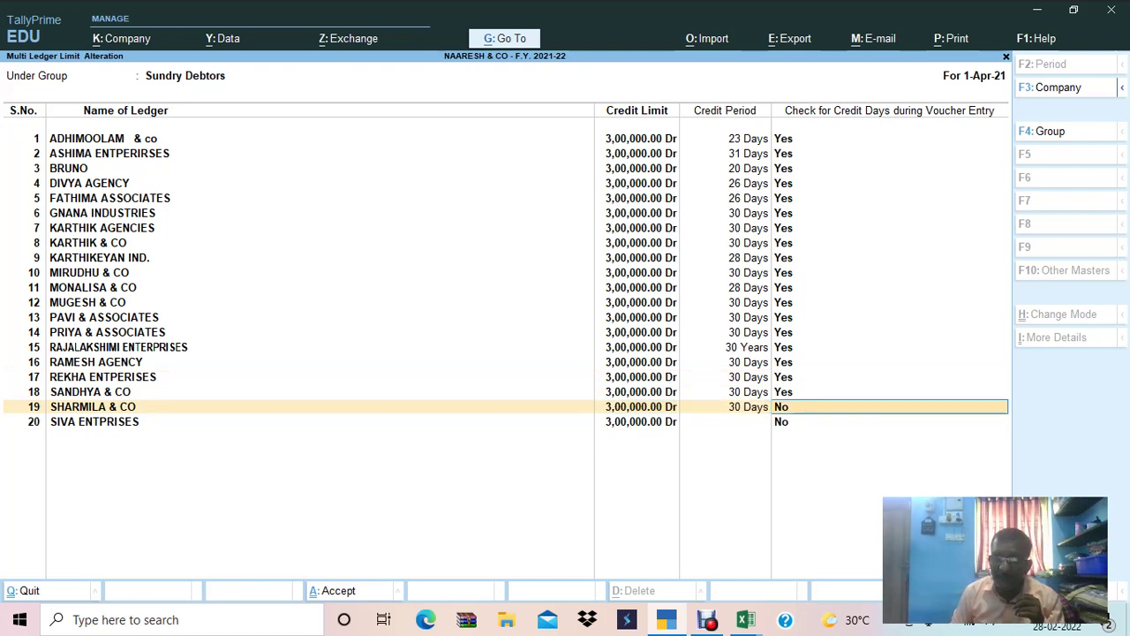
Give SIVA ENTPRISES a 30-day credit period with checking Yes, then bring Excel forward.
text(Yes)
click(724, 421)
text(30)
key(Return)
text(Y)
key(Return)
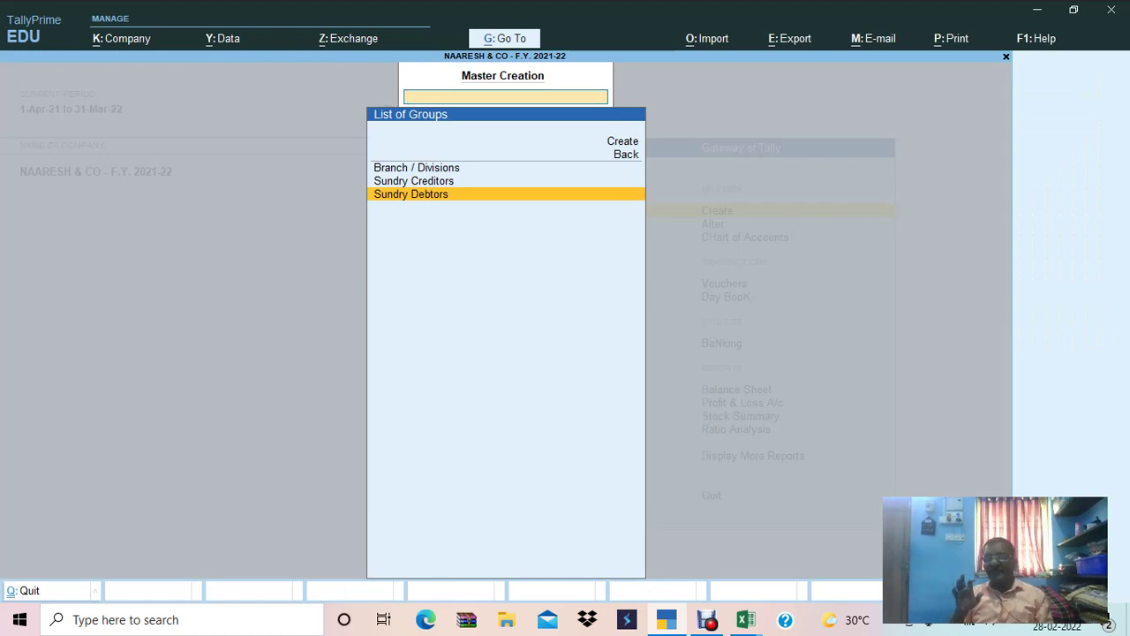
key(alt+Tab)
key(alt+Tab)
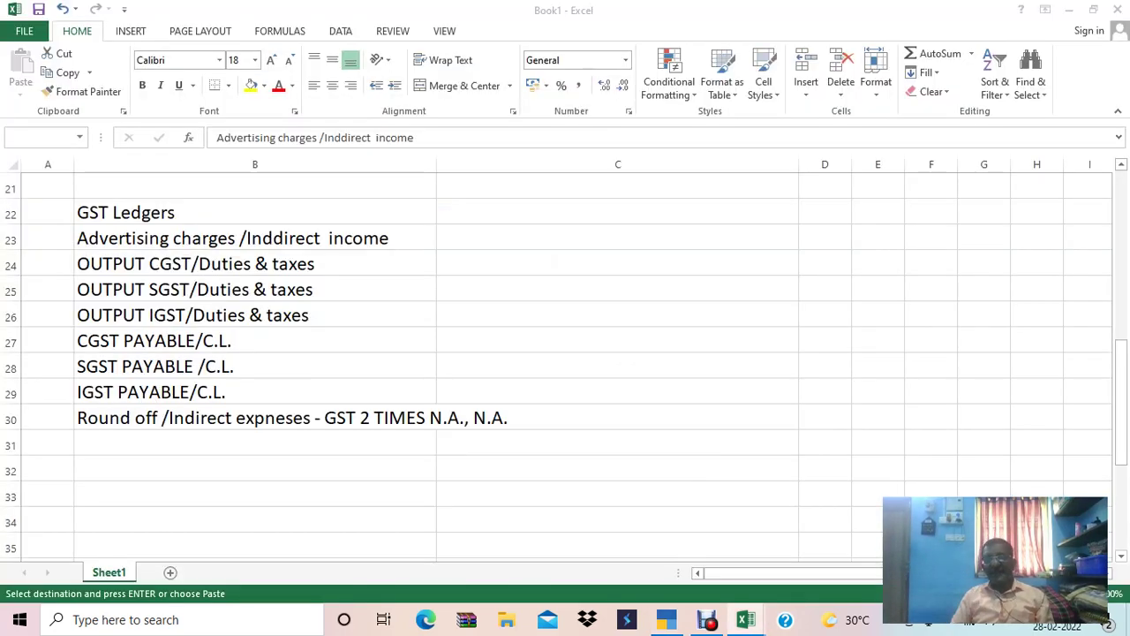
Mark the GST ledgers step's status as OK in the Excel steps list.
key(Left)
key(Right)
key(Up)
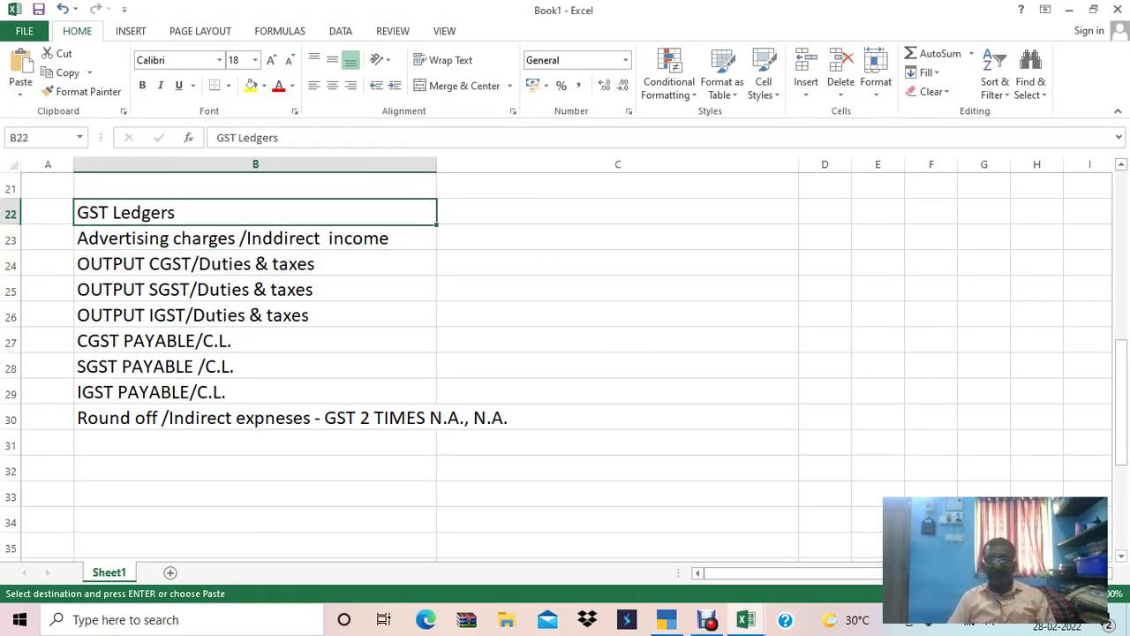
key(Up)
key(Up)
key(Up)
key(Up)
key(Up)
key(Up)
key(Up)
key(Up)
key(Up)
key(Up)
key(Up)
key(Up)
key(Up)
key(Up)
key(Up)
key(Up)
key(Up)
key(Up)
key(Up)
key(Up)
key(Up)
key(Down)
key(Down)
key(Down)
key(Down)
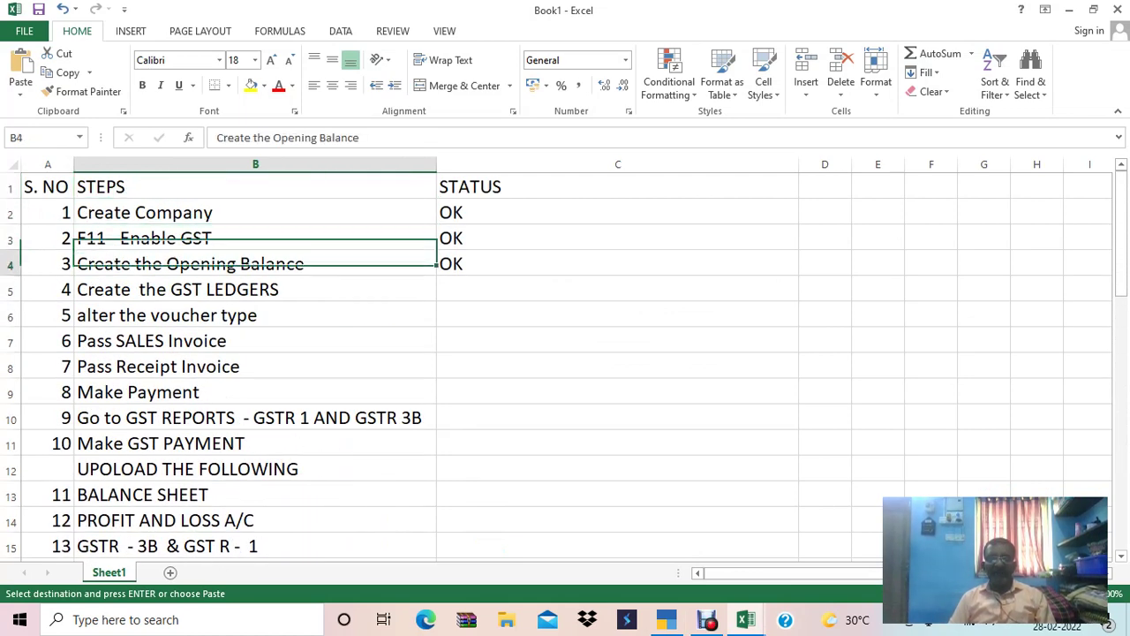
key(Up)
key(Right)
key(Left)
key(Down)
key(Down)
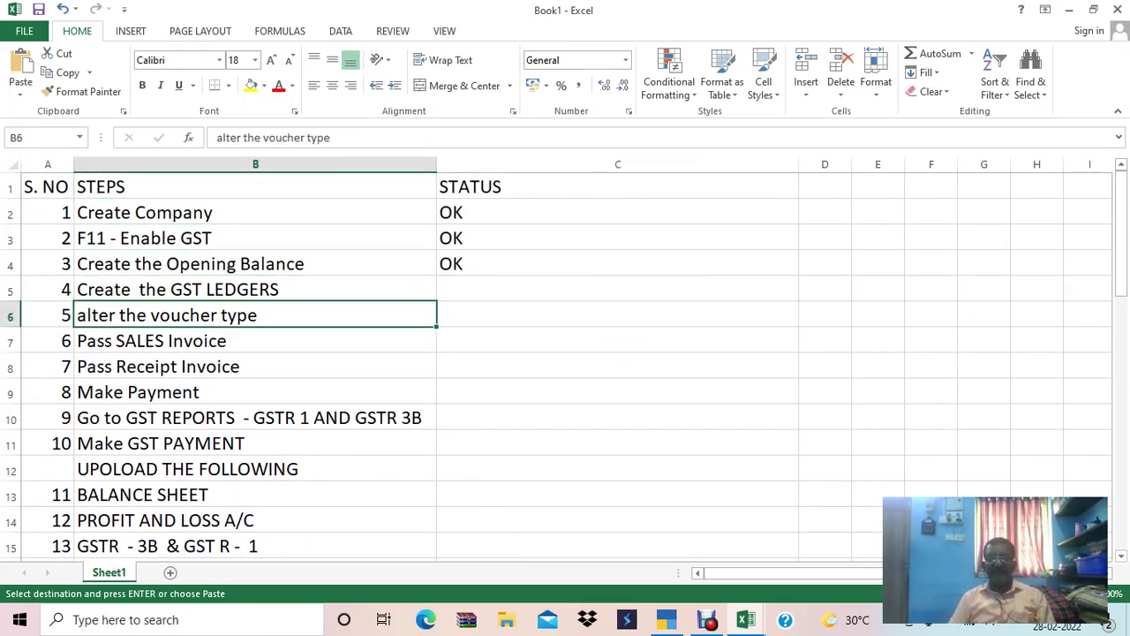
key(Right)
key(Up)
text(OK)
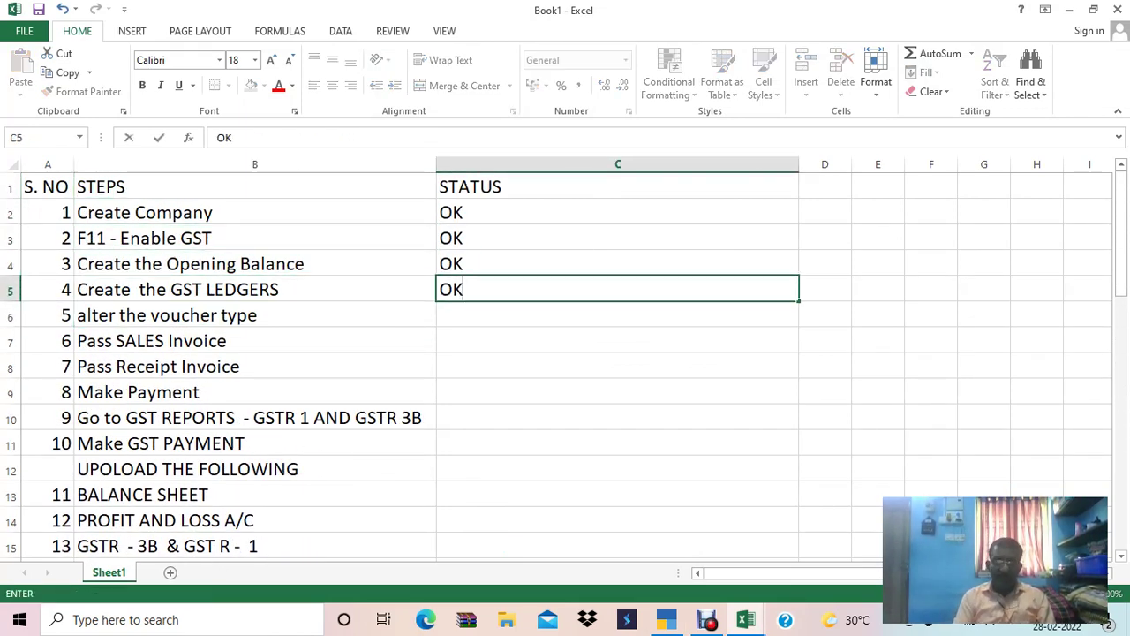
key(Return)
Insert an entire row above row 5 and number the new step 4.
key(Up)
key(Left)
key(Left)
key(Right)
key(Left)
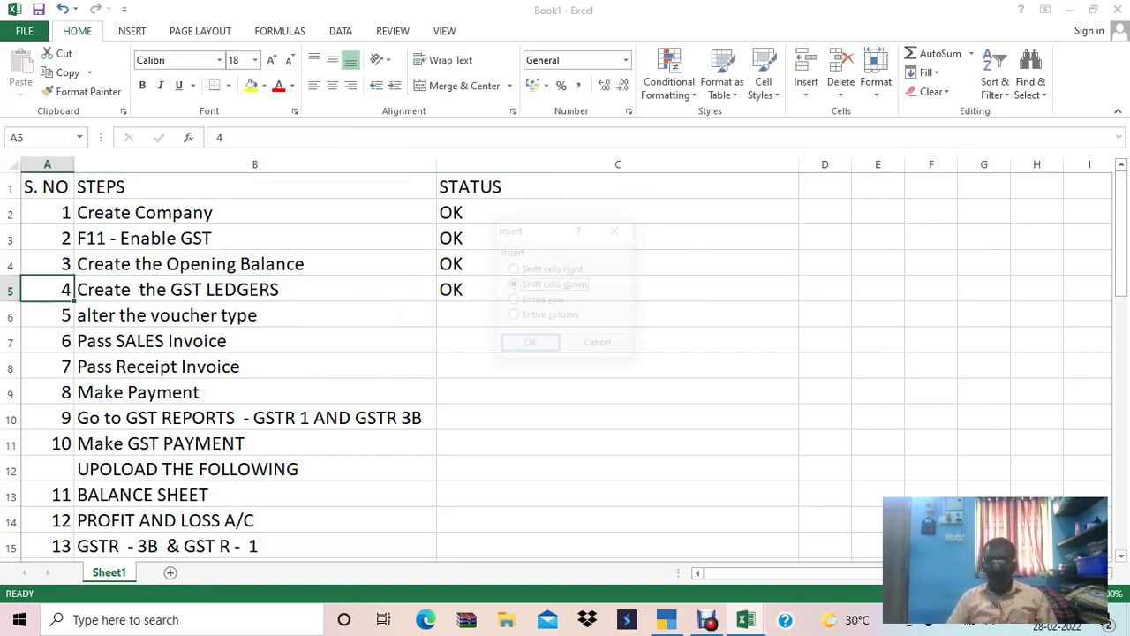
key(ctrl+shift+plus)
key(Down)
key(Return)
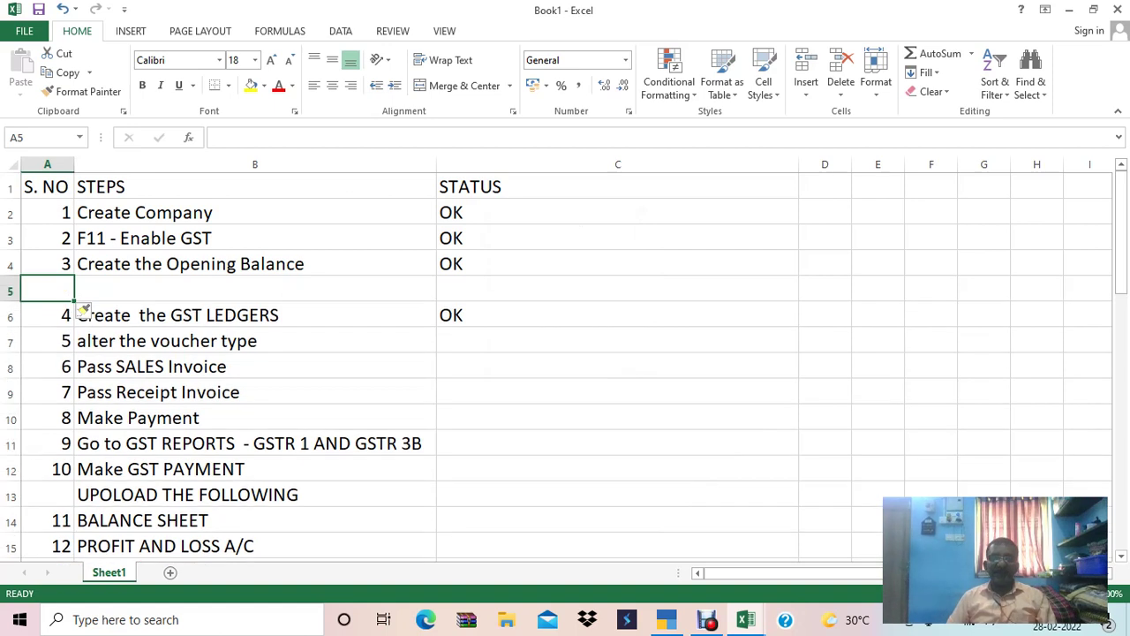
text(4)
key(Tab)
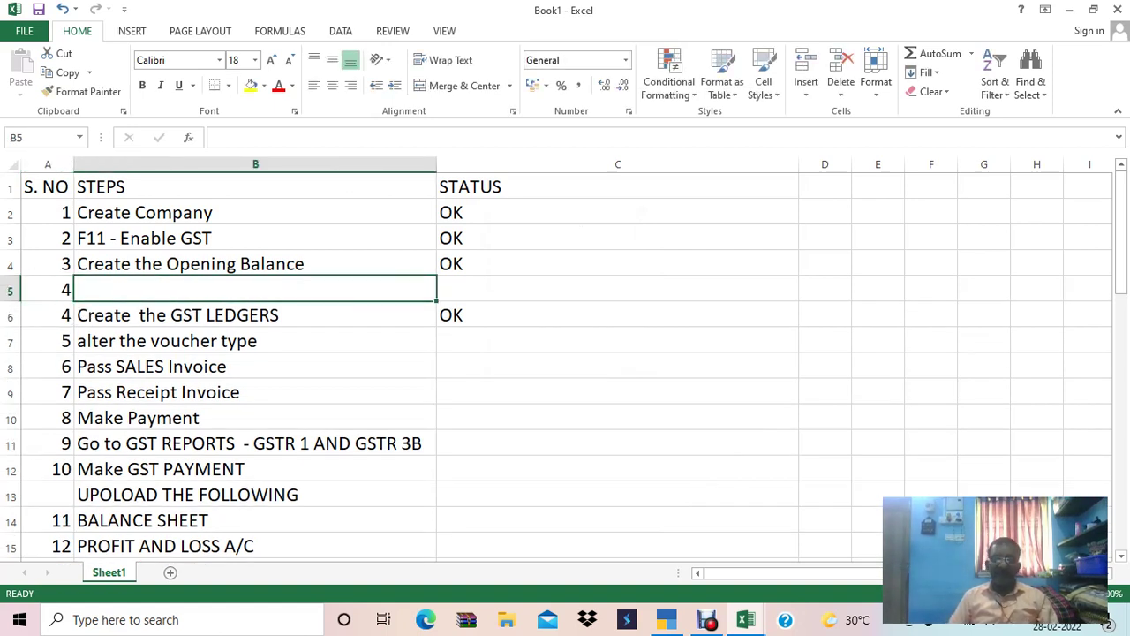
Describe step 4 as 'Create the Credit Limit and Credit Days' and mark it OK.
text(cR)
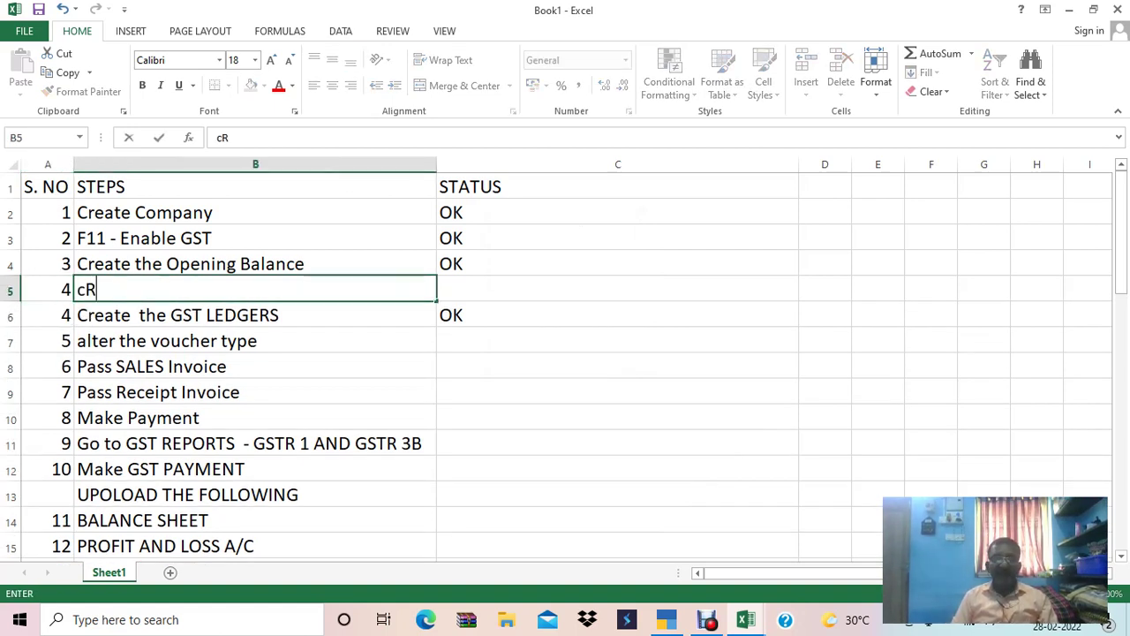
key(BackSpace)
key(BackSpace)
text(Create the )
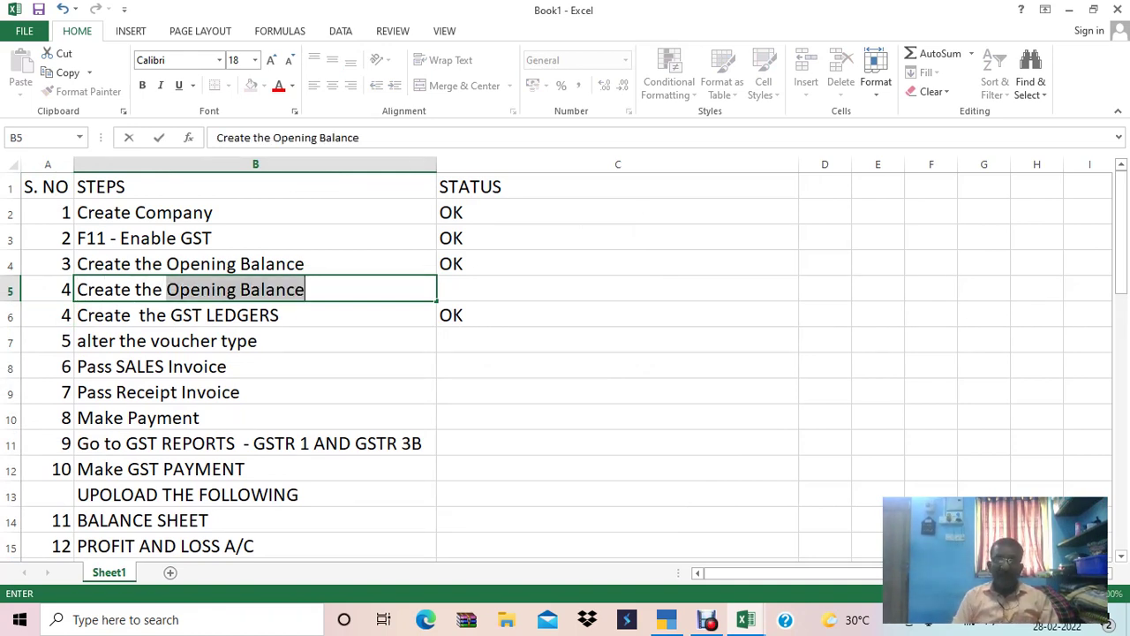
text(Crd)
key(BackSpace)
text(edit Limit )
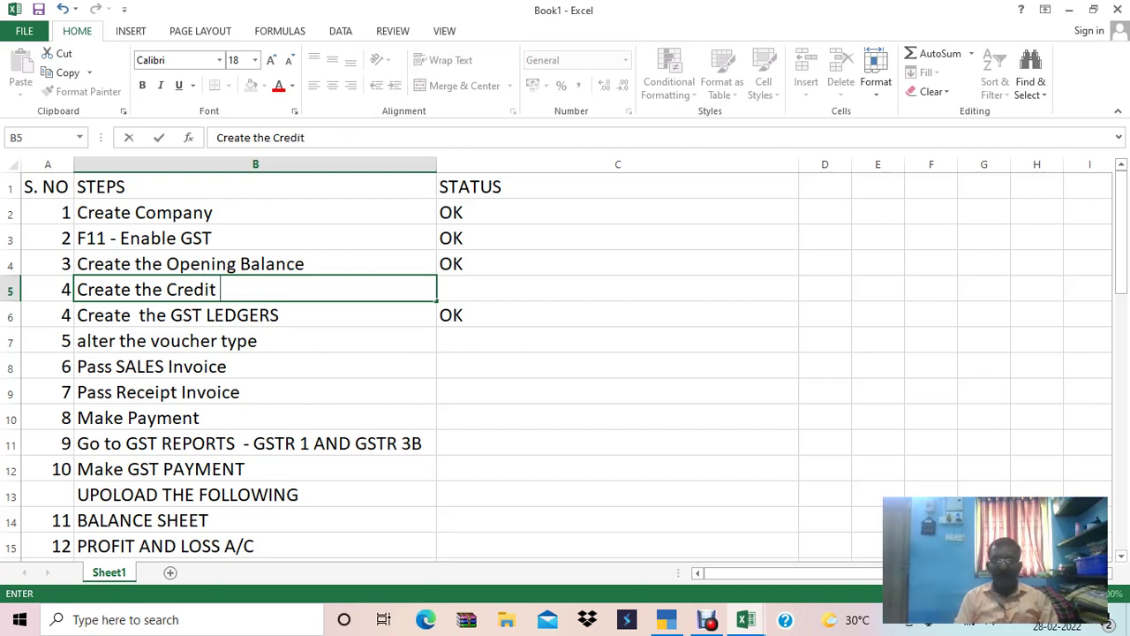
text(a)
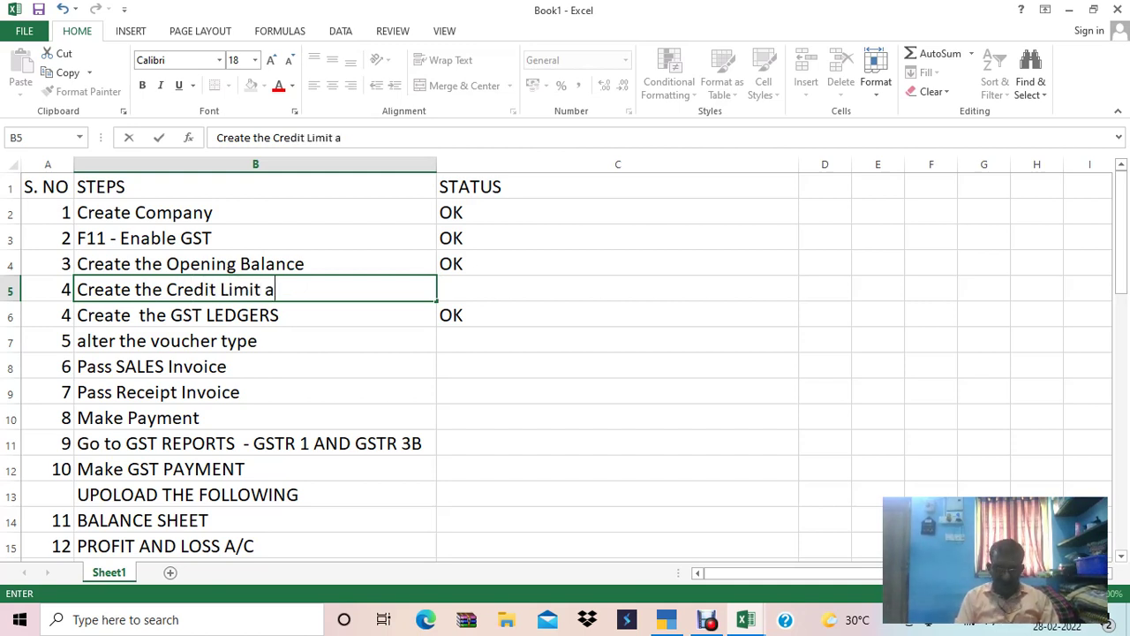
text(nd CREdit)
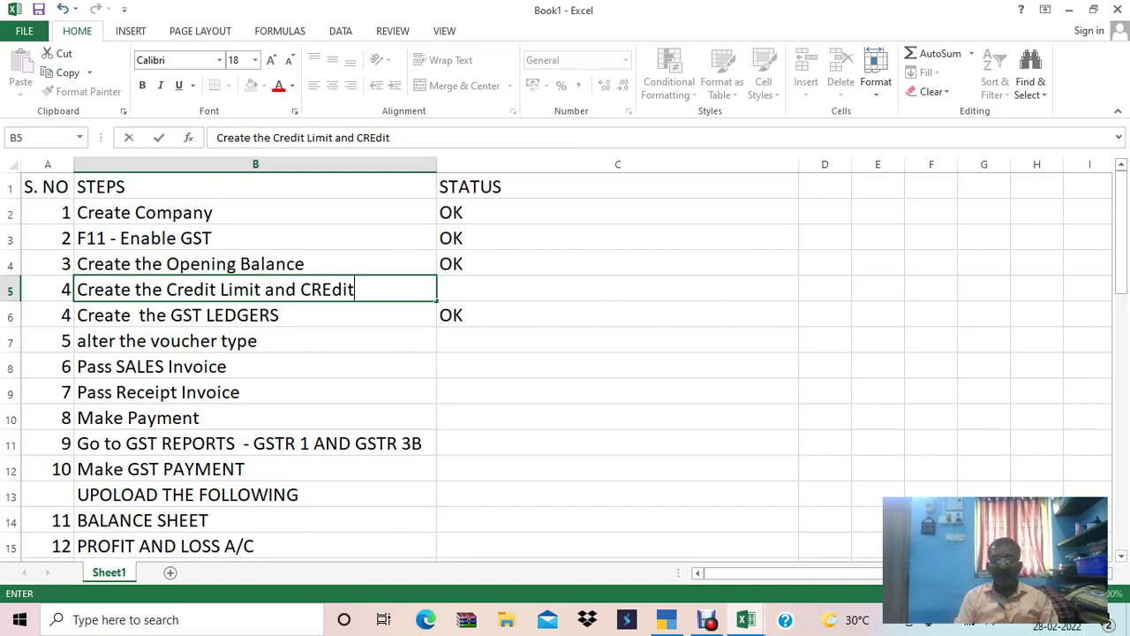
text( Dayt)
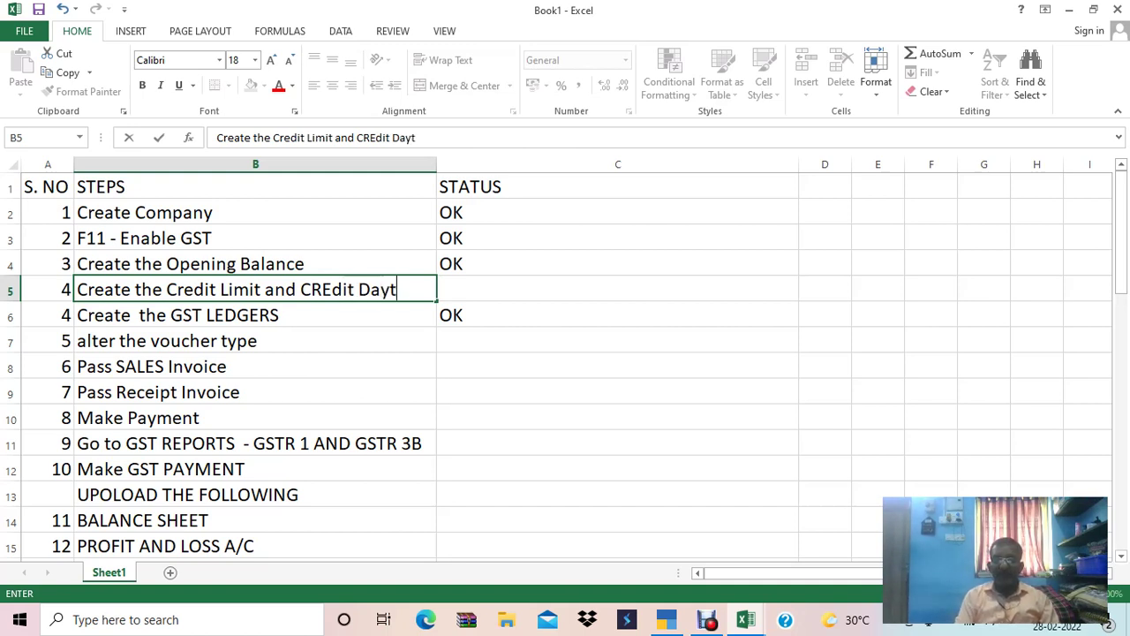
text(\\\)
key(BackSpace)
key(BackSpace)
key(BackSpace)
key(BackSpace)
key(BackSpace)
key(BackSpace)
key(BackSpace)
key(BackSpace)
key(BackSpace)
key(BackSpace)
key(BackSpace)
key(BackSpace)
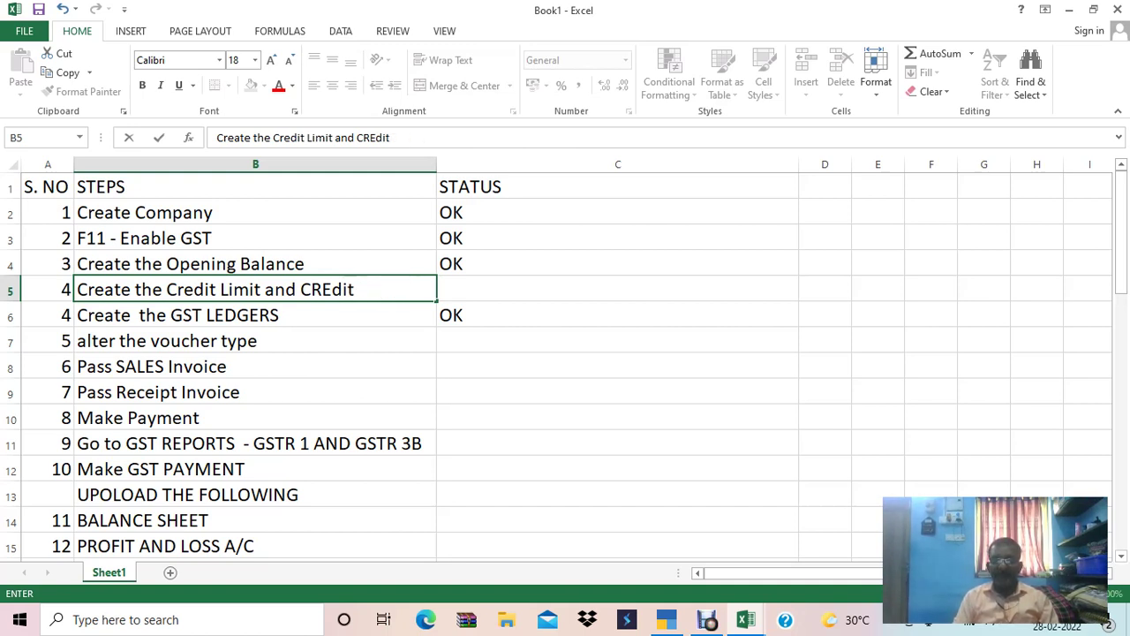
key(BackSpace)
text(redit)
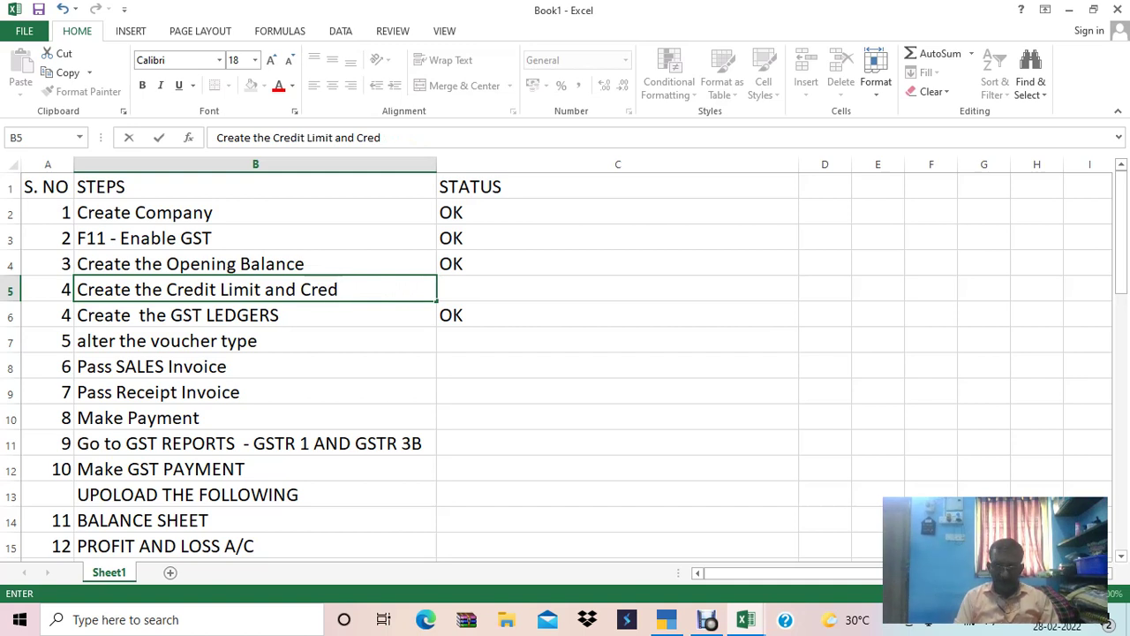
text( Days)
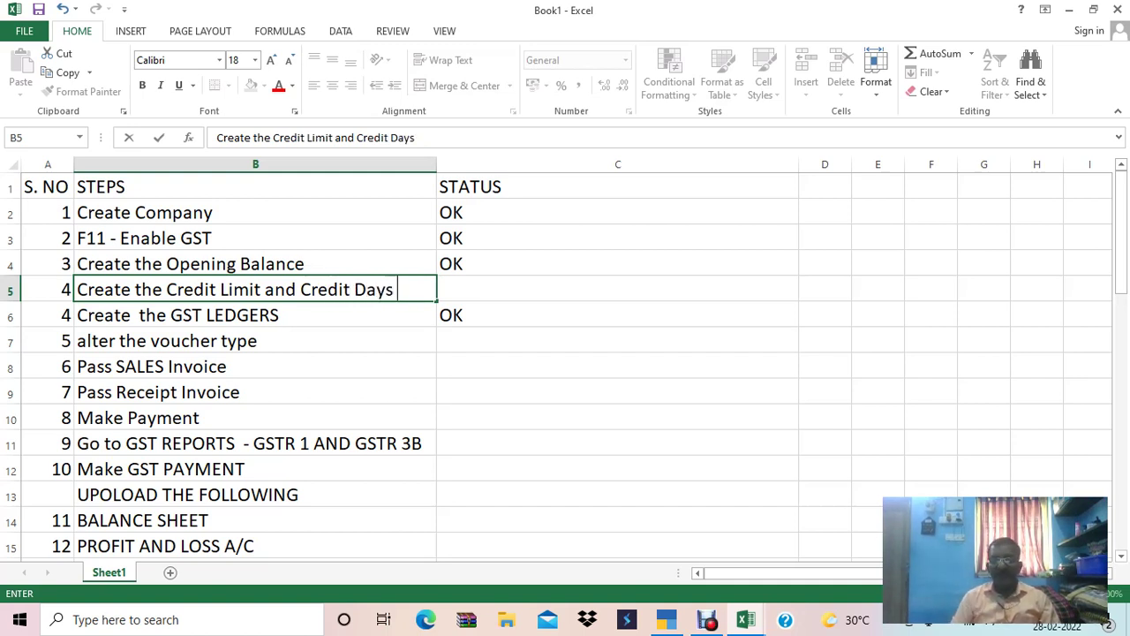
key(Tab)
text(OK)
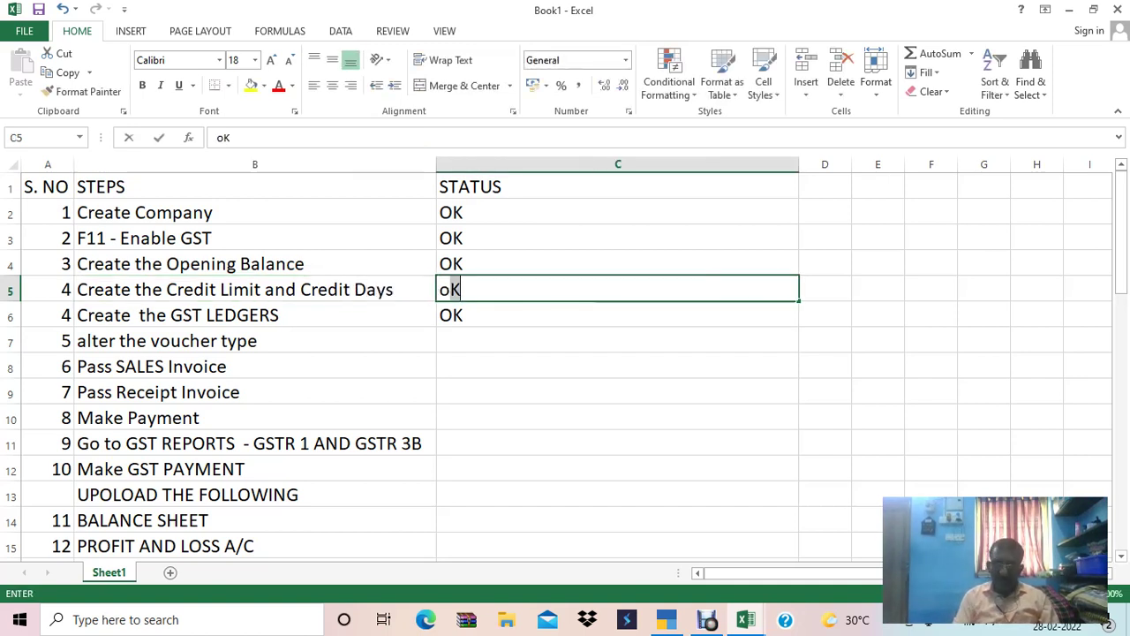
key(Return)
click(48, 288)
click(47, 314)
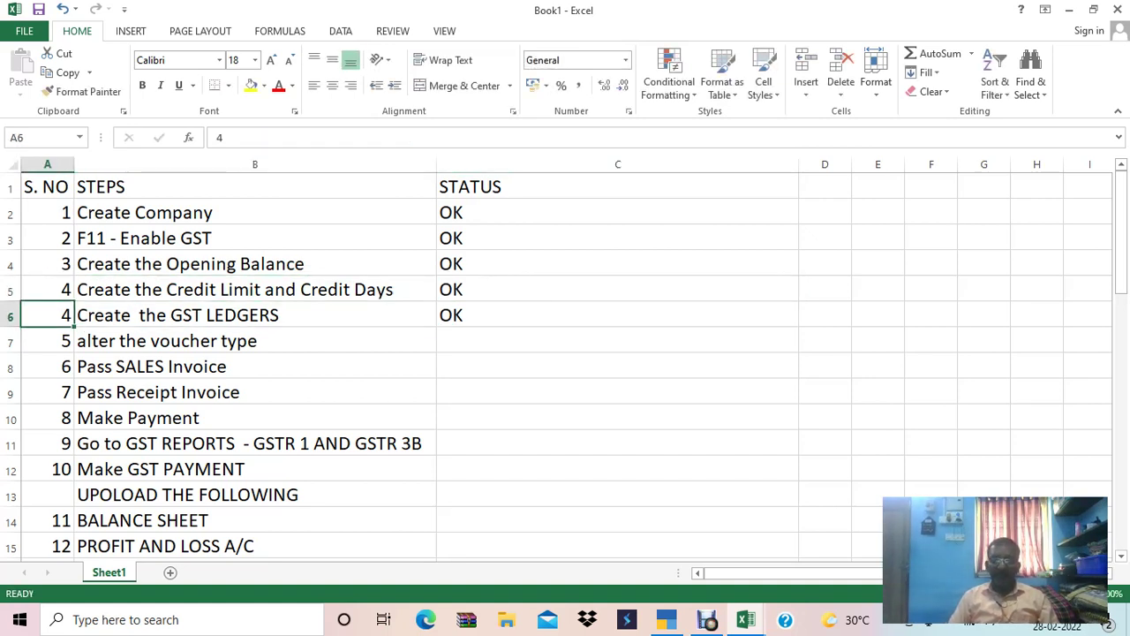
Fill column A from A6 down with the =A5+1 formula to renumber the steps through 14.
text(=A5+1)
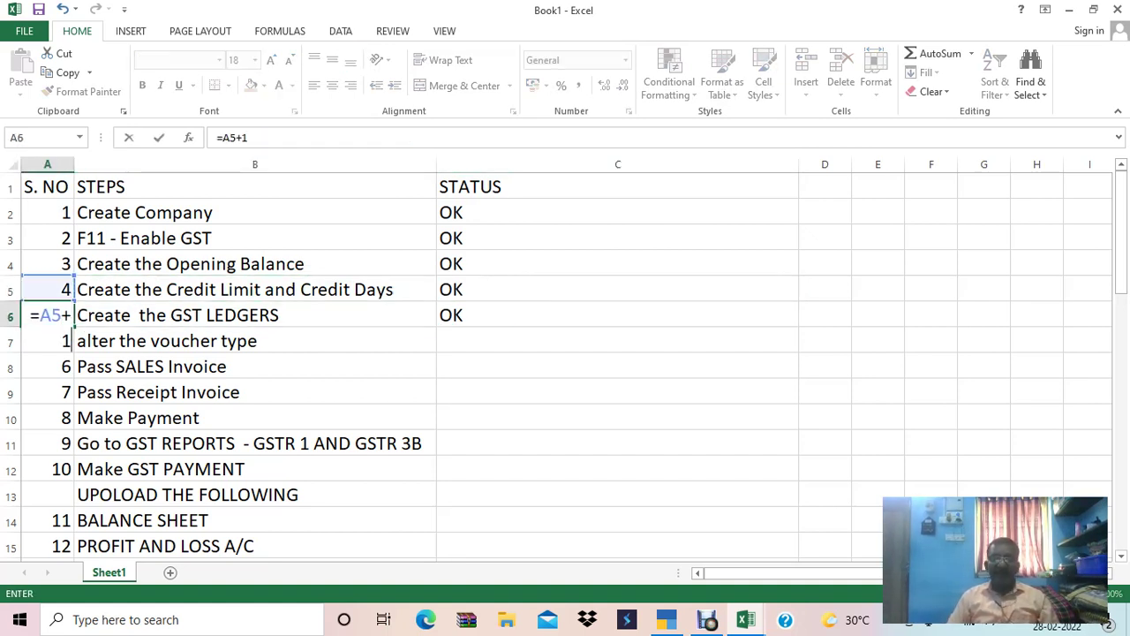
key(Return)
click(48, 314)
key(ctrl+c)
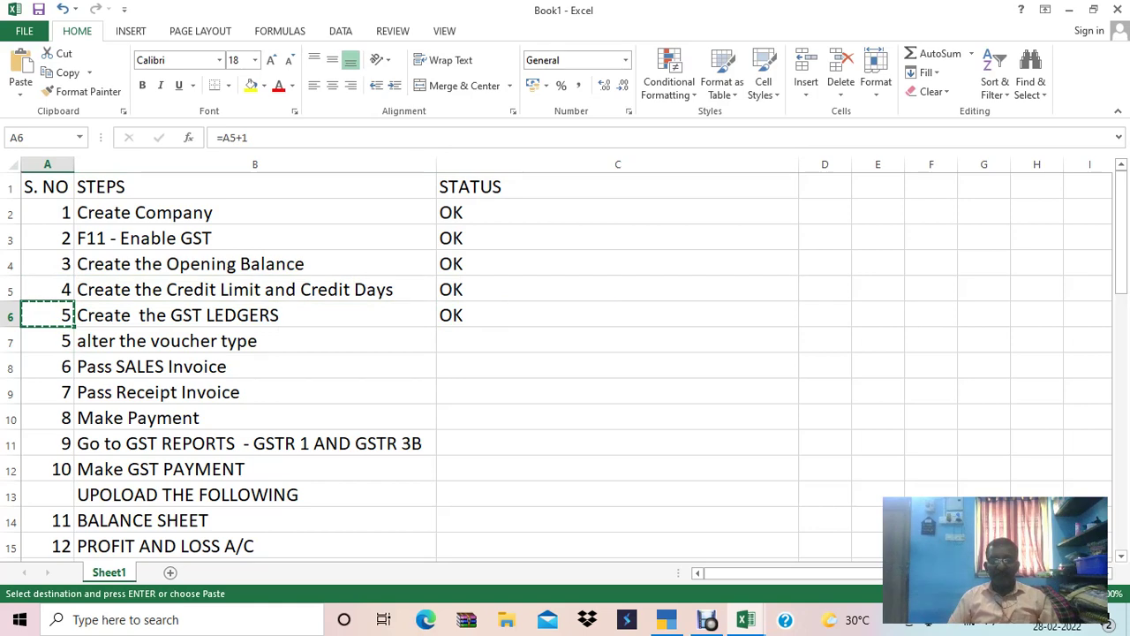
drag(48, 314, 84, 468)
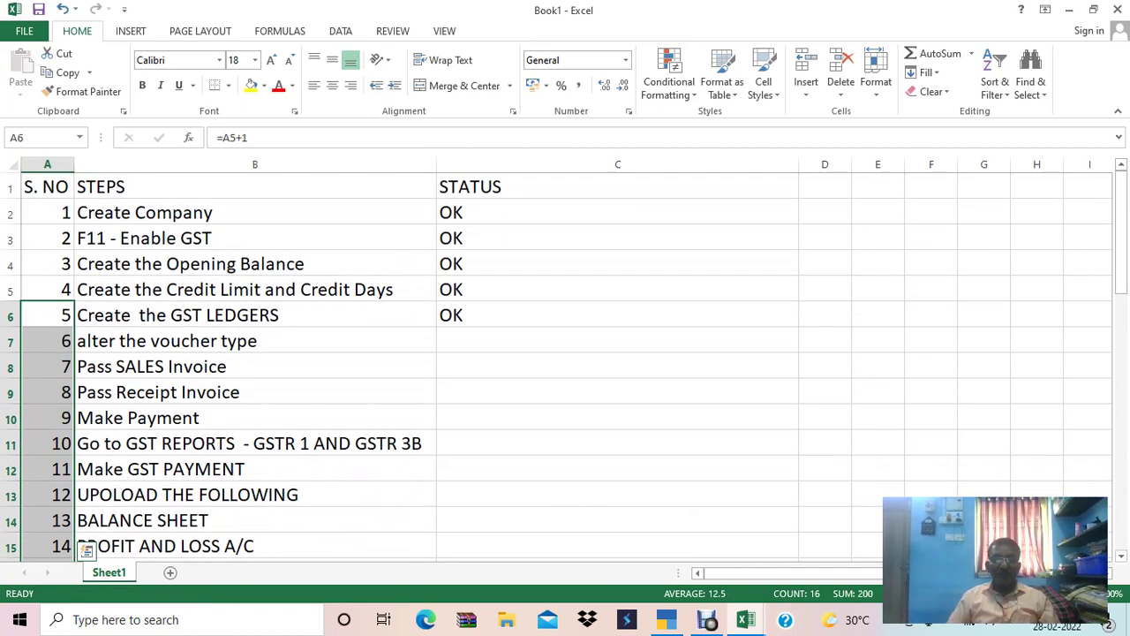
Check the renumbered list and status column, then select the alter the voucher type step.
key(ctrl+Down)
key(Down)
key(Up)
key(Up)
key(Up)
key(Up)
key(Up)
key(Up)
key(Up)
key(Up)
key(Up)
key(Up)
key(Up)
key(Up)
key(Up)
key(Up)
key(Up)
key(Up)
key(Up)
key(Up)
key(Up)
key(Up)
key(Up)
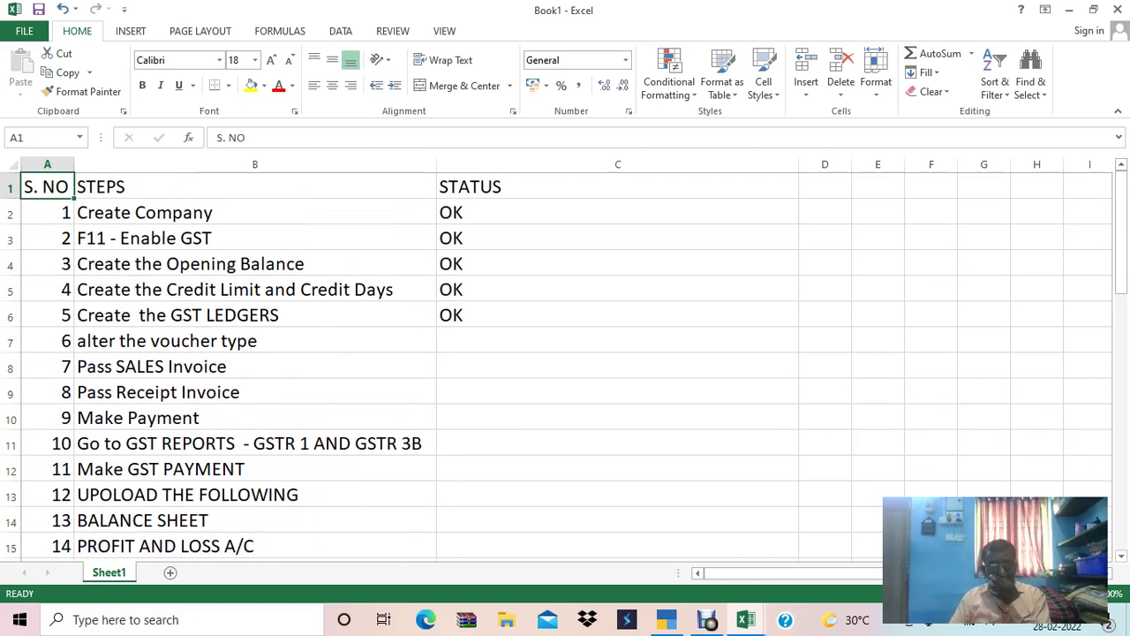
key(Down)
key(Down)
key(Down)
key(Down)
key(Down)
key(Down)
key(Down)
key(Down)
key(Down)
key(Up)
key(Up)
key(Up)
key(Right)
key(Right)
key(Up)
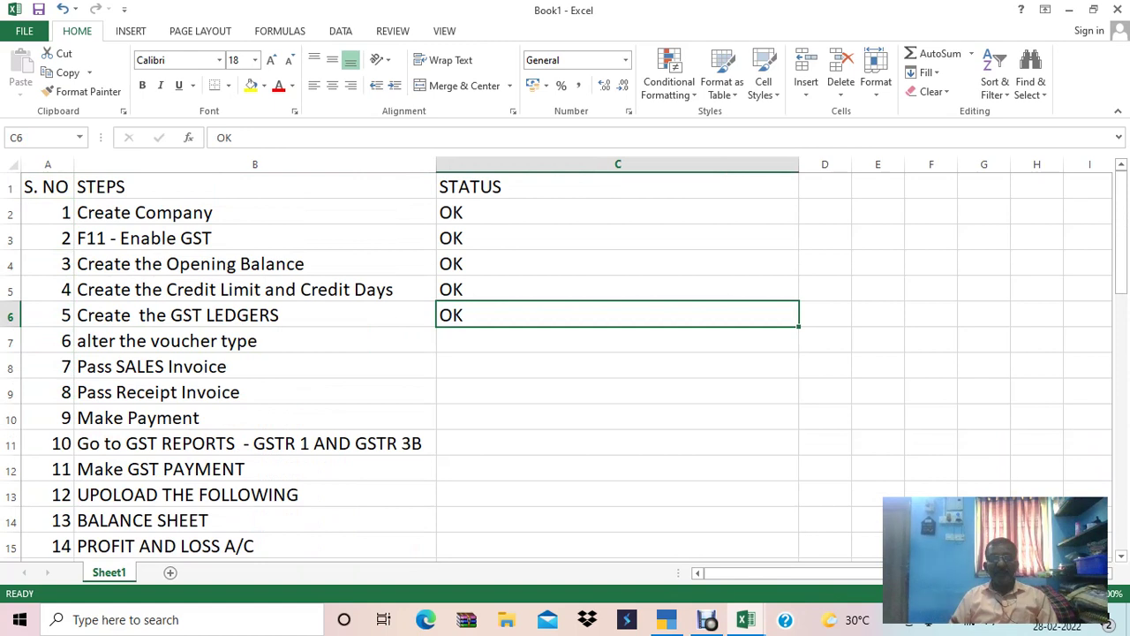
key(Down)
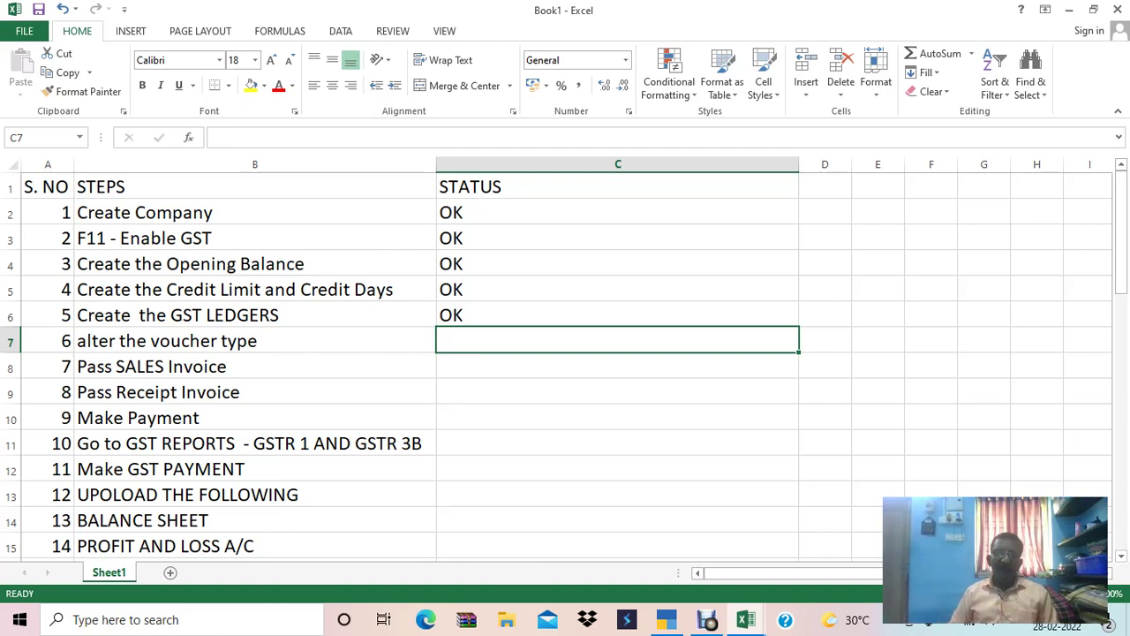
click(255, 339)
click(254, 365)
click(254, 340)
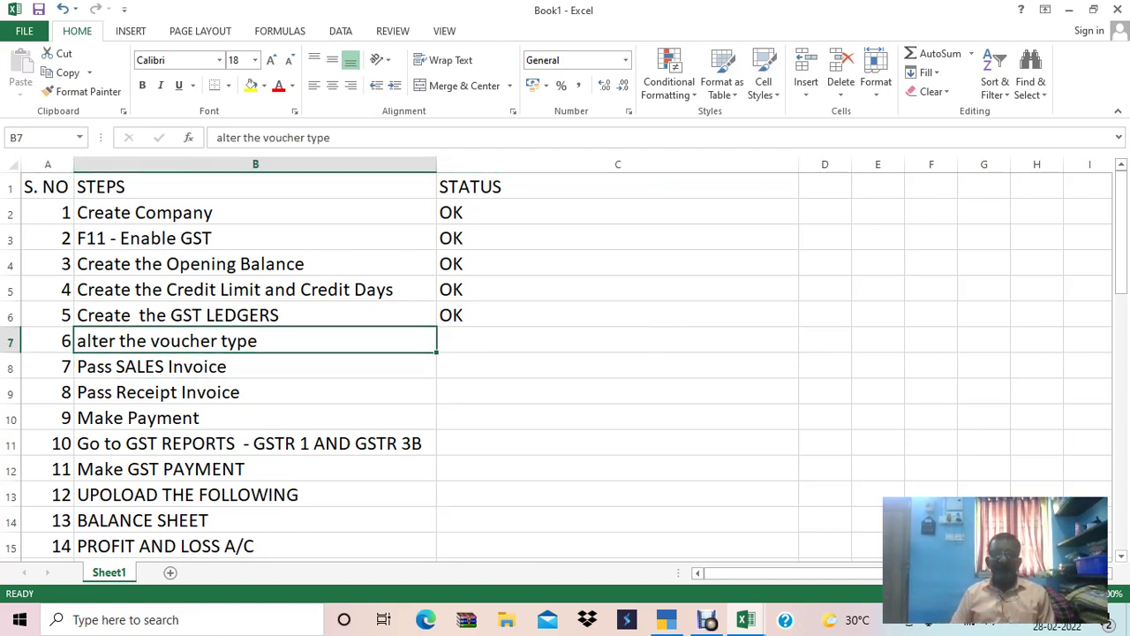
key(alt+Tab)
Go from the main menu to Master Alteration's ledger list and start a new ledger.
key(Escape)
key(Escape)
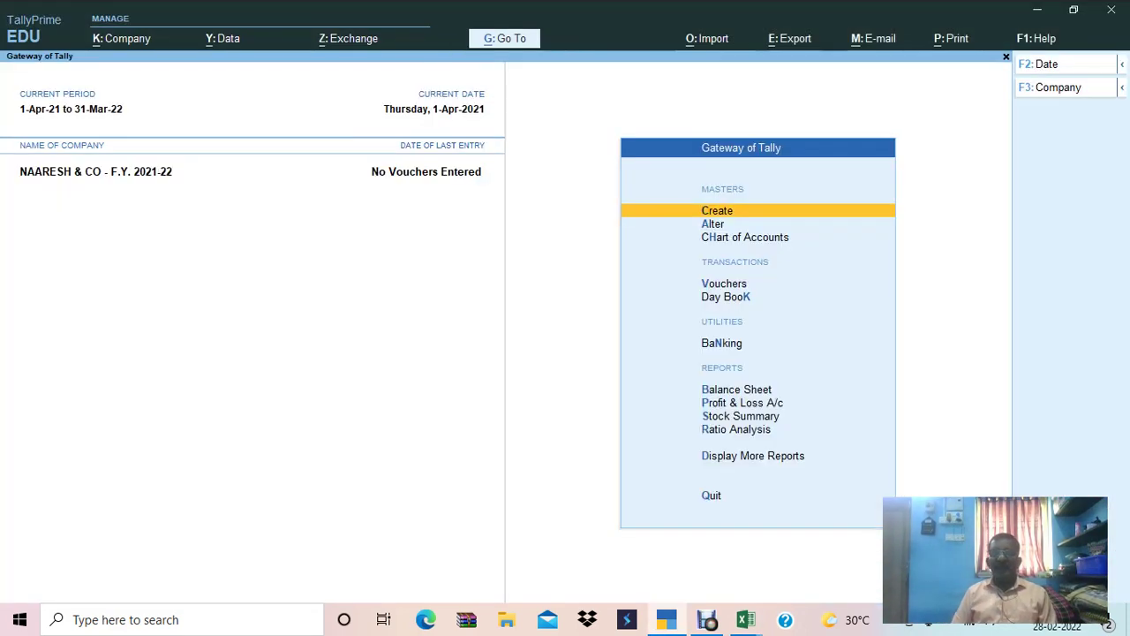
key(Down)
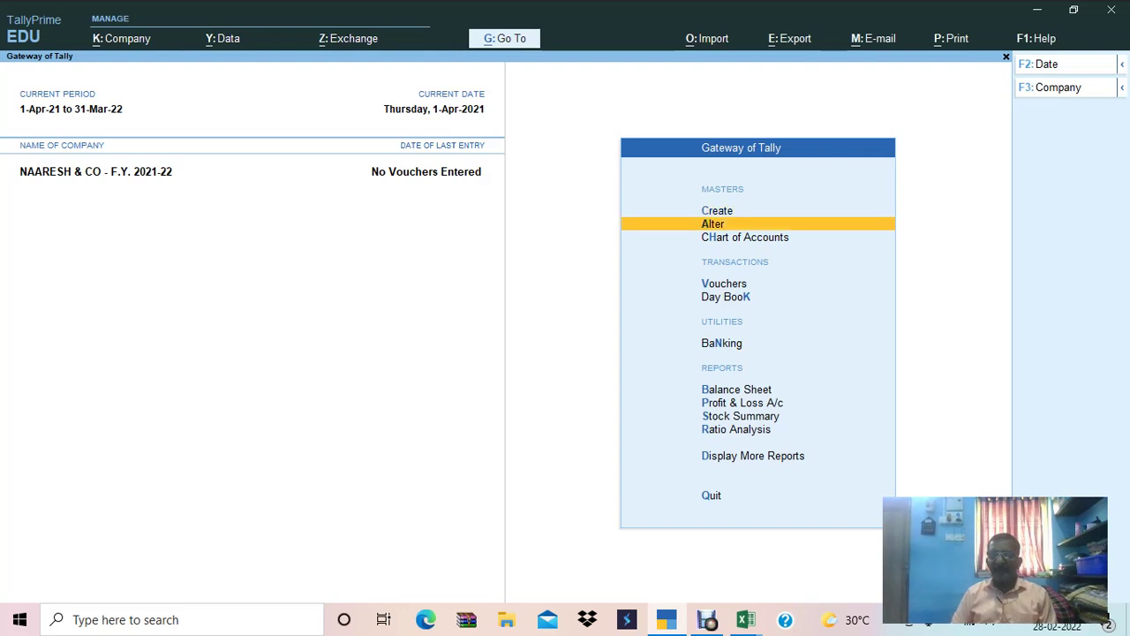
key(Return)
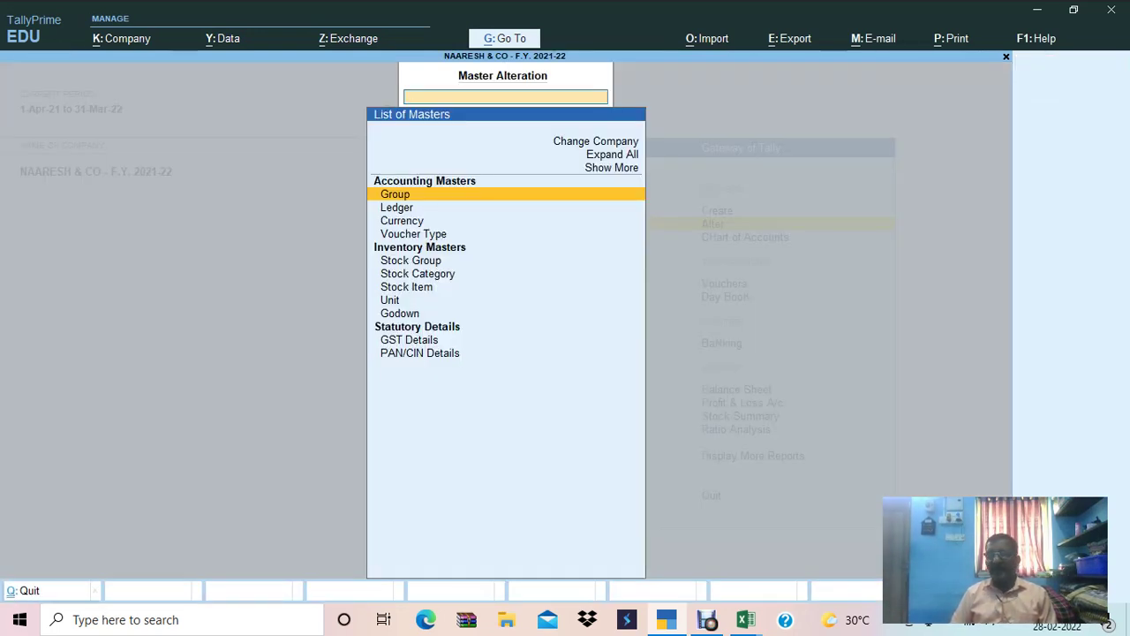
key(Down)
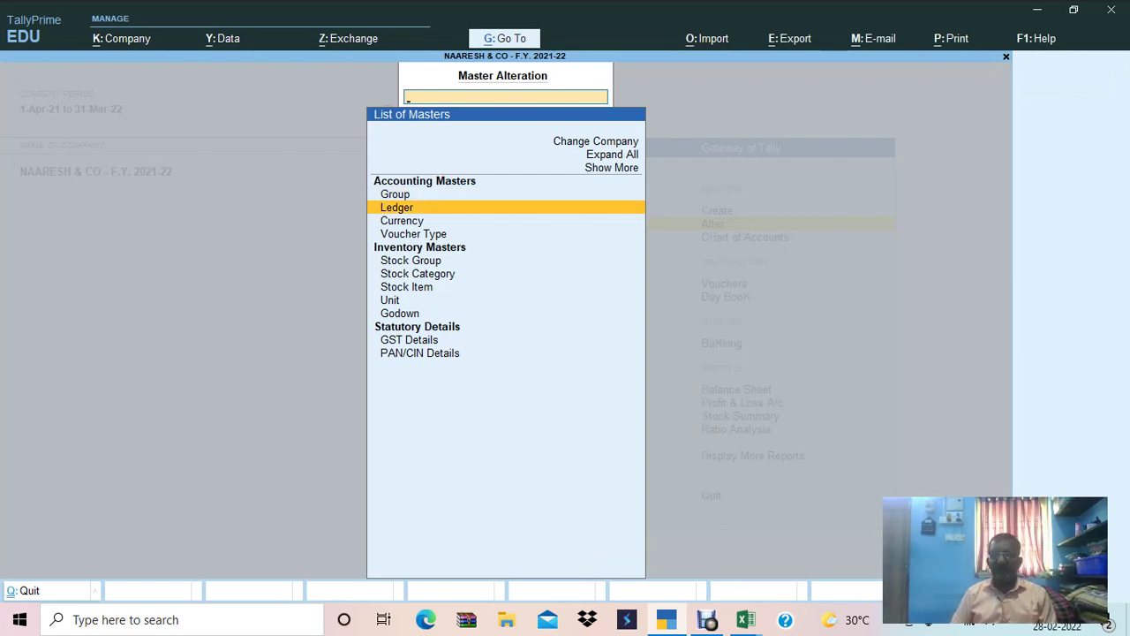
key(Return)
key(Up)
key(Up)
key(Return)
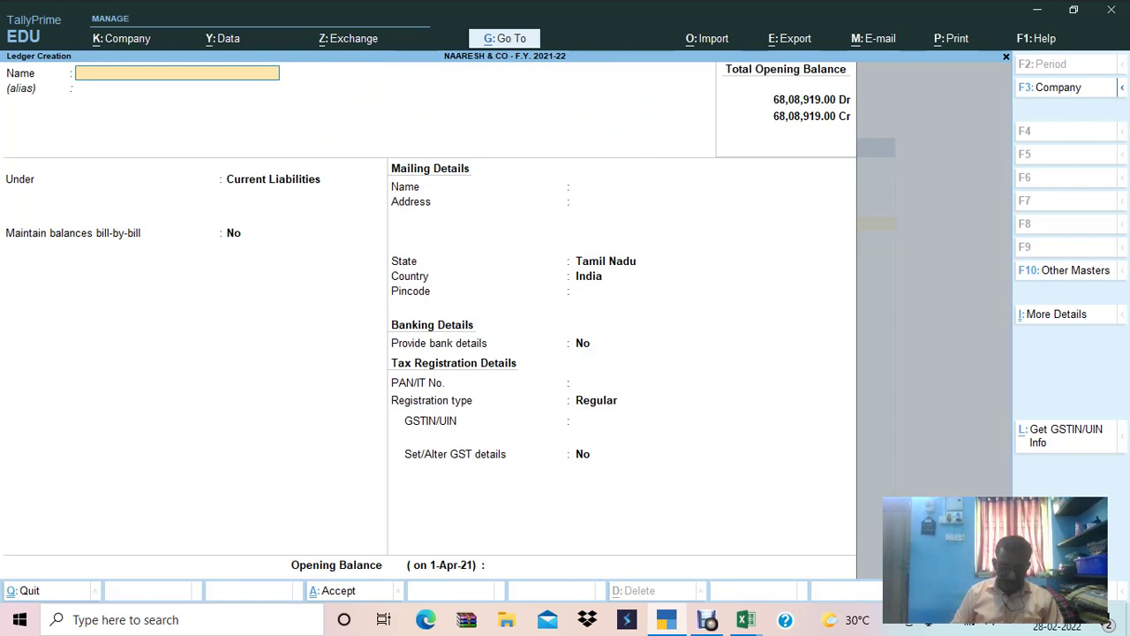
Create ledger Gst Sales under Sales Accounts, GST applicable, with Goods as type of supply.
text(Gst Sales)
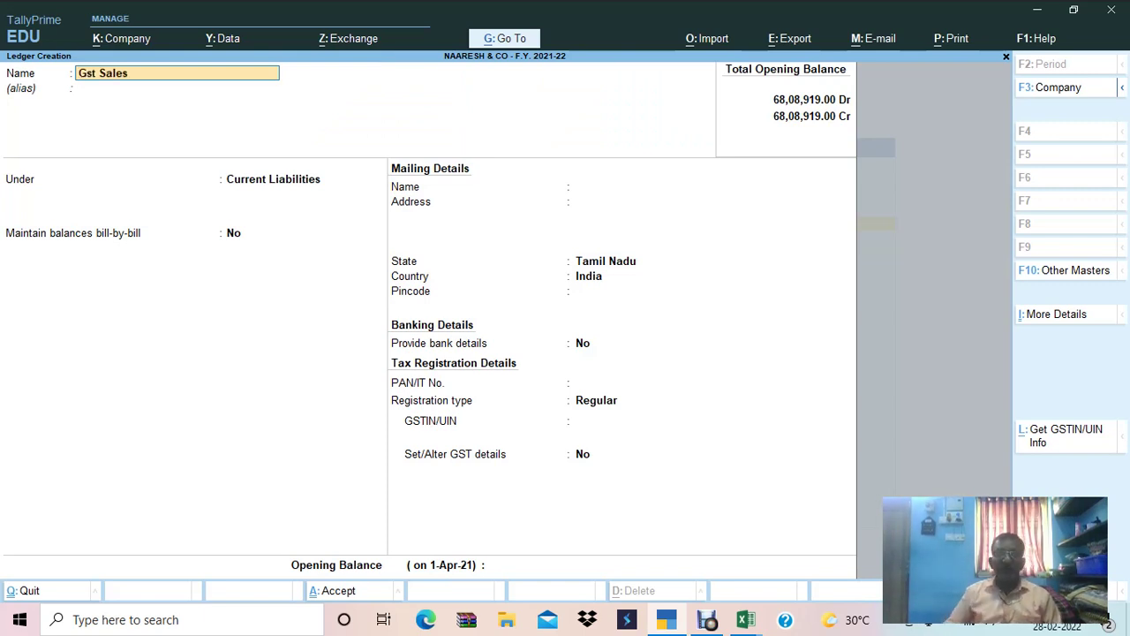
key(Return)
key(Return)
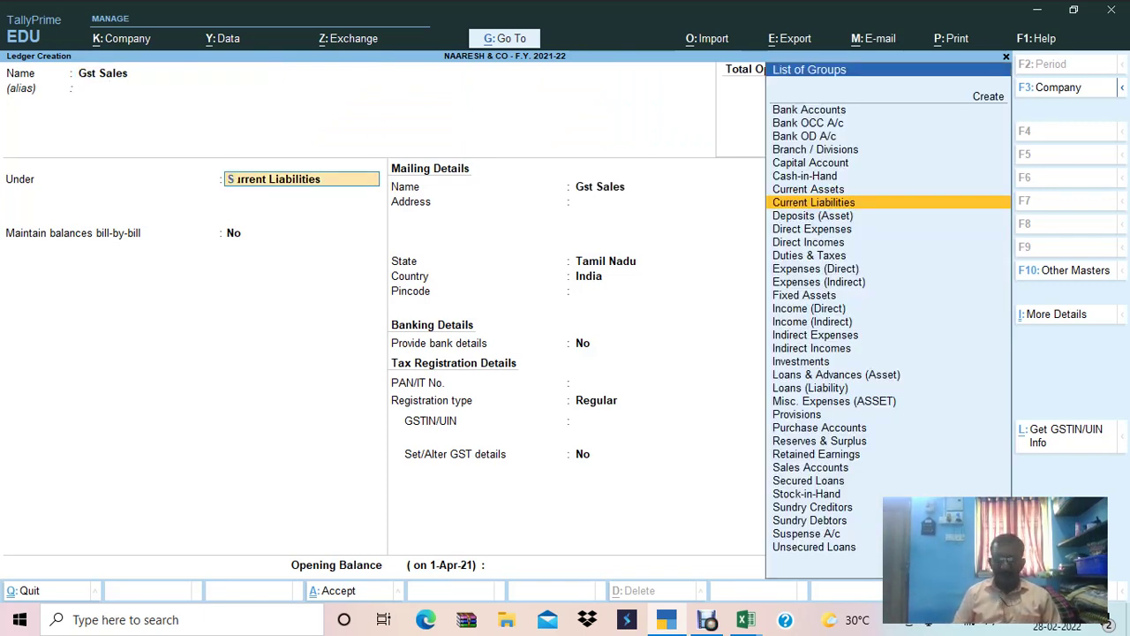
text(Sales)
key(Return)
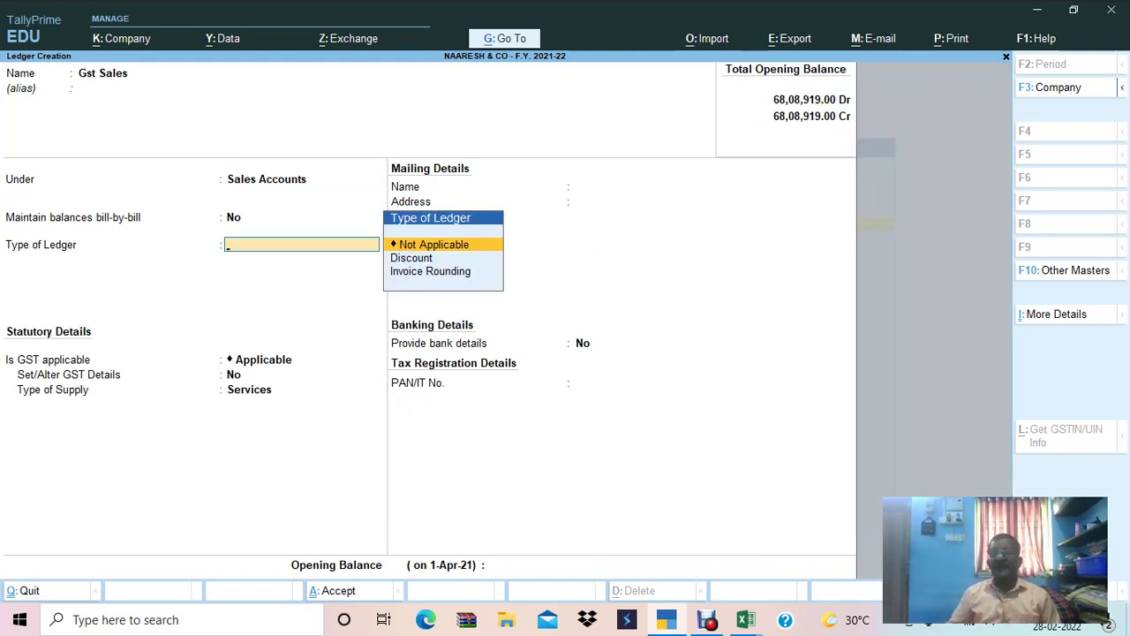
key(Return)
key(Return)
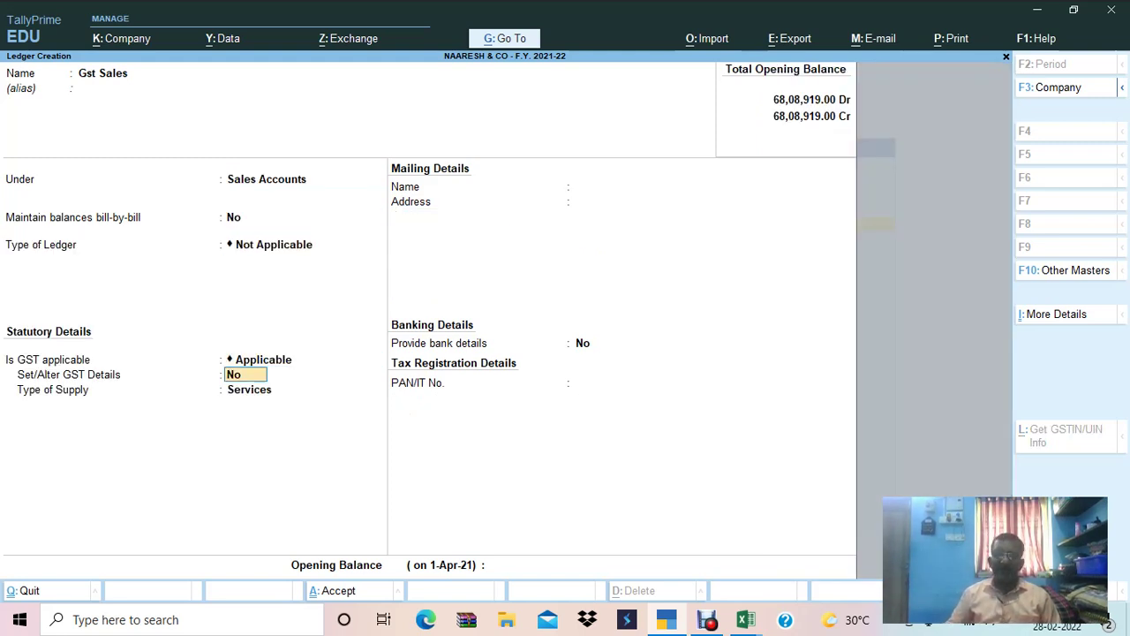
key(Return)
key(Up)
key(Return)
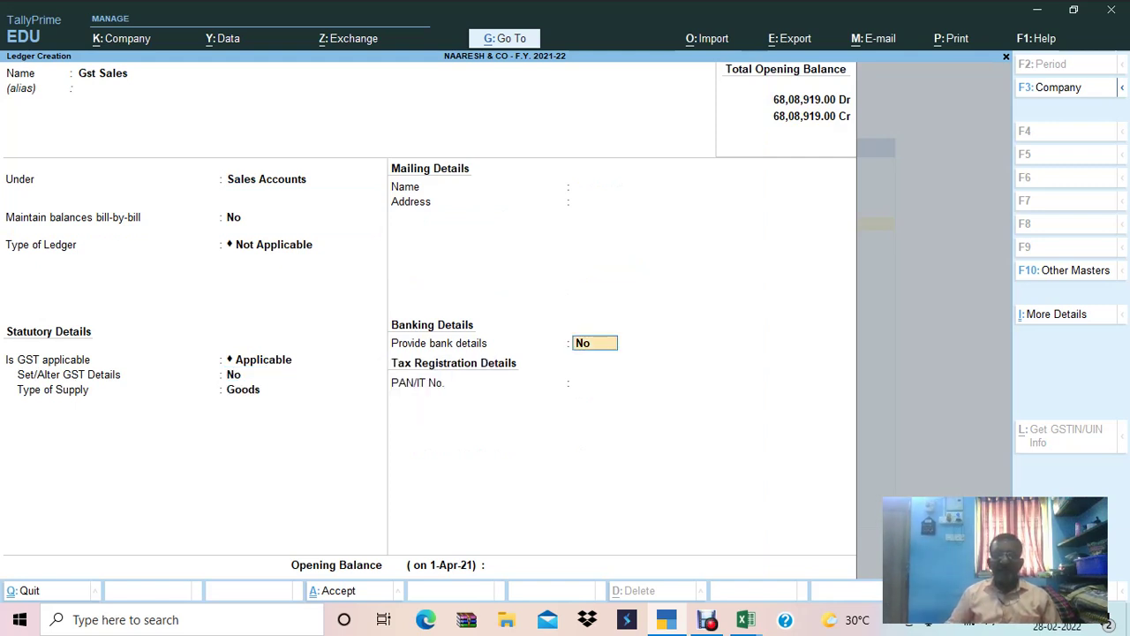
key(Return)
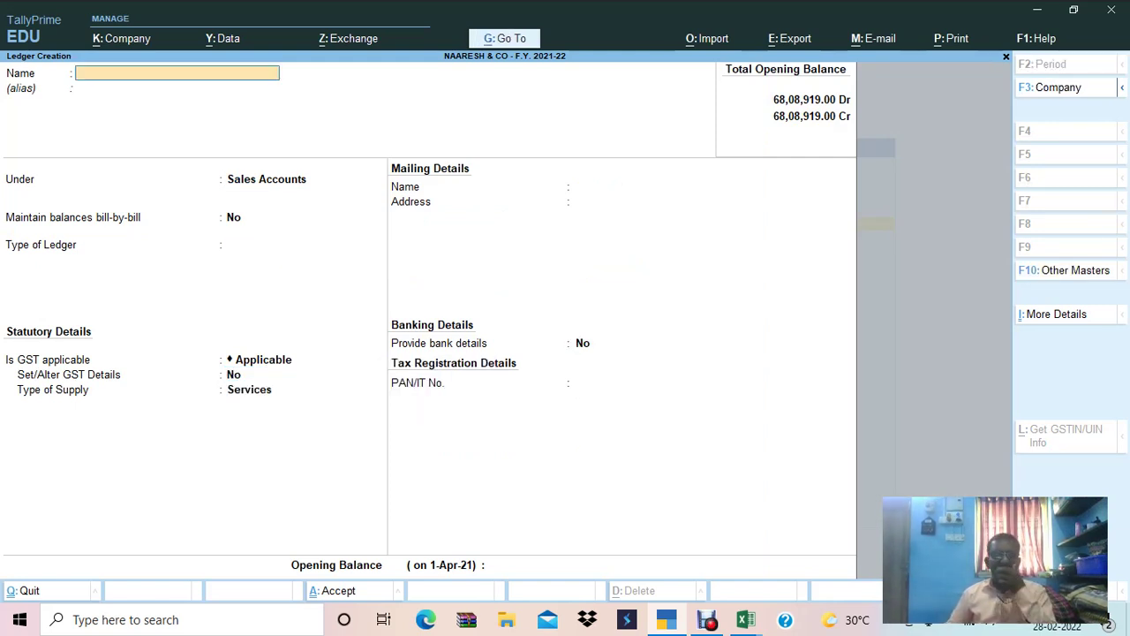
key(Escape)
Quit ledger creation and open the Sales voucher type for alteration.
key(y)
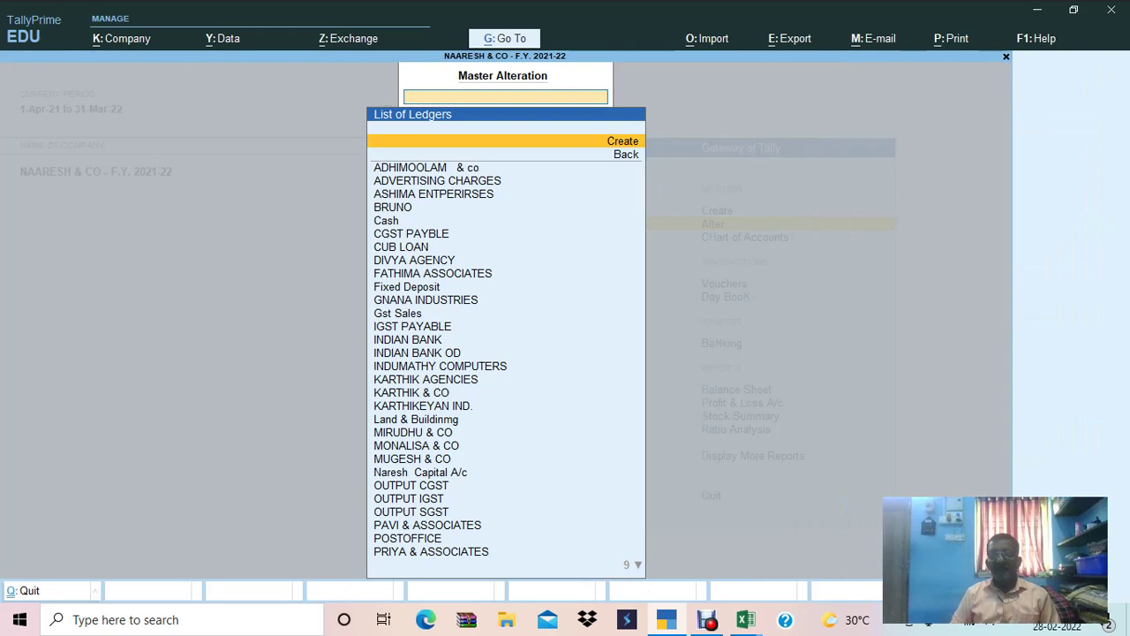
key(Escape)
key(Up)
key(Down)
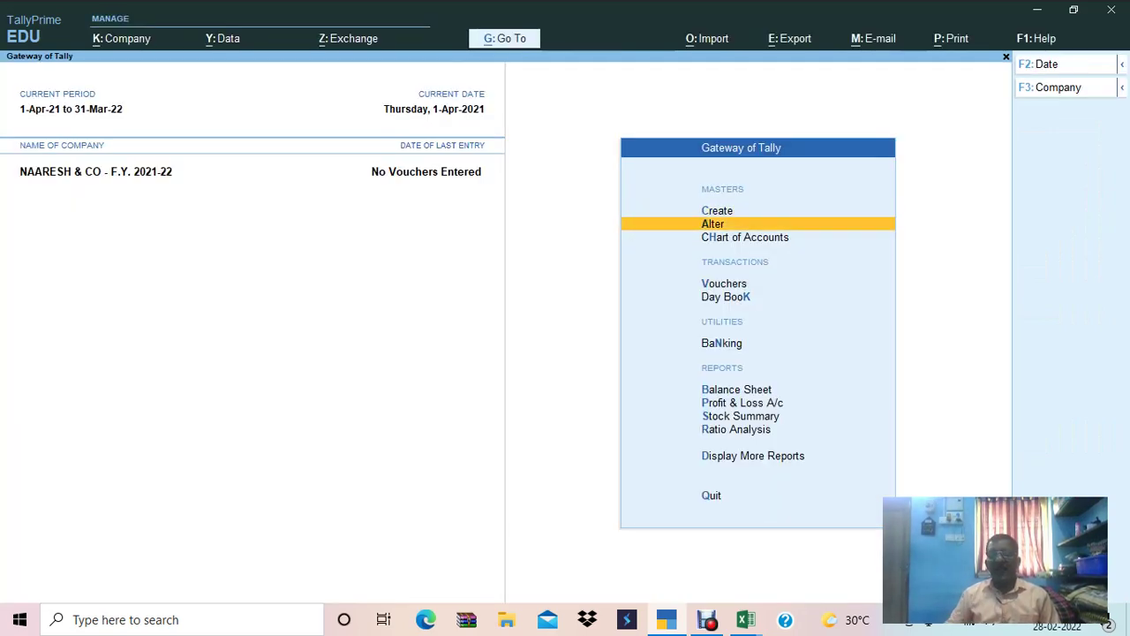
key(Return)
key(Down)
key(Down)
key(Down)
key(Return)
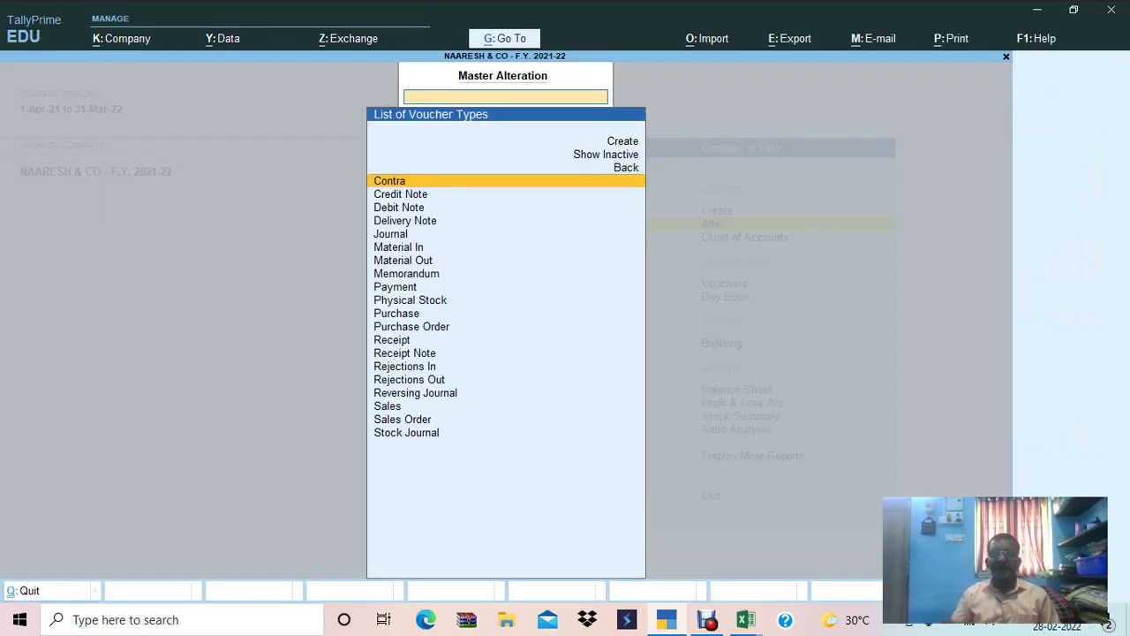
text(sales)
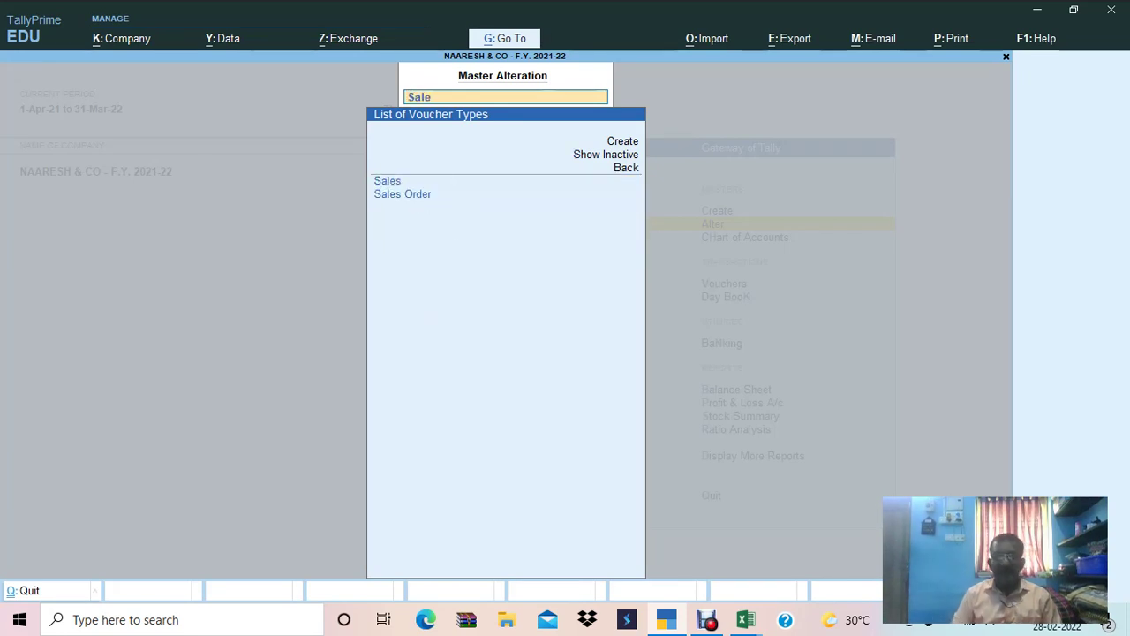
key(Return)
Set title TAX INVOICE, bank INDIAN BANK OD, jurisdiction CHENNAI, and class GST LOCAL SALES.
key(Return)
key(Return)
key(Return)
key(Return)
key(Return)
key(Return)
key(Return)
key(Return)
key(Return)
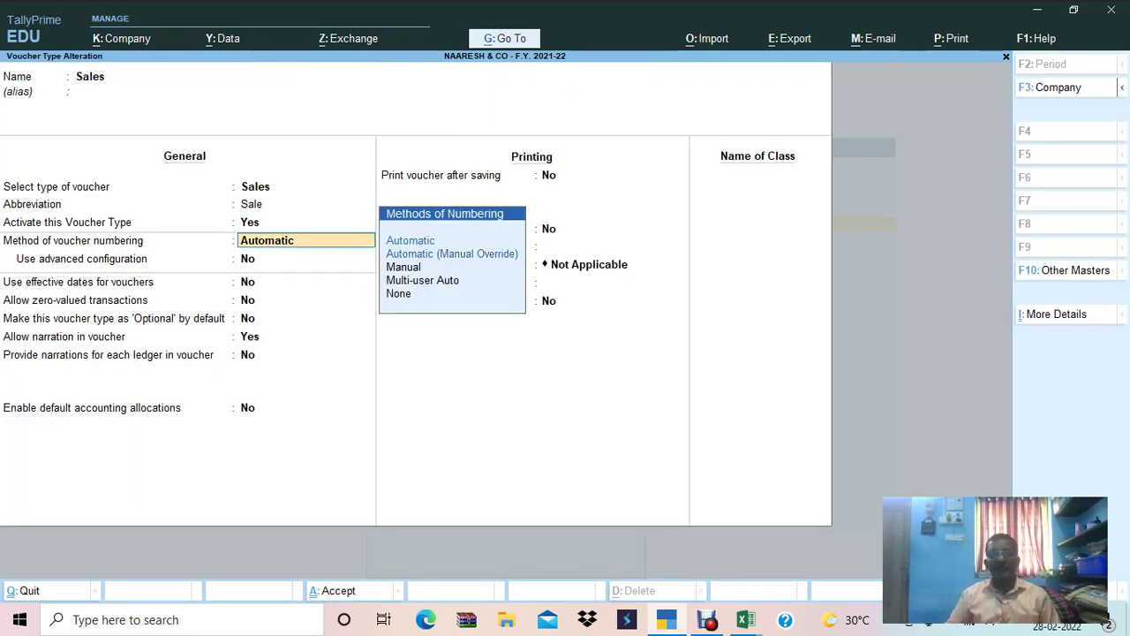
key(Return)
key(Return)
key(Return)
key(Return)
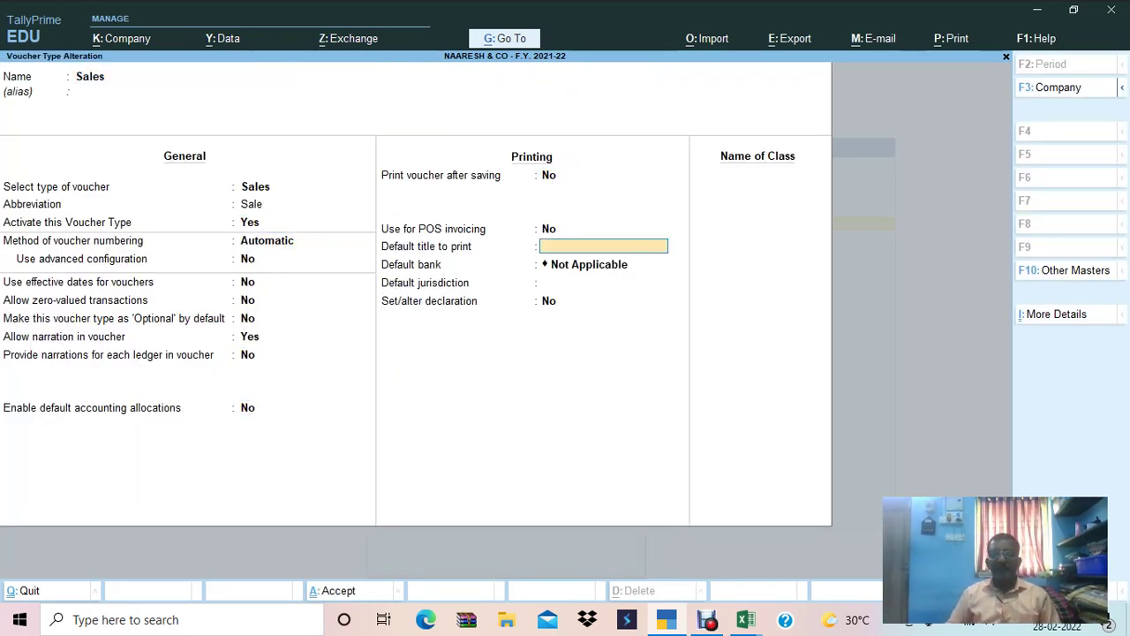
text(TAX INVOICE)
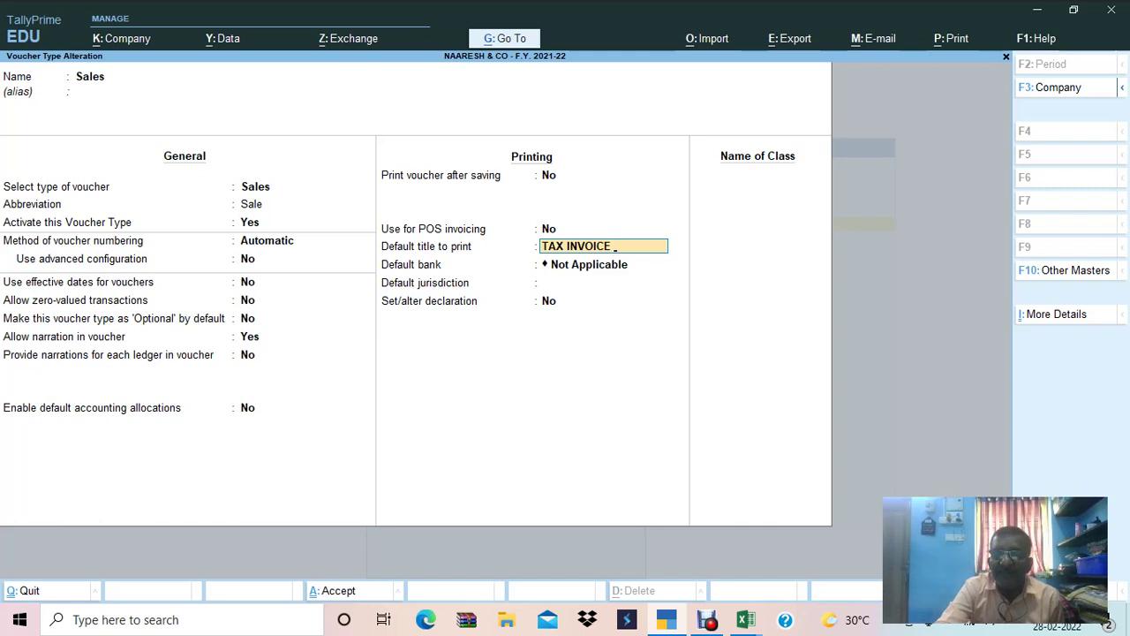
key(Return)
key(Down)
key(Down)
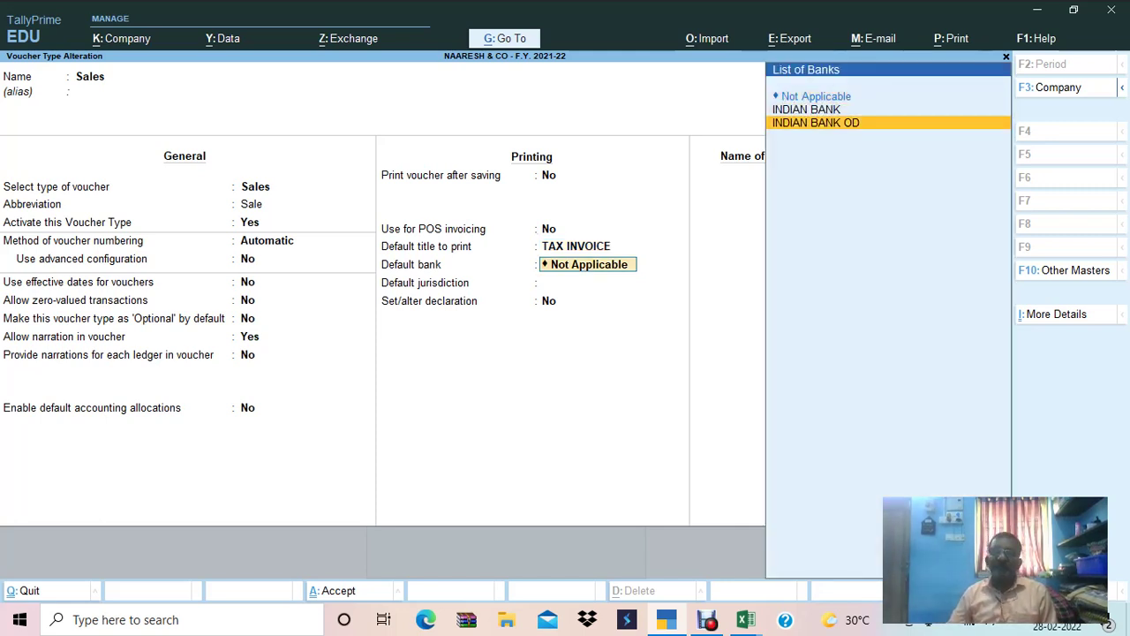
key(Return)
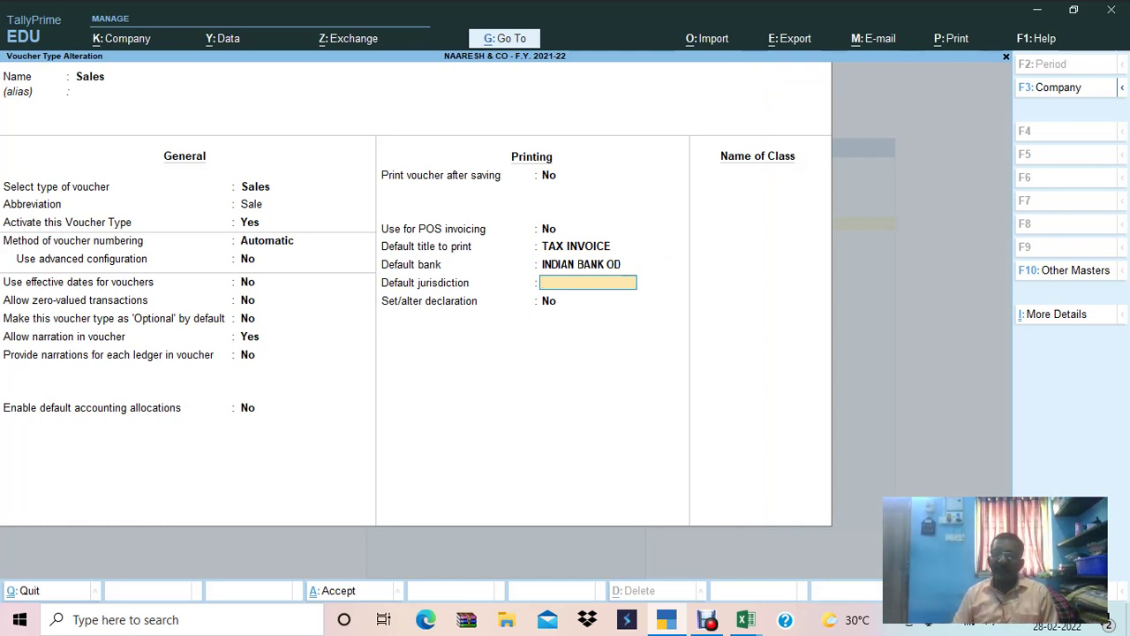
text(CHENNAI)
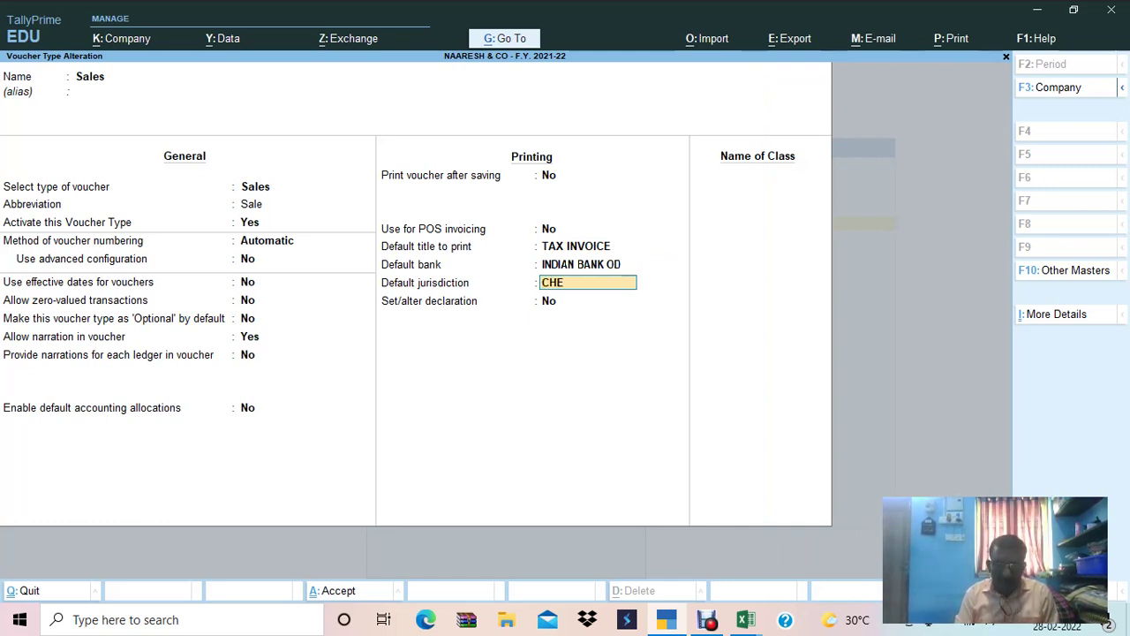
key(Return)
key(Return)
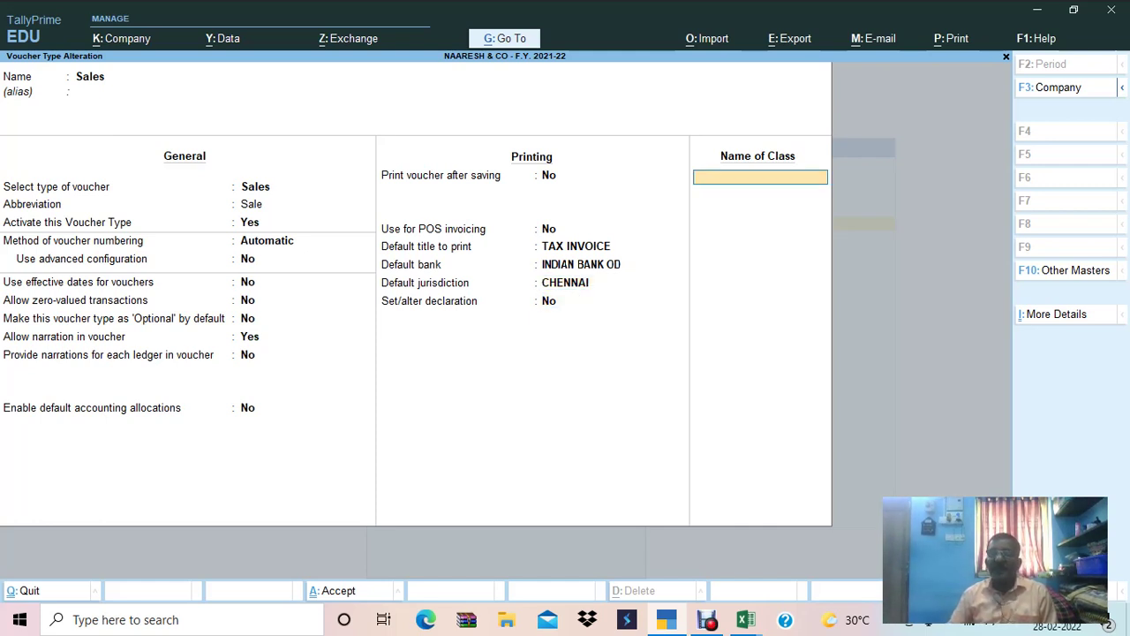
text(GST LOCAL SALES)
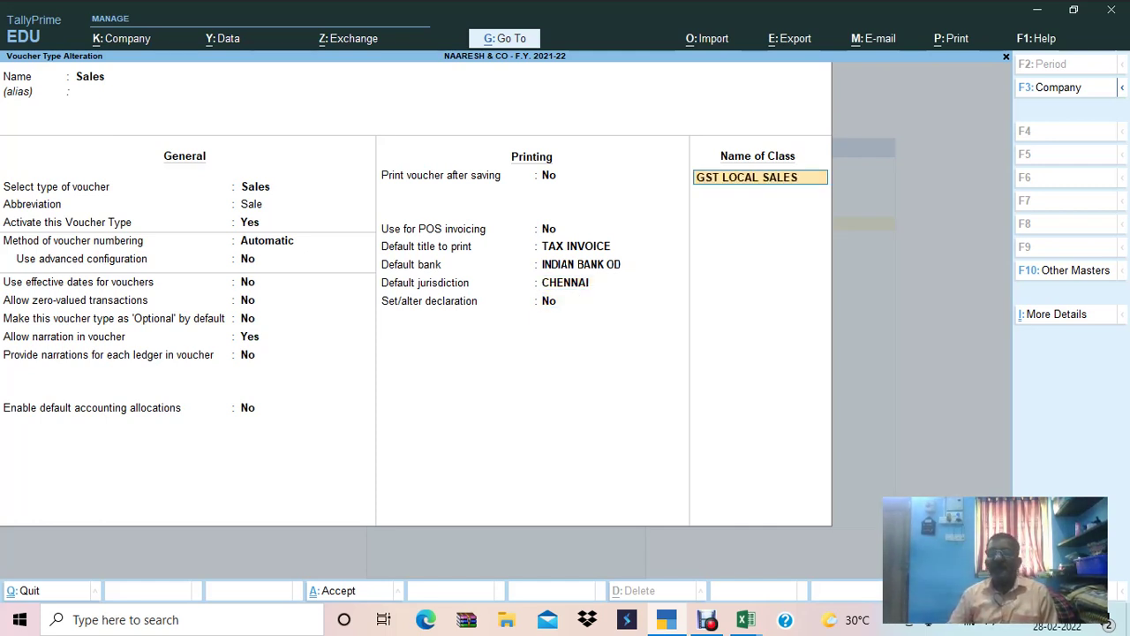
key(Return)
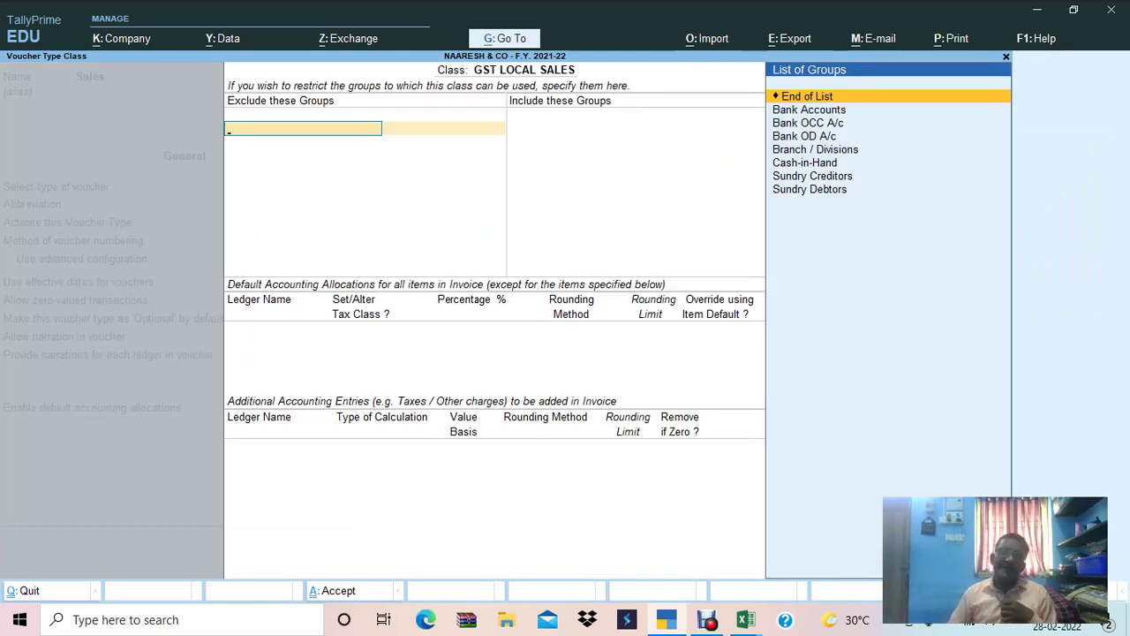
Allocate items 100% to Gst Sales and add ADVERTISING CHARGES as a user-defined value entry.
key(Return)
key(Return)
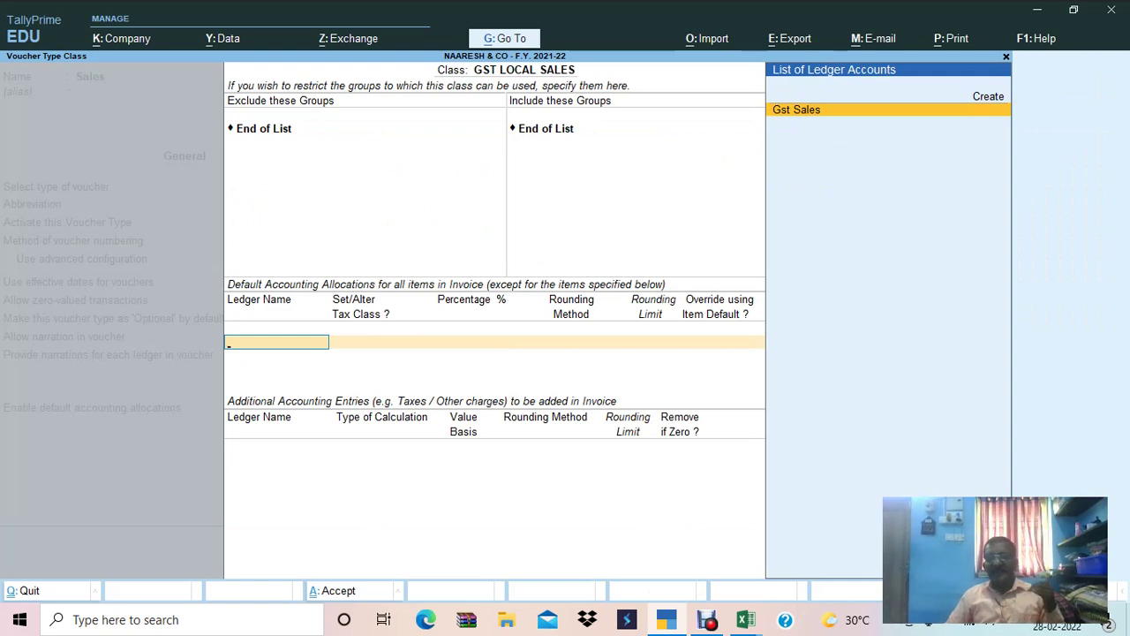
key(Return)
key(Return)
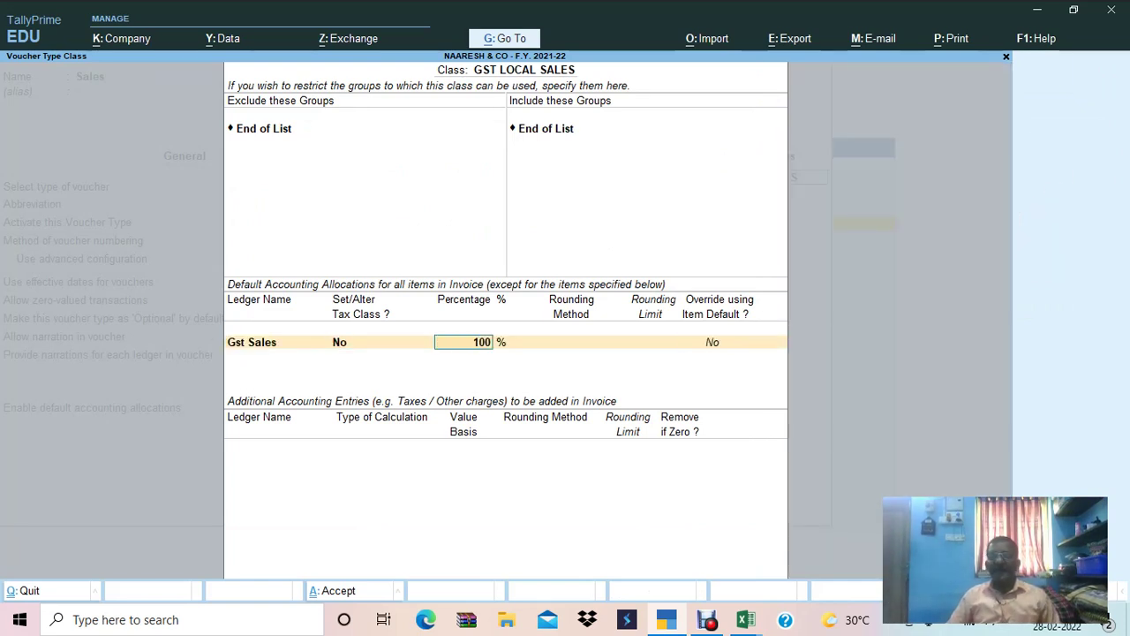
key(Return)
key(Return)
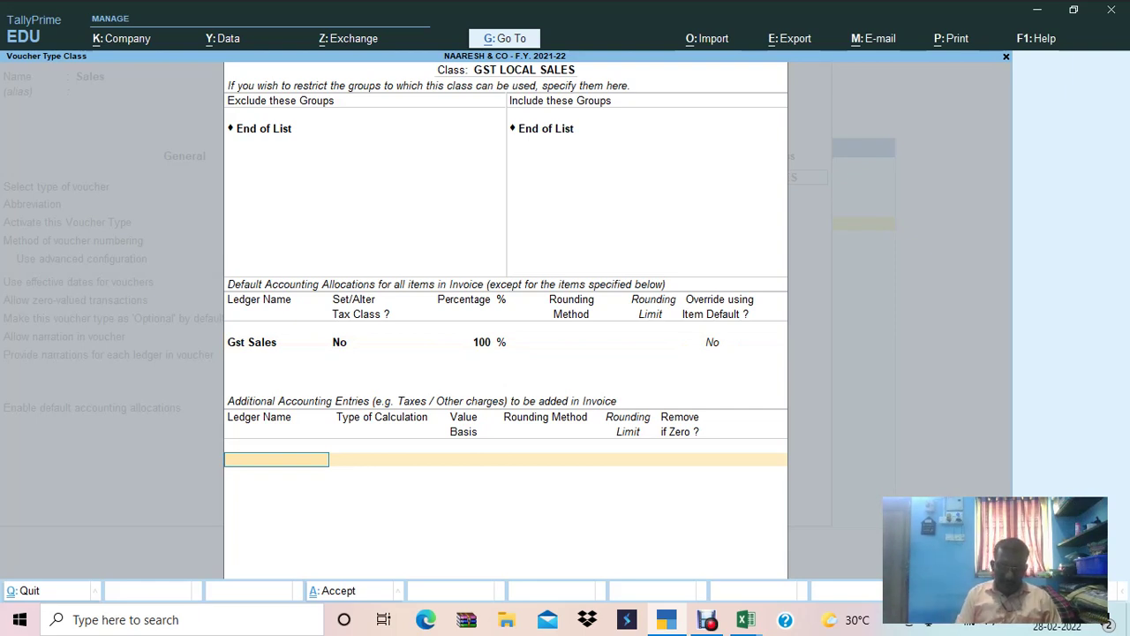
text(AD)
key(Return)
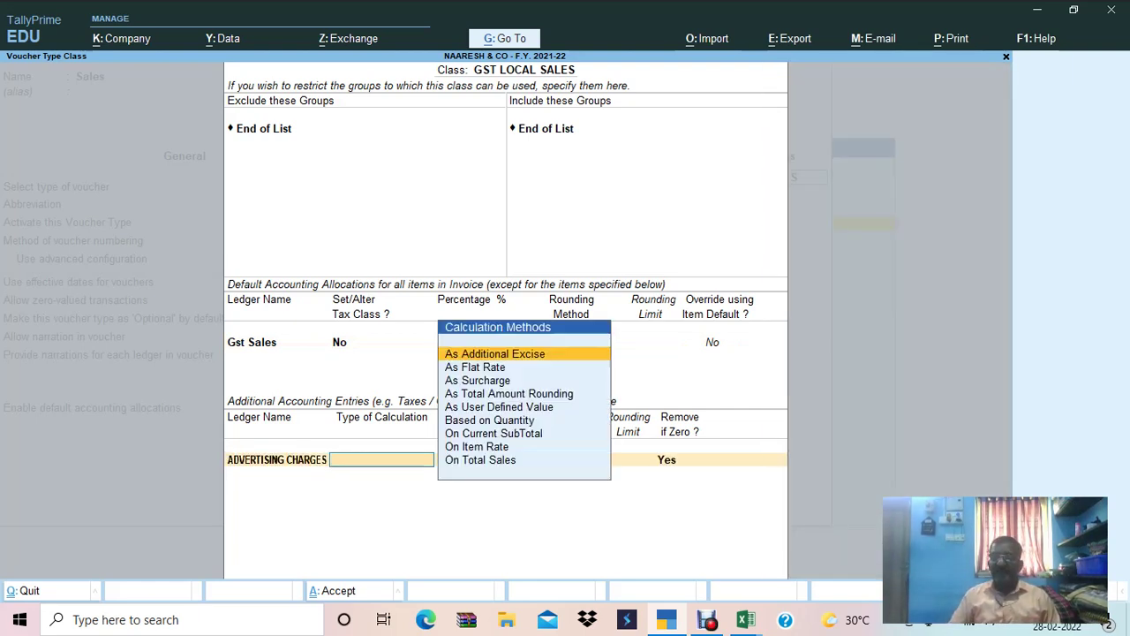
text(user)
key(Return)
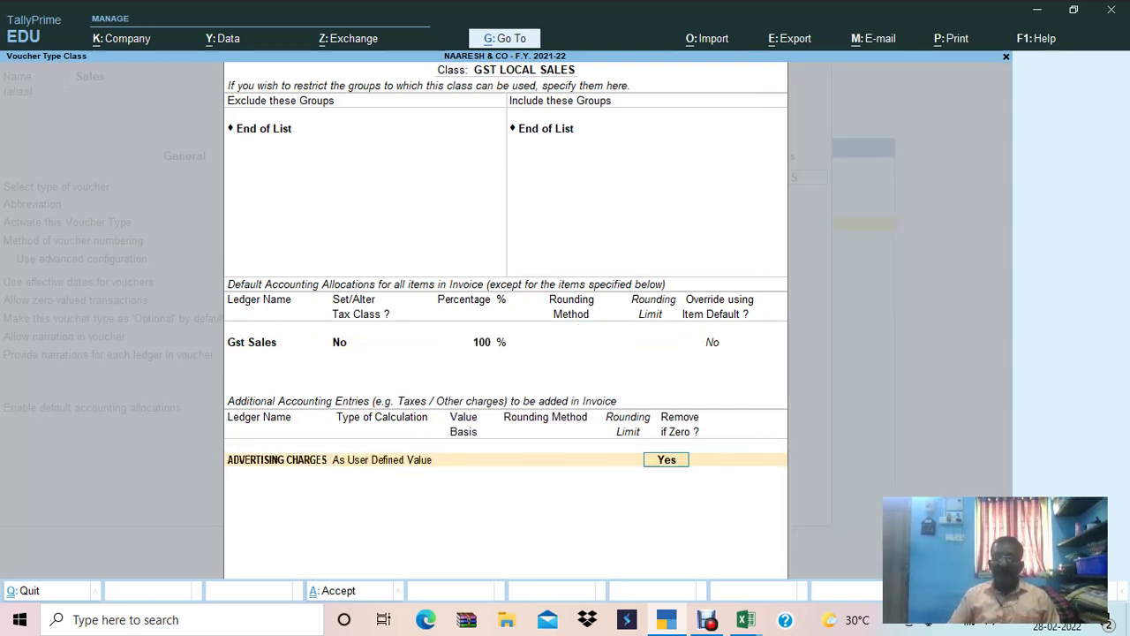
key(Return)
Add OUTPUT CGST and OUTPUT SGST as GST entries and start a new ledger from the class.
text(out)
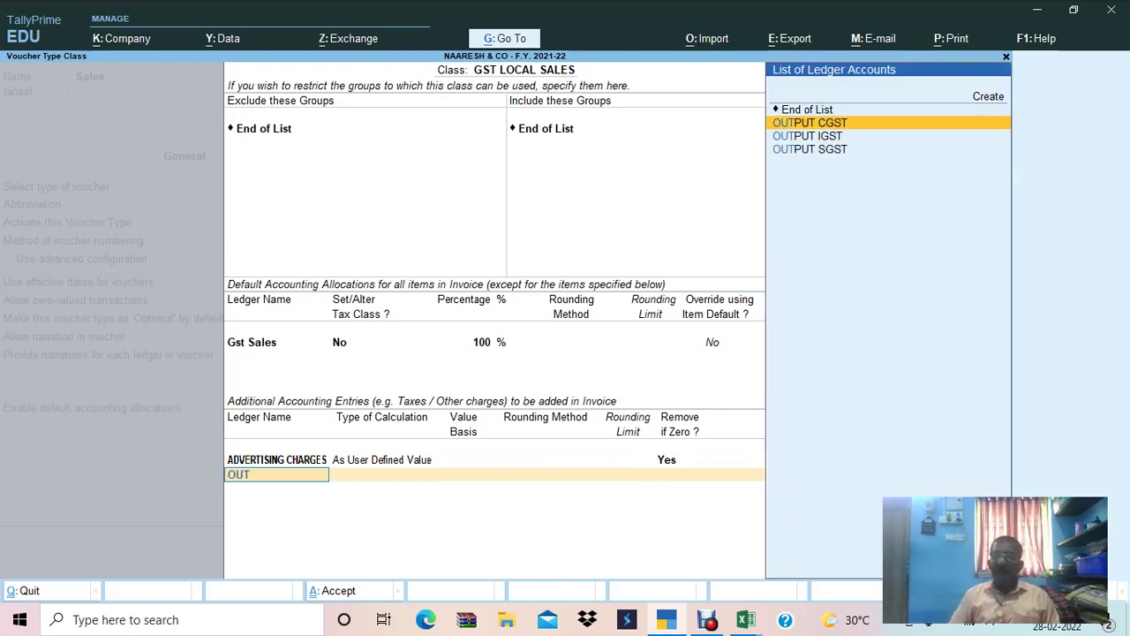
key(Return)
key(Return)
text(OUT)
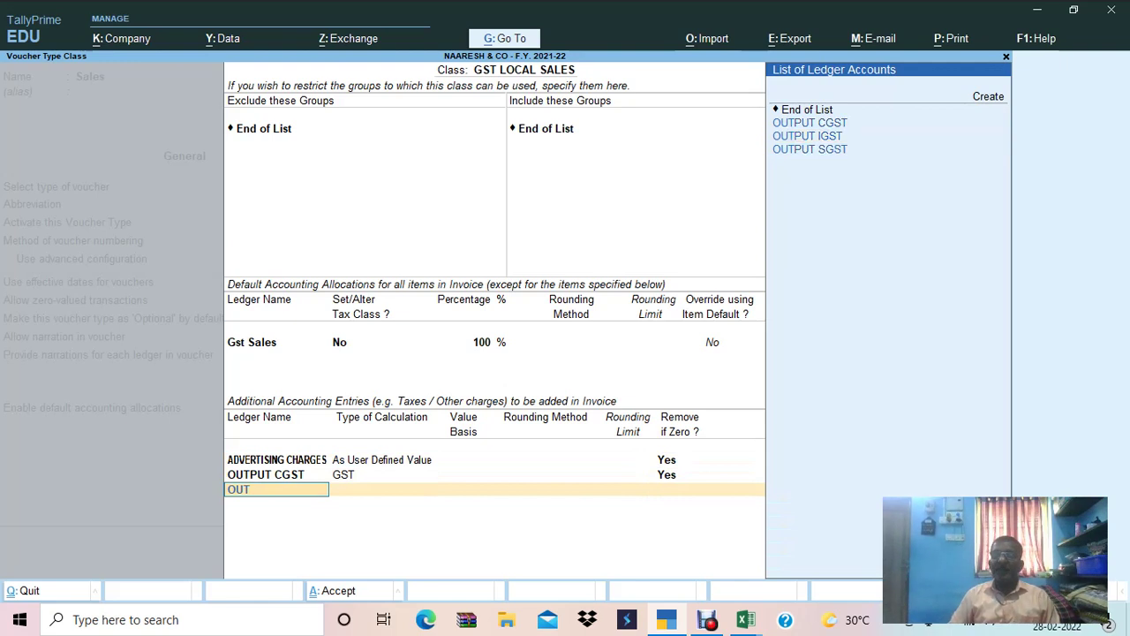
key(Down)
key(Down)
key(Down)
key(Return)
key(Return)
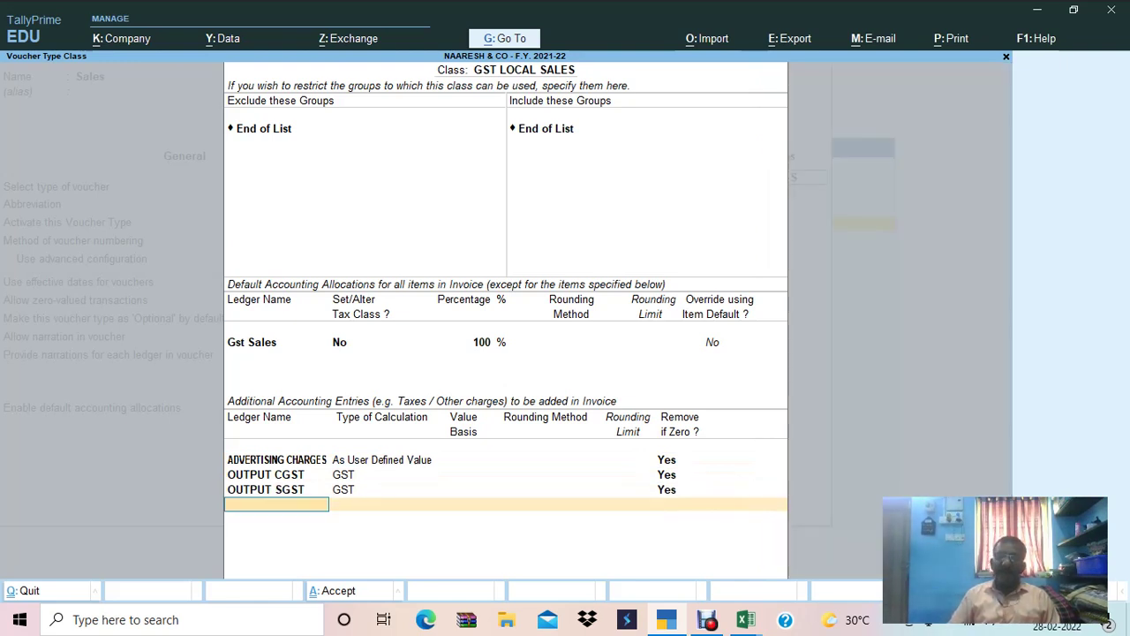
text(R)
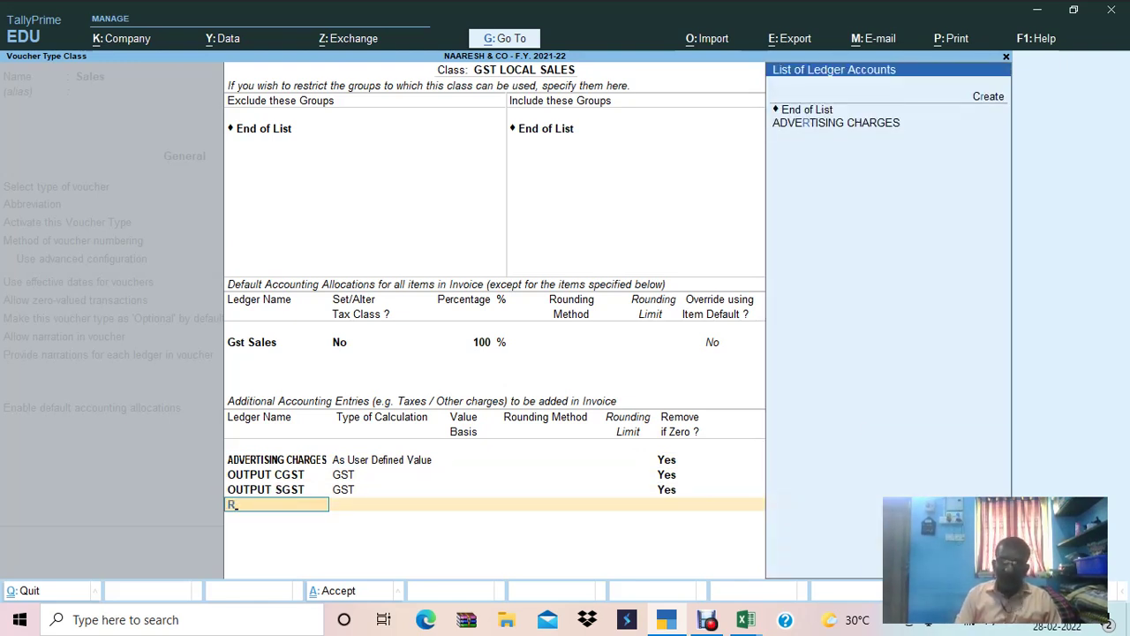
key(BackSpace)
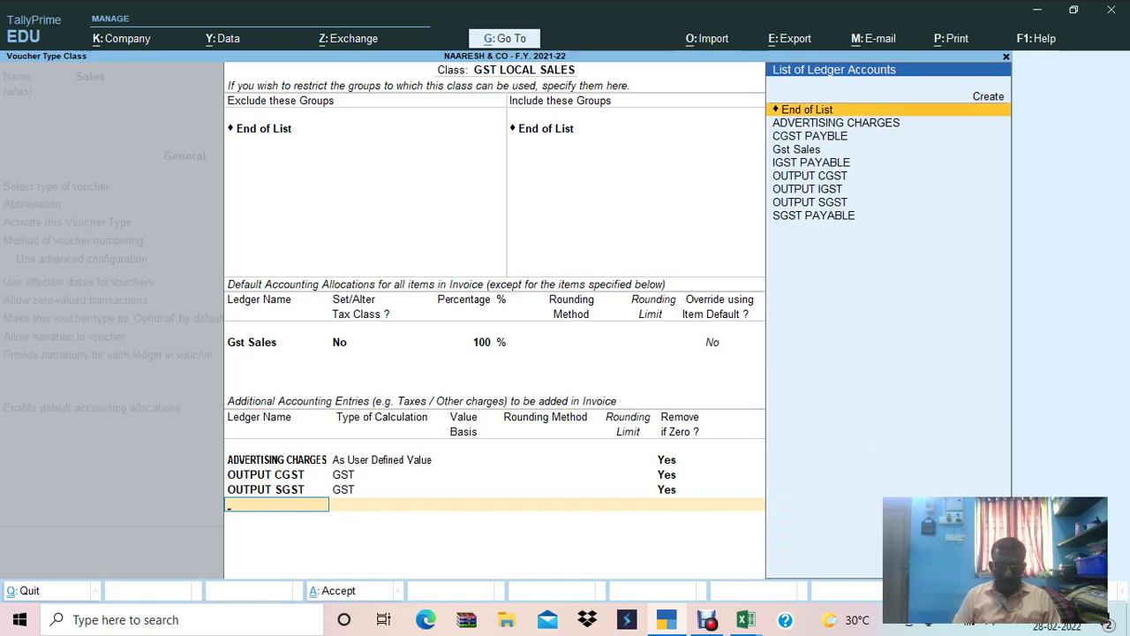
text(R)
key(alt+c)
Create ledger ROUND OFF under Indirect Expenses, with GST and assessable-value inclusion Not Applicable.
text(ROUND OLFF)
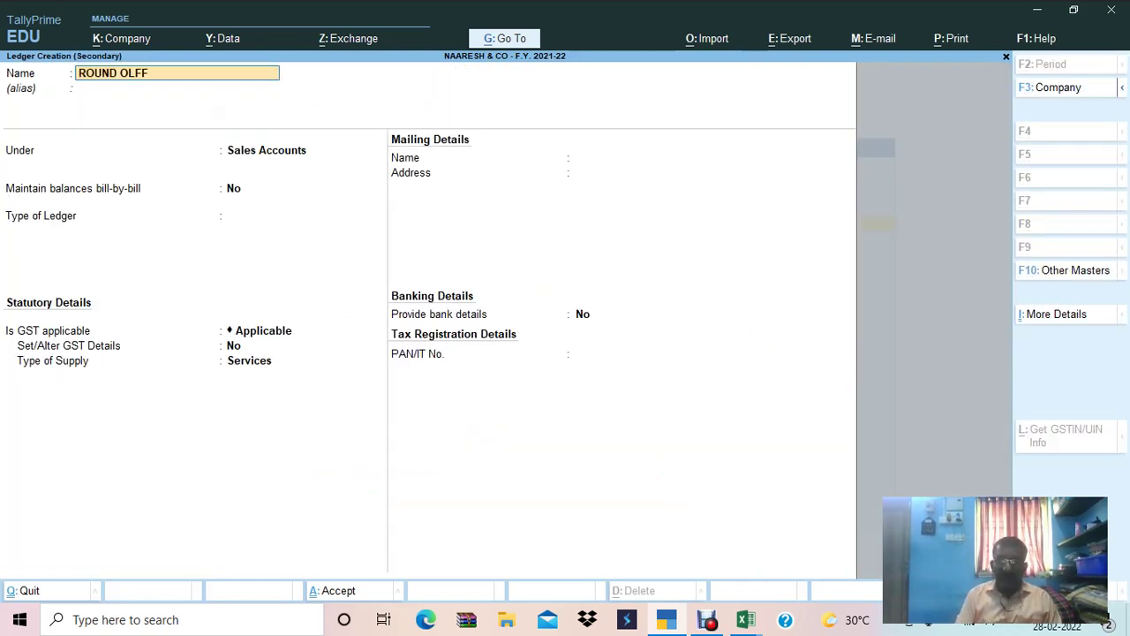
key(Return)
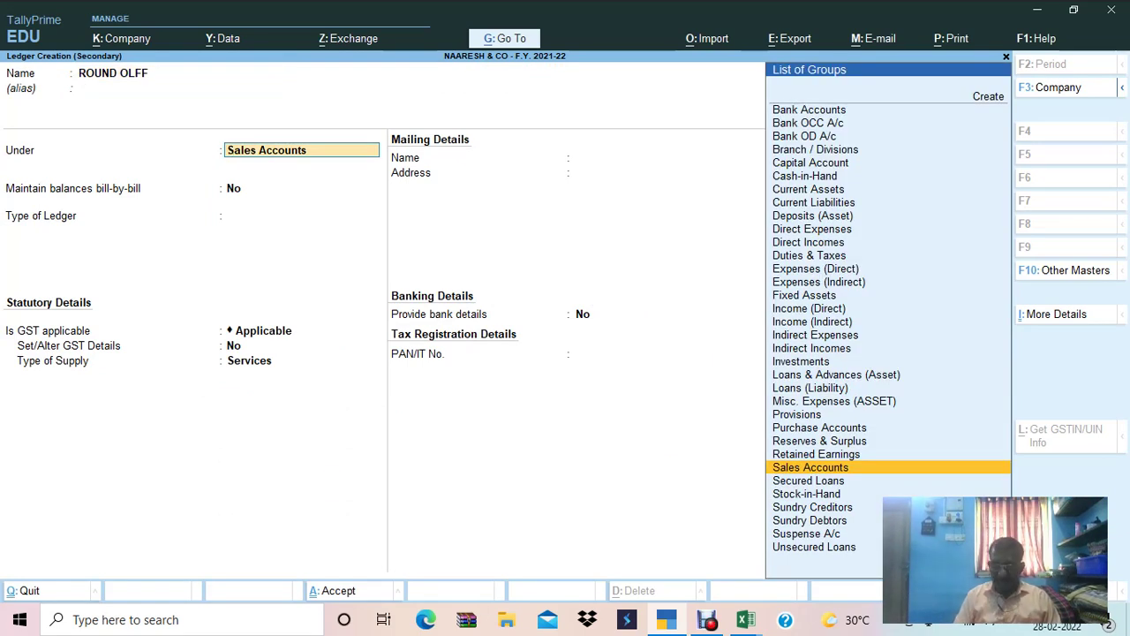
key(BackSpace)
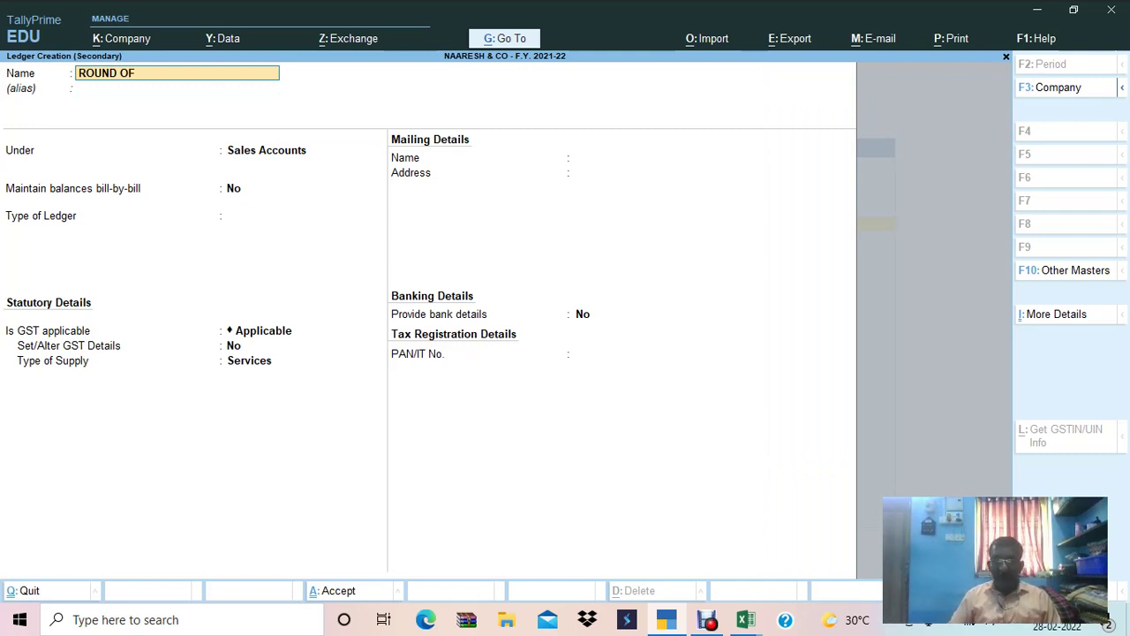
key(Return)
key(Return)
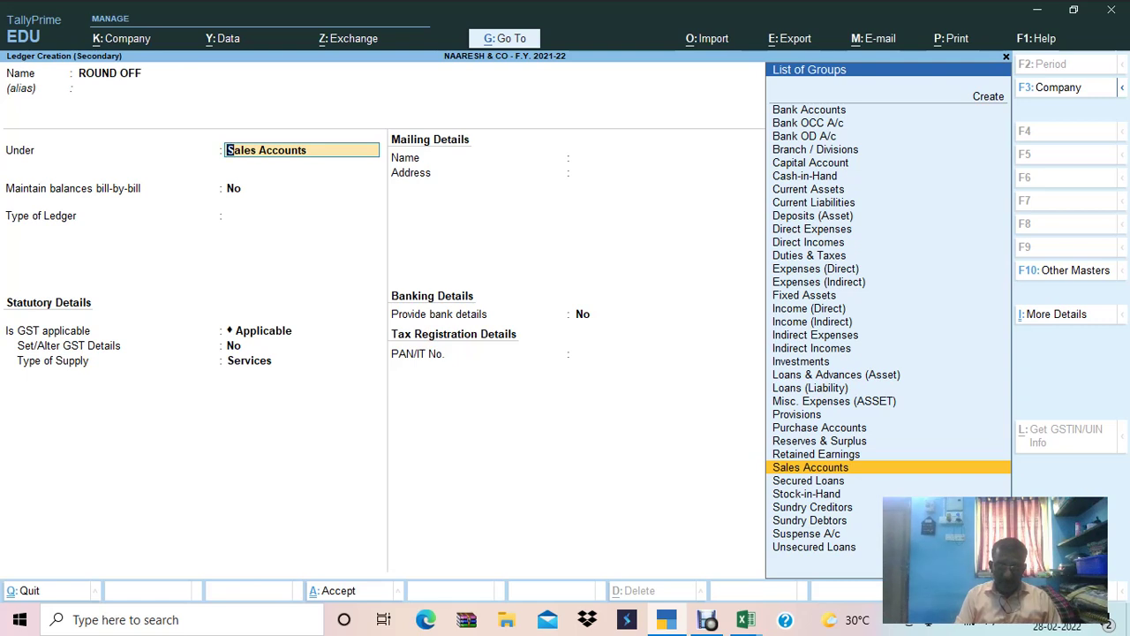
text(IND)
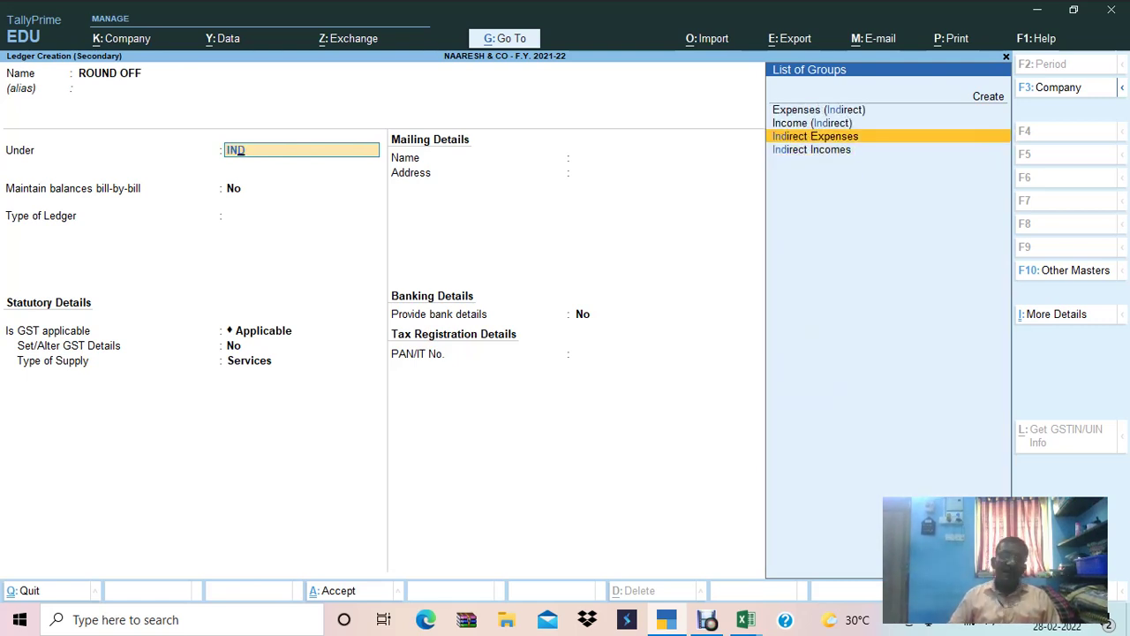
key(Return)
key(Return)
key(Return)
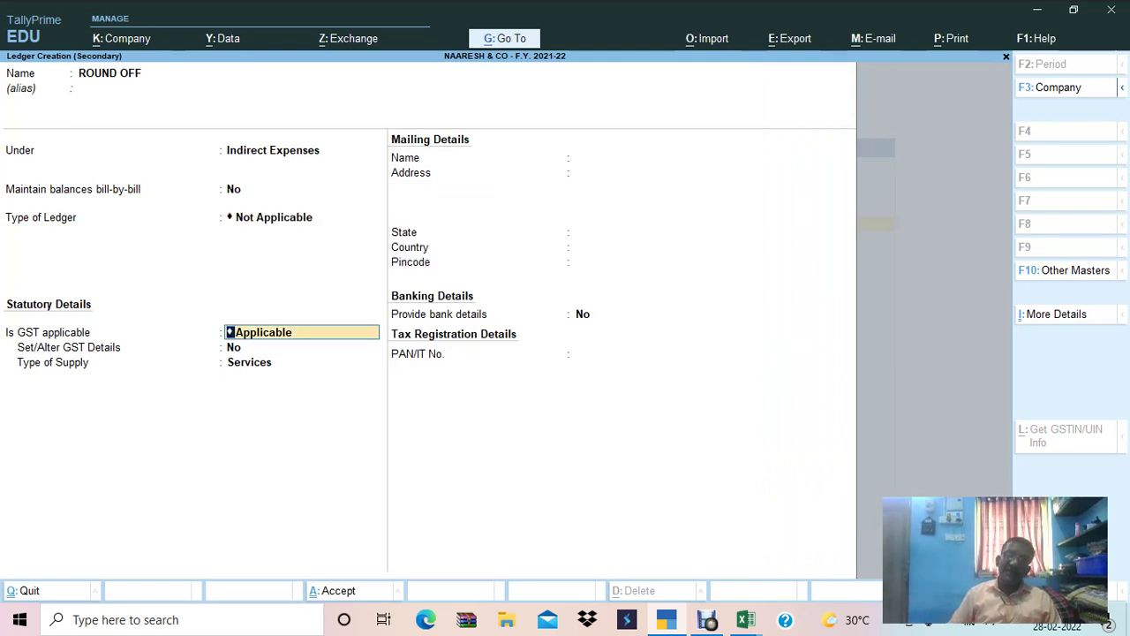
key(Down)
key(Return)
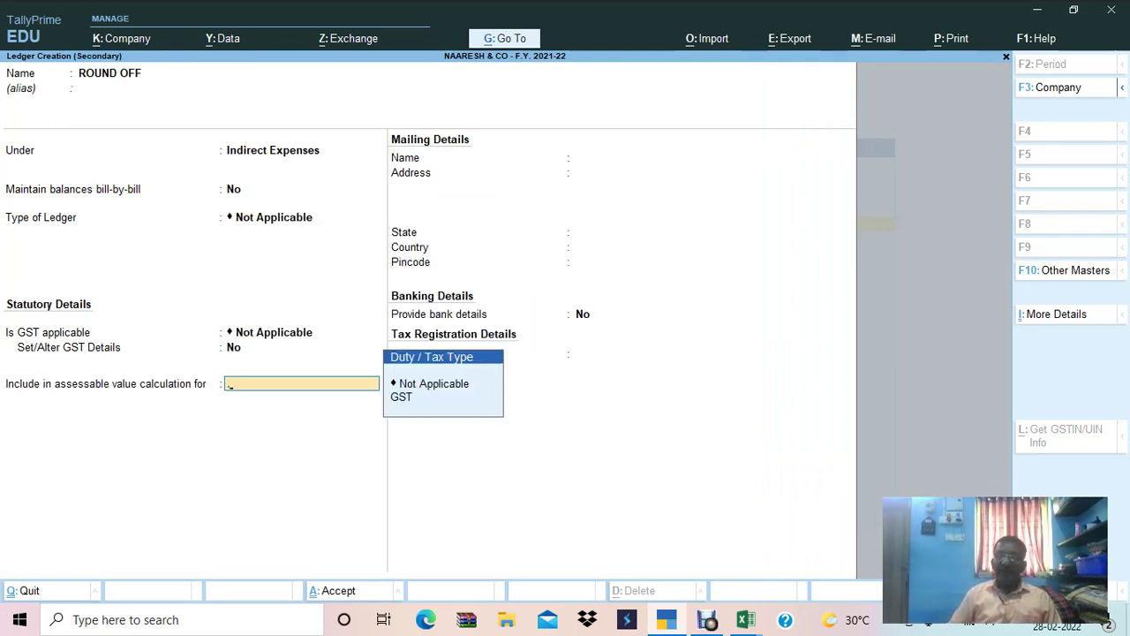
key(Down)
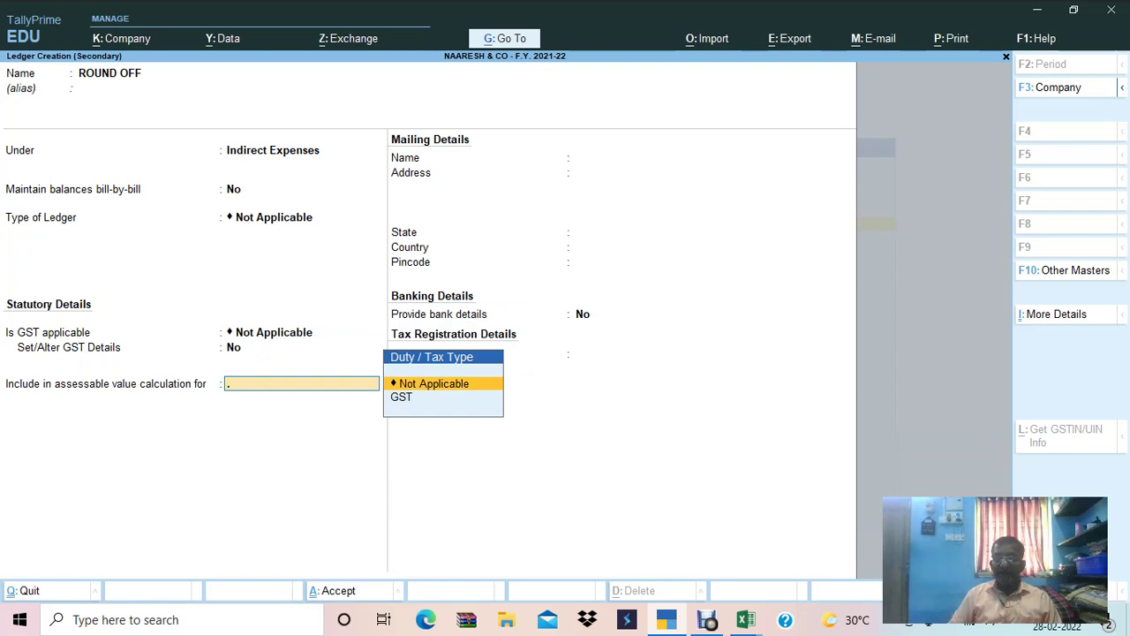
key(Return)
key(Return)
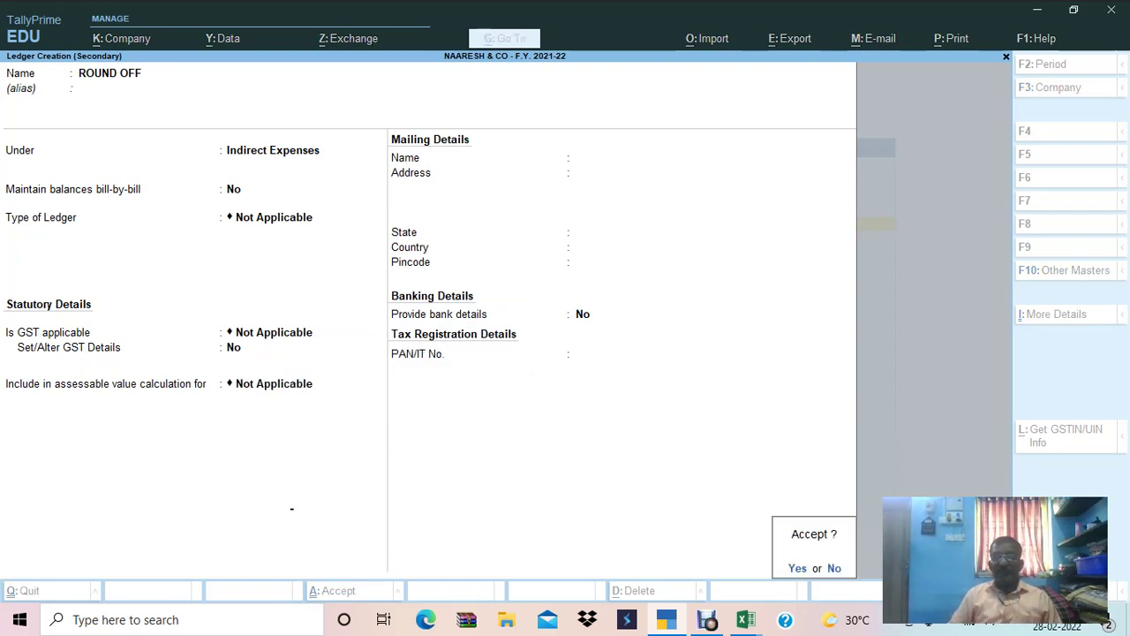
key(Return)
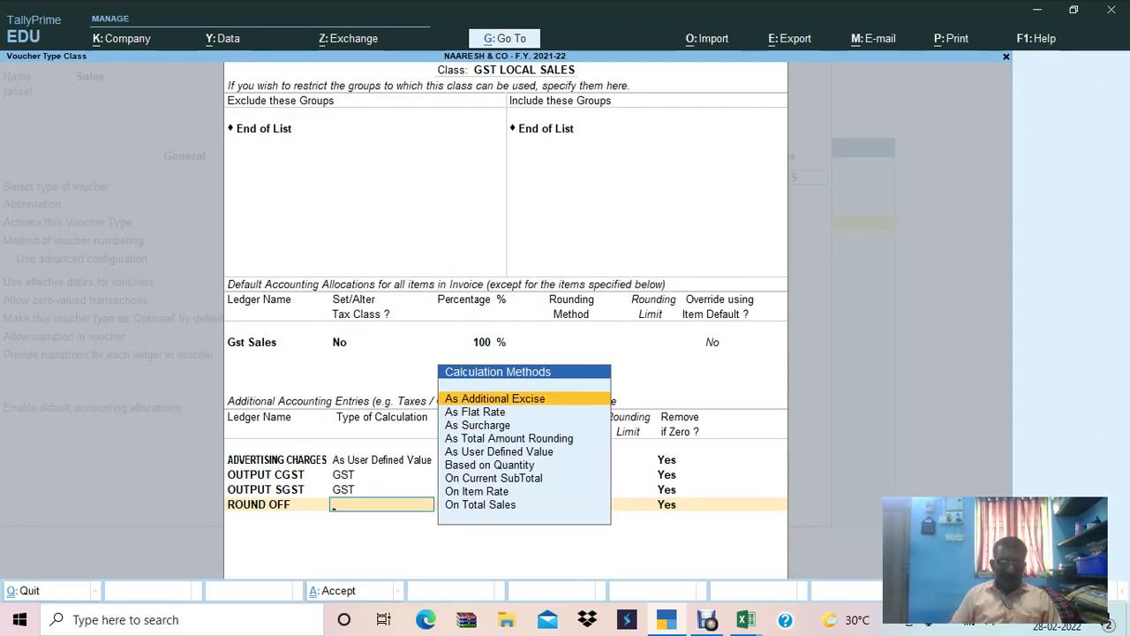
Give ROUND OFF As Total Amount Rounding, Normal Rounding with limit 1, and save the voucher type.
text(As Tot)
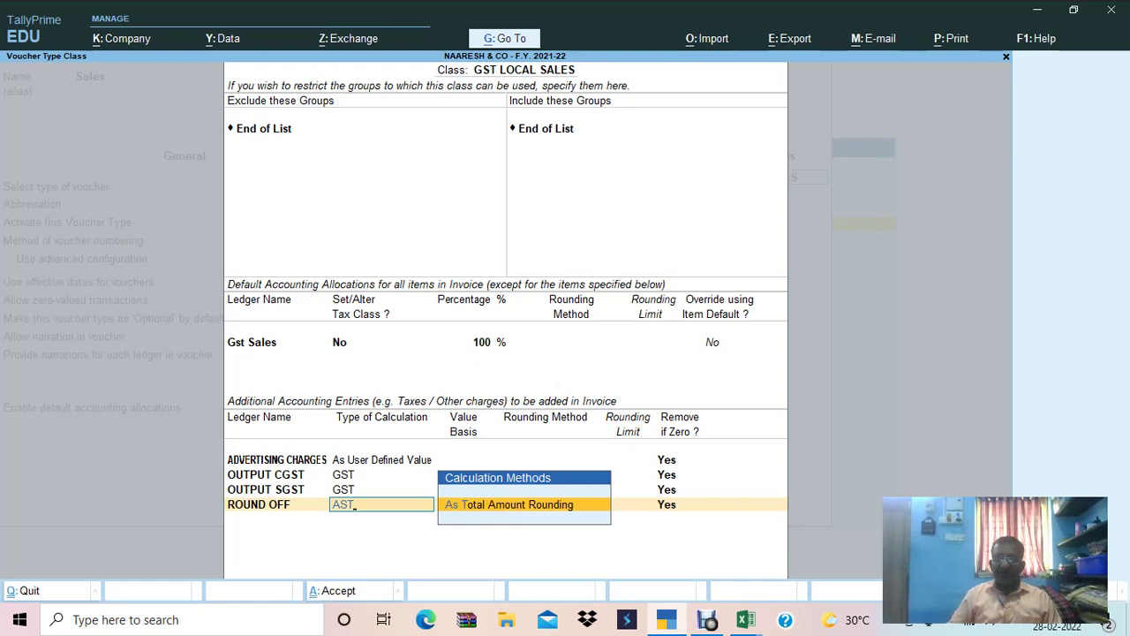
key(Return)
key(BackSpace)
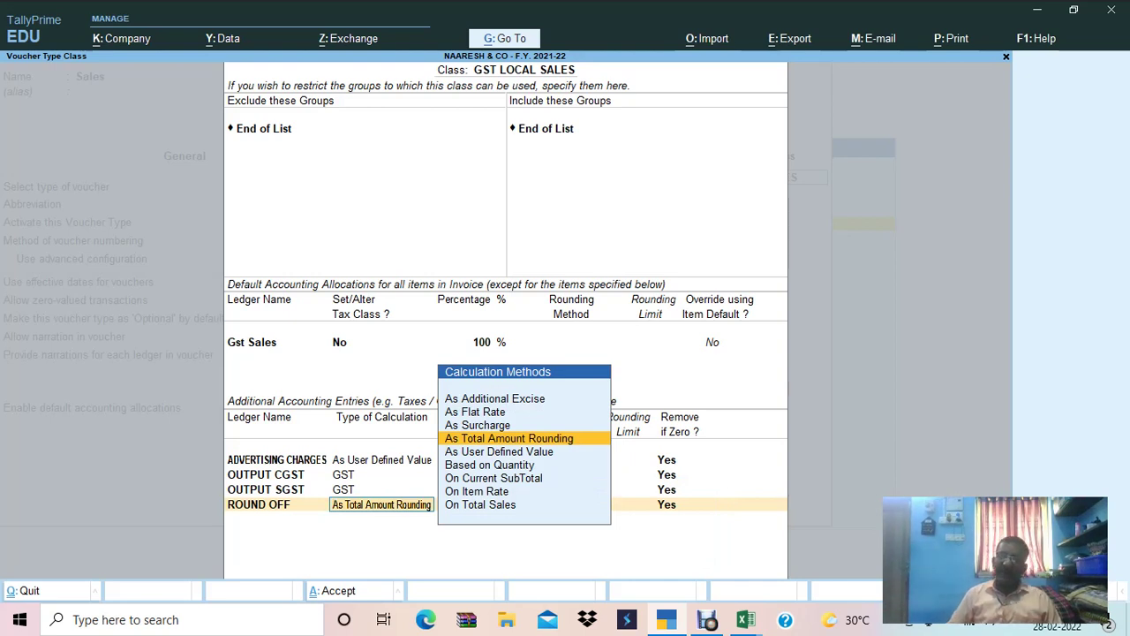
key(Return)
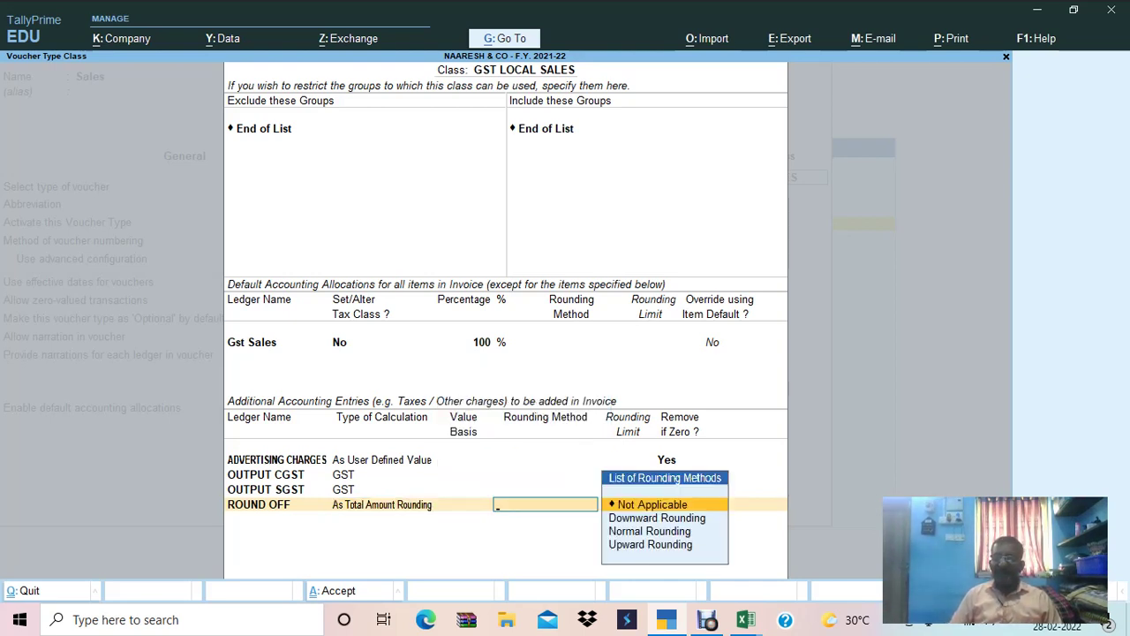
key(Down)
key(Down)
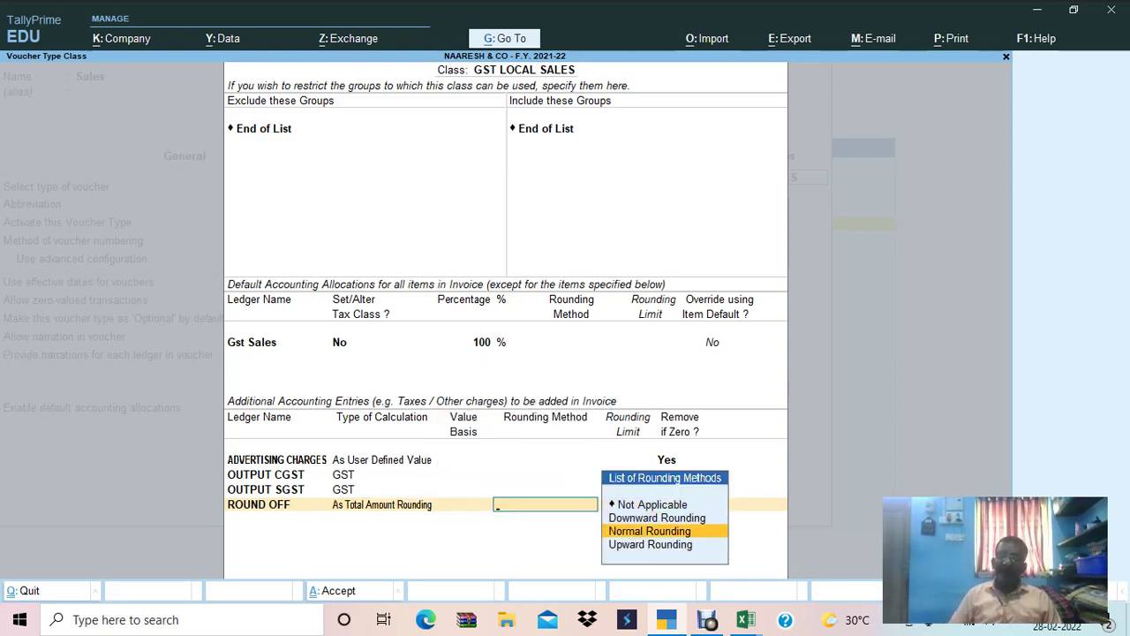
key(Down)
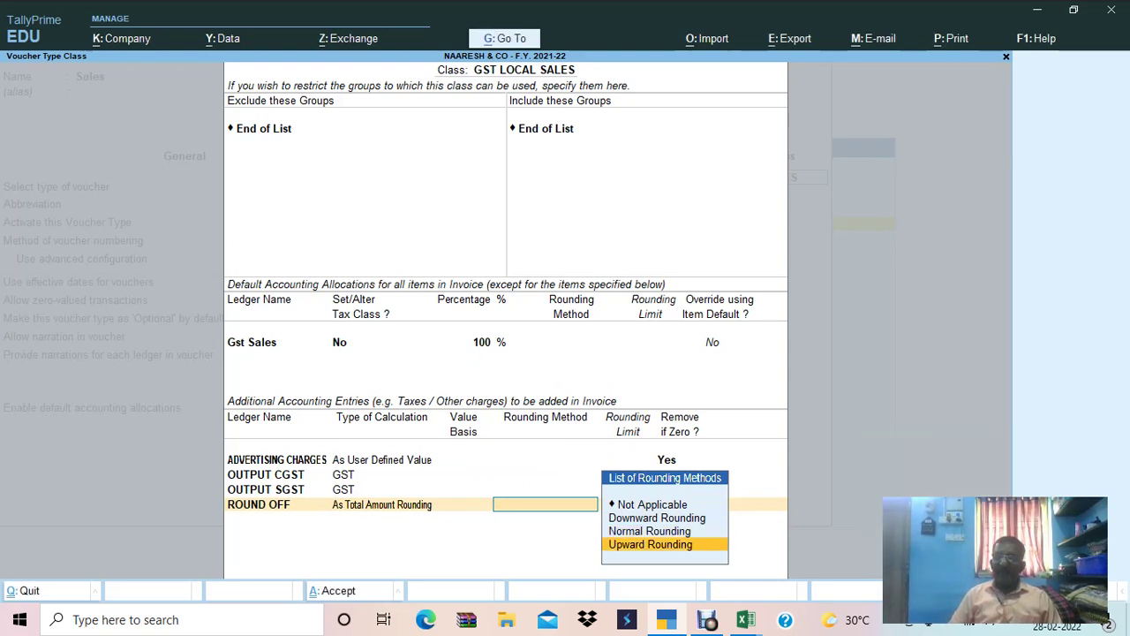
key(Up)
key(Return)
text(1)
key(Return)
key(Return)
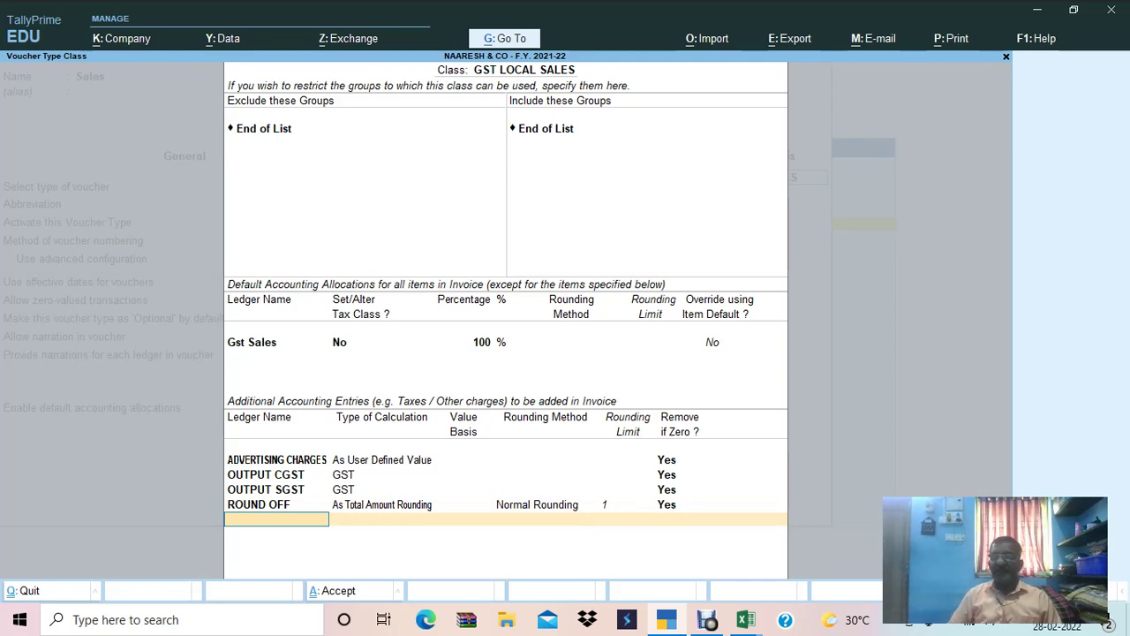
key(Return)
key(Return)
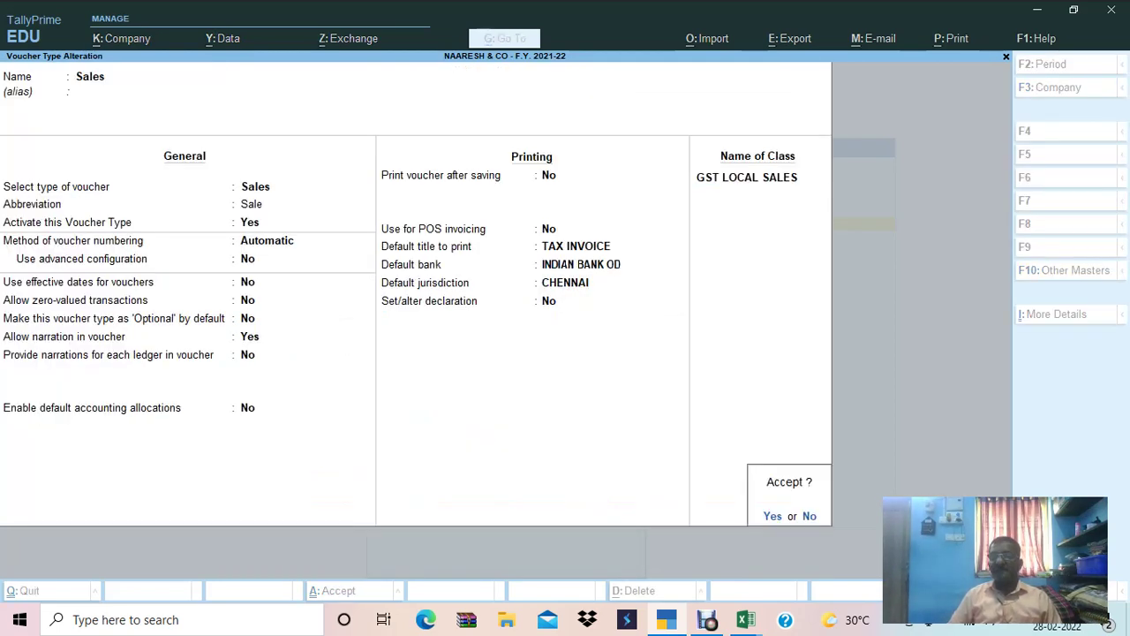
key(Return)
key(alt+Tab)
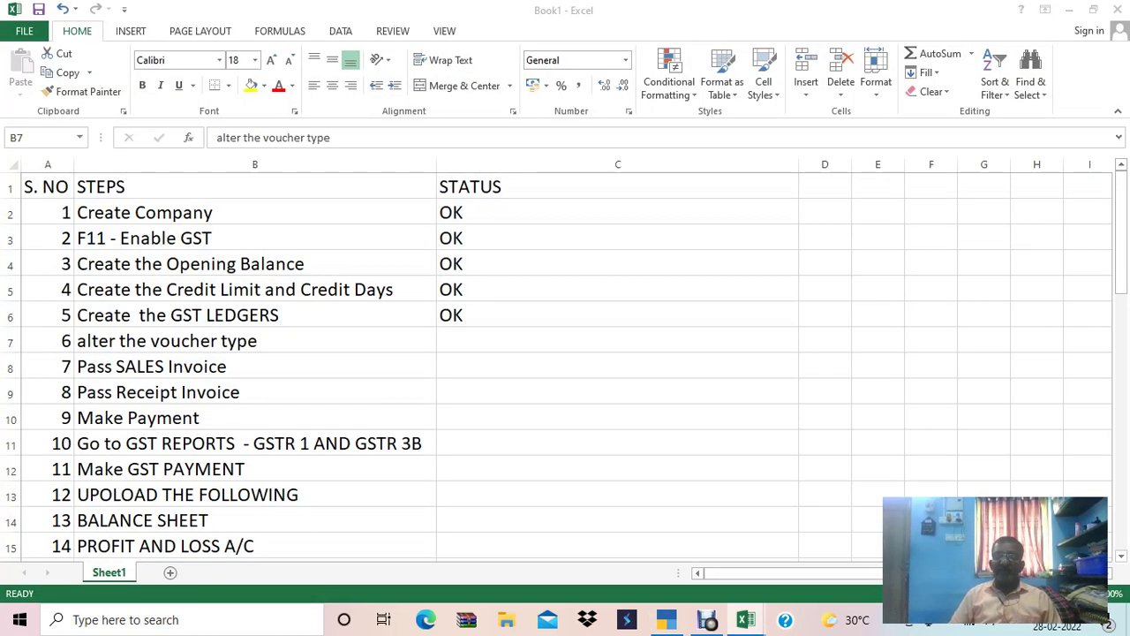
Mark step 6, alter the voucher type, as OK in the Excel checklist.
click(617, 340)
text(OK)
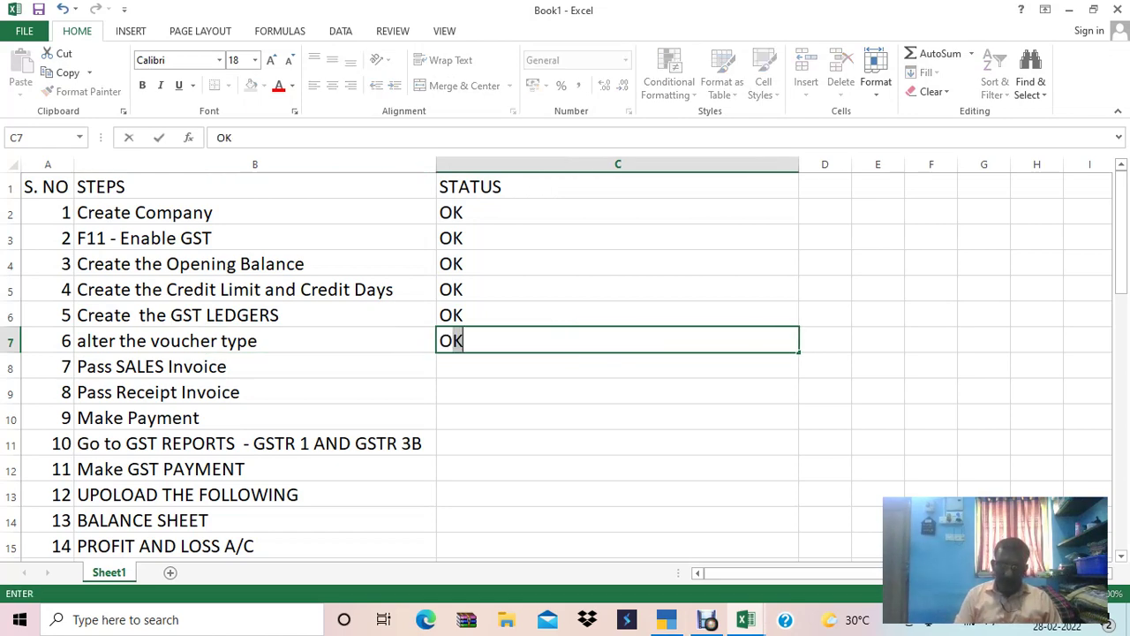
click(255, 365)
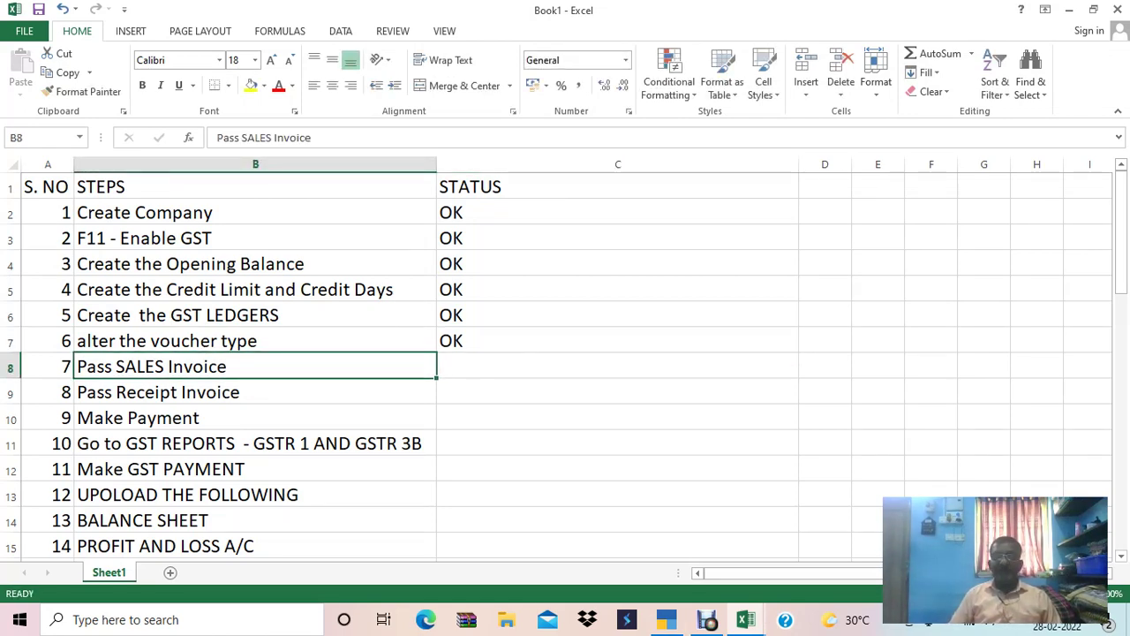
key(alt+Tab)
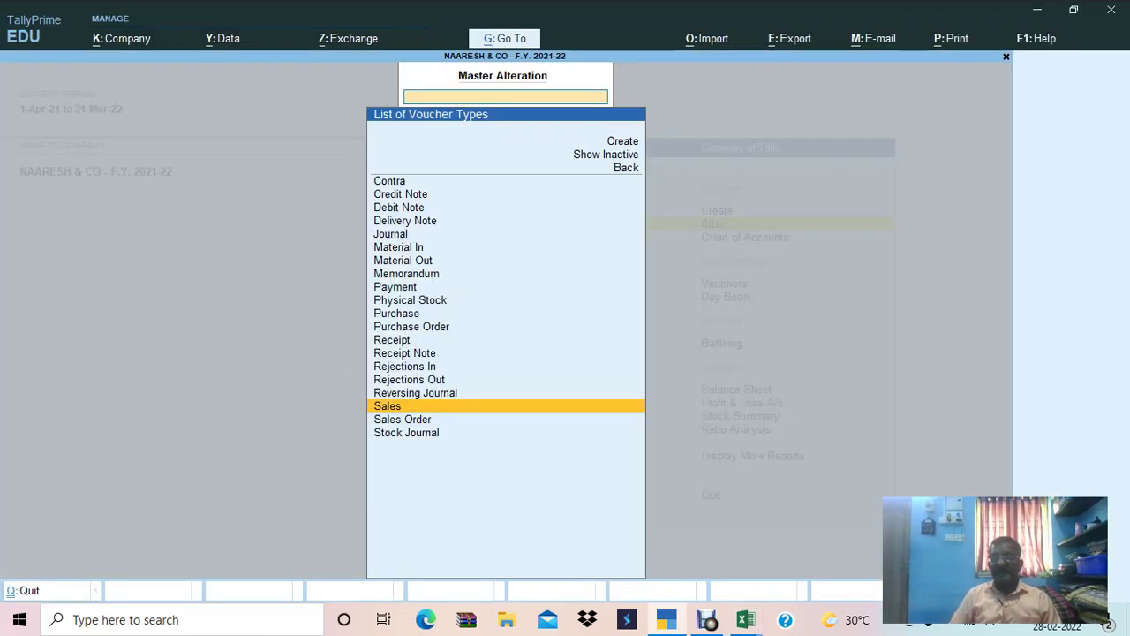
Open voucher entry from the Gateway in Single Entry mode and switch to a Sales voucher.
key(Escape)
key(Escape)
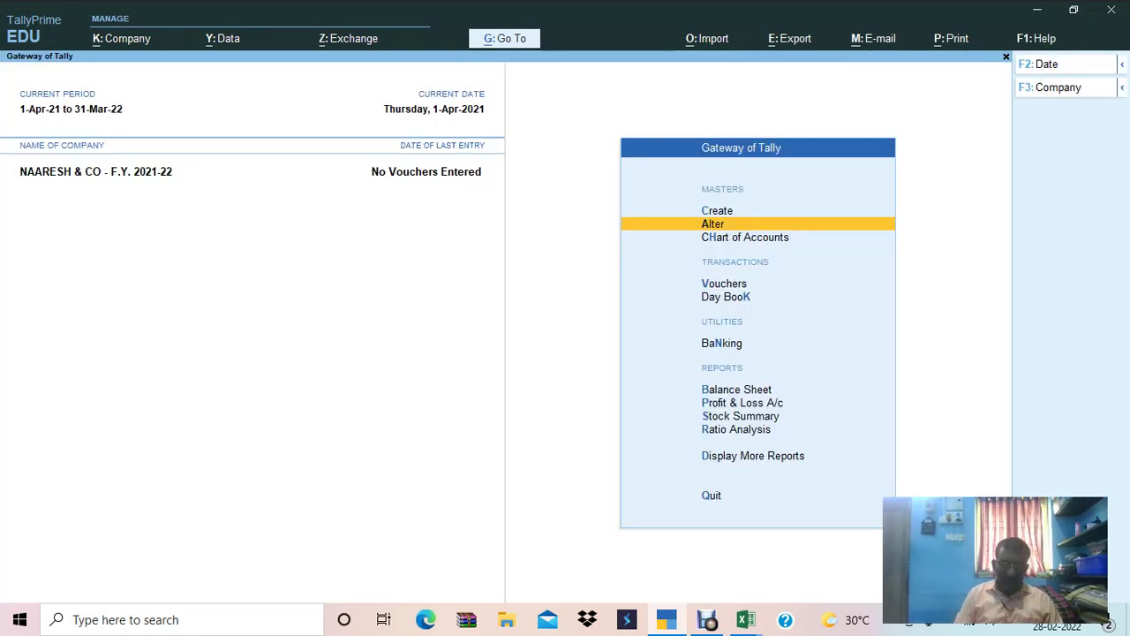
key(v)
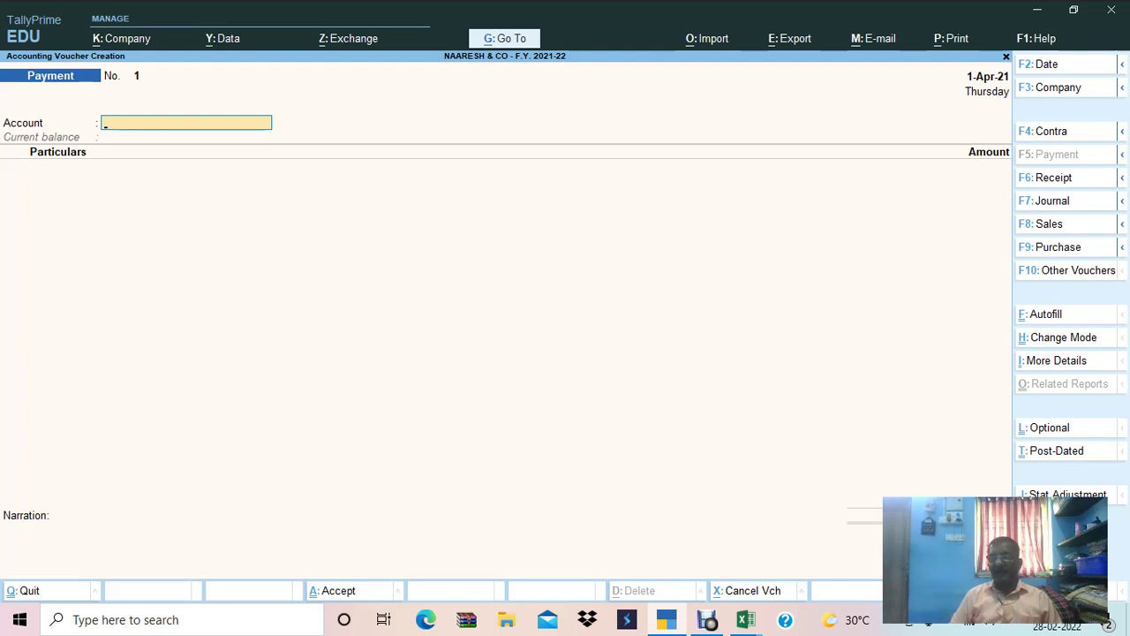
key(ctrl+h)
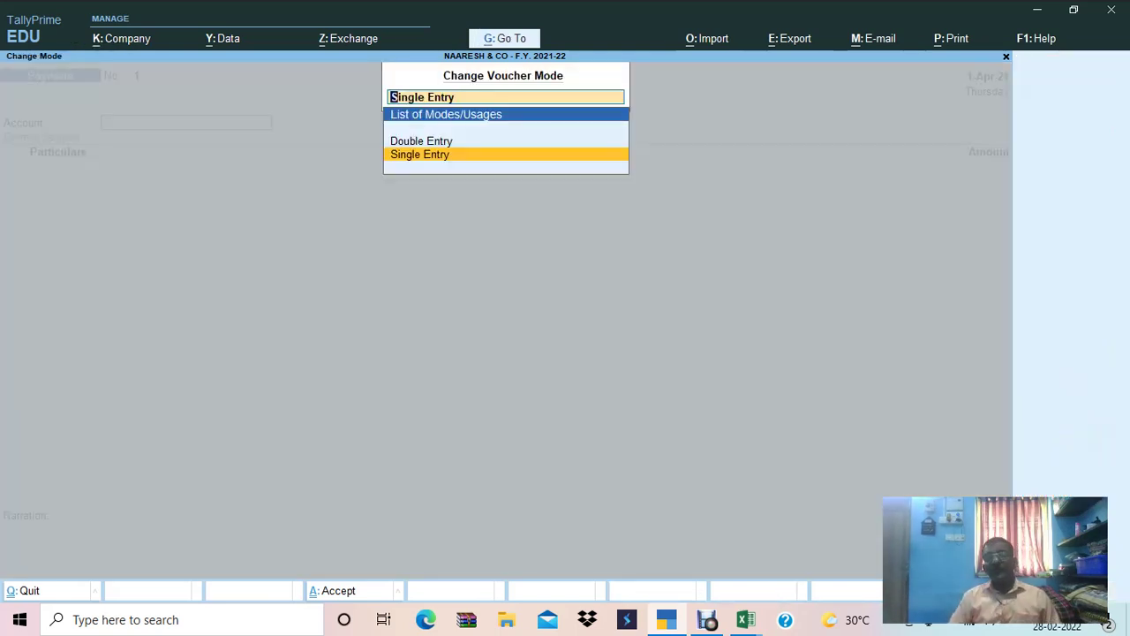
key(Up)
key(Down)
key(Up)
key(Down)
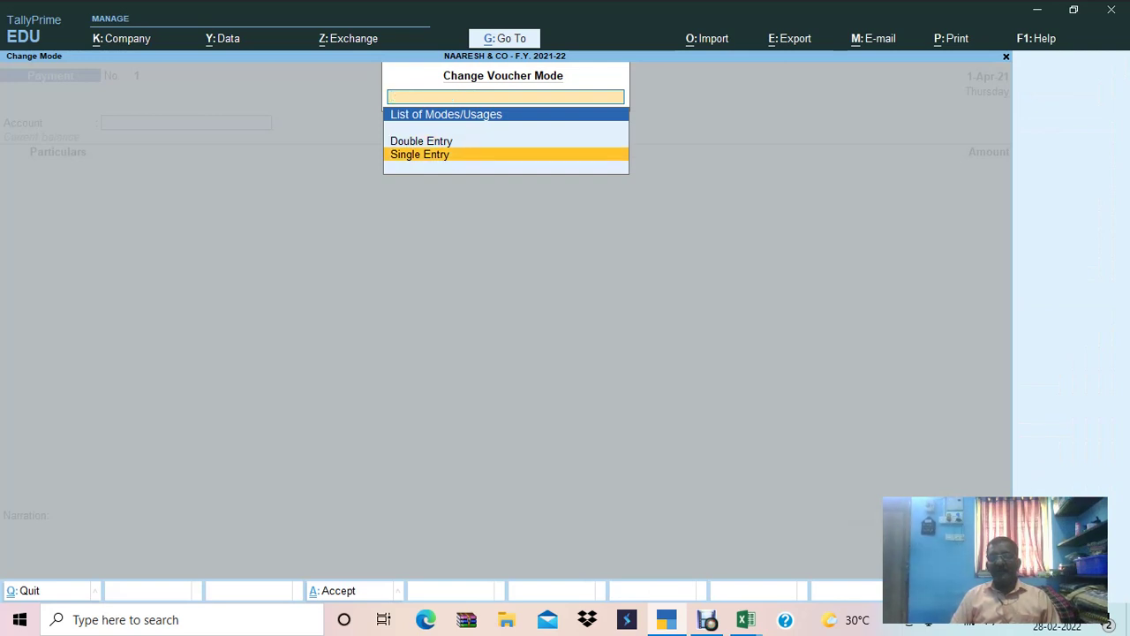
key(Return)
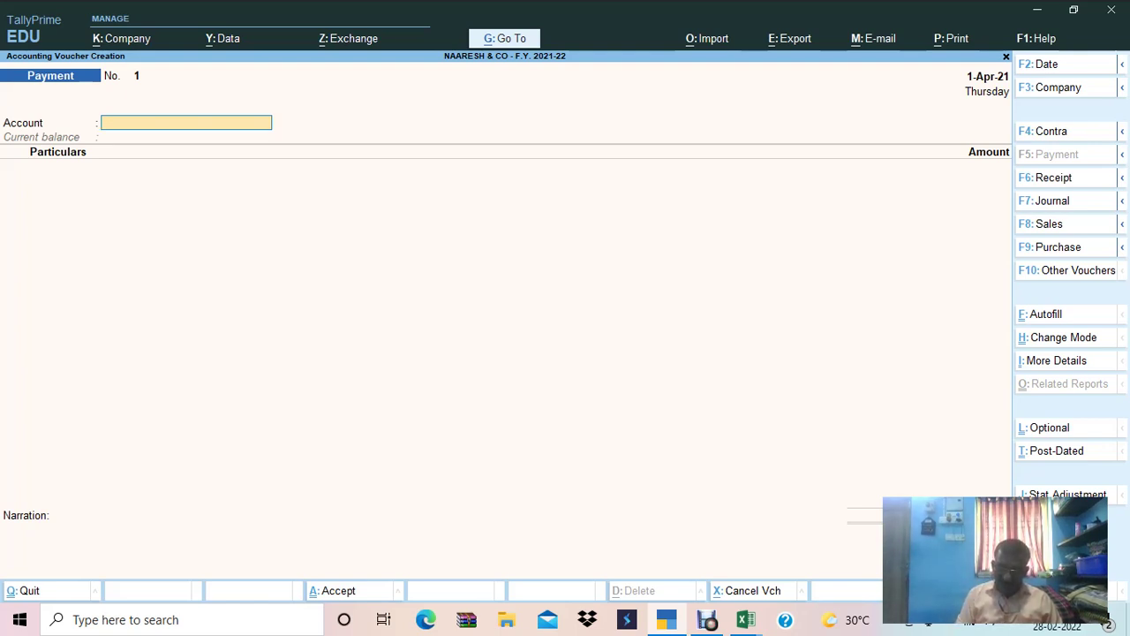
key(F8)
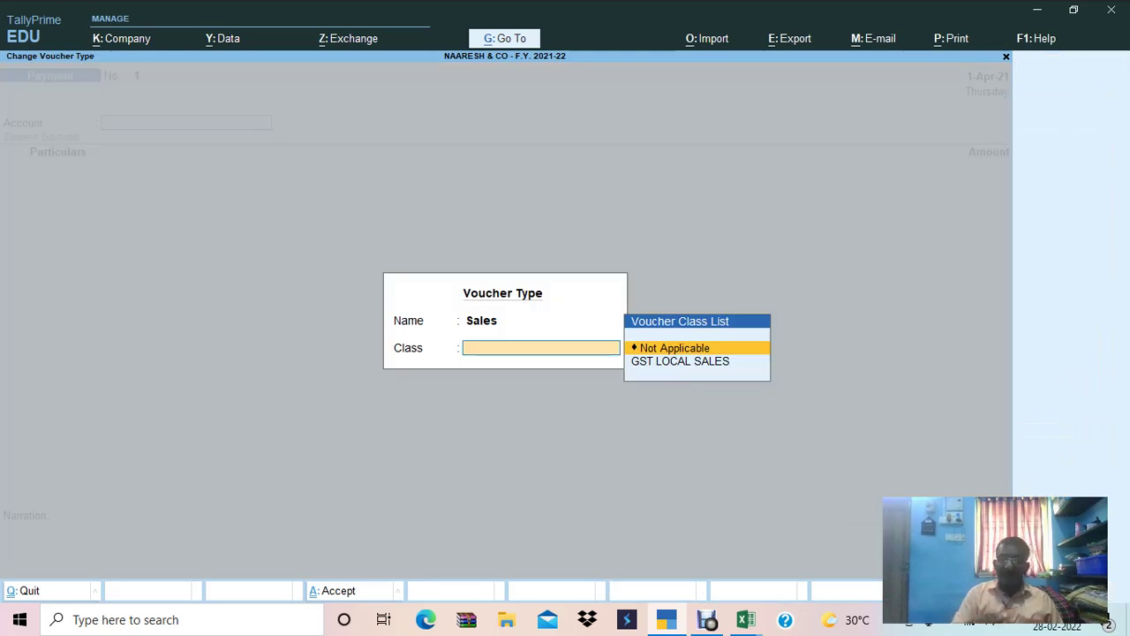
Choose class GST LOCAL SALES, switch to Item Invoice mode, and select the first debtor as party.
key(Down)
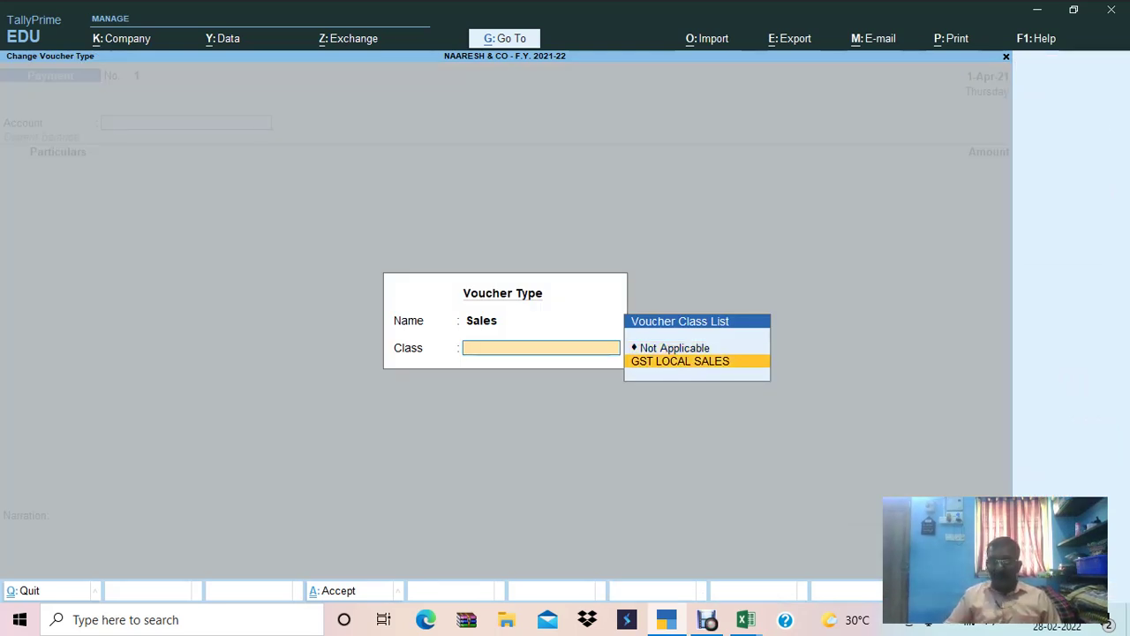
key(Return)
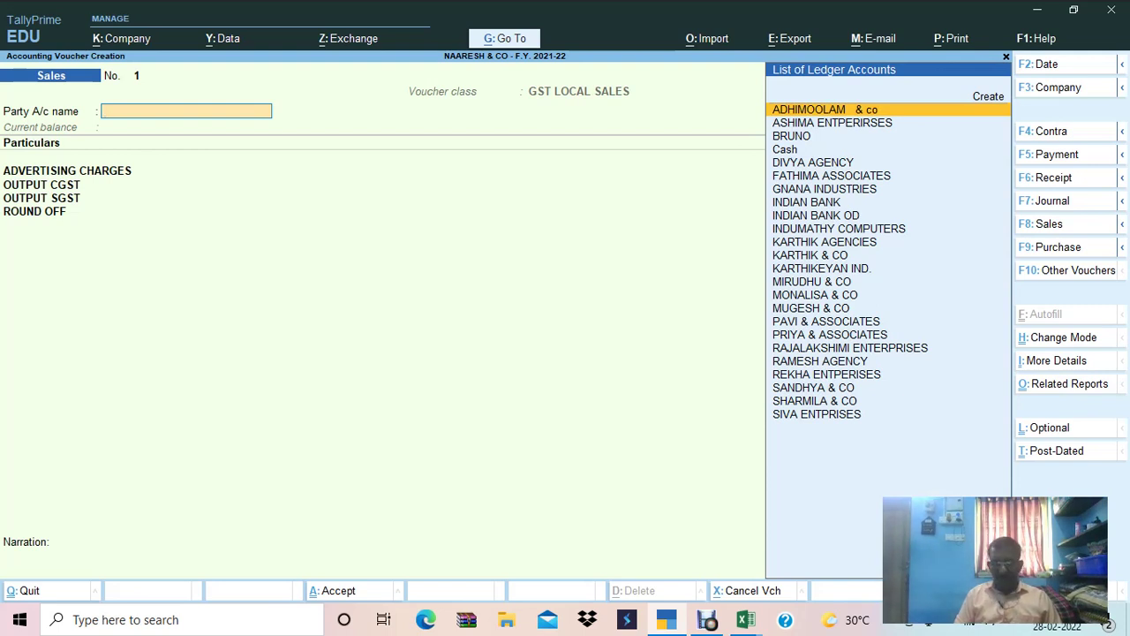
key(ctrl+h)
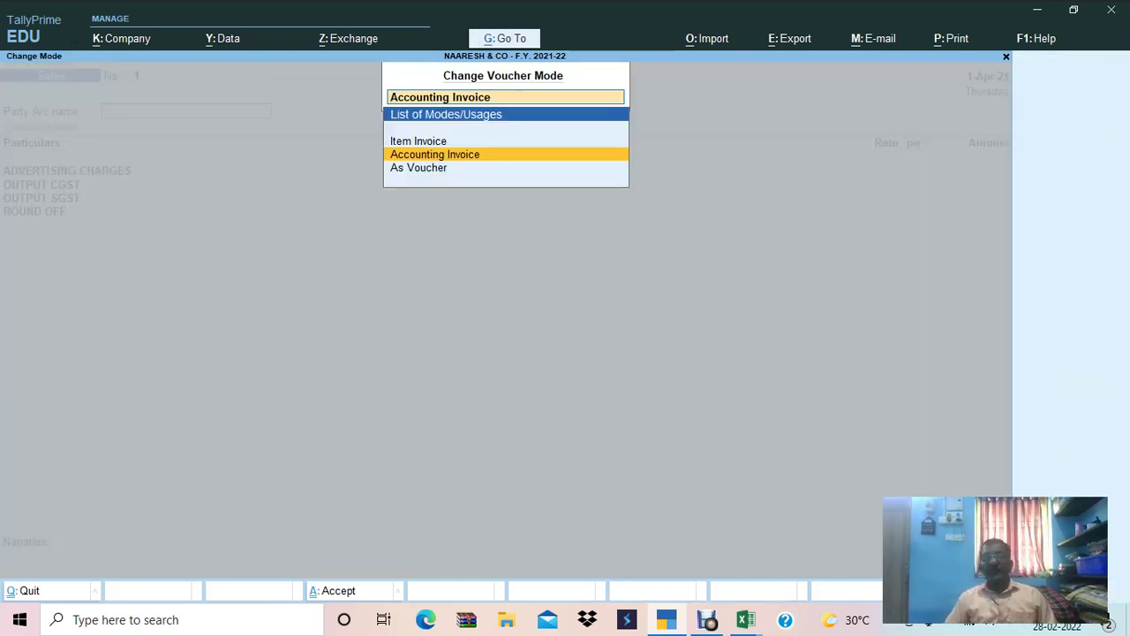
key(Up)
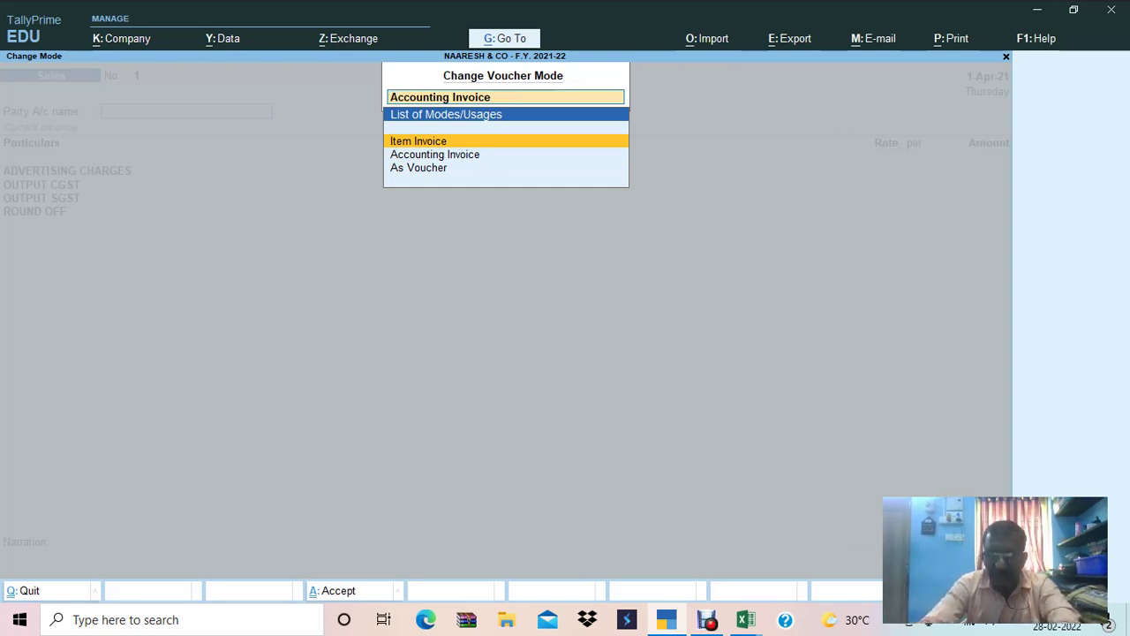
key(Return)
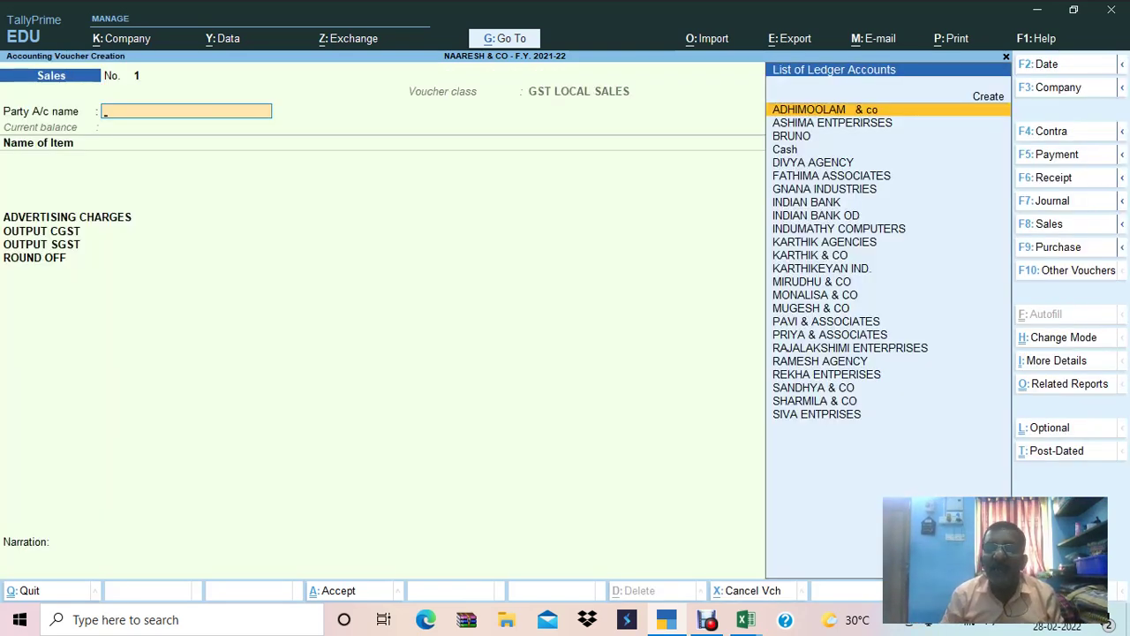
key(Return)
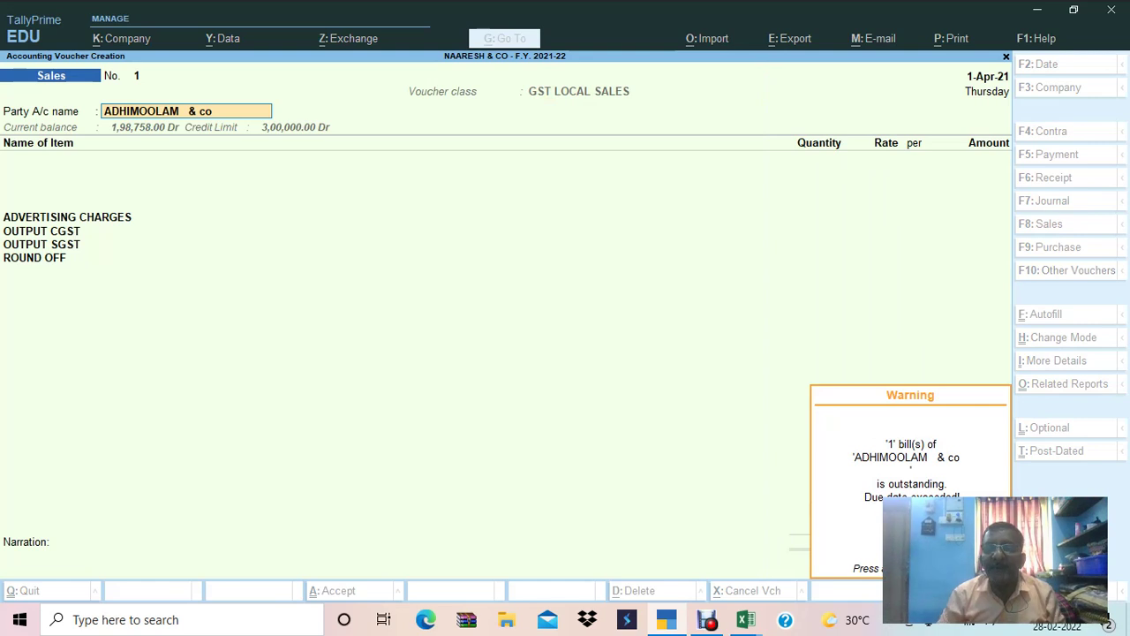
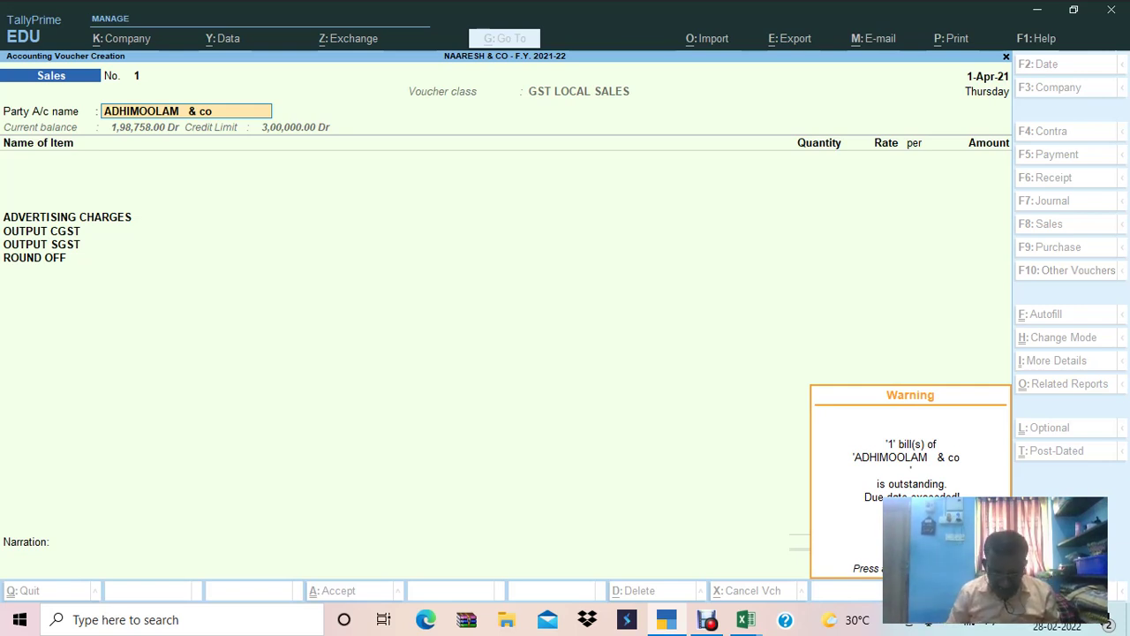
Dismiss the outstanding-bill warning and clear the party account name.
key(Return)
key(BackSpace)
key(Escape)
key(Return)
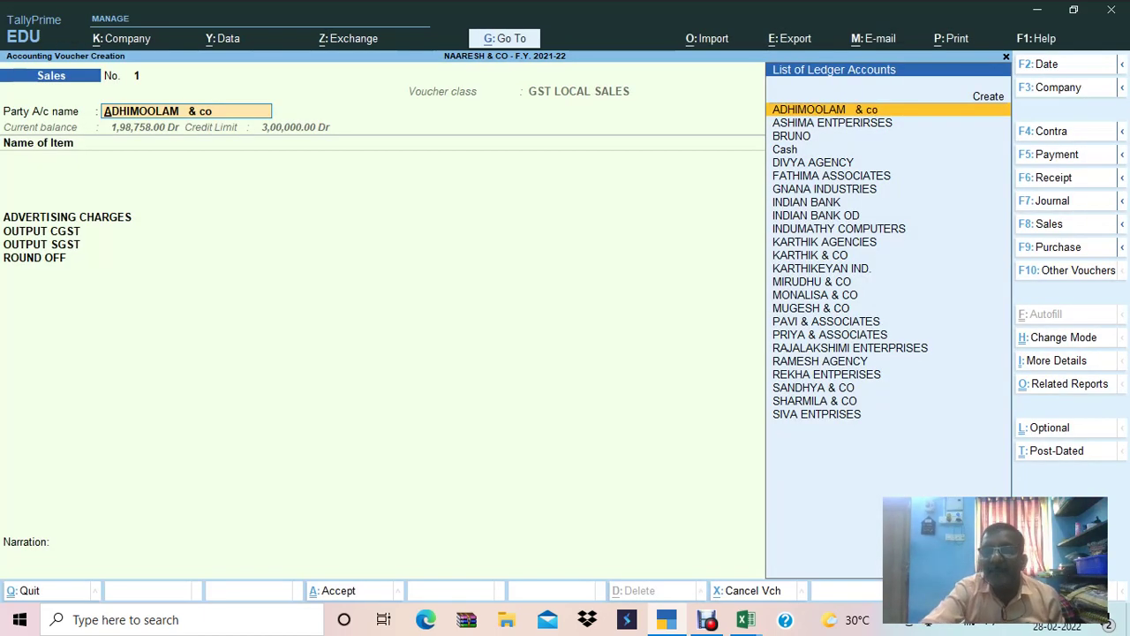
key(BackSpace)
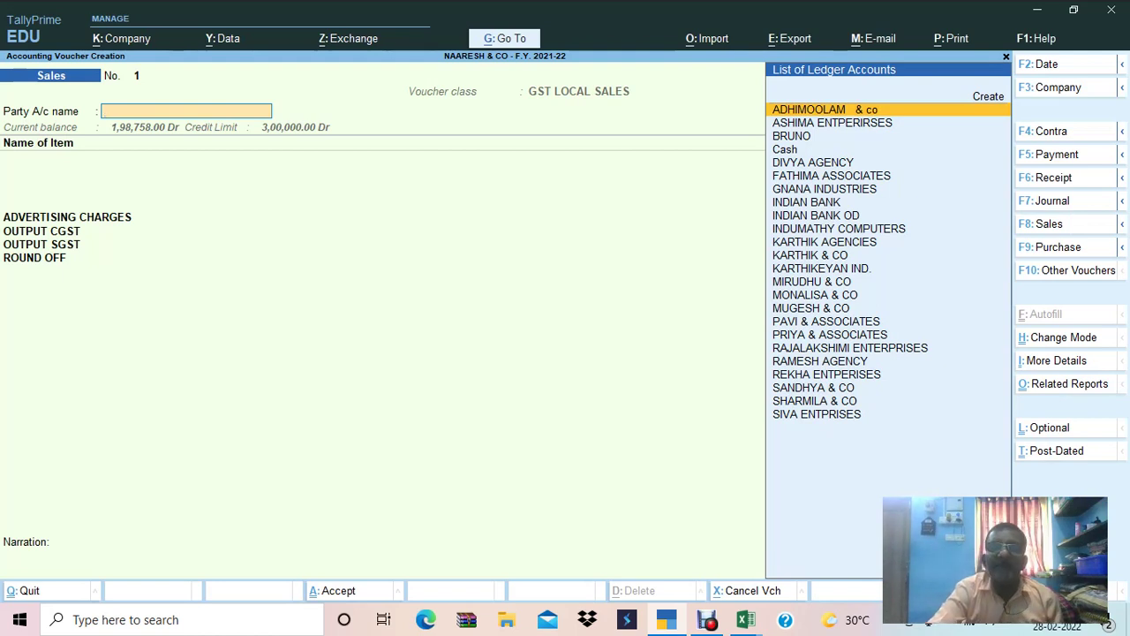
Switch the sales voucher to Accounting Invoice mode.
key(ctrl+h)
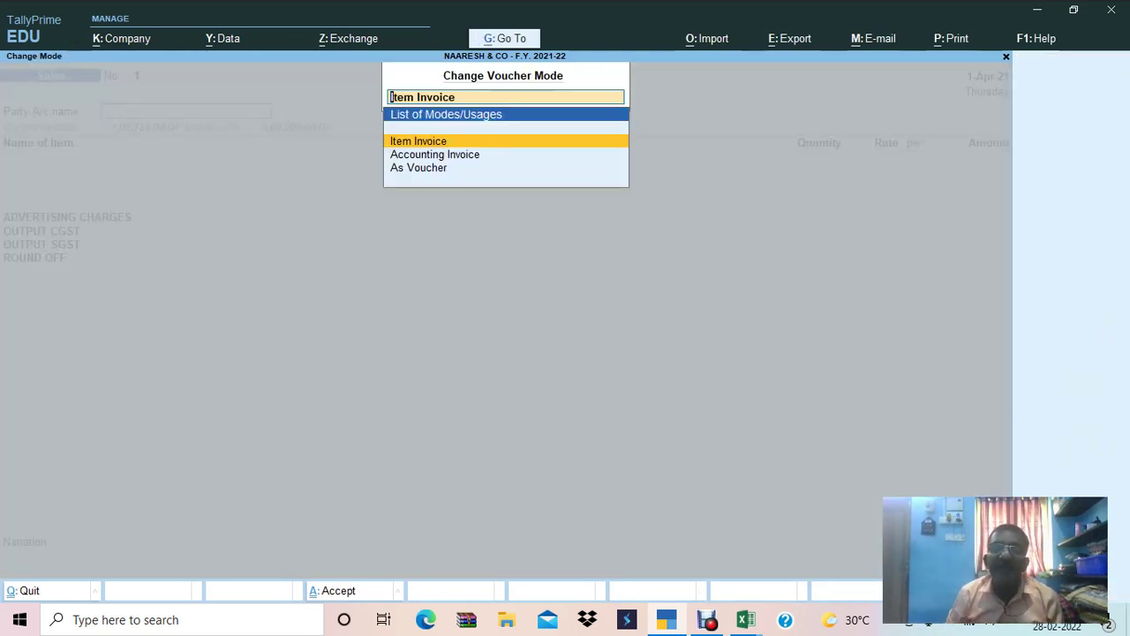
key(Down)
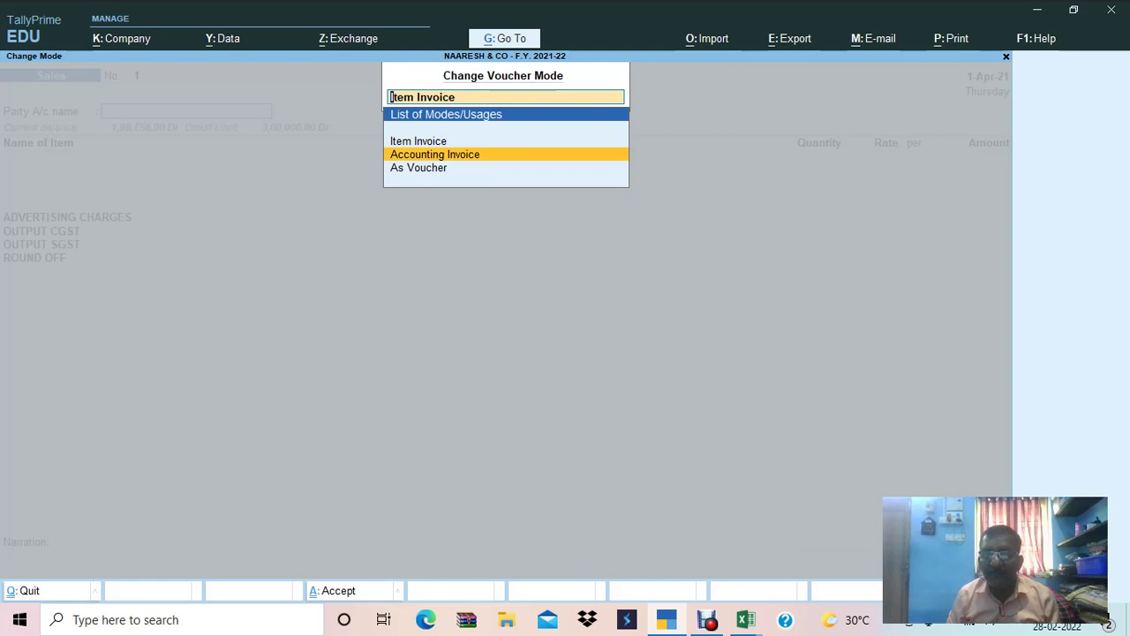
key(Return)
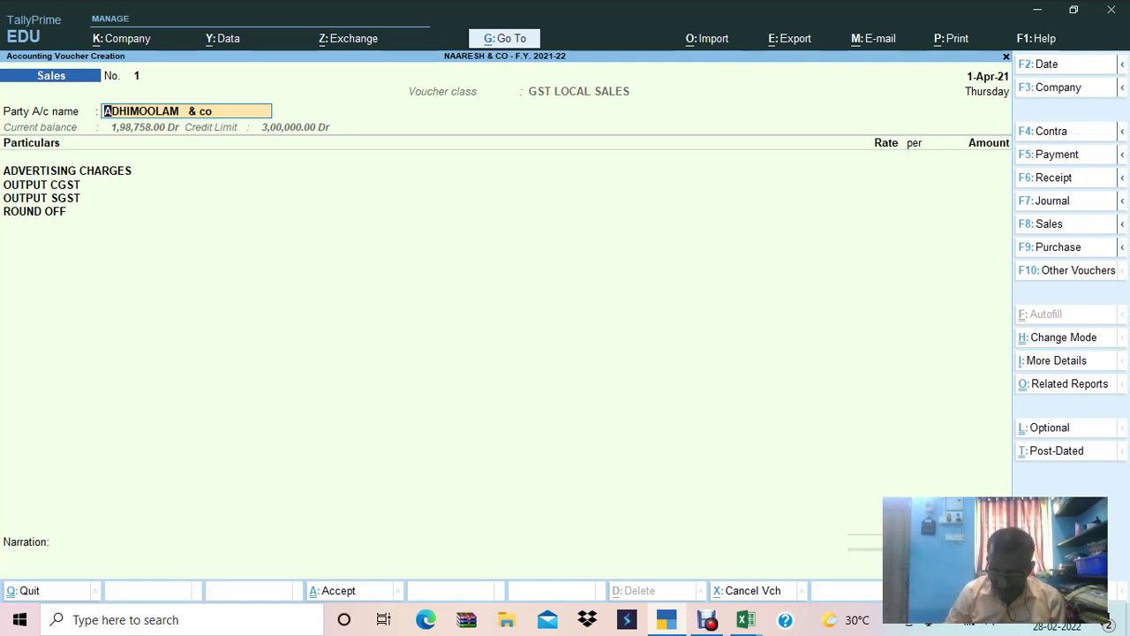
Quit the buyer's party details without a name and bring up Voucher Configuration.
key(Return)
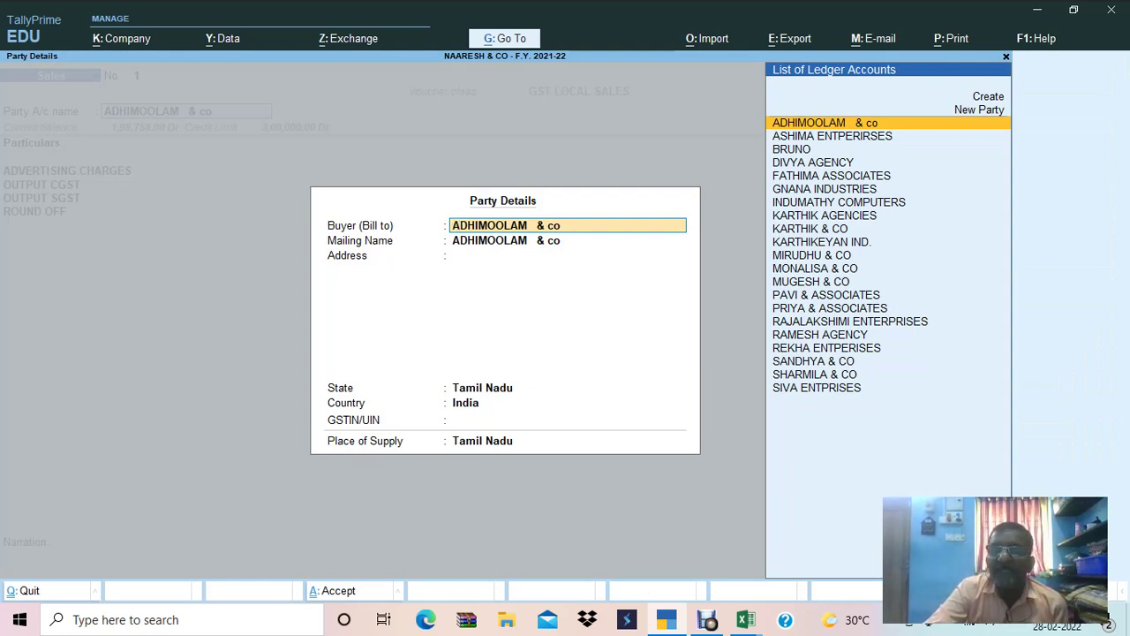
key(BackSpace)
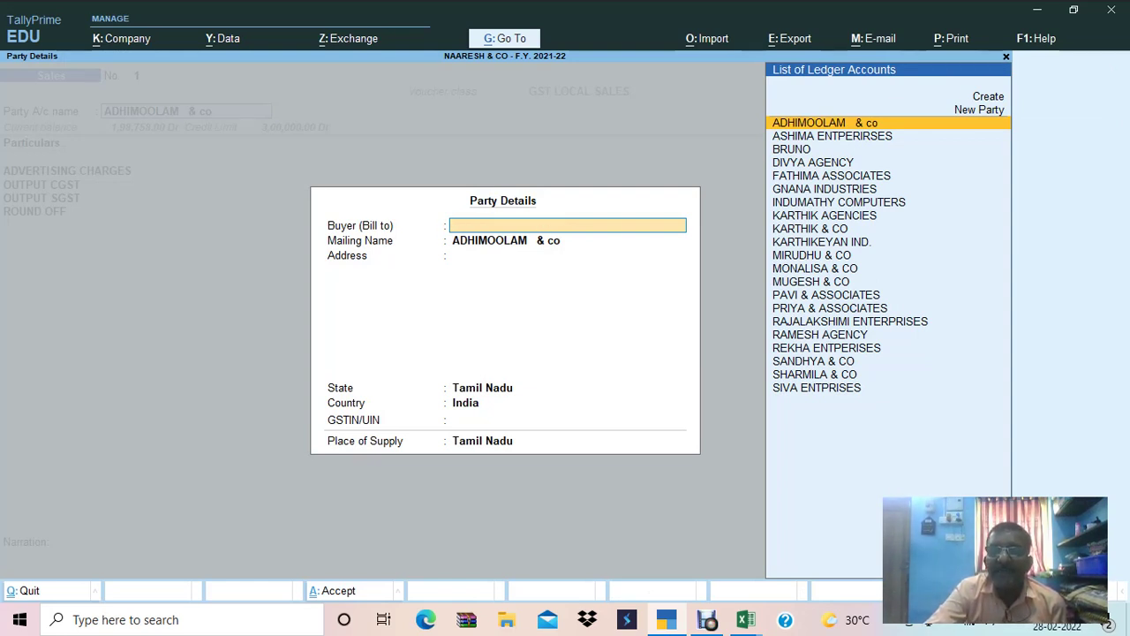
key(Escape)
key(y)
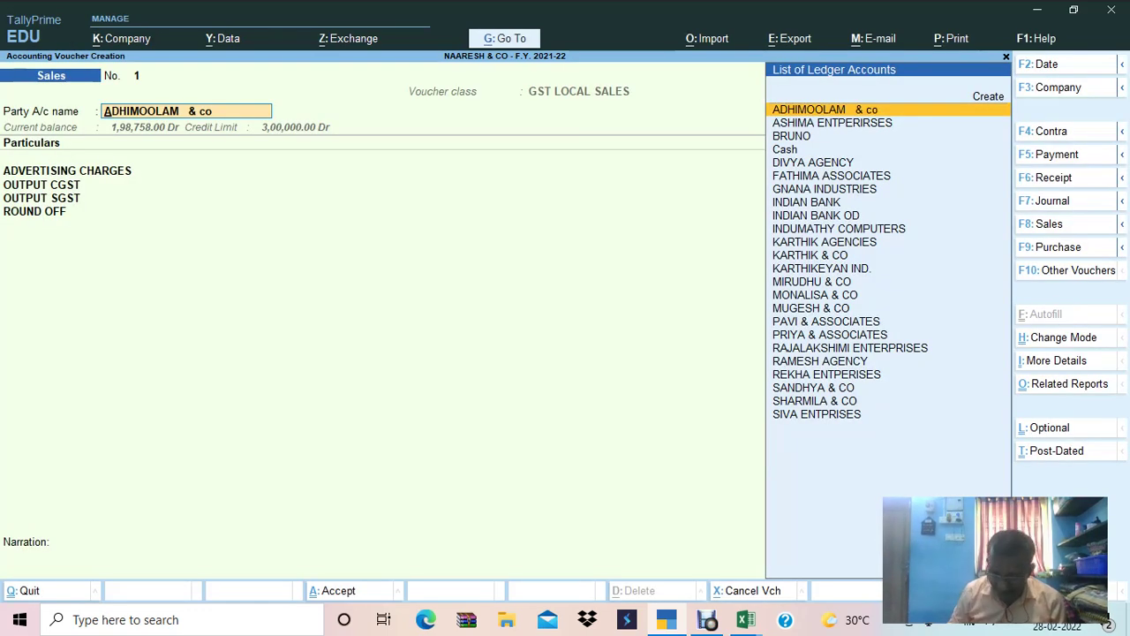
key(F12)
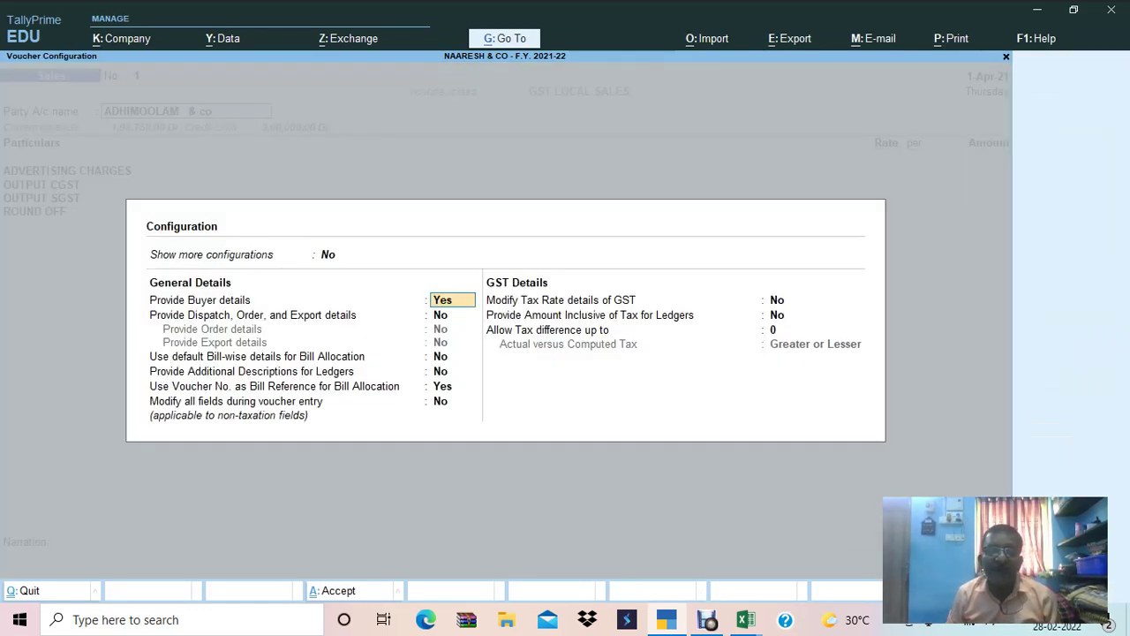
Set Provide Buyer details to No and accept the voucher configuration.
text(n)
key(Return)
key(ctrl)
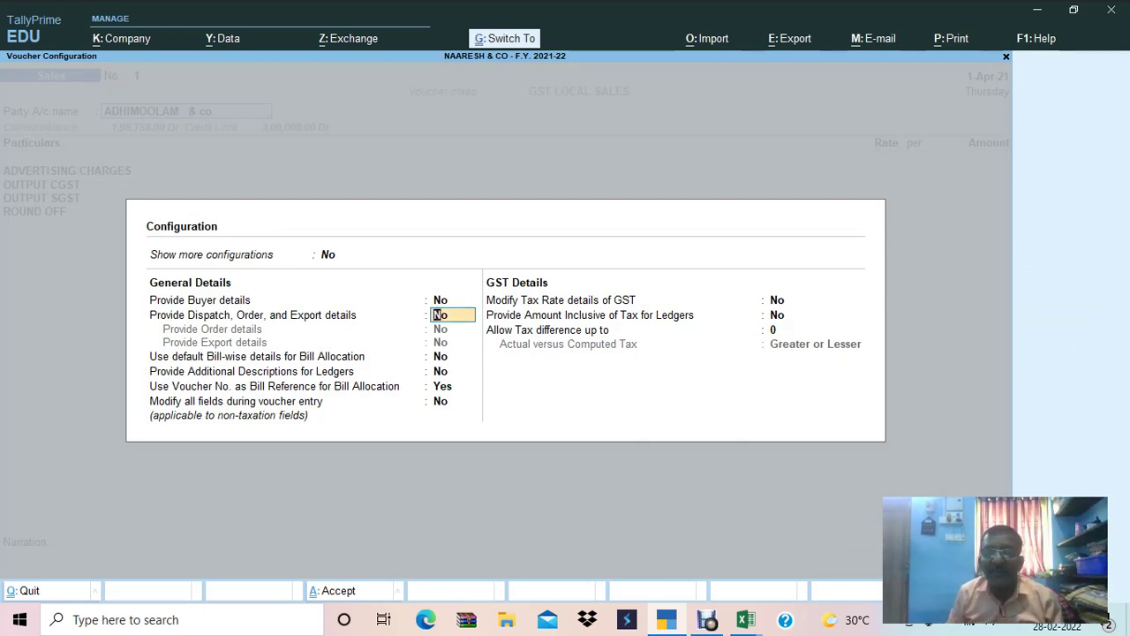
key(Return)
key(Return)
key(Return)
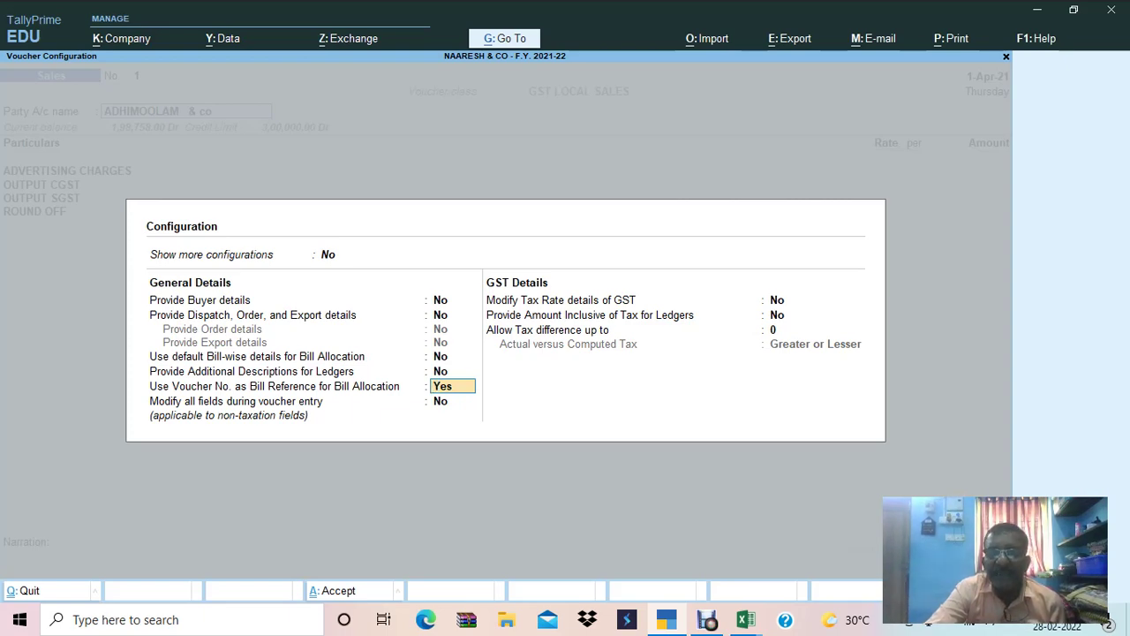
key(ctrl)
key(ctrl+a)
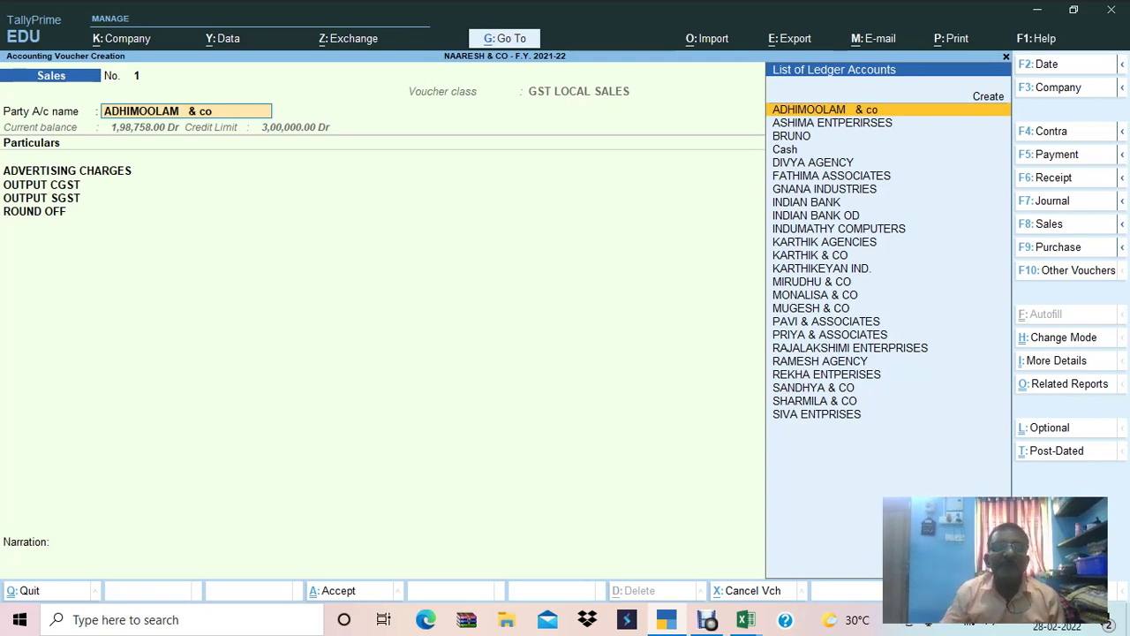
key(alt+Tab)
Review the Book1 checklist steps for altering the voucher type and Pass Receipt Invoice.
click(255, 340)
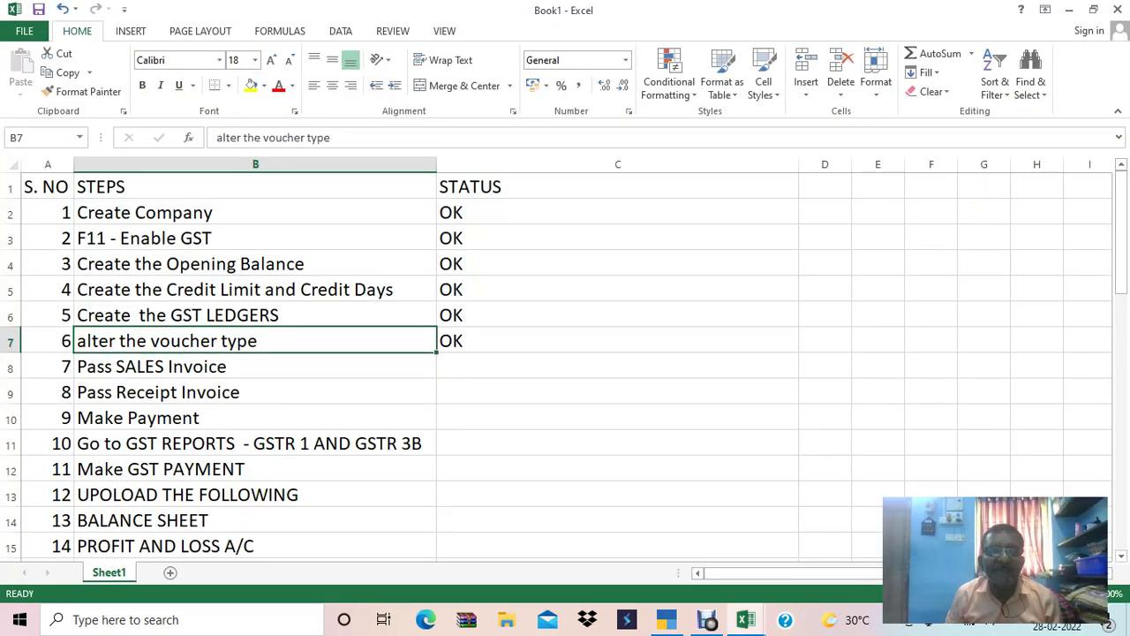
click(255, 391)
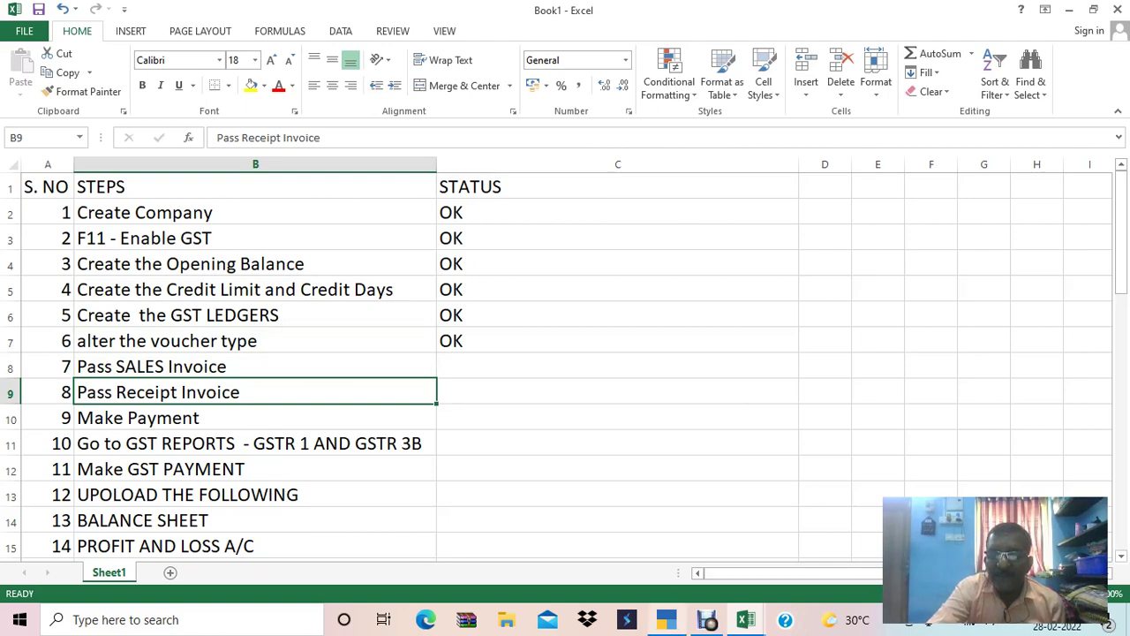
click(666, 618)
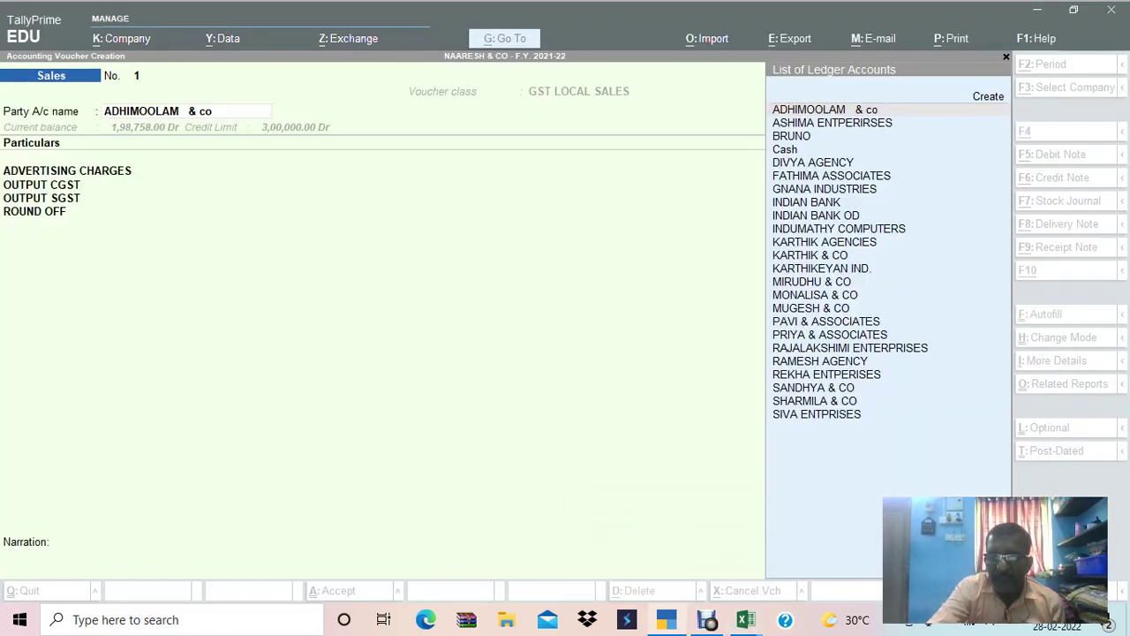
mouse_move(745, 619)
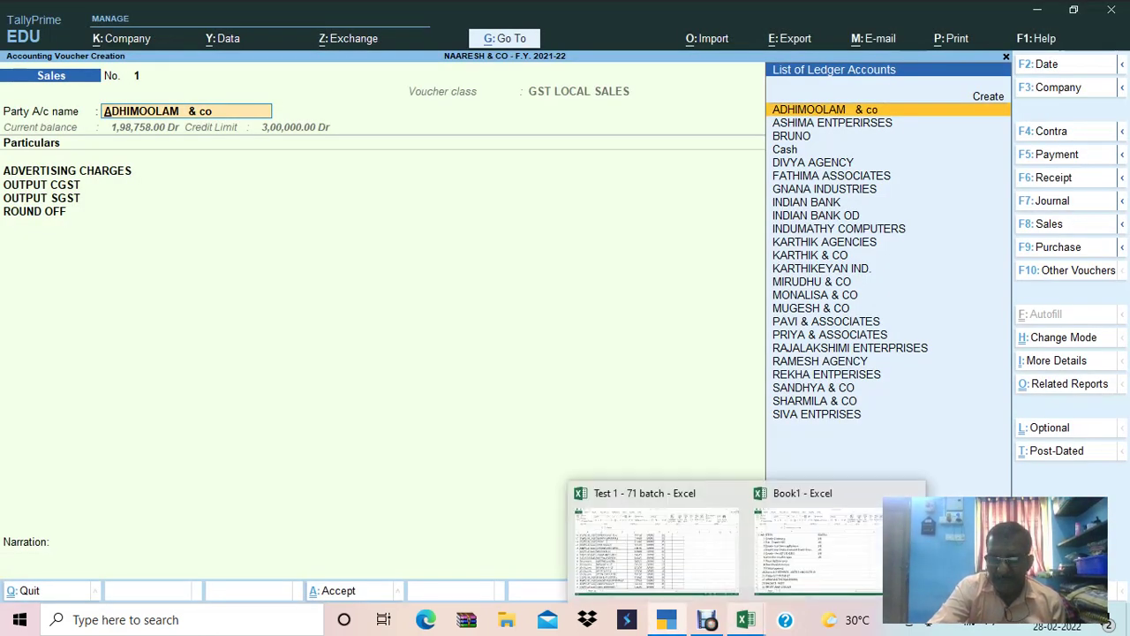
In the Test 1 - 71 batch sheet, check party balances and locate the ADHIMOOLAM & co invoice row.
click(656, 548)
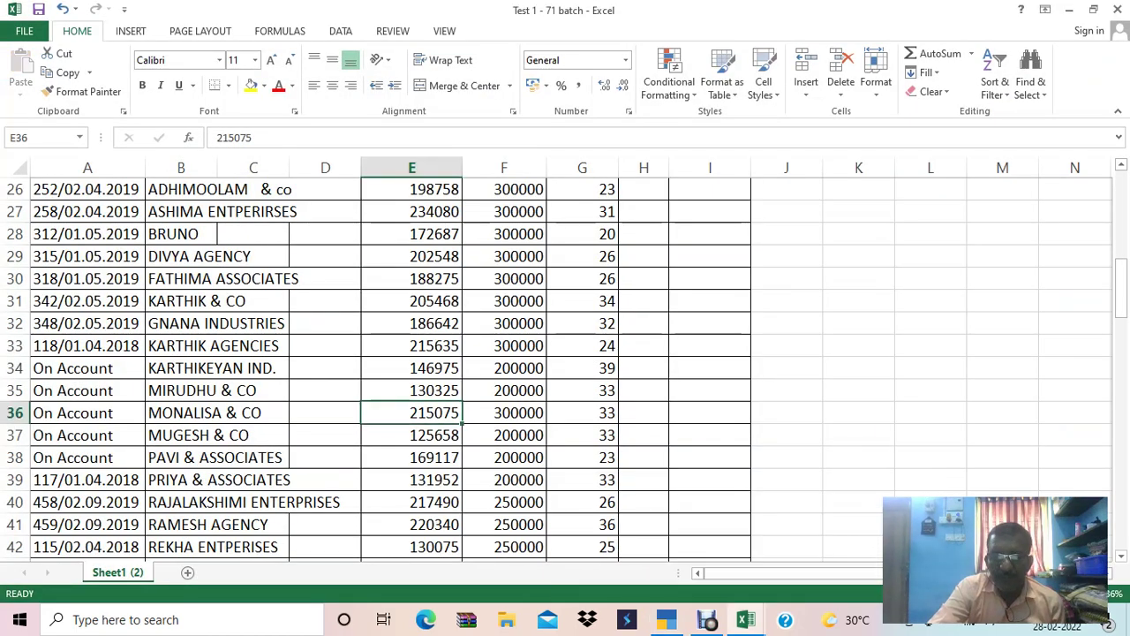
click(411, 368)
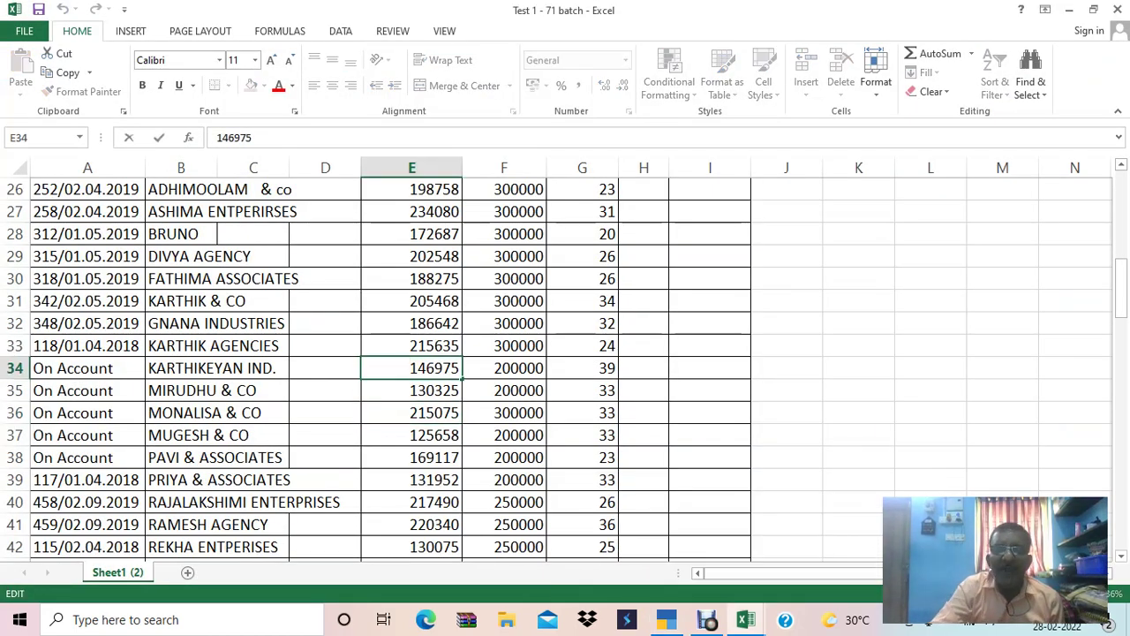
click(411, 390)
key(Right)
key(Down)
key(Down)
key(Down)
key(Left)
key(Left)
key(Down)
key(Down)
key(Down)
key(Down)
key(Down)
key(Down)
key(Down)
key(Down)
key(Down)
key(Down)
key(Down)
key(Down)
key(Down)
key(Down)
key(Down)
key(Down)
key(Down)
key(Down)
key(Down)
key(Down)
key(Down)
key(Up)
key(Up)
key(Up)
key(Up)
key(Up)
key(Up)
key(Up)
key(Left)
key(Left)
key(Up)
key(Up)
key(Up)
key(alt+Tab)
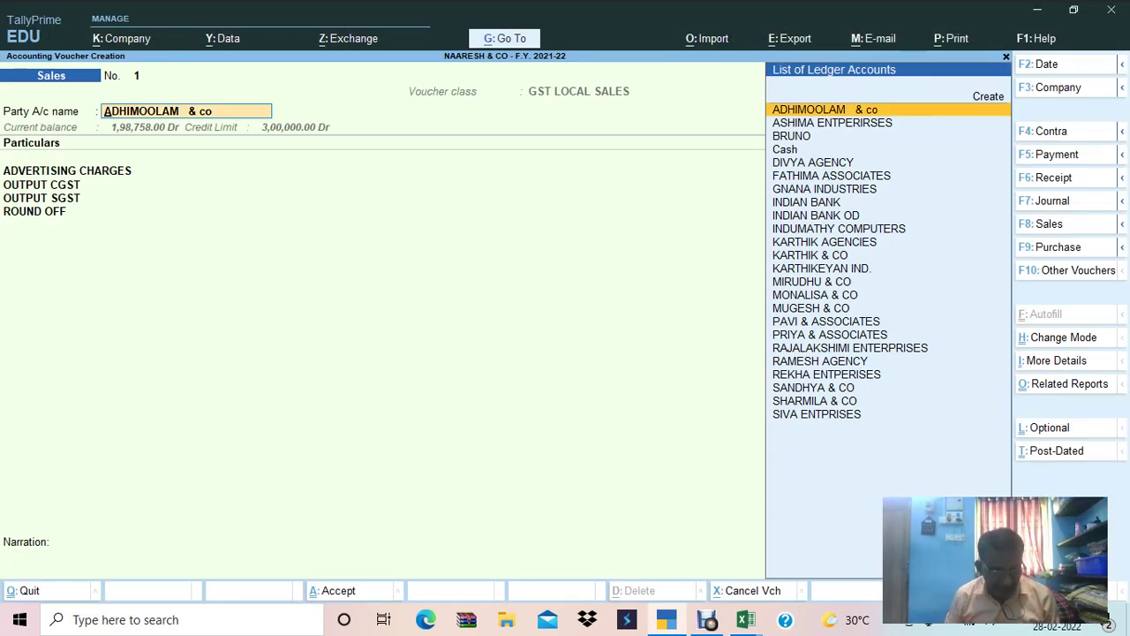
Change the voucher date to 1-May-21.
key(F2)
text(1.)
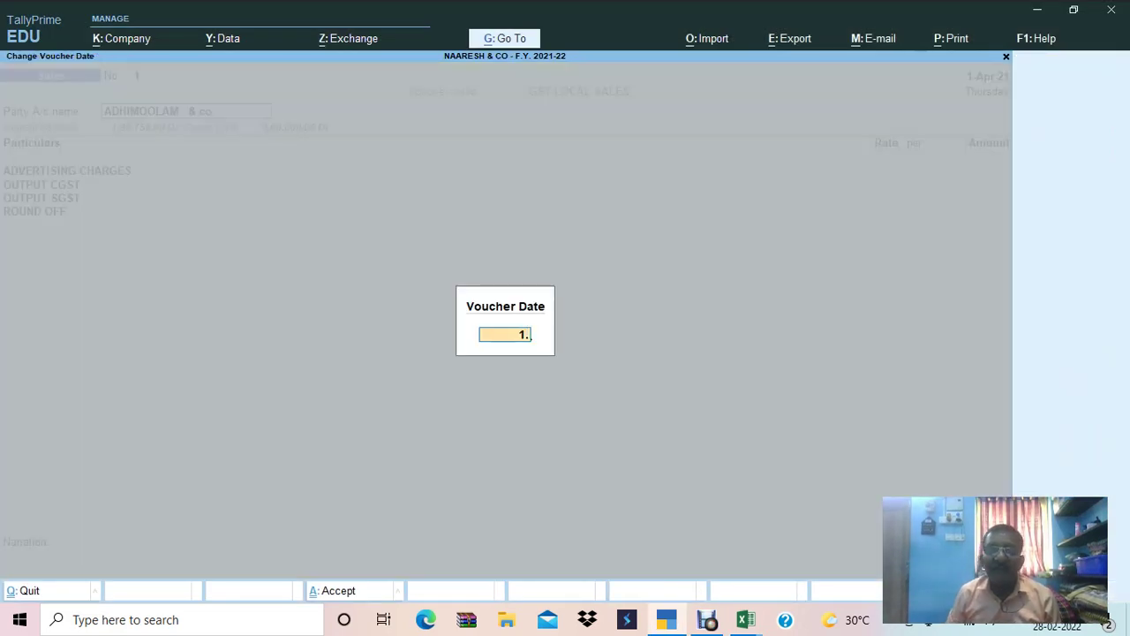
text(05)
key(Return)
Set ADHIMOOLAM & co as party and enter 21,944 as Advertising Charges.
key(alt+Tab)
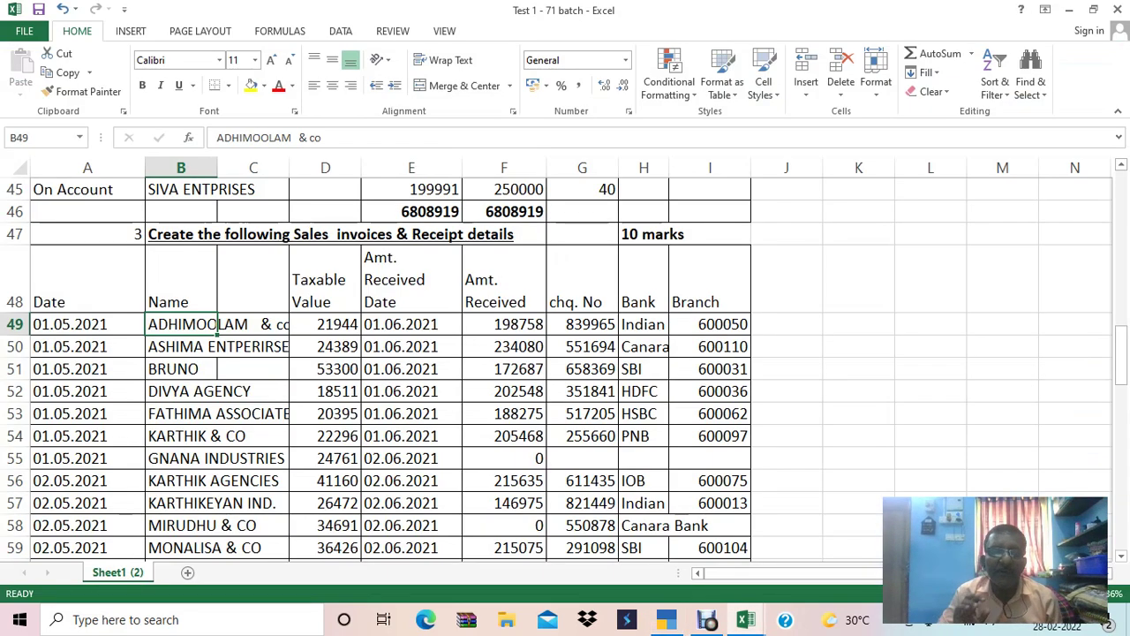
key(Right)
key(Right)
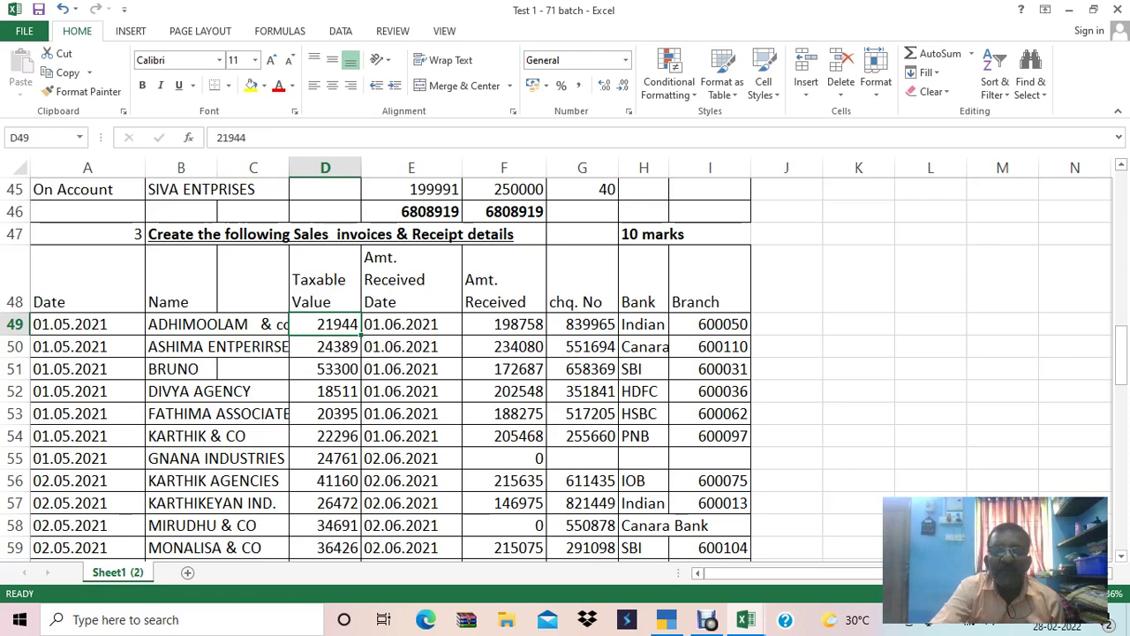
key(alt+Tab)
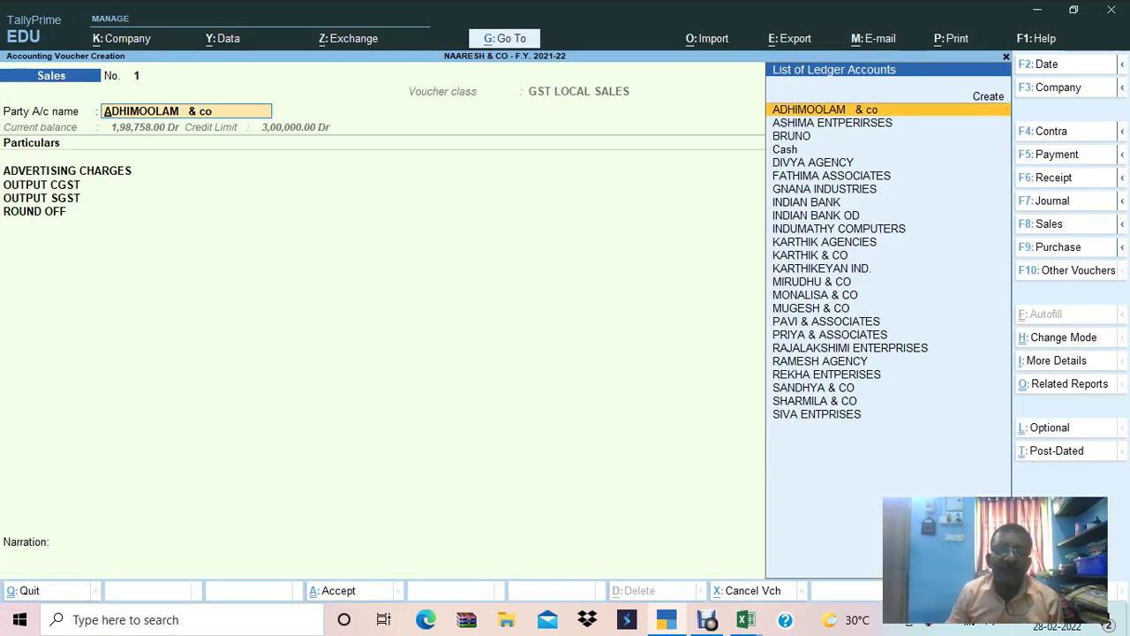
key(Return)
text(21,)
text(944)
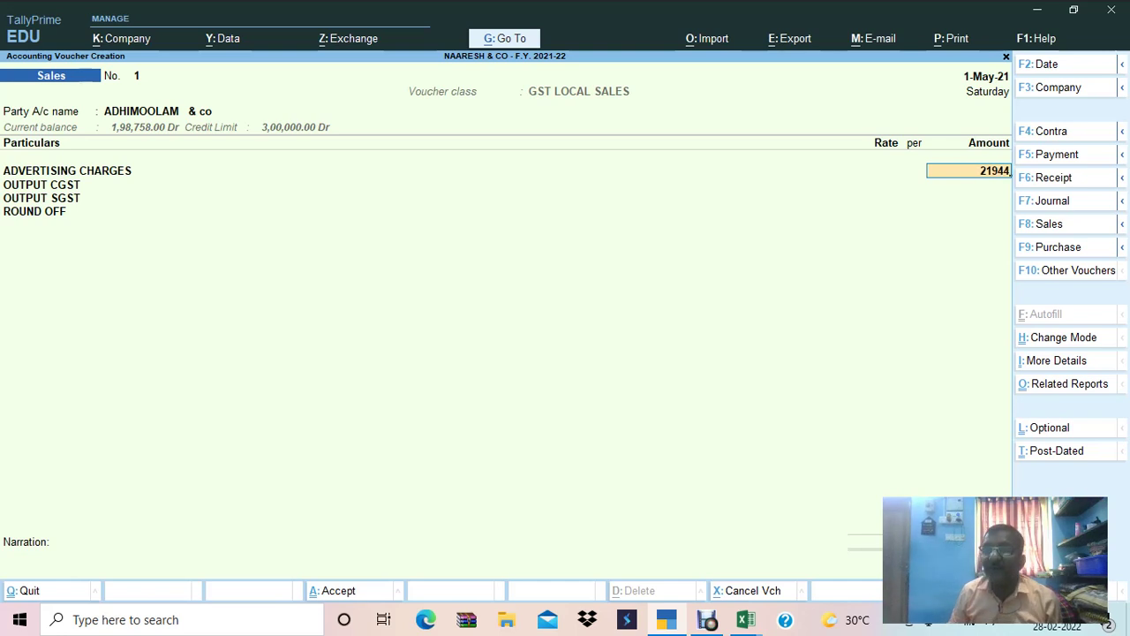
key(Return)
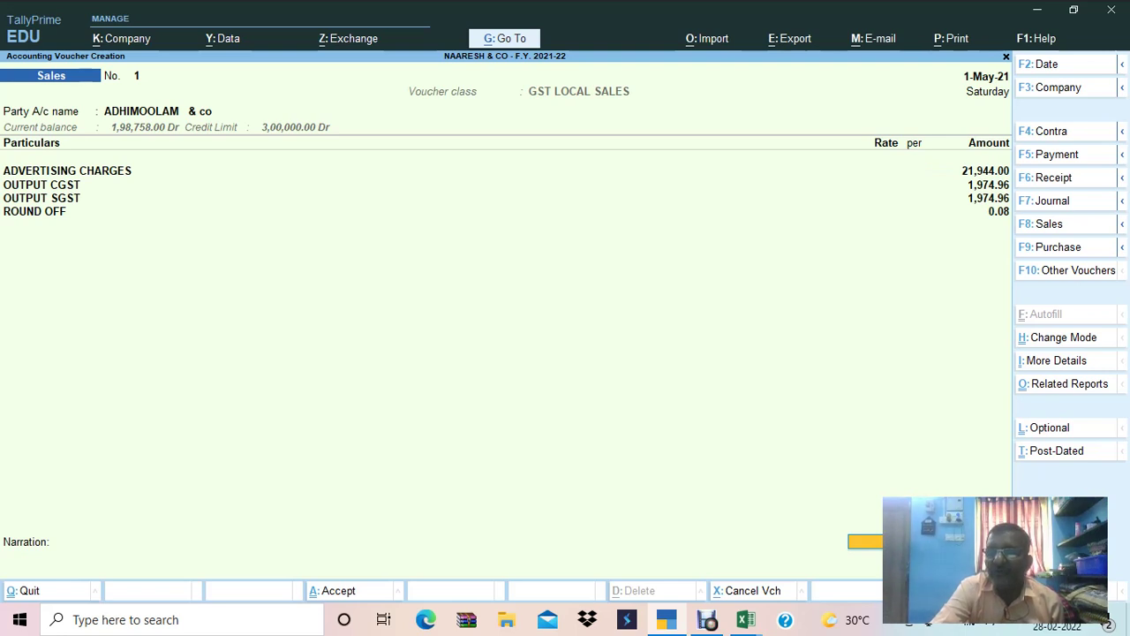
Allocate the sale as New Ref 1 in the bill-wise details.
key(Return)
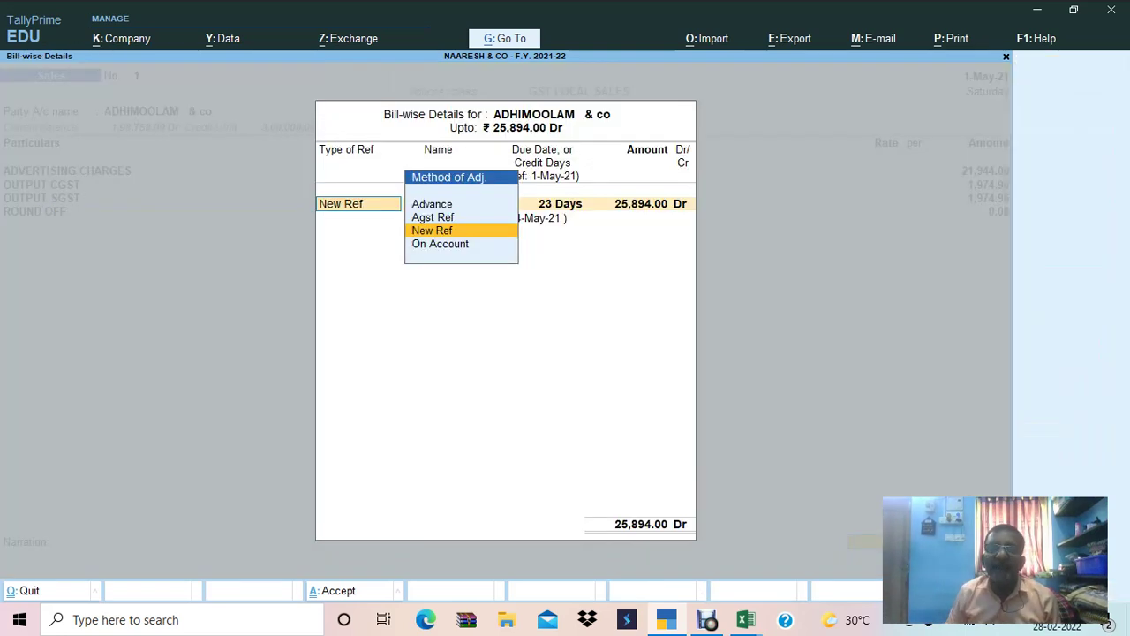
key(Return)
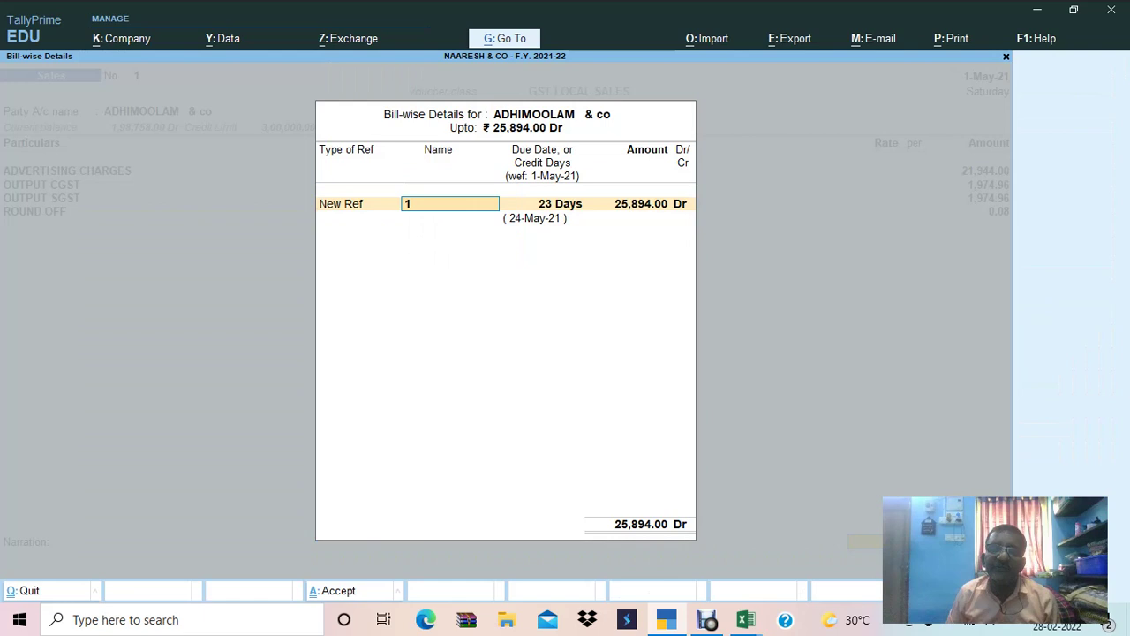
key(Return)
key(Return)
key(Return)
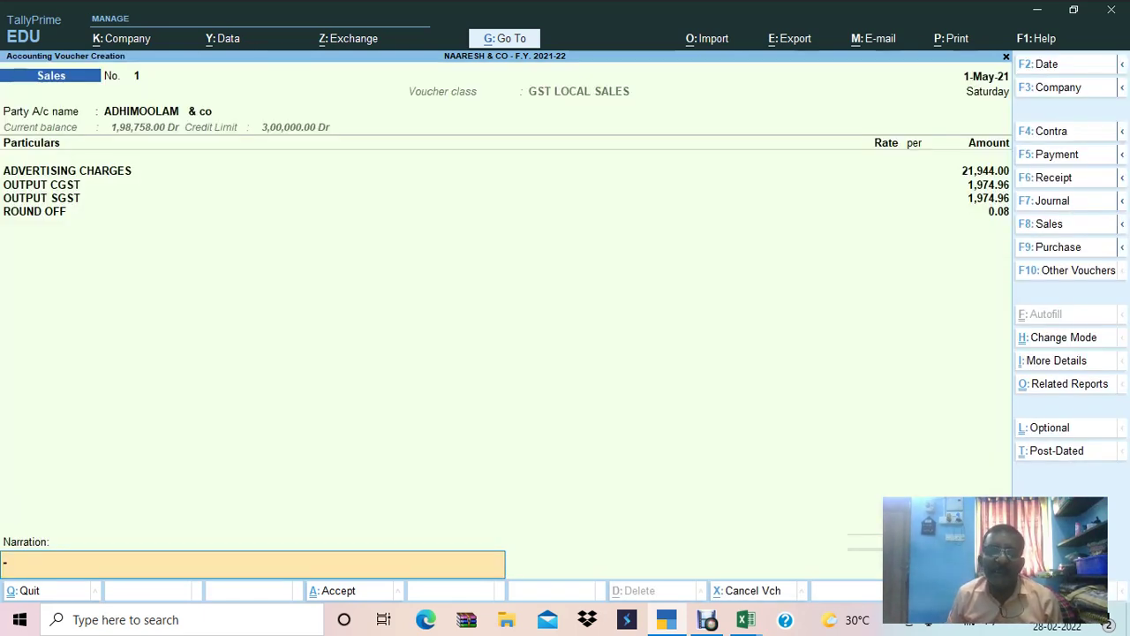
key(Return)
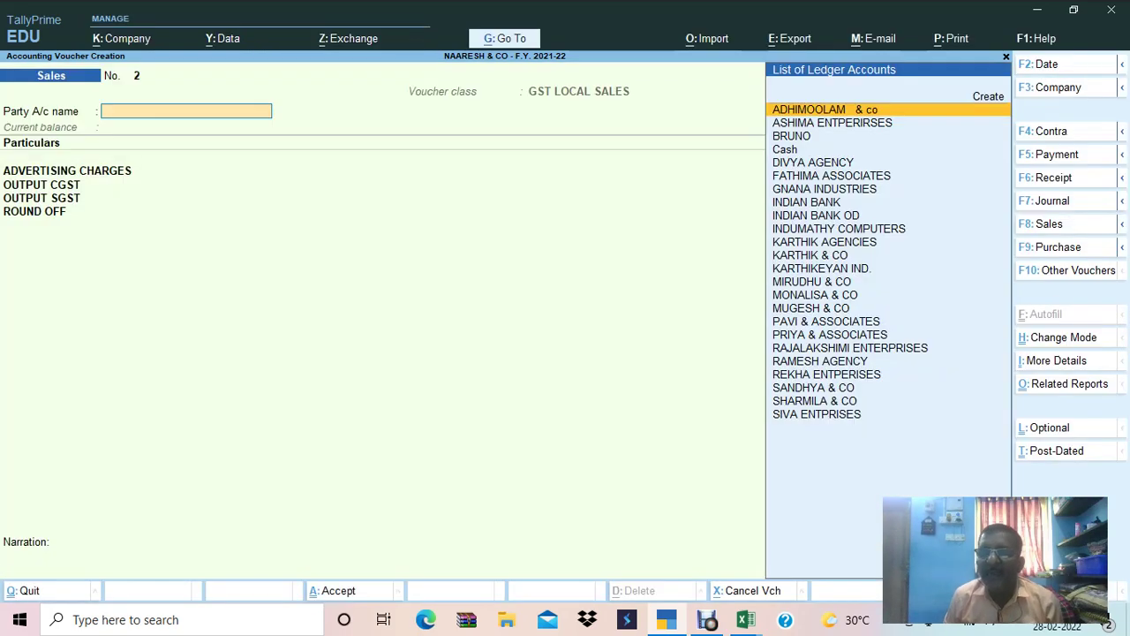
Record sales voucher 2 for ASHIMA ENTPERIRSES with 24,389 advertising charges as a new bill.
key(alt+Tab)
click(325, 346)
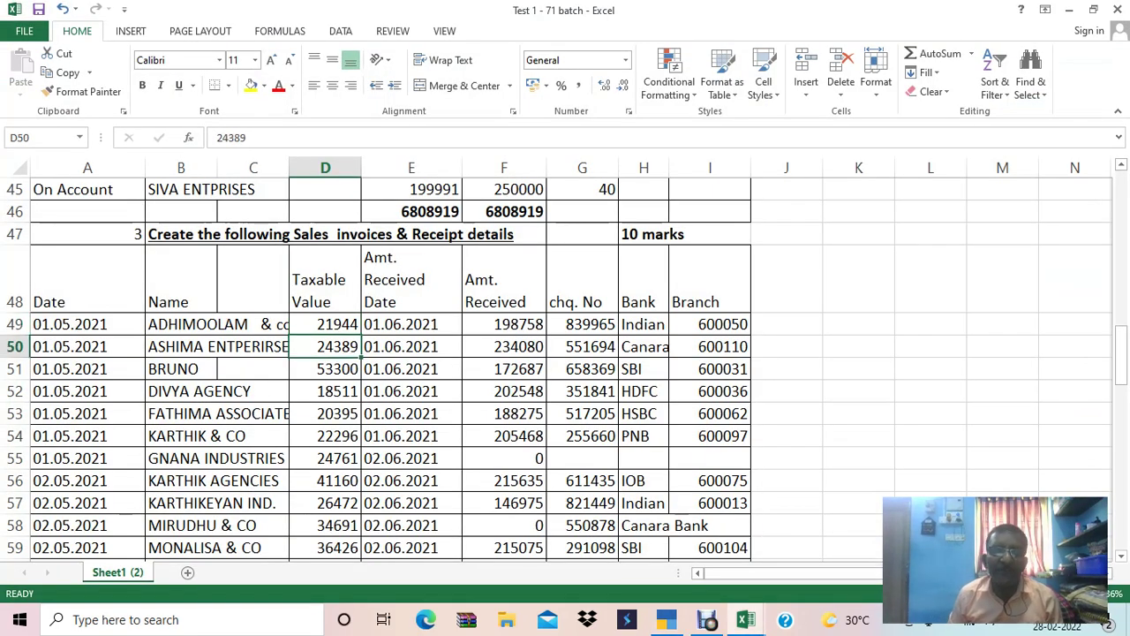
key(ctrl+c)
key(alt+Tab)
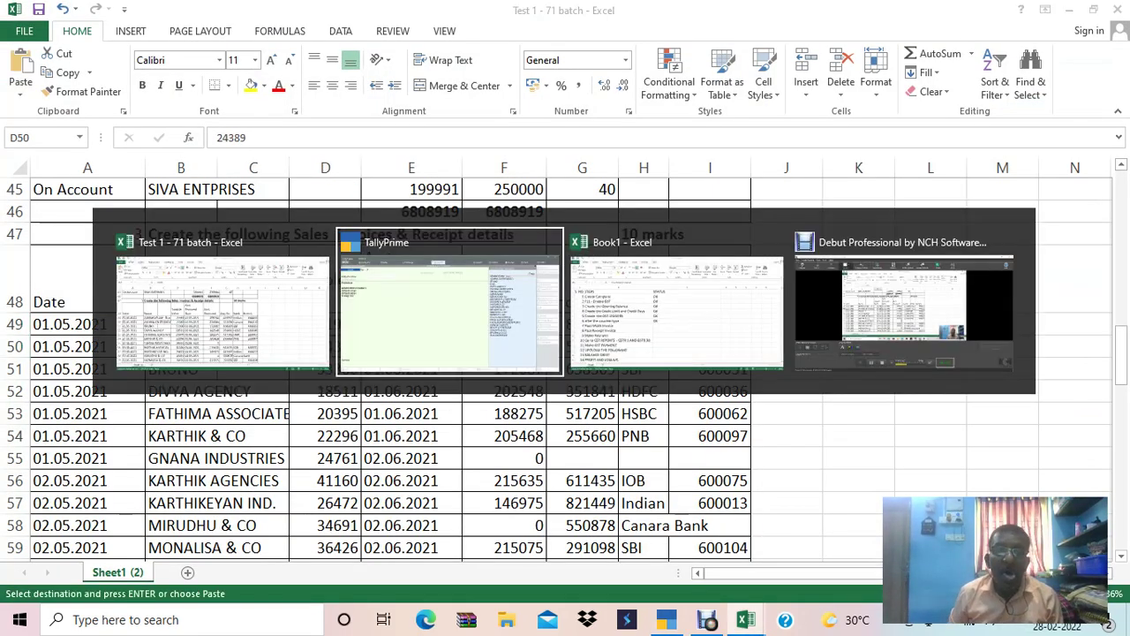
key(Down)
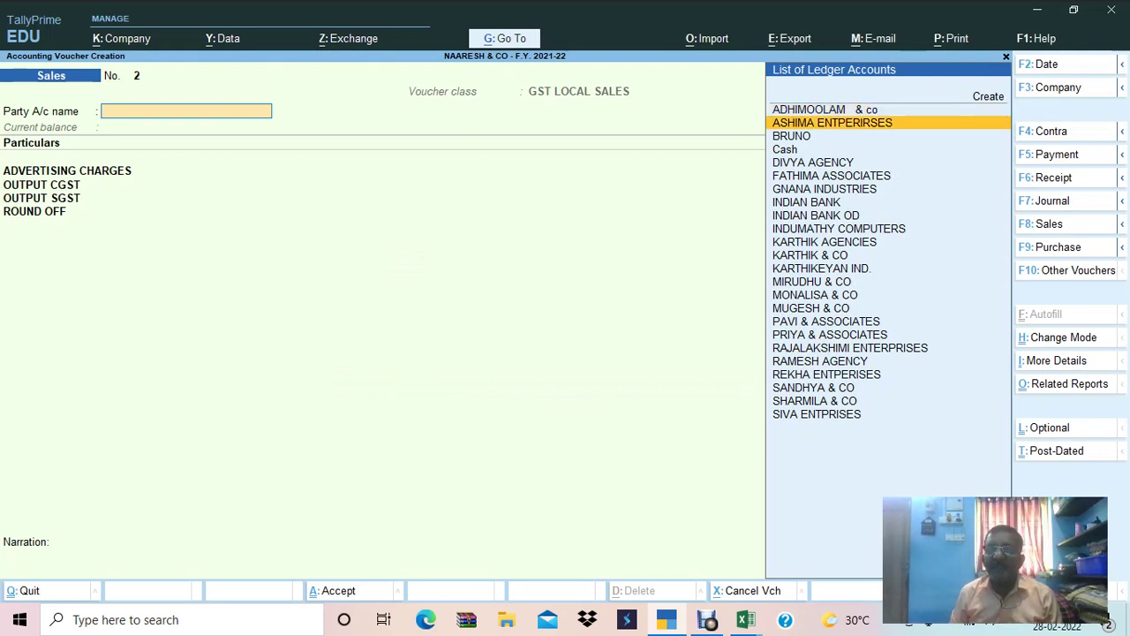
key(Return)
key(Return)
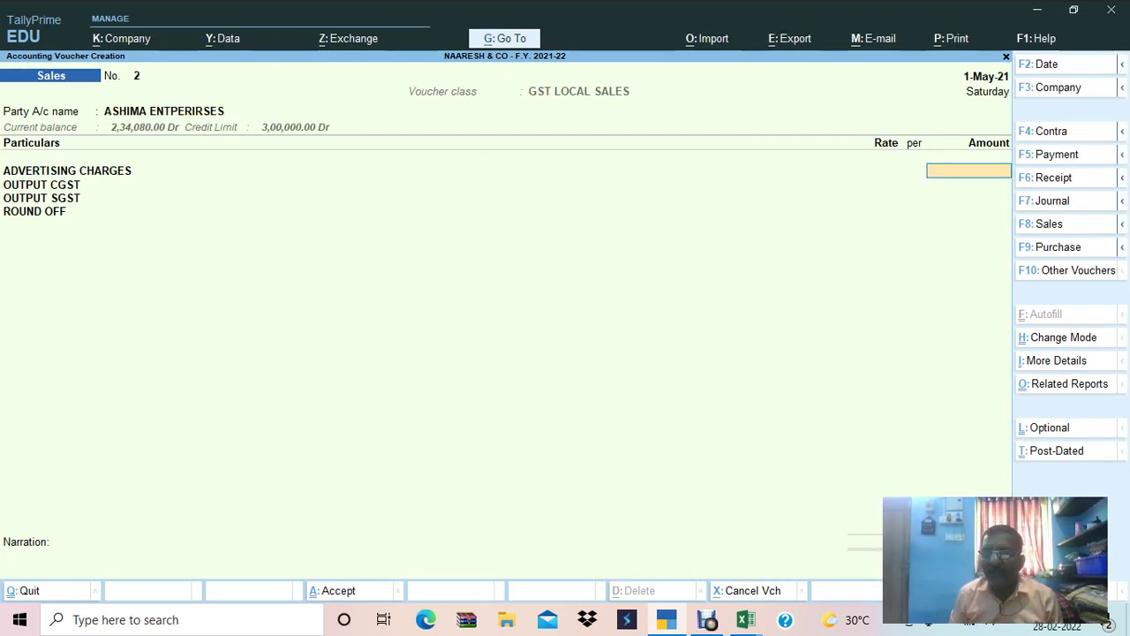
text(24389)
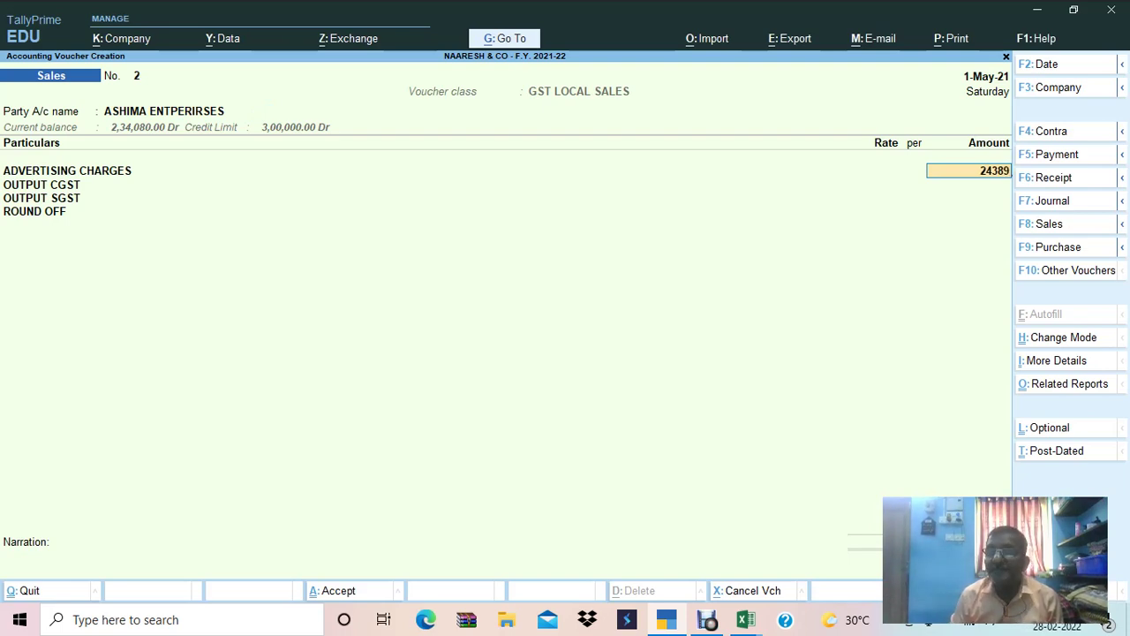
key(Return)
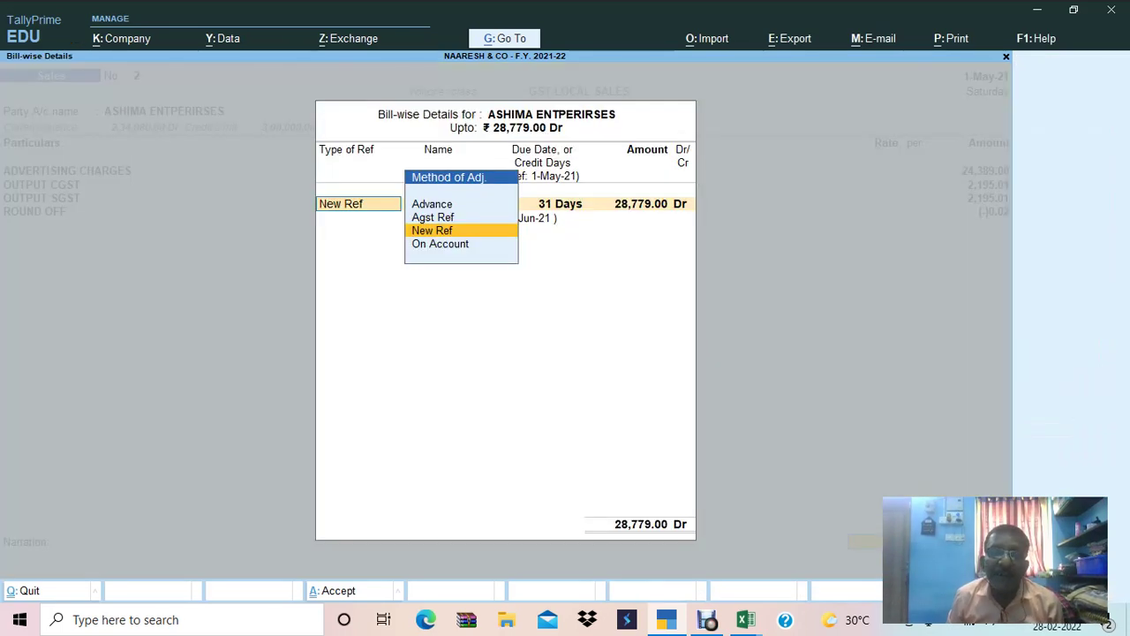
key(Return)
key(Return)
key(Return)
key(Return)
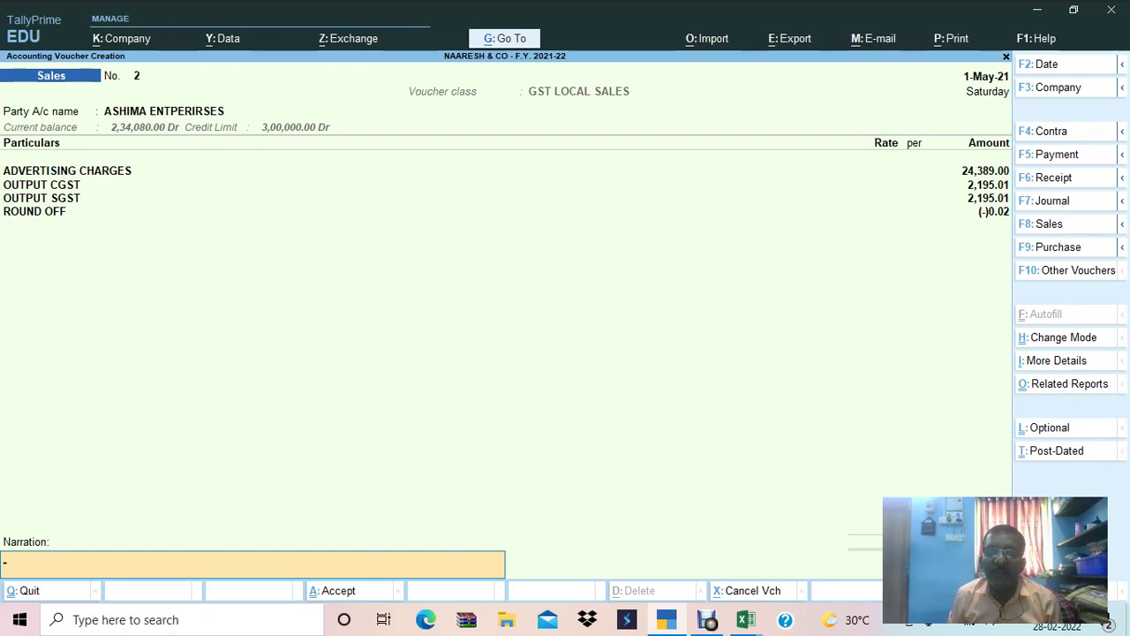
key(Return)
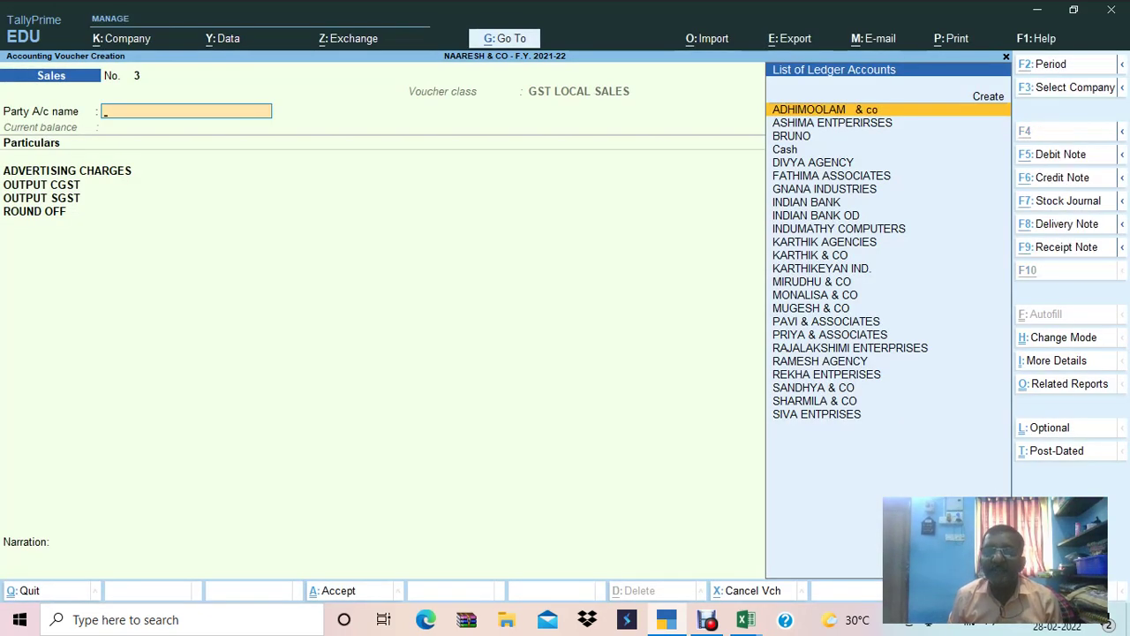
Record sales voucher 3 for BRUNO with 53,300 advertising charges pasted from Excel.
key(alt+Tab)
click(410, 346)
click(325, 369)
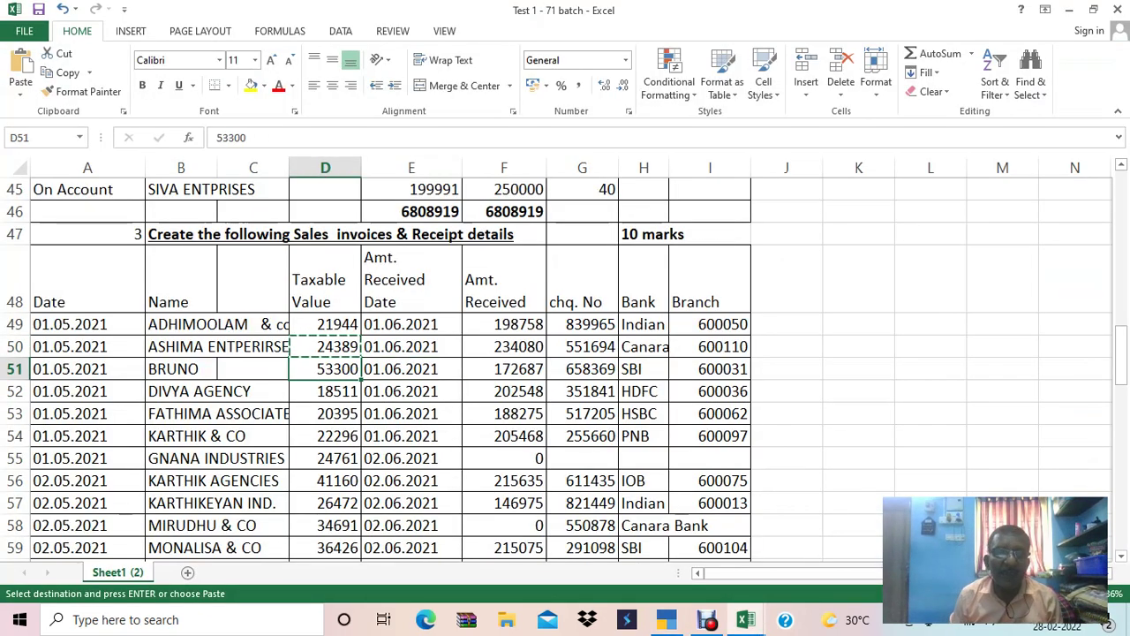
key(shift+space)
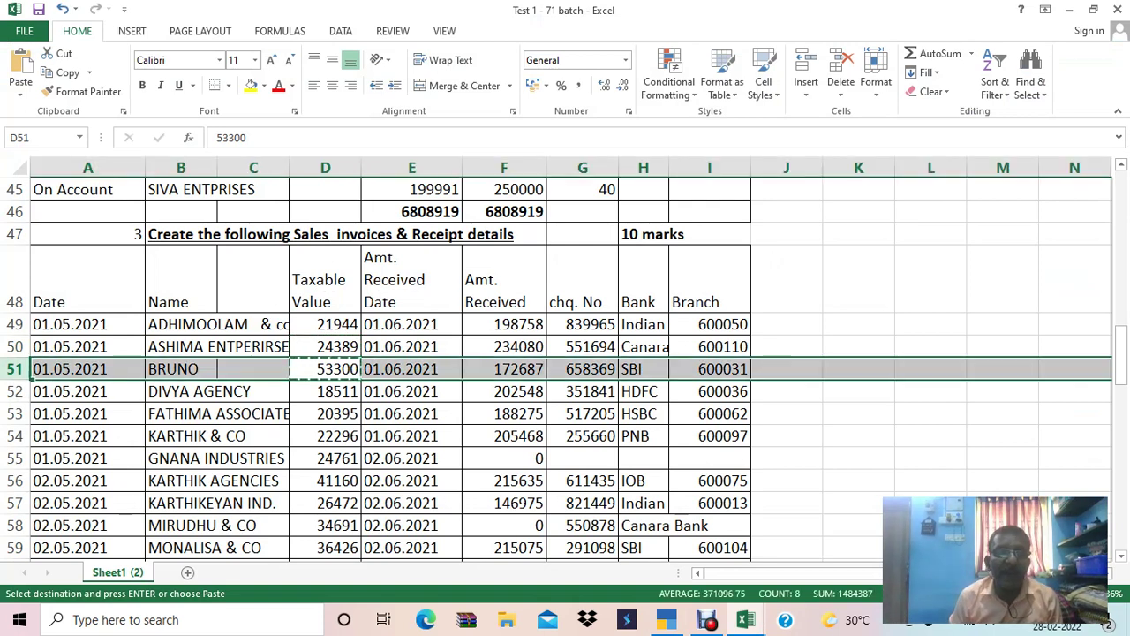
key(alt+Tab)
key(Down)
key(Down)
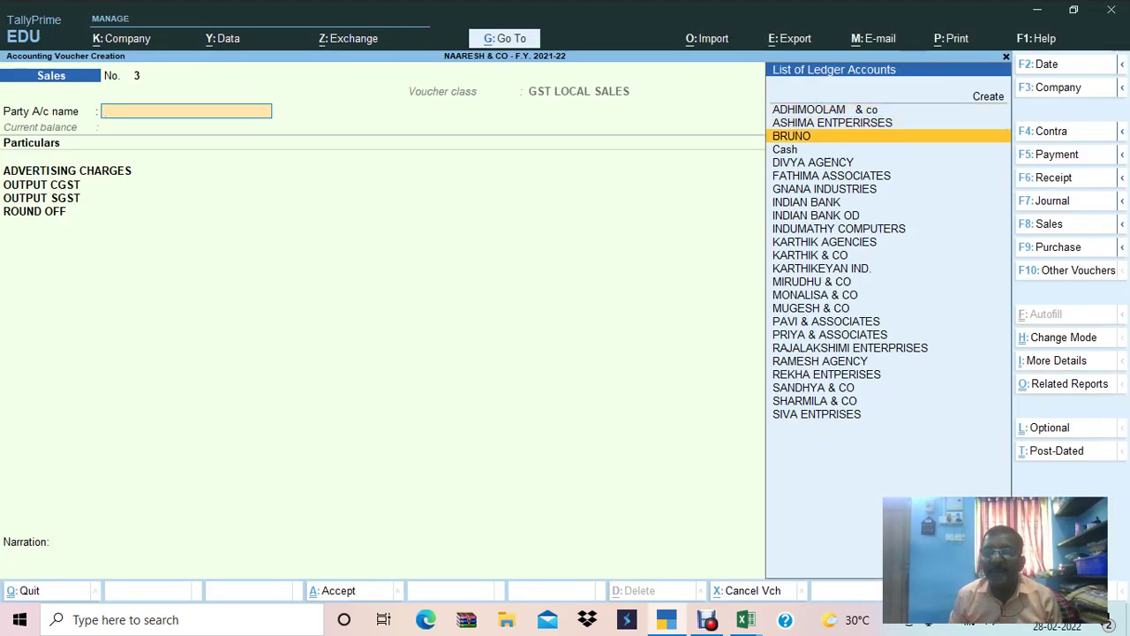
key(Return)
key(Return)
key(alt+Tab)
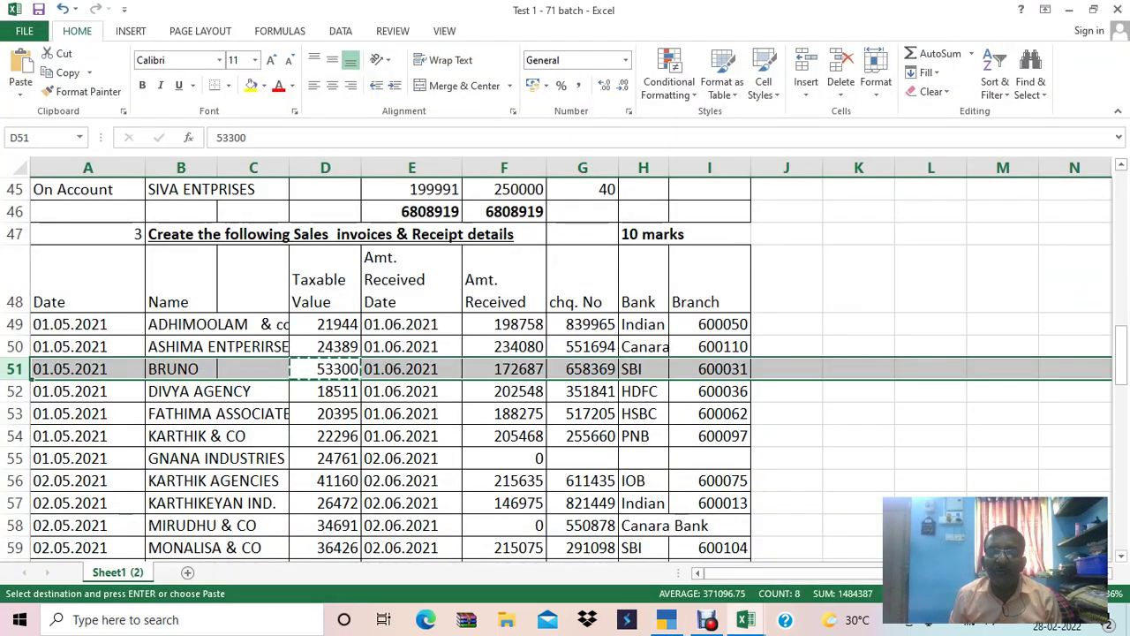
key(alt+Tab)
key(ctrl+alt+v)
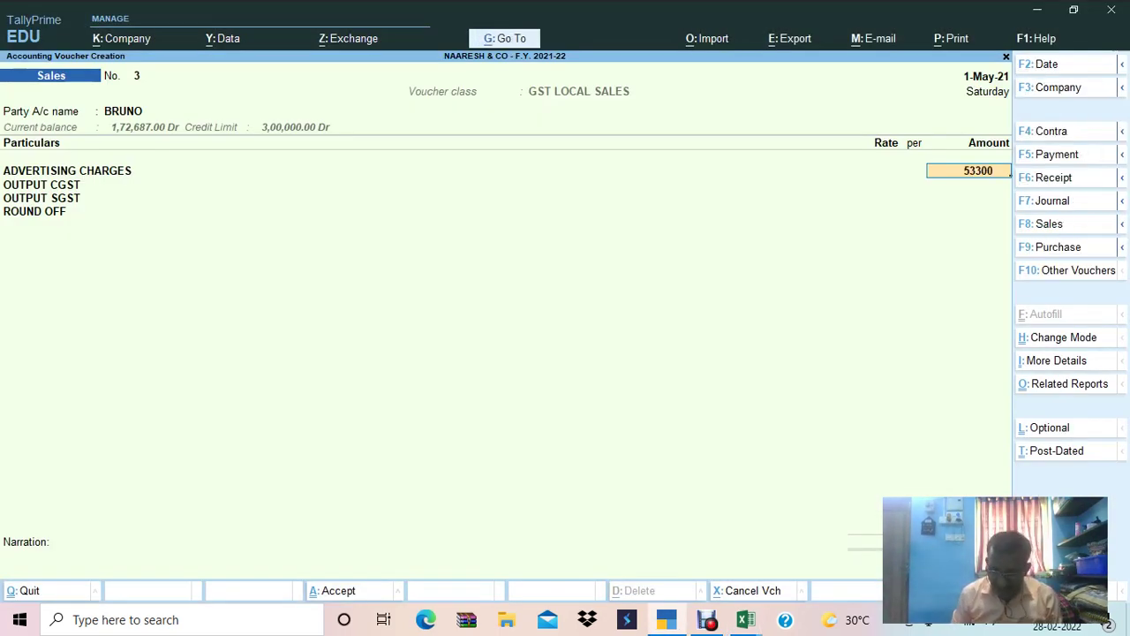
key(Return)
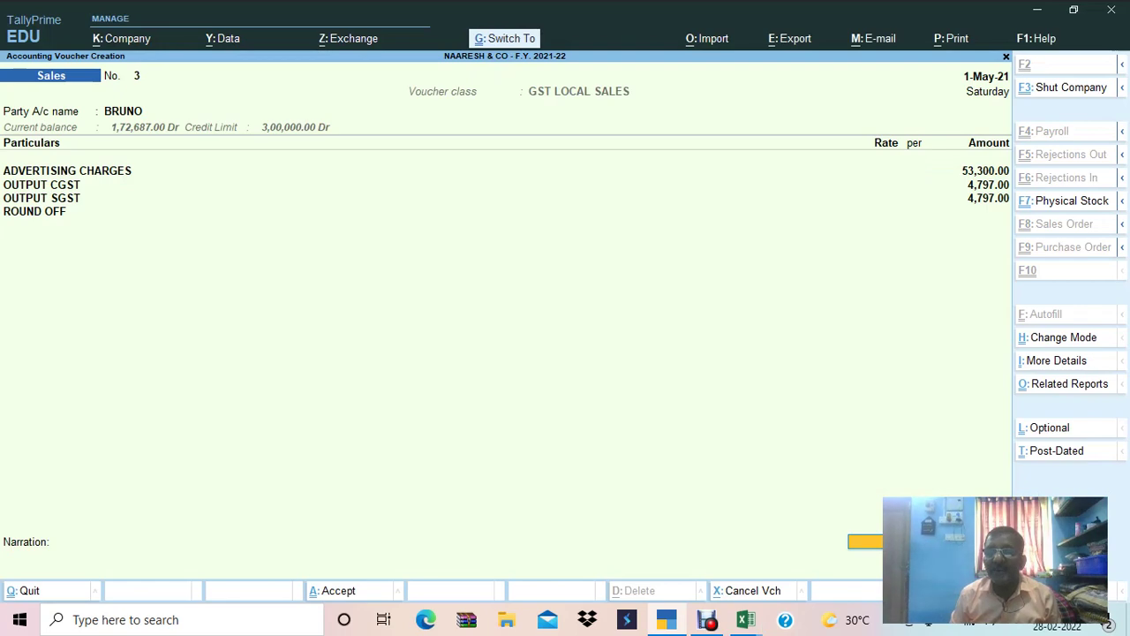
key(ctrl+a)
Mark DIVYA AGENCY's row 52 in Excel and move the ledger choice to DIVYA AGENCY.
key(alt+Tab)
key(Down)
key(shift+space)
key(alt+Tab)
key(Down)
key(Down)
key(Down)
key(Down)
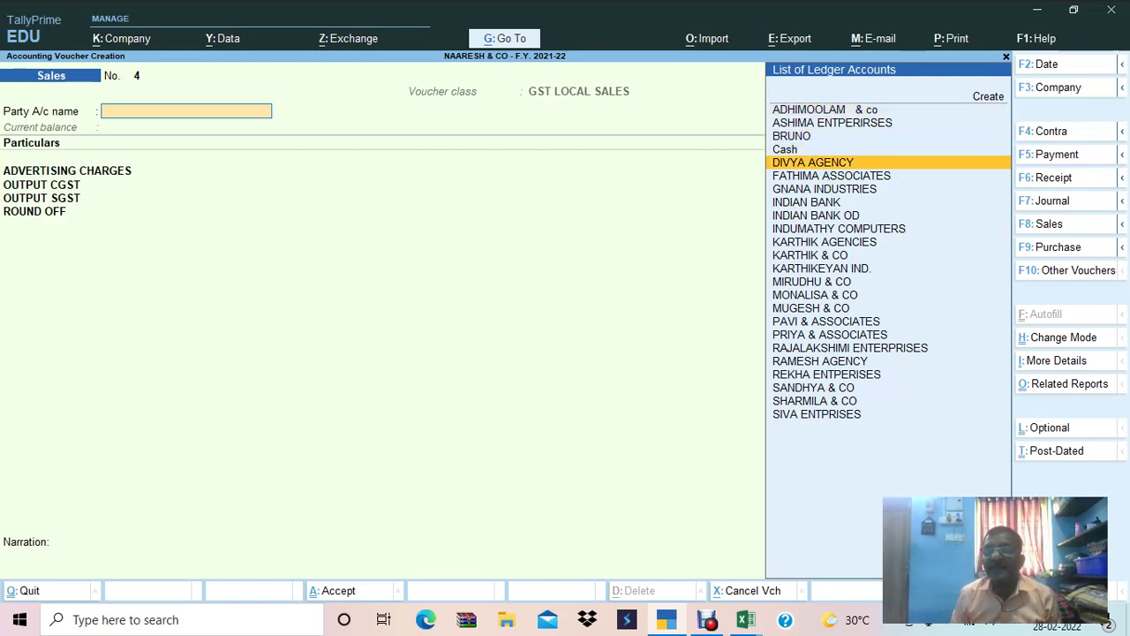
Set DIVYA AGENCY as party, enter 18,511 advertising charges so GST calculates, and save.
key(Return)
key(Return)
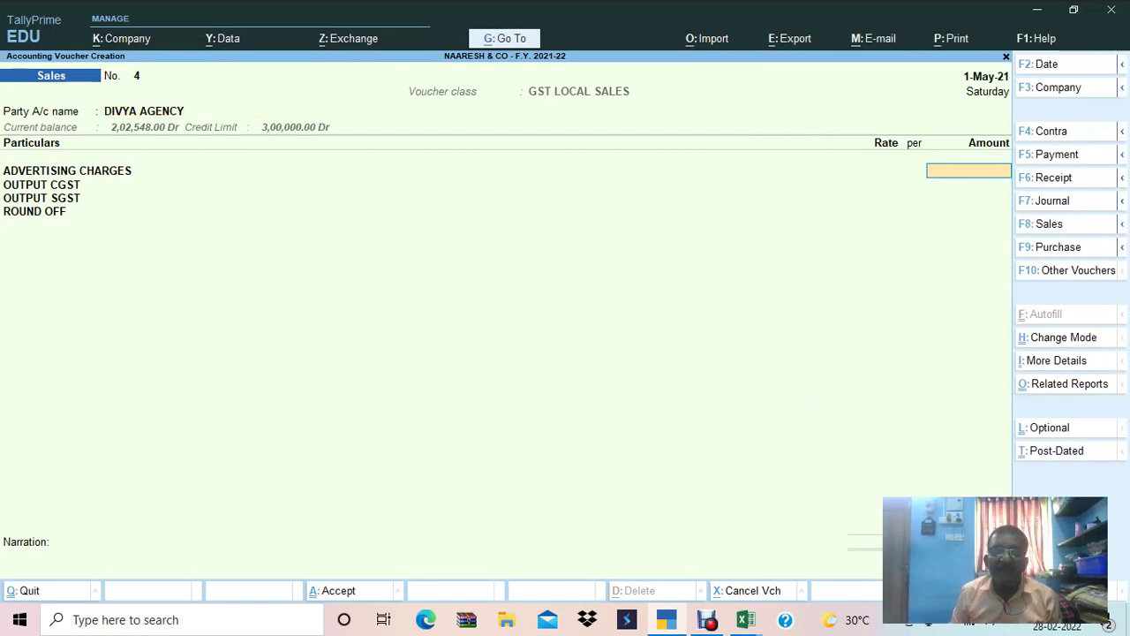
key(alt+Tab)
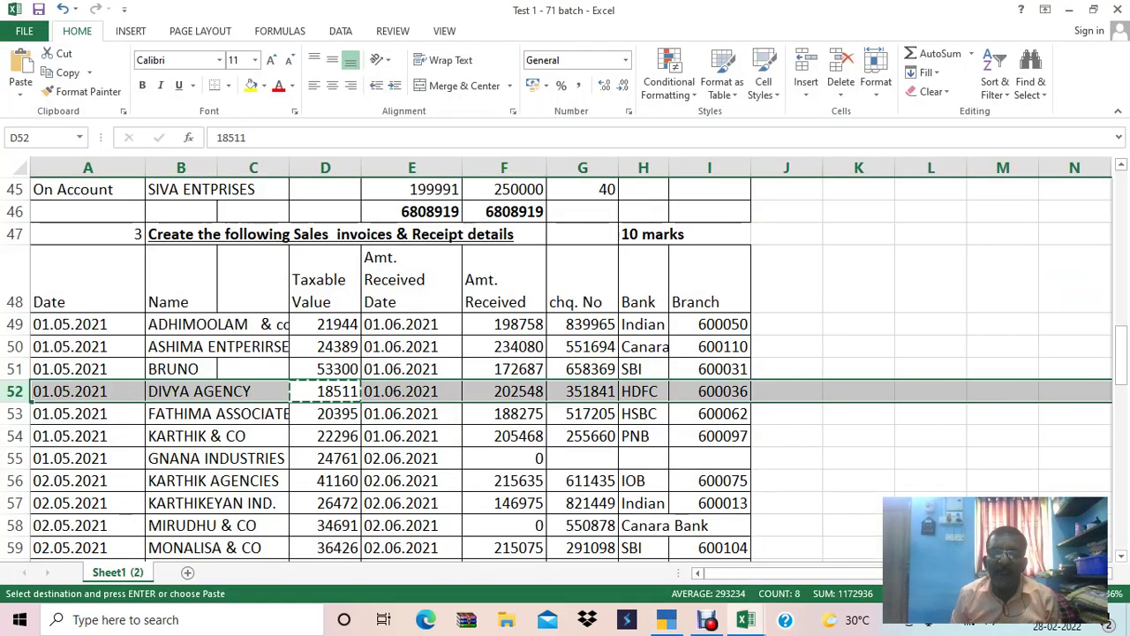
key(alt+Tab)
text(18,511)
key(Return)
key(ctrl)
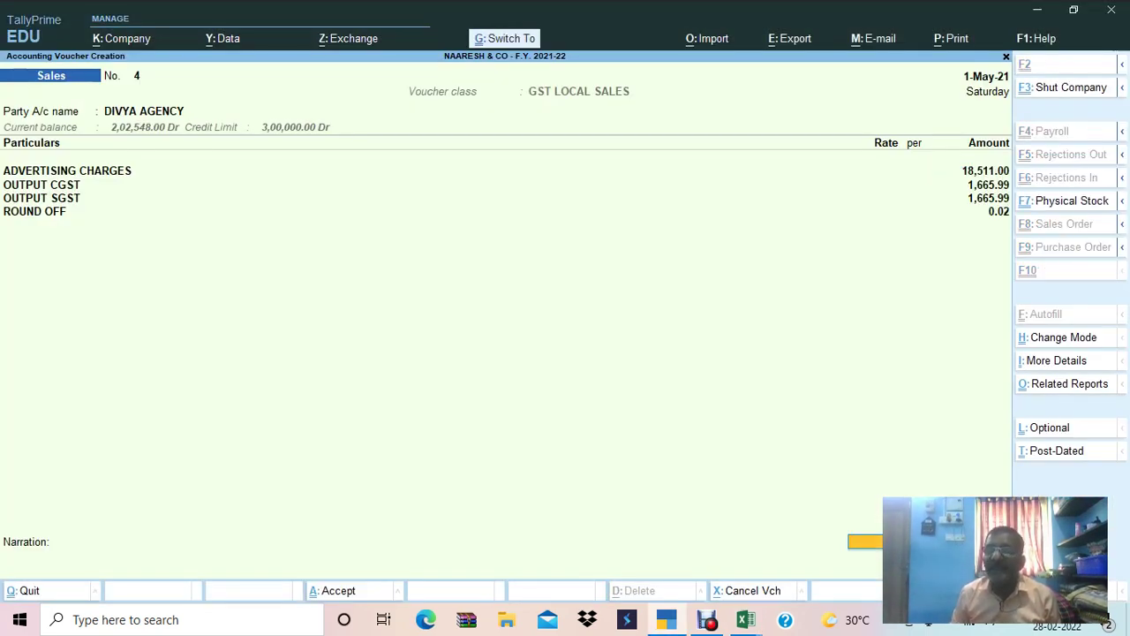
key(ctrl+a)
Record sales voucher 5 for FATHIMA ASSOCIATES with 20,395 advertising charges pasted from Excel.
key(alt+Tab)
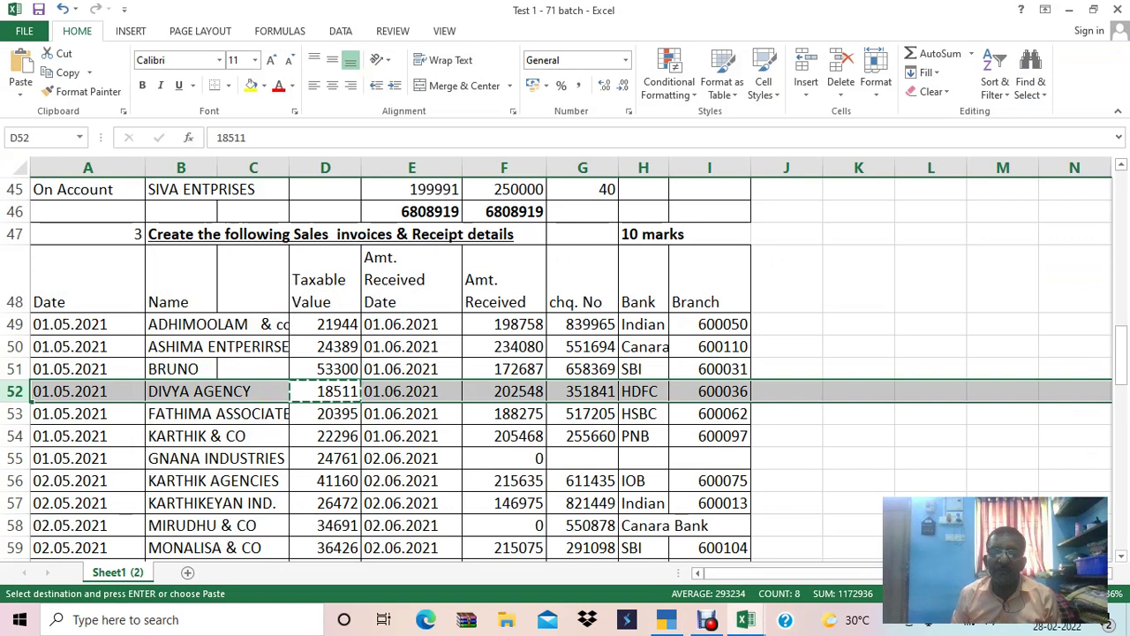
key(Down)
key(shift+space)
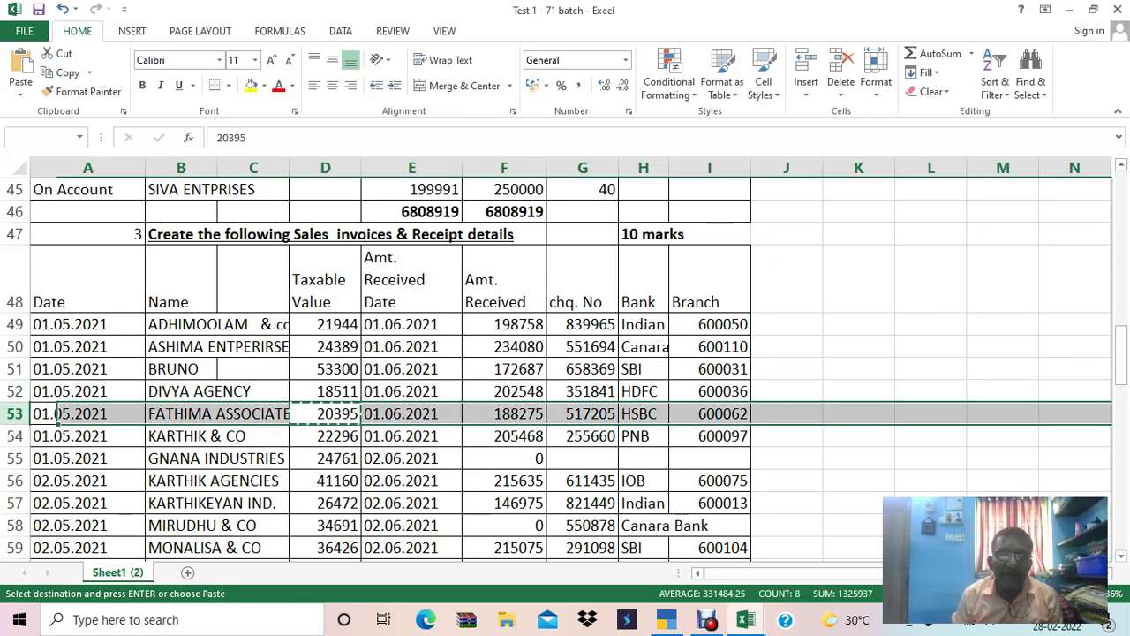
key(alt+Tab)
key(Down)
key(Down)
key(Down)
key(Down)
key(Down)
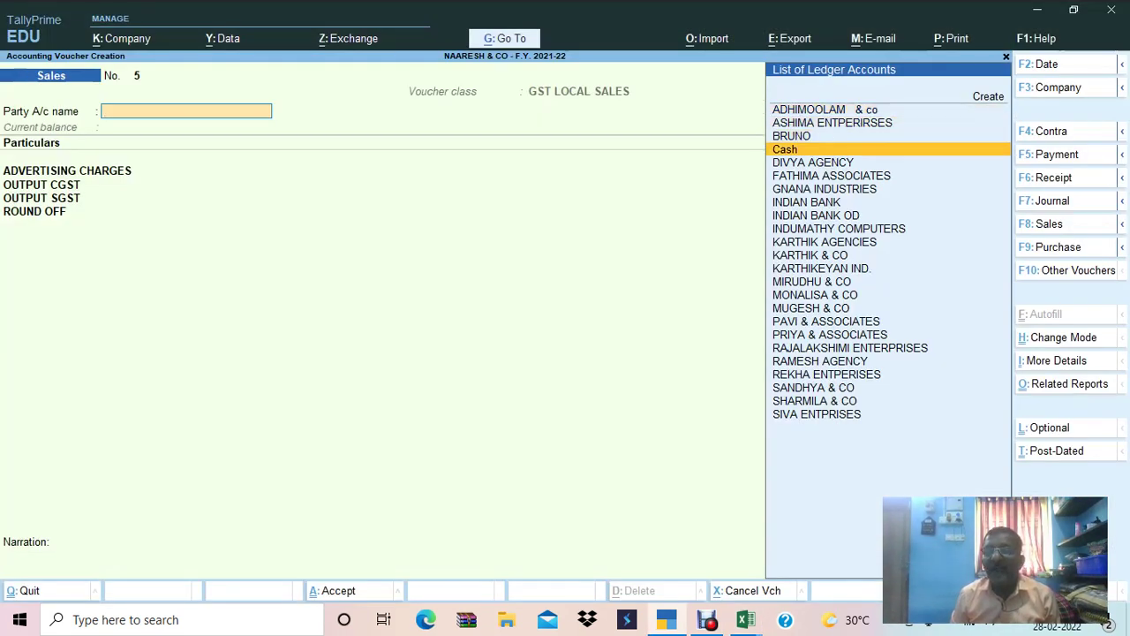
key(Return)
key(Return)
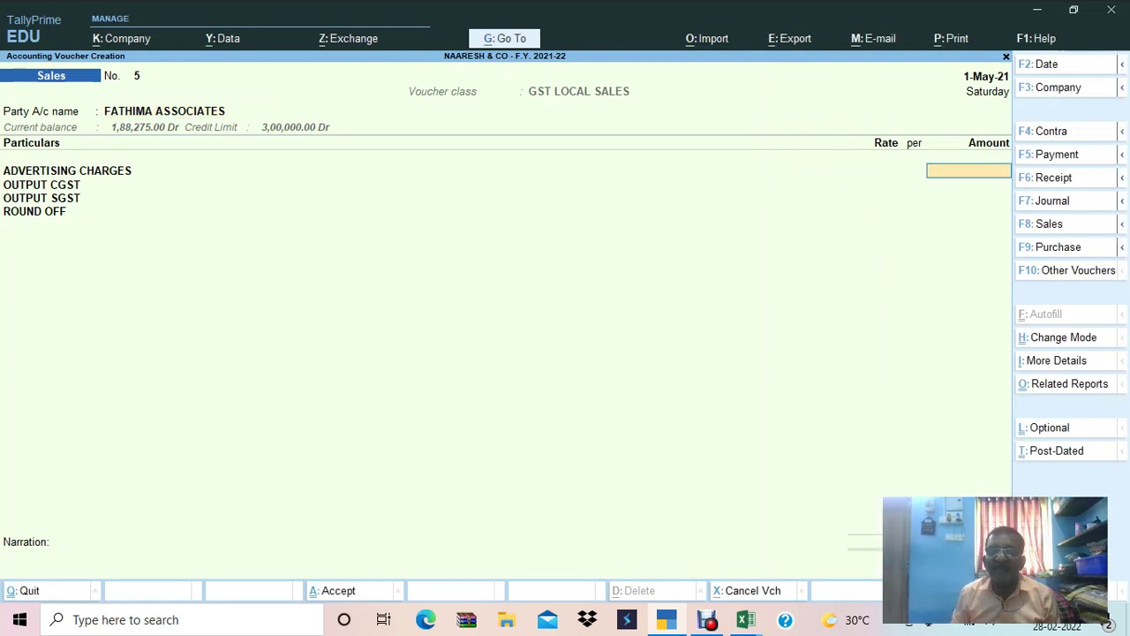
key(ctrl+alt+v)
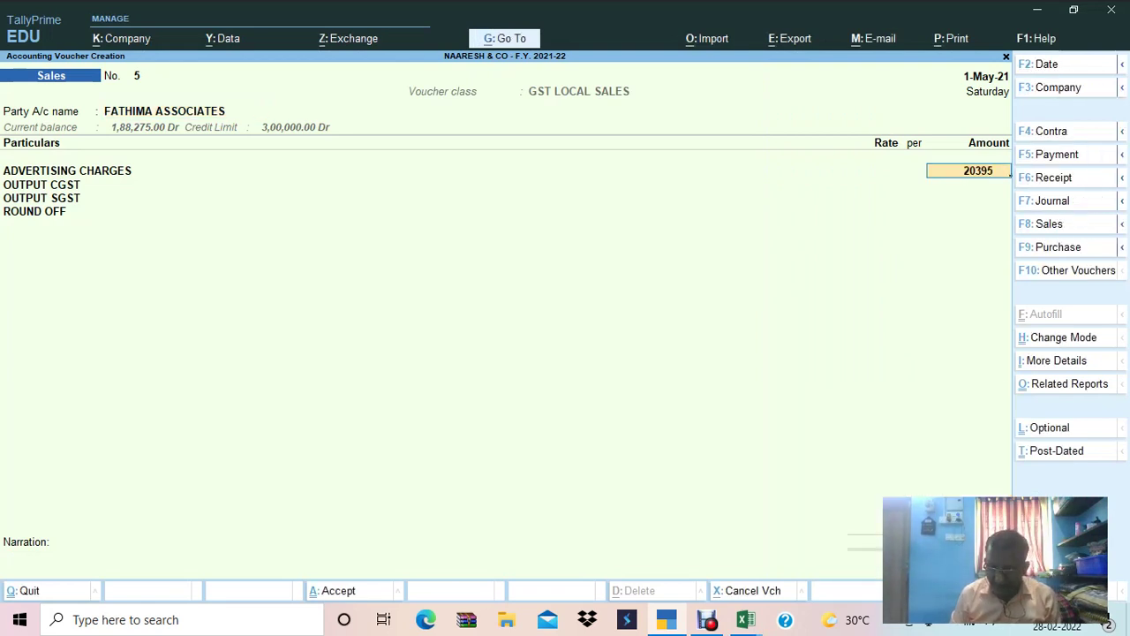
key(Return)
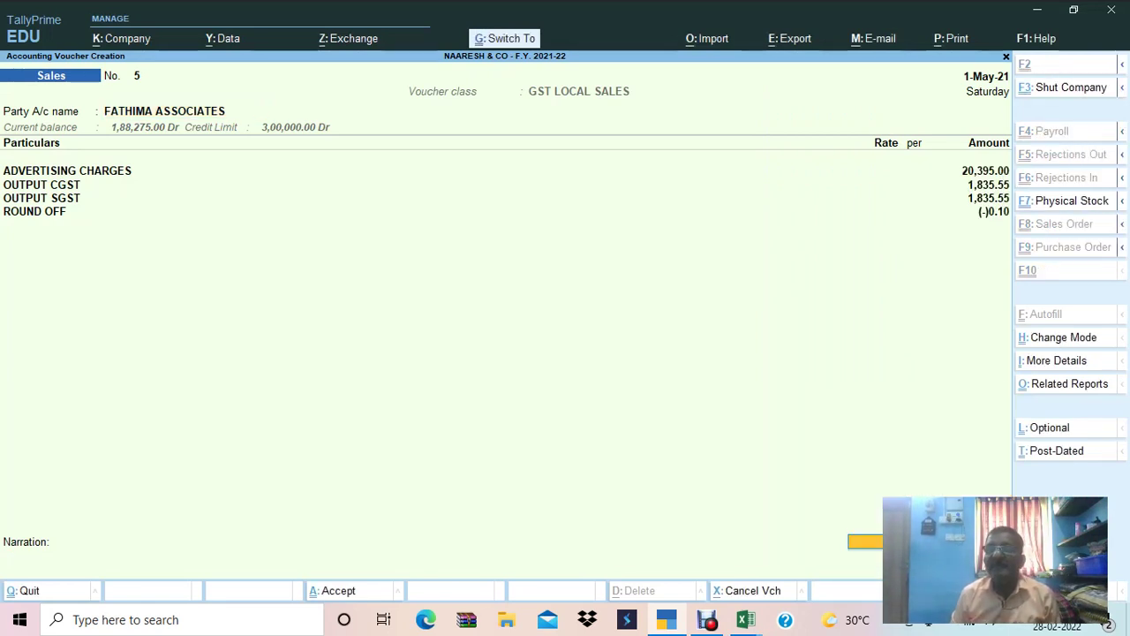
key(ctrl+a)
Copy KARTHIK & CO's taxable value 22296 from cell D54 in Excel.
key(alt+Tab)
key(Down)
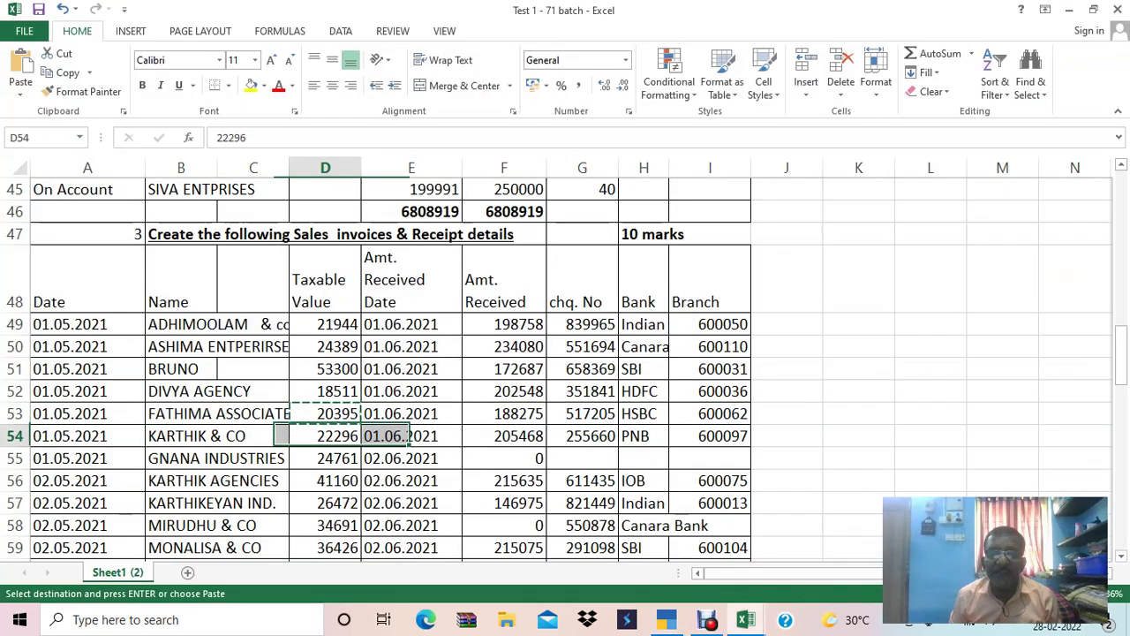
key(ctrl+c)
key(shift+space)
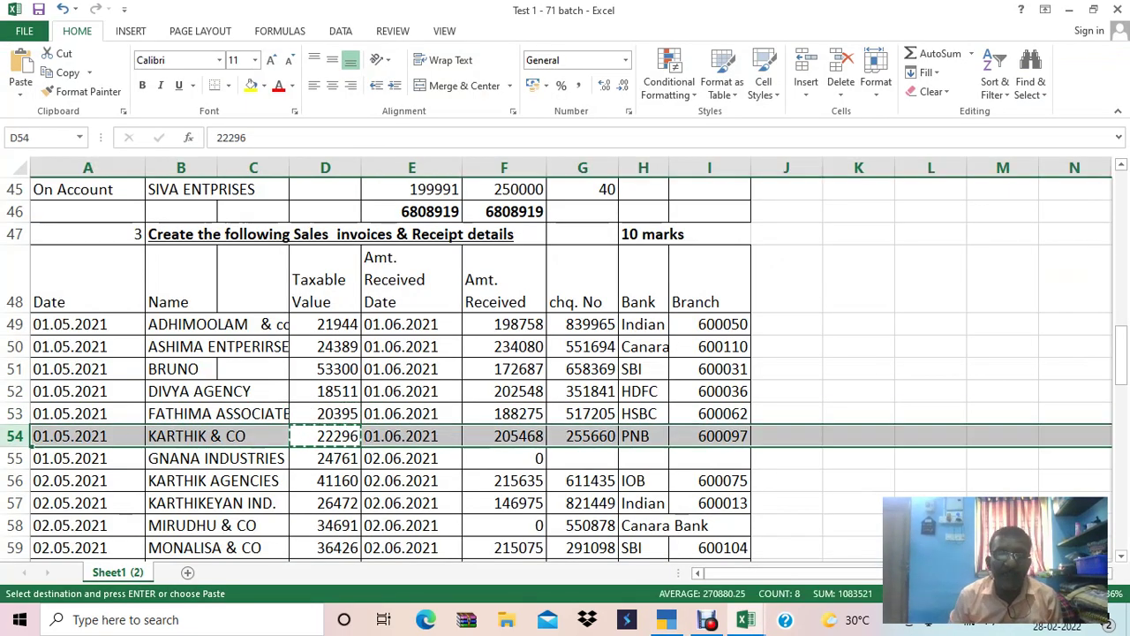
Record sales voucher 6 for KARTHIK & CO with 22,296 advertising charges and save.
key(alt+Tab)
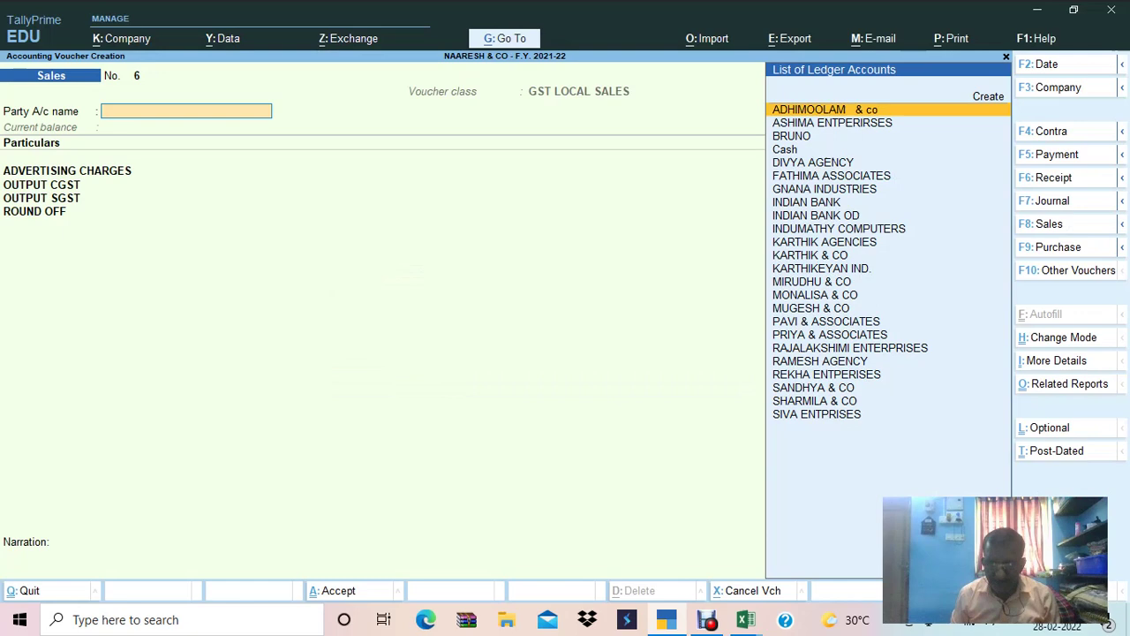
key(Down)
key(Down)
key(Down)
key(Down)
key(Down)
key(Down)
key(Down)
key(Down)
key(Down)
key(Down)
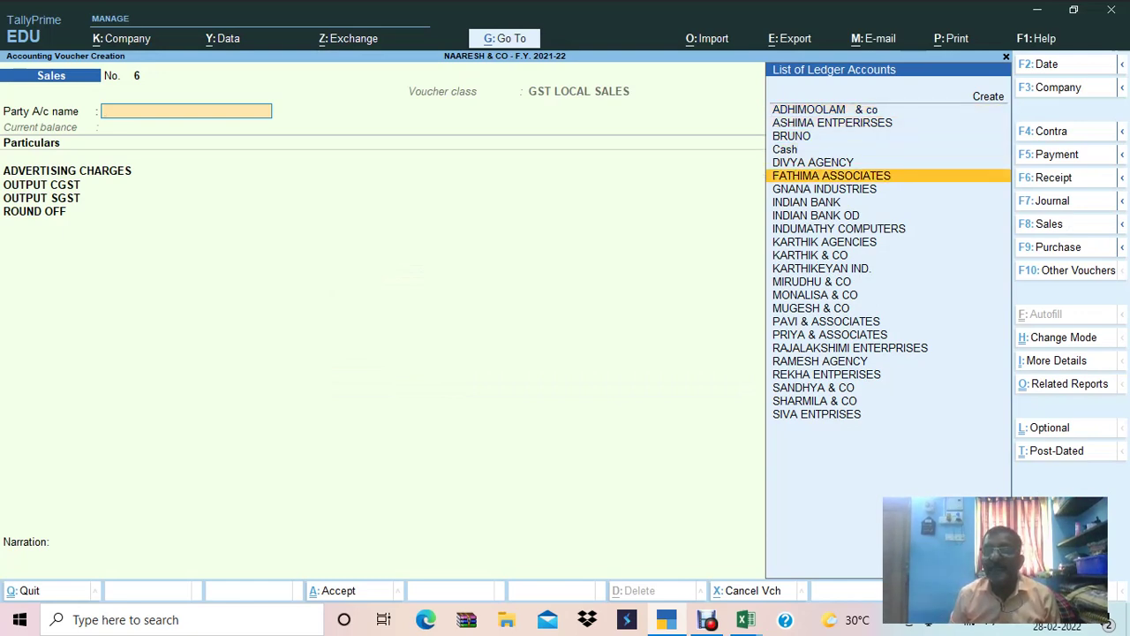
key(alt+Tab)
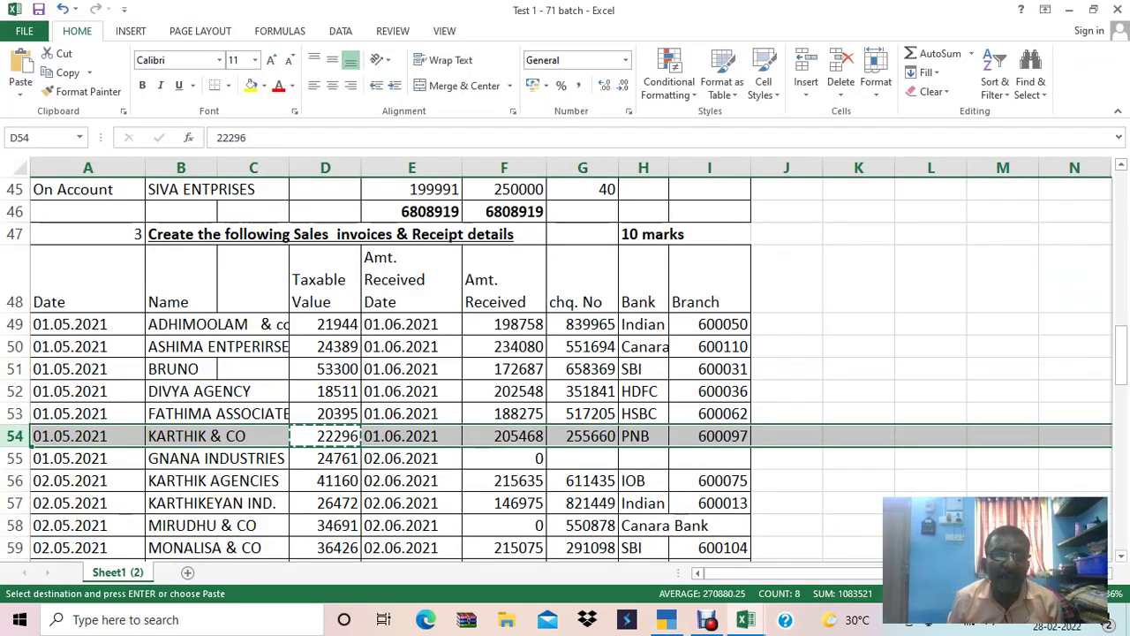
key(alt+Tab)
key(Down)
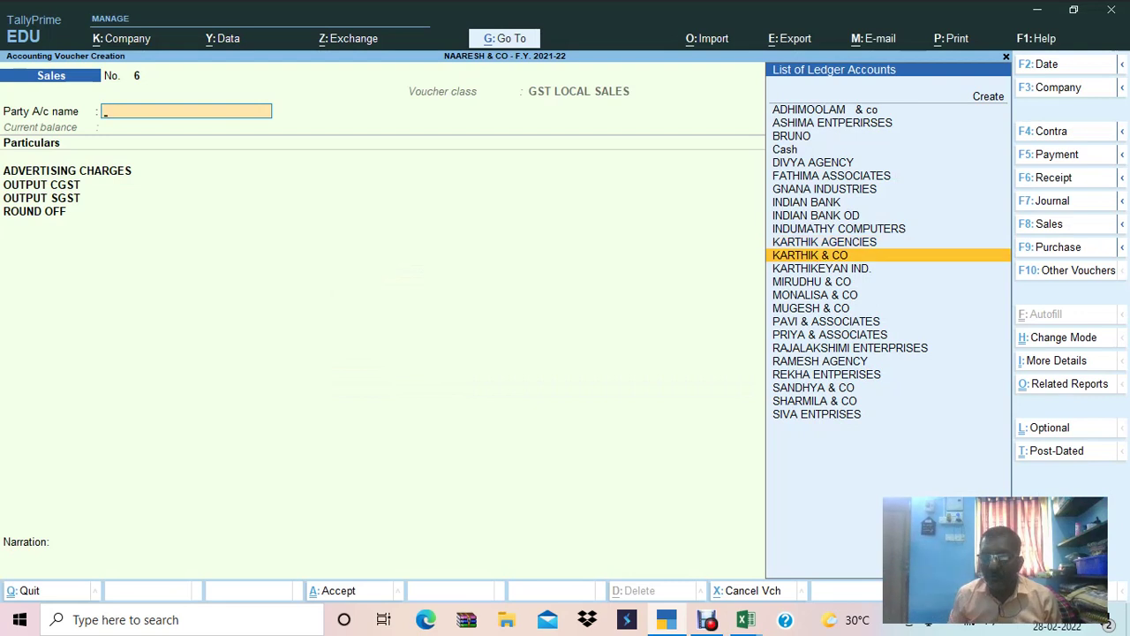
key(Return)
key(Return)
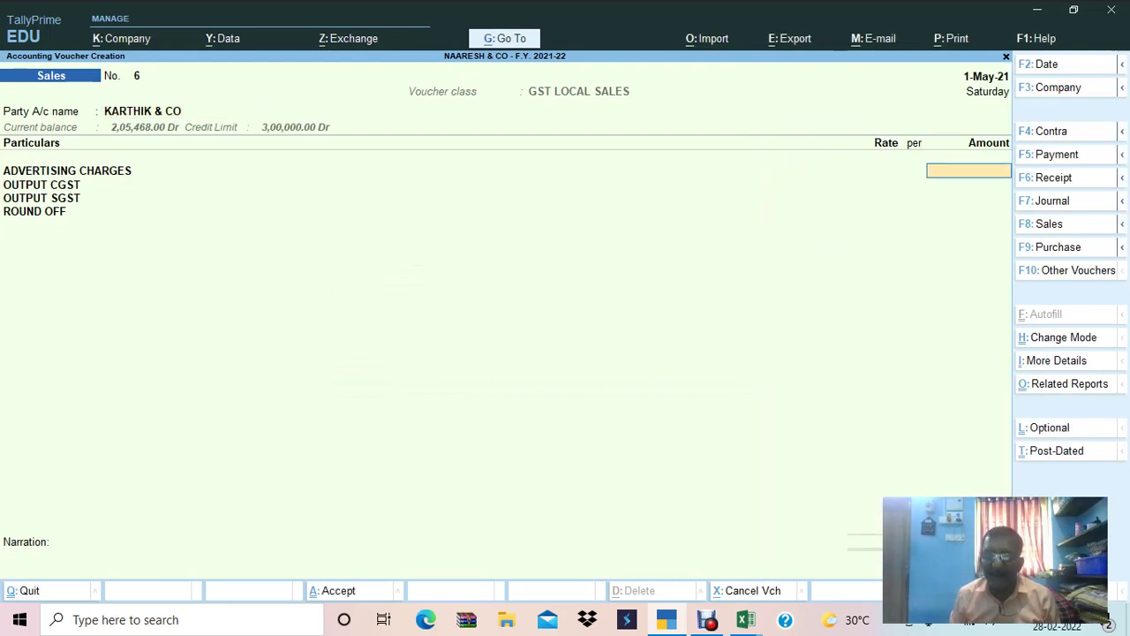
key(ctrl+alt+v)
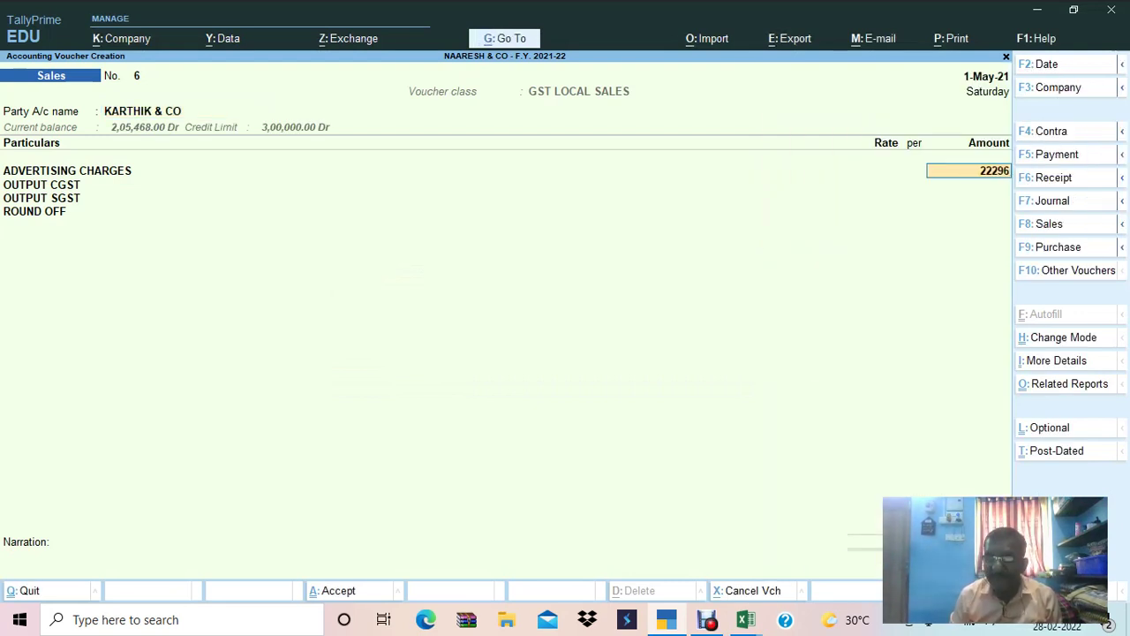
key(ctrl+a)
Copy the next party name, GNANA INDUSTRIES, from cell B55 in Excel.
key(alt+Tab)
key(Down)
key(Left)
key(Left)
key(ctrl+c)
key(alt+Tab)
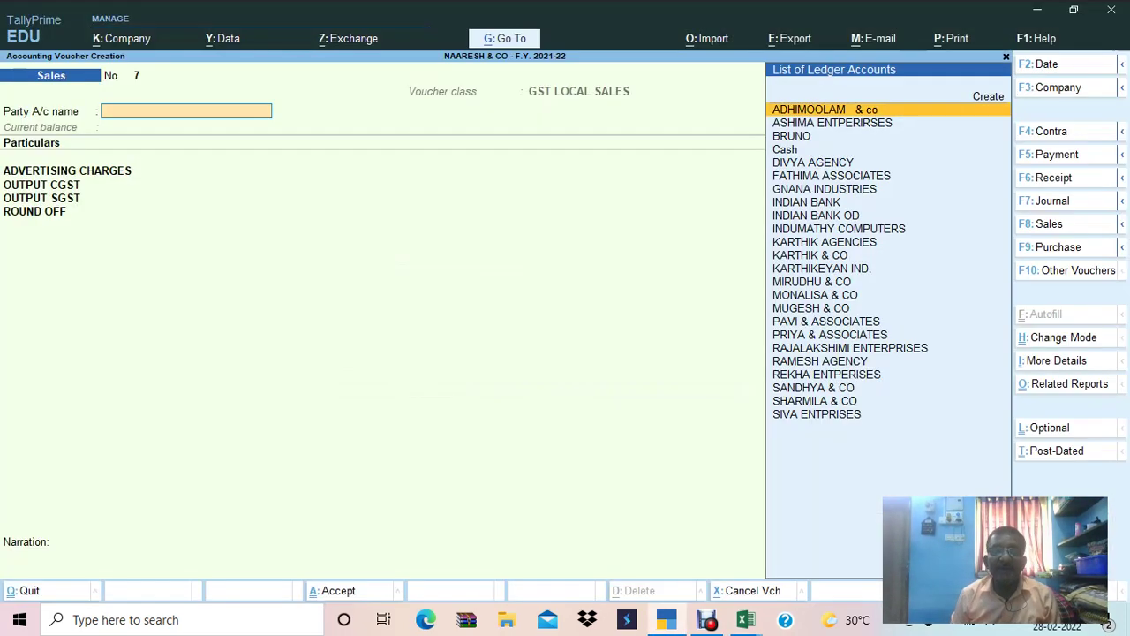
Set GNANA INDUSTRIES as party, enter 24,761 advertising charges from row 55, and save voucher 7.
text(GNA)
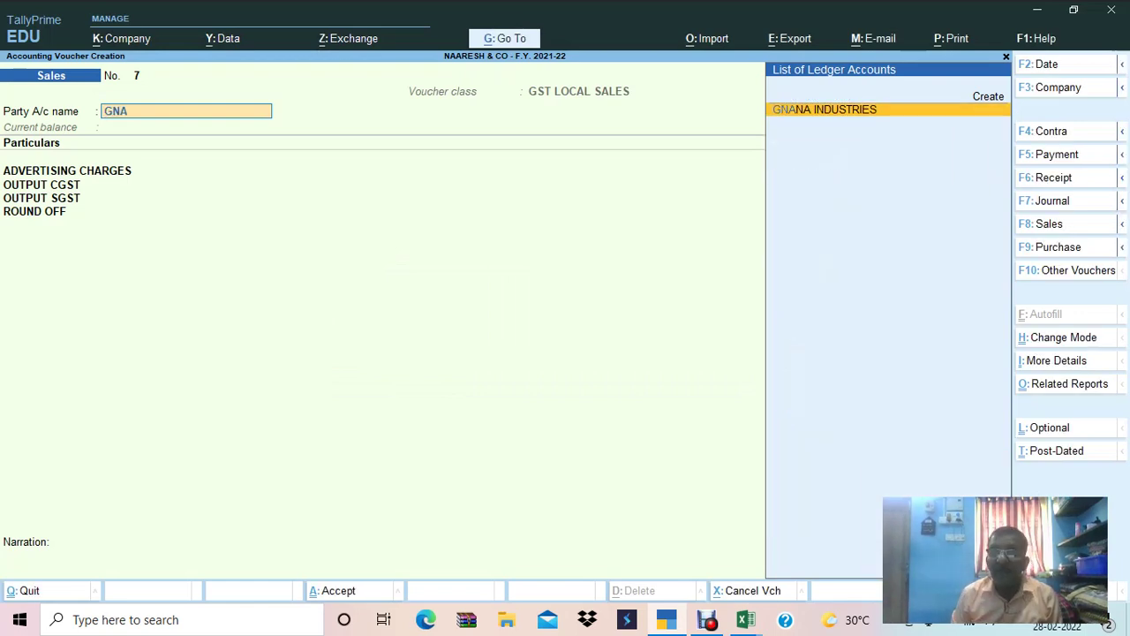
key(Return)
key(Return)
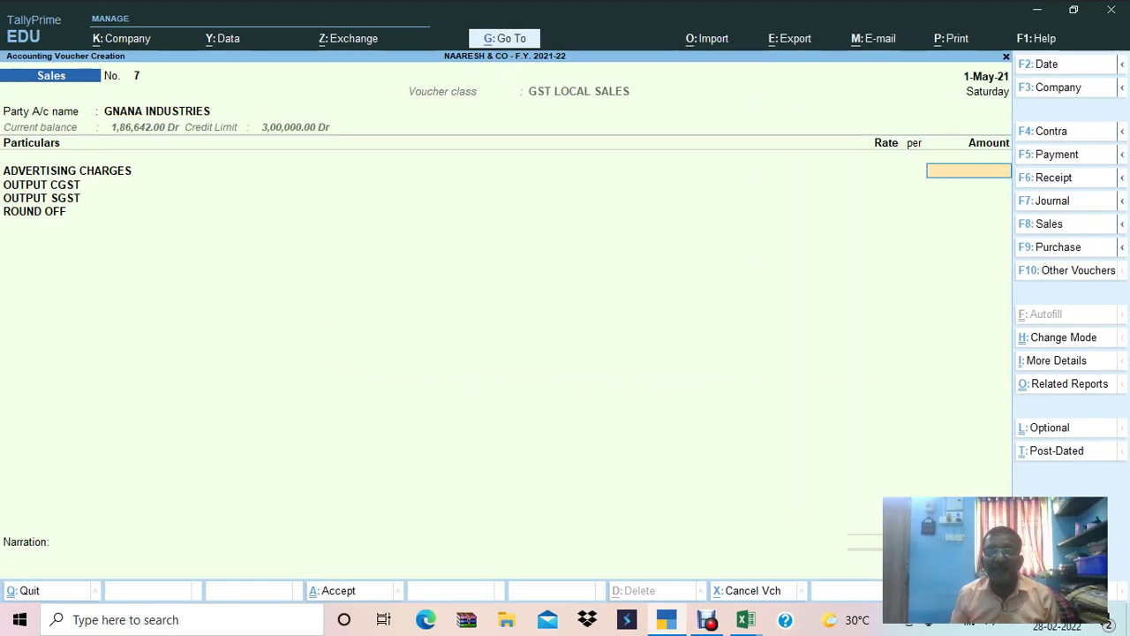
key(alt+Tab)
key(Right)
key(Right)
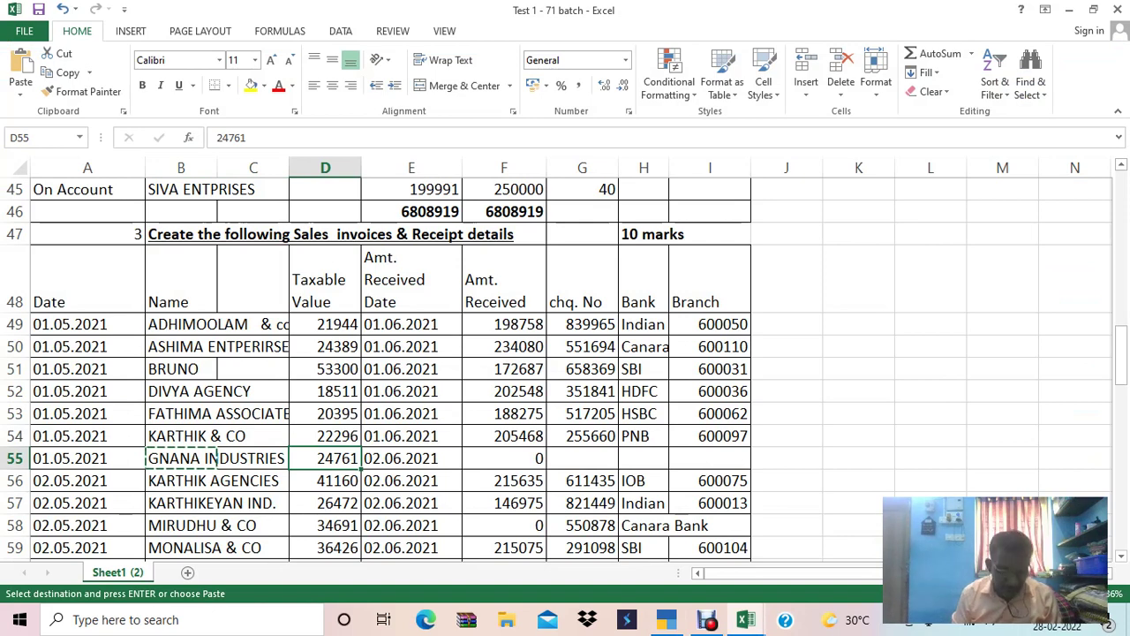
key(ctrl+c)
key(shift+space)
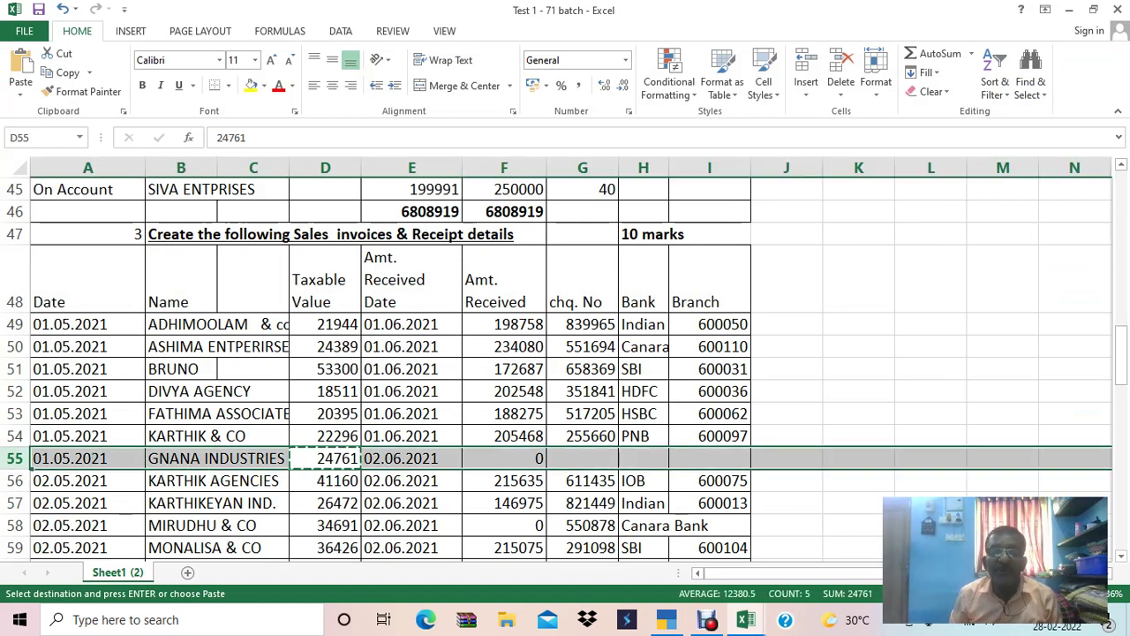
key(alt+Tab)
text(24761)
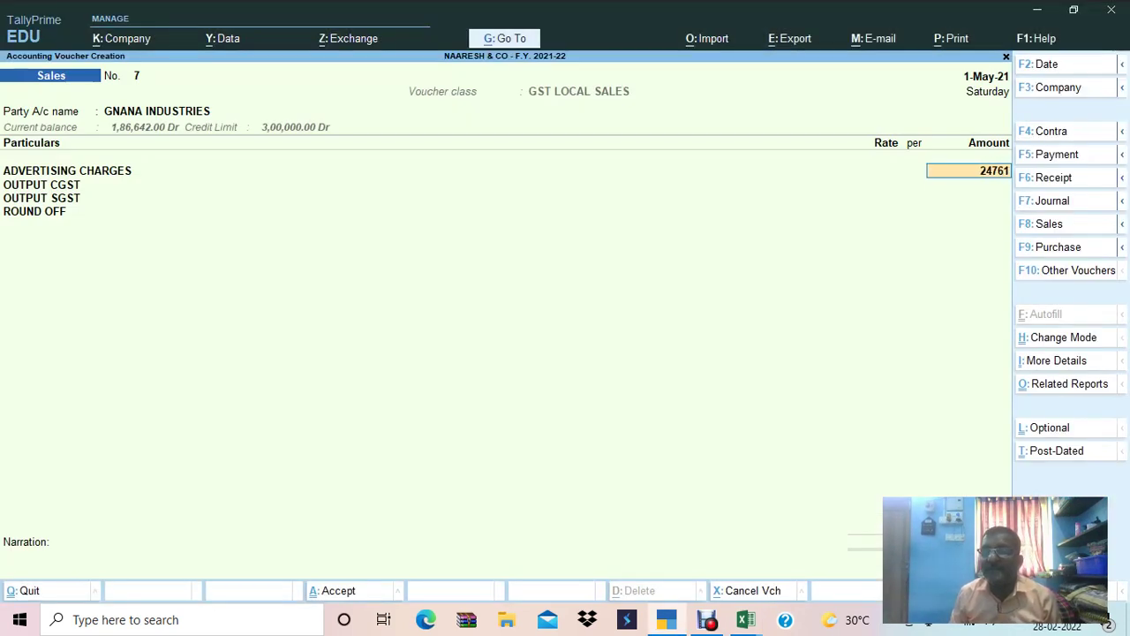
key(Return)
key(ctrl+a)
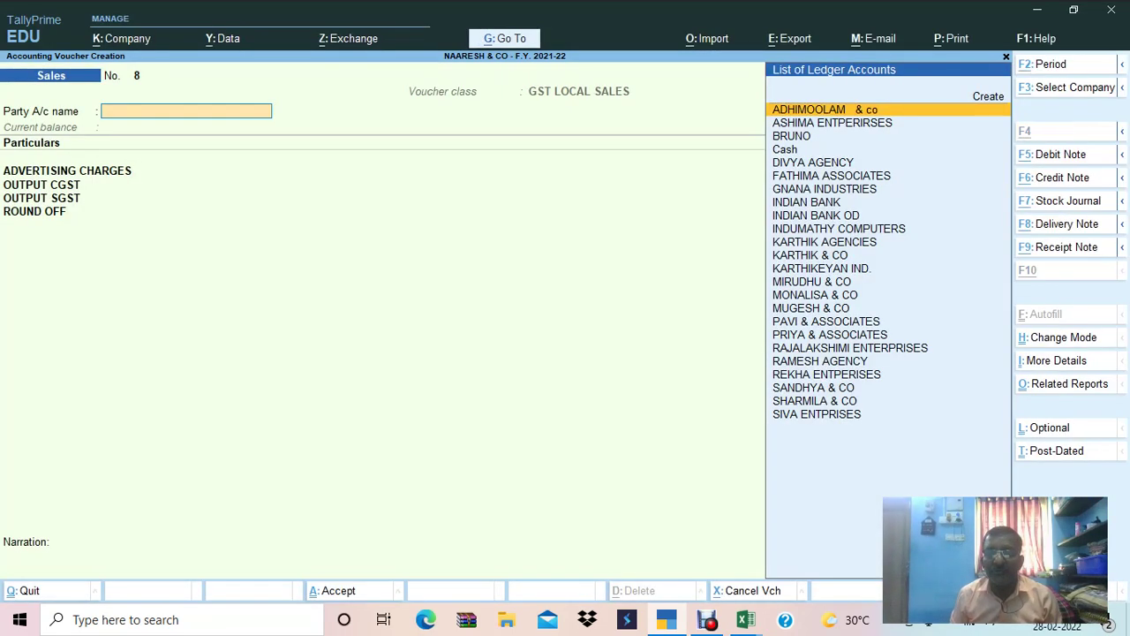
Check row 56 in Excel and set the new voucher's date to 2-May-21.
key(alt+Tab)
key(Down)
key(Left)
click(181, 480)
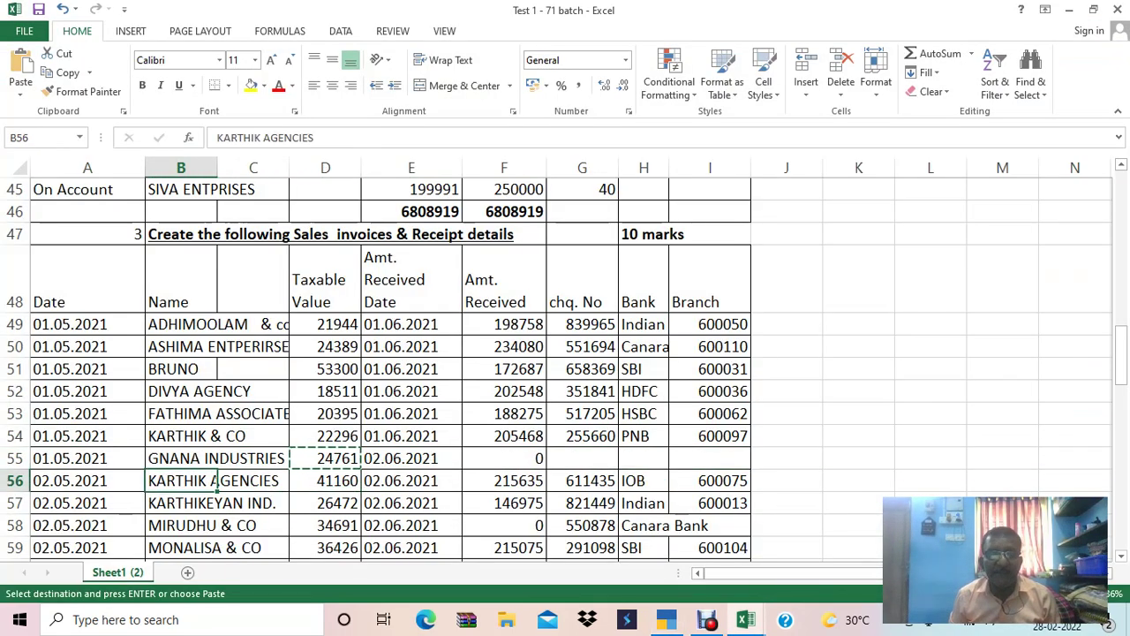
key(Left)
key(shift+space)
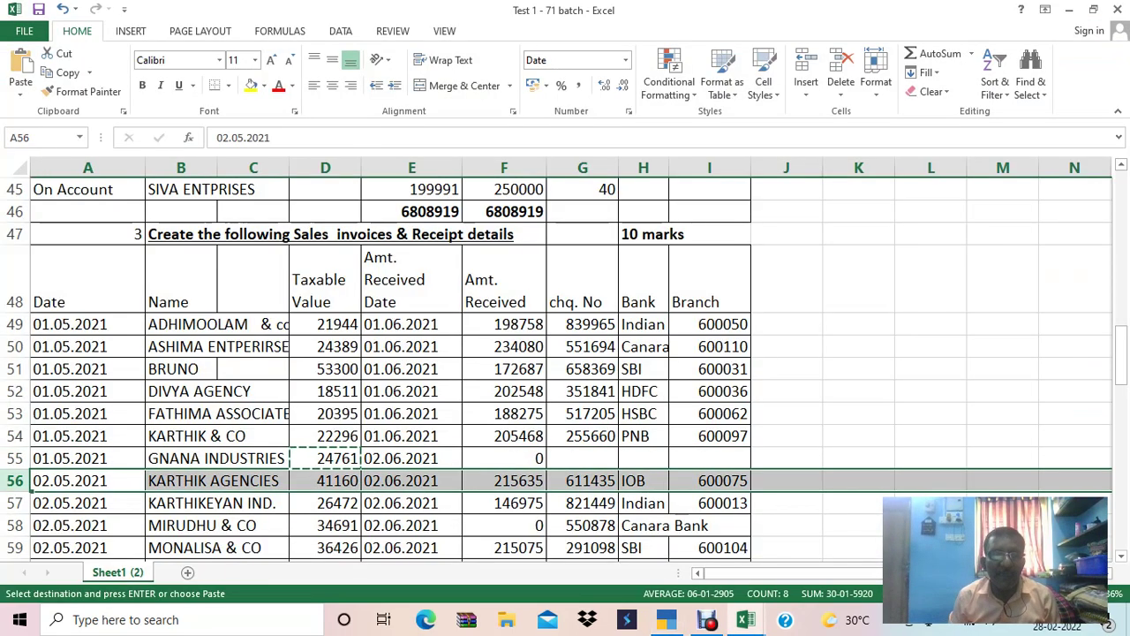
key(alt+Tab)
key(F2)
text(2.5)
key(Return)
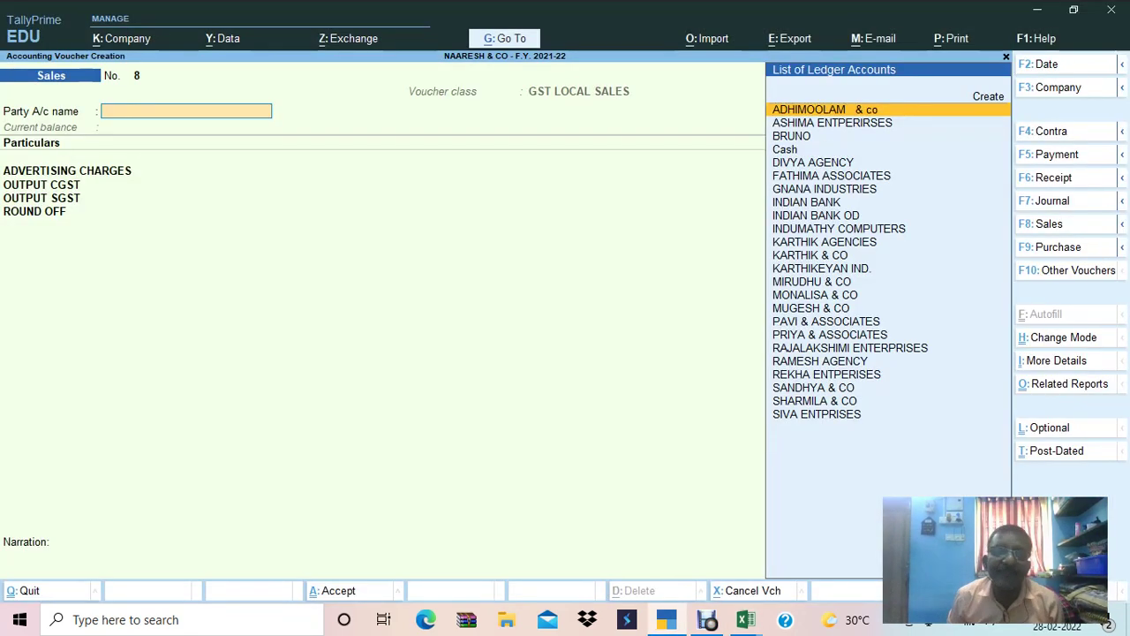
Choose KARTHIK AGENCIES as the party and dismiss the outstanding-bills warning.
key(alt+Tab)
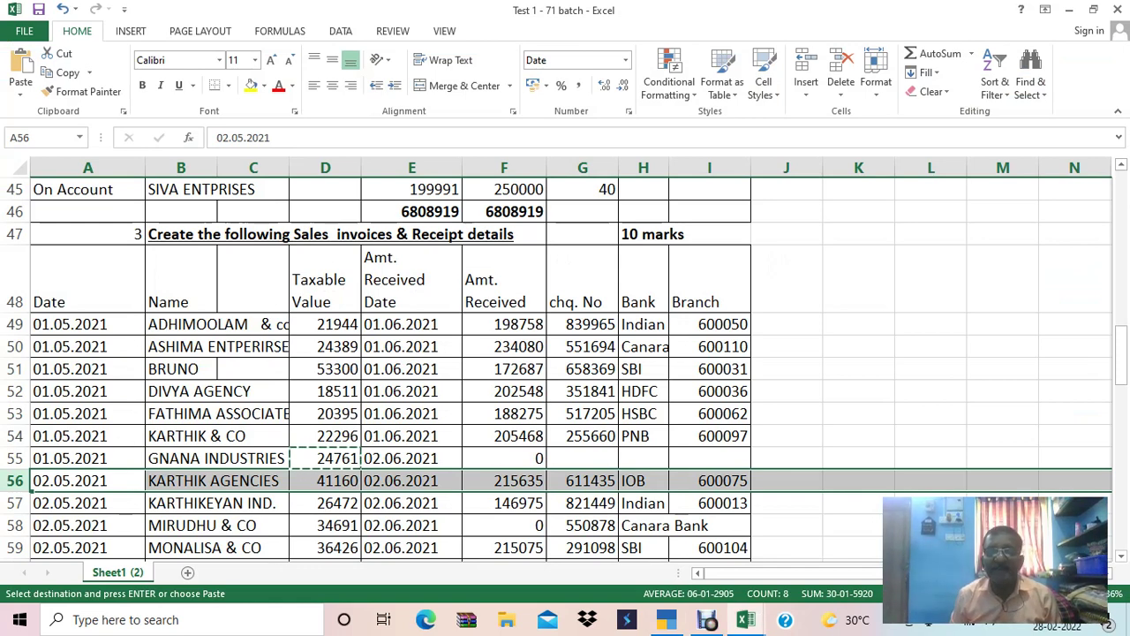
key(alt+Tab)
key(Down)
key(Down)
key(Down)
key(Down)
key(Down)
key(Down)
key(Down)
key(Down)
key(Down)
key(Down)
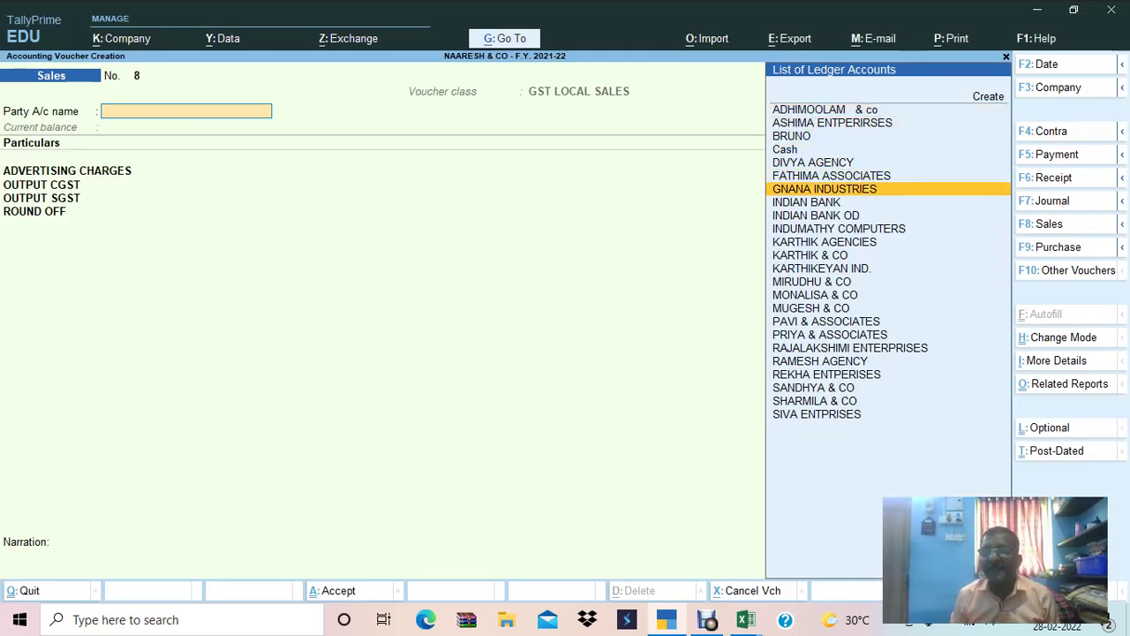
key(Return)
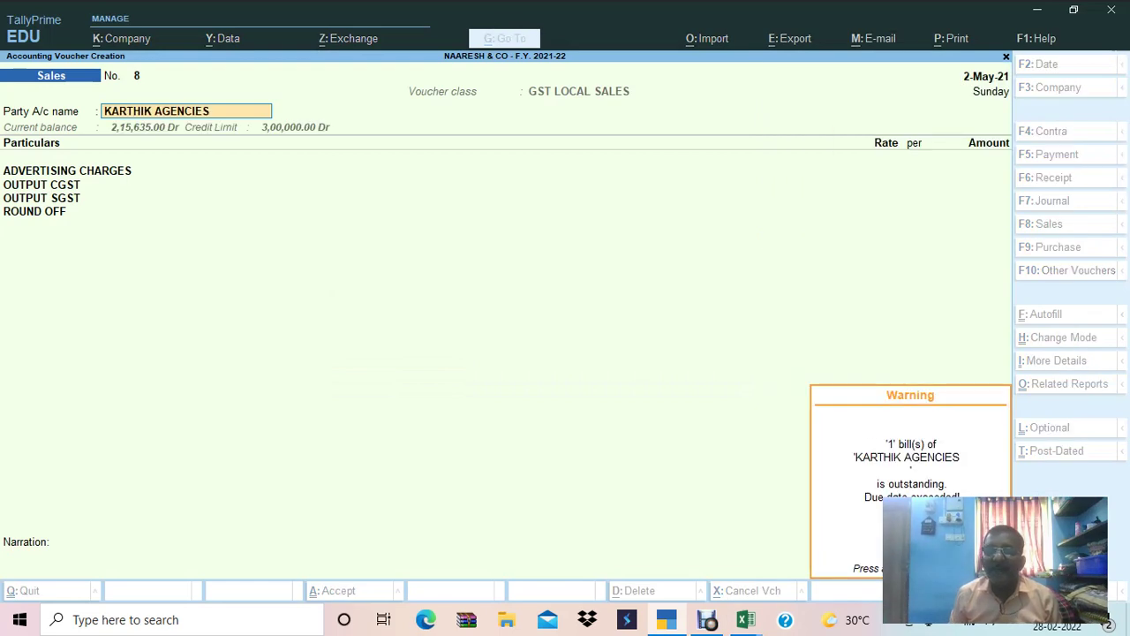
key(Return)
Return to the spreadsheet and bring up the Book1 steps checklist.
key(alt+Tab)
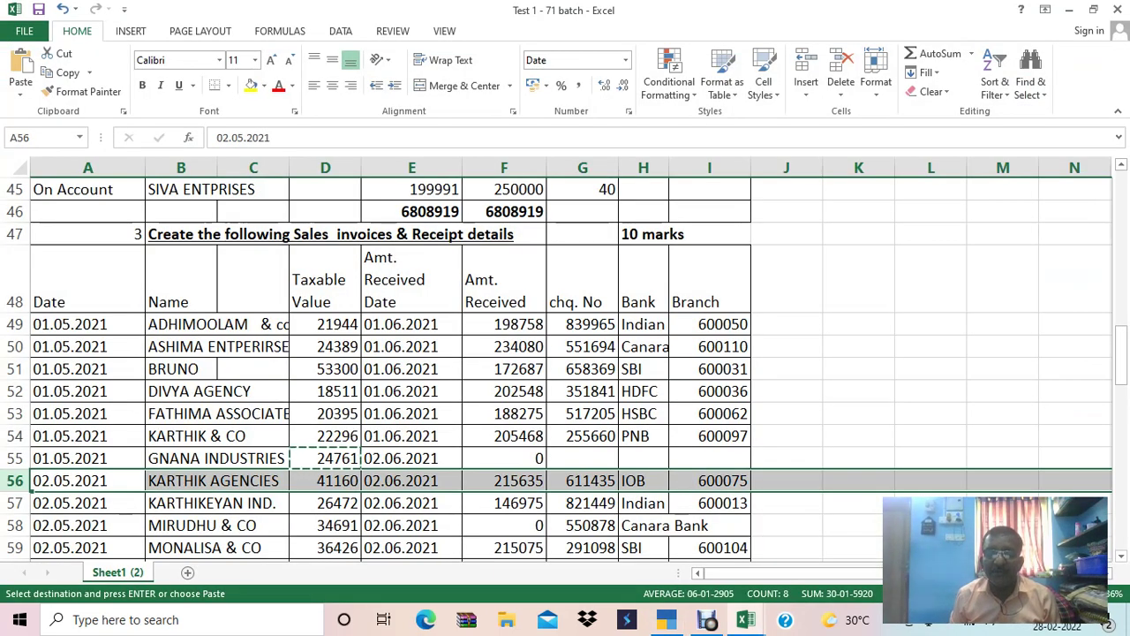
key(Up)
key(Right)
key(Right)
key(Right)
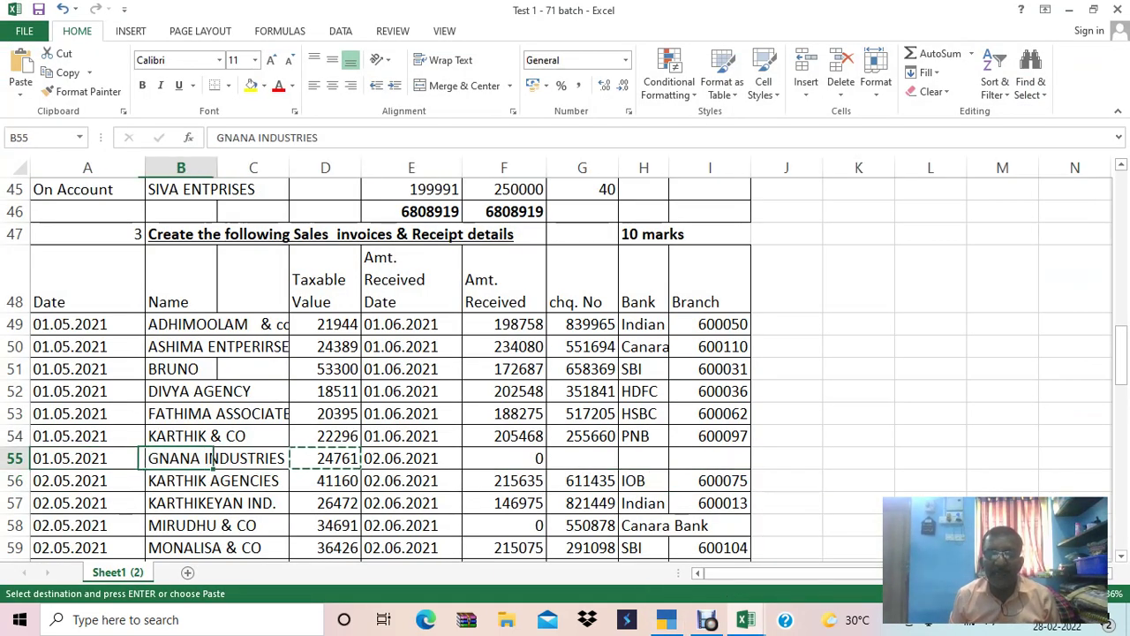
key(ctrl+Tab)
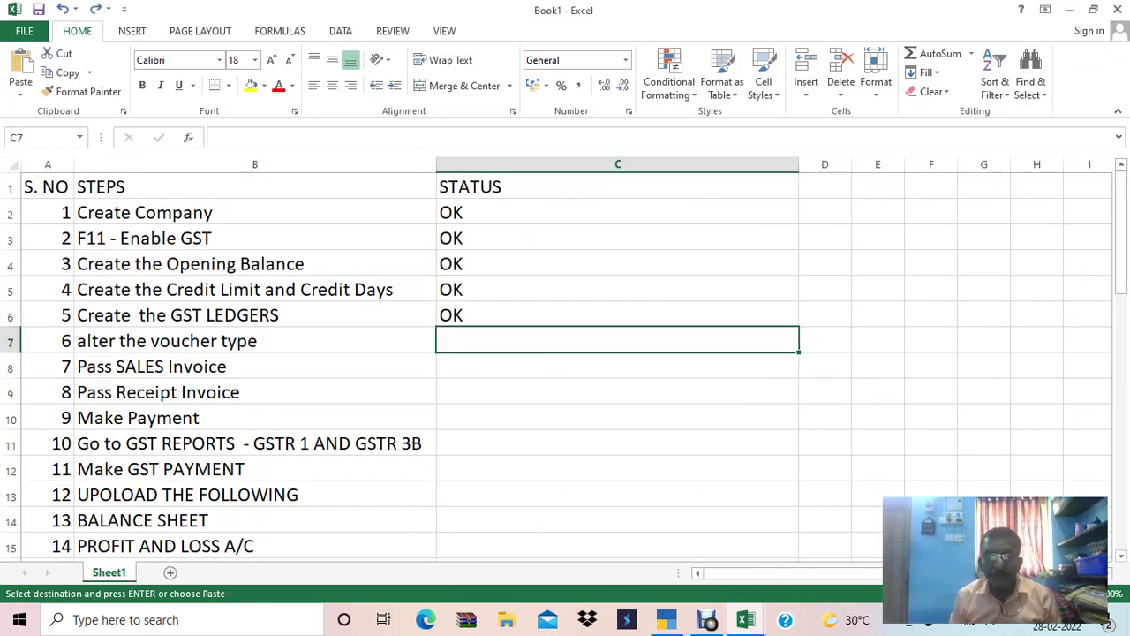
Undo the last Book1 checklist edit, then review row 55 (taxable value 24761) in Test 1 - 71 batch.
key(ctrl+z)
key(ctrl+z)
key(ctrl+z)
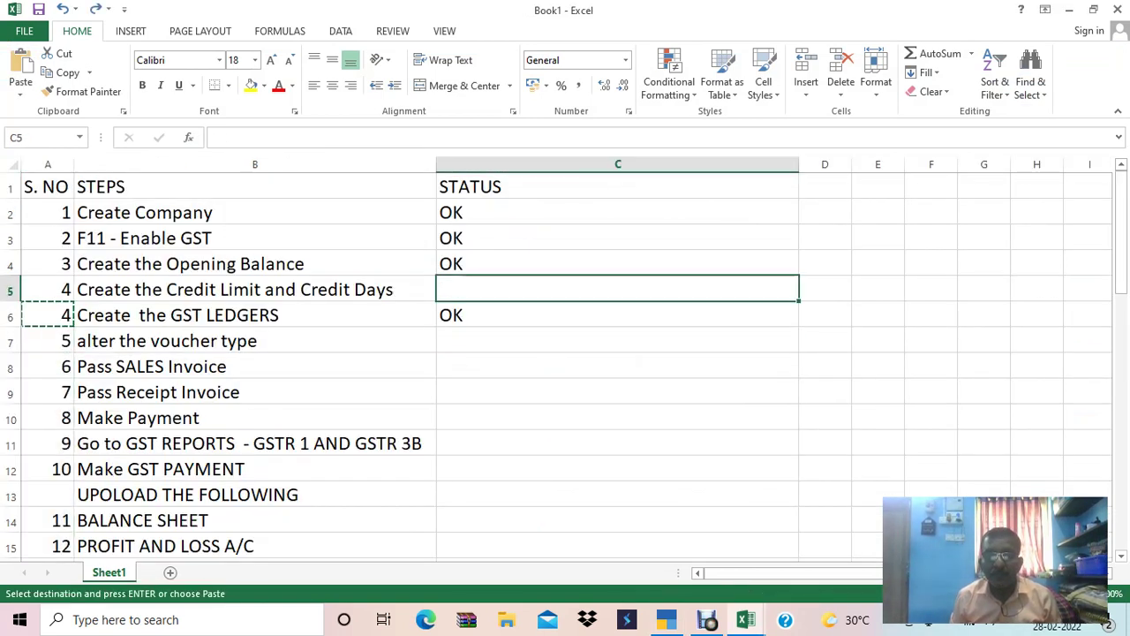
key(ctrl+Tab)
key(Down)
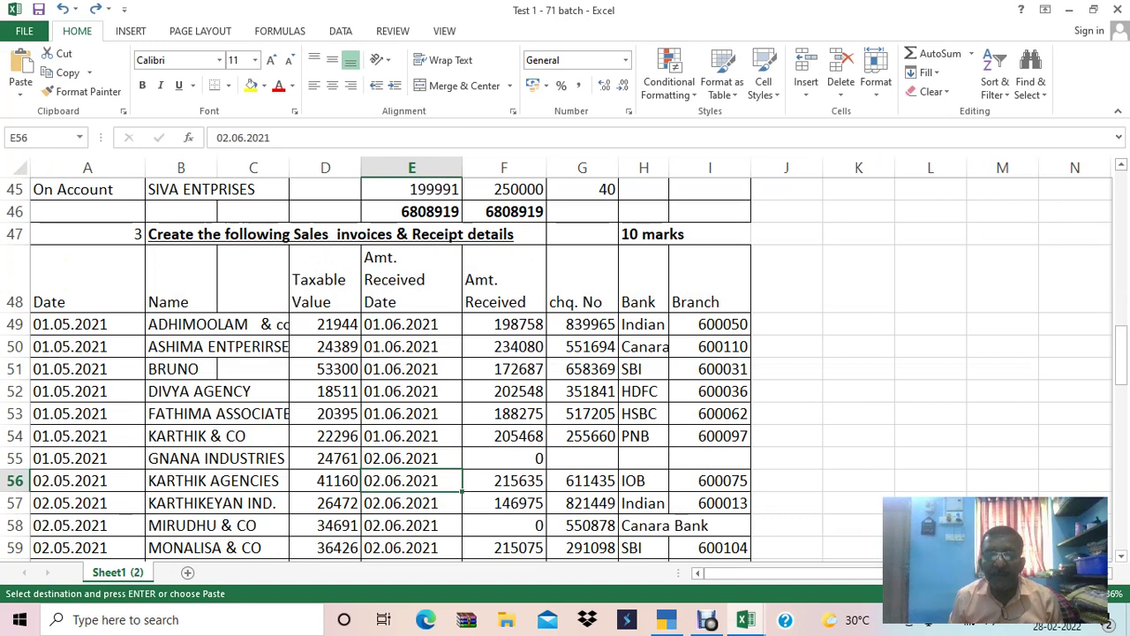
key(Right)
key(Up)
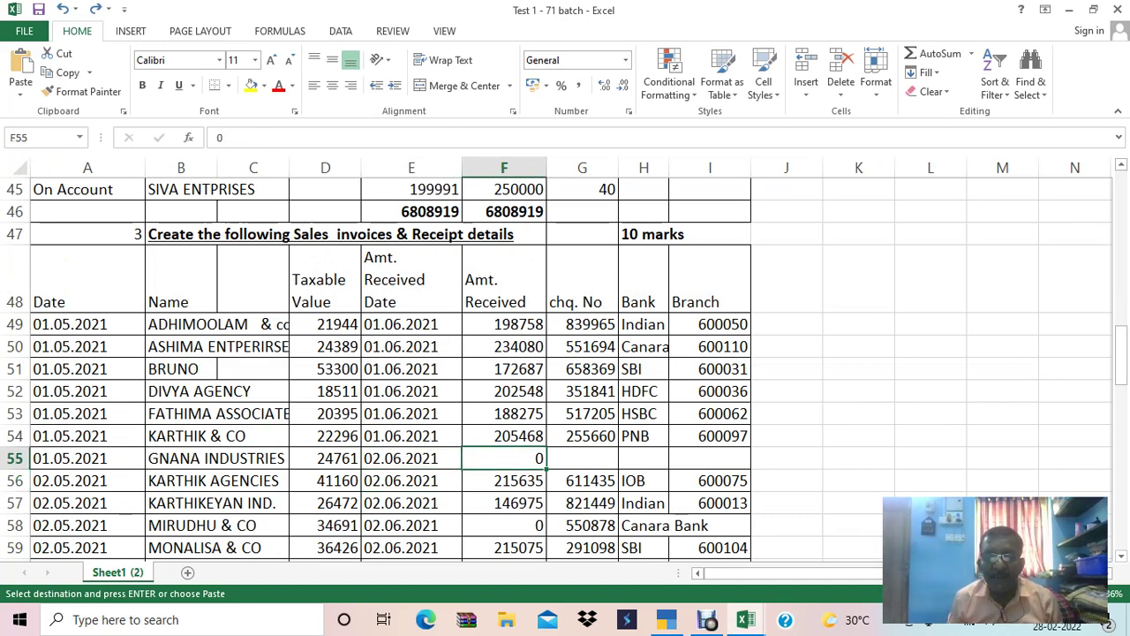
key(Left)
key(Left)
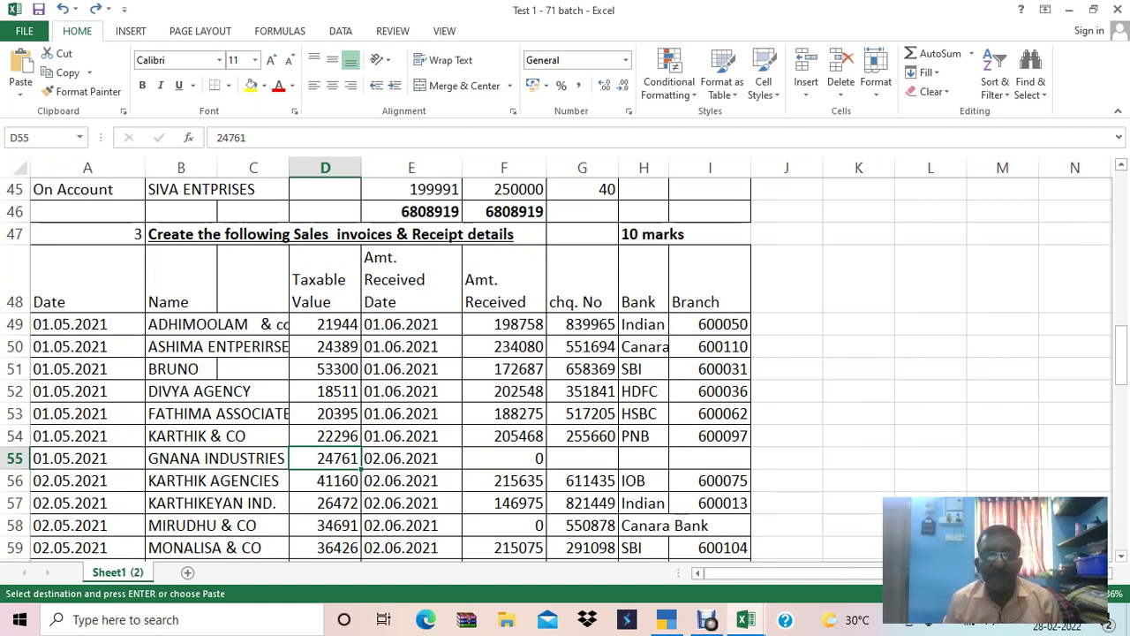
key(shift+space)
key(alt+Tab)
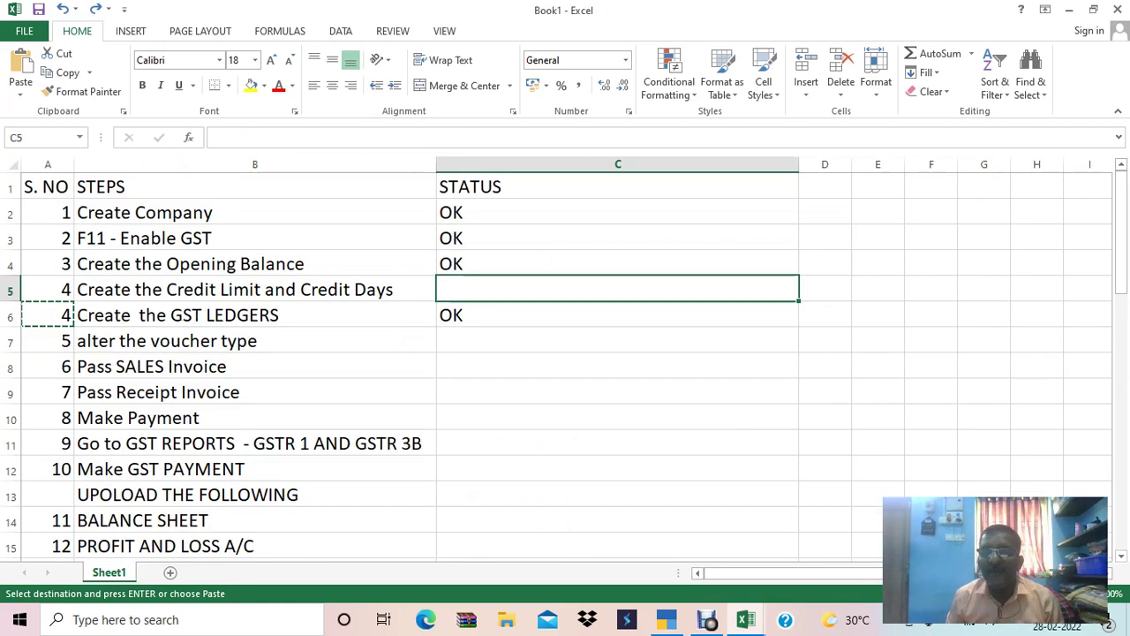
key(alt+Tab)
key(alt+Tab)
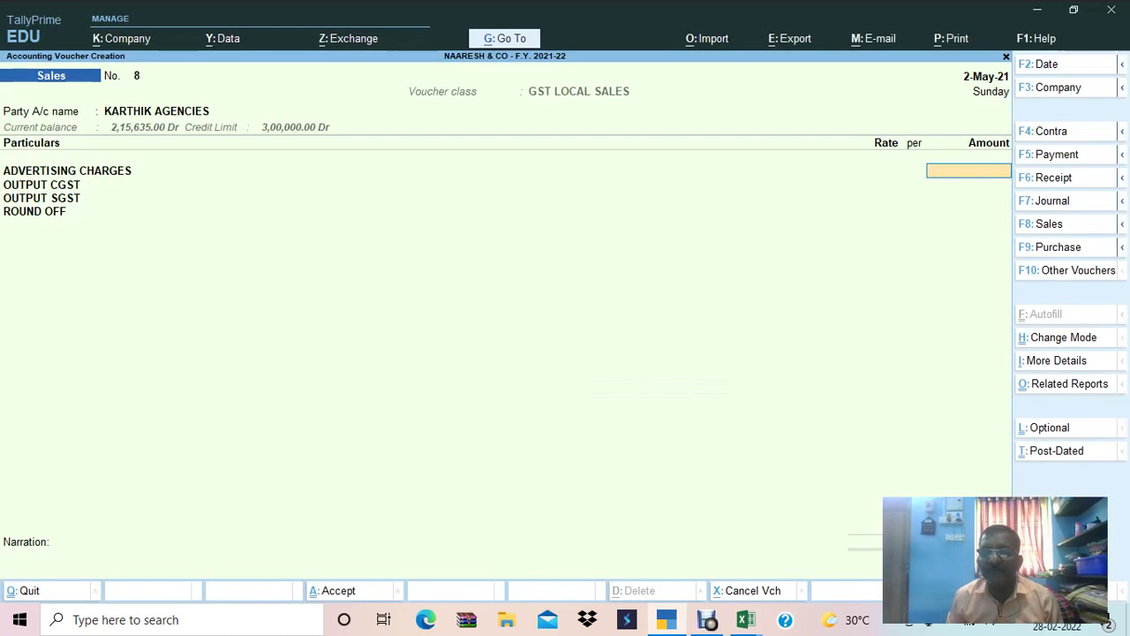
Enter 24,761 as KARTHIK AGENCIES' amount with GST and accept New Ref 8 due in 30 days.
text(24,761)
key(Return)
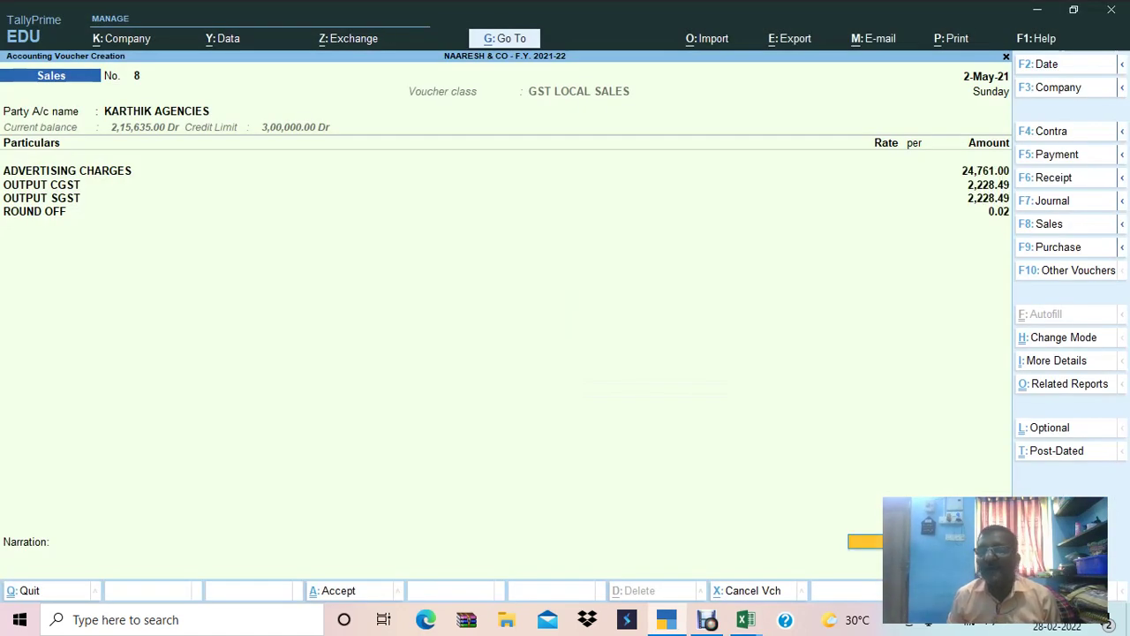
key(Return)
key(Return)
key(Return)
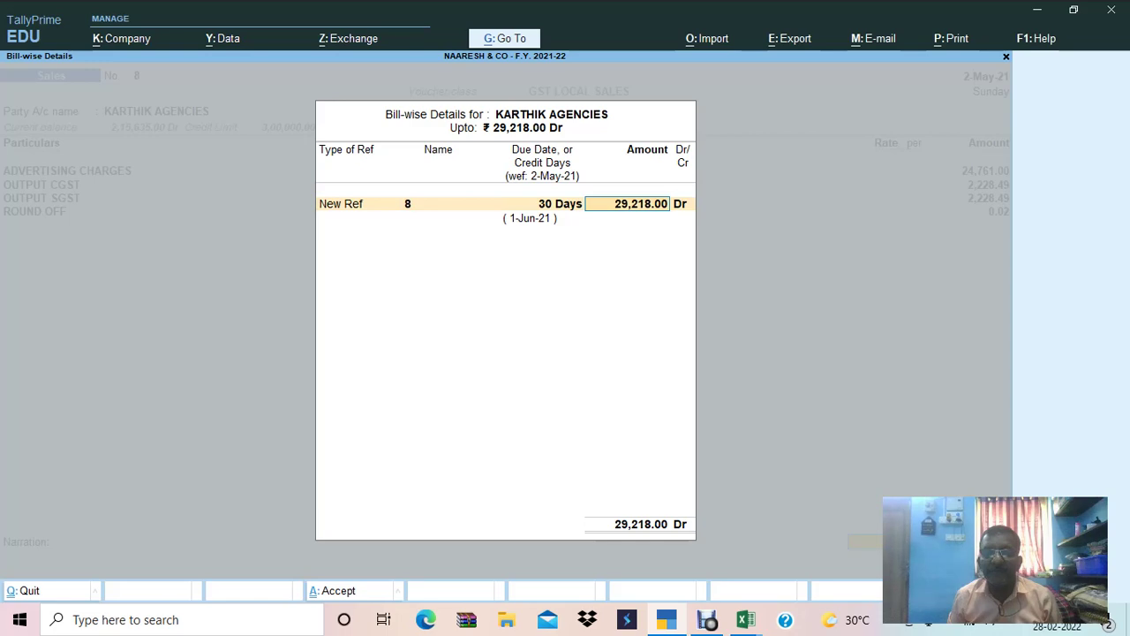
key(Return)
key(Return)
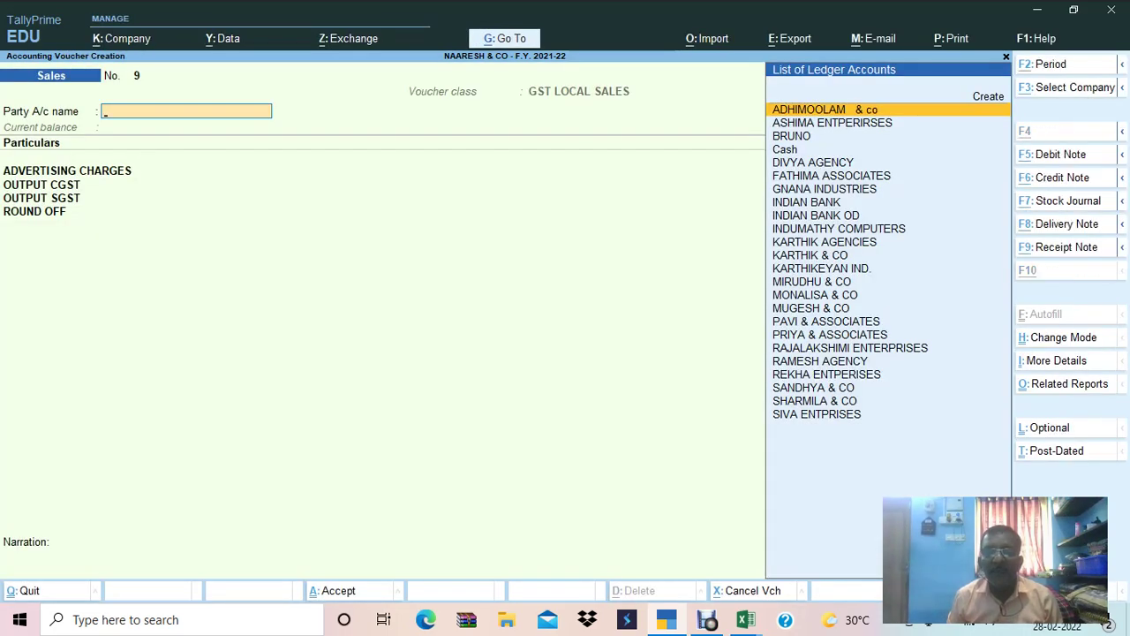
key(alt+Tab)
click(618, 314)
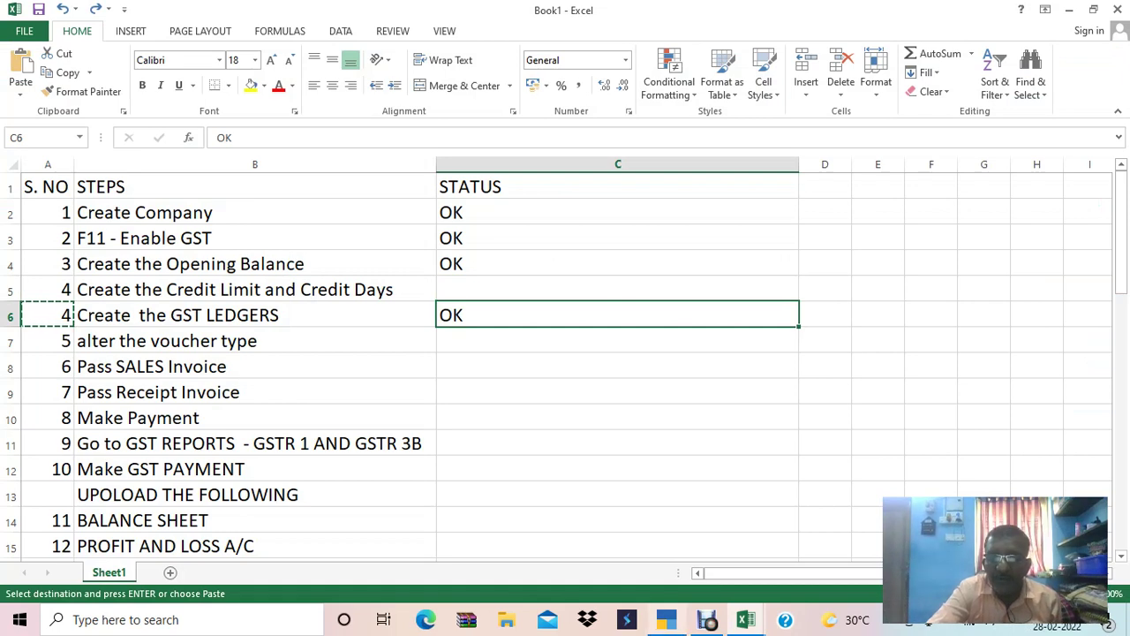
Bring the Test 1 - 71 batch workbook forward from the taskbar.
click(667, 619)
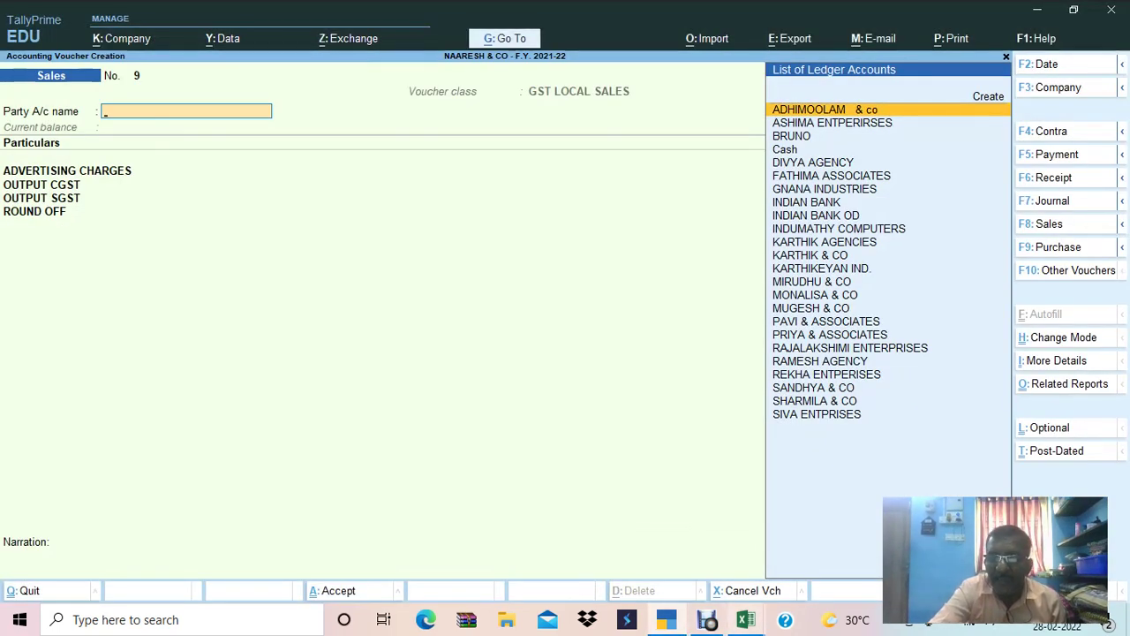
mouse_move(746, 619)
click(656, 543)
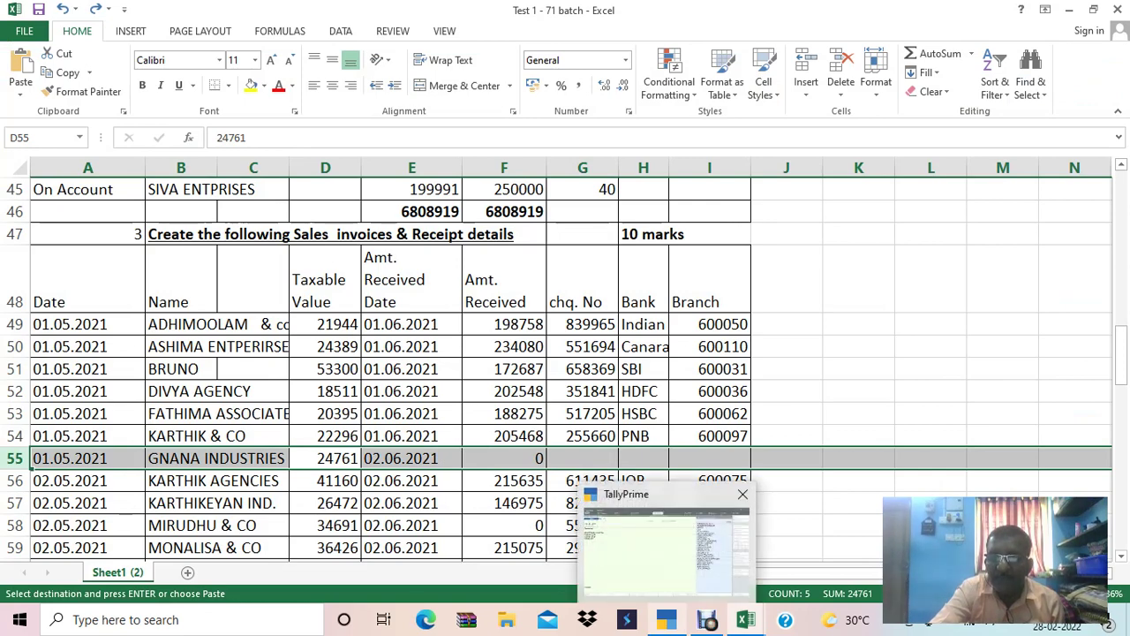
key(alt+Tab)
key(alt+Tab)
key(alt+Tab)
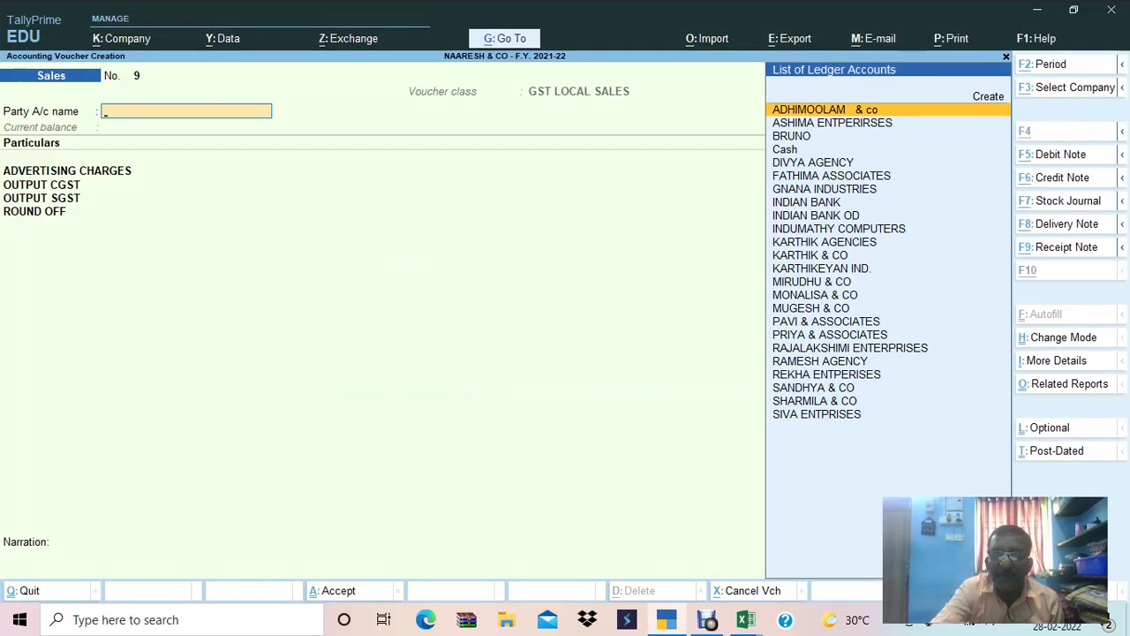
key(alt+Tab)
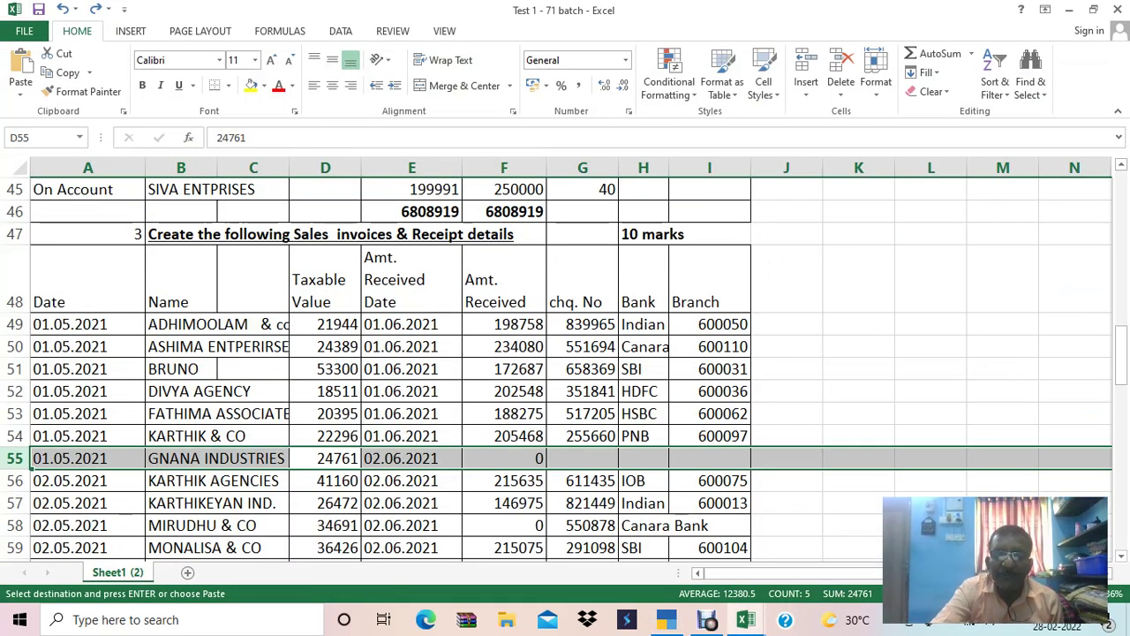
Compare KARTHIK AGENCIES' taxable value 41160 in D56 with GNANA INDUSTRIES' row 55 figures.
click(325, 480)
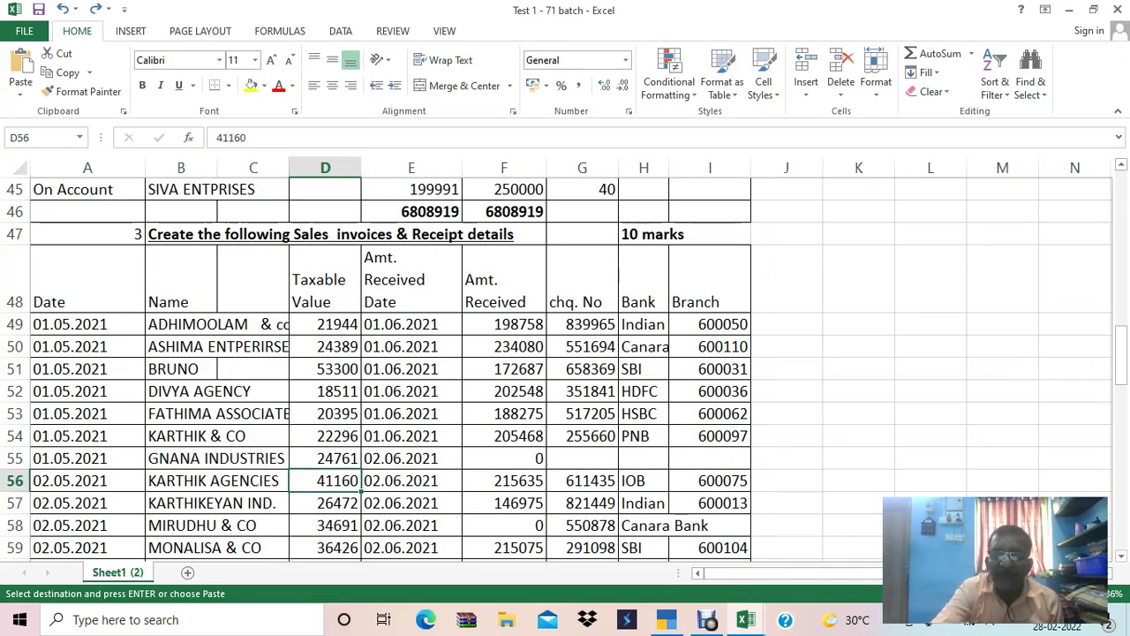
click(503, 458)
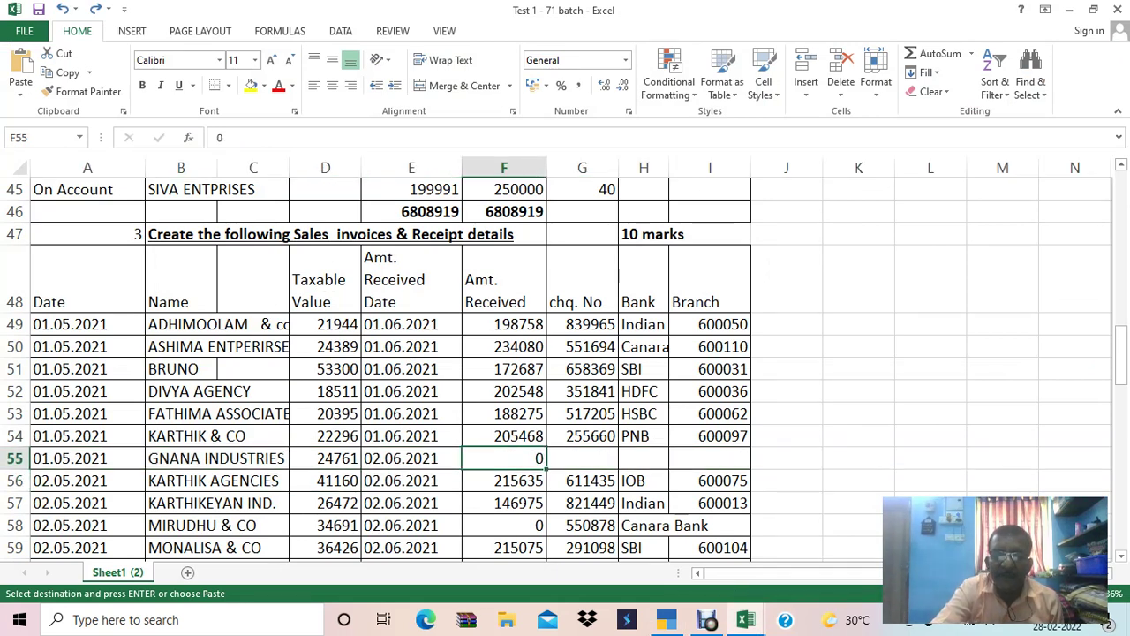
click(325, 480)
key(Right)
key(Right)
key(Up)
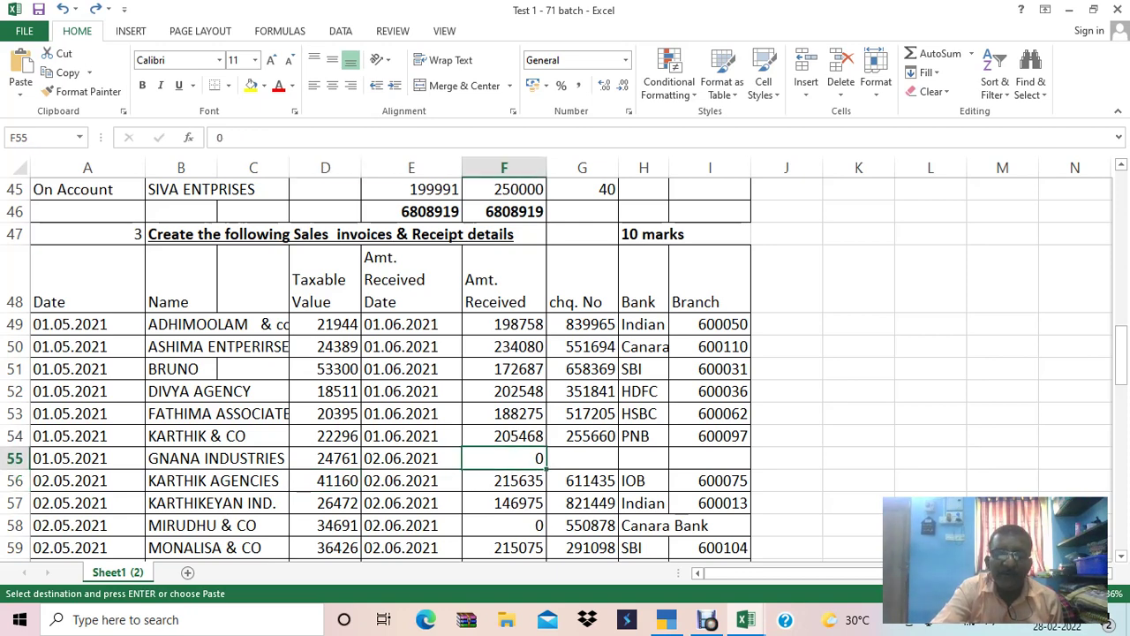
click(325, 481)
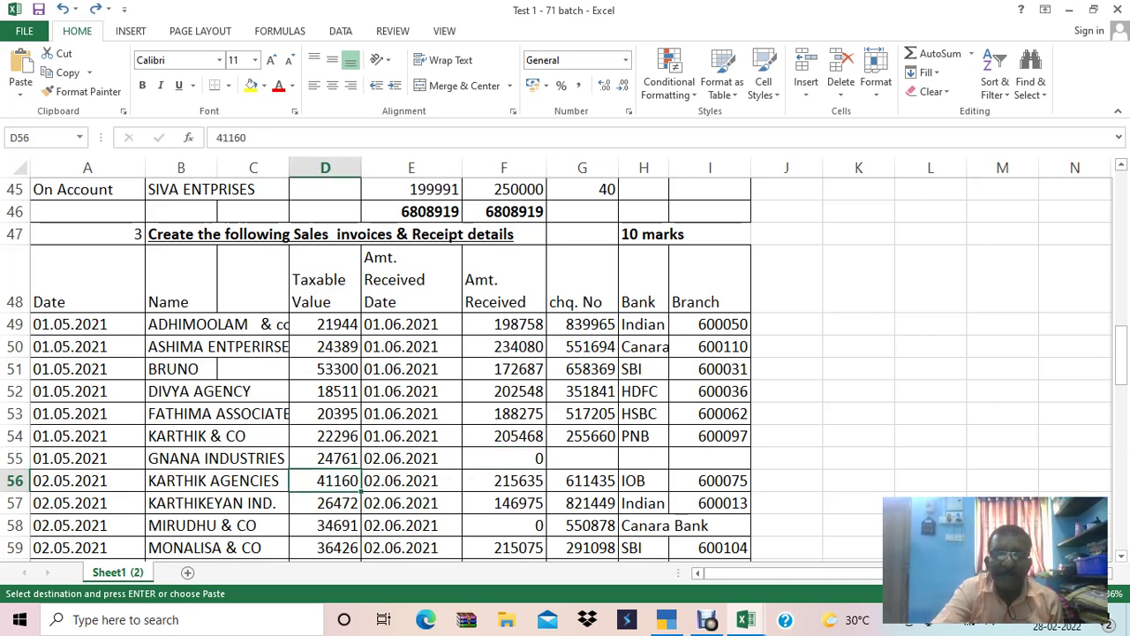
key(alt+Tab)
Reopen sales voucher No. 8 for alteration and recheck the invoice figures in Excel.
key(Page_Up)
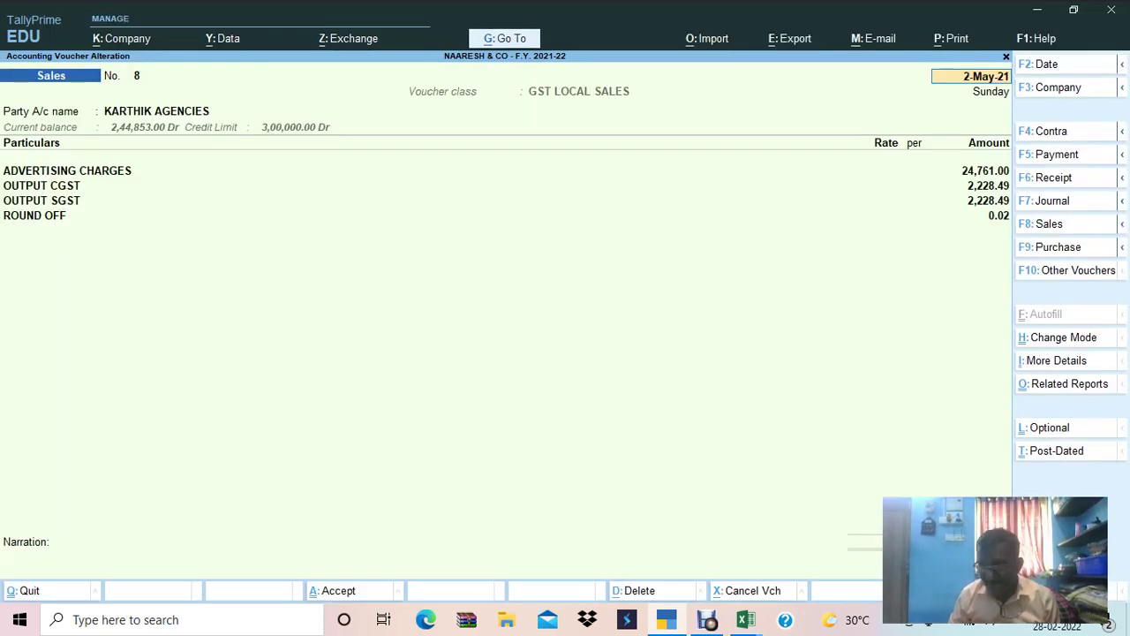
key(alt+Tab)
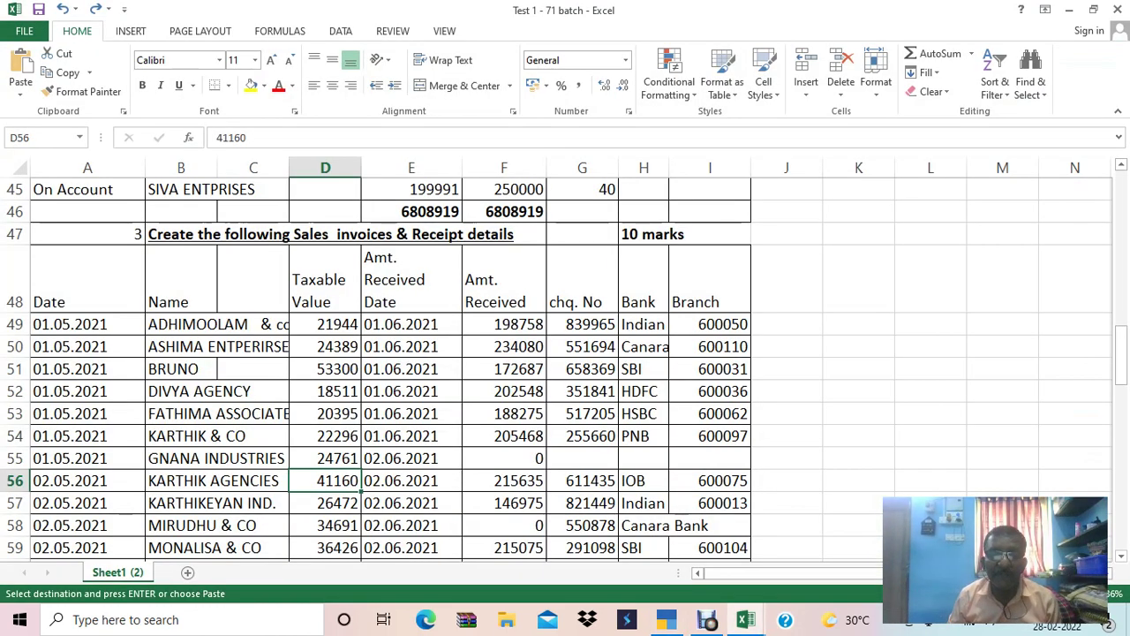
key(alt+Tab)
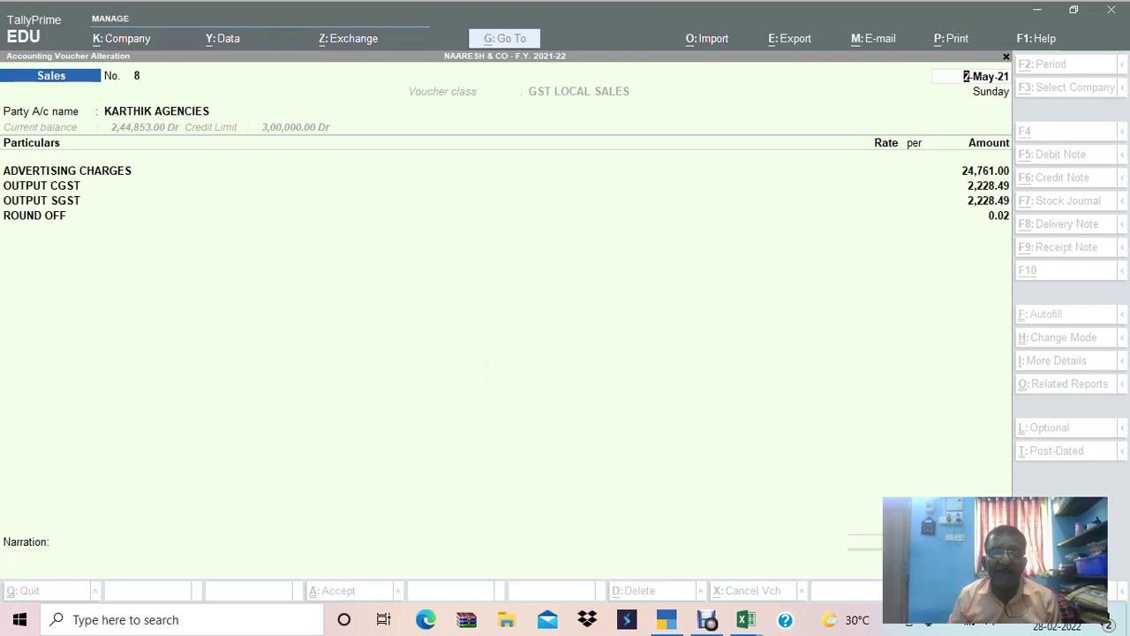
key(alt+Tab)
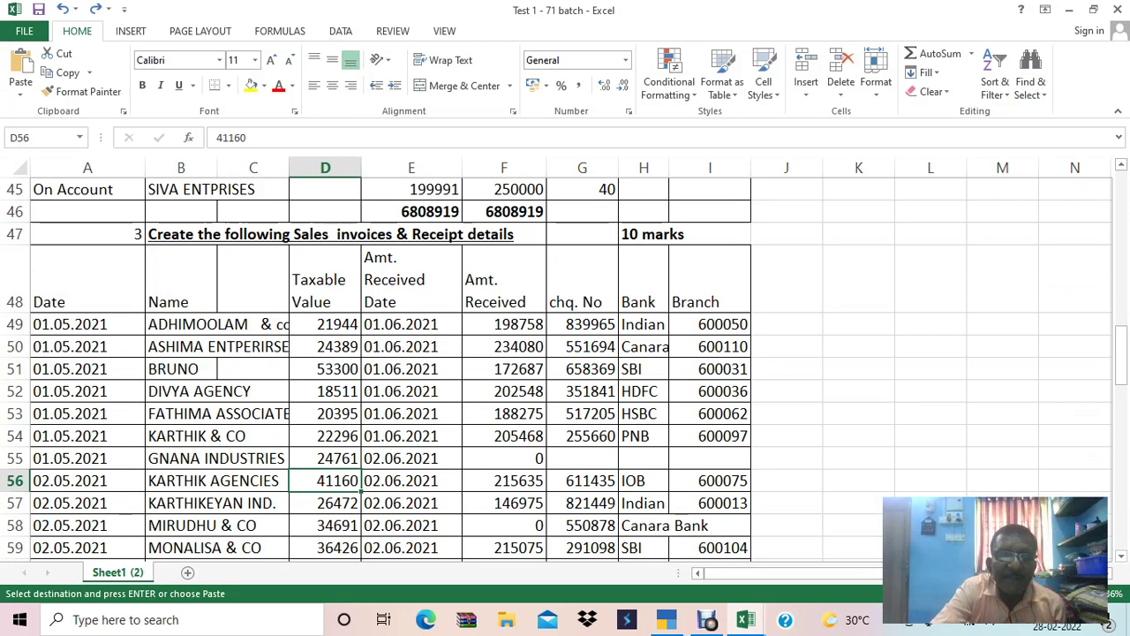
key(alt+Tab)
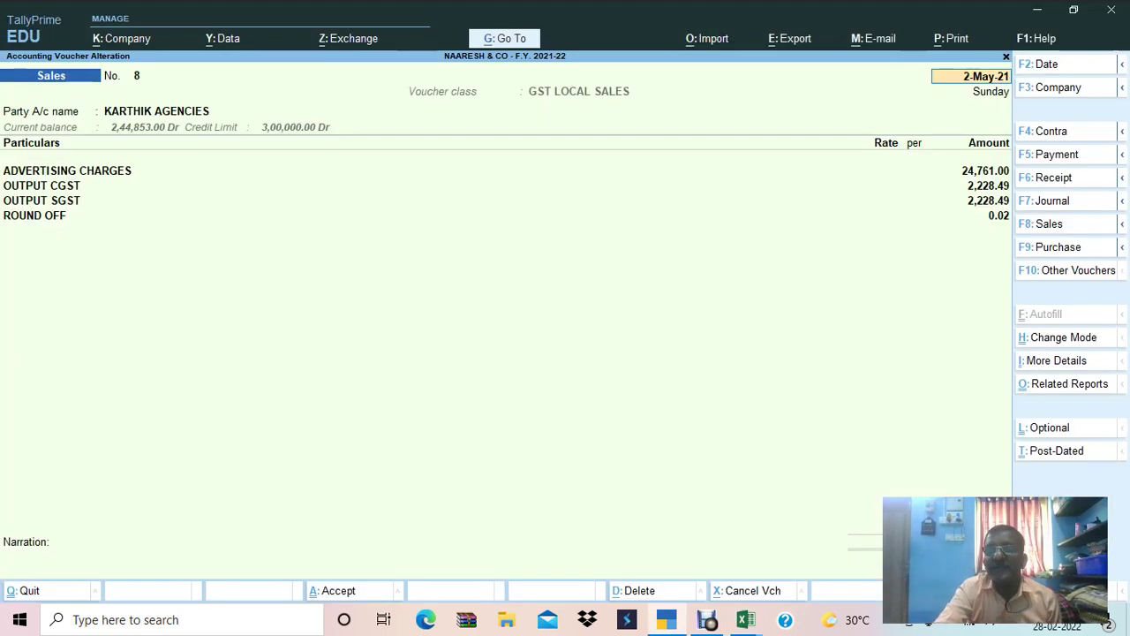
Change voucher 8's advertising charges for KARTHIK AGENCIES to 41,160 and save it.
click(186, 110)
key(Return)
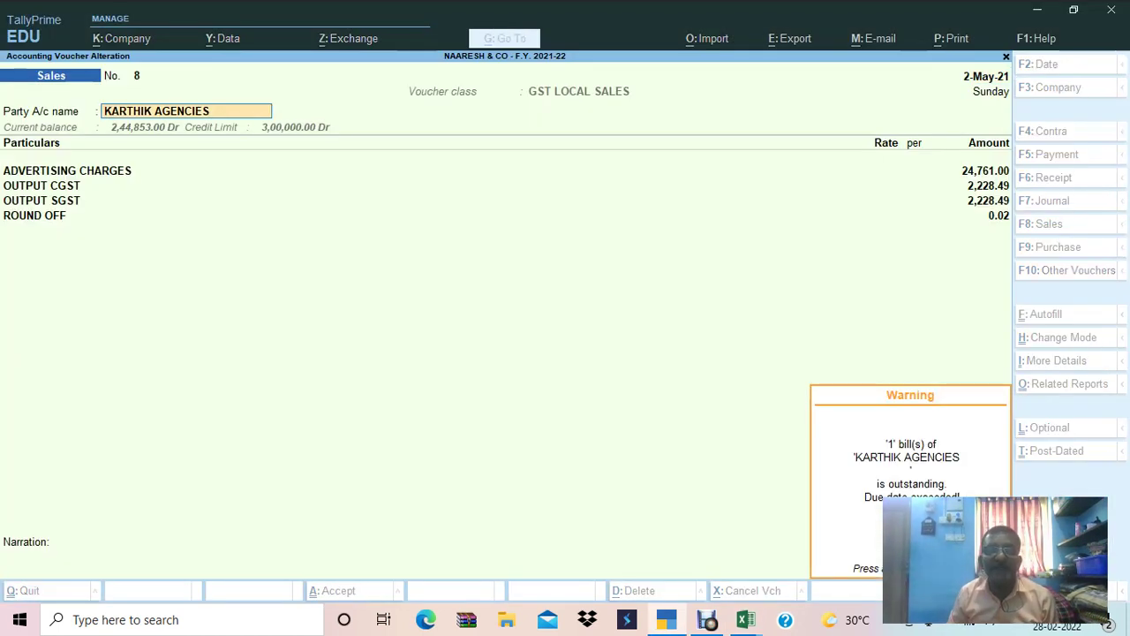
key(Return)
key(Return)
text(41,160)
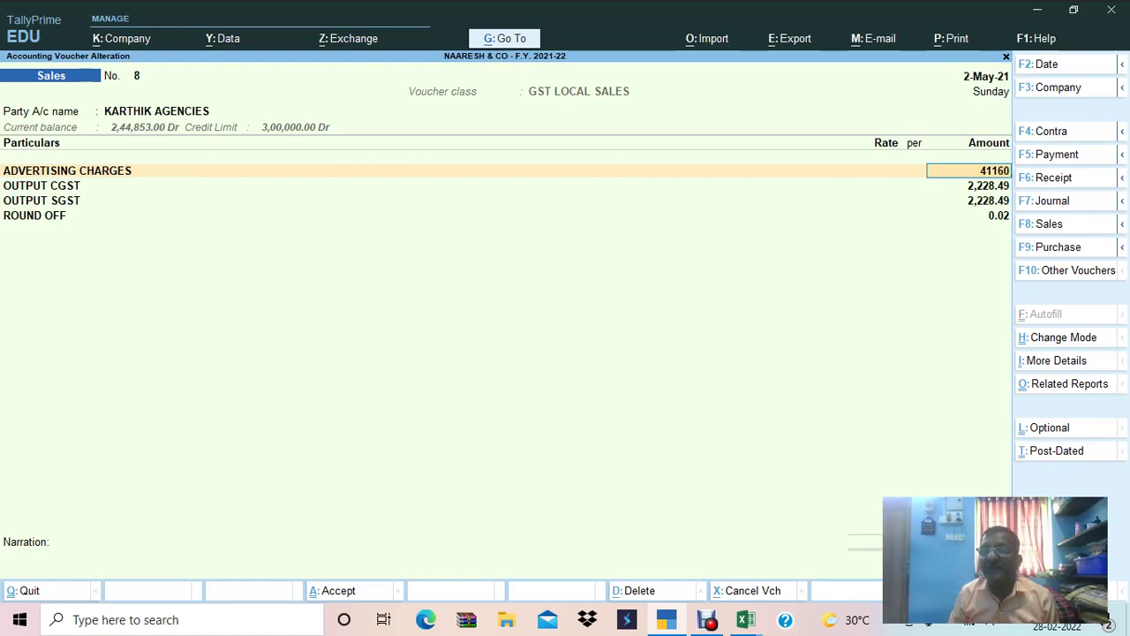
key(Return)
key(ctrl+a)
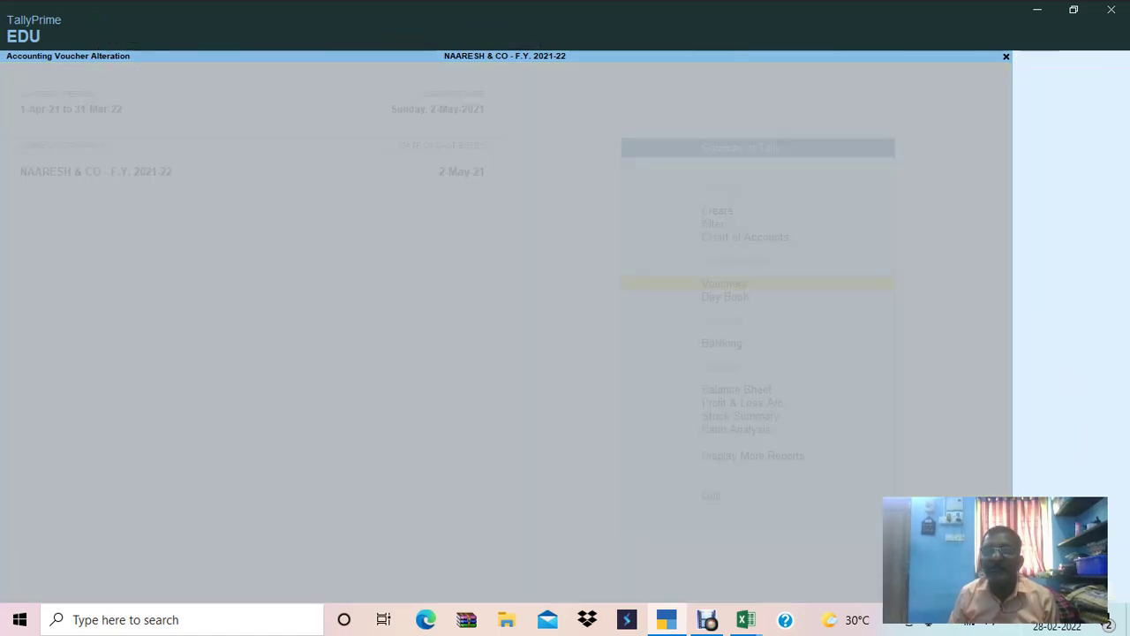
Move to KARTHIKEYAN IND.'s row with taxable value 26472 in the invoice sheet.
key(alt+Tab)
click(325, 458)
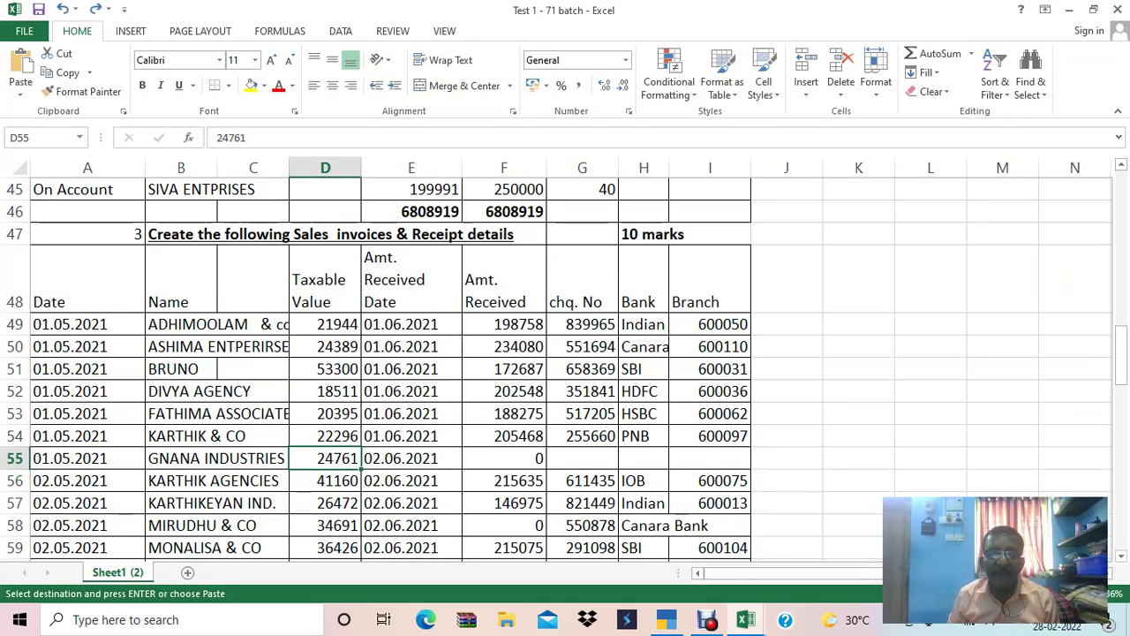
click(325, 481)
click(325, 503)
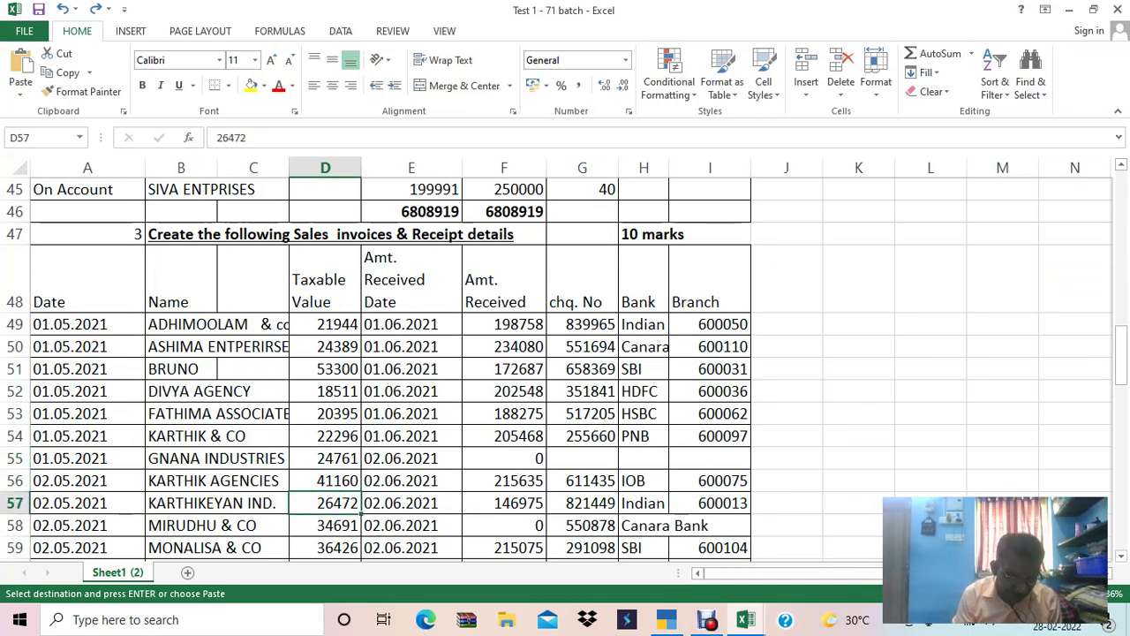
click(15, 502)
Save sales voucher 9 for KARTHIKEYAN IND. with 26,472 advertising charges plus GST.
key(alt+Tab)
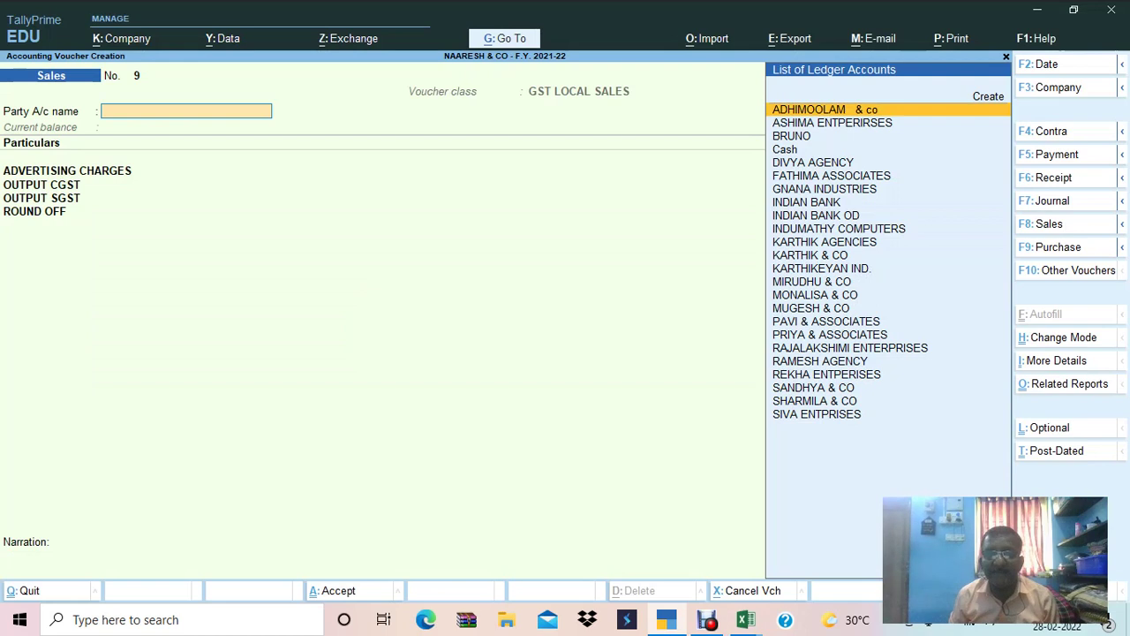
text(KAR)
key(Down)
key(Down)
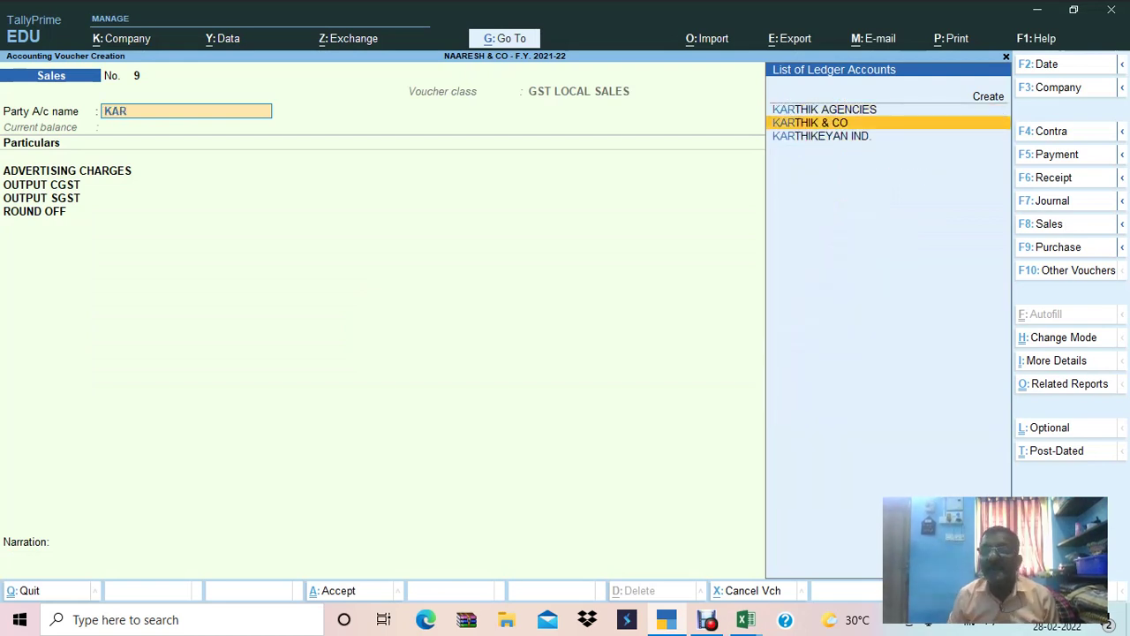
key(Return)
text(26472)
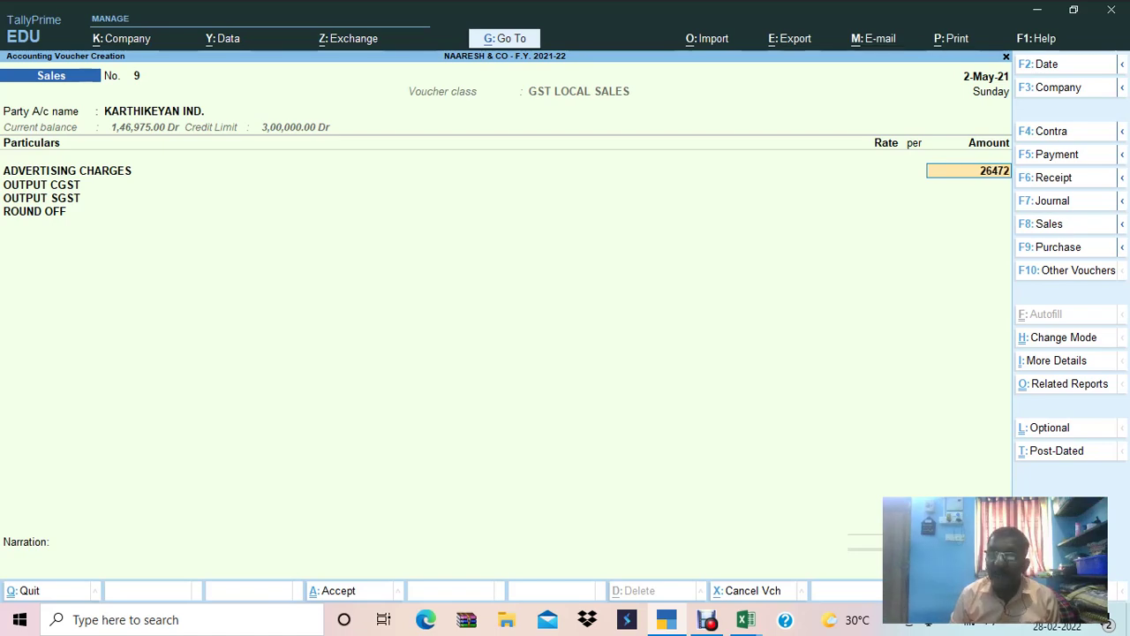
key(Return)
key(ctrl+a)
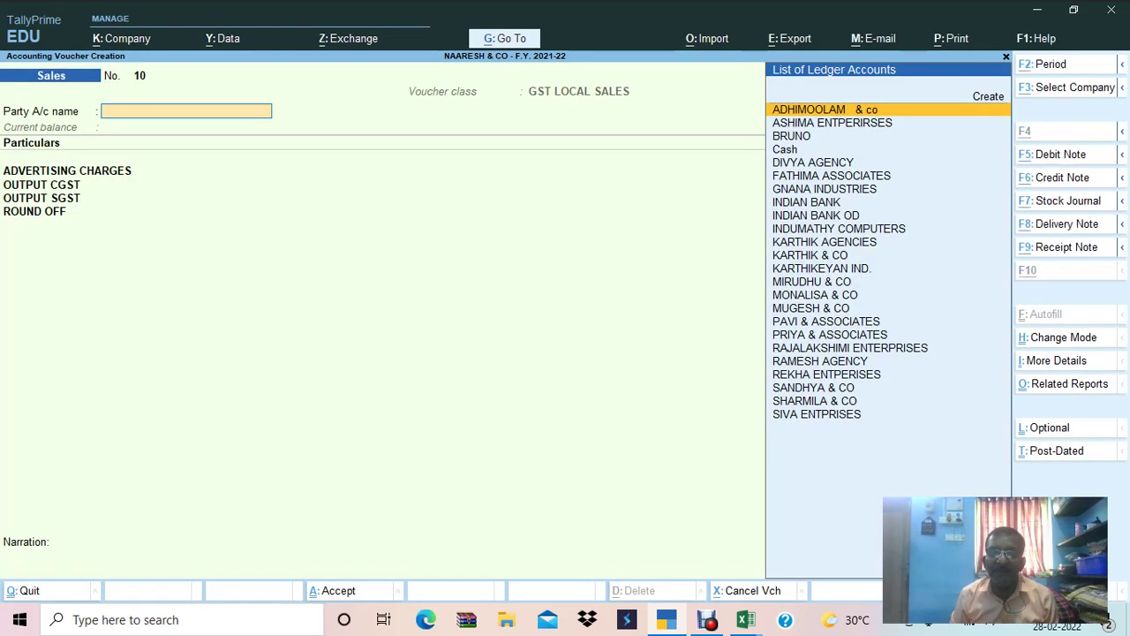
Copy MIRUDHU & CO's taxable value 34691 from the invoice sheet.
key(alt+Tab)
key(Down)
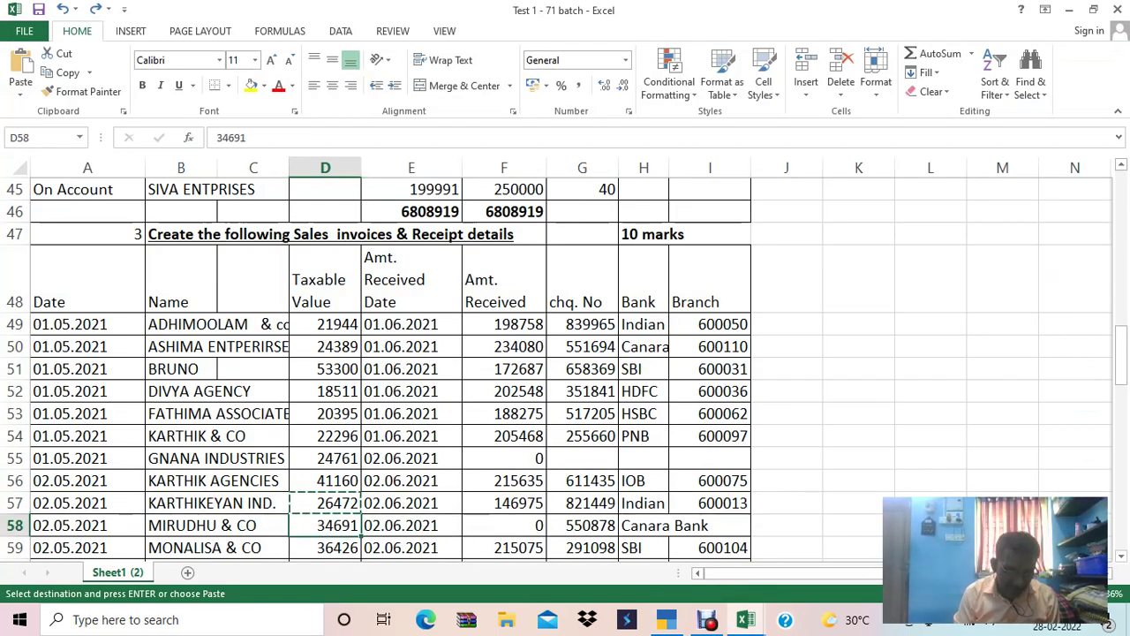
key(ctrl+c)
key(shift+space)
Save sales voucher 10 for MIRUDHU & CO with 34,691 advertising charges plus GST.
key(alt+Tab)
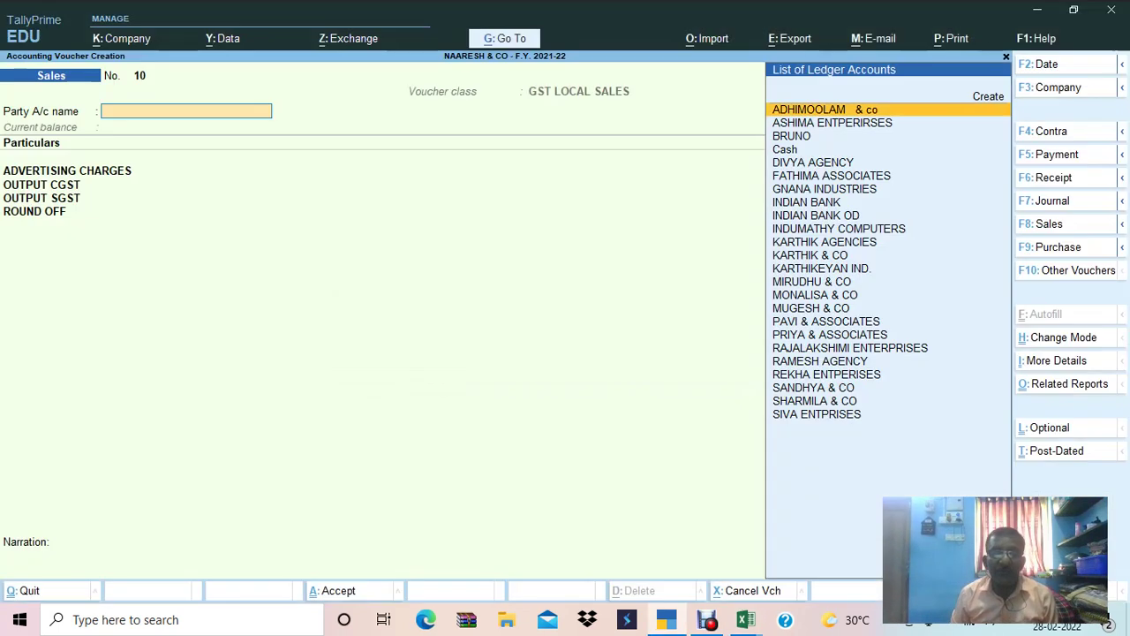
text(miru)
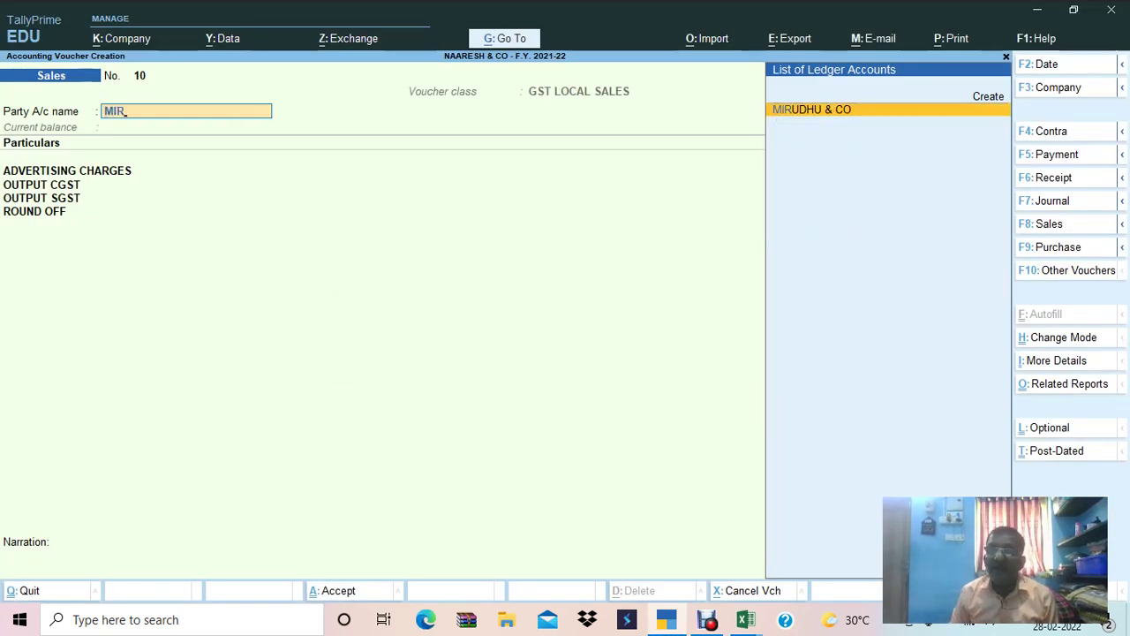
key(Return)
key(ctrl+alt+v)
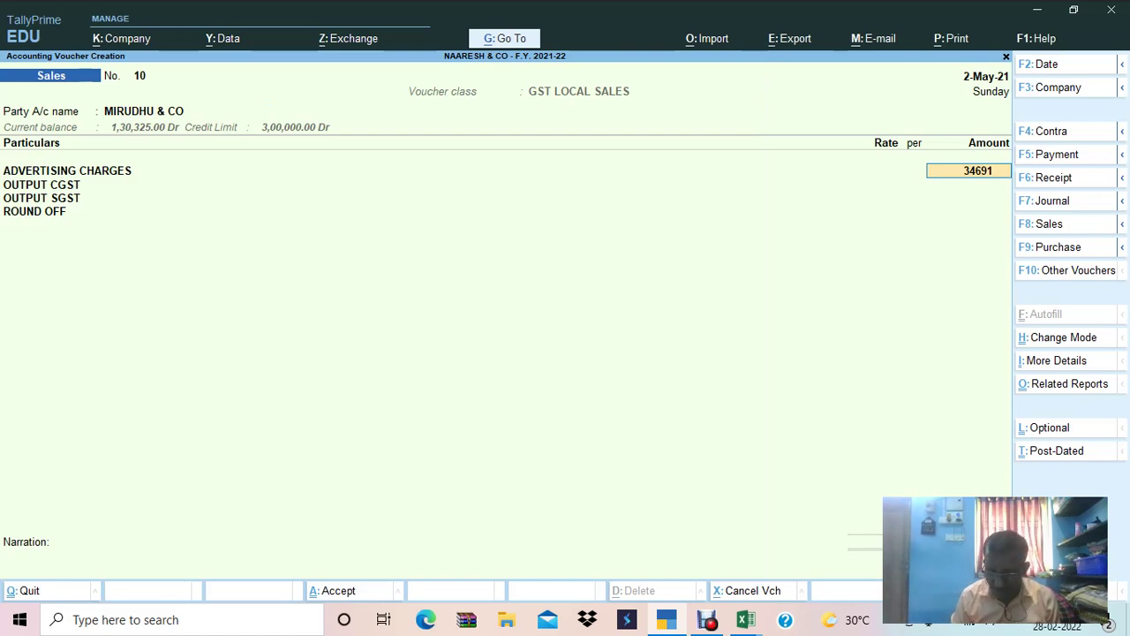
key(Return)
key(ctrl+q)
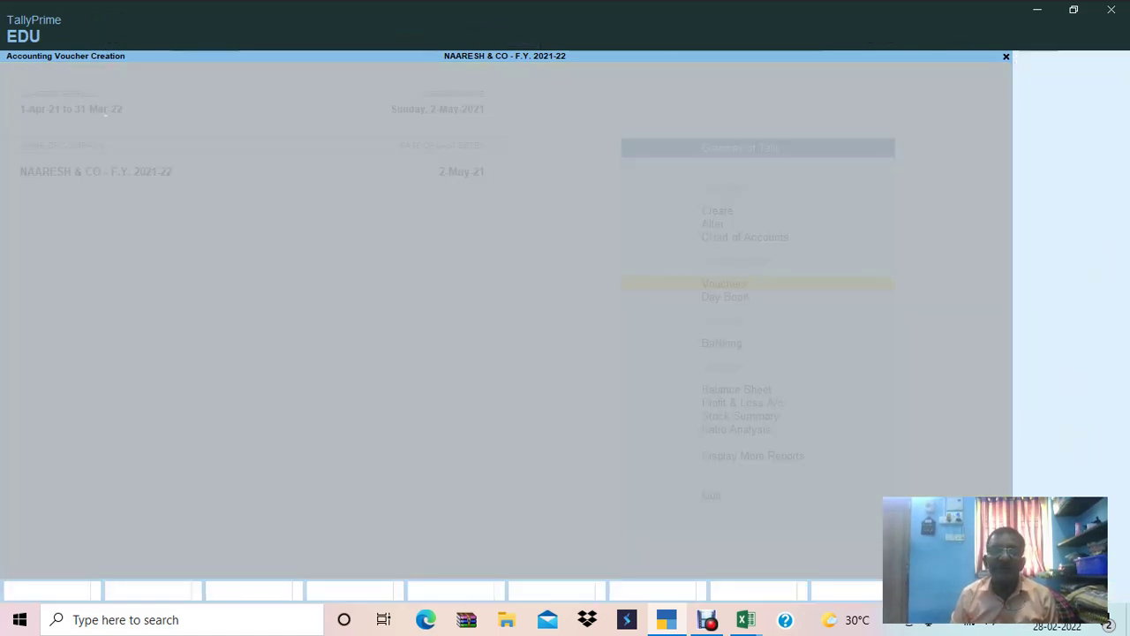
key(alt+Tab)
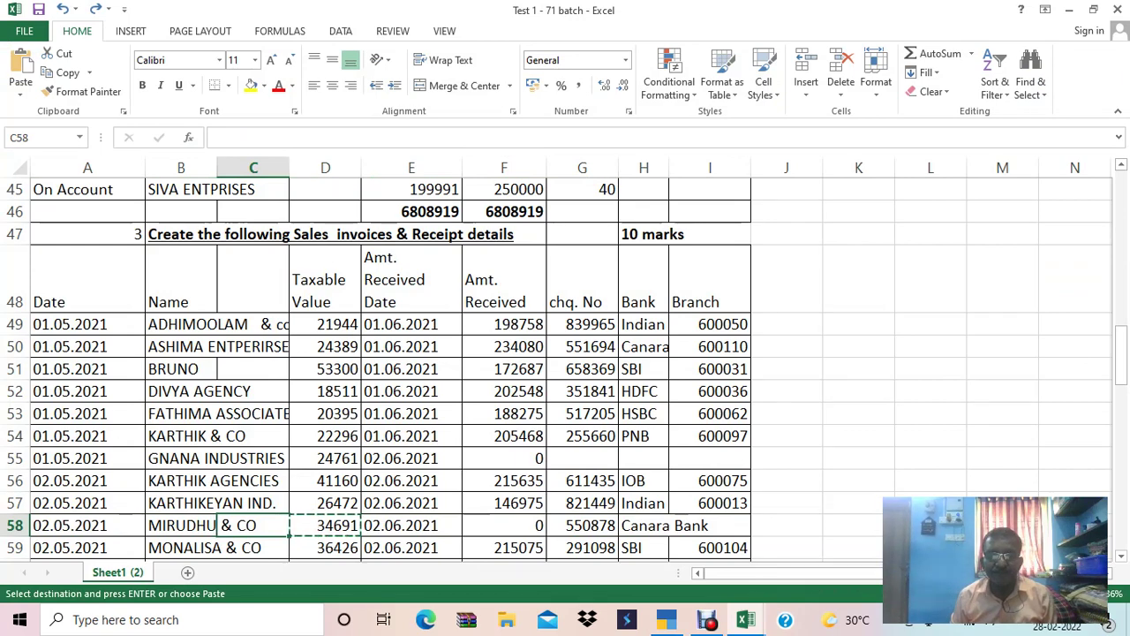
Save voucher 11 for MONALISA & CO at 36,426 with a new bill reference due in 20 days.
key(Down)
key(Right)
key(Right)
key(Left)
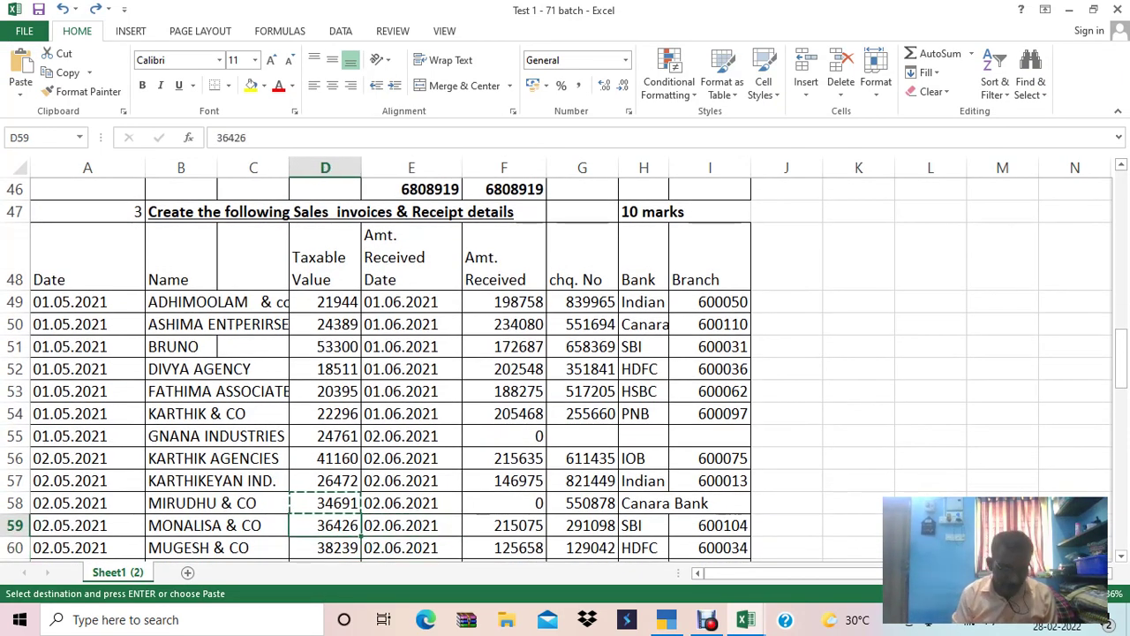
key(alt+Tab)
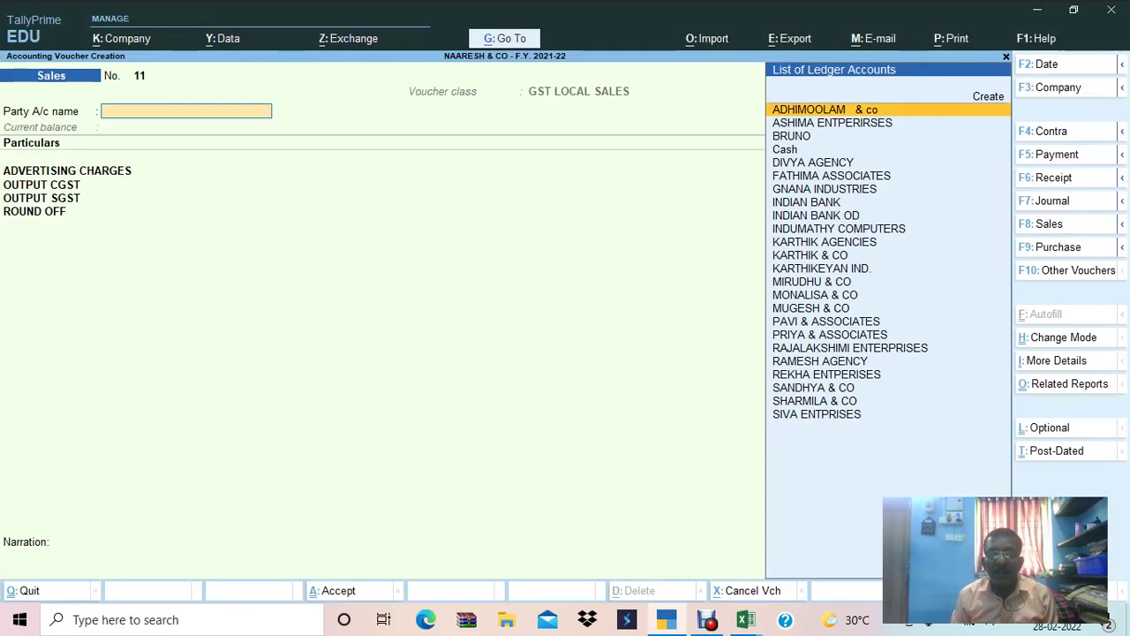
text(MON)
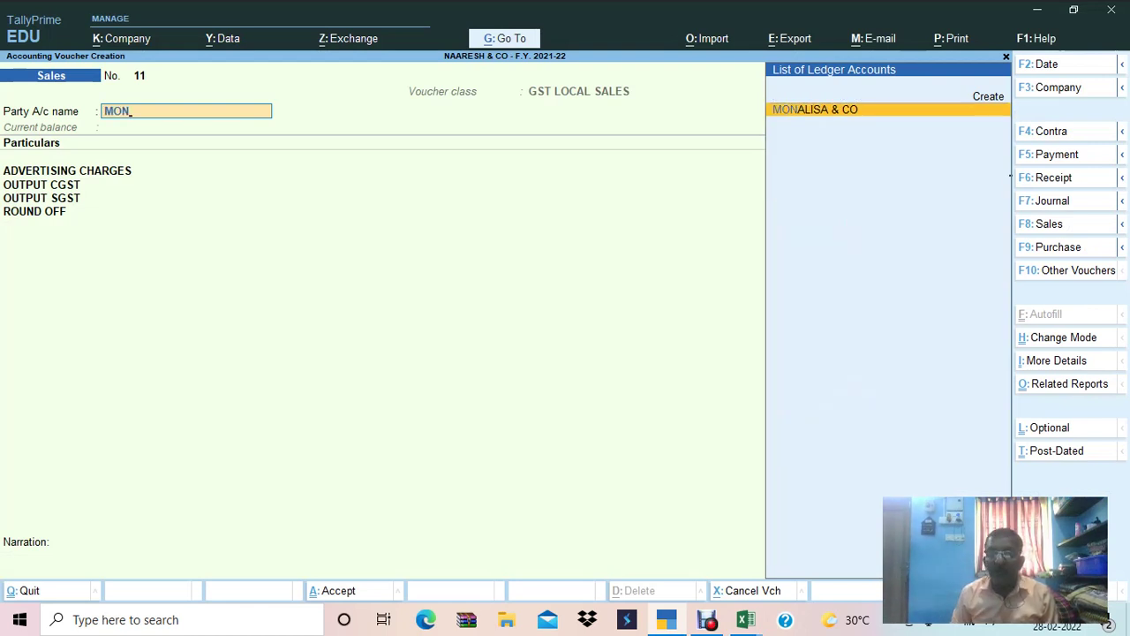
key(Return)
key(ctrl+alt+v)
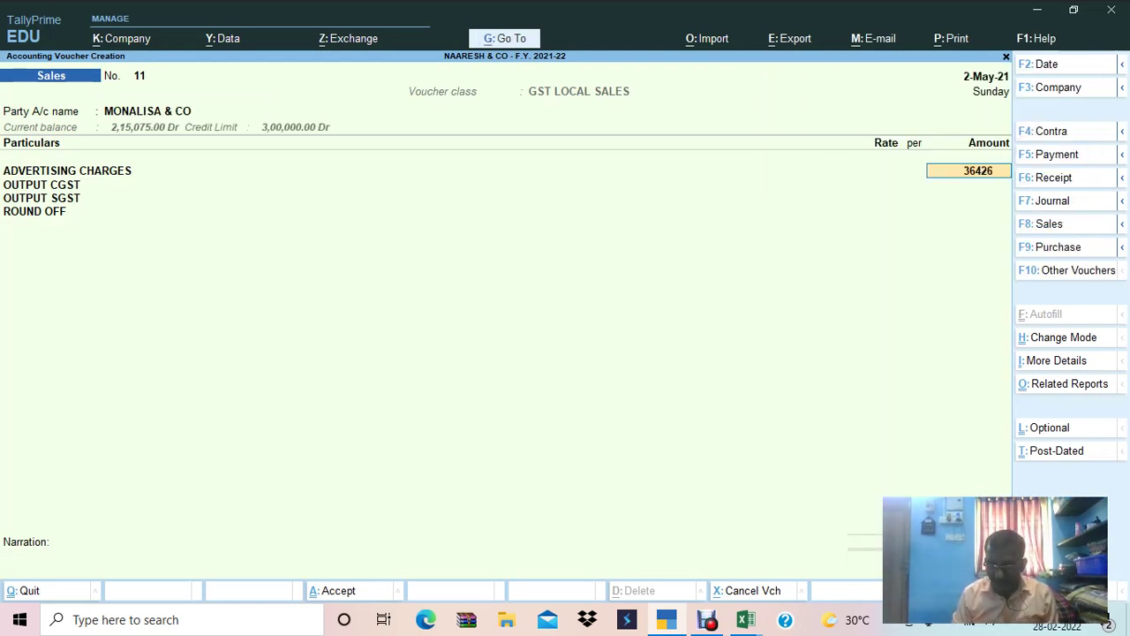
key(Return)
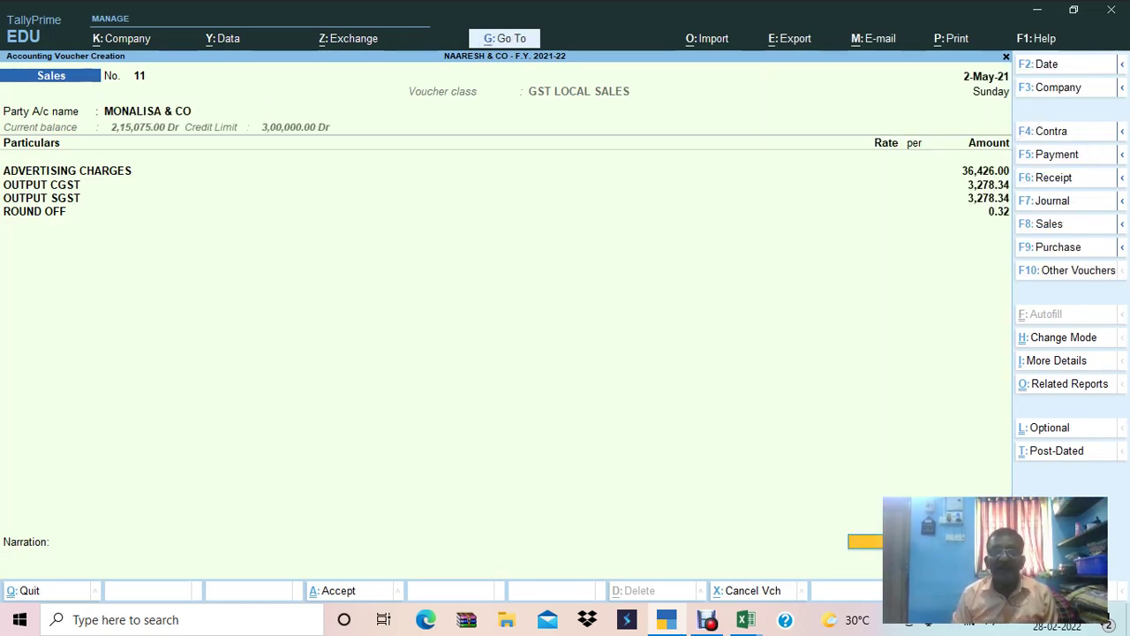
key(Return)
key(Return)
key(Return)
key(Return)
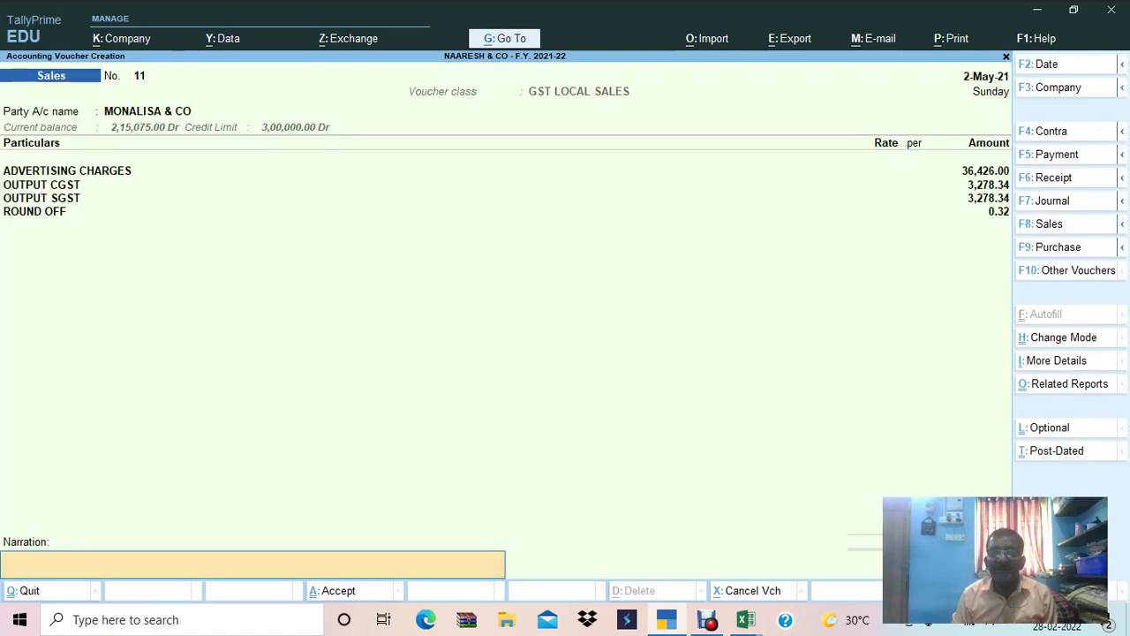
key(Return)
Copy MUGESH & CO's name from the next invoice row in Excel.
key(alt+Tab)
key(Down)
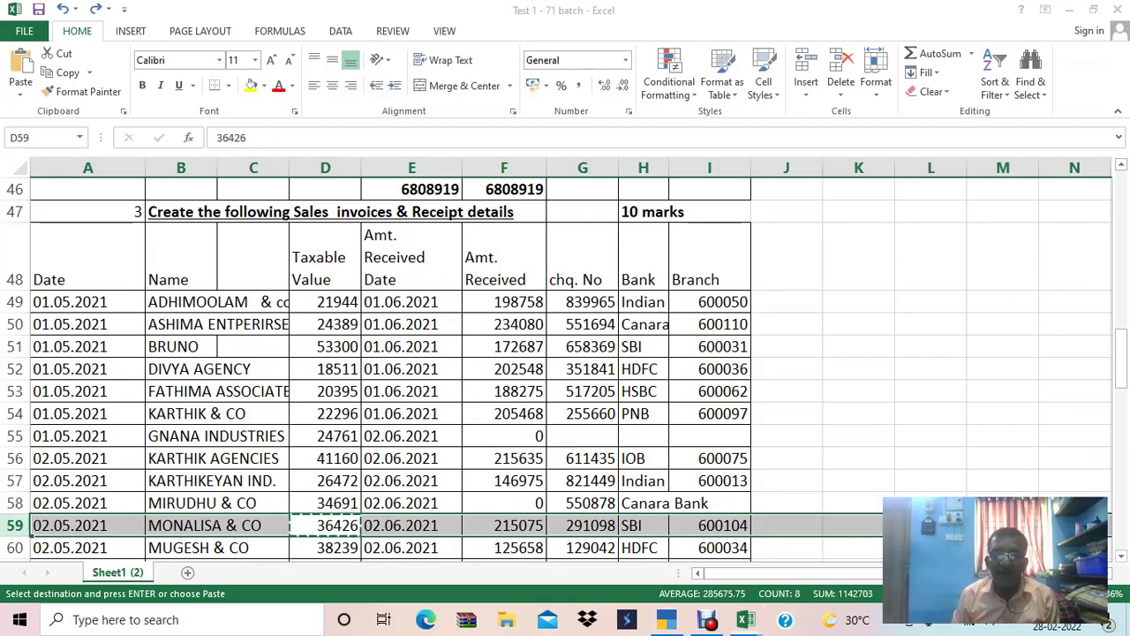
key(Left)
key(Left)
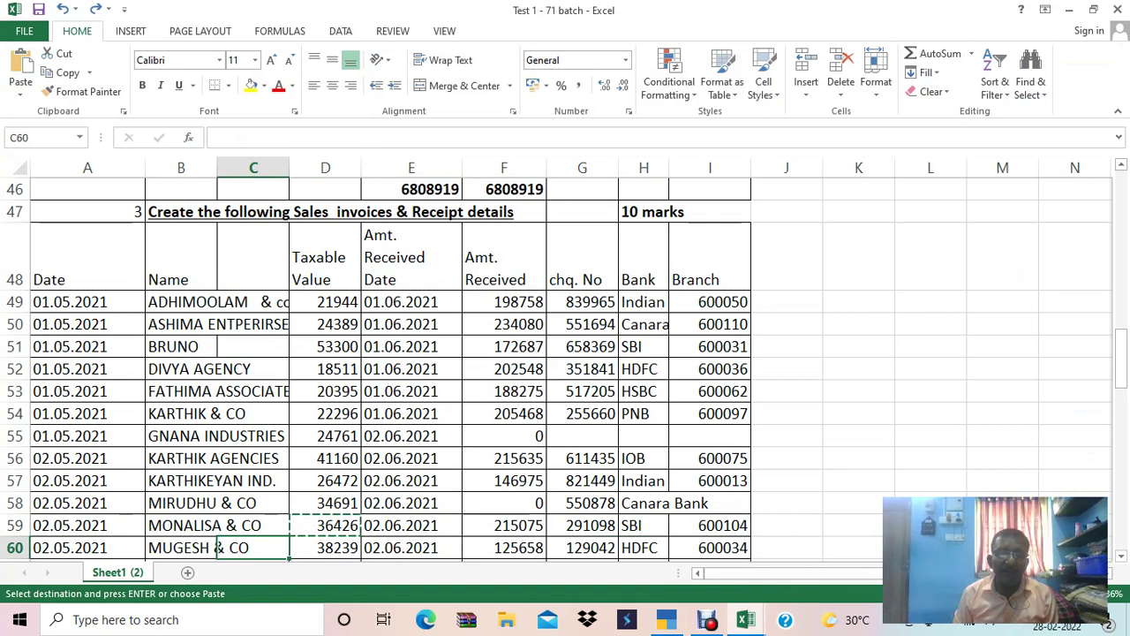
key(ctrl+c)
key(shift+space)
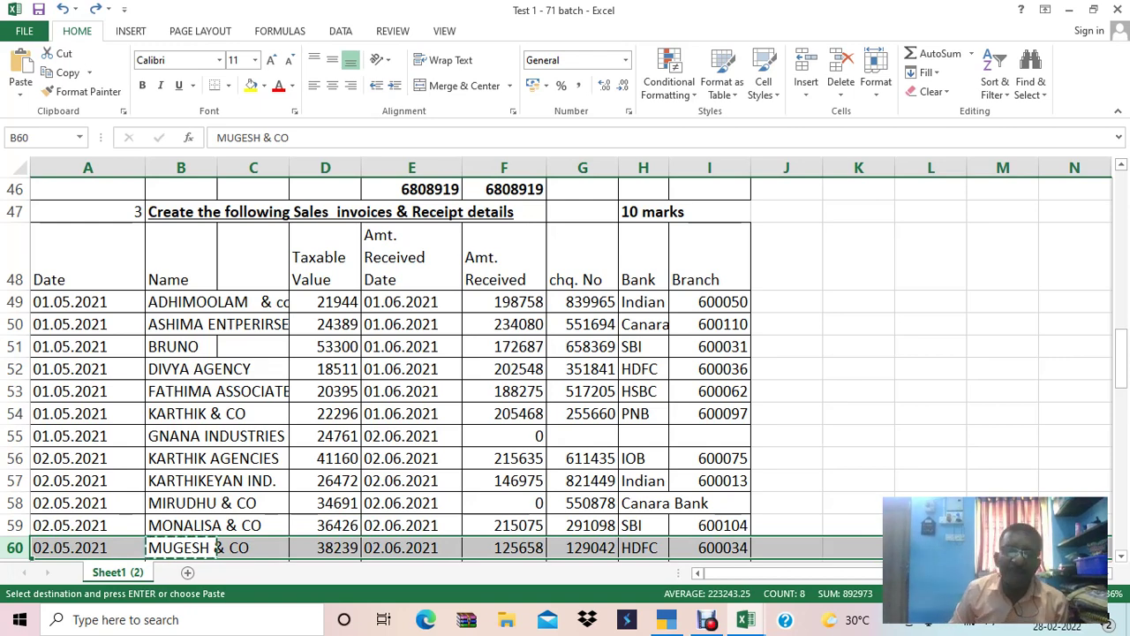
key(alt+Tab)
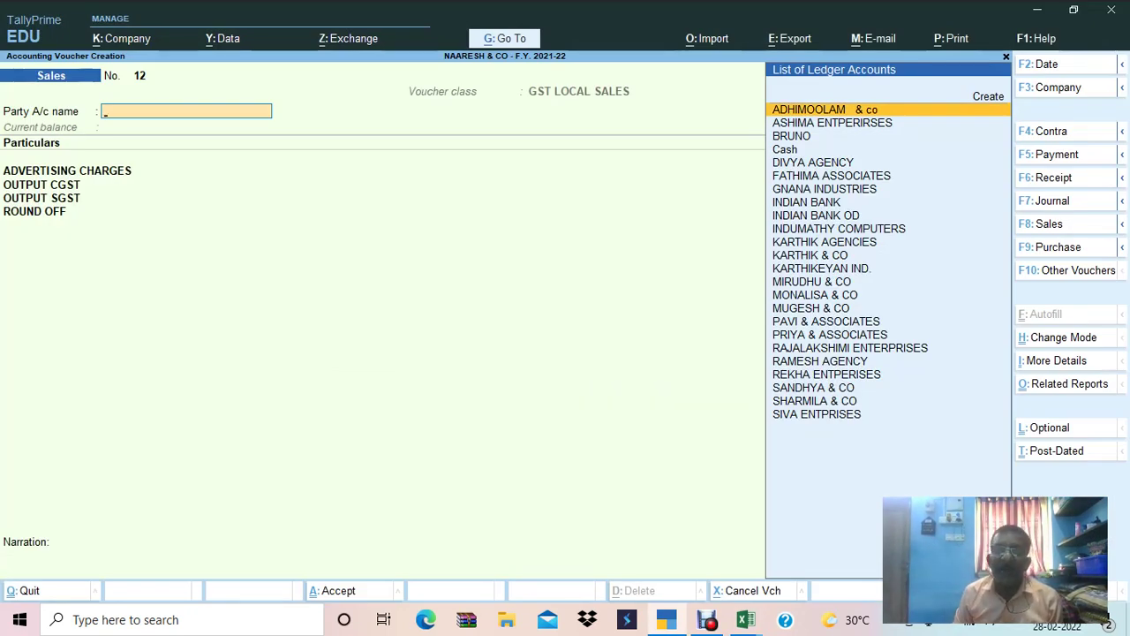
Replace the wrongly picked party with MUGESH & CO in Party A/c name.
key(Return)
key(Return)
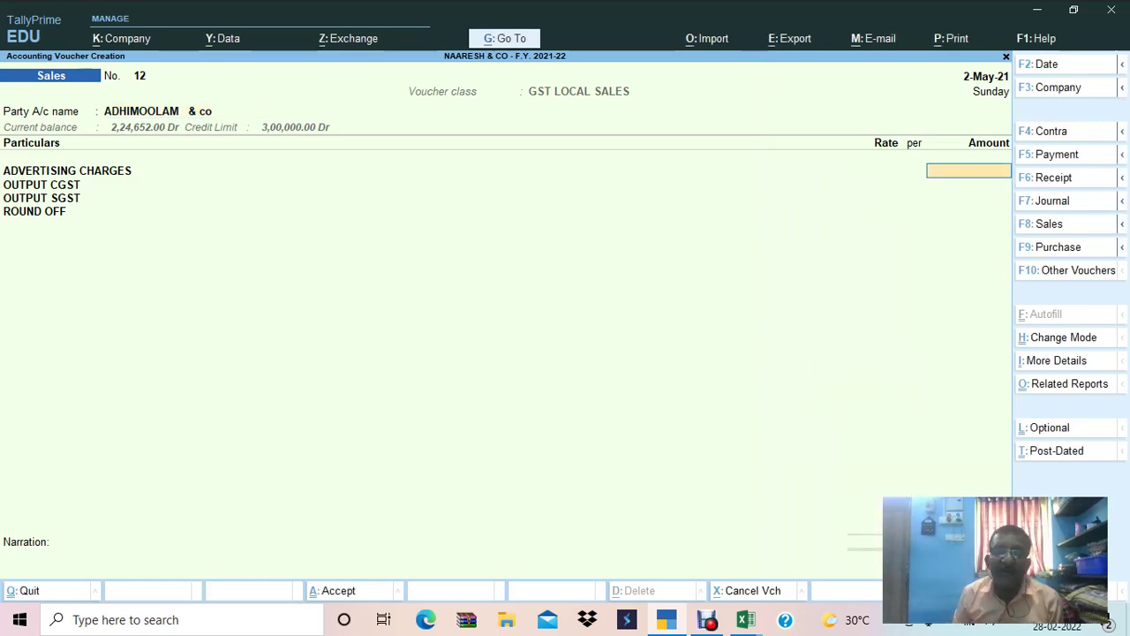
key(BackSpace)
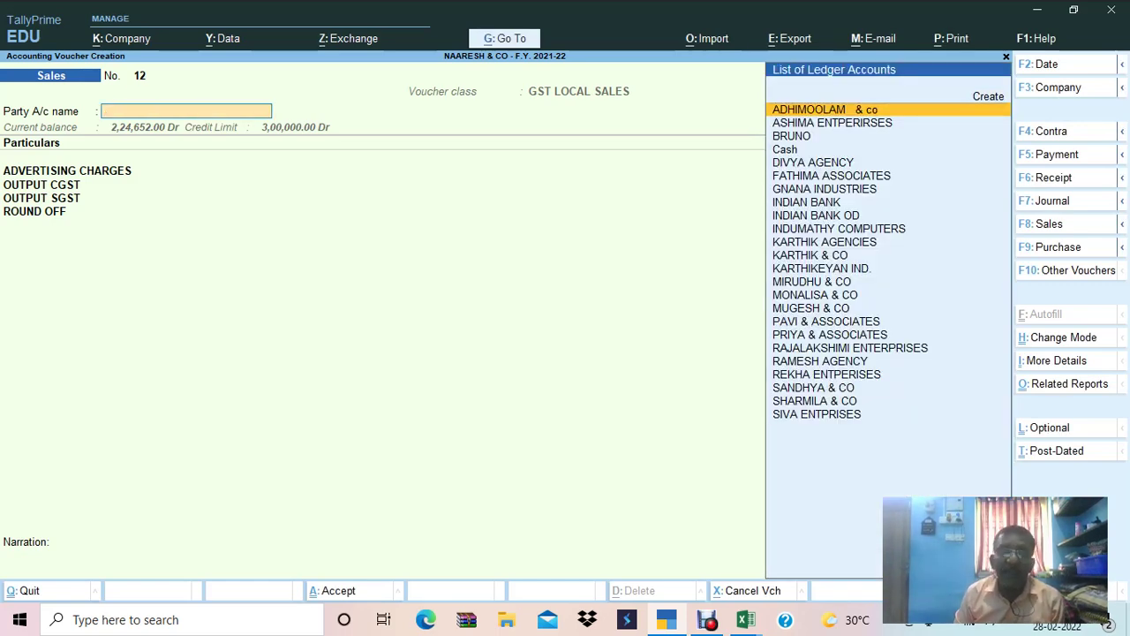
key(alt+Tab)
key(alt+Tab)
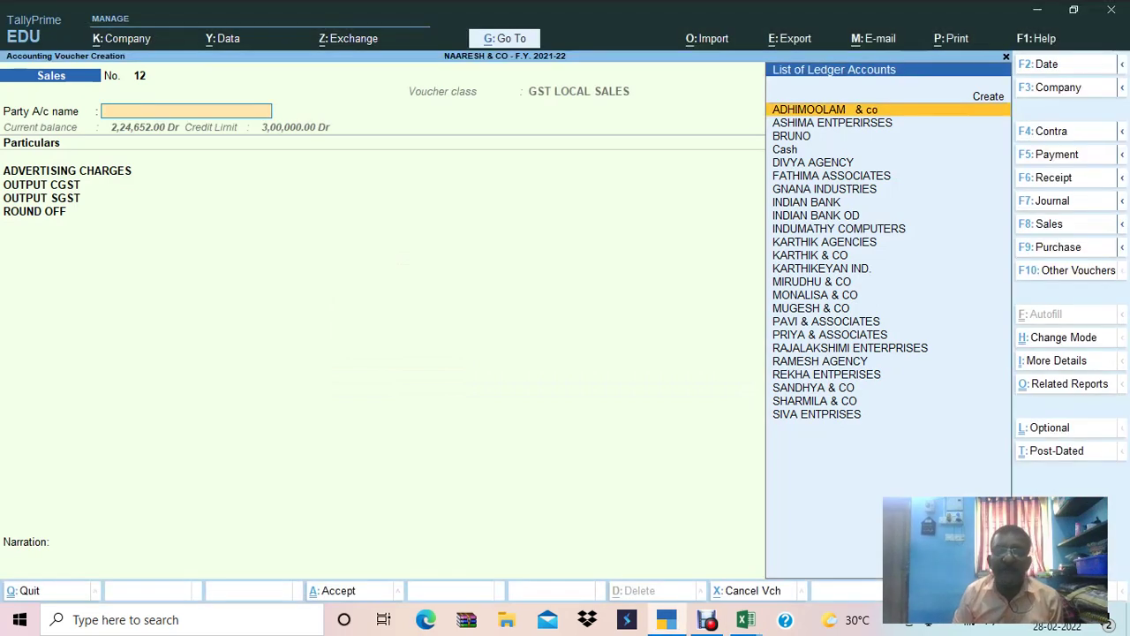
text(mug)
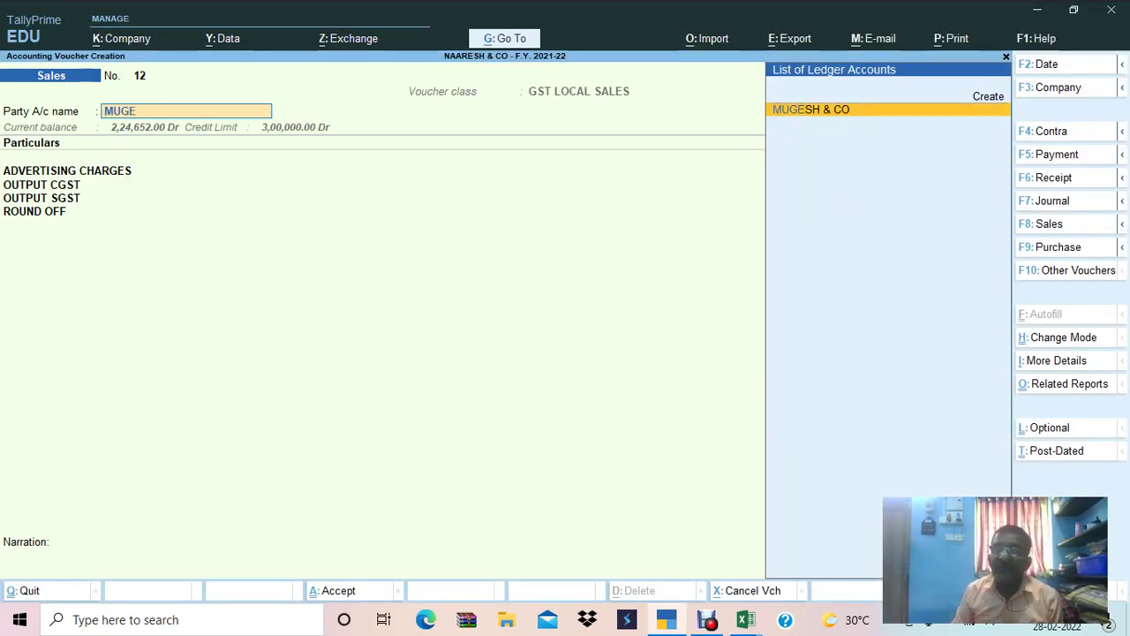
key(Return)
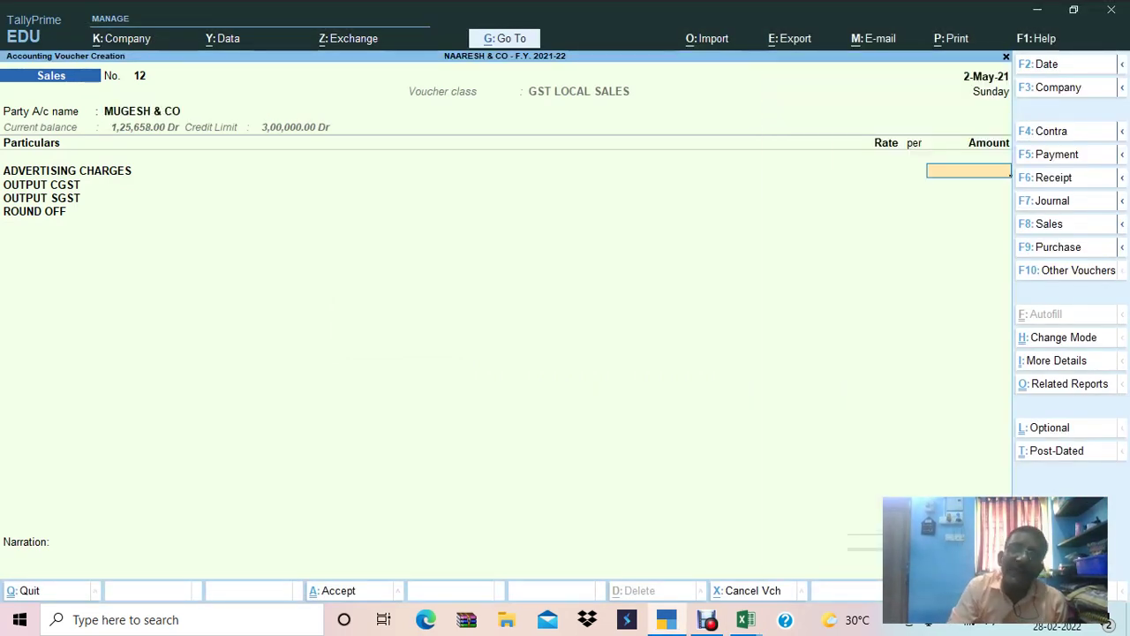
Enter 38,239 as the advertising charges with taxes and save voucher No. 12.
key(alt+Tab)
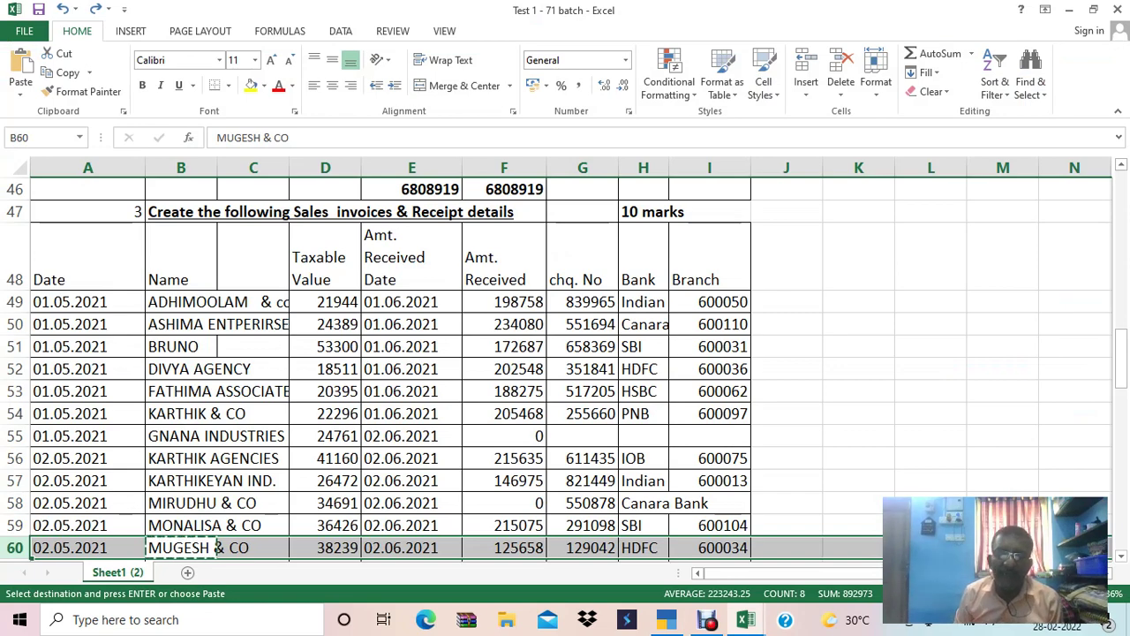
key(alt+Tab)
text(38,239)
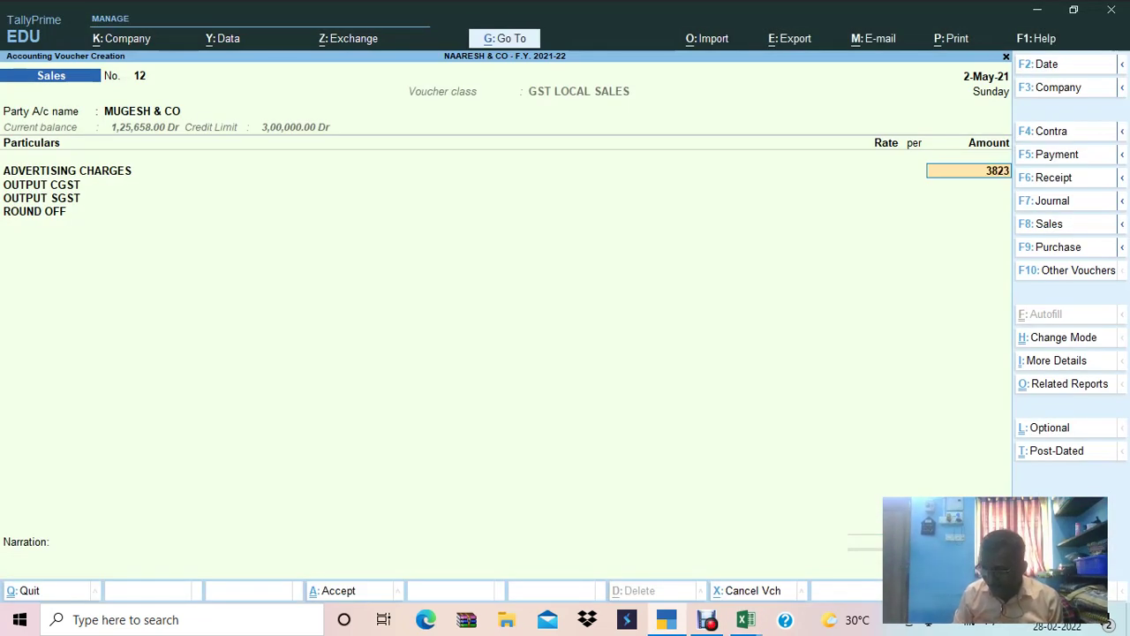
key(Return)
key(ctrl)
key(ctrl+a)
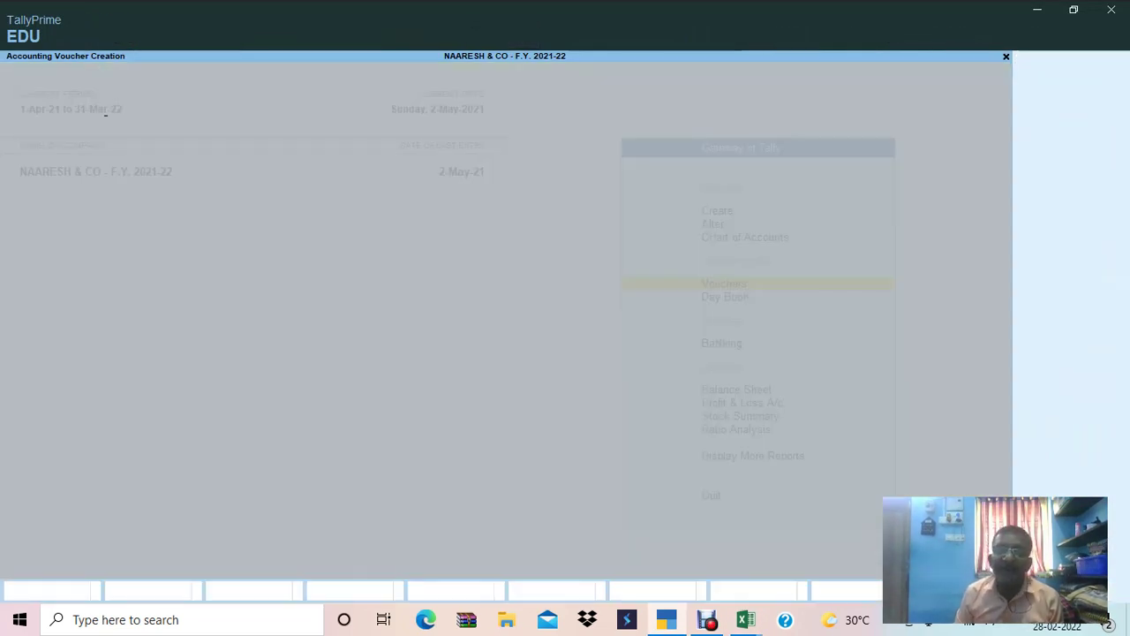
Move to PAVI & ASSOCIATES' row 61 in the Excel data sheet.
key(alt+Tab)
key(Down)
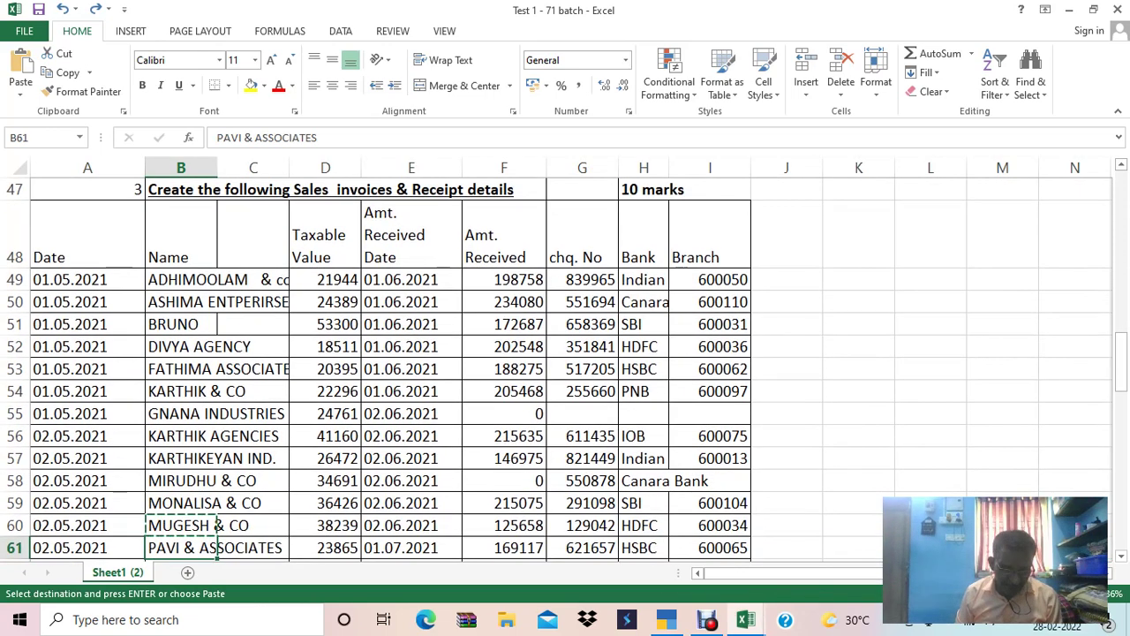
key(shift+space)
Save voucher No. 13 for PAVI & ASSOCIATES with 23,865 advertising charges pasted from Excel.
key(alt+Tab)
text(PA)
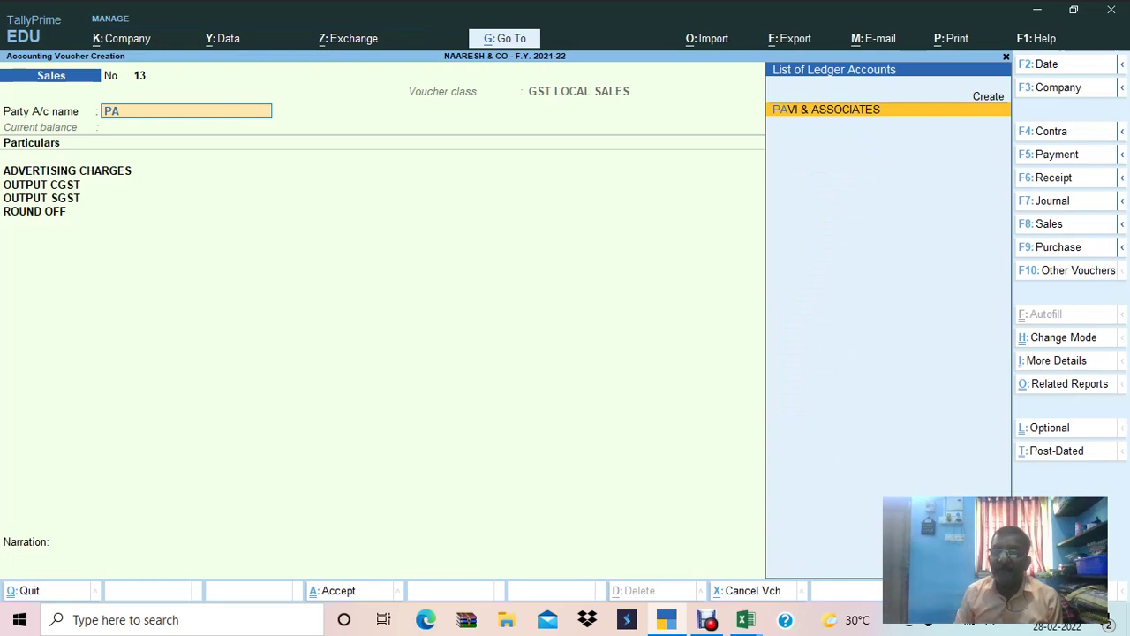
key(Return)
key(alt+Tab)
key(Right)
key(Right)
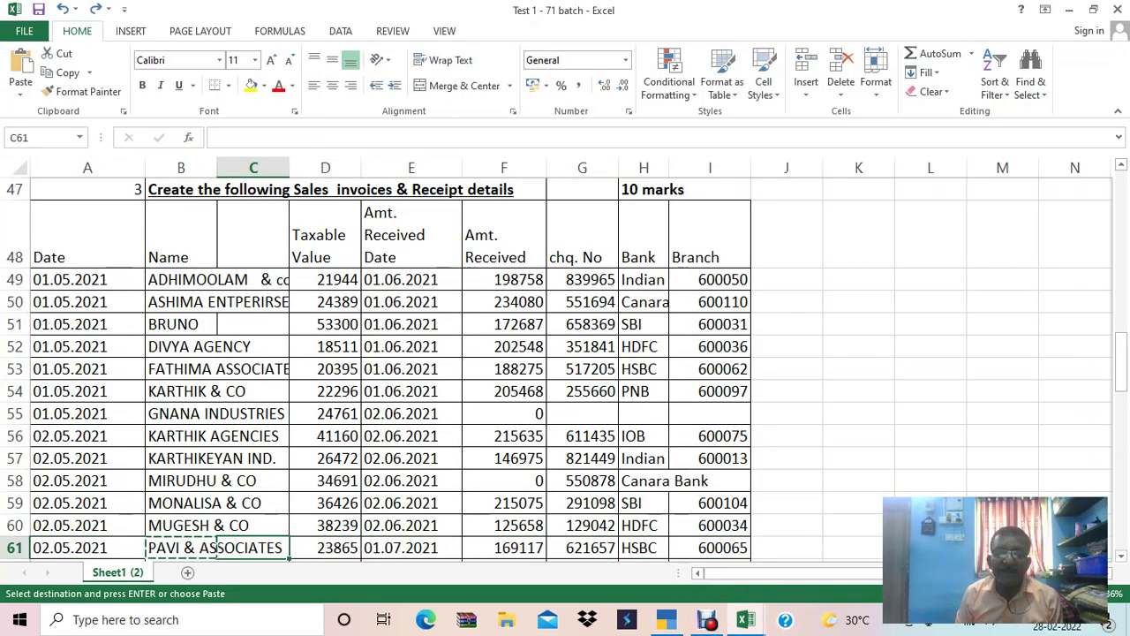
key(ctrl+c)
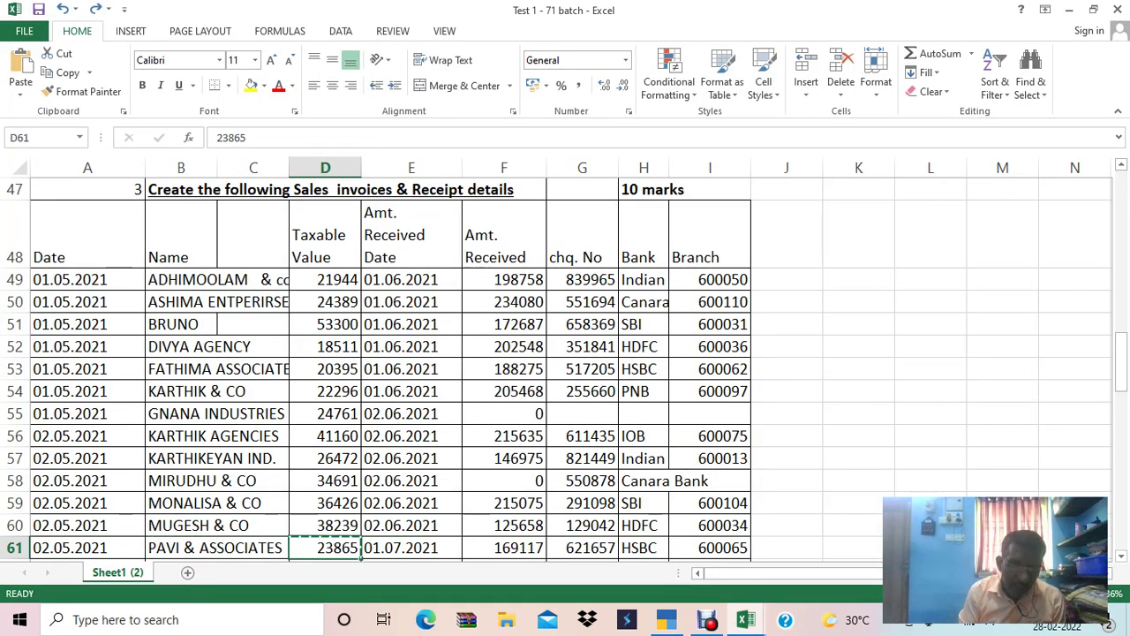
key(ctrl+v)
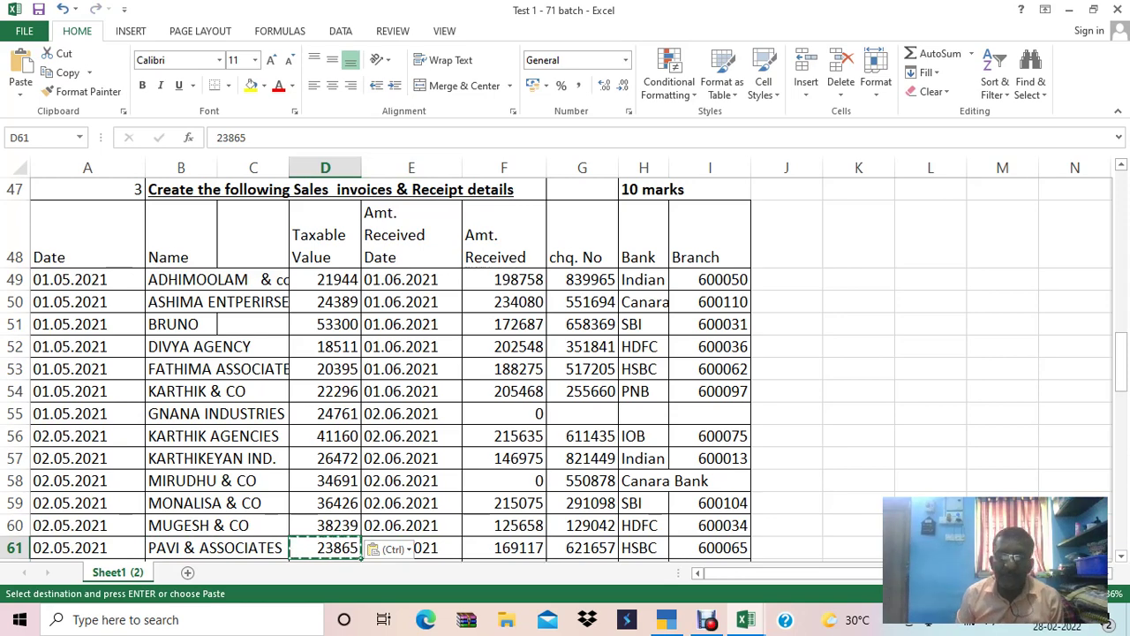
key(alt+Tab)
key(ctrl+alt+v)
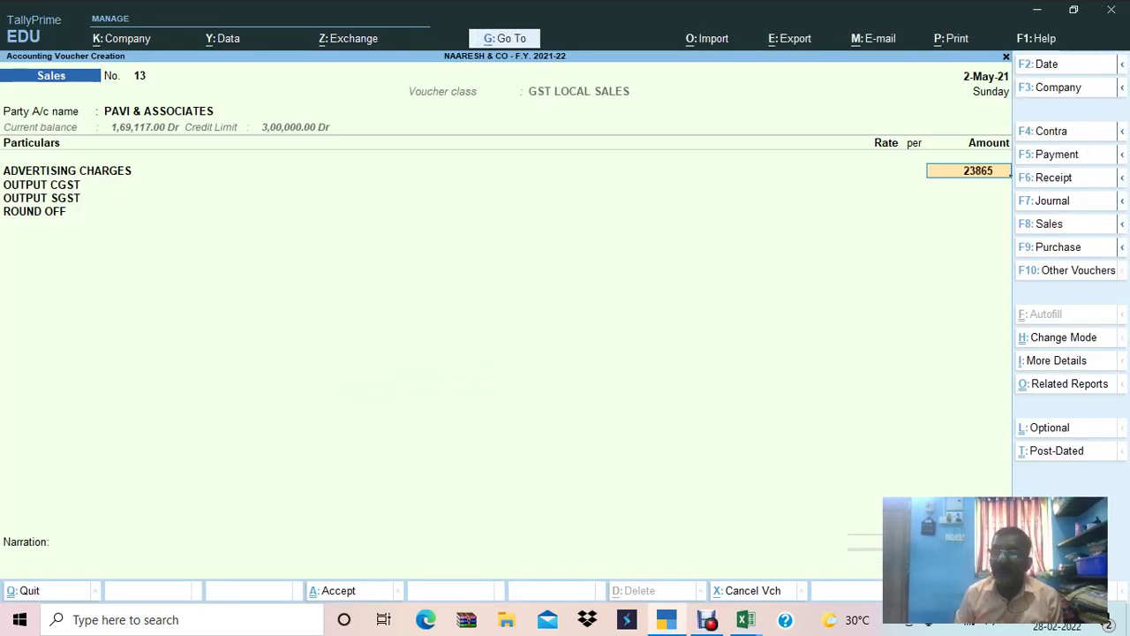
key(Return)
key(ctrl+a)
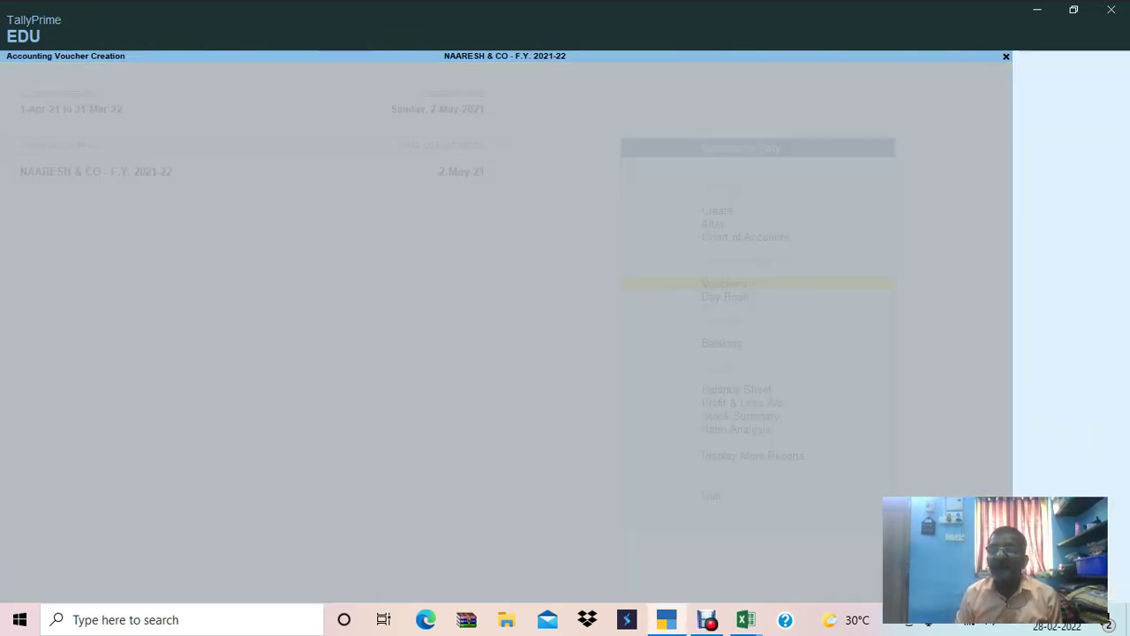
Save voucher No. 14 for PRIYA & ASSOCIATES with 38,533 advertising charges plus CGST and SGST.
key(alt+Tab)
key(Down)
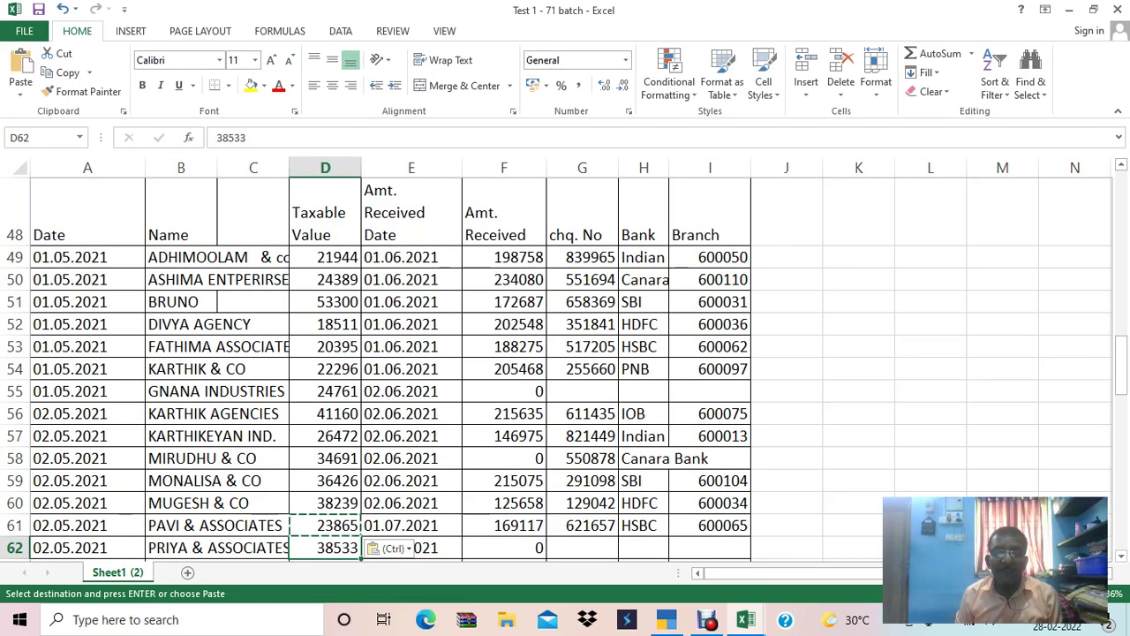
key(ctrl+c)
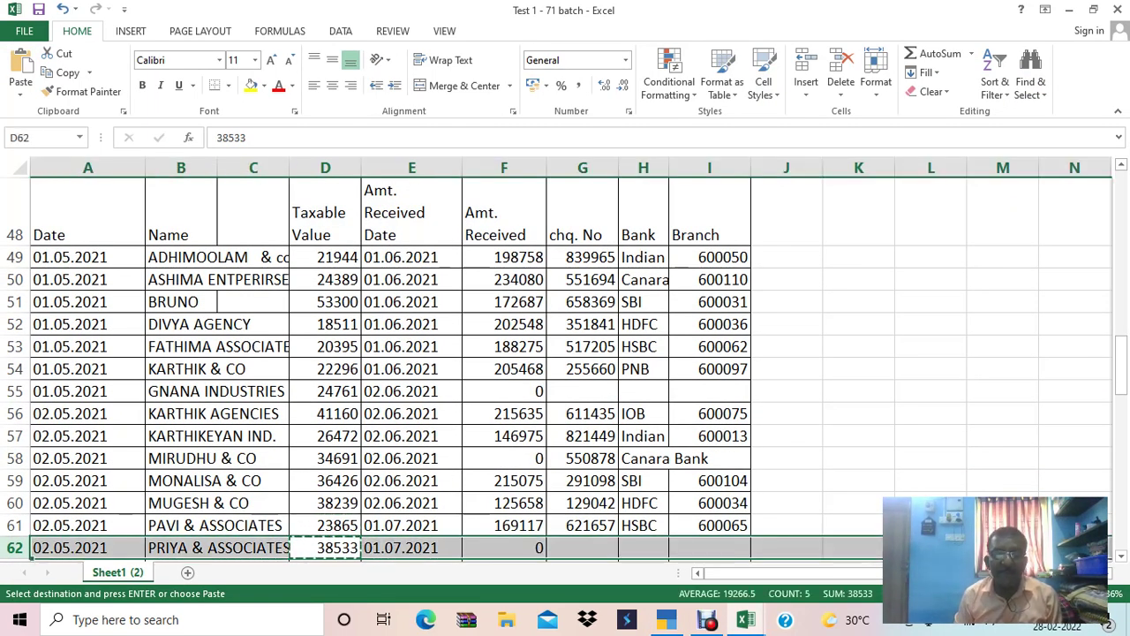
key(alt+Tab)
text(PRIY)
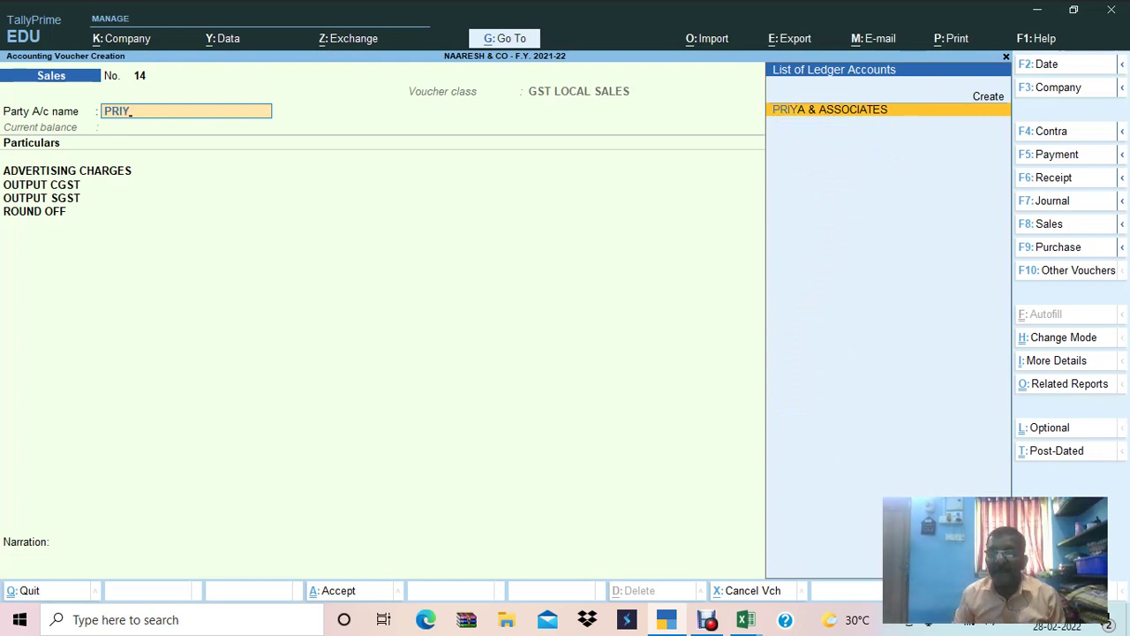
key(Return)
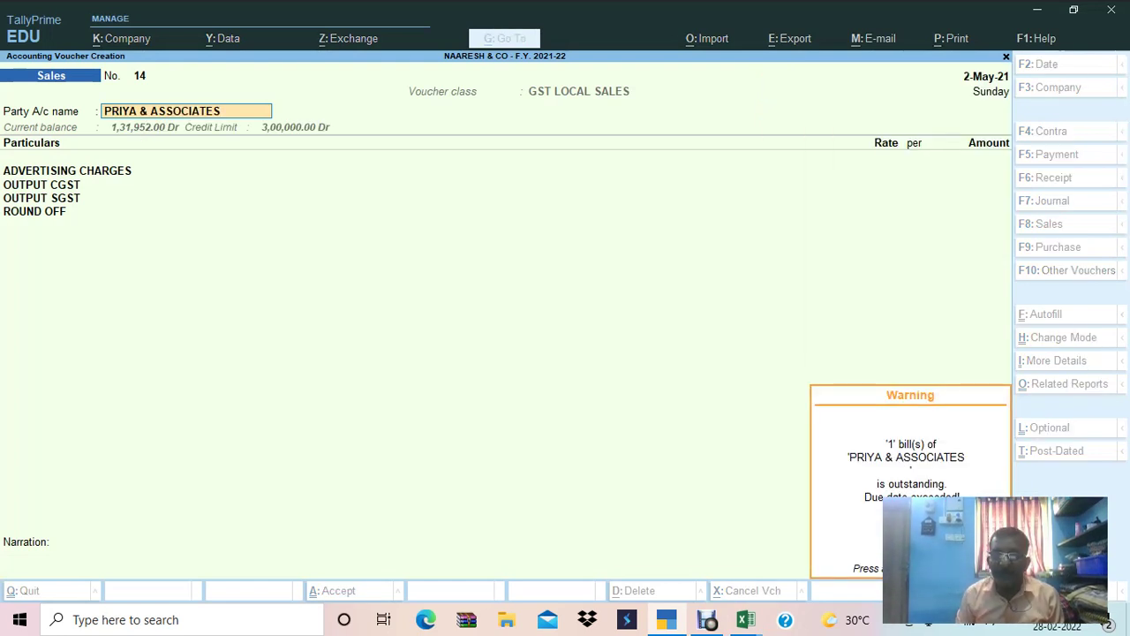
key(Return)
text(38533)
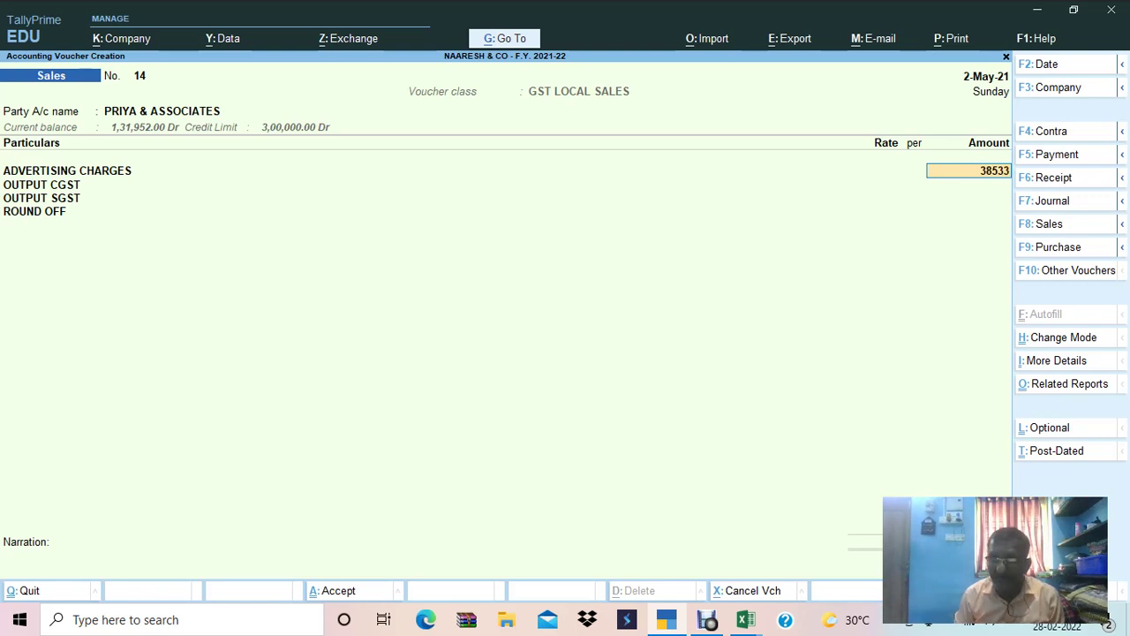
key(Return)
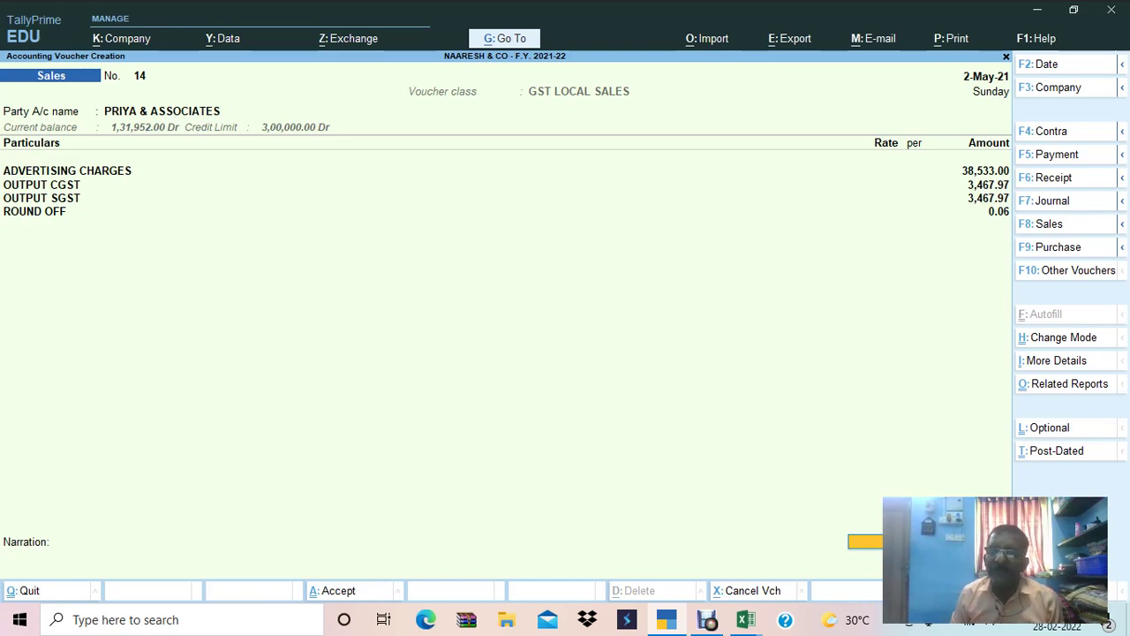
key(ctrl+a)
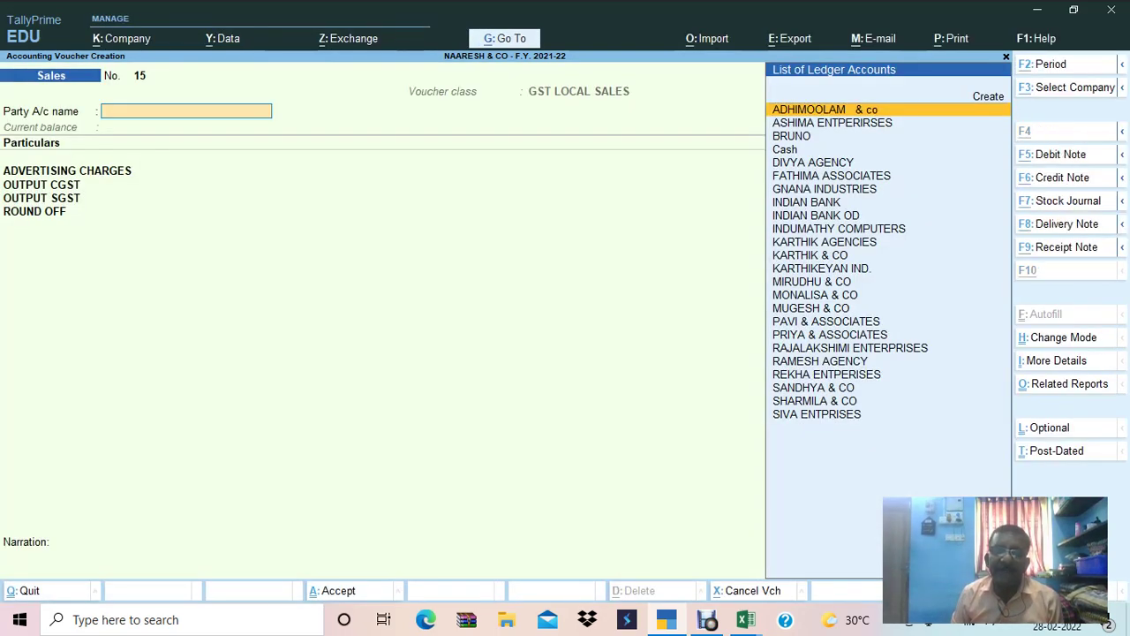
Copy RAJALAKSHIMI ENTERPRISES' taxable value 20726 from row 63 of the sheet.
key(alt+Tab)
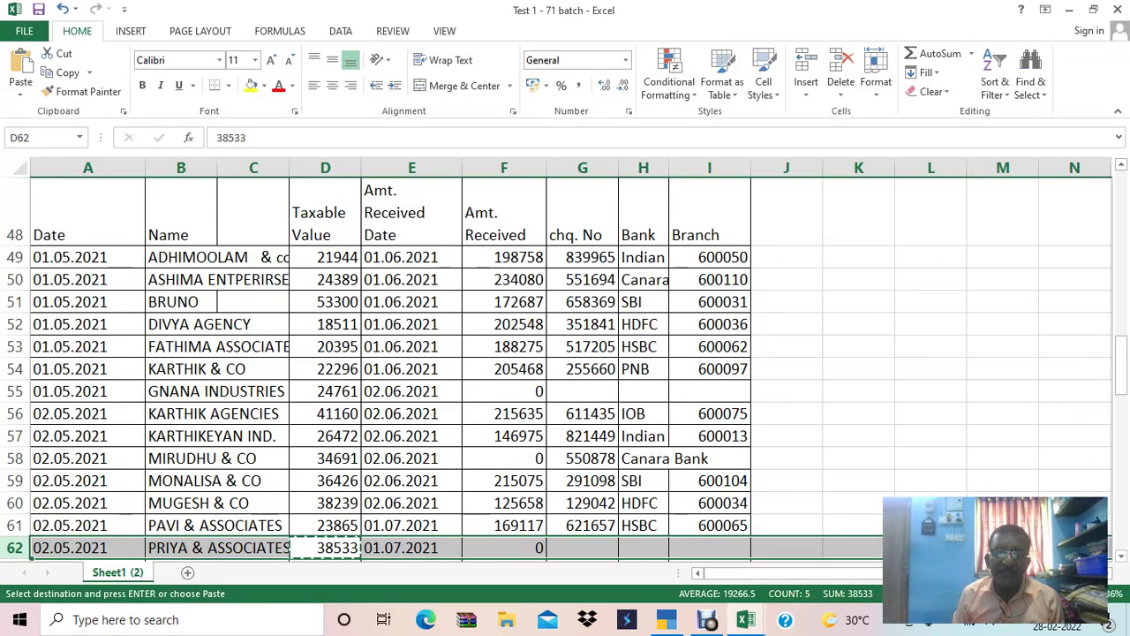
key(Down)
key(Down)
key(Down)
key(Down)
key(Down)
key(Down)
key(Down)
key(Up)
key(Up)
key(Up)
key(Up)
key(Up)
key(Up)
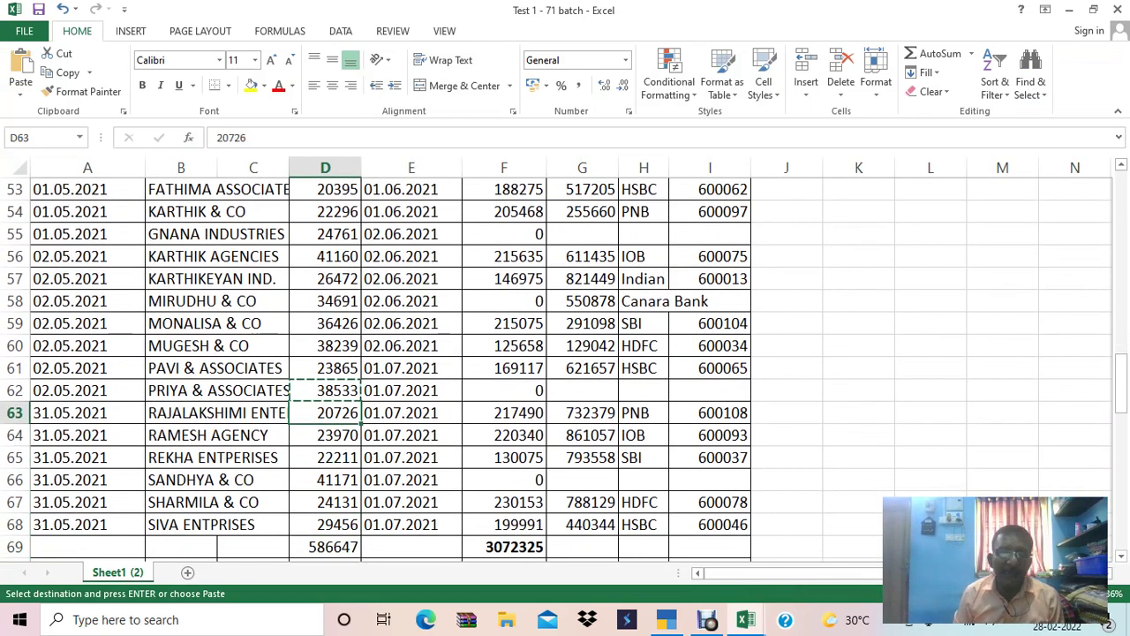
key(ctrl+c)
key(shift+space)
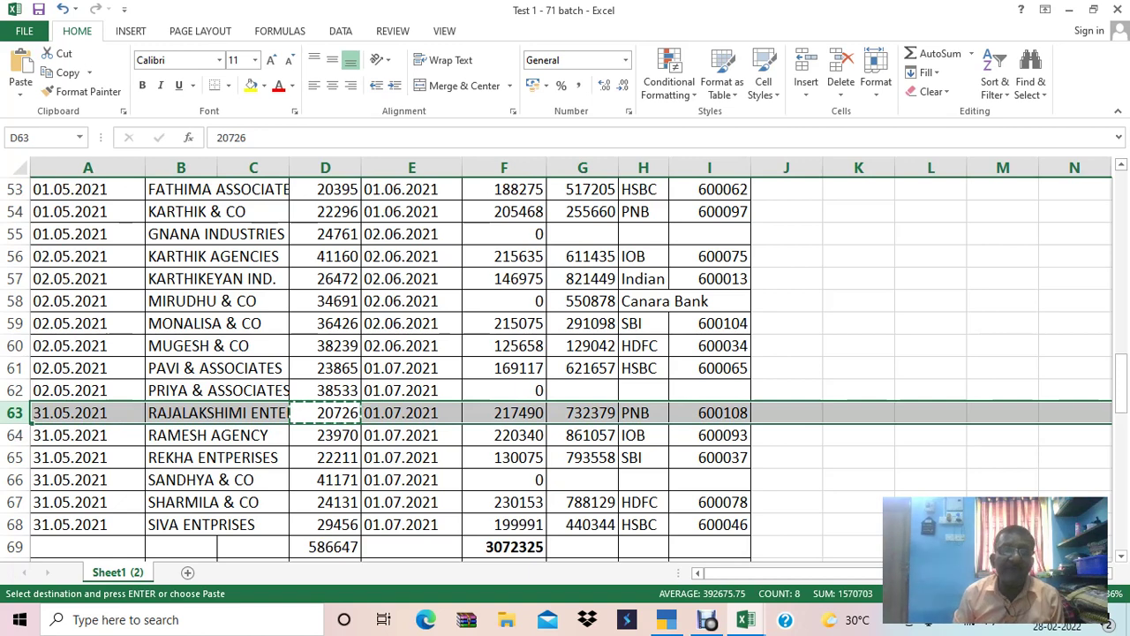
key(alt+Tab)
Dated 31-May-21, save voucher No. 15 for RAJALAKSHIMI ENTERPRISES at 20,726.
key(F2)
text(31.6)
key(Return)
text(RAJA)
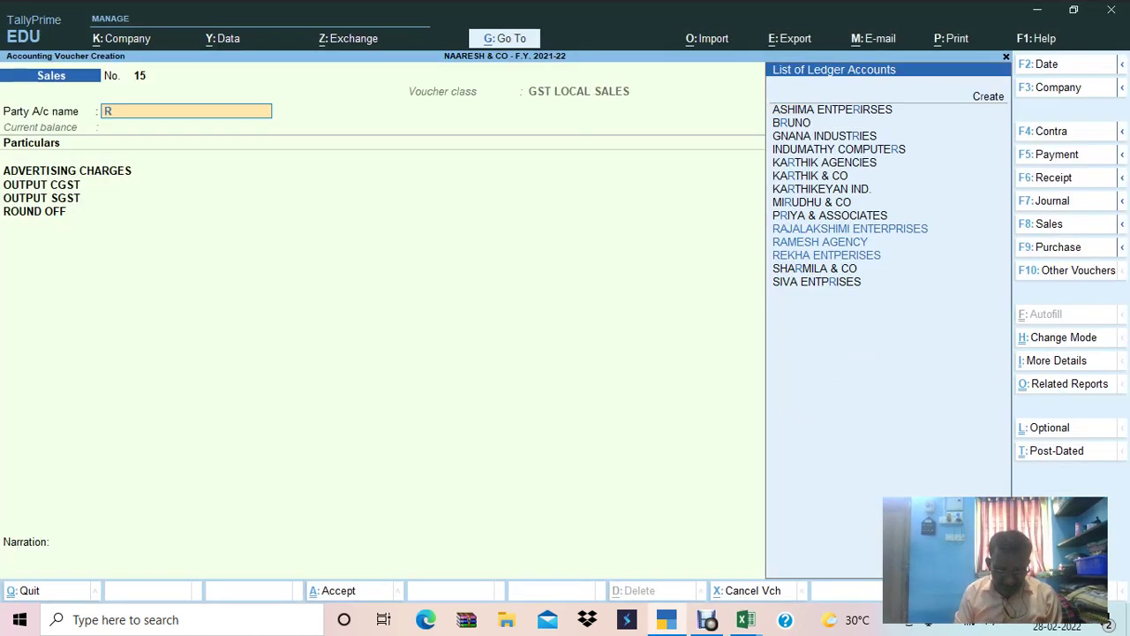
key(Return)
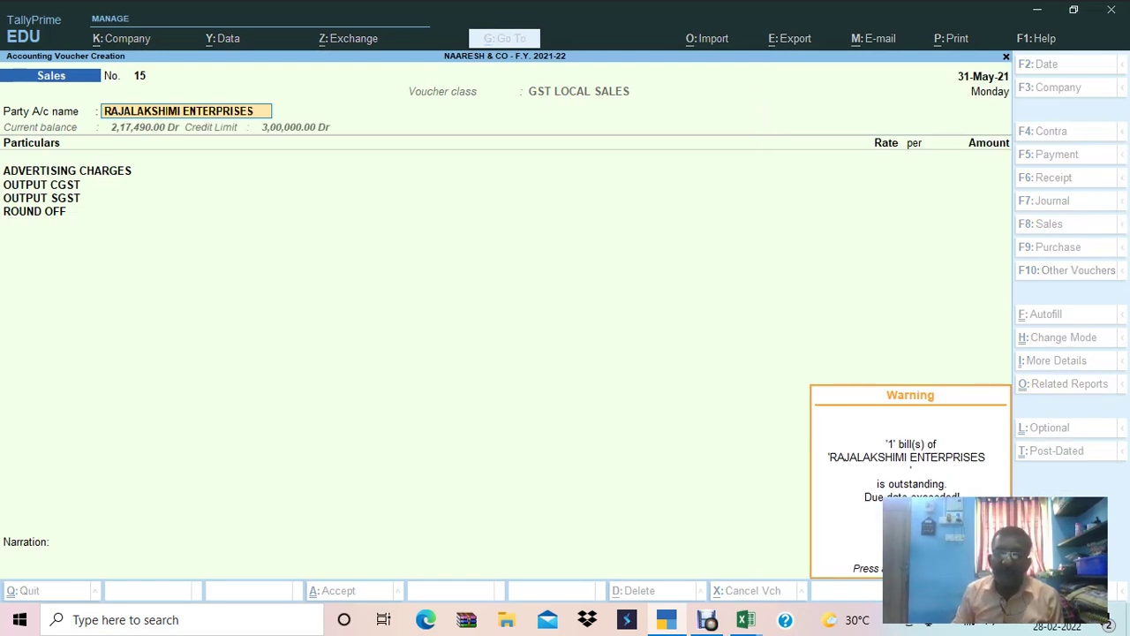
key(Return)
text(20726)
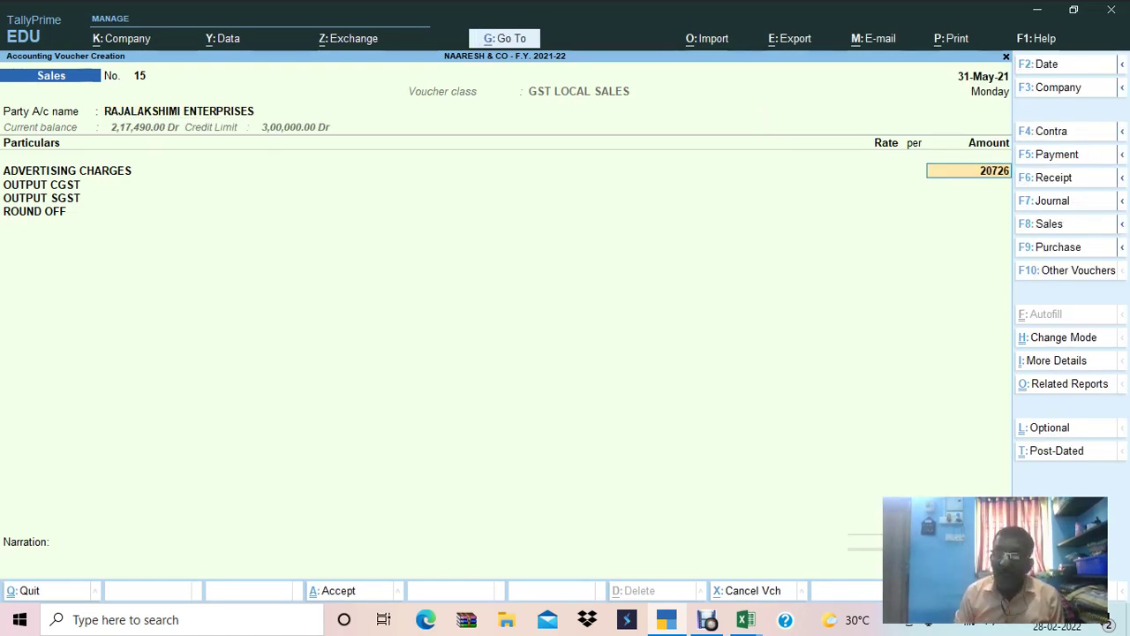
key(Return)
key(ctrl+a)
Save voucher No. 16 for RAMESH AGENCY with 23,970 advertising charges copied from Excel.
key(alt+Tab)
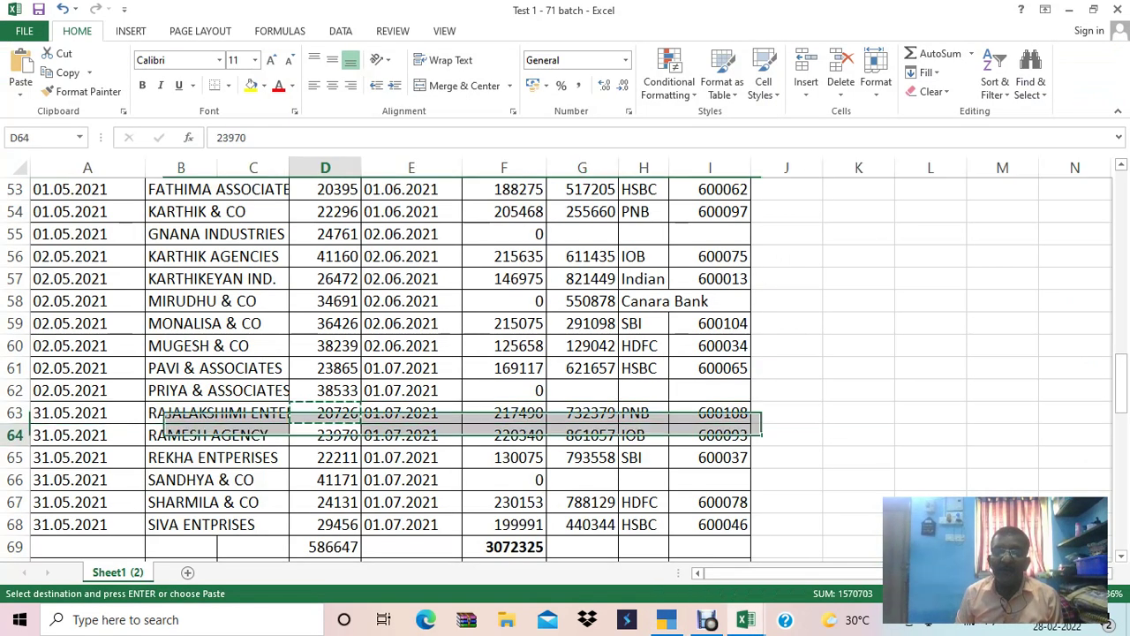
key(Down)
key(ctrl+c)
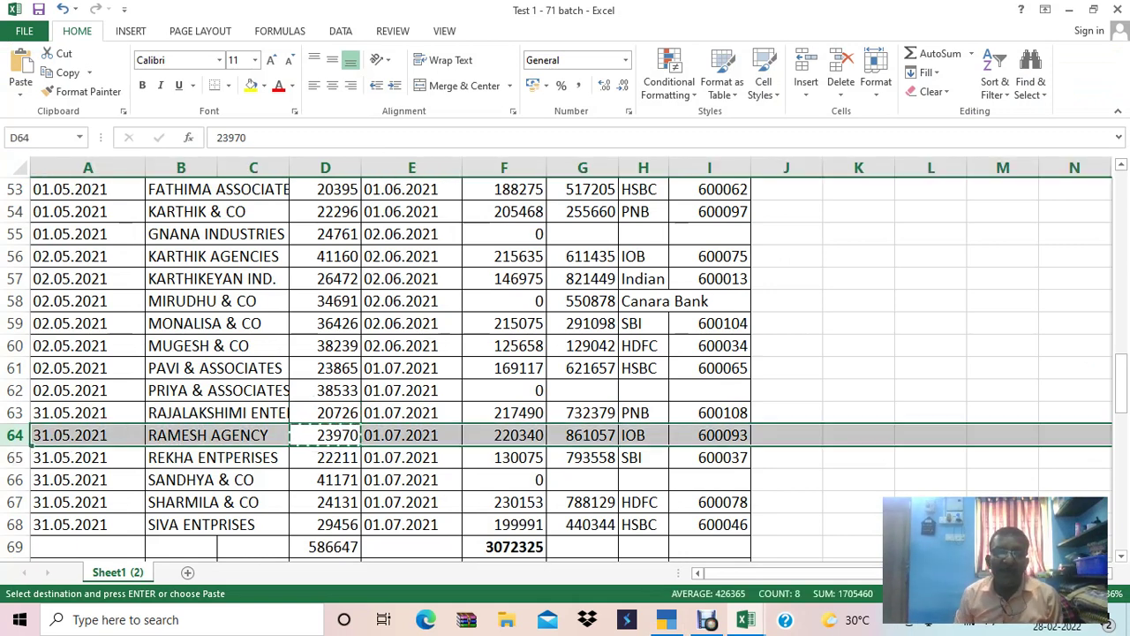
key(alt+Tab)
text(RAMES)
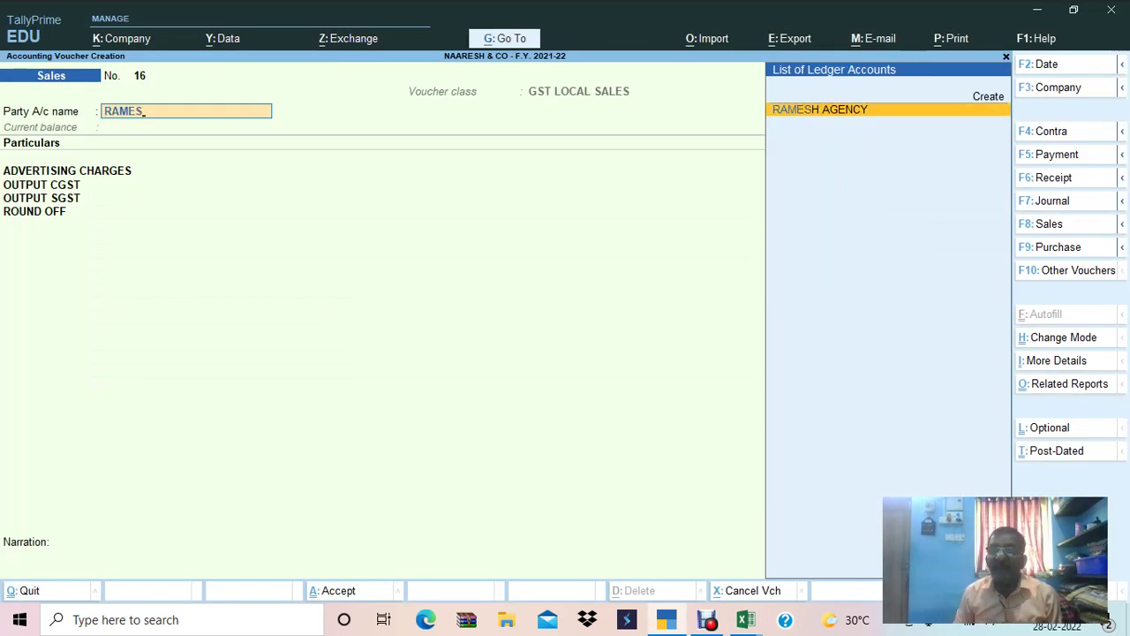
key(Return)
key(Return)
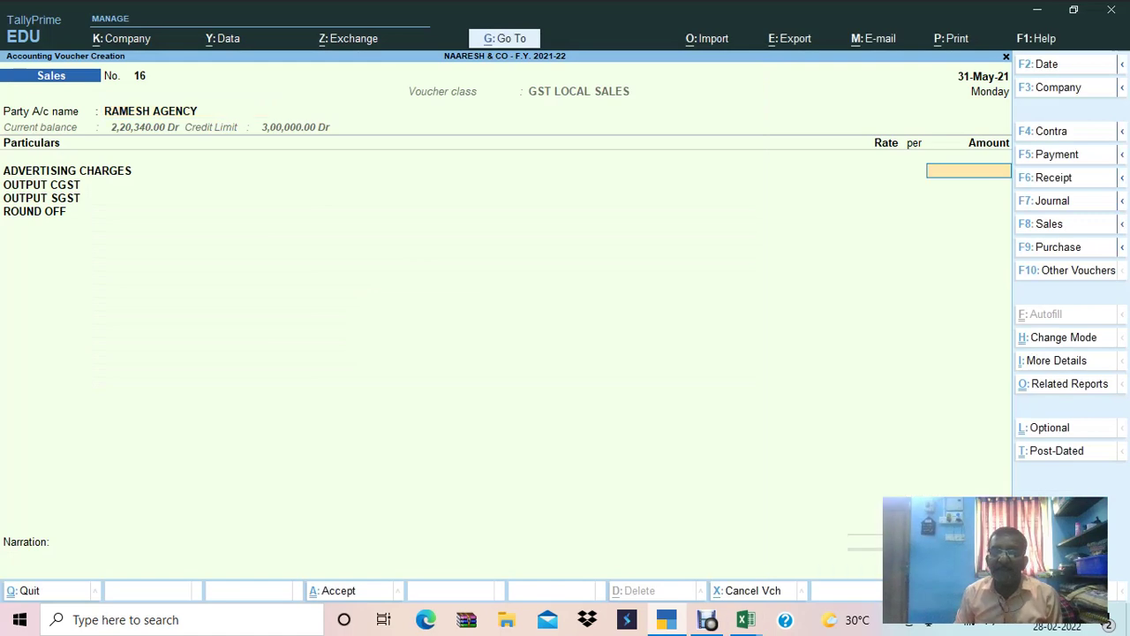
key(ctrl+alt+v)
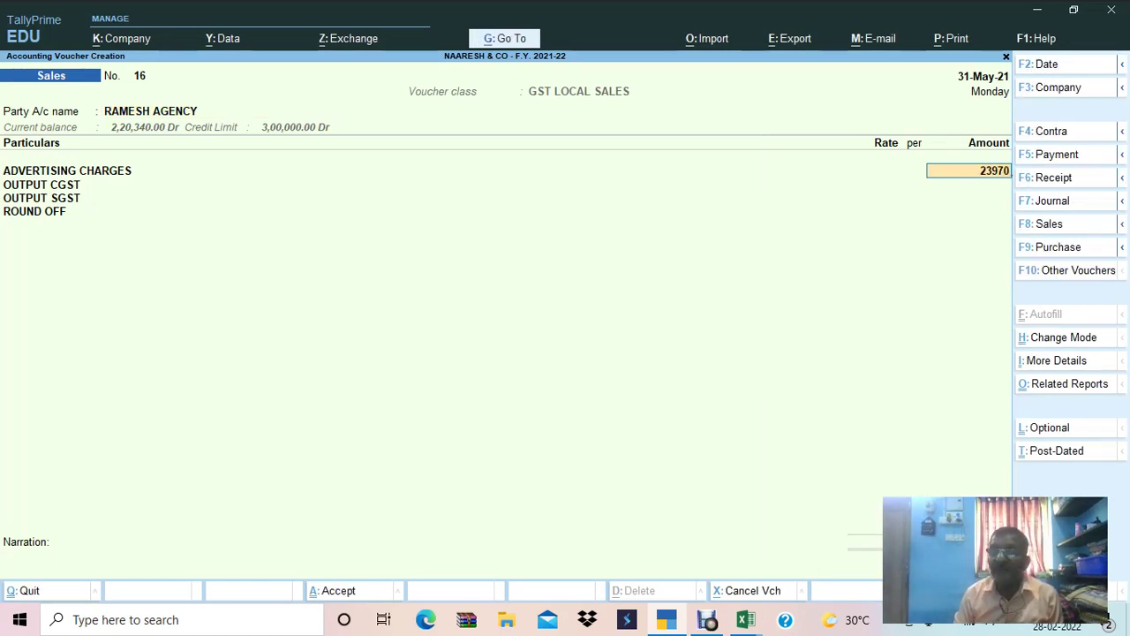
key(Return)
key(alt+Tab)
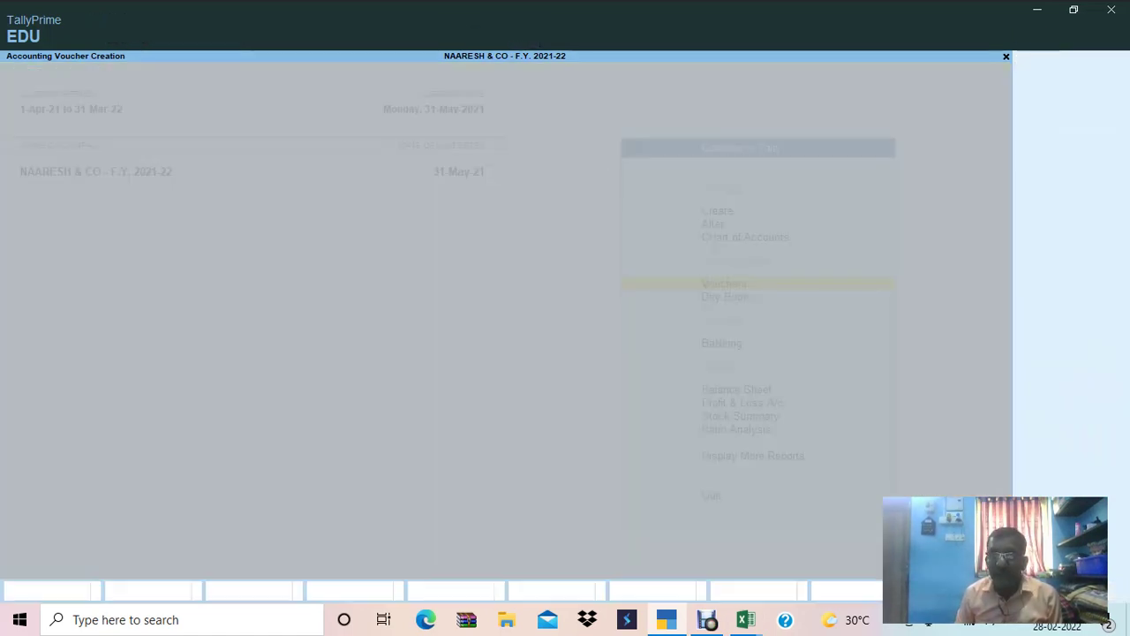
Copy the next taxable value 22211 from row 65 of the sheet.
key(Down)
key(ctrl+c)
key(shift+space)
Record sales voucher 17 for REKHA ENTPERISES with 22,211 advertising charges.
key(alt+Tab)
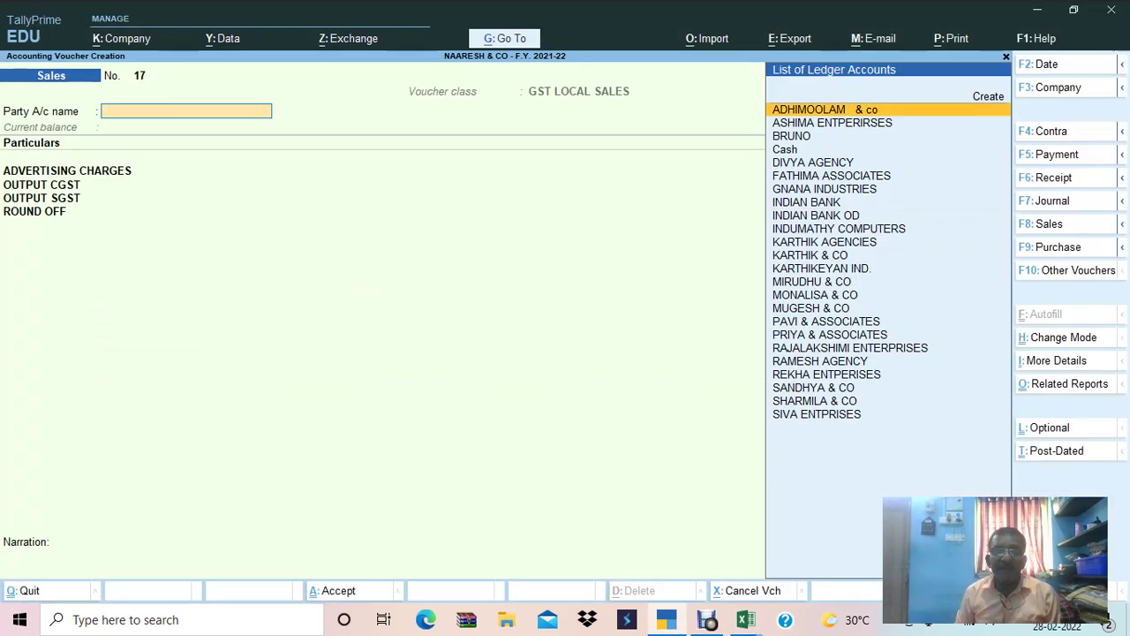
text(REK)
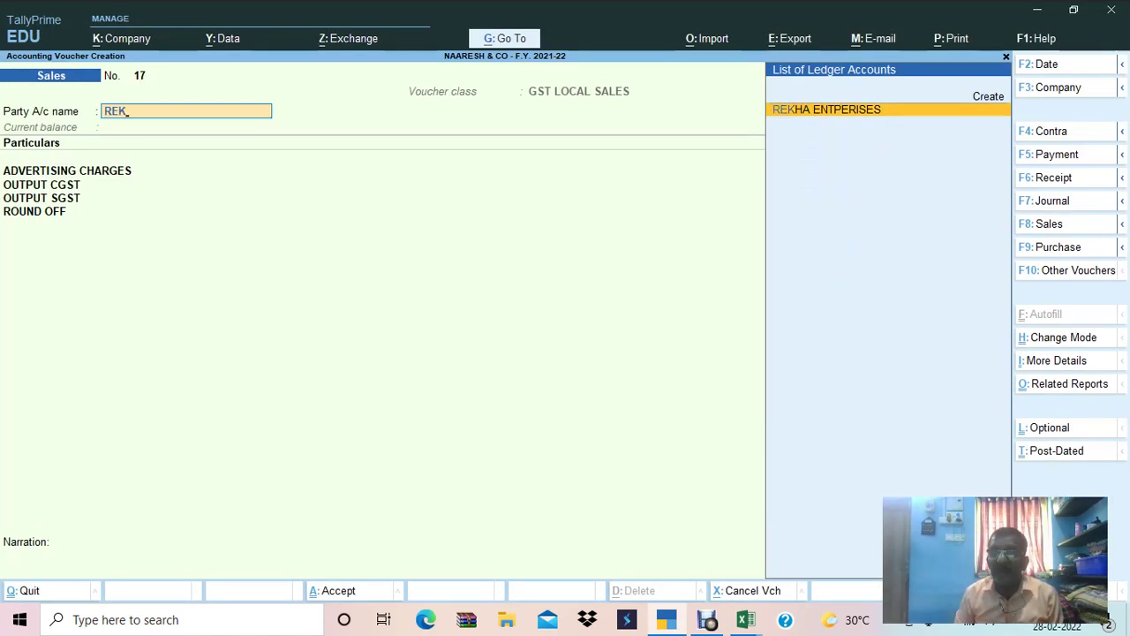
key(Return)
key(Return)
key(ctrl+alt+v)
key(Return)
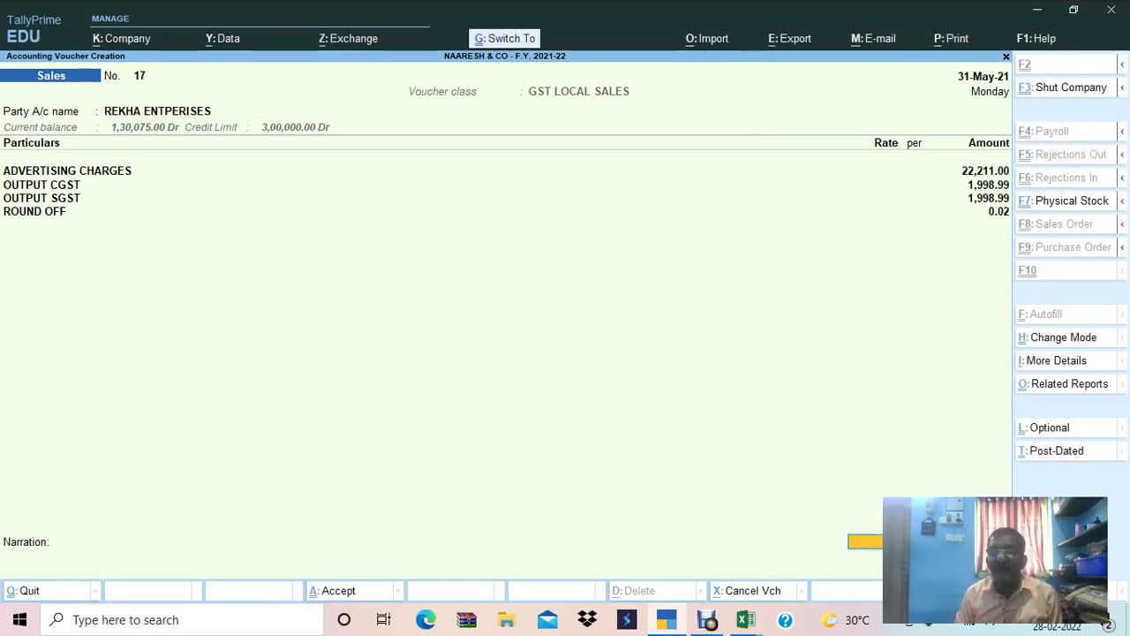
key(ctrl+a)
Select the SANDHYA & CO row 66 in Excel and set the next voucher date to 31.6.
key(alt+Tab)
click(181, 480)
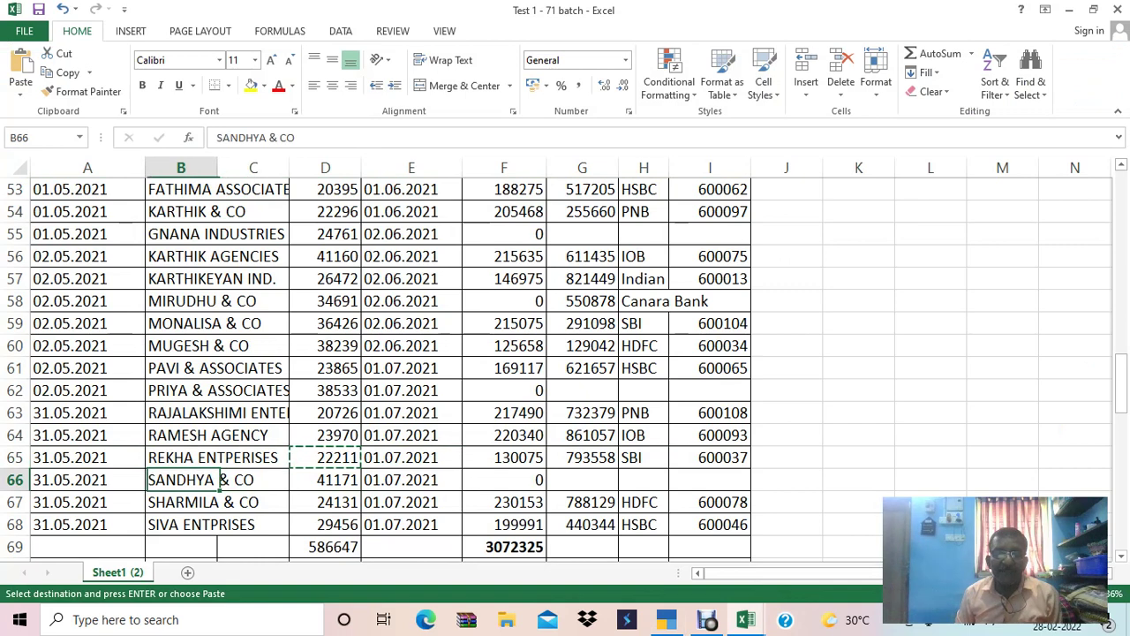
key(ctrl+v)
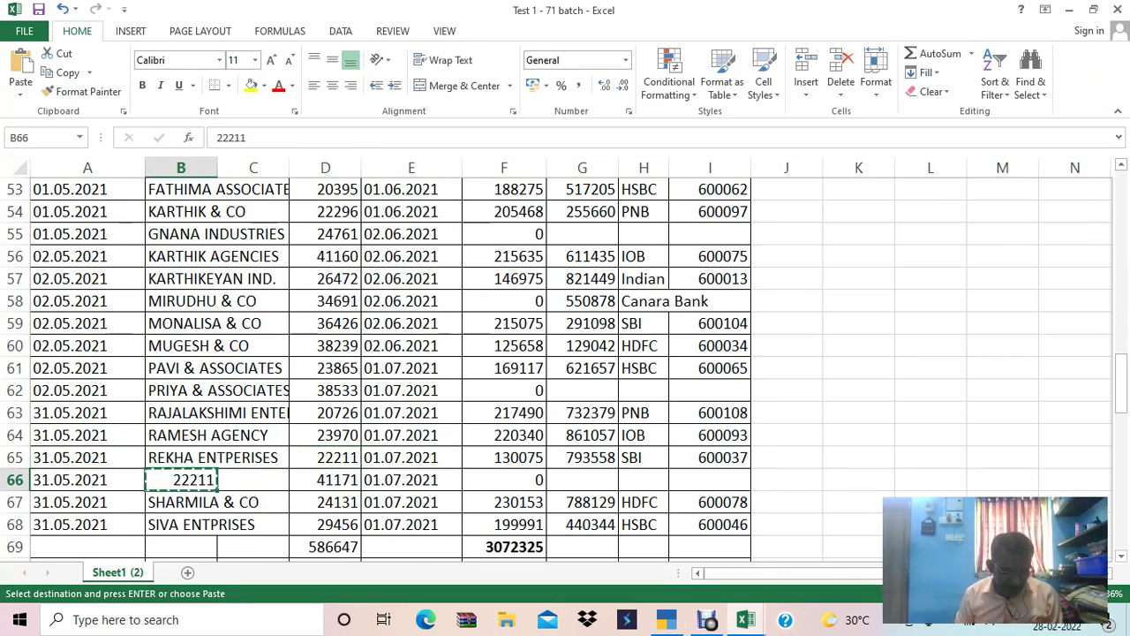
key(ctrl+z)
key(shift+space)
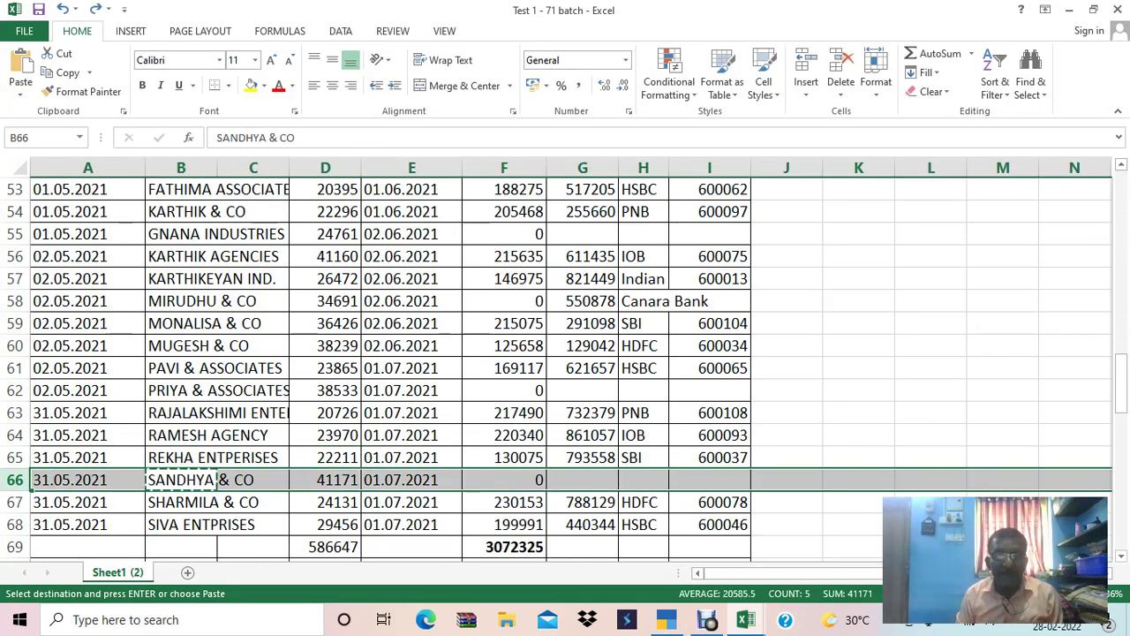
key(alt+Tab)
key(F2)
text(31.6)
key(Return)
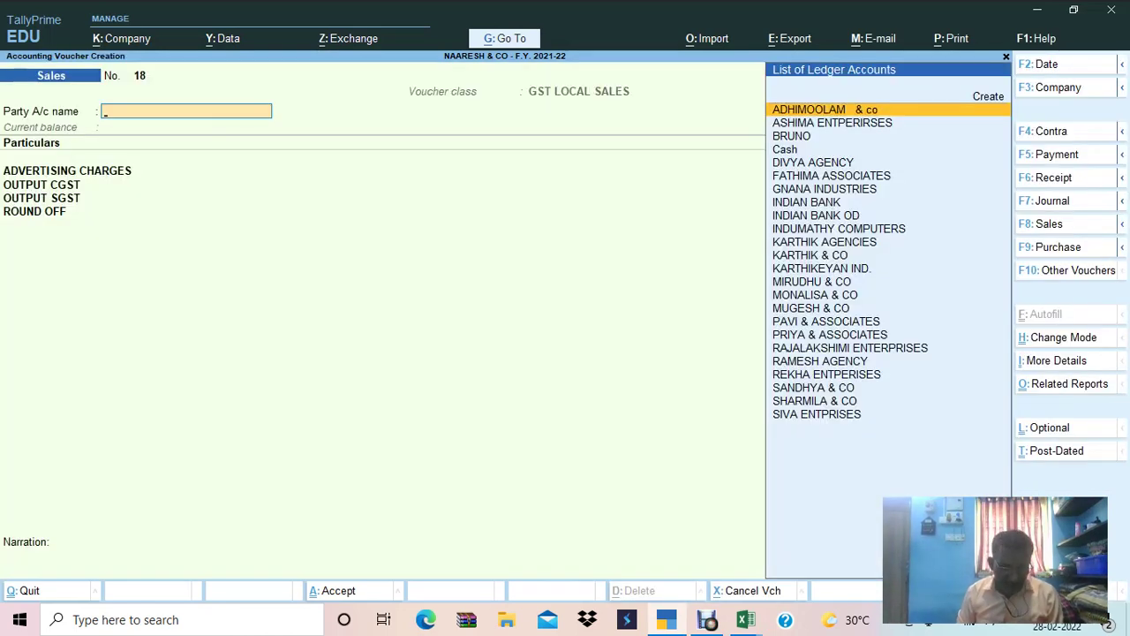
Record sales voucher 18 for SANDHYA & CO at 41,171.
text(SANDH)
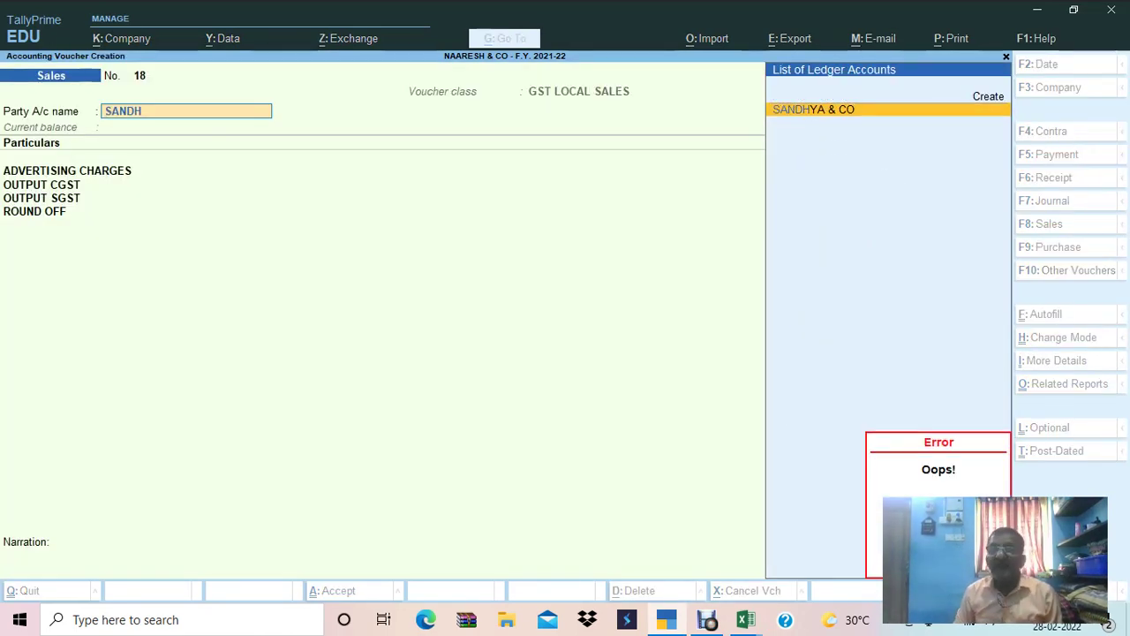
key(Return)
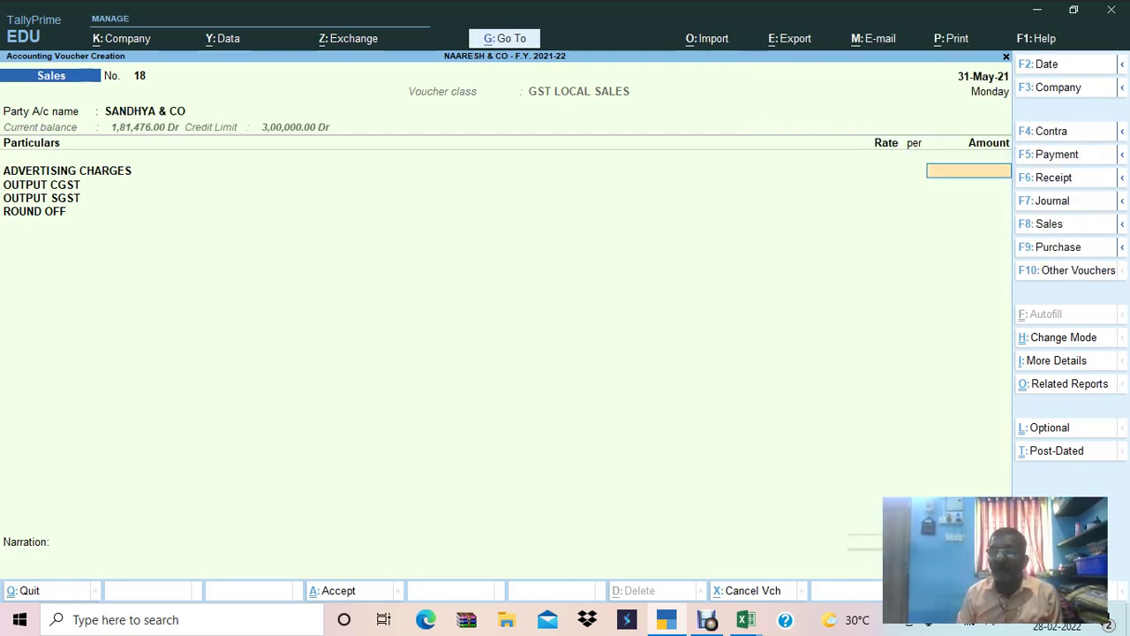
key(alt+Tab)
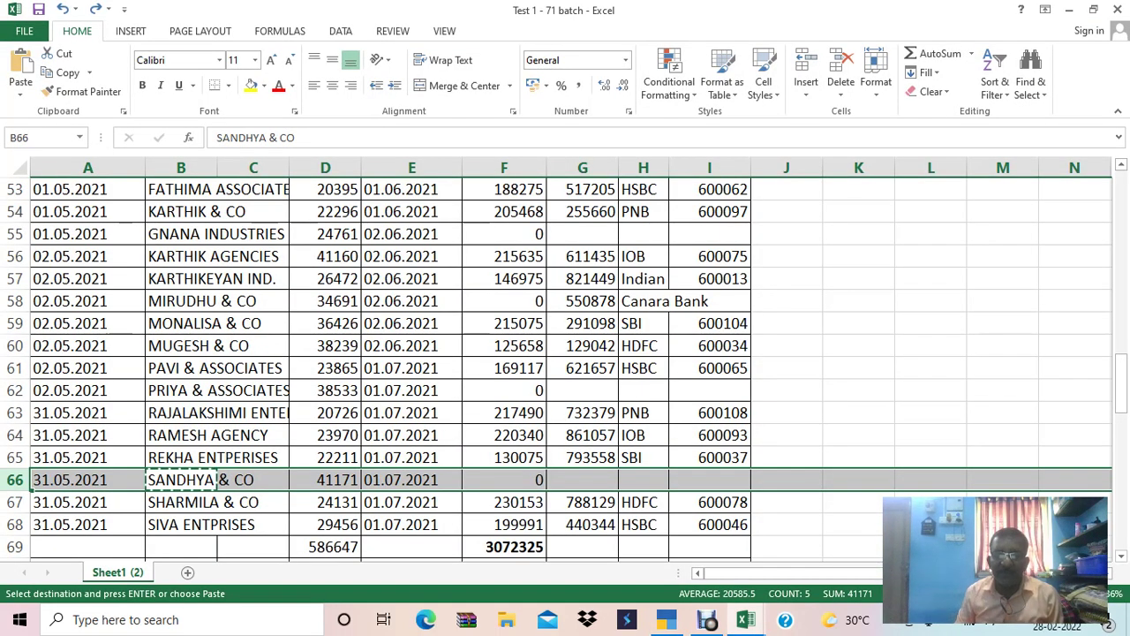
key(alt+Tab)
text(41,171)
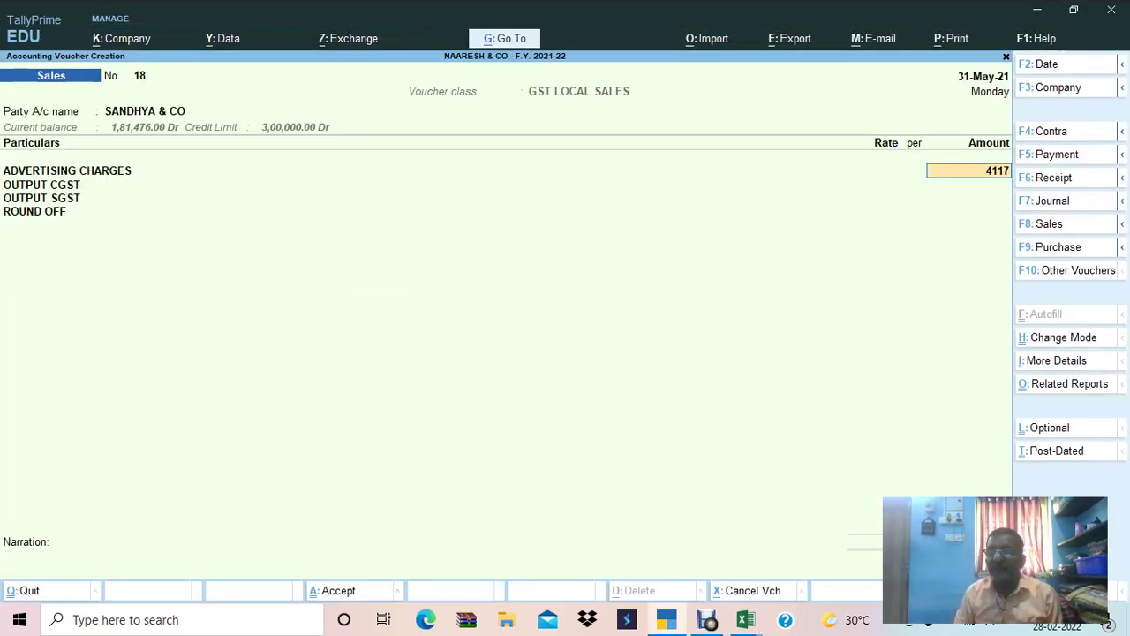
key(Return)
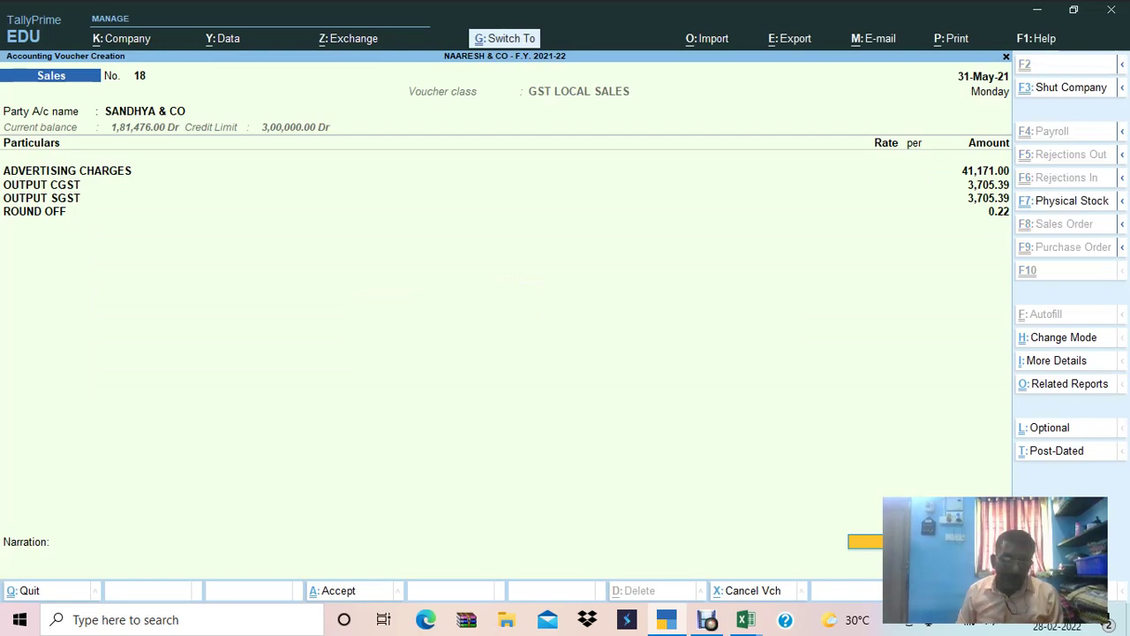
key(ctrl+a)
key(alt+Tab)
Paste SHARMILA & CO from Excel B67 as the party for voucher 19.
key(ctrl+c)
key(shift+space)
key(alt+Tab)
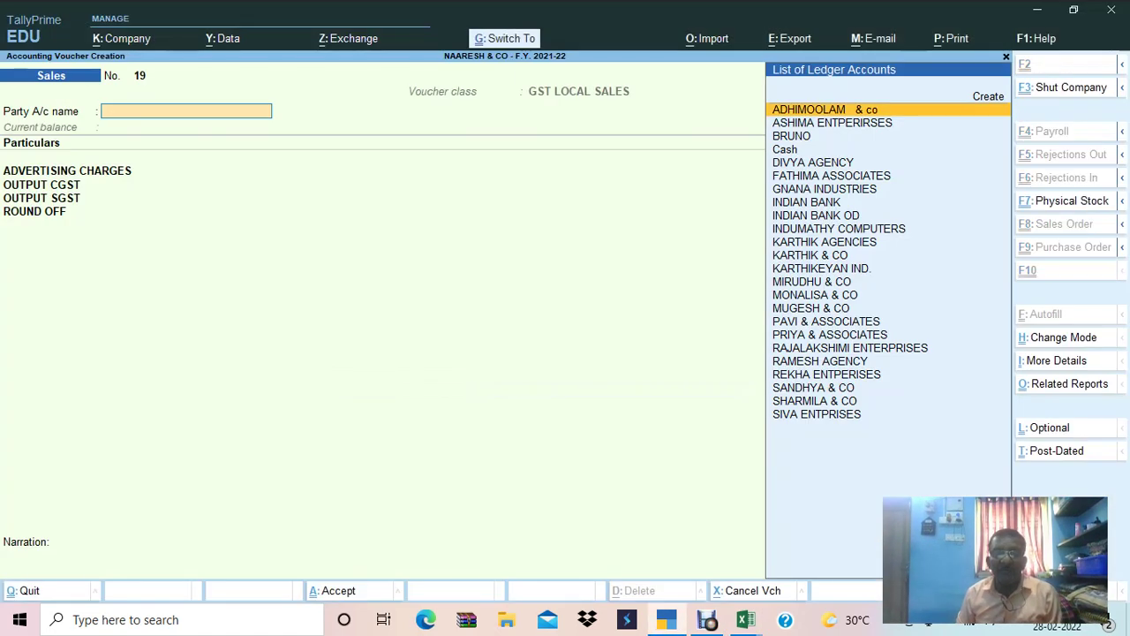
key(ctrl+alt+v)
key(Return)
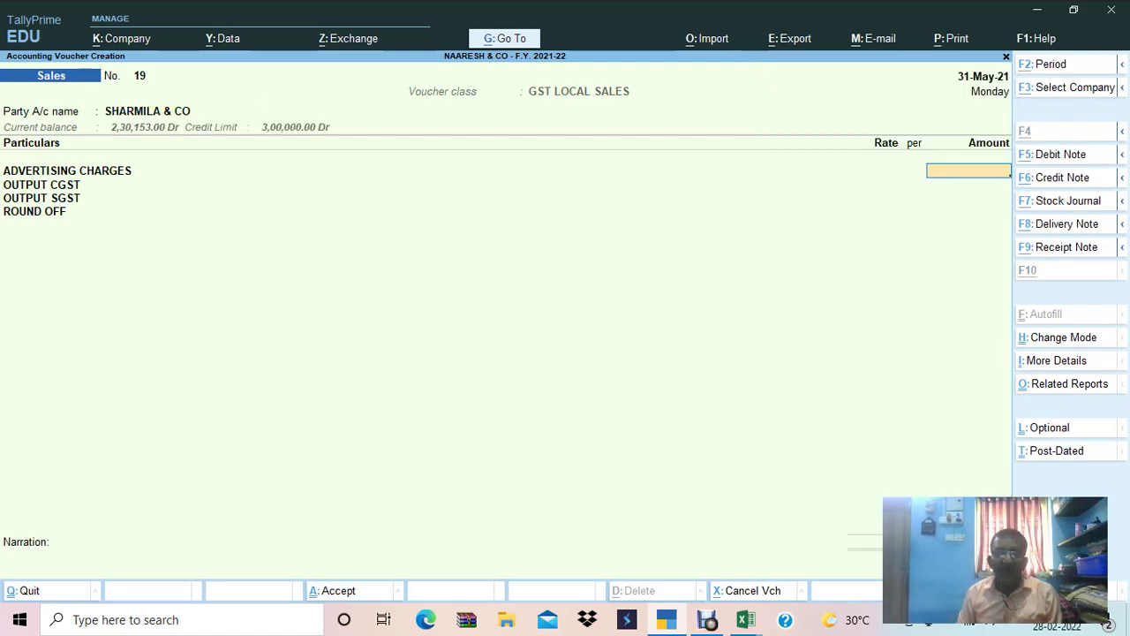
Enter the 24131 amount from D67 and save voucher 19.
key(alt+Tab)
key(Tab)
key(Tab)
key(ctrl+c)
key(Down)
key(Up)
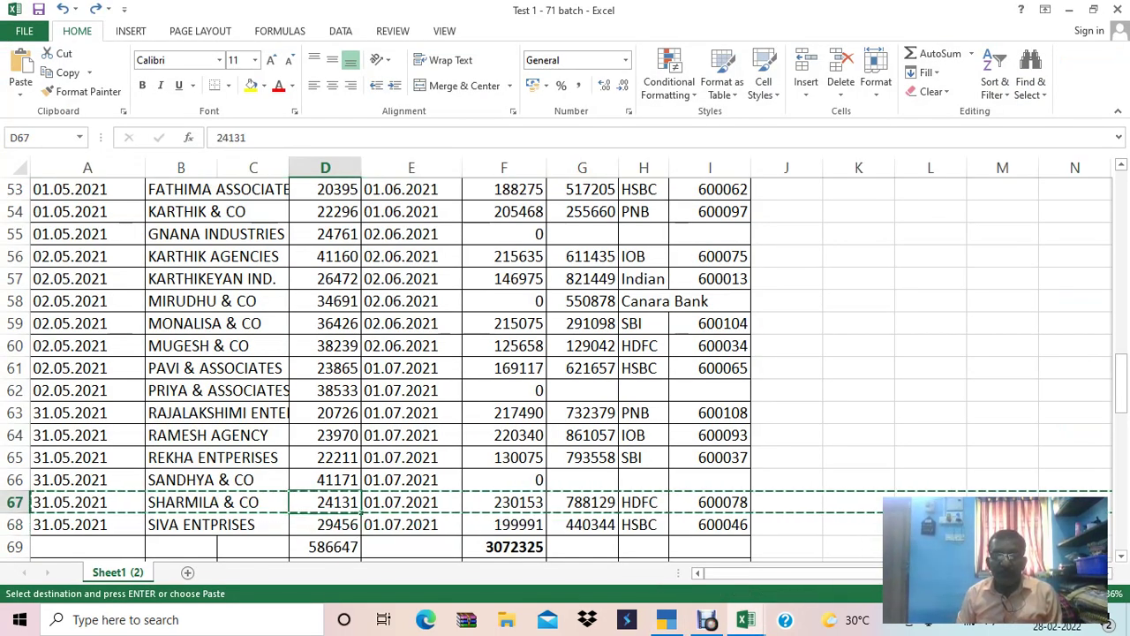
text(z)
key(Escape)
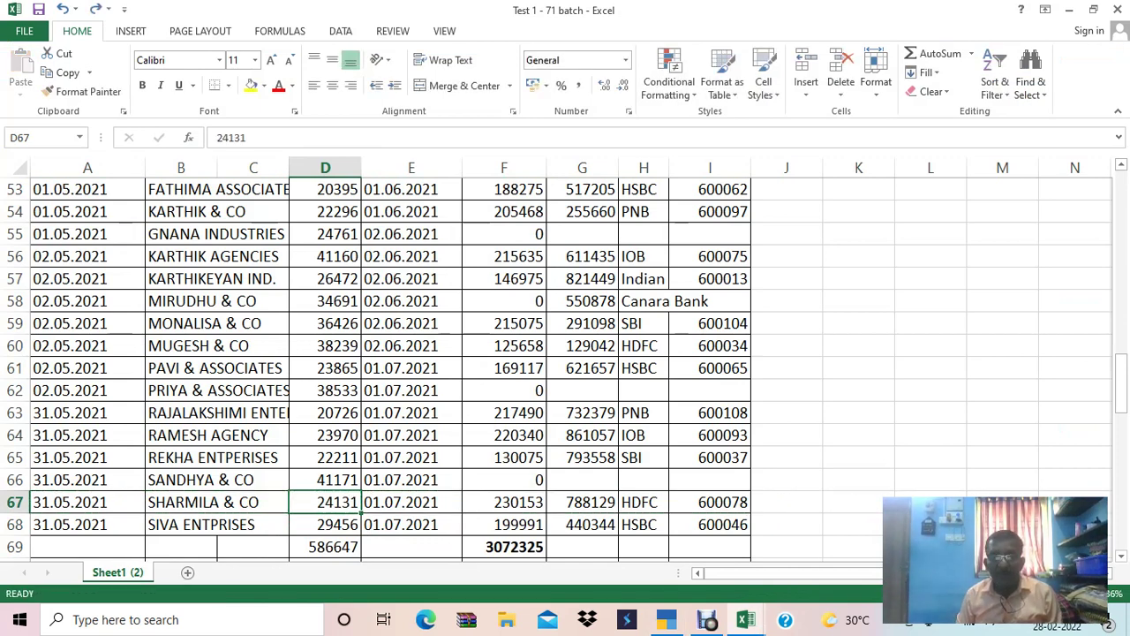
key(ctrl+c)
key(shift+space)
key(alt+Tab)
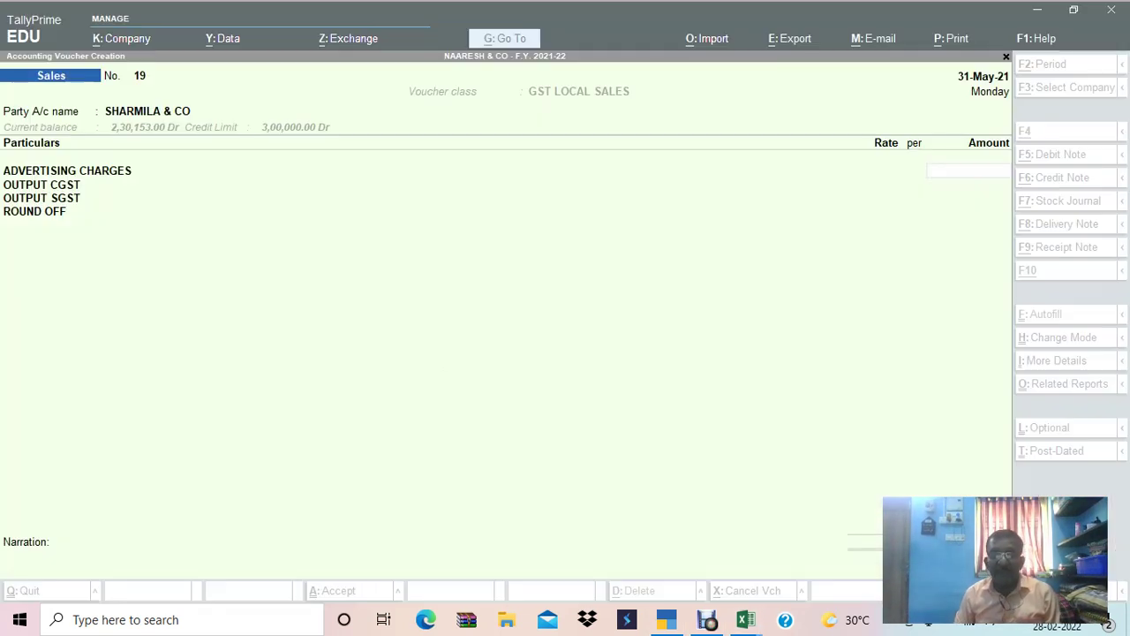
text(24131)
key(Return)
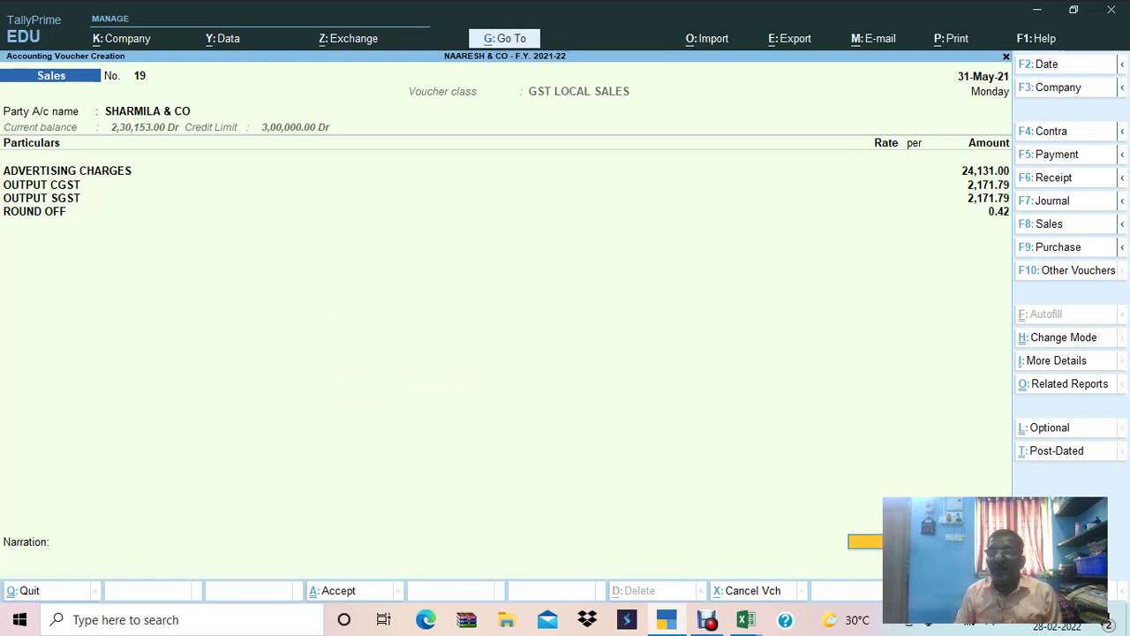
key(ctrl)
key(ctrl+a)
Paste SIVA ENTPRISES from Excel row 68 as the party for voucher 20.
key(alt+Tab)
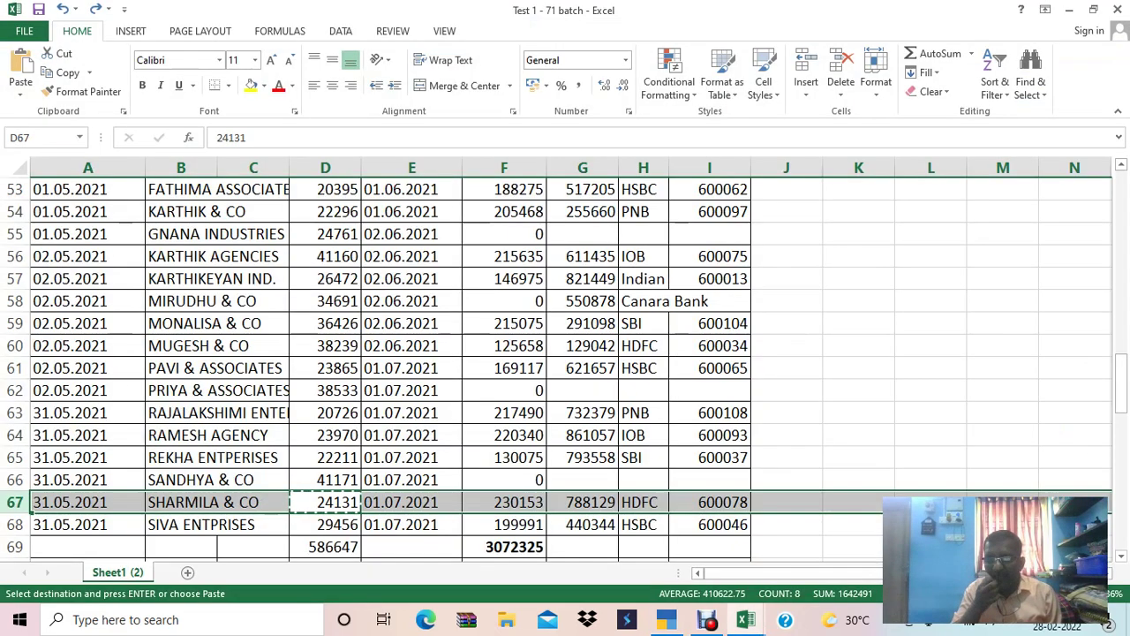
key(Down)
key(Left)
key(Left)
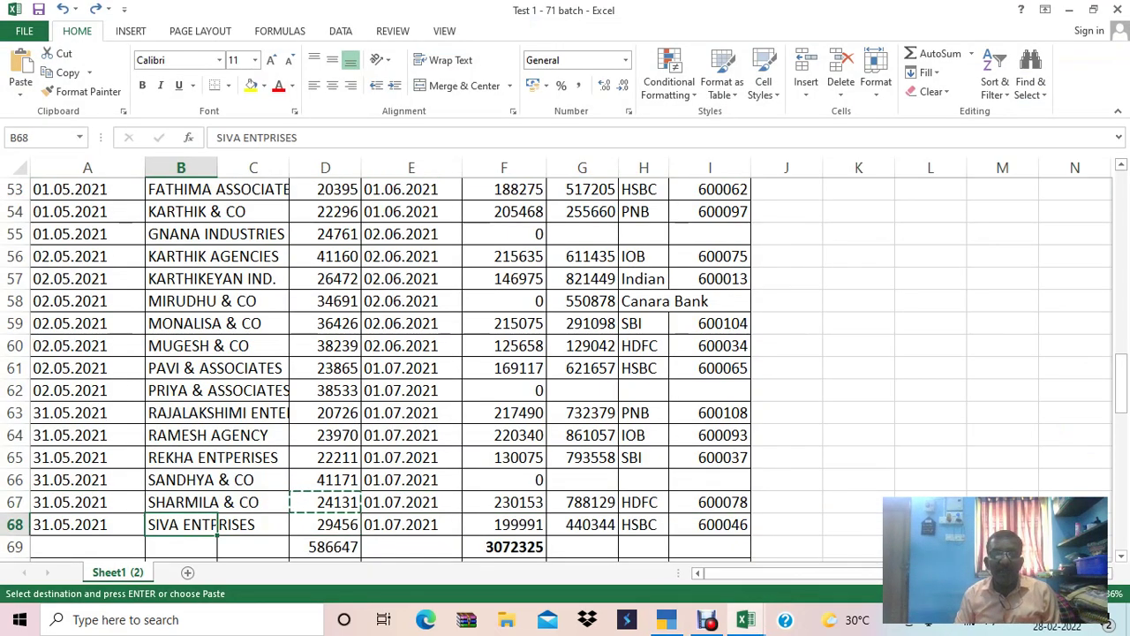
key(ctrl+c)
key(alt+Tab)
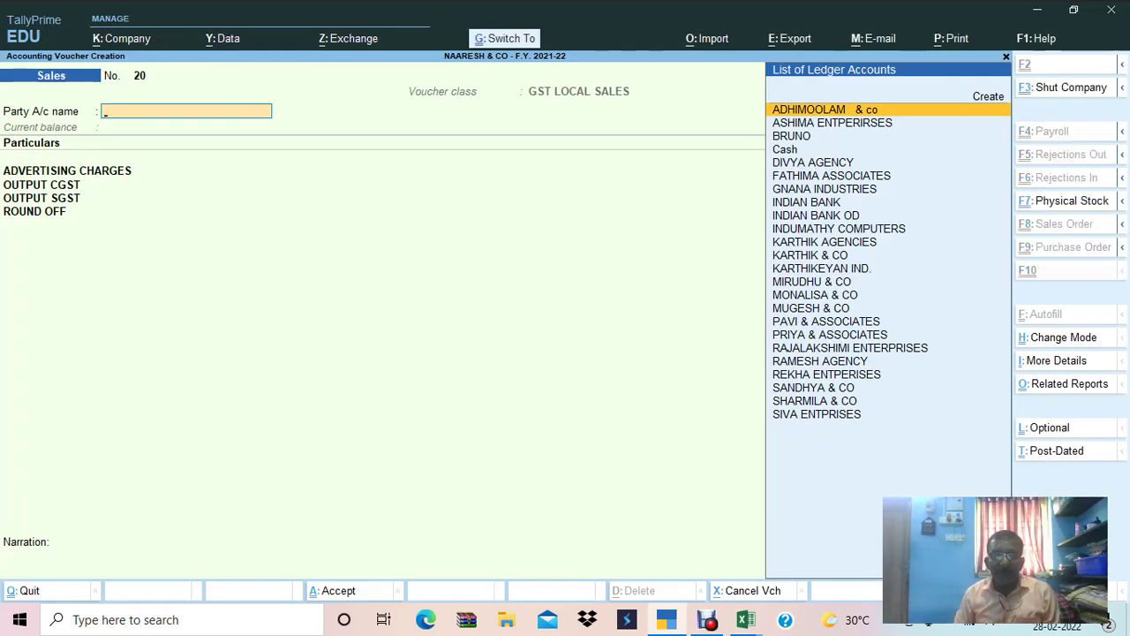
key(ctrl+alt+v)
key(Return)
Paste the 29456 amount from D68 and save voucher 20.
key(alt+Tab)
key(Right)
key(Right)
key(ctrl+c)
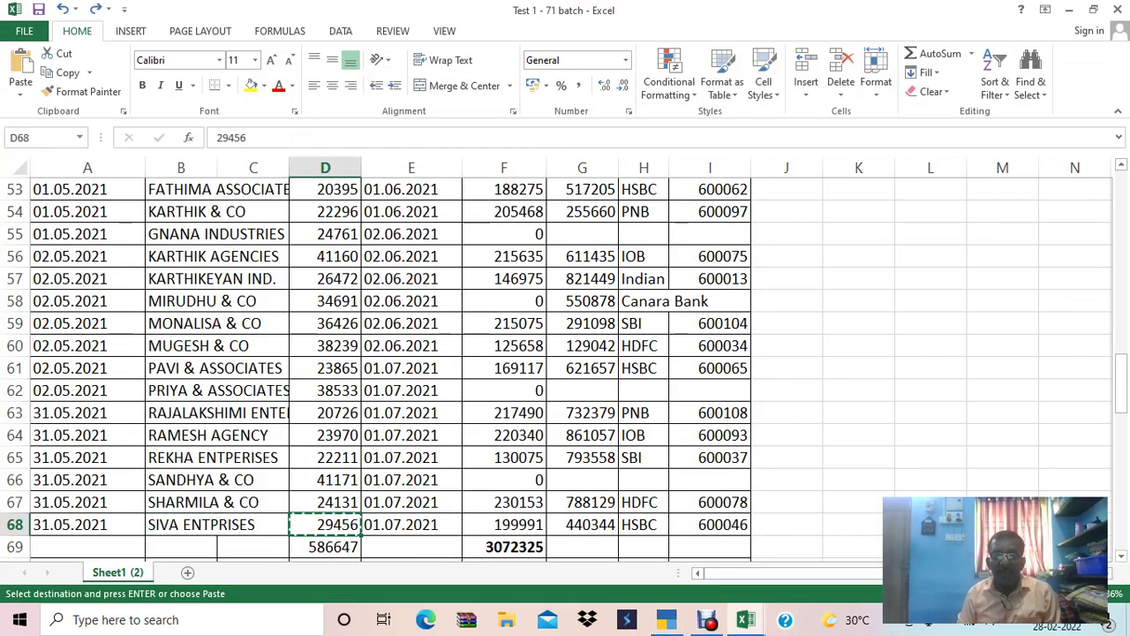
key(alt+Tab)
key(ctrl+alt+v)
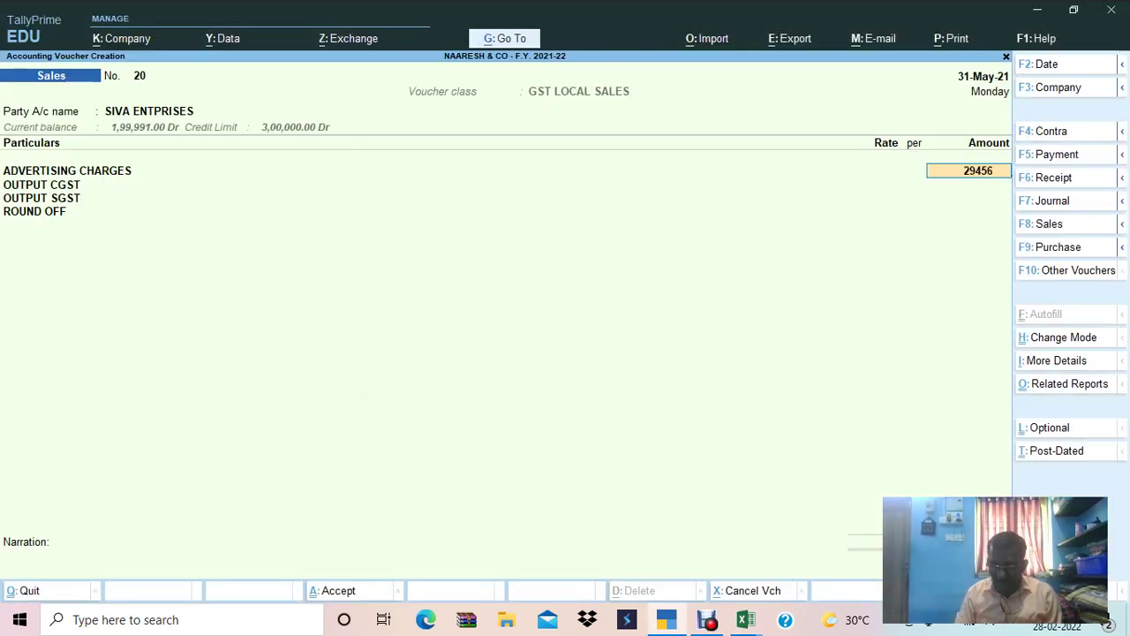
key(Return)
key(ctrl+a)
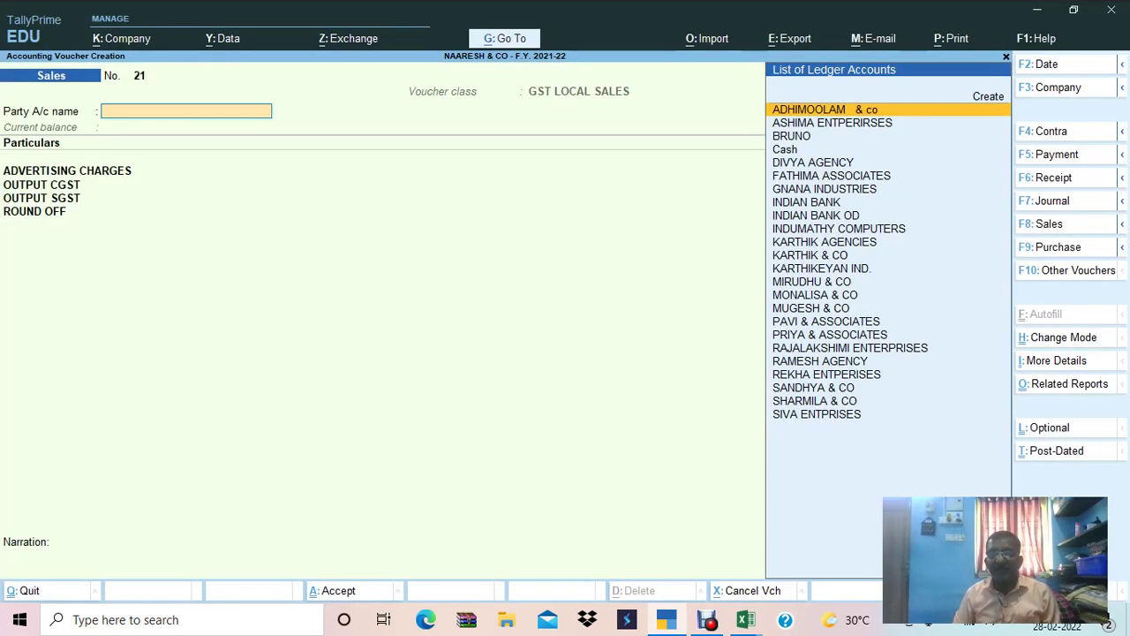
Exit voucher entry and check the =SUM(D49:D68) total of 586647 in Excel cell D69.
key(Escape)
key(alt+Tab)
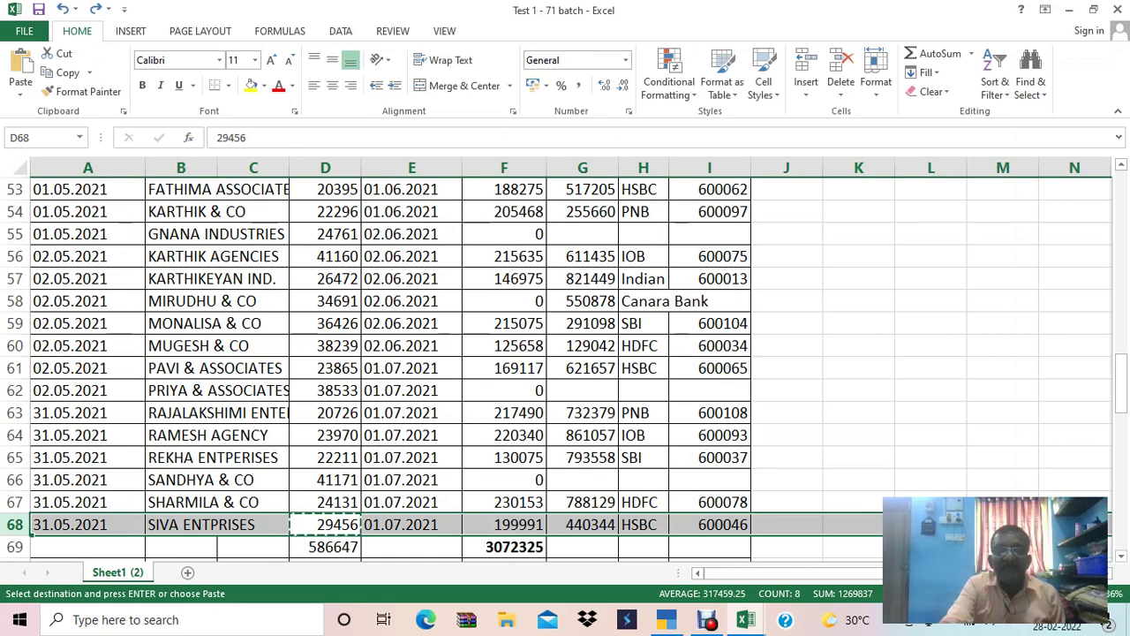
click(325, 546)
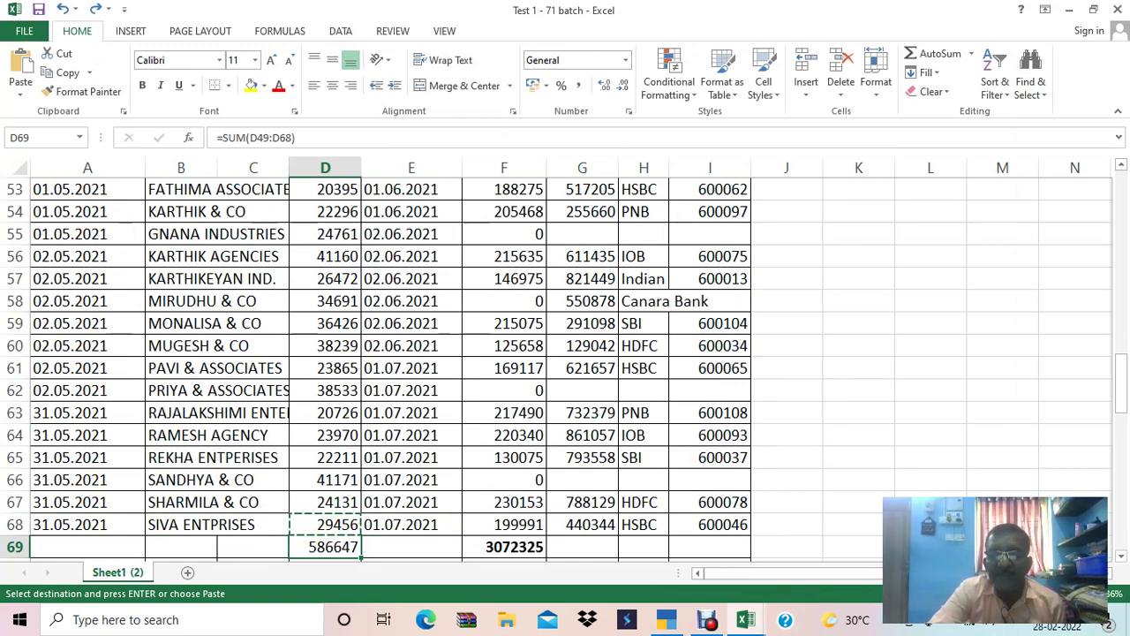
key(alt+Tab)
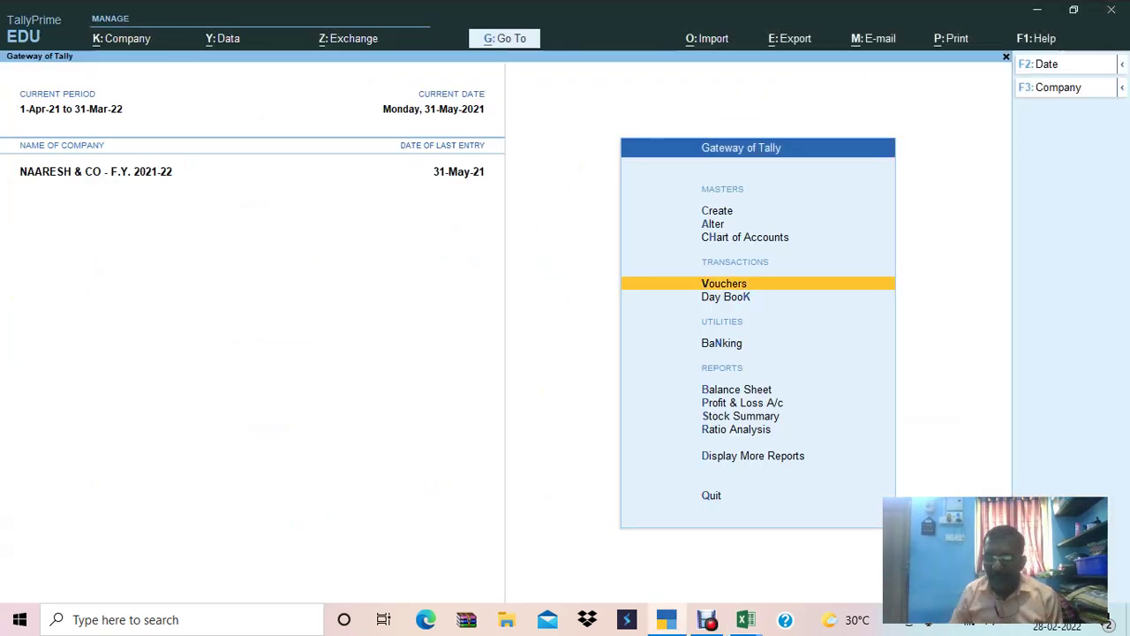
key(p)
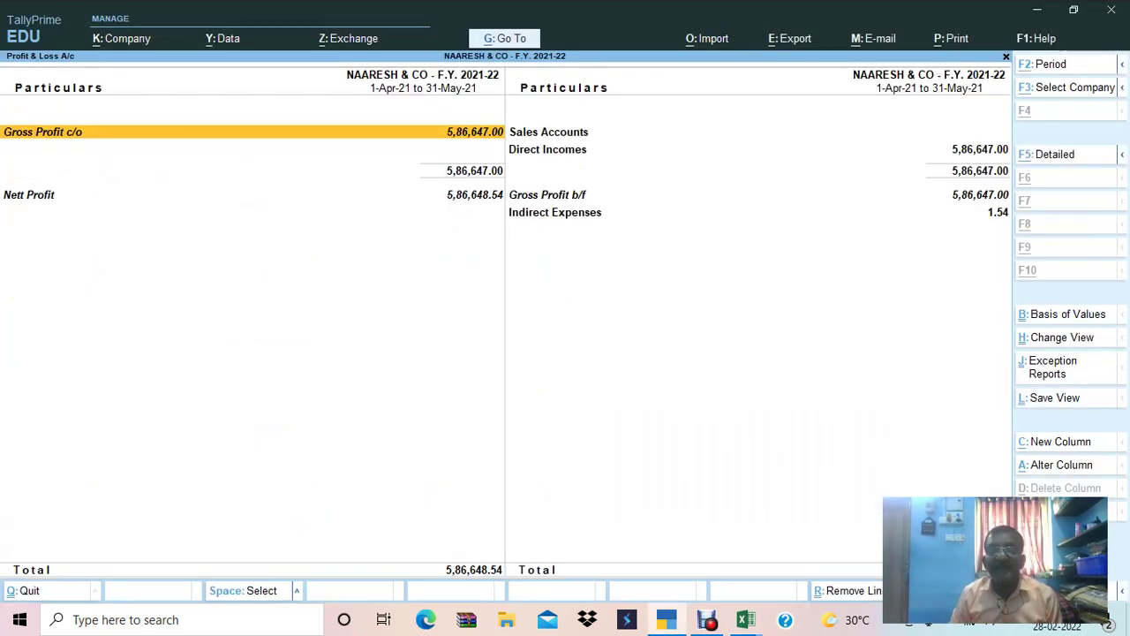
click(29, 209)
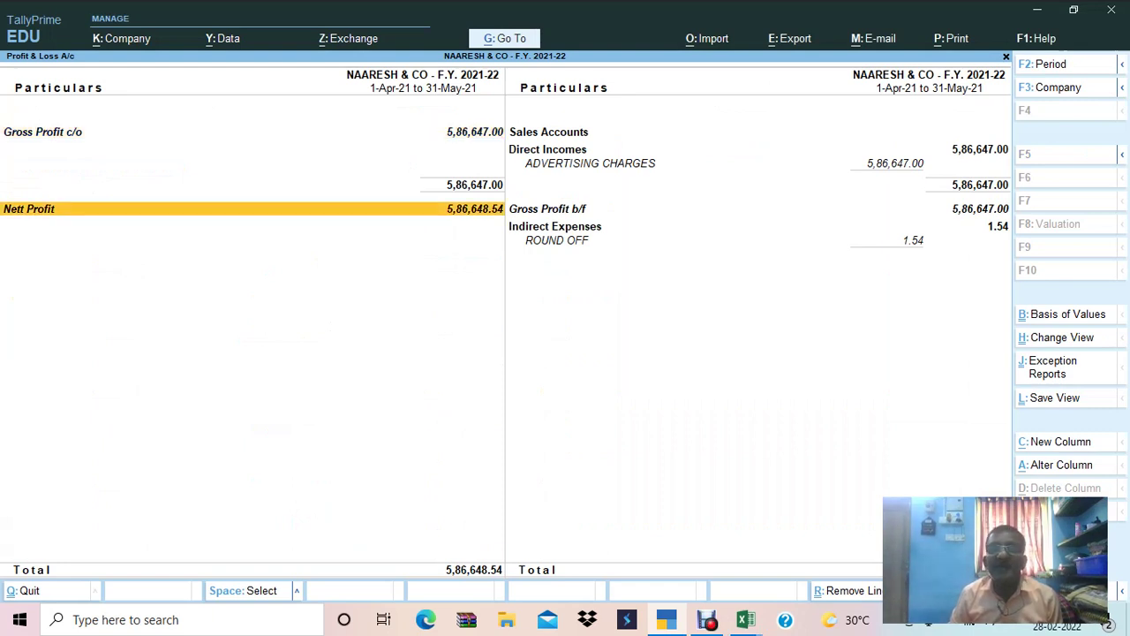
key(Up)
key(Right)
key(Down)
key(Down)
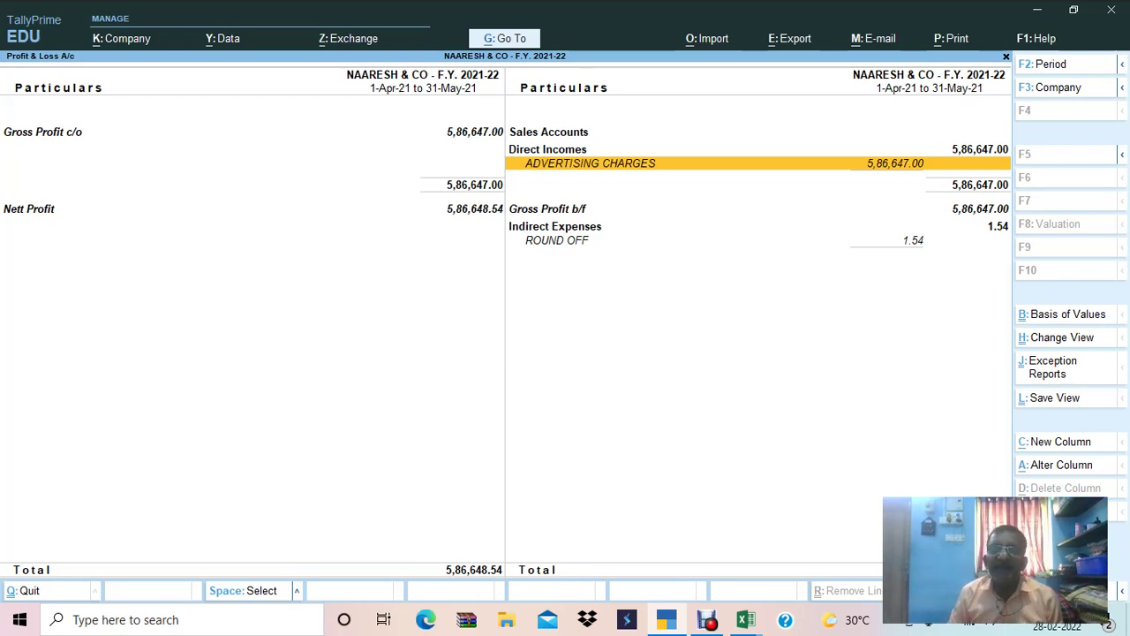
key(Escape)
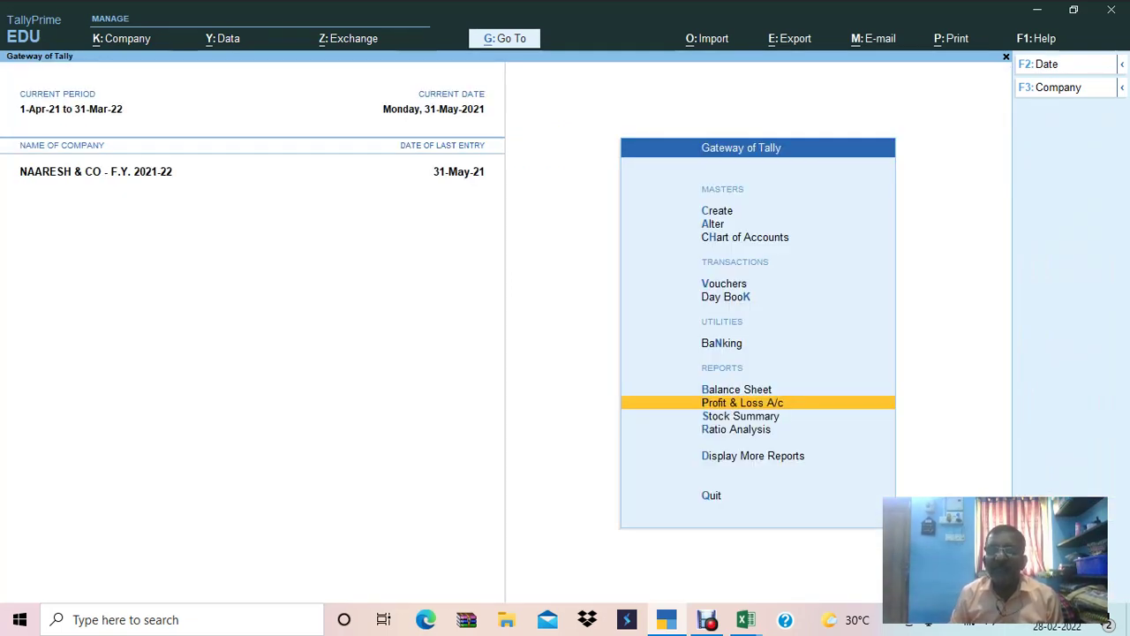
key(alt+Tab)
key(alt+Tab)
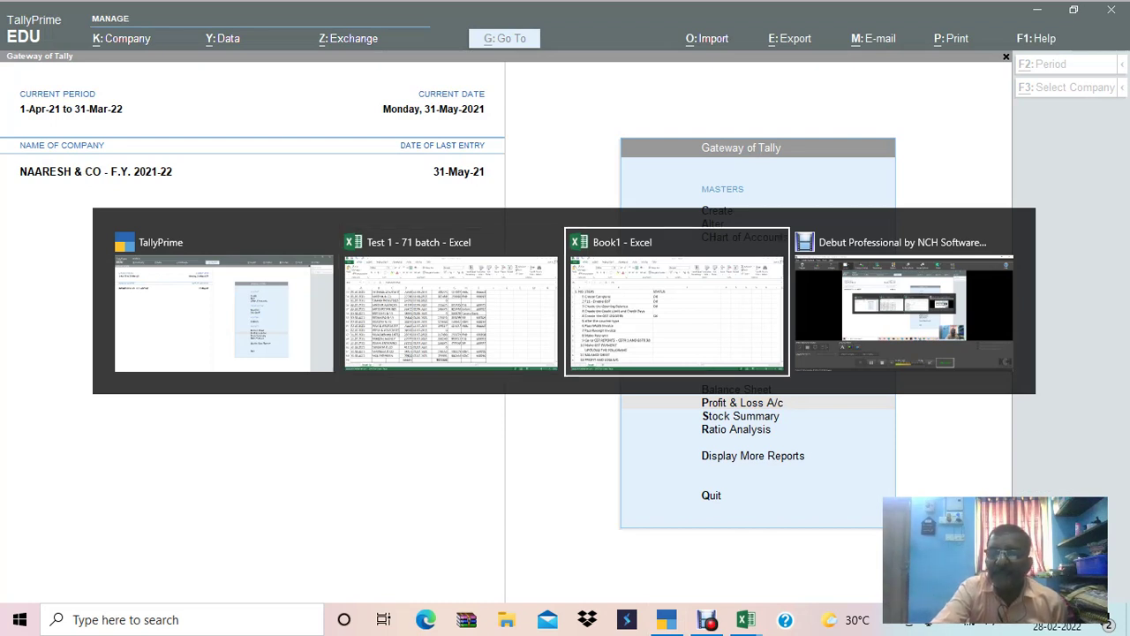
key(alt+Tab)
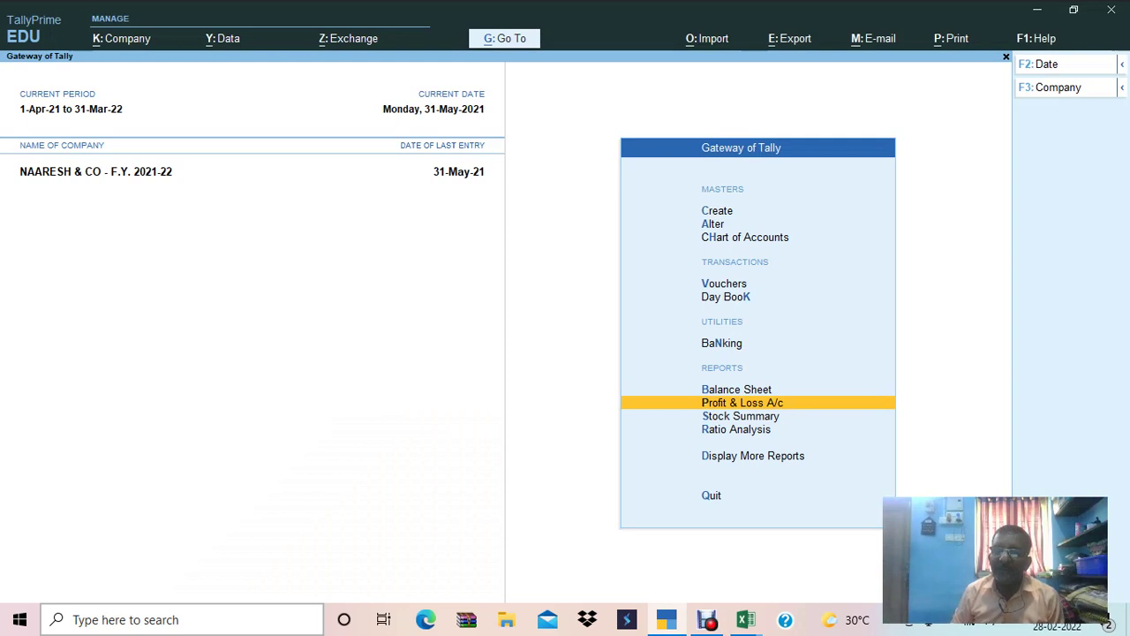
Go through More Reports, Statements of Accounts and Outstandings to Receivables.
key(Down)
key(Down)
key(Down)
key(Return)
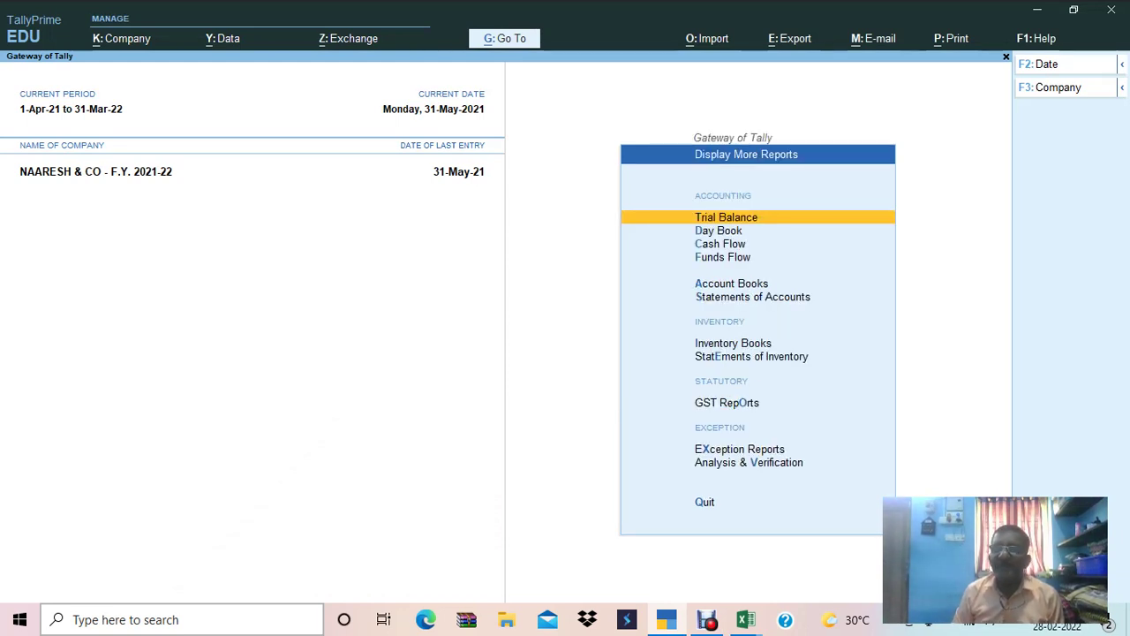
key(Down)
key(Down)
key(Down)
key(Down)
key(Down)
key(Return)
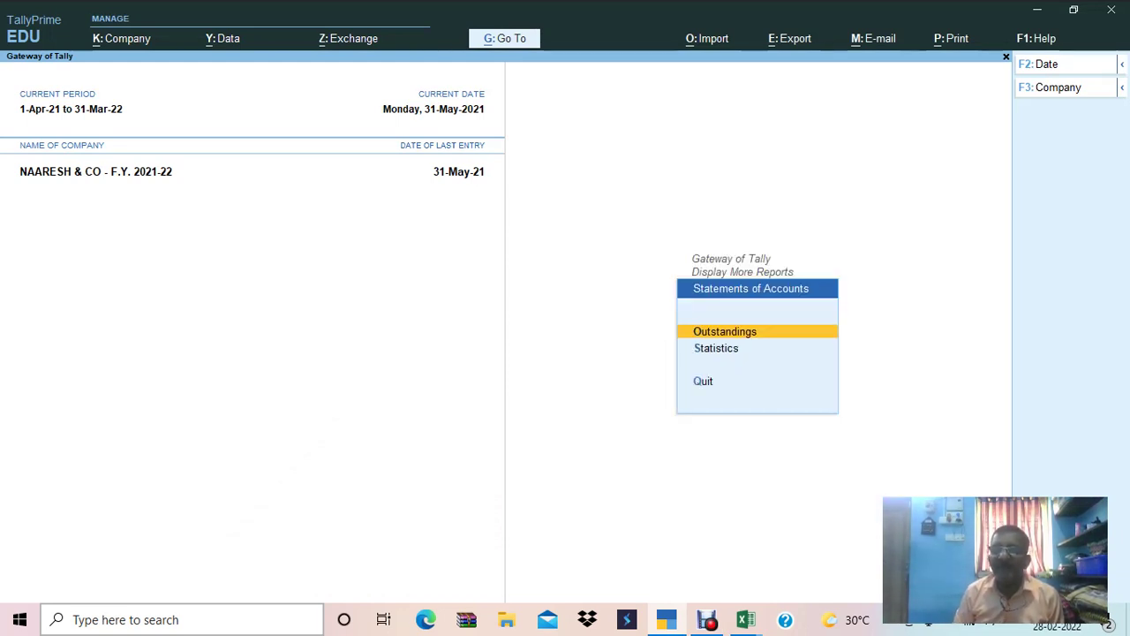
key(Return)
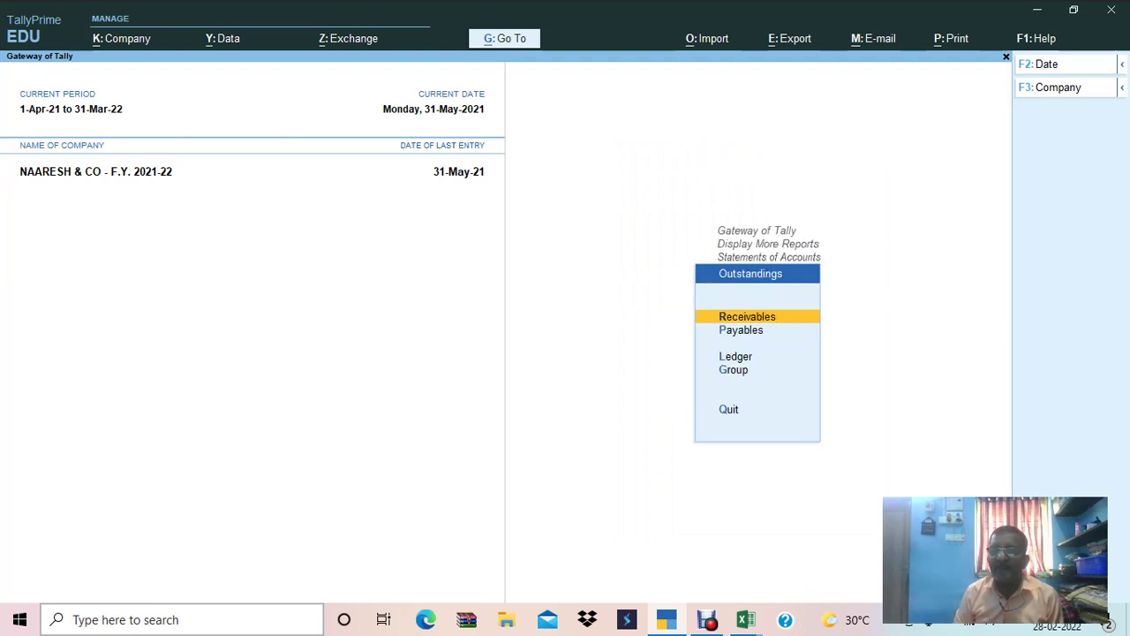
key(Return)
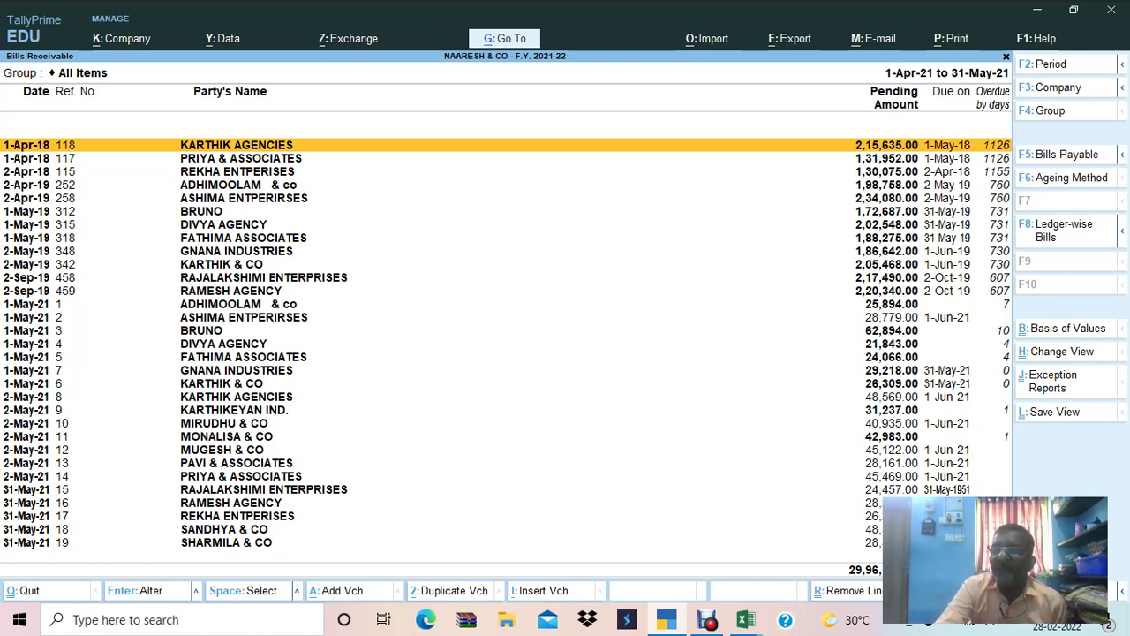
Switch to Ledger-wise Bills, review ADHIMOOLAM & co's and ASHIMA ENTPERIRSES's bills, and bring up Export.
key(F8)
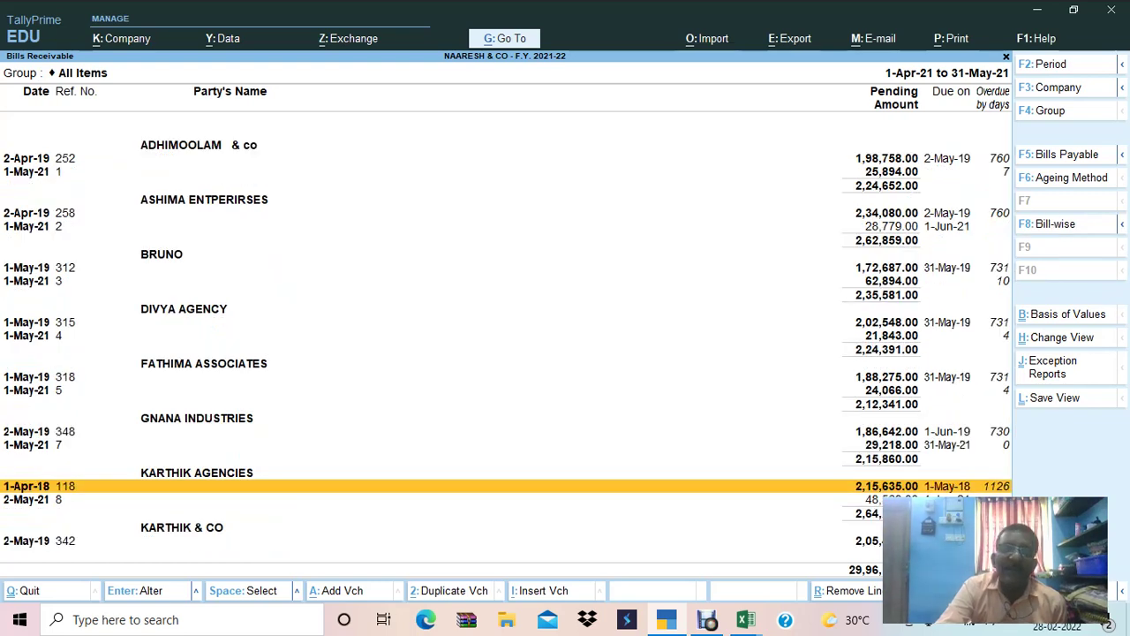
key(ctrl)
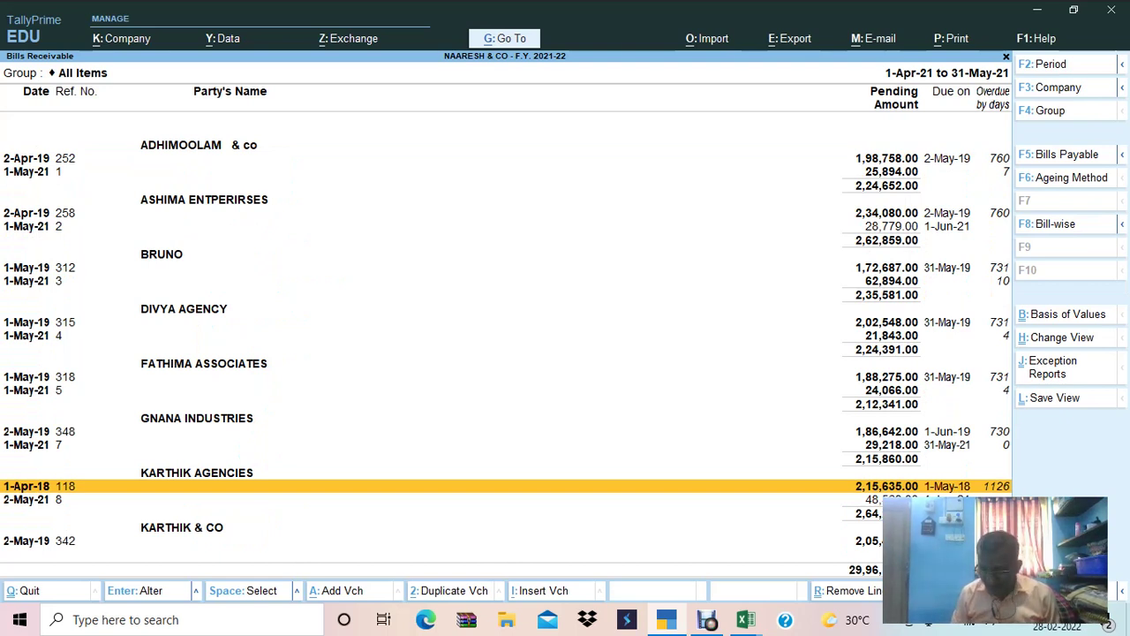
key(Up)
key(Up)
key(Up)
key(Up)
key(Up)
key(Up)
key(Up)
key(Up)
key(Up)
key(Up)
key(Up)
key(Up)
key(Up)
key(Up)
key(Up)
key(Up)
key(Up)
key(Up)
key(Up)
key(Up)
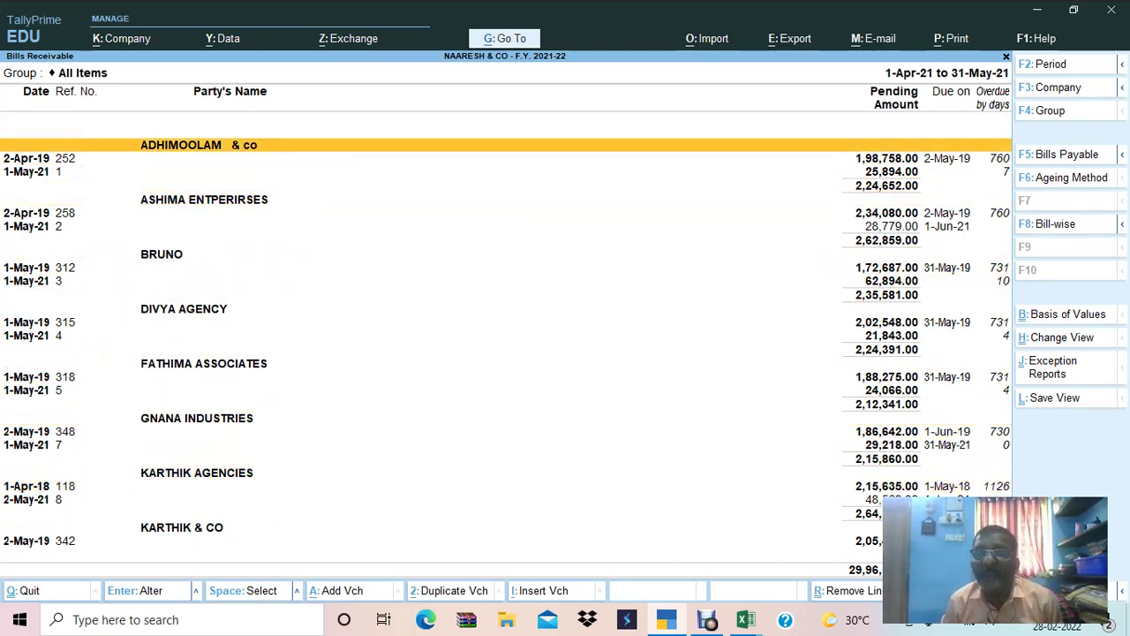
key(Down)
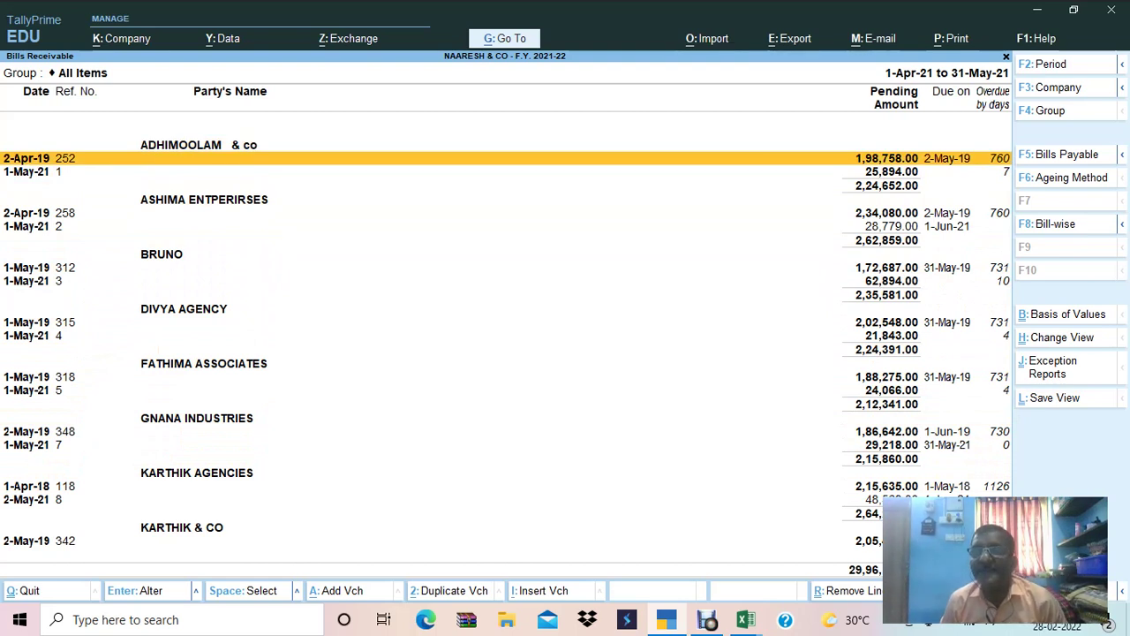
key(Down)
key(Down)
key(Up)
key(Up)
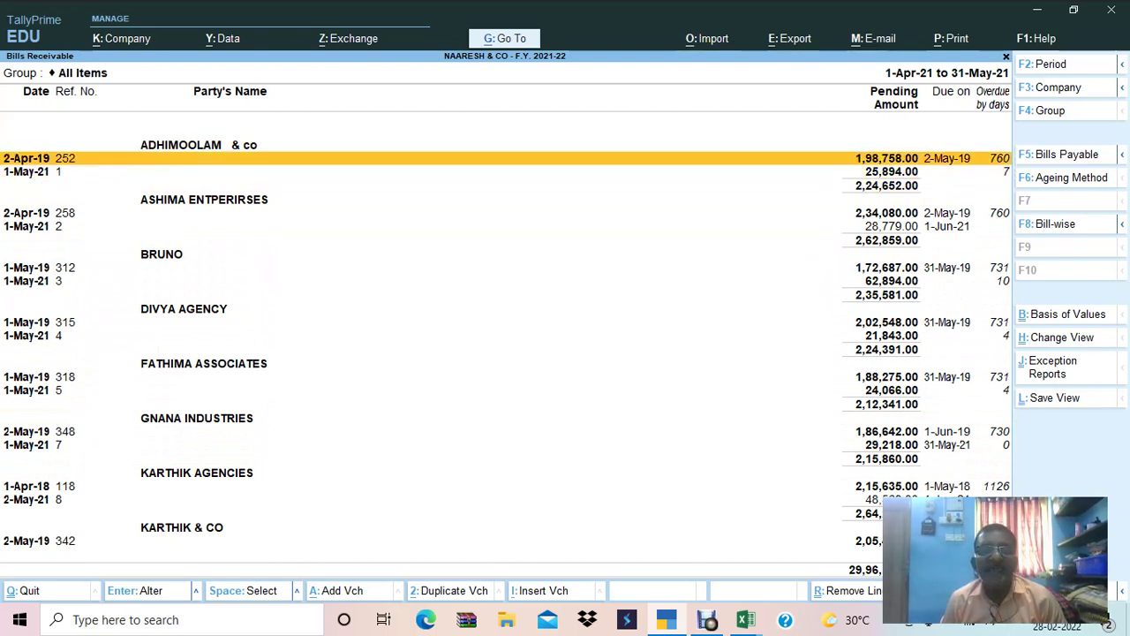
key(Down)
key(Down)
key(Down)
key(Down)
key(Down)
key(Down)
key(Down)
key(Down)
key(Down)
key(Down)
key(Up)
key(Up)
key(Down)
key(Down)
key(Down)
key(Up)
key(Up)
key(Up)
click(27, 171)
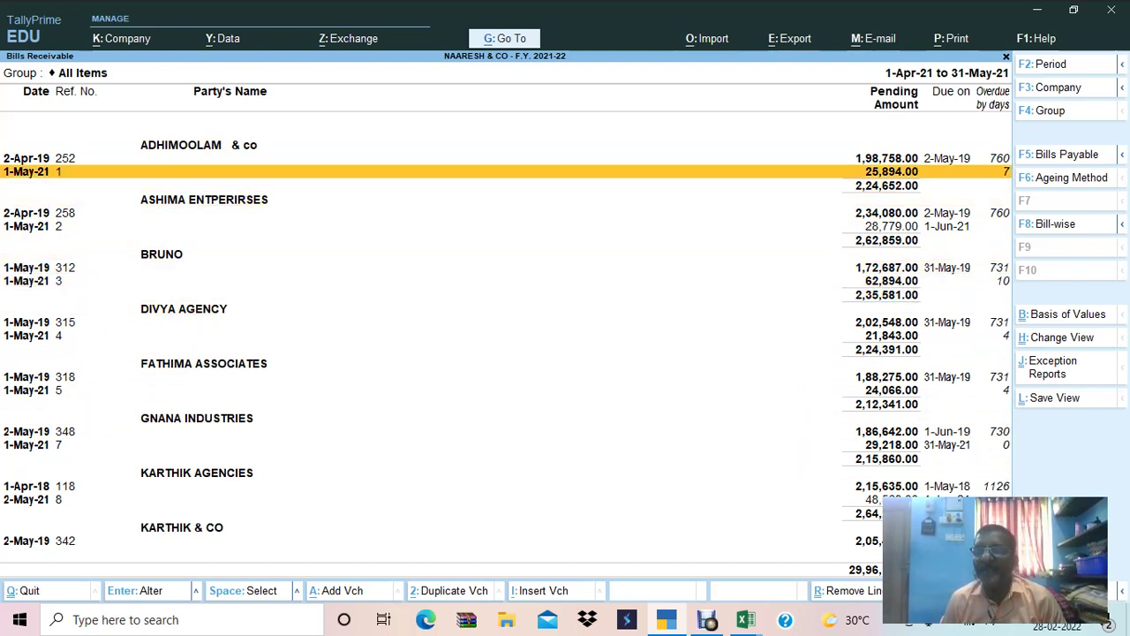
click(199, 145)
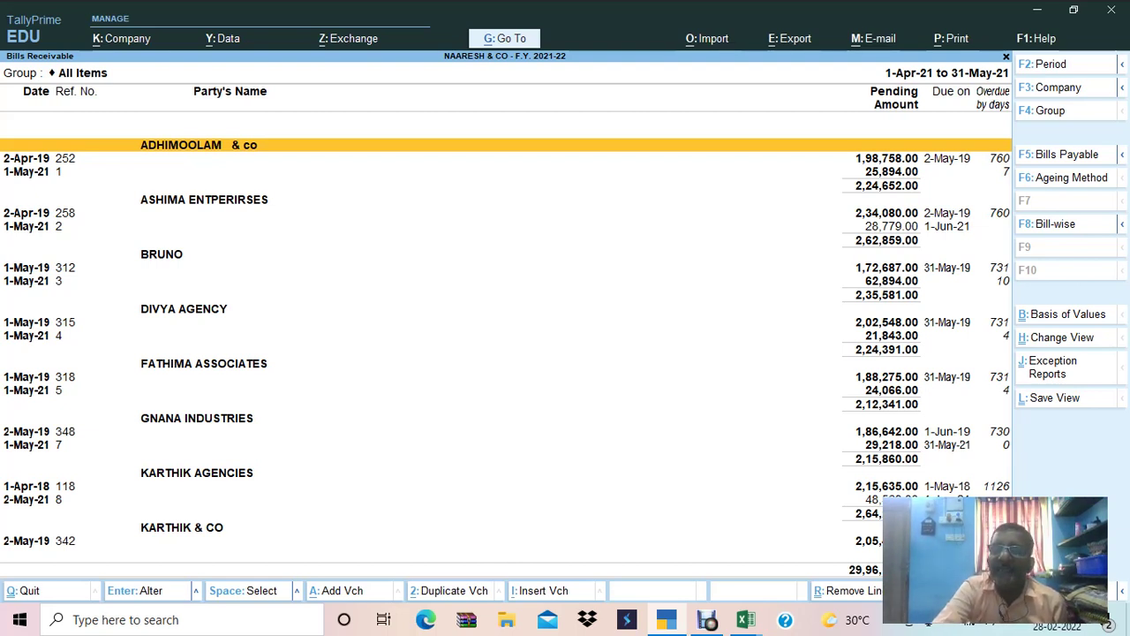
key(alt+e)
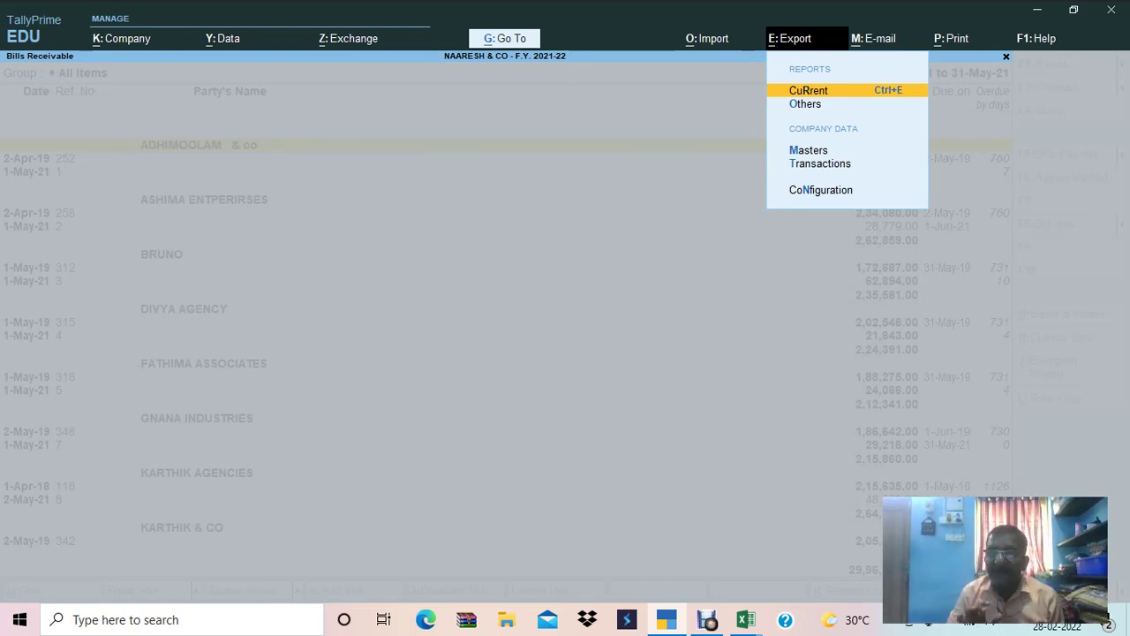
Export the current report to Local drive folder D:\TALLY EXPORTS, clearing the file name field.
key(Return)
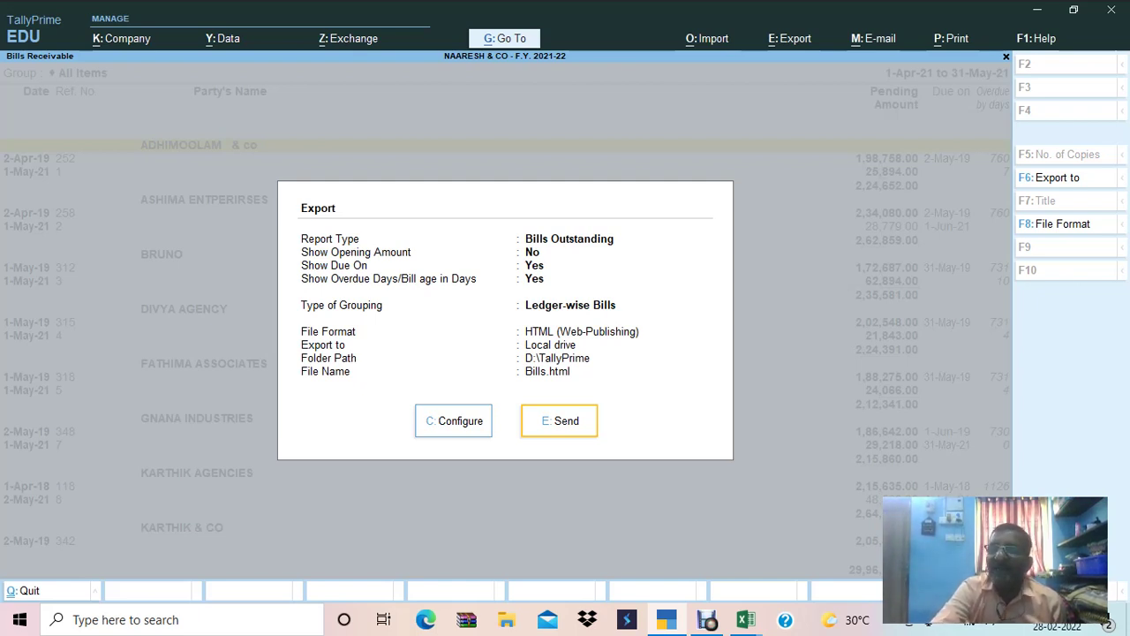
key(F6)
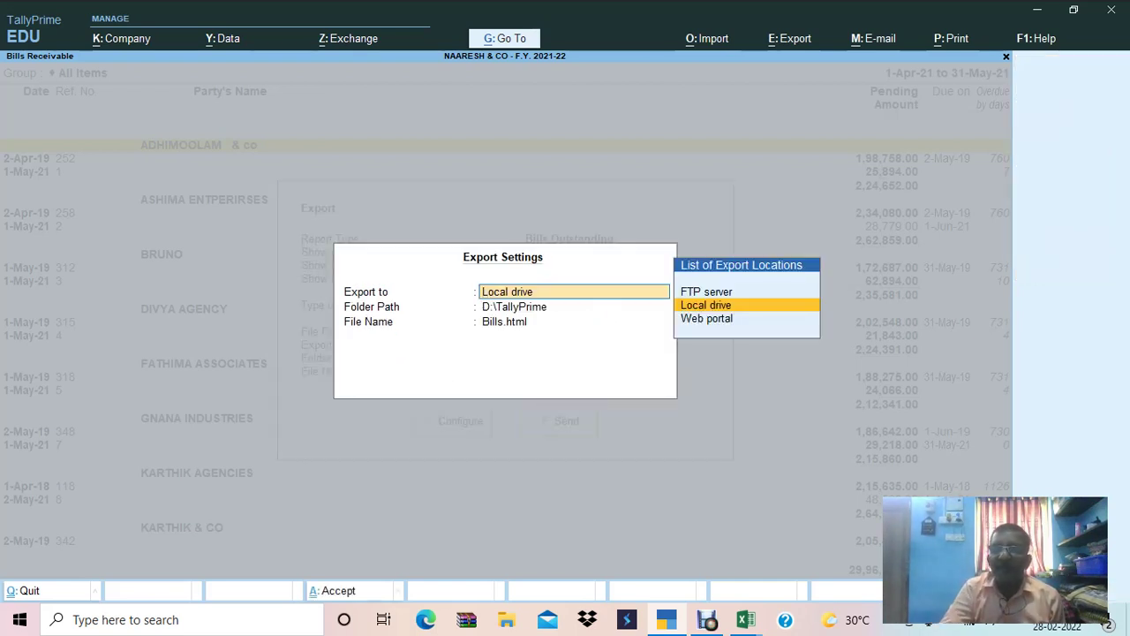
key(Return)
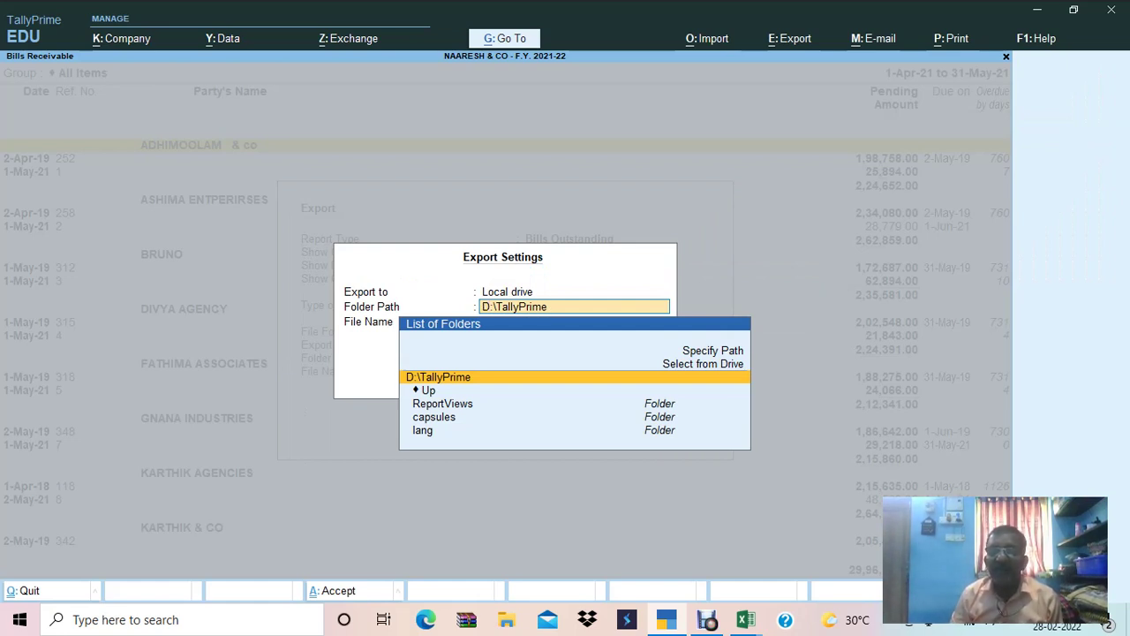
key(Up)
key(Up)
key(Return)
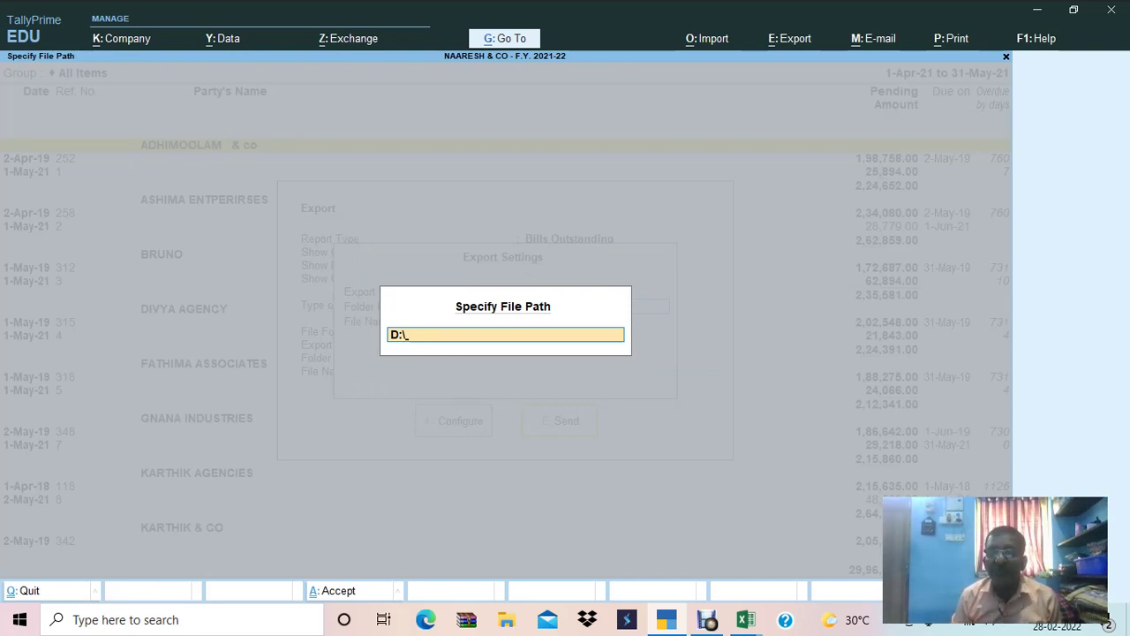
text(ALLY EXPORTS)
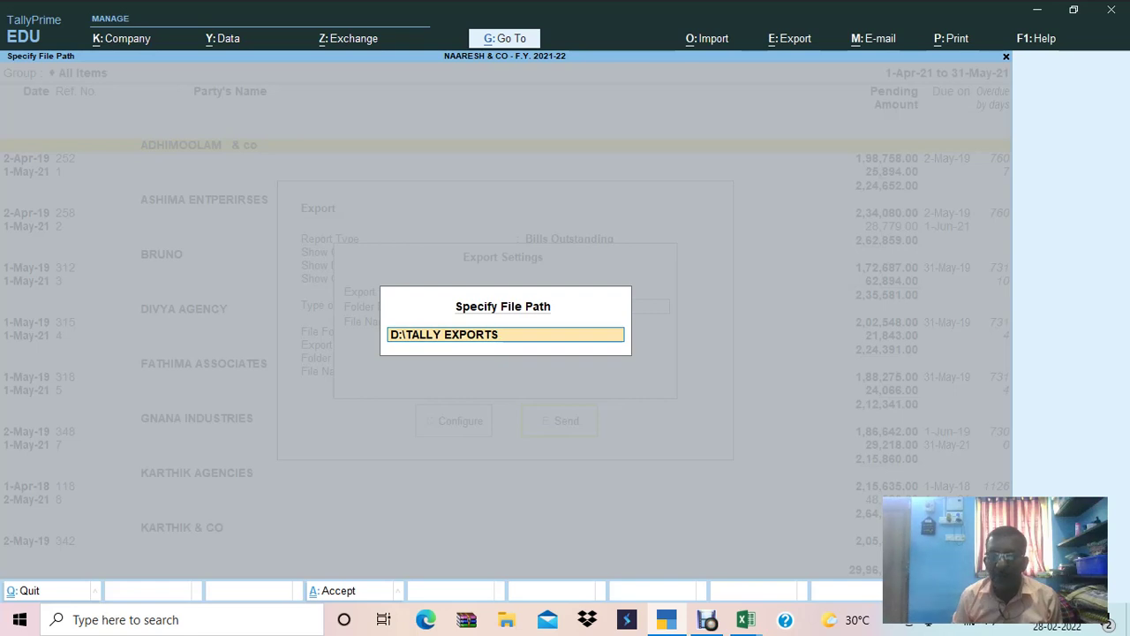
key(Return)
key(Return)
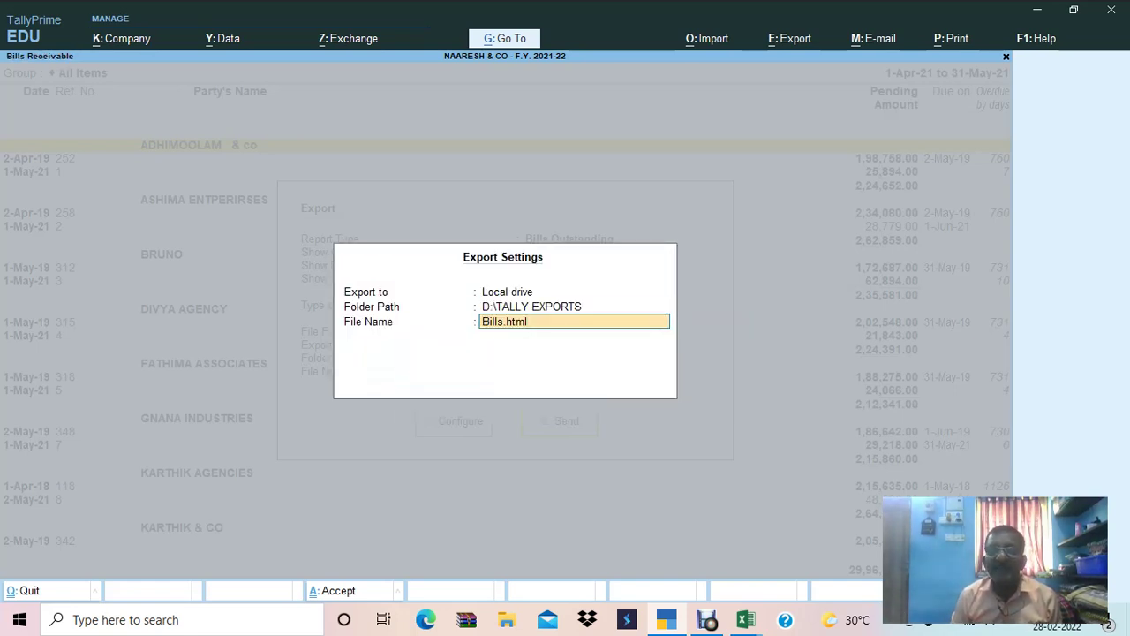
key(BackSpace)
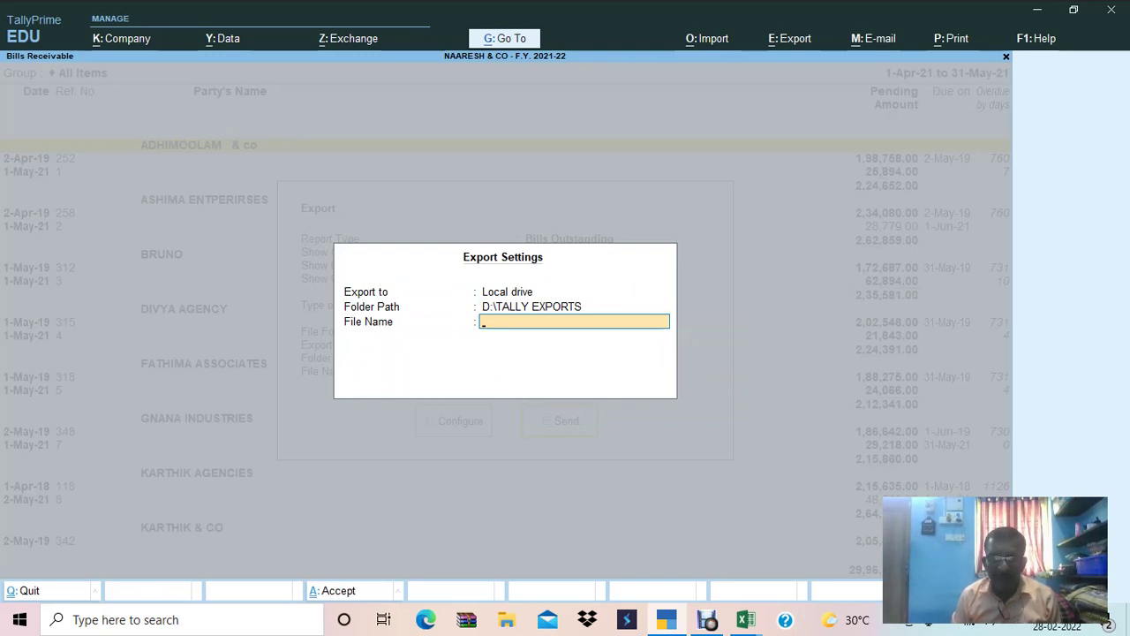
key(Return)
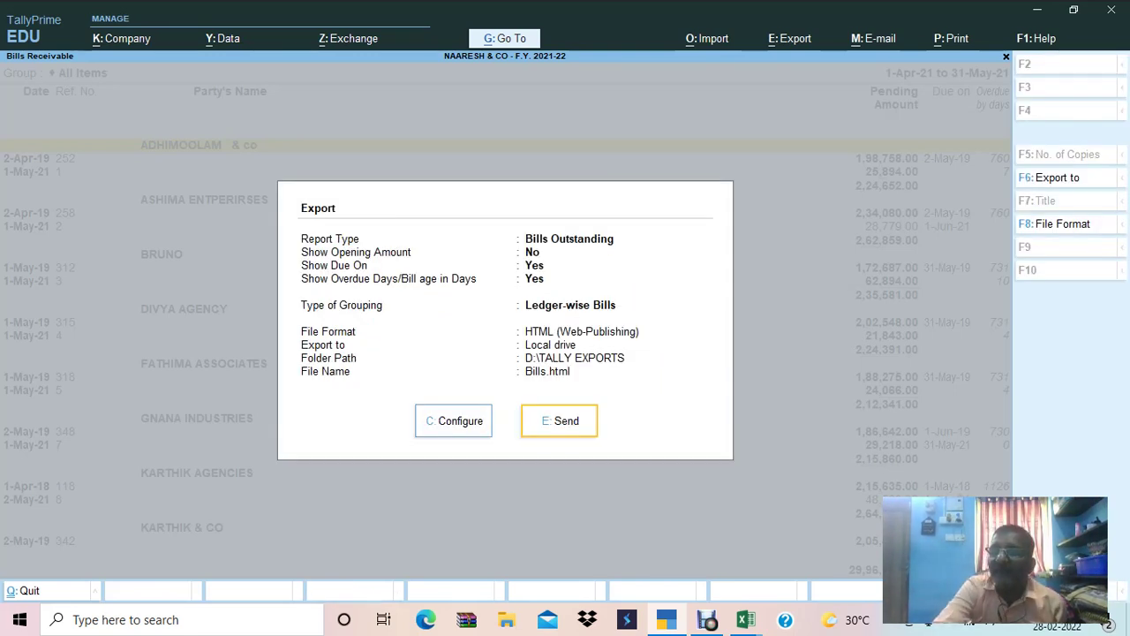
Choose PDF as the export format and send the report out as Bills.pdf.
key(F8)
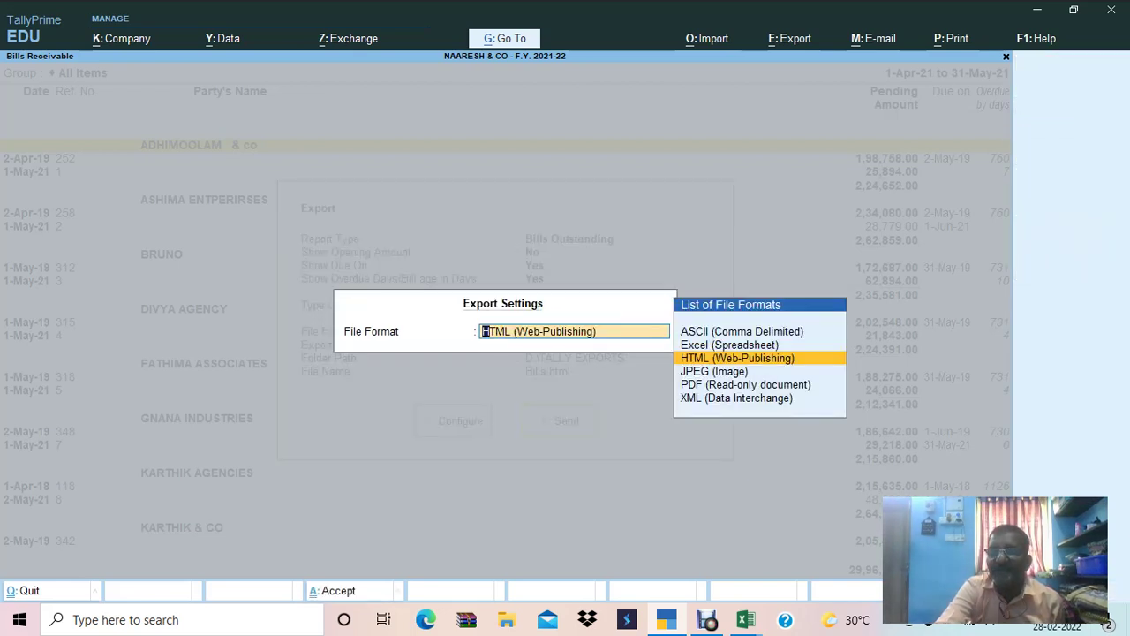
key(Up)
key(Up)
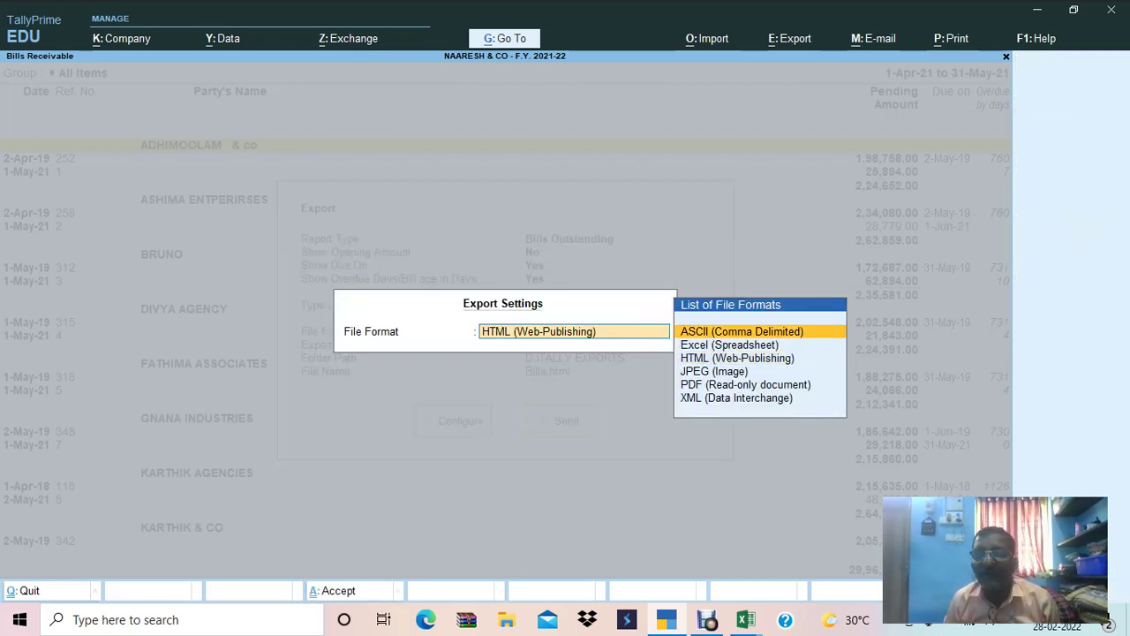
key(Down)
key(Down)
key(Down)
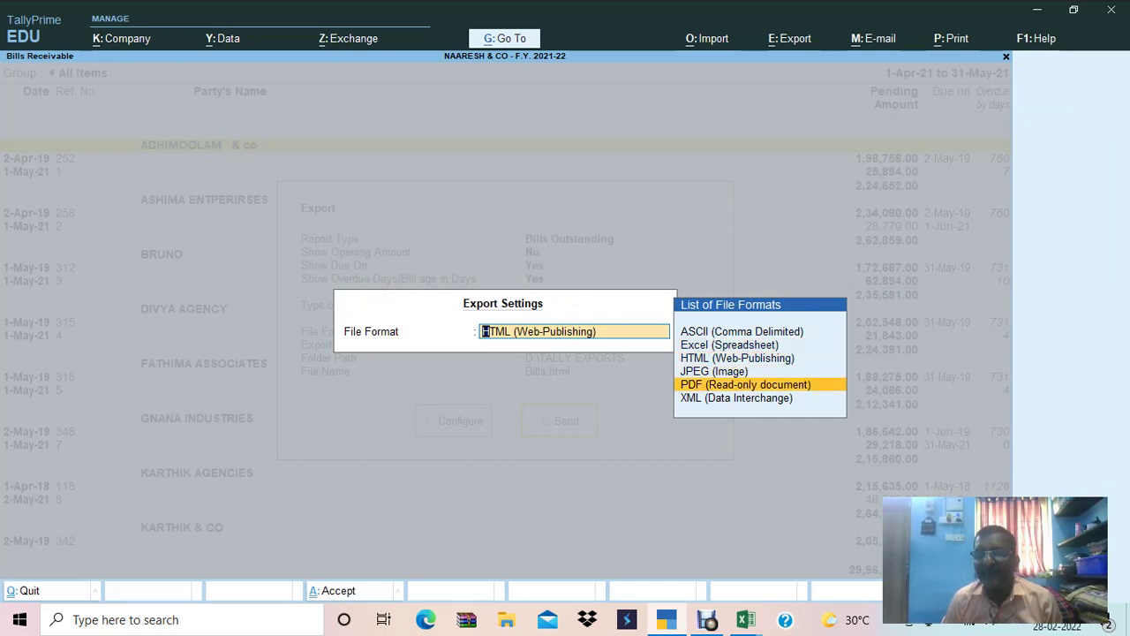
key(Down)
key(Up)
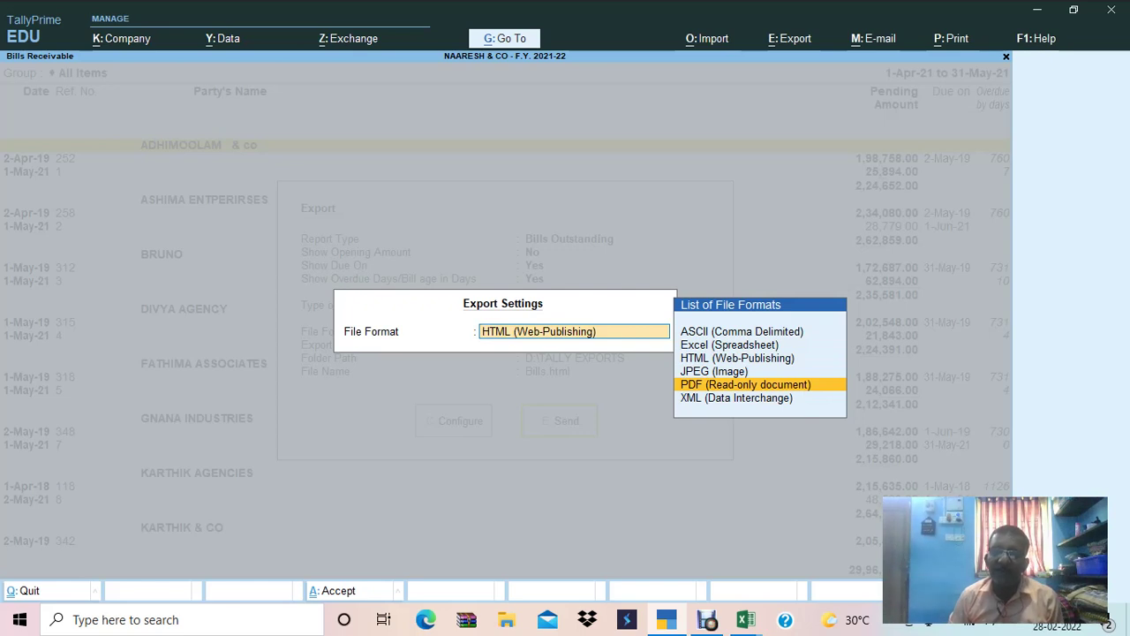
key(Return)
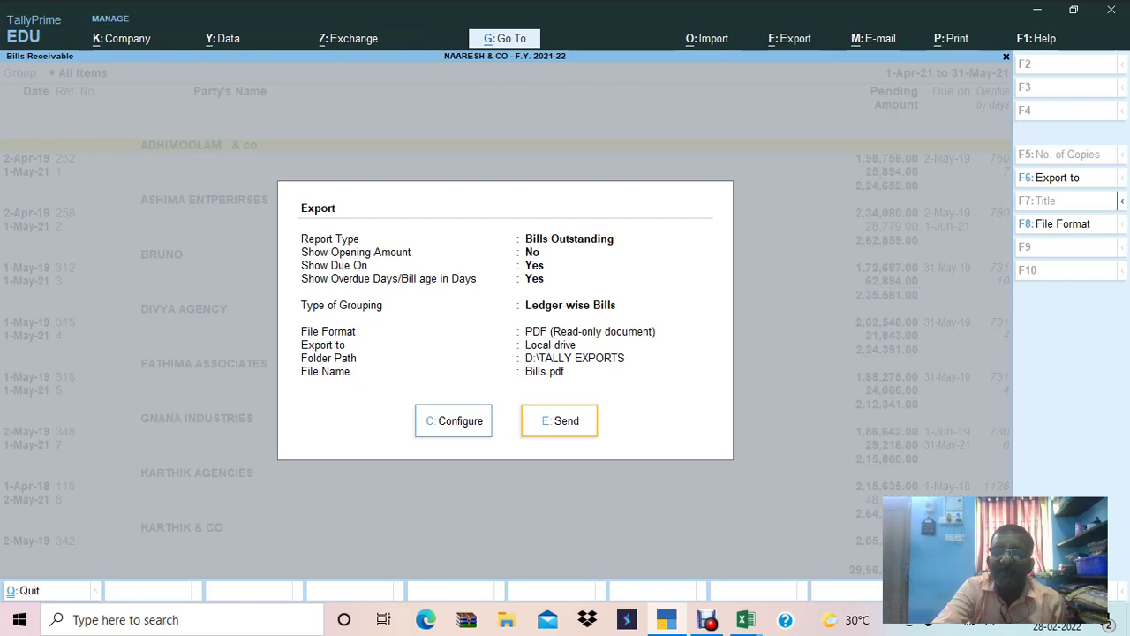
key(e)
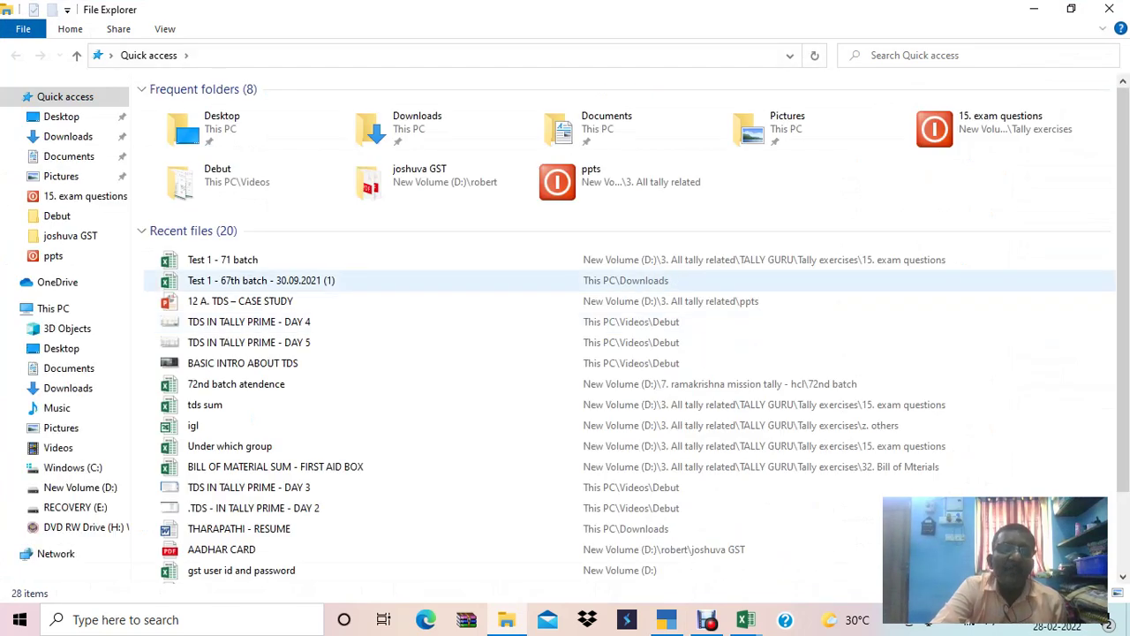
Open the tally exports folder on drive D.
click(80, 487)
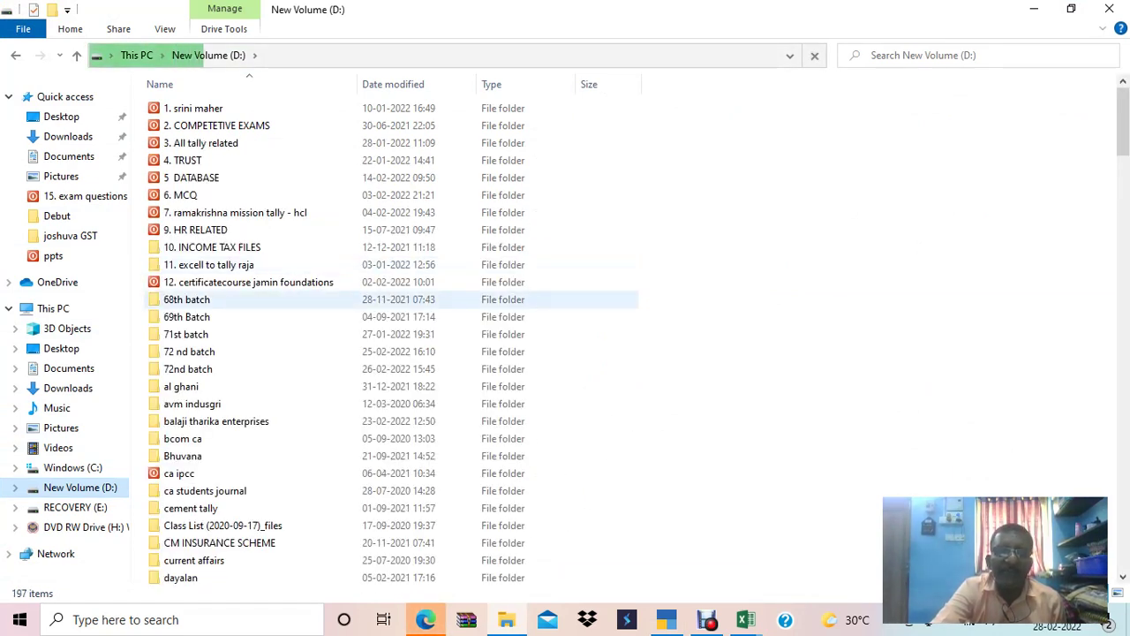
click(209, 264)
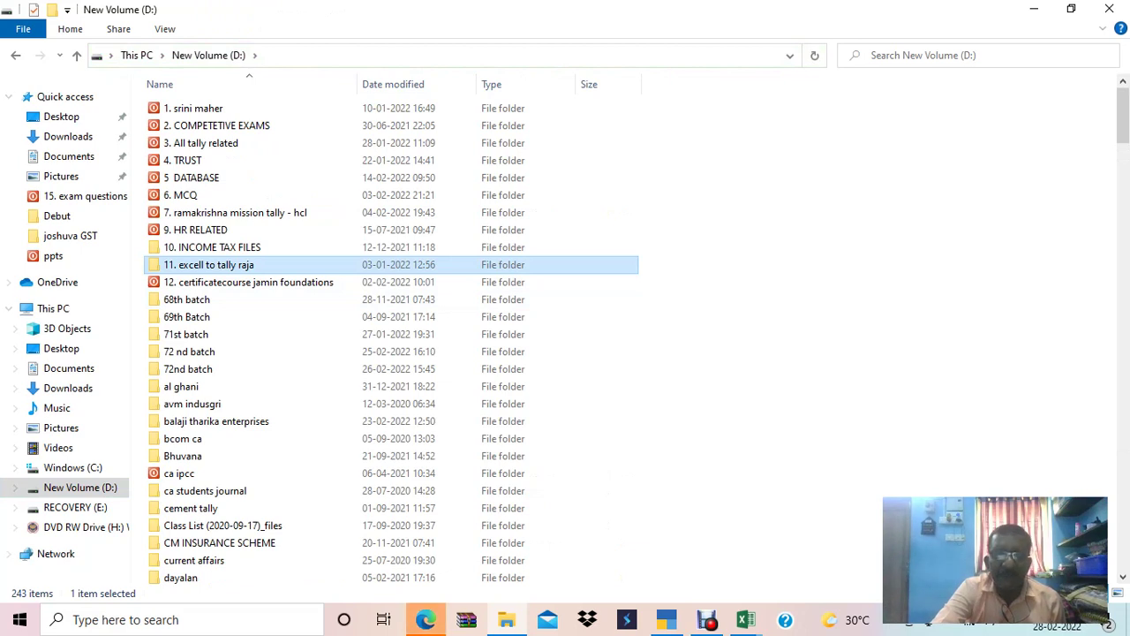
key(t)
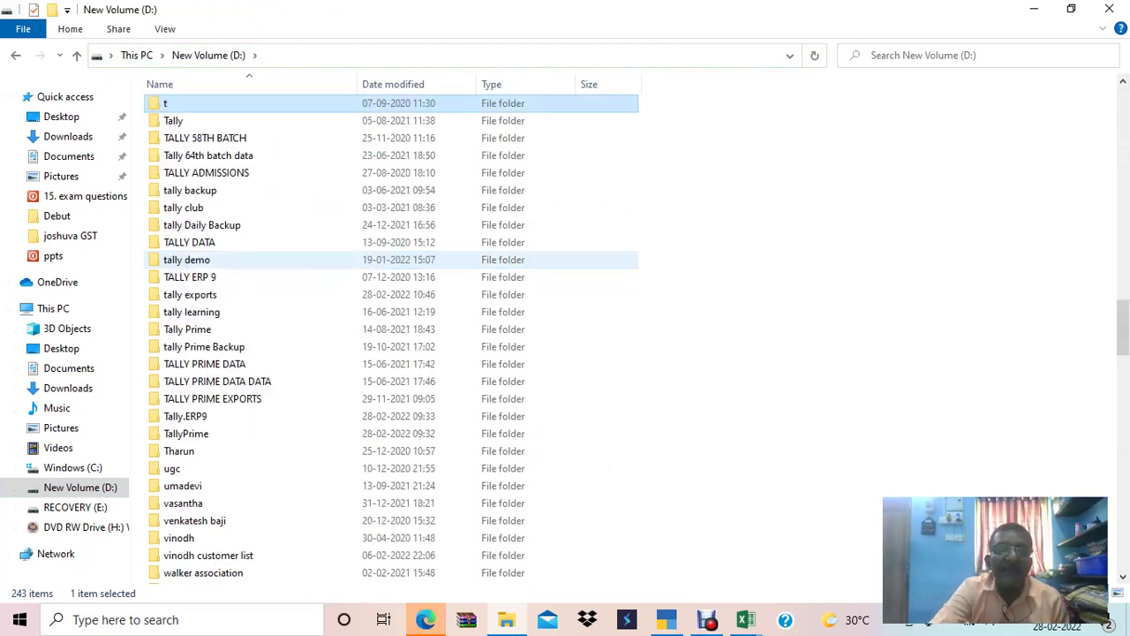
key(Down)
key(Down)
key(Down)
key(Down)
key(Down)
key(Down)
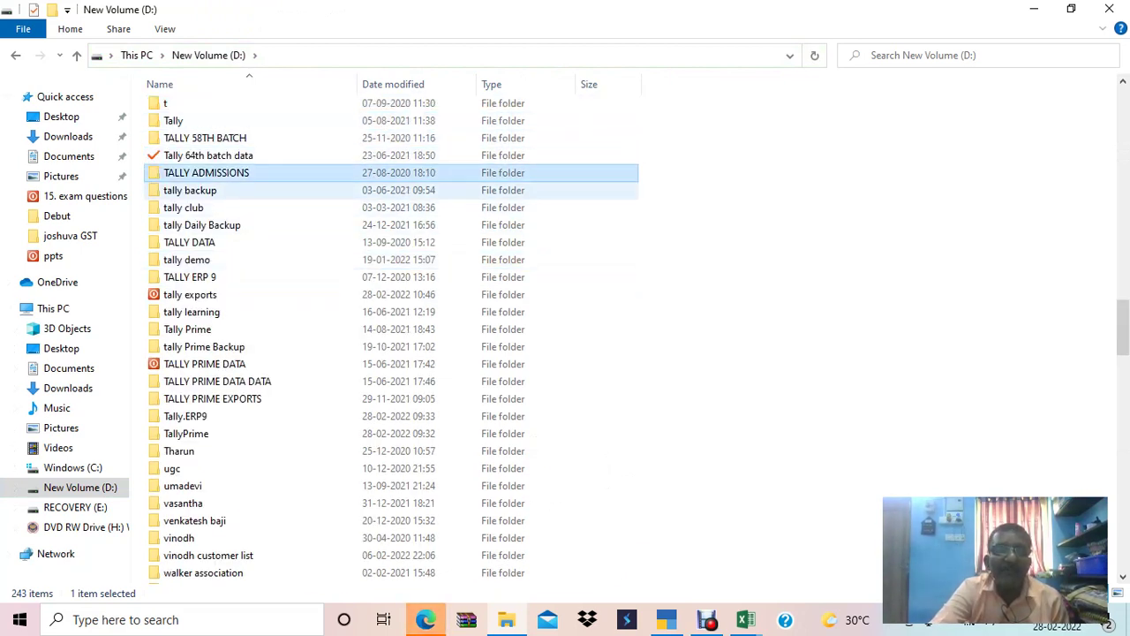
key(Down)
key(Down)
key(Down)
key(Down)
key(Down)
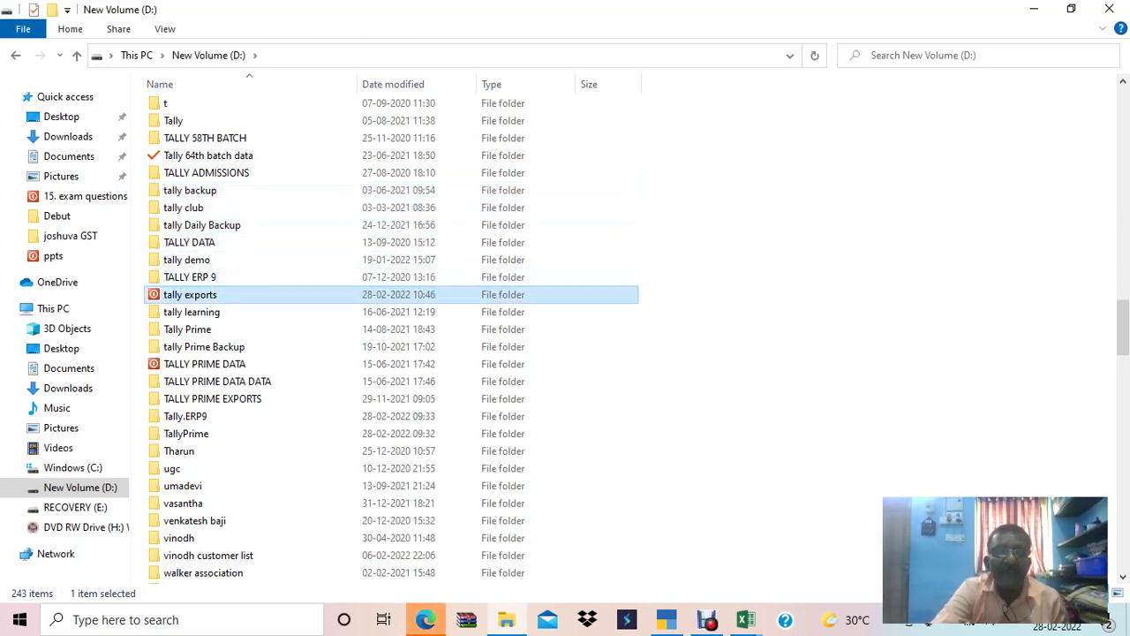
key(Return)
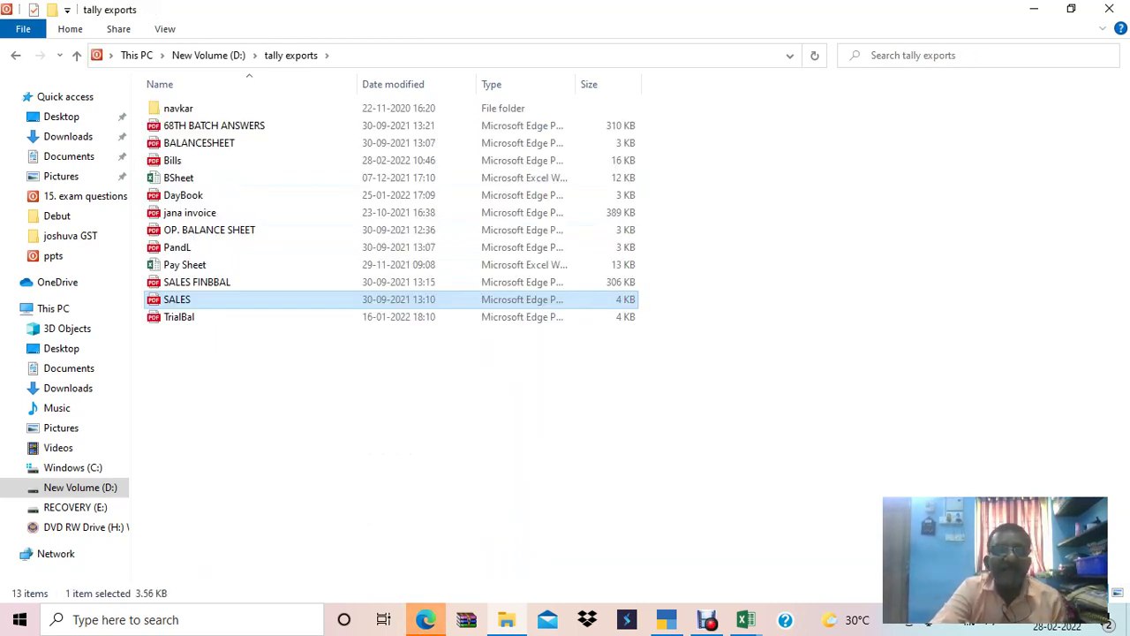
Delete all files from 68TH BATCH ANSWERS to TrialBal, plus the navkar folder.
click(398, 371)
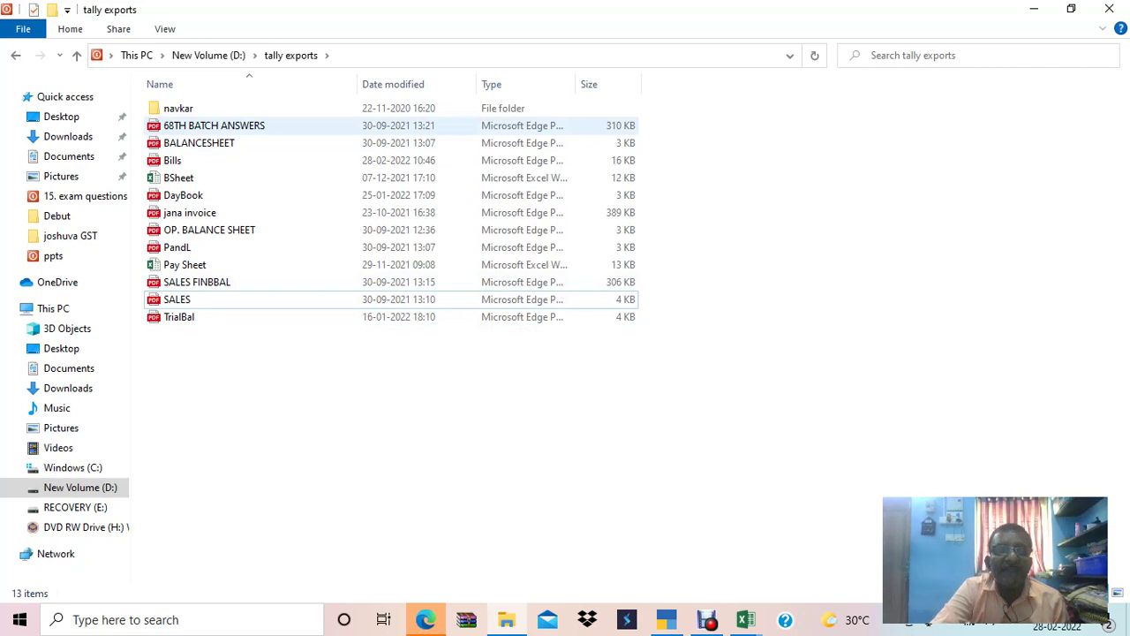
click(213, 126)
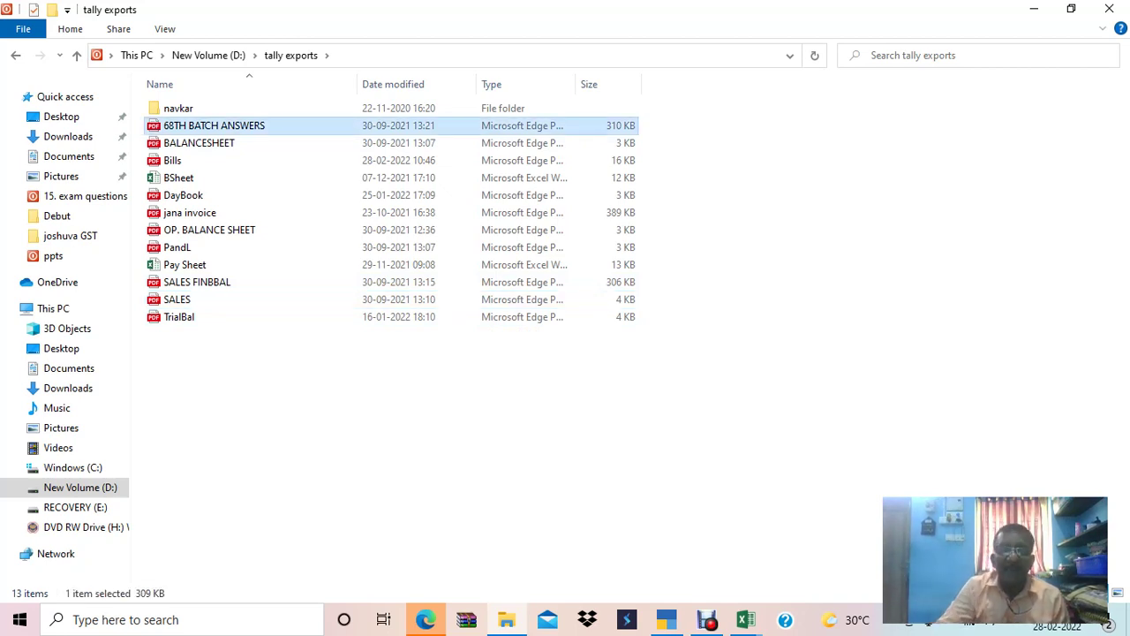
key(shift+Down)
key(shift+Down)
key(shift+Down)
key(shift+Down)
key(shift+Down)
key(shift+Down)
key(shift+Down)
key(shift+Down)
key(shift+Down)
key(shift+Down)
key(shift+Down)
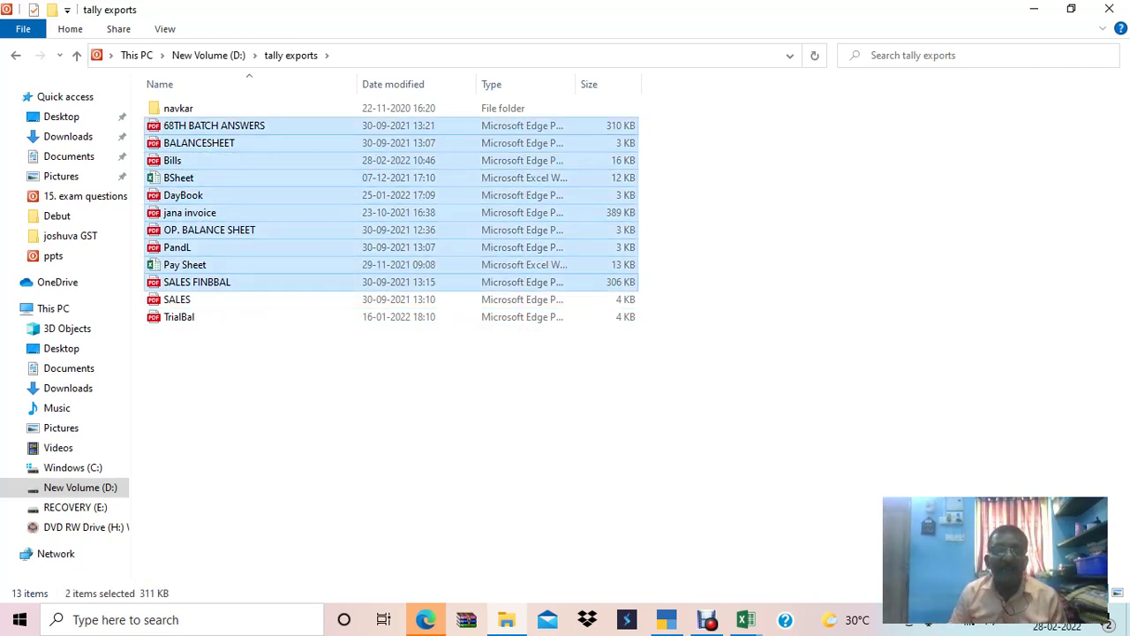
key(Delete)
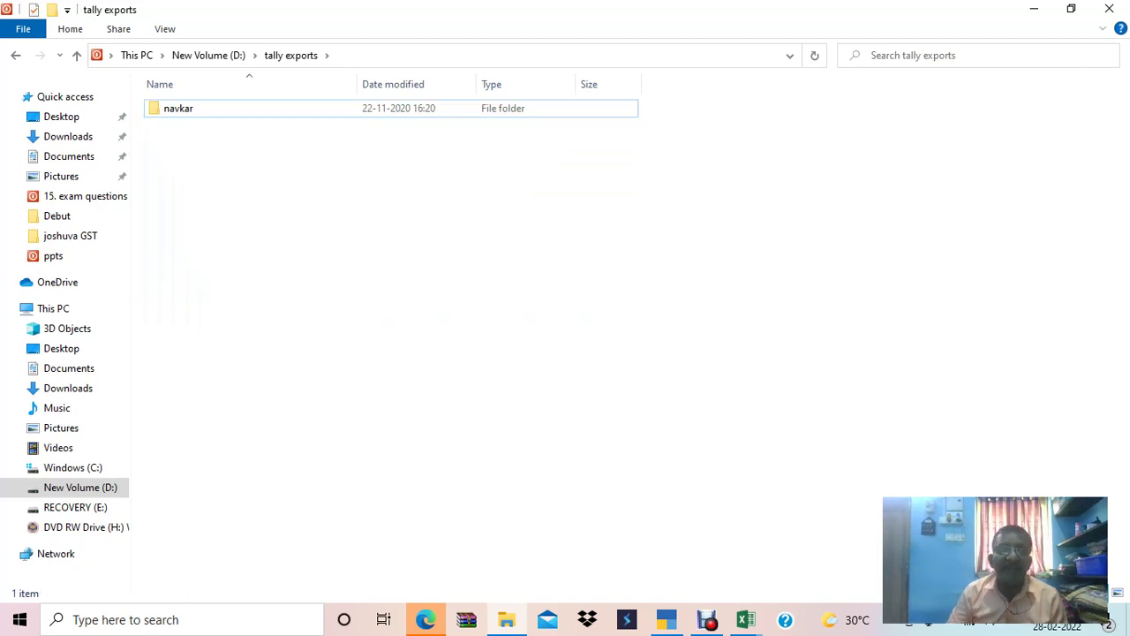
key(space)
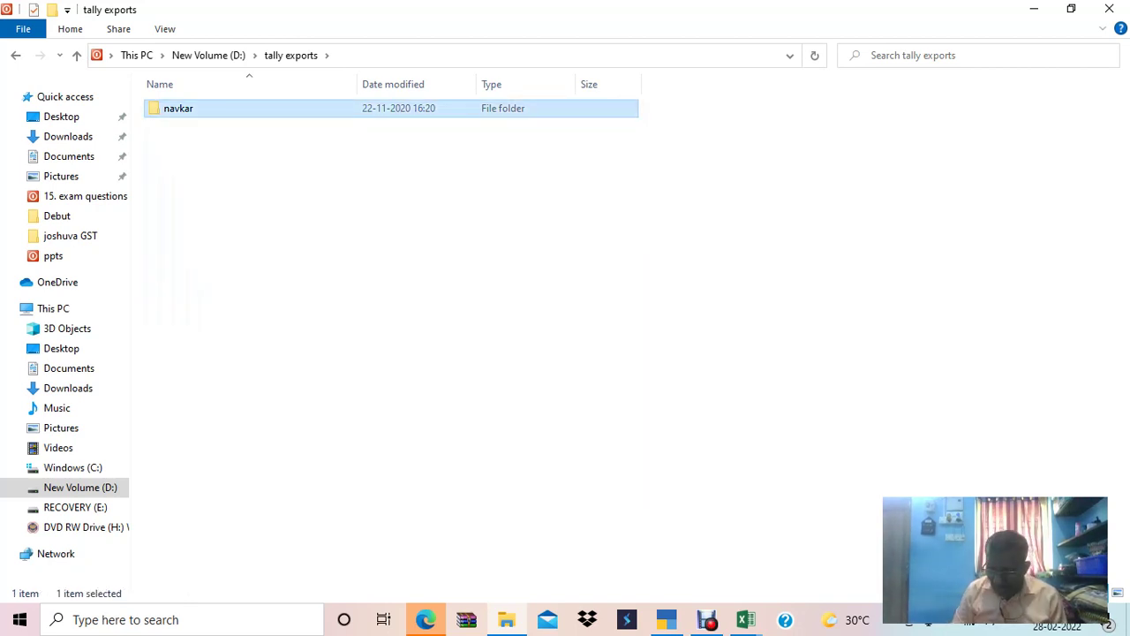
key(Delete)
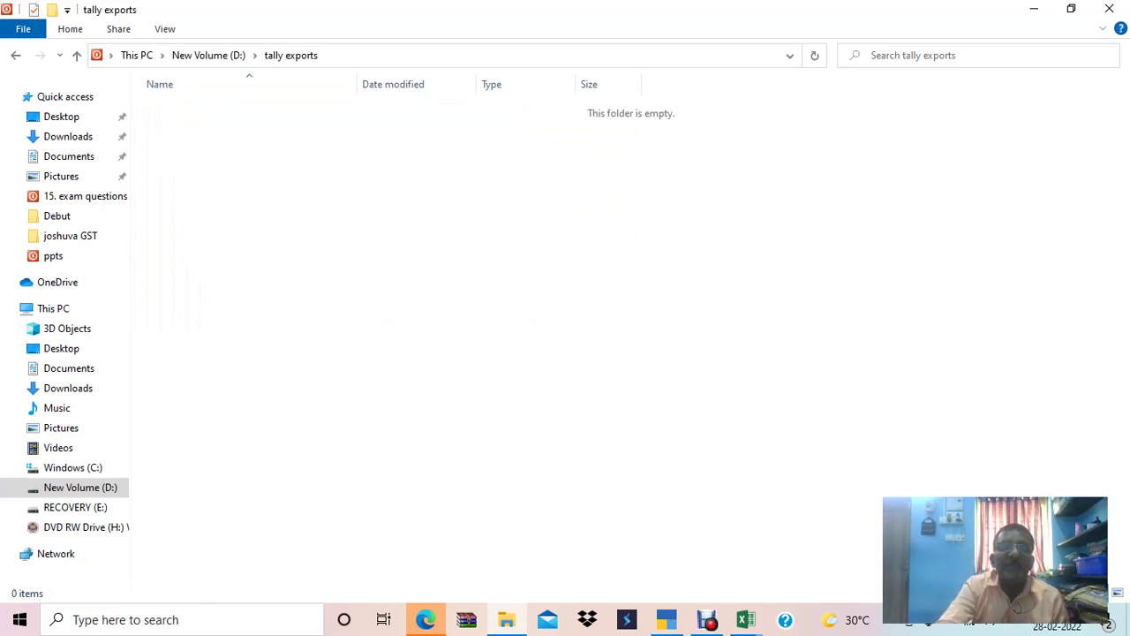
Copy the folder's address path and return to TallyPrime.
key(alt+d)
key(ctrl+c)
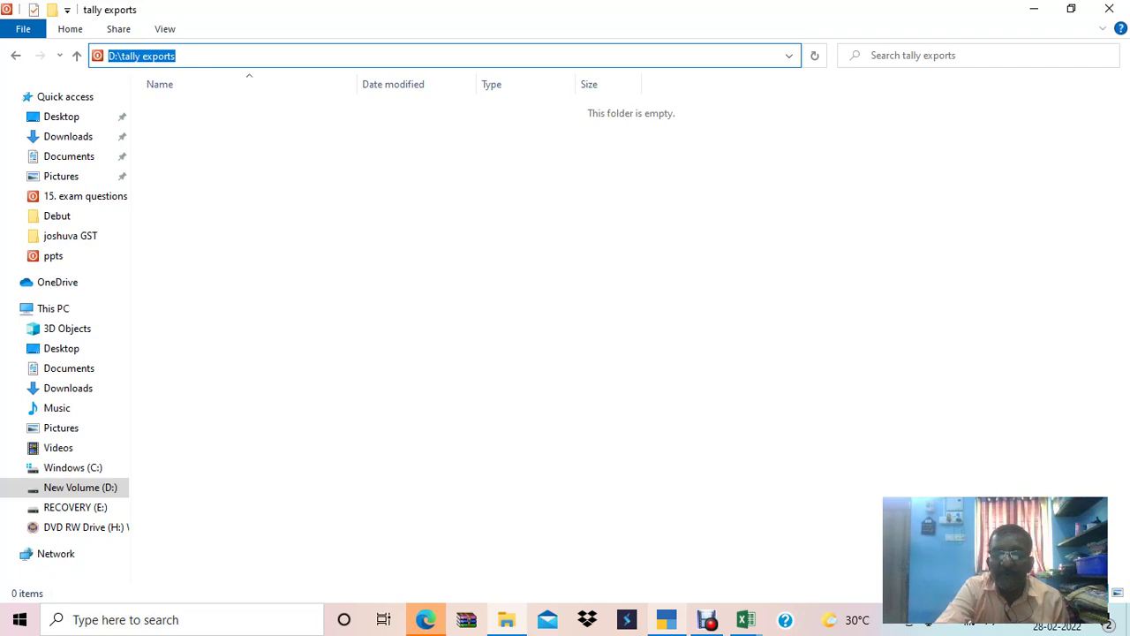
mouse_move(706, 620)
click(666, 543)
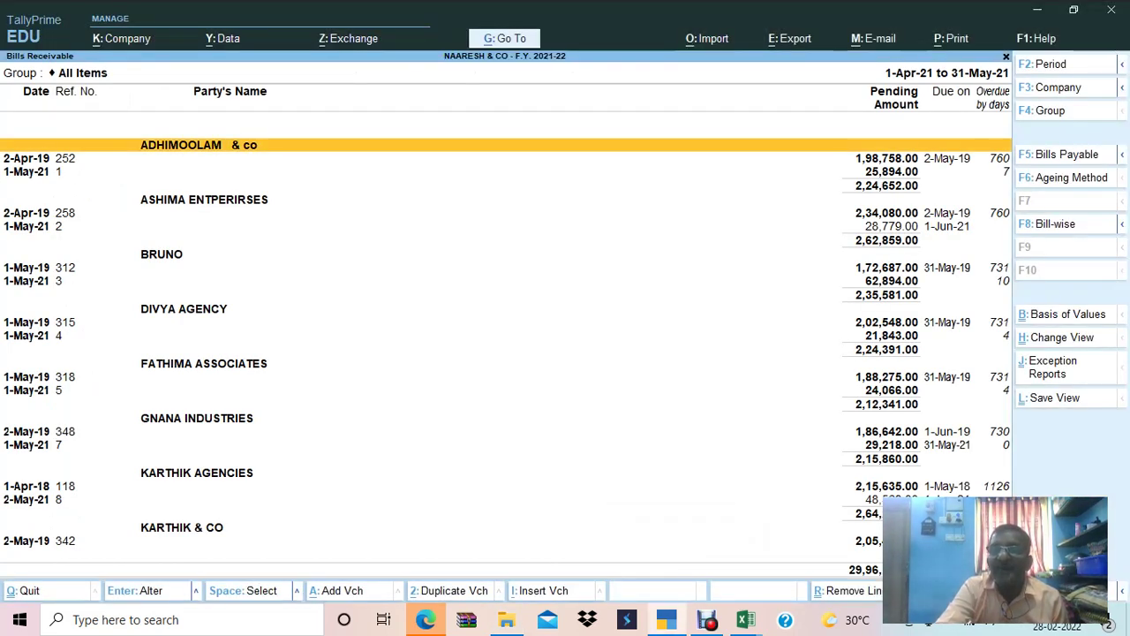
Start exporting the current report to the Local drive with a specified path.
key(alt+e)
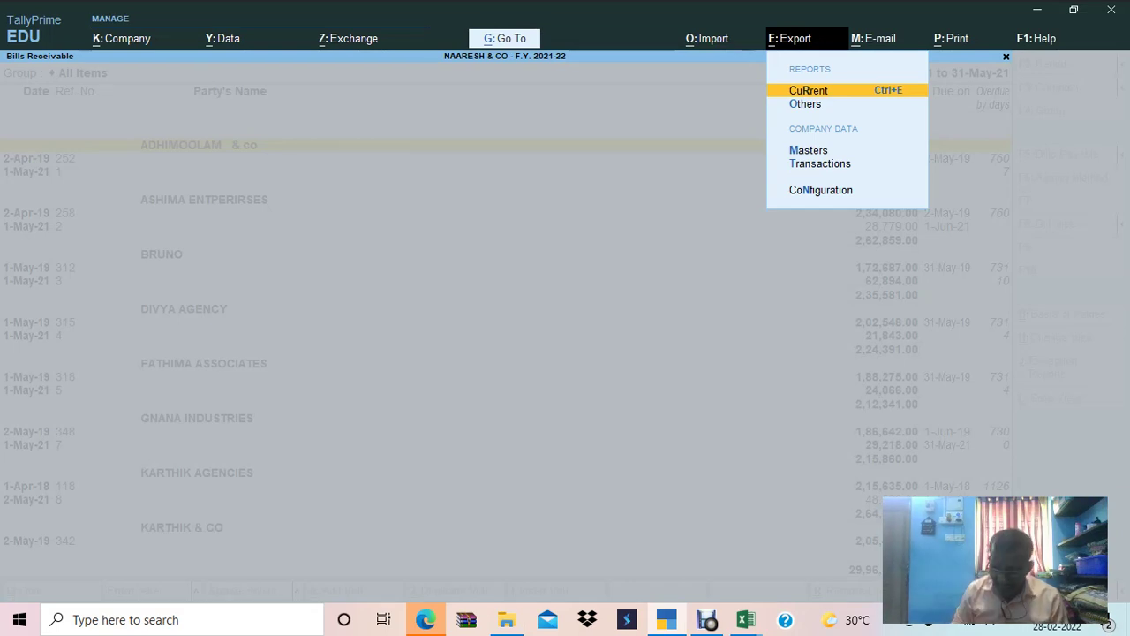
key(Return)
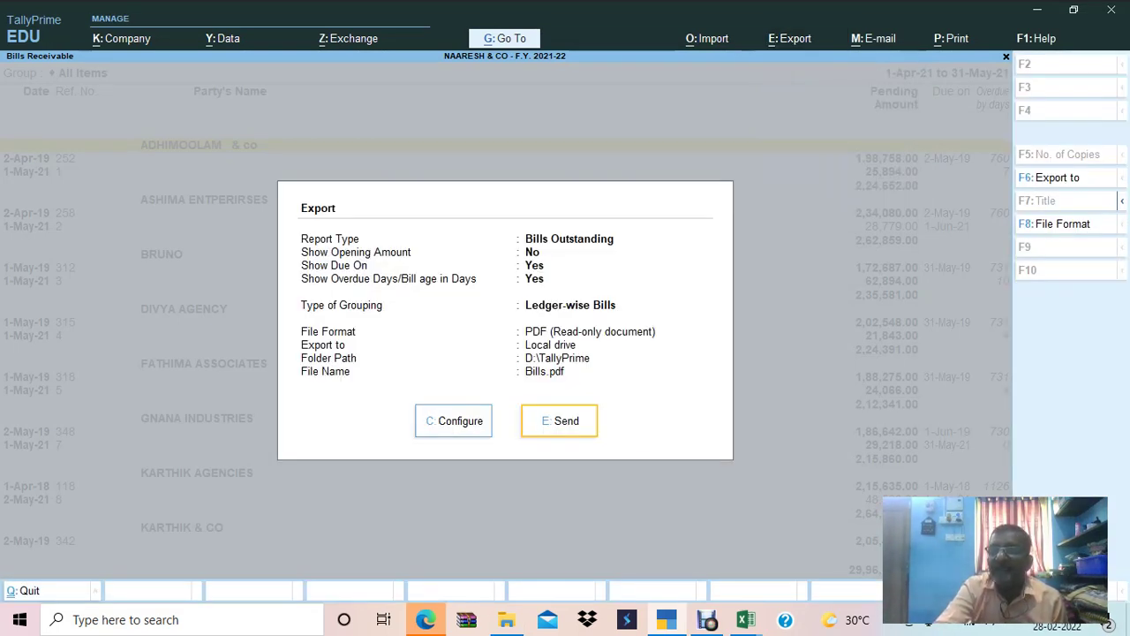
key(F6)
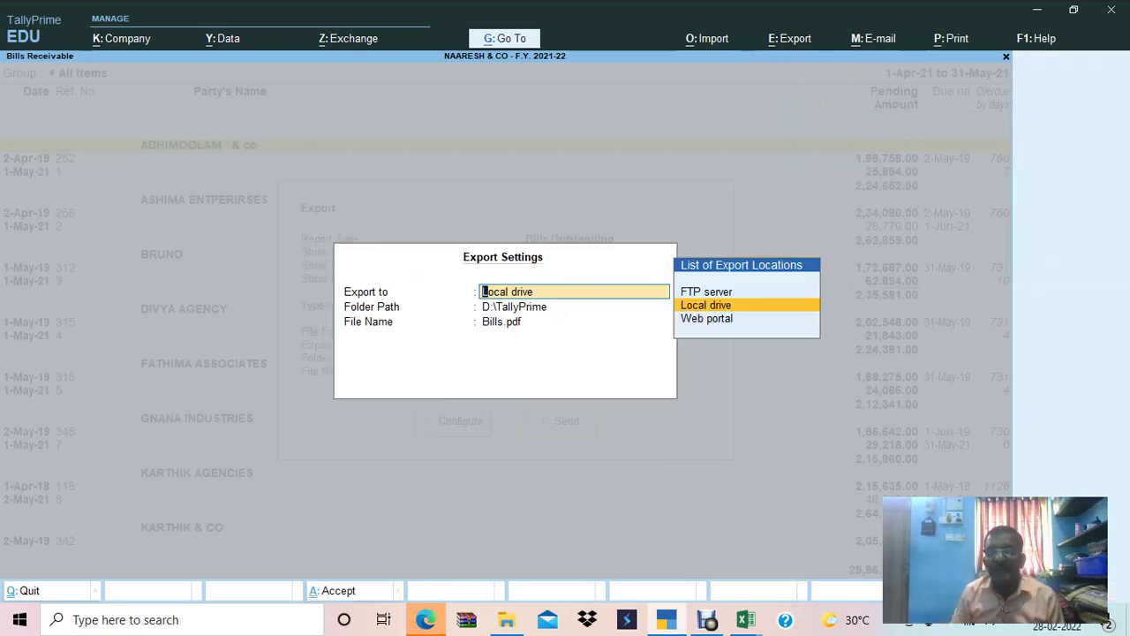
key(Return)
key(Up)
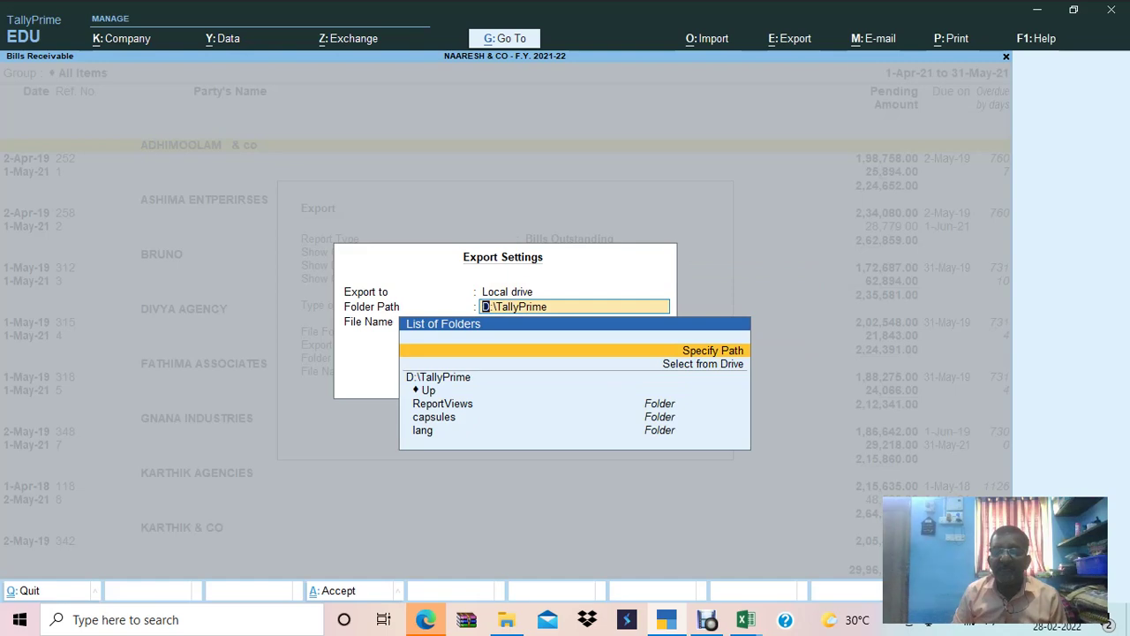
key(Return)
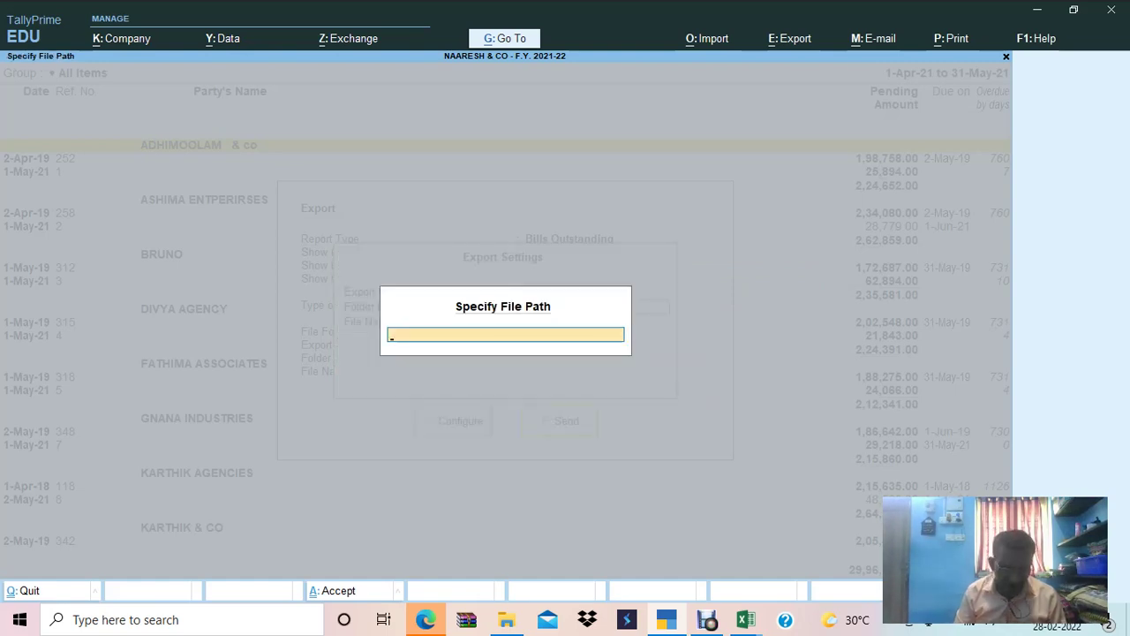
Paste D:\tally exports as the folder, close the old Bills.pdf preview, and accept the settings.
key(ctrl+v)
key(alt+Tab)
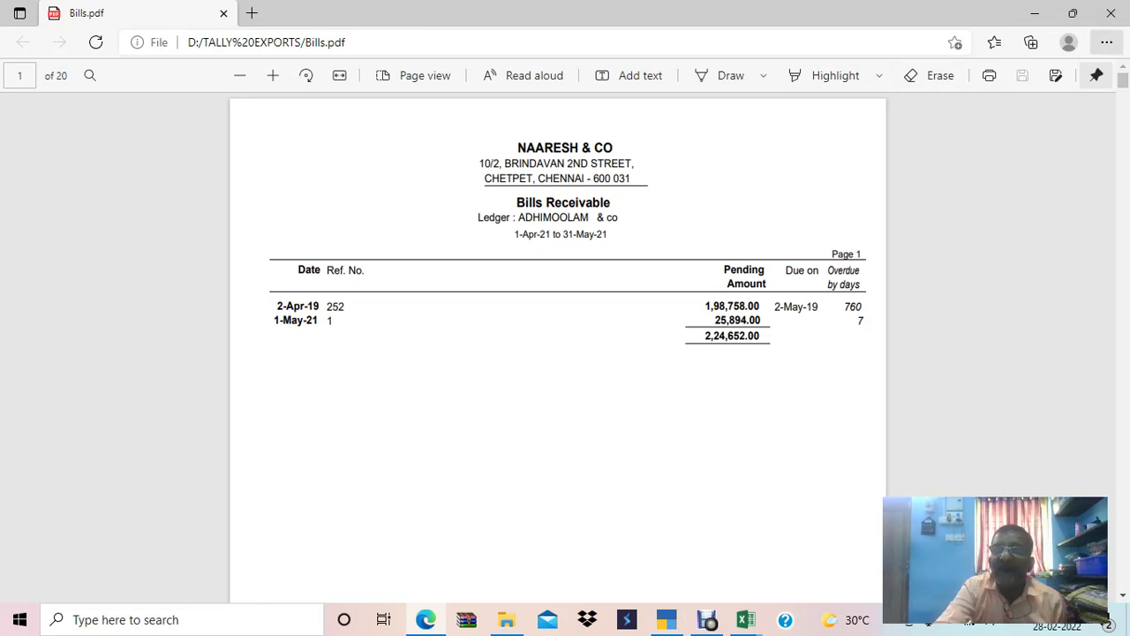
click(1110, 14)
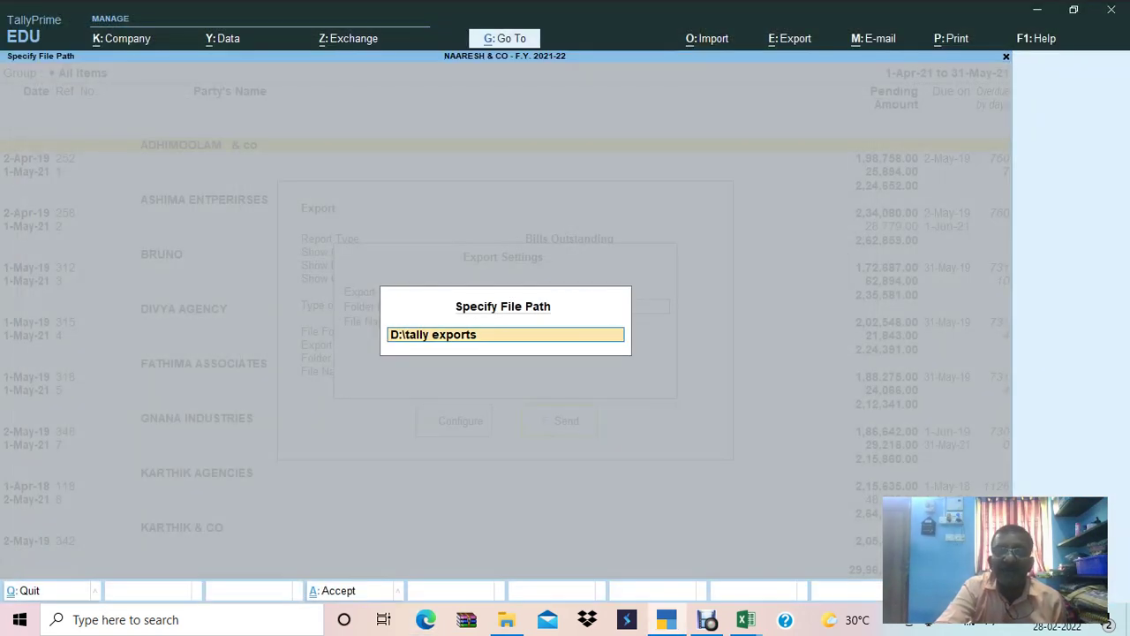
key(Return)
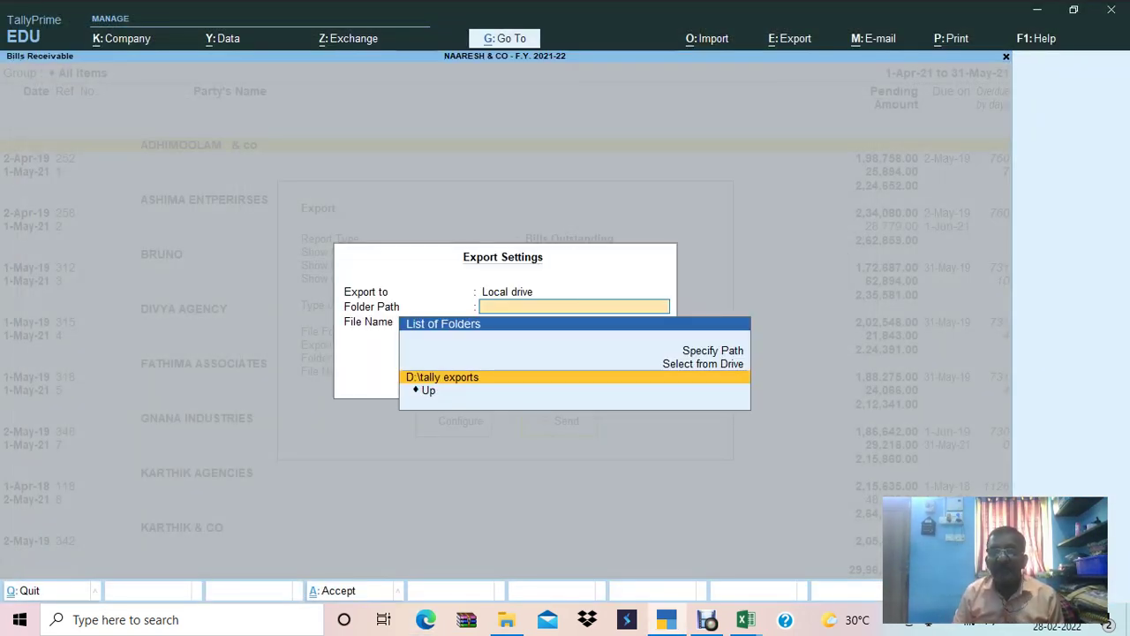
key(Return)
key(ctrl+a)
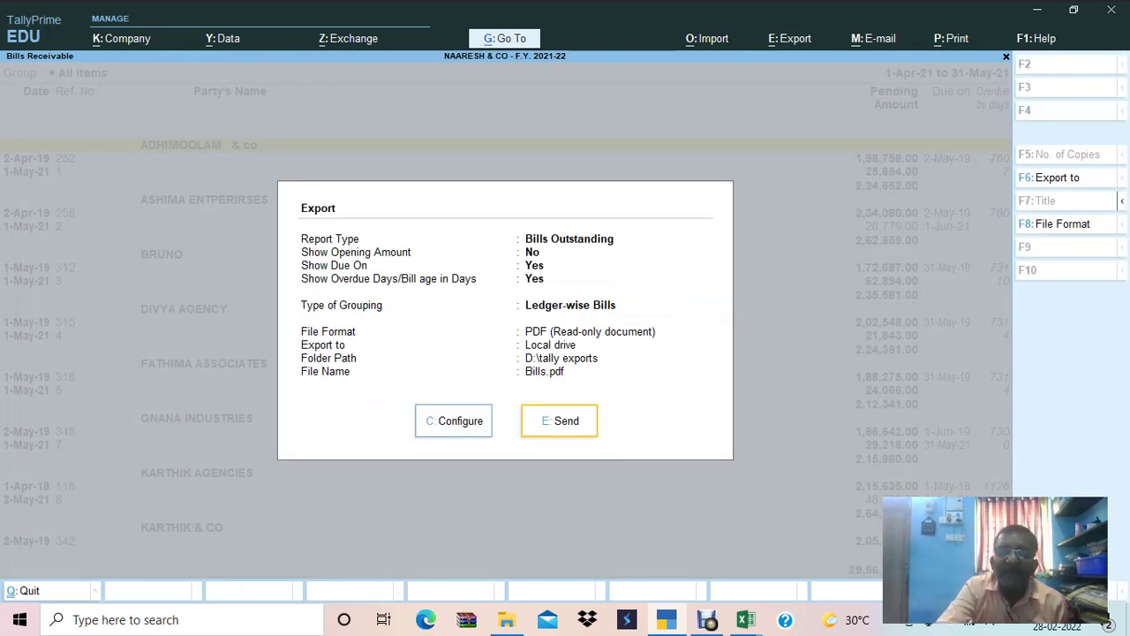
Export Bills.pdf, scroll through its 20 one-ledger-per-page pages in Edge, and close it.
key(e)
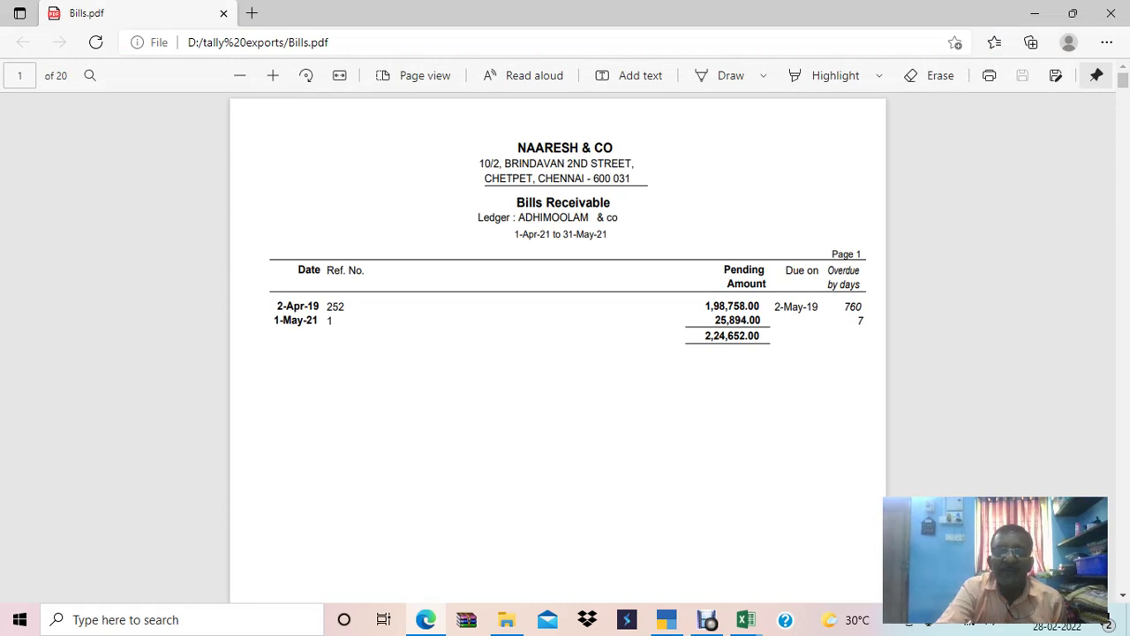
scroll(565, 353, down, 20)
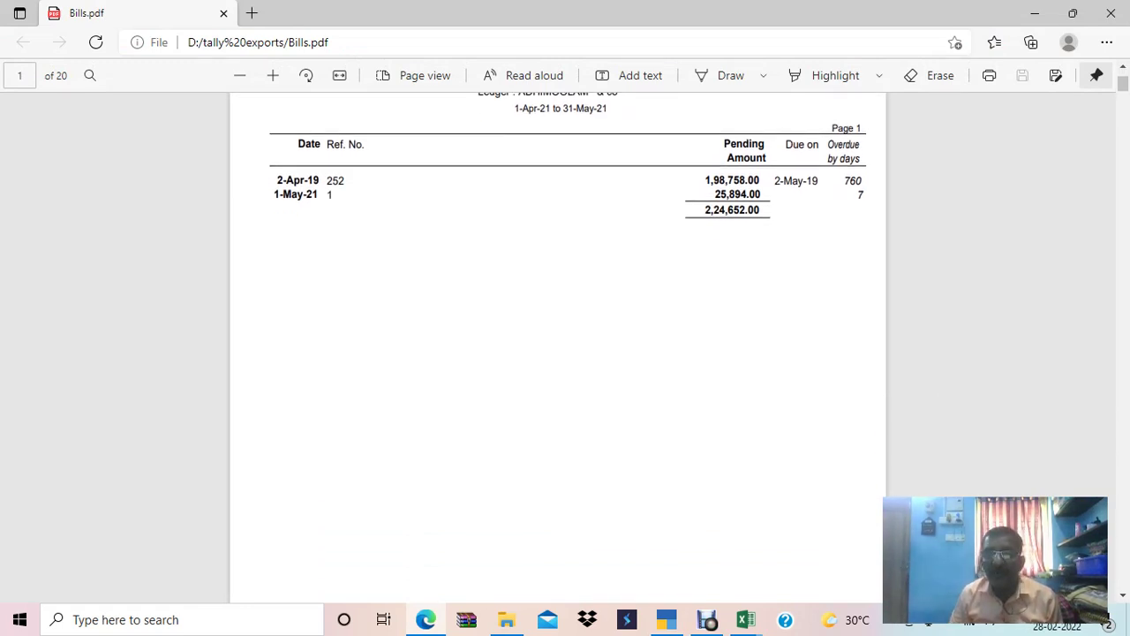
scroll(565, 353, down, 10)
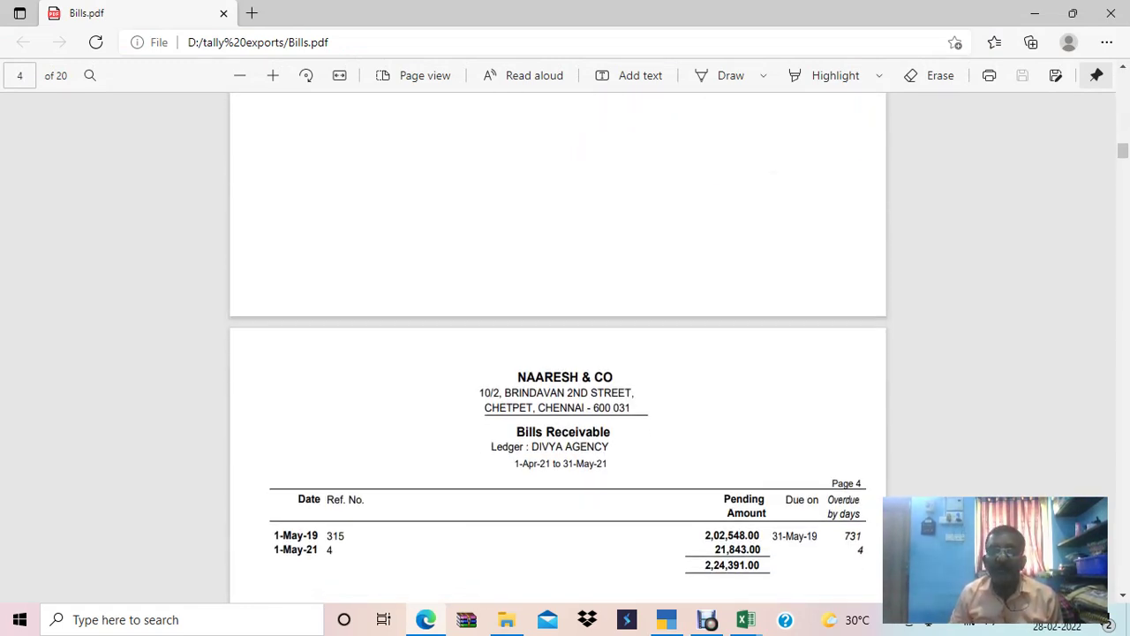
scroll(565, 353, down, 20)
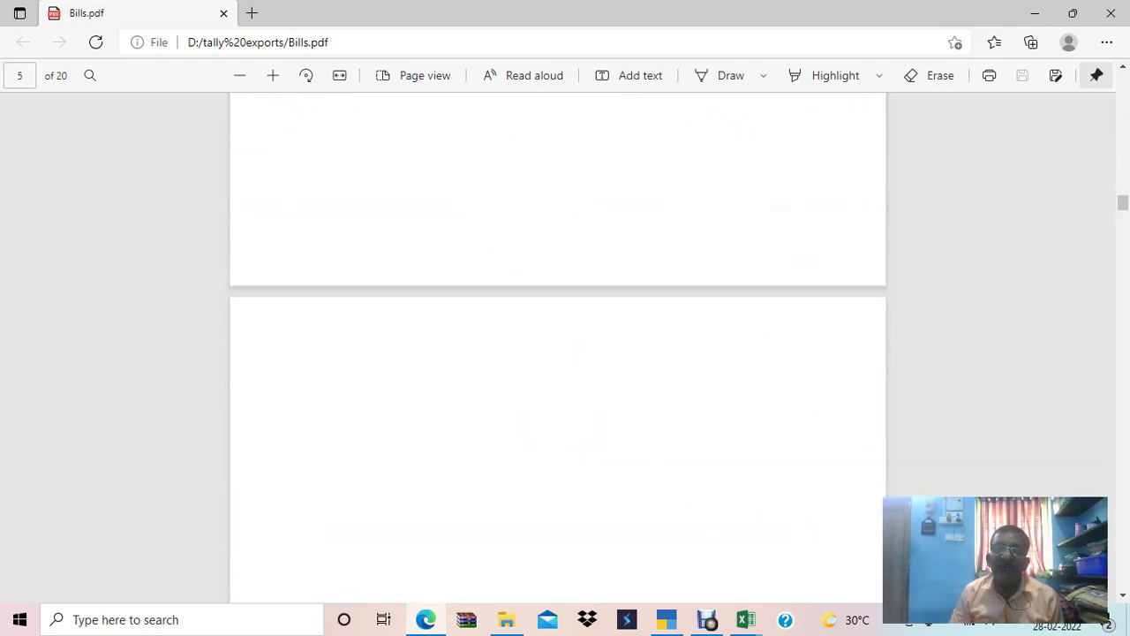
scroll(564, 353, down, 15)
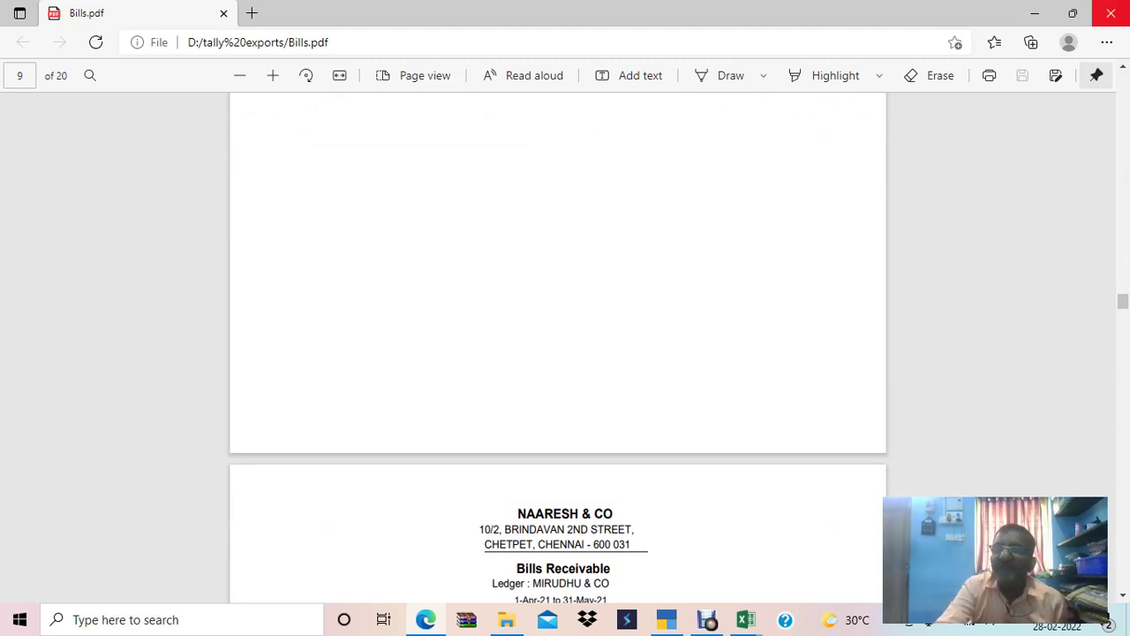
click(1110, 12)
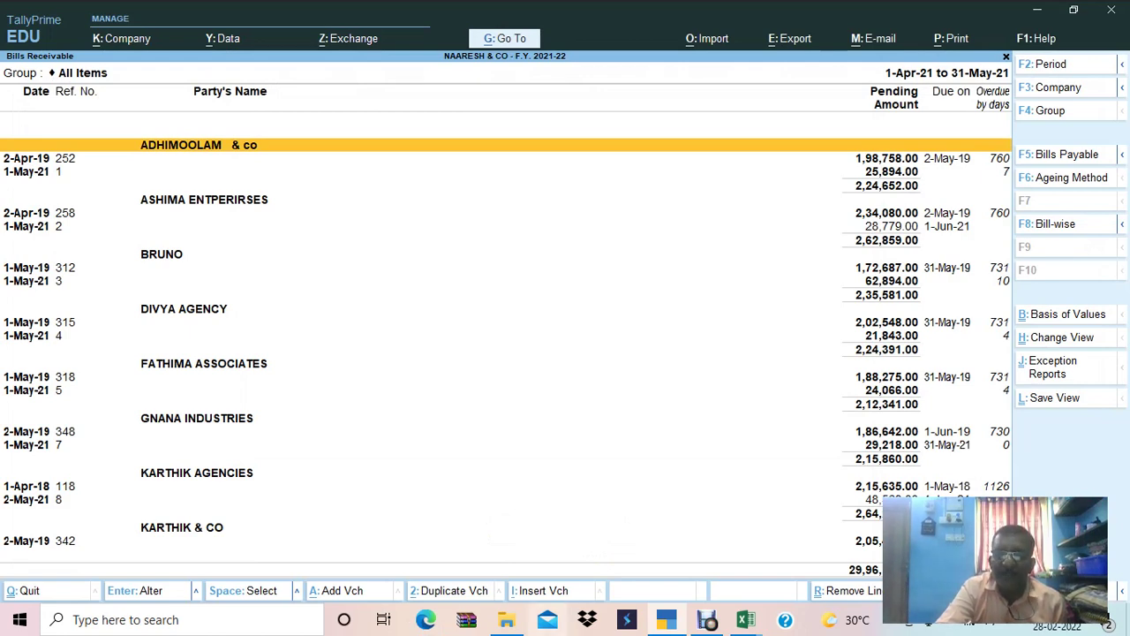
Delete Bills.pdf from D:\tally exports, then bring up TallyPrime's Export menu.
click(505, 619)
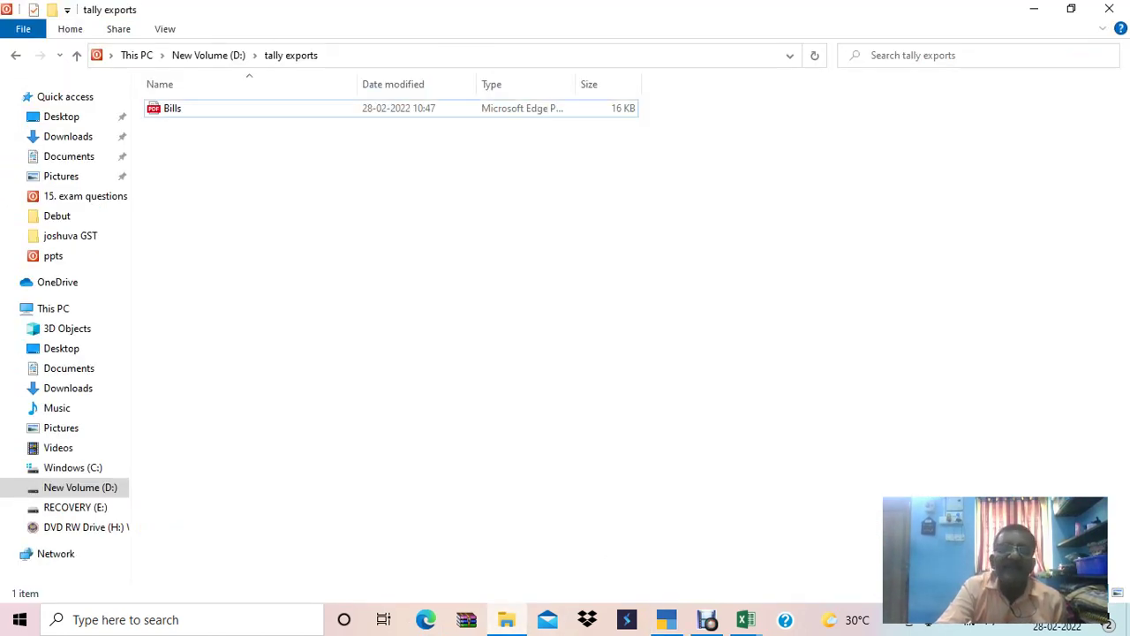
click(172, 108)
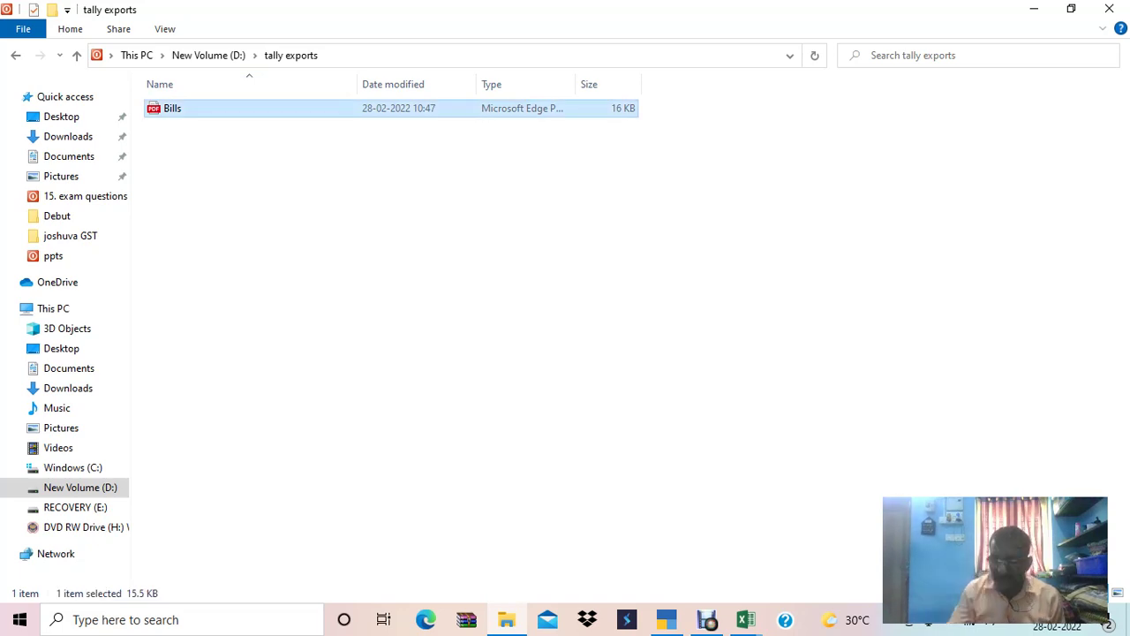
key(Delete)
key(alt+Tab)
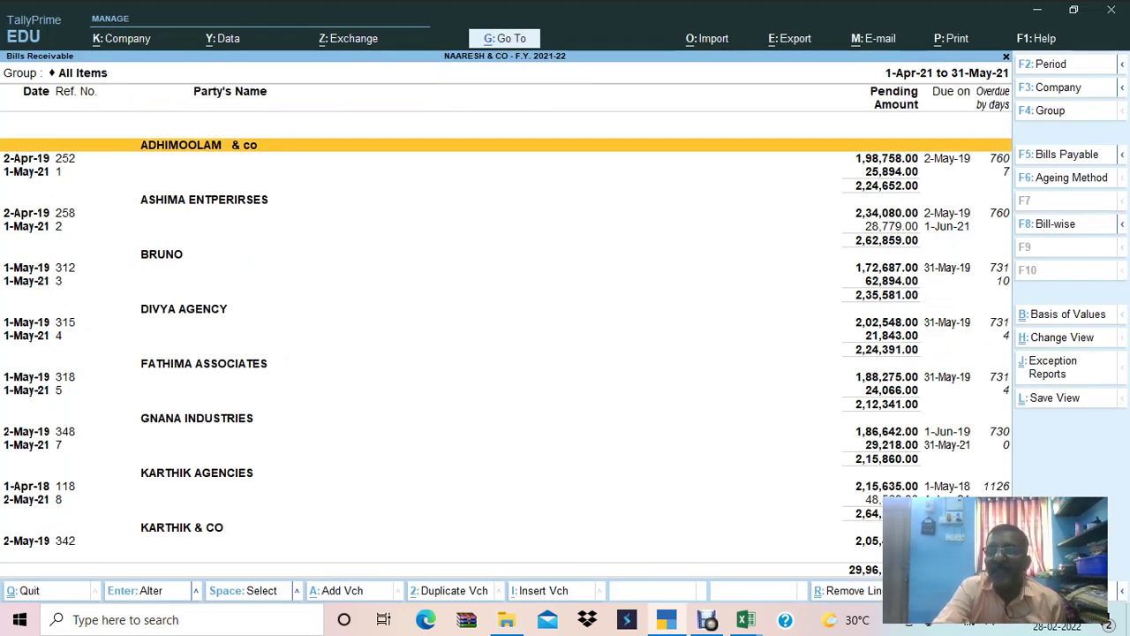
key(alt+e)
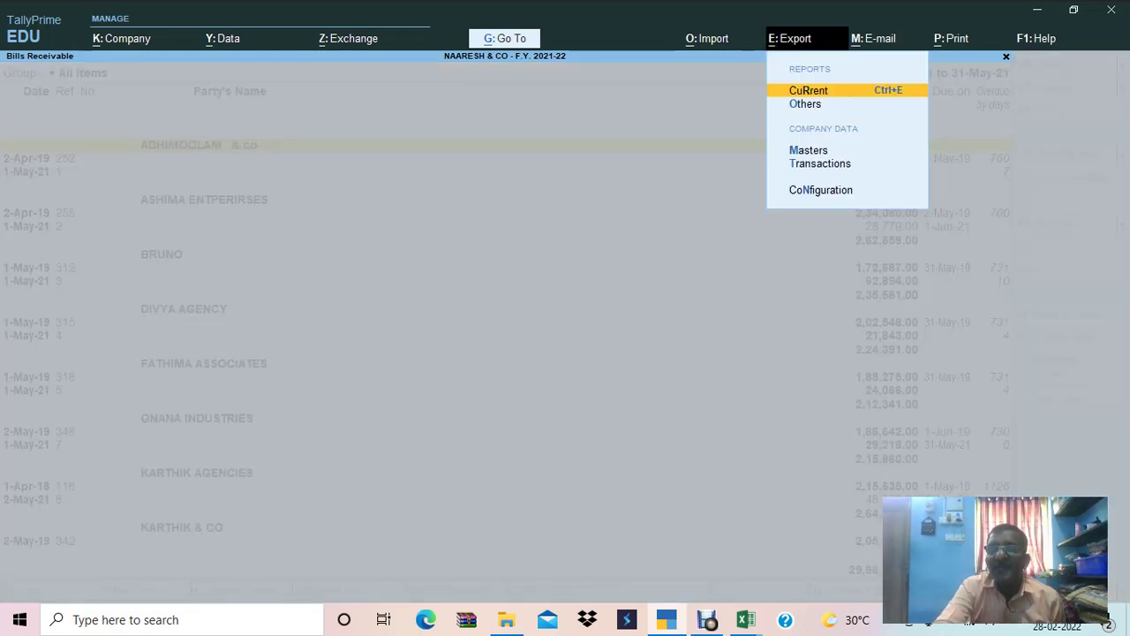
Export Bills Receivable with save location D:\tally exports and bring up the configuration list.
key(Return)
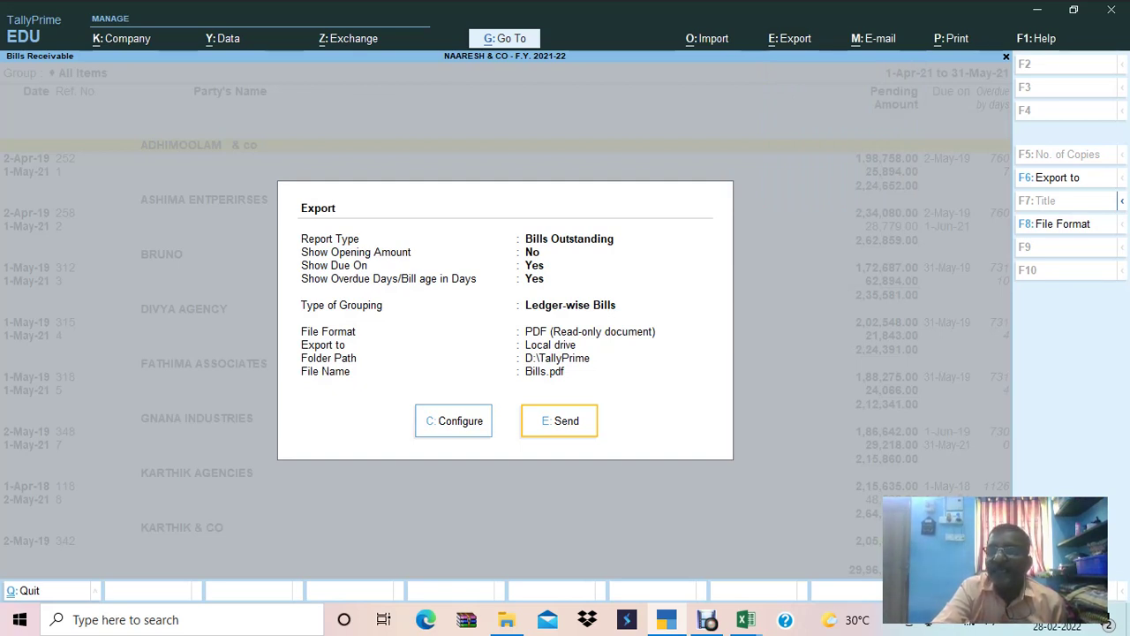
key(F6)
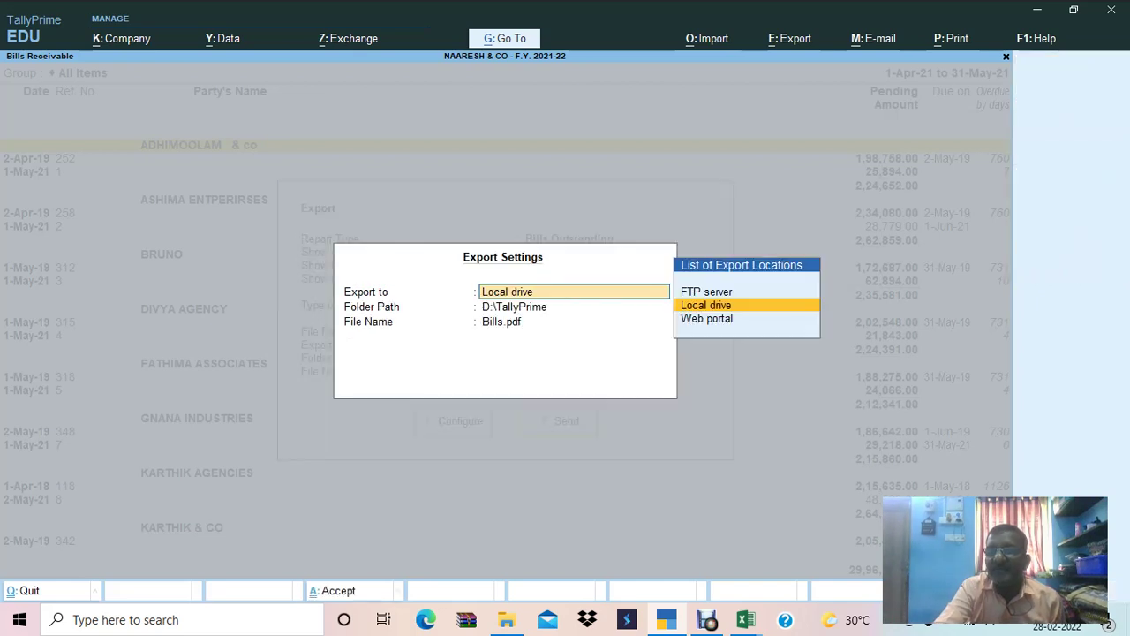
key(Return)
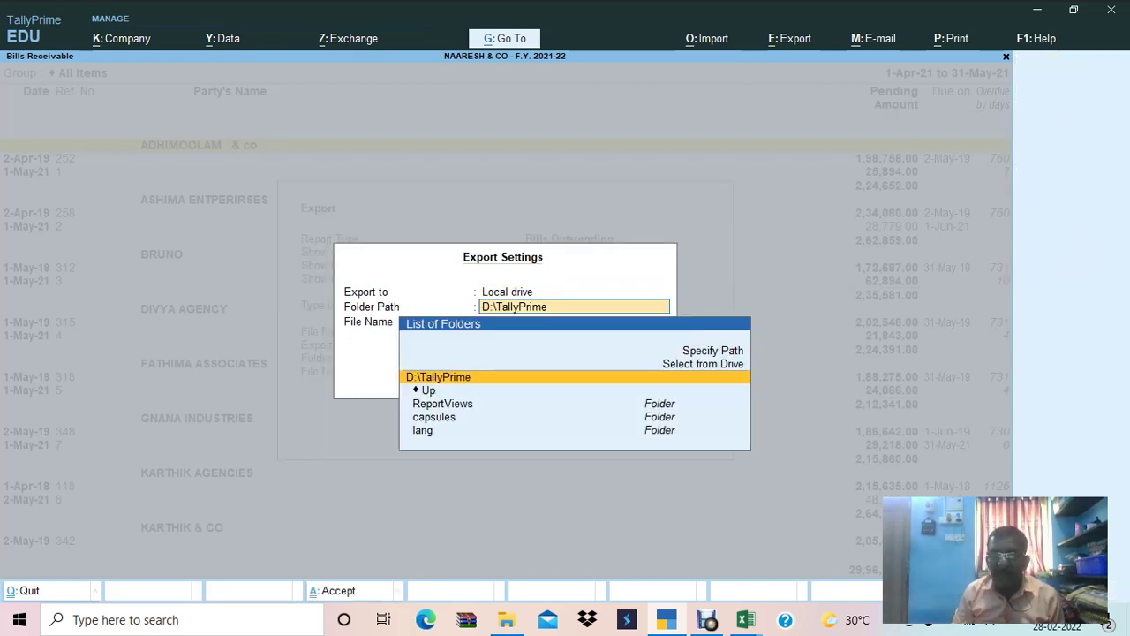
text(D:\tally exports)
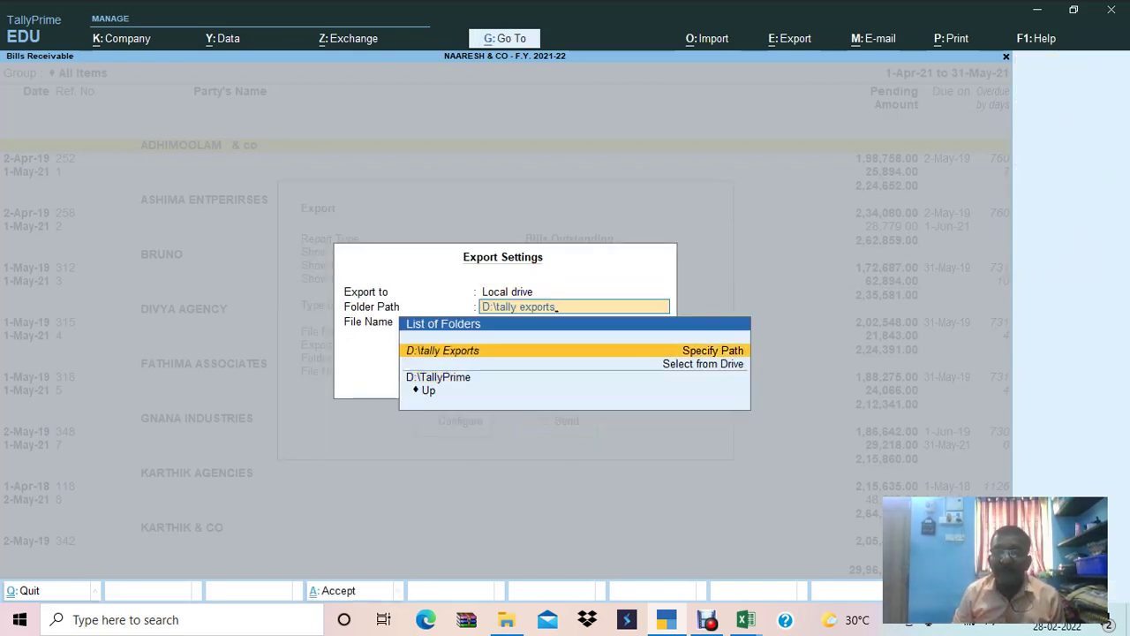
key(Return)
key(Return)
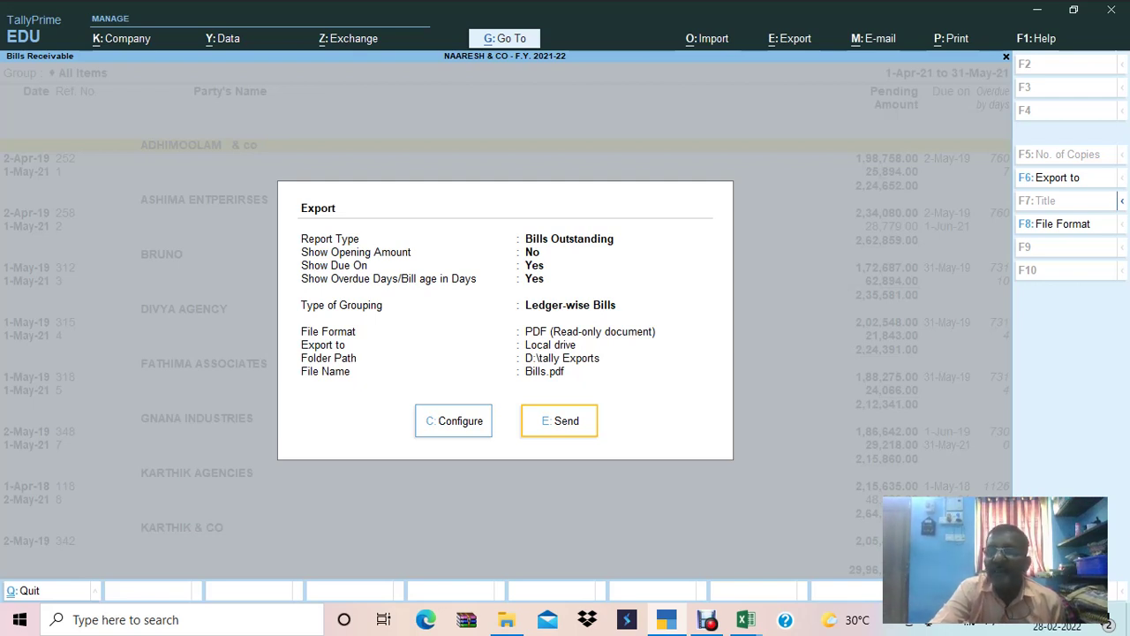
key(c)
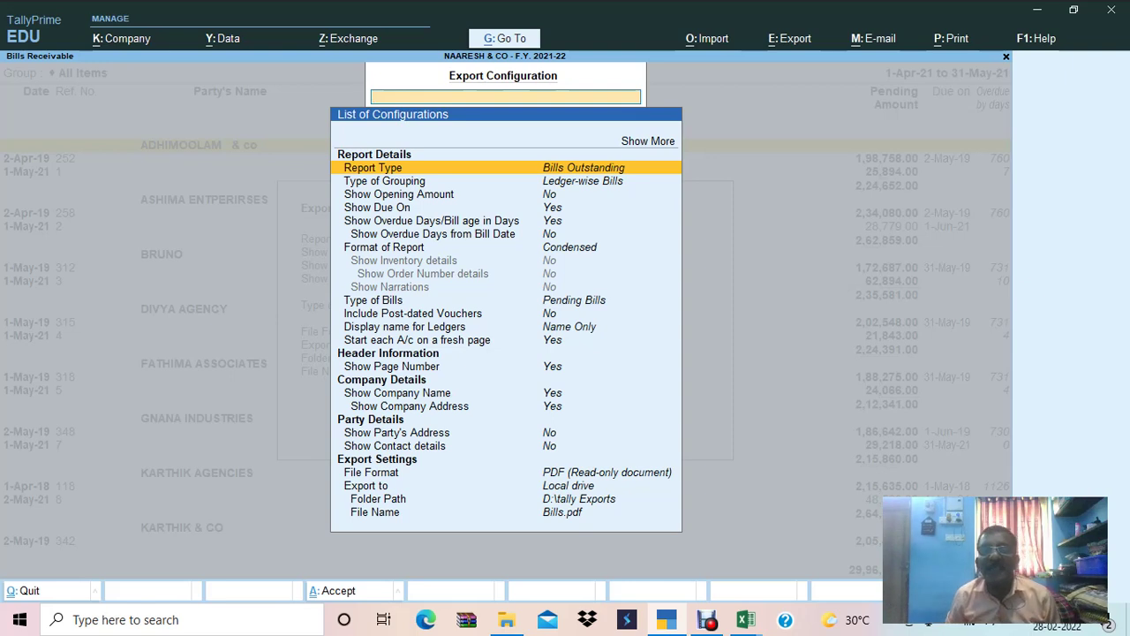
Review the Bills Outstanding export configuration options and leave them unchanged.
key(Down)
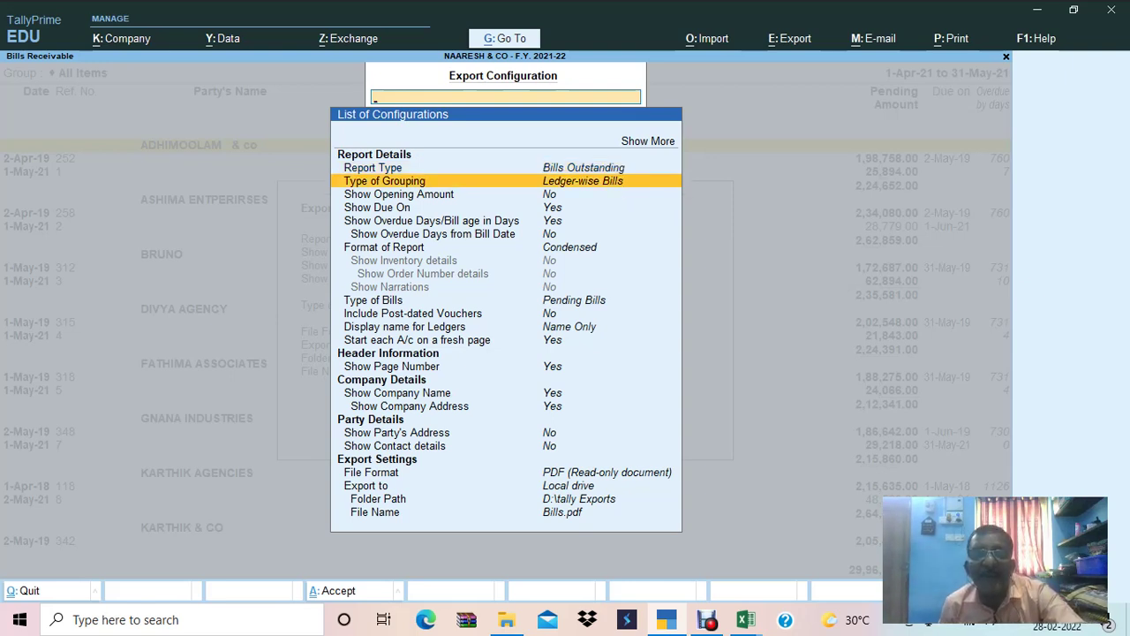
key(Down)
key(Down)
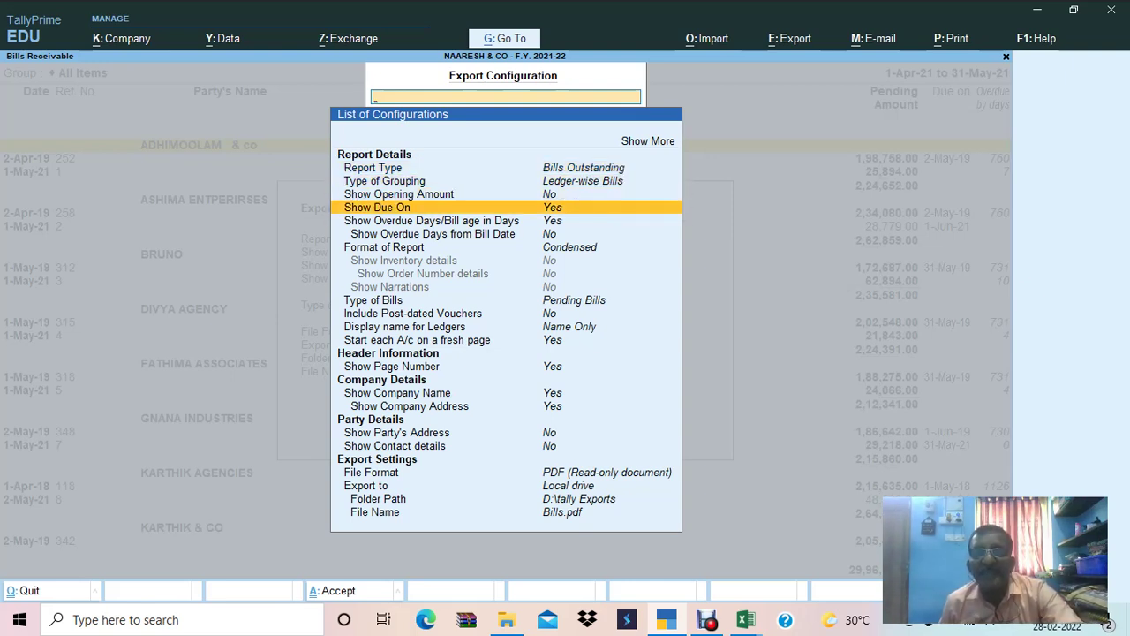
key(Down)
key(Down)
key(Down)
key(Down)
key(Down)
key(Down)
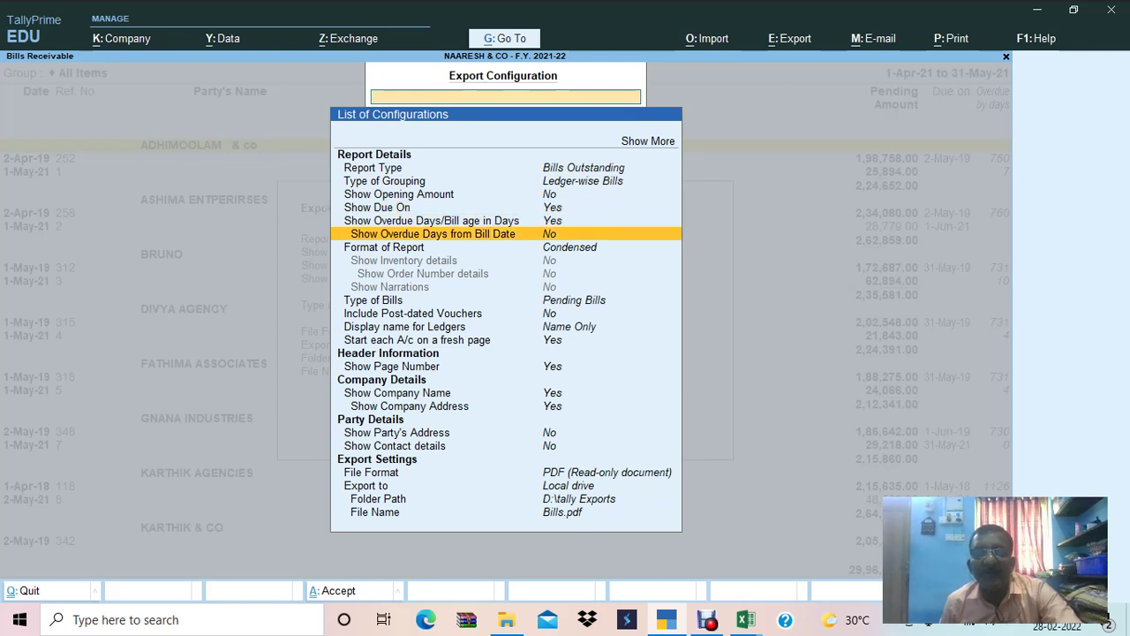
key(Down)
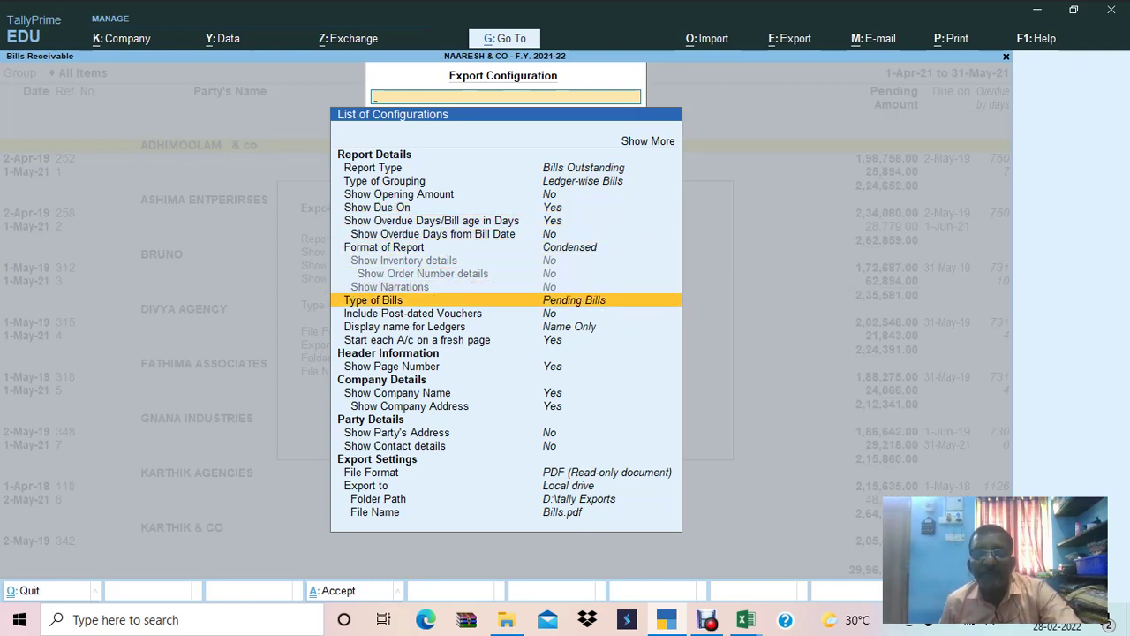
key(Down)
key(Down)
key(Down)
key(Down)
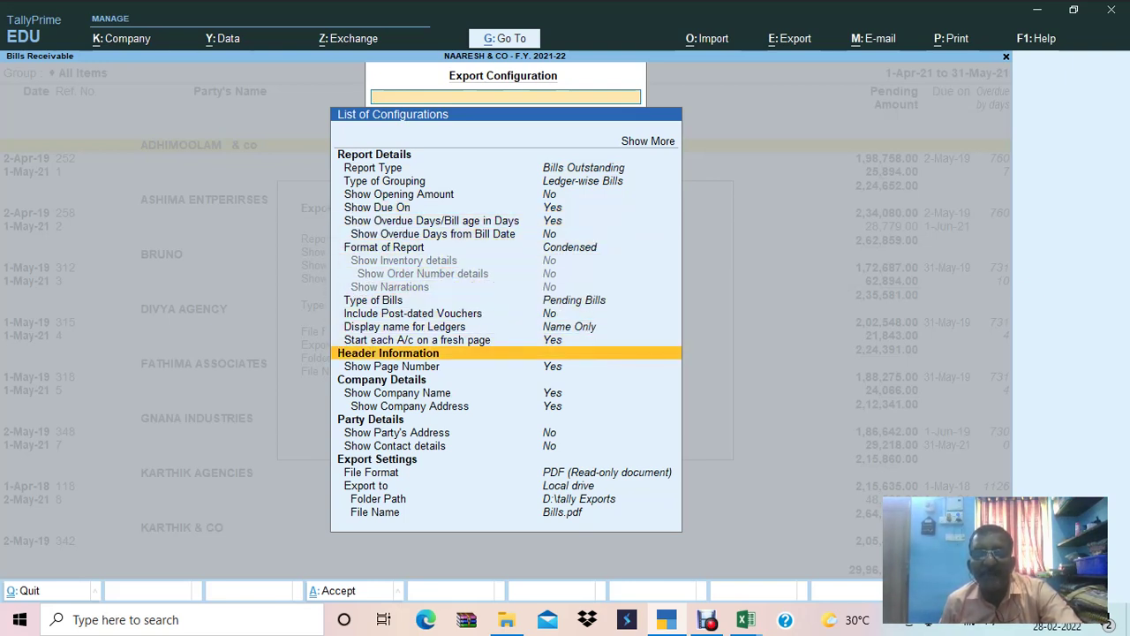
key(Down)
key(Down)
key(Down)
key(Down)
key(Down)
key(Down)
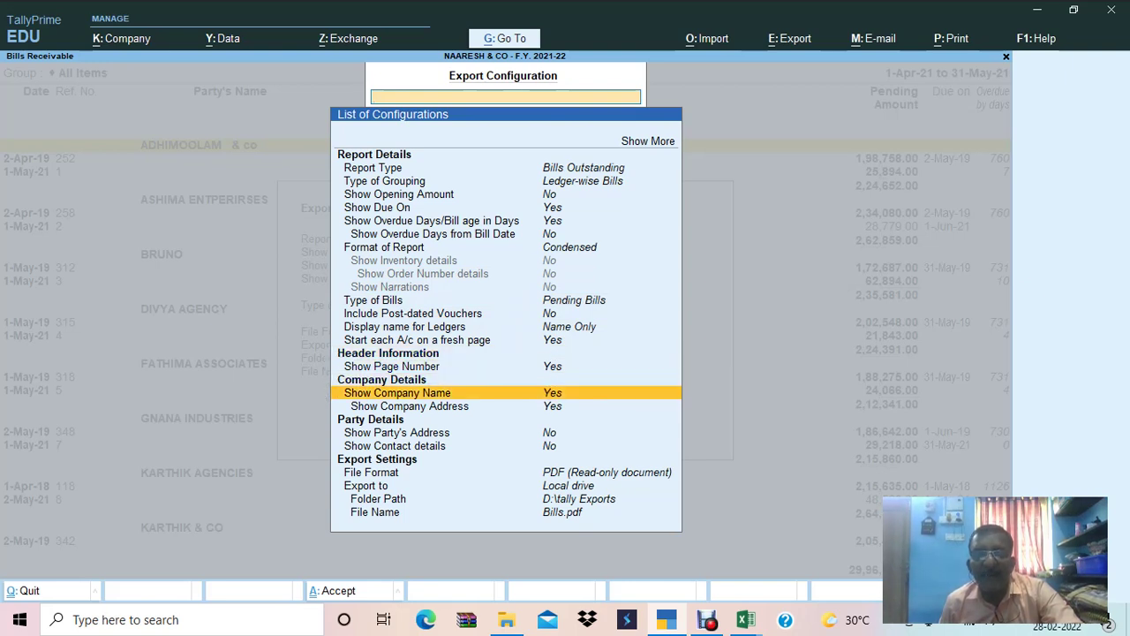
key(Down)
key(Down)
key(Down)
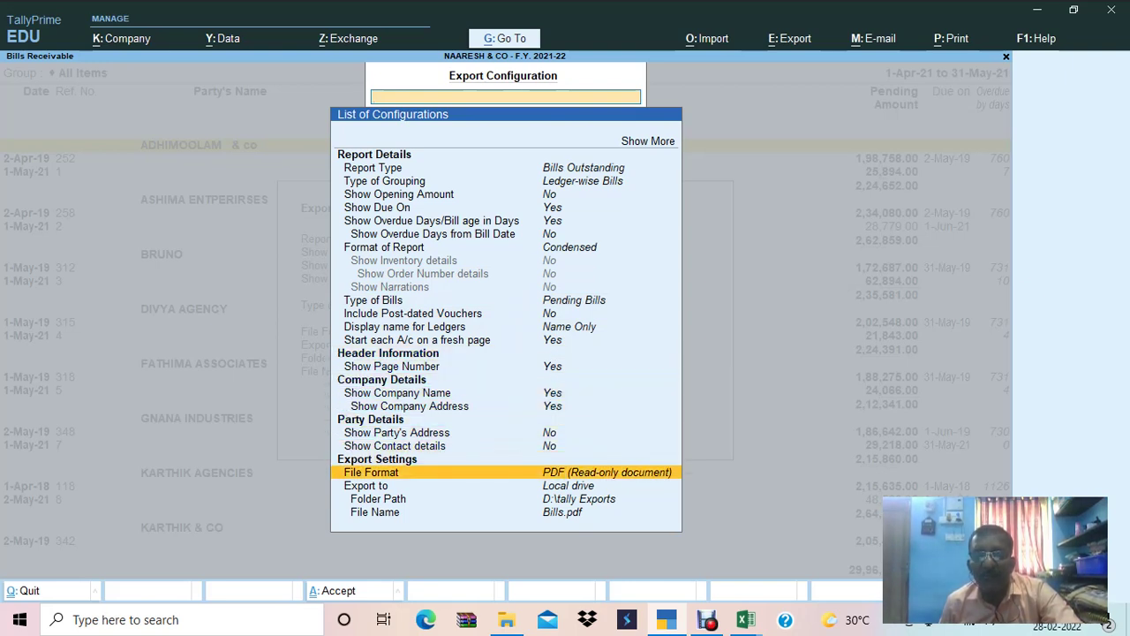
key(Down)
key(Down)
key(Down)
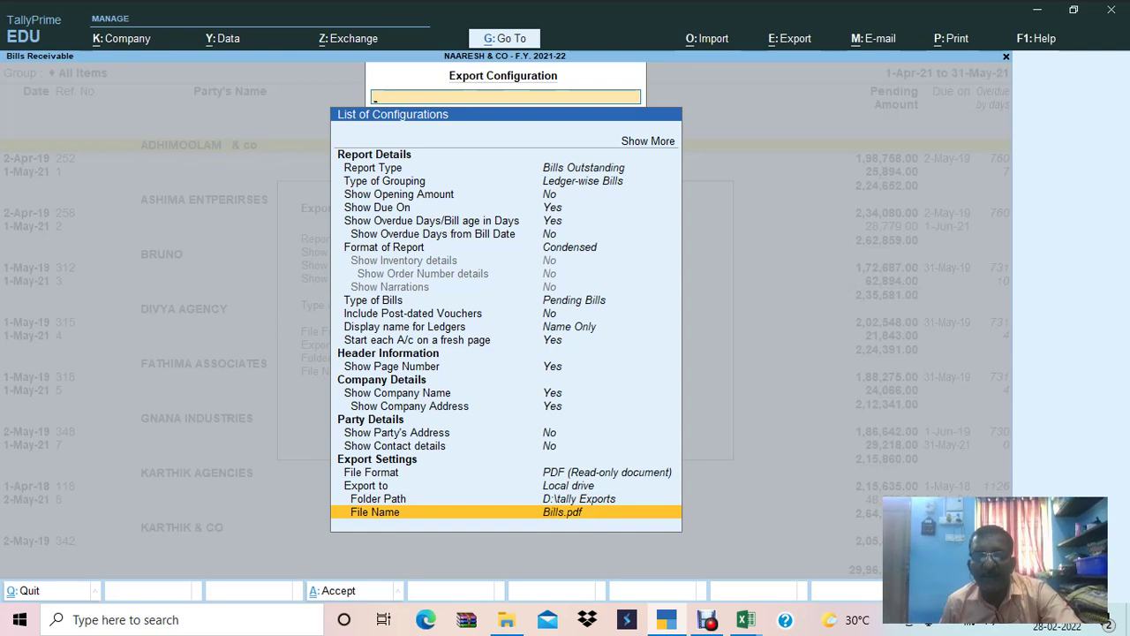
key(Up)
key(Up)
key(Up)
key(Up)
key(Up)
key(Up)
key(Up)
key(Up)
key(Up)
key(Up)
key(Up)
key(Up)
key(Up)
key(Up)
key(Up)
key(Up)
key(Up)
key(Up)
key(Up)
key(Up)
key(Up)
key(Up)
key(Down)
key(Down)
key(Down)
key(Down)
key(Down)
key(Down)
key(Down)
key(Down)
key(Down)
key(Down)
key(Down)
key(Down)
key(Down)
key(Down)
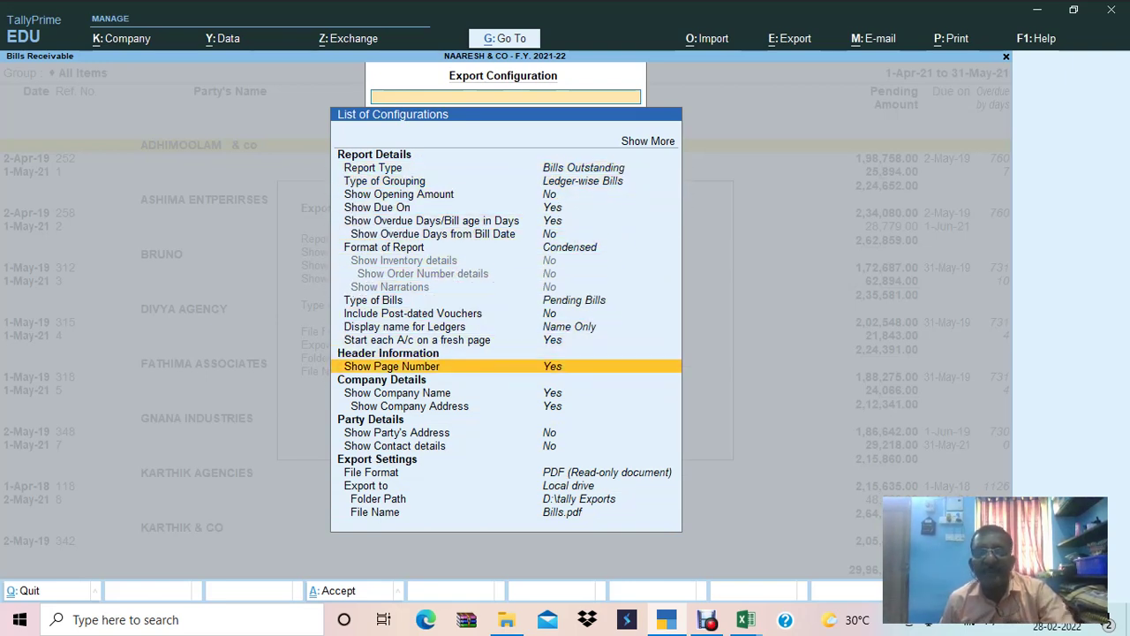
key(Down)
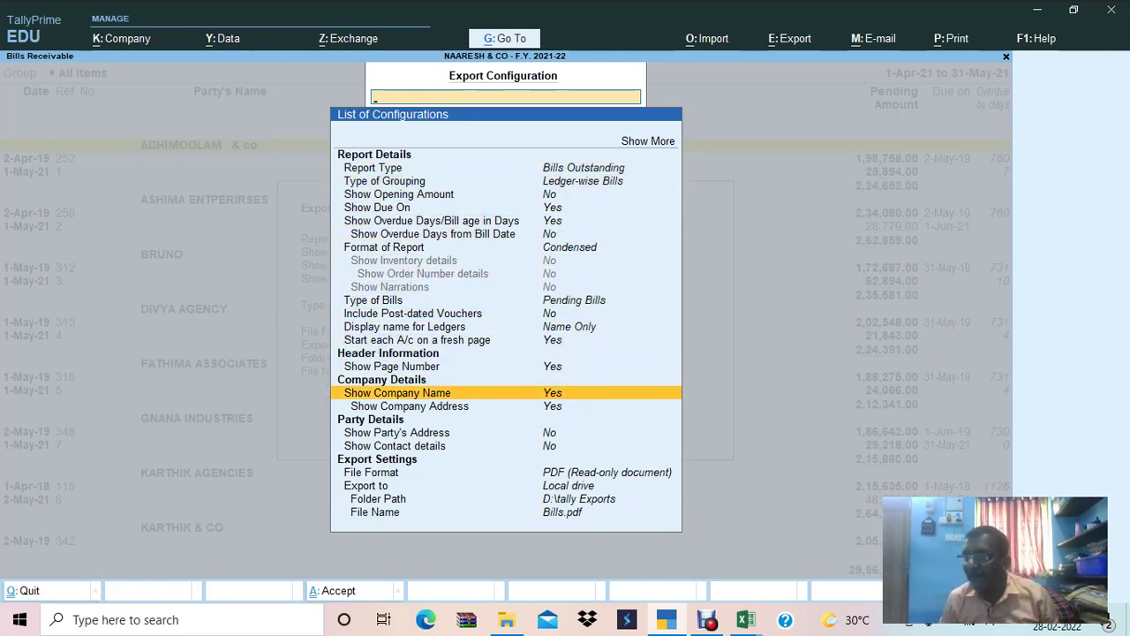
key(Escape)
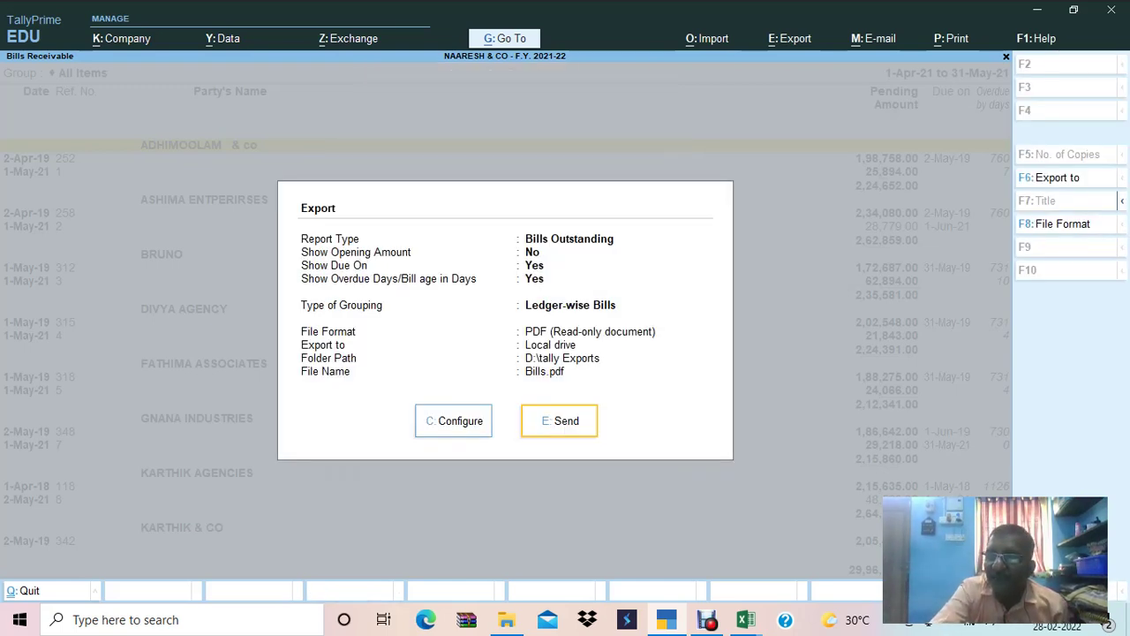
Set 'Start each A/c on a fresh page' to No and export the report as Bills.pdf.
key(c)
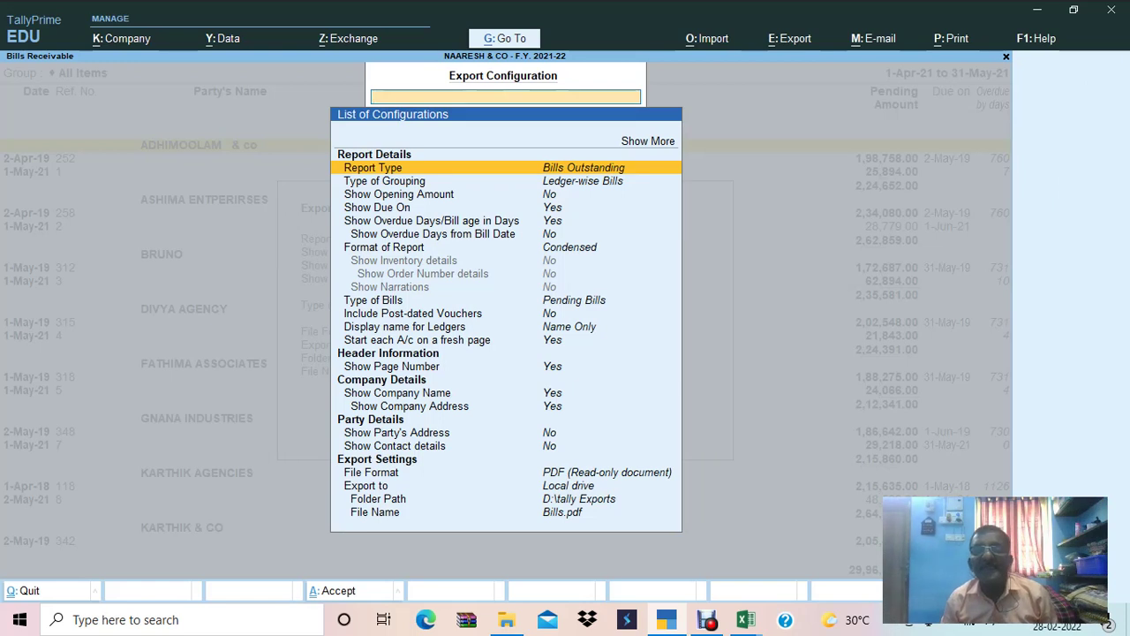
key(Down)
key(Down)
key(Down)
key(Down)
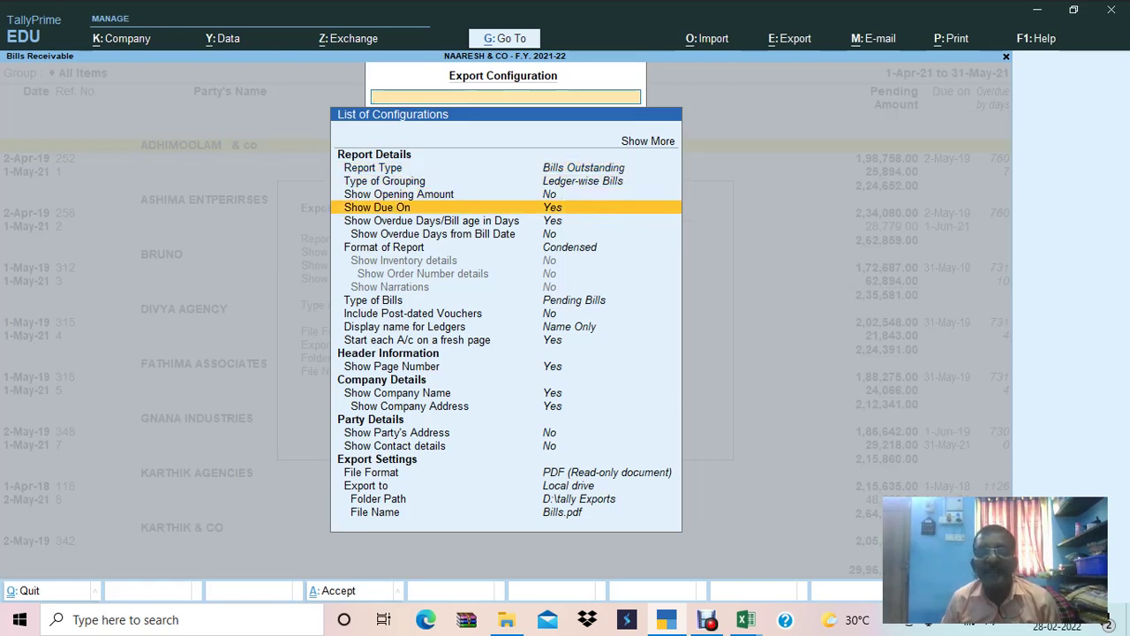
key(Down)
key(Down)
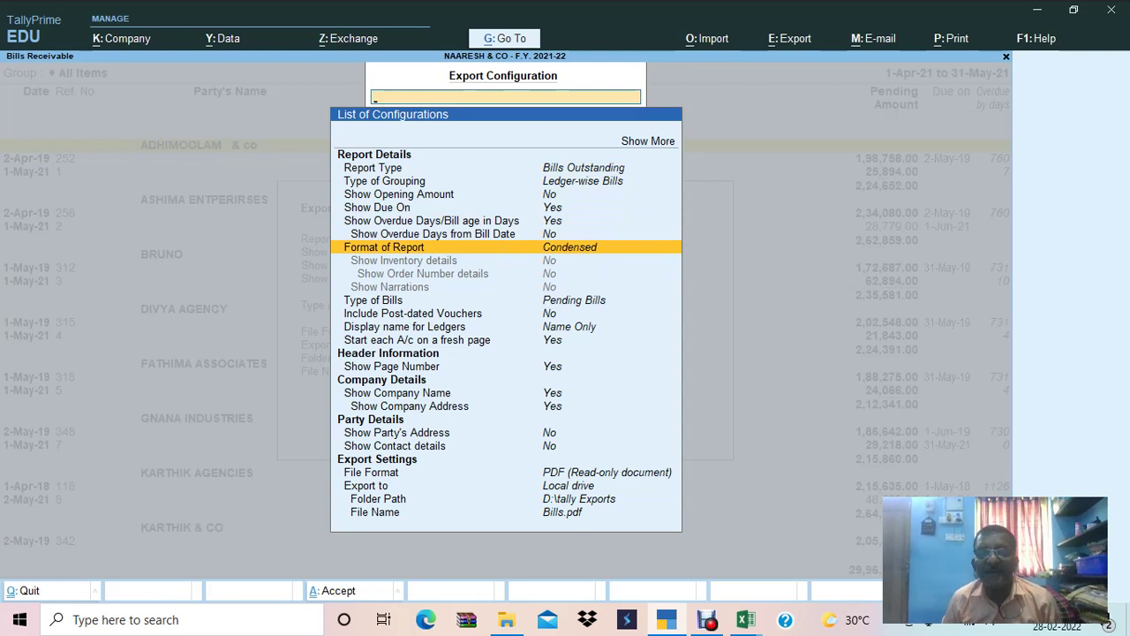
key(Down)
key(Down)
key(Down)
key(Down)
key(Down)
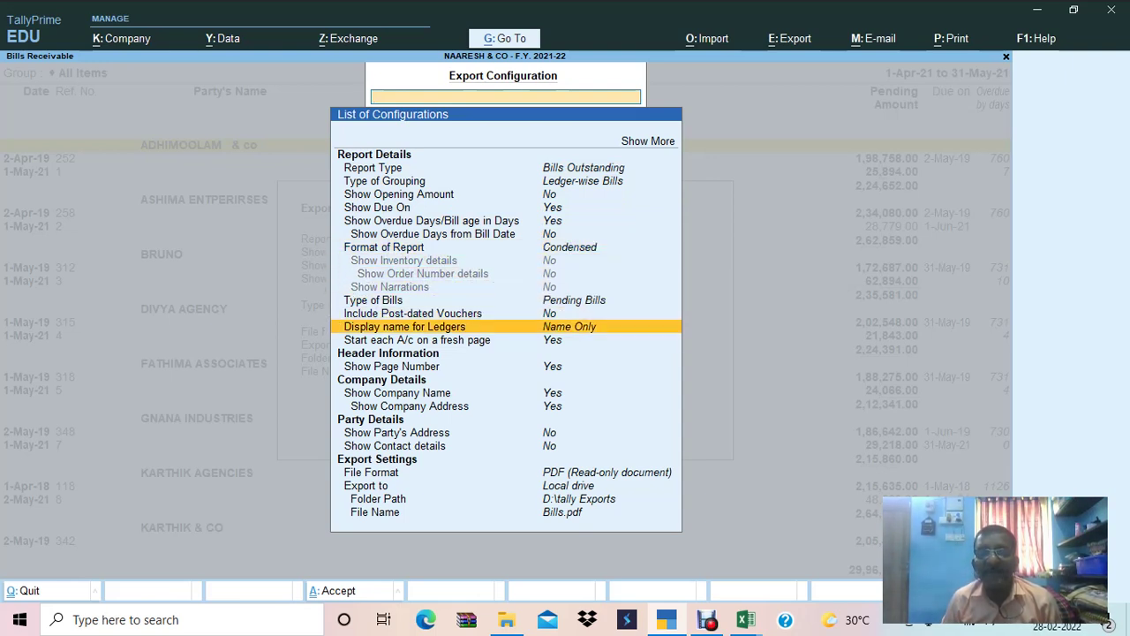
key(Down)
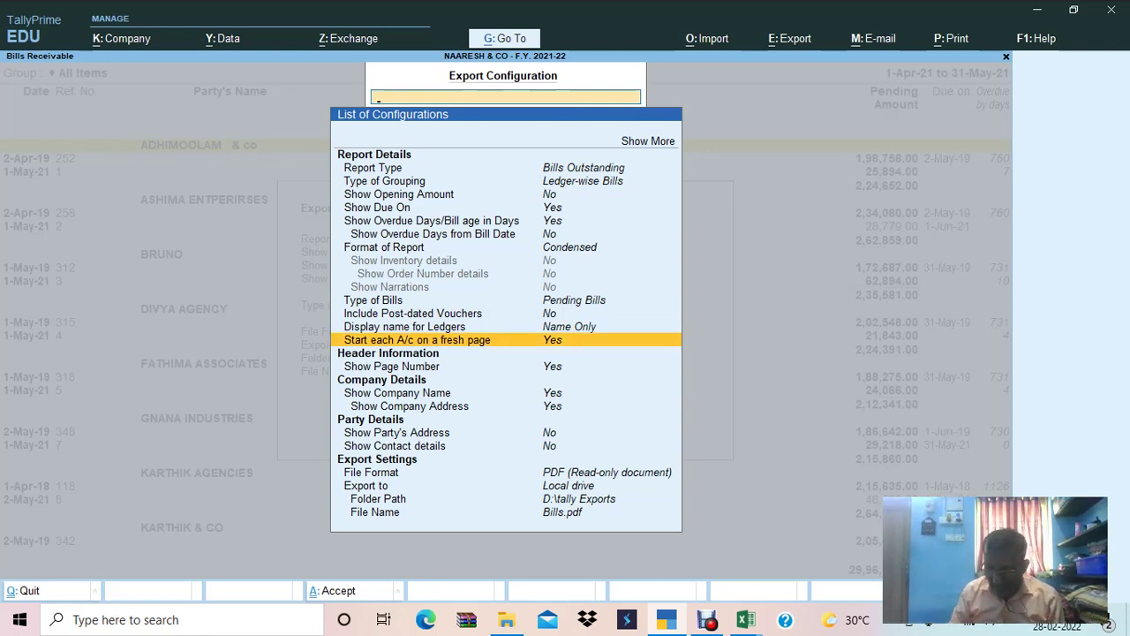
key(Return)
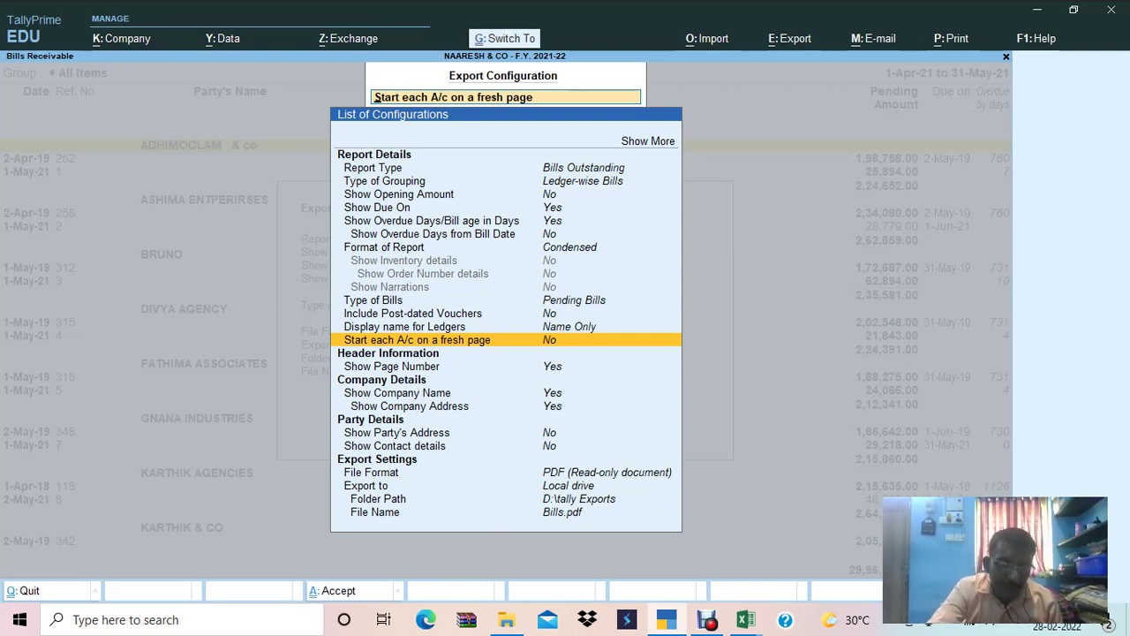
key(ctrl+a)
key(e)
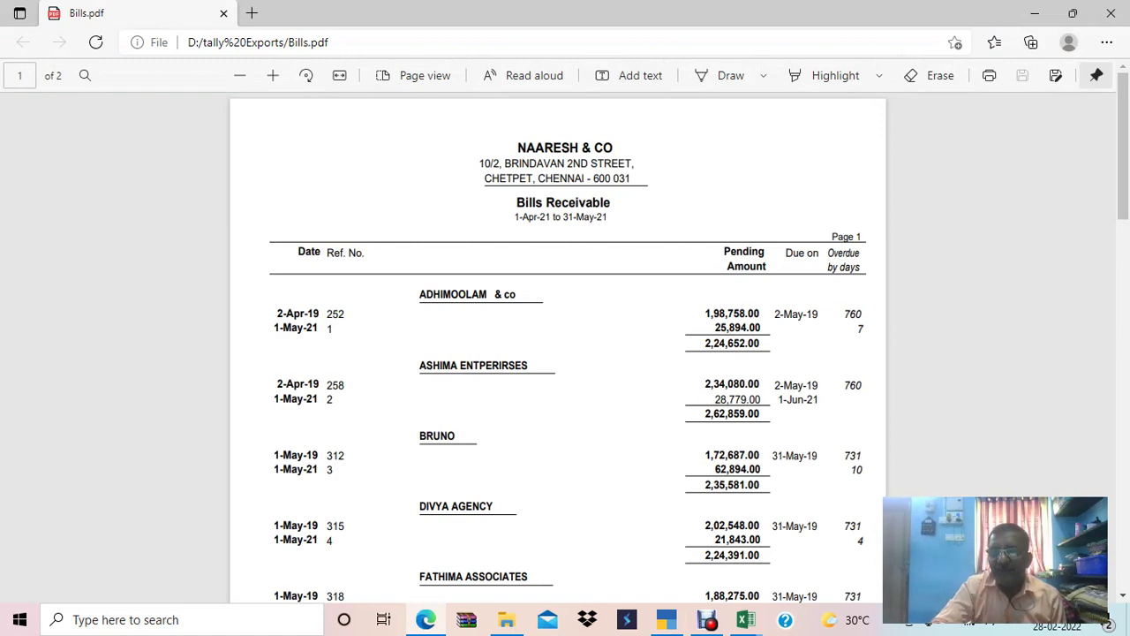
Check both pages of Bills.pdf in Edge, then close the PDF window.
scroll(565, 353, down, 15)
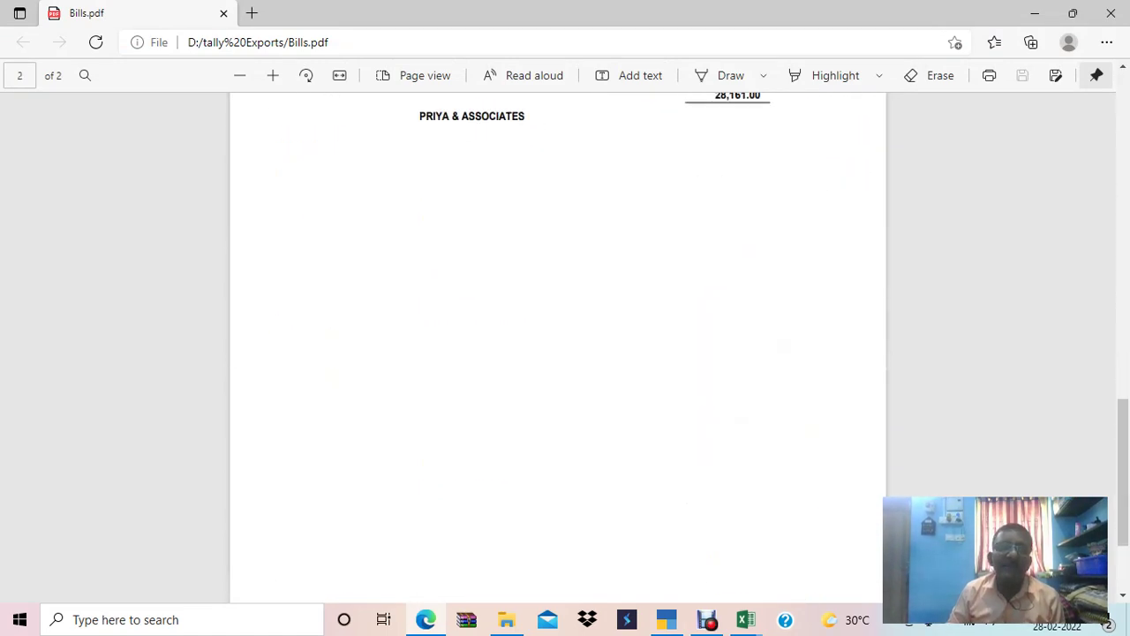
scroll(565, 353, up, 15)
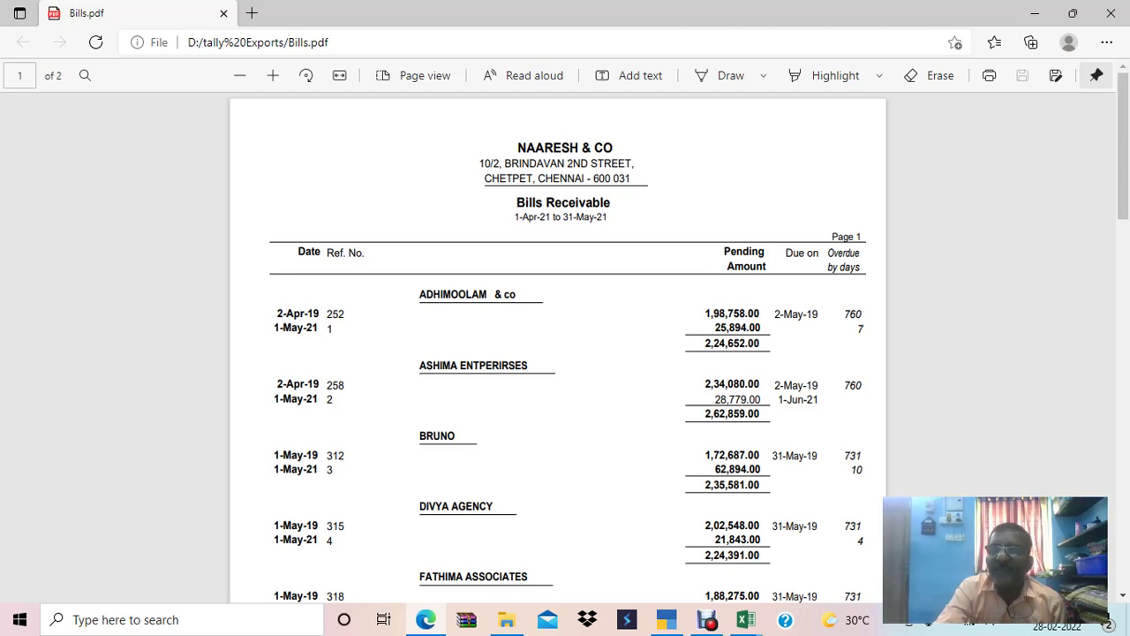
click(1111, 14)
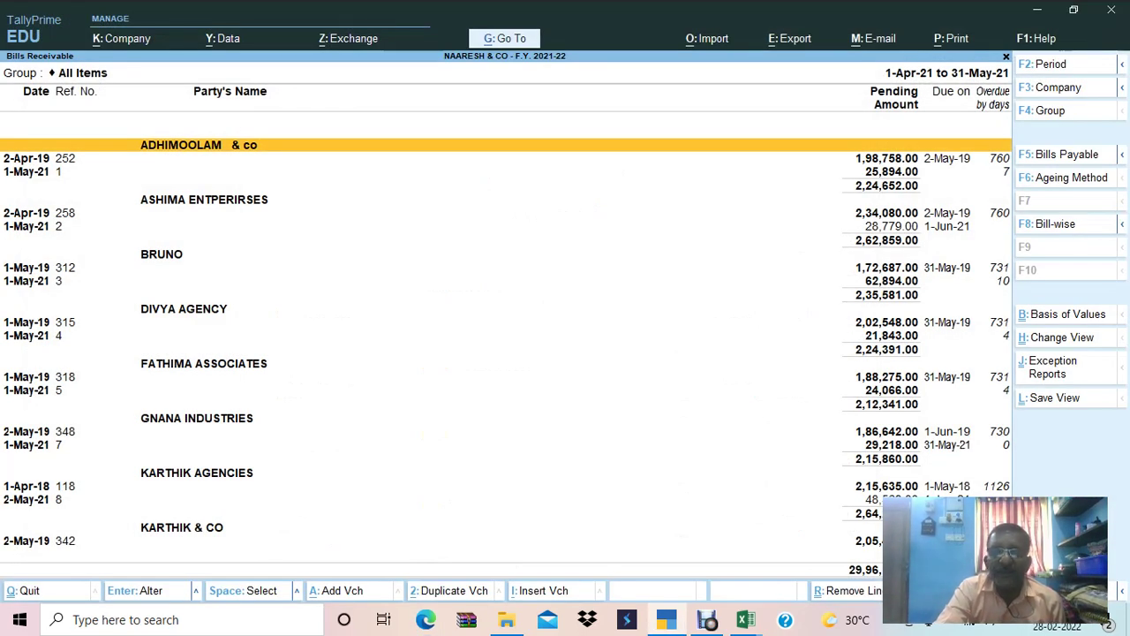
Back out of the Bills Receivable report to the Gateway of Tally menu.
key(Escape)
key(Escape)
key(Escape)
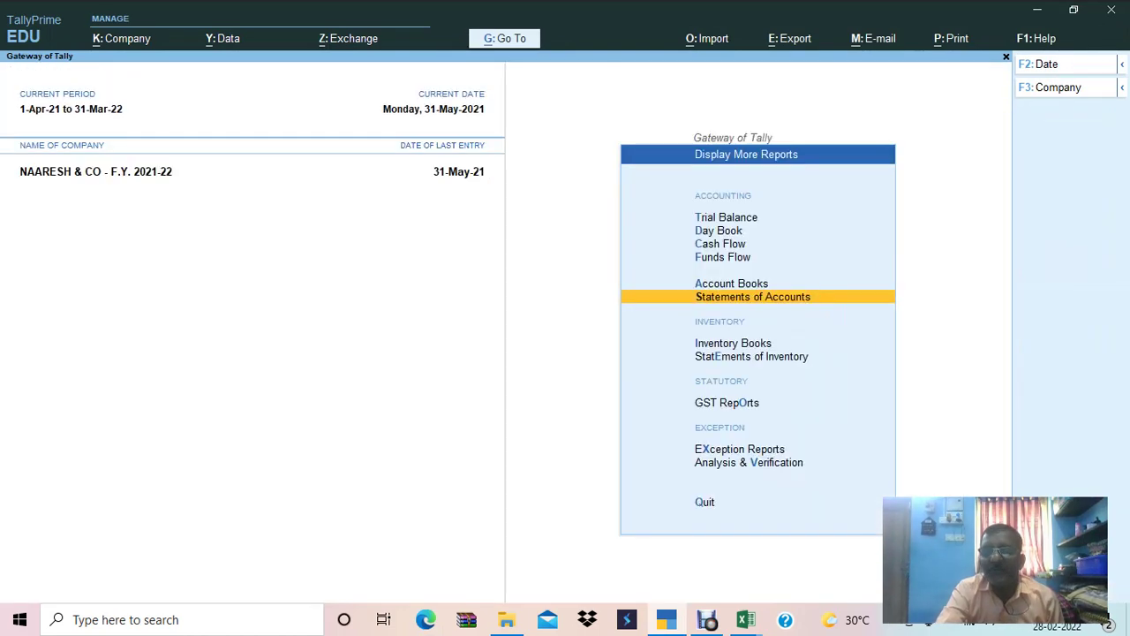
key(Escape)
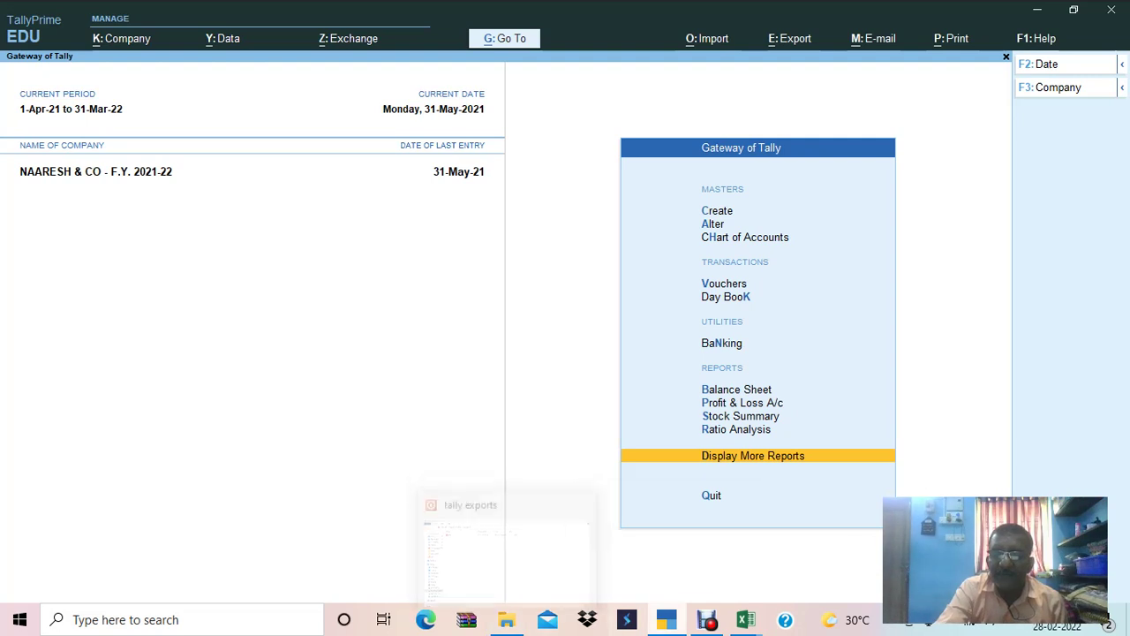
mouse_move(666, 619)
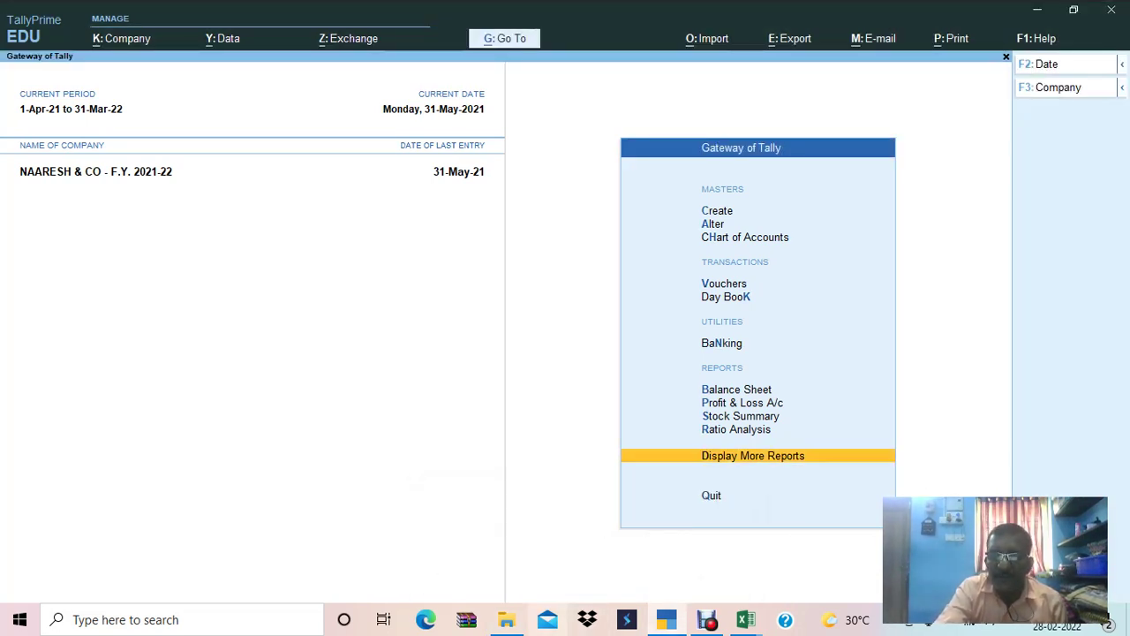
Switch to the 'Test 1 - 71 batch' workbook and browse its Sales invoices & Receipt details table.
mouse_move(745, 619)
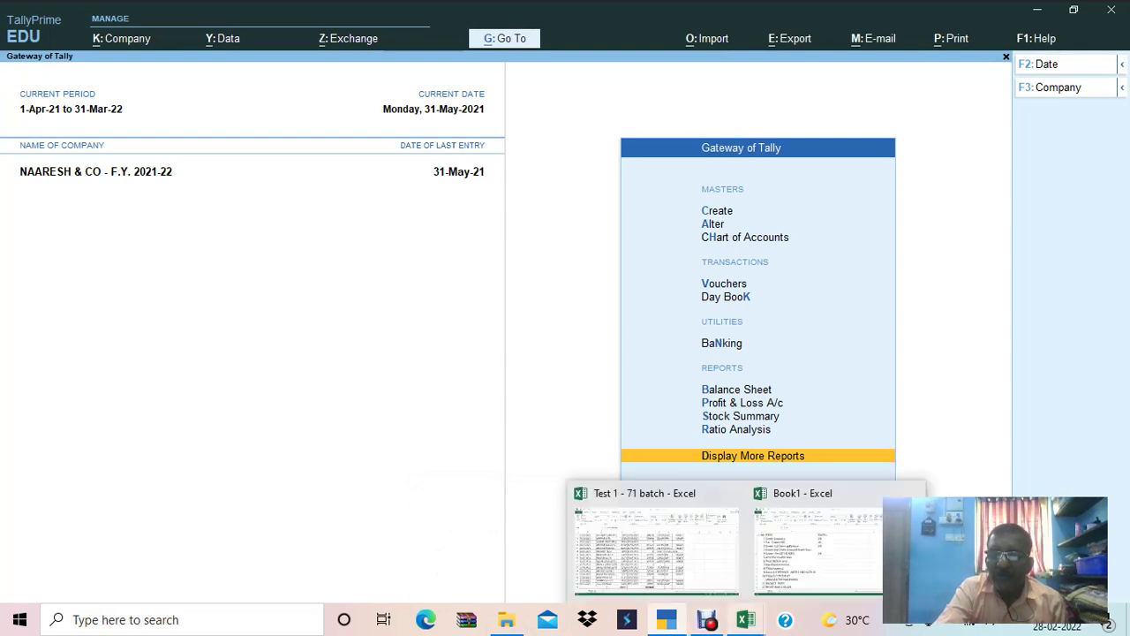
click(656, 547)
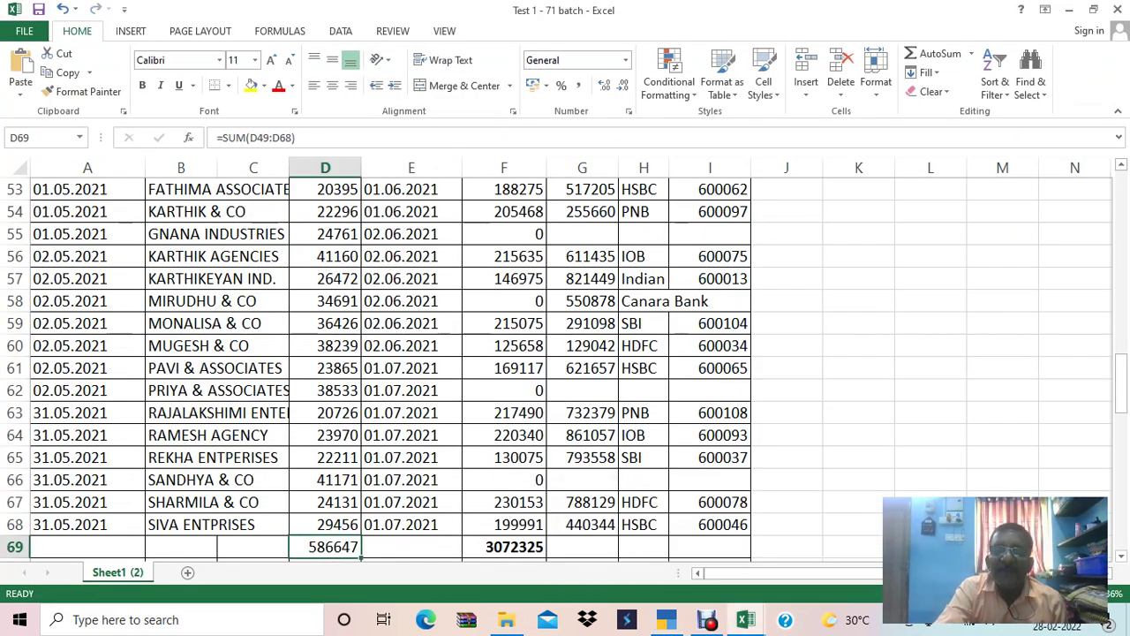
click(504, 435)
key(Up)
key(Up)
key(Up)
key(Up)
key(Up)
key(Up)
key(Up)
key(Up)
key(Up)
key(Up)
key(Up)
key(Up)
key(Up)
key(Up)
key(Up)
key(Up)
key(Up)
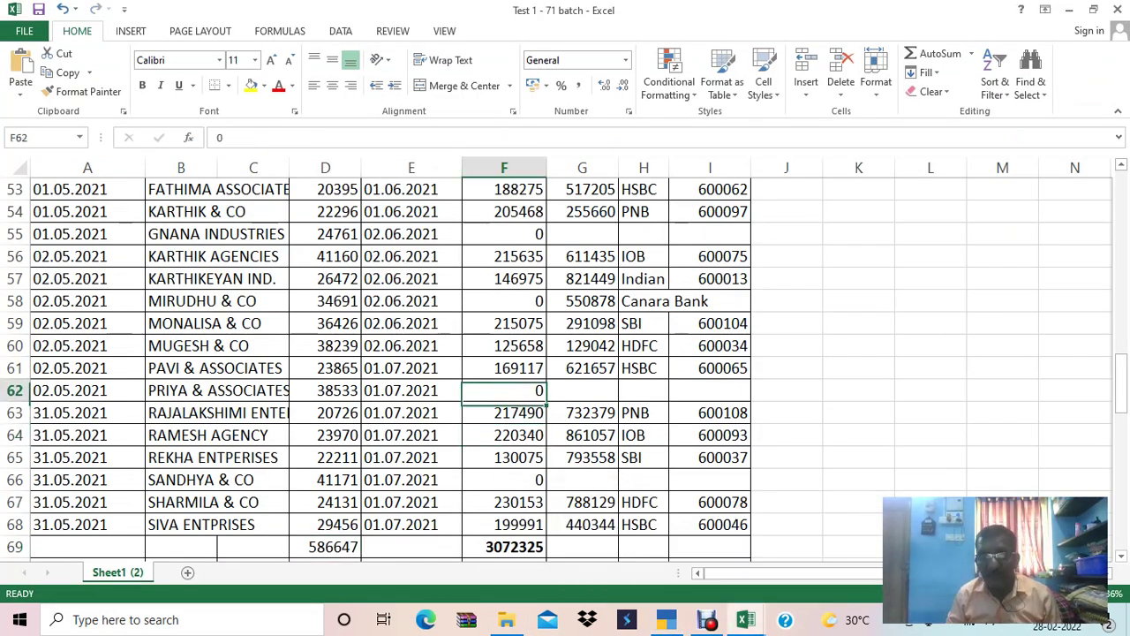
key(Up)
key(Up)
key(Up)
key(Up)
key(Up)
key(Up)
key(Up)
key(Up)
key(Up)
key(Up)
key(Down)
key(Down)
key(Down)
key(Down)
key(Down)
key(Down)
key(Down)
key(Down)
key(Down)
key(Down)
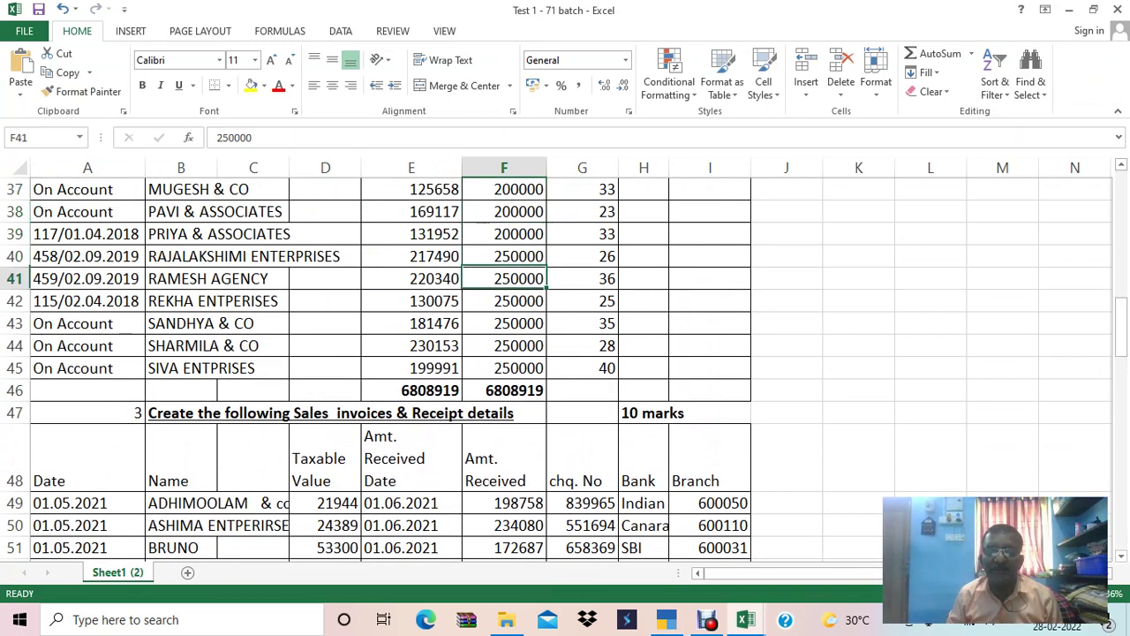
key(Down)
key(Down)
key(Down)
key(Up)
key(Left)
key(Left)
key(Left)
key(Left)
key(Left)
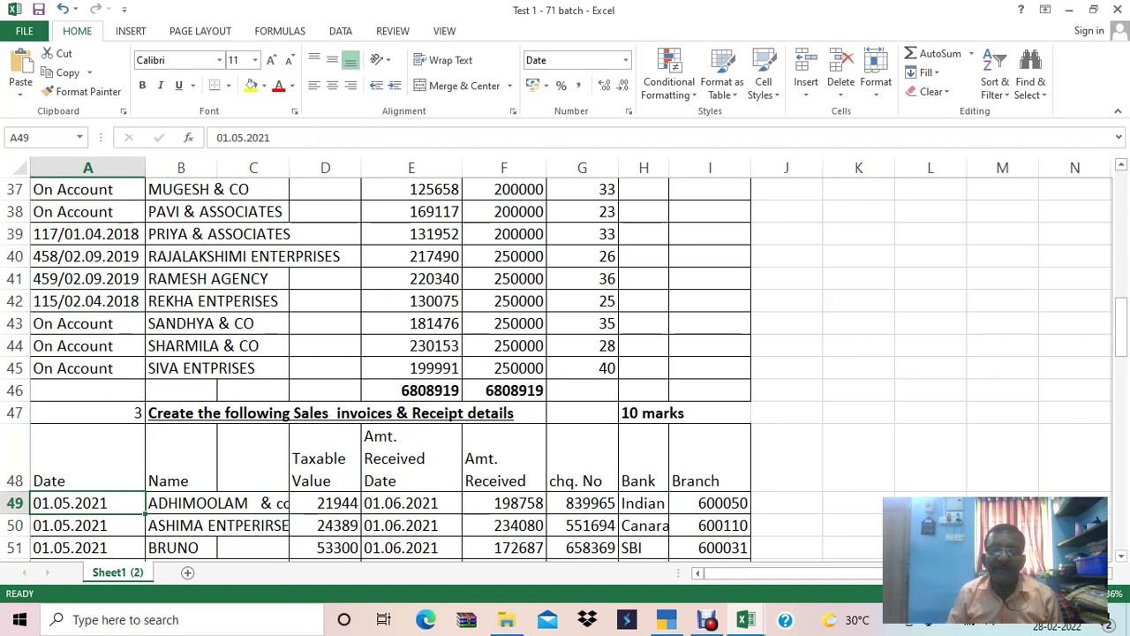